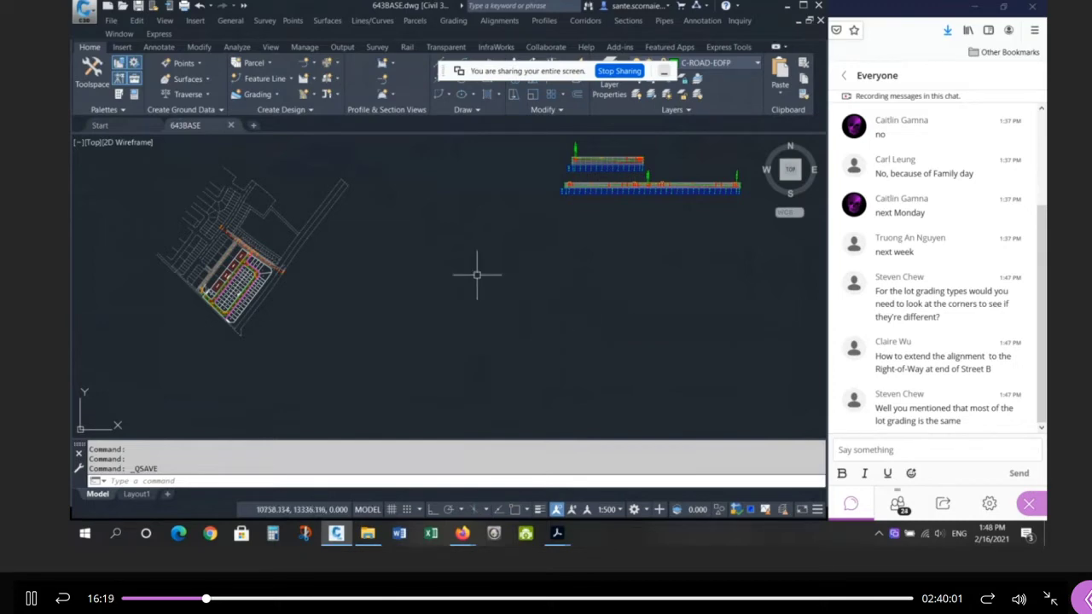
Step: Stretch the Street B alignment's end point at the Street A junction to its intersection with the green road edge line
{"action": "scroll", "coordinate": [213, 256], "scroll_direction": "up", "scroll_amount": 6}
{"action": "scroll", "coordinate": [279, 271], "scroll_direction": "up", "scroll_amount": 2}
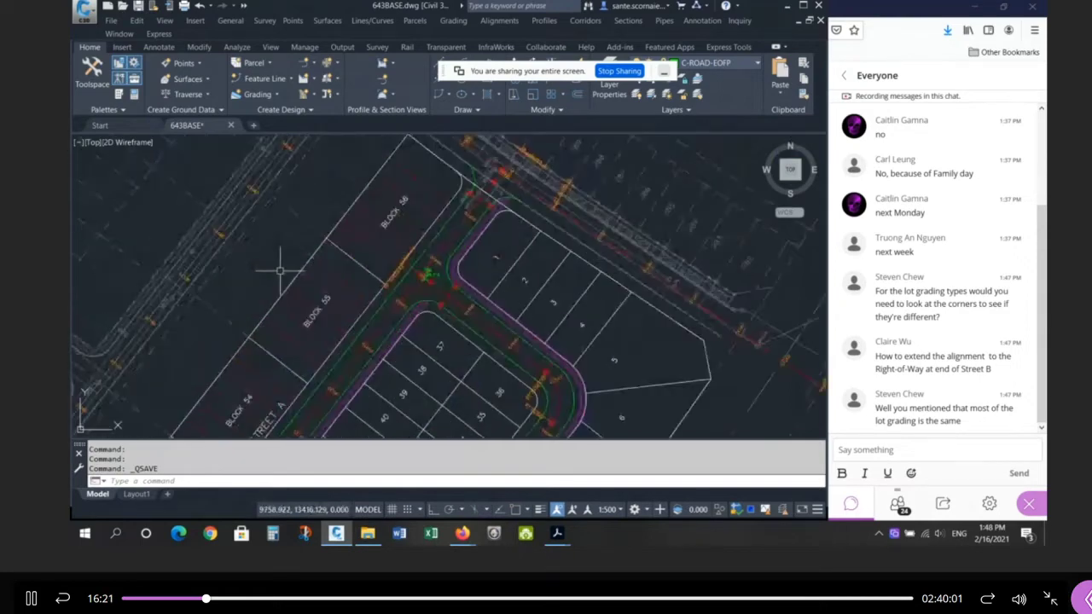
{"action": "scroll", "coordinate": [449, 264], "scroll_direction": "up", "scroll_amount": 4}
{"action": "scroll", "coordinate": [473, 264], "scroll_direction": "up", "scroll_amount": 3}
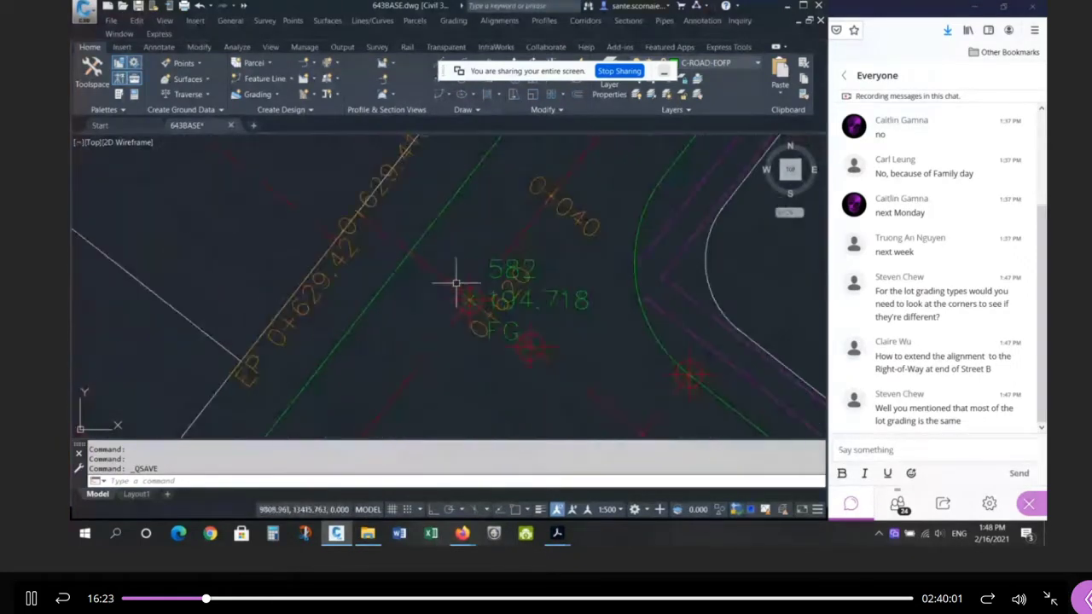
{"action": "left_click", "coordinate": [346, 213]}
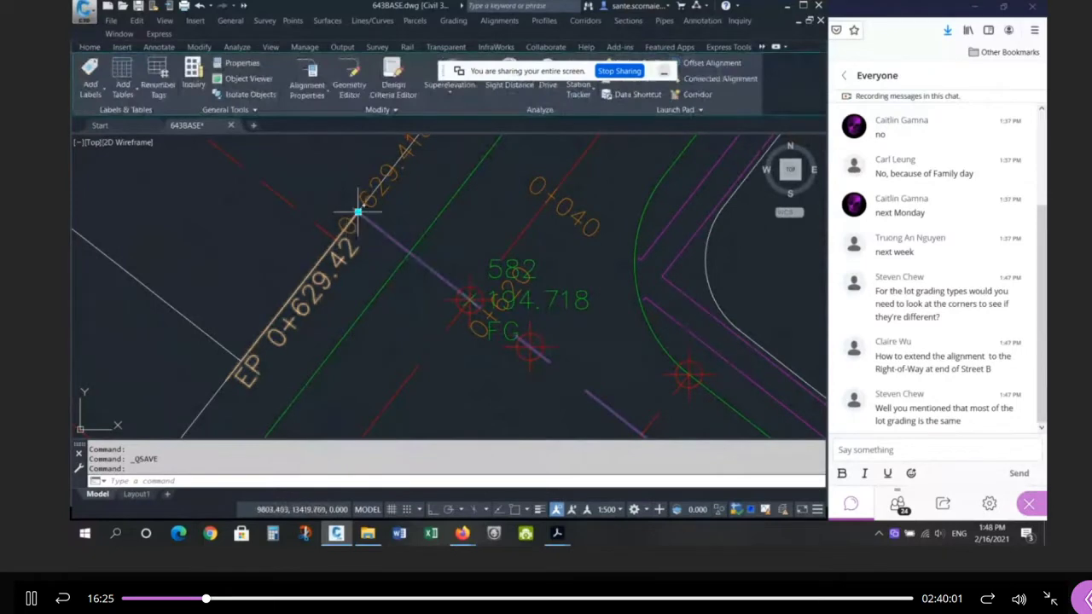
{"action": "left_click", "coordinate": [357, 212]}
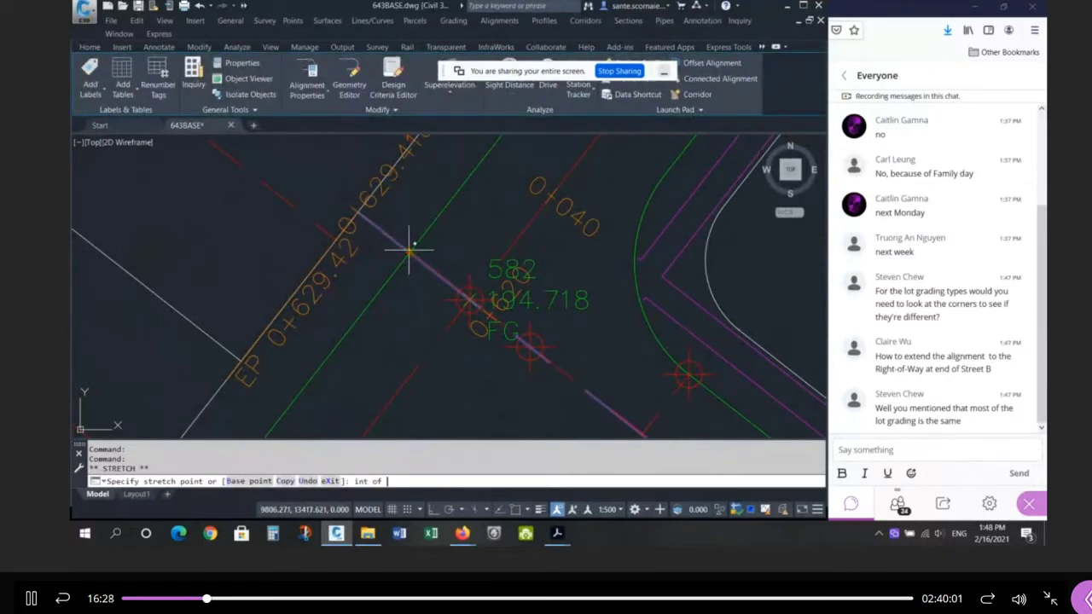
{"action": "left_click", "coordinate": [410, 250]}
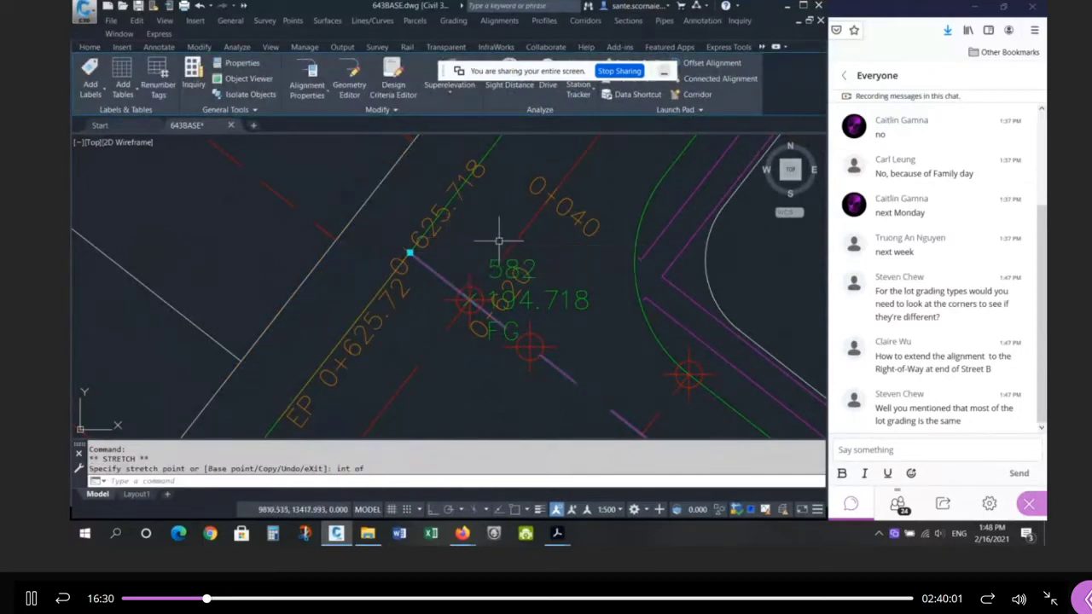
{"action": "key", "text": "Escape"}
{"action": "key", "text": "Escape"}
{"action": "key", "text": "Escape"}
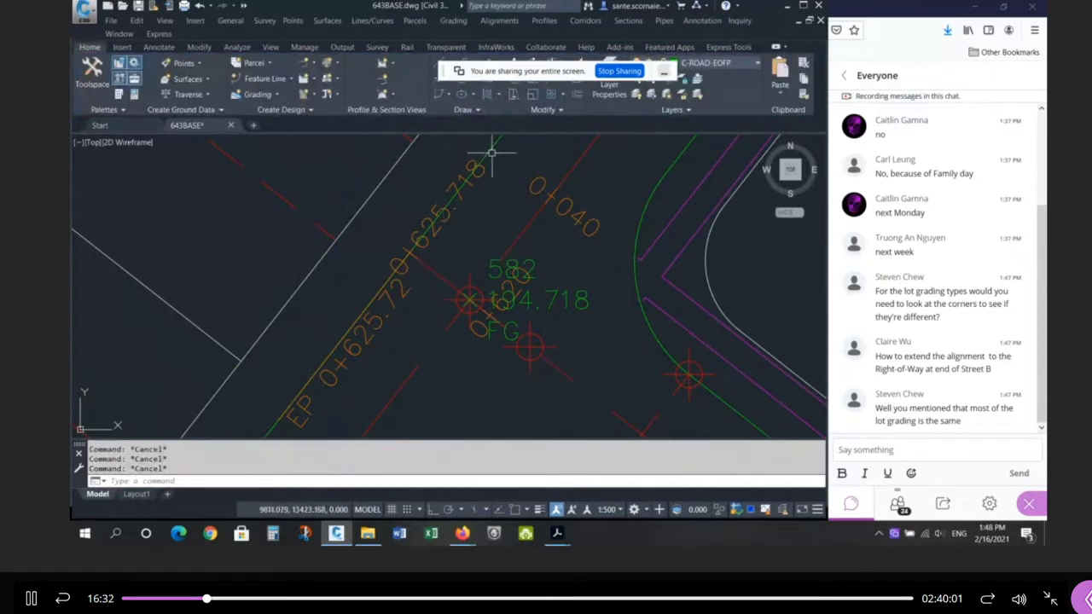
Step: Stretch the Street B alignment's end point to the intersection of the alignment with the right-of-way line along the blocks
{"action": "left_click", "coordinate": [390, 170]}
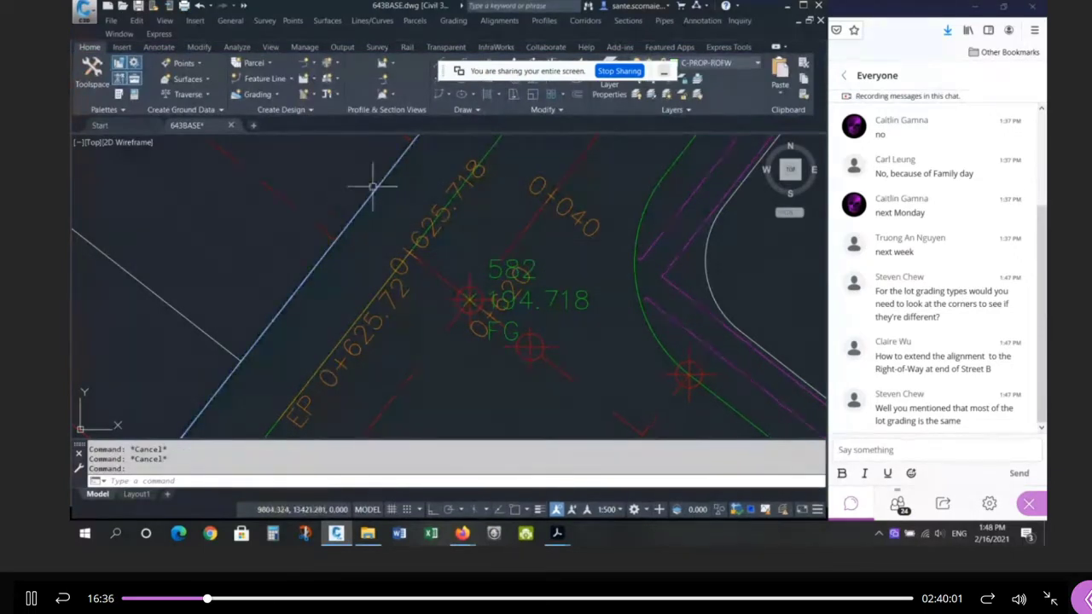
{"action": "key", "text": "Escape"}
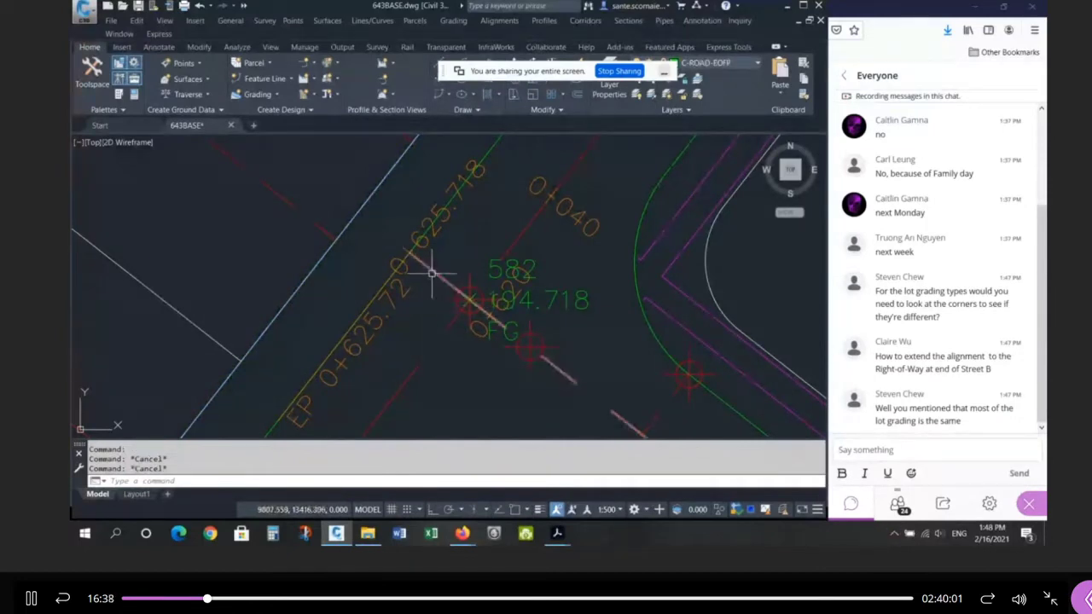
{"action": "left_click", "coordinate": [413, 250]}
{"action": "key", "text": "Escape"}
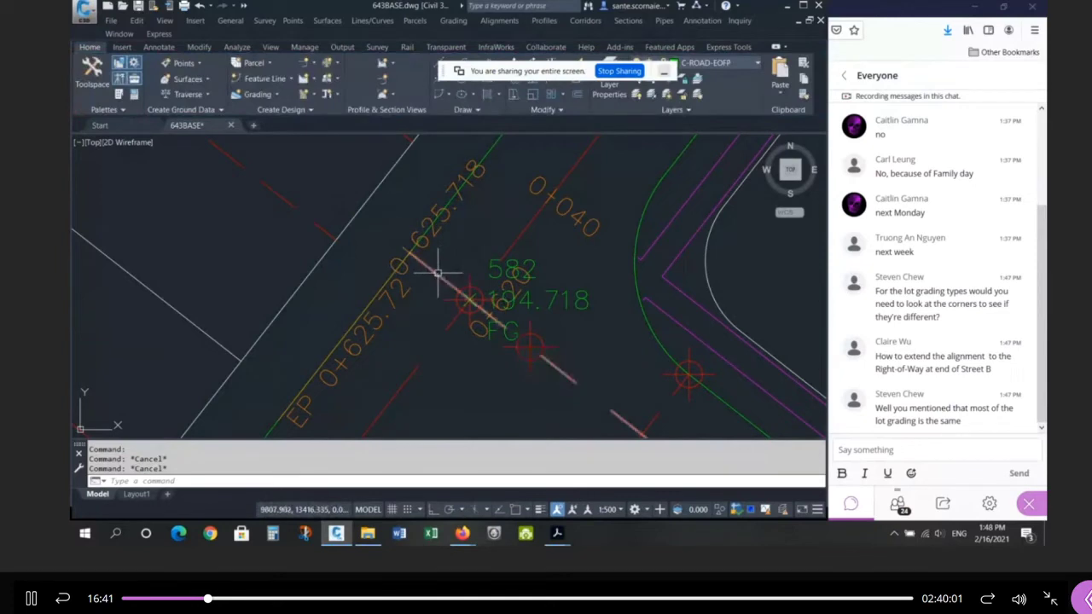
{"action": "left_click", "coordinate": [413, 251]}
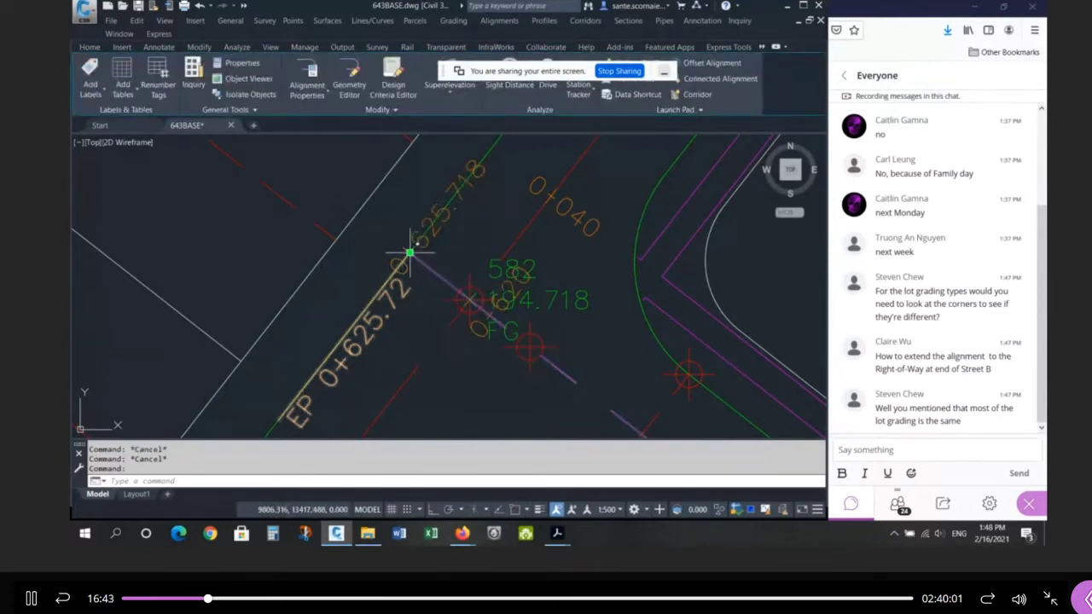
{"action": "left_click", "coordinate": [412, 250]}
{"action": "type", "text": "in"}
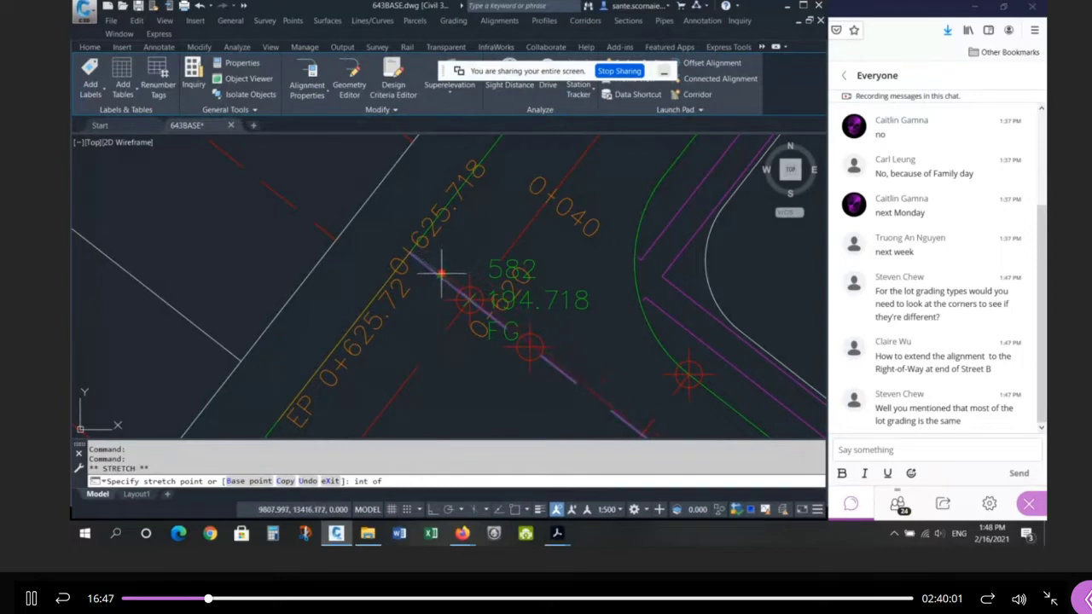
{"action": "left_click", "coordinate": [435, 261]}
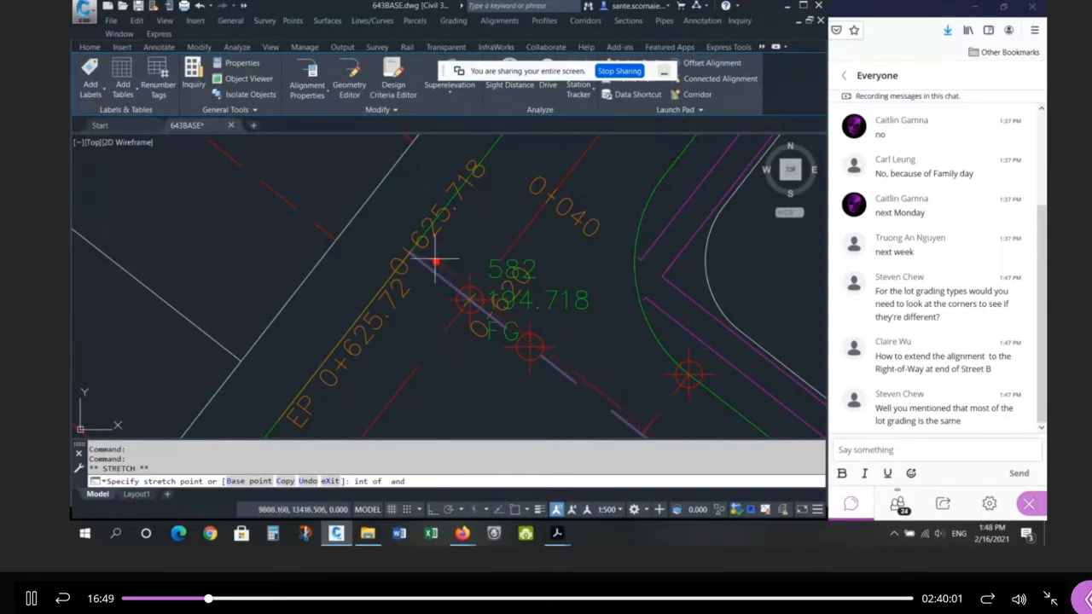
{"action": "left_click", "coordinate": [433, 250]}
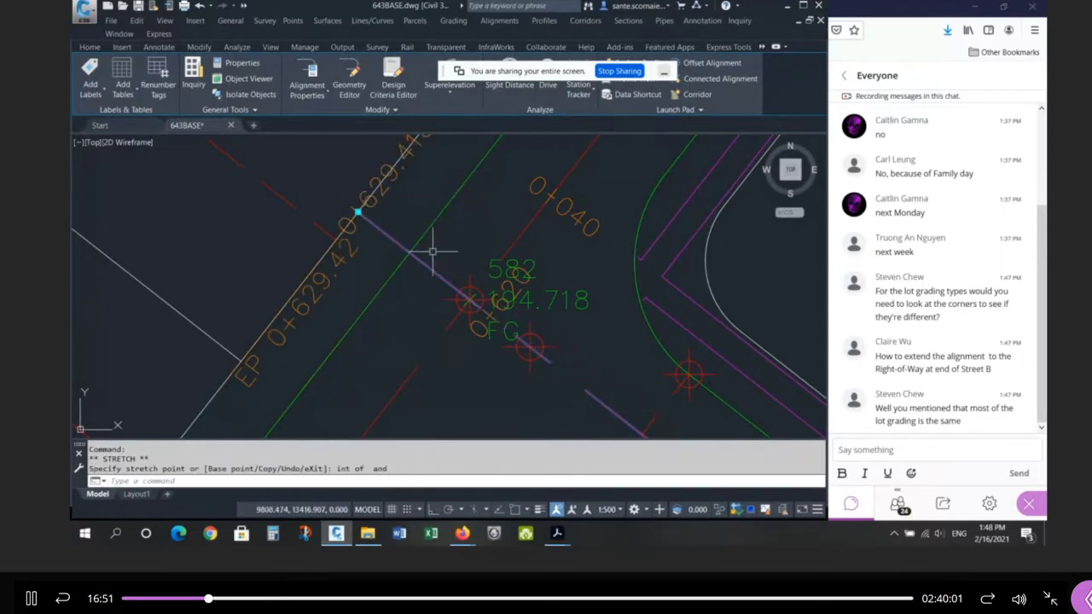
{"action": "scroll", "coordinate": [397, 261], "scroll_direction": "down", "scroll_amount": 2}
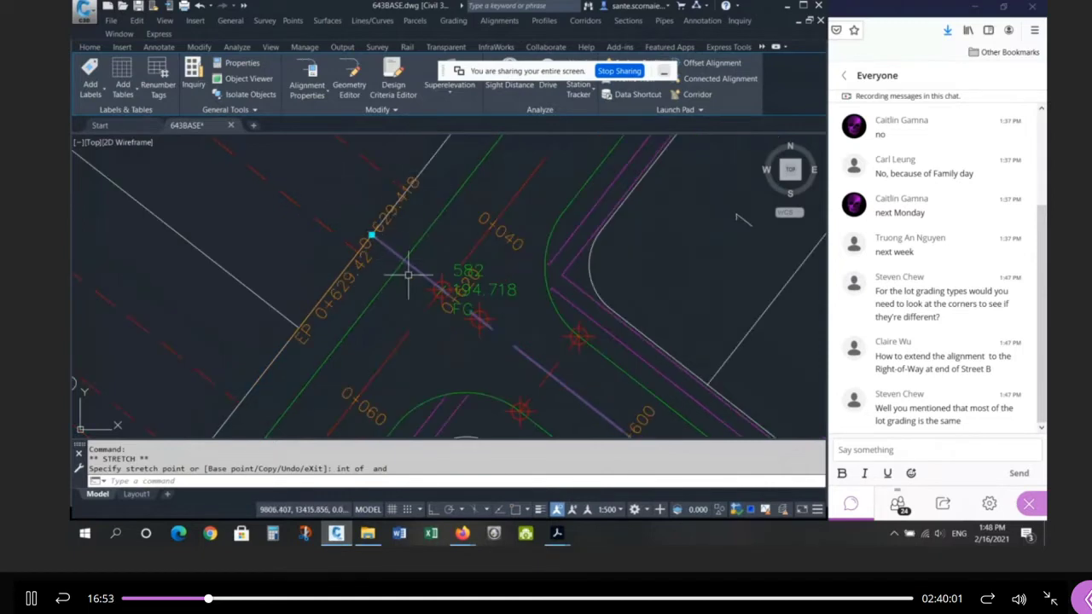
{"action": "key", "text": "Escape"}
{"action": "key", "text": "Escape"}
{"action": "key", "text": "Escape"}
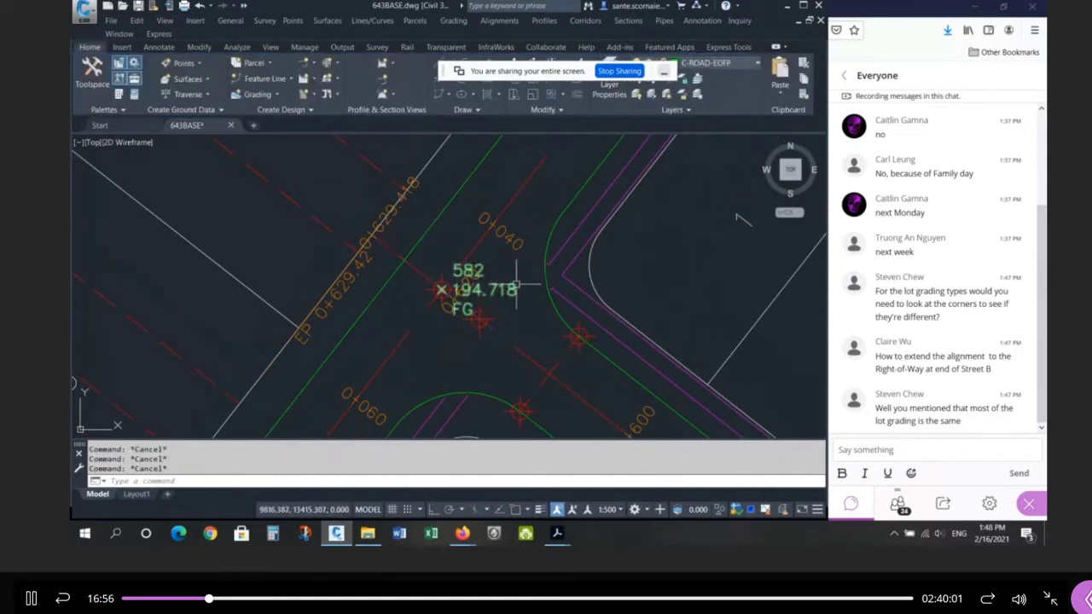
Step: Compare the road junction at point 582 with the junction at point 583 beside lot 50 in plan
{"action": "scroll", "coordinate": [504, 294], "scroll_direction": "up", "scroll_amount": 2}
{"action": "mouse_move", "coordinate": [516, 284]}
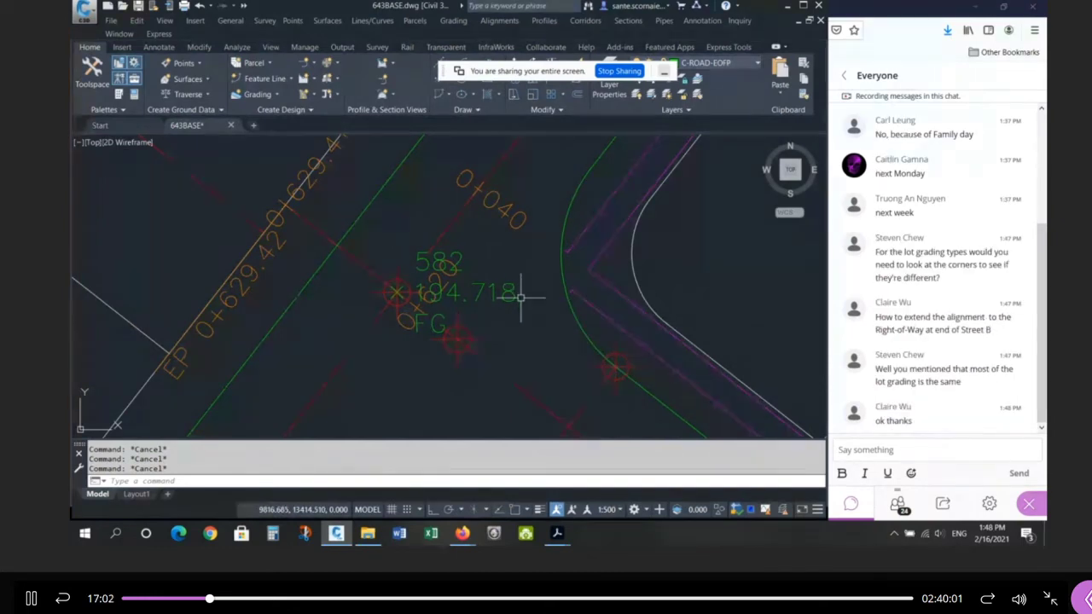
{"action": "scroll", "coordinate": [522, 296], "scroll_direction": "down", "scroll_amount": 4}
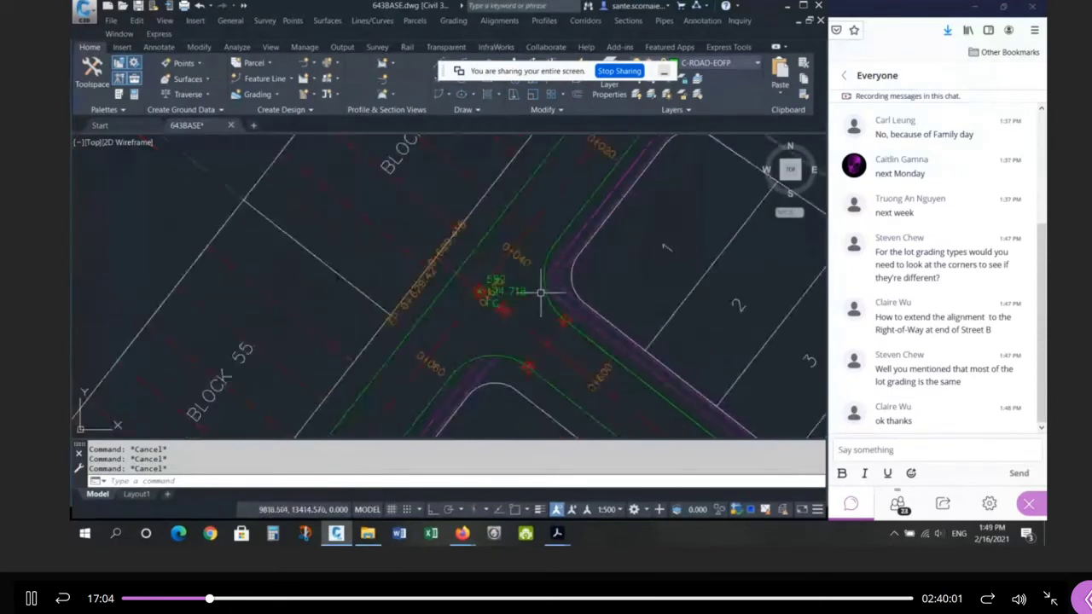
{"action": "scroll", "coordinate": [540, 293], "scroll_direction": "down", "scroll_amount": 6}
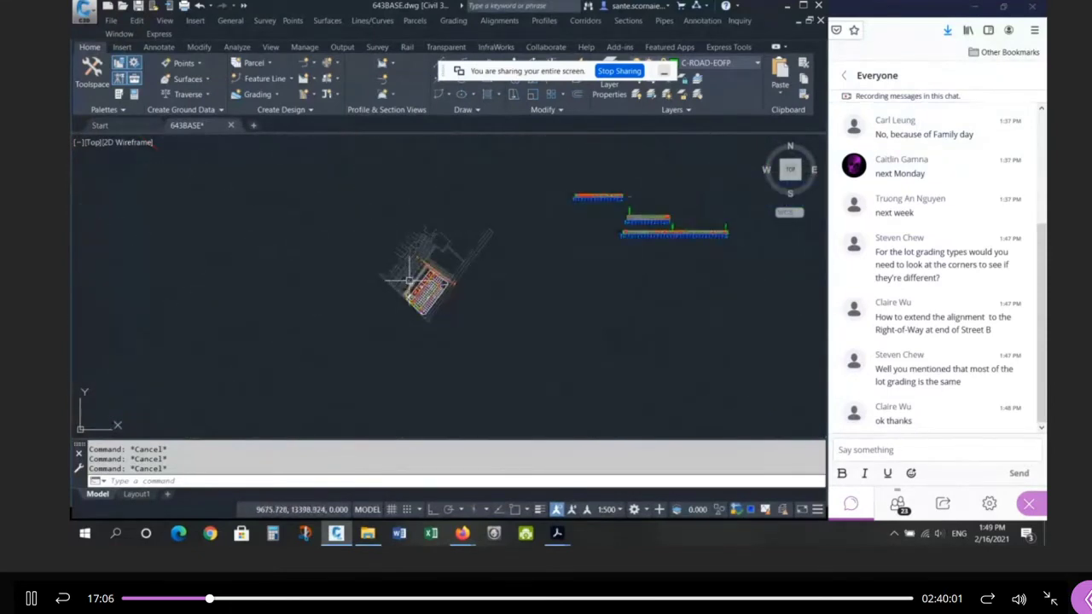
{"action": "scroll", "coordinate": [408, 280], "scroll_direction": "up", "scroll_amount": 6}
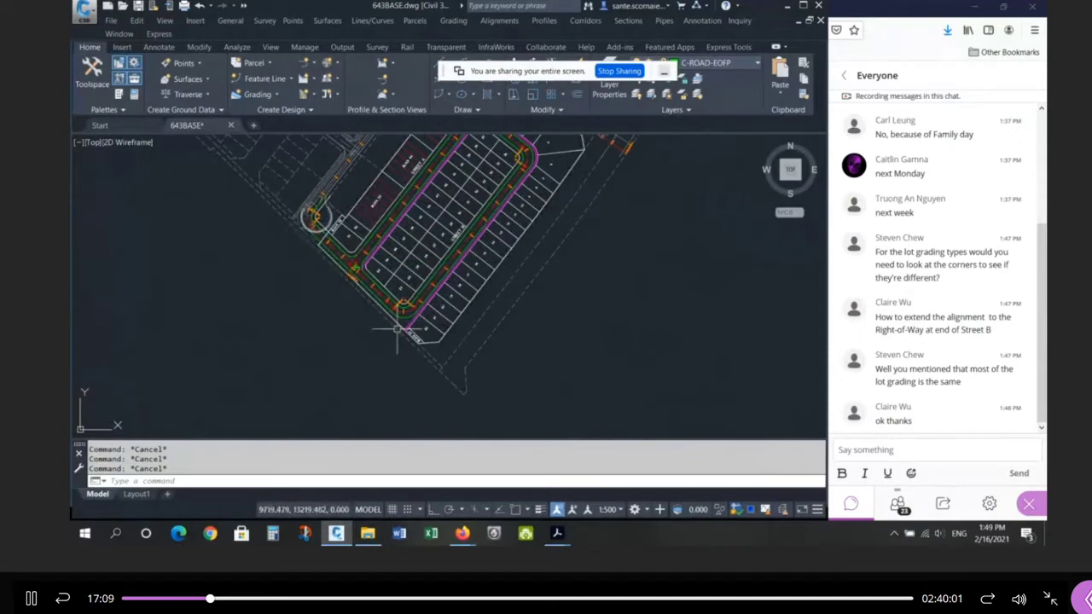
{"action": "scroll", "coordinate": [376, 282], "scroll_direction": "up", "scroll_amount": 5}
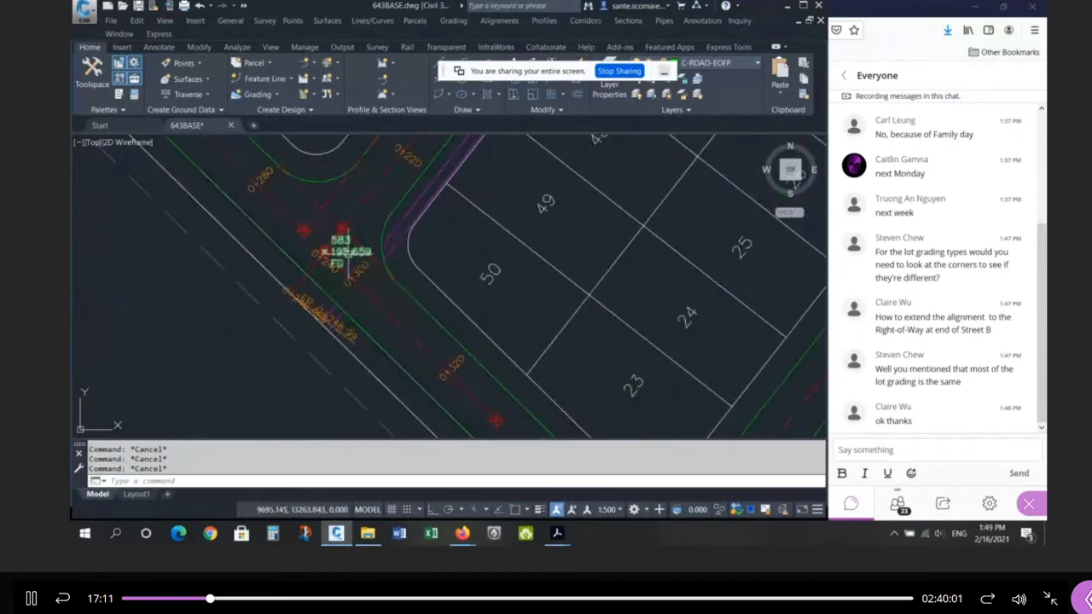
{"action": "left_click", "coordinate": [324, 243]}
{"action": "key", "text": "Escape"}
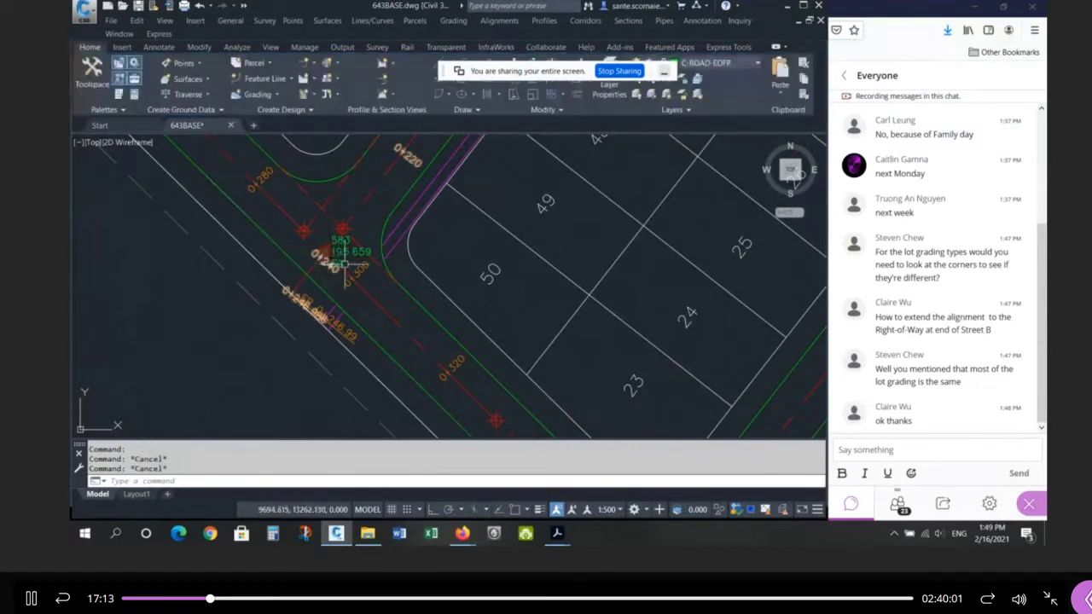
{"action": "scroll", "coordinate": [369, 199], "scroll_direction": "down", "scroll_amount": 10}
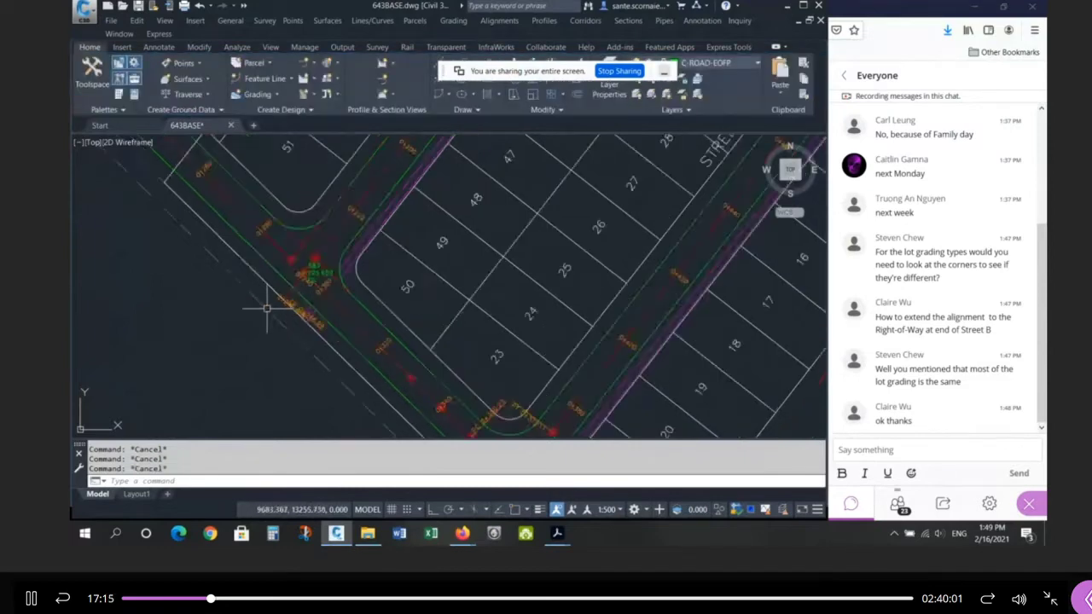
Step: Inspect the point marker under the end of the design line near the 238.93 station label in the profile view
{"action": "scroll", "coordinate": [659, 179], "scroll_direction": "up", "scroll_amount": 4}
{"action": "scroll", "coordinate": [597, 184], "scroll_direction": "up", "scroll_amount": 8}
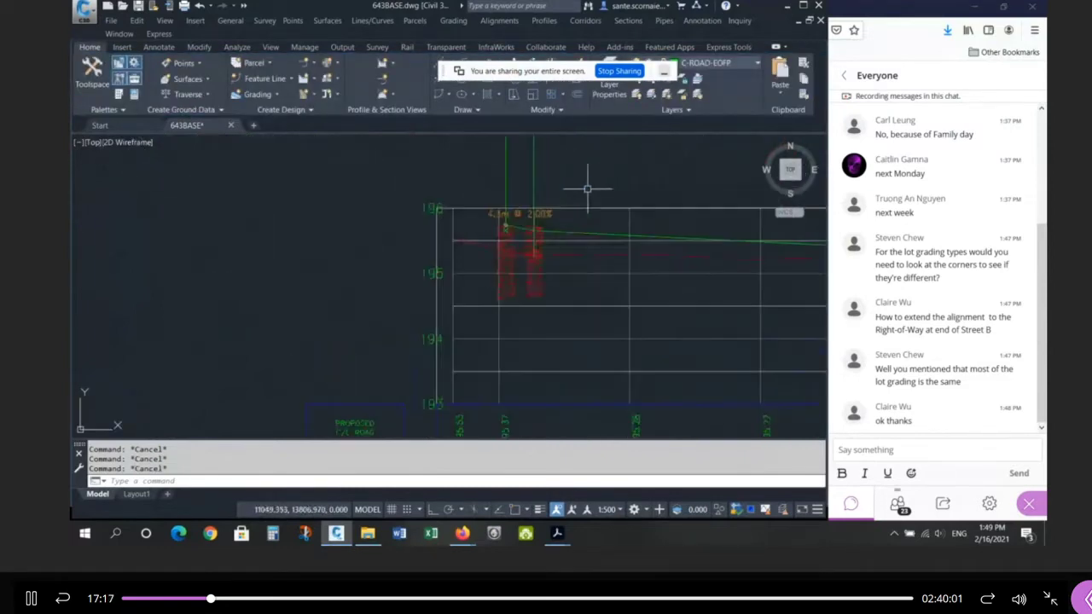
{"action": "left_click", "coordinate": [444, 244]}
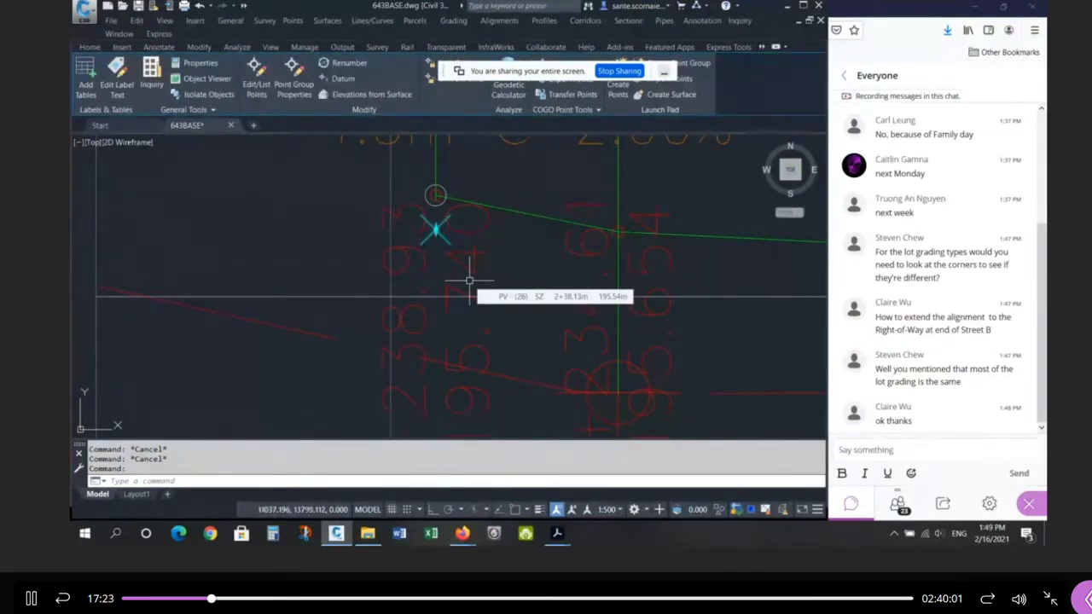
{"action": "scroll", "coordinate": [469, 280], "scroll_direction": "down", "scroll_amount": 10}
{"action": "scroll", "coordinate": [342, 216], "scroll_direction": "down", "scroll_amount": 2}
{"action": "scroll", "coordinate": [744, 345], "scroll_direction": "up", "scroll_amount": 4}
{"action": "scroll", "coordinate": [567, 319], "scroll_direction": "up", "scroll_amount": 2}
{"action": "key", "text": "Escape"}
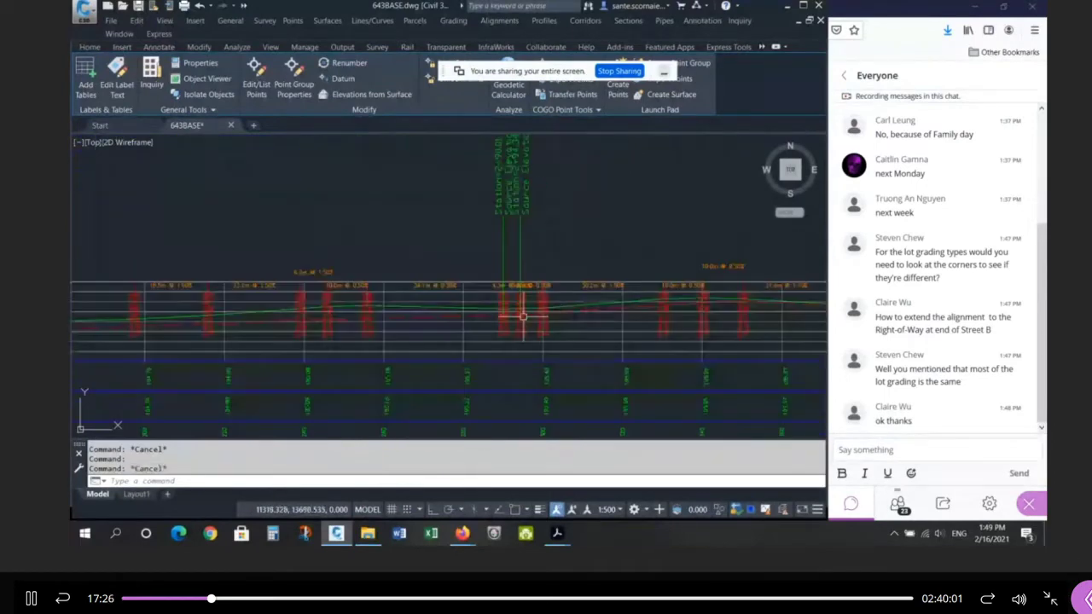
Step: Erase the two circular crosshair markers below the design line at stations 0+290.01 and 0+294.34 in the long profile
{"action": "scroll", "coordinate": [522, 316], "scroll_direction": "up", "scroll_amount": 3}
{"action": "key", "text": "Escape"}
{"action": "scroll", "coordinate": [486, 339], "scroll_direction": "up", "scroll_amount": 2}
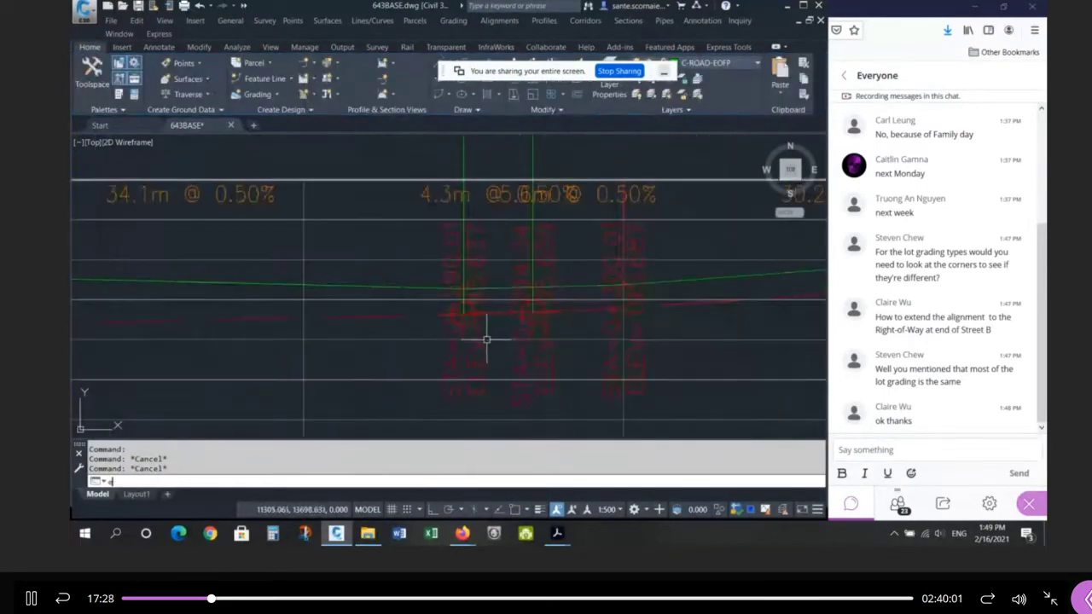
{"action": "type", "text": "e"}
{"action": "scroll", "coordinate": [487, 340], "scroll_direction": "up", "scroll_amount": 2}
{"action": "key", "text": "Return"}
{"action": "left_click", "coordinate": [442, 309]}
{"action": "left_click", "coordinate": [607, 306]}
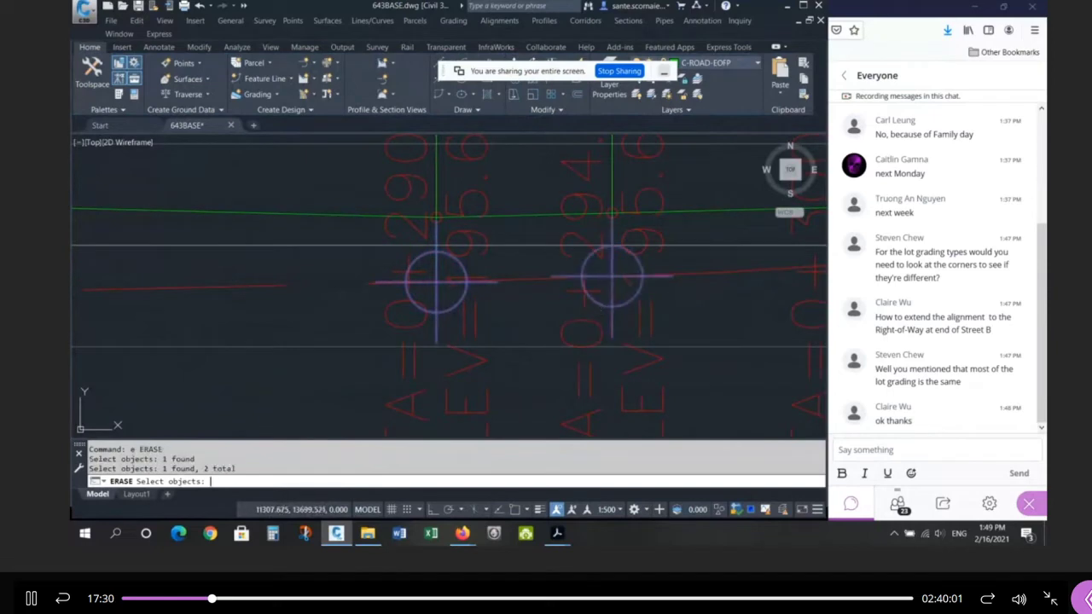
{"action": "key", "text": "Return"}
Step: Inspect the circular markers and the road centreline near station 0+280 at the plan junction beside lot 50
{"action": "scroll", "coordinate": [532, 317], "scroll_direction": "down", "scroll_amount": 2}
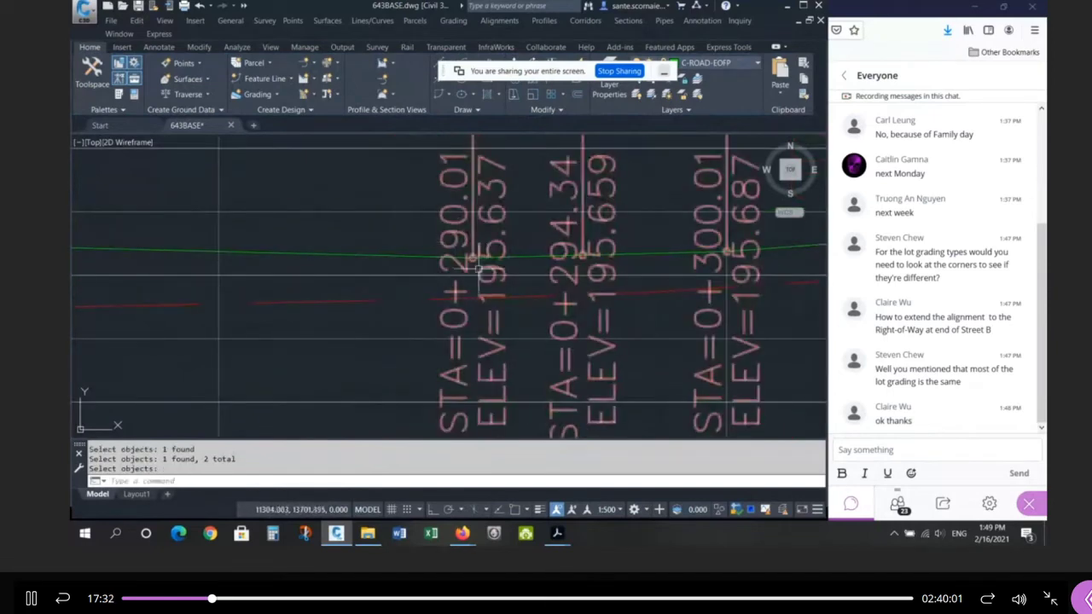
{"action": "scroll", "coordinate": [479, 269], "scroll_direction": "down", "scroll_amount": 3}
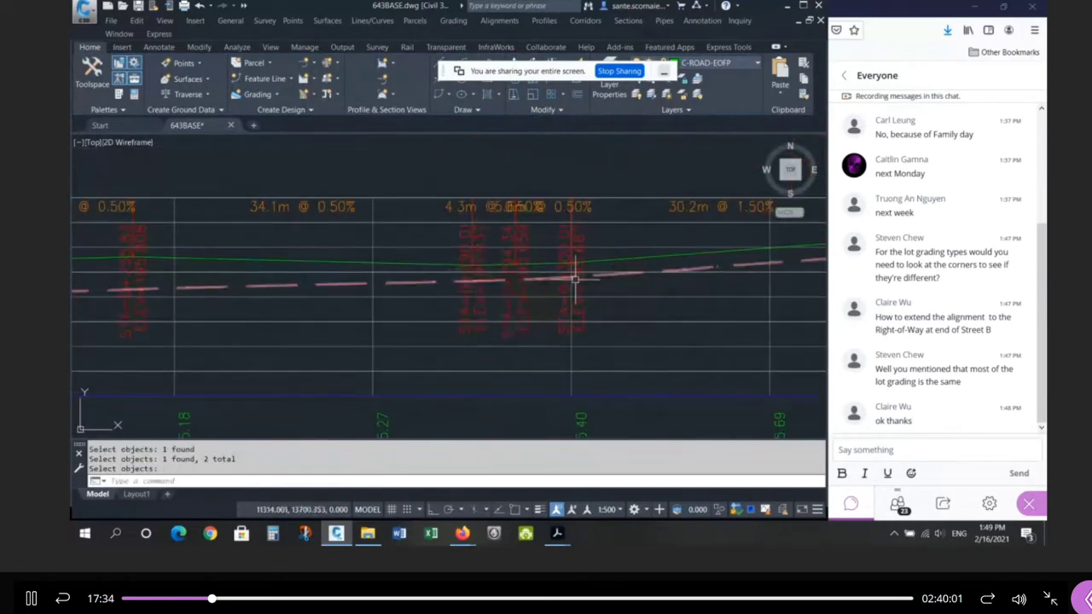
{"action": "scroll", "coordinate": [576, 279], "scroll_direction": "down", "scroll_amount": 4}
{"action": "scroll", "coordinate": [204, 381], "scroll_direction": "up", "scroll_amount": 6}
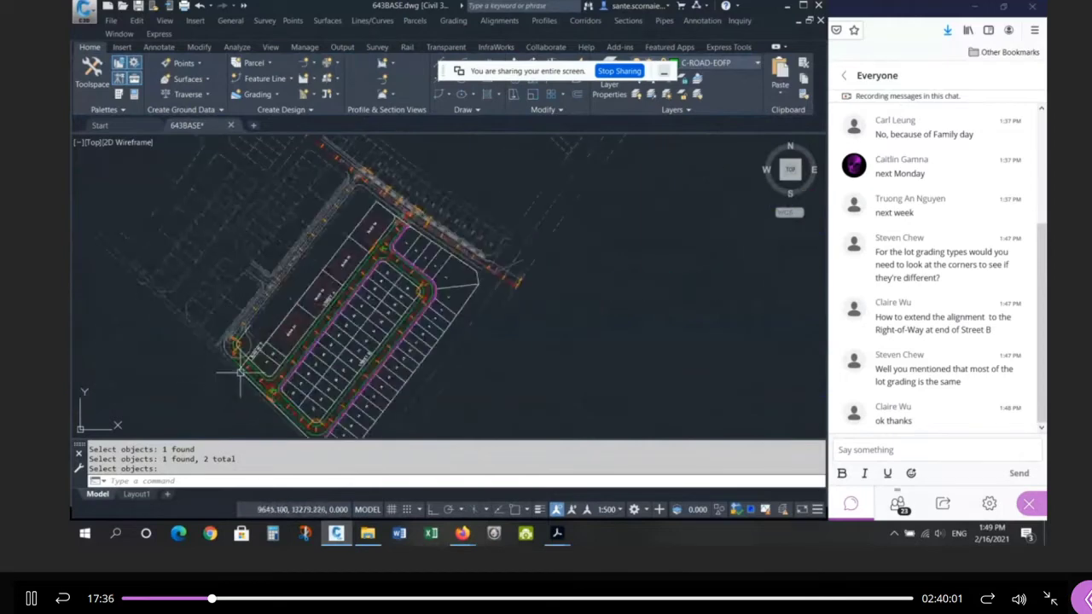
{"action": "key", "text": "Return"}
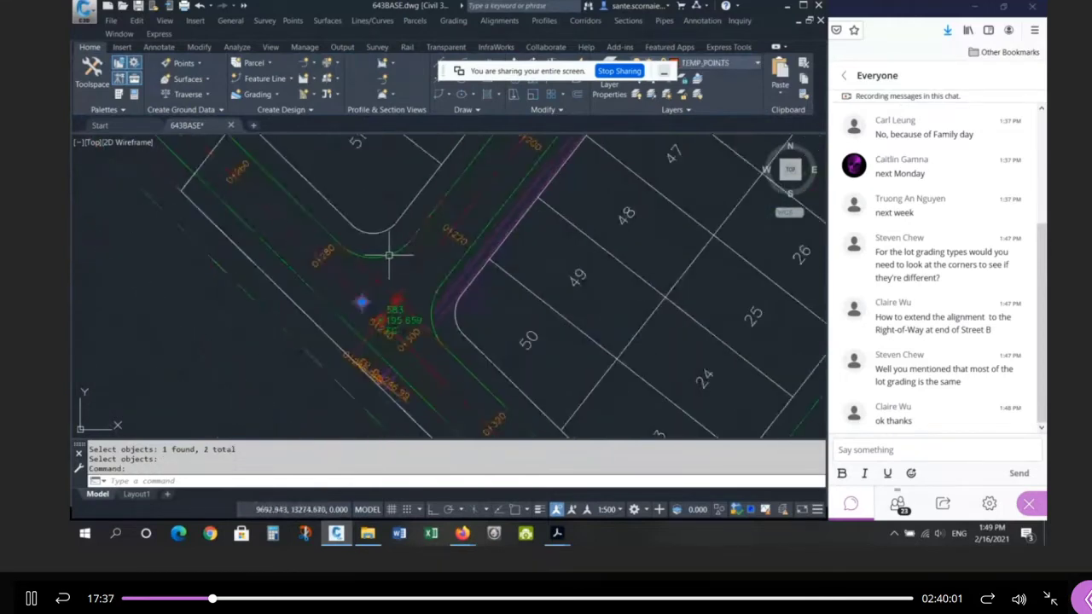
{"action": "scroll", "coordinate": [393, 247], "scroll_direction": "down", "scroll_amount": 2}
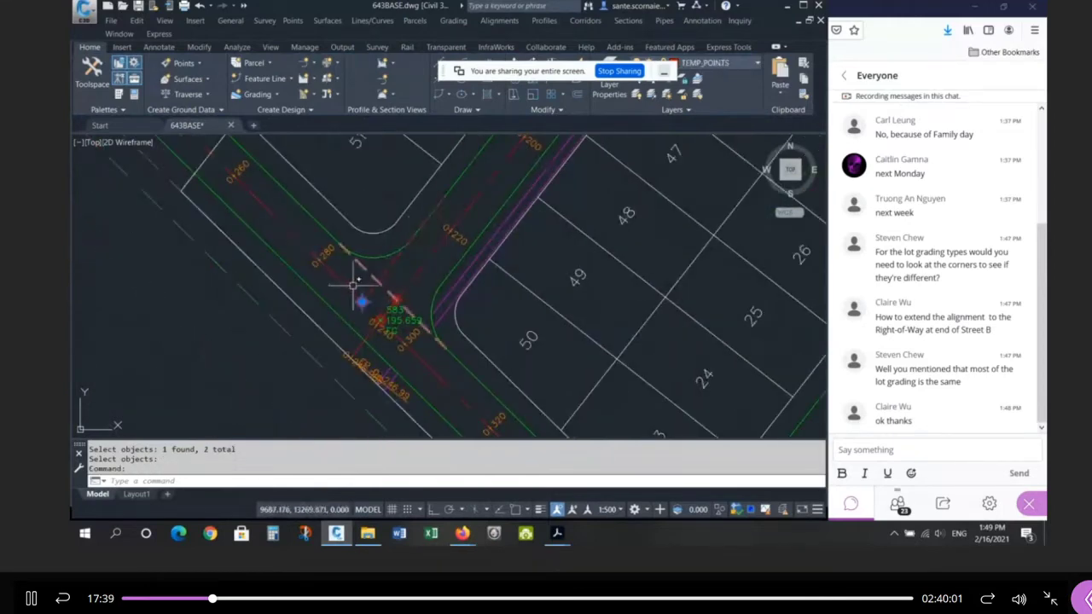
{"action": "key", "text": "Escape"}
{"action": "scroll", "coordinate": [371, 302], "scroll_direction": "up", "scroll_amount": 2}
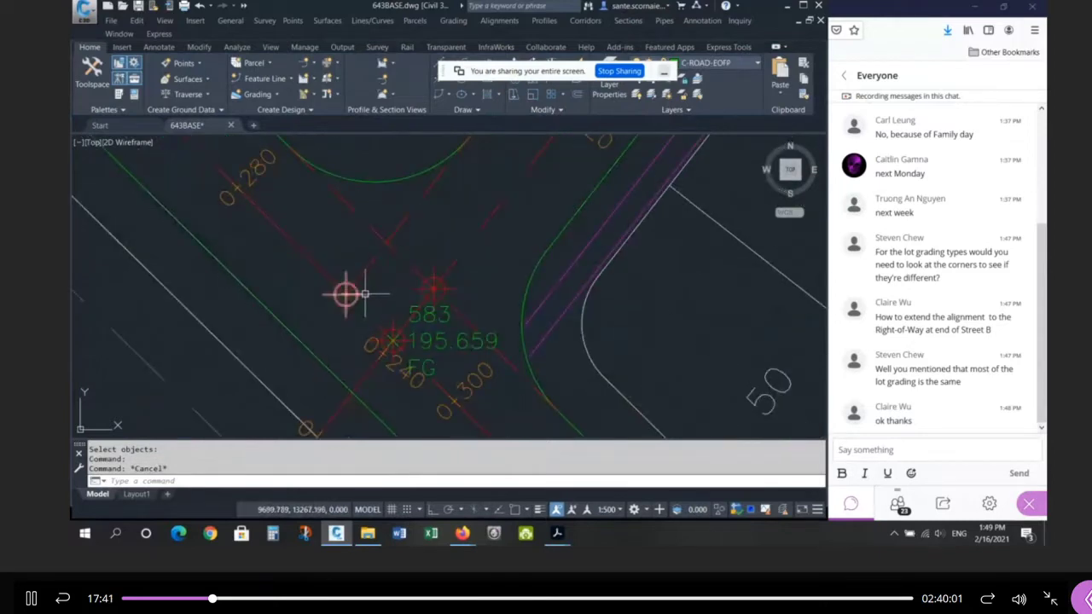
{"action": "left_click", "coordinate": [349, 295]}
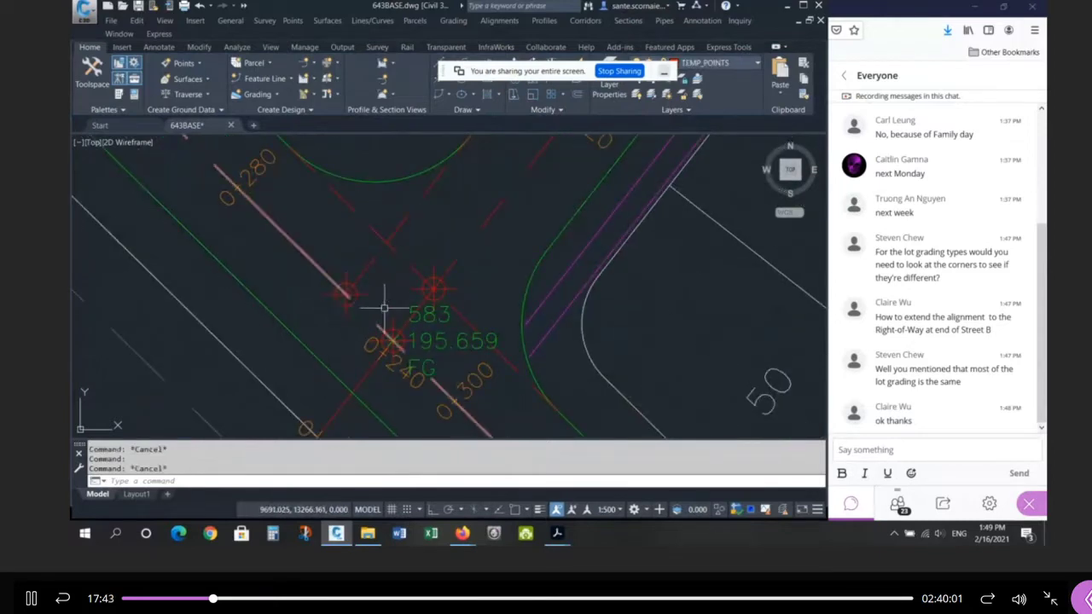
{"action": "key", "text": "Escape"}
{"action": "left_click", "coordinate": [393, 338]}
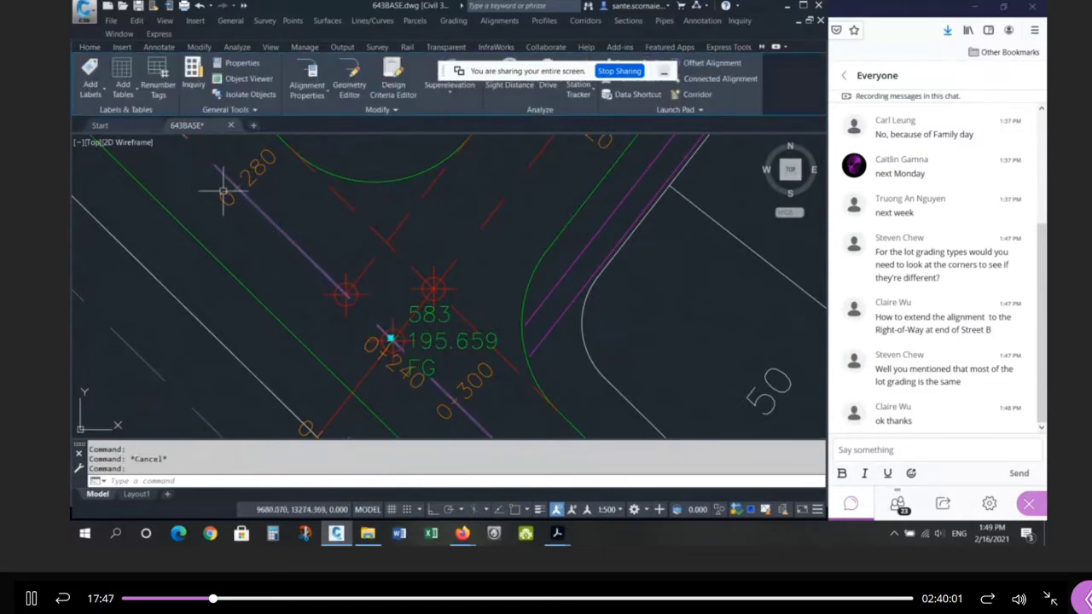
{"action": "key", "text": "Escape"}
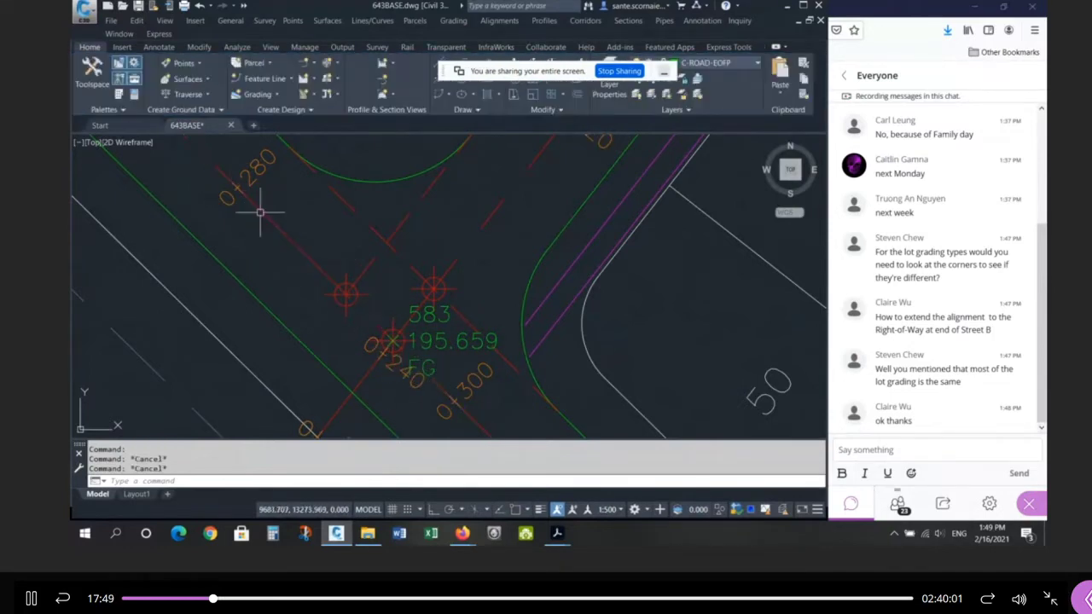
Step: Check point 583 against the two road centreline alignments that cross at the junction beside lot 50
{"action": "left_click", "coordinate": [393, 338]}
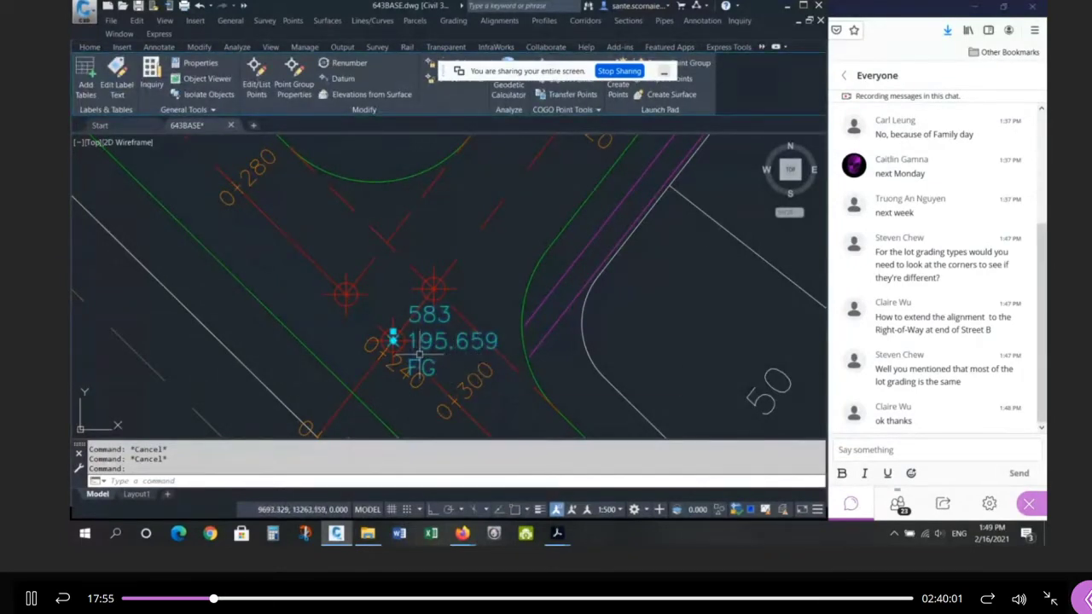
{"action": "key", "text": "Escape"}
{"action": "key", "text": "Escape"}
{"action": "key", "text": "Escape"}
{"action": "left_click", "coordinate": [446, 342]}
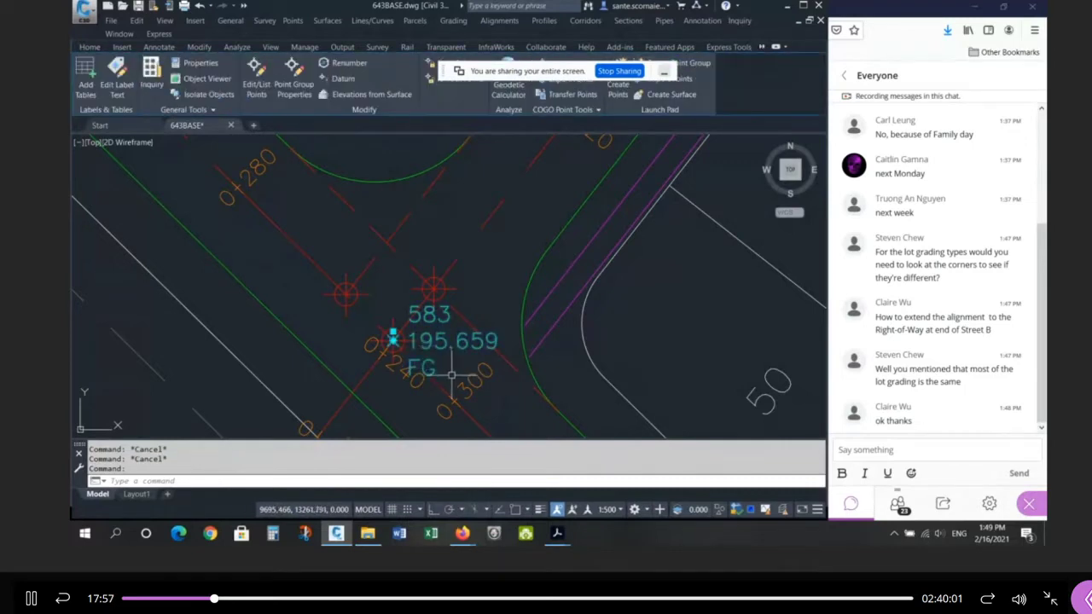
{"action": "key", "text": "Escape"}
{"action": "key", "text": "Escape"}
{"action": "left_click", "coordinate": [316, 266]}
{"action": "key", "text": "Escape"}
{"action": "key", "text": "Escape"}
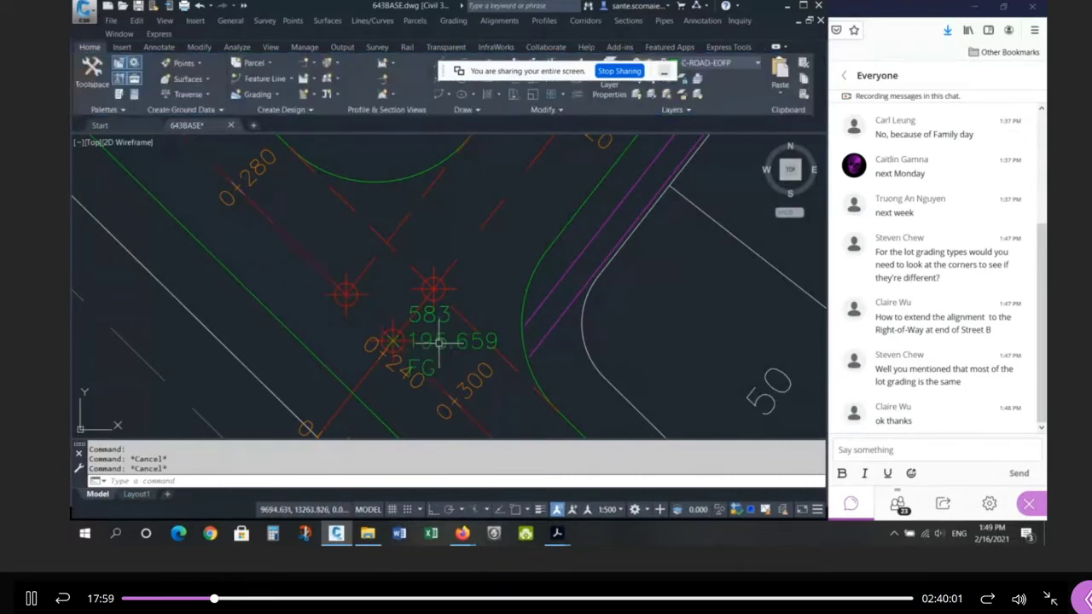
{"action": "left_click", "coordinate": [440, 337]}
{"action": "key", "text": "Escape"}
{"action": "key", "text": "Escape"}
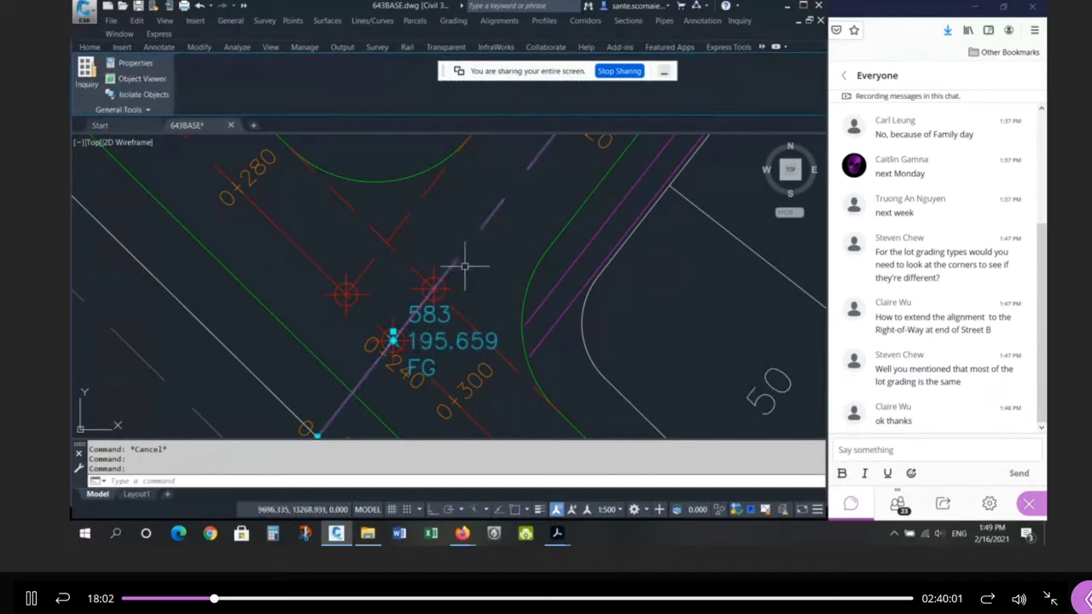
Step: Examine the X-shaped marker under the circle at the start of the design line in the middle profile view
{"action": "scroll", "coordinate": [344, 309], "scroll_direction": "down", "scroll_amount": 15}
{"action": "middle_click_drag", "start_coordinate": [196, 272], "coordinate": [451, 281]}
{"action": "scroll", "coordinate": [433, 272], "scroll_direction": "up", "scroll_amount": 10}
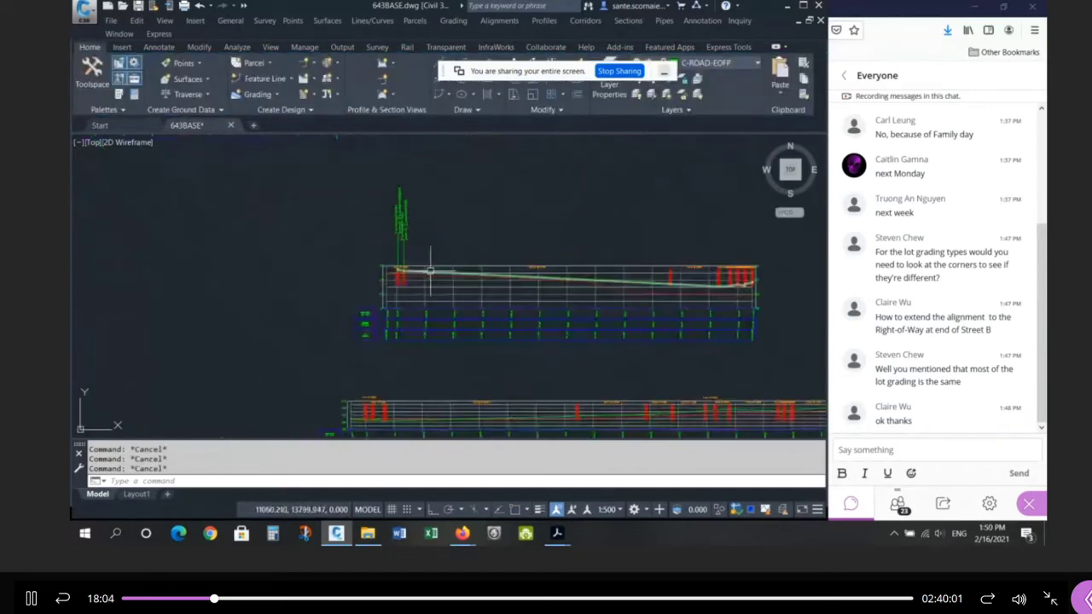
{"action": "scroll", "coordinate": [410, 247], "scroll_direction": "up", "scroll_amount": 10}
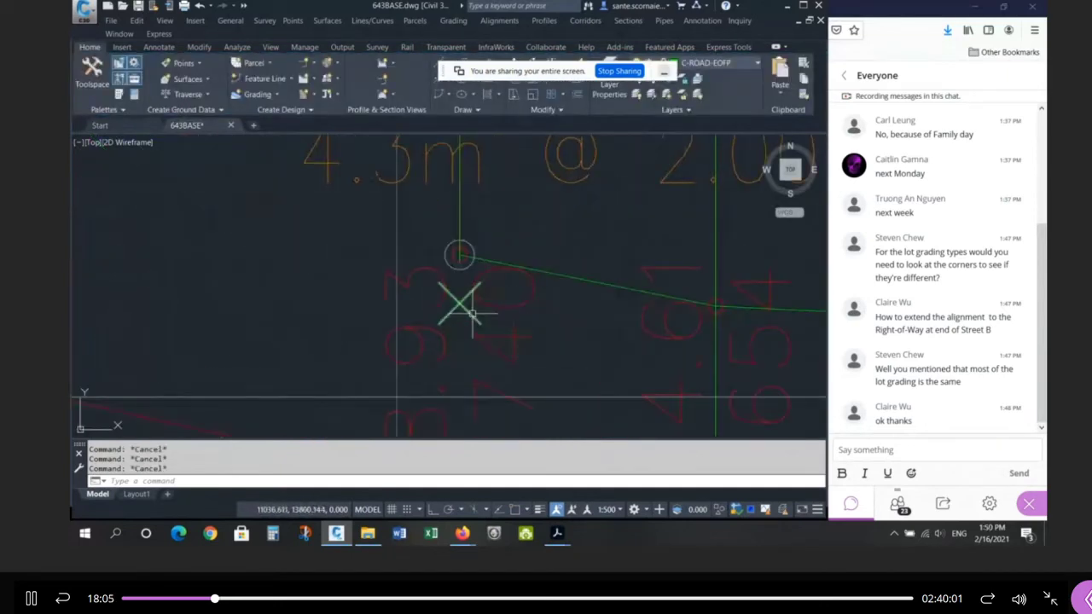
{"action": "left_click", "coordinate": [419, 337]}
{"action": "key", "text": "Escape"}
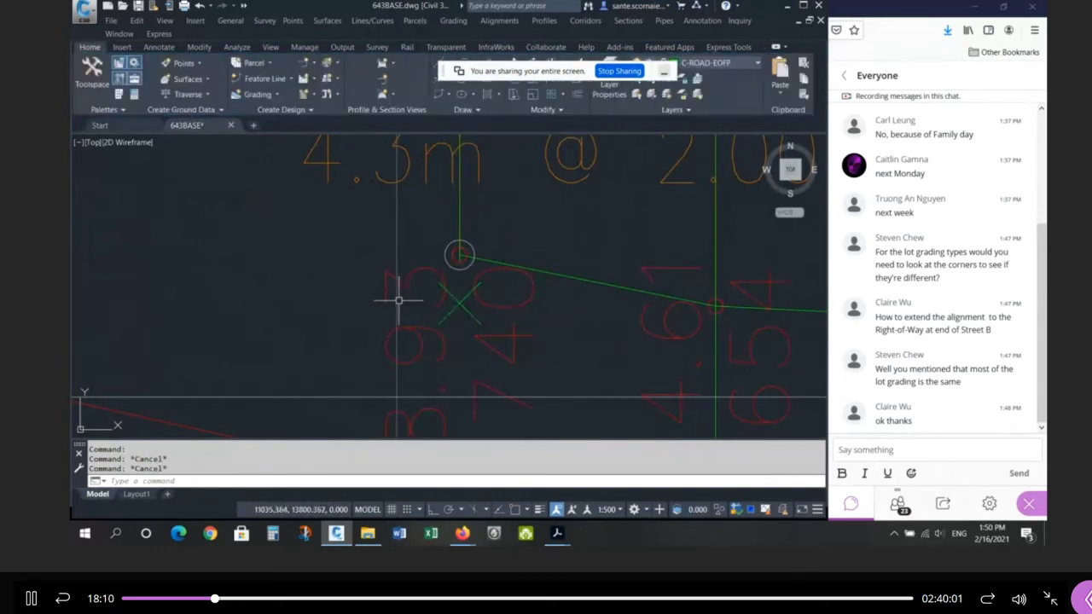
Step: Compare the far end of the middle profile view with the point marker at the 238.93 station label
{"action": "scroll", "coordinate": [436, 311], "scroll_direction": "down", "scroll_amount": 8}
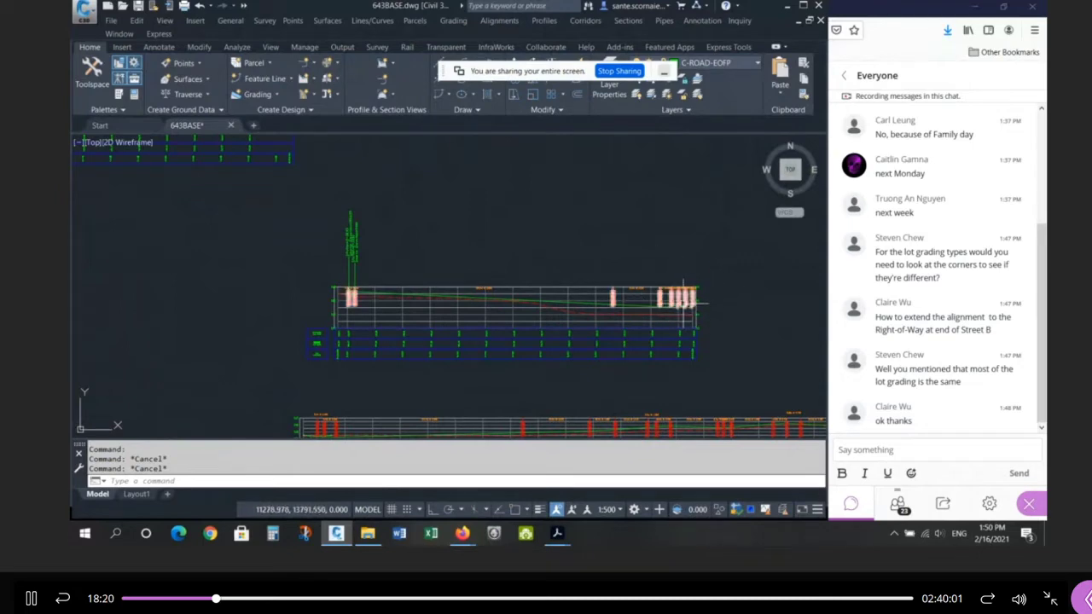
{"action": "scroll", "coordinate": [691, 312], "scroll_direction": "up", "scroll_amount": 2}
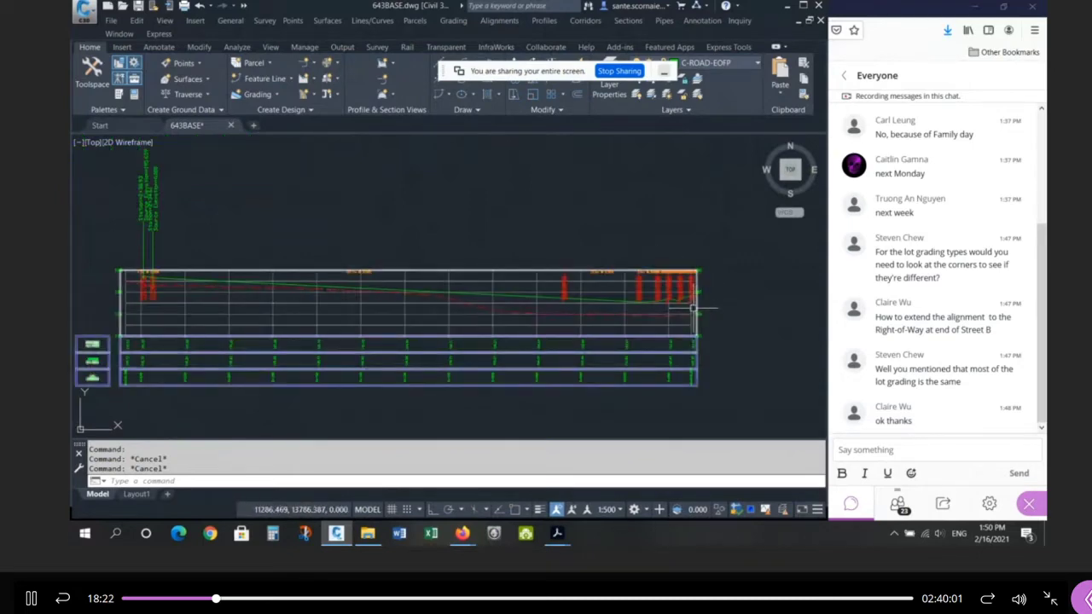
{"action": "scroll", "coordinate": [682, 304], "scroll_direction": "down", "scroll_amount": 2}
{"action": "scroll", "coordinate": [393, 303], "scroll_direction": "up", "scroll_amount": 6}
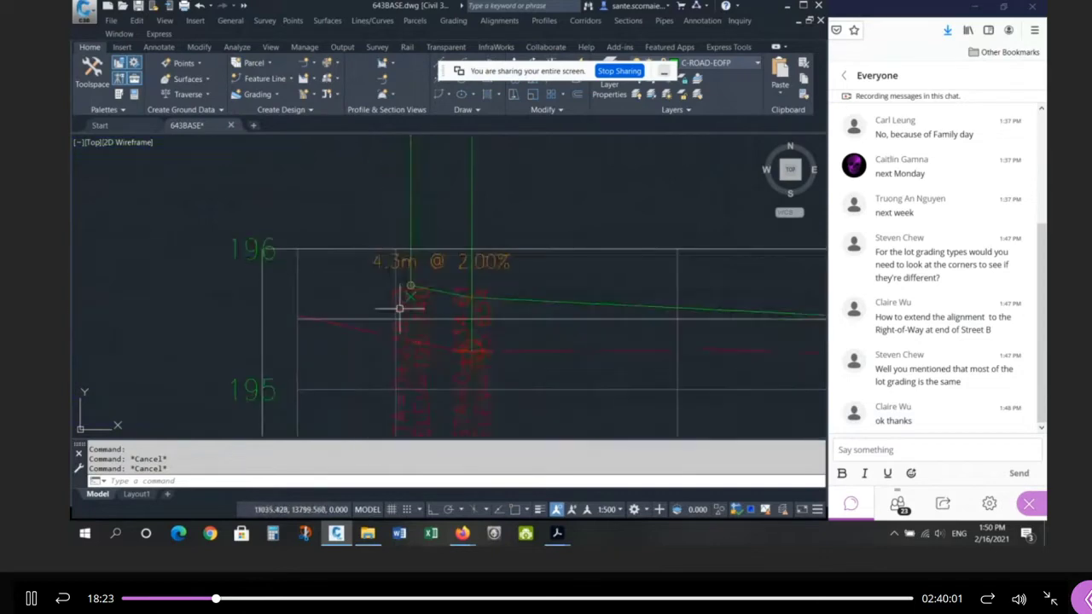
{"action": "left_click", "coordinate": [383, 286]}
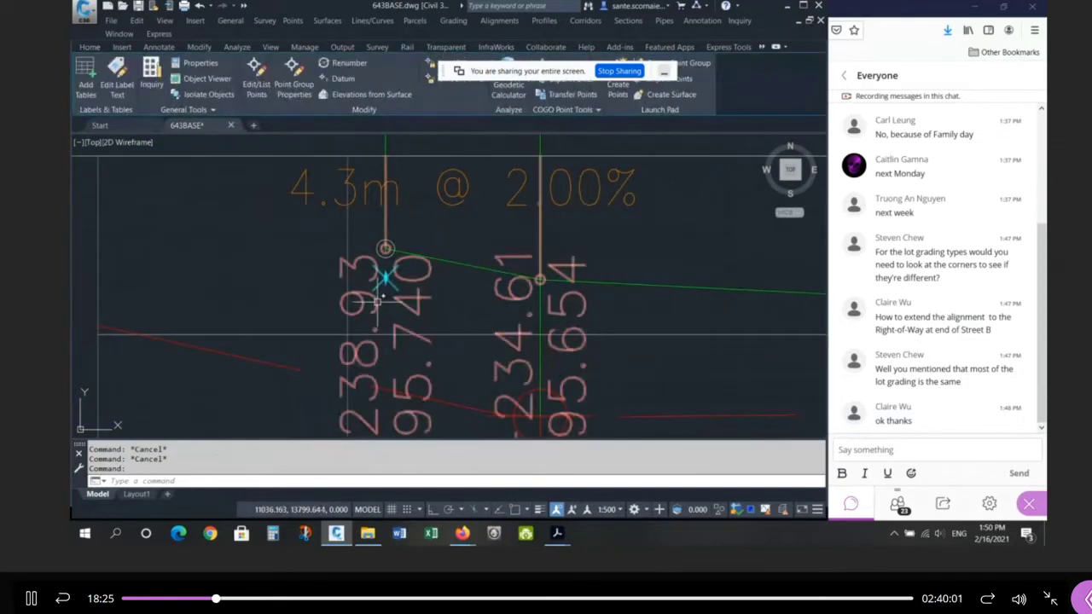
{"action": "scroll", "coordinate": [287, 272], "scroll_direction": "down", "scroll_amount": 5}
{"action": "key", "text": "Escape"}
Step: Examine the STREET A - FG design line along the crowded station labels at the far end of its profile view
{"action": "scroll", "coordinate": [279, 271], "scroll_direction": "down", "scroll_amount": 6}
{"action": "scroll", "coordinate": [617, 290], "scroll_direction": "up", "scroll_amount": 6}
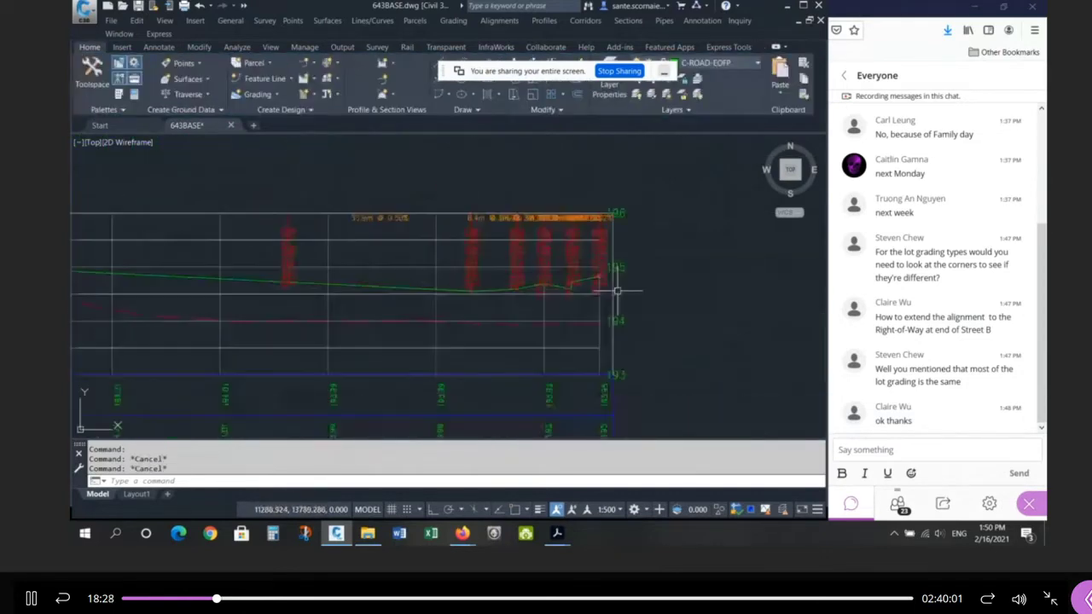
{"action": "scroll", "coordinate": [587, 290], "scroll_direction": "up", "scroll_amount": 2}
{"action": "scroll", "coordinate": [680, 269], "scroll_direction": "down", "scroll_amount": 4}
{"action": "scroll", "coordinate": [589, 285], "scroll_direction": "up", "scroll_amount": 4}
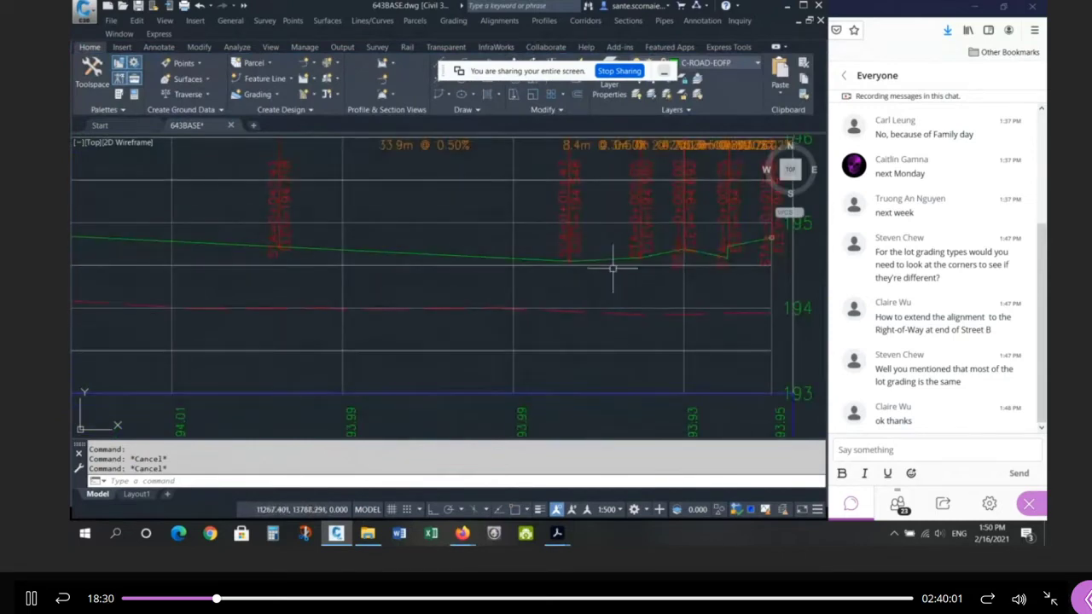
{"action": "scroll", "coordinate": [572, 267], "scroll_direction": "down", "scroll_amount": 2}
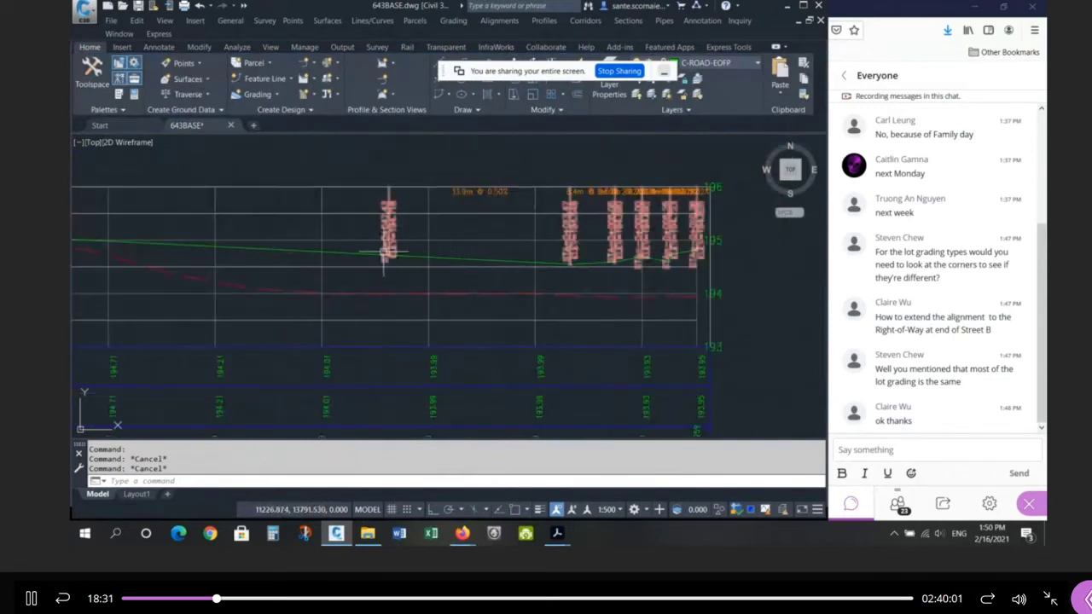
{"action": "mouse_move", "coordinate": [389, 256]}
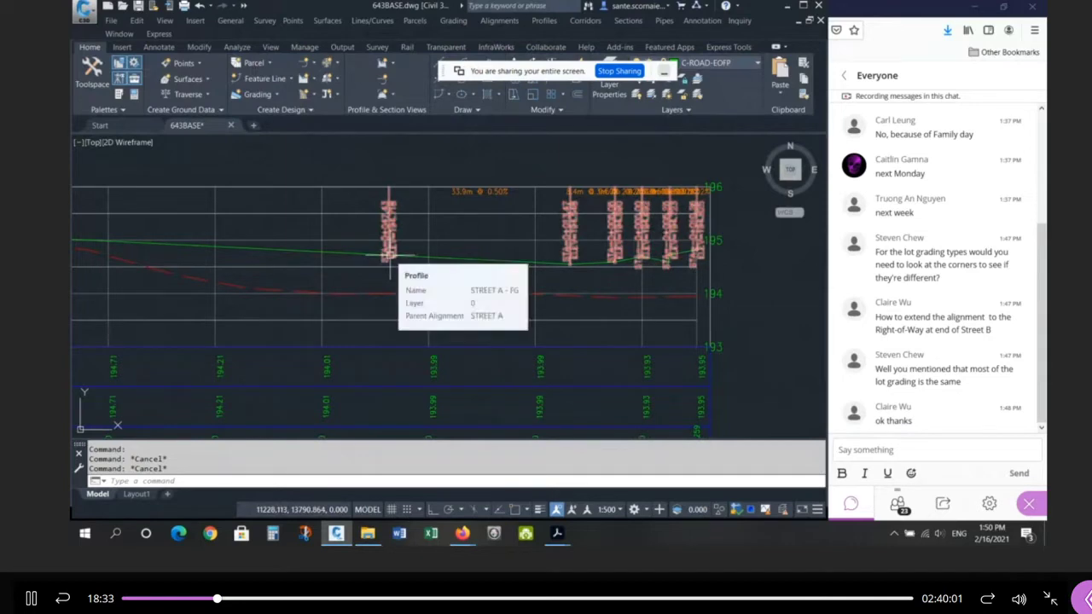
{"action": "scroll", "coordinate": [636, 297], "scroll_direction": "down", "scroll_amount": 4}
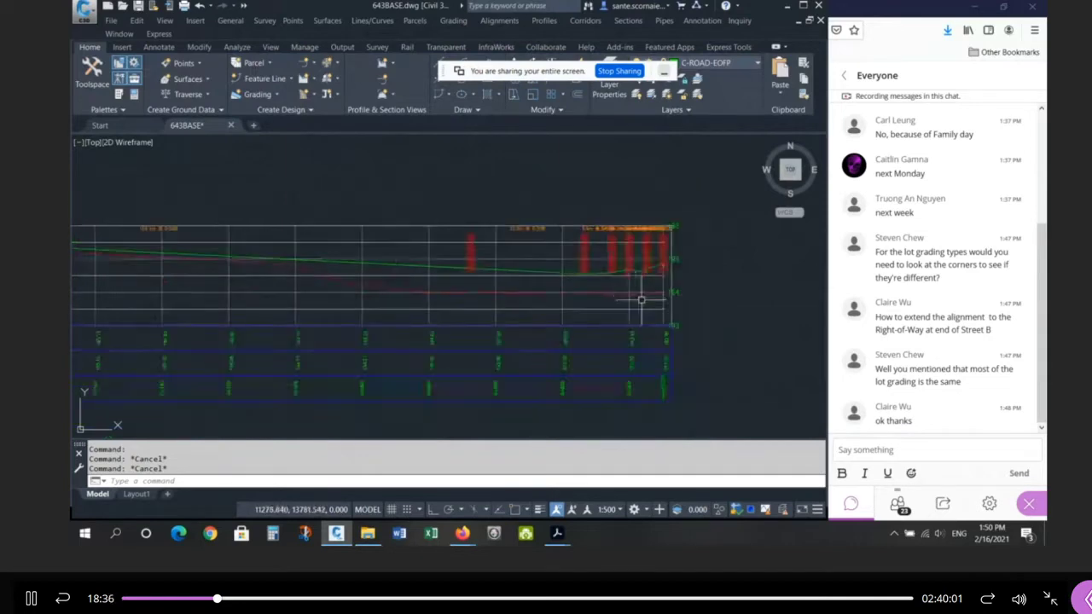
Step: Check the far end of the long profile view and the plan junction between Block 55, Block 56 and lot 1
{"action": "scroll", "coordinate": [653, 275], "scroll_direction": "down", "scroll_amount": 3}
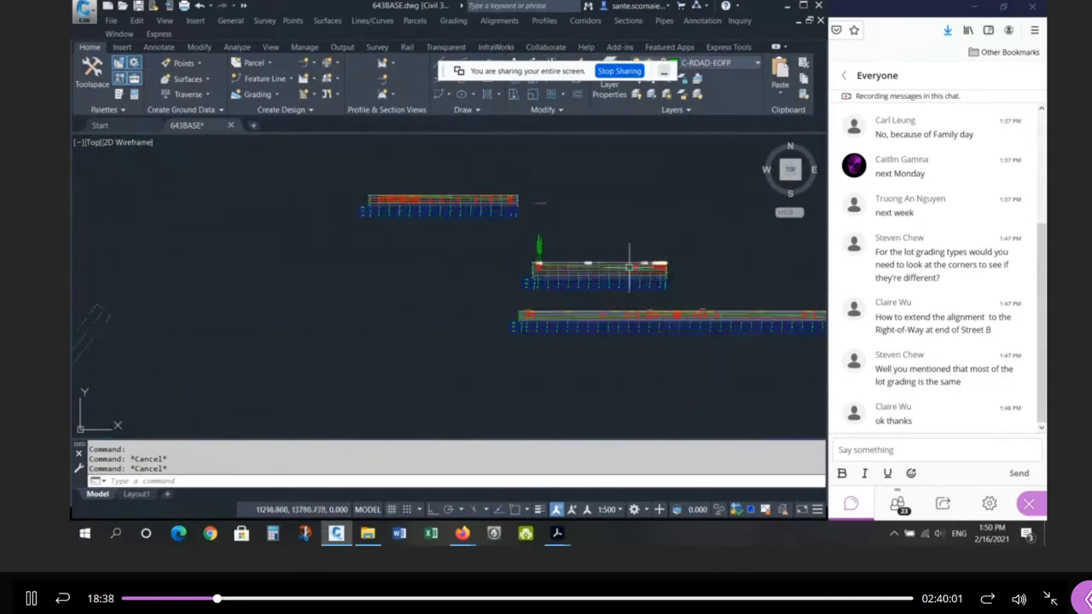
{"action": "scroll", "coordinate": [452, 255], "scroll_direction": "down", "scroll_amount": 2}
{"action": "scroll", "coordinate": [678, 292], "scroll_direction": "up", "scroll_amount": 5}
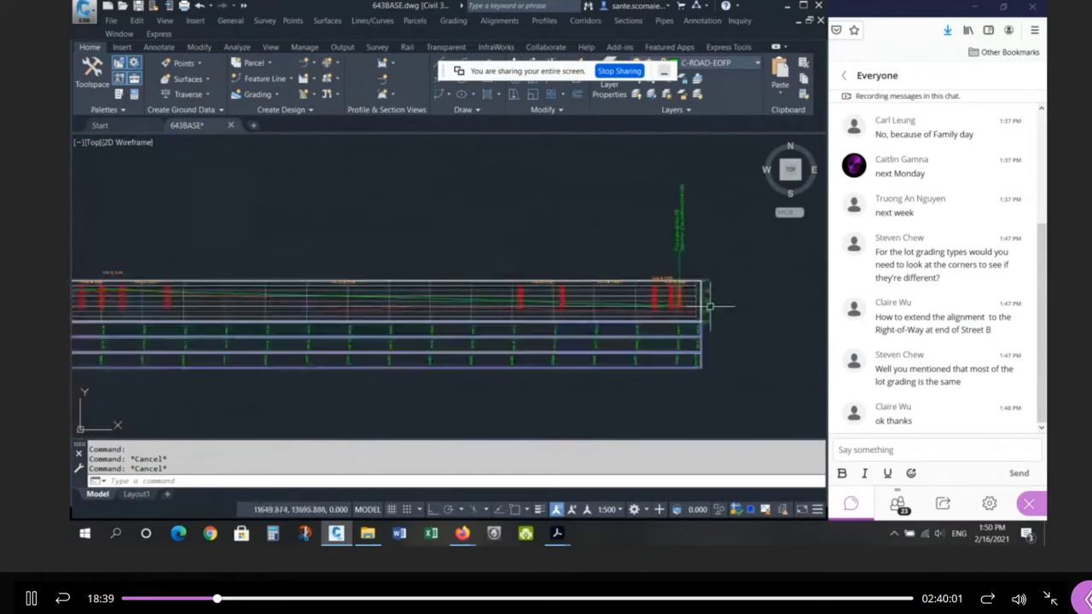
{"action": "scroll", "coordinate": [645, 280], "scroll_direction": "down", "scroll_amount": 6}
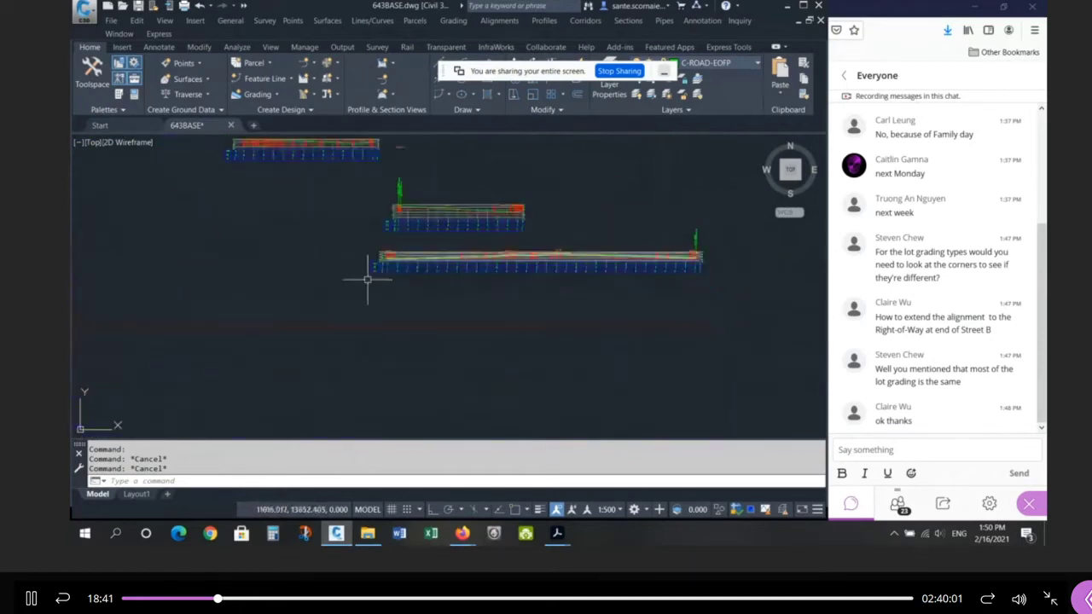
{"action": "scroll", "coordinate": [275, 332], "scroll_direction": "up", "scroll_amount": 3}
{"action": "scroll", "coordinate": [275, 333], "scroll_direction": "up", "scroll_amount": 2}
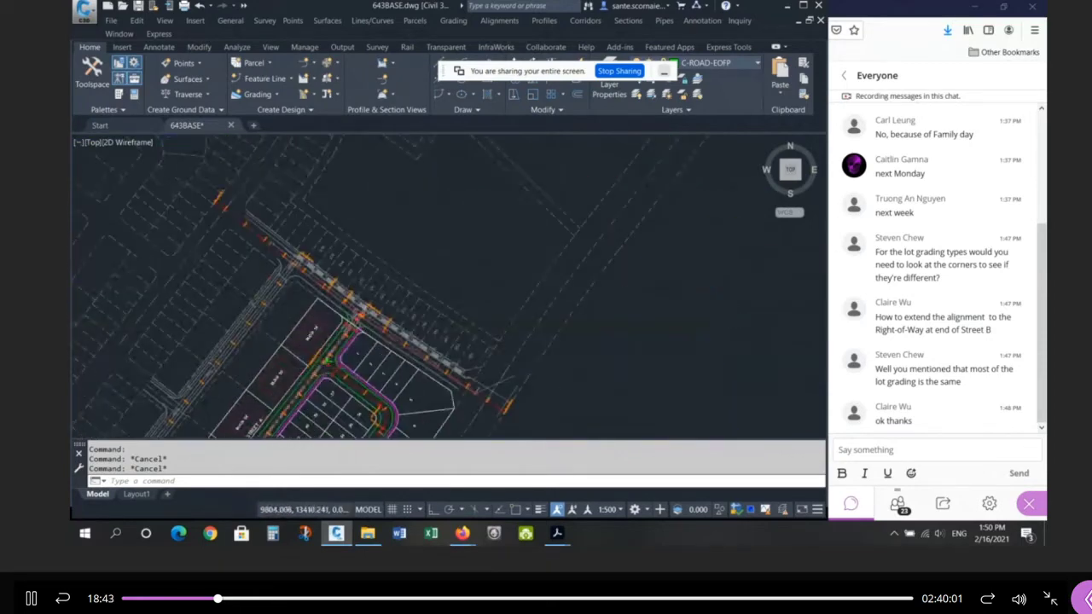
{"action": "scroll", "coordinate": [404, 247], "scroll_direction": "up", "scroll_amount": 4}
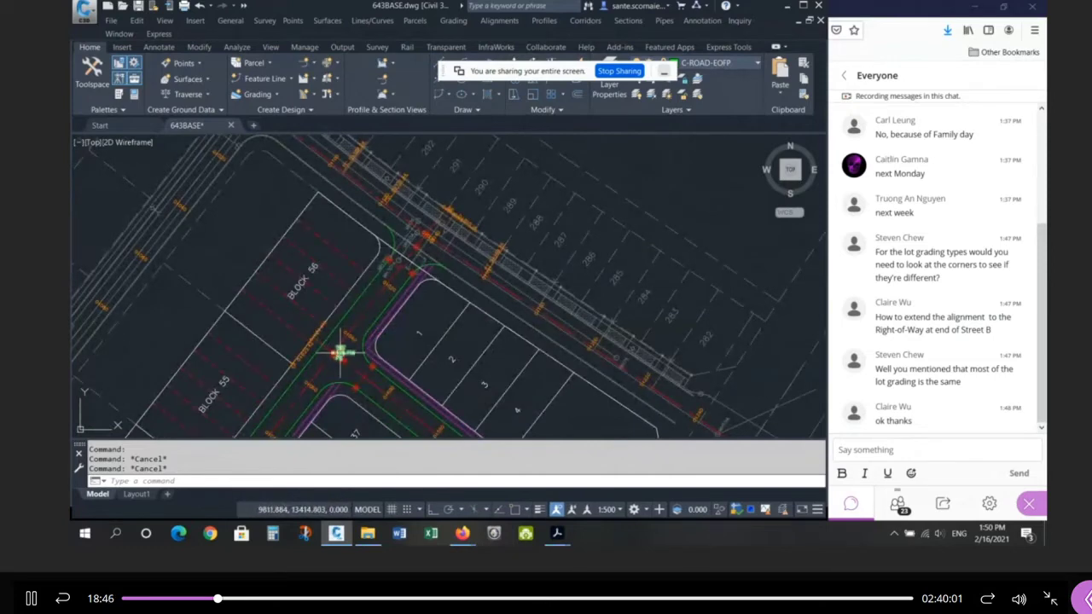
{"action": "scroll", "coordinate": [339, 353], "scroll_direction": "down", "scroll_amount": 5}
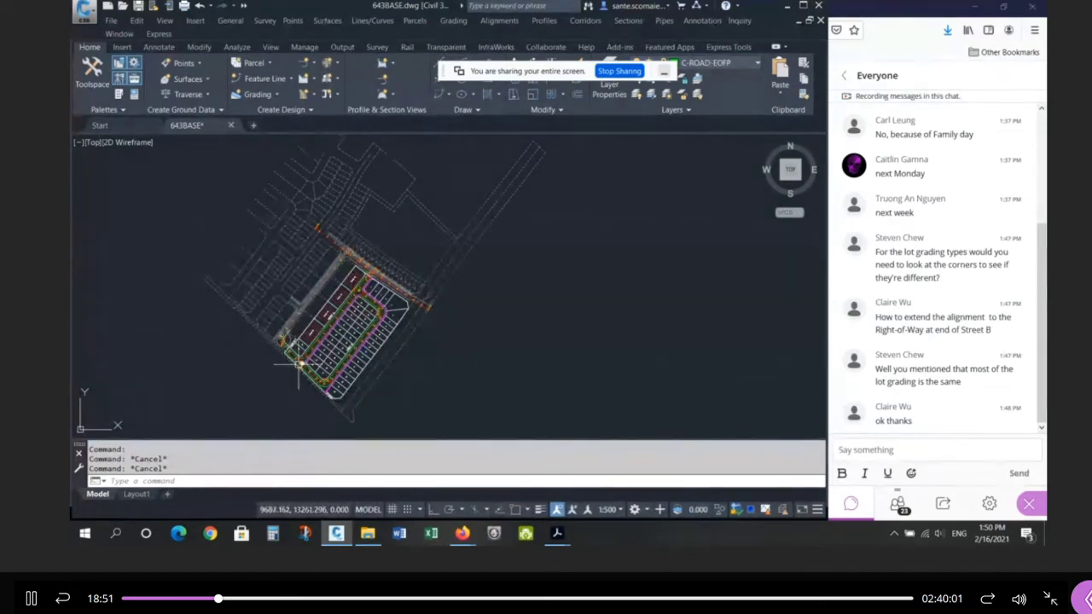
Step: Trace the plan junction near Block 54's end back to the point marker at the 238.93 label in Street A's profile
{"action": "scroll", "coordinate": [270, 337], "scroll_direction": "down", "scroll_amount": 6}
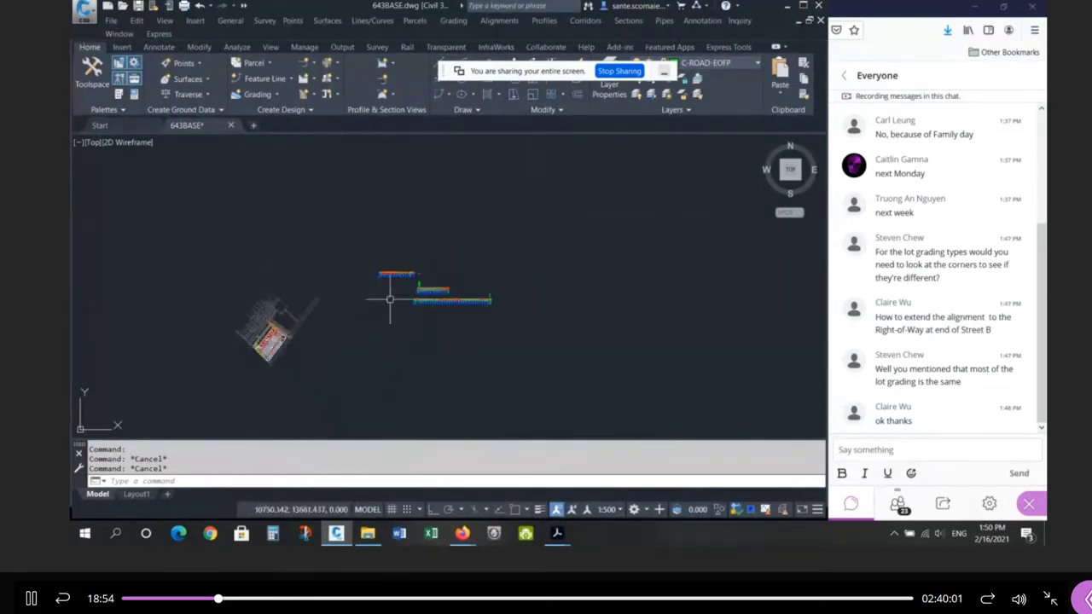
{"action": "scroll", "coordinate": [413, 290], "scroll_direction": "up", "scroll_amount": 10}
{"action": "scroll", "coordinate": [389, 286], "scroll_direction": "down", "scroll_amount": 2}
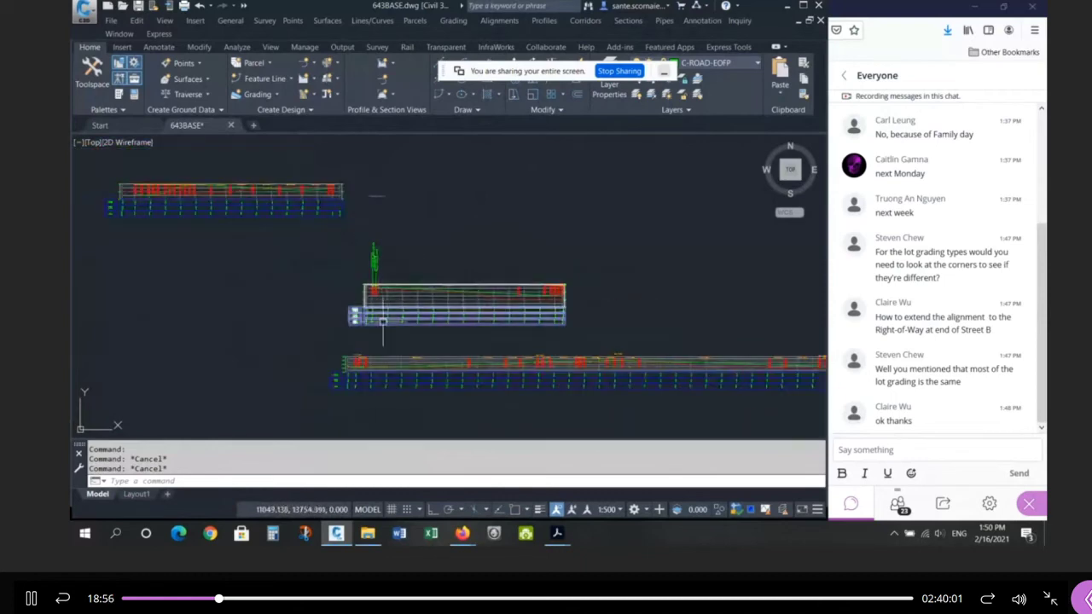
{"action": "scroll", "coordinate": [384, 296], "scroll_direction": "up", "scroll_amount": 8}
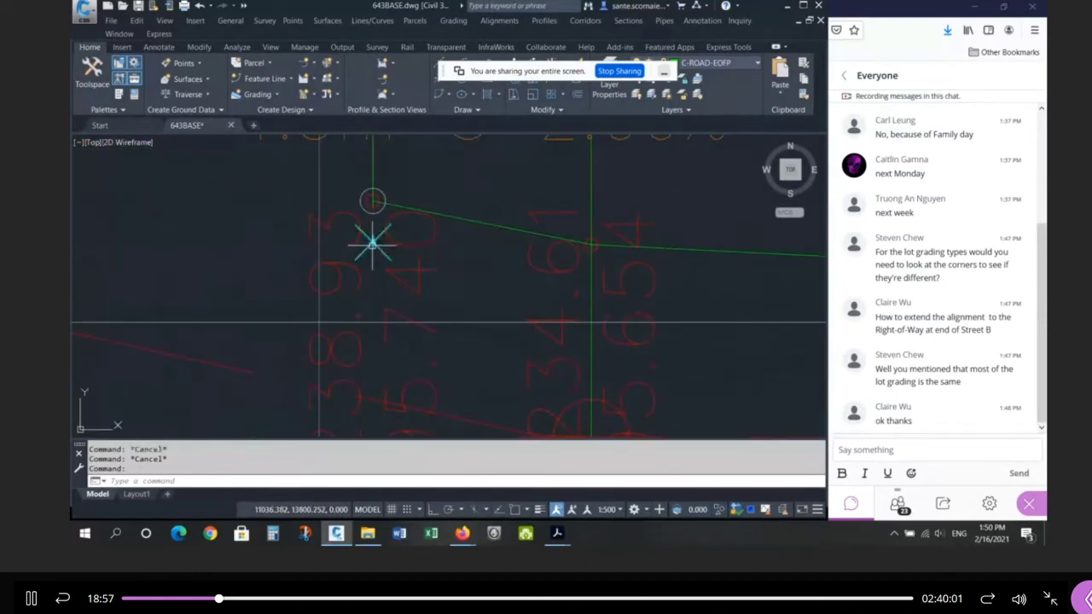
{"action": "key", "text": "Escape"}
{"action": "key", "text": "Escape"}
{"action": "scroll", "coordinate": [376, 234], "scroll_direction": "down", "scroll_amount": 8}
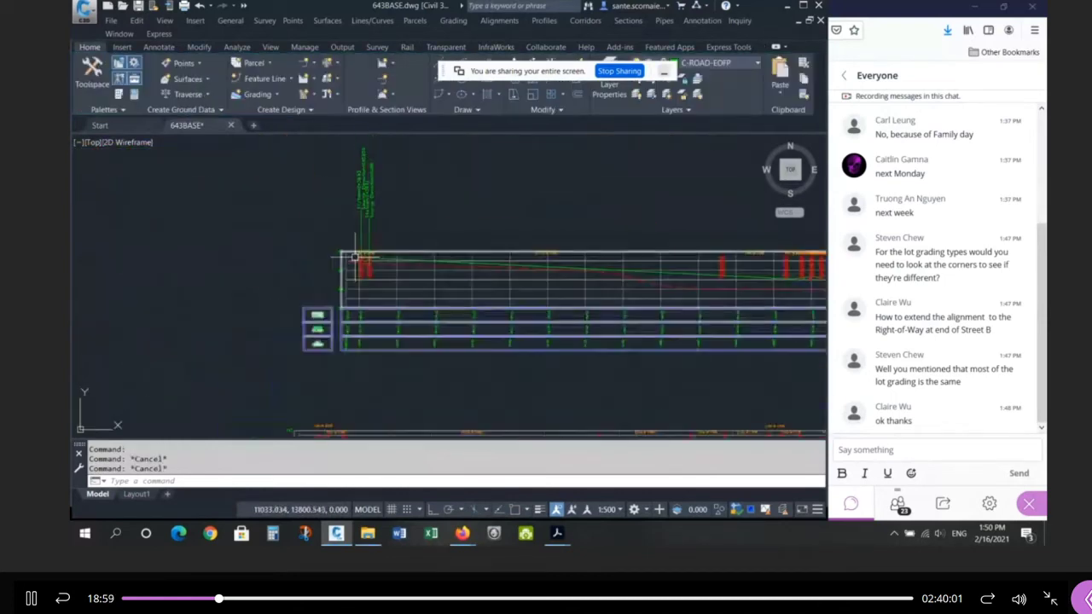
Step: Inspect the design line at the far end of the profile view and along the 4.3m @ 2.00% segment
{"action": "scroll", "coordinate": [470, 284], "scroll_direction": "up", "scroll_amount": 5}
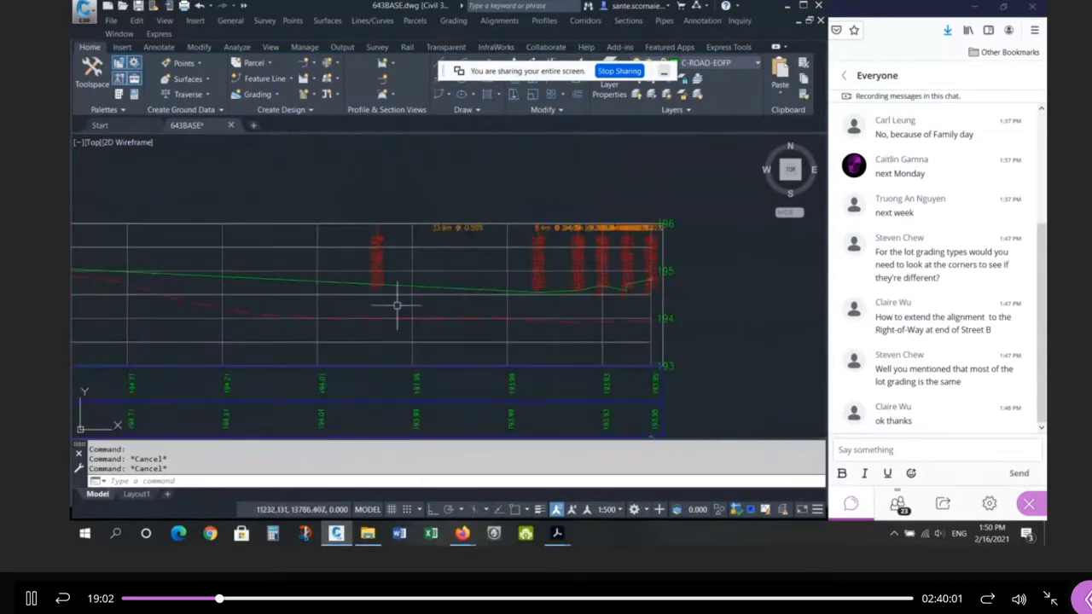
{"action": "scroll", "coordinate": [392, 300], "scroll_direction": "down", "scroll_amount": 2}
{"action": "scroll", "coordinate": [441, 290], "scroll_direction": "up", "scroll_amount": 2}
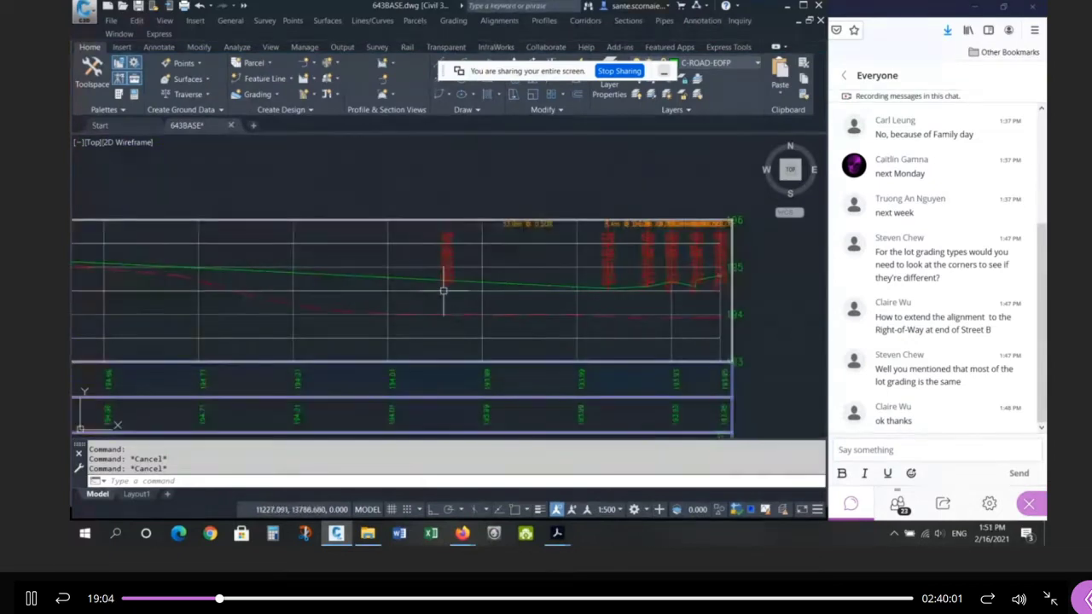
{"action": "scroll", "coordinate": [448, 288], "scroll_direction": "down", "scroll_amount": 4}
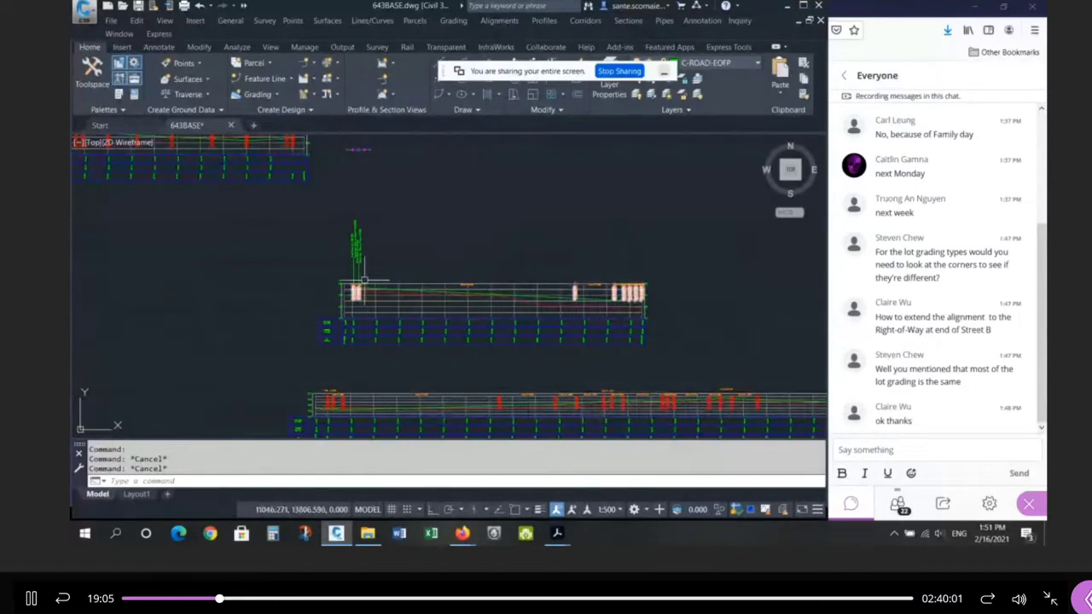
{"action": "scroll", "coordinate": [364, 279], "scroll_direction": "up", "scroll_amount": 4}
{"action": "scroll", "coordinate": [350, 269], "scroll_direction": "up", "scroll_amount": 3}
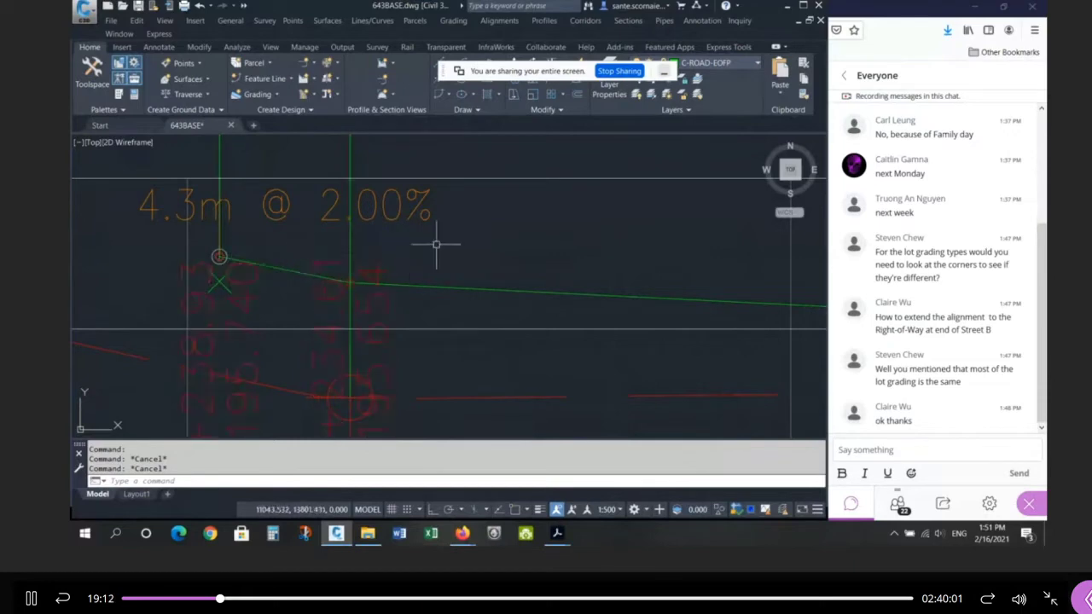
{"action": "scroll", "coordinate": [434, 243], "scroll_direction": "down", "scroll_amount": 3}
{"action": "scroll", "coordinate": [415, 241], "scroll_direction": "down", "scroll_amount": 8}
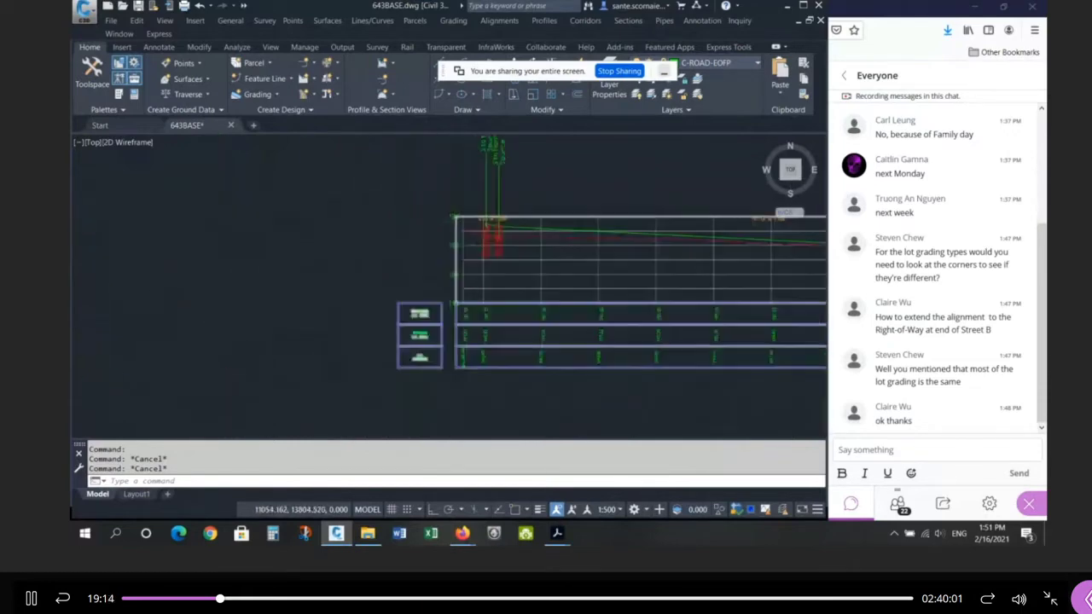
Step: Inspect the point markers, including FG point 583, at the plan junction beside lot 50
{"action": "scroll", "coordinate": [282, 337], "scroll_direction": "up", "scroll_amount": 3}
{"action": "scroll", "coordinate": [281, 337], "scroll_direction": "up", "scroll_amount": 6}
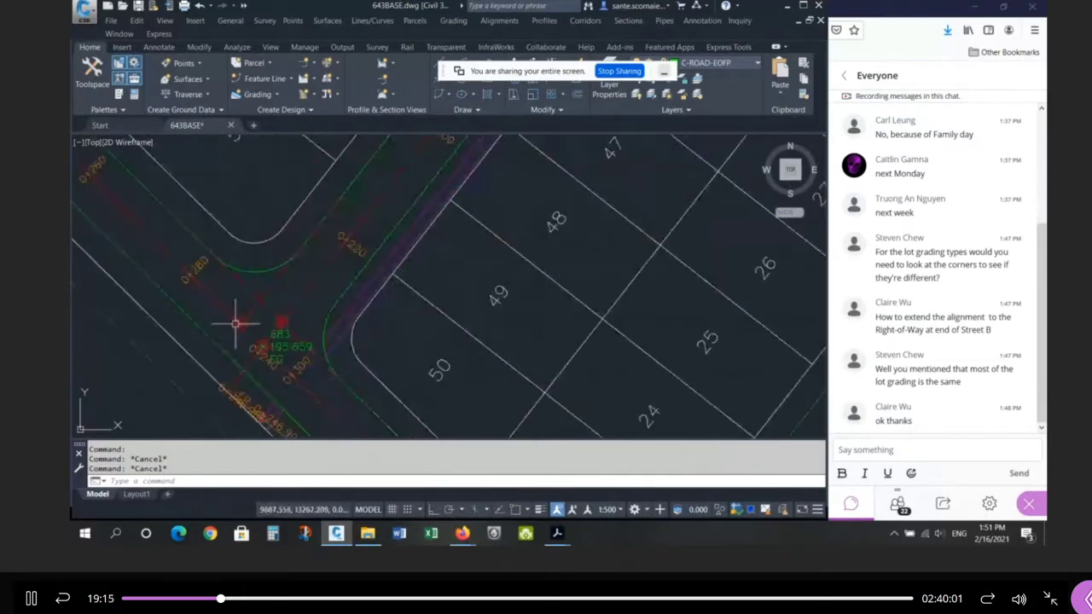
{"action": "left_click", "coordinate": [325, 312]}
{"action": "left_click", "coordinate": [294, 339]}
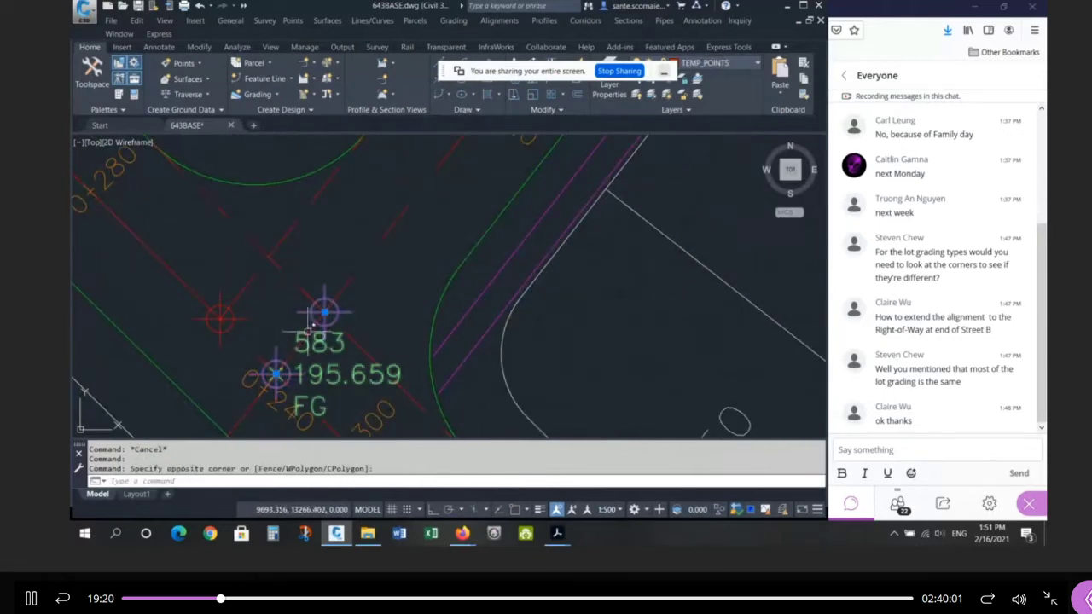
{"action": "key", "text": "Escape"}
{"action": "key", "text": "Escape"}
{"action": "scroll", "coordinate": [256, 333], "scroll_direction": "down", "scroll_amount": 5}
{"action": "scroll", "coordinate": [247, 309], "scroll_direction": "down", "scroll_amount": 3}
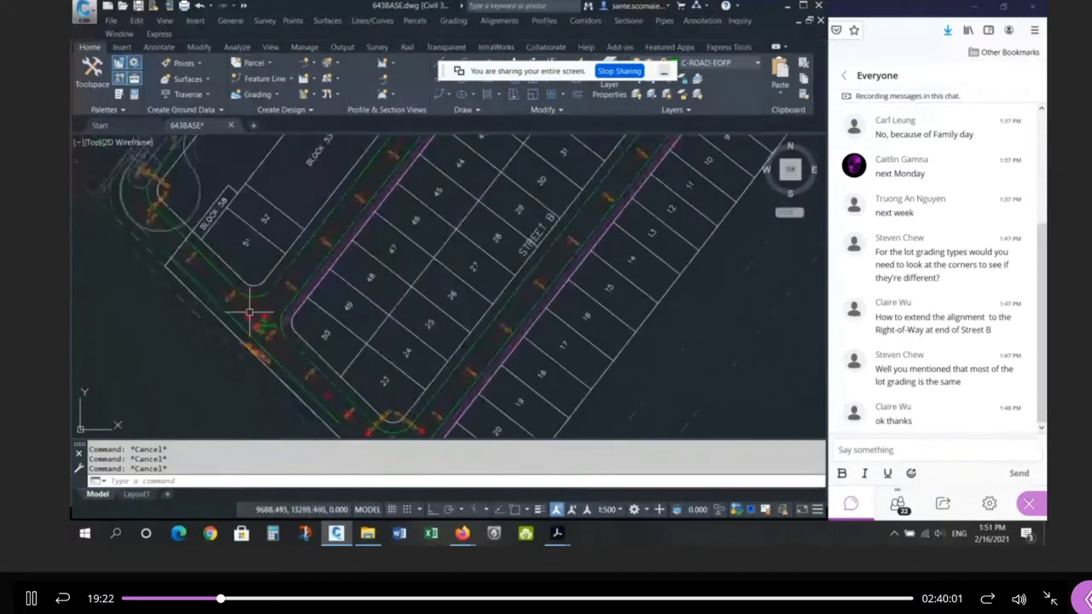
Step: Examine the upper profile view from its far end back to the design line's start at the 238.93 station label
{"action": "scroll", "coordinate": [249, 312], "scroll_direction": "down", "scroll_amount": 5}
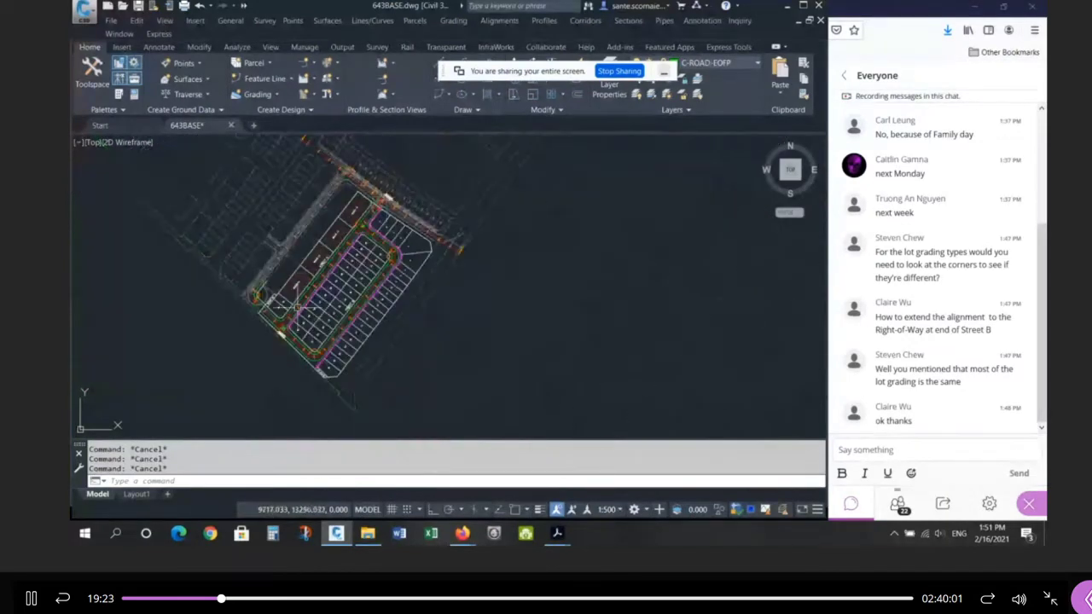
{"action": "scroll", "coordinate": [295, 303], "scroll_direction": "down", "scroll_amount": 5}
{"action": "scroll", "coordinate": [573, 225], "scroll_direction": "up", "scroll_amount": 6}
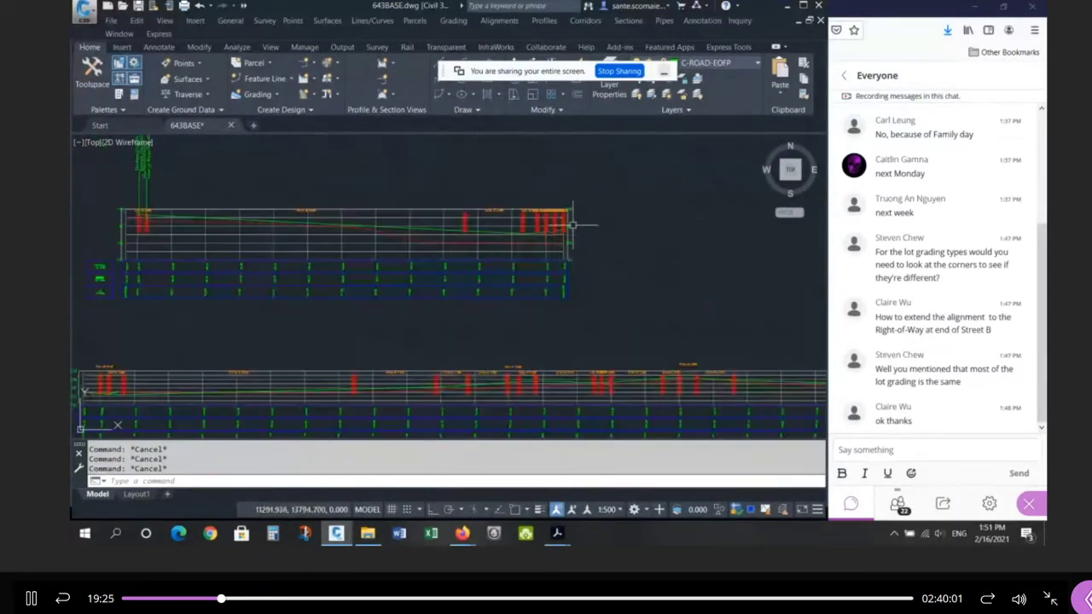
{"action": "scroll", "coordinate": [567, 230], "scroll_direction": "up", "scroll_amount": 2}
{"action": "scroll", "coordinate": [456, 242], "scroll_direction": "down", "scroll_amount": 2}
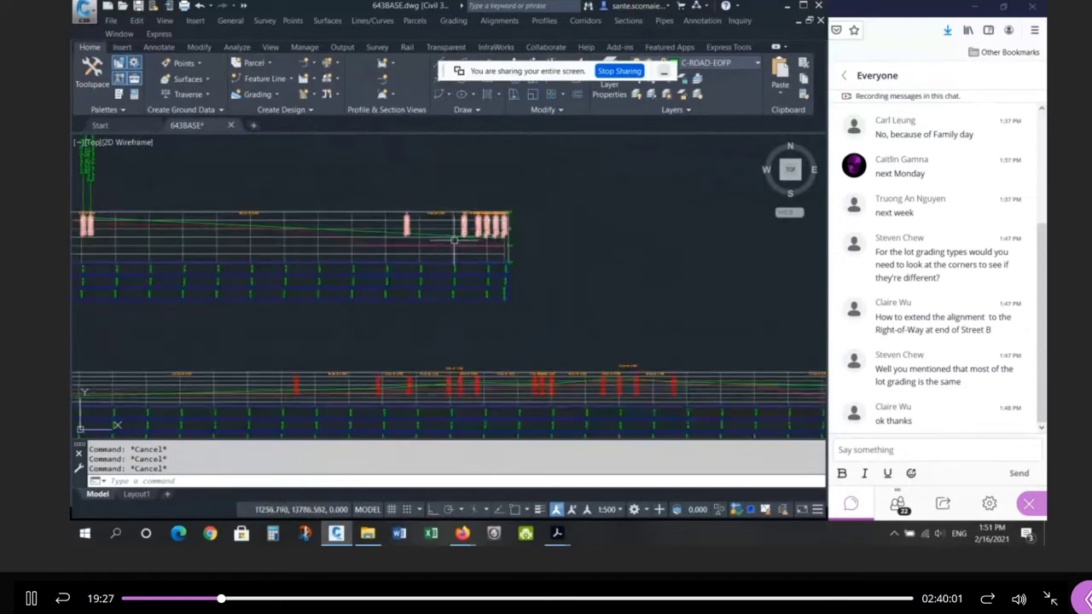
{"action": "scroll", "coordinate": [506, 246], "scroll_direction": "down", "scroll_amount": 2}
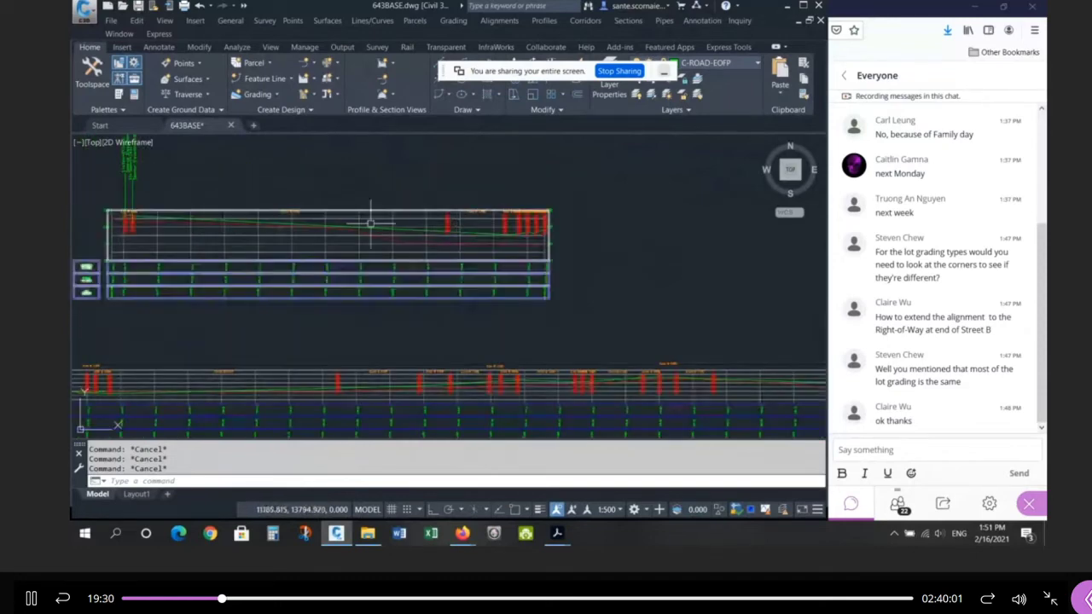
{"action": "scroll", "coordinate": [108, 214], "scroll_direction": "up", "scroll_amount": 5}
{"action": "scroll", "coordinate": [176, 219], "scroll_direction": "up", "scroll_amount": 4}
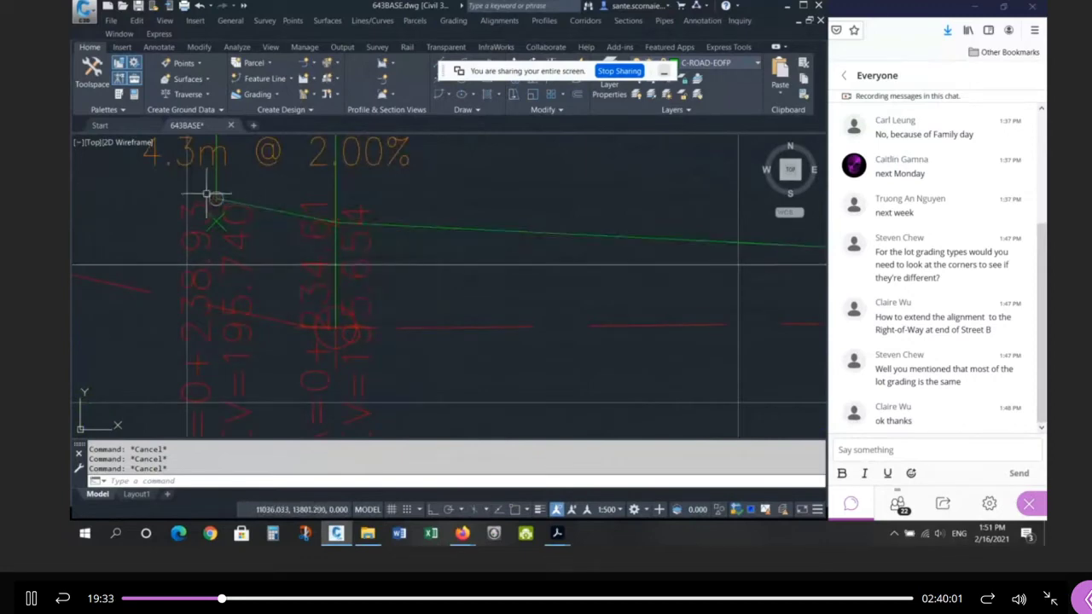
Step: Inspect the point marker and the design line above it at the 238.93 station label
{"action": "left_click", "coordinate": [215, 194]}
{"action": "key", "text": "Escape"}
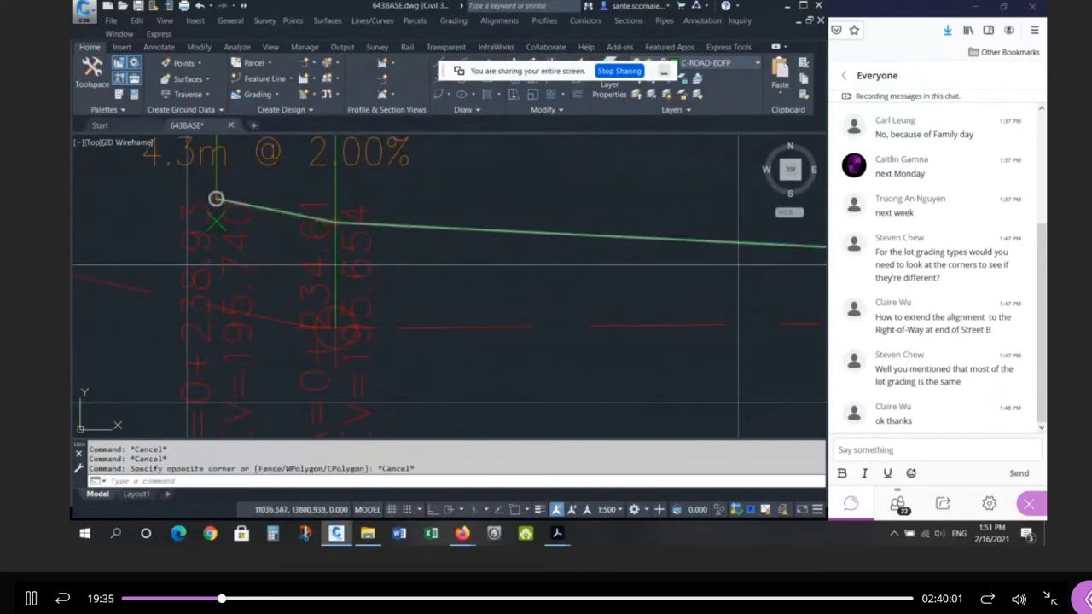
{"action": "key", "text": "Escape"}
{"action": "left_click", "coordinate": [216, 220]}
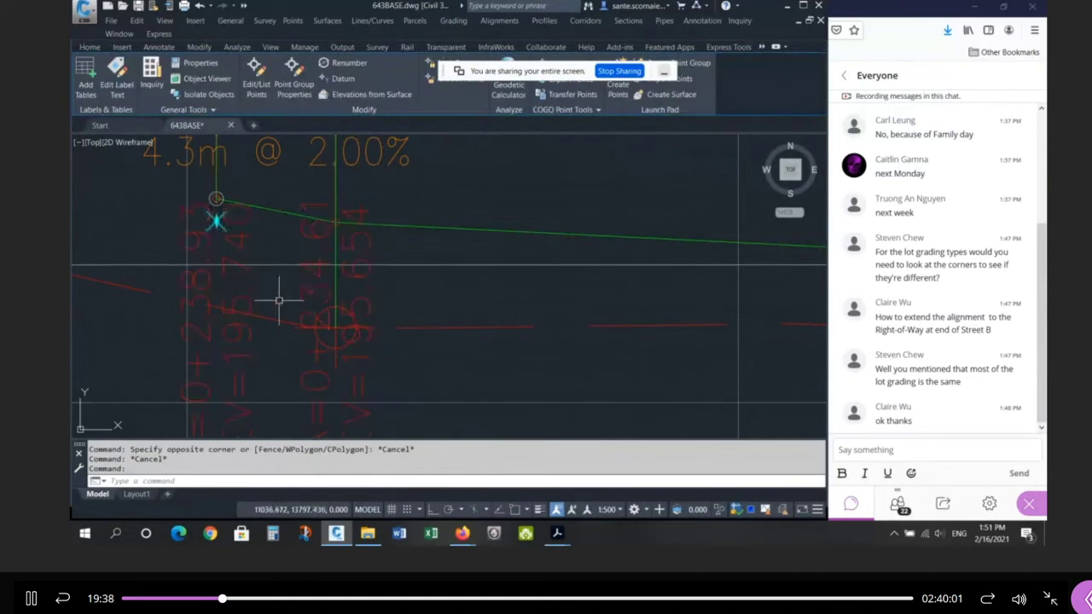
{"action": "key", "text": "Escape"}
{"action": "left_click", "coordinate": [266, 205]}
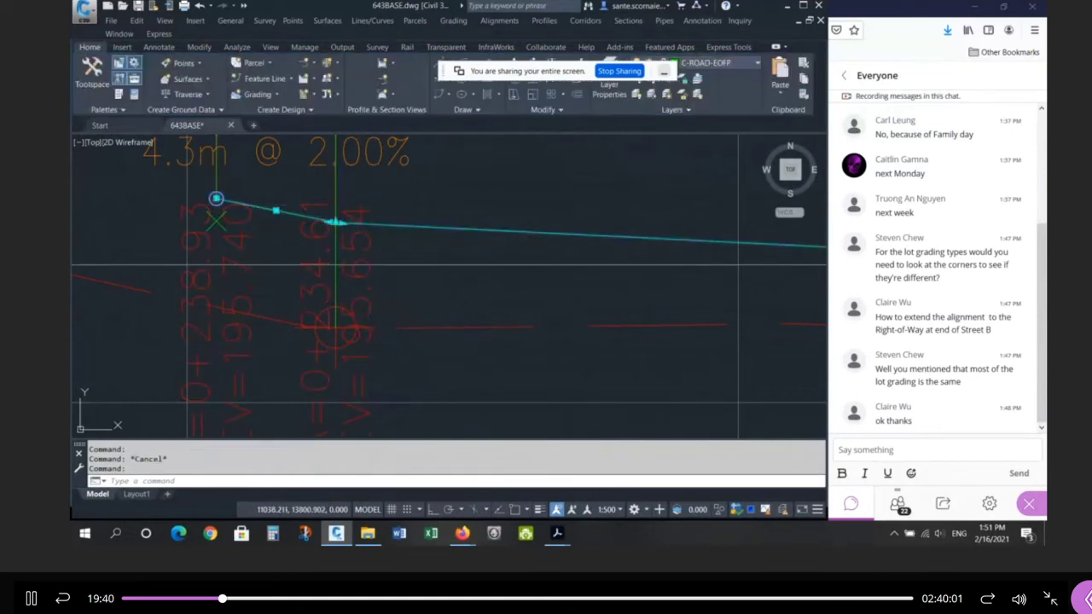
{"action": "key", "text": "Escape"}
{"action": "scroll", "coordinate": [234, 236], "scroll_direction": "down", "scroll_amount": 2}
{"action": "scroll", "coordinate": [262, 203], "scroll_direction": "up", "scroll_amount": 2}
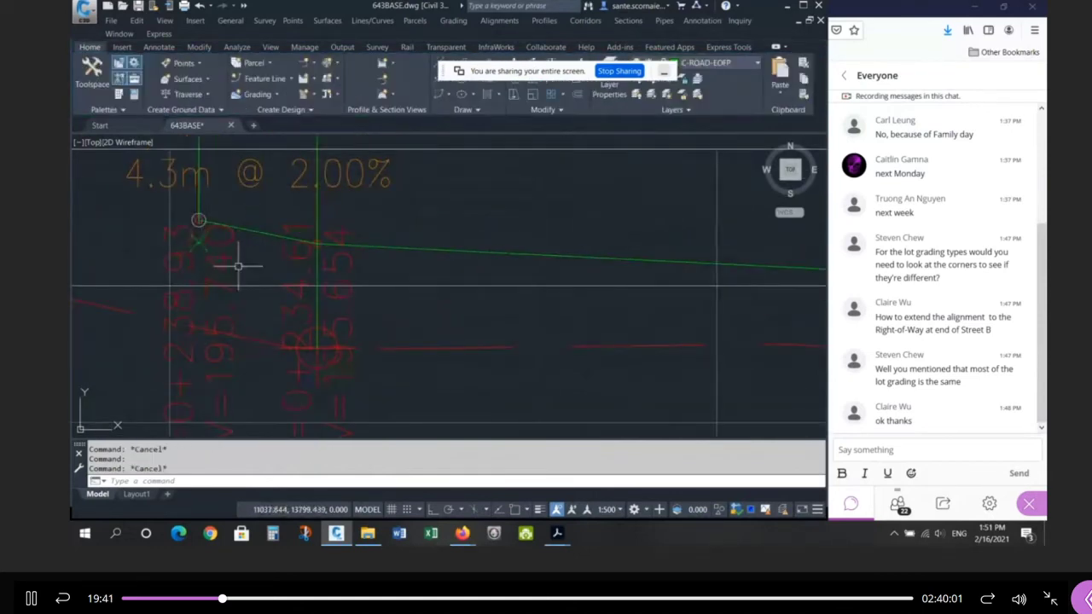
{"action": "type", "text": "pl"}
{"action": "key", "text": "Return"}
{"action": "key", "text": "Escape"}
{"action": "key", "text": "Escape"}
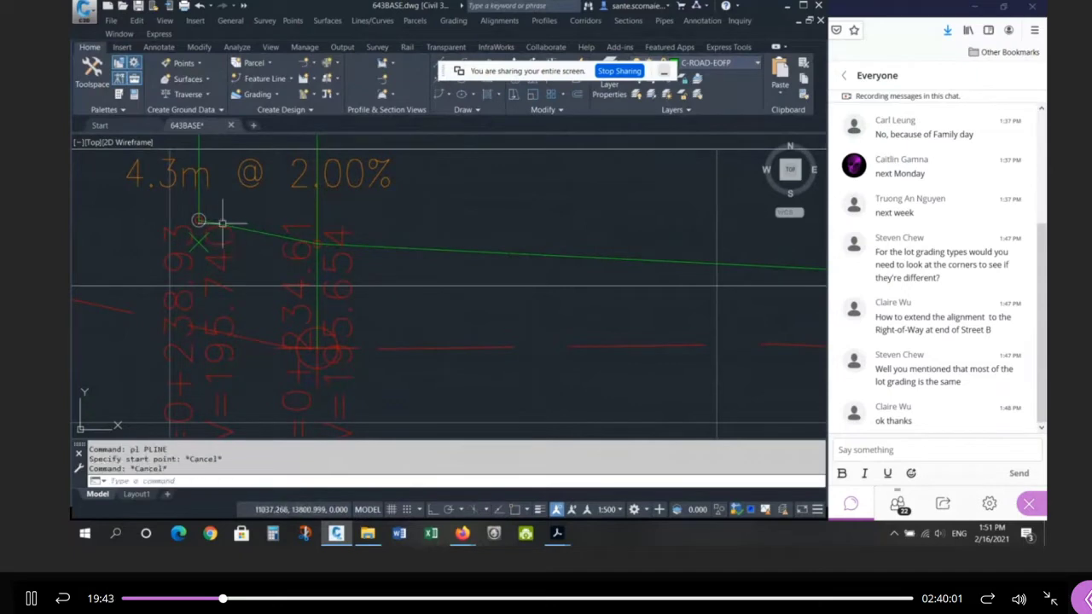
Step: Turn on the Endpoint object snap in the drafting settings
{"action": "type", "text": "os"}
{"action": "key", "text": "Return"}
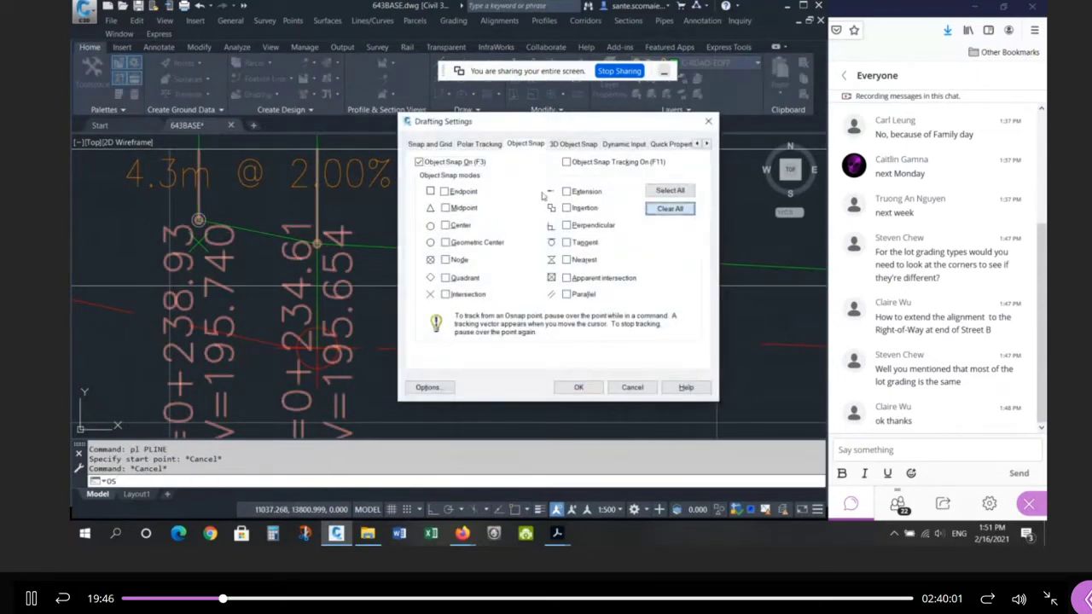
{"action": "left_click", "coordinate": [464, 193]}
{"action": "left_click", "coordinate": [578, 387]}
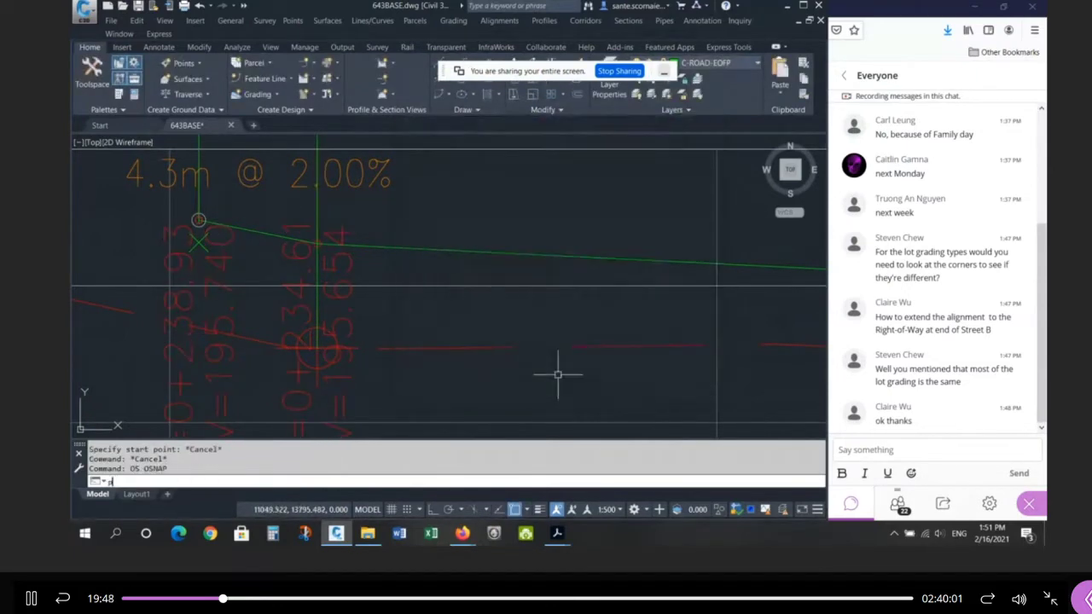
Step: Trace the design line with a polyline from its 238.93 end through the 234.61 vertex to a nearest point along the following segment
{"action": "type", "text": "pl"}
{"action": "key", "text": "Return"}
{"action": "left_click", "coordinate": [240, 229]}
{"action": "left_click", "coordinate": [314, 243]}
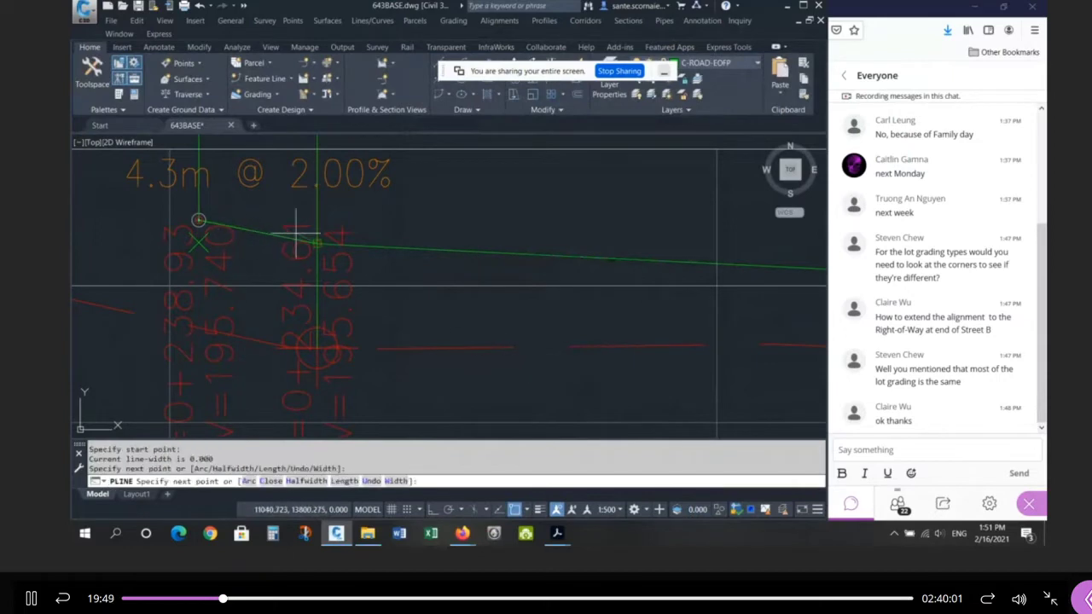
{"action": "right_click", "coordinate": [521, 268], "text": "shift"}
{"action": "left_click", "coordinate": [548, 228]}
{"action": "left_click", "coordinate": [585, 256]}
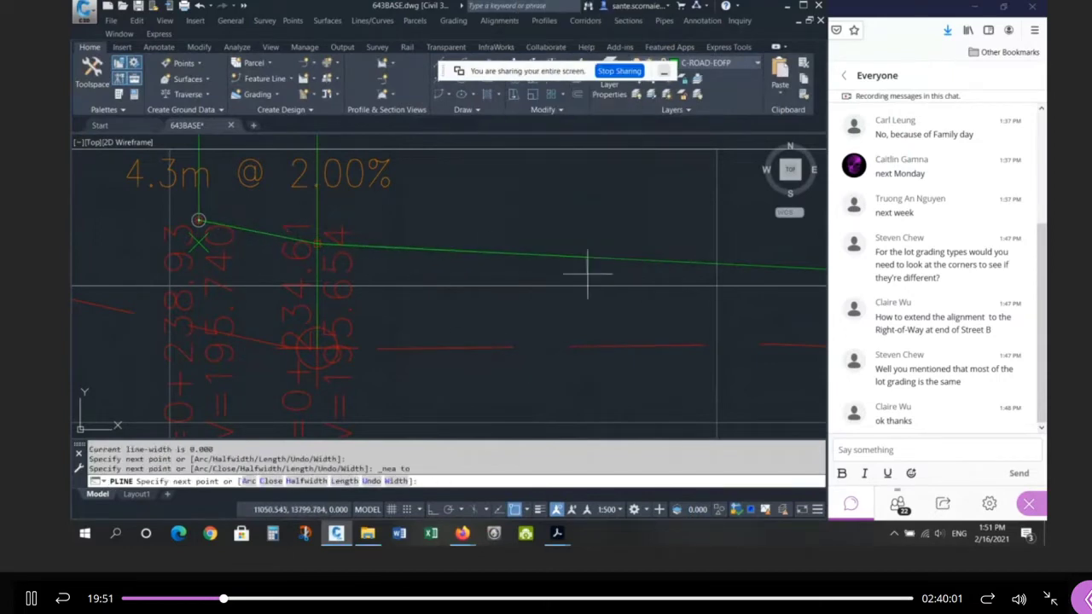
{"action": "key", "text": "Return"}
Step: Move the traced polyline from its 238.93 endpoint down onto the node of the point marker
{"action": "left_click", "coordinate": [198, 219]}
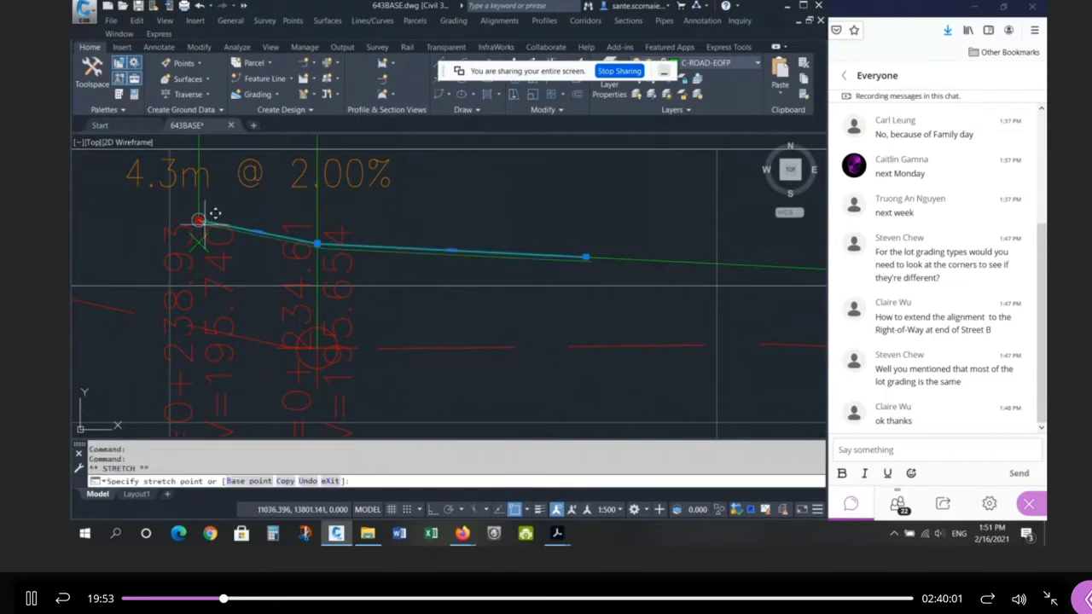
{"action": "key", "text": "space"}
{"action": "left_click", "coordinate": [199, 219]}
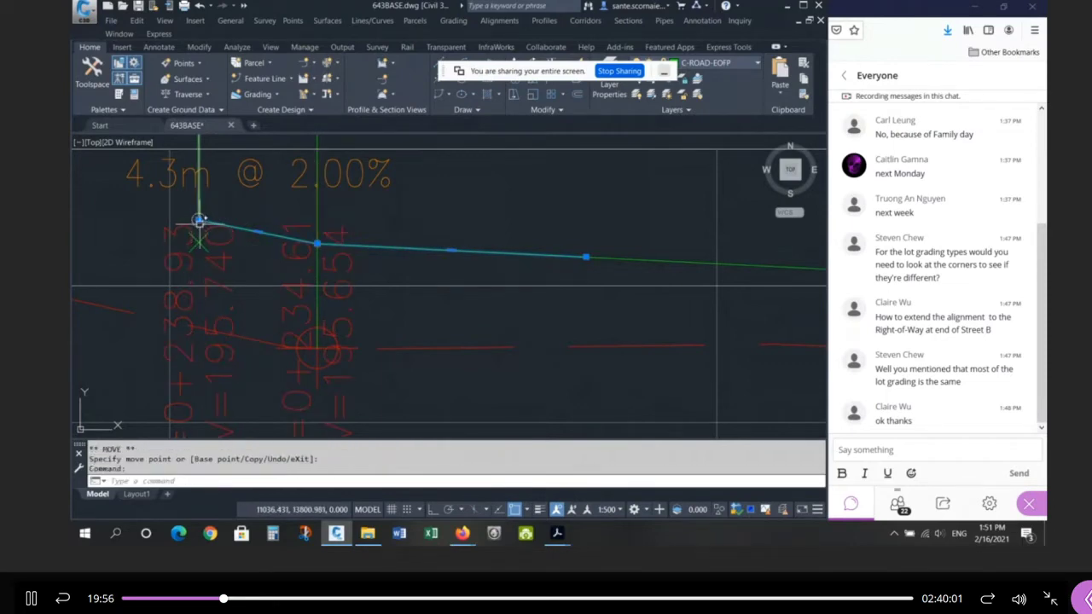
{"action": "key", "text": "space"}
{"action": "right_click", "coordinate": [203, 236], "text": "shift"}
{"action": "left_click", "coordinate": [239, 436]}
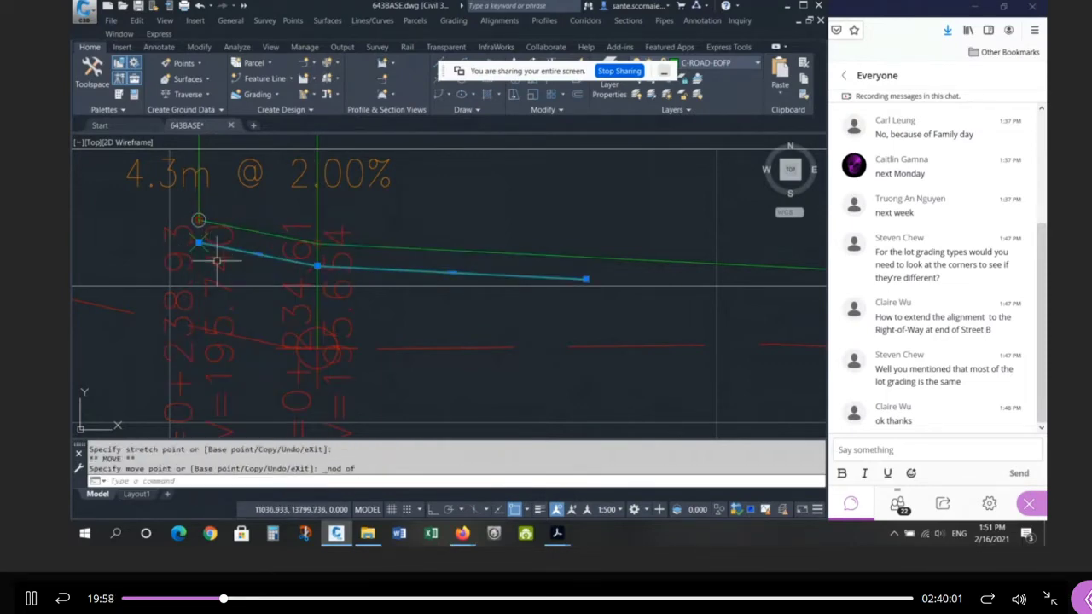
{"action": "key", "text": "Escape"}
{"action": "key", "text": "Escape"}
{"action": "scroll", "coordinate": [203, 244], "scroll_direction": "up", "scroll_amount": 3}
{"action": "scroll", "coordinate": [336, 281], "scroll_direction": "down", "scroll_amount": 5}
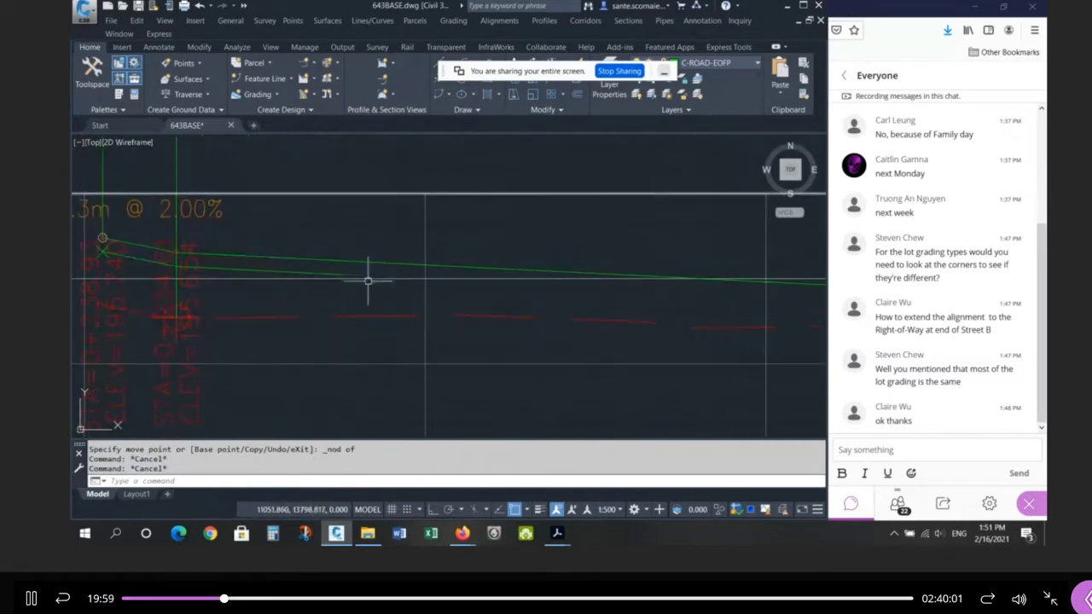
{"action": "type", "text": "l"}
{"action": "key", "text": "Return"}
{"action": "key", "text": "Escape"}
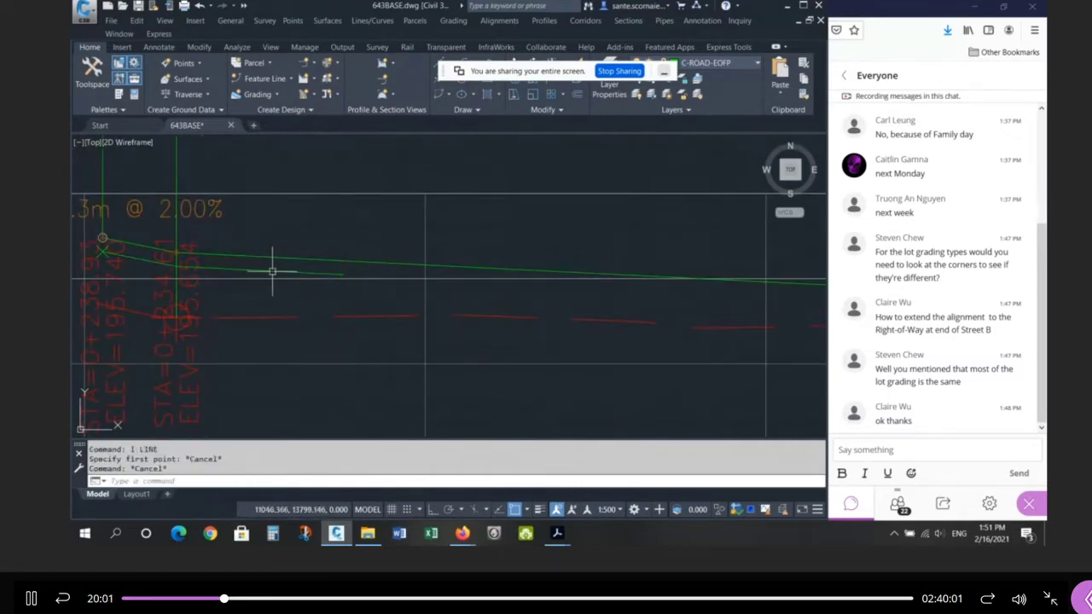
Step: Draw a line from an unsnapped point beside the moved polyline up to a nearest point on the design line
{"action": "key", "text": "Return"}
{"action": "right_click", "coordinate": [273, 271], "text": "shift"}
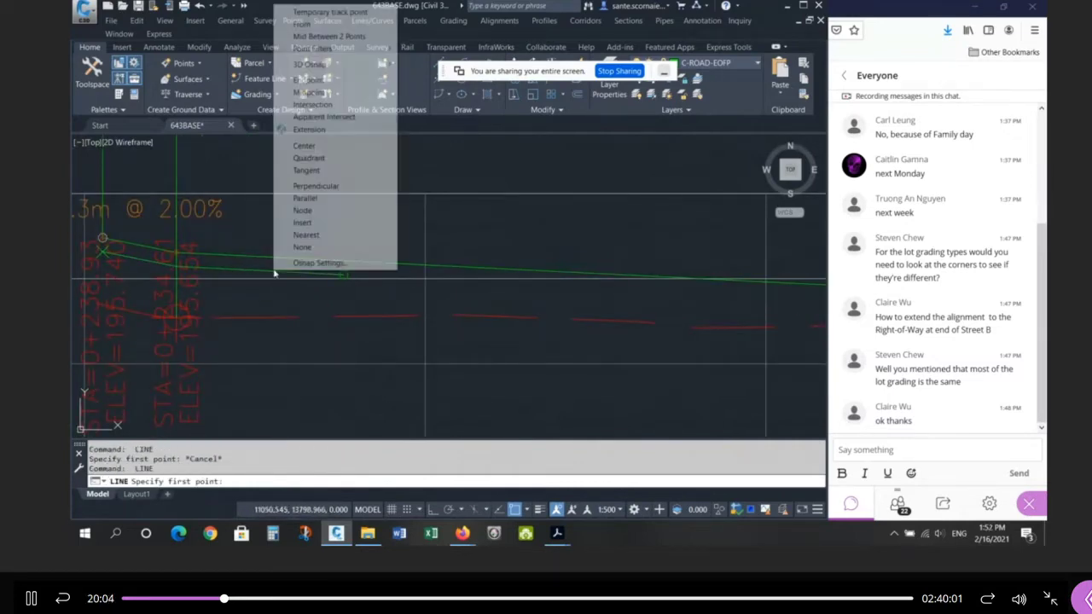
{"action": "left_click", "coordinate": [299, 239]}
{"action": "left_click", "coordinate": [319, 268]}
{"action": "right_click", "coordinate": [391, 265], "text": "shift"}
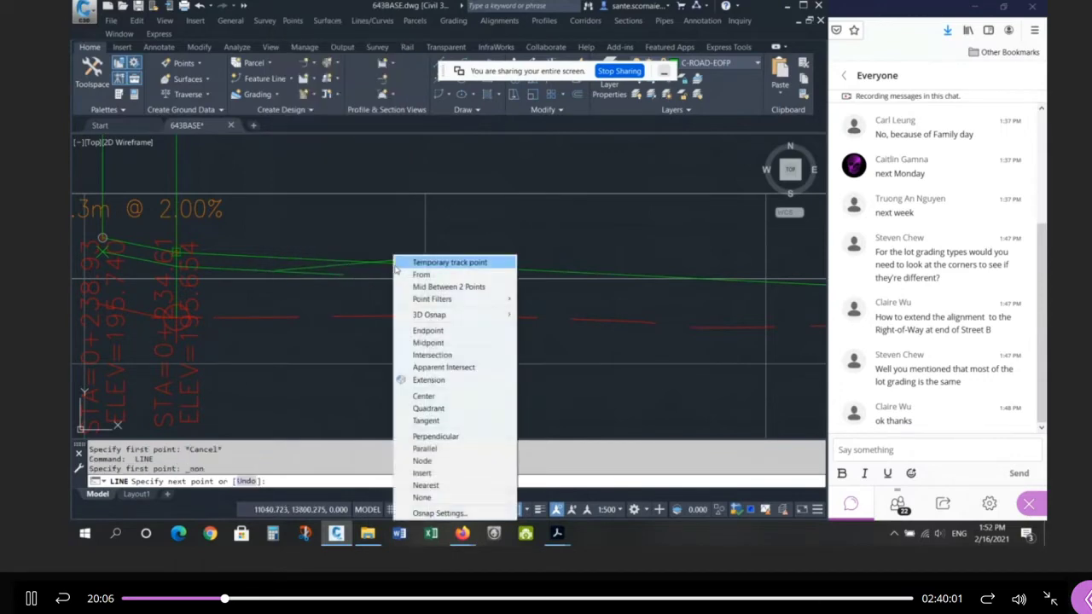
{"action": "left_click", "coordinate": [427, 480]}
{"action": "left_click", "coordinate": [414, 267]}
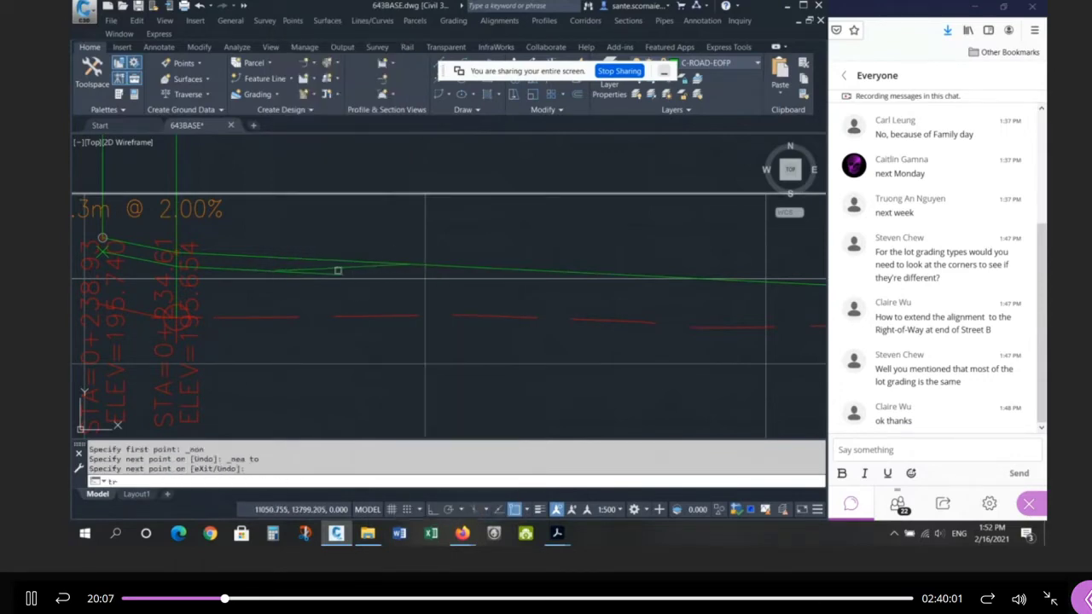
{"action": "type", "text": "tr"}
{"action": "key", "text": "Return"}
{"action": "left_click", "coordinate": [336, 276]}
{"action": "key", "text": "Escape"}
{"action": "key", "text": "Escape"}
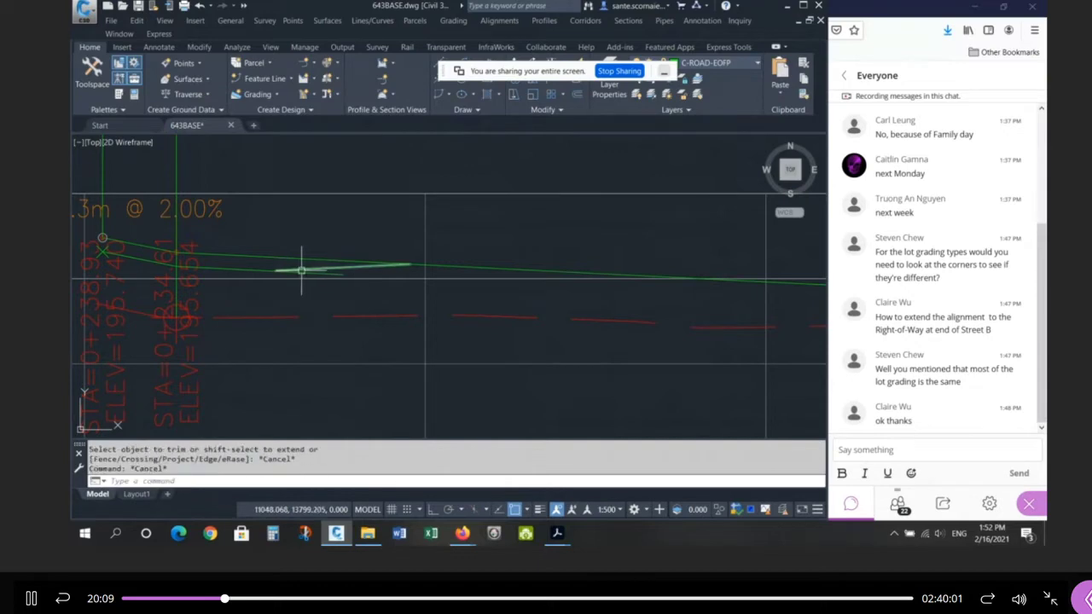
Step: Extend the near end of the new connecting line to the moved polyline
{"action": "type", "text": "ex"}
{"action": "key", "text": "Return"}
{"action": "left_click", "coordinate": [302, 270]}
{"action": "key", "text": "Return"}
{"action": "left_click", "coordinate": [297, 268]}
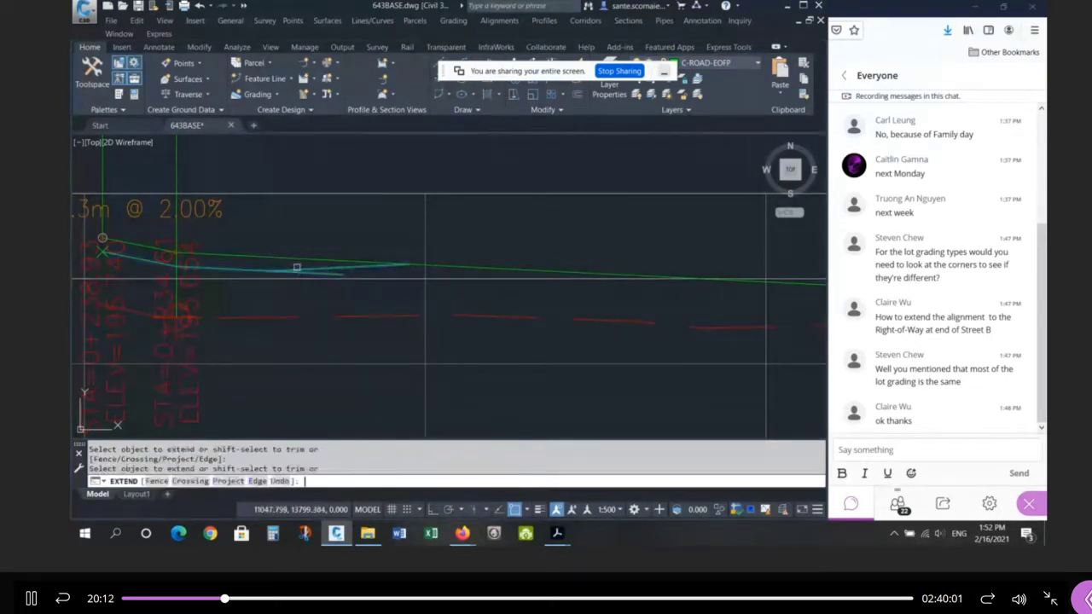
{"action": "key", "text": "Return"}
Step: Trim the moved polyline's excess beyond the connecting line
{"action": "type", "text": "tr"}
{"action": "key", "text": "Return"}
{"action": "left_click", "coordinate": [298, 269]}
{"action": "key", "text": "Return"}
{"action": "left_click", "coordinate": [313, 274]}
{"action": "left_click", "coordinate": [313, 277]}
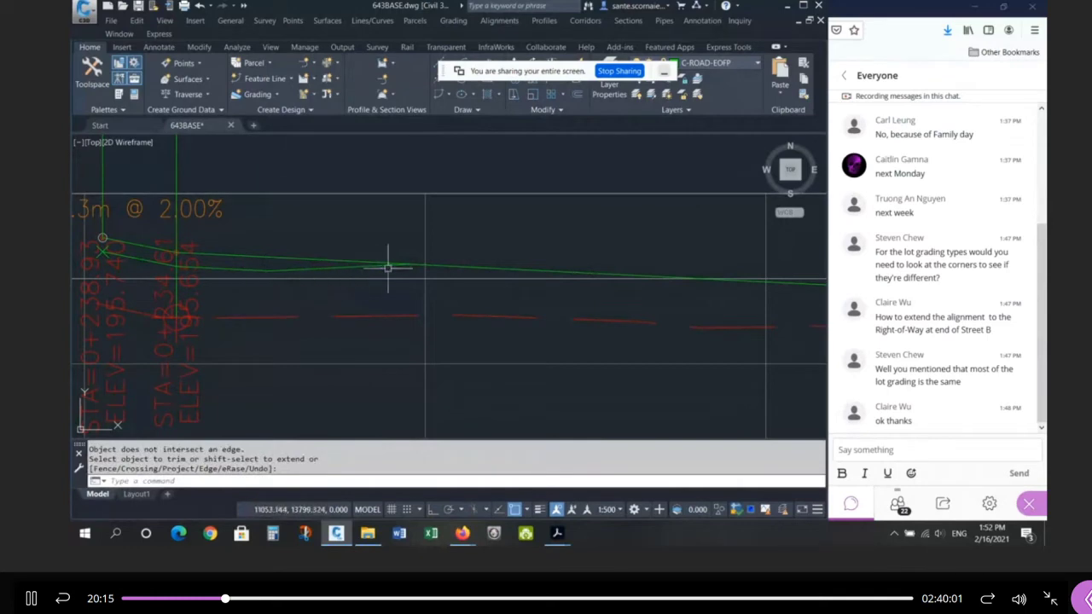
Step: Check the lowered grade line's tie-in to the design line at the start of the profile view
{"action": "scroll", "coordinate": [458, 268], "scroll_direction": "down", "scroll_amount": 4}
{"action": "scroll", "coordinate": [573, 285], "scroll_direction": "down", "scroll_amount": 4}
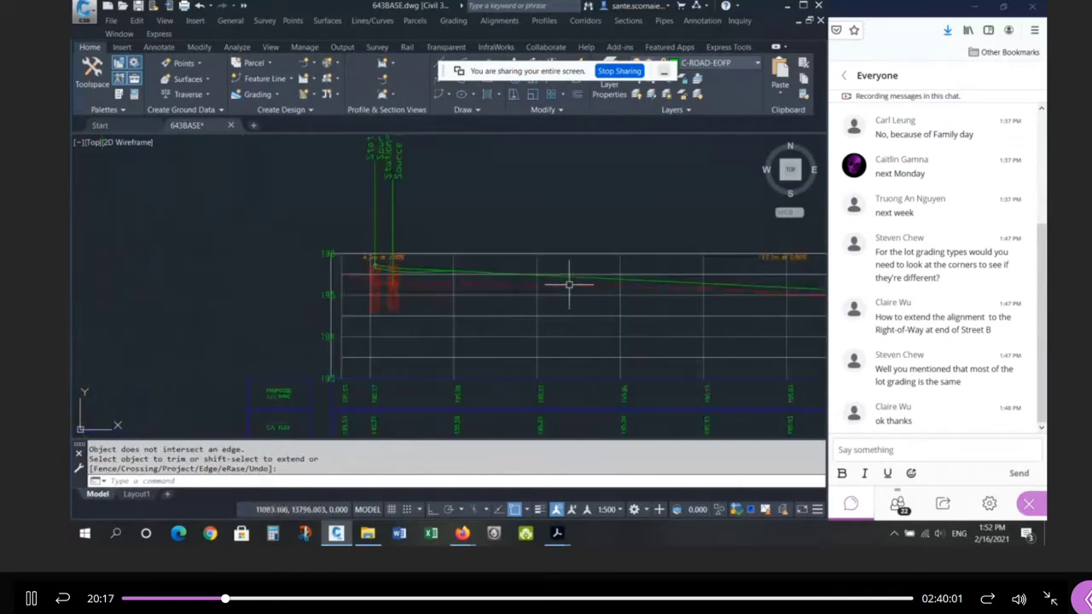
{"action": "scroll", "coordinate": [695, 264], "scroll_direction": "up", "scroll_amount": 7}
{"action": "scroll", "coordinate": [669, 280], "scroll_direction": "down", "scroll_amount": 6}
{"action": "scroll", "coordinate": [263, 260], "scroll_direction": "up", "scroll_amount": 7}
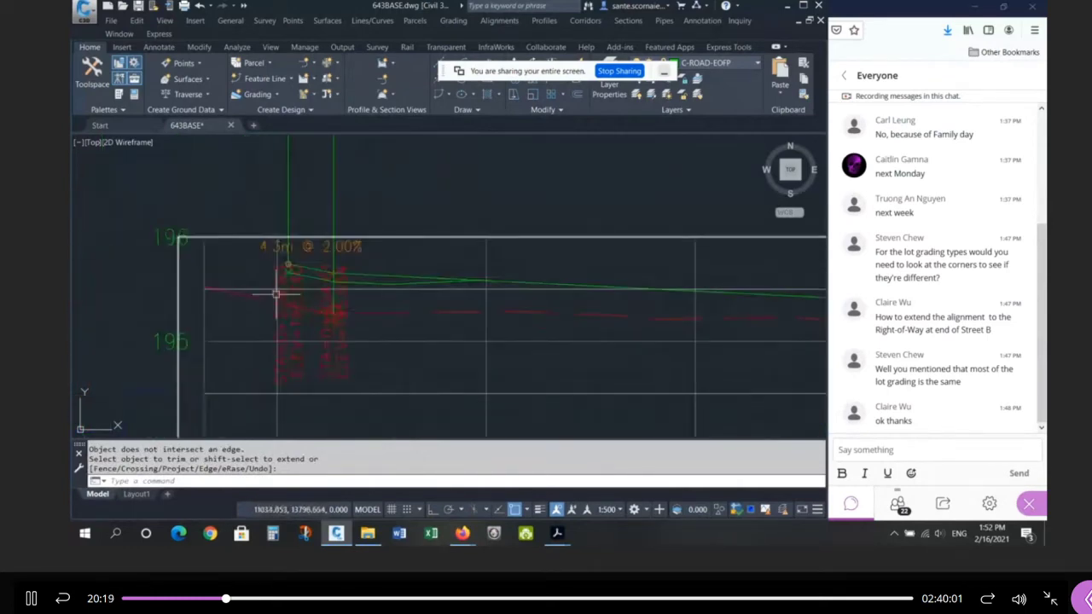
Step: Examine the two curb returns at the street junction beside lots 50 and 51 in plan
{"action": "scroll", "coordinate": [428, 295], "scroll_direction": "down", "scroll_amount": 10}
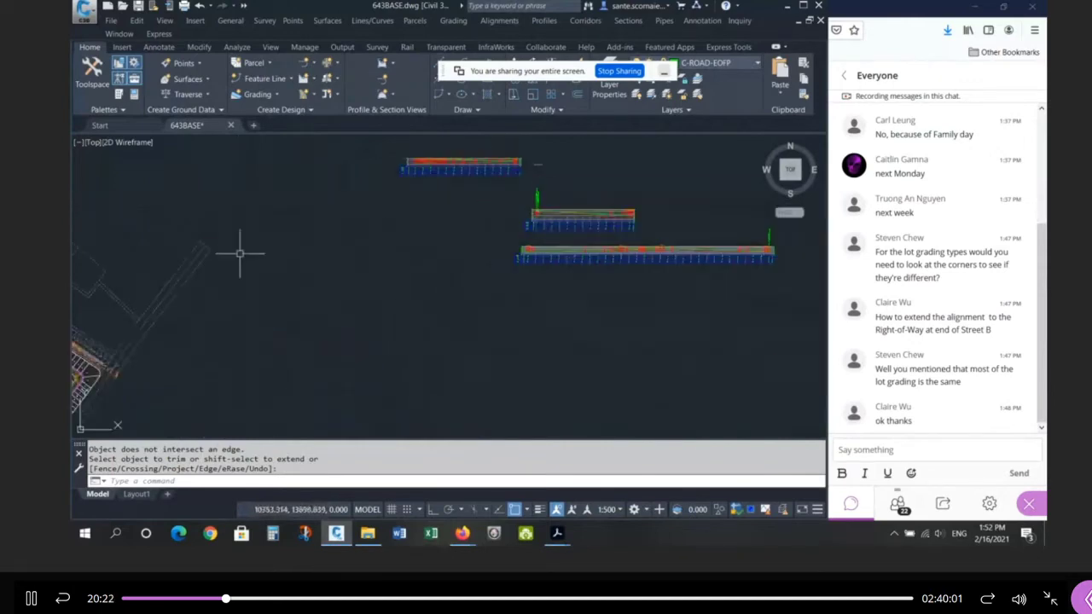
{"action": "scroll", "coordinate": [474, 281], "scroll_direction": "up", "scroll_amount": 4}
{"action": "scroll", "coordinate": [474, 275], "scroll_direction": "up", "scroll_amount": 6}
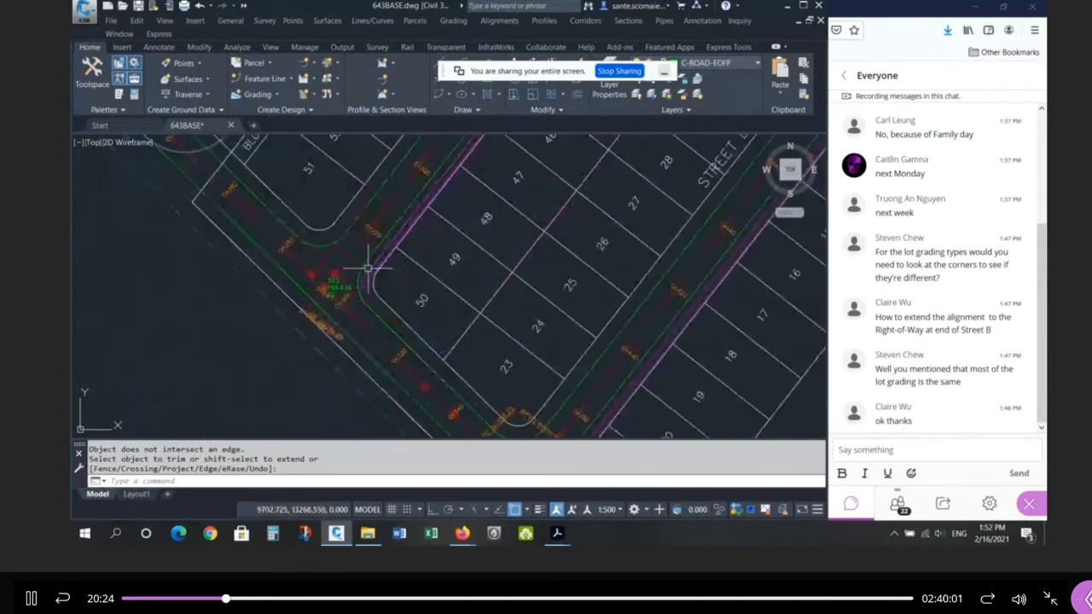
{"action": "scroll", "coordinate": [298, 234], "scroll_direction": "up", "scroll_amount": 2}
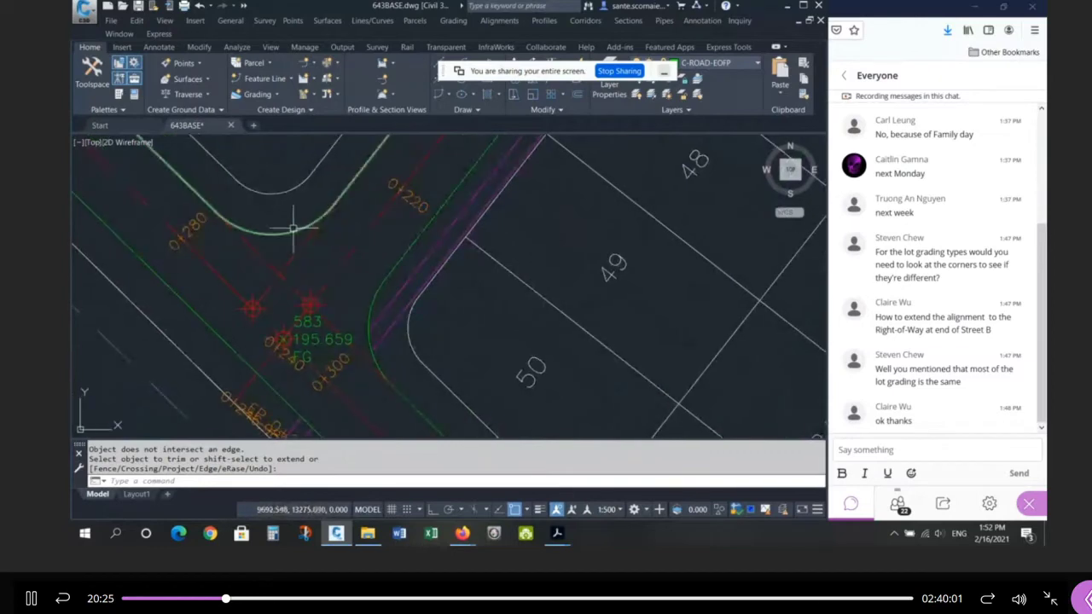
{"action": "key", "text": "Return"}
{"action": "left_click", "coordinate": [373, 292]}
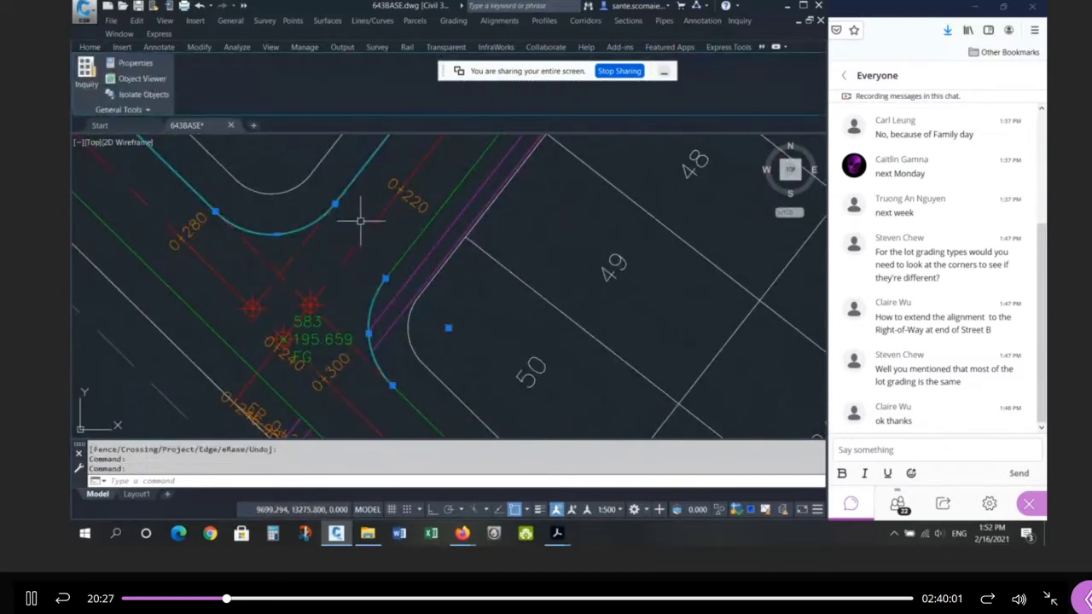
{"action": "key", "text": "Escape"}
{"action": "key", "text": "Escape"}
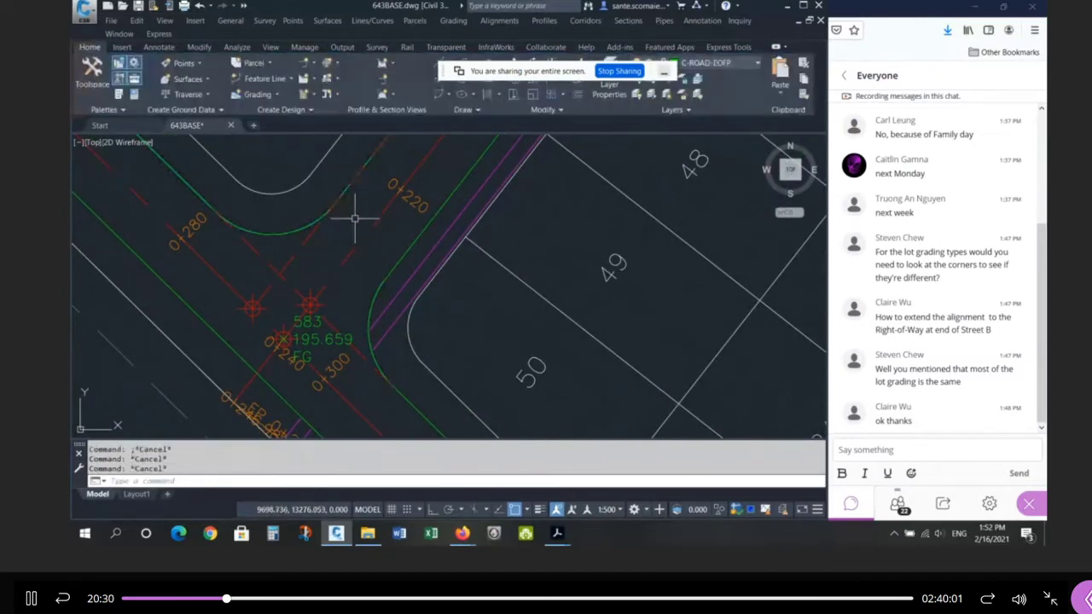
Step: Draw a line from the endpoint of the curb return beside lot 51 perpendicular to the street centerline
{"action": "type", "text": "l"}
{"action": "key", "text": "Return"}
{"action": "right_click", "coordinate": [354, 217], "text": "shift"}
{"action": "left_click", "coordinate": [388, 287]}
{"action": "left_click", "coordinate": [338, 205]}
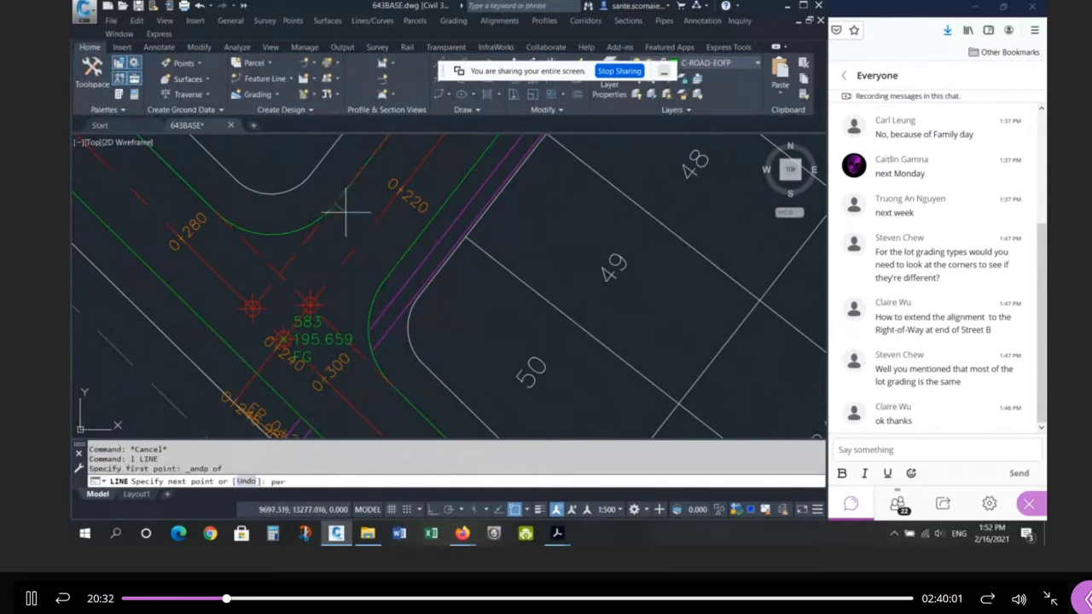
{"action": "type", "text": "per"}
{"action": "key", "text": "Return"}
{"action": "left_click", "coordinate": [360, 226]}
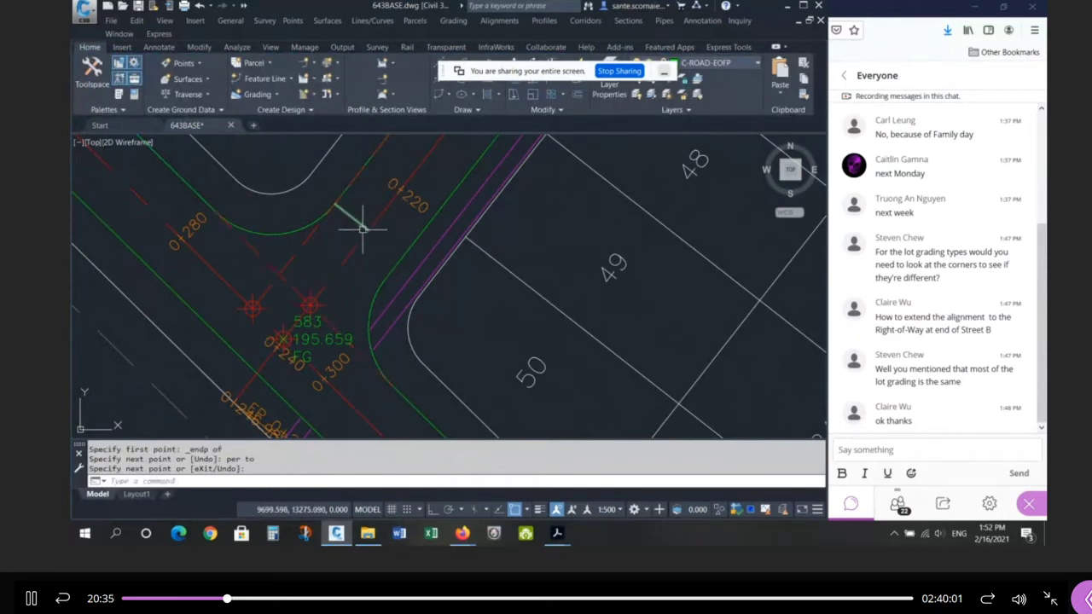
Step: Try to draw a circle centered without snapping on the centerline near station 0+220
{"action": "scroll", "coordinate": [341, 256], "scroll_direction": "down", "scroll_amount": 4}
{"action": "scroll", "coordinate": [337, 264], "scroll_direction": "up", "scroll_amount": 2}
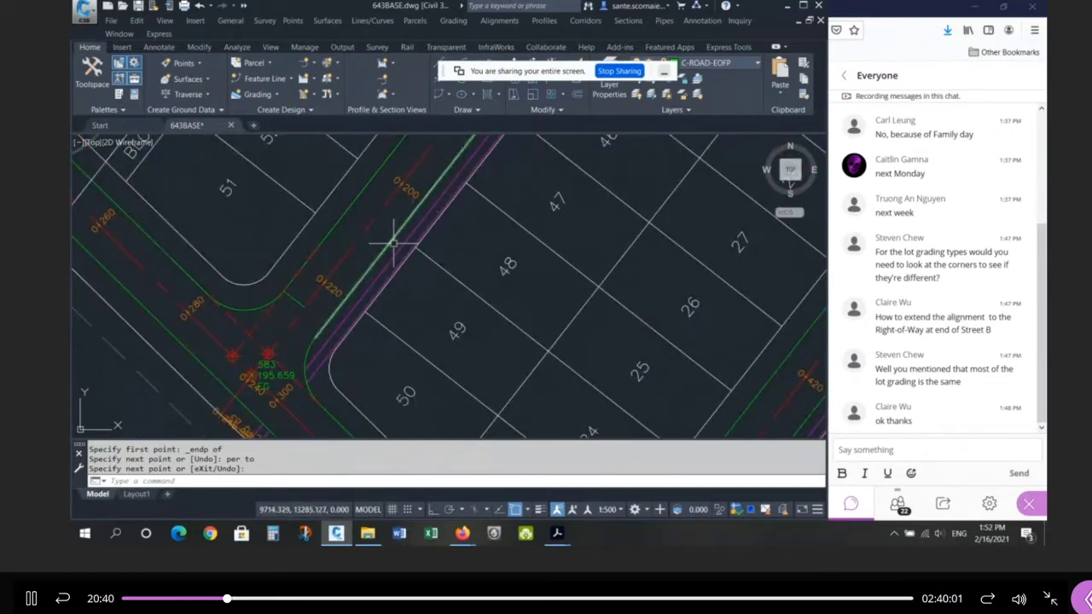
{"action": "key", "text": "Return"}
{"action": "type", "text": "c"}
{"action": "key", "text": "Return"}
{"action": "left_click", "coordinate": [349, 254]}
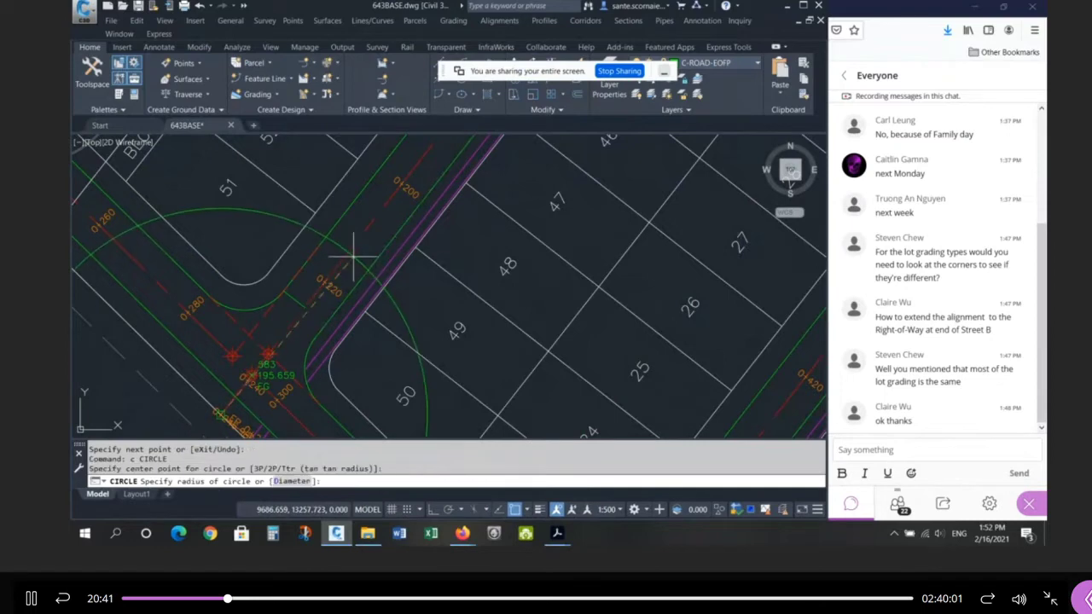
{"action": "key", "text": "Escape"}
{"action": "key", "text": "Escape"}
{"action": "key", "text": "Return"}
{"action": "right_click", "coordinate": [354, 257], "text": "shift"}
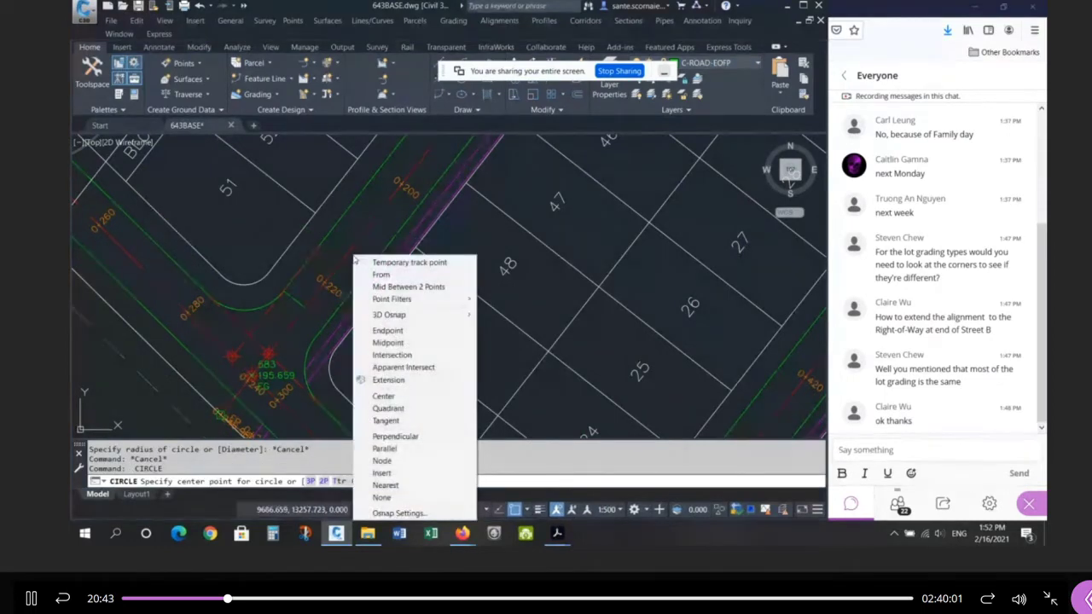
{"action": "left_click", "coordinate": [381, 497]}
{"action": "left_click", "coordinate": [349, 254]}
{"action": "key", "text": "Escape"}
{"action": "key", "text": "Escape"}
{"action": "key", "text": "Return"}
{"action": "key", "text": "Escape"}
{"action": "key", "text": "Escape"}
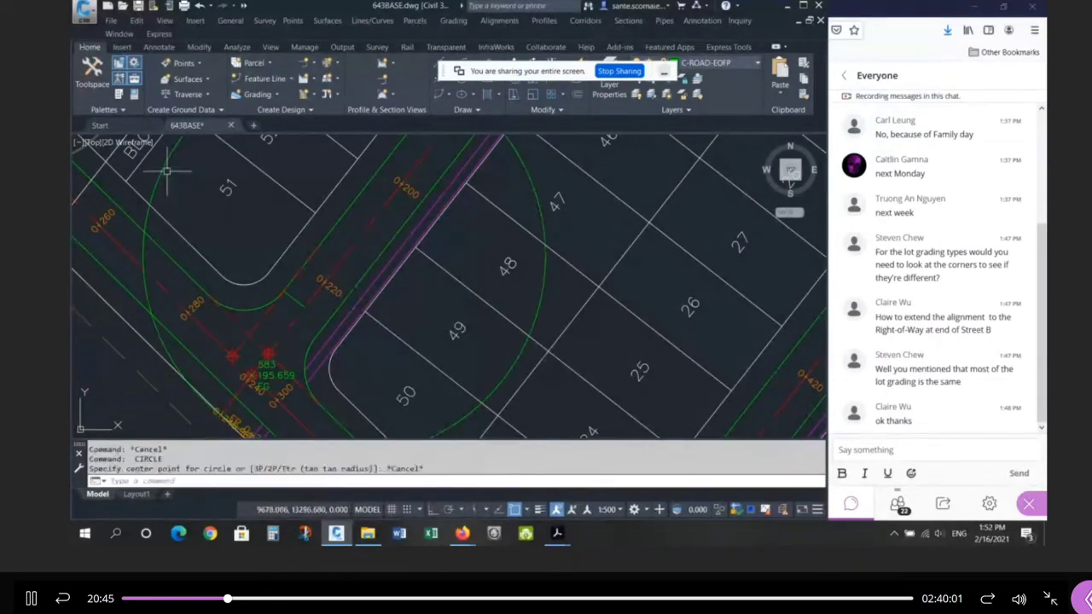
Step: Erase the oversized circle drawn around the junction approach
{"action": "type", "text": "e"}
{"action": "key", "text": "Return"}
{"action": "left_click", "coordinate": [163, 168]}
{"action": "key", "text": "Return"}
{"action": "scroll", "coordinate": [436, 241], "scroll_direction": "down", "scroll_amount": 2}
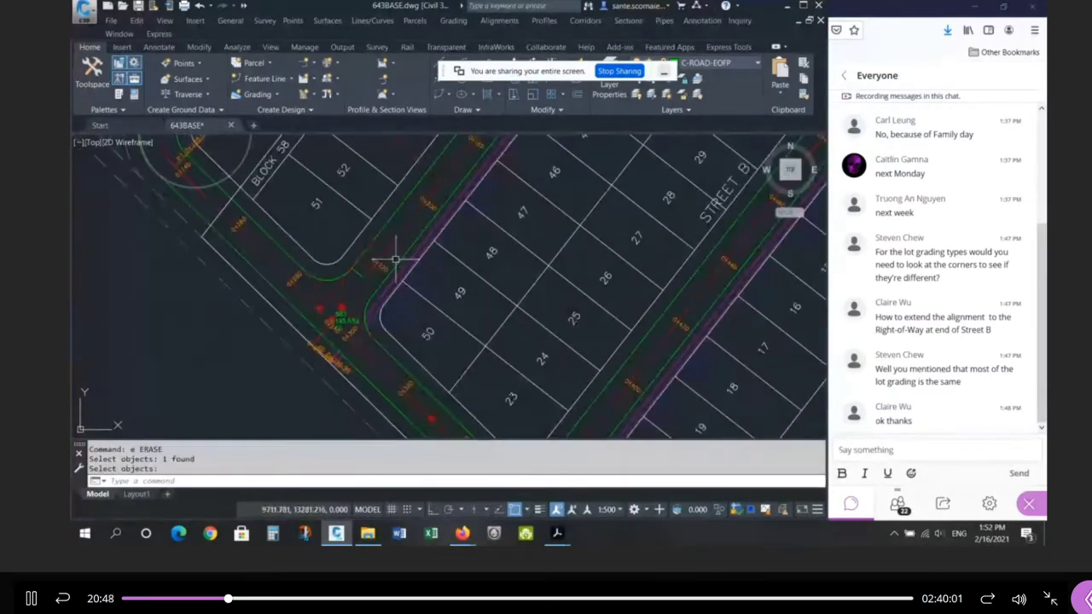
{"action": "scroll", "coordinate": [395, 256], "scroll_direction": "up", "scroll_amount": 2}
{"action": "type", "text": "c"}
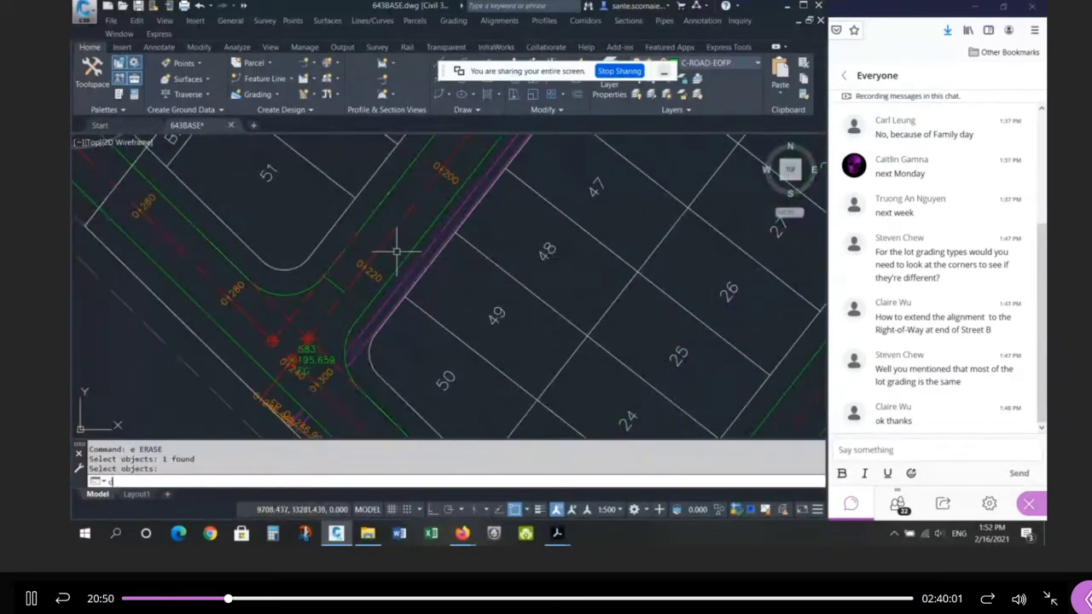
{"action": "key", "text": "Return"}
{"action": "right_click", "coordinate": [468, 289], "text": "shift"}
{"action": "key", "text": "Escape"}
{"action": "key", "text": "Escape"}
{"action": "key", "text": "Escape"}
{"action": "key", "text": "Escape"}
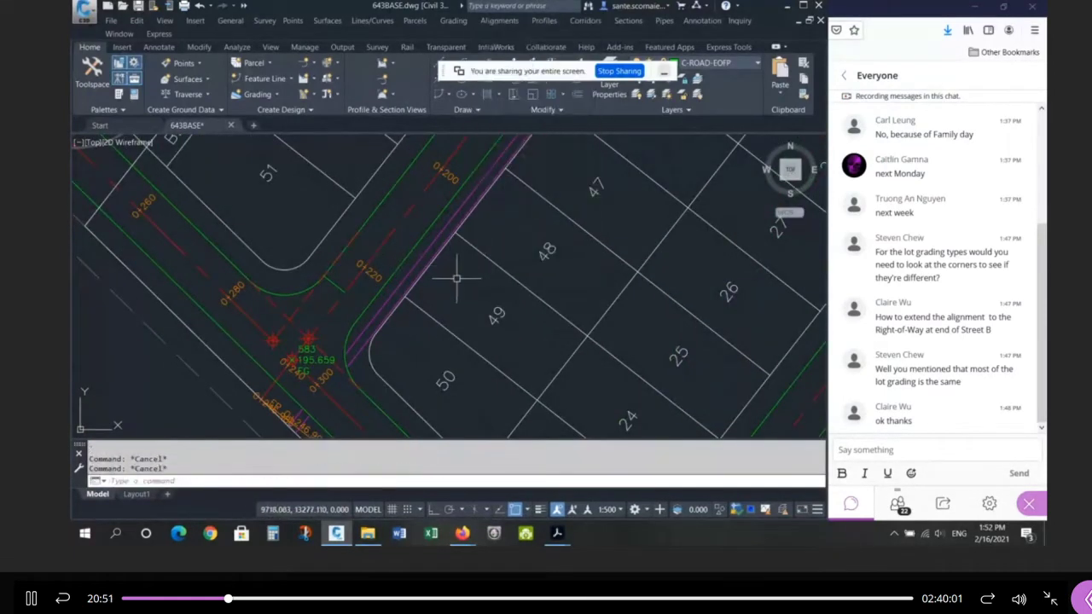
Step: Draw a circle of about 1.46 radius with an unsnapped center on the centerline between stations 0+200 and 0+220
{"action": "type", "text": "c"}
{"action": "key", "text": "Return"}
{"action": "right_click", "coordinate": [456, 278], "text": "shift"}
{"action": "left_click", "coordinate": [482, 264]}
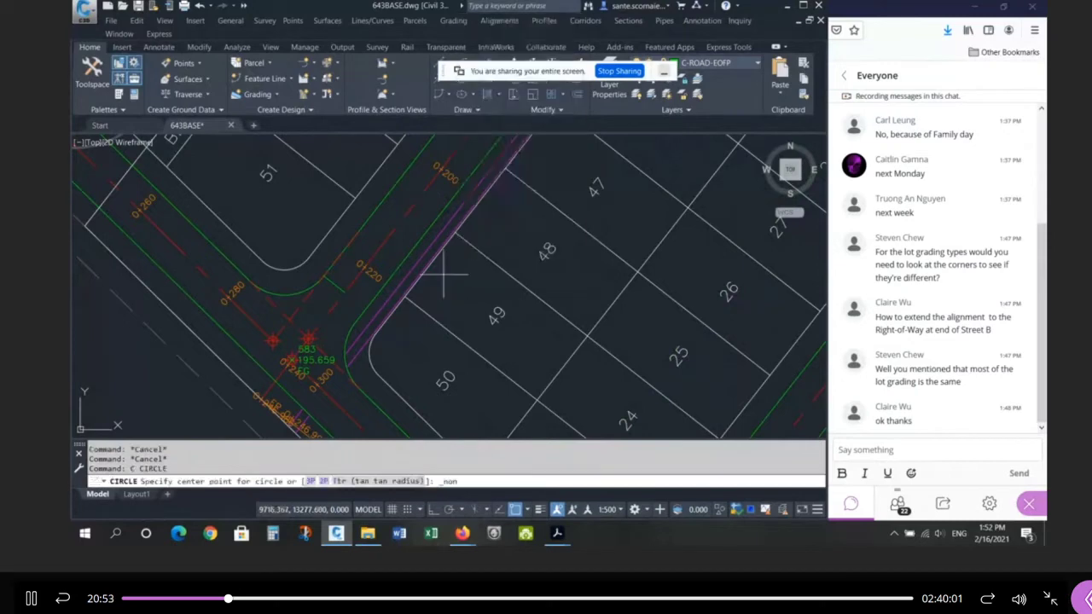
{"action": "left_click", "coordinate": [388, 236]}
{"action": "left_click", "coordinate": [398, 239]}
Step: Try to draw another small unsnapped circle on the crossing street's centerline near station 0+260
{"action": "key", "text": "Return"}
{"action": "left_click", "coordinate": [159, 228]}
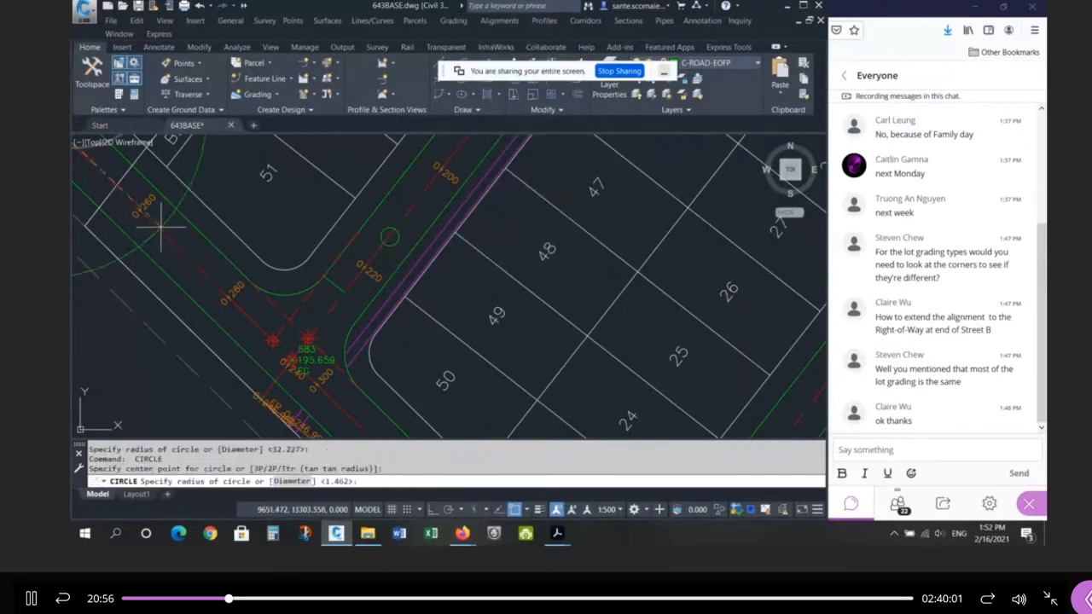
{"action": "key", "text": "Escape"}
{"action": "key", "text": "Return"}
{"action": "right_click", "coordinate": [151, 228], "text": "shift"}
{"action": "left_click", "coordinate": [162, 469]}
{"action": "left_click", "coordinate": [151, 228]}
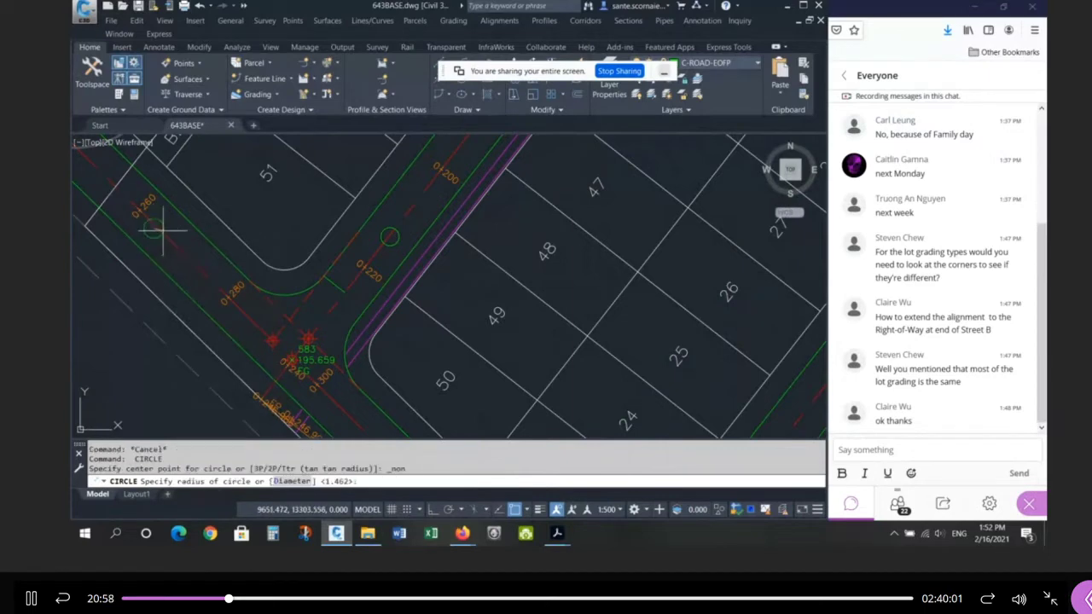
{"action": "left_click", "coordinate": [181, 220]}
{"action": "key", "text": "Return"}
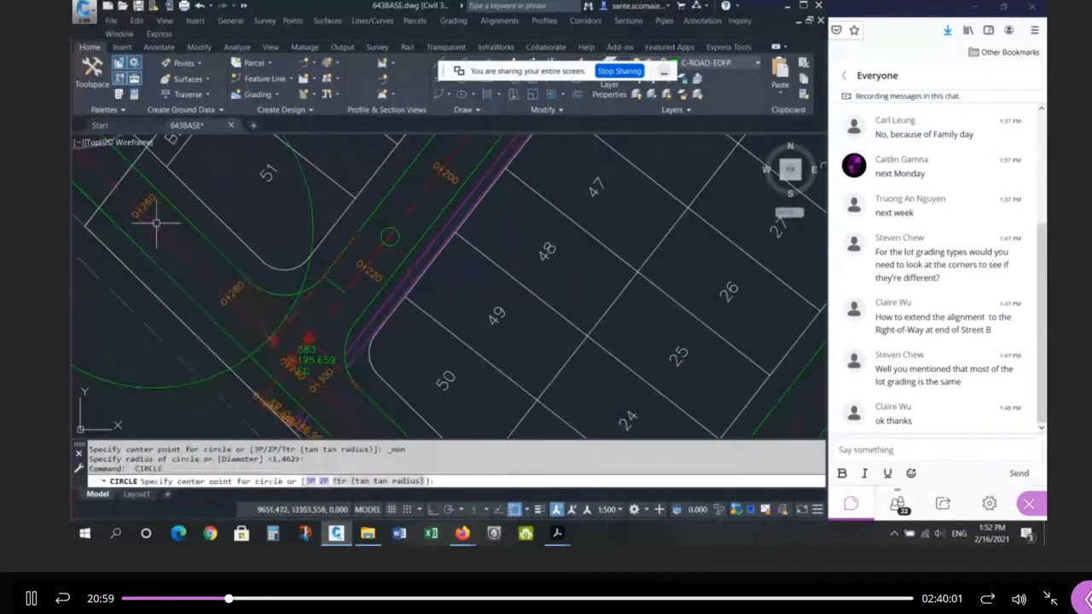
{"action": "key", "text": "Escape"}
{"action": "key", "text": "Return"}
{"action": "left_click", "coordinate": [160, 226]}
{"action": "key", "text": "Escape"}
{"action": "key", "text": "Return"}
{"action": "right_click", "coordinate": [169, 229], "text": "shift"}
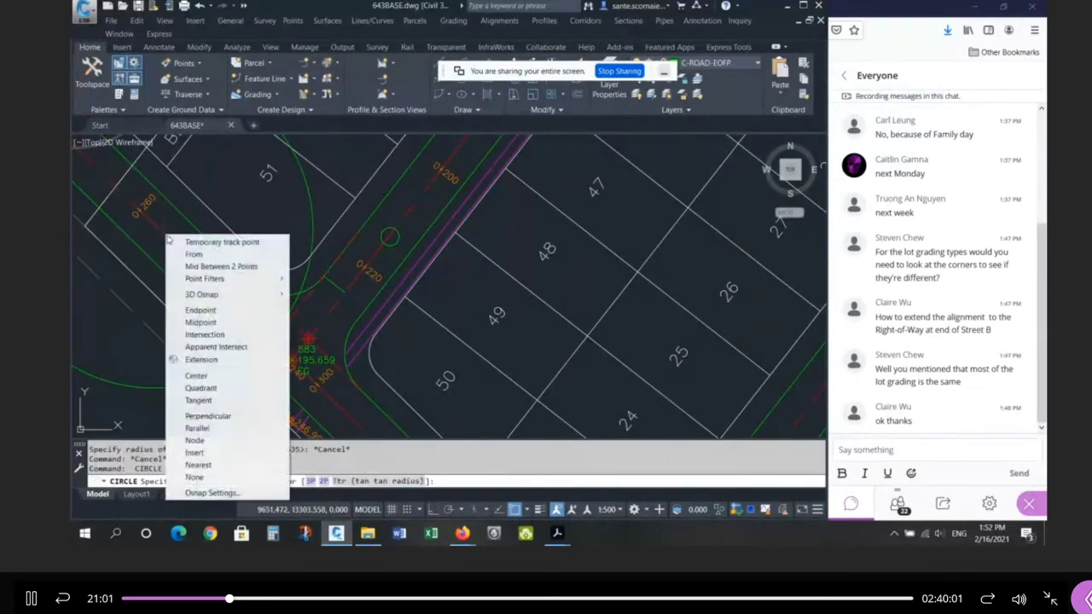
{"action": "left_click", "coordinate": [201, 481]}
{"action": "left_click", "coordinate": [159, 231]}
{"action": "key", "text": "Return"}
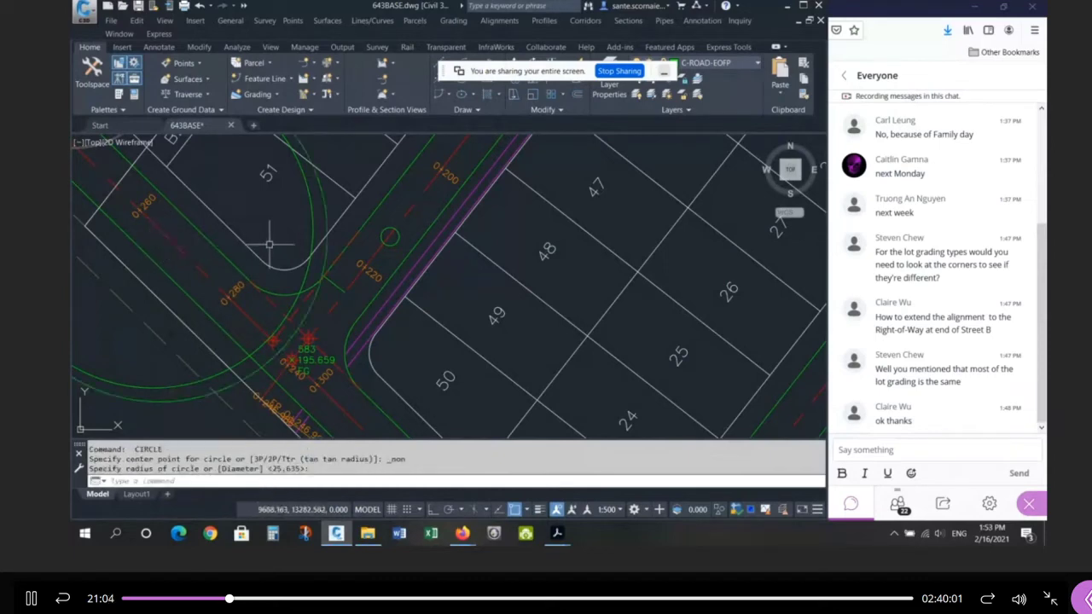
Step: Erase the two oversized circles around the station 0+260 approach
{"action": "type", "text": "e"}
{"action": "key", "text": "Return"}
{"action": "left_click", "coordinate": [330, 200]}
{"action": "left_click", "coordinate": [296, 205]}
{"action": "key", "text": "Return"}
{"action": "key", "text": "Escape"}
{"action": "key", "text": "Escape"}
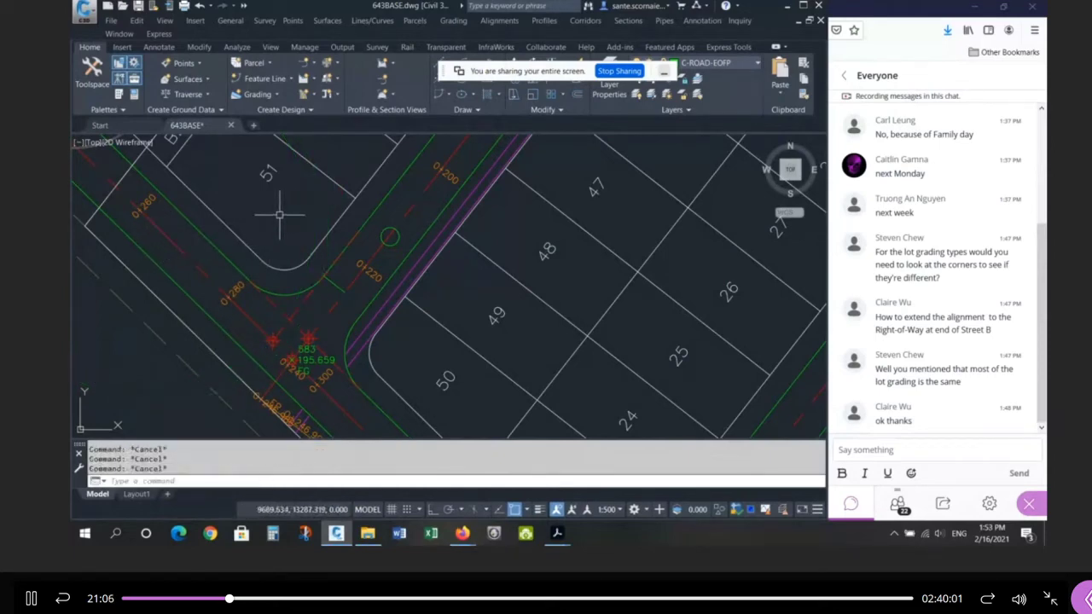
{"action": "type", "text": "co"}
{"action": "key", "text": "Return"}
{"action": "left_click", "coordinate": [392, 242]}
{"action": "key", "text": "Return"}
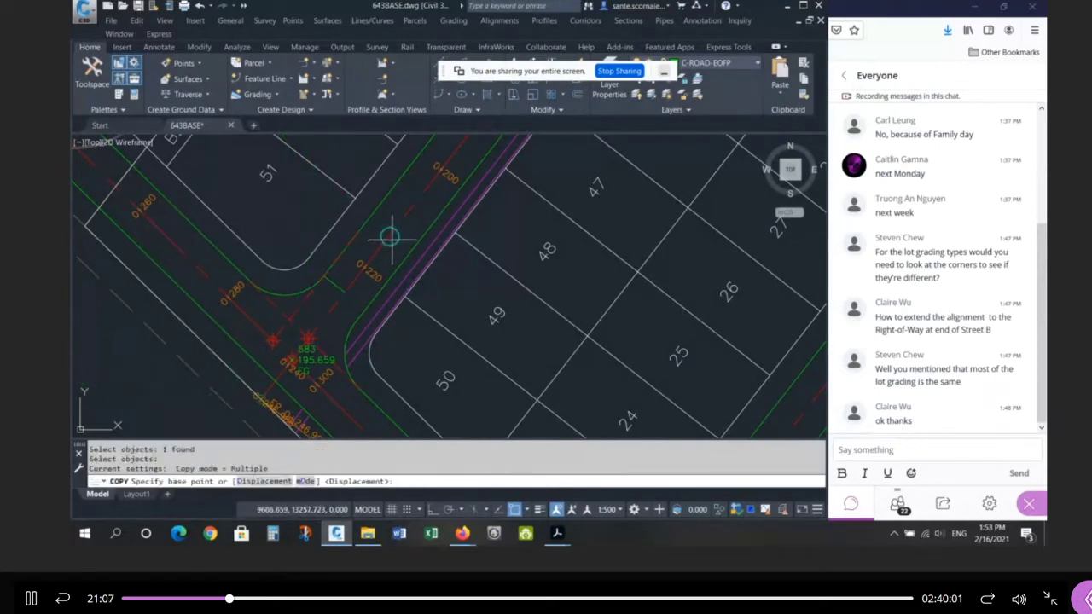
{"action": "left_click", "coordinate": [393, 241]}
{"action": "right_click", "coordinate": [227, 249], "text": "shift"}
{"action": "key", "text": "Escape"}
{"action": "key", "text": "Escape"}
{"action": "key", "text": "Escape"}
{"action": "key", "text": "Escape"}
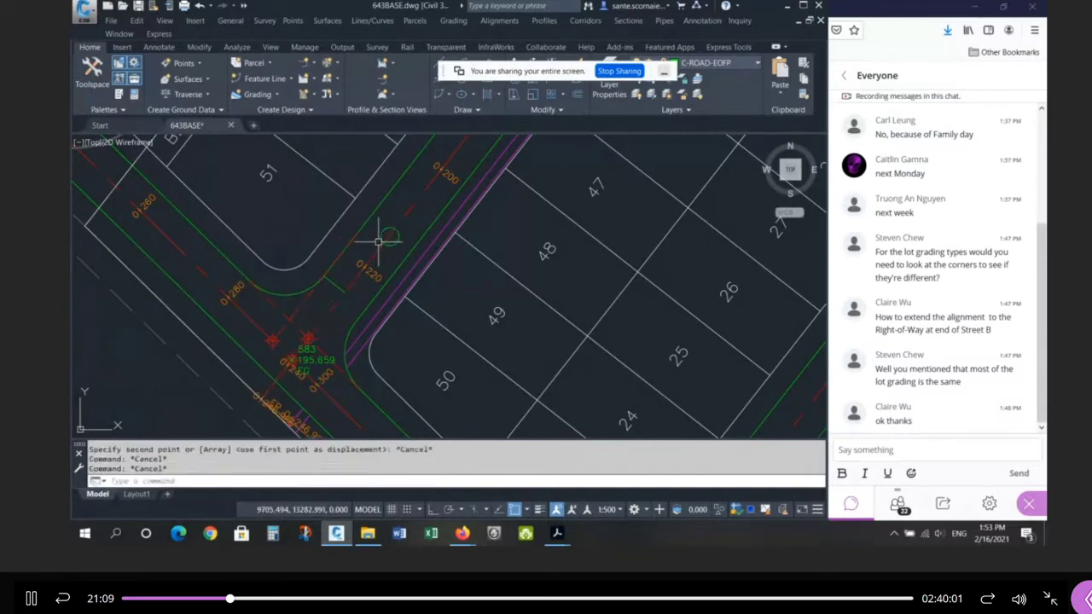
Step: Check which running object snap modes are active in the drafting settings
{"action": "type", "text": "os"}
{"action": "key", "text": "Return"}
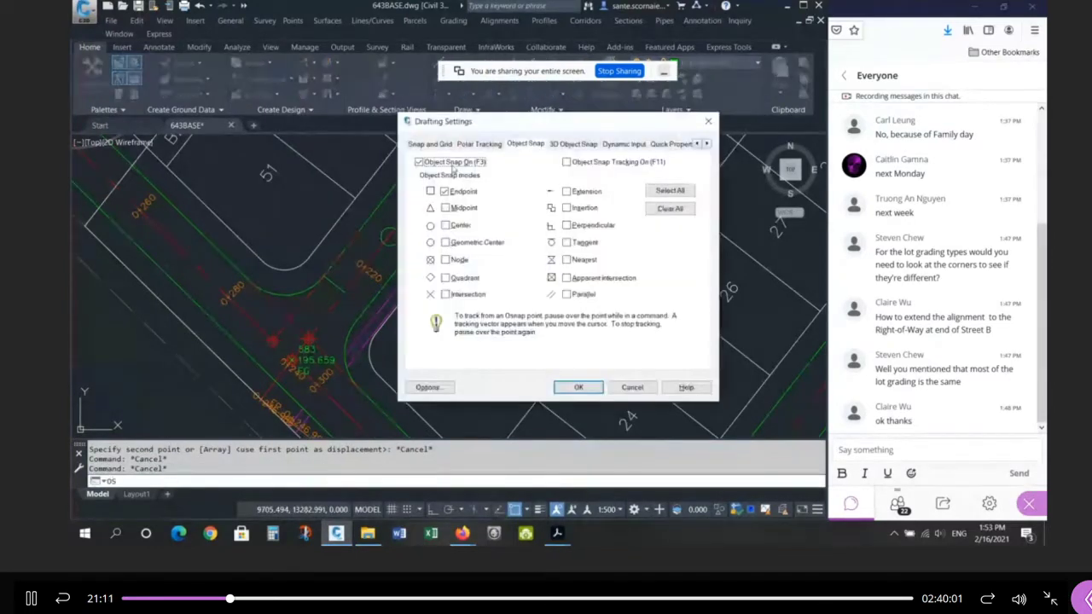
{"action": "key", "text": "Escape"}
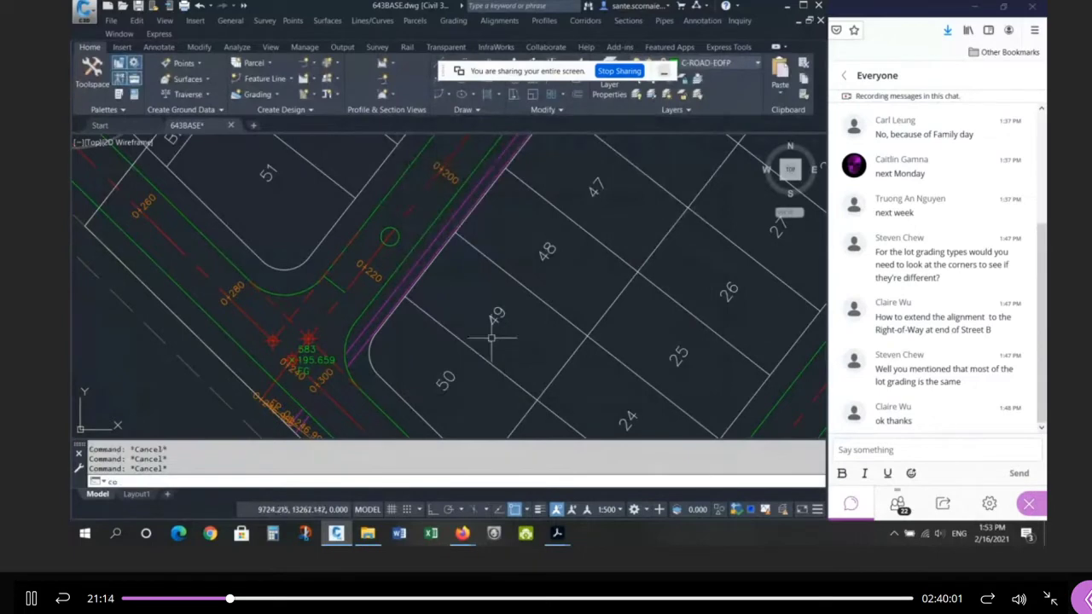
Step: Copy the small circle to an unsnapped point on the centerline between stations 0+260 and 0+280
{"action": "type", "text": "co"}
{"action": "key", "text": "Return"}
{"action": "left_click", "coordinate": [389, 236]}
{"action": "key", "text": "Return"}
{"action": "left_click", "coordinate": [389, 236]}
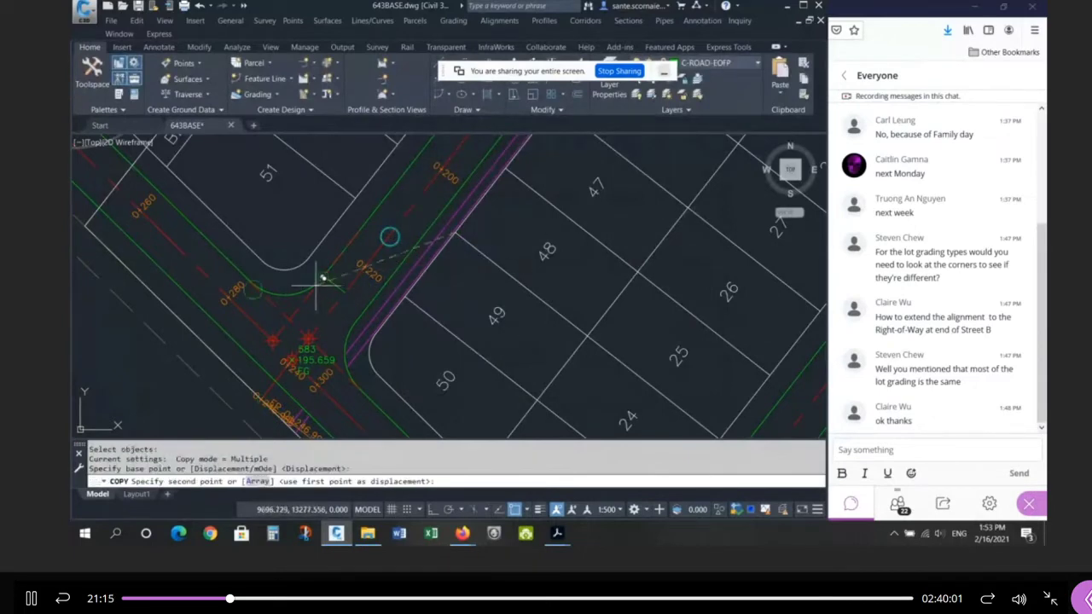
{"action": "right_click", "coordinate": [252, 249], "text": "shift"}
{"action": "key", "text": "n"}
{"action": "left_click", "coordinate": [253, 249]}
Step: Place another unsnapped copy of the circle on the centerline near station 0+340
{"action": "scroll", "coordinate": [303, 203], "scroll_direction": "down", "scroll_amount": 5}
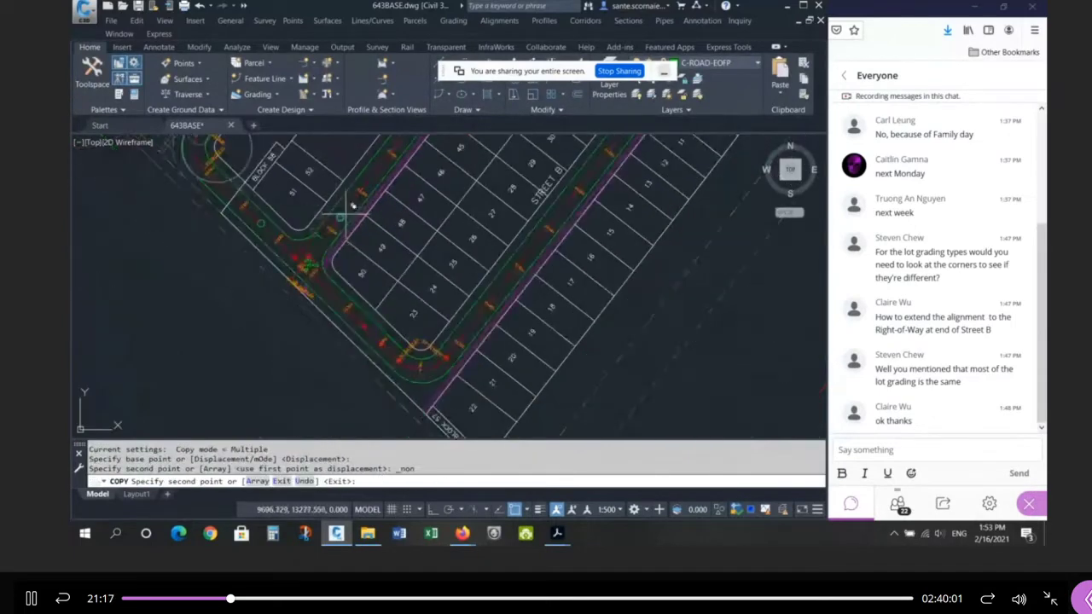
{"action": "scroll", "coordinate": [379, 320], "scroll_direction": "up", "scroll_amount": 4}
{"action": "right_click", "coordinate": [448, 369], "text": "shift"}
{"action": "key", "text": "n"}
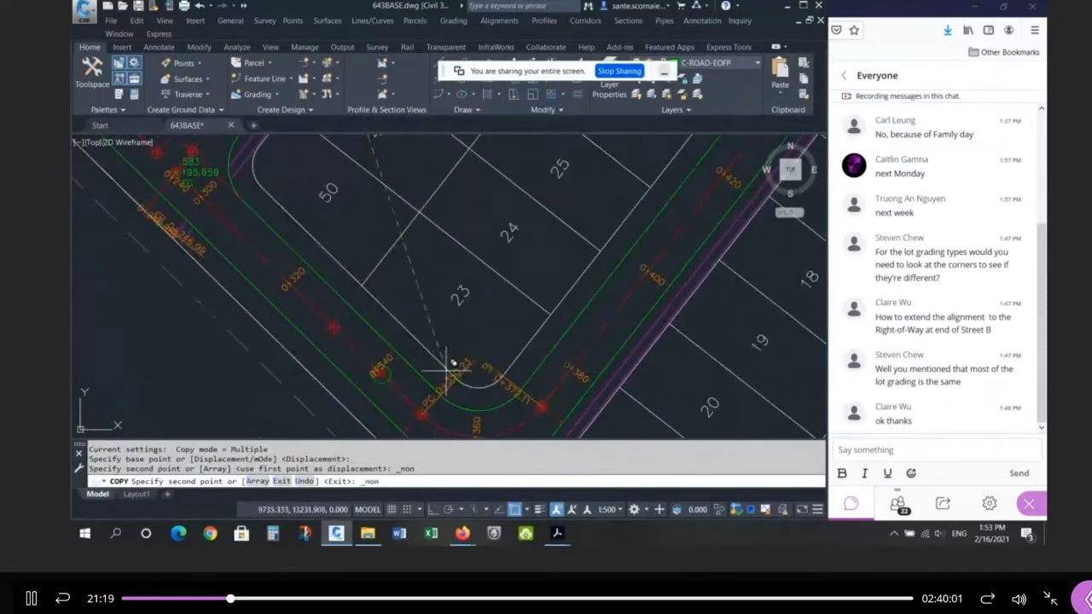
{"action": "left_click", "coordinate": [447, 365]}
{"action": "key", "text": "Escape"}
{"action": "scroll", "coordinate": [490, 375], "scroll_direction": "down", "scroll_amount": 3}
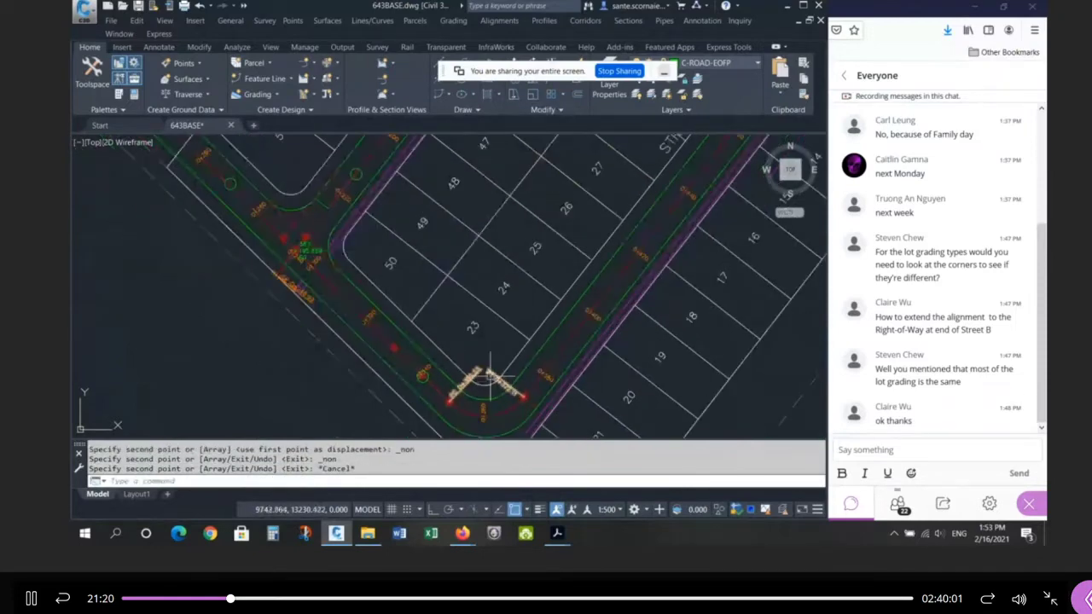
Step: Highlight the three approach circles and the red marker at the junction, and examine their arrangement along the streets
{"action": "left_click", "coordinate": [231, 183]}
{"action": "left_click", "coordinate": [356, 174]}
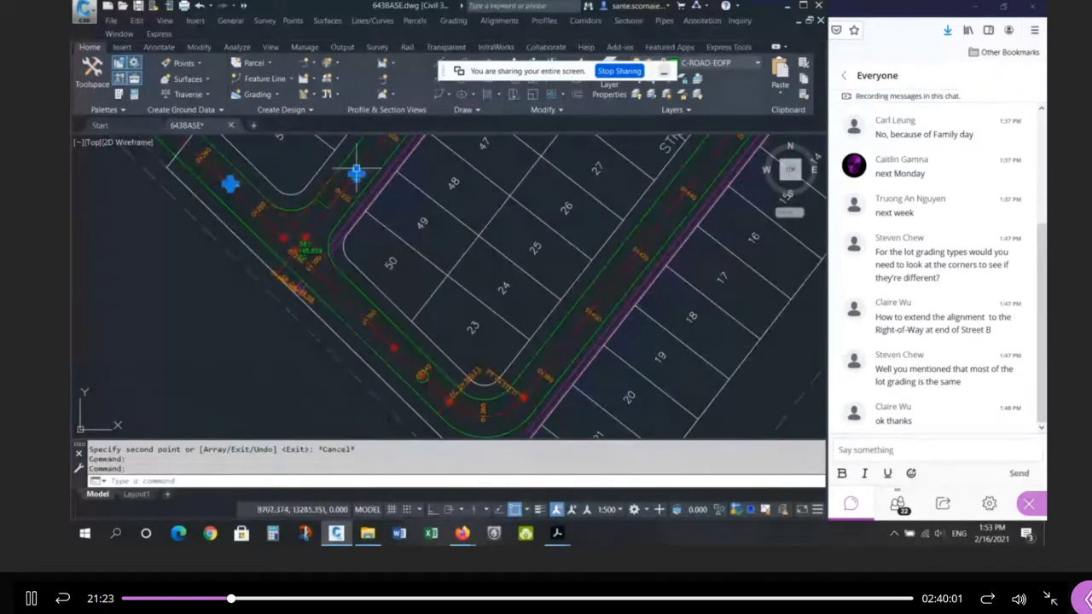
{"action": "left_click", "coordinate": [434, 376]}
{"action": "left_click", "coordinate": [422, 376]}
{"action": "scroll", "coordinate": [278, 246], "scroll_direction": "up", "scroll_amount": 3}
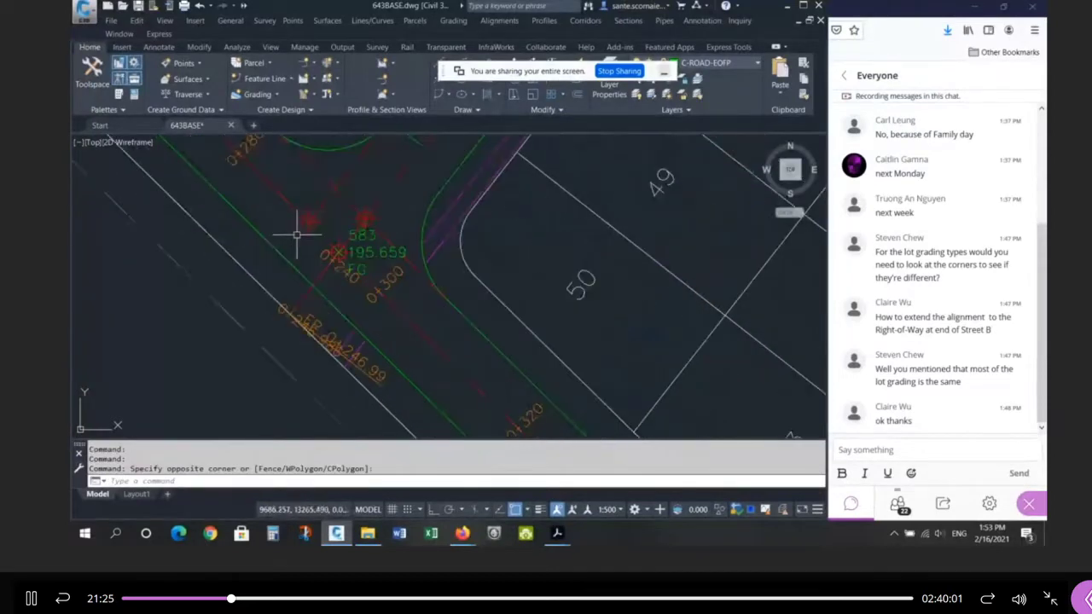
{"action": "left_click", "coordinate": [305, 223]}
{"action": "scroll", "coordinate": [292, 315], "scroll_direction": "down", "scroll_amount": 4}
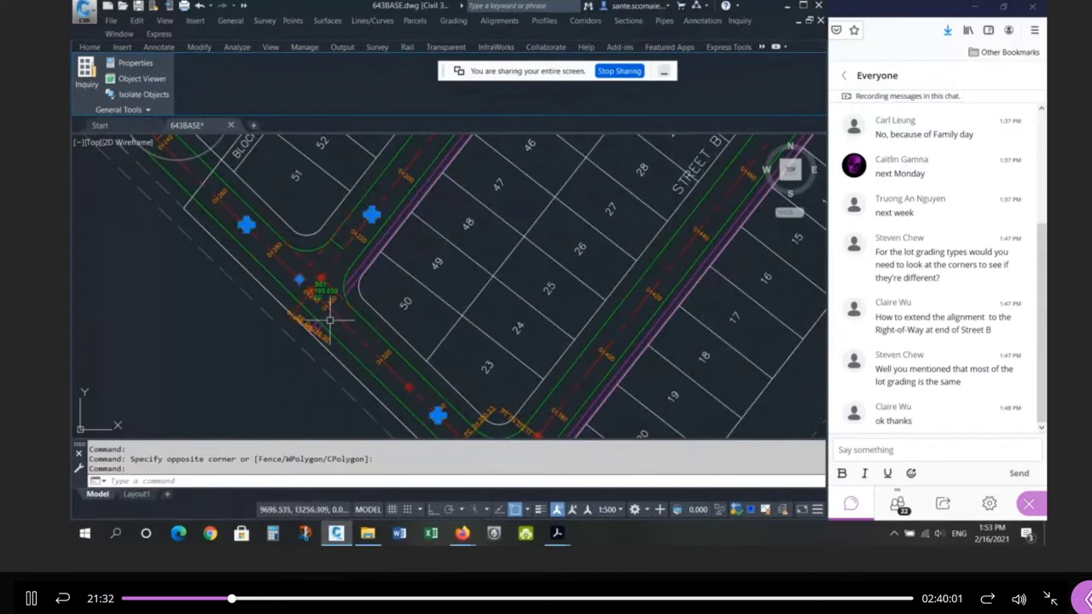
{"action": "mouse_move", "coordinate": [329, 321]}
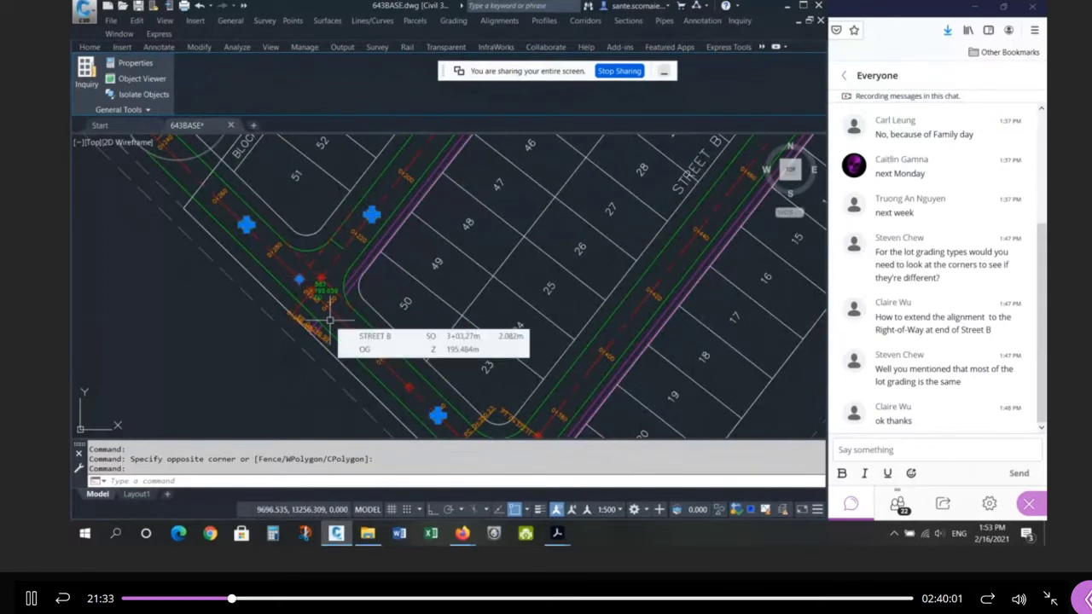
{"action": "scroll", "coordinate": [329, 316], "scroll_direction": "down", "scroll_amount": 2}
{"action": "scroll", "coordinate": [356, 321], "scroll_direction": "up", "scroll_amount": 2}
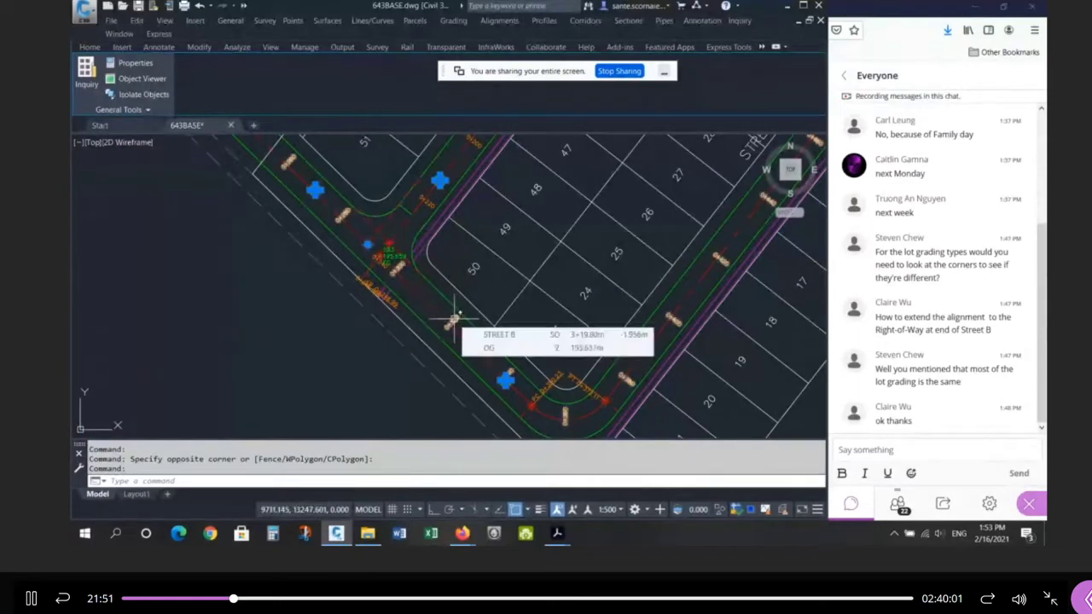
{"action": "scroll", "coordinate": [455, 319], "scroll_direction": "down", "scroll_amount": 5}
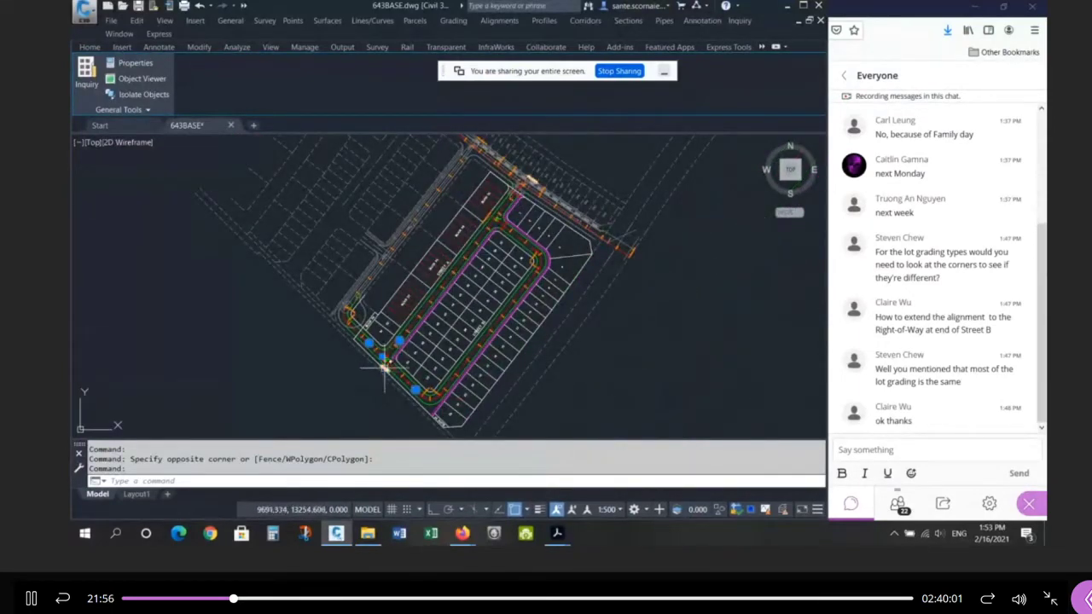
Step: Erase the small circle on the street centerline near station 0+220, just above the junction
{"action": "scroll", "coordinate": [396, 335], "scroll_direction": "up", "scroll_amount": 5}
{"action": "key", "text": "Escape"}
{"action": "key", "text": "Escape"}
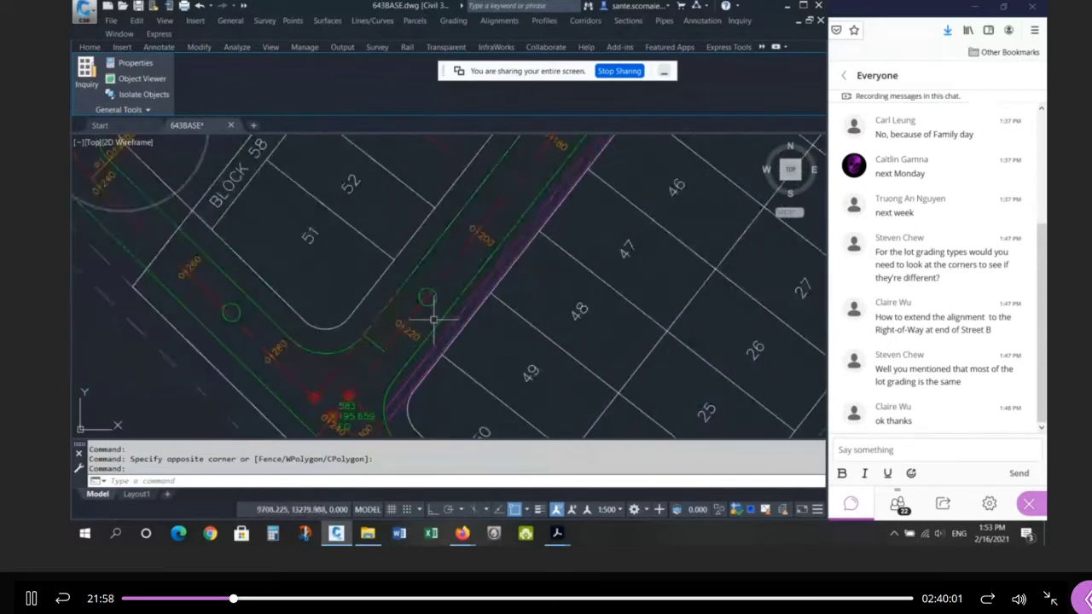
{"action": "type", "text": "e"}
{"action": "key", "text": "Return"}
{"action": "left_click", "coordinate": [433, 306]}
{"action": "key", "text": "Return"}
{"action": "scroll", "coordinate": [439, 239], "scroll_direction": "down", "scroll_amount": 2}
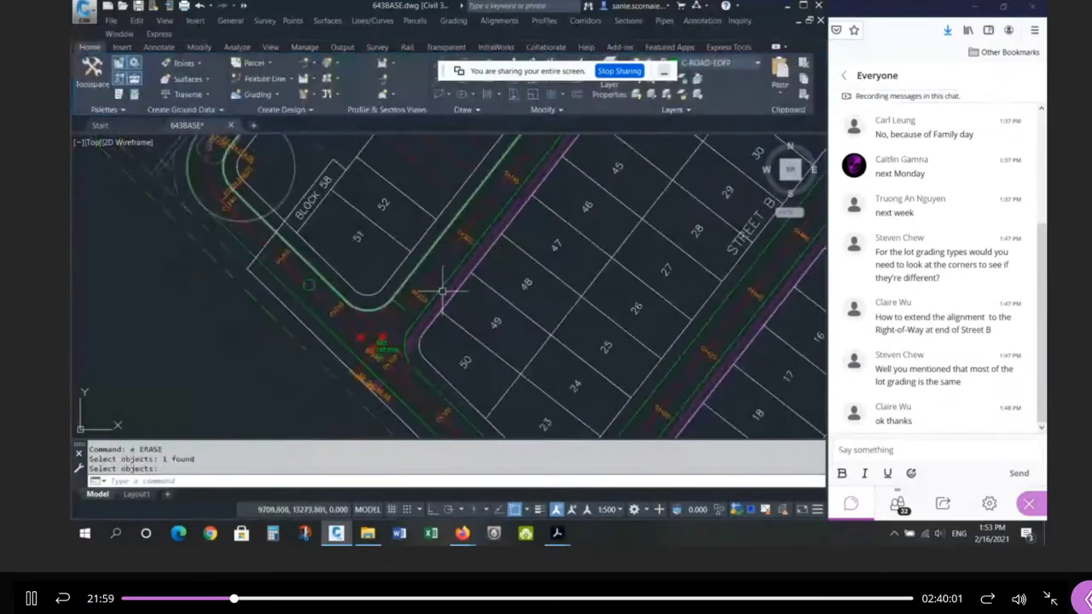
{"action": "middle_click_drag", "start_coordinate": [438, 341], "coordinate": [425, 301]}
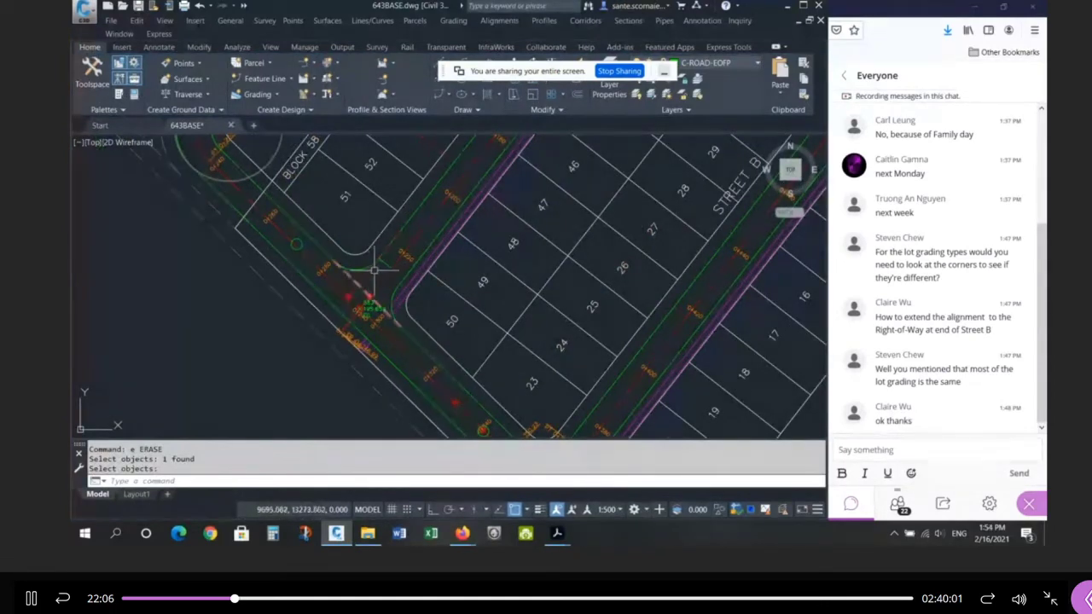
Step: Erase the sketched transition lines beneath the design profile, starting at the 4.3m @ 2.00% grade segment of the junction street's profile view
{"action": "scroll", "coordinate": [341, 355], "scroll_direction": "down", "scroll_amount": 5}
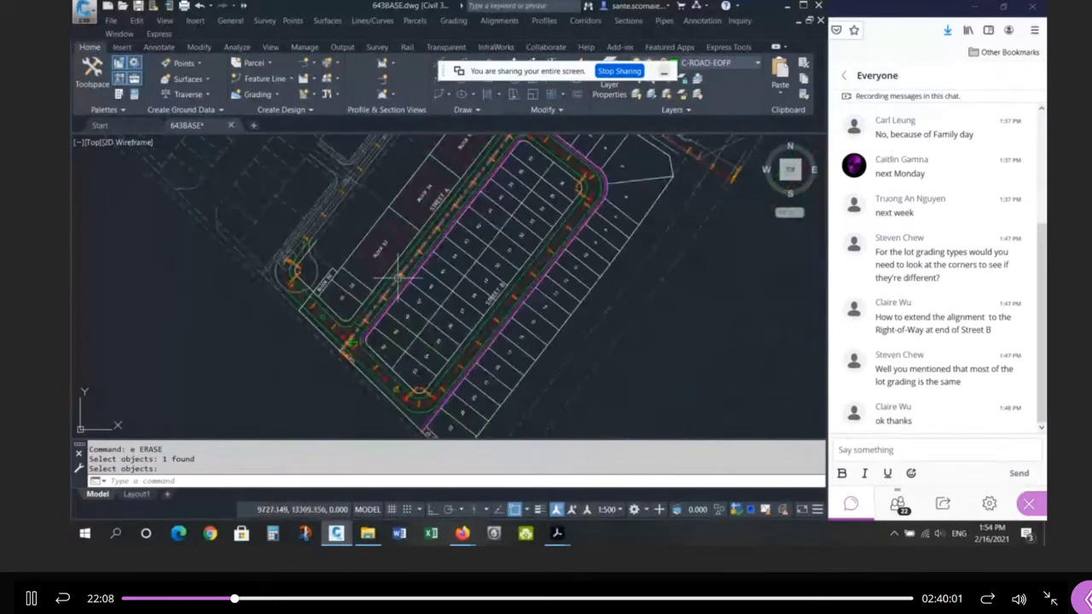
{"action": "scroll", "coordinate": [348, 284], "scroll_direction": "up", "scroll_amount": 5}
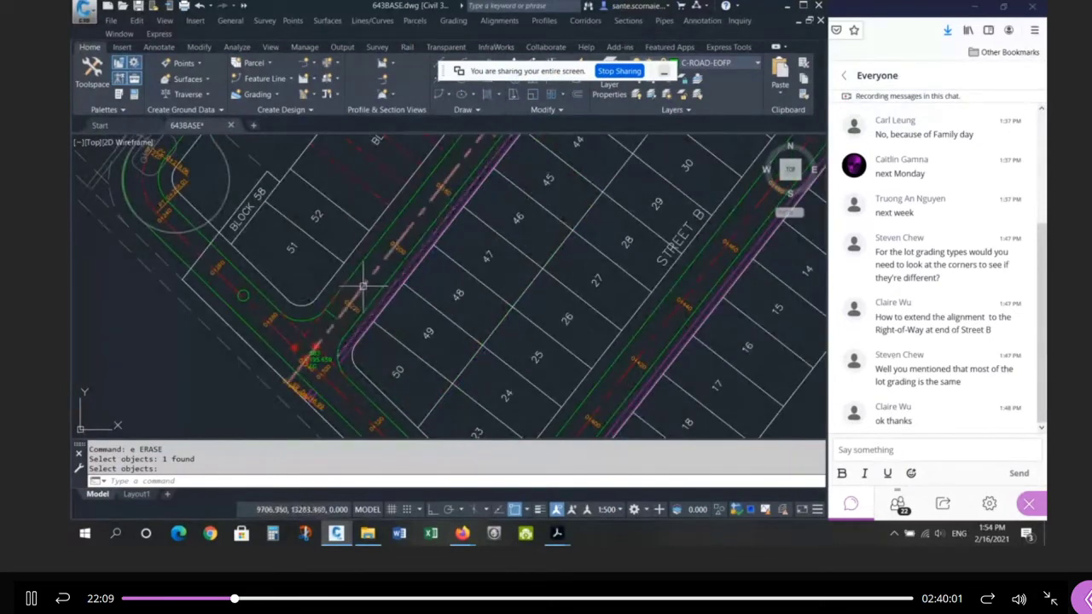
{"action": "scroll", "coordinate": [366, 290], "scroll_direction": "down", "scroll_amount": 2}
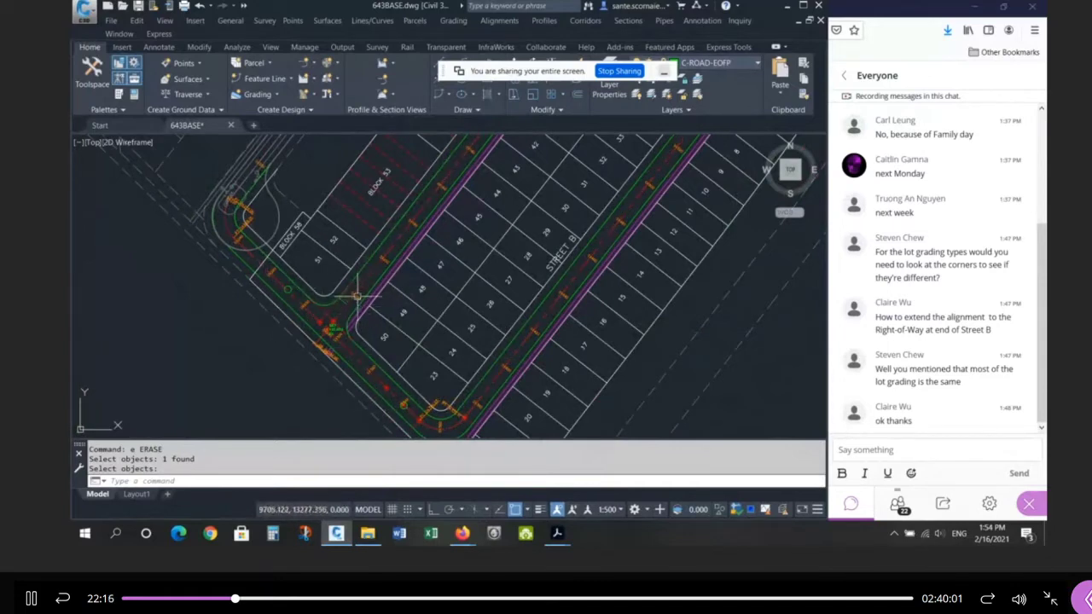
{"action": "scroll", "coordinate": [315, 337], "scroll_direction": "down", "scroll_amount": 6}
{"action": "scroll", "coordinate": [575, 287], "scroll_direction": "up", "scroll_amount": 6}
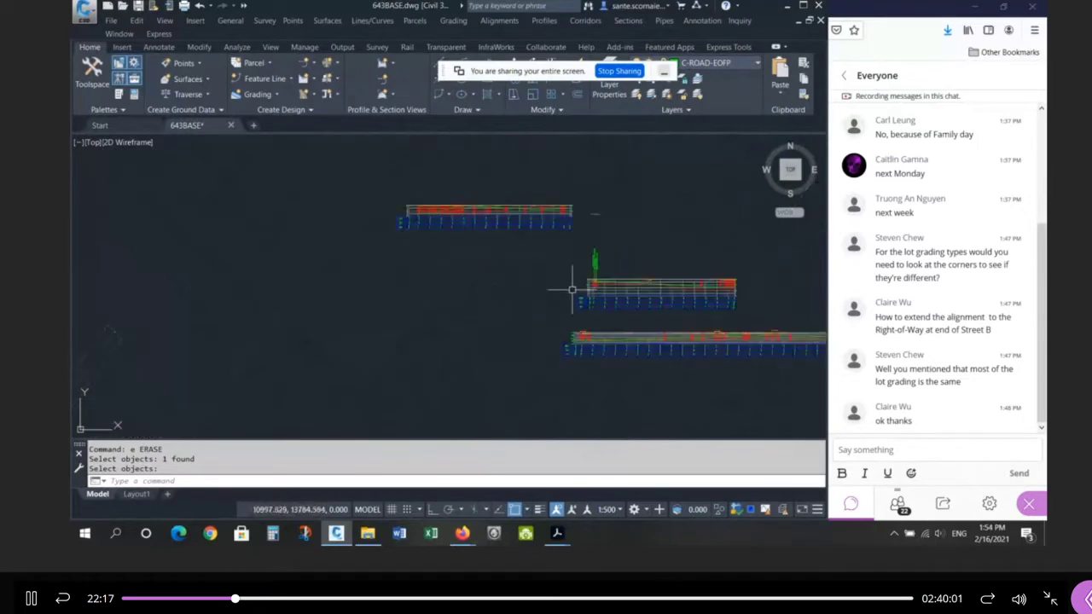
{"action": "scroll", "coordinate": [586, 265], "scroll_direction": "up", "scroll_amount": 6}
{"action": "left_click", "coordinate": [559, 244]}
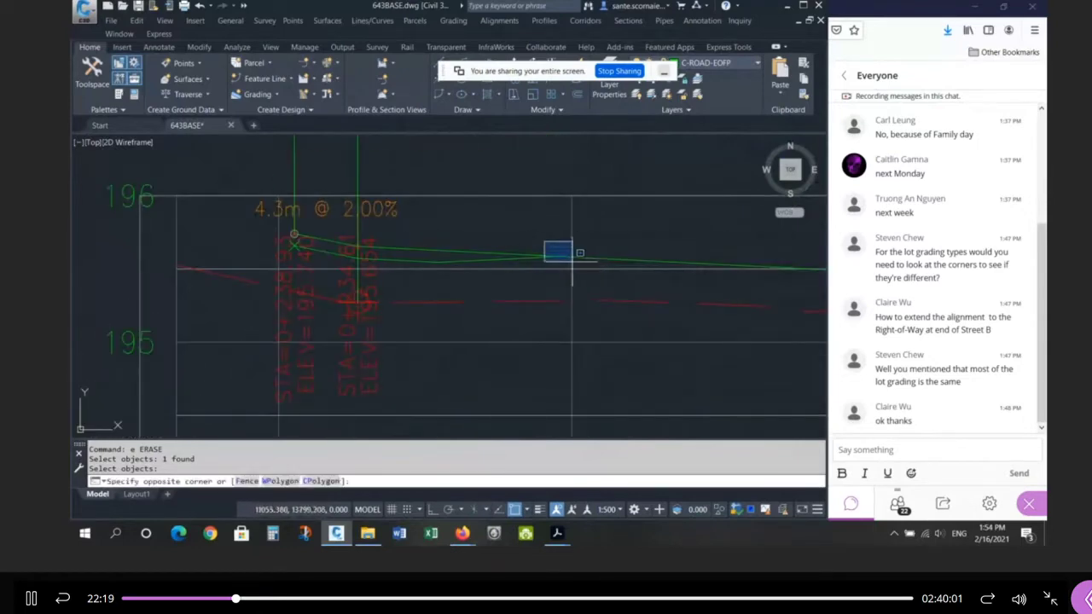
{"action": "key", "text": "Escape"}
{"action": "key", "text": "Escape"}
{"action": "left_click", "coordinate": [503, 258]}
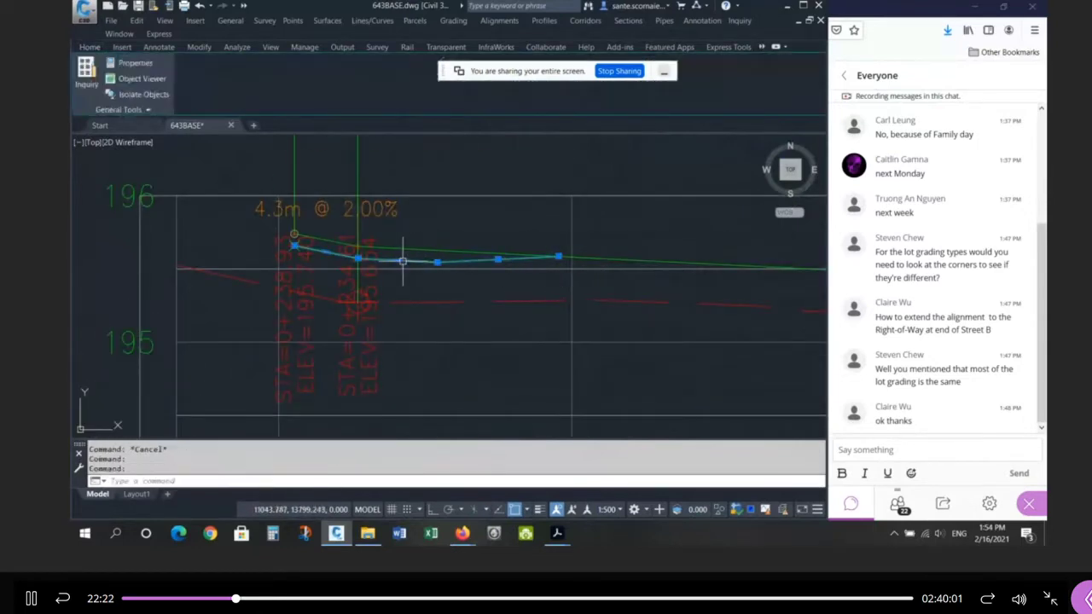
{"action": "key", "text": "Delete"}
Step: Examine the circle and the cross marker at the end of the 4.3m @ 2.00% segment against the design profile
{"action": "scroll", "coordinate": [406, 277], "scroll_direction": "down", "scroll_amount": 4}
{"action": "scroll", "coordinate": [400, 295], "scroll_direction": "down", "scroll_amount": 3}
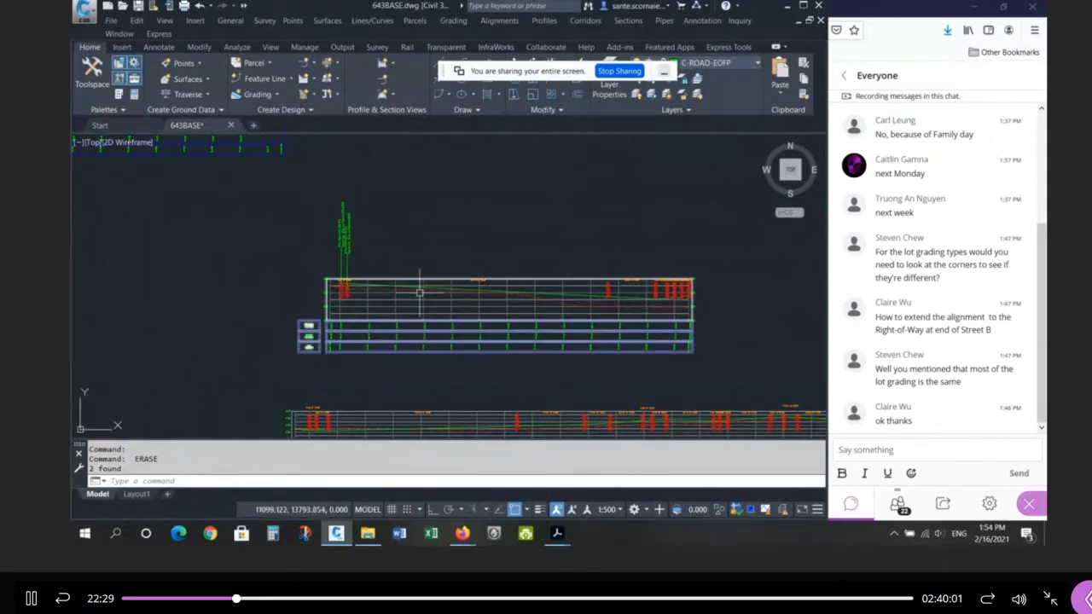
{"action": "scroll", "coordinate": [343, 290], "scroll_direction": "up", "scroll_amount": 5}
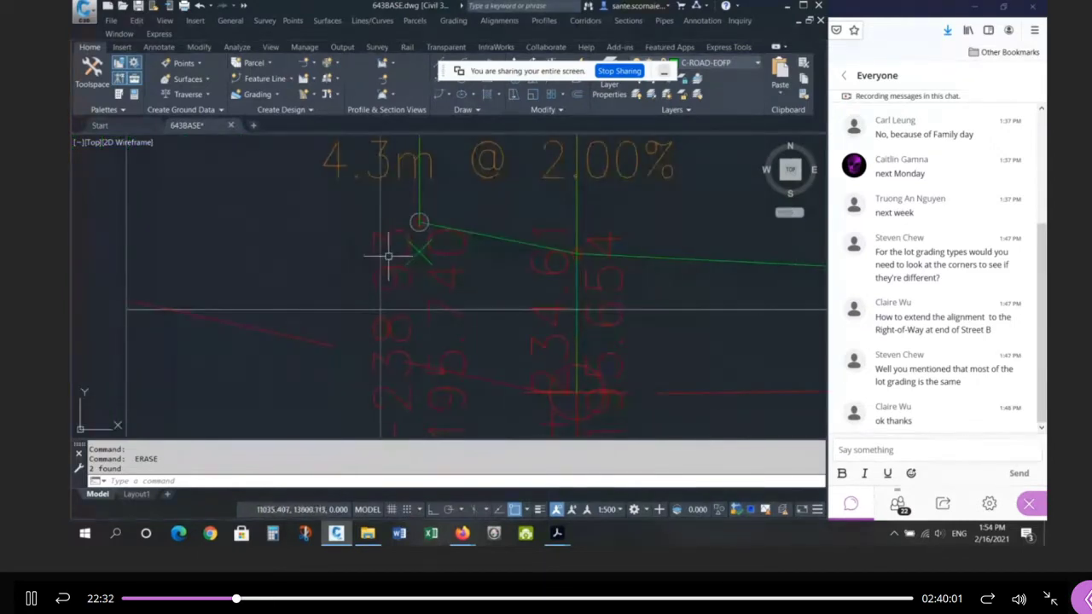
{"action": "scroll", "coordinate": [389, 208], "scroll_direction": "down", "scroll_amount": 3}
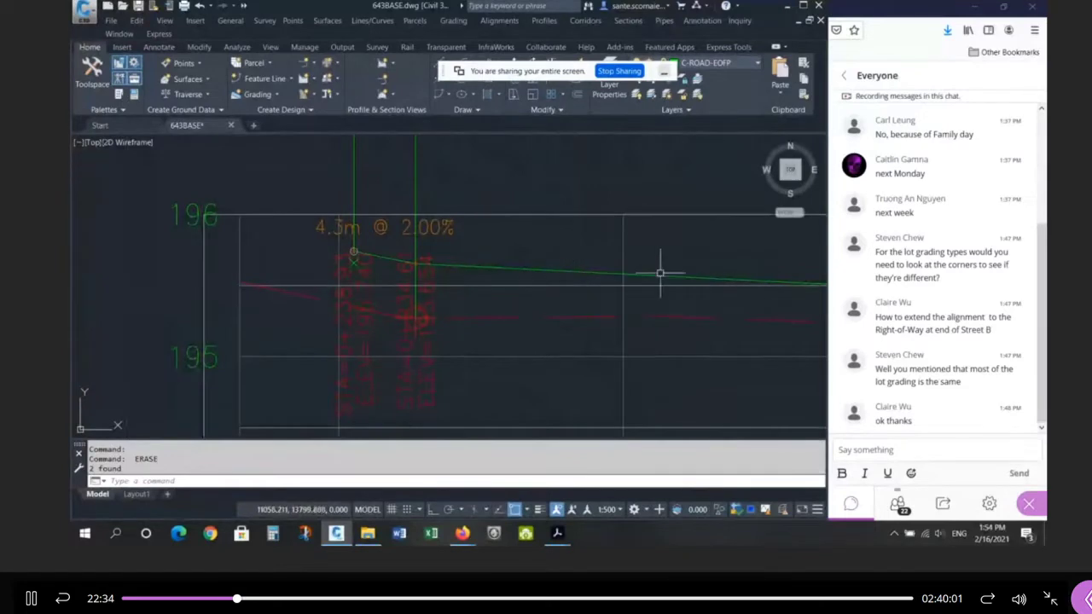
{"action": "scroll", "coordinate": [348, 248], "scroll_direction": "up", "scroll_amount": 2}
{"action": "left_click", "coordinate": [342, 238]}
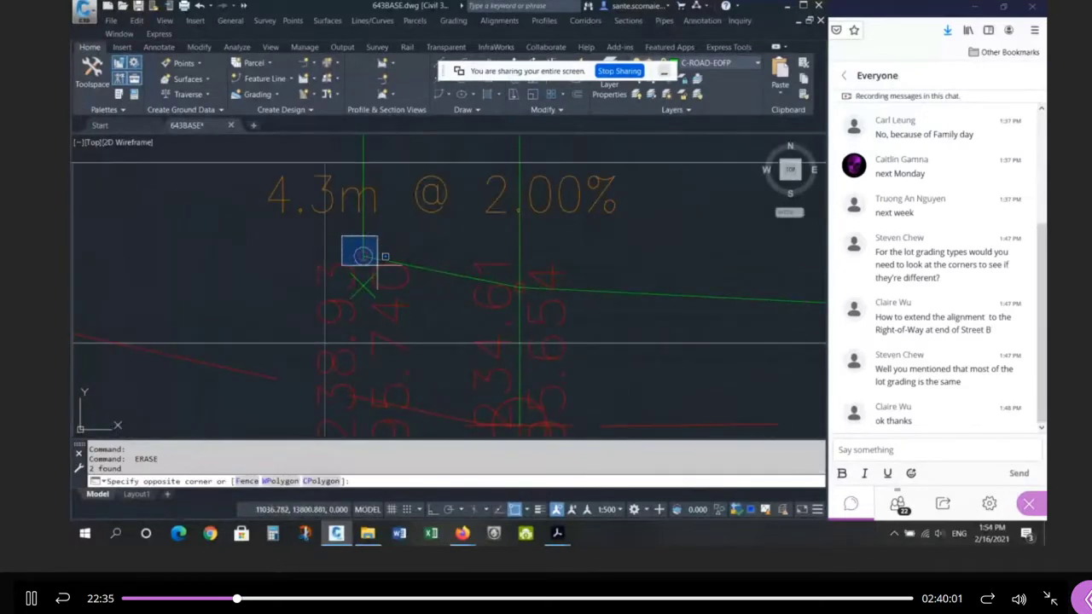
{"action": "key", "text": "Escape"}
{"action": "key", "text": "Escape"}
{"action": "left_click", "coordinate": [362, 285]}
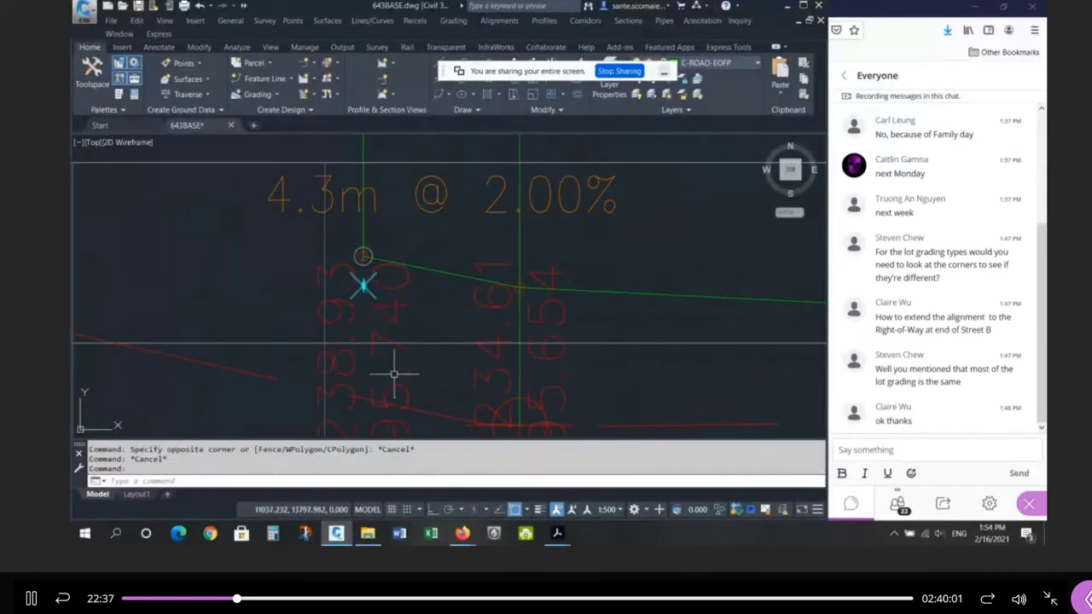
{"action": "key", "text": "Escape"}
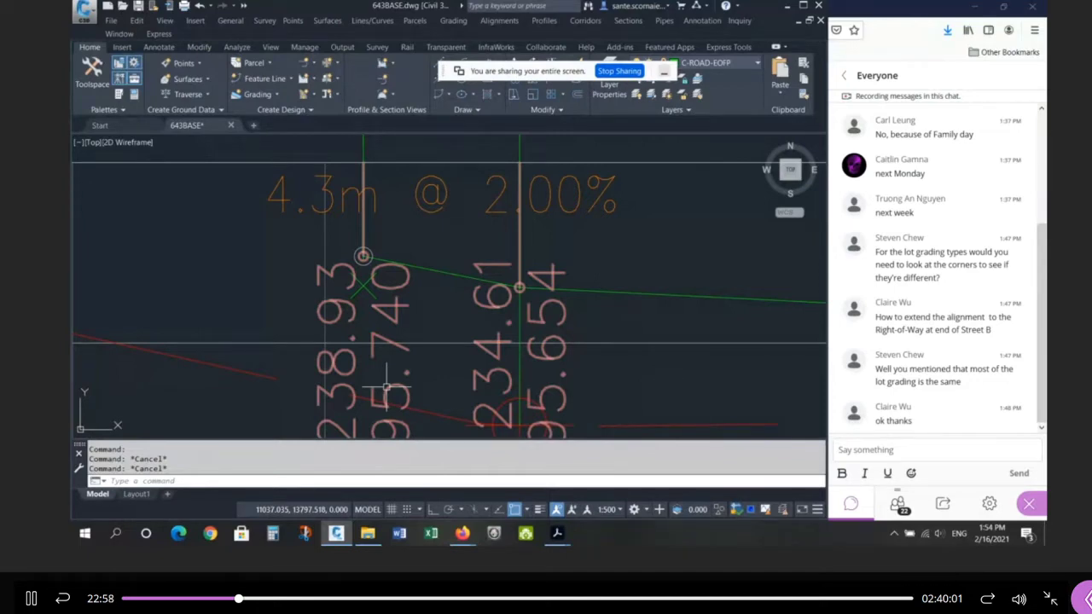
Step: Erase the projected point with its cross marker and label line below the circle at station 0+238.93 in the profile view
{"action": "left_click", "coordinate": [333, 237]}
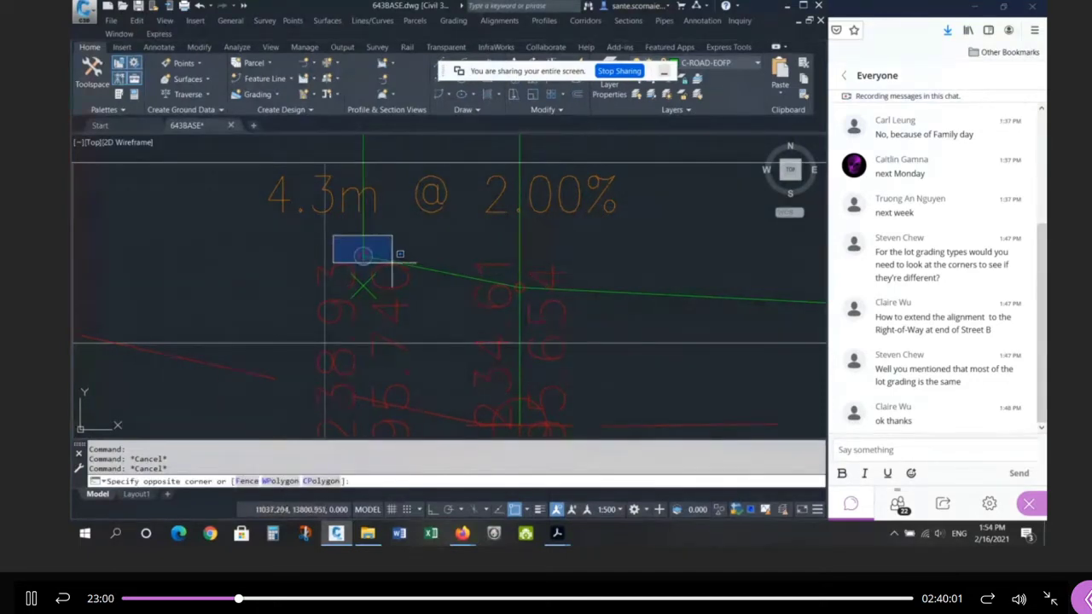
{"action": "left_click", "coordinate": [390, 264]}
{"action": "key", "text": "Delete"}
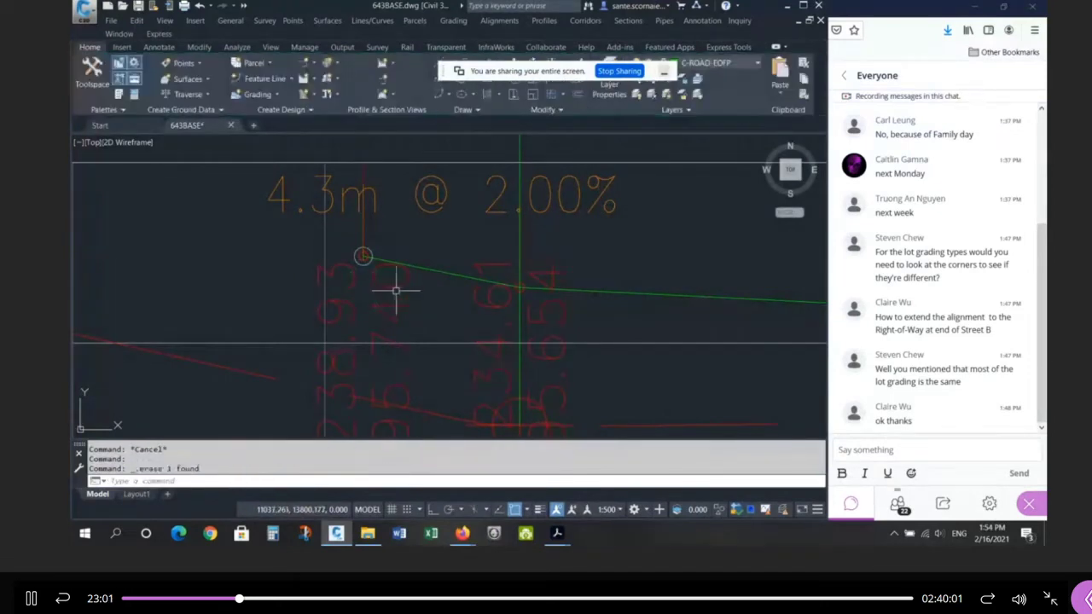
{"action": "left_click", "coordinate": [348, 243]}
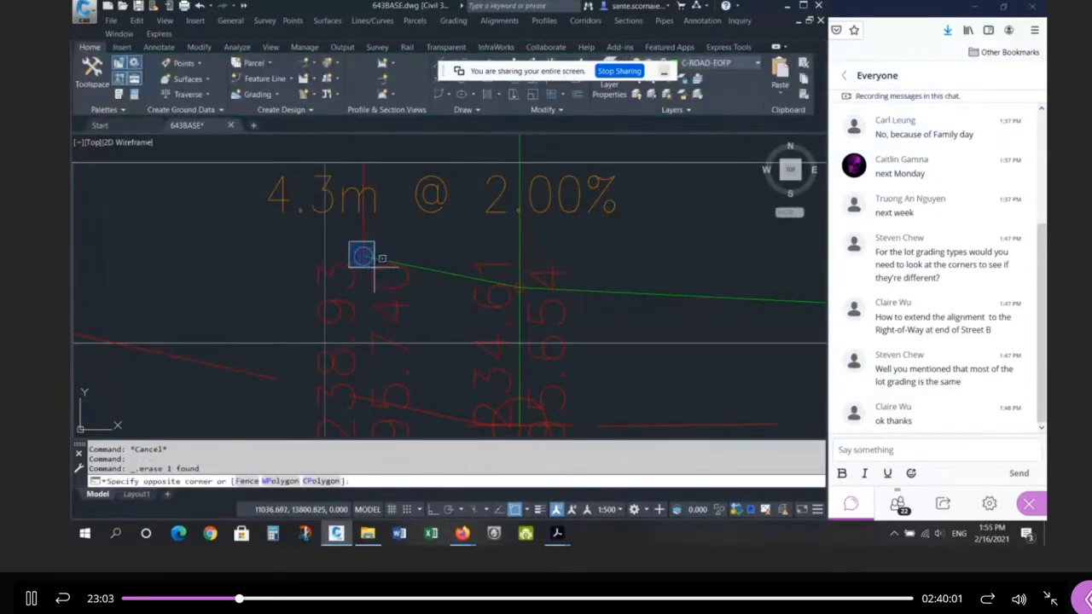
{"action": "key", "text": "Escape"}
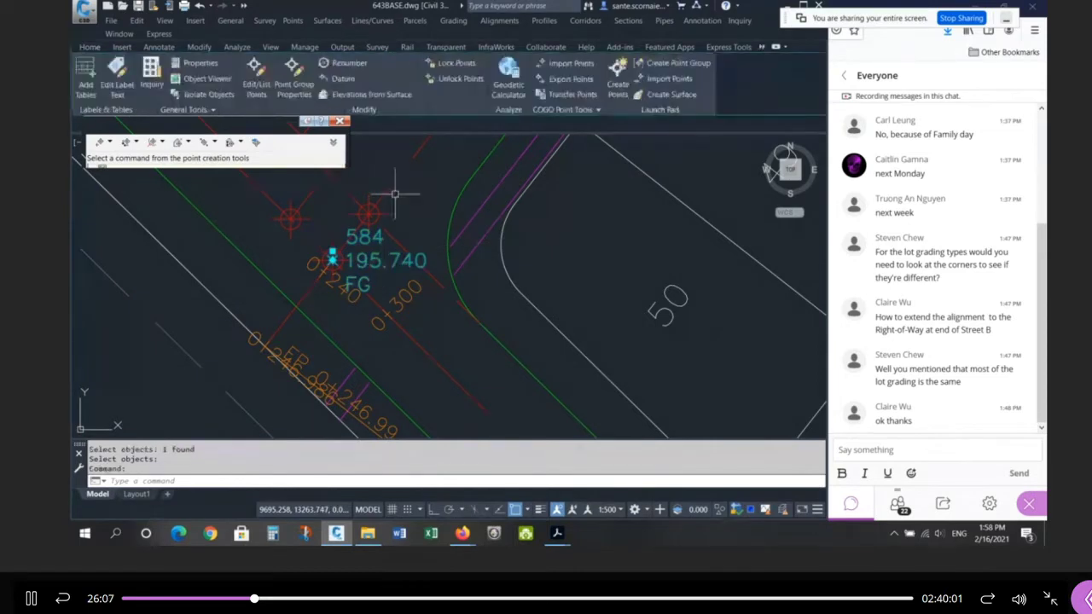
{"action": "key", "text": "Escape"}
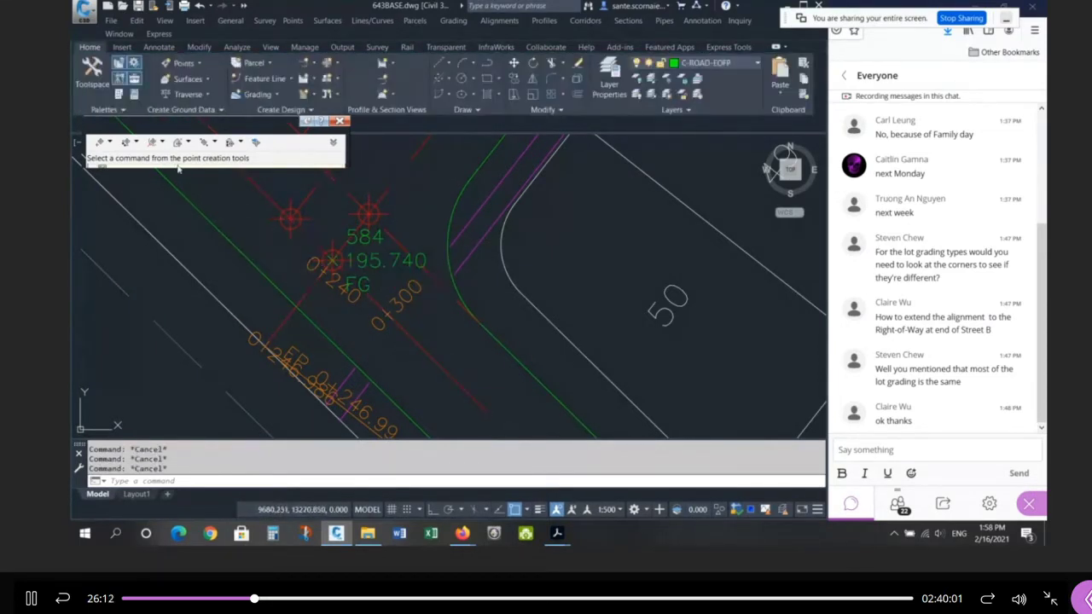
{"action": "left_click", "coordinate": [390, 64]}
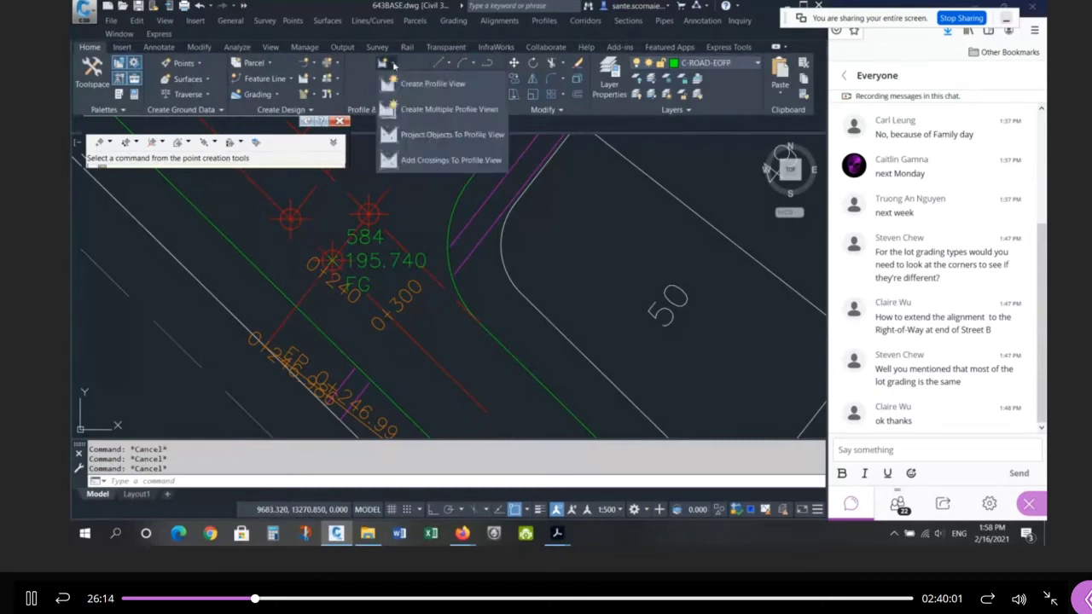
{"action": "left_click", "coordinate": [435, 136]}
{"action": "left_click", "coordinate": [375, 262]}
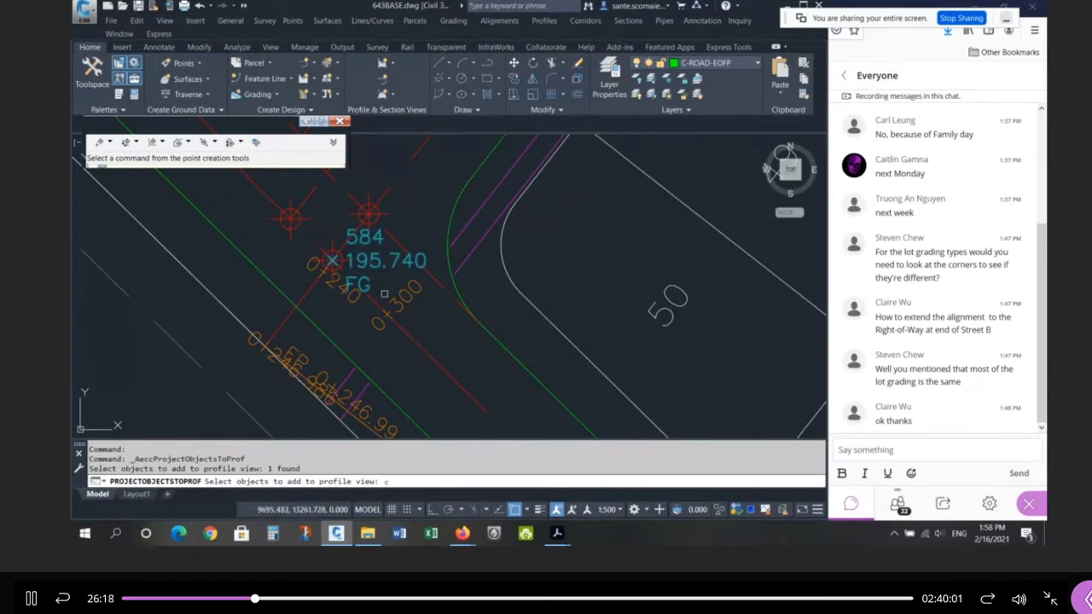
{"action": "key", "text": "Return"}
{"action": "scroll", "coordinate": [380, 311], "scroll_direction": "down", "scroll_amount": 10}
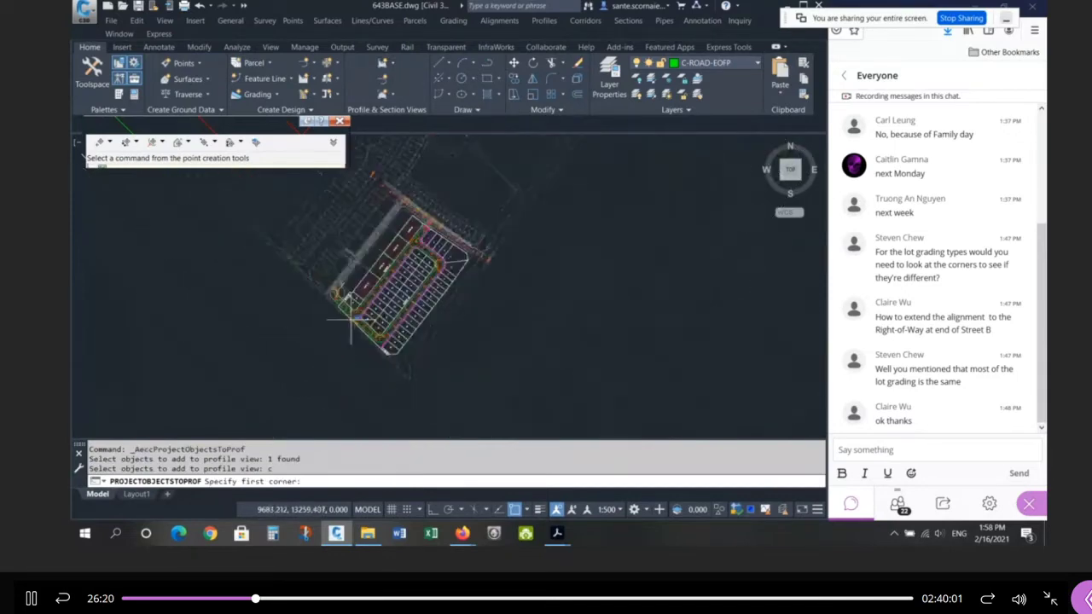
{"action": "scroll", "coordinate": [514, 269], "scroll_direction": "up", "scroll_amount": 6}
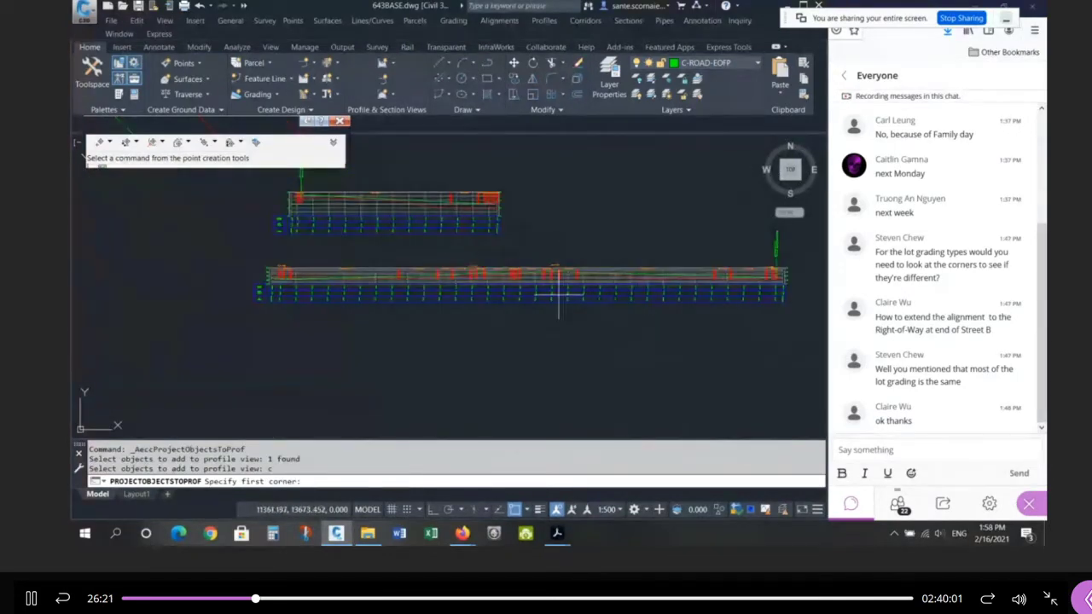
{"action": "key", "text": "Escape"}
{"action": "scroll", "coordinate": [512, 282], "scroll_direction": "down", "scroll_amount": 5}
{"action": "scroll", "coordinate": [254, 358], "scroll_direction": "up", "scroll_amount": 8}
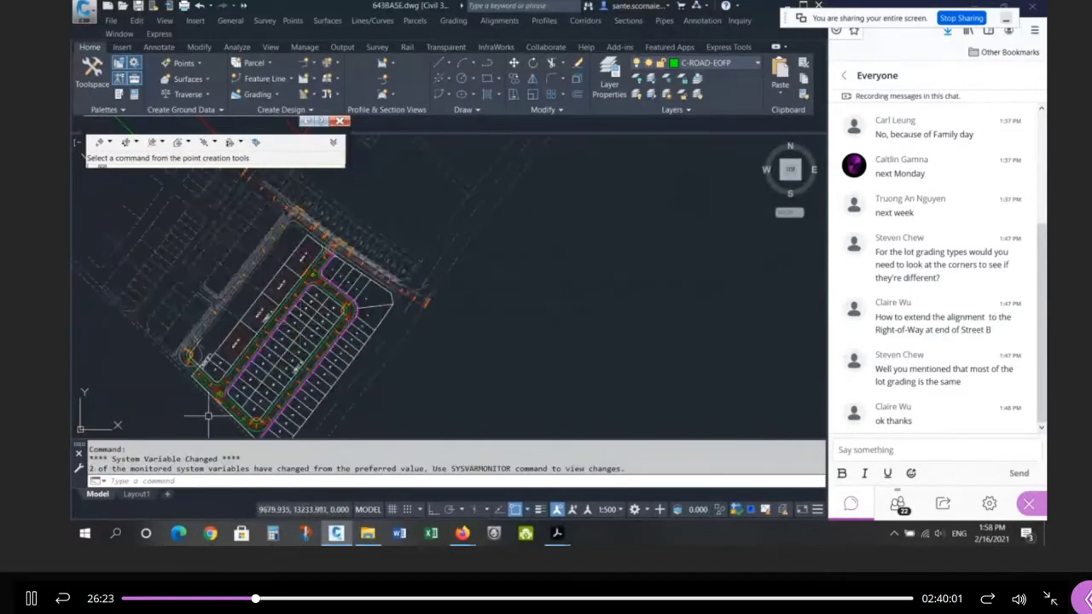
{"action": "scroll", "coordinate": [253, 358], "scroll_direction": "up", "scroll_amount": 2}
{"action": "left_click", "coordinate": [391, 64]}
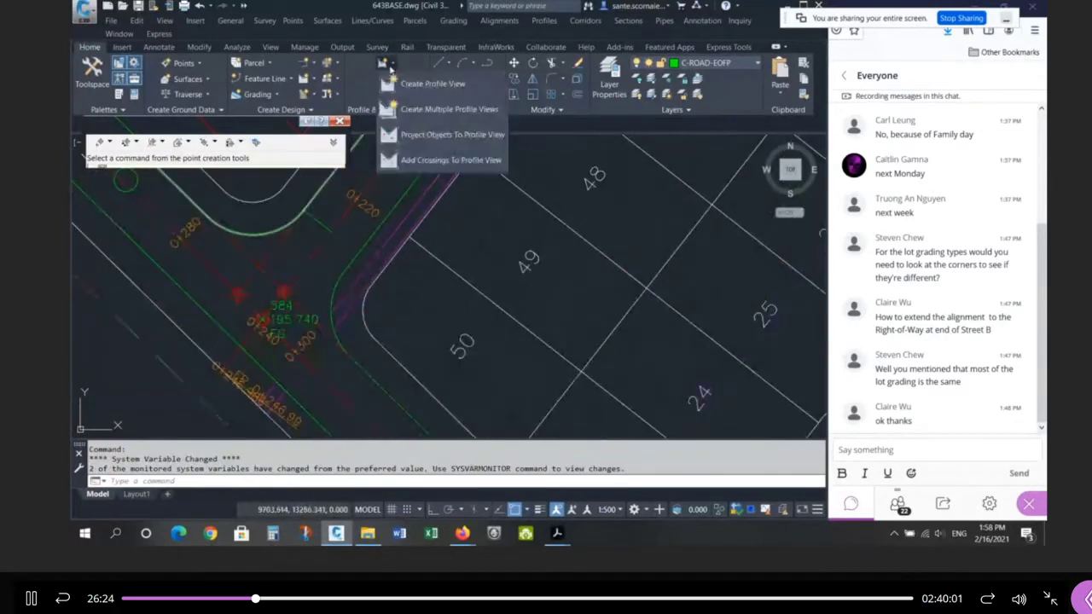
{"action": "left_click", "coordinate": [424, 133]}
{"action": "scroll", "coordinate": [382, 264], "scroll_direction": "down", "scroll_amount": 6}
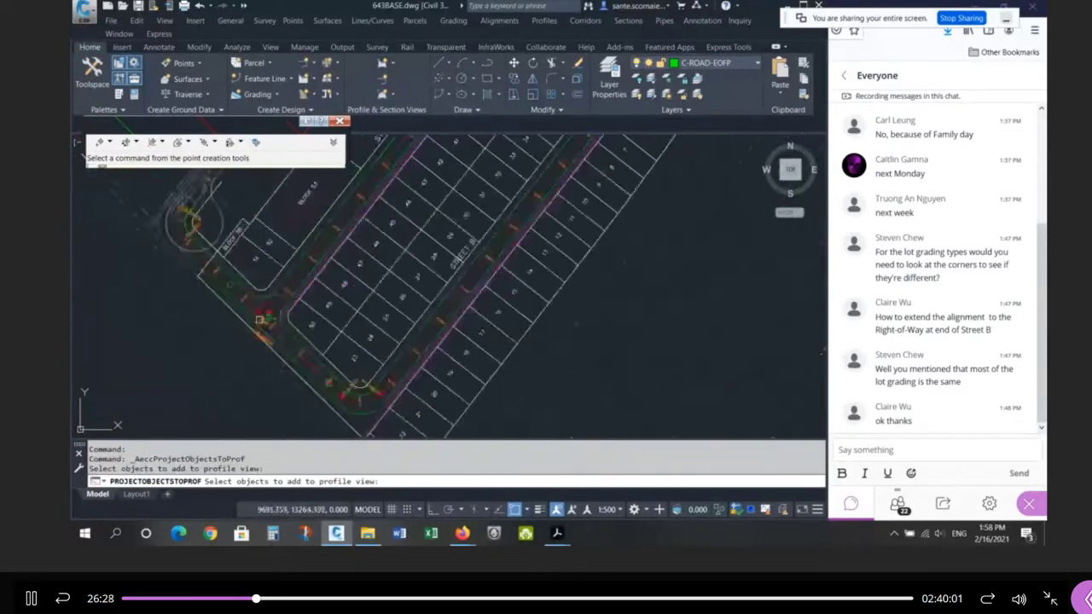
{"action": "scroll", "coordinate": [387, 278], "scroll_direction": "up", "scroll_amount": 6}
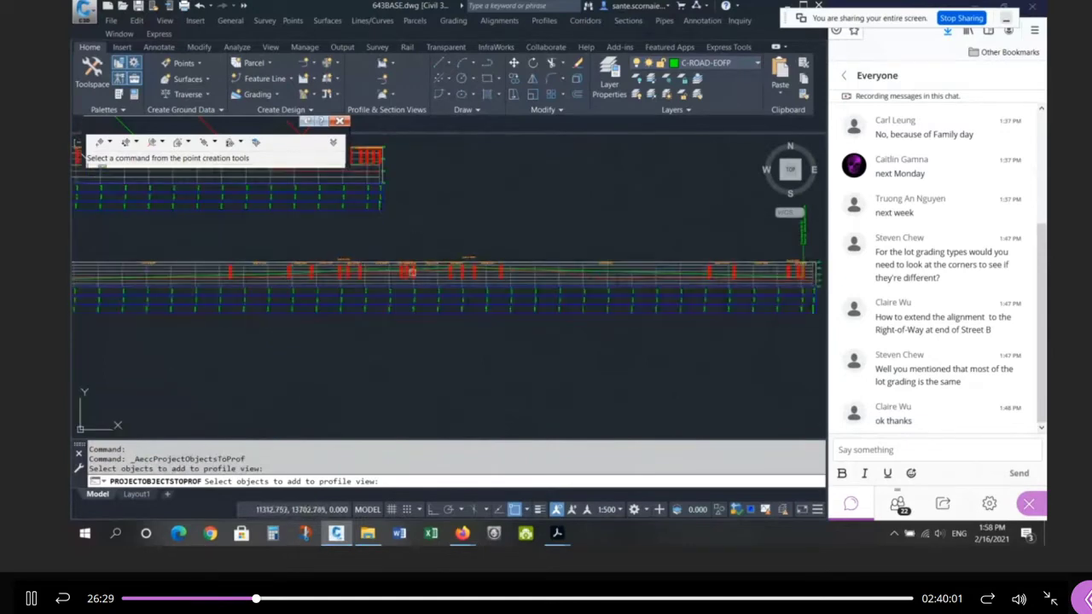
{"action": "scroll", "coordinate": [397, 275], "scroll_direction": "up", "scroll_amount": 6}
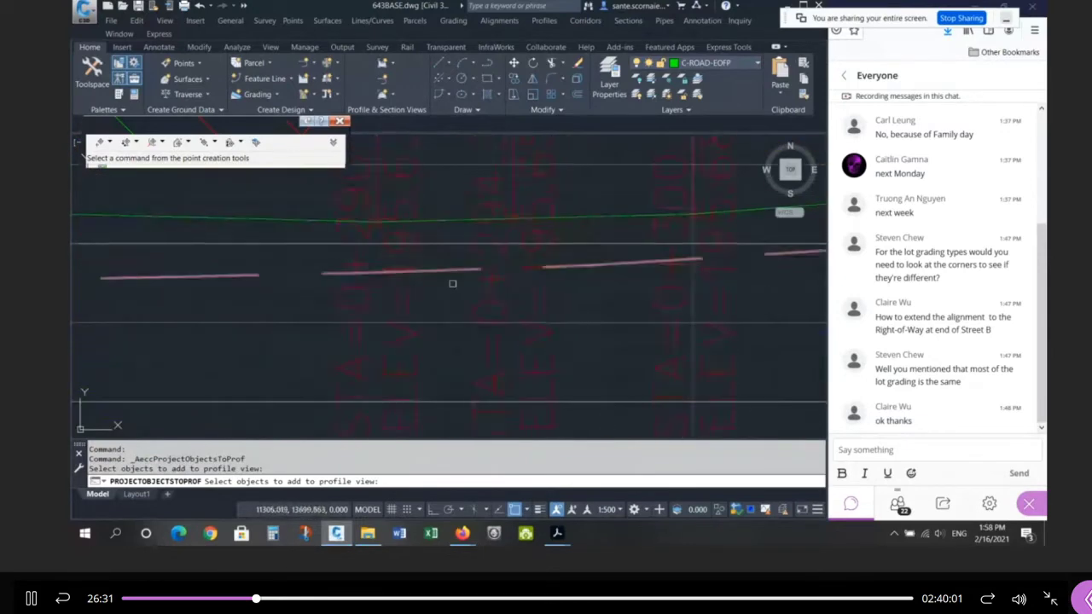
{"action": "scroll", "coordinate": [459, 254], "scroll_direction": "down", "scroll_amount": 5}
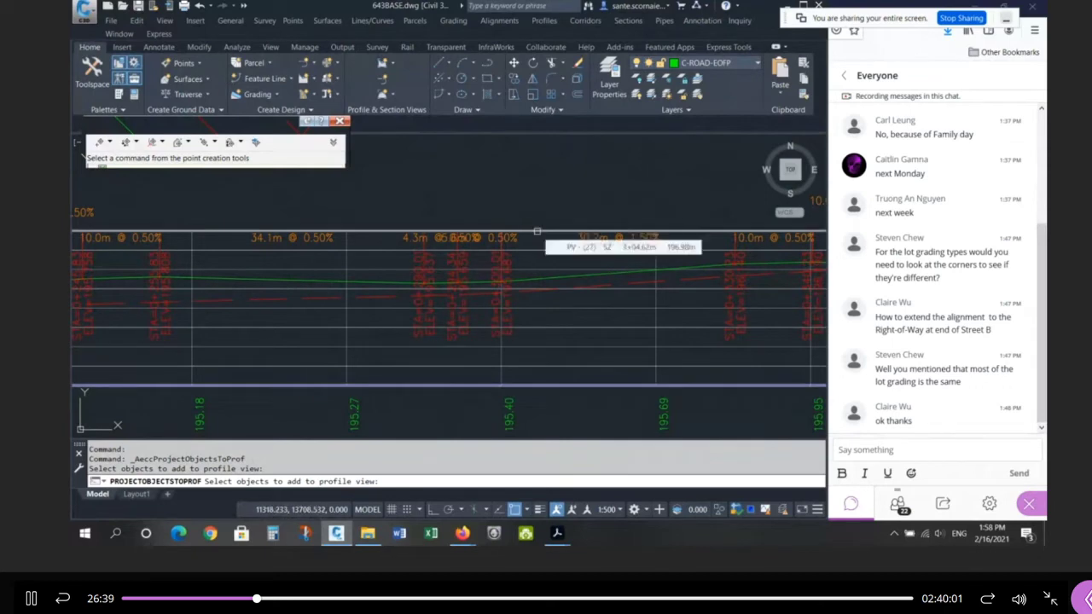
{"action": "left_click", "coordinate": [541, 231]}
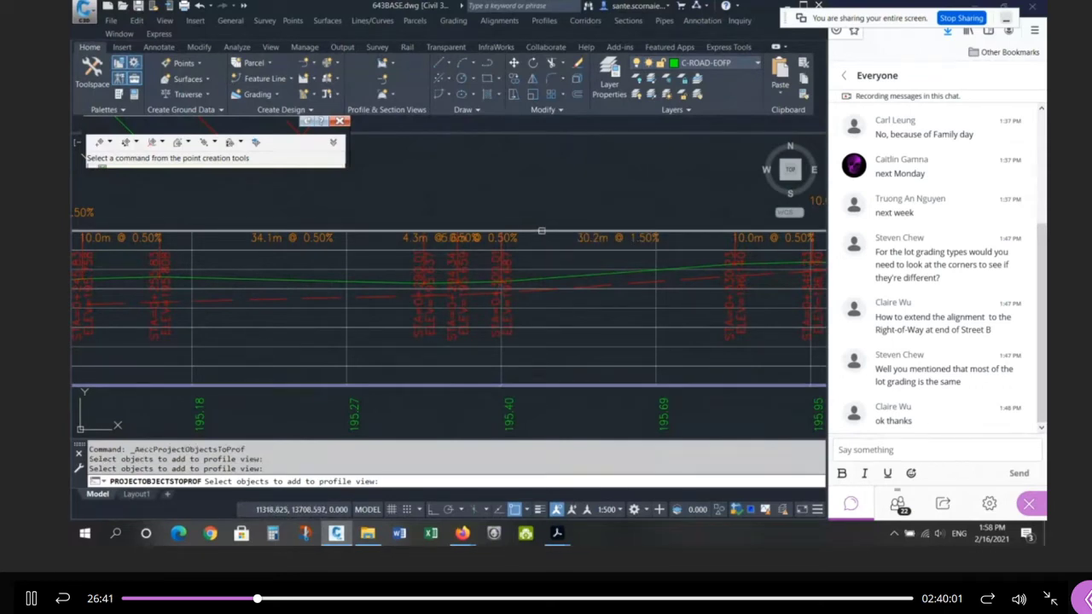
{"action": "left_click", "coordinate": [540, 243]}
{"action": "key", "text": "Escape"}
{"action": "key", "text": "Escape"}
{"action": "key", "text": "Escape"}
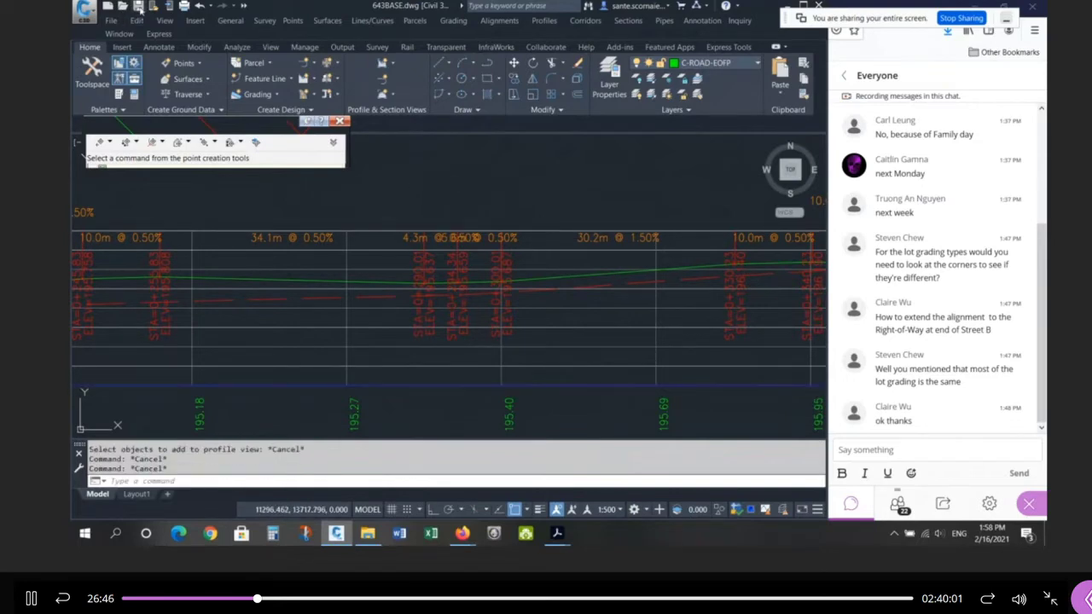
Step: Save the drawing and close the point creation toolbar
{"action": "key", "text": "ctrl+s"}
{"action": "left_click", "coordinate": [339, 122]}
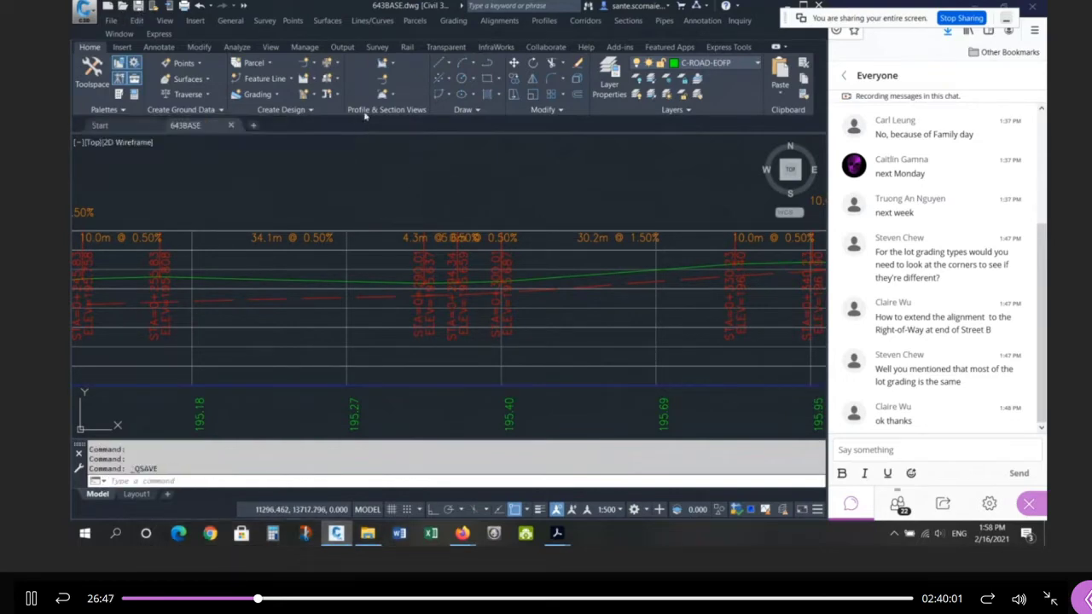
Step: Project the junction's COGO point from the plan into the Street B profile view, using the object's own elevation and the Standard style
{"action": "left_click", "coordinate": [386, 64]}
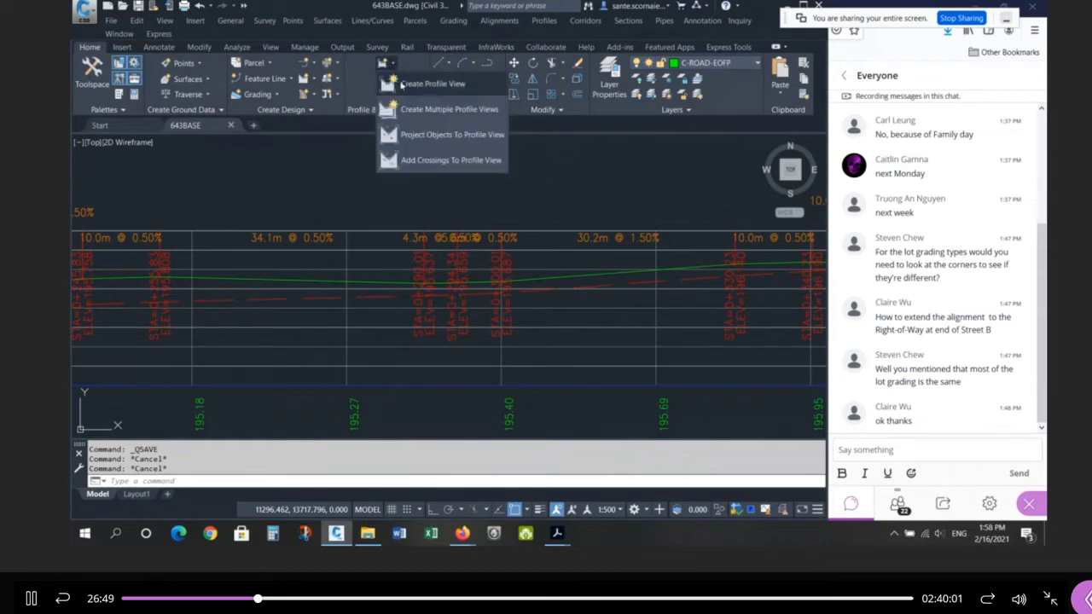
{"action": "left_click", "coordinate": [426, 142]}
{"action": "scroll", "coordinate": [444, 177], "scroll_direction": "down", "scroll_amount": 5}
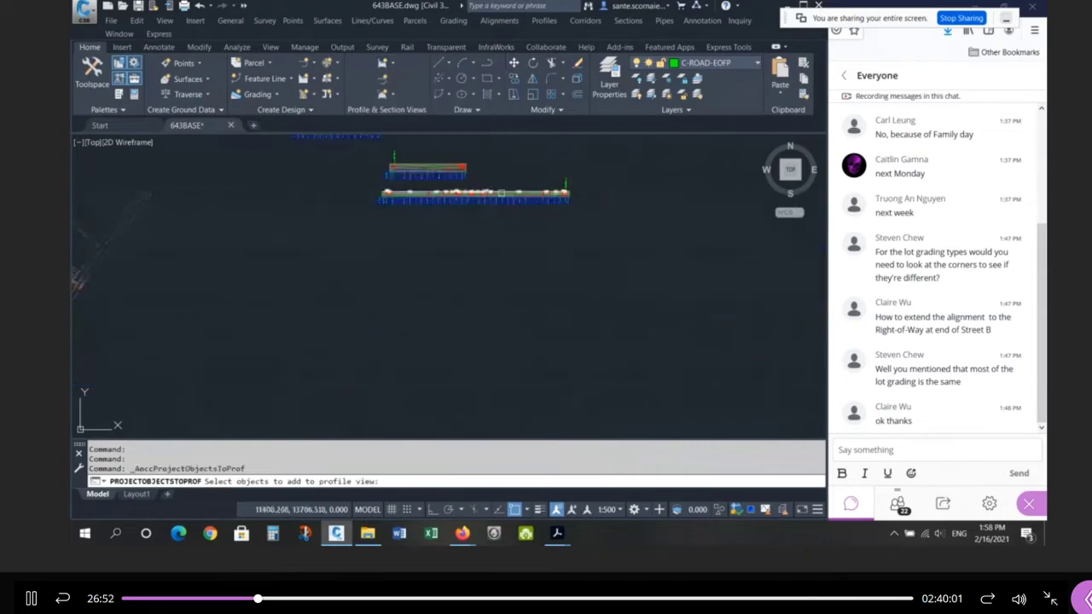
{"action": "scroll", "coordinate": [290, 256], "scroll_direction": "up", "scroll_amount": 6}
{"action": "left_click", "coordinate": [275, 283]}
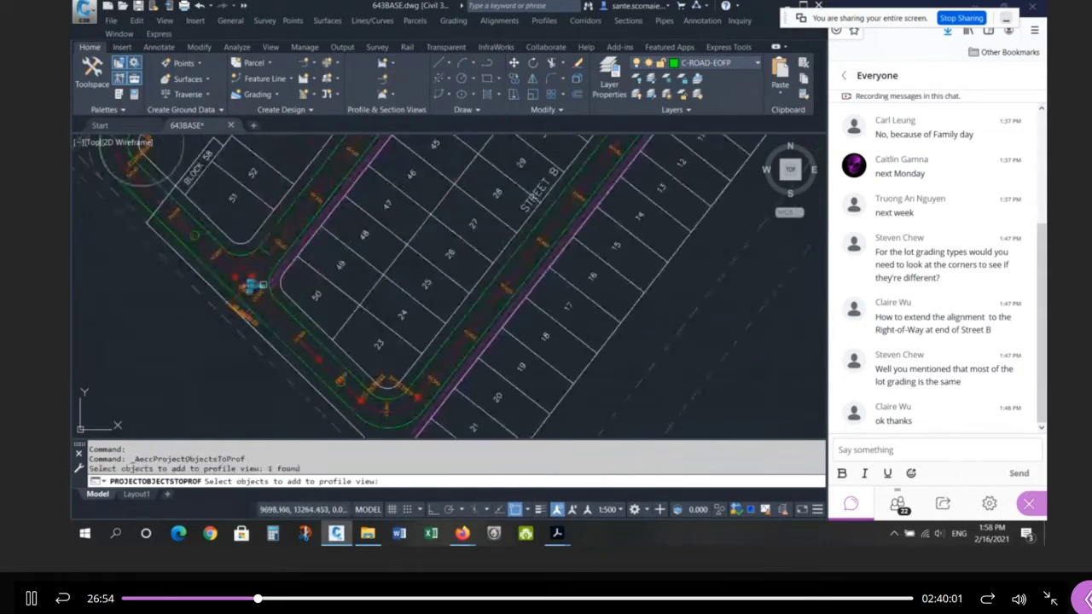
{"action": "key", "text": "Return"}
{"action": "scroll", "coordinate": [275, 283], "scroll_direction": "down", "scroll_amount": 5}
{"action": "scroll", "coordinate": [517, 245], "scroll_direction": "up", "scroll_amount": 5}
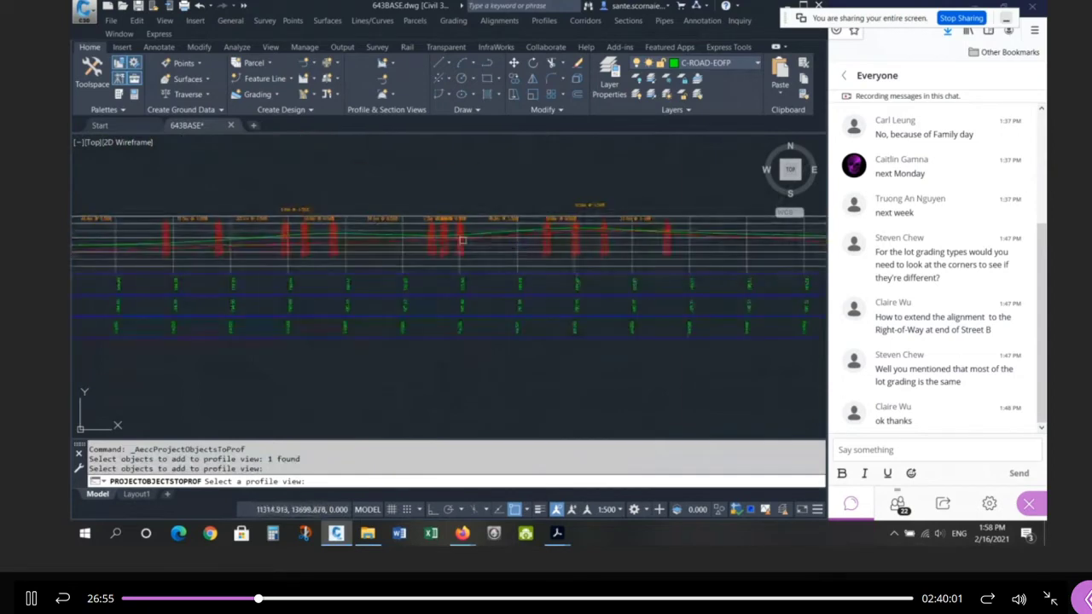
{"action": "scroll", "coordinate": [461, 242], "scroll_direction": "up", "scroll_amount": 3}
{"action": "left_click", "coordinate": [417, 211]}
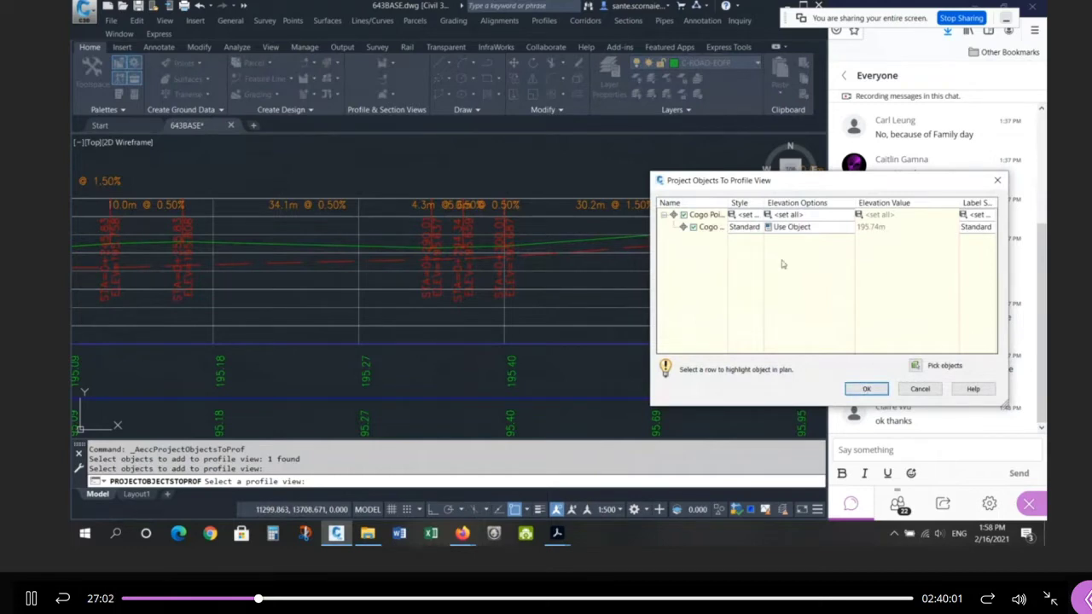
{"action": "left_click", "coordinate": [866, 389]}
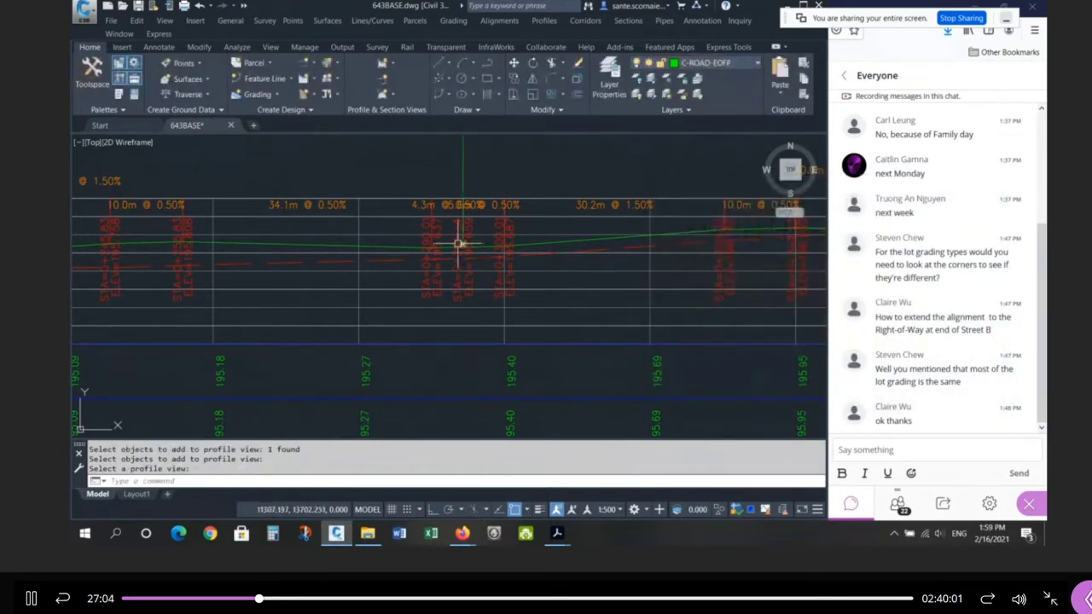
Step: Examine the projected point's cross marker against the design profile's grade break at station 0+294.34
{"action": "scroll", "coordinate": [540, 259], "scroll_direction": "up", "scroll_amount": 3}
{"action": "left_click", "coordinate": [544, 254]}
{"action": "scroll", "coordinate": [465, 220], "scroll_direction": "up", "scroll_amount": 2}
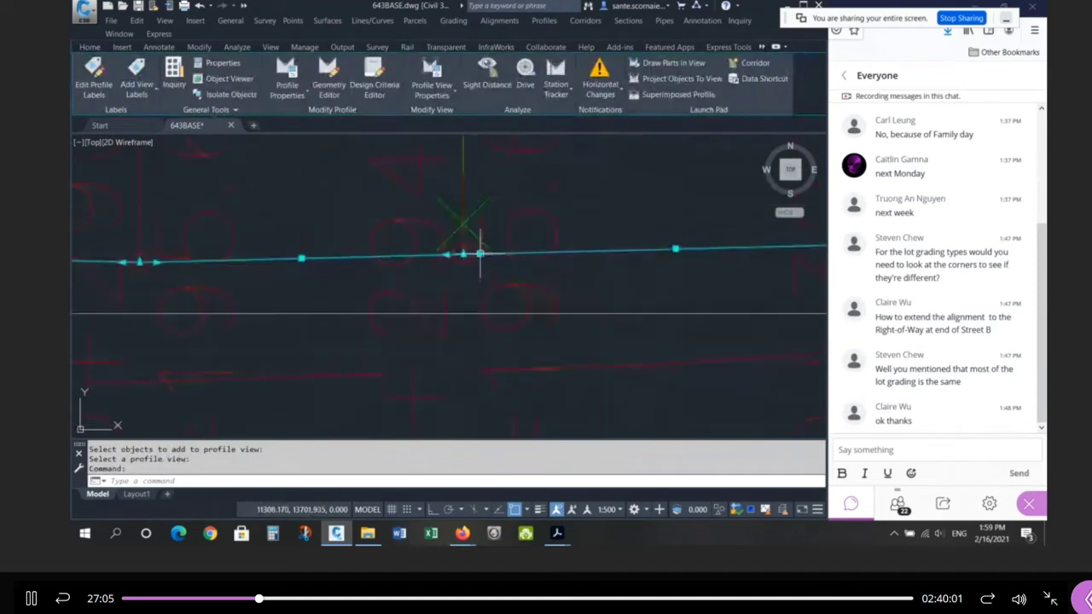
{"action": "scroll", "coordinate": [416, 259], "scroll_direction": "down", "scroll_amount": 5}
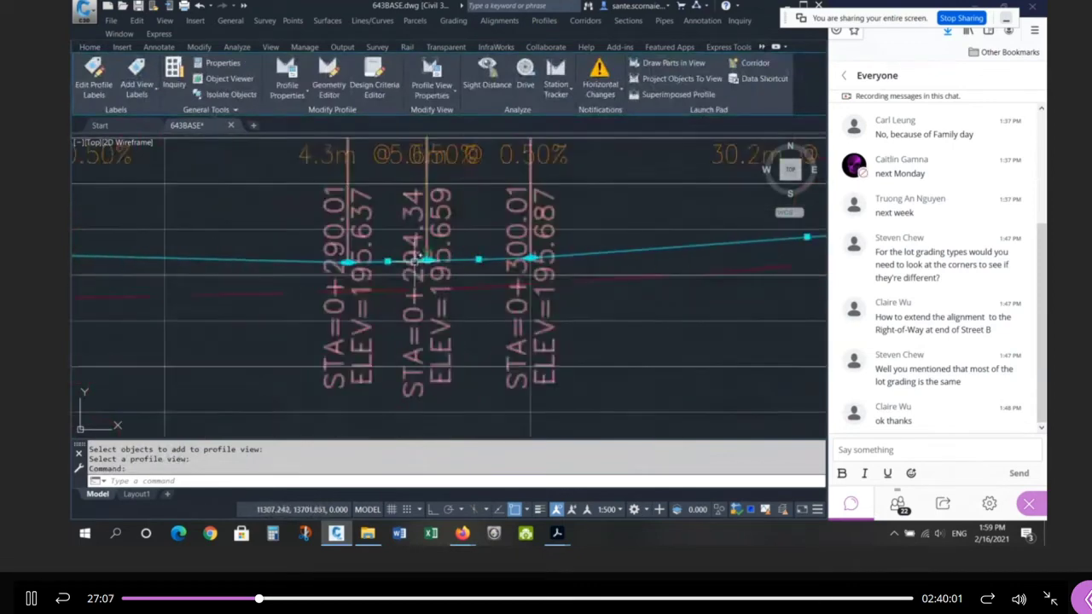
{"action": "key", "text": "Escape"}
{"action": "key", "text": "Escape"}
{"action": "scroll", "coordinate": [562, 276], "scroll_direction": "down", "scroll_amount": 3}
{"action": "scroll", "coordinate": [487, 280], "scroll_direction": "down", "scroll_amount": 2}
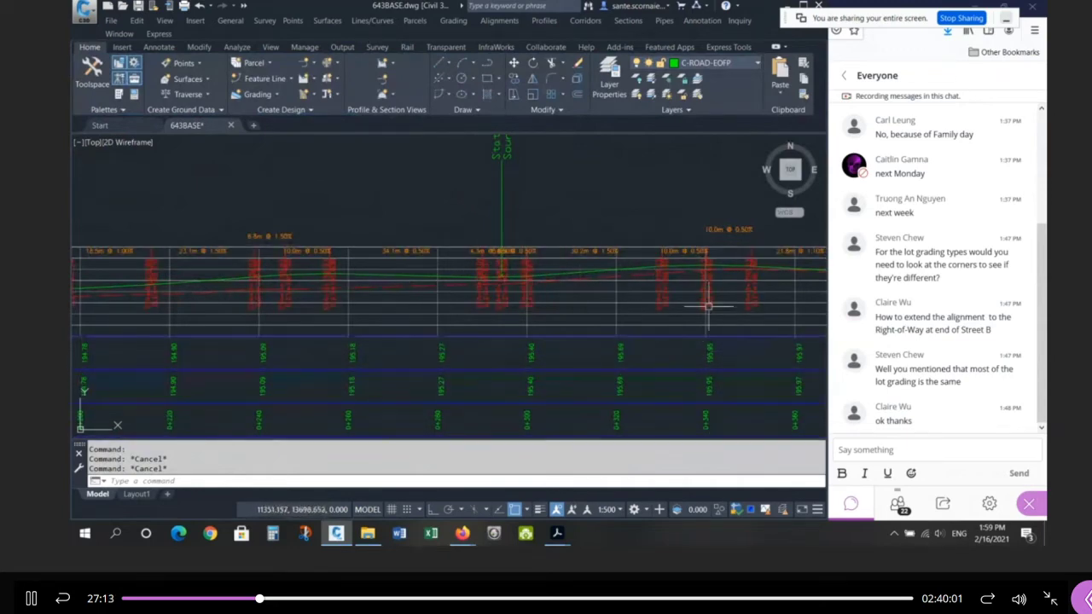
Step: Review the design profile's grade segments and breaks on both sides of the projected point along the Street B profile view
{"action": "scroll", "coordinate": [615, 256], "scroll_direction": "down", "scroll_amount": 2}
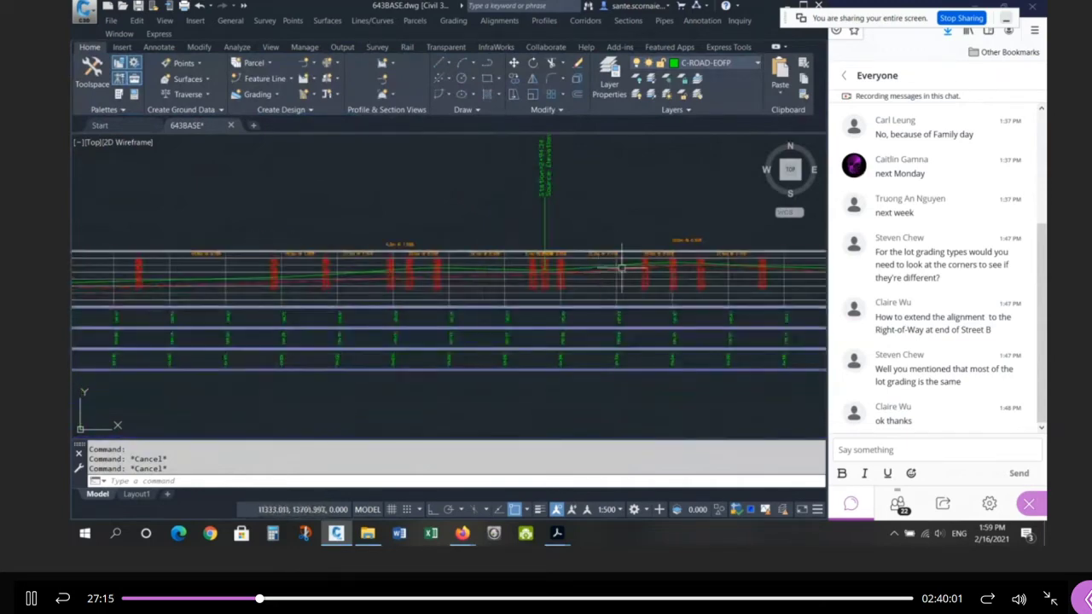
{"action": "scroll", "coordinate": [639, 272], "scroll_direction": "up", "scroll_amount": 4}
{"action": "scroll", "coordinate": [162, 215], "scroll_direction": "down", "scroll_amount": 2}
{"action": "scroll", "coordinate": [307, 239], "scroll_direction": "up", "scroll_amount": 2}
{"action": "scroll", "coordinate": [444, 340], "scroll_direction": "down", "scroll_amount": 2}
{"action": "scroll", "coordinate": [443, 340], "scroll_direction": "down", "scroll_amount": 2}
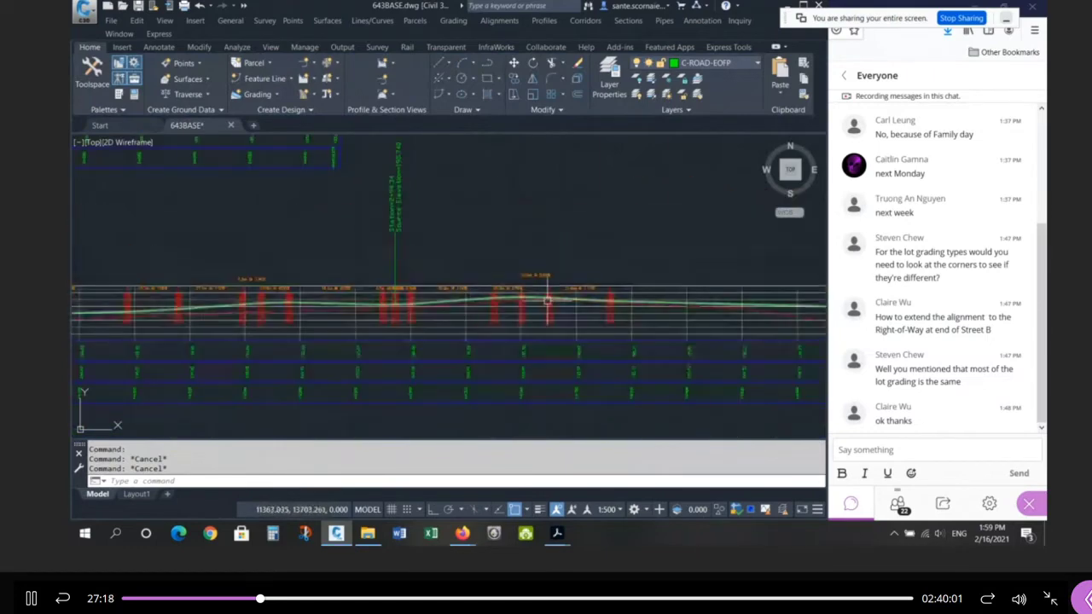
{"action": "scroll", "coordinate": [370, 254], "scroll_direction": "down", "scroll_amount": 3}
{"action": "scroll", "coordinate": [482, 278], "scroll_direction": "up", "scroll_amount": 5}
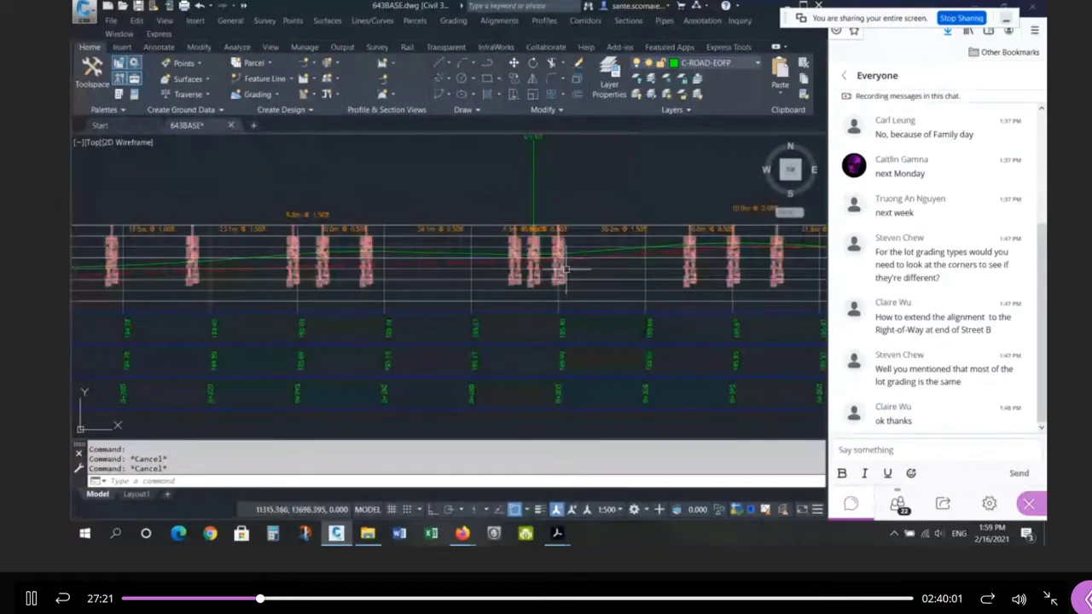
{"action": "left_click", "coordinate": [567, 270]}
{"action": "scroll", "coordinate": [568, 270], "scroll_direction": "up", "scroll_amount": 4}
{"action": "key", "text": "Escape"}
{"action": "key", "text": "Escape"}
{"action": "left_click", "coordinate": [602, 225]}
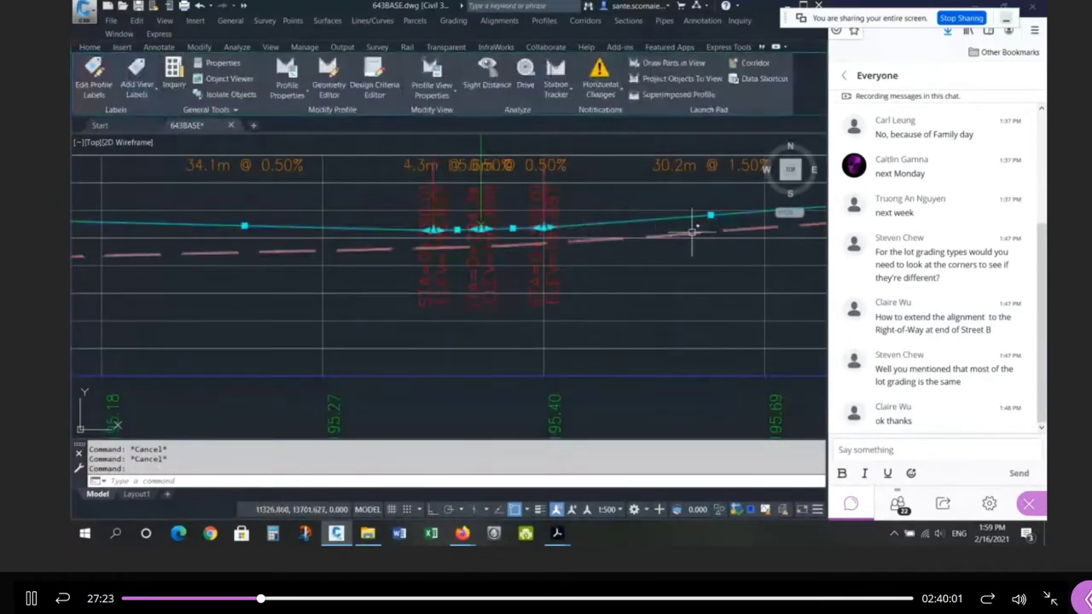
{"action": "key", "text": "Escape"}
{"action": "scroll", "coordinate": [595, 243], "scroll_direction": "down", "scroll_amount": 4}
{"action": "scroll", "coordinate": [521, 231], "scroll_direction": "up", "scroll_amount": 6}
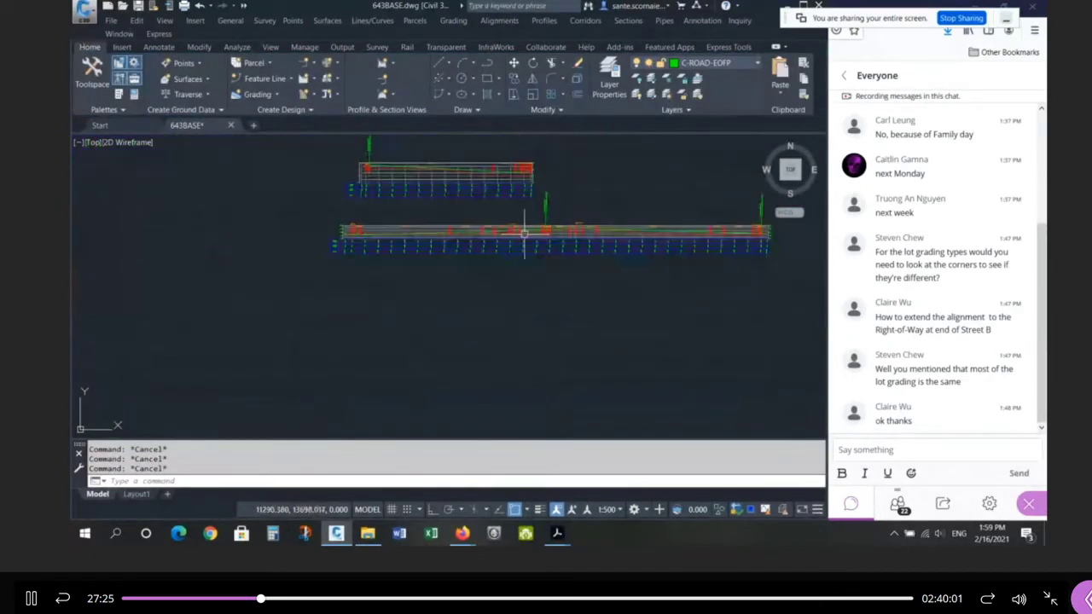
{"action": "scroll", "coordinate": [307, 230], "scroll_direction": "down", "scroll_amount": 4}
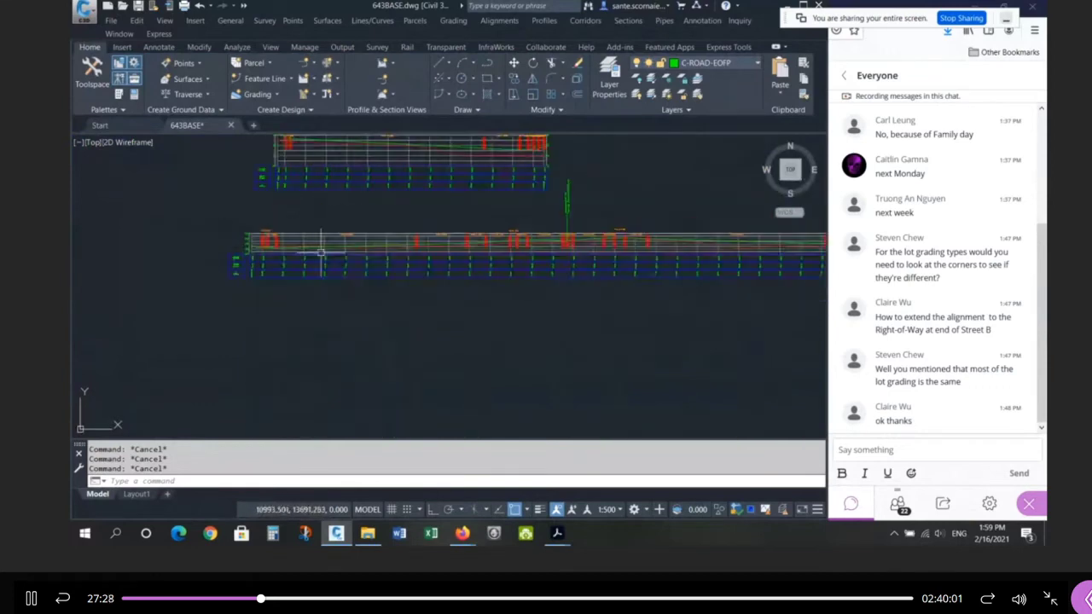
Step: Set the Street B profile view's elevation range to a user-specified height with a maximum of 200 m
{"action": "scroll", "coordinate": [495, 245], "scroll_direction": "up", "scroll_amount": 5}
{"action": "left_click", "coordinate": [424, 242]}
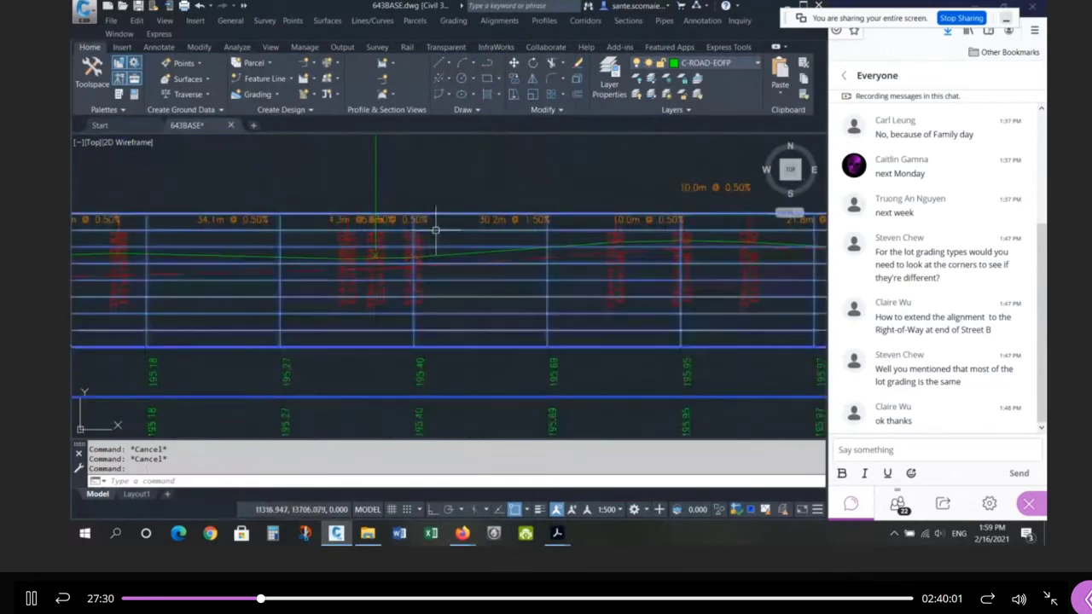
{"action": "right_click", "coordinate": [436, 231]}
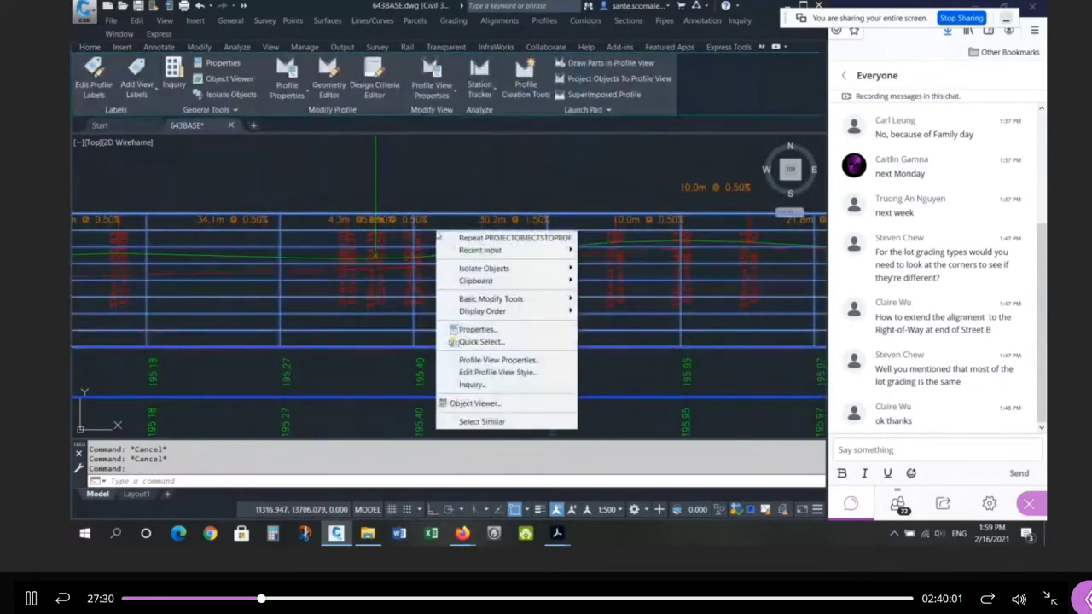
{"action": "left_click", "coordinate": [495, 360]}
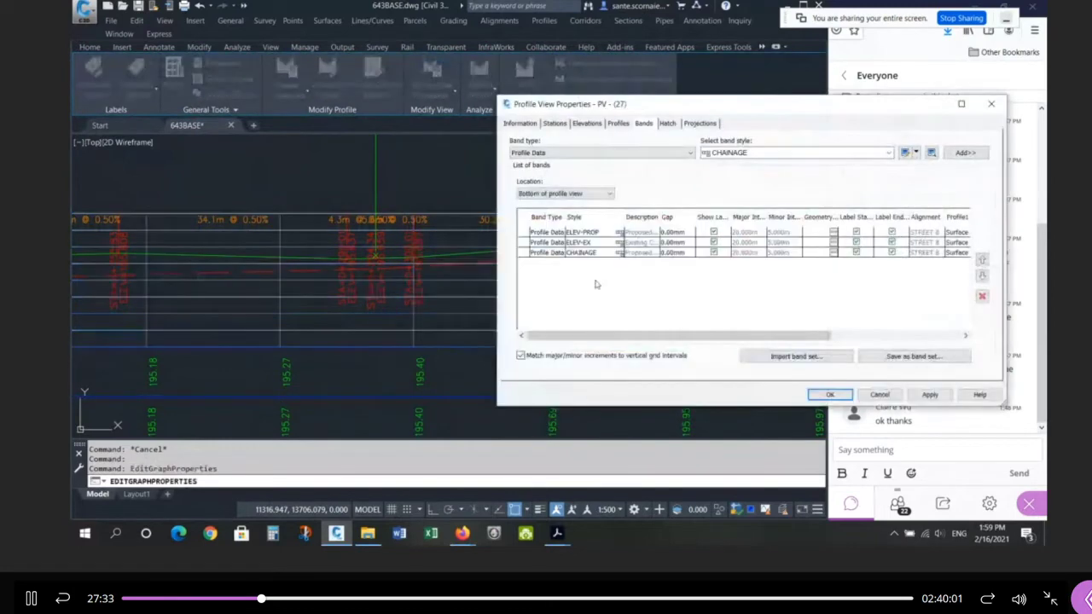
{"action": "left_click", "coordinate": [590, 125]}
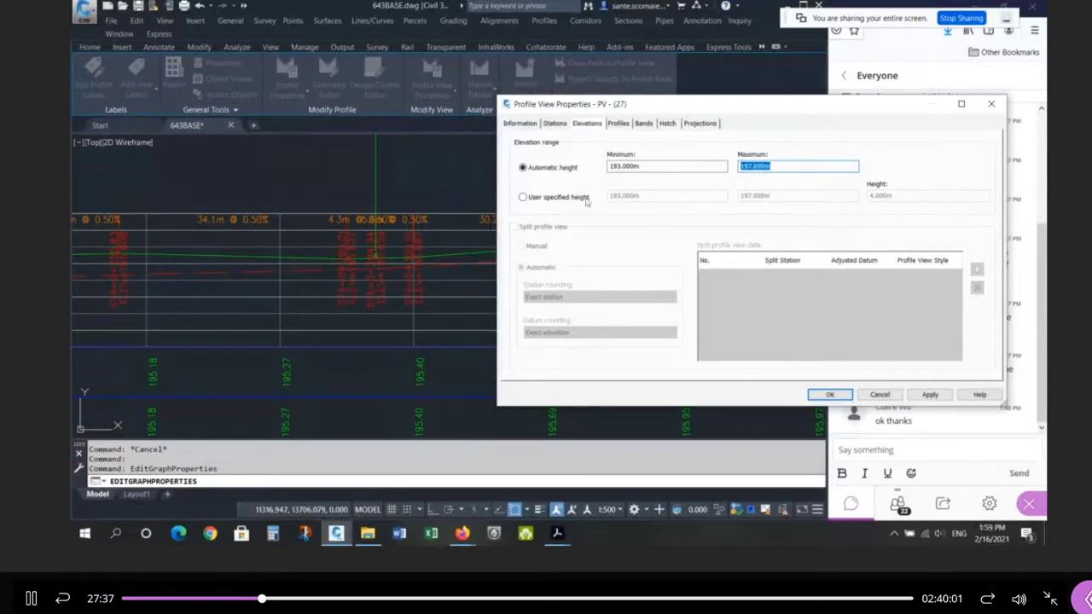
{"action": "left_click", "coordinate": [523, 198]}
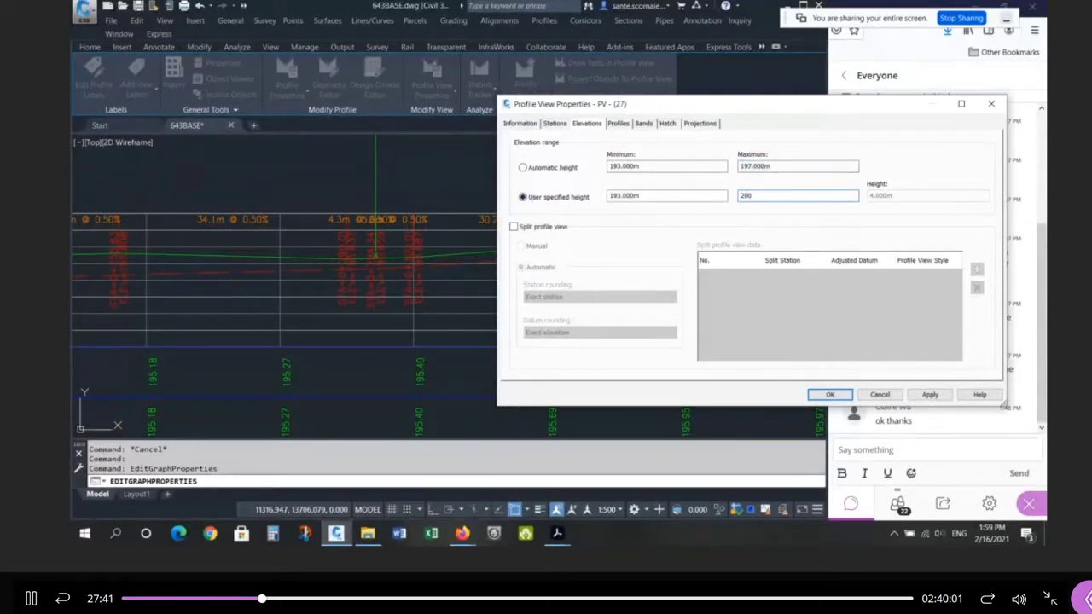
{"action": "key", "text": "Return"}
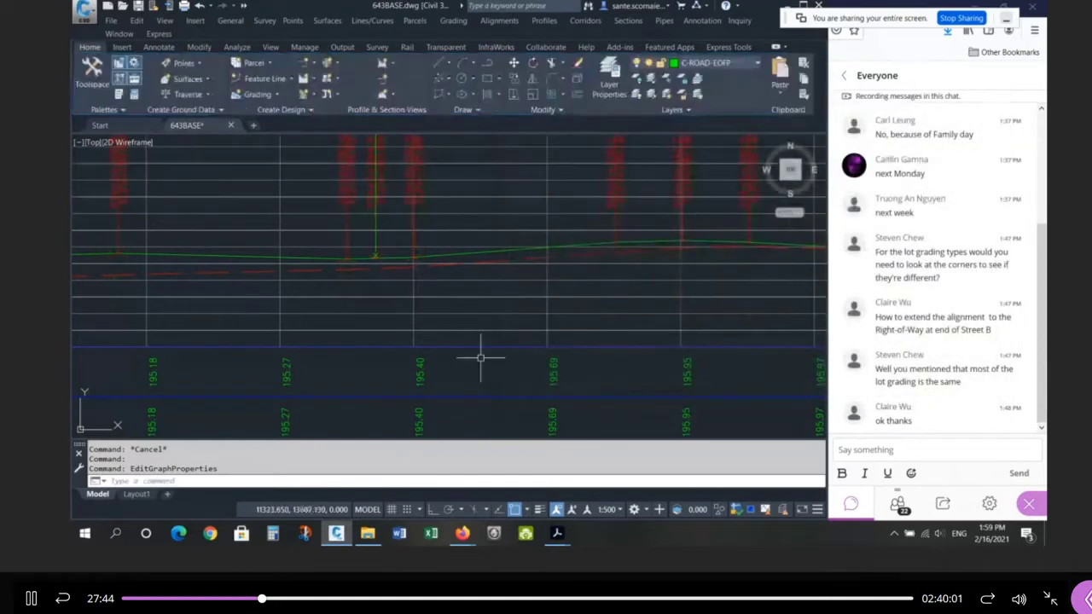
Step: Compare the projected point's marker with the design profile's grade breaks between stations 0+290.01 and 0+300.01 and with the existing ground line
{"action": "scroll", "coordinate": [452, 290], "scroll_direction": "down", "scroll_amount": 2}
{"action": "scroll", "coordinate": [470, 276], "scroll_direction": "up", "scroll_amount": 4}
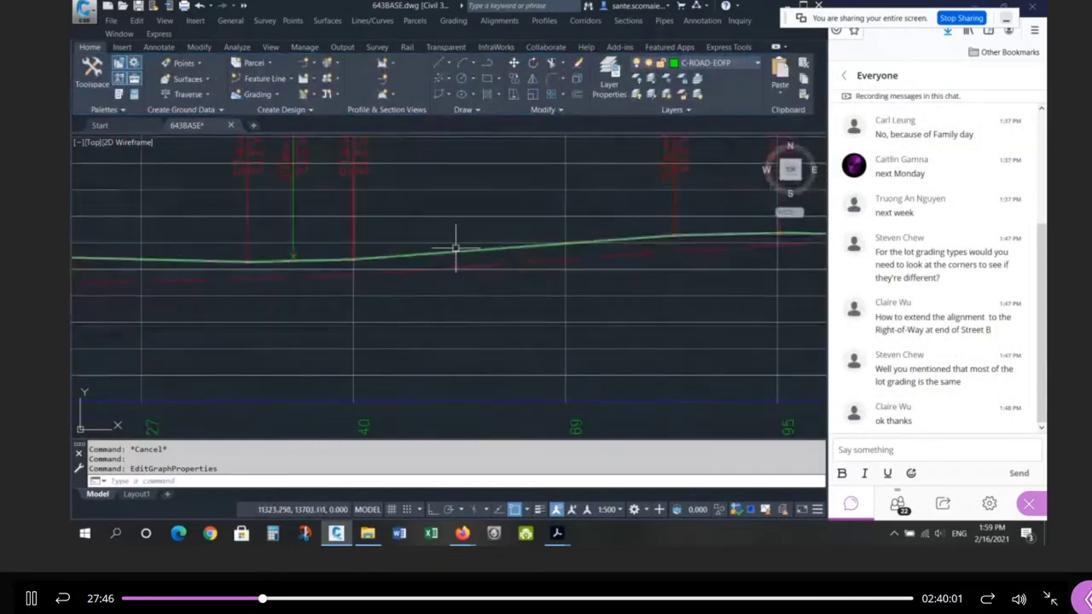
{"action": "left_click", "coordinate": [449, 252]}
{"action": "key", "text": "Escape"}
{"action": "key", "text": "Escape"}
{"action": "key", "text": "Escape"}
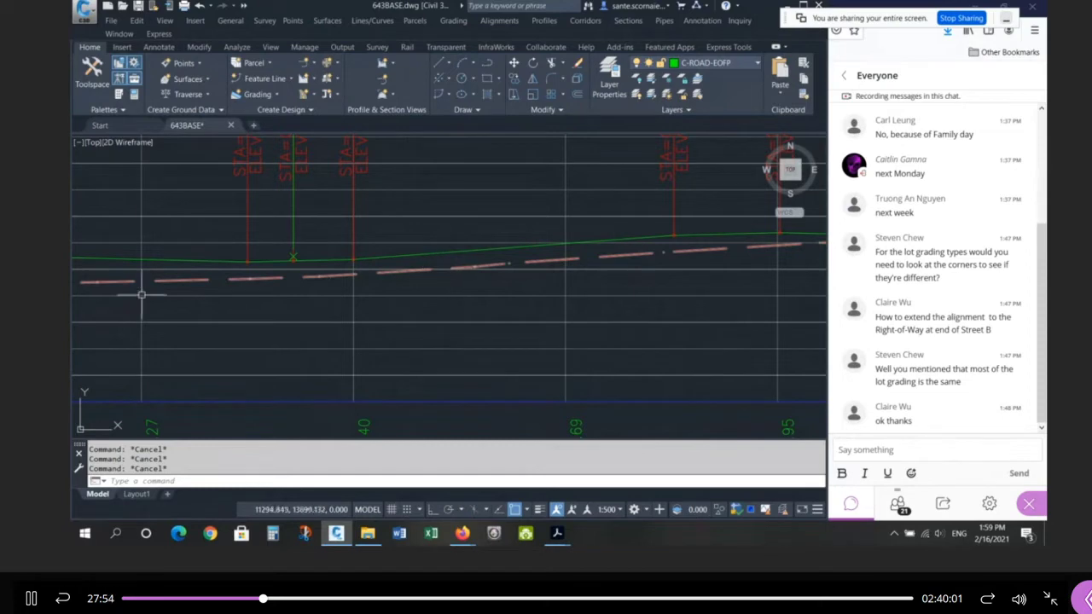
{"action": "scroll", "coordinate": [253, 273], "scroll_direction": "up", "scroll_amount": 4}
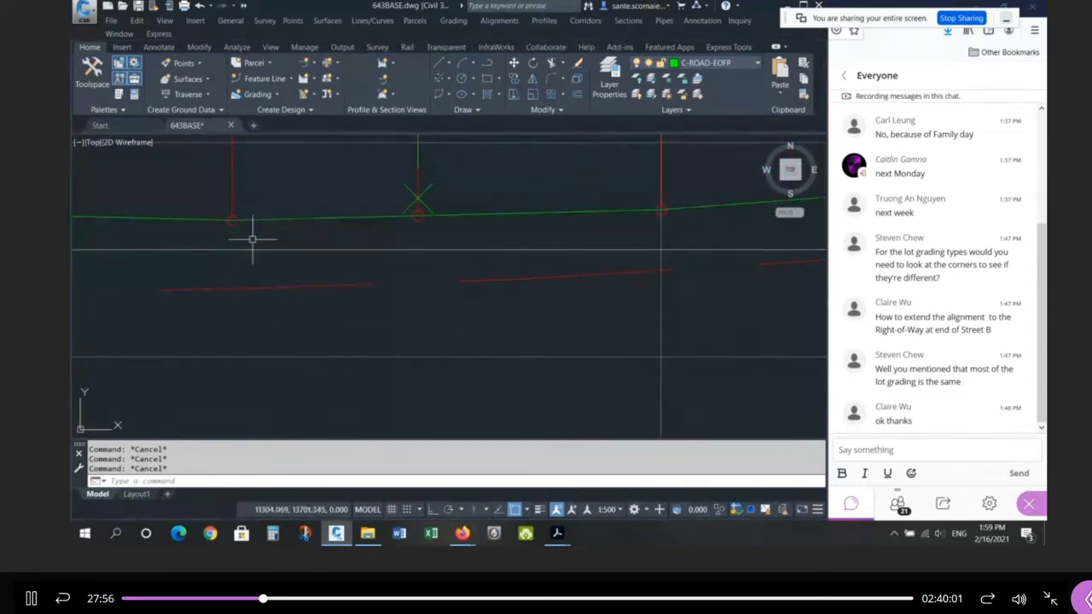
{"action": "scroll", "coordinate": [429, 355], "scroll_direction": "down", "scroll_amount": 2}
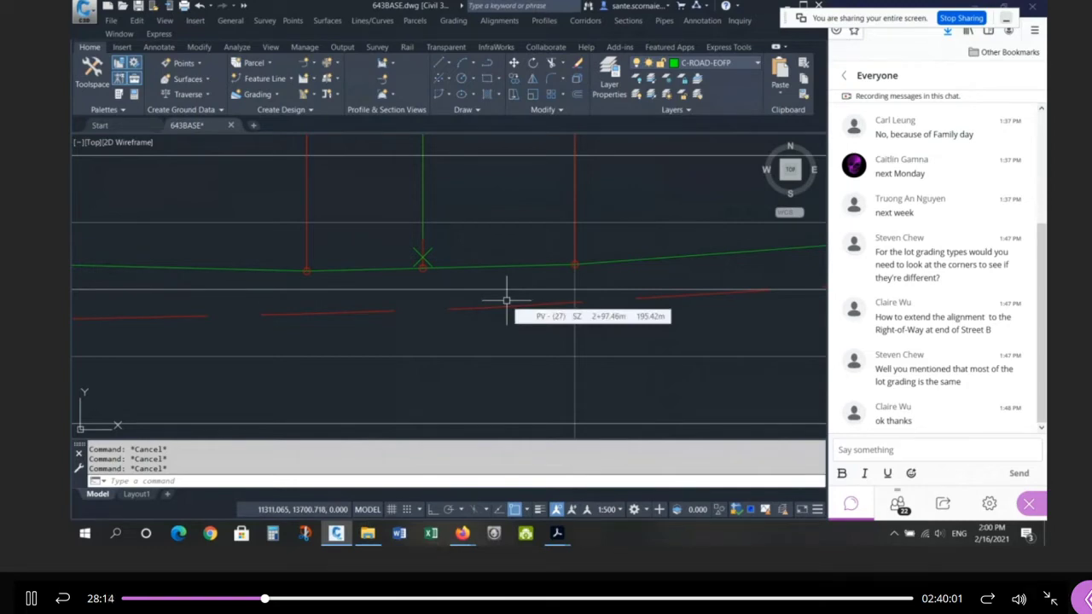
{"action": "left_click", "coordinate": [511, 265]}
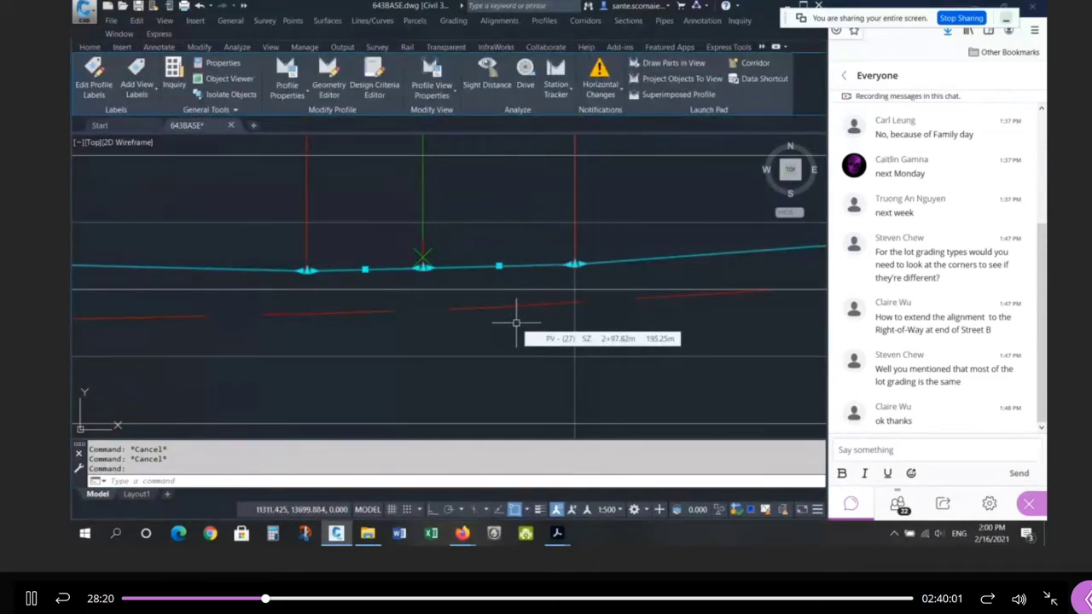
{"action": "key", "text": "Escape"}
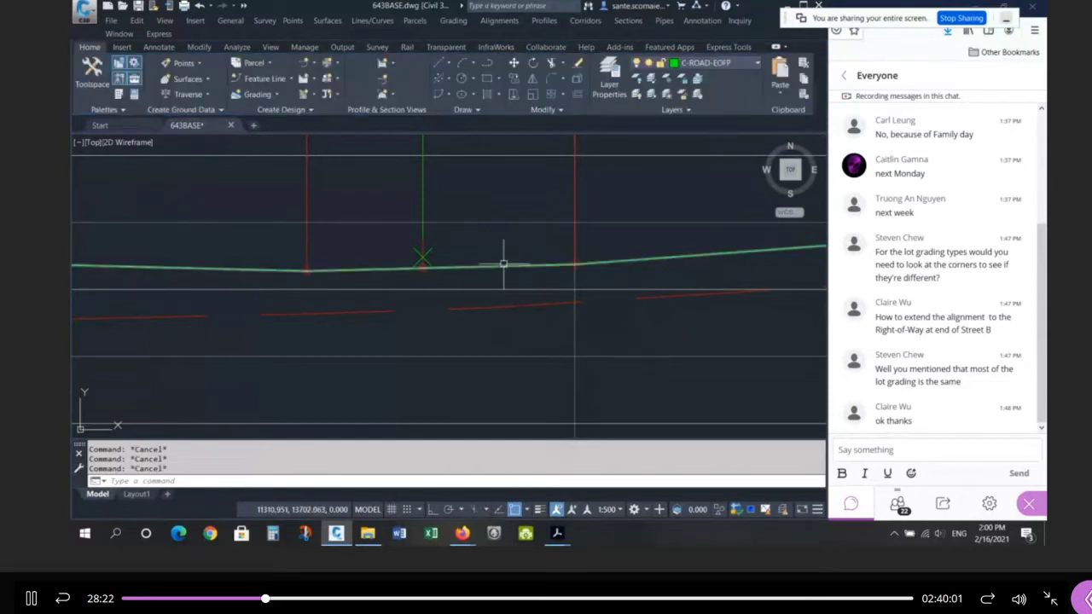
{"action": "left_click", "coordinate": [503, 264]}
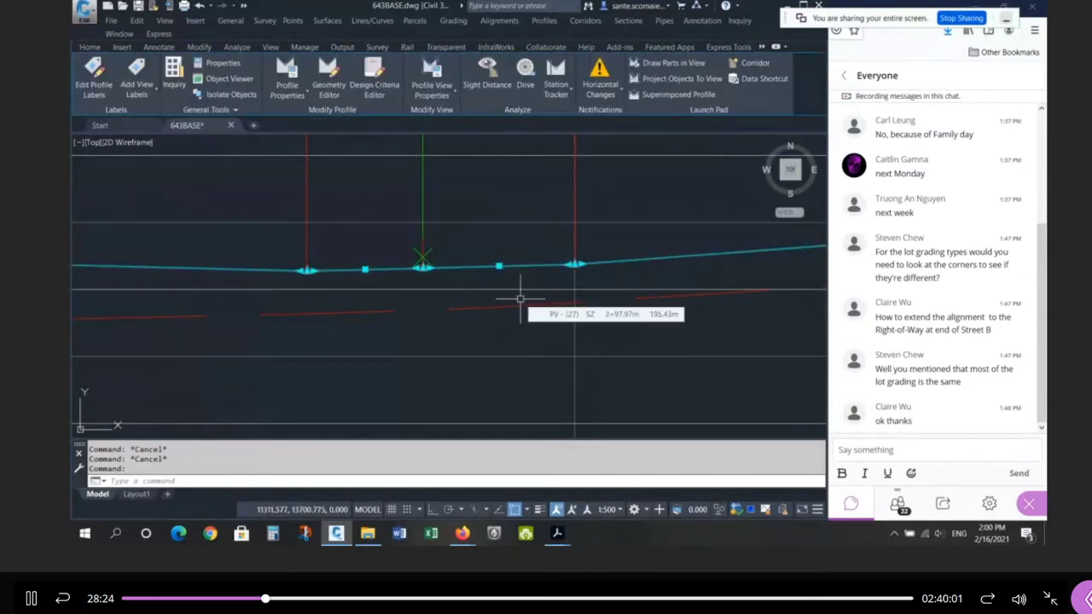
{"action": "key", "text": "Escape"}
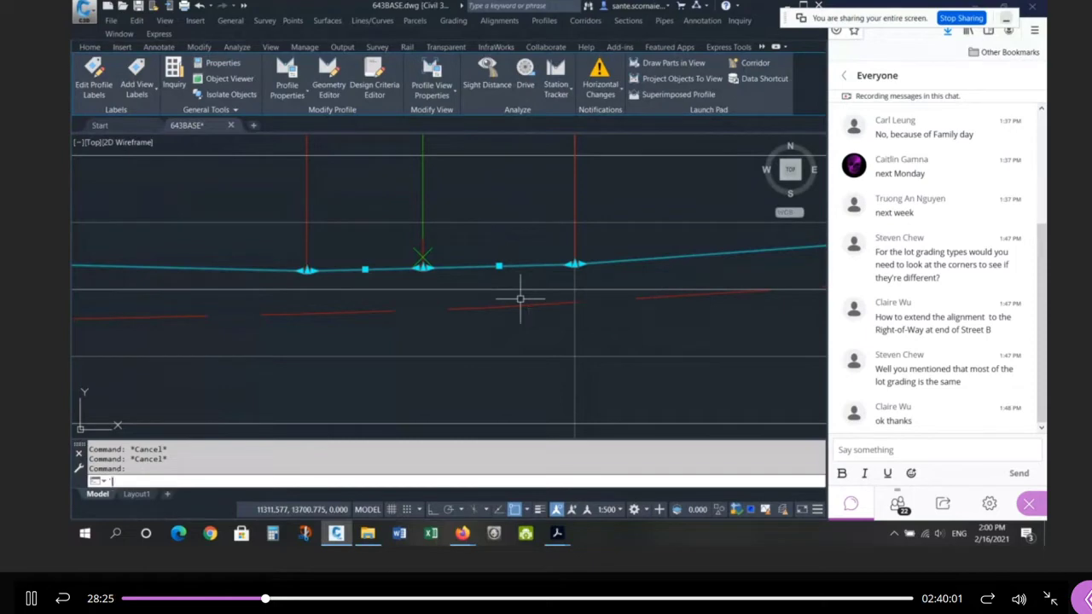
{"action": "key", "text": "Escape"}
{"action": "scroll", "coordinate": [487, 310], "scroll_direction": "down", "scroll_amount": 3}
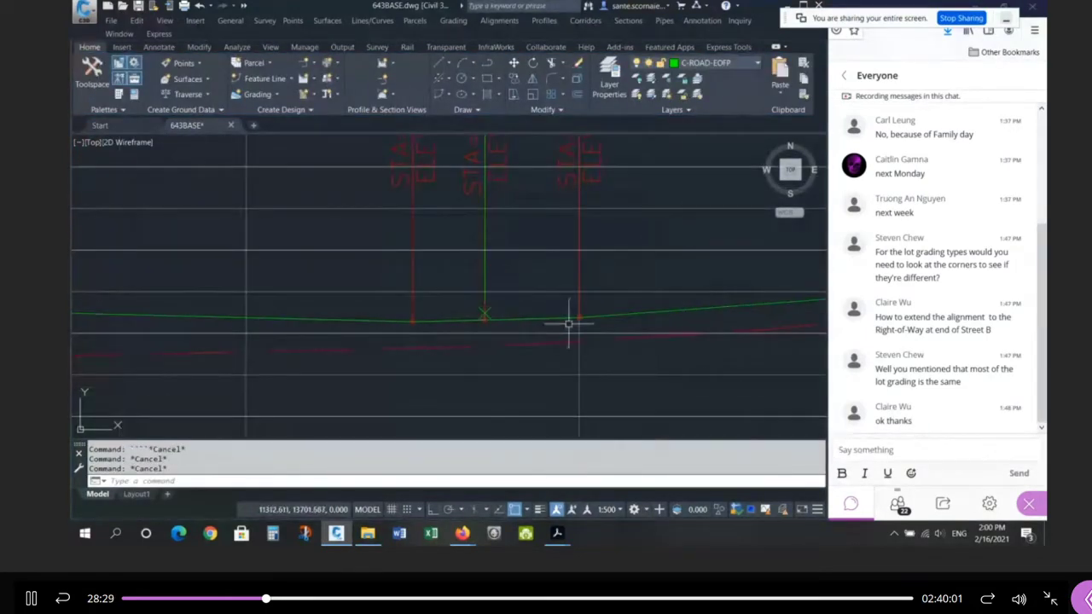
{"action": "left_click", "coordinate": [457, 321]}
Step: Move the 5.6m @ 0.50% grade label up above the profile grid, clear of the neighbouring 4.3m @ 0.50% label
{"action": "scroll", "coordinate": [456, 355], "scroll_direction": "up", "scroll_amount": 5}
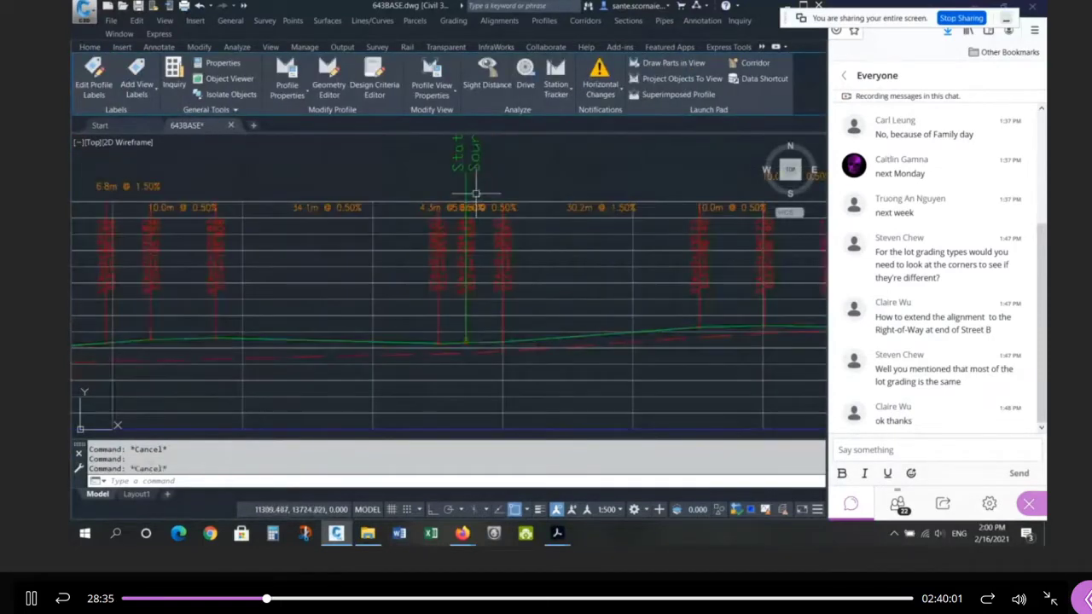
{"action": "left_click", "coordinate": [495, 209]}
{"action": "left_click", "coordinate": [496, 147]}
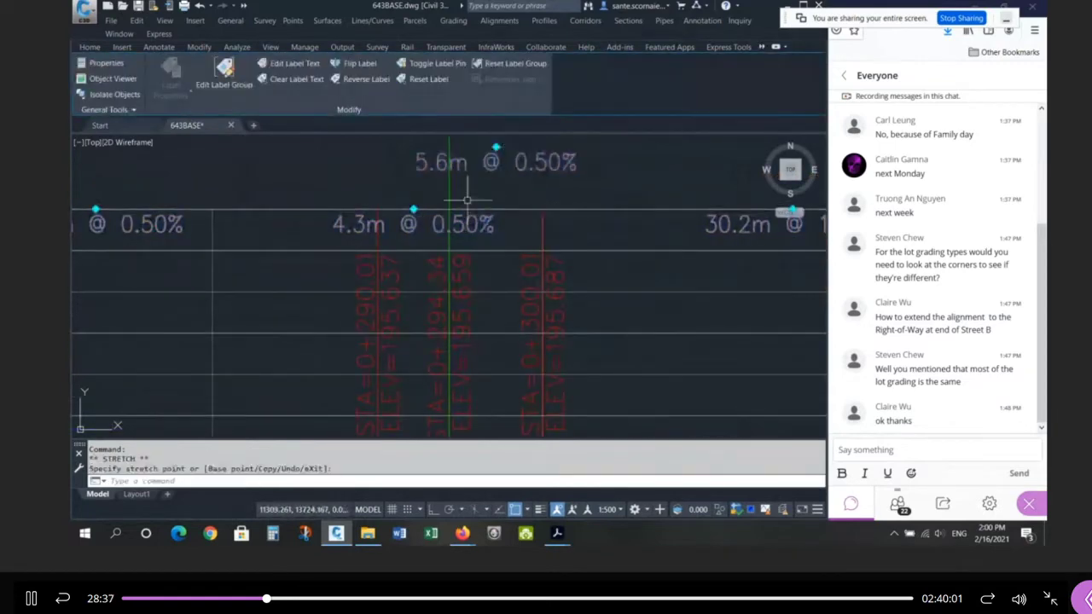
{"action": "scroll", "coordinate": [508, 166], "scroll_direction": "down", "scroll_amount": 5}
{"action": "scroll", "coordinate": [486, 322], "scroll_direction": "up", "scroll_amount": 5}
{"action": "key", "text": "Escape"}
{"action": "key", "text": "Escape"}
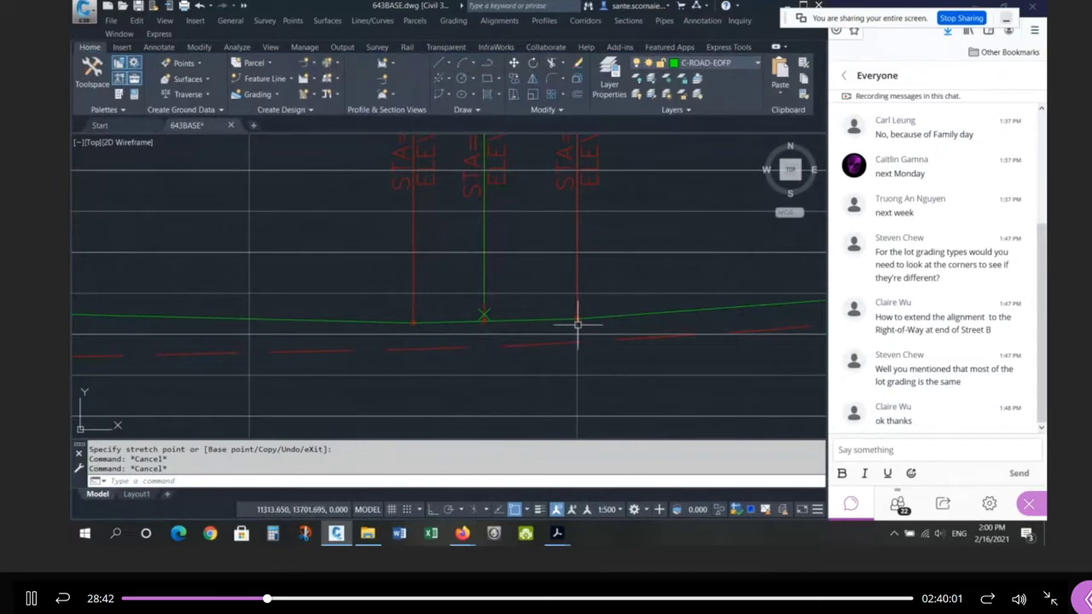
{"action": "scroll", "coordinate": [500, 312], "scroll_direction": "up", "scroll_amount": 4}
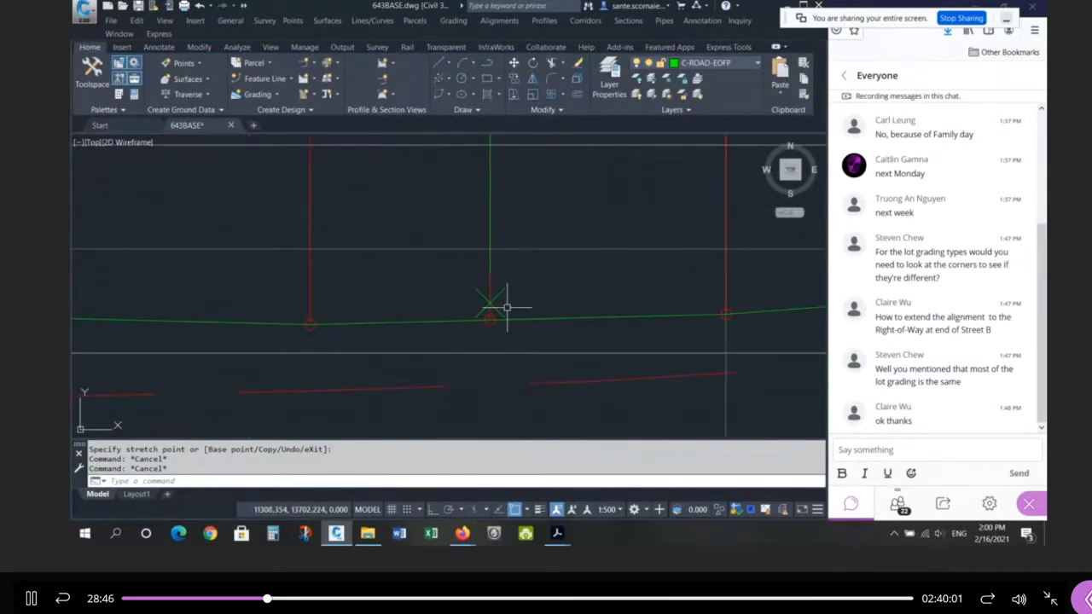
{"action": "scroll", "coordinate": [370, 288], "scroll_direction": "down", "scroll_amount": 4}
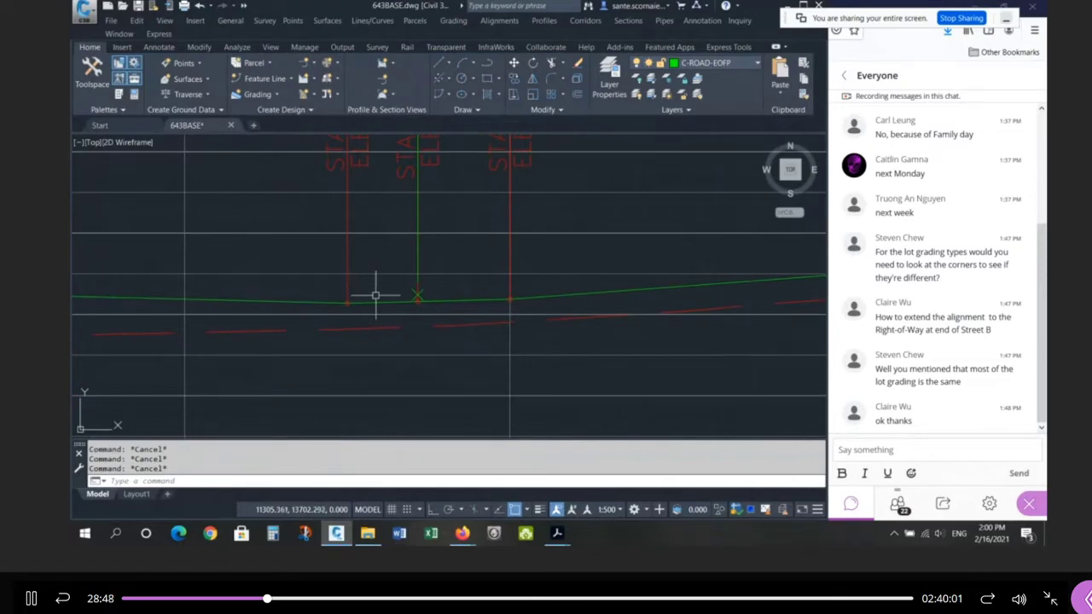
Step: Draw a line along the Street B design profile from the grade break at station 0+290.01 to the one at 0+300.01
{"action": "type", "text": "l"}
{"action": "key", "text": "Return"}
{"action": "left_click", "coordinate": [509, 300]}
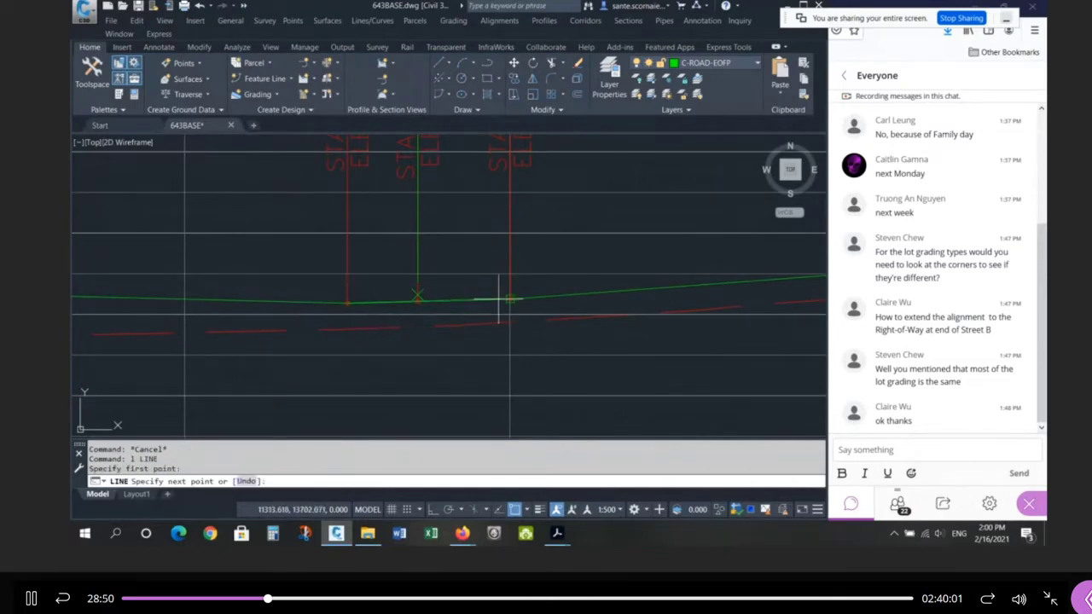
{"action": "key", "text": "Return"}
{"action": "scroll", "coordinate": [437, 302], "scroll_direction": "up", "scroll_amount": 4}
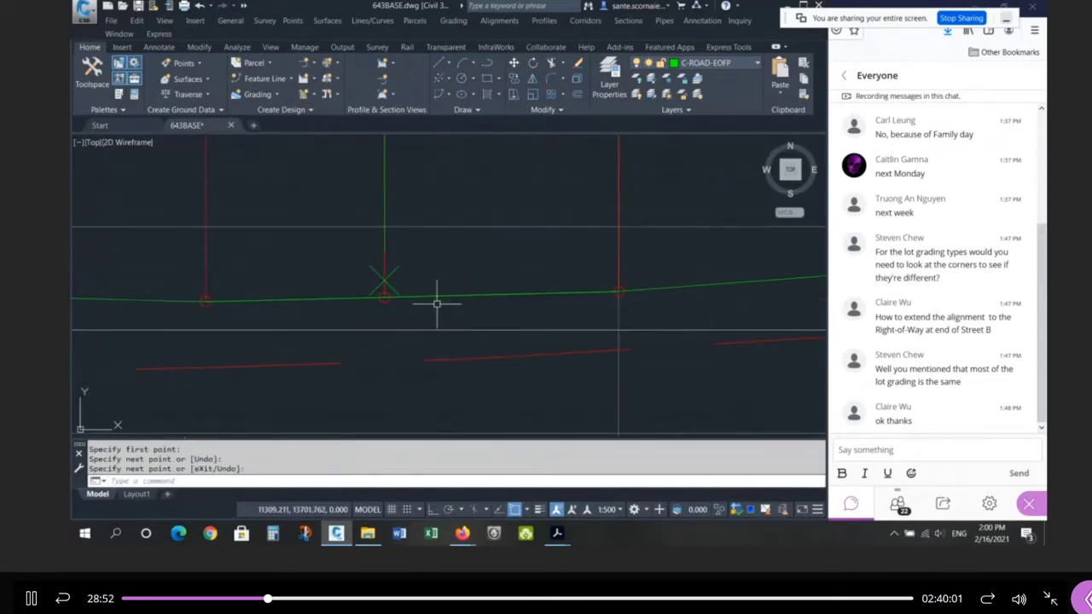
Step: Move the new line from the design profile's grade break at station 0+294.34 up to the node of the projected point
{"action": "type", "text": "m"}
{"action": "key", "text": "Return"}
{"action": "left_click", "coordinate": [441, 298]}
{"action": "key", "text": "Return"}
{"action": "left_click", "coordinate": [385, 297]}
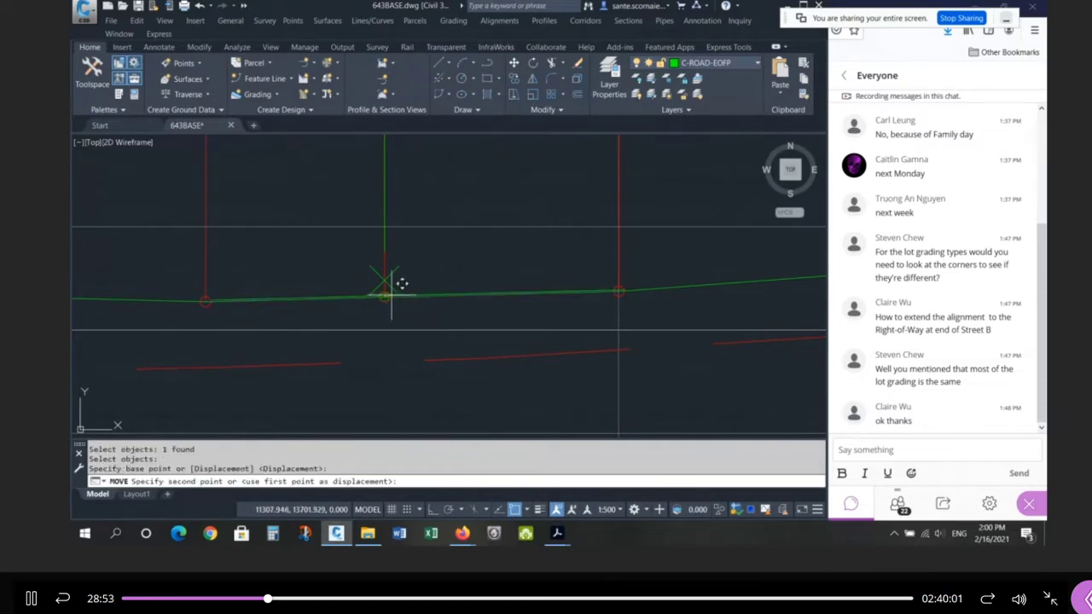
{"action": "type", "text": "nod"}
{"action": "key", "text": "Return"}
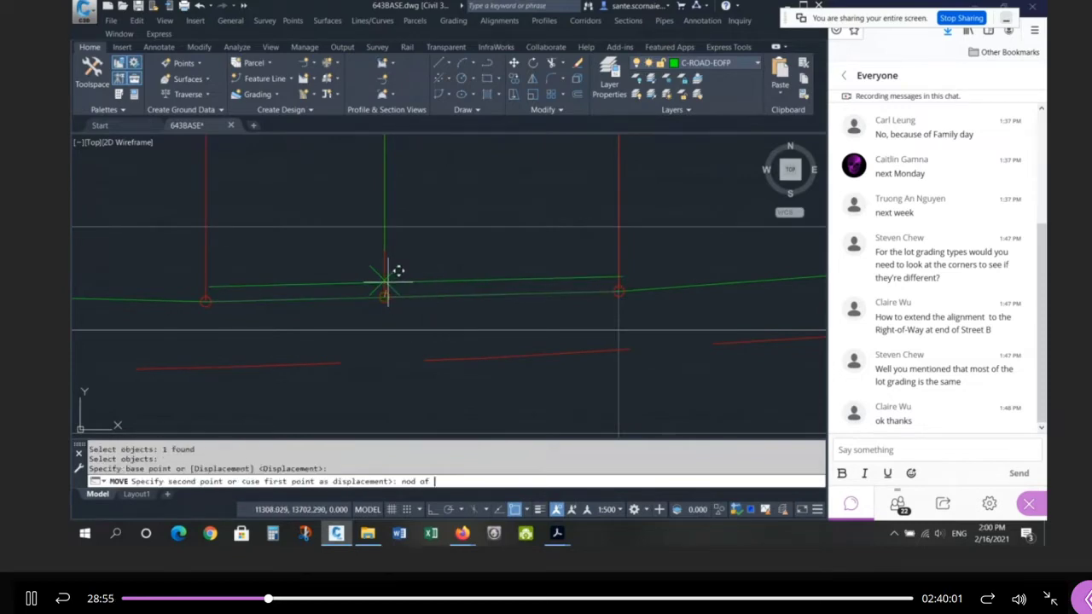
{"action": "left_click", "coordinate": [388, 275]}
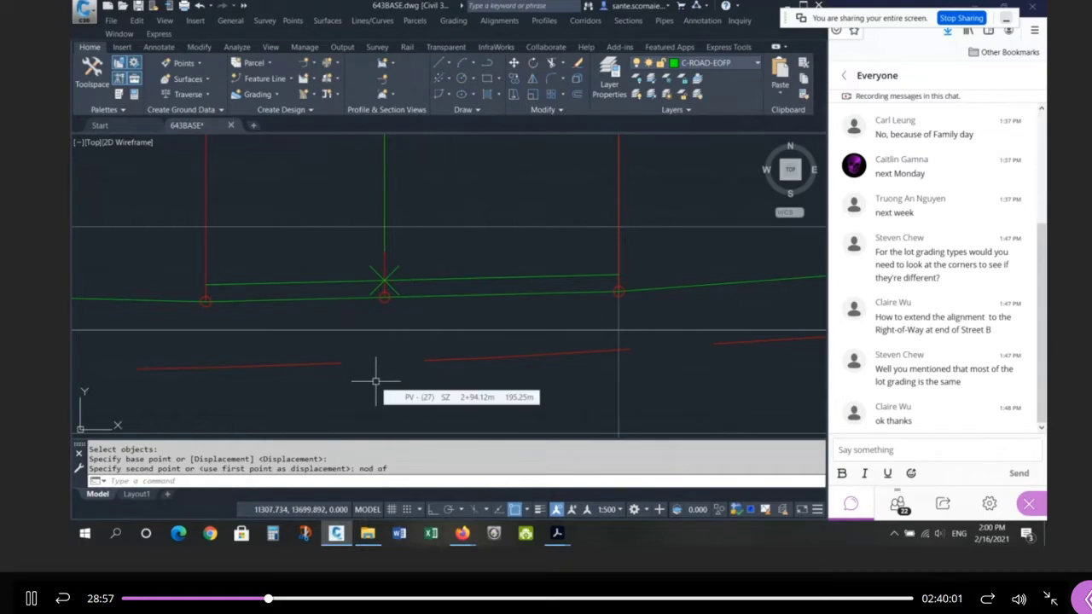
Step: Erase the green circle around the point near station 0+340 on the Street B centreline in the plan
{"action": "scroll", "coordinate": [268, 319], "scroll_direction": "down", "scroll_amount": 4}
{"action": "scroll", "coordinate": [500, 311], "scroll_direction": "up", "scroll_amount": 2}
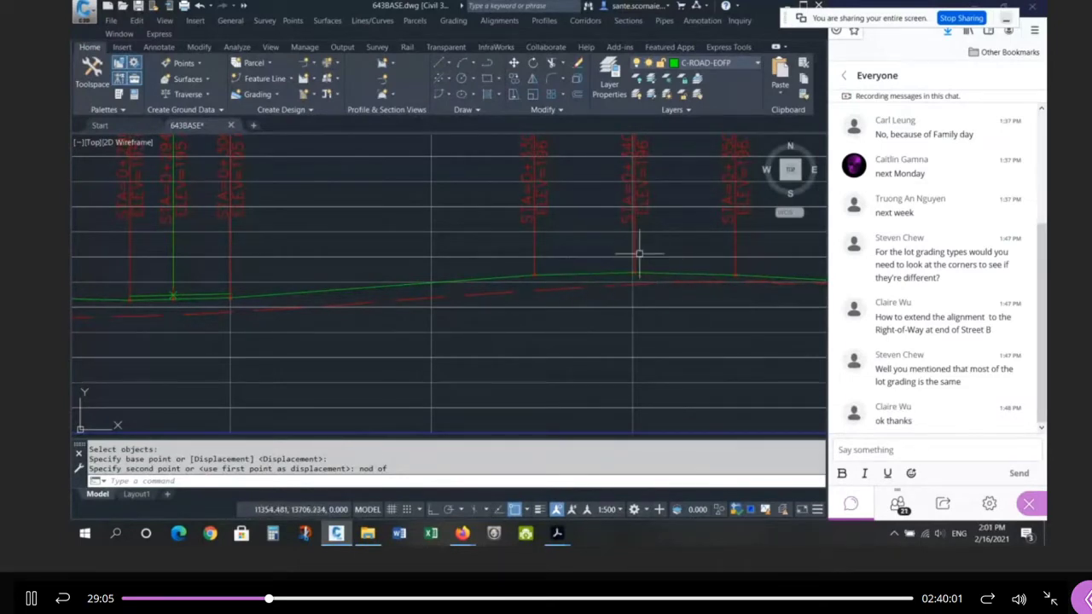
{"action": "scroll", "coordinate": [639, 256], "scroll_direction": "down", "scroll_amount": 8}
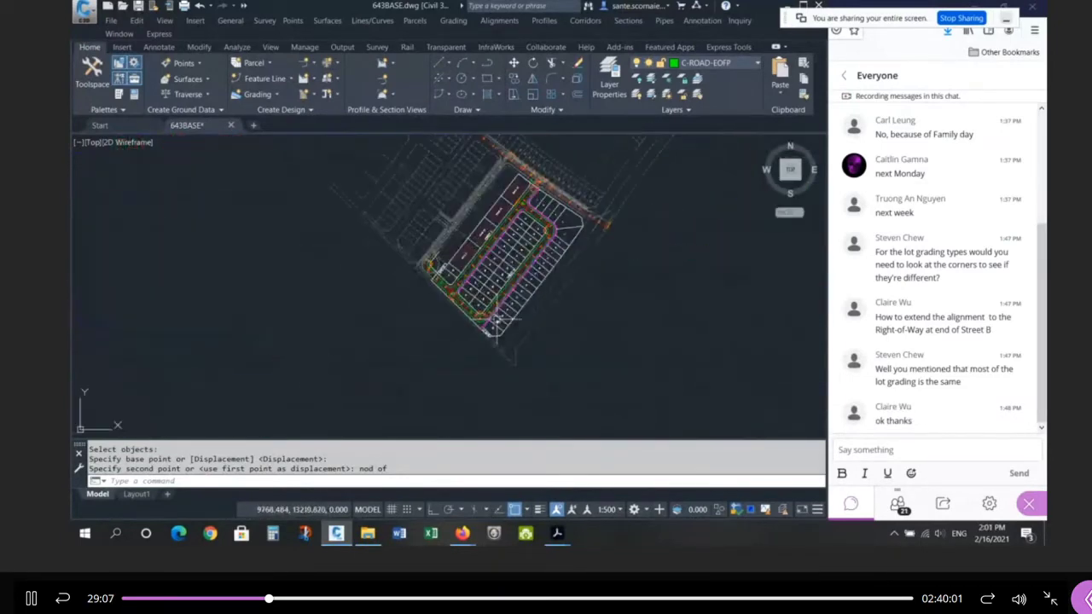
{"action": "scroll", "coordinate": [498, 320], "scroll_direction": "up", "scroll_amount": 8}
{"action": "key", "text": "Escape"}
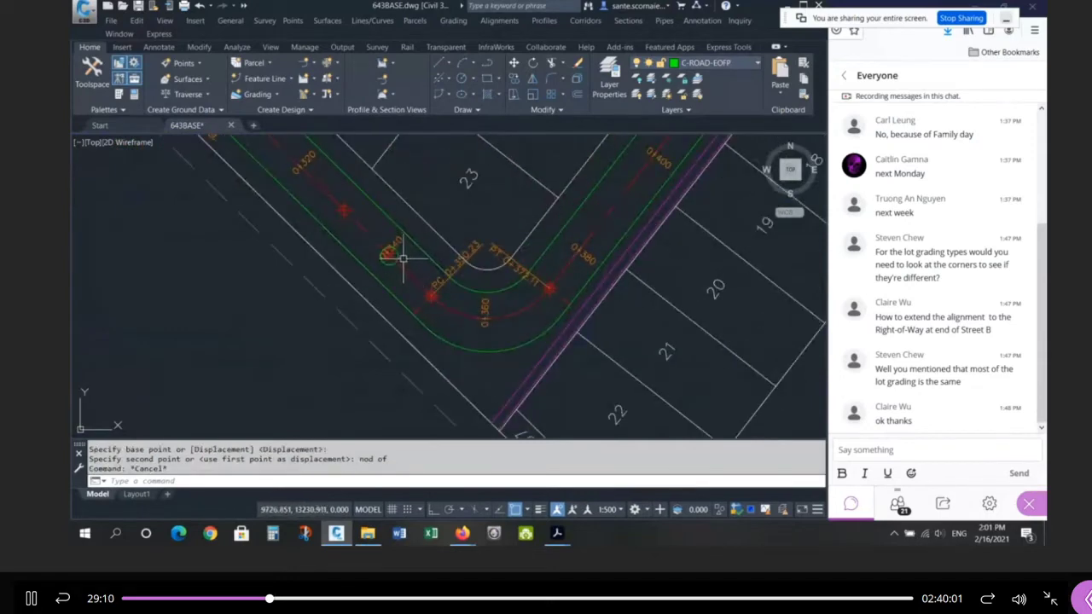
{"action": "left_click", "coordinate": [390, 254]}
{"action": "key", "text": "Delete"}
{"action": "scroll", "coordinate": [399, 258], "scroll_direction": "up", "scroll_amount": 2}
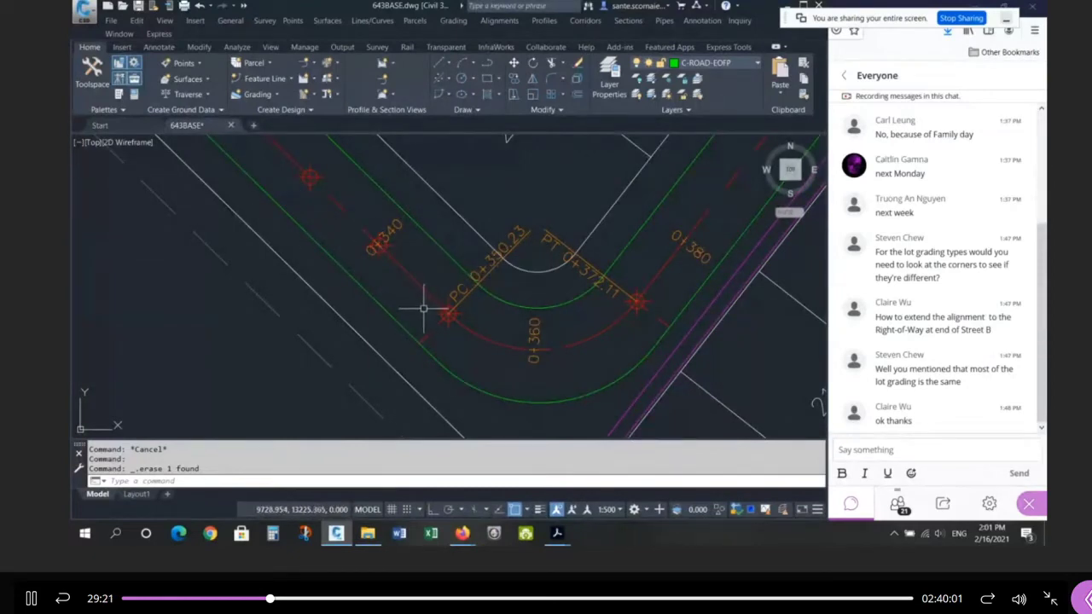
{"action": "left_click", "coordinate": [389, 246]}
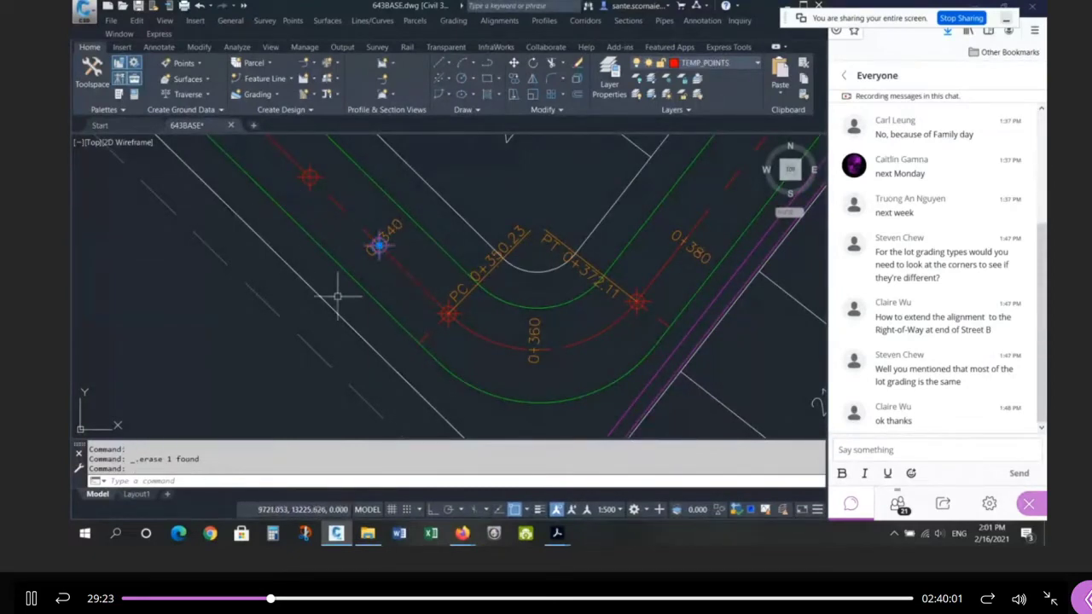
{"action": "key", "text": "Escape"}
{"action": "key", "text": "Escape"}
{"action": "key", "text": "Escape"}
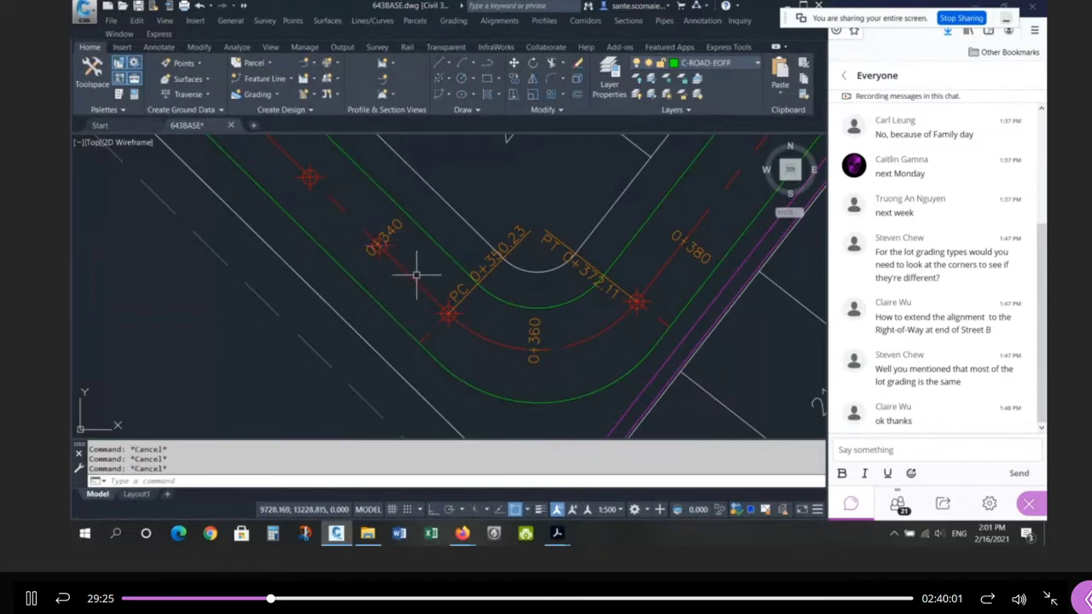
Step: Draw a line over the Street B design profile's 0.50% segment between stations 0+330.23 and 0+340.23
{"action": "scroll", "coordinate": [377, 290], "scroll_direction": "down", "scroll_amount": 4}
{"action": "scroll", "coordinate": [376, 290], "scroll_direction": "down", "scroll_amount": 4}
{"action": "scroll", "coordinate": [707, 182], "scroll_direction": "up", "scroll_amount": 6}
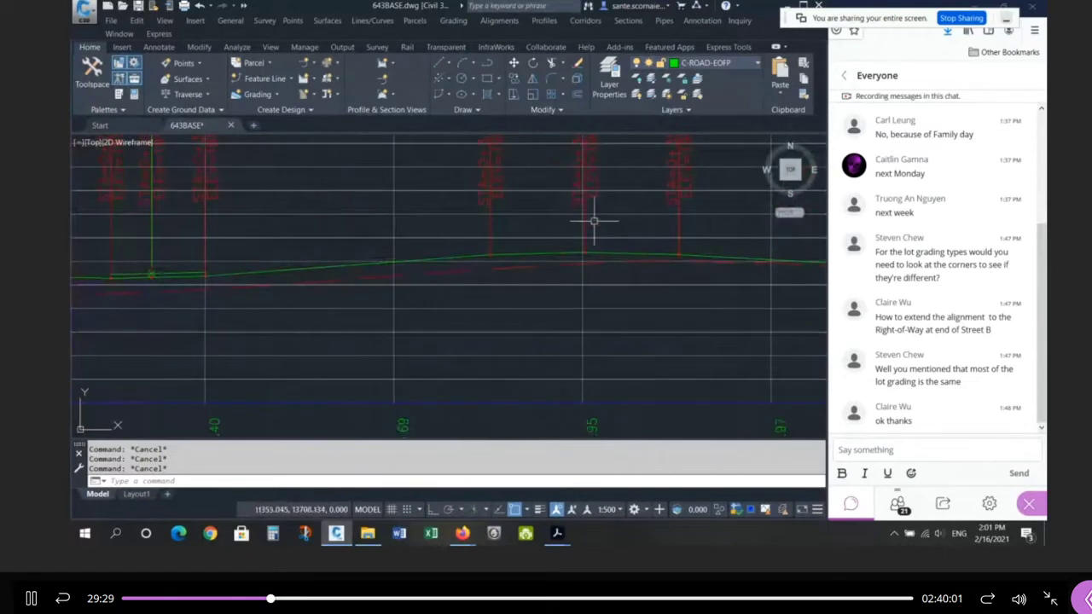
{"action": "scroll", "coordinate": [639, 251], "scroll_direction": "down", "scroll_amount": 2}
{"action": "scroll", "coordinate": [541, 261], "scroll_direction": "up", "scroll_amount": 2}
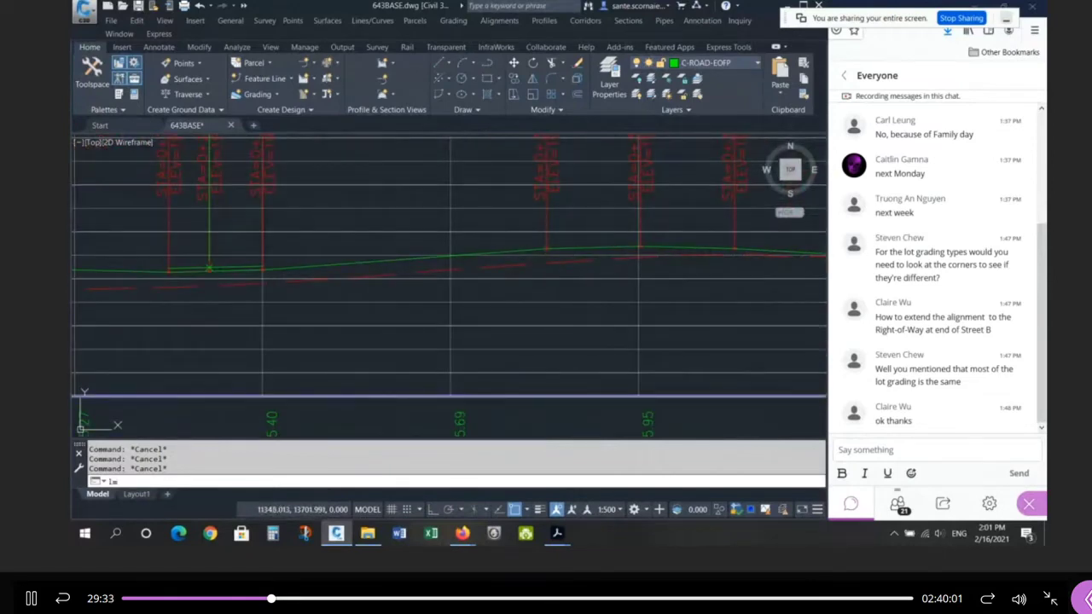
{"action": "key", "text": "Return"}
{"action": "key", "text": "Escape"}
{"action": "key", "text": "Escape"}
{"action": "key", "text": "Escape"}
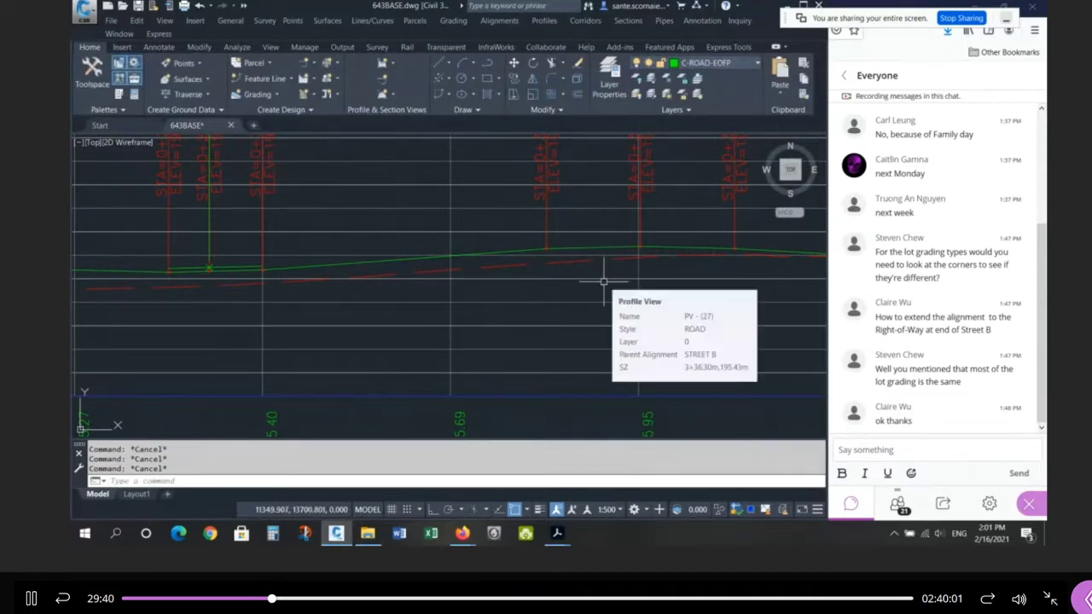
{"action": "type", "text": "l"}
{"action": "key", "text": "Return"}
{"action": "left_click", "coordinate": [580, 247]}
{"action": "left_click", "coordinate": [627, 243]}
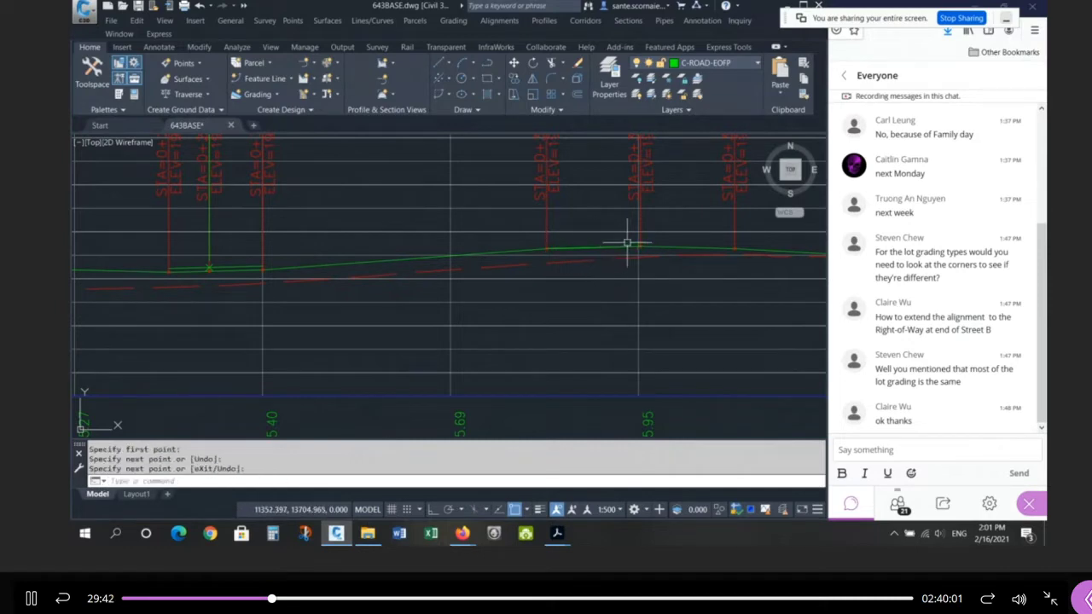
Step: Examine the segment lengths and grade labels along the Street B profile between stations 0+290.01 and 0+350.23
{"action": "left_click", "coordinate": [619, 248]}
{"action": "scroll", "coordinate": [435, 272], "scroll_direction": "down", "scroll_amount": 1}
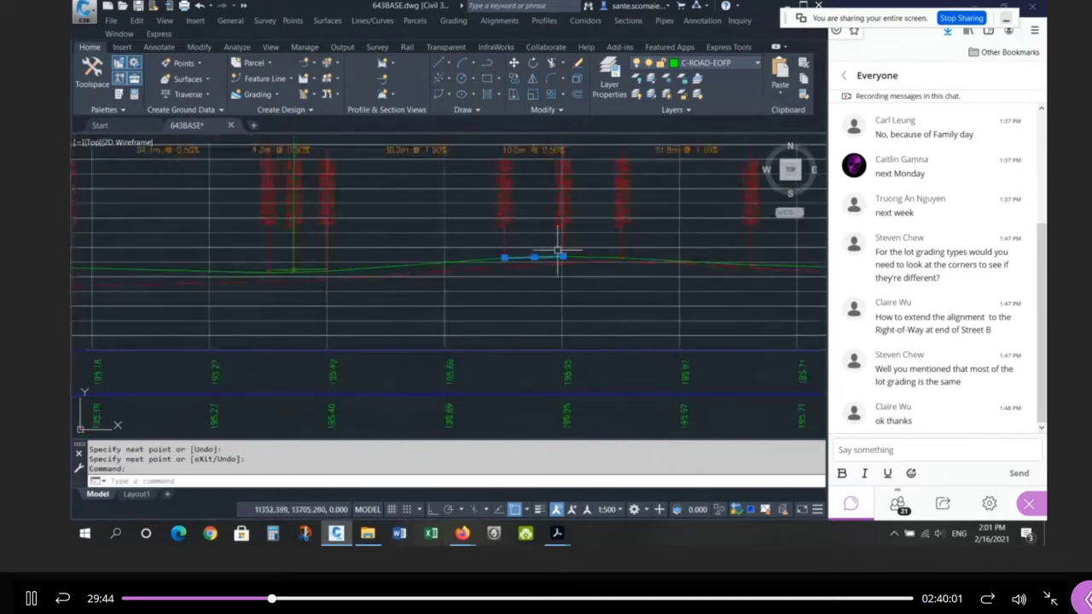
{"action": "scroll", "coordinate": [557, 250], "scroll_direction": "up", "scroll_amount": 1}
{"action": "scroll", "coordinate": [571, 250], "scroll_direction": "down", "scroll_amount": 2}
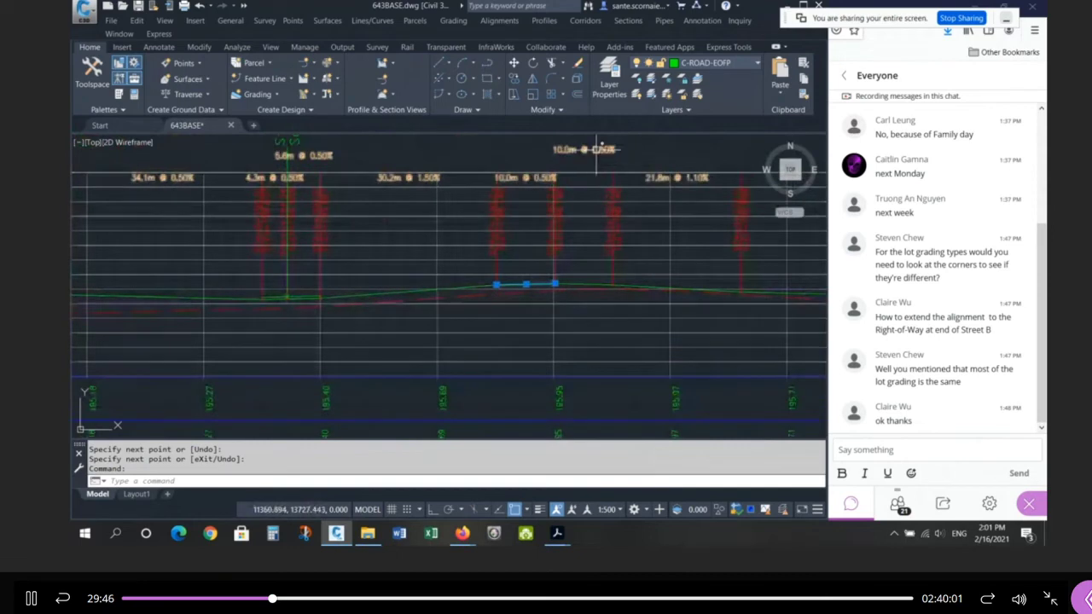
{"action": "scroll", "coordinate": [571, 291], "scroll_direction": "up", "scroll_amount": 2}
{"action": "scroll", "coordinate": [546, 255], "scroll_direction": "up", "scroll_amount": 2}
{"action": "scroll", "coordinate": [527, 299], "scroll_direction": "down", "scroll_amount": 2}
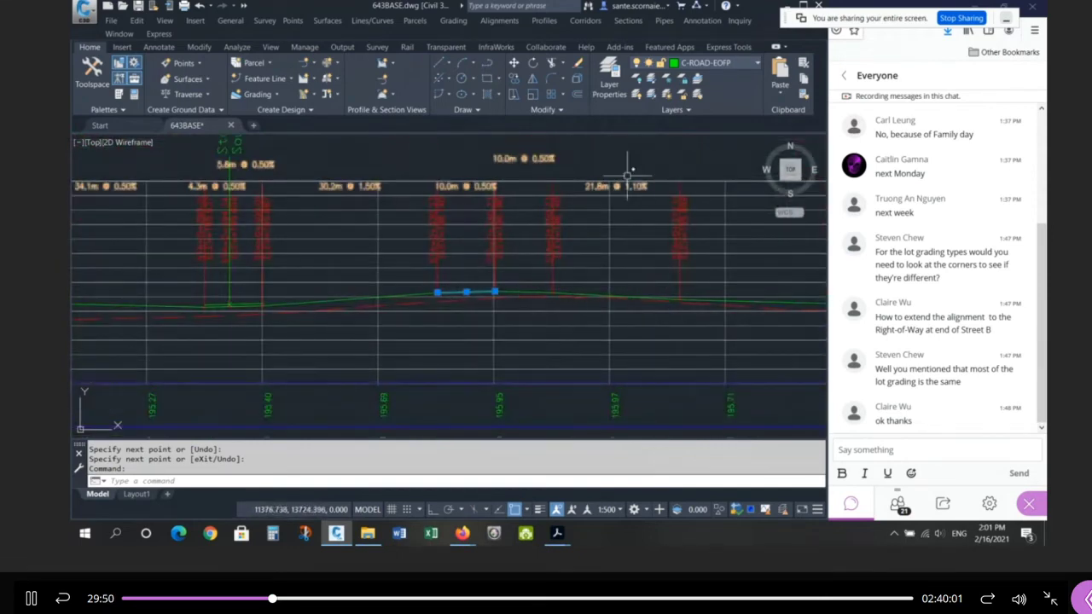
{"action": "scroll", "coordinate": [165, 298], "scroll_direction": "up", "scroll_amount": 2}
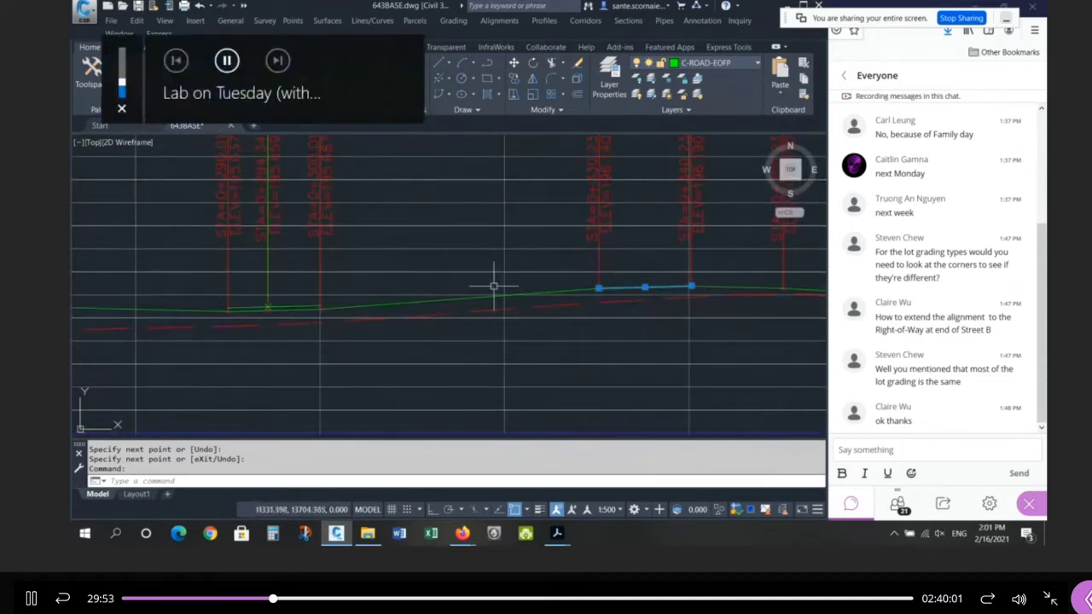
{"action": "scroll", "coordinate": [446, 348], "scroll_direction": "down", "scroll_amount": 1}
{"action": "scroll", "coordinate": [455, 194], "scroll_direction": "up", "scroll_amount": 2}
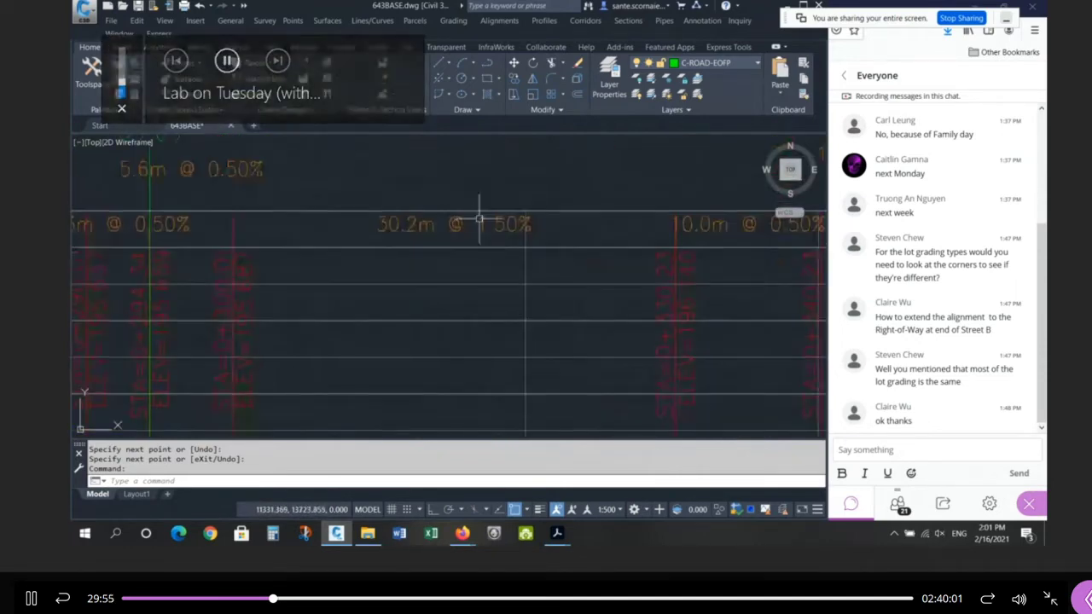
{"action": "scroll", "coordinate": [487, 227], "scroll_direction": "down", "scroll_amount": 1}
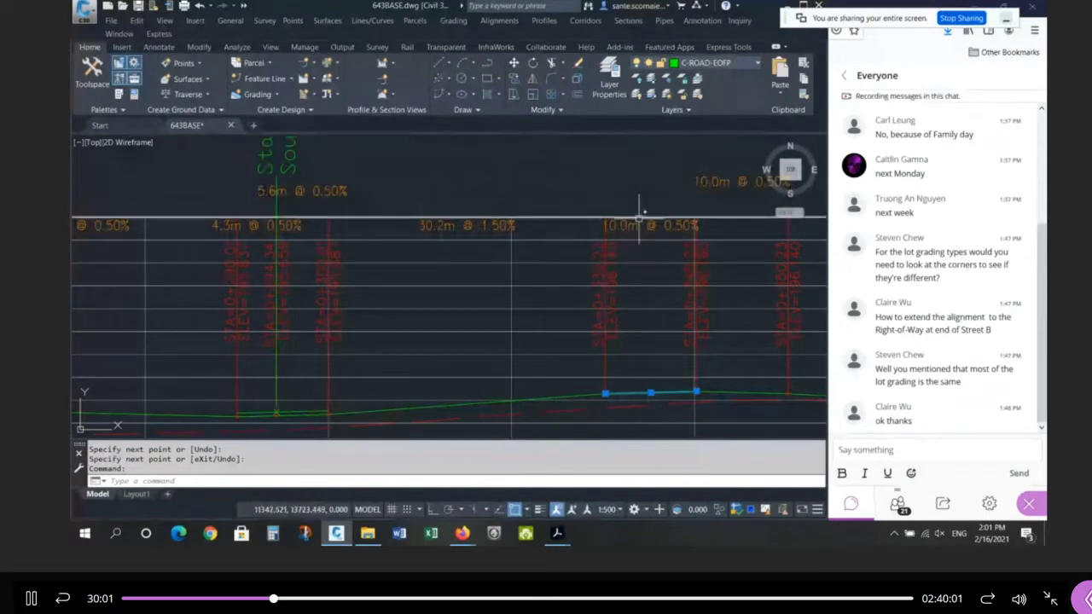
{"action": "key", "text": "Escape"}
{"action": "key", "text": "Escape"}
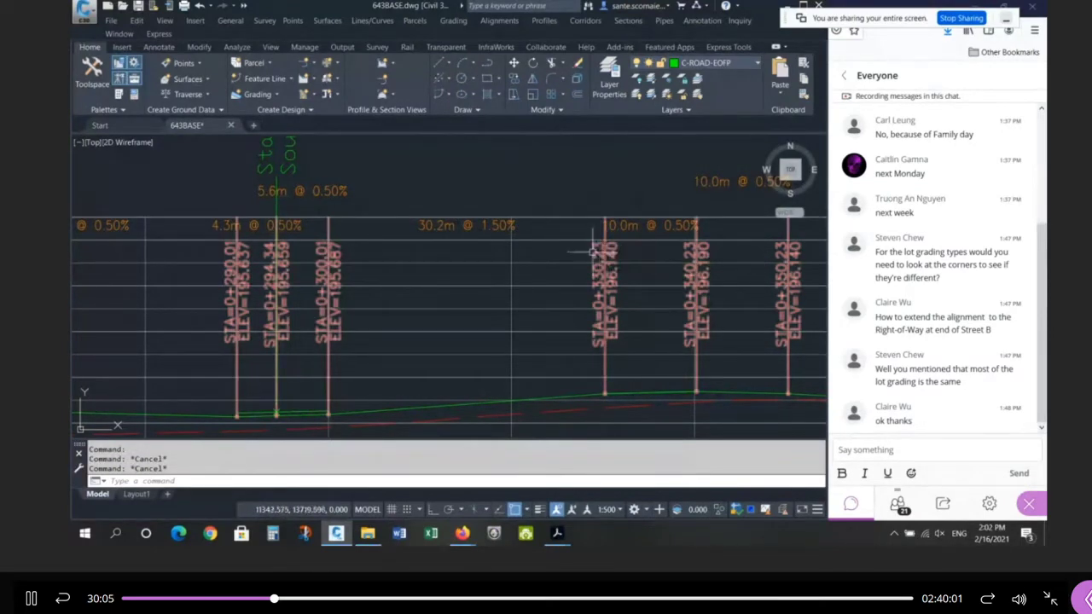
Step: Draw a line over the design profile's 30.2m @ 1.50% segment from station 0+300.01 to 0+330.23
{"action": "scroll", "coordinate": [532, 217], "scroll_direction": "down", "scroll_amount": 2}
{"action": "scroll", "coordinate": [481, 365], "scroll_direction": "up", "scroll_amount": 2}
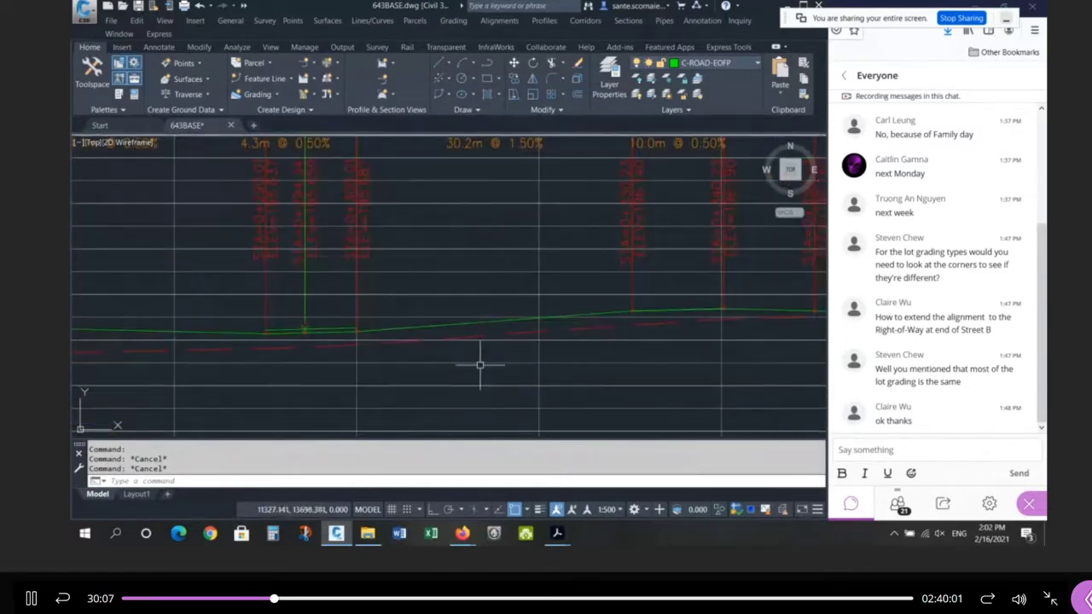
{"action": "scroll", "coordinate": [469, 362], "scroll_direction": "up", "scroll_amount": 2}
{"action": "type", "text": "l"}
{"action": "key", "text": "Return"}
{"action": "left_click", "coordinate": [293, 315]}
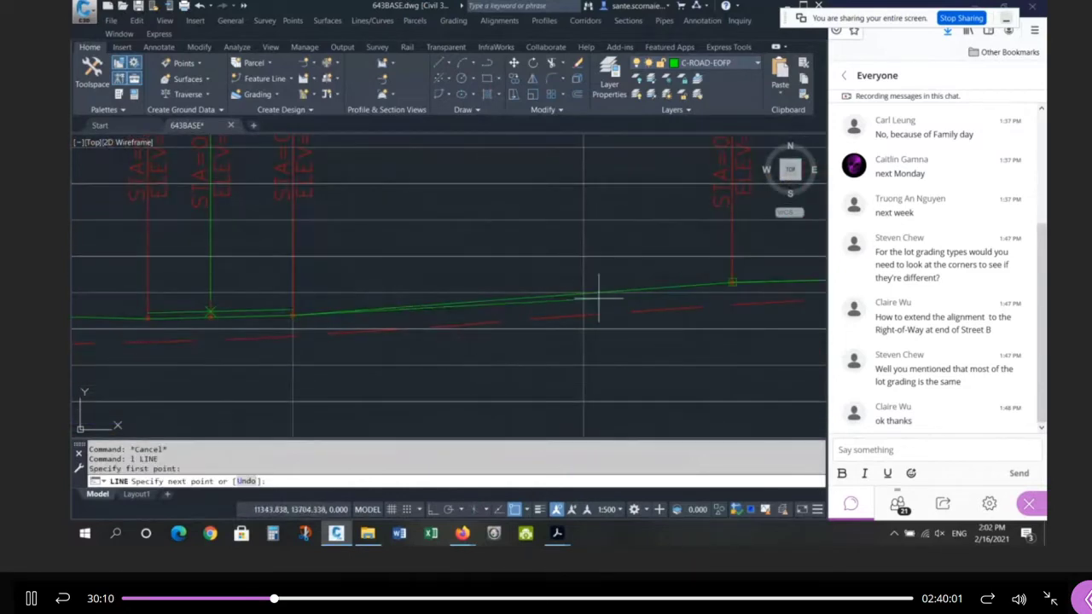
{"action": "left_click", "coordinate": [732, 282]}
{"action": "key", "text": "Return"}
Step: Move the 1.50% line so its start meets the end of the raised 0.50% line at station 0+300.01
{"action": "left_click", "coordinate": [533, 297]}
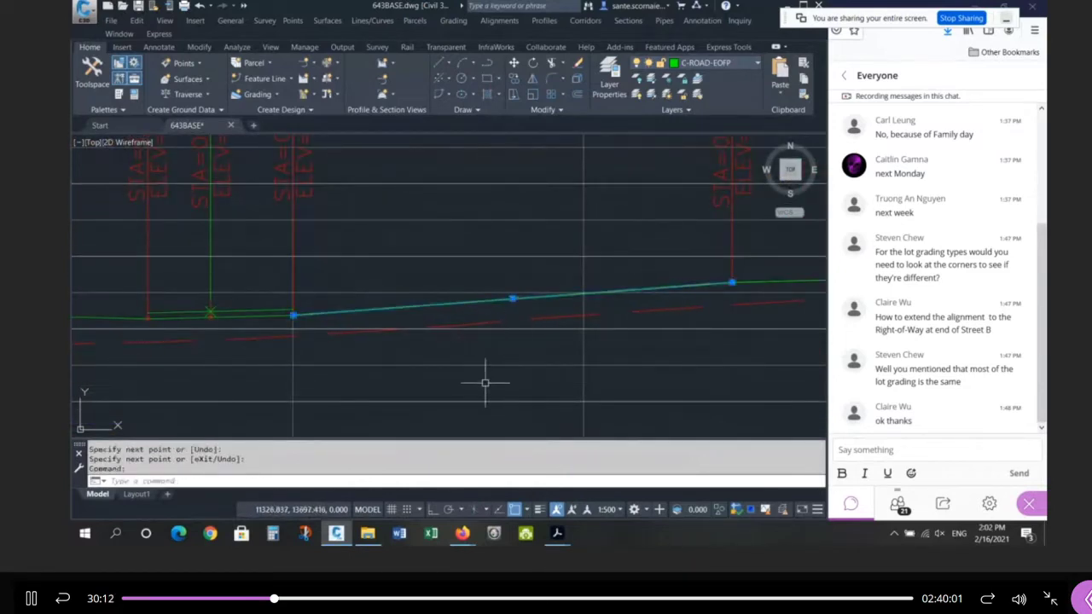
{"action": "key", "text": "Escape"}
{"action": "left_click", "coordinate": [309, 315]}
{"action": "left_click", "coordinate": [294, 315]}
{"action": "key", "text": "Return"}
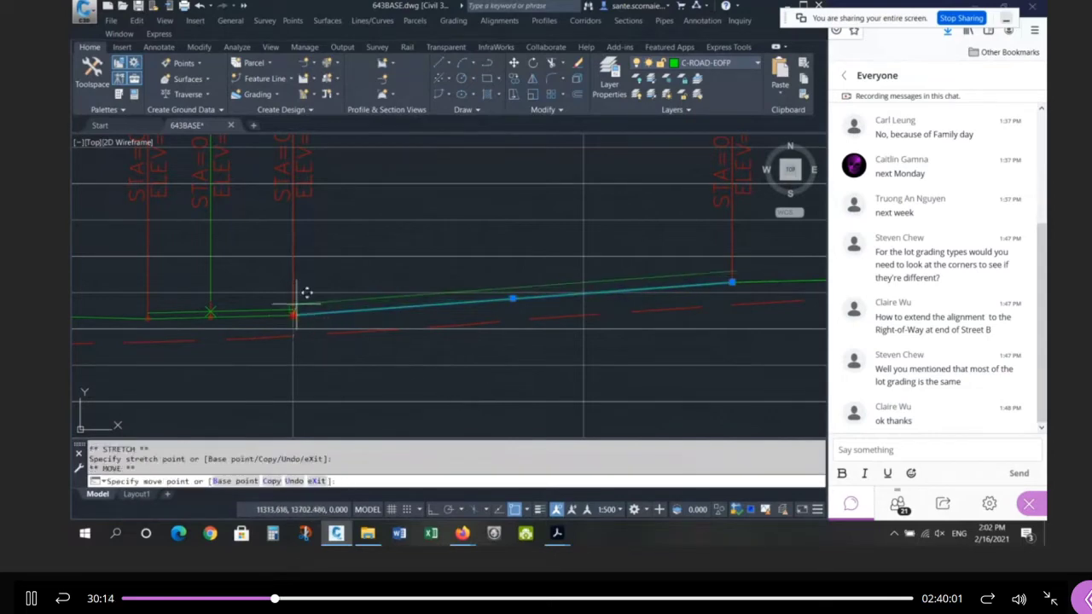
{"action": "key", "text": "Escape"}
{"action": "key", "text": "Escape"}
Step: Extend the 0.50% line drawn from station 0+330.23 back to the raised 1.50% line
{"action": "scroll", "coordinate": [402, 317], "scroll_direction": "down", "scroll_amount": 2}
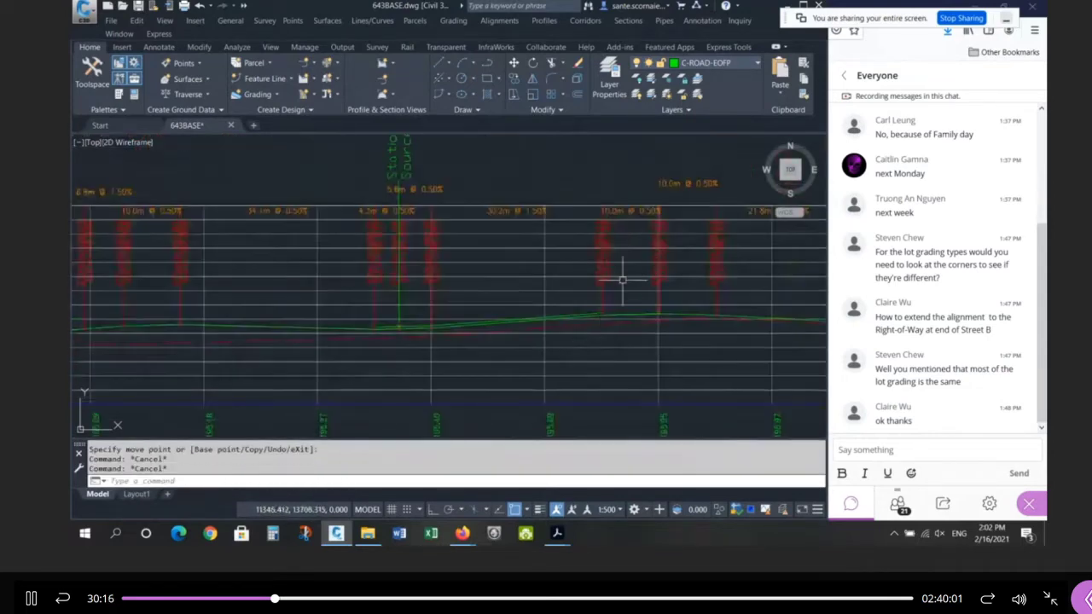
{"action": "scroll", "coordinate": [635, 225], "scroll_direction": "up", "scroll_amount": 4}
{"action": "left_click", "coordinate": [634, 208]}
{"action": "key", "text": "Escape"}
{"action": "key", "text": "Escape"}
{"action": "scroll", "coordinate": [594, 165], "scroll_direction": "down", "scroll_amount": 4}
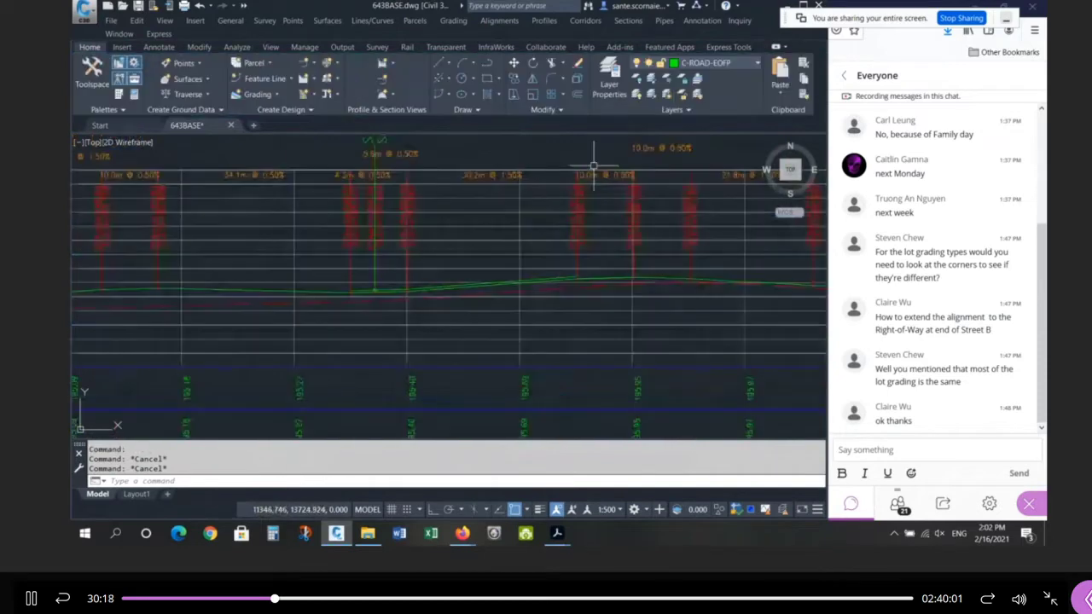
{"action": "scroll", "coordinate": [607, 284], "scroll_direction": "up", "scroll_amount": 4}
{"action": "type", "text": "ex"}
{"action": "key", "text": "Return"}
{"action": "left_click", "coordinate": [504, 270]}
{"action": "key", "text": "Return"}
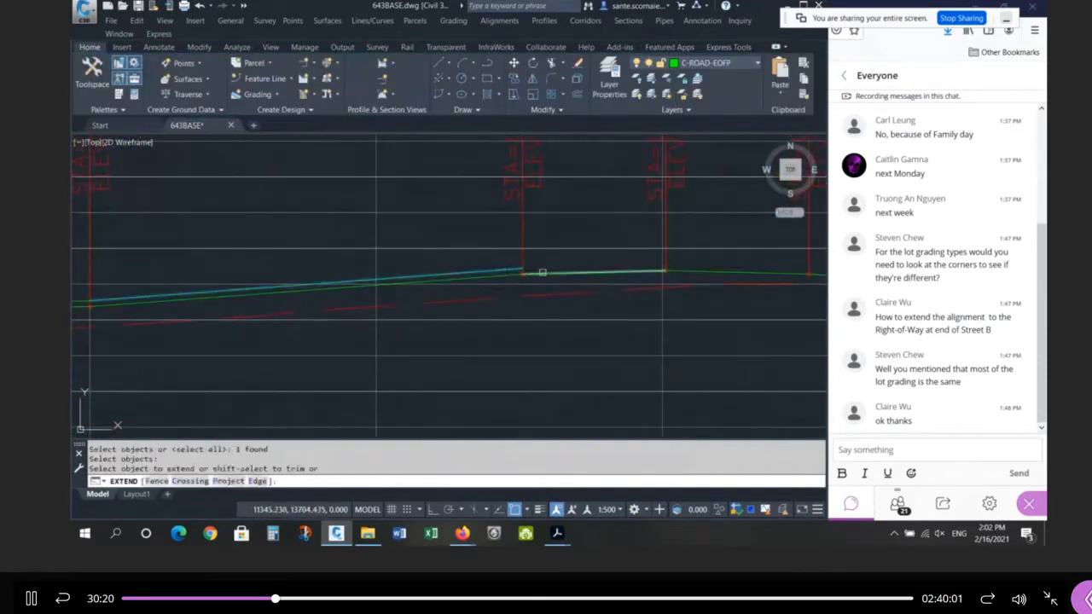
{"action": "left_click", "coordinate": [542, 272]}
{"action": "key", "text": "Return"}
Step: Trim off the part of the raised 1.50% line that runs past its intersection with the extended 0.50% line
{"action": "type", "text": "tr"}
{"action": "key", "text": "Return"}
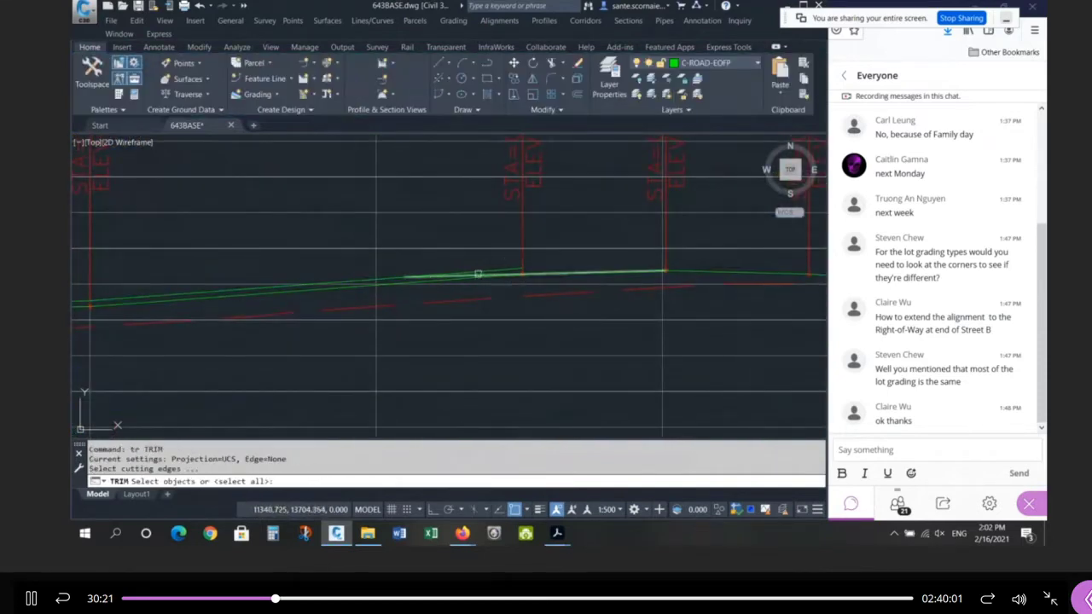
{"action": "left_click", "coordinate": [504, 273]}
{"action": "key", "text": "Escape"}
{"action": "scroll", "coordinate": [459, 271], "scroll_direction": "up", "scroll_amount": 2}
{"action": "key", "text": "Return"}
{"action": "scroll", "coordinate": [566, 267], "scroll_direction": "down", "scroll_amount": 2}
{"action": "key", "text": "Return"}
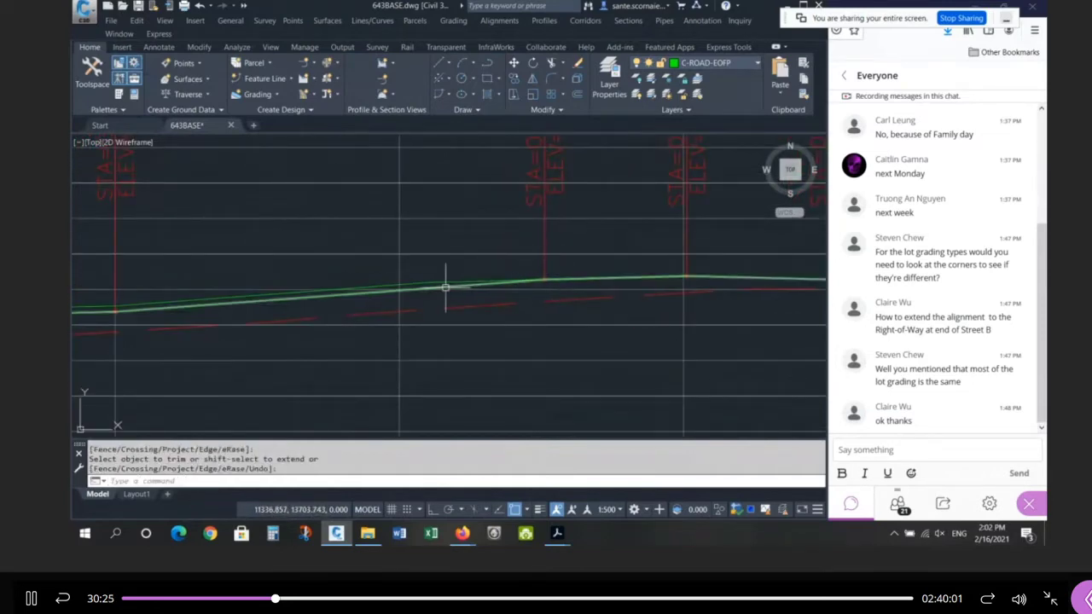
{"action": "key", "text": "Escape"}
Step: Try moving the design profile's grade break at station 0+330.23 back to the intersection of the raised 1.50% and 0.50% lines
{"action": "left_click", "coordinate": [445, 288]}
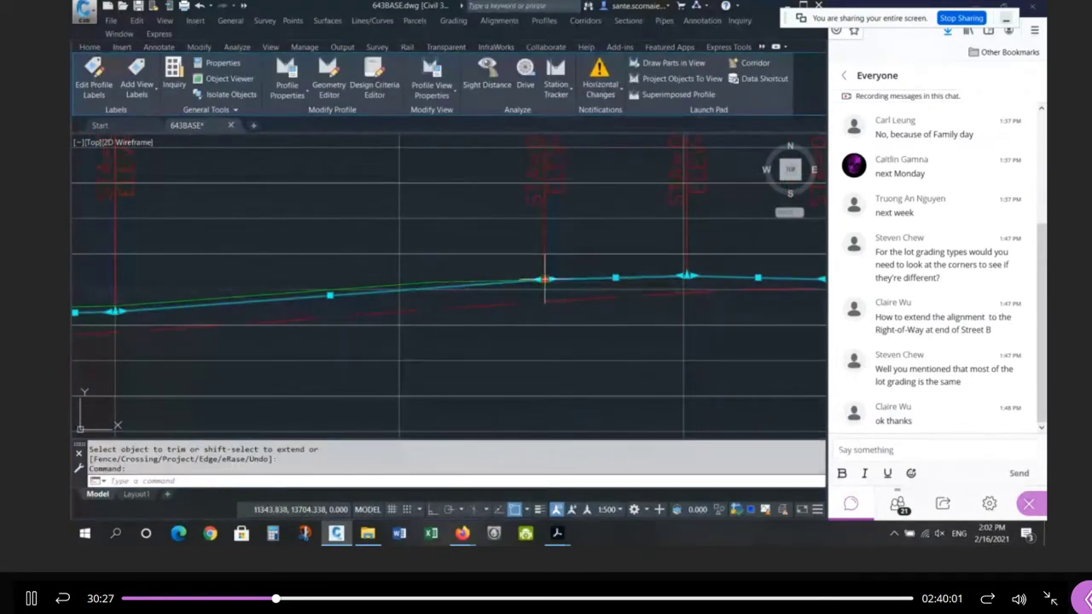
{"action": "left_click", "coordinate": [544, 278]}
{"action": "scroll", "coordinate": [512, 314], "scroll_direction": "down", "scroll_amount": 3}
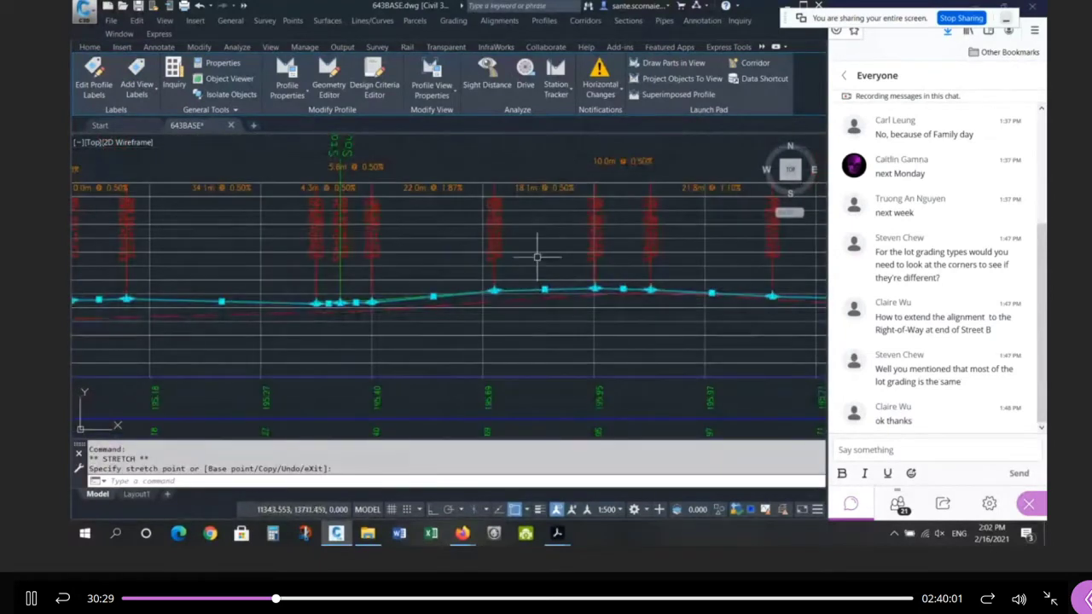
Step: Undo the move of the design profile's grade break
{"action": "left_click", "coordinate": [551, 295]}
{"action": "type", "text": "u"}
{"action": "key", "text": "Return"}
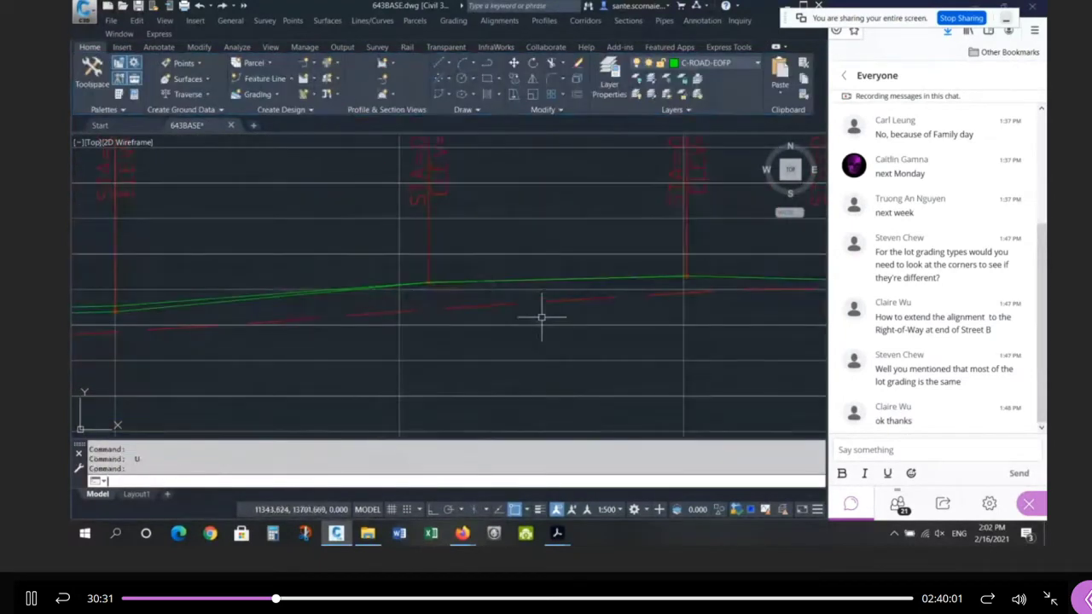
{"action": "scroll", "coordinate": [629, 276], "scroll_direction": "down", "scroll_amount": 2}
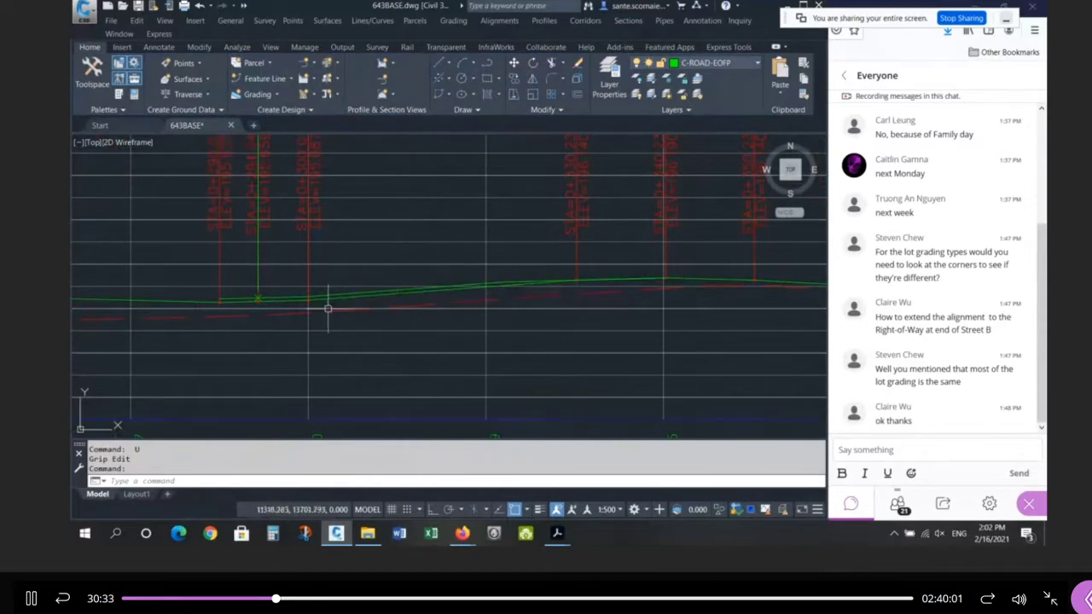
Step: Erase the extended 0.50% line and the raised 1.50% line from the profile view
{"action": "scroll", "coordinate": [467, 304], "scroll_direction": "up", "scroll_amount": 2}
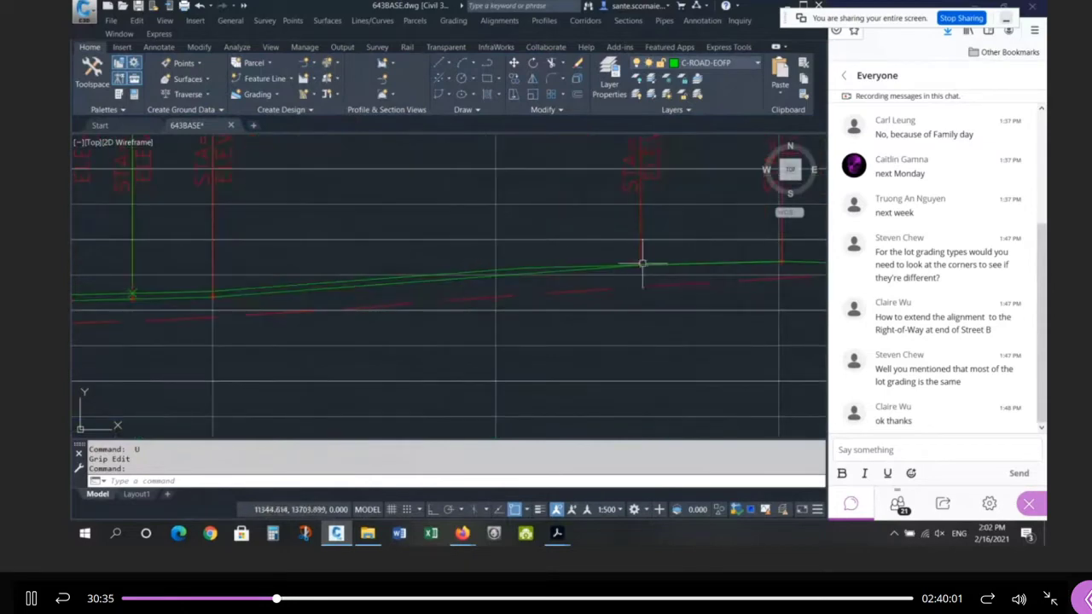
{"action": "left_click", "coordinate": [541, 271]}
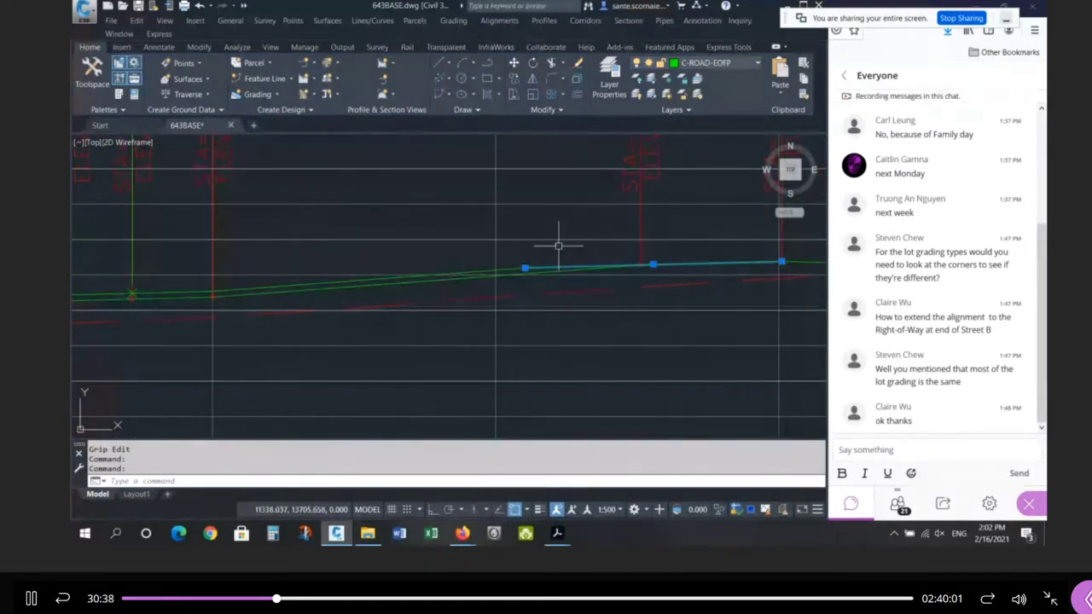
{"action": "key", "text": "Delete"}
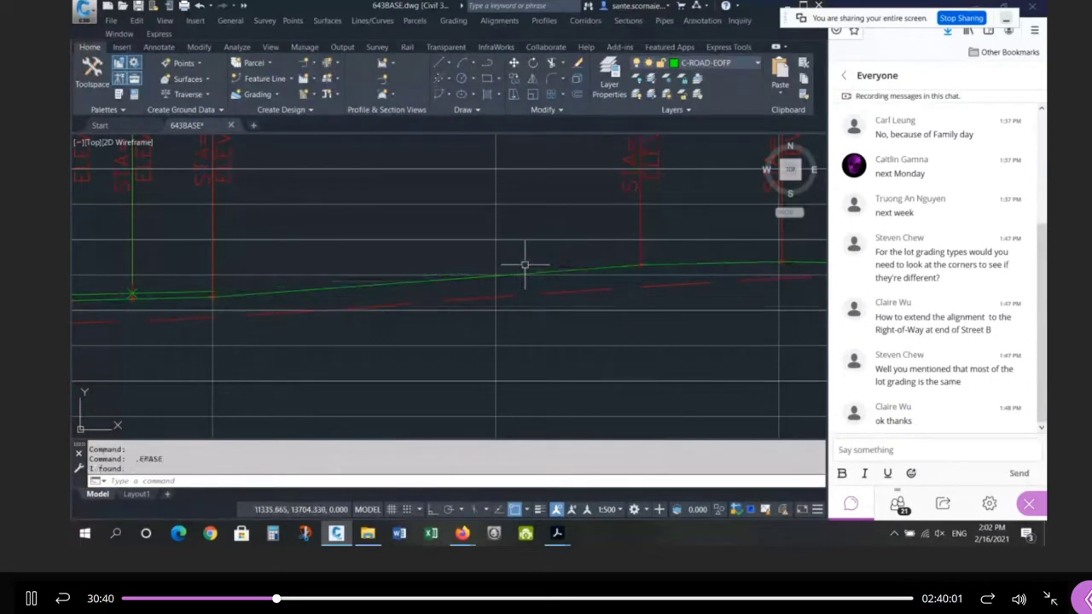
{"action": "left_click", "coordinate": [525, 267]}
{"action": "key", "text": "Escape"}
Step: Draw a line along the design profile's 1.50% grade from station 0+300.01 to station 0+330.23
{"action": "type", "text": "l"}
{"action": "key", "text": "Return"}
{"action": "left_click", "coordinate": [349, 287]}
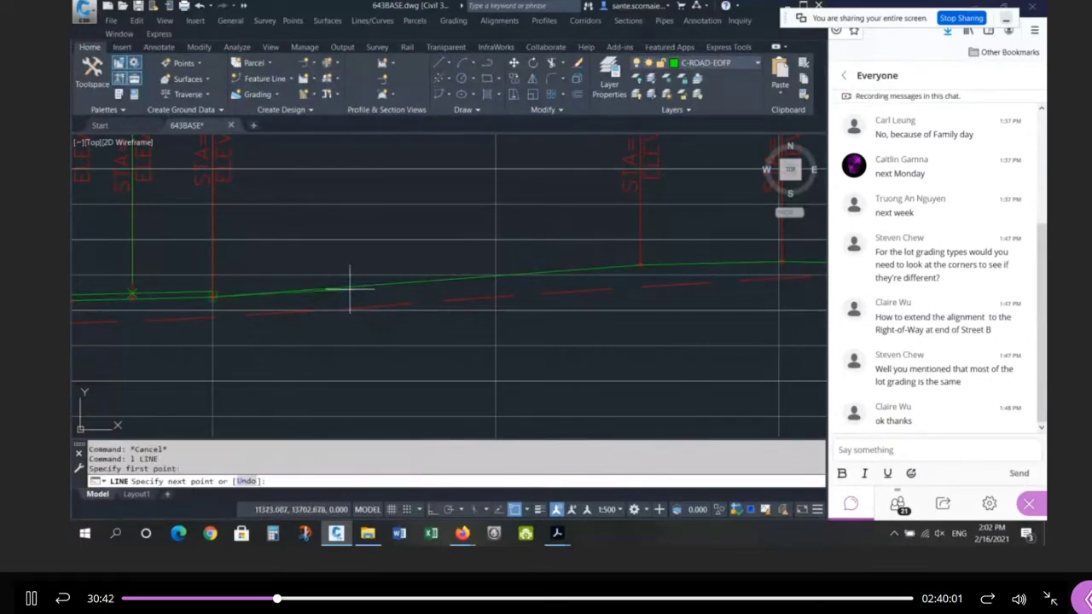
{"action": "key", "text": "Escape"}
{"action": "key", "text": "Escape"}
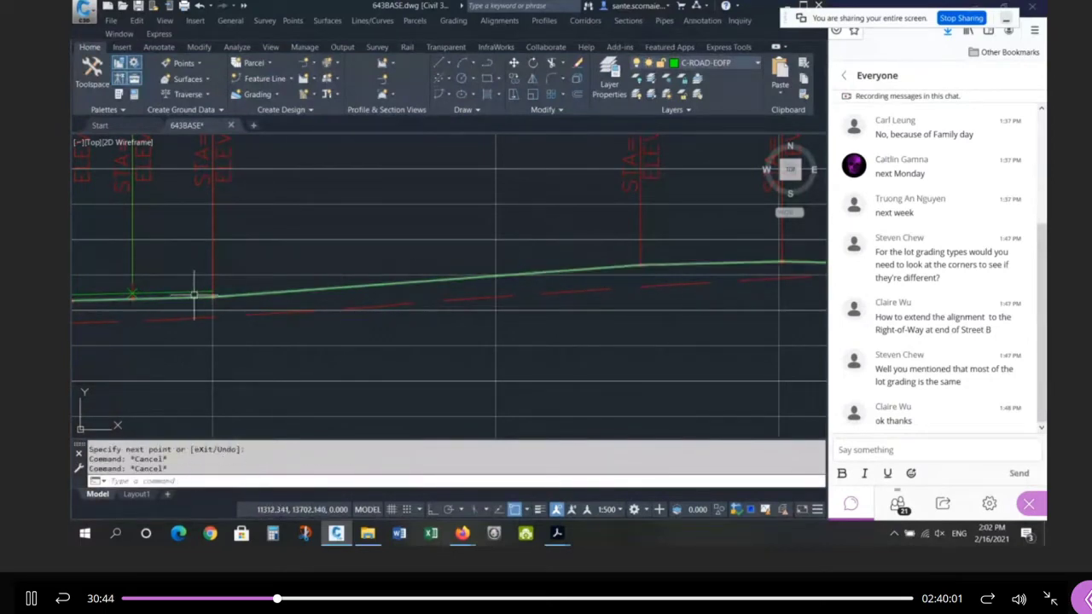
Step: Extend the raised 0.50% line at the junction forward until it meets the 1.50% line
{"action": "left_click", "coordinate": [196, 294]}
{"action": "scroll", "coordinate": [467, 336], "scroll_direction": "down", "scroll_amount": 2}
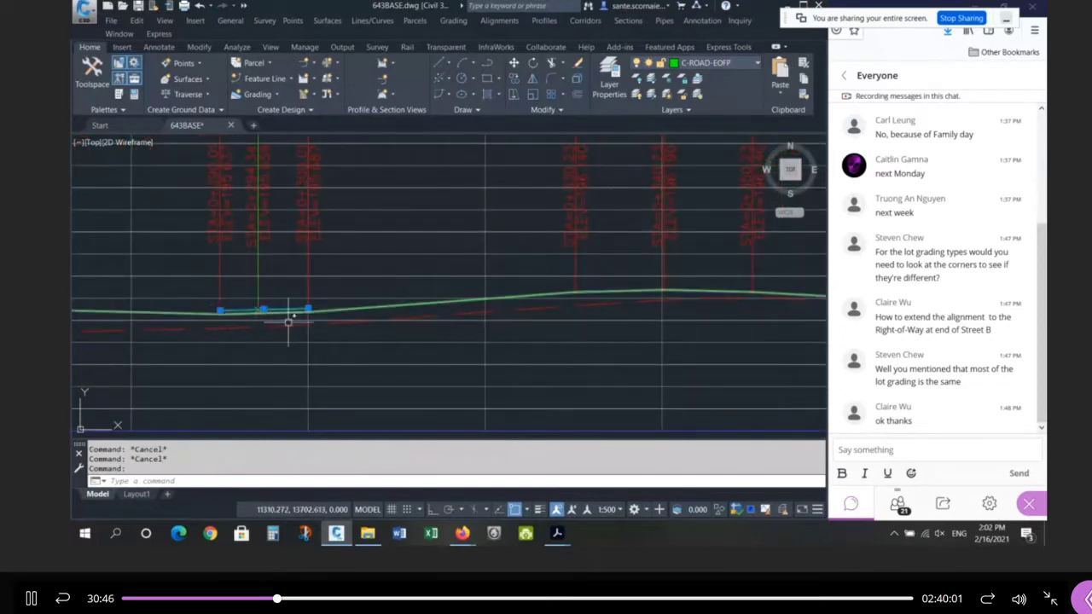
{"action": "scroll", "coordinate": [331, 348], "scroll_direction": "down", "scroll_amount": 2}
{"action": "scroll", "coordinate": [288, 335], "scroll_direction": "up", "scroll_amount": 2}
{"action": "scroll", "coordinate": [288, 339], "scroll_direction": "up", "scroll_amount": 2}
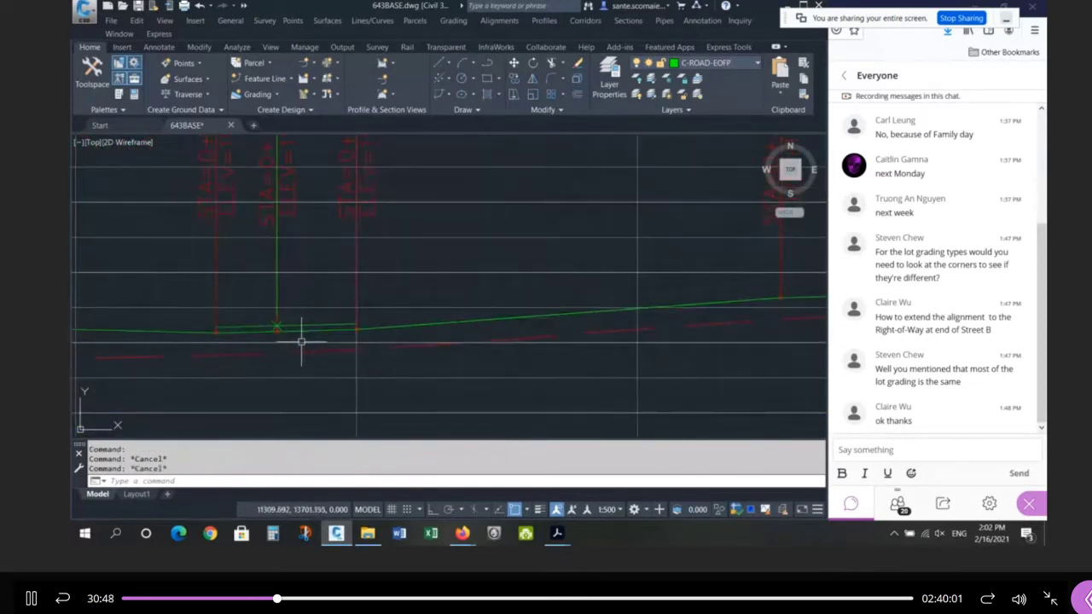
{"action": "type", "text": "ex"}
{"action": "key", "text": "Return"}
{"action": "left_click", "coordinate": [421, 323]}
{"action": "key", "text": "Return"}
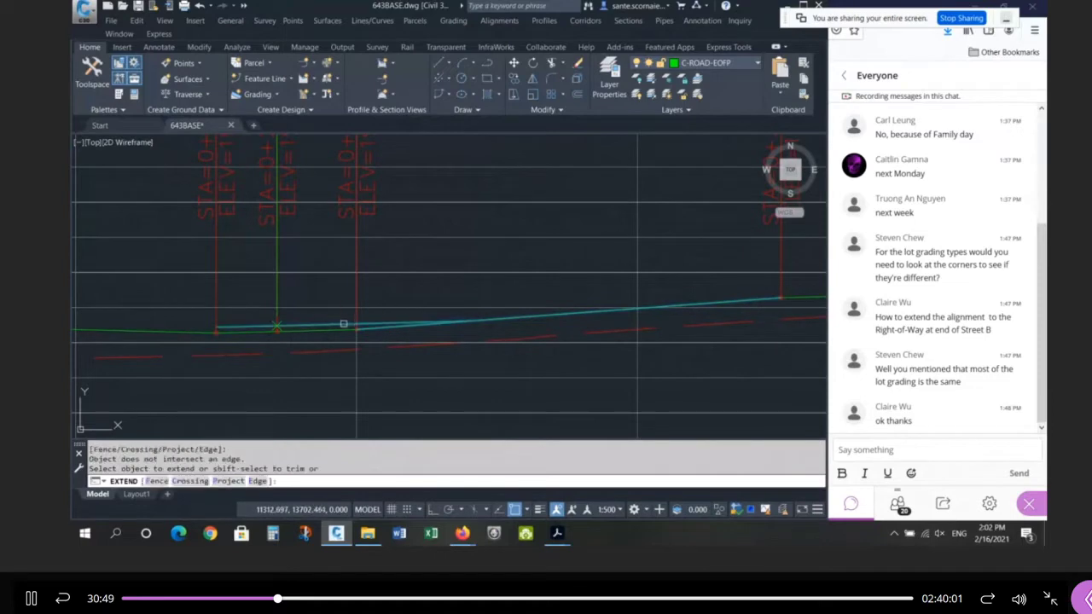
{"action": "left_click", "coordinate": [346, 327]}
{"action": "key", "text": "Return"}
Step: Try moving the design profile's grade break at station 0+300.01 to the intersection of the extended 0.50% line and the 1.50% line
{"action": "left_click", "coordinate": [349, 329]}
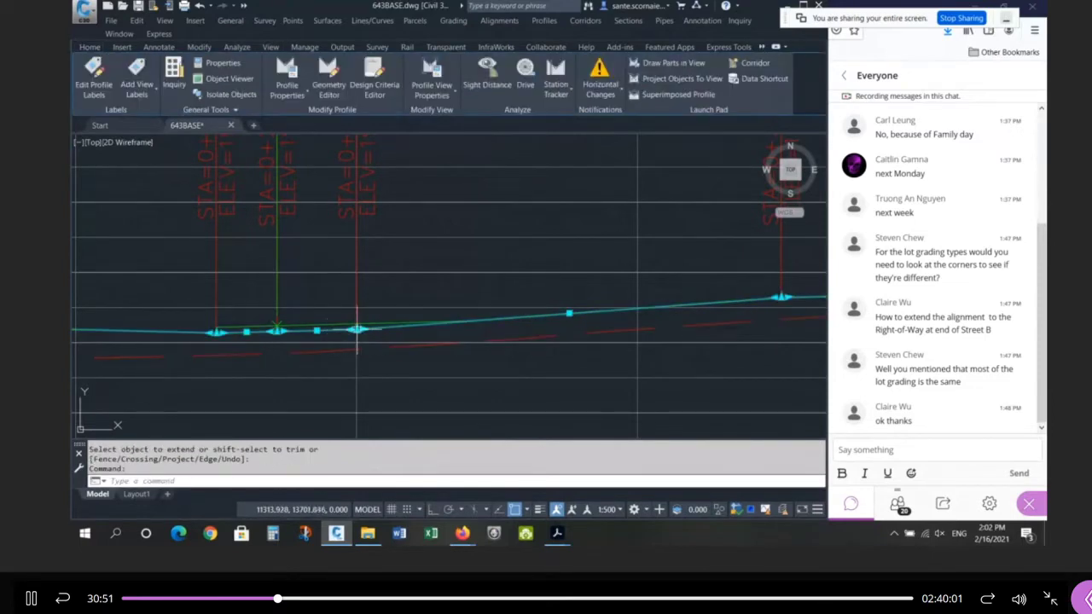
{"action": "left_click", "coordinate": [351, 328]}
{"action": "key", "text": "Escape"}
{"action": "key", "text": "Escape"}
{"action": "scroll", "coordinate": [441, 345], "scroll_direction": "down", "scroll_amount": 3}
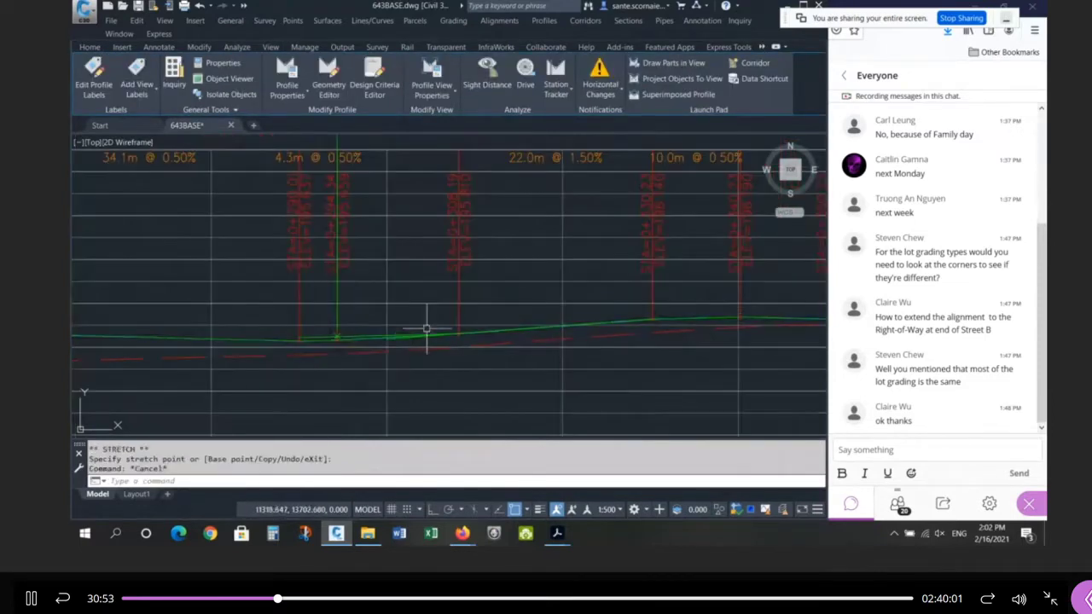
Step: Undo the move of the design profile's grade break and the extension of the raised 0.50% line
{"action": "left_click", "coordinate": [296, 148]}
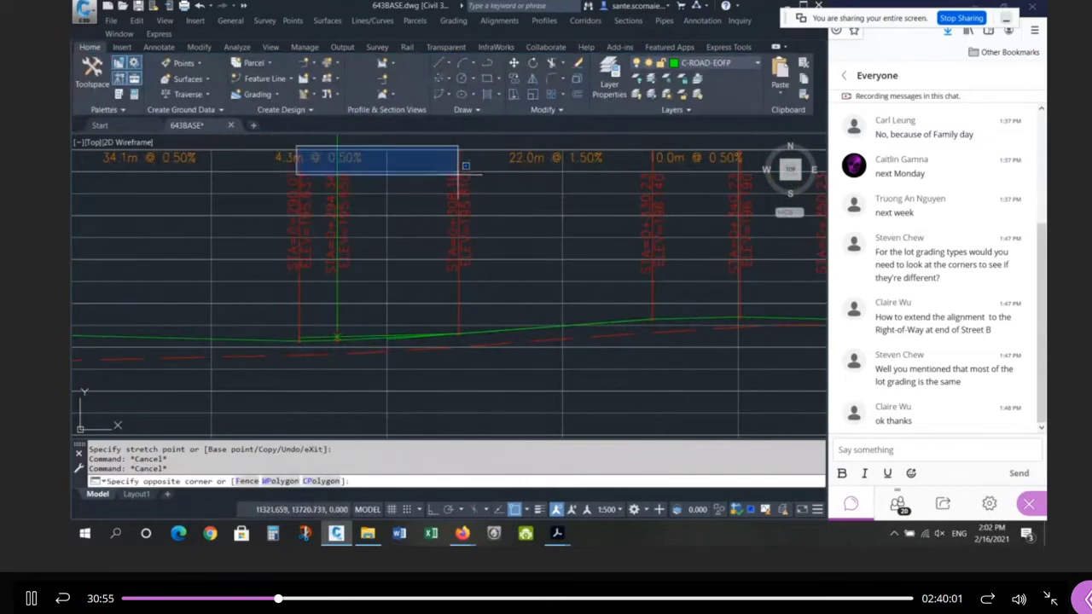
{"action": "key", "text": "Escape"}
{"action": "type", "text": "u"}
{"action": "key", "text": "Return"}
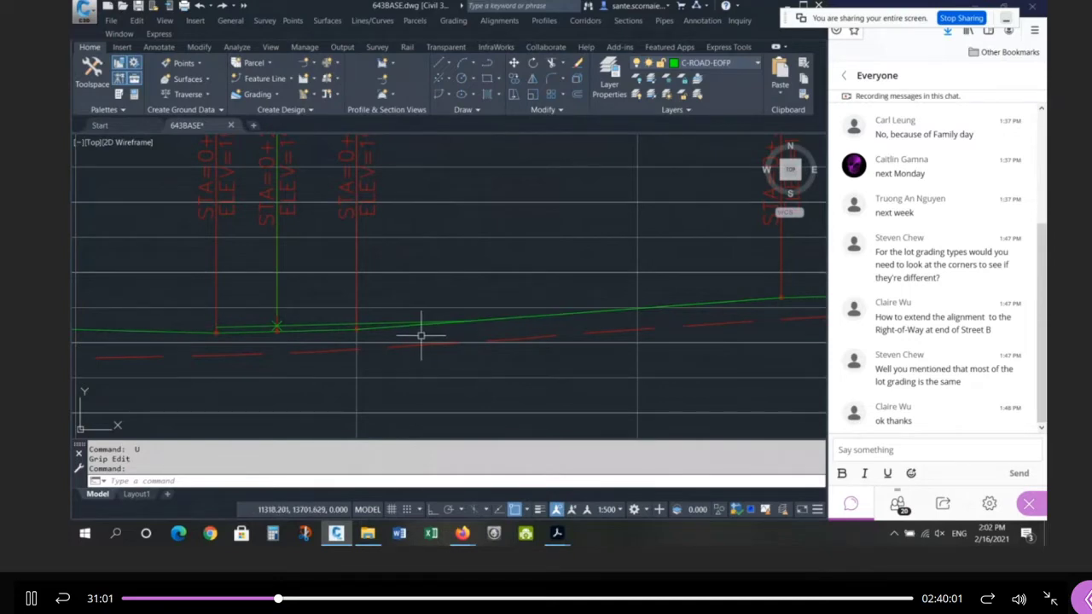
{"action": "type", "text": "u"}
{"action": "key", "text": "Return"}
{"action": "scroll", "coordinate": [308, 342], "scroll_direction": "down", "scroll_amount": 4}
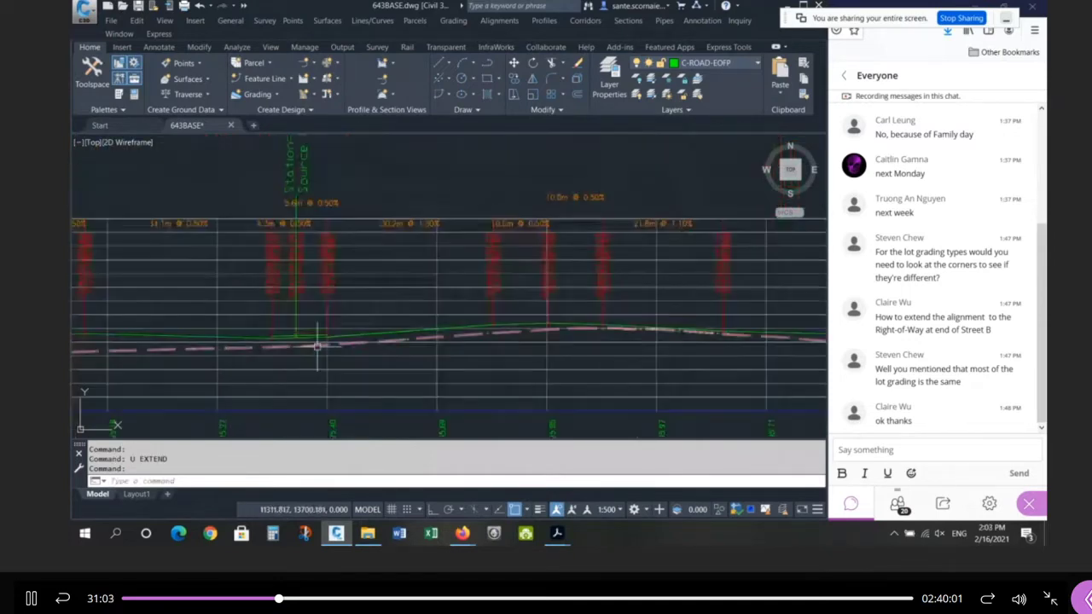
{"action": "left_click", "coordinate": [478, 207]}
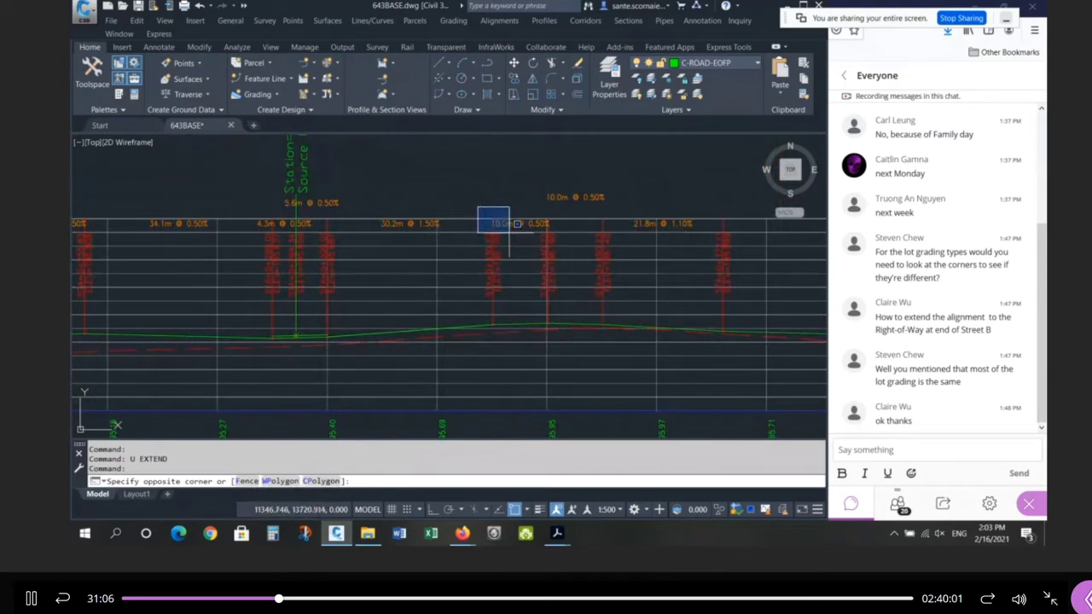
{"action": "key", "text": "Escape"}
{"action": "key", "text": "Escape"}
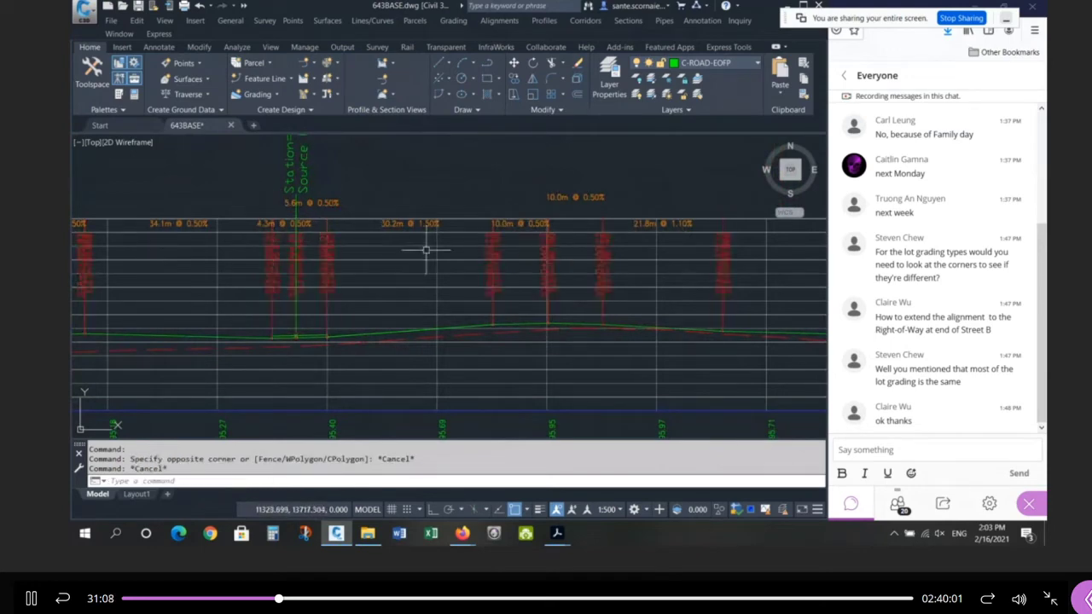
Step: Move the 1.50% line up from the grade break at station 0+300.01 to the end of the raised 0.50% line
{"action": "scroll", "coordinate": [415, 317], "scroll_direction": "up", "scroll_amount": 3}
{"action": "type", "text": "m"}
{"action": "key", "text": "Return"}
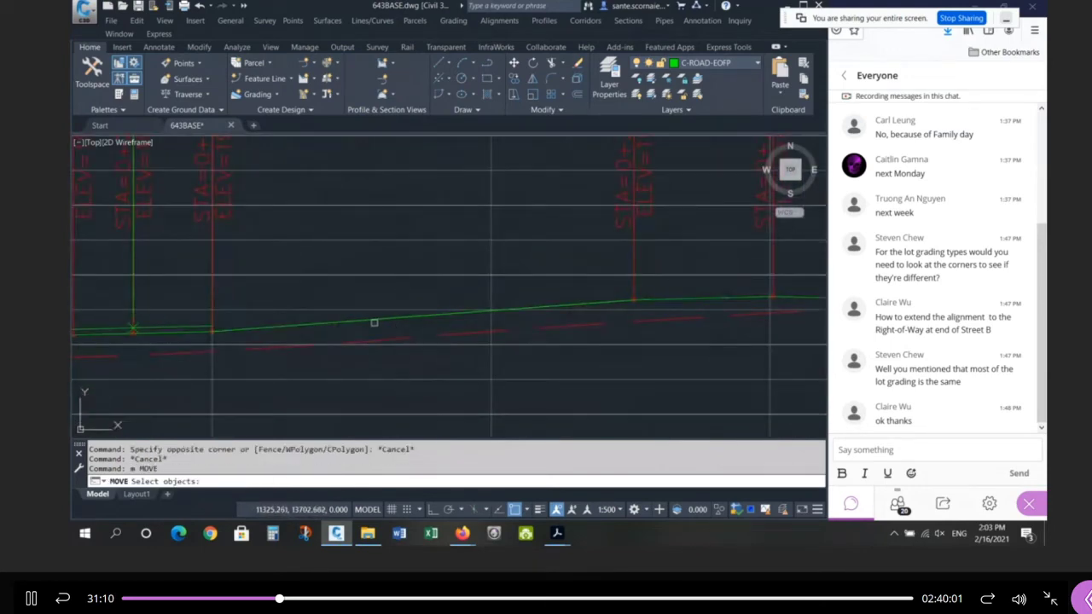
{"action": "left_click", "coordinate": [374, 322]}
{"action": "key", "text": "Return"}
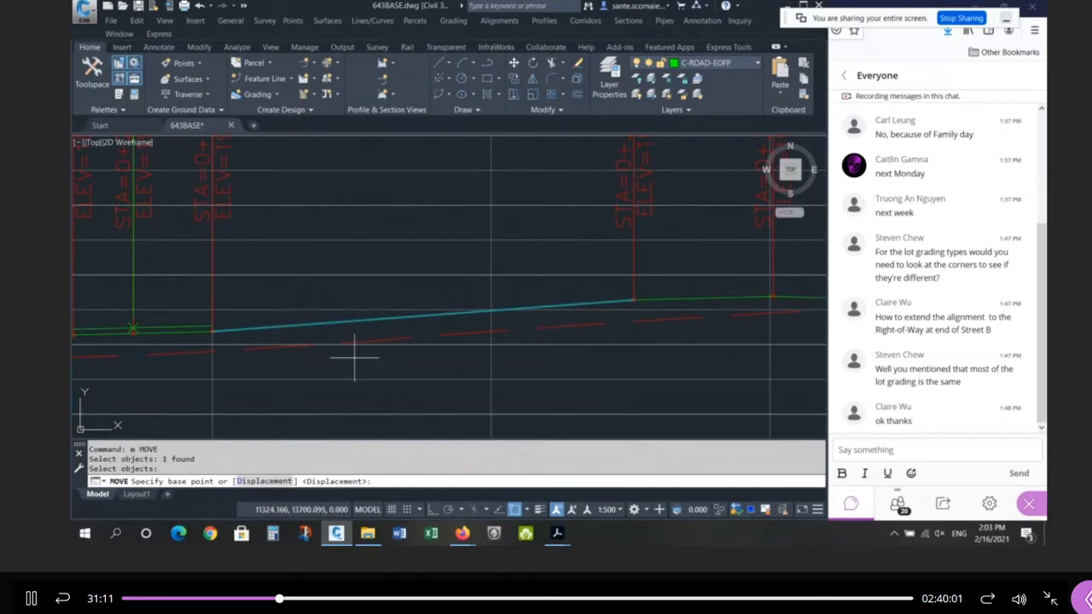
{"action": "left_click", "coordinate": [230, 317]}
{"action": "left_click", "coordinate": [220, 316]}
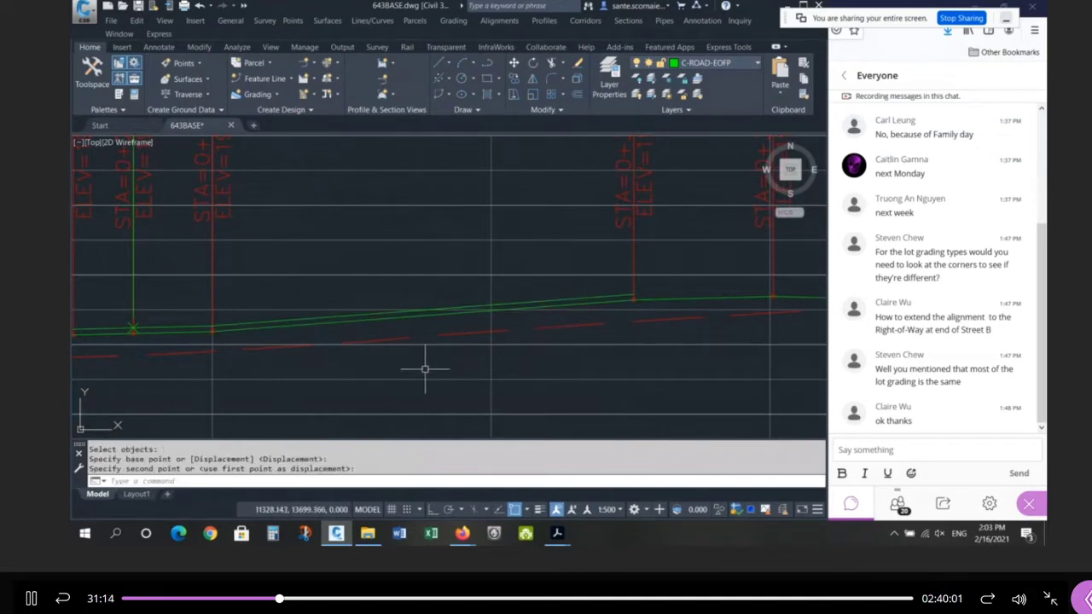
Step: Move the raised 1.50% line back down onto the design profile's grade break at station 0+330.23
{"action": "left_click", "coordinate": [590, 298]}
{"action": "left_click", "coordinate": [633, 294]}
{"action": "key", "text": "space"}
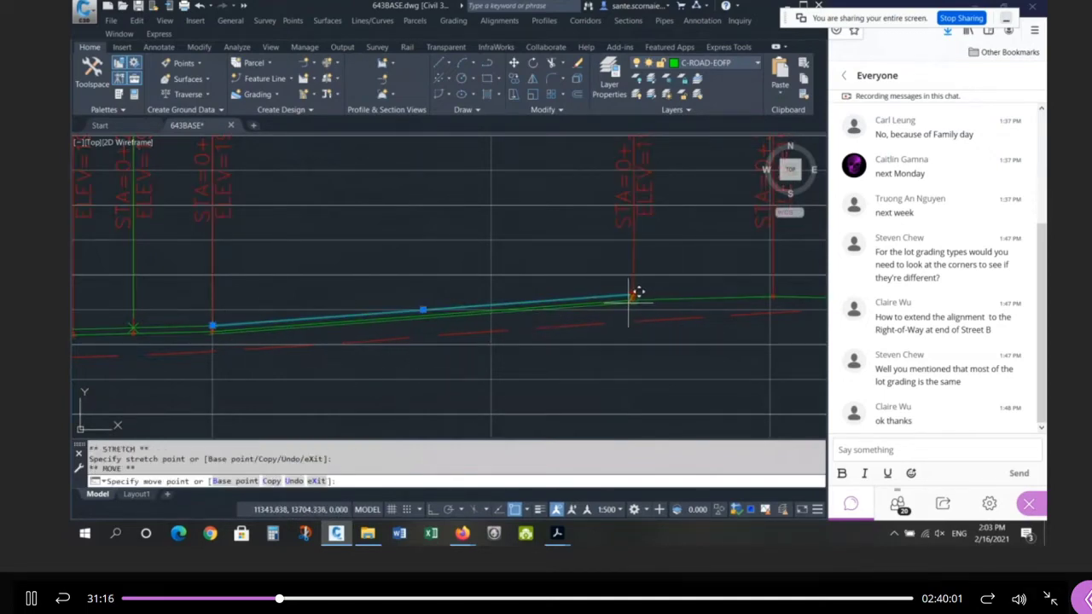
{"action": "left_click", "coordinate": [631, 301]}
{"action": "scroll", "coordinate": [229, 345], "scroll_direction": "up", "scroll_amount": 4}
{"action": "key", "text": "Escape"}
{"action": "key", "text": "Escape"}
{"action": "type", "text": "ci"}
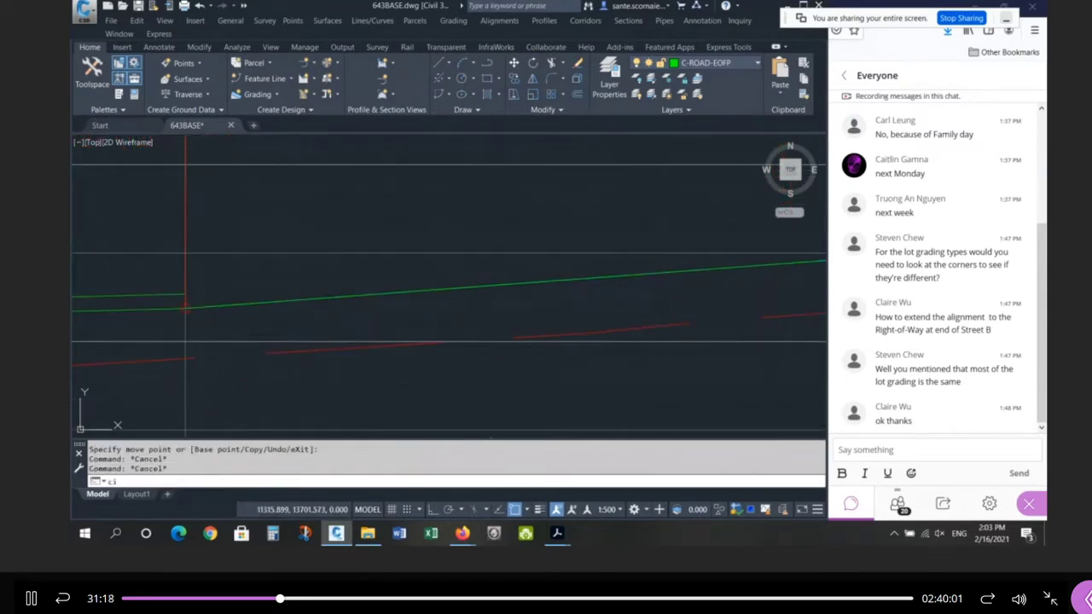
{"action": "key", "text": "Return"}
{"action": "type", "text": "c"}
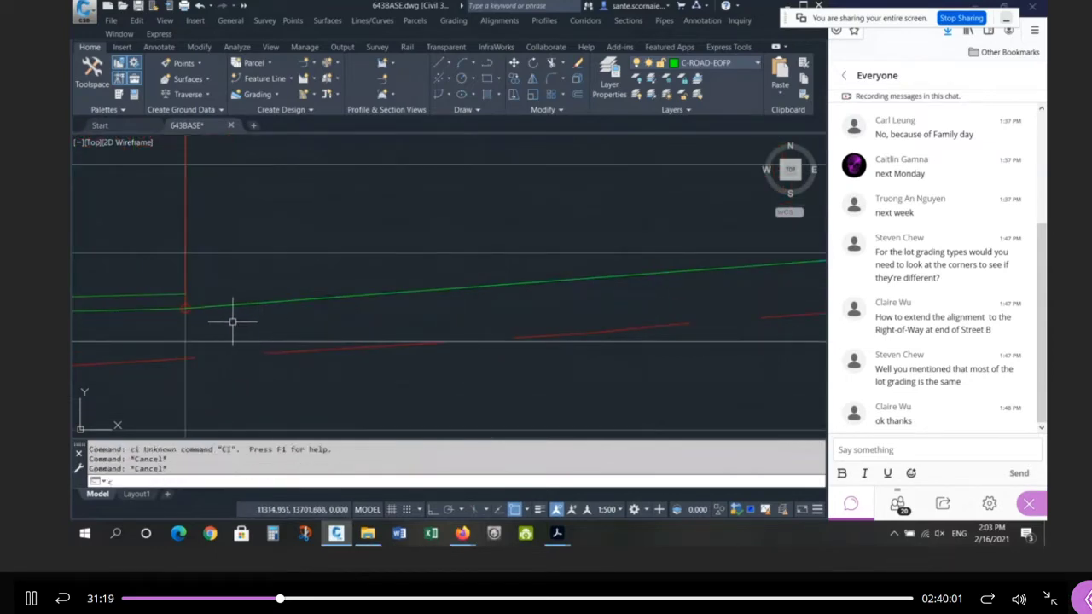
{"action": "key", "text": "Return"}
{"action": "key", "text": "Escape"}
{"action": "key", "text": "Escape"}
{"action": "key", "text": "Escape"}
Step: Copy the 1.50% line from the design profile's grade break at station 0+300.01 to the end of the raised 0.50% line
{"action": "type", "text": "c"}
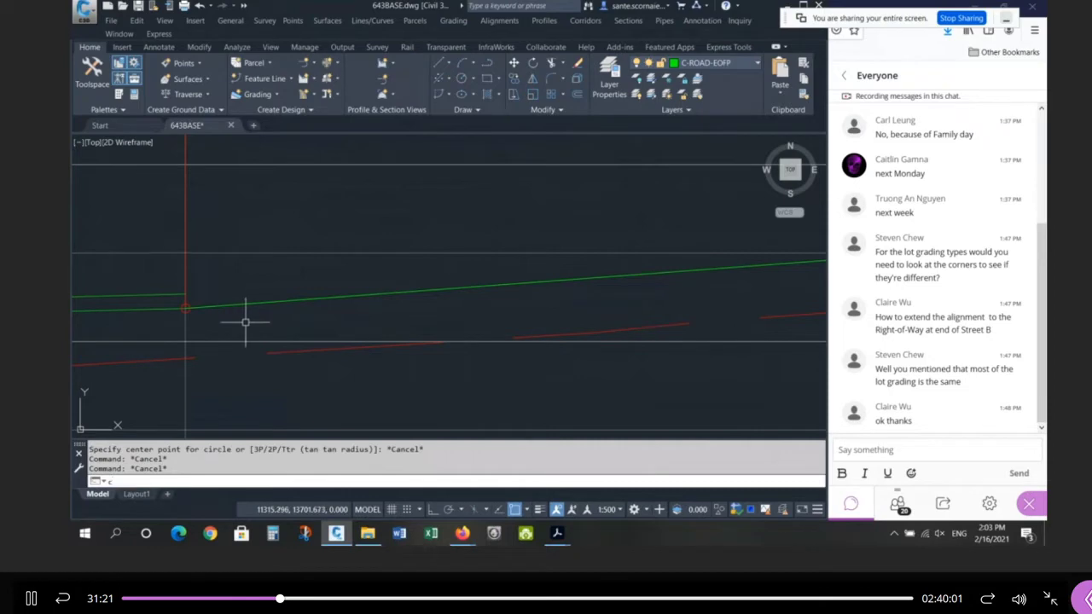
{"action": "type", "text": "o"}
{"action": "key", "text": "Return"}
{"action": "left_click", "coordinate": [217, 304]}
{"action": "key", "text": "Return"}
{"action": "left_click", "coordinate": [186, 308]}
{"action": "left_click", "coordinate": [185, 294]}
{"action": "key", "text": "Return"}
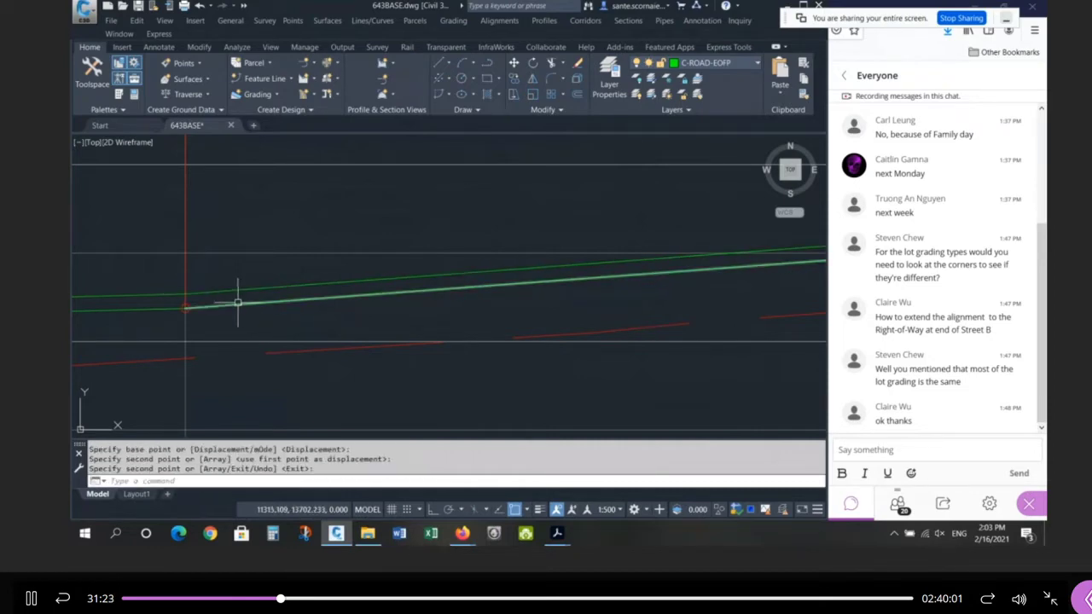
Step: Compare the 1.50% line on the design grade with its raised copy between stations 0+300.01 and 0+330.23
{"action": "key", "text": "Escape"}
{"action": "left_click", "coordinate": [236, 305]}
{"action": "scroll", "coordinate": [201, 339], "scroll_direction": "down", "scroll_amount": 2}
{"action": "key", "text": "Escape"}
{"action": "key", "text": "Escape"}
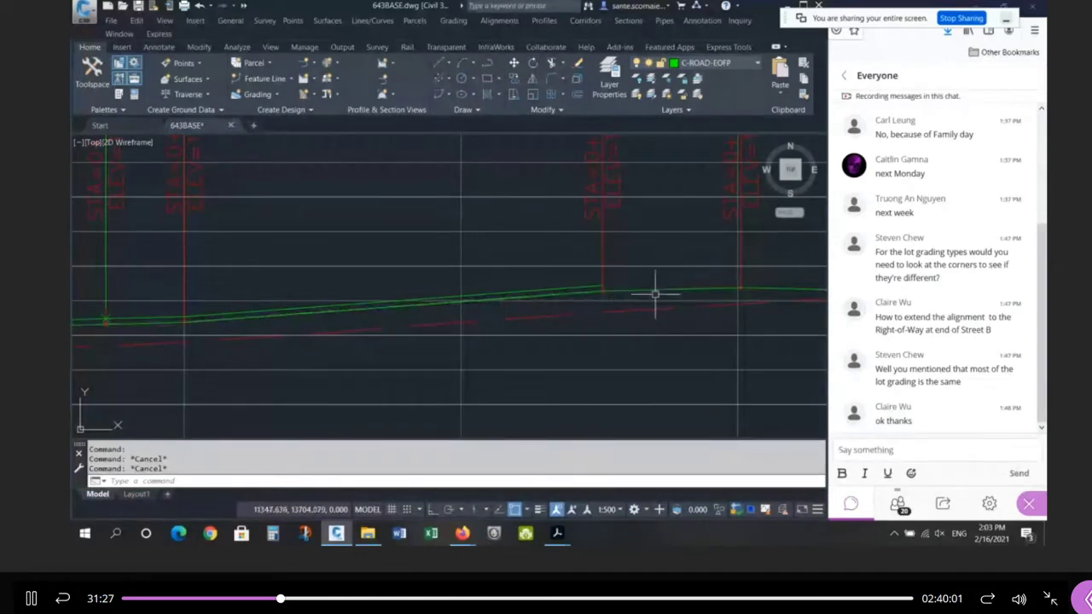
{"action": "key", "text": "Escape"}
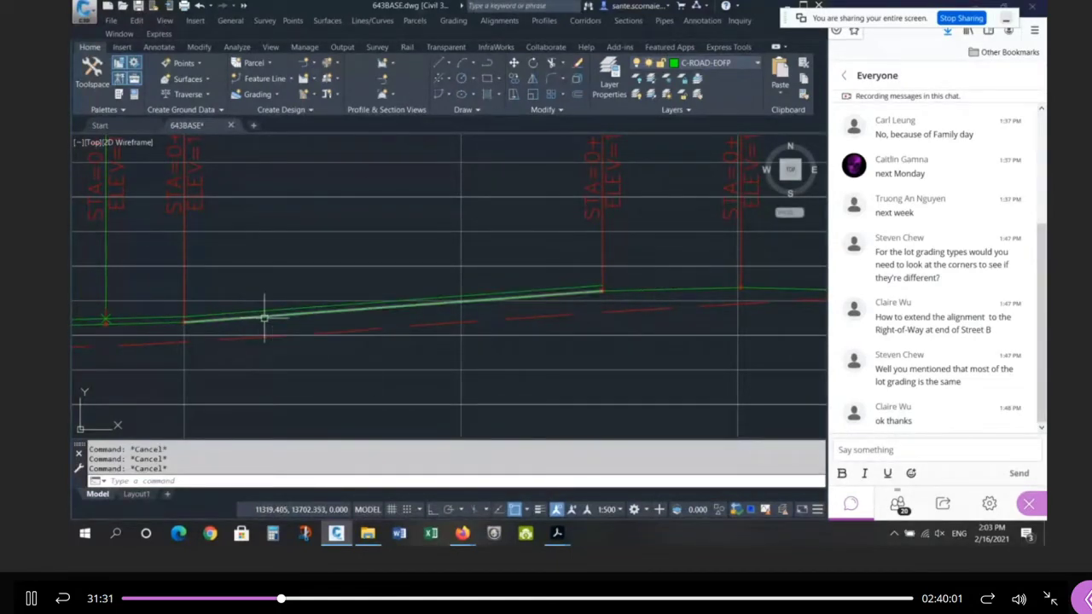
{"action": "left_click", "coordinate": [264, 317]}
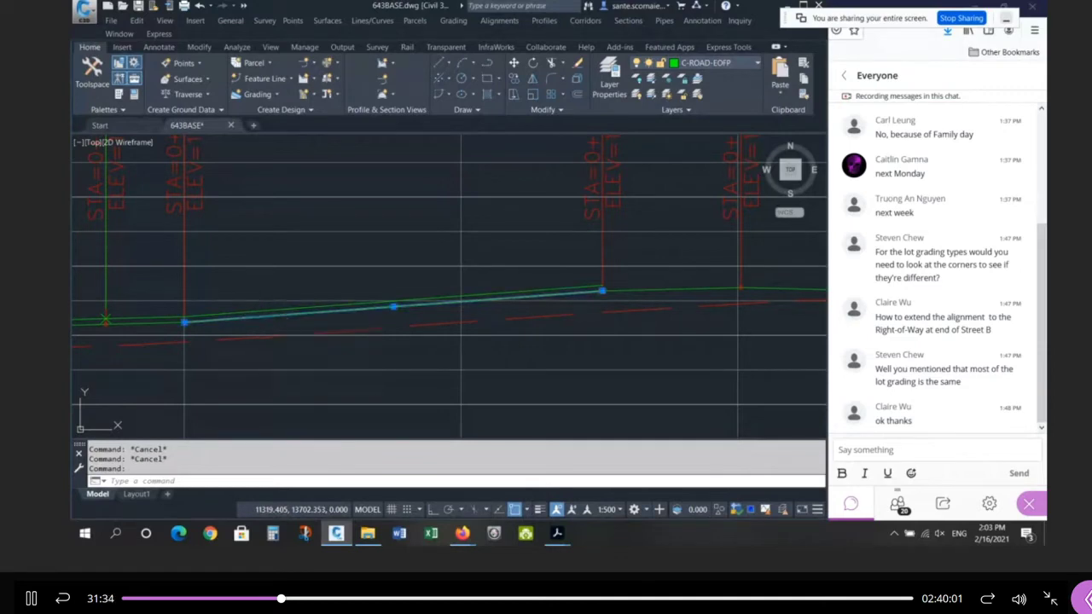
{"action": "scroll", "coordinate": [204, 319], "scroll_direction": "down", "scroll_amount": 2}
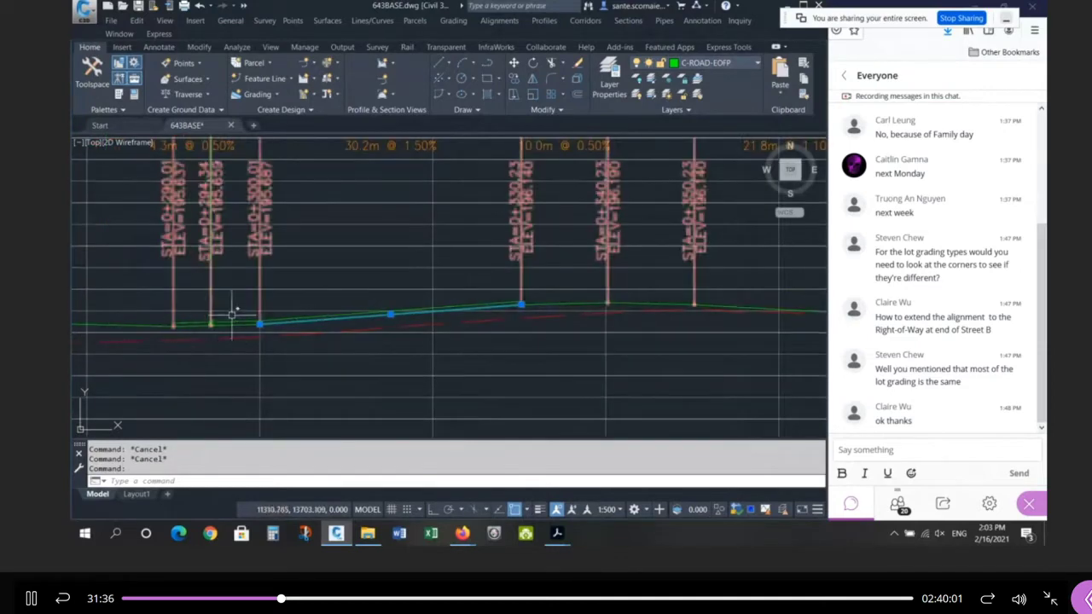
{"action": "scroll", "coordinate": [353, 329], "scroll_direction": "up", "scroll_amount": 2}
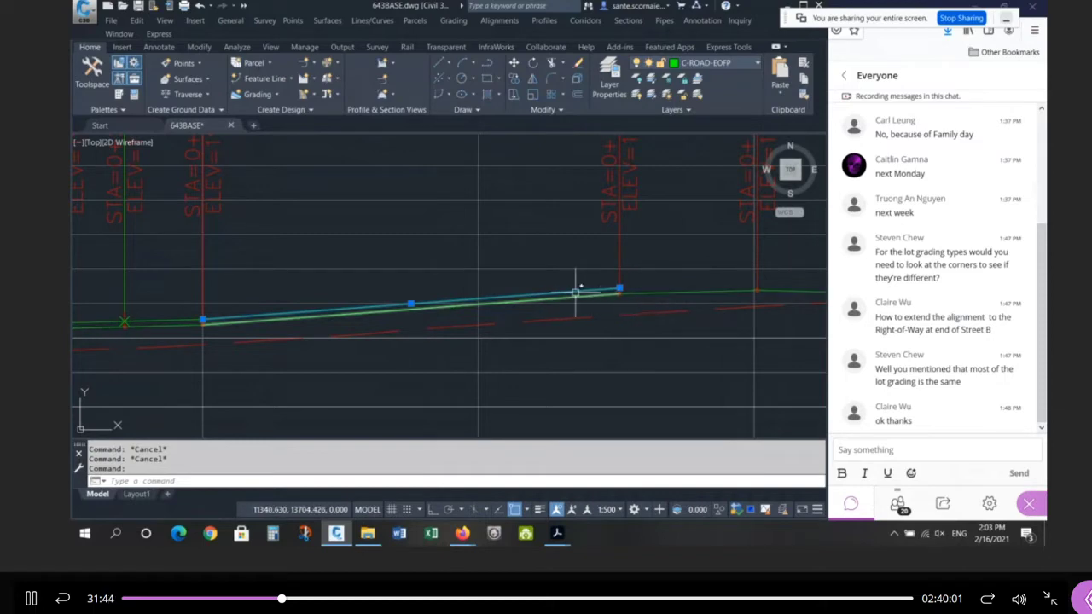
{"action": "key", "text": "Escape"}
{"action": "type", "text": "co"}
{"action": "key", "text": "Return"}
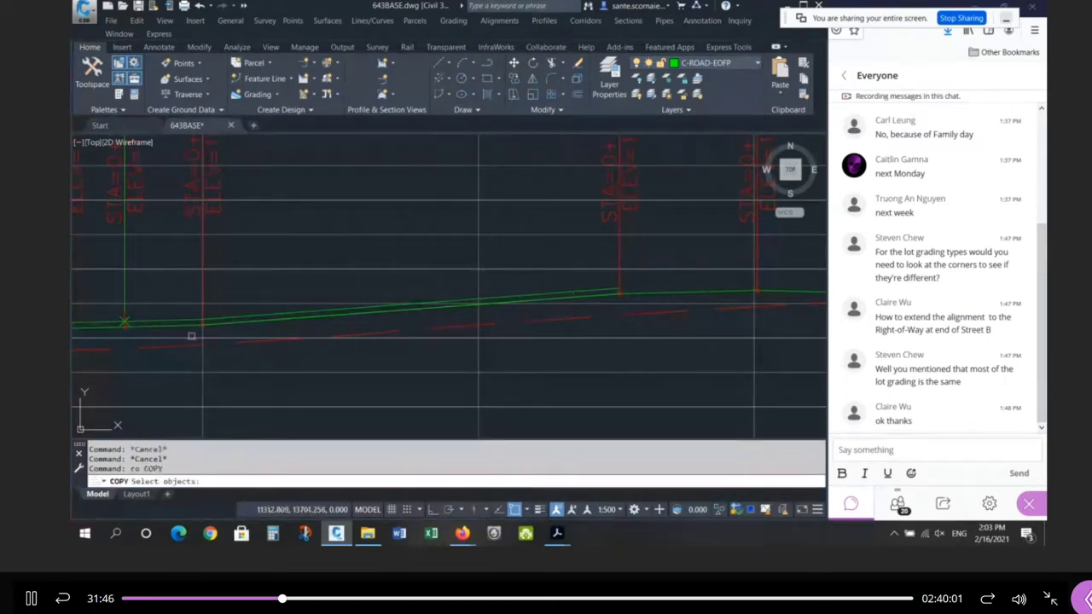
{"action": "key", "text": "Escape"}
{"action": "key", "text": "Escape"}
Step: Draw a line along the design profile's 0.50% grade from station 0+330.23 to station 0+340.23
{"action": "type", "text": "l"}
{"action": "key", "text": "Return"}
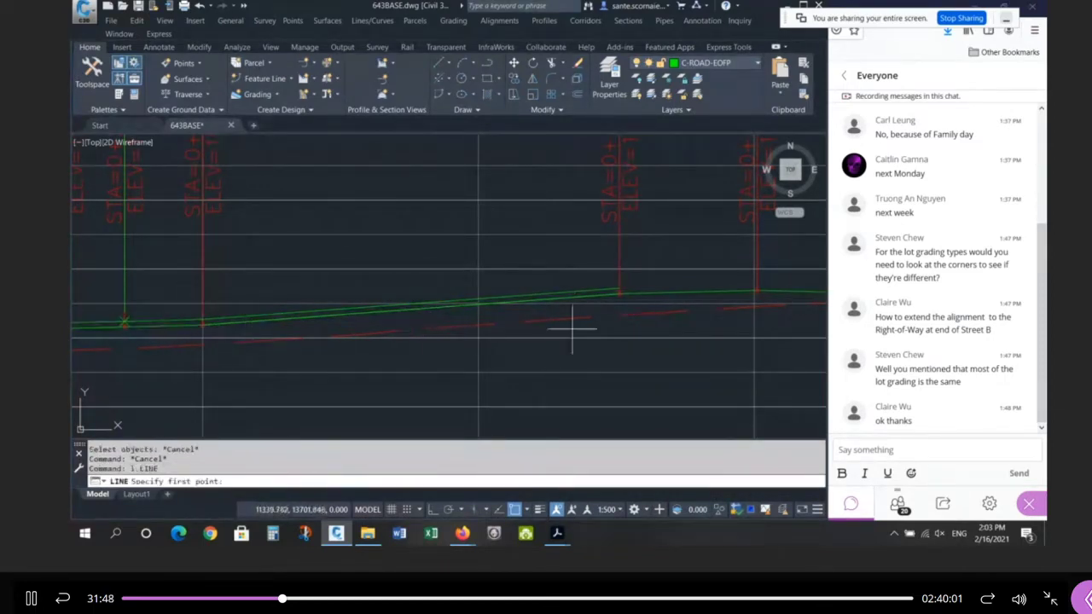
{"action": "left_click", "coordinate": [620, 291]}
{"action": "left_click", "coordinate": [757, 291]}
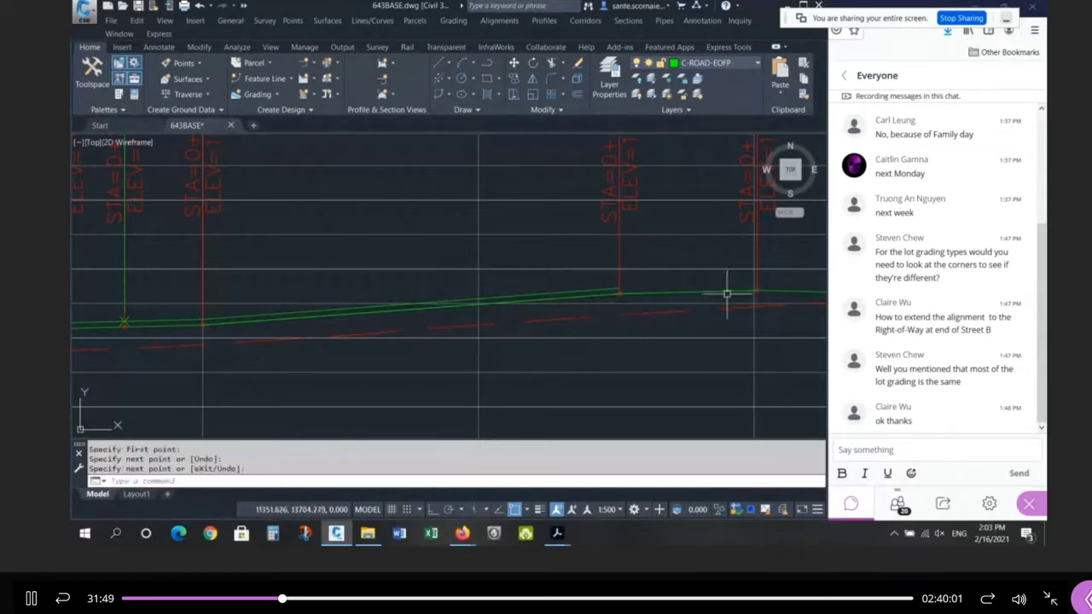
{"action": "key", "text": "Return"}
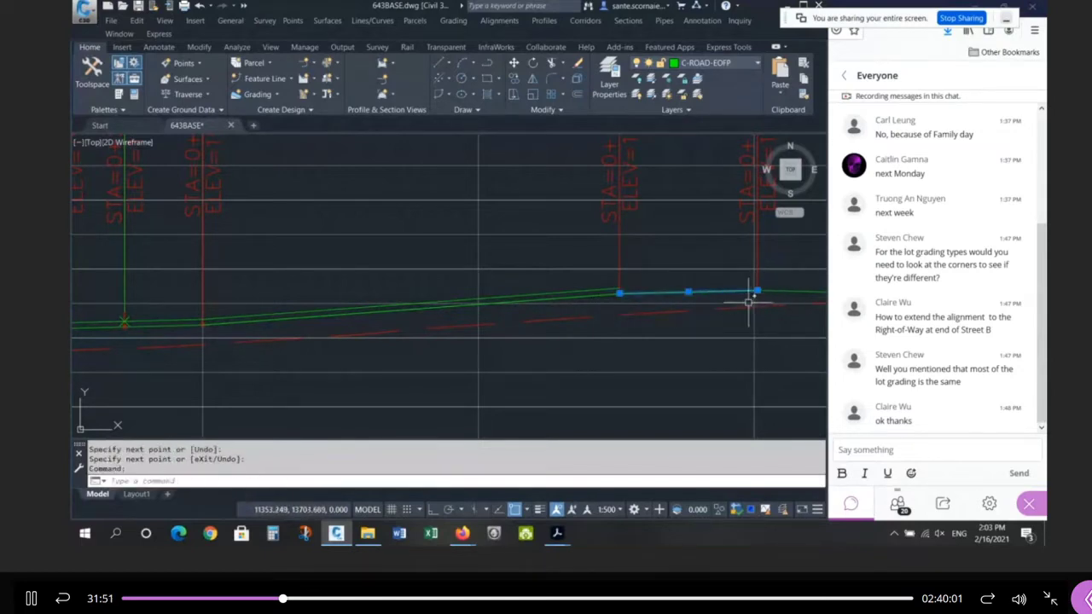
{"action": "key", "text": "Escape"}
{"action": "key", "text": "Escape"}
Step: Copy the raised 0.50% line, the raised 1.50% line and the station 0+330.23 0.50% line straight down into clear space below the profile views
{"action": "left_click", "coordinate": [159, 321]}
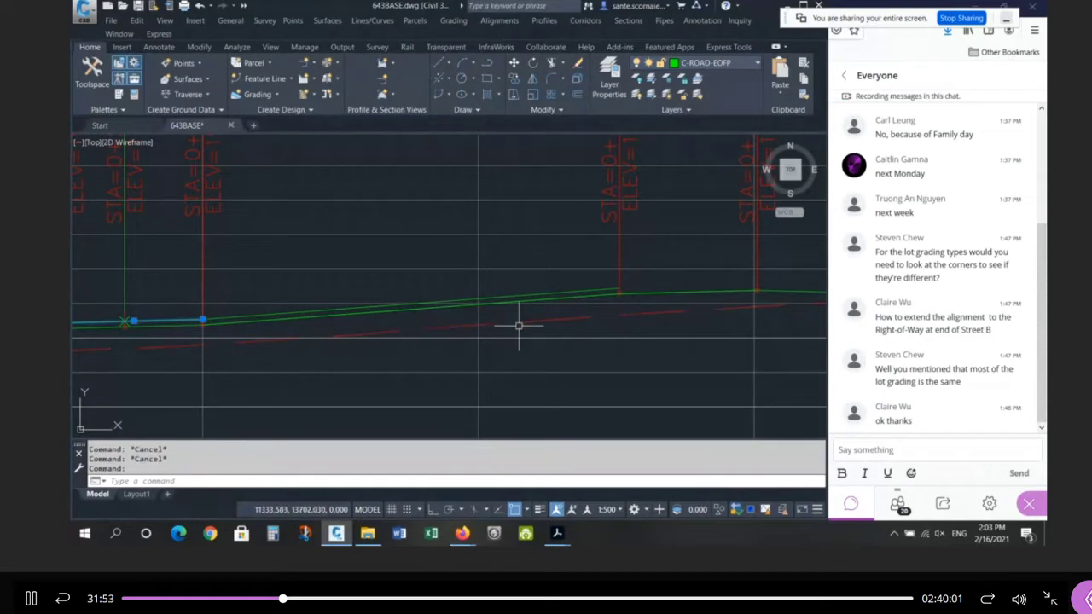
{"action": "scroll", "coordinate": [524, 335], "scroll_direction": "down", "scroll_amount": 2}
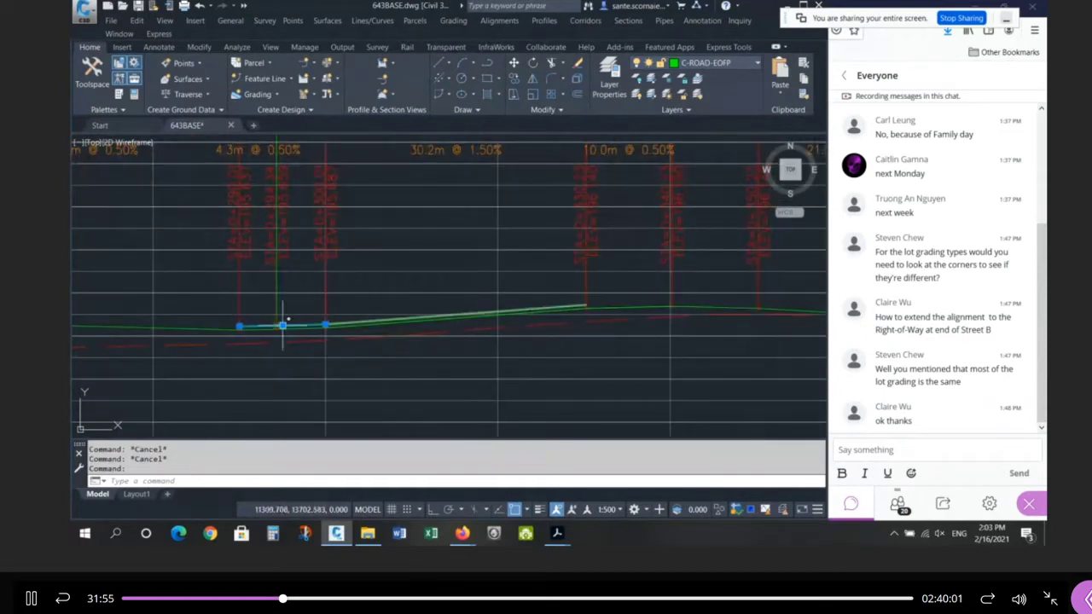
{"action": "key", "text": "Escape"}
{"action": "type", "text": "o"}
{"action": "key", "text": "Return"}
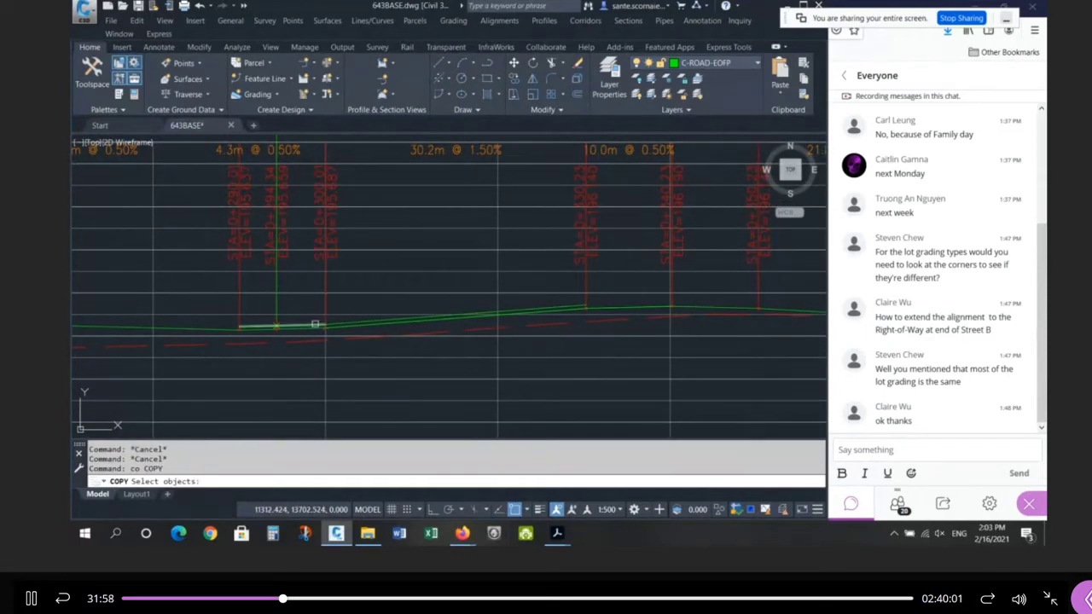
{"action": "left_click", "coordinate": [292, 325]}
{"action": "left_click", "coordinate": [621, 306]}
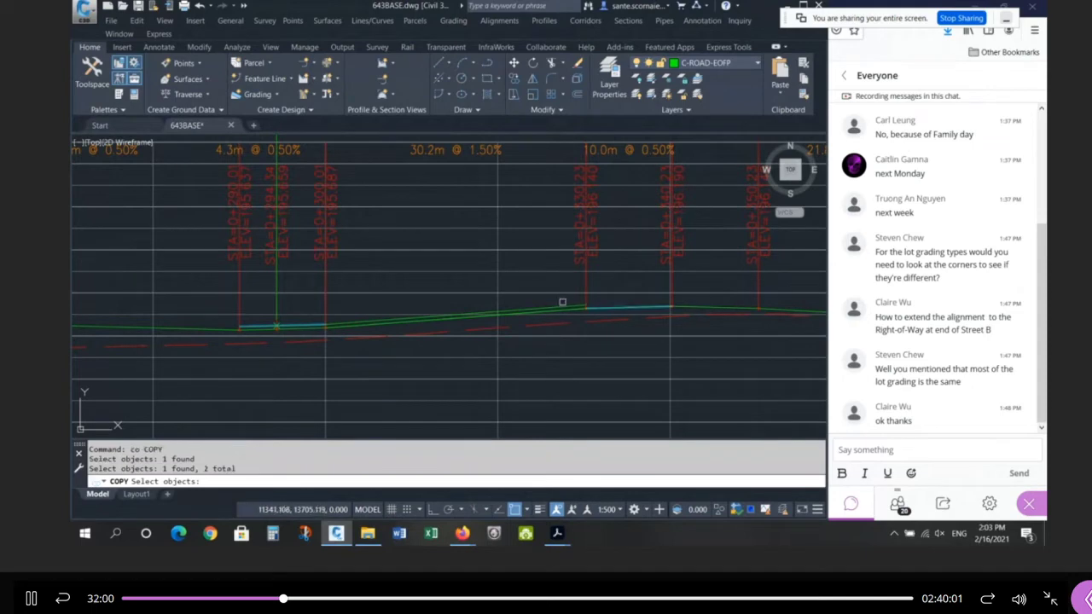
{"action": "key", "text": "Return"}
{"action": "scroll", "coordinate": [537, 282], "scroll_direction": "down", "scroll_amount": 4}
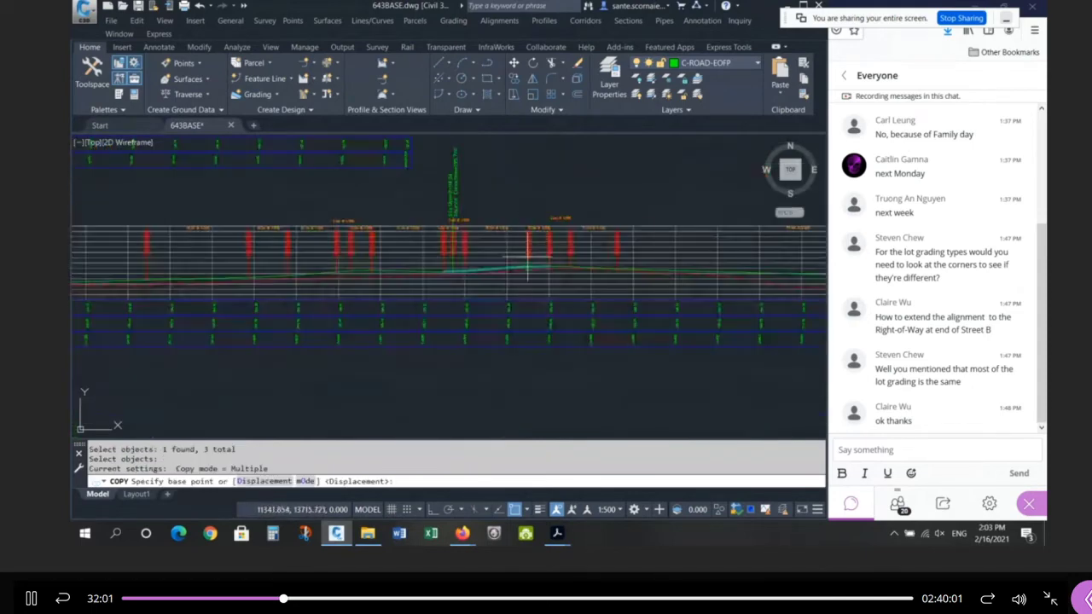
{"action": "left_click", "coordinate": [556, 157]}
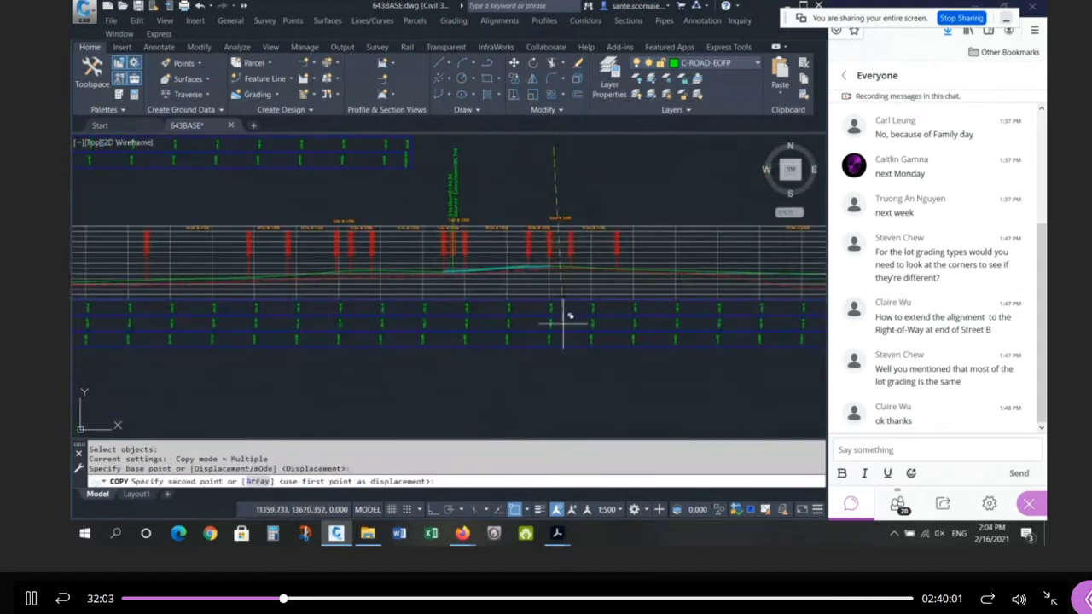
{"action": "scroll", "coordinate": [568, 312], "scroll_direction": "down", "scroll_amount": 2}
{"action": "left_click", "coordinate": [435, 513]}
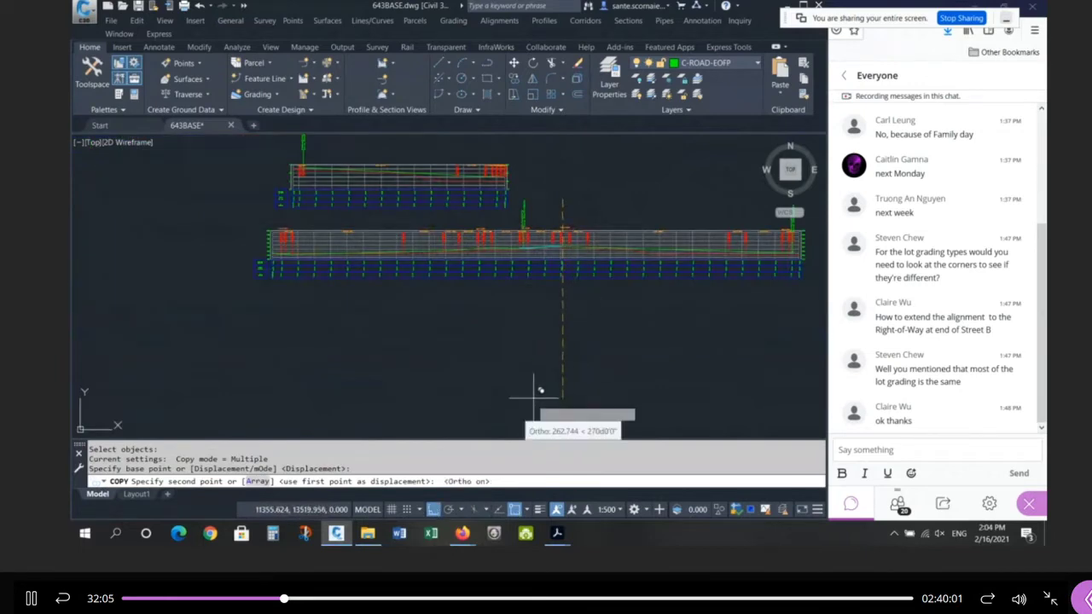
{"action": "left_click", "coordinate": [542, 397]}
{"action": "key", "text": "Return"}
Step: Draw a circle at each outer end of the copied line chain, the one at the upper end with a radius of about 1.3
{"action": "scroll", "coordinate": [547, 394], "scroll_direction": "up", "scroll_amount": 6}
{"action": "left_click", "coordinate": [597, 307]}
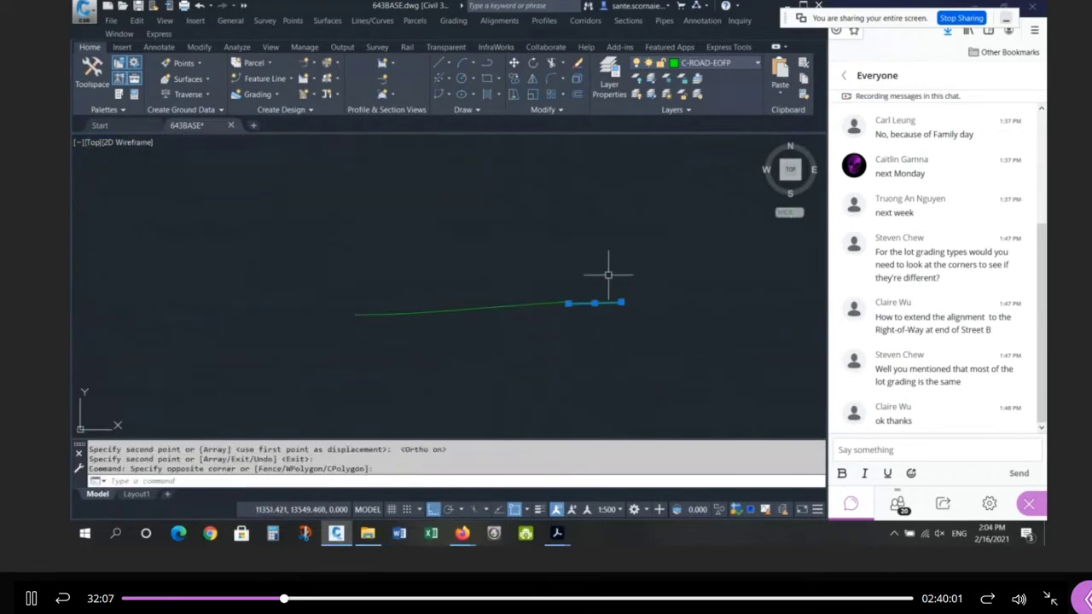
{"action": "key", "text": "Escape"}
{"action": "key", "text": "Escape"}
{"action": "type", "text": "c"}
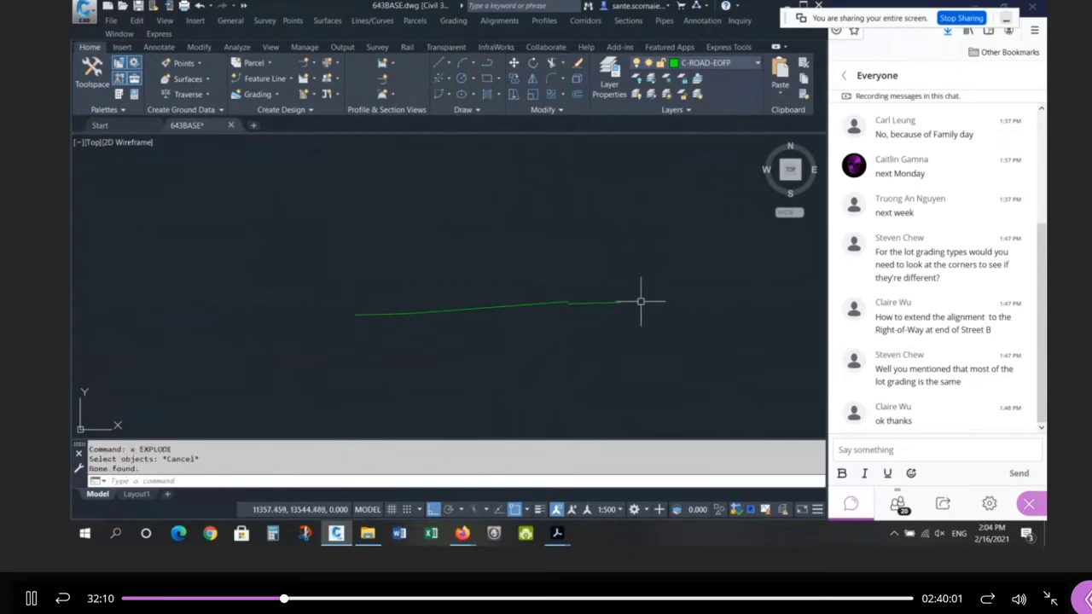
{"action": "key", "text": "Return"}
{"action": "left_click", "coordinate": [620, 302]}
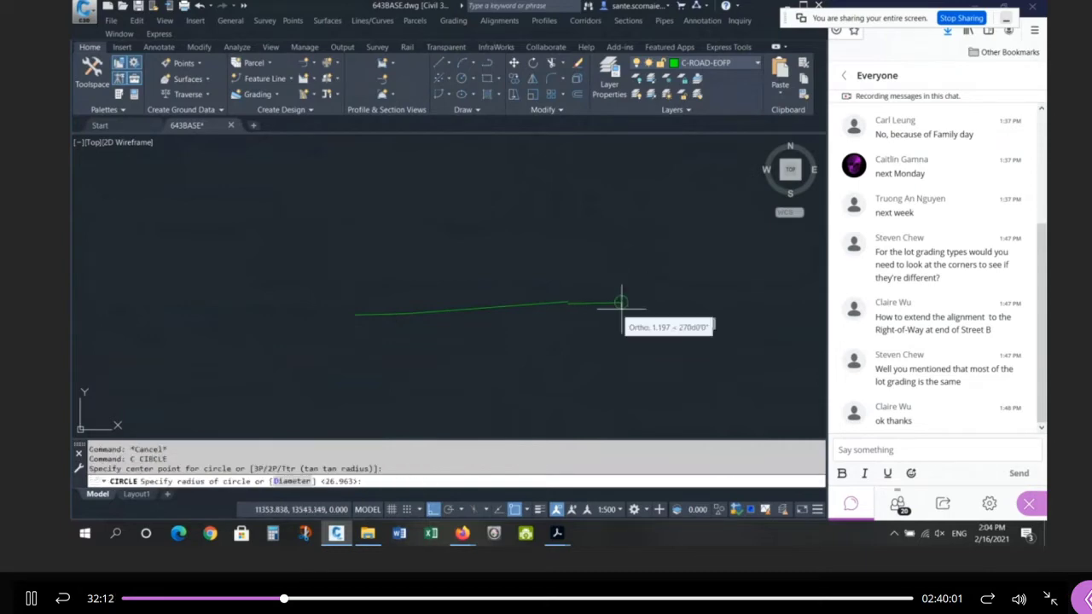
{"action": "scroll", "coordinate": [371, 330], "scroll_direction": "up", "scroll_amount": 2}
{"action": "key", "text": "Return"}
{"action": "left_click", "coordinate": [345, 308]}
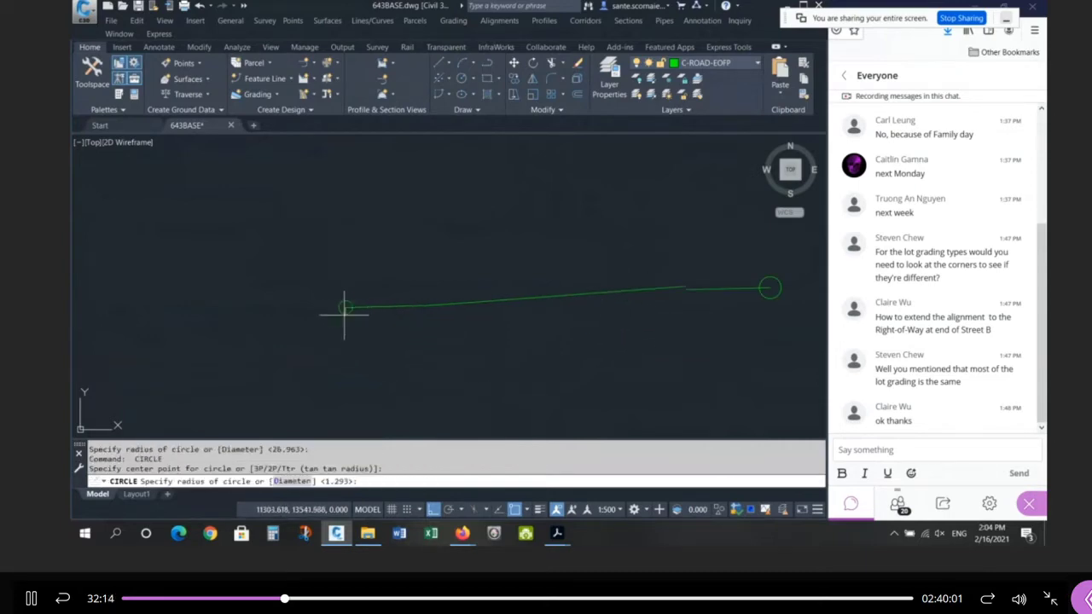
{"action": "left_click", "coordinate": [343, 314]}
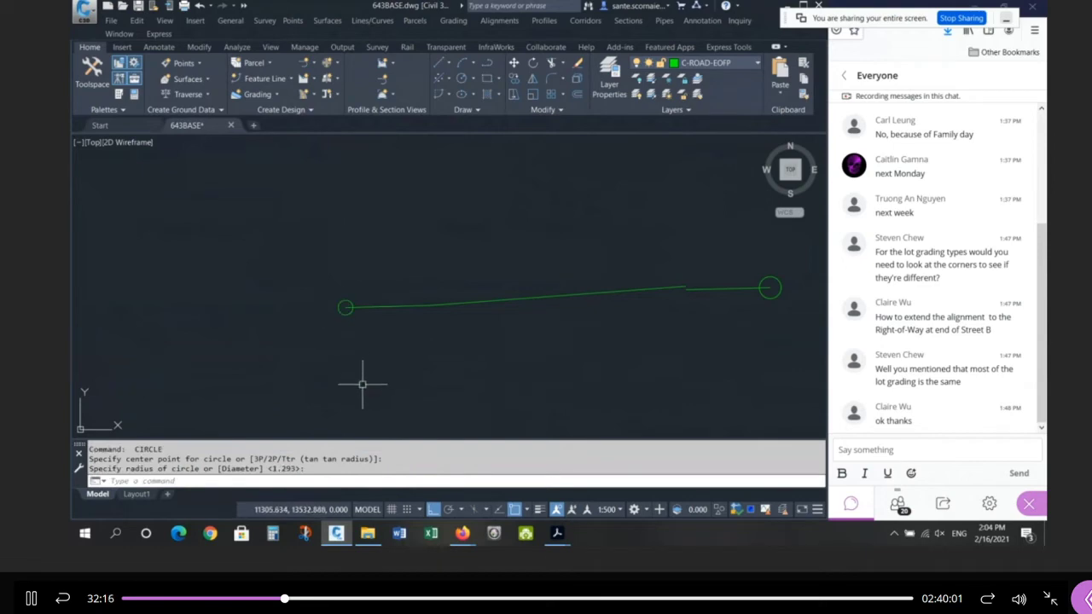
Step: Examine the copied 0.50% and 1.50% lines between the two circles and the gap where they do not meet
{"action": "left_click", "coordinate": [582, 324]}
{"action": "left_click", "coordinate": [537, 265]}
{"action": "scroll", "coordinate": [612, 317], "scroll_direction": "up", "scroll_amount": 2}
{"action": "key", "text": "Escape"}
{"action": "key", "text": "Escape"}
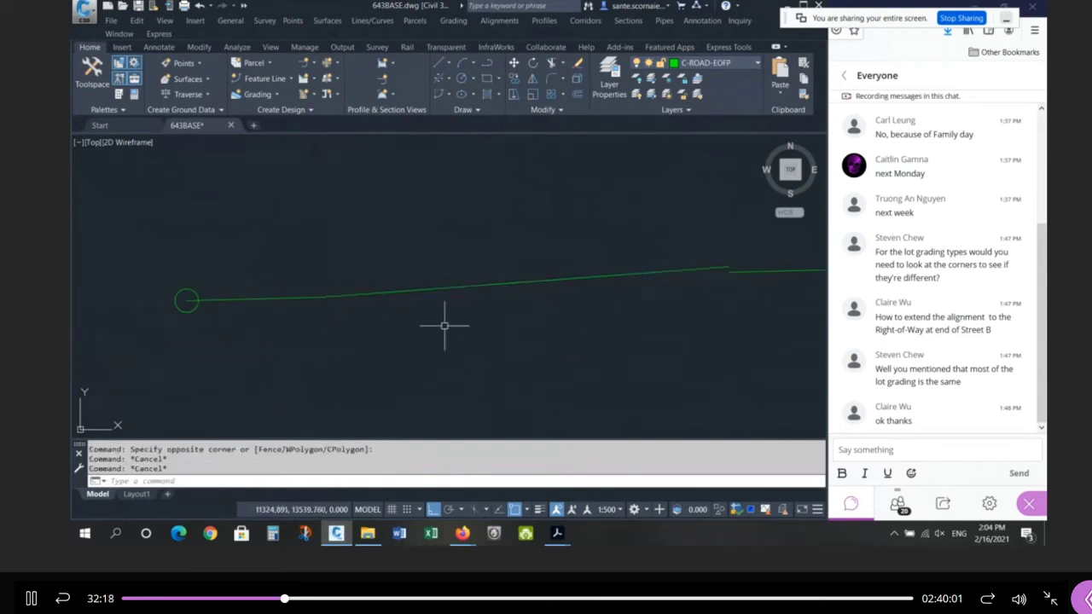
{"action": "scroll", "coordinate": [427, 320], "scroll_direction": "down", "scroll_amount": 2}
{"action": "left_click", "coordinate": [324, 306]}
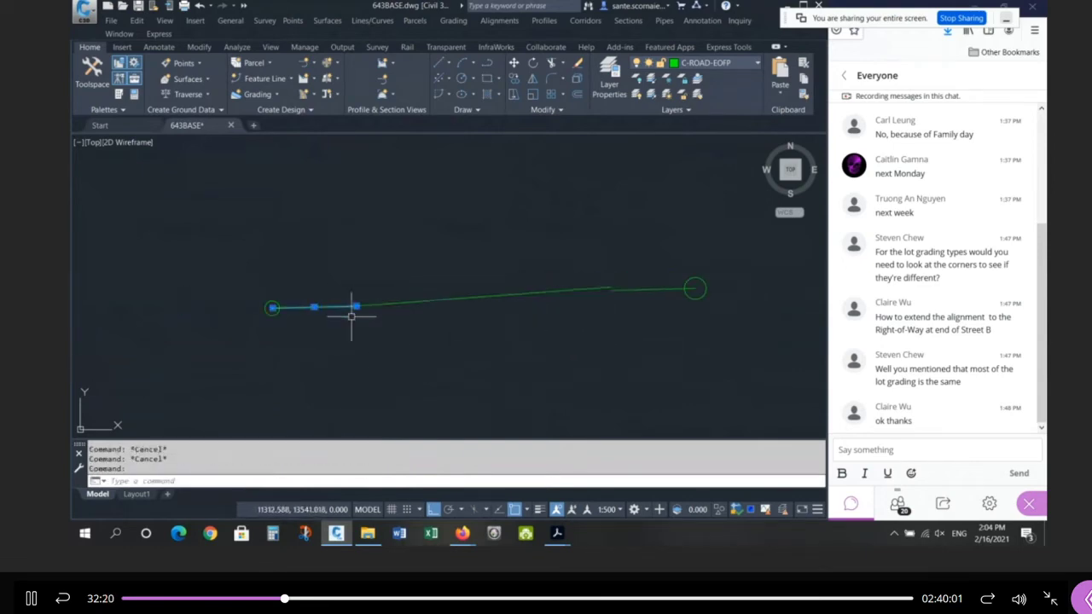
{"action": "key", "text": "Escape"}
{"action": "left_click", "coordinate": [465, 296]}
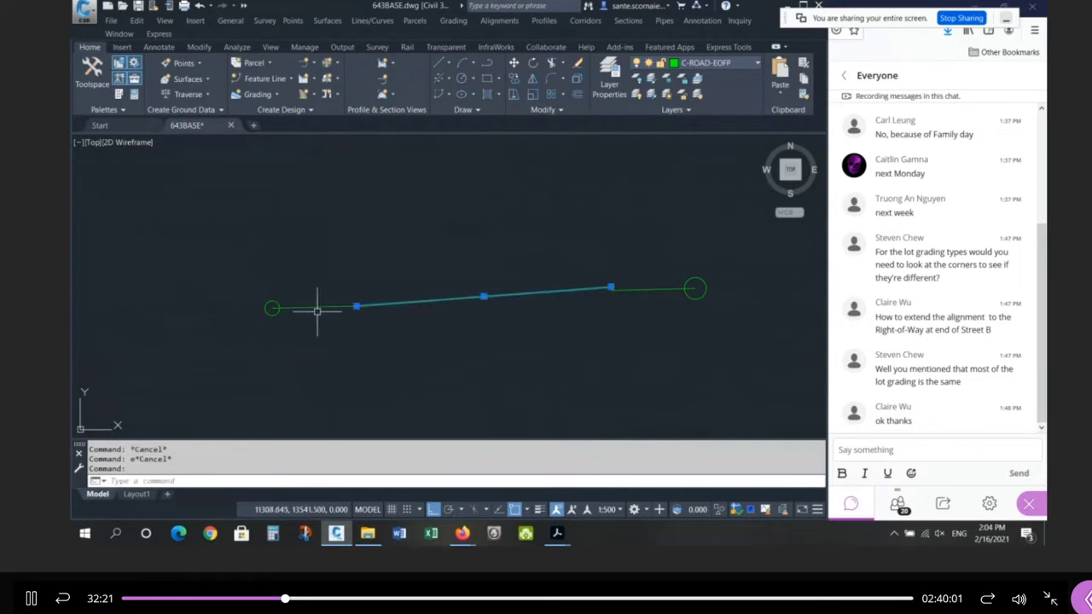
{"action": "key", "text": "Escape"}
{"action": "left_click", "coordinate": [387, 304]}
{"action": "key", "text": "Escape"}
{"action": "key", "text": "Escape"}
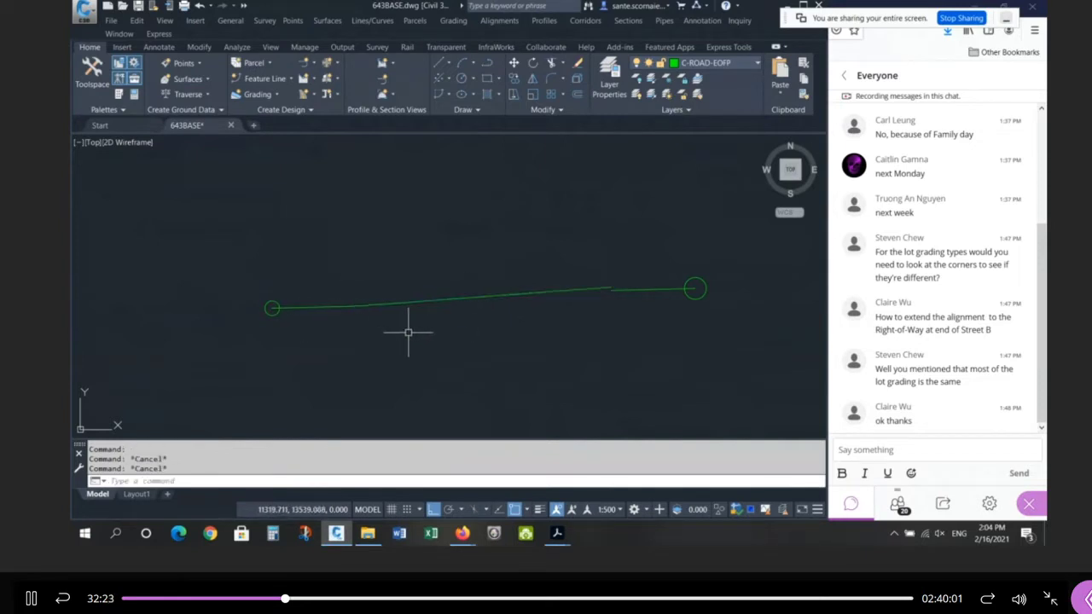
Step: Extend the upper 0.50% line back to meet the copied 1.50% line
{"action": "type", "text": "ex"}
{"action": "key", "text": "Return"}
{"action": "left_click", "coordinate": [498, 323]}
{"action": "left_click", "coordinate": [492, 292]}
{"action": "key", "text": "Return"}
{"action": "left_click", "coordinate": [618, 290]}
{"action": "key", "text": "Return"}
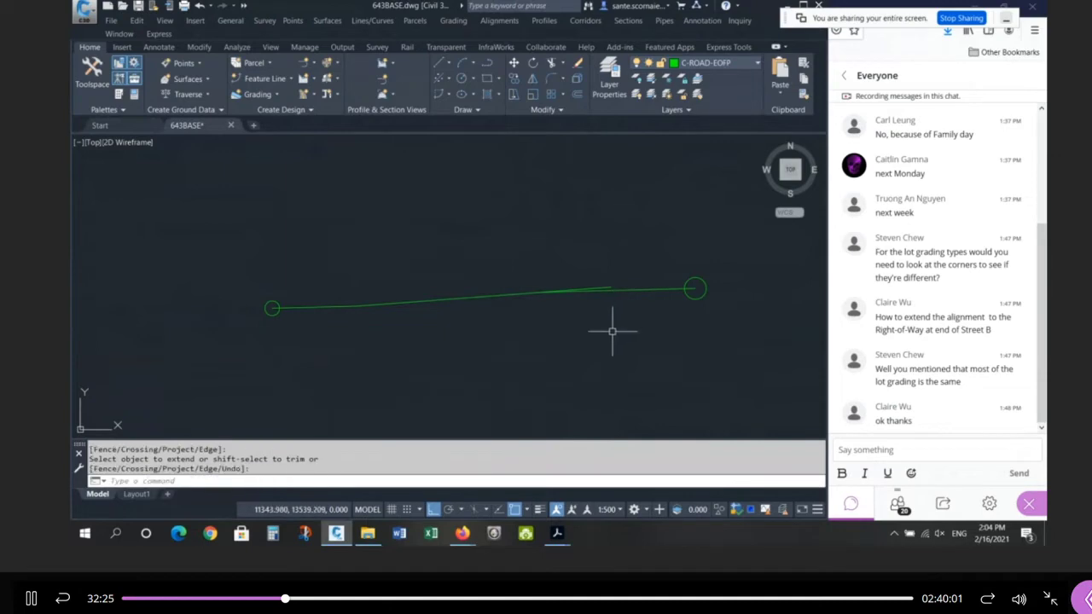
Step: Trim the copied 1.50% line's overhang beyond the upper 0.50% line and undo both the trim and the extension
{"action": "type", "text": "tr"}
{"action": "key", "text": "Return"}
{"action": "left_click", "coordinate": [623, 289]}
{"action": "key", "text": "Return"}
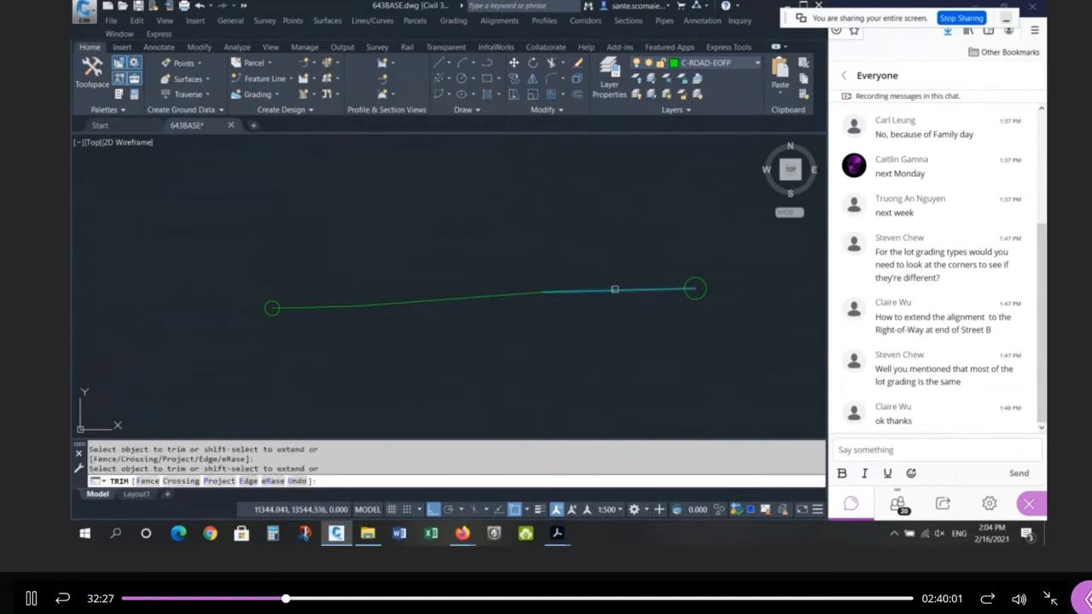
{"action": "key", "text": "Escape"}
{"action": "key", "text": "Escape"}
{"action": "key", "text": "Escape"}
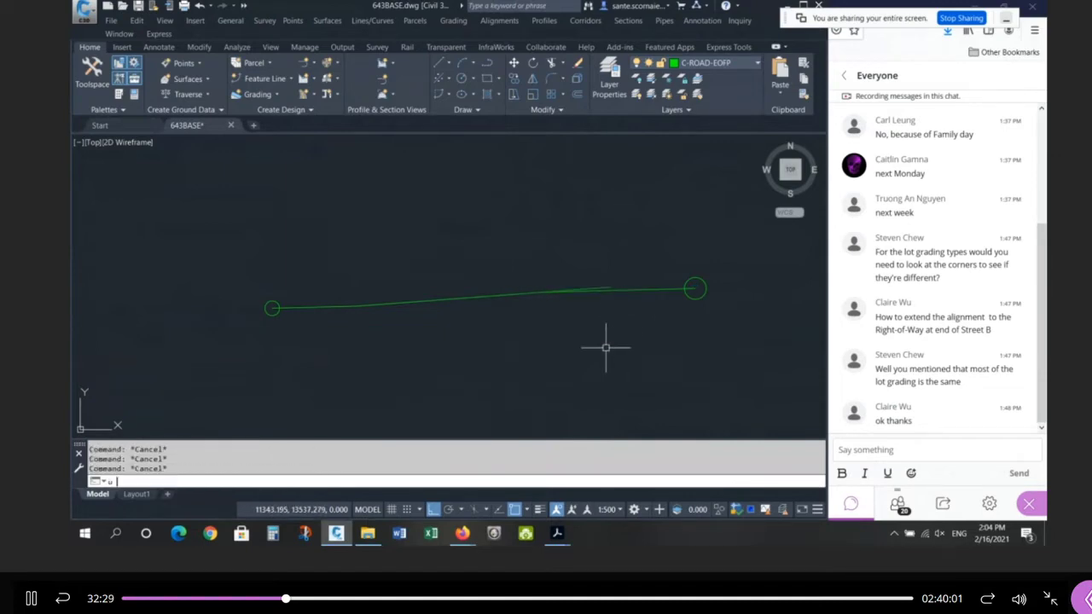
Step: Move the copied 1.50% line by its upper endpoint onto the start of the upper 0.50% line
{"action": "left_click", "coordinate": [596, 290]}
{"action": "left_click", "coordinate": [595, 285]}
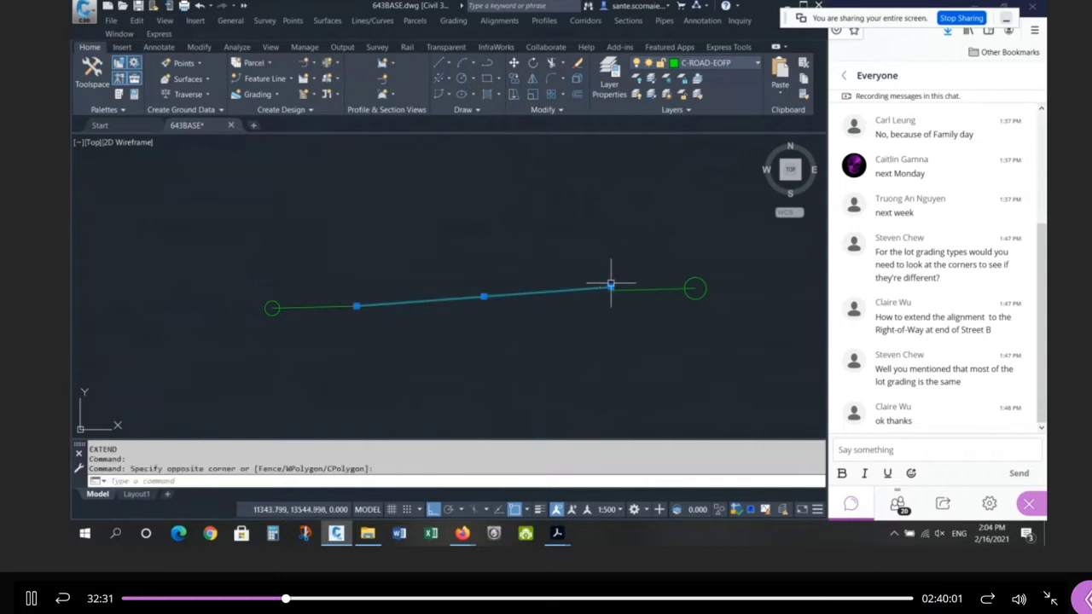
{"action": "left_click", "coordinate": [611, 287]}
{"action": "key", "text": "Return"}
{"action": "left_click", "coordinate": [612, 290]}
{"action": "key", "text": "Escape"}
{"action": "key", "text": "Escape"}
{"action": "key", "text": "Escape"}
Step: Extend the lower 0.50% line forward to meet the moved 1.50% line
{"action": "type", "text": "ex"}
{"action": "key", "text": "Return"}
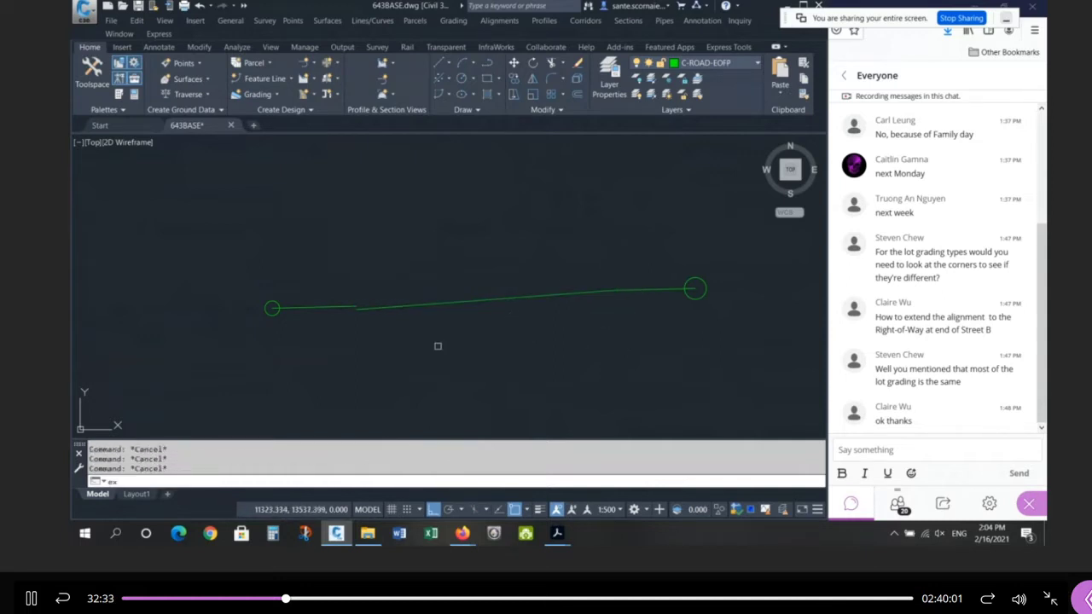
{"action": "left_click", "coordinate": [437, 346]}
{"action": "left_click", "coordinate": [393, 297]}
{"action": "key", "text": "Return"}
{"action": "left_click", "coordinate": [347, 307]}
{"action": "left_click", "coordinate": [349, 308]}
{"action": "key", "text": "Return"}
Step: Trim the 1.50% line's tail below the extended lower 0.50% line and undo both the trim and the extension
{"action": "type", "text": "tr"}
{"action": "key", "text": "Return"}
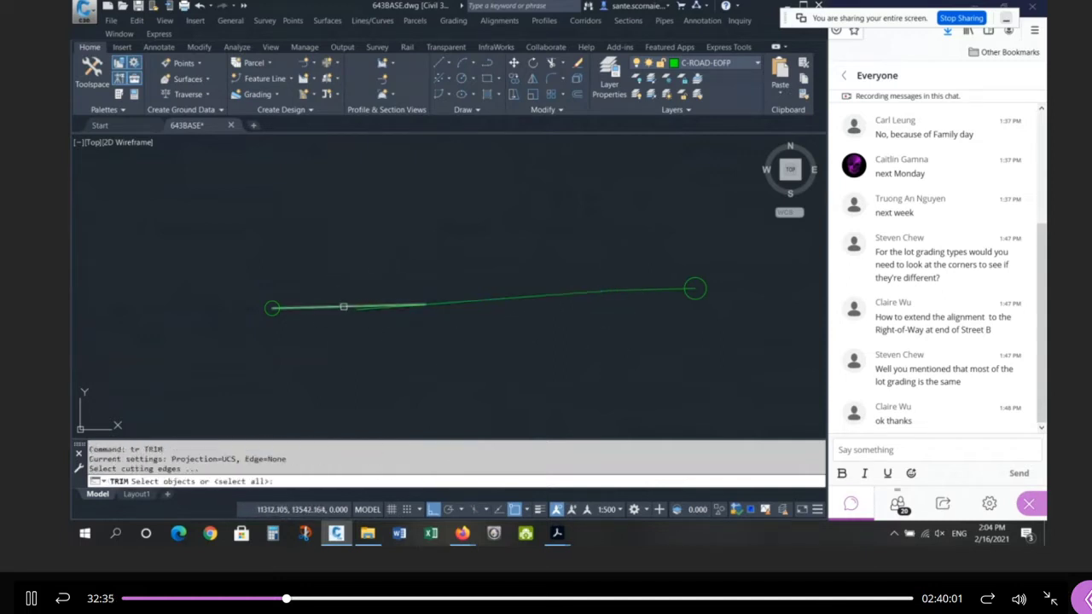
{"action": "left_click", "coordinate": [344, 307]}
{"action": "key", "text": "Return"}
{"action": "left_click", "coordinate": [367, 309]}
{"action": "key", "text": "Return"}
{"action": "left_click", "coordinate": [351, 307]}
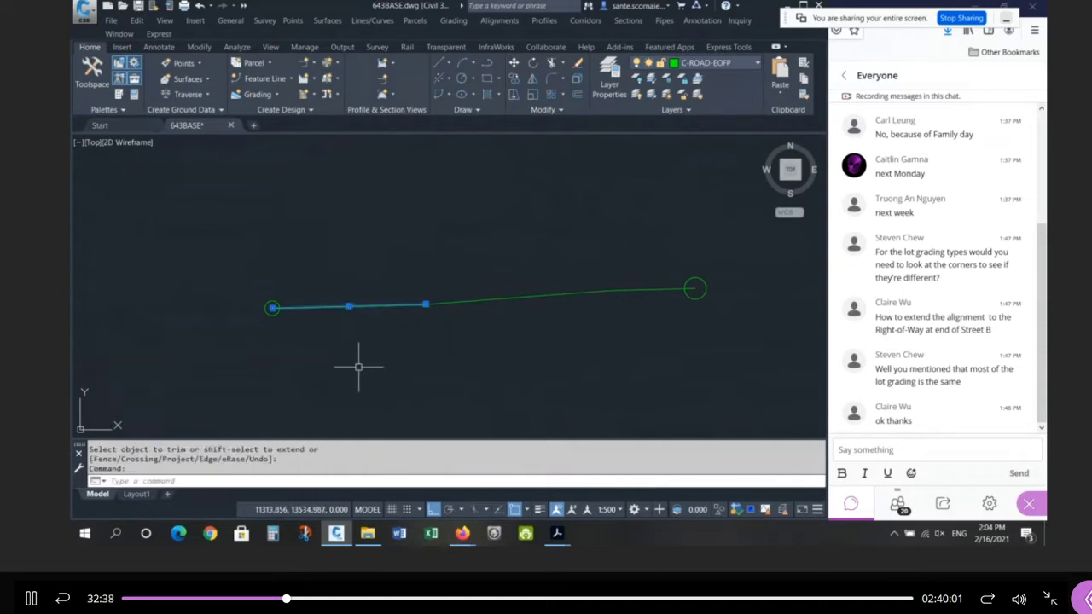
{"action": "type", "text": "u"}
{"action": "key", "text": "Return"}
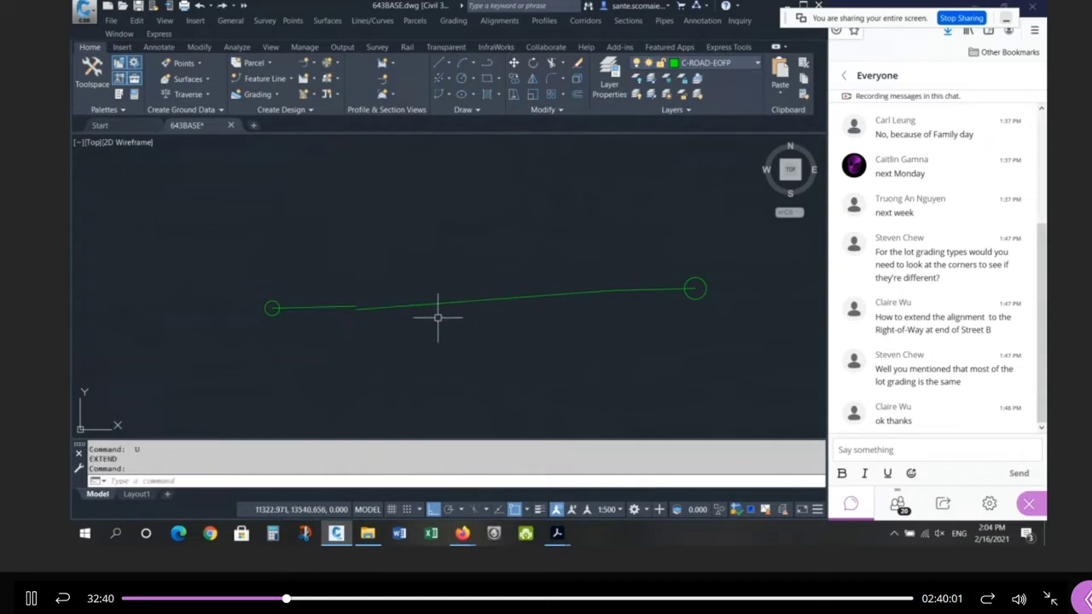
Step: Move the 1.50% line by its lower endpoint onto the end of the lower 0.50% line
{"action": "scroll", "coordinate": [380, 314], "scroll_direction": "up", "scroll_amount": 4}
{"action": "left_click", "coordinate": [370, 314]}
{"action": "left_click", "coordinate": [351, 293]}
{"action": "scroll", "coordinate": [327, 295], "scroll_direction": "up", "scroll_amount": 5}
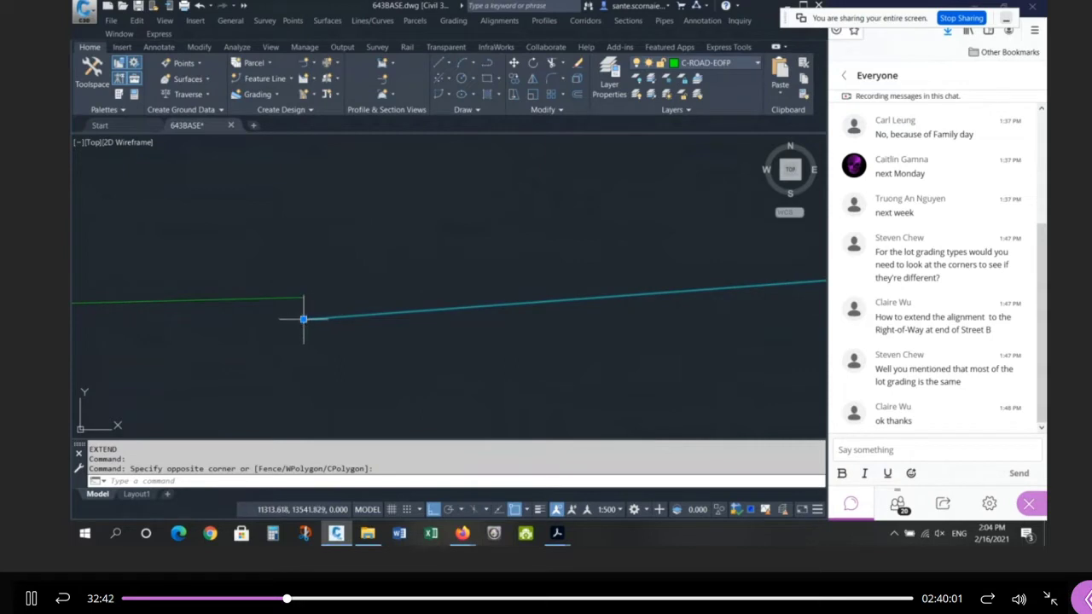
{"action": "left_click", "coordinate": [303, 319]}
{"action": "key", "text": "space"}
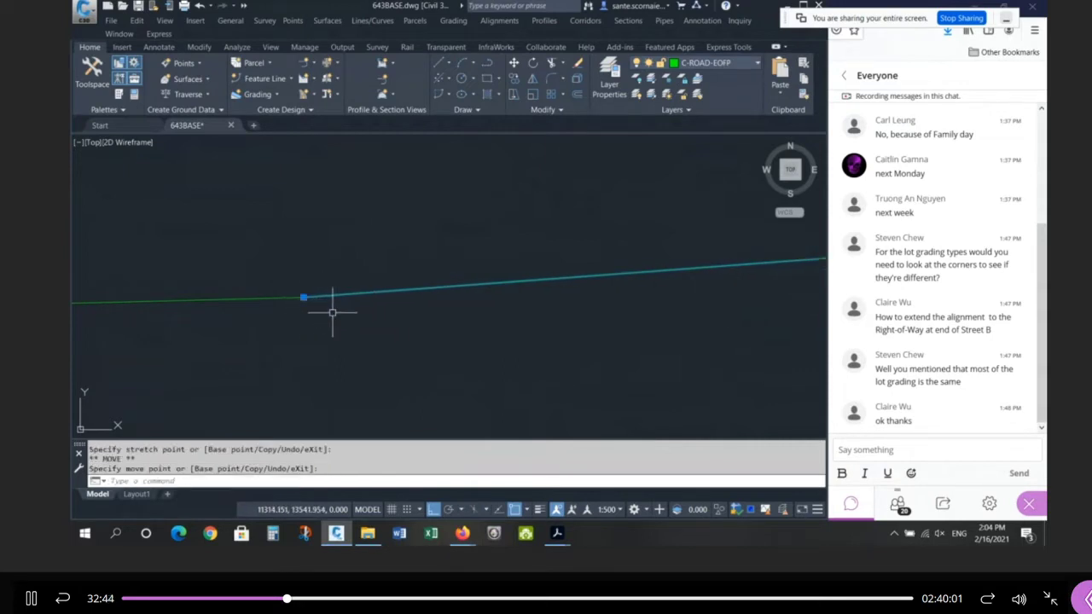
Step: Cancel the started Move command and undo the 1.50% line's move onto the lower 0.50% line
{"action": "key", "text": "Escape"}
{"action": "type", "text": "m"}
{"action": "key", "text": "Return"}
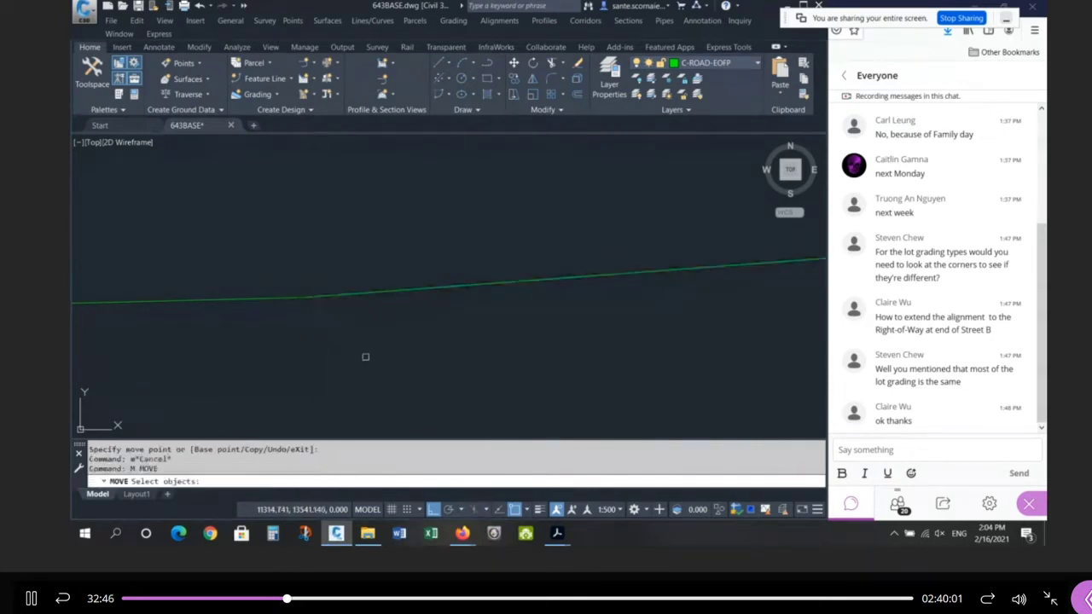
{"action": "left_click", "coordinate": [365, 360]}
{"action": "key", "text": "Escape"}
{"action": "key", "text": "Escape"}
{"action": "type", "text": "u"}
{"action": "key", "text": "Return"}
Step: Repeat the 1.50% line's move onto the lower 0.50% line's end and undo it again
{"action": "left_click", "coordinate": [375, 277]}
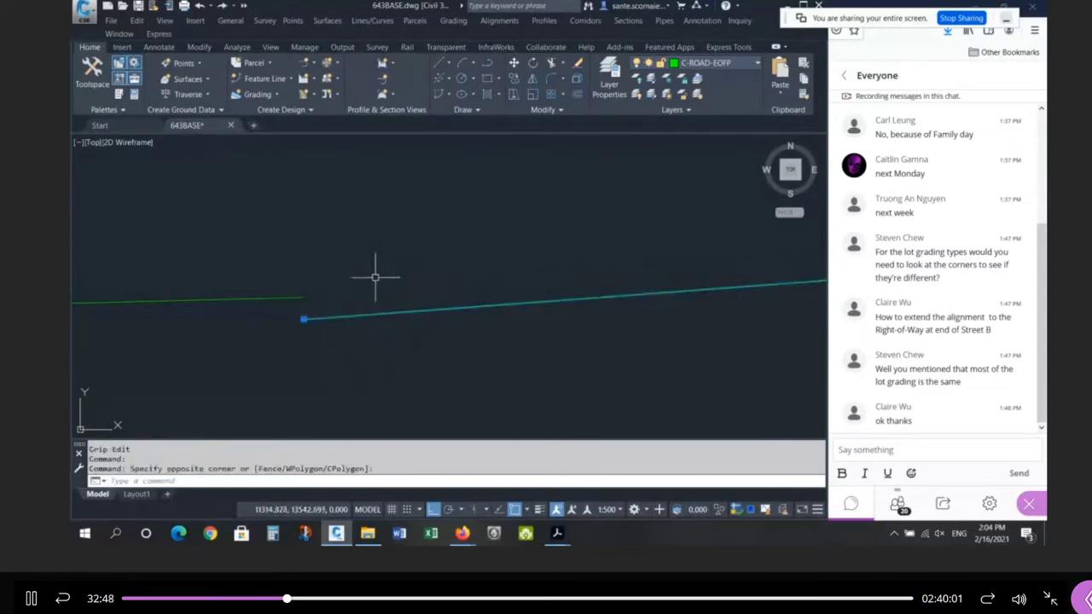
{"action": "left_click", "coordinate": [303, 319]}
{"action": "left_click", "coordinate": [304, 297]}
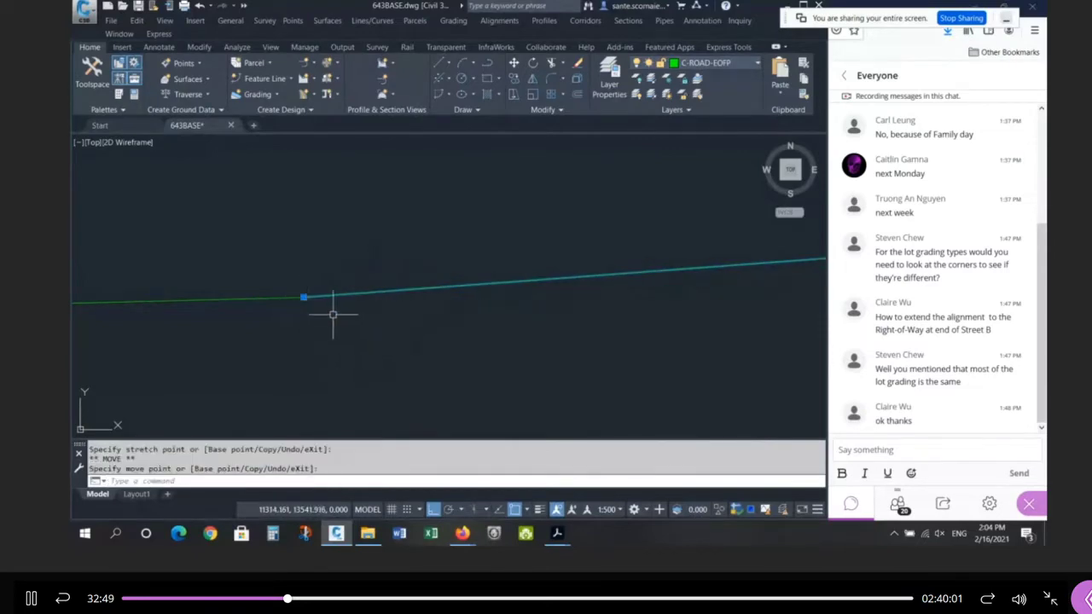
{"action": "type", "text": "u"}
{"action": "key", "text": "Return"}
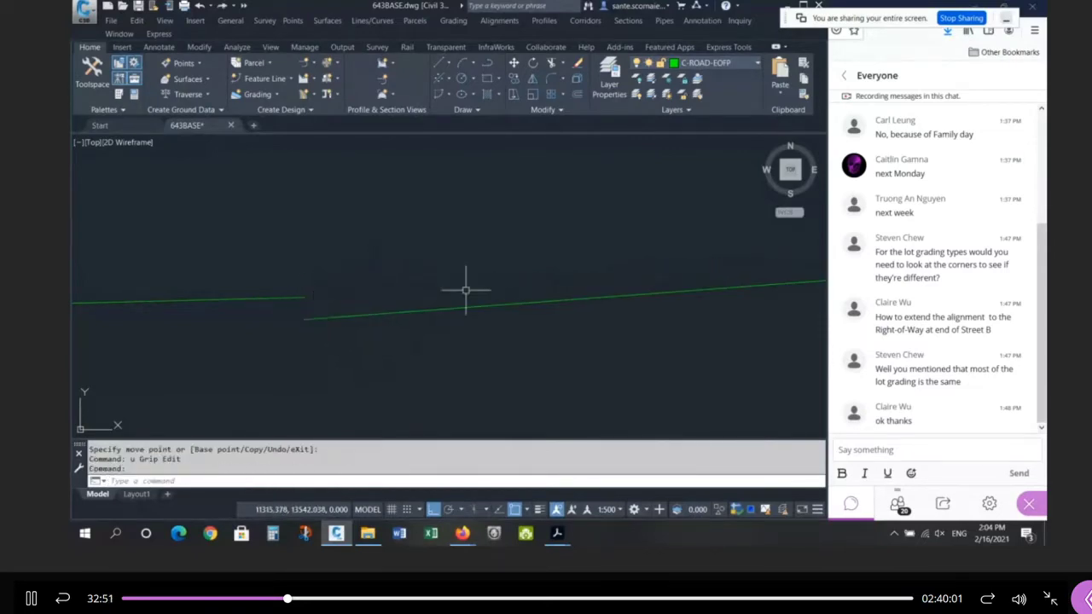
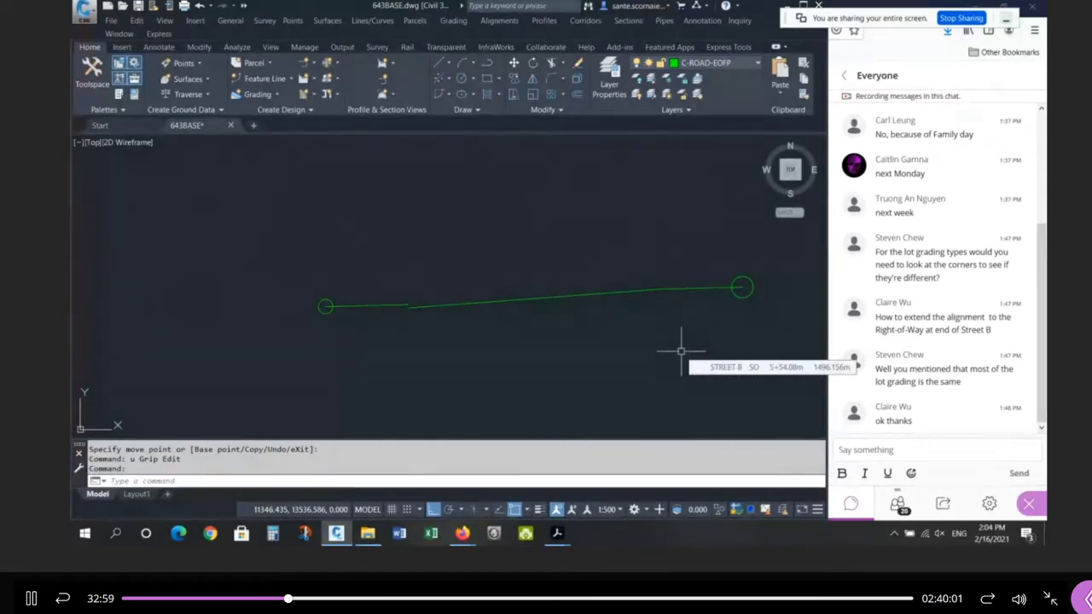
Step: Inspect the design profile farther along the long profile view and the shorter profile view above it
{"action": "scroll", "coordinate": [680, 350], "scroll_direction": "down", "scroll_amount": 5}
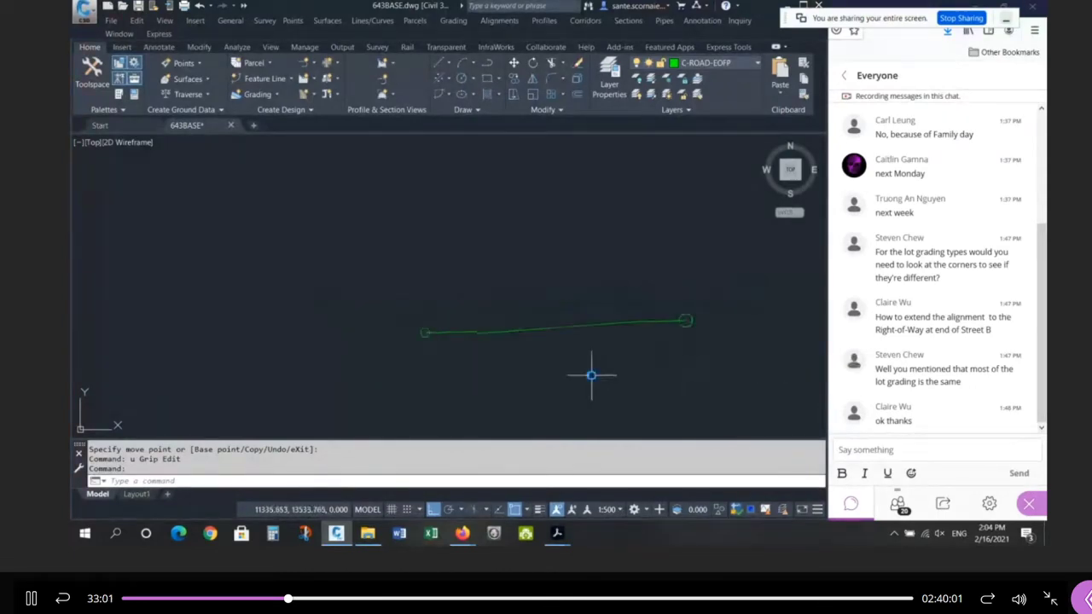
{"action": "scroll", "coordinate": [492, 361], "scroll_direction": "up", "scroll_amount": 5}
{"action": "scroll", "coordinate": [648, 256], "scroll_direction": "up", "scroll_amount": 2}
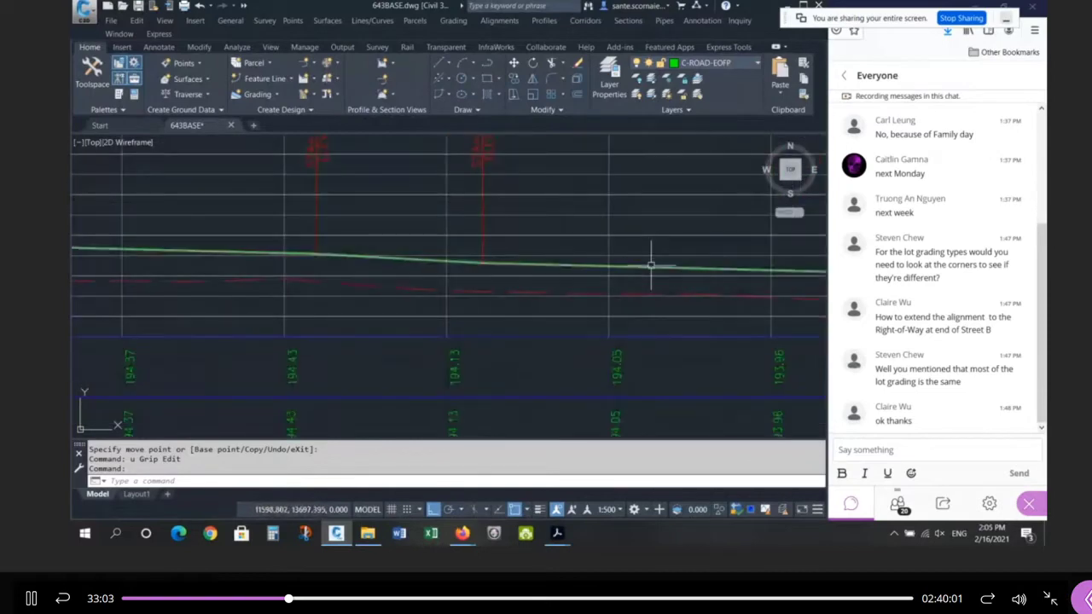
{"action": "left_click", "coordinate": [654, 266]}
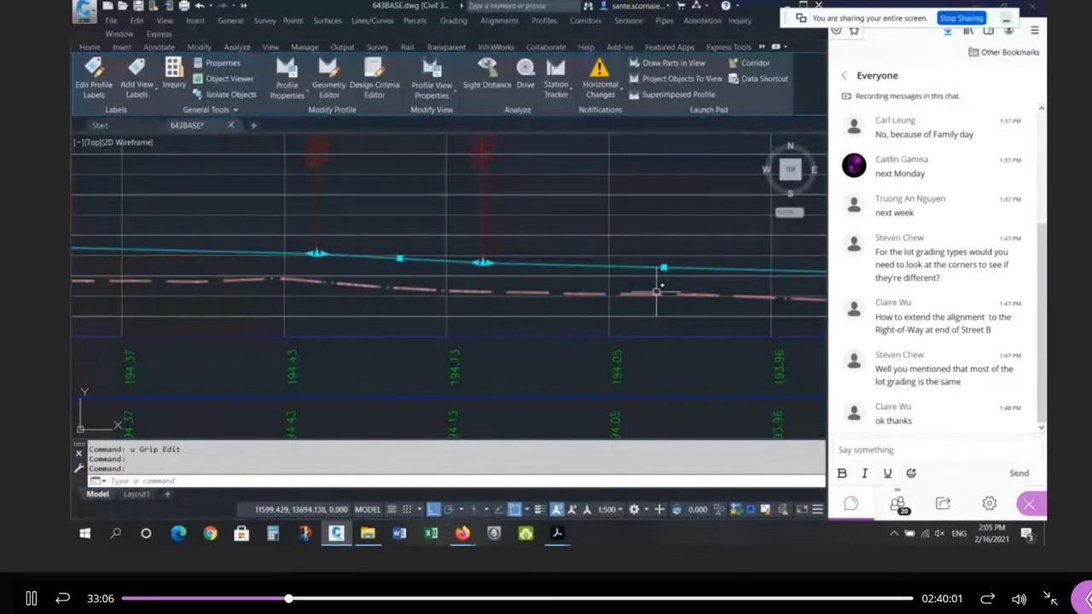
{"action": "key", "text": "Escape"}
{"action": "key", "text": "Escape"}
{"action": "scroll", "coordinate": [656, 290], "scroll_direction": "down", "scroll_amount": 6}
{"action": "scroll", "coordinate": [367, 258], "scroll_direction": "up", "scroll_amount": 2}
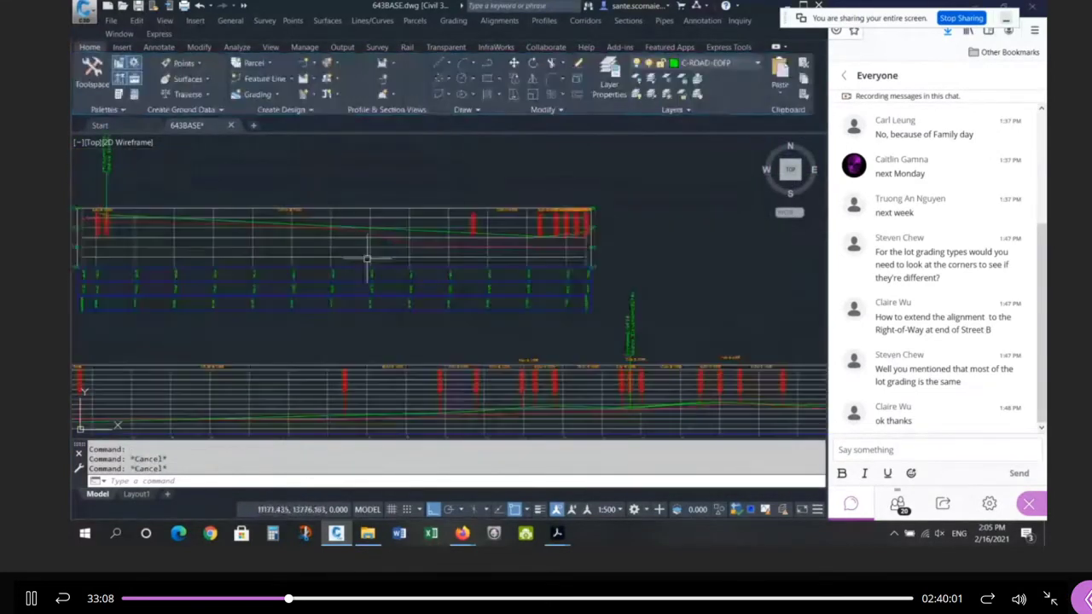
Step: Try moving the 1.50% line by its lower endpoint onto the end of the lower 0.50% line, and undo the move
{"action": "scroll", "coordinate": [367, 257], "scroll_direction": "up", "scroll_amount": 2}
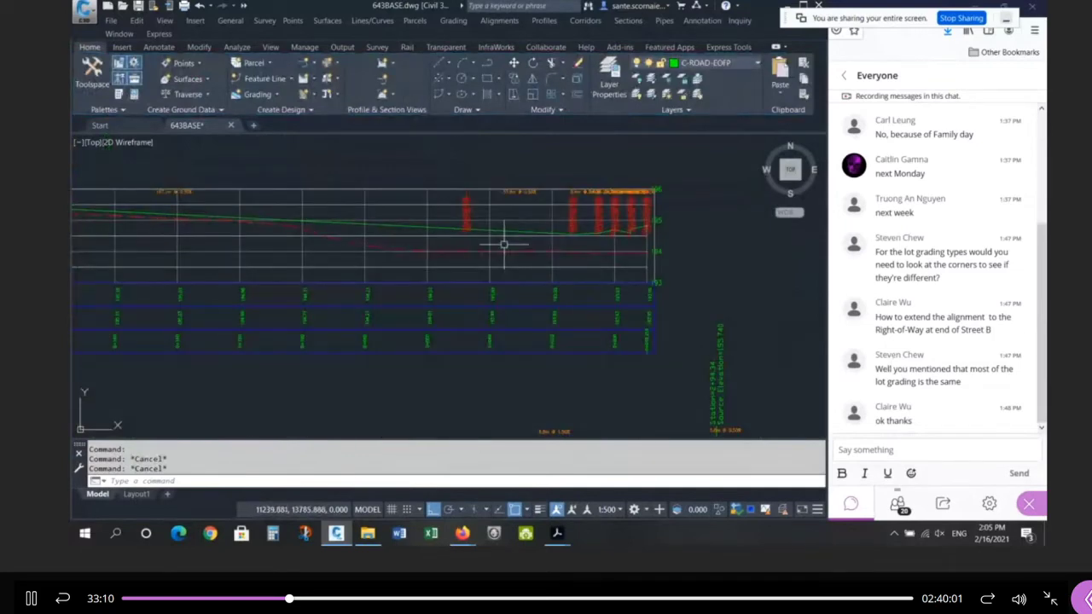
{"action": "scroll", "coordinate": [503, 245], "scroll_direction": "down", "scroll_amount": 2}
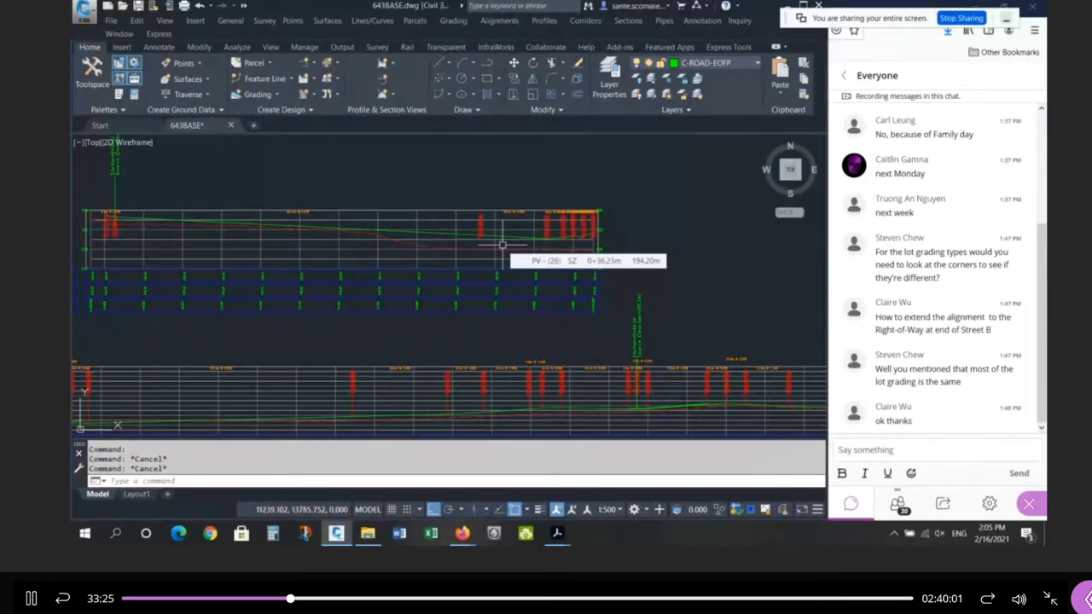
{"action": "scroll", "coordinate": [502, 245], "scroll_direction": "down", "scroll_amount": 8}
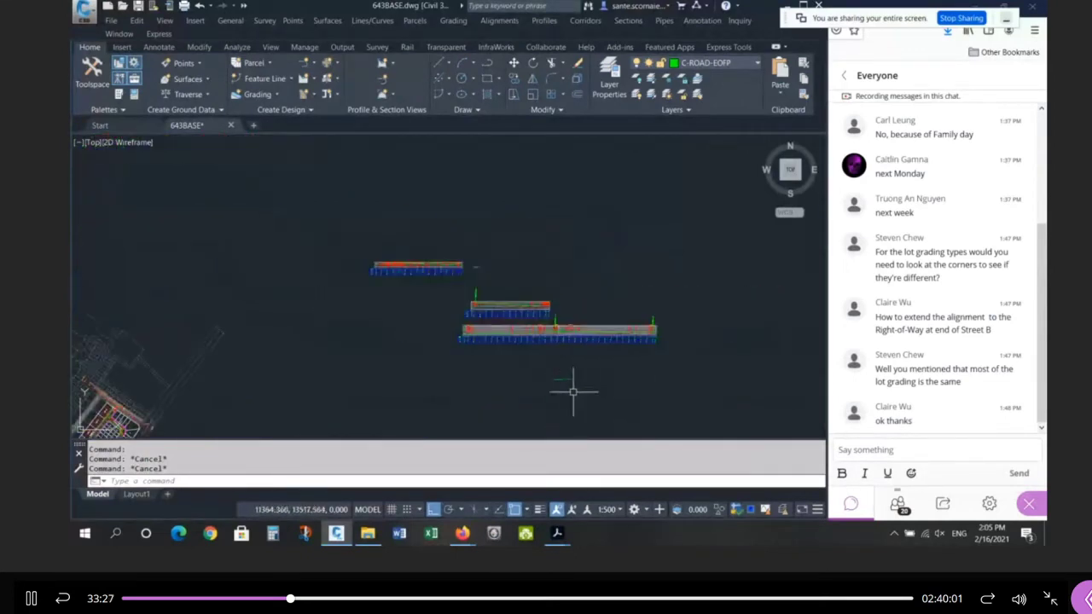
{"action": "scroll", "coordinate": [526, 341], "scroll_direction": "up", "scroll_amount": 4}
{"action": "left_click", "coordinate": [438, 225]}
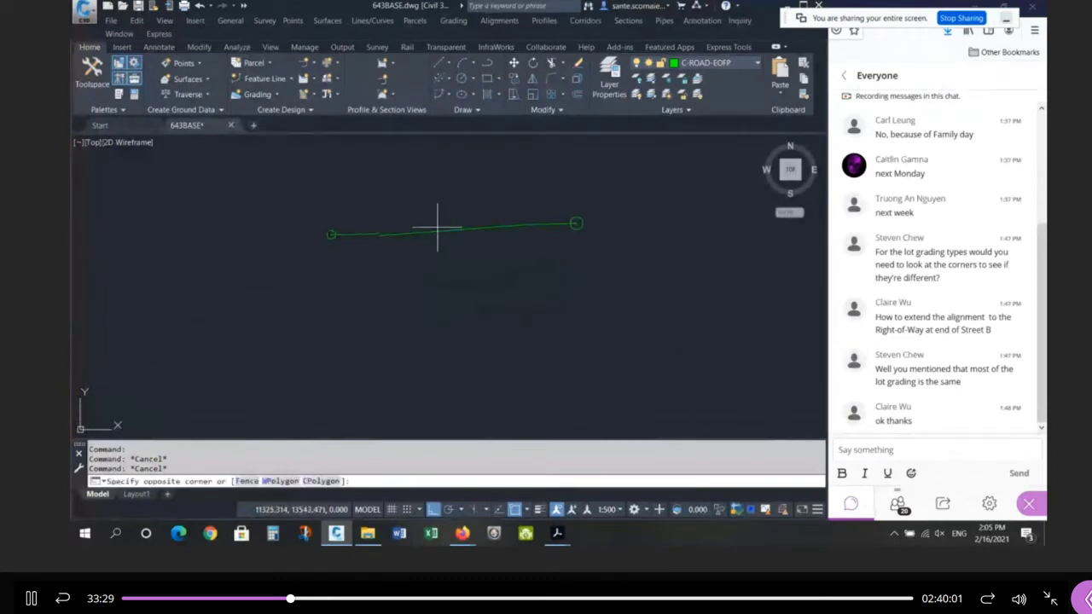
{"action": "left_click", "coordinate": [431, 259]}
{"action": "scroll", "coordinate": [443, 250], "scroll_direction": "up", "scroll_amount": 2}
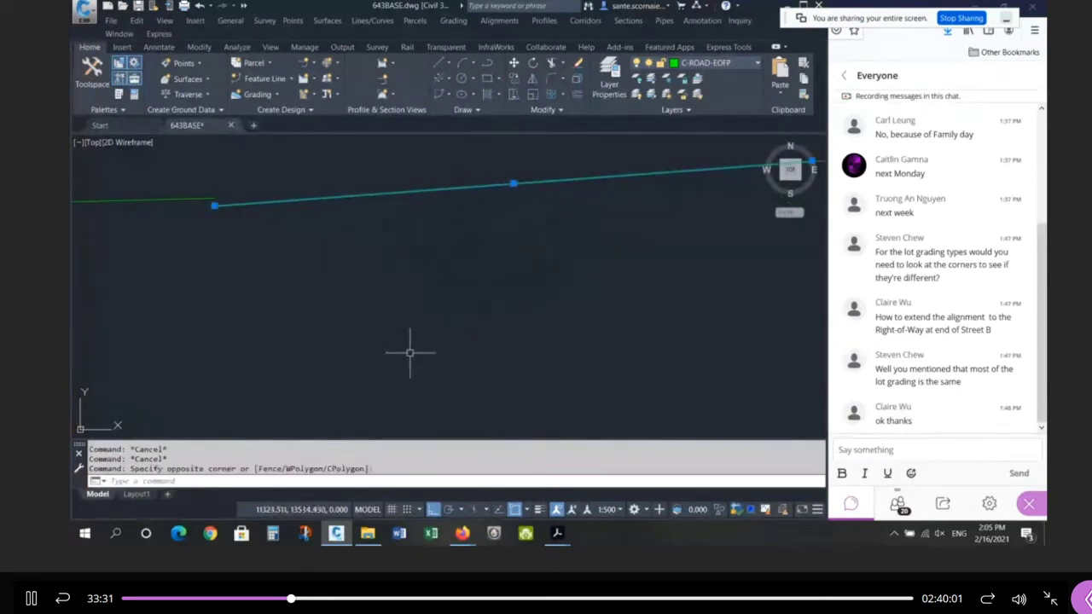
{"action": "scroll", "coordinate": [274, 269], "scroll_direction": "up", "scroll_amount": 2}
{"action": "left_click", "coordinate": [312, 253]}
{"action": "key", "text": "space"}
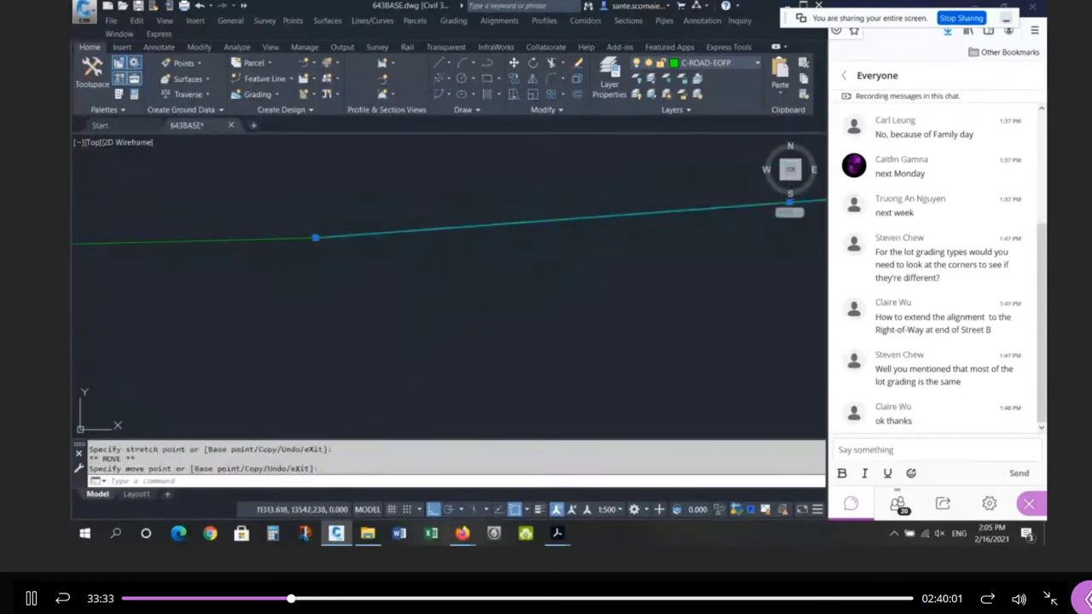
{"action": "key", "text": "Return"}
{"action": "scroll", "coordinate": [325, 251], "scroll_direction": "up", "scroll_amount": 2}
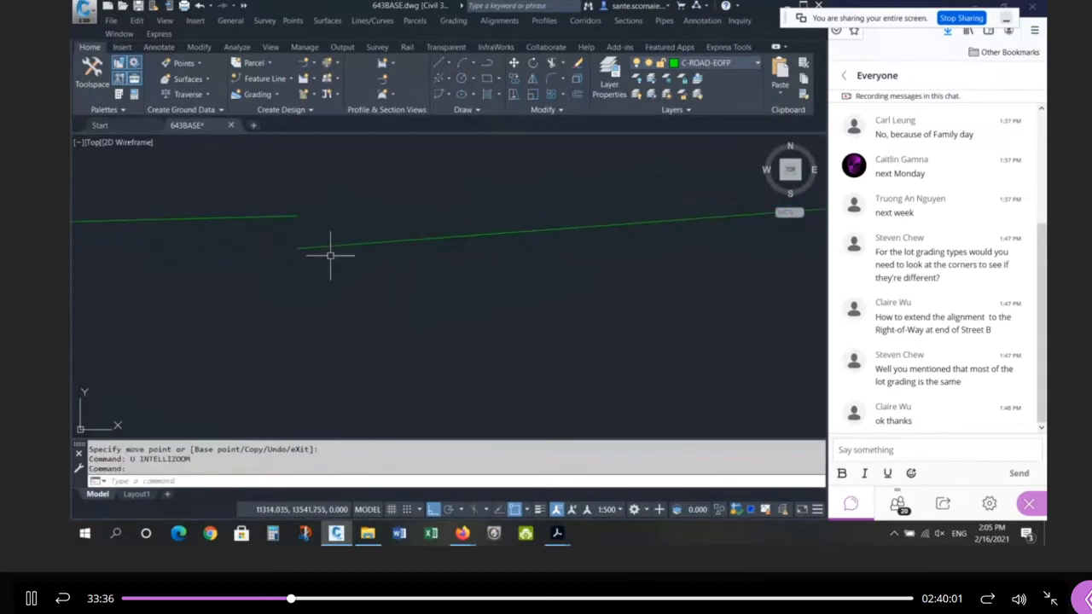
Step: Copy the 1.50% construction line from its lower endpoint to the end of the lower 0.50% line
{"action": "type", "text": "co"}
{"action": "key", "text": "Return"}
{"action": "left_click", "coordinate": [364, 298]}
{"action": "left_click", "coordinate": [304, 215]}
{"action": "key", "text": "Return"}
{"action": "left_click", "coordinate": [297, 249]}
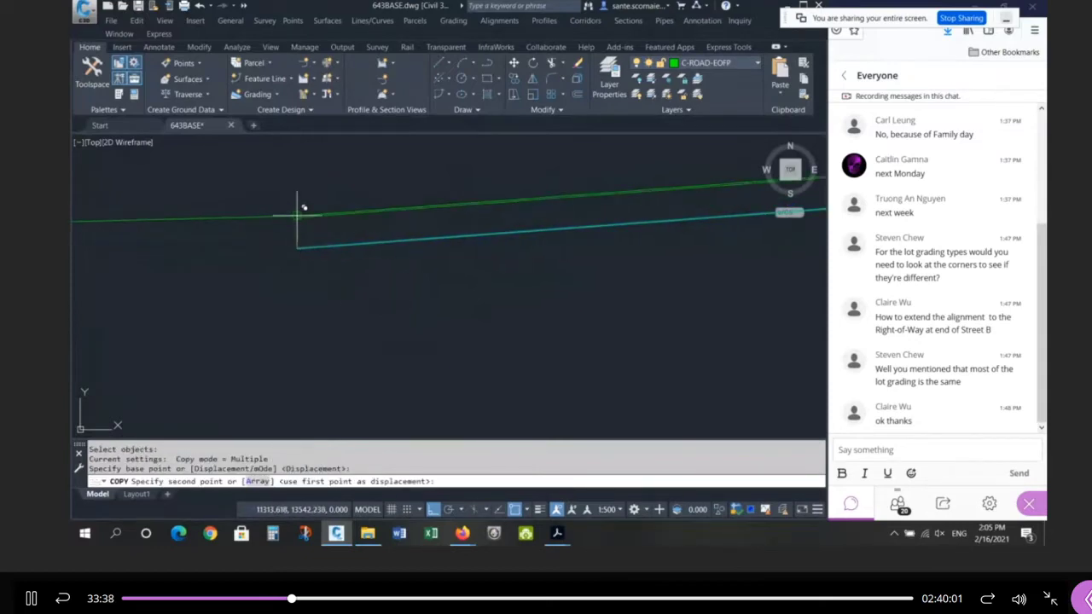
{"action": "left_click", "coordinate": [297, 215]}
{"action": "key", "text": "Return"}
Step: Erase the upper copy of the 1.50% construction line
{"action": "left_click", "coordinate": [352, 242]}
{"action": "scroll", "coordinate": [263, 267], "scroll_direction": "down", "scroll_amount": 4}
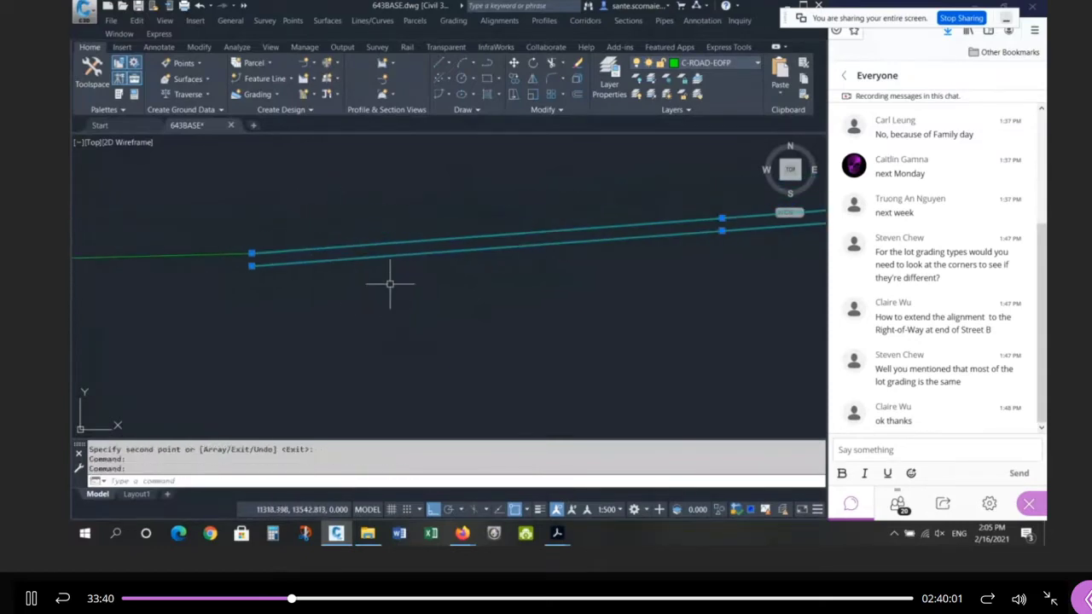
{"action": "scroll", "coordinate": [307, 359], "scroll_direction": "down", "scroll_amount": 2}
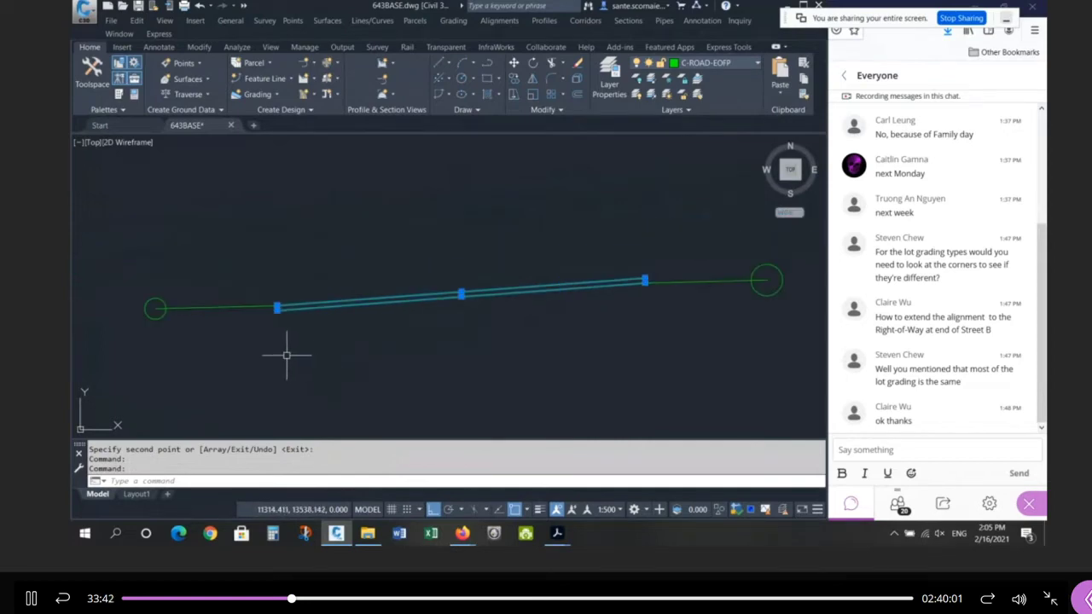
{"action": "key", "text": "Escape"}
{"action": "key", "text": "Escape"}
{"action": "type", "text": "e"}
{"action": "key", "text": "Return"}
{"action": "left_click", "coordinate": [337, 301]}
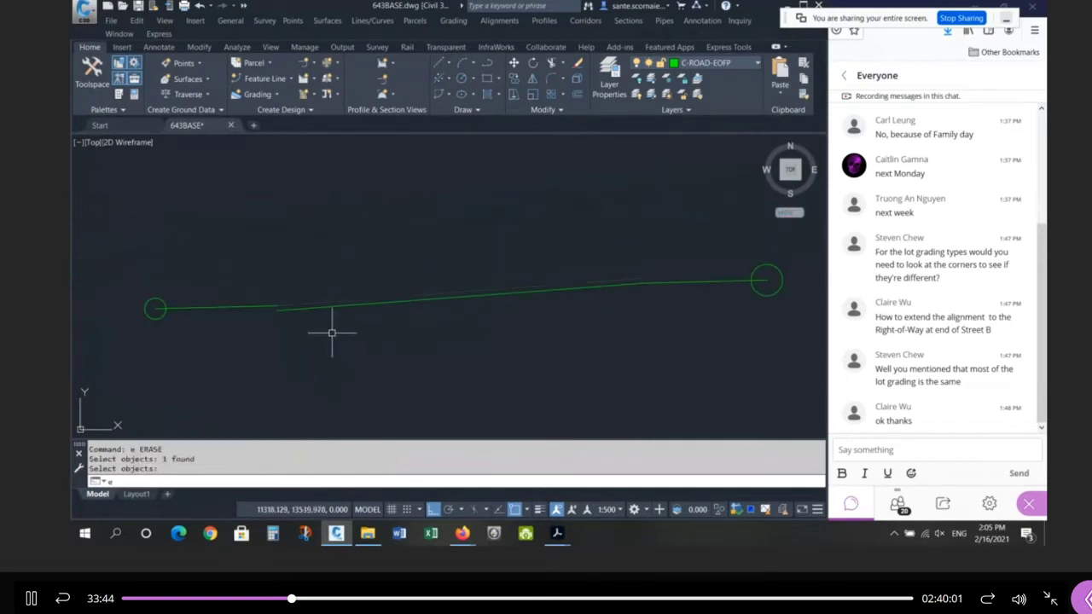
Step: Extend the lower 0.50% construction line until it meets the 1.50% line
{"action": "type", "text": "x"}
{"action": "key", "text": "Return"}
{"action": "left_click", "coordinate": [332, 333]}
{"action": "left_click", "coordinate": [313, 260]}
{"action": "key", "text": "Return"}
{"action": "left_click", "coordinate": [264, 305]}
{"action": "key", "text": "Return"}
{"action": "left_click", "coordinate": [249, 306]}
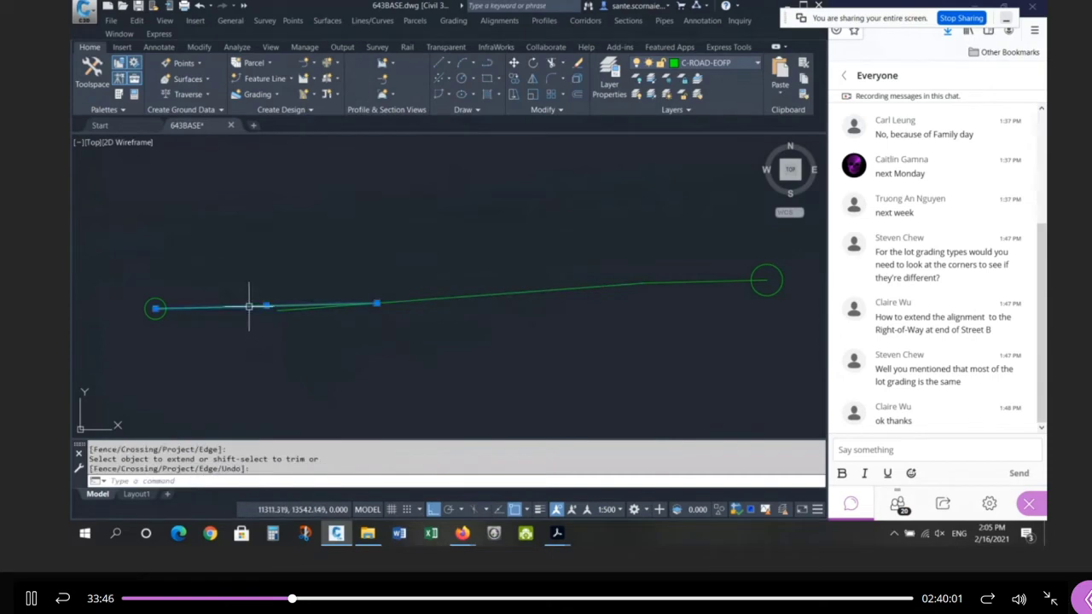
{"action": "key", "text": "Return"}
{"action": "key", "text": "Escape"}
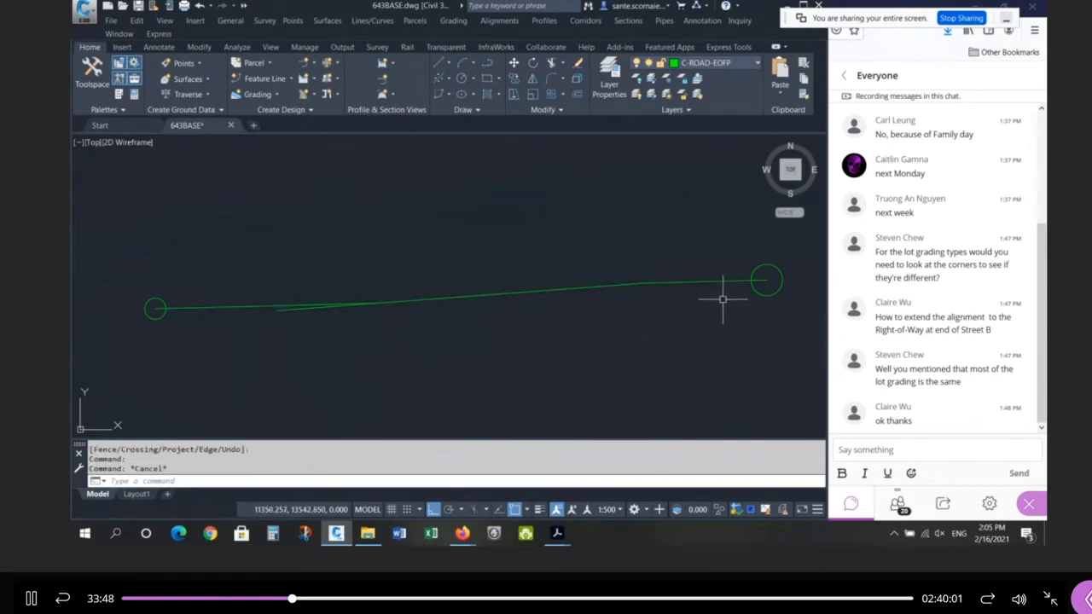
Step: Trim off the leftover lower end of the 1.50% line, using the extended 0.50% line as the cutting edge
{"action": "left_click", "coordinate": [723, 281]}
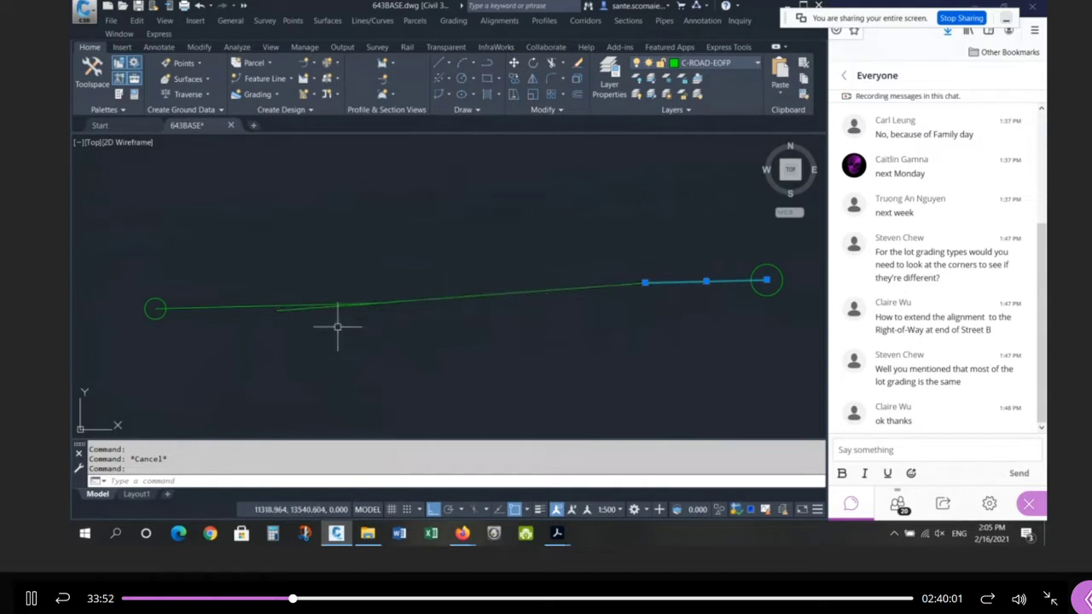
{"action": "key", "text": "Escape"}
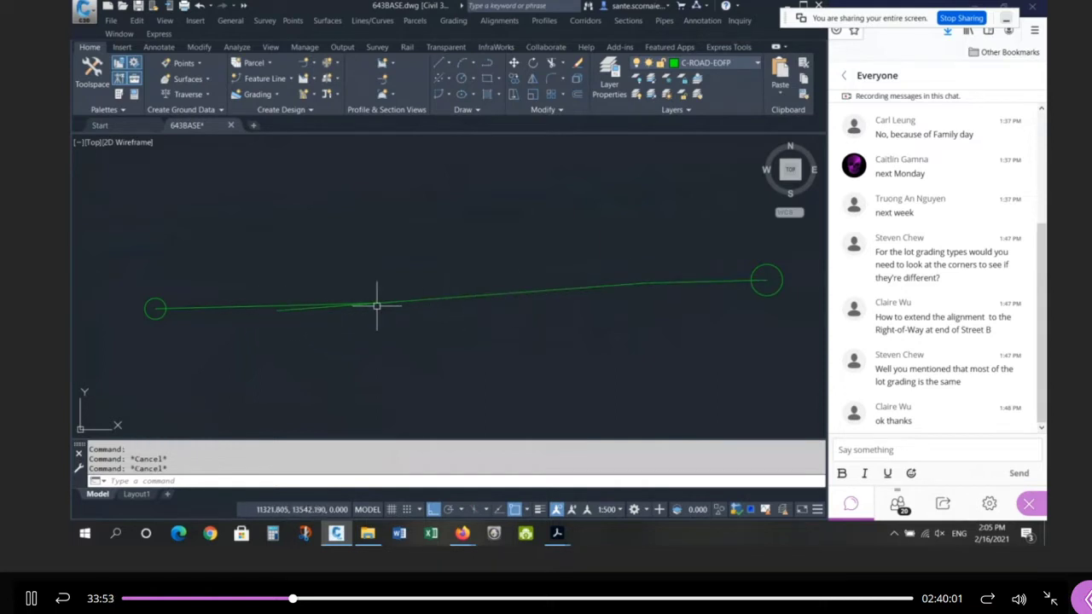
{"action": "scroll", "coordinate": [416, 353], "scroll_direction": "down", "scroll_amount": 2}
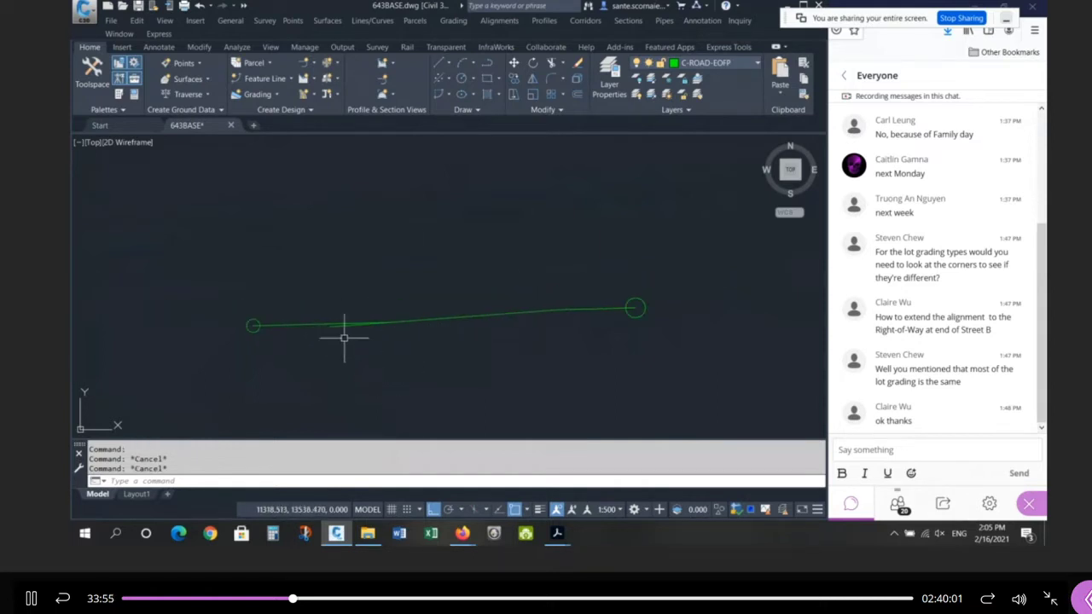
{"action": "scroll", "coordinate": [426, 358], "scroll_direction": "down", "scroll_amount": 3}
{"action": "scroll", "coordinate": [464, 337], "scroll_direction": "up", "scroll_amount": 3}
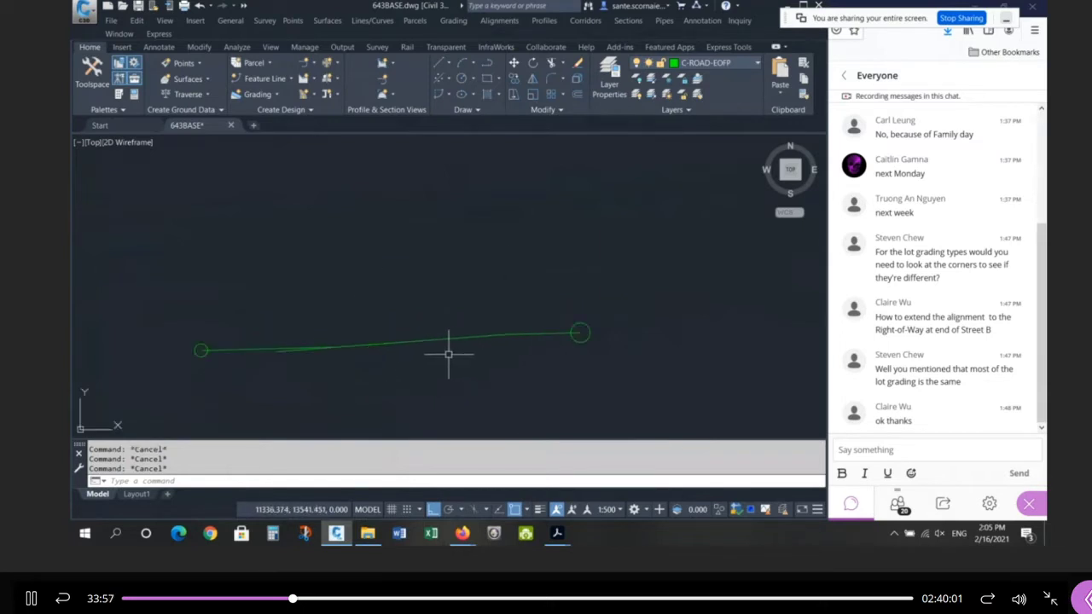
{"action": "type", "text": "trex"}
{"action": "key", "text": "Return"}
{"action": "left_click", "coordinate": [270, 347]}
{"action": "key", "text": "Return"}
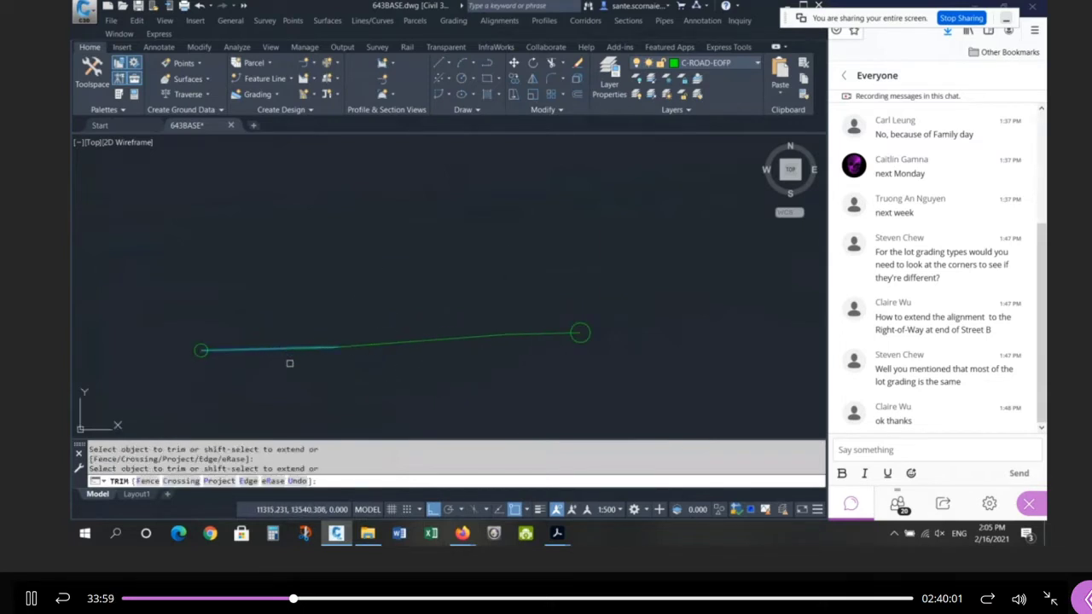
{"action": "left_click", "coordinate": [539, 370]}
{"action": "left_click", "coordinate": [269, 290]}
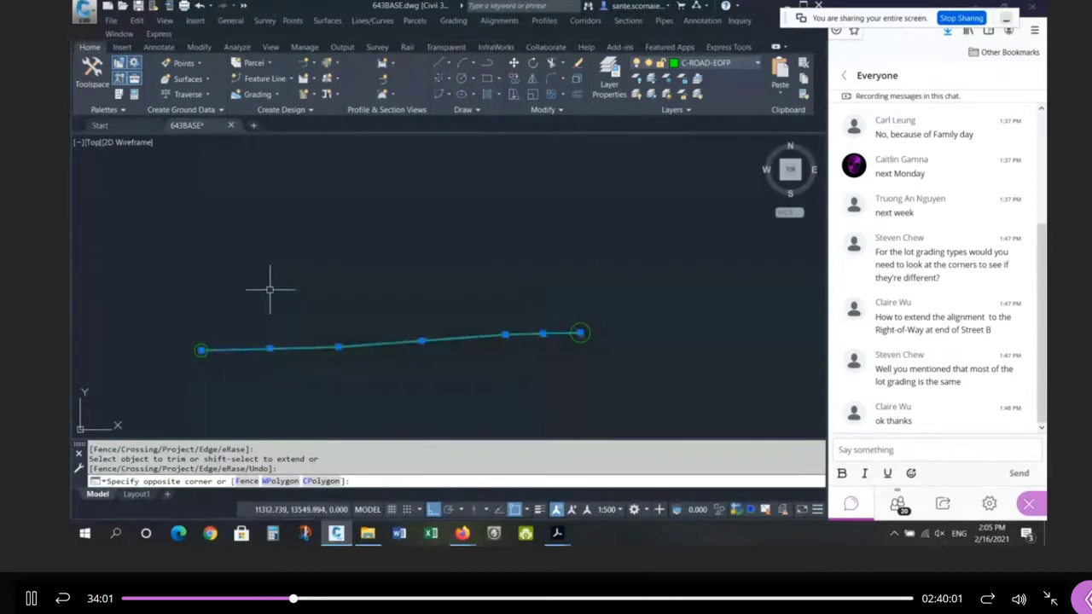
{"action": "left_click", "coordinate": [580, 333]}
{"action": "key", "text": "space"}
{"action": "scroll", "coordinate": [588, 376], "scroll_direction": "down", "scroll_amount": 8}
{"action": "key", "text": "Escape"}
{"action": "scroll", "coordinate": [529, 199], "scroll_direction": "up", "scroll_amount": 3}
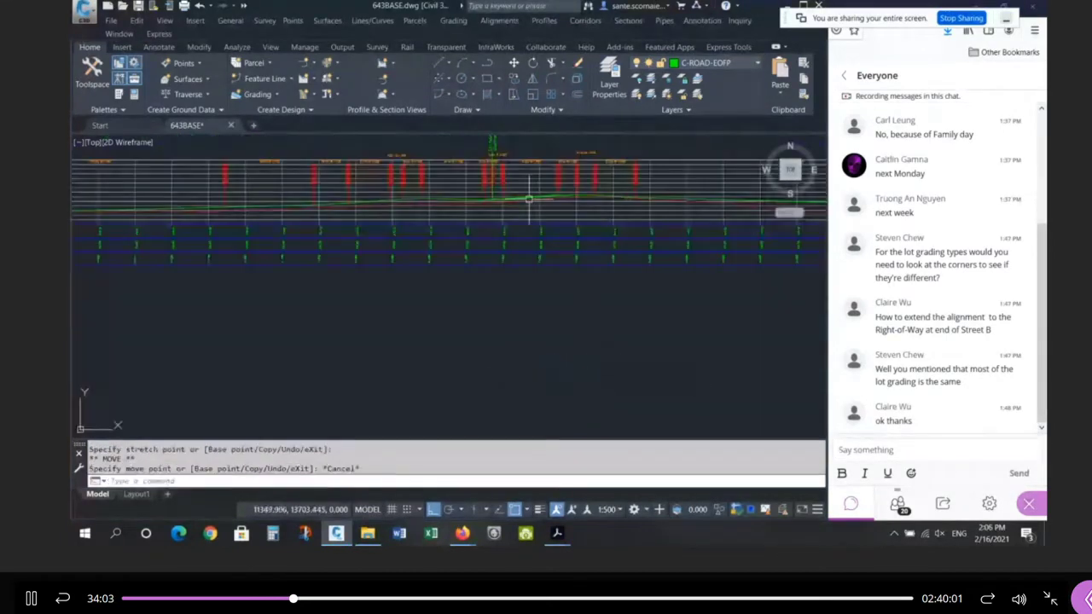
{"action": "key", "text": "Escape"}
Step: Erase the old construction lines lying over the long profile view, removing the object at the junction elevation marker from the selection
{"action": "scroll", "coordinate": [516, 194], "scroll_direction": "up", "scroll_amount": 6}
{"action": "type", "text": "e"}
{"action": "key", "text": "Return"}
{"action": "left_click", "coordinate": [506, 226]}
{"action": "left_click", "coordinate": [396, 232]}
{"action": "scroll", "coordinate": [339, 240], "scroll_direction": "down", "scroll_amount": 2}
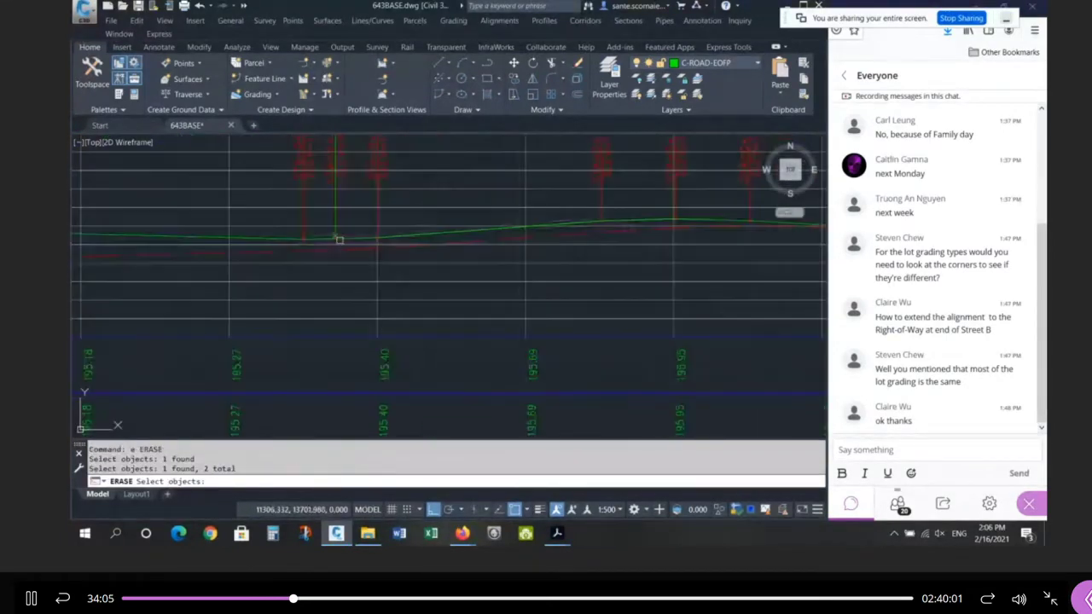
{"action": "left_click", "coordinate": [579, 222]}
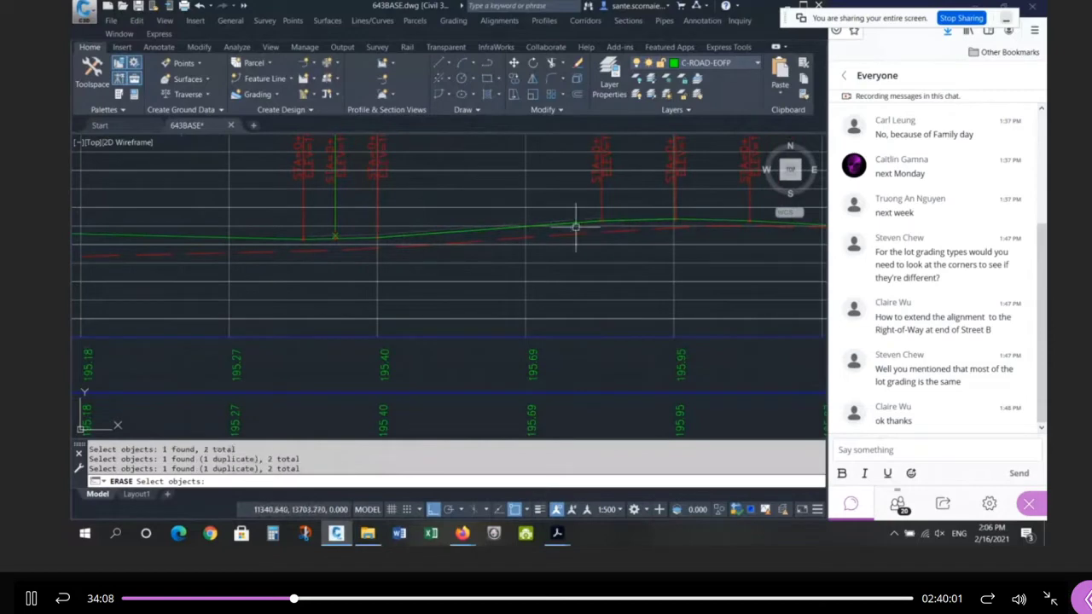
{"action": "scroll", "coordinate": [576, 227], "scroll_direction": "down", "scroll_amount": 3}
{"action": "type", "text": "e"}
{"action": "key", "text": "Return"}
{"action": "left_click", "coordinate": [398, 185]}
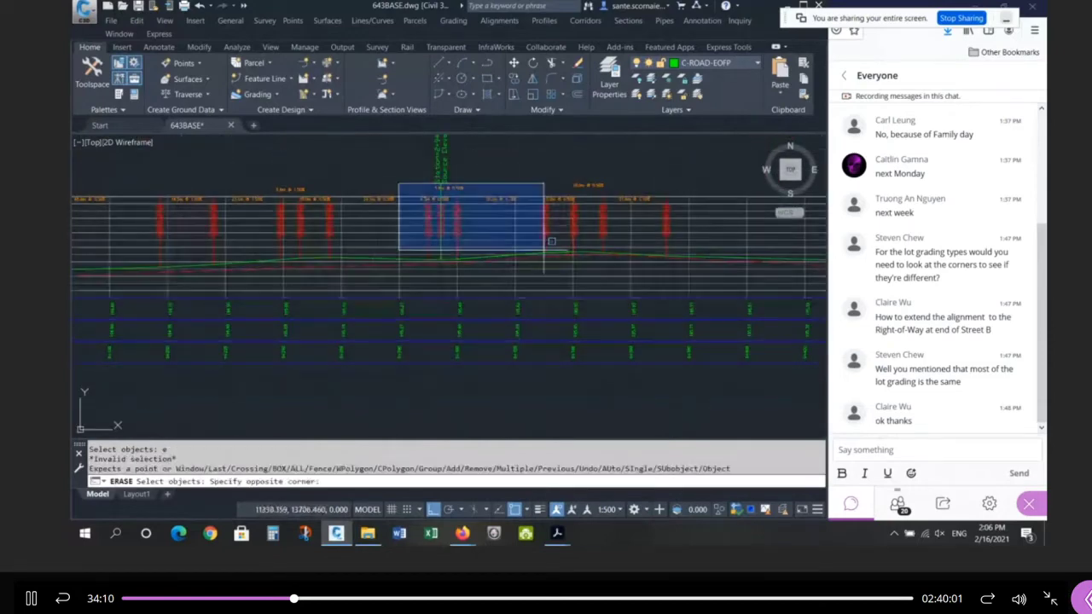
{"action": "left_click", "coordinate": [551, 241]}
{"action": "scroll", "coordinate": [571, 244], "scroll_direction": "up", "scroll_amount": 3}
{"action": "type", "text": "r"}
{"action": "key", "text": "Return"}
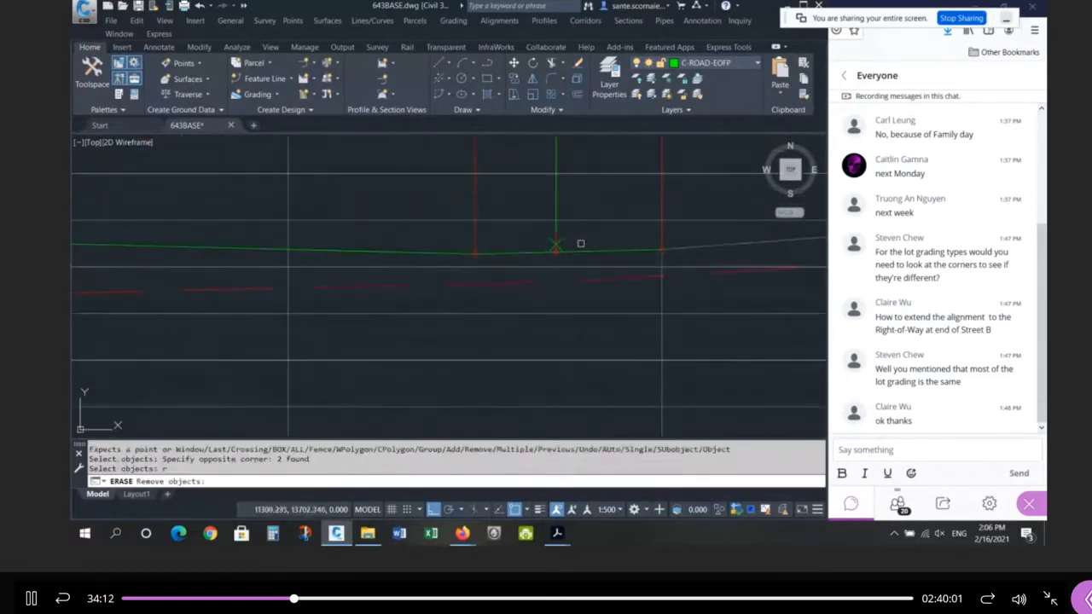
{"action": "left_click", "coordinate": [560, 241]}
{"action": "scroll", "coordinate": [441, 261], "scroll_direction": "down", "scroll_amount": 3}
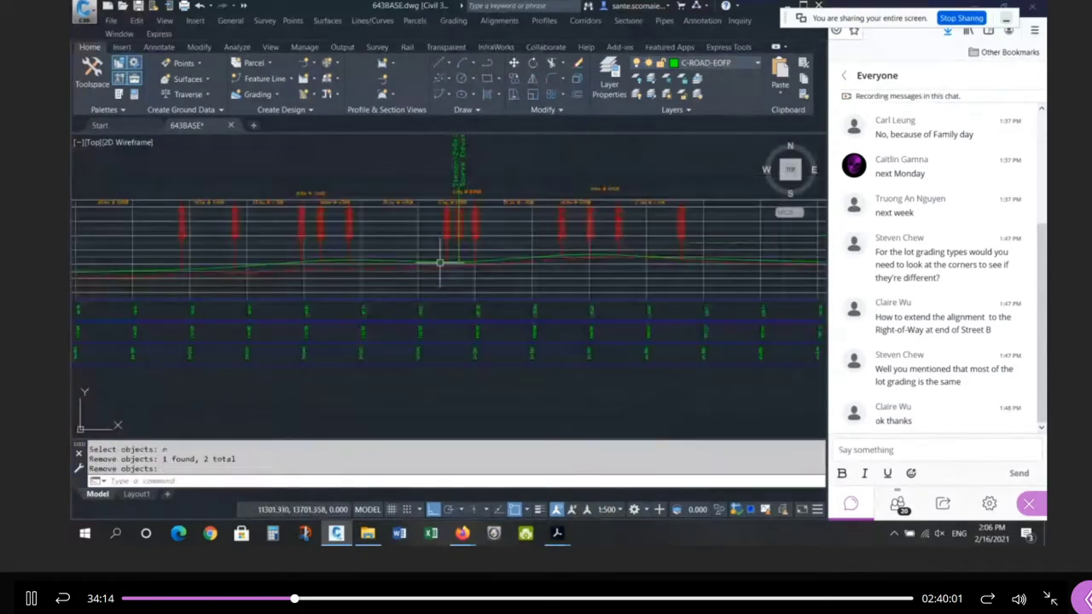
{"action": "key", "text": "Return"}
Step: Move the three reworked construction lines by their upper endpoint onto the design profile's crest point in the long profile view
{"action": "left_click", "coordinate": [529, 377]}
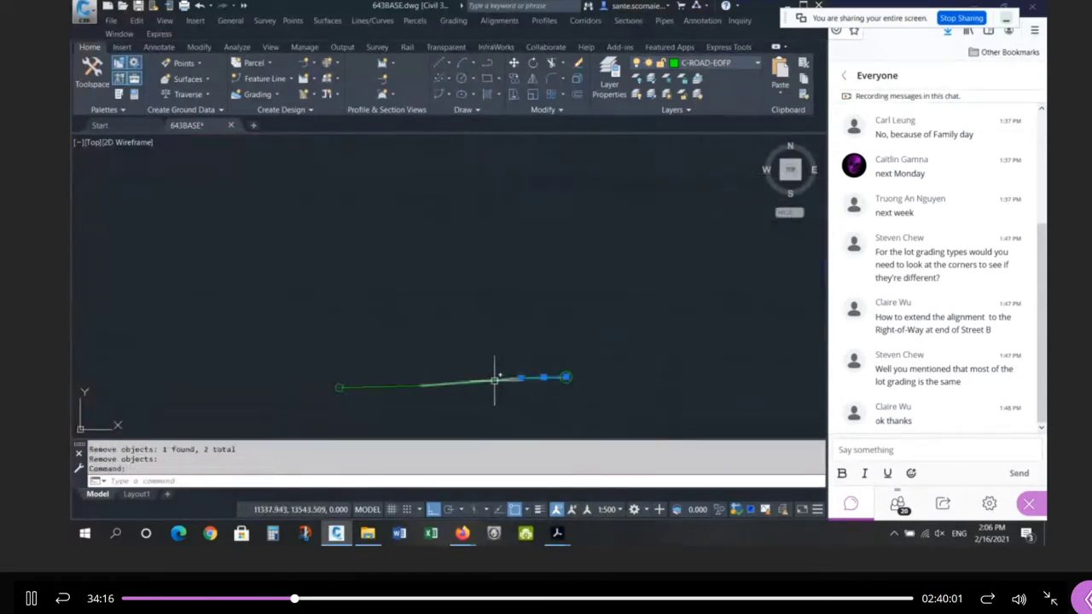
{"action": "left_click", "coordinate": [565, 376]}
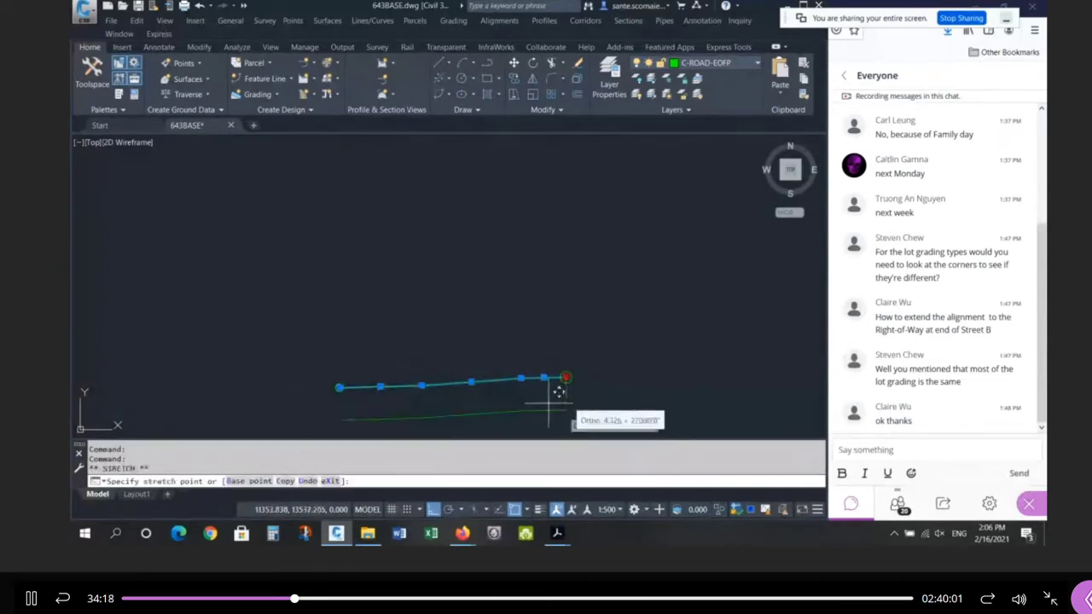
{"action": "key", "text": "space"}
{"action": "scroll", "coordinate": [547, 195], "scroll_direction": "up", "scroll_amount": 8}
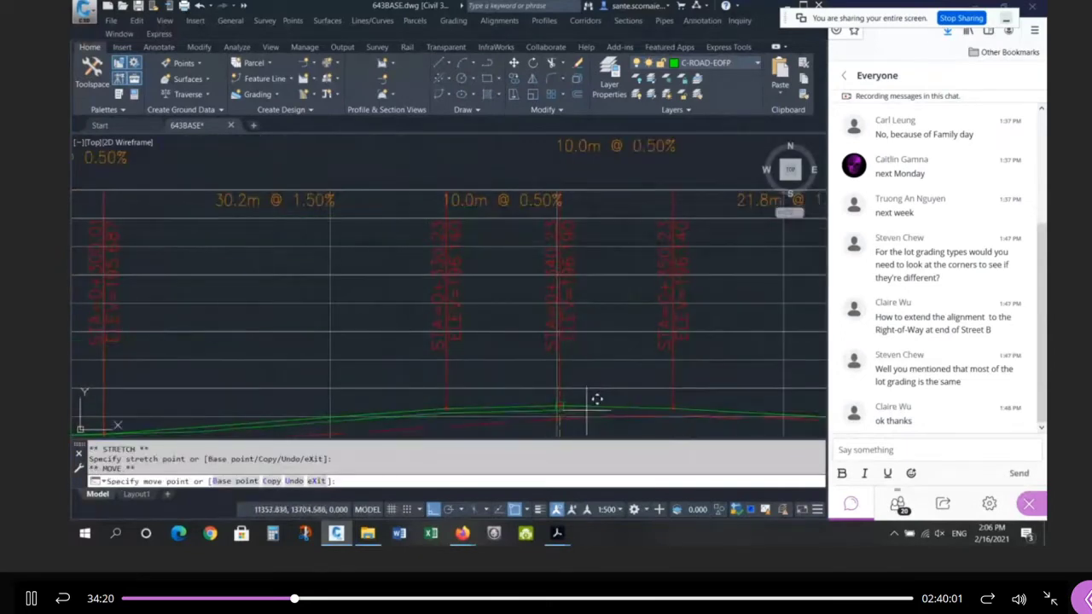
{"action": "left_click", "coordinate": [579, 406]}
{"action": "scroll", "coordinate": [580, 287], "scroll_direction": "down", "scroll_amount": 4}
{"action": "key", "text": "Escape"}
{"action": "key", "text": "Escape"}
Step: Erase the upper 0.50% construction line just before the crest of the long profile
{"action": "scroll", "coordinate": [545, 331], "scroll_direction": "up", "scroll_amount": 4}
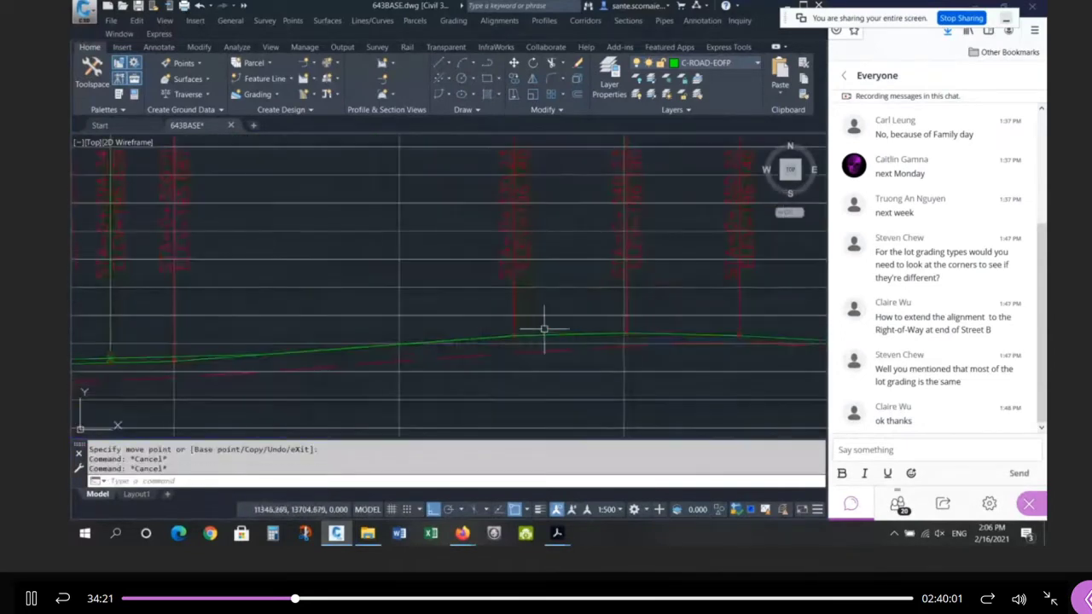
{"action": "type", "text": "e"}
{"action": "key", "text": "Return"}
{"action": "left_click", "coordinate": [544, 333]}
{"action": "key", "text": "Return"}
{"action": "middle_click_drag", "start_coordinate": [343, 338], "coordinate": [453, 324]}
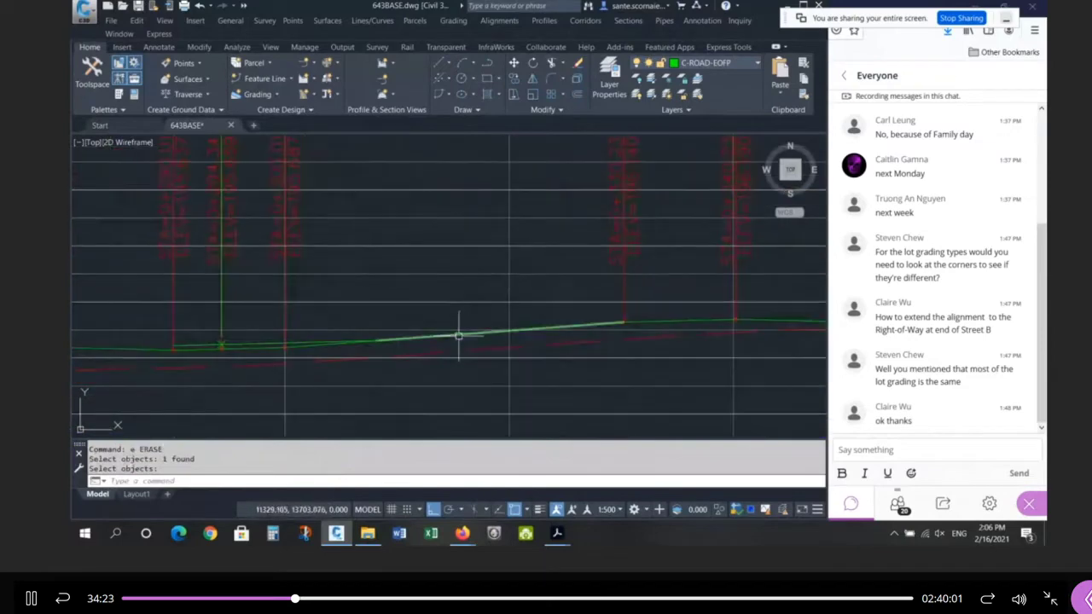
{"action": "left_click", "coordinate": [459, 334]}
{"action": "middle_click_drag", "start_coordinate": [327, 348], "coordinate": [407, 336]}
{"action": "scroll", "coordinate": [406, 336], "scroll_direction": "up", "scroll_amount": 4}
{"action": "key", "text": "Escape"}
{"action": "key", "text": "Escape"}
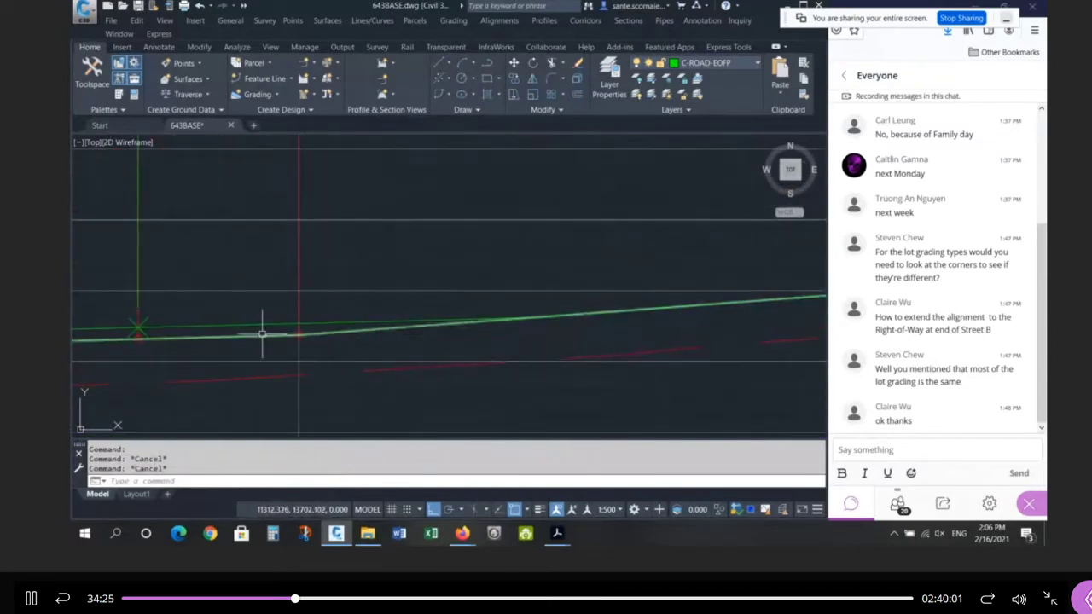
Step: Move the design profile's PVI after the junction to the 0.50% construction line's upper end, and raise the junction PVI onto the elevation marker
{"action": "left_click", "coordinate": [263, 335]}
{"action": "left_click", "coordinate": [298, 334]}
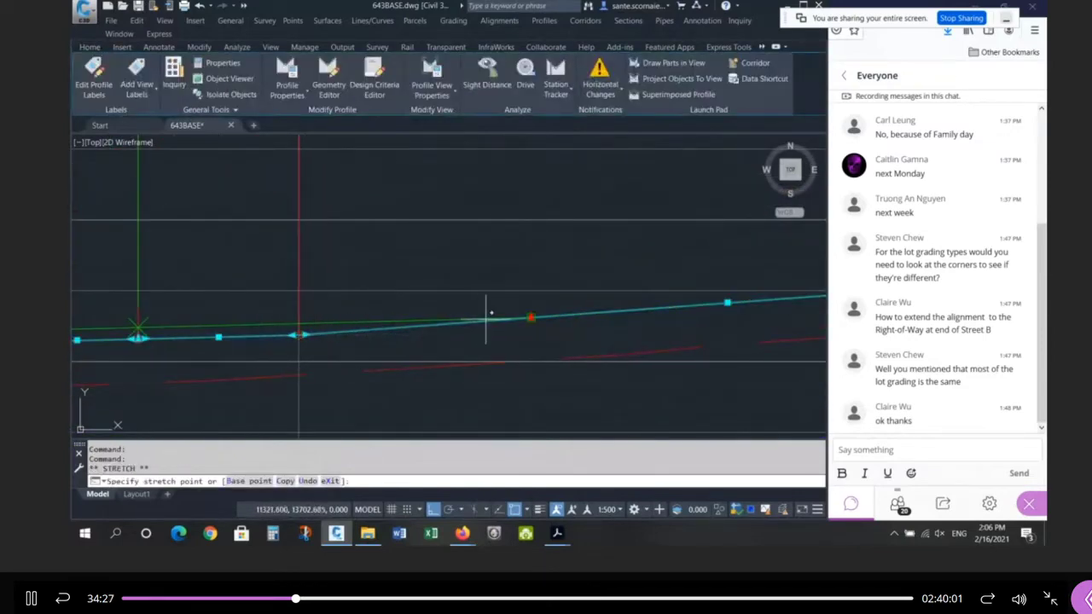
{"action": "scroll", "coordinate": [551, 317], "scroll_direction": "down", "scroll_amount": 4}
{"action": "scroll", "coordinate": [370, 324], "scroll_direction": "up", "scroll_amount": 6}
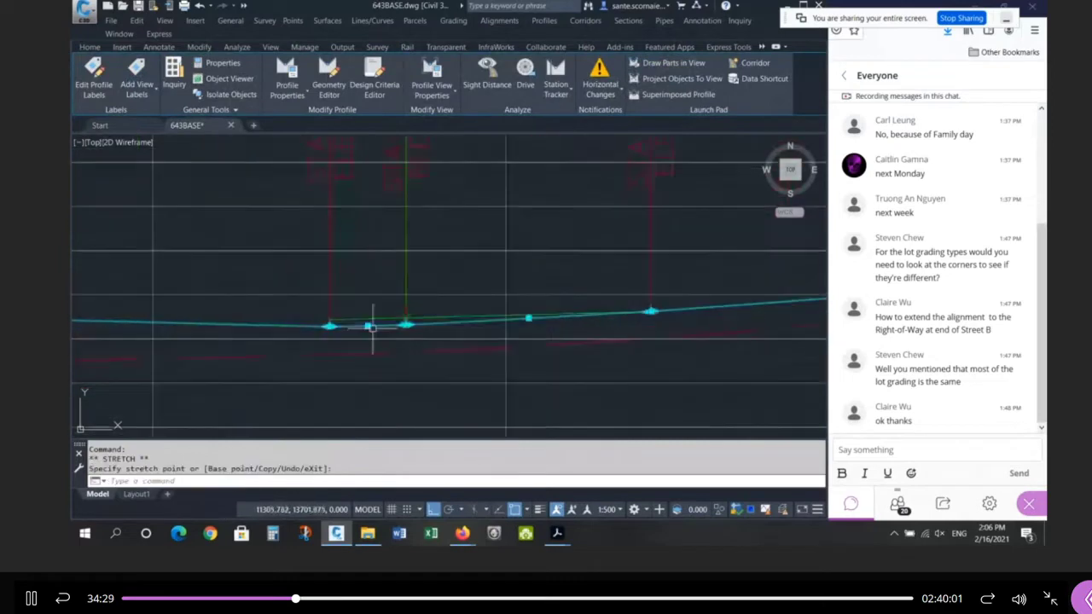
{"action": "left_click", "coordinate": [427, 320]}
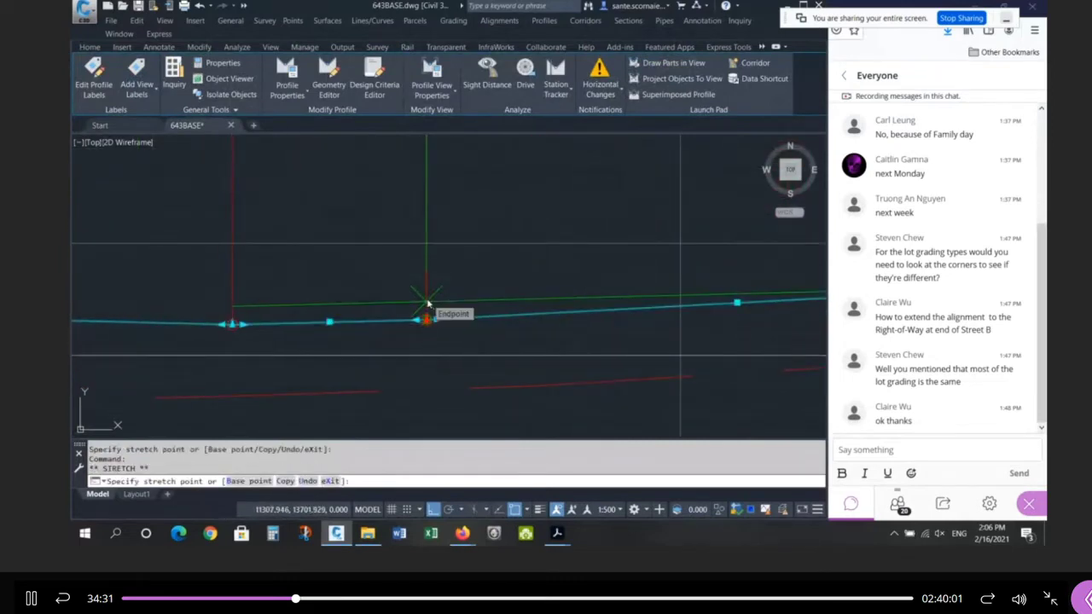
{"action": "left_click", "coordinate": [426, 298]}
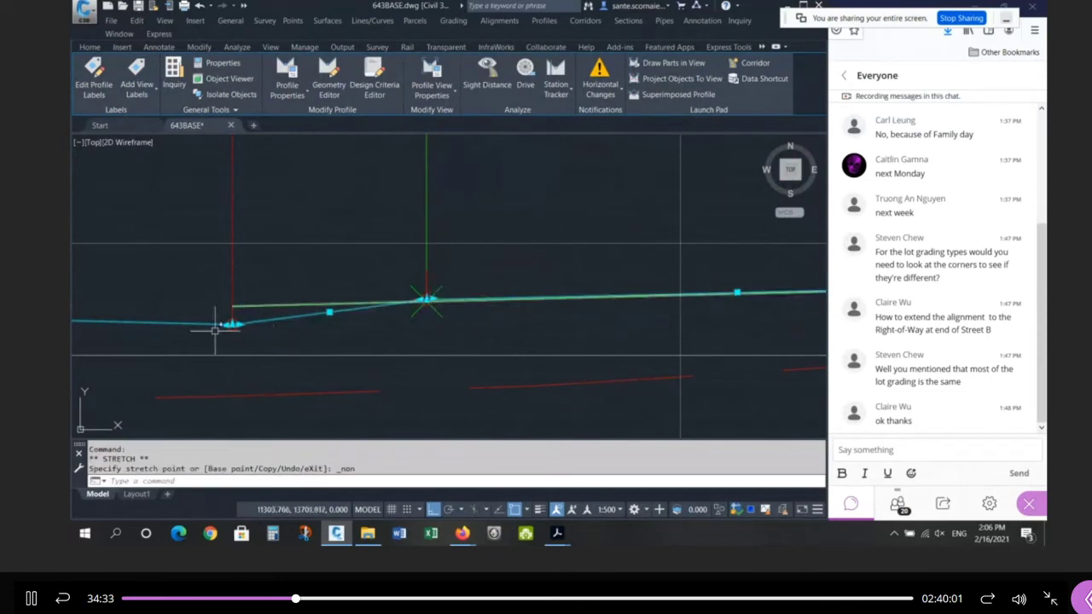
Step: Move the design profile's PVI before the junction up to the lower endpoint of the 0.50% construction line
{"action": "left_click", "coordinate": [232, 324]}
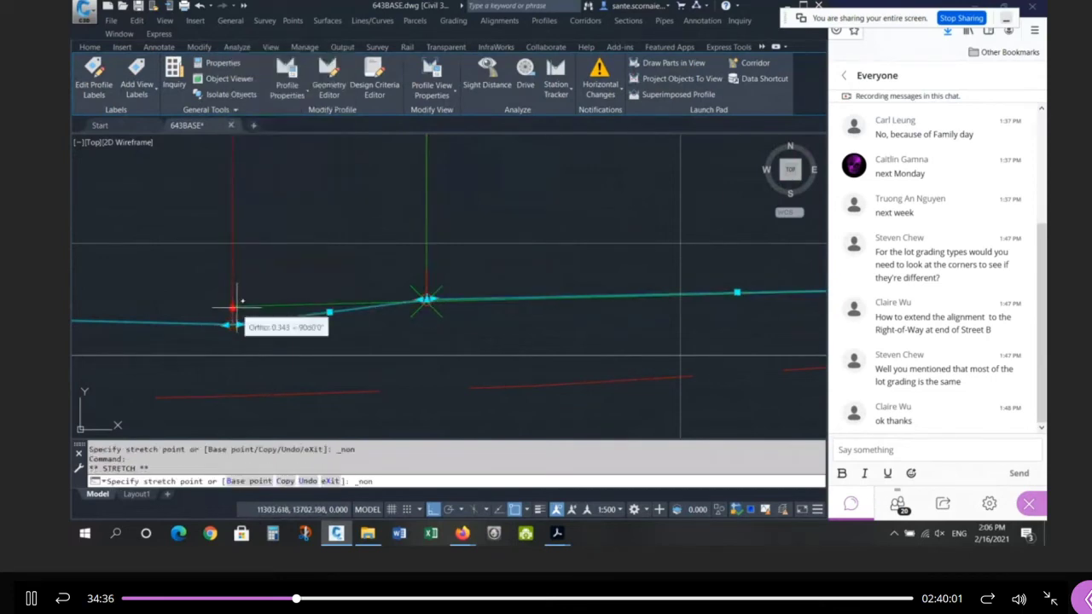
{"action": "right_click", "coordinate": [237, 307], "text": "shift"}
{"action": "key", "text": "e"}
{"action": "right_click", "coordinate": [236, 307], "text": "shift"}
{"action": "key", "text": "e"}
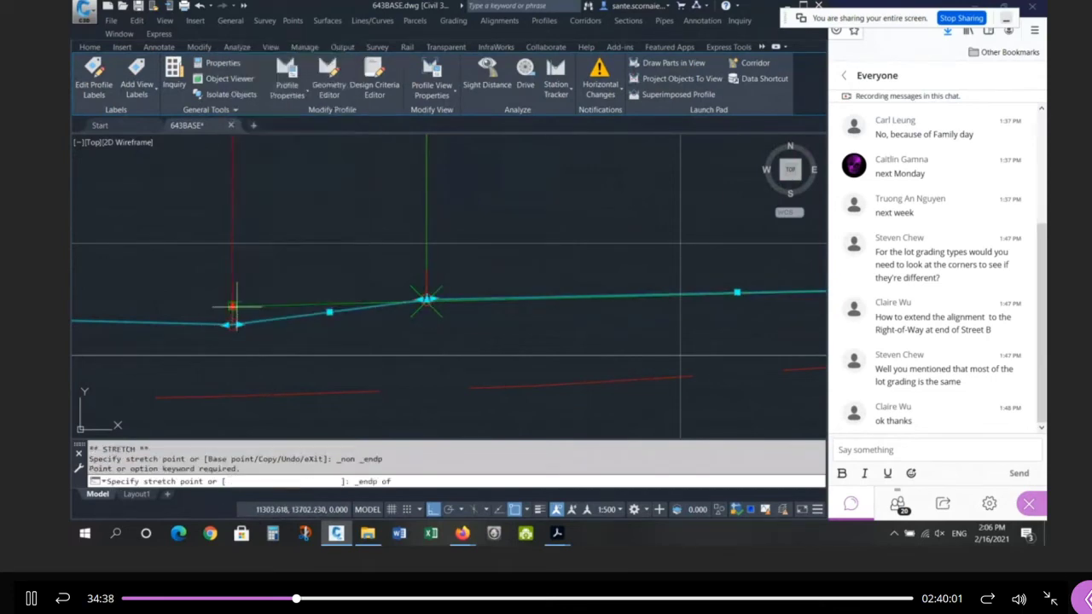
{"action": "left_click", "coordinate": [233, 306]}
{"action": "key", "text": "Escape"}
{"action": "key", "text": "Escape"}
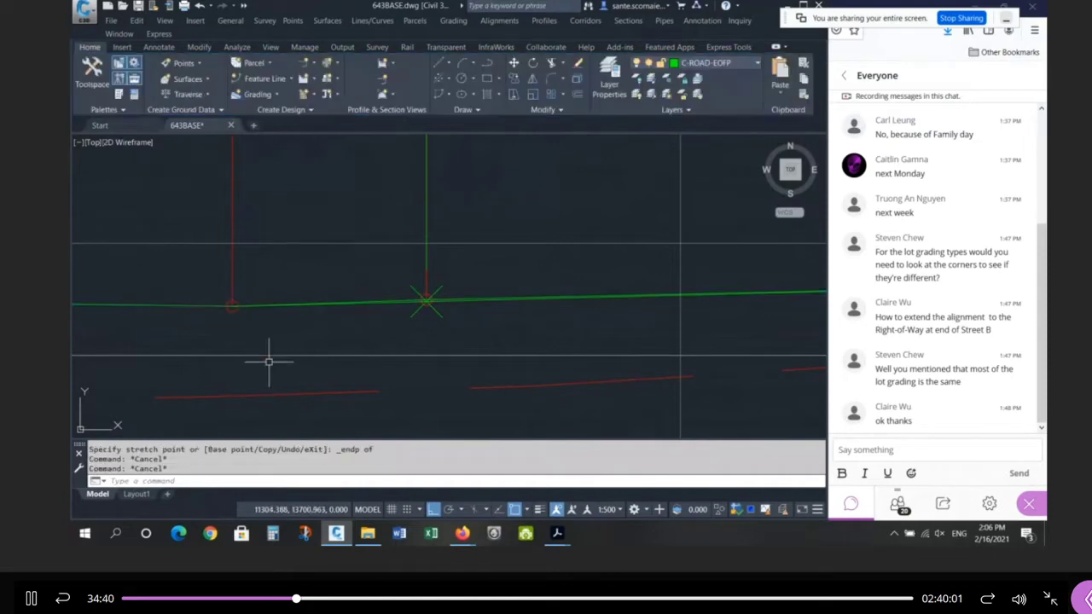
Step: Snap the design profile's junction PVI onto the node of the green junction elevation marker
{"action": "scroll", "coordinate": [404, 311], "scroll_direction": "up", "scroll_amount": 5}
{"action": "left_click", "coordinate": [531, 258]}
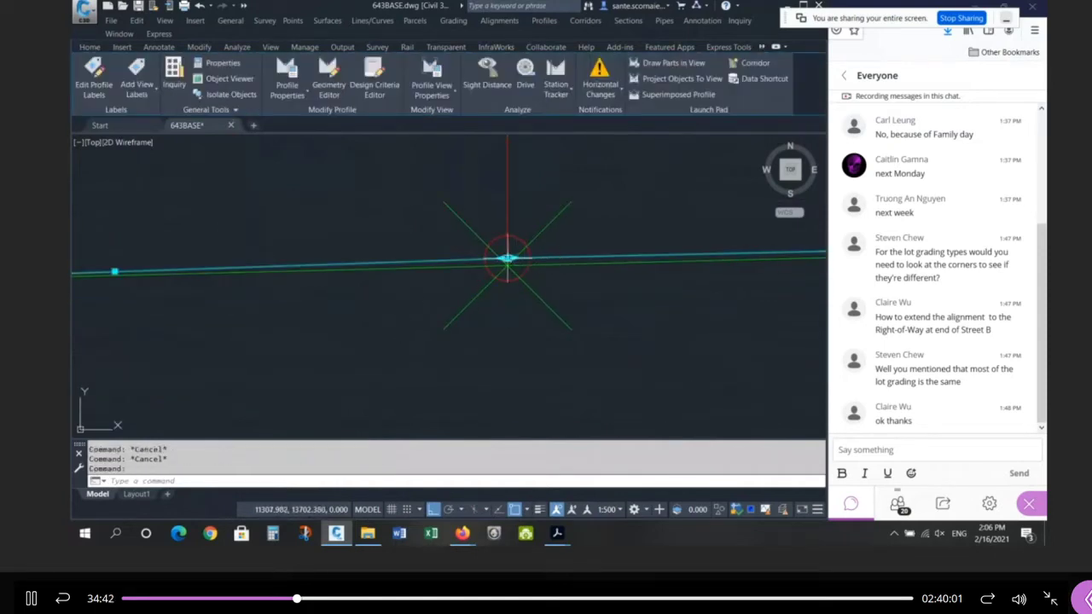
{"action": "left_click", "coordinate": [508, 258]}
{"action": "type", "text": "nod"}
{"action": "key", "text": "Return"}
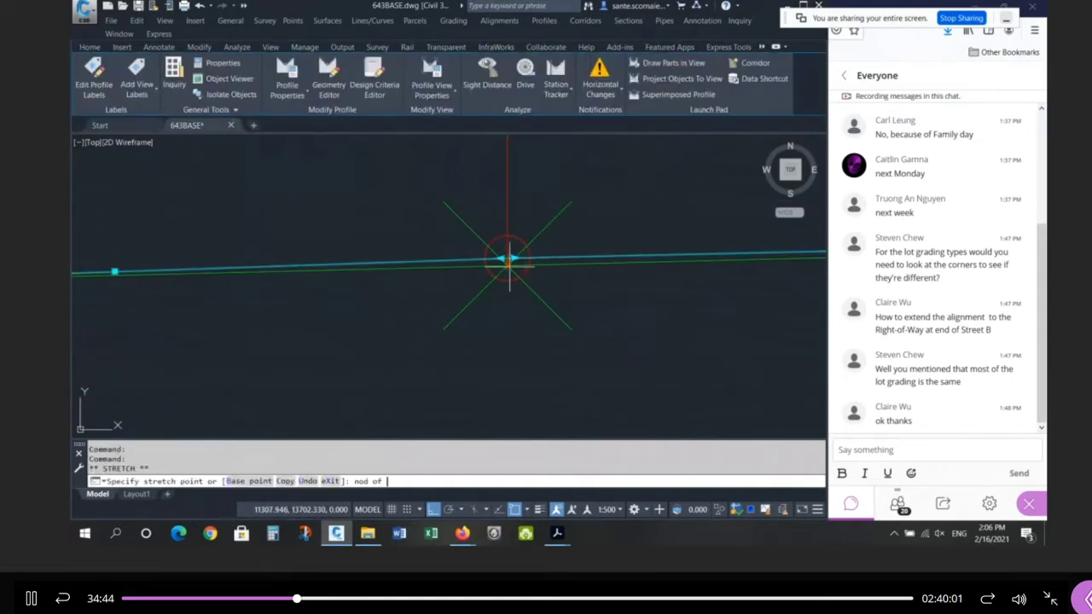
{"action": "left_click", "coordinate": [508, 264]}
{"action": "scroll", "coordinate": [356, 317], "scroll_direction": "down", "scroll_amount": 5}
{"action": "key", "text": "Escape"}
{"action": "key", "text": "Escape"}
{"action": "scroll", "coordinate": [281, 373], "scroll_direction": "down", "scroll_amount": 4}
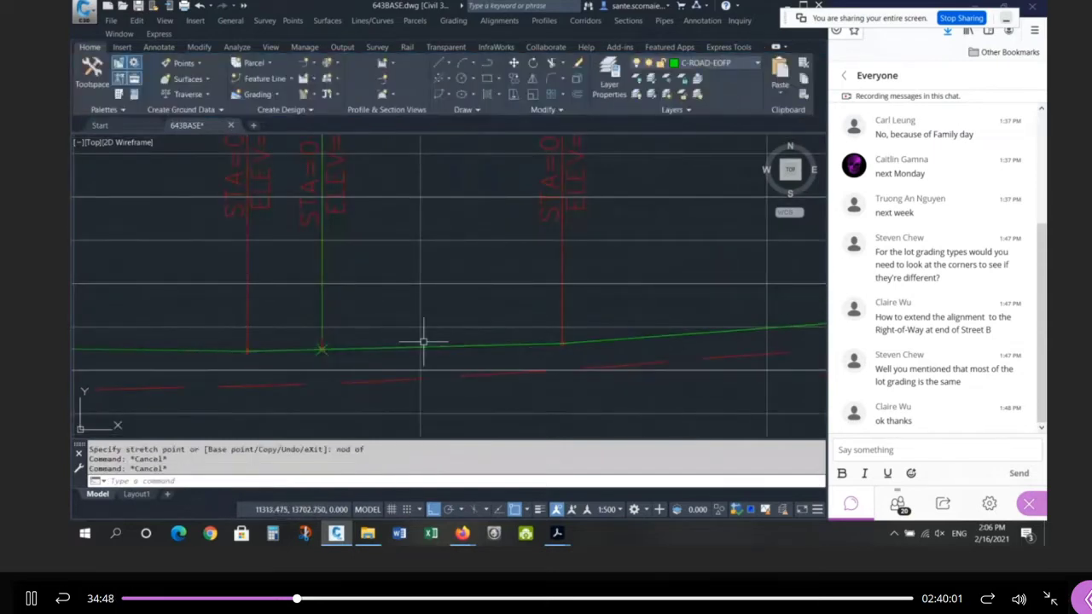
Step: Check the 0.50% grade labels on both sides of the junction and erase the construction line lying under that stretch
{"action": "scroll", "coordinate": [530, 359], "scroll_direction": "down", "scroll_amount": 3}
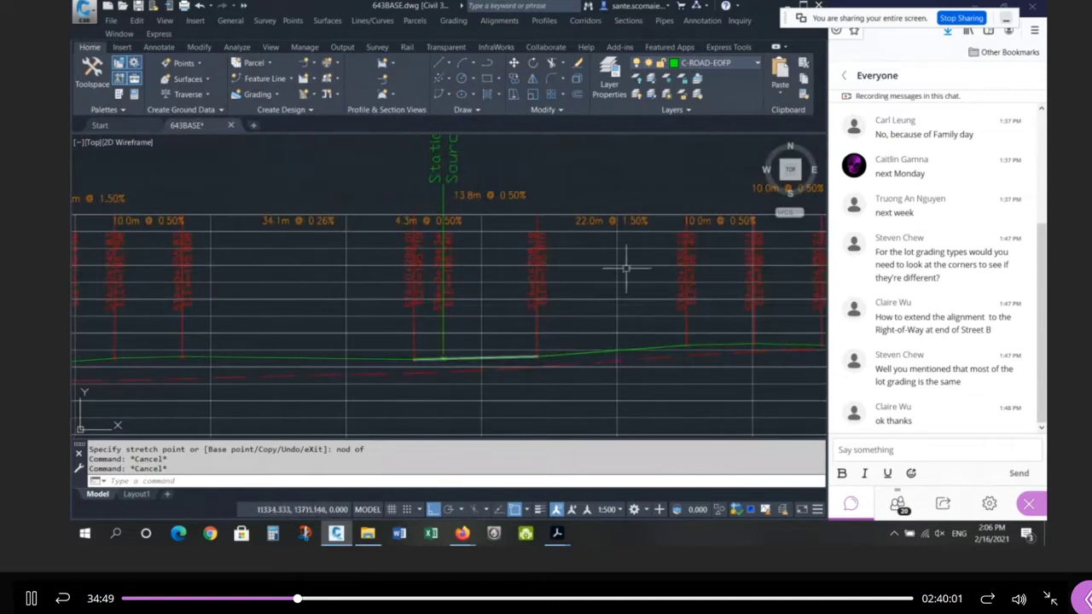
{"action": "scroll", "coordinate": [424, 220], "scroll_direction": "up", "scroll_amount": 3}
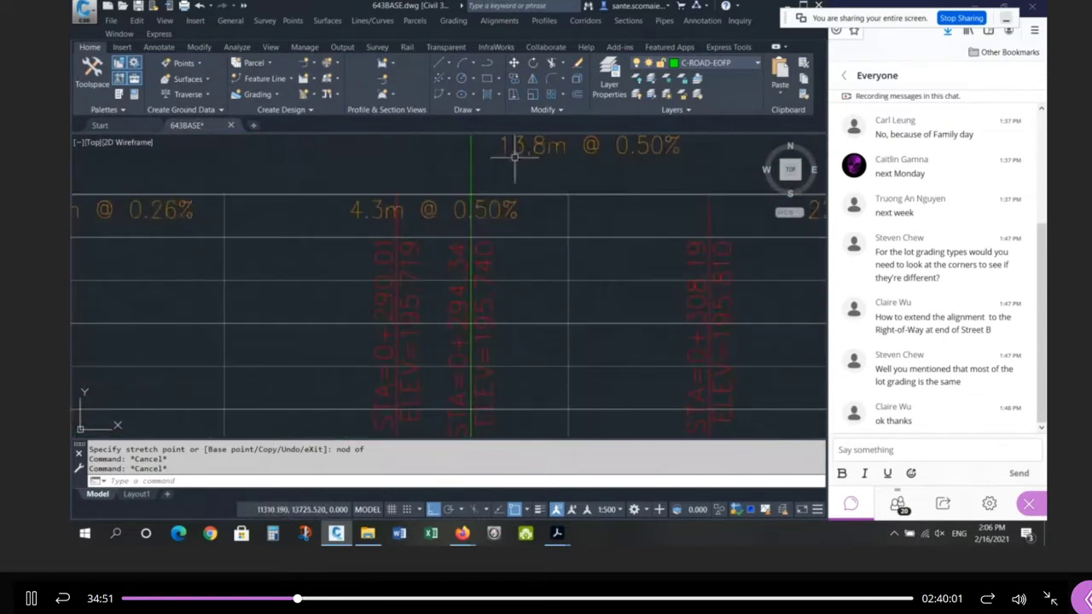
{"action": "scroll", "coordinate": [353, 287], "scroll_direction": "down", "scroll_amount": 1}
{"action": "scroll", "coordinate": [455, 213], "scroll_direction": "down", "scroll_amount": 2}
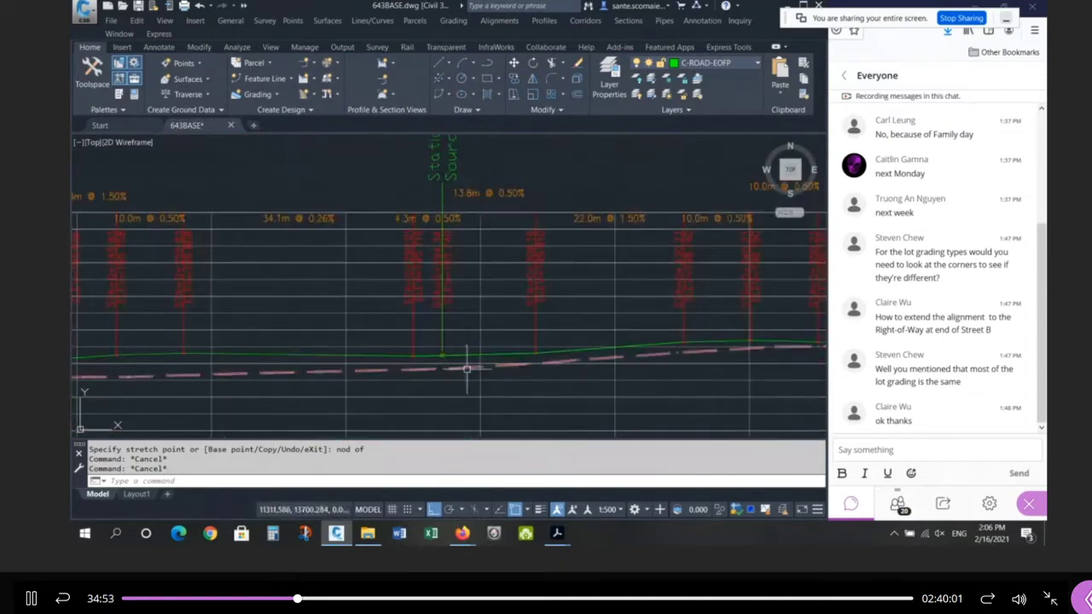
{"action": "scroll", "coordinate": [461, 365], "scroll_direction": "up", "scroll_amount": 2}
{"action": "key", "text": "Delete"}
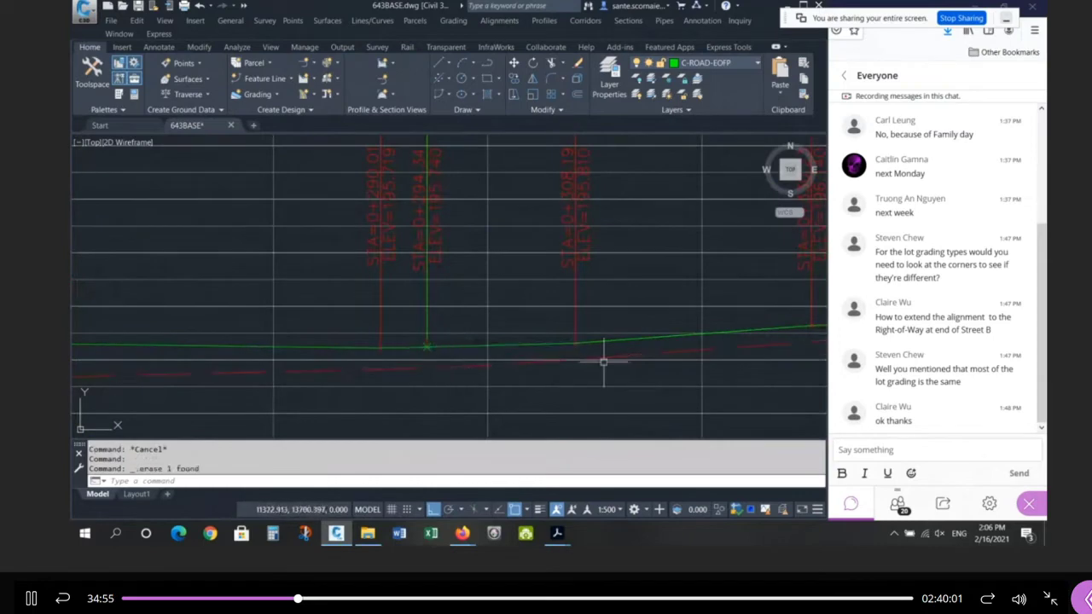
Step: Draw a construction line along the design profile from the PVI before the junction to the PVI after it
{"action": "scroll", "coordinate": [543, 338], "scroll_direction": "down", "scroll_amount": 2}
{"action": "scroll", "coordinate": [328, 333], "scroll_direction": "up", "scroll_amount": 1}
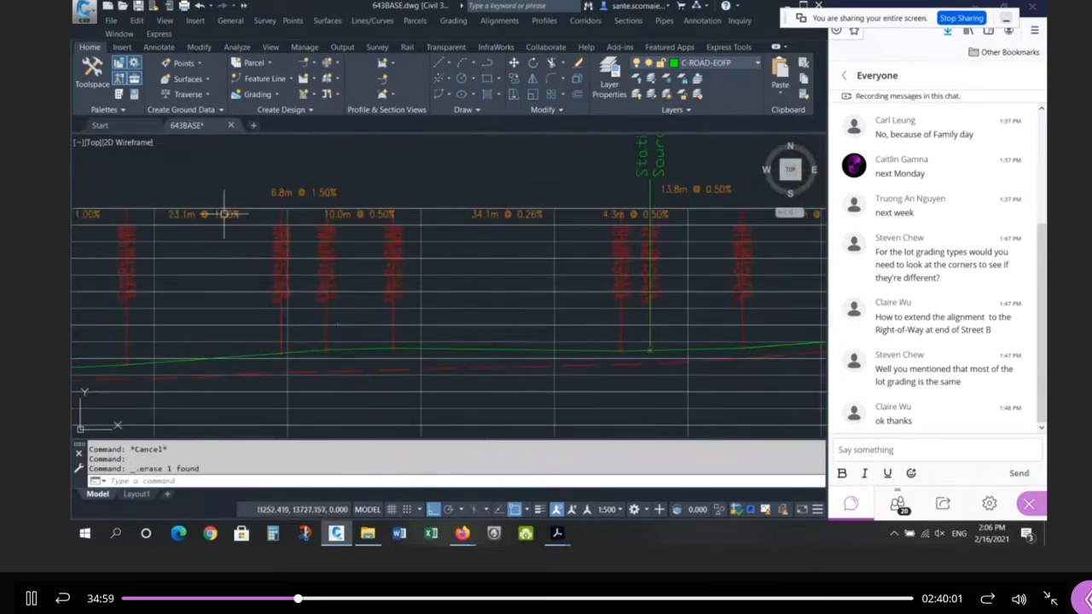
{"action": "scroll", "coordinate": [600, 371], "scroll_direction": "up", "scroll_amount": 4}
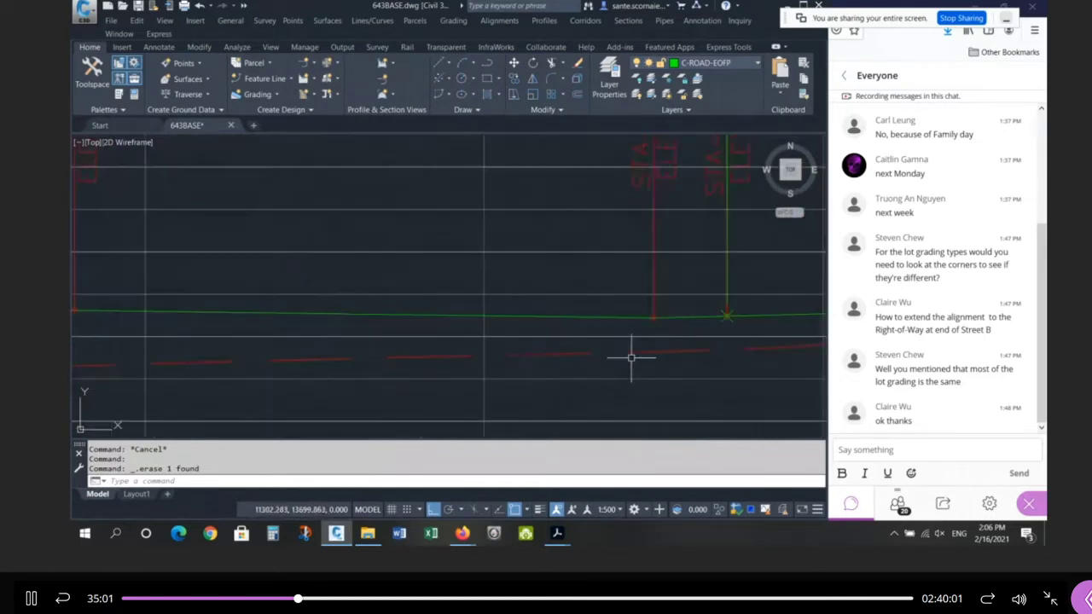
{"action": "type", "text": "l"}
{"action": "key", "text": "Return"}
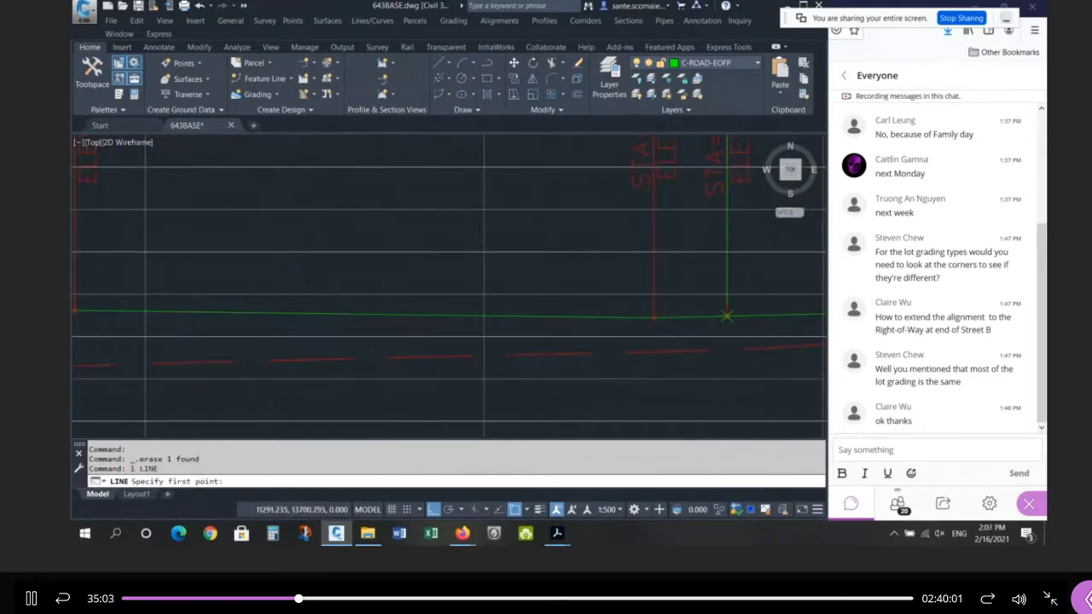
{"action": "scroll", "coordinate": [510, 318], "scroll_direction": "down", "scroll_amount": 3}
{"action": "scroll", "coordinate": [465, 370], "scroll_direction": "up", "scroll_amount": 3}
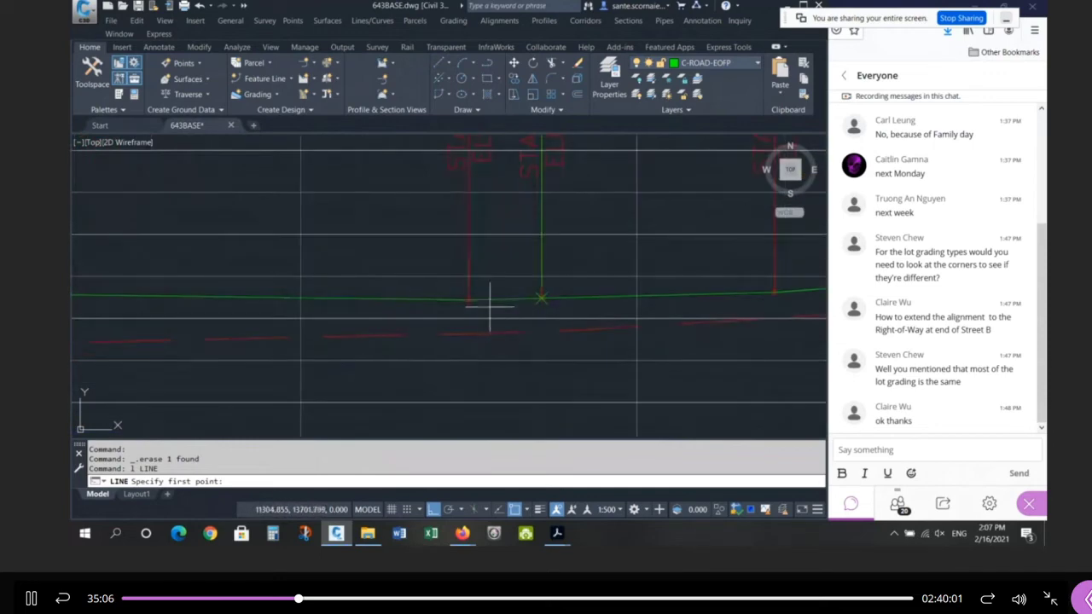
{"action": "left_click", "coordinate": [489, 302]}
{"action": "left_click", "coordinate": [722, 293]}
{"action": "key", "text": "Return"}
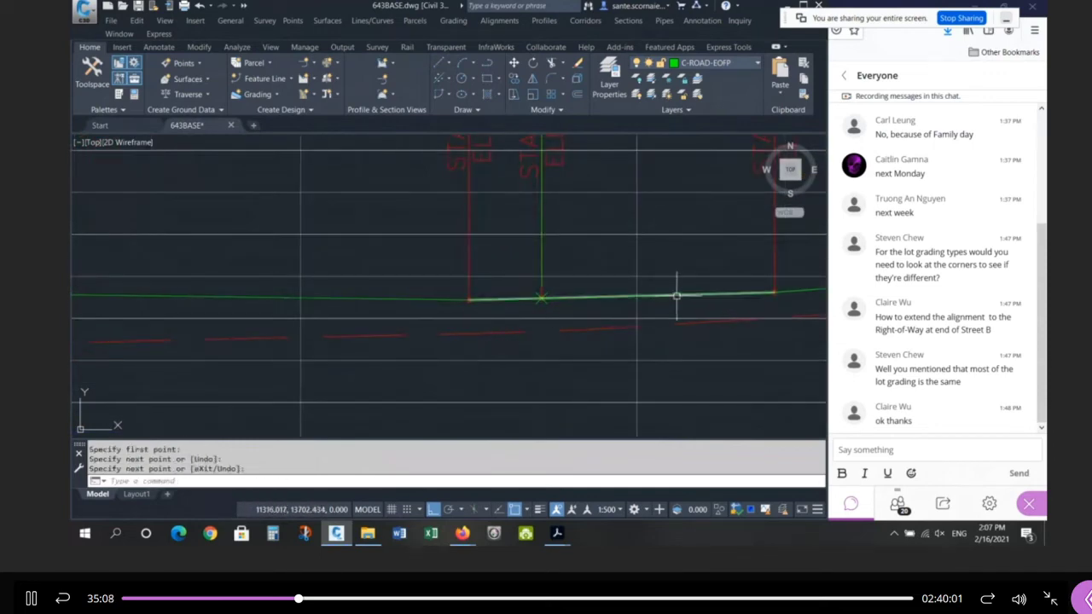
Step: Try to scale the junction construction line about its lower endpoint, and undo both the scaling and the line
{"action": "left_click", "coordinate": [678, 296]}
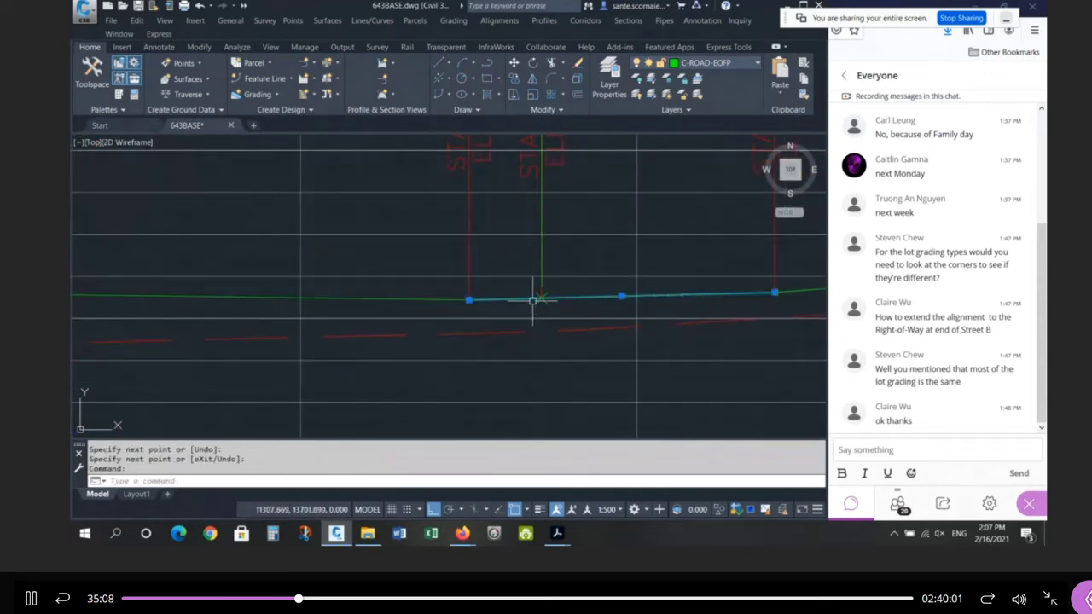
{"action": "left_click", "coordinate": [469, 300]}
{"action": "key", "text": "space"}
{"action": "key", "text": "space"}
{"action": "key", "text": "space"}
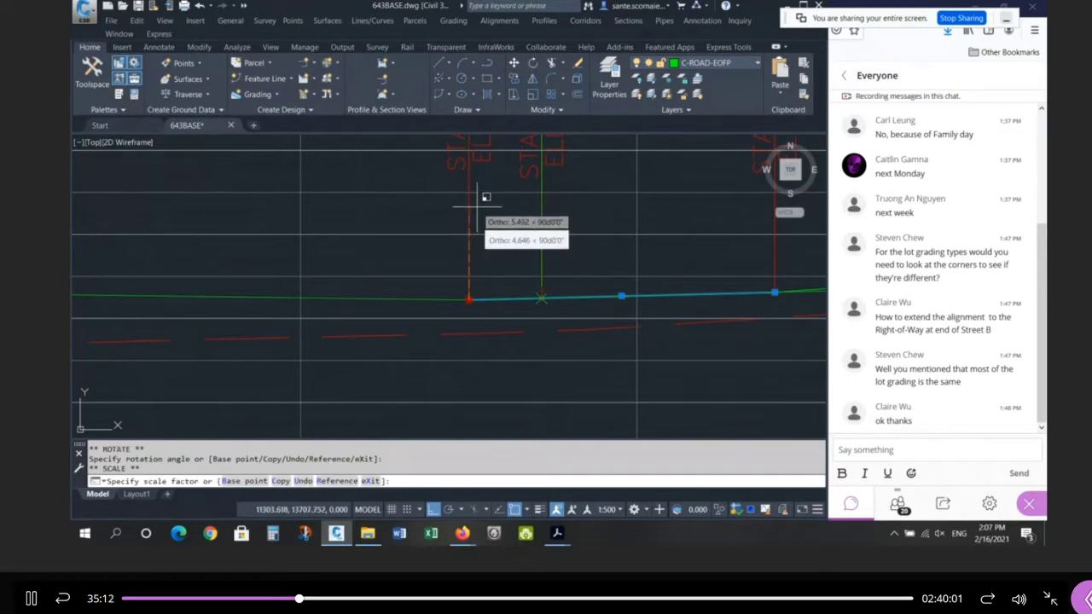
{"action": "left_click", "coordinate": [477, 204]}
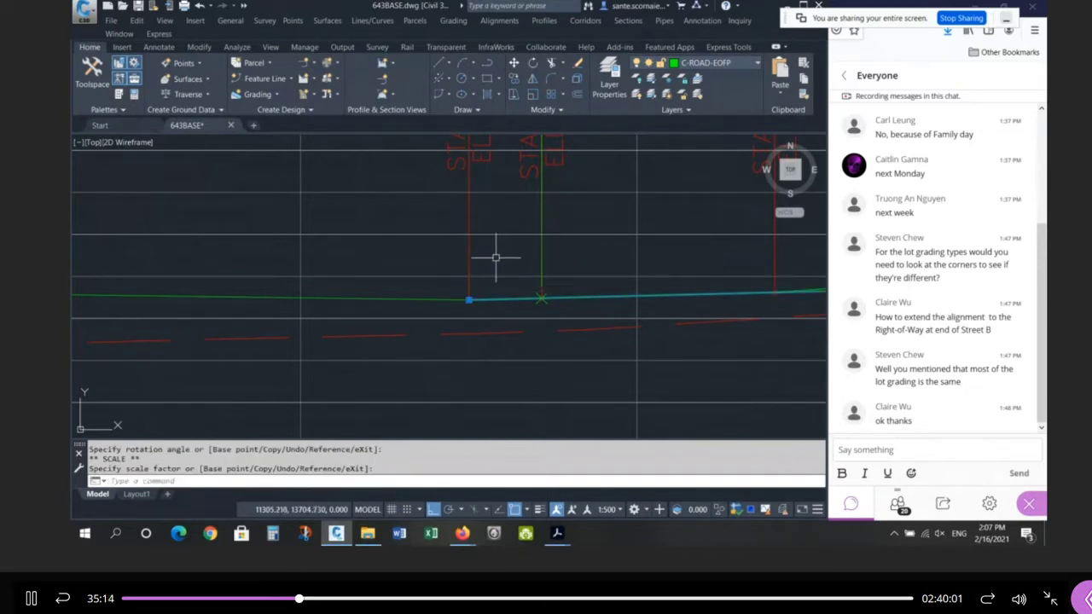
{"action": "key", "text": "Escape"}
{"action": "key", "text": "Escape"}
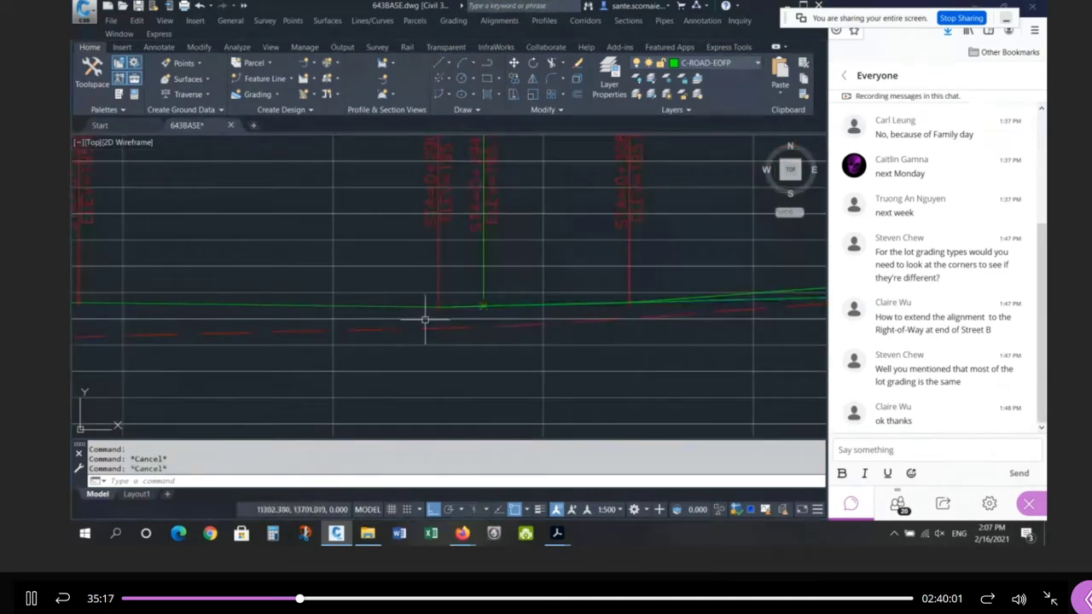
{"action": "type", "text": "u"}
{"action": "key", "text": "Return"}
{"action": "key", "text": "ctrl+z"}
Step: Redraw the 0.50% construction line between the PVIs before and after the junction
{"action": "scroll", "coordinate": [376, 314], "scroll_direction": "down", "scroll_amount": 2}
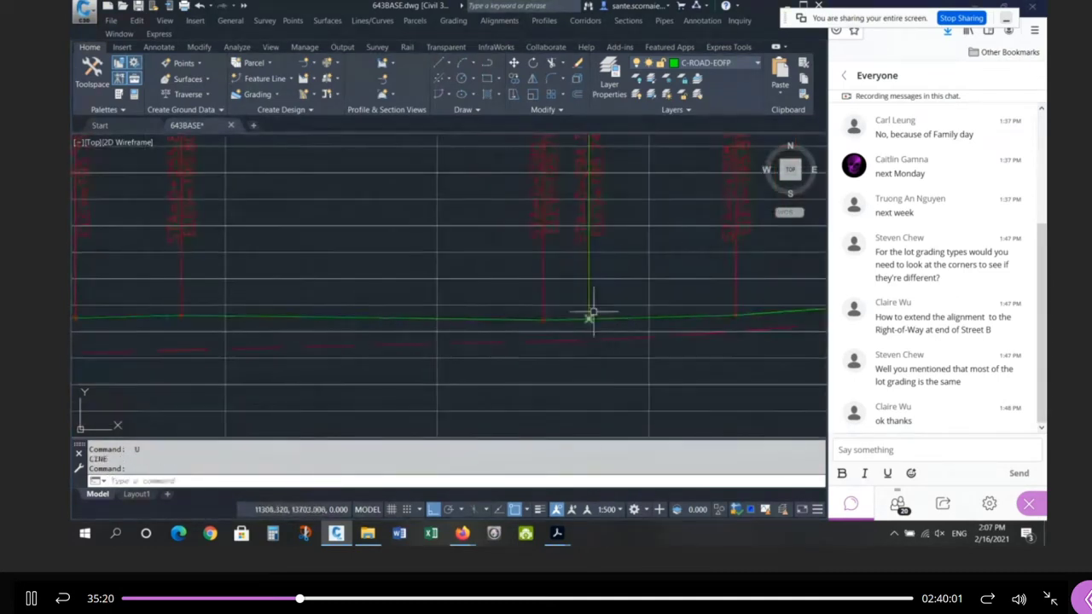
{"action": "left_click", "coordinate": [562, 317]}
{"action": "key", "text": "Escape"}
{"action": "type", "text": "l"}
{"action": "key", "text": "Return"}
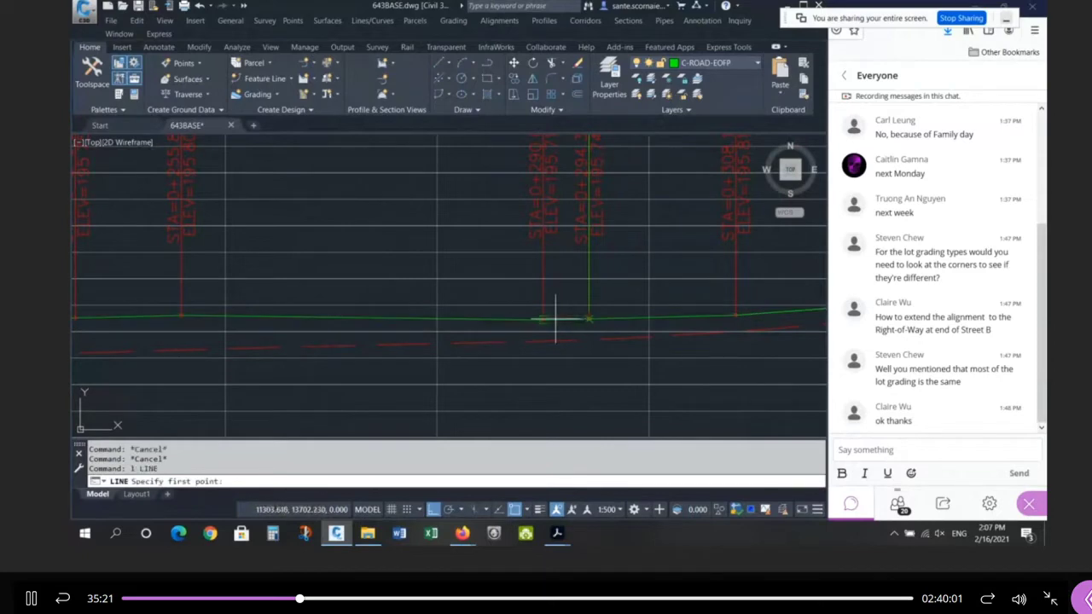
{"action": "left_click", "coordinate": [589, 319]}
{"action": "left_click", "coordinate": [701, 317]}
{"action": "key", "text": "Return"}
Step: Mirror the 0.50% construction line about a vertical axis through its lower endpoint so it rises away from the junction
{"action": "left_click", "coordinate": [629, 318]}
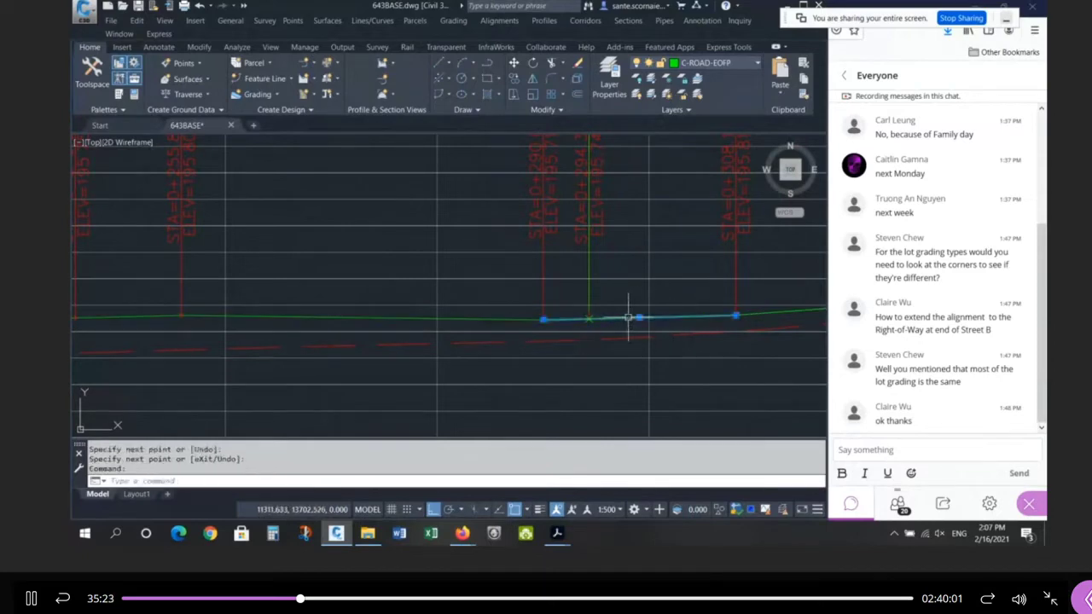
{"action": "left_click", "coordinate": [546, 319]}
{"action": "key", "text": "space"}
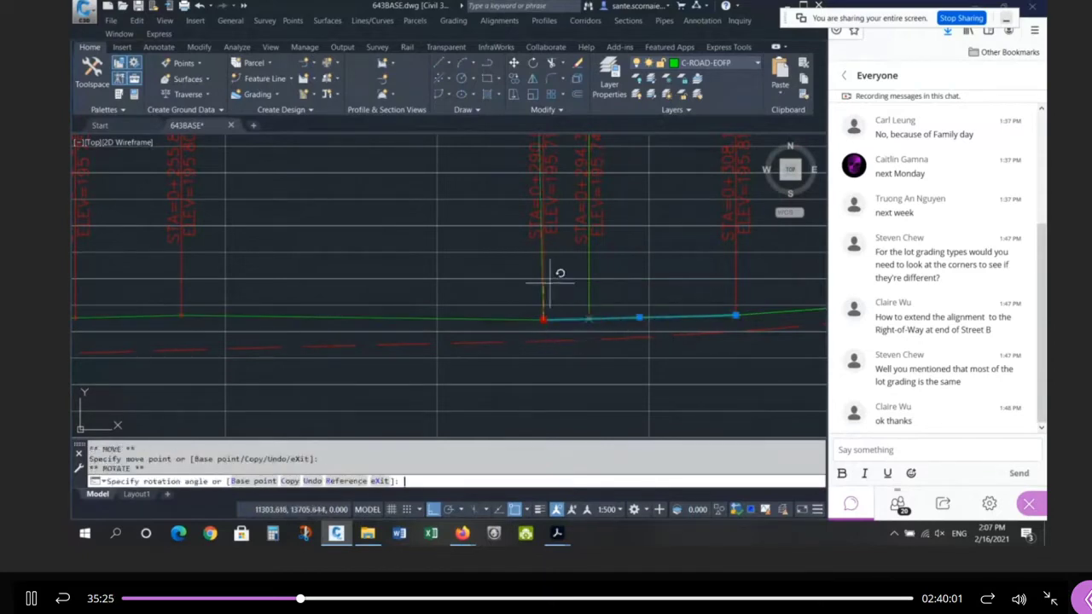
{"action": "key", "text": "space"}
{"action": "key", "text": "space"}
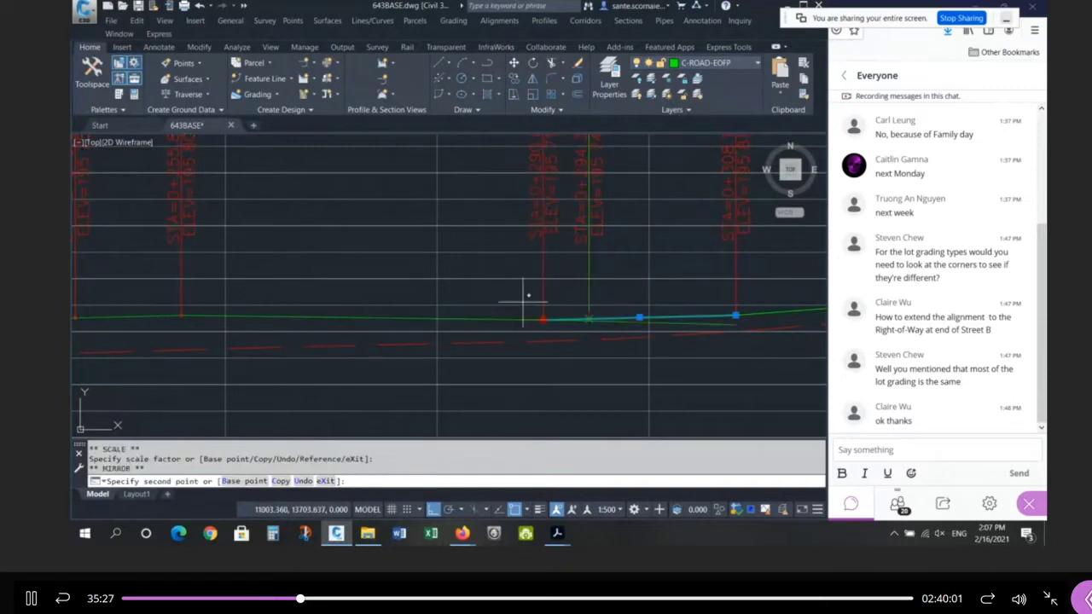
{"action": "scroll", "coordinate": [530, 251], "scroll_direction": "up", "scroll_amount": 2}
{"action": "left_click", "coordinate": [541, 208]}
{"action": "scroll", "coordinate": [662, 273], "scroll_direction": "down", "scroll_amount": 4}
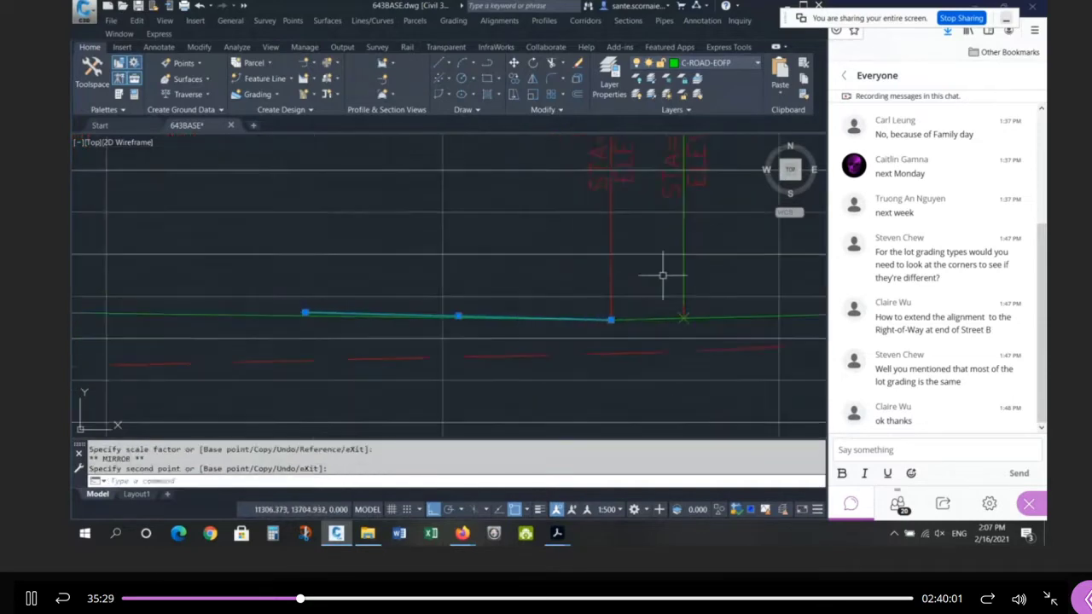
{"action": "scroll", "coordinate": [344, 341], "scroll_direction": "up", "scroll_amount": 2}
{"action": "key", "text": "Escape"}
{"action": "key", "text": "Escape"}
{"action": "key", "text": "Escape"}
Step: Draw a construction line along the 1.50% grade, spanning the 23.1 m and 6.8 m tangents before the crest
{"action": "scroll", "coordinate": [301, 319], "scroll_direction": "down", "scroll_amount": 5}
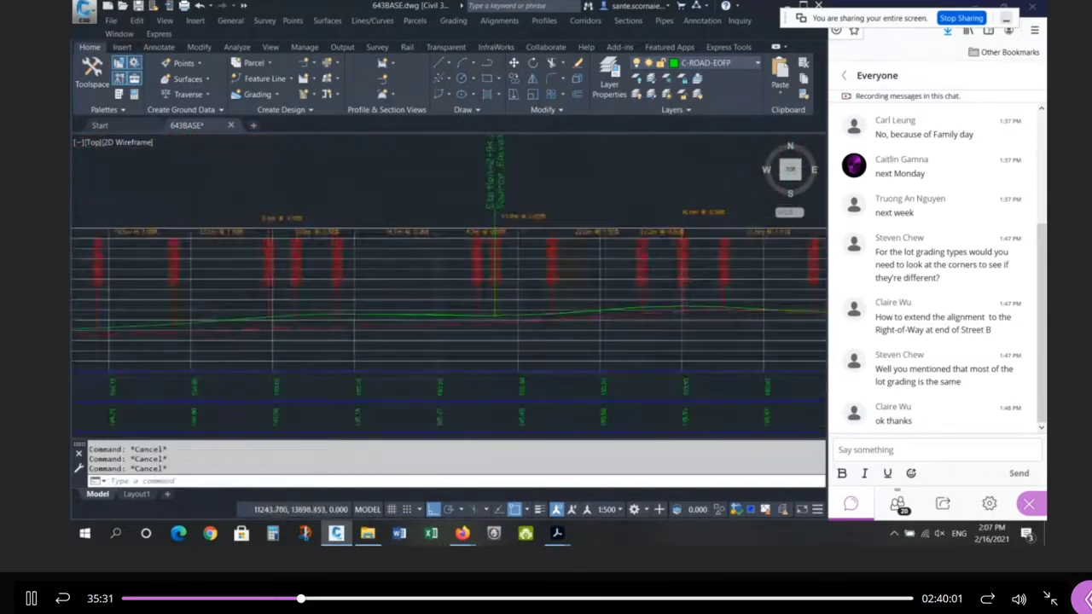
{"action": "scroll", "coordinate": [230, 331], "scroll_direction": "up", "scroll_amount": 2}
{"action": "key", "text": "Return"}
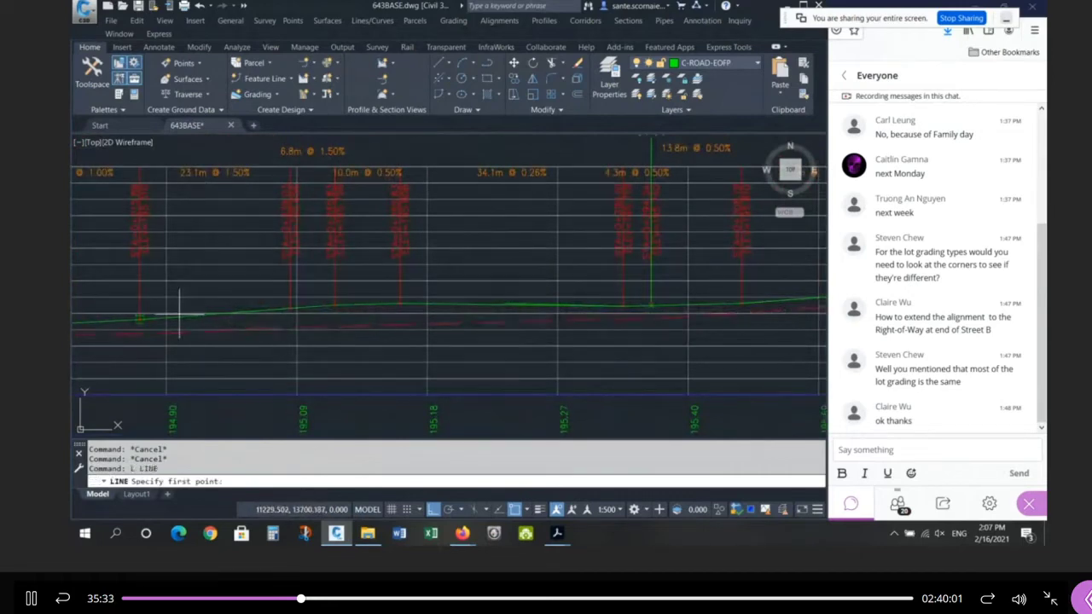
{"action": "left_click", "coordinate": [178, 314]}
{"action": "left_click", "coordinate": [330, 304]}
{"action": "key", "text": "Return"}
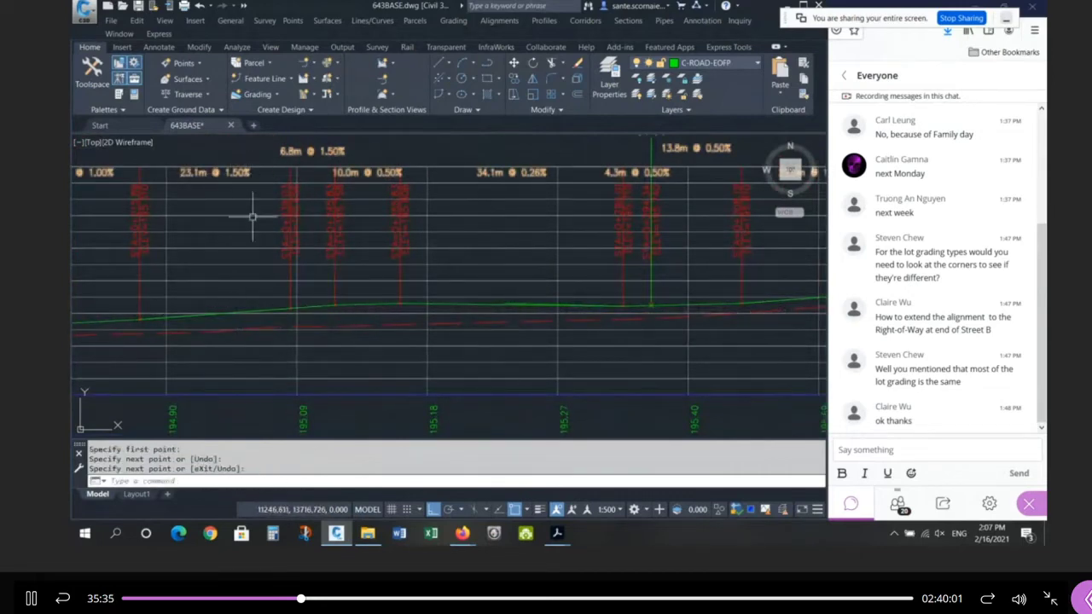
Step: Fillet the 1.50% construction line and the mirrored 0.50% line with zero radius to form a sharp corner
{"action": "type", "text": "f"}
{"action": "key", "text": "Return"}
{"action": "left_click", "coordinate": [311, 309]}
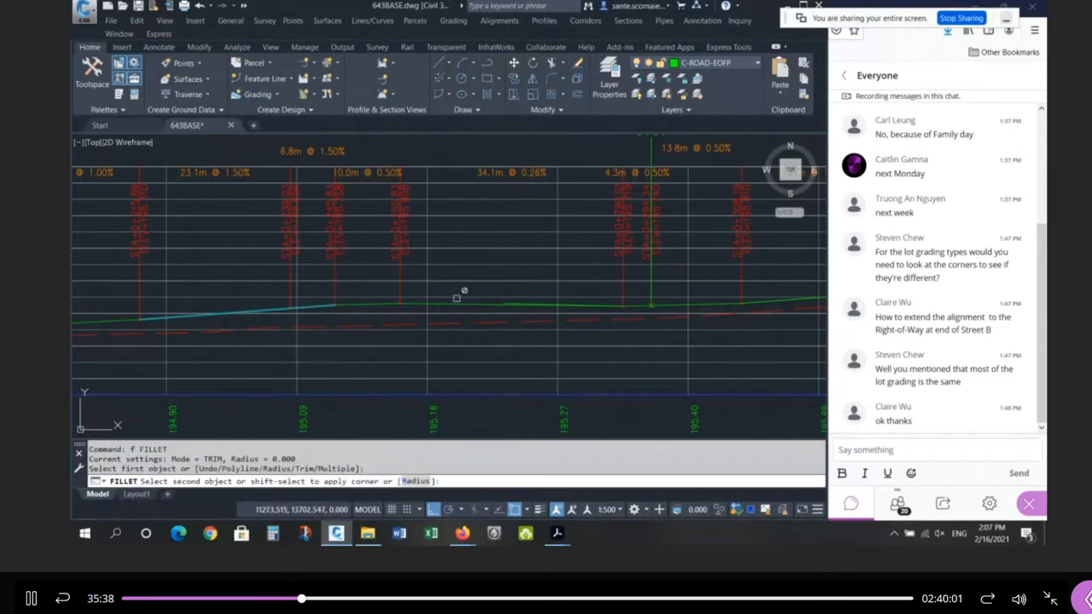
{"action": "left_click", "coordinate": [517, 305]}
{"action": "key", "text": "Return"}
{"action": "scroll", "coordinate": [392, 307], "scroll_direction": "up", "scroll_amount": 4}
{"action": "scroll", "coordinate": [389, 307], "scroll_direction": "up", "scroll_amount": 2}
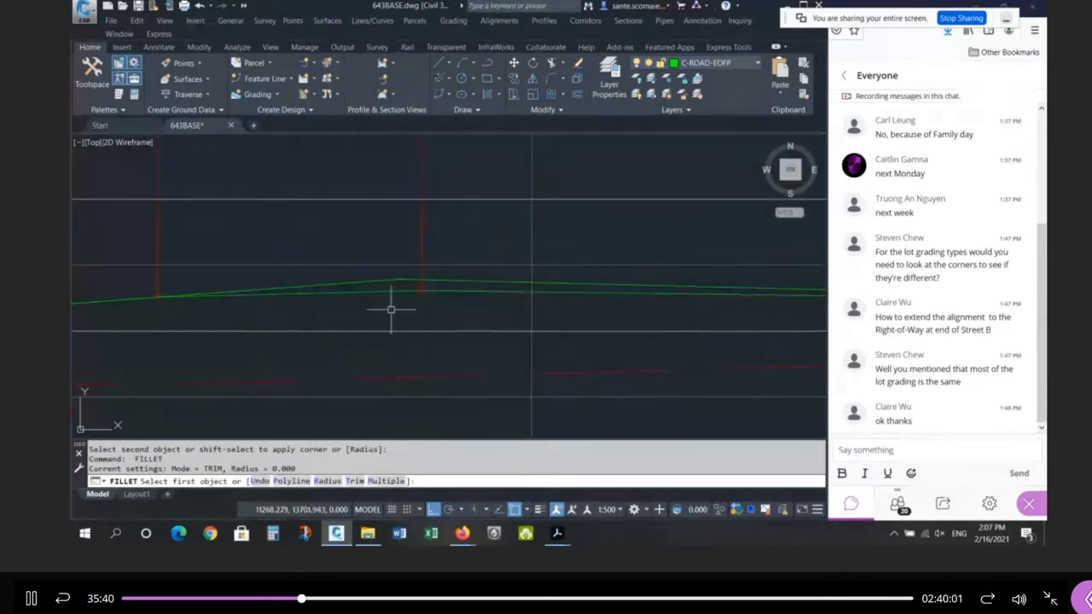
{"action": "key", "text": "Escape"}
Step: Compare the filleted construction lines with the design profile around the crest before the junction
{"action": "left_click", "coordinate": [387, 271]}
{"action": "scroll", "coordinate": [402, 280], "scroll_direction": "down", "scroll_amount": 2}
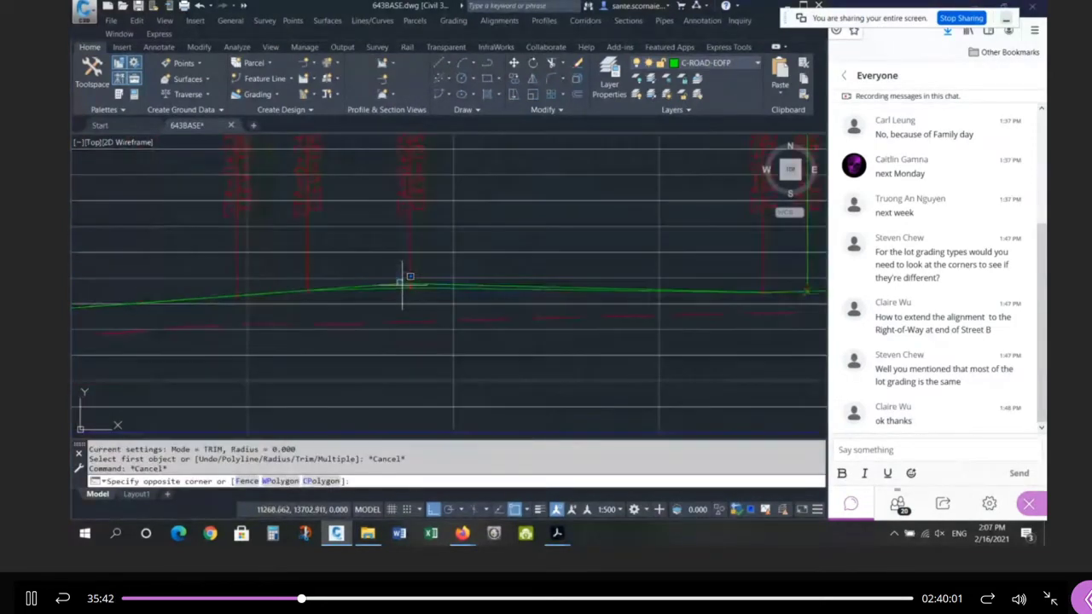
{"action": "key", "text": "Escape"}
{"action": "left_click", "coordinate": [373, 283]}
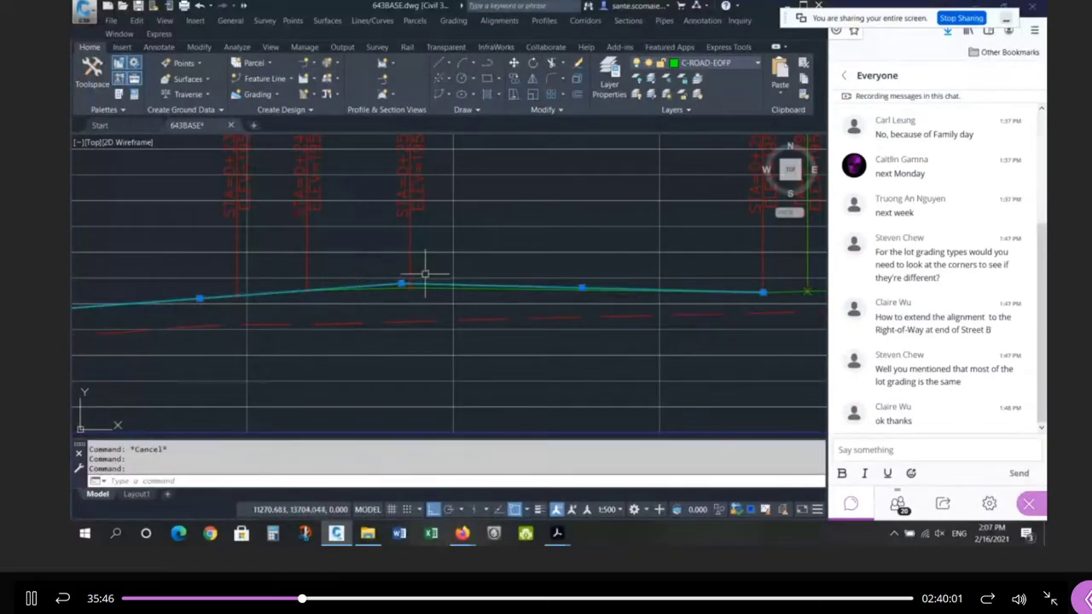
{"action": "scroll", "coordinate": [389, 287], "scroll_direction": "up", "scroll_amount": 2}
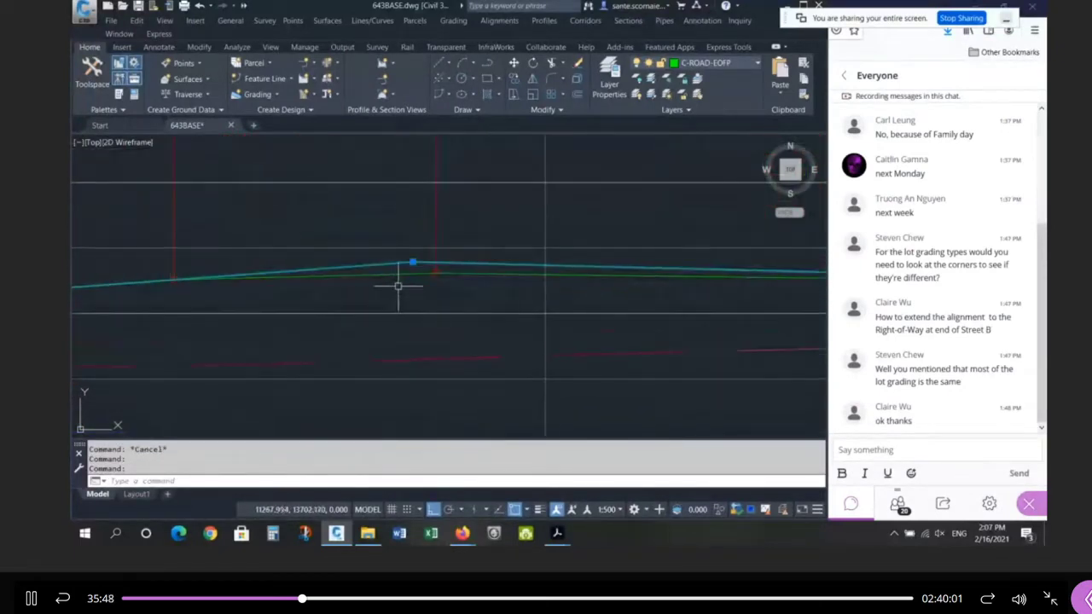
{"action": "key", "text": "Escape"}
{"action": "key", "text": "Escape"}
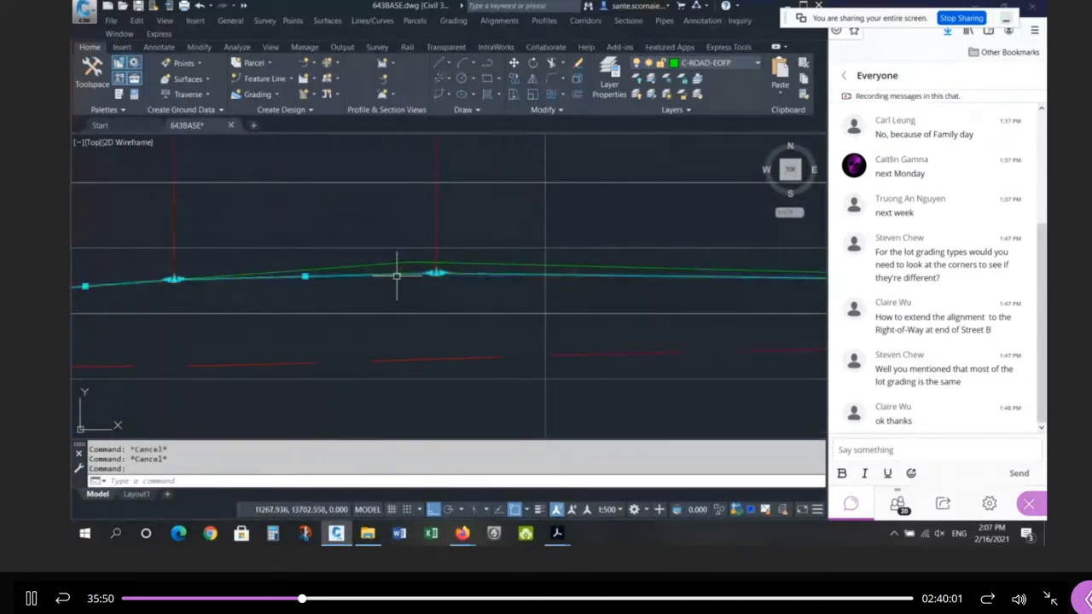
Step: Copy the two filleted construction lines straight down into the empty space below the profile view's data bands
{"action": "scroll", "coordinate": [404, 284], "scroll_direction": "down", "scroll_amount": 2}
{"action": "type", "text": "c"}
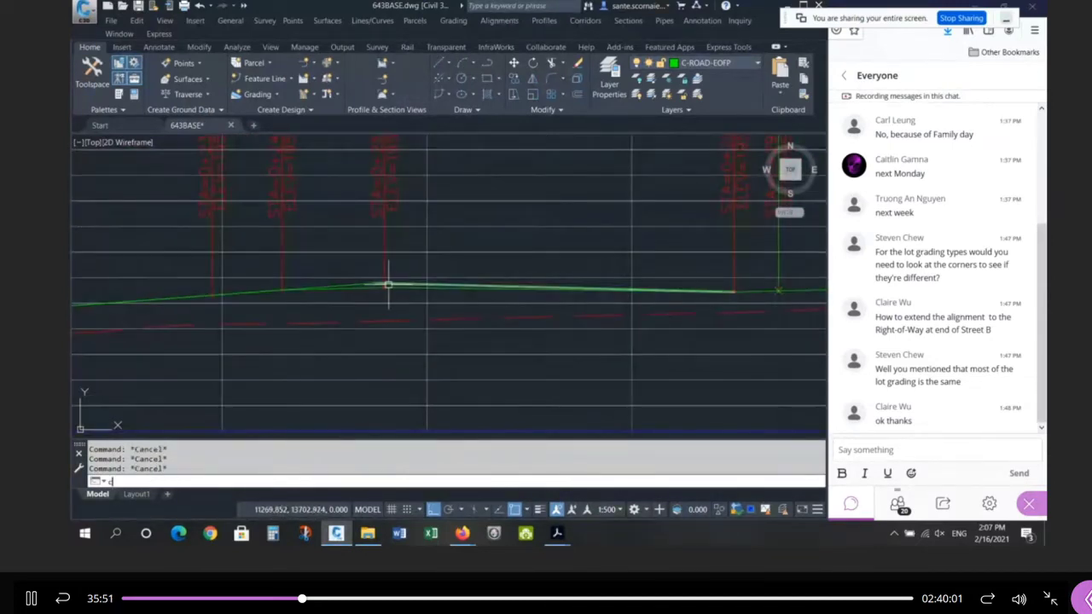
{"action": "type", "text": "o"}
{"action": "key", "text": "space"}
{"action": "left_click", "coordinate": [366, 283]}
{"action": "left_click", "coordinate": [407, 284]}
{"action": "key", "text": "space"}
{"action": "scroll", "coordinate": [412, 237], "scroll_direction": "down", "scroll_amount": 2}
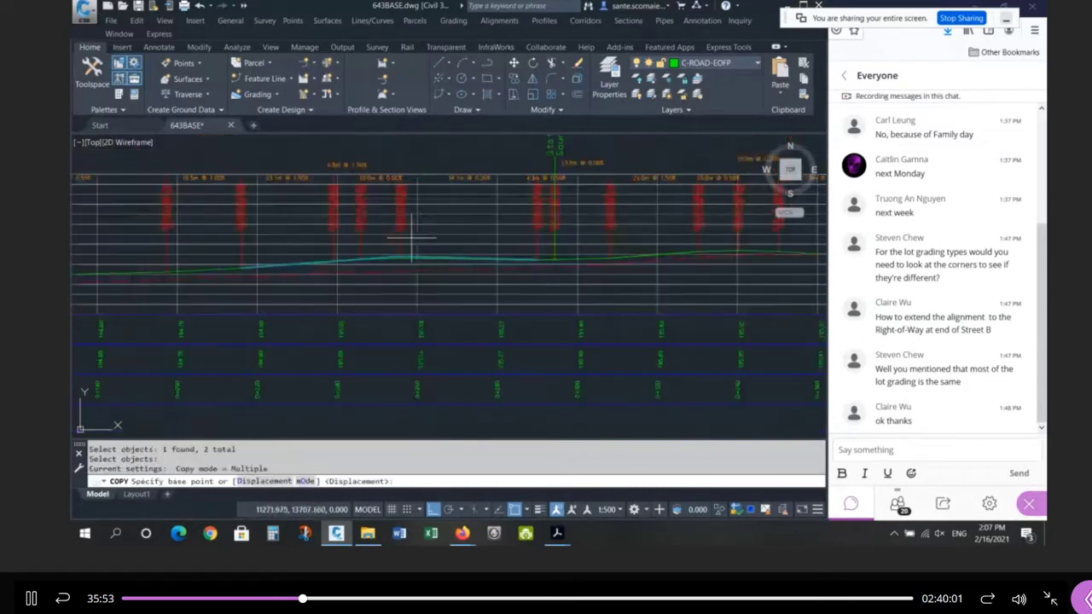
{"action": "scroll", "coordinate": [442, 188], "scroll_direction": "down", "scroll_amount": 3}
{"action": "left_click", "coordinate": [475, 326]}
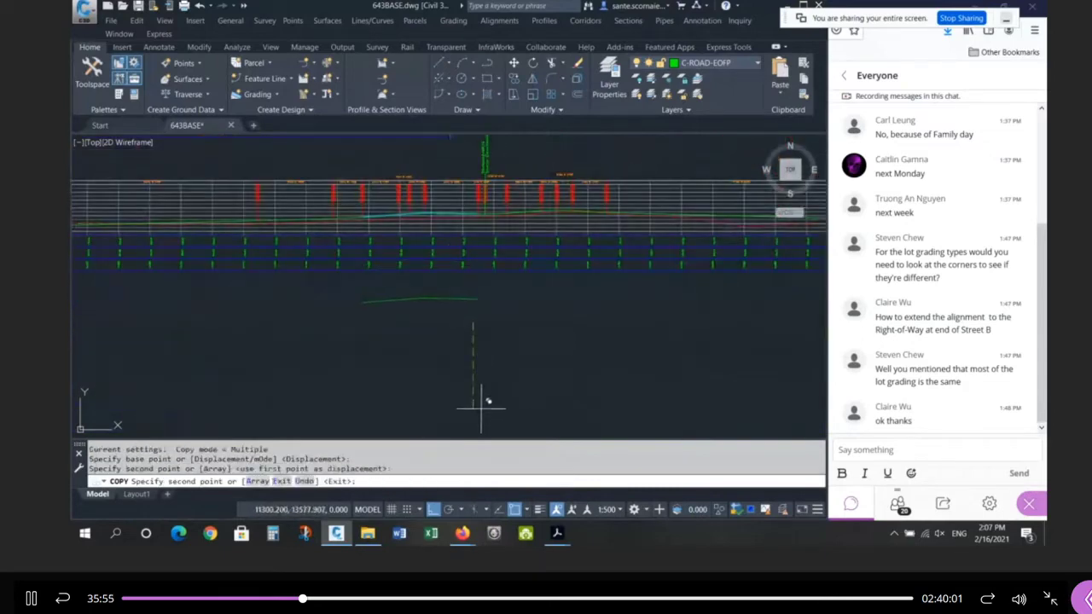
{"action": "key", "text": "space"}
Step: Draw a construction line between the PVI endpoints of the 10.0 m tangent at 0.50% before the crest
{"action": "scroll", "coordinate": [422, 316], "scroll_direction": "up", "scroll_amount": 4}
{"action": "scroll", "coordinate": [456, 359], "scroll_direction": "down", "scroll_amount": 4}
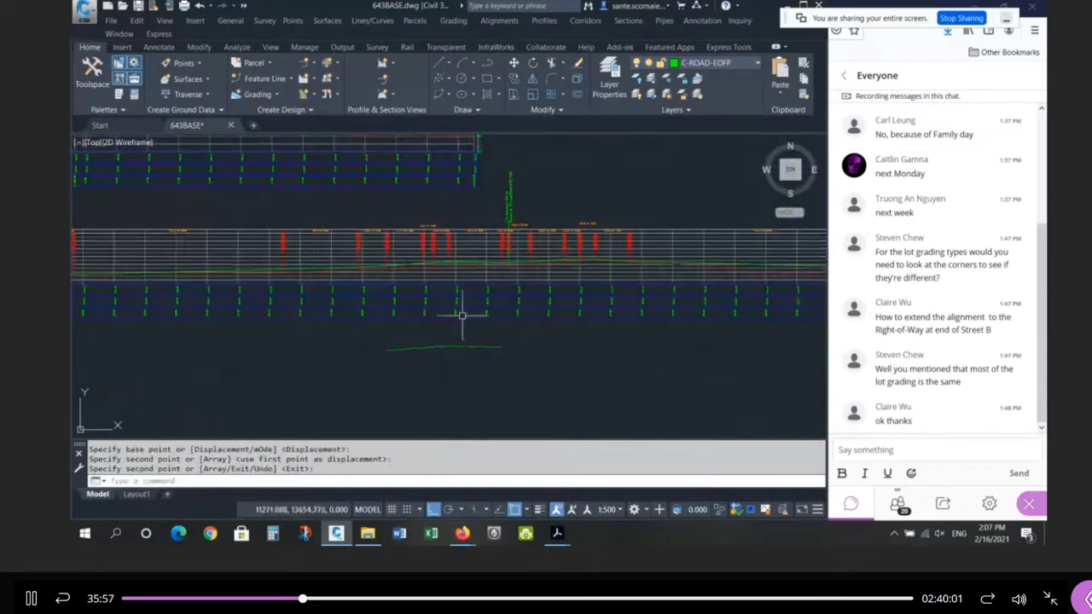
{"action": "scroll", "coordinate": [398, 261], "scroll_direction": "up", "scroll_amount": 3}
{"action": "scroll", "coordinate": [401, 186], "scroll_direction": "up", "scroll_amount": 3}
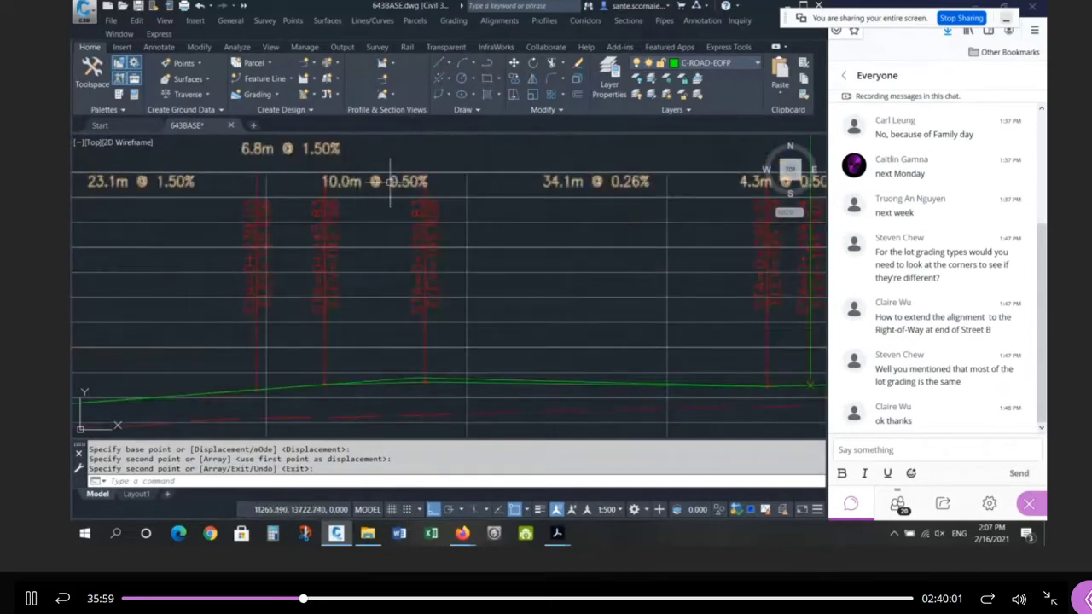
{"action": "scroll", "coordinate": [431, 230], "scroll_direction": "down", "scroll_amount": 2}
{"action": "scroll", "coordinate": [413, 329], "scroll_direction": "up", "scroll_amount": 4}
{"action": "type", "text": "l"}
{"action": "right_click", "coordinate": [370, 334], "text": "shift"}
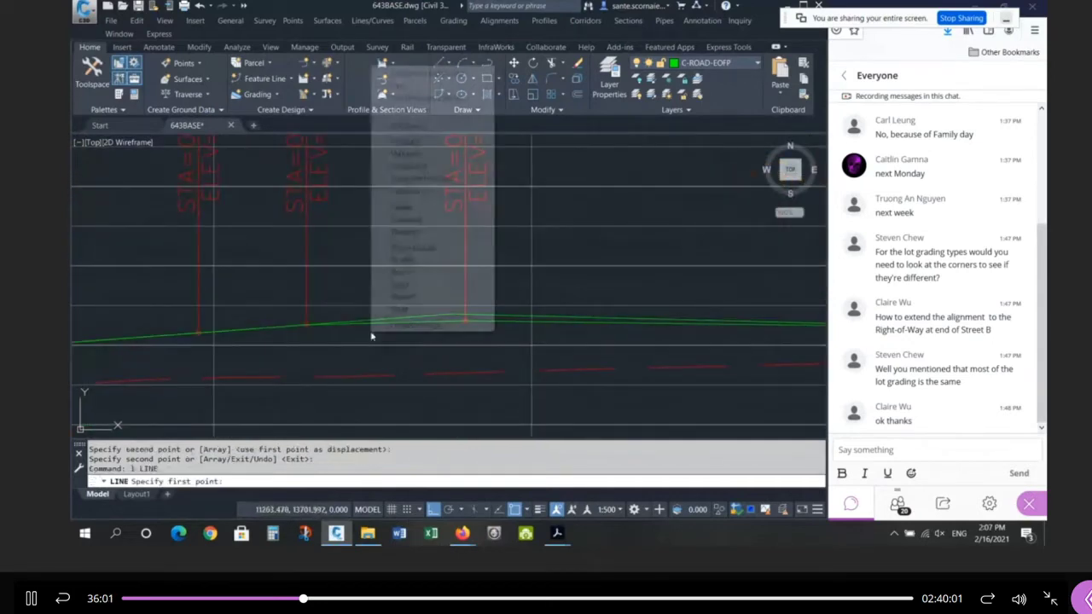
{"action": "key", "text": "e"}
{"action": "left_click", "coordinate": [364, 325]}
{"action": "right_click", "coordinate": [418, 328], "text": "shift"}
{"action": "key", "text": "e"}
{"action": "left_click", "coordinate": [433, 324]}
{"action": "key", "text": "Return"}
Step: Move the new 0.50% construction line by its midpoint to below the profile view, with Ortho off, towards the copied grade lines
{"action": "left_click", "coordinate": [433, 323]}
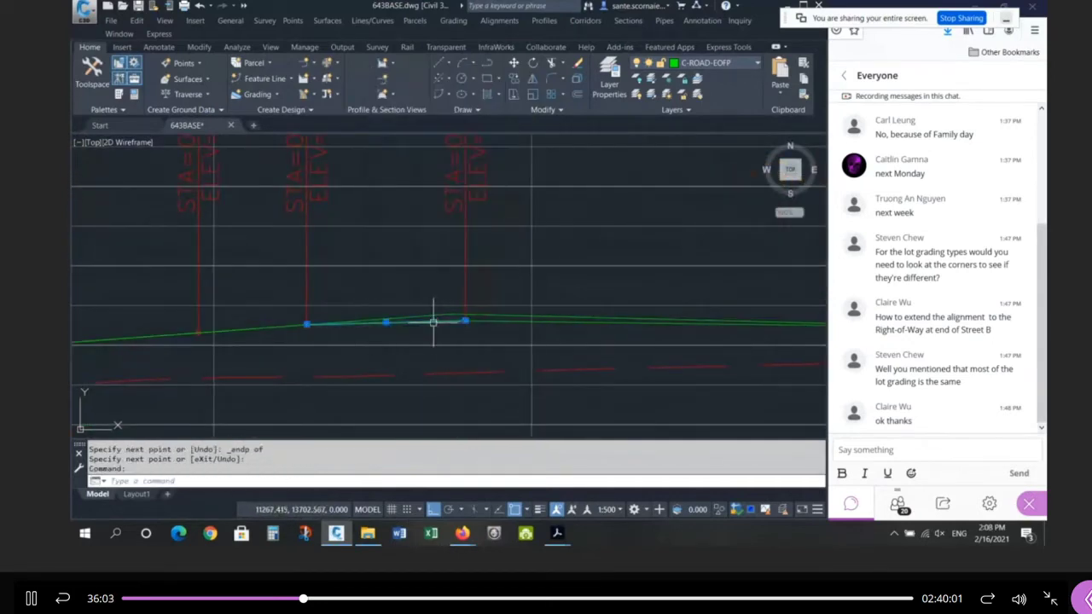
{"action": "left_click", "coordinate": [387, 322]}
{"action": "key", "text": "space"}
{"action": "scroll", "coordinate": [421, 209], "scroll_direction": "down", "scroll_amount": 5}
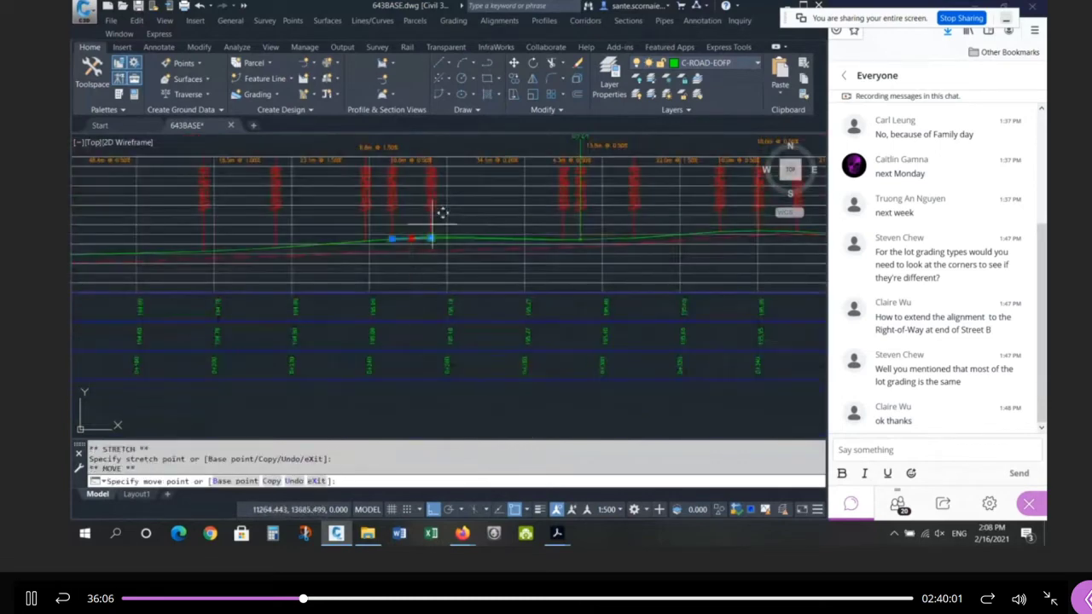
{"action": "scroll", "coordinate": [431, 224], "scroll_direction": "down", "scroll_amount": 3}
{"action": "scroll", "coordinate": [442, 309], "scroll_direction": "up", "scroll_amount": 3}
{"action": "key", "text": "F8"}
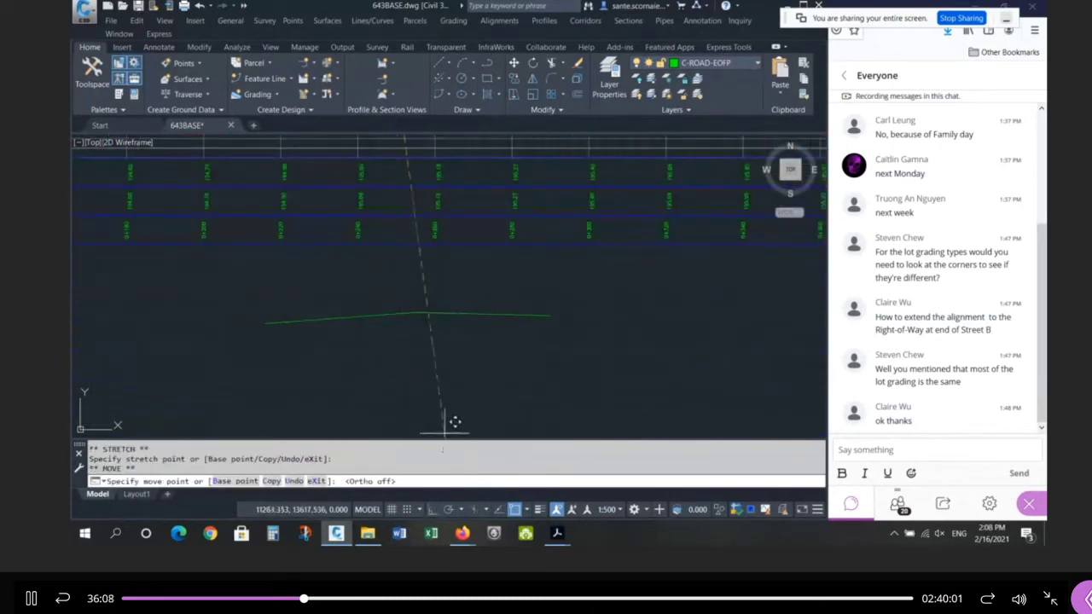
Step: Place the short connecting line below the two grade lines and move the falling grade line's start to its higher end
{"action": "left_click", "coordinate": [421, 331]}
{"action": "left_click", "coordinate": [455, 319]}
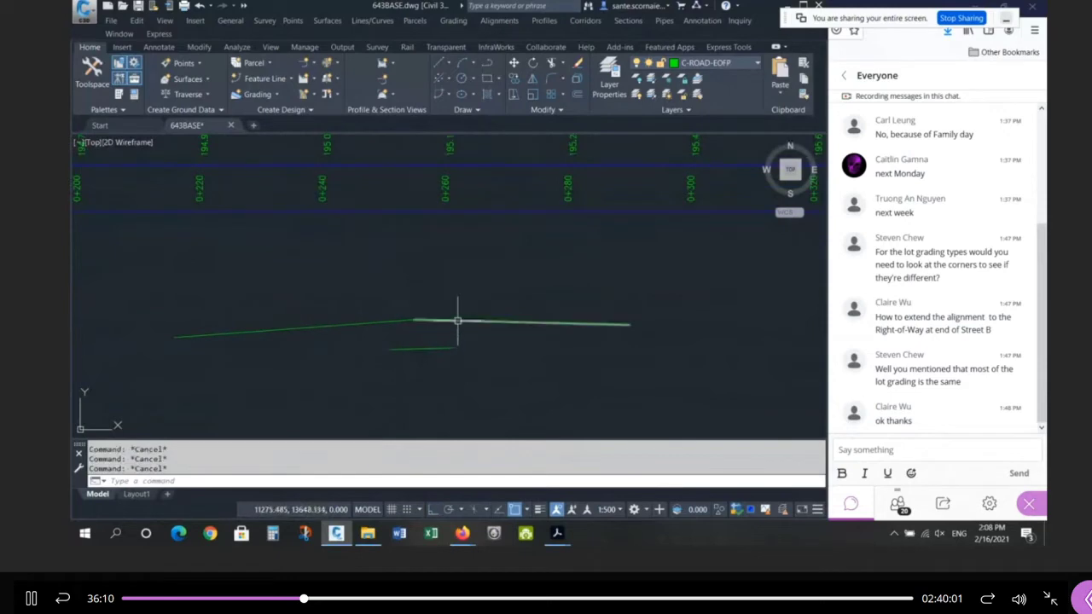
{"action": "left_click", "coordinate": [414, 320]}
{"action": "key", "text": "space"}
{"action": "left_click", "coordinate": [452, 348]}
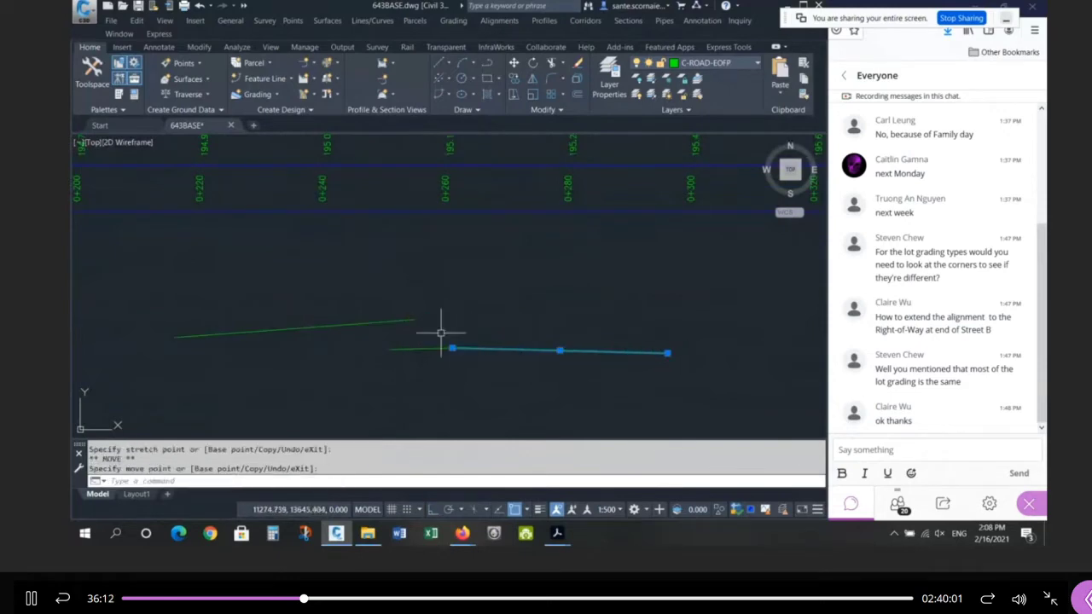
Step: Move the rising grade line so that its upper endpoint meets the free end of the short connecting line
{"action": "key", "text": "Escape"}
{"action": "key", "text": "Escape"}
{"action": "left_click", "coordinate": [412, 320]}
{"action": "left_click", "coordinate": [414, 320]}
{"action": "key", "text": "space"}
{"action": "left_click", "coordinate": [410, 357]}
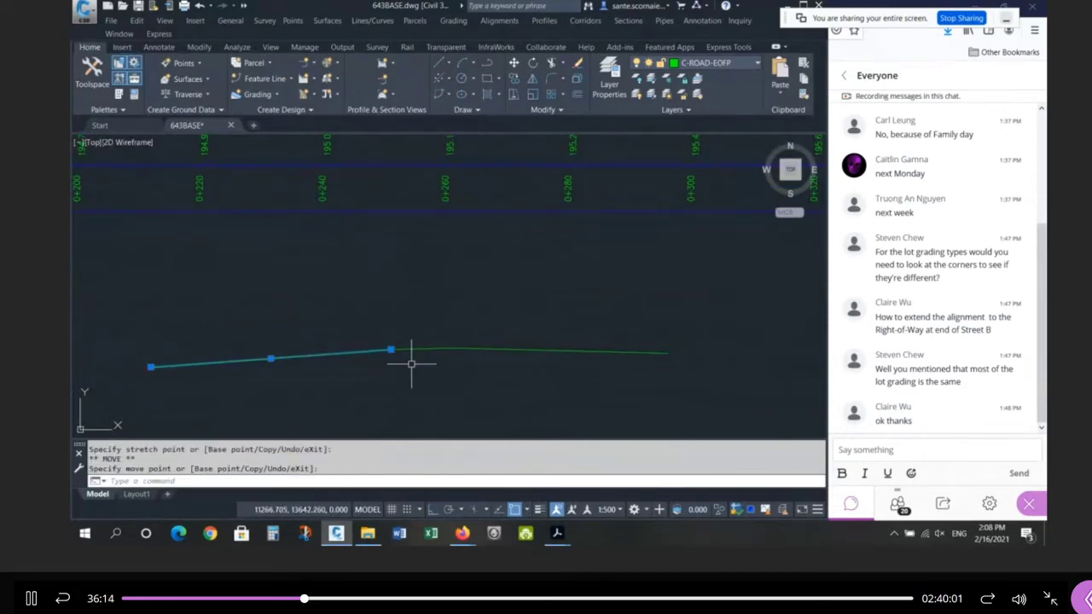
Step: Fillet the rising and falling grade lines with radius 0 so they meet above the short connecting line
{"action": "key", "text": "Escape"}
{"action": "type", "text": "f"}
{"action": "key", "text": "Return"}
{"action": "type", "text": "r"}
{"action": "key", "text": "Return"}
{"action": "type", "text": "0"}
{"action": "key", "text": "Return"}
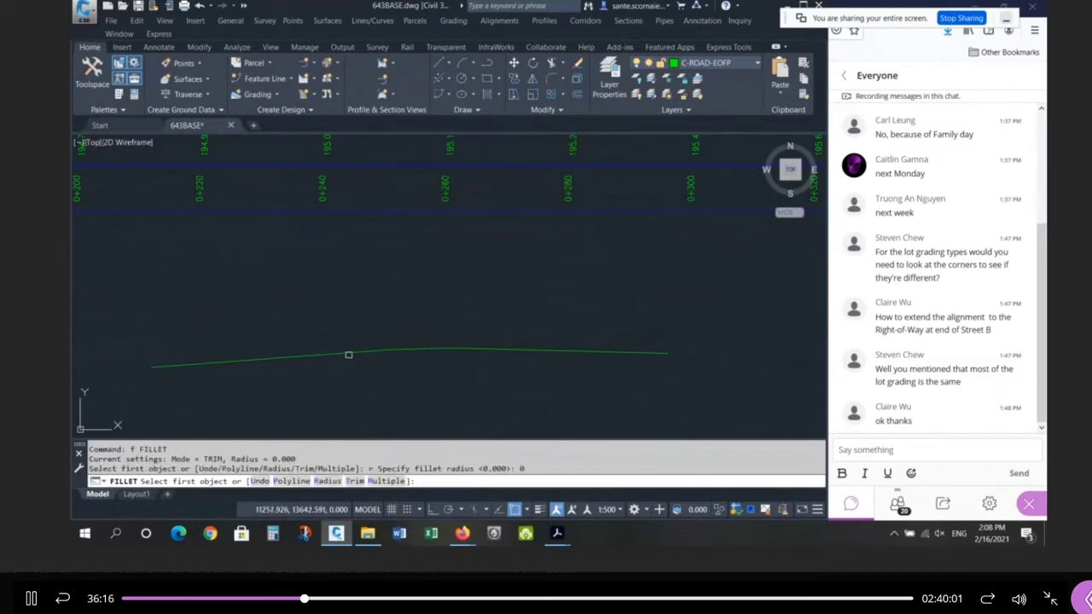
{"action": "left_click", "coordinate": [356, 354]}
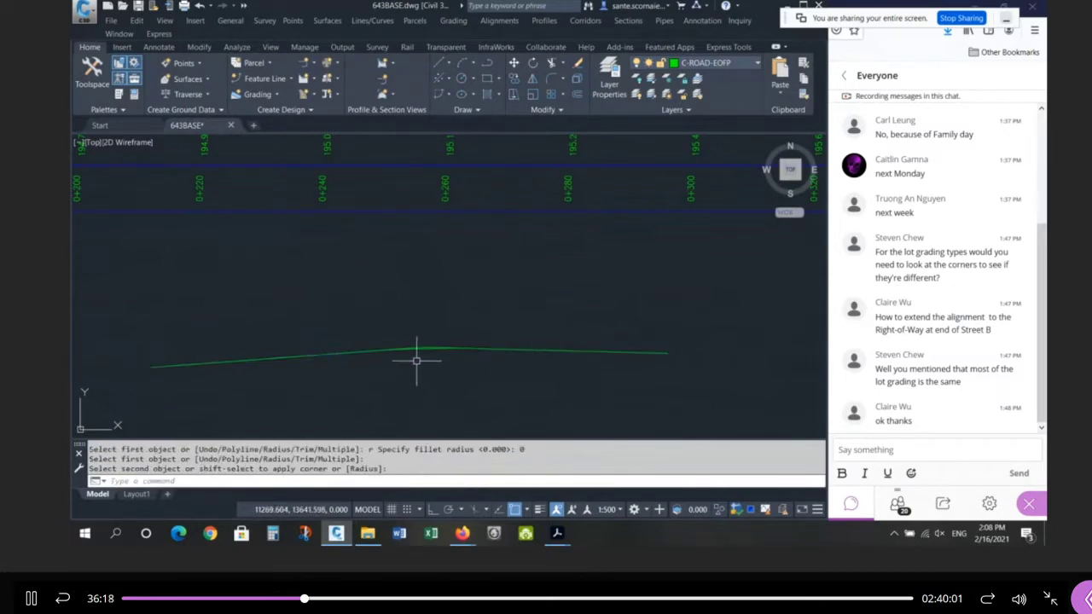
{"action": "scroll", "coordinate": [418, 358], "scroll_direction": "up", "scroll_amount": 2}
{"action": "left_click", "coordinate": [450, 301]}
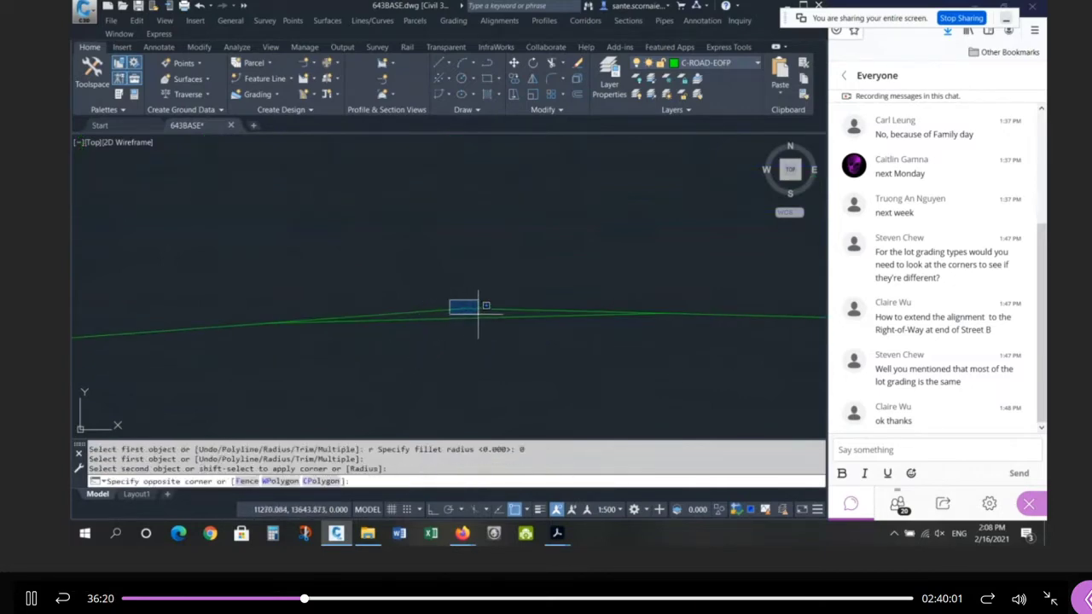
{"action": "key", "text": "Escape"}
{"action": "key", "text": "Escape"}
{"action": "left_click", "coordinate": [242, 304]}
{"action": "key", "text": "Escape"}
{"action": "key", "text": "Escape"}
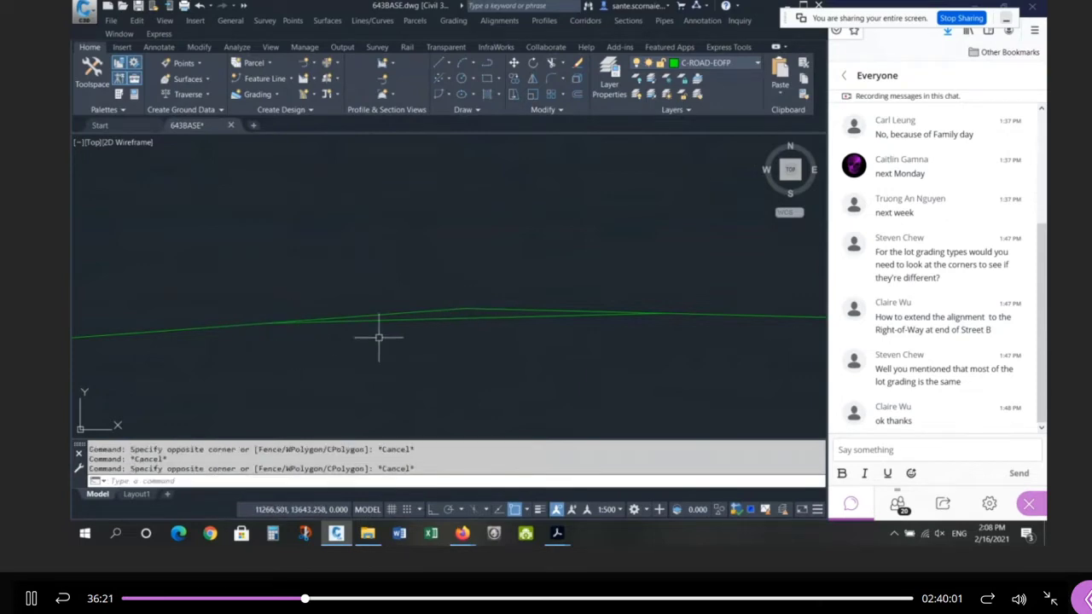
{"action": "left_click", "coordinate": [614, 288]}
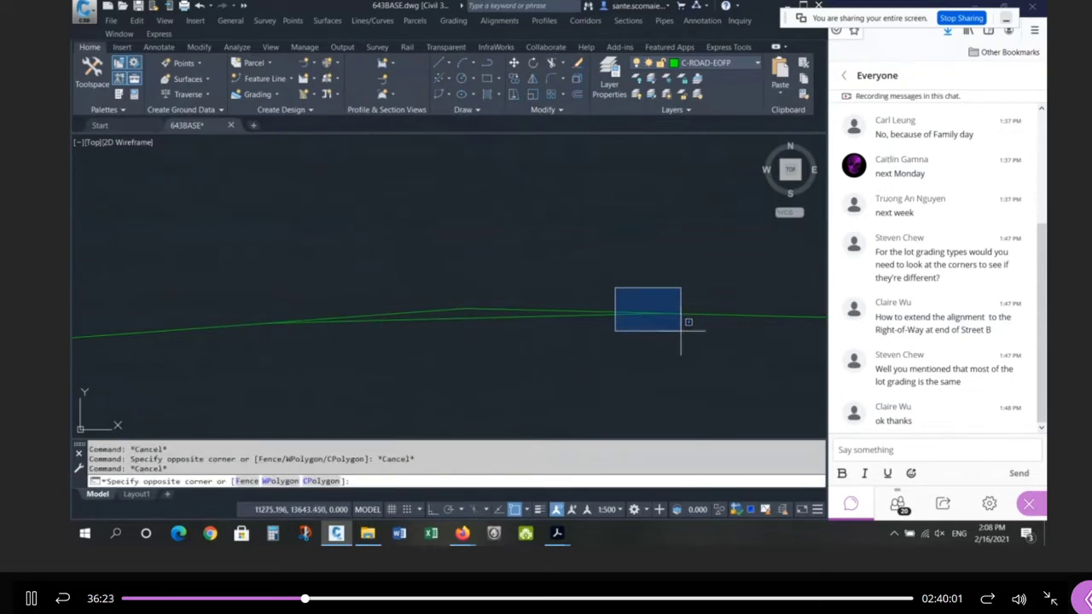
{"action": "key", "text": "Escape"}
{"action": "key", "text": "Escape"}
{"action": "type", "text": "tr"}
{"action": "key", "text": "Return"}
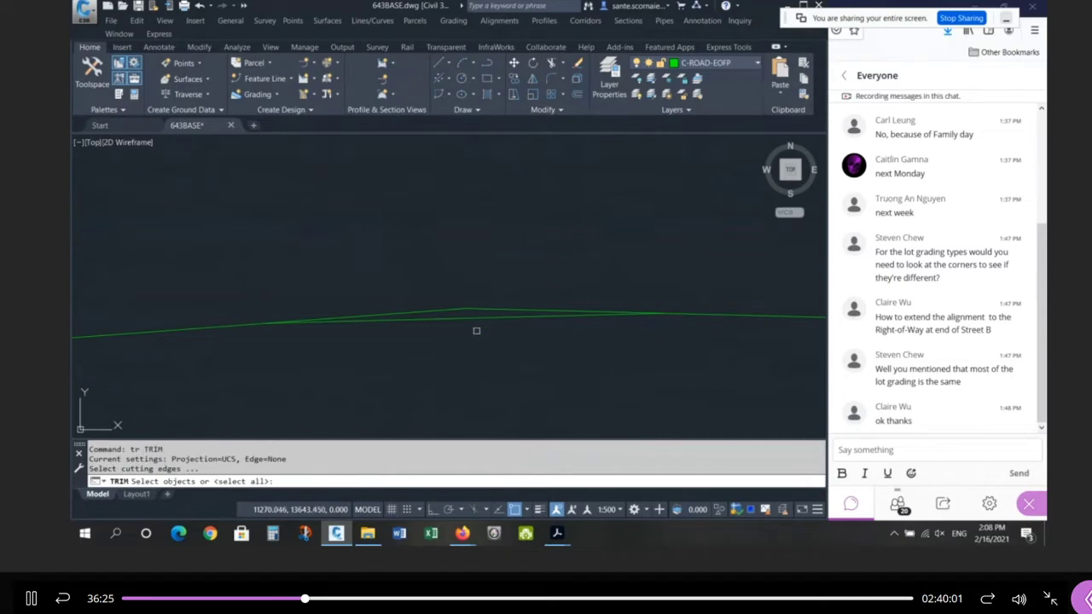
{"action": "key", "text": "Escape"}
{"action": "key", "text": "Escape"}
Step: Compare the filleted grade lines and their short connecting line with the matching grade lines at the profile view's crest
{"action": "left_click", "coordinate": [470, 316]}
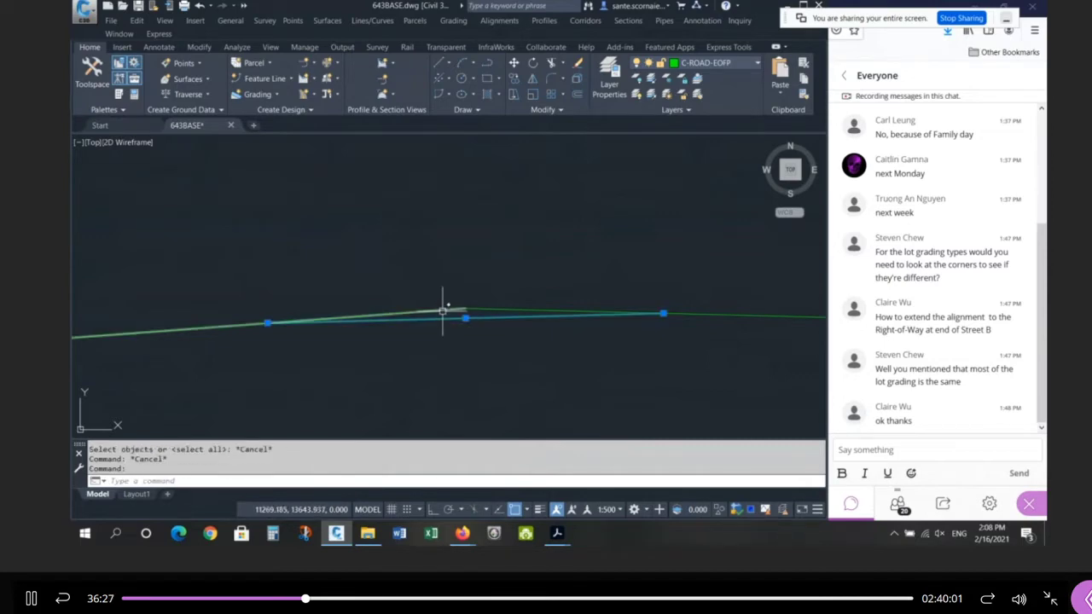
{"action": "left_click", "coordinate": [466, 308]}
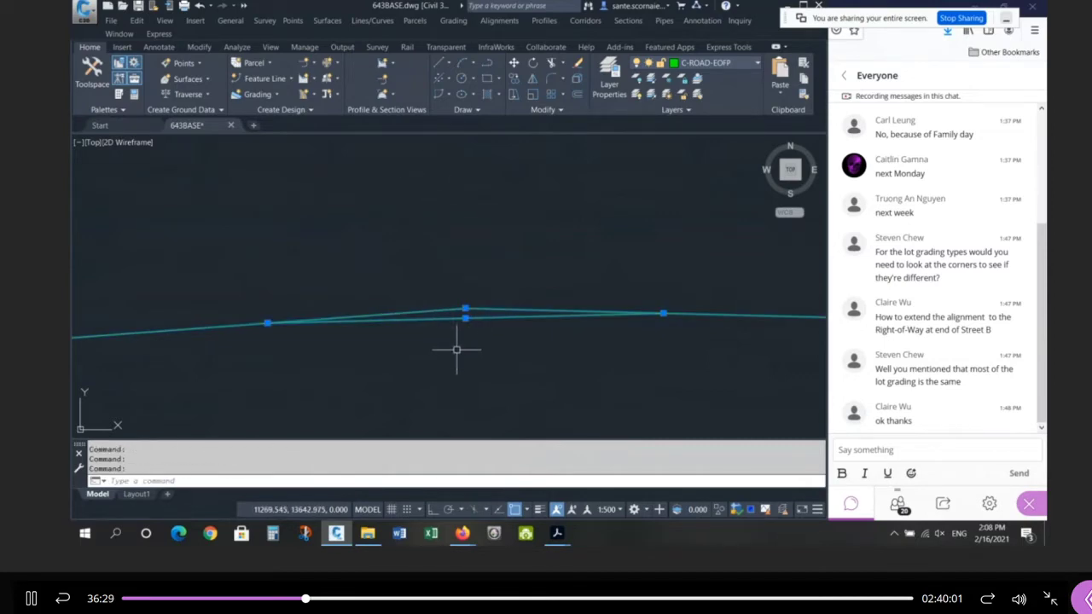
{"action": "key", "text": "Escape"}
{"action": "key", "text": "Escape"}
{"action": "scroll", "coordinate": [463, 372], "scroll_direction": "down", "scroll_amount": 3}
{"action": "scroll", "coordinate": [450, 234], "scroll_direction": "up", "scroll_amount": 5}
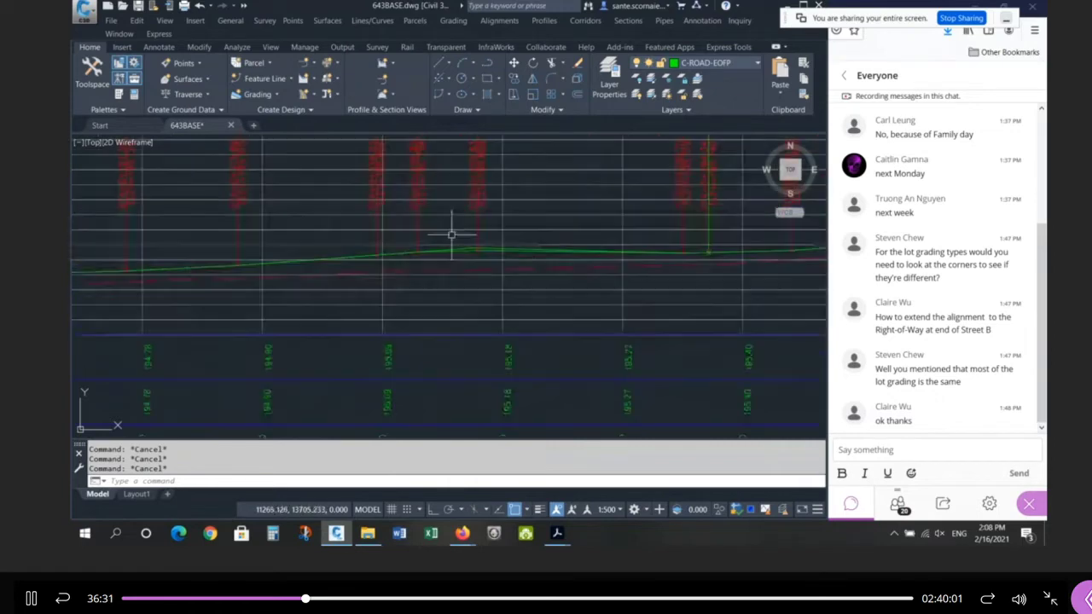
{"action": "left_click", "coordinate": [373, 231]}
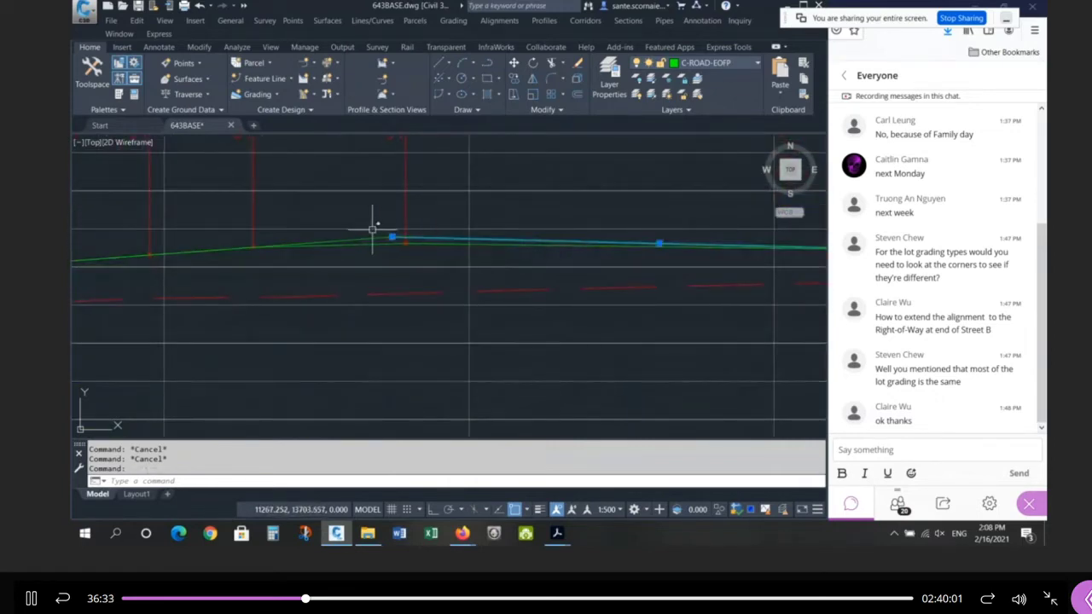
{"action": "scroll", "coordinate": [393, 236], "scroll_direction": "down", "scroll_amount": 3}
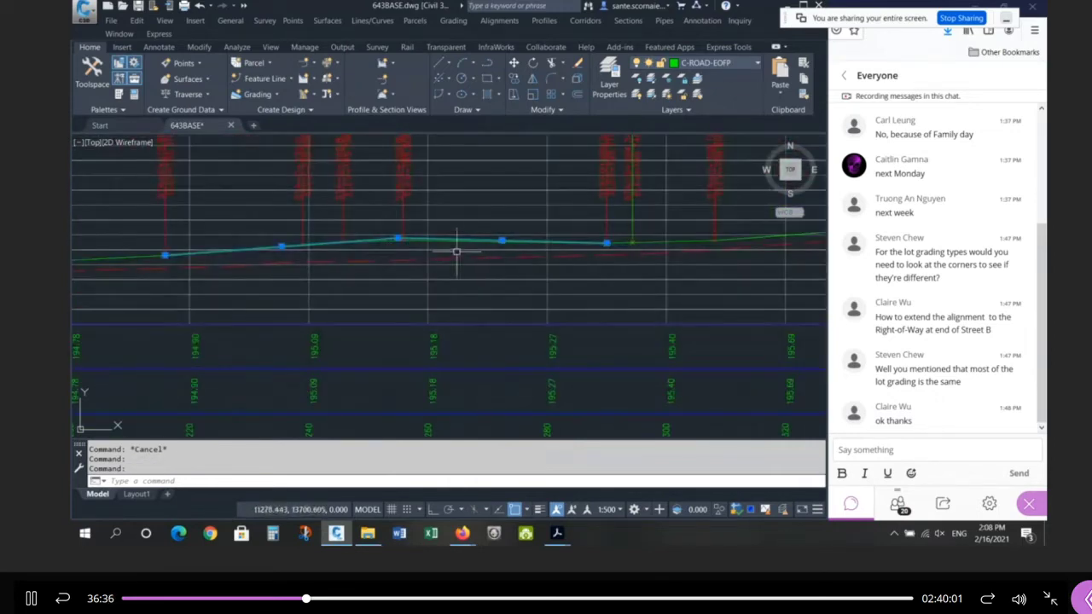
{"action": "key", "text": "Escape"}
{"action": "key", "text": "Escape"}
Step: Move the short connecting line into the profile view, using the filleted corner as base point and the crest intersection as destination
{"action": "scroll", "coordinate": [455, 293], "scroll_direction": "up", "scroll_amount": 4}
{"action": "type", "text": "m"}
{"action": "key", "text": "Return"}
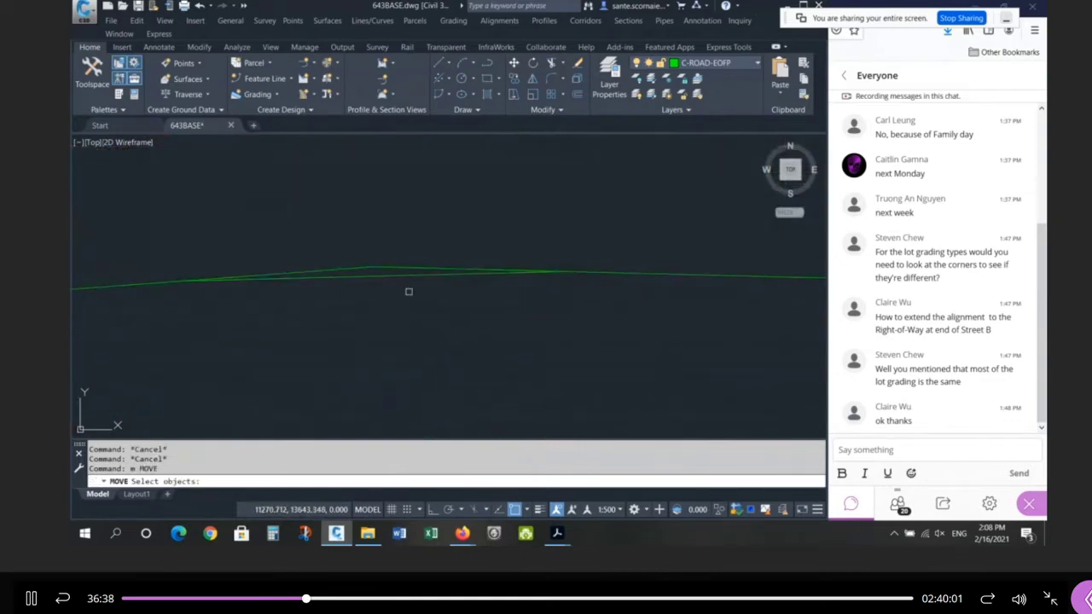
{"action": "left_click", "coordinate": [385, 271]}
{"action": "key", "text": "Return"}
{"action": "left_click", "coordinate": [376, 265]}
{"action": "scroll", "coordinate": [414, 304], "scroll_direction": "down", "scroll_amount": 5}
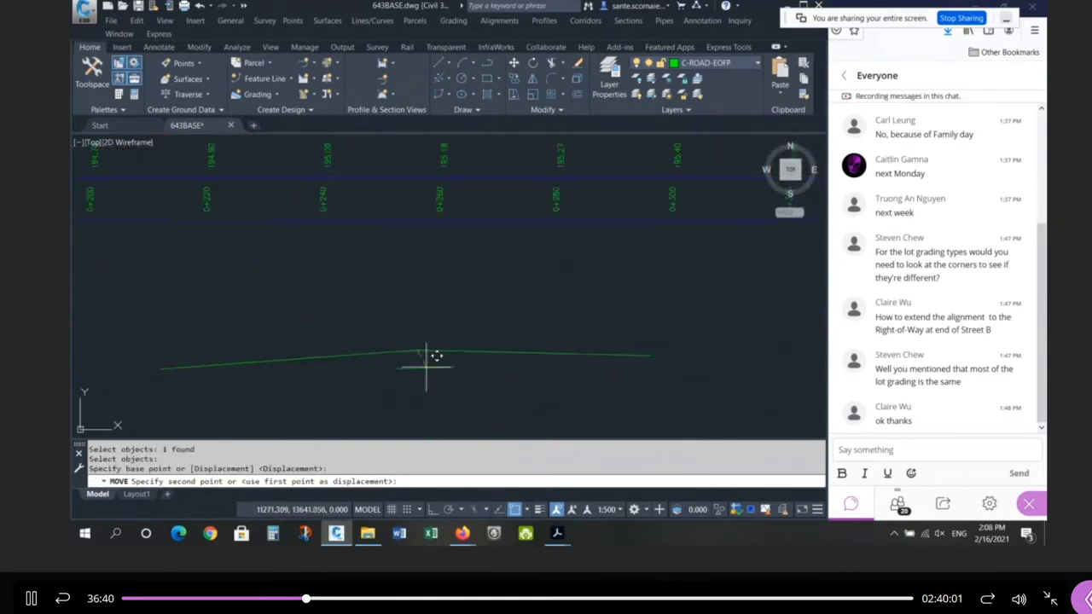
{"action": "scroll", "coordinate": [436, 254], "scroll_direction": "up", "scroll_amount": 3}
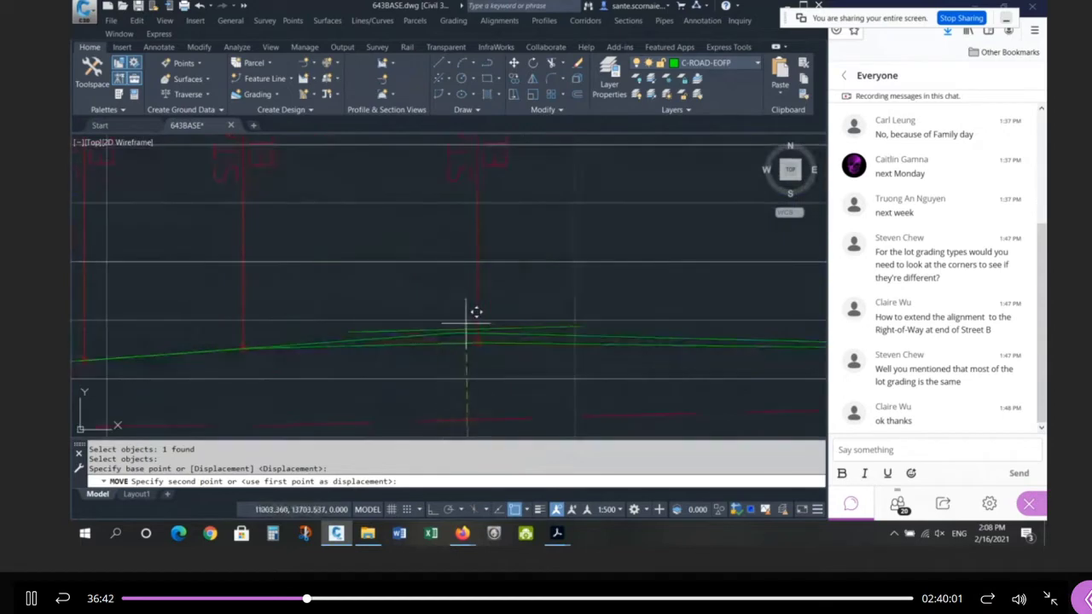
{"action": "left_click", "coordinate": [462, 327]}
{"action": "key", "text": "Escape"}
{"action": "key", "text": "Escape"}
Step: Stretch the two crest PVIs of the finished-grade profile onto the endpoints of the short connecting line
{"action": "scroll", "coordinate": [463, 328], "scroll_direction": "up", "scroll_amount": 3}
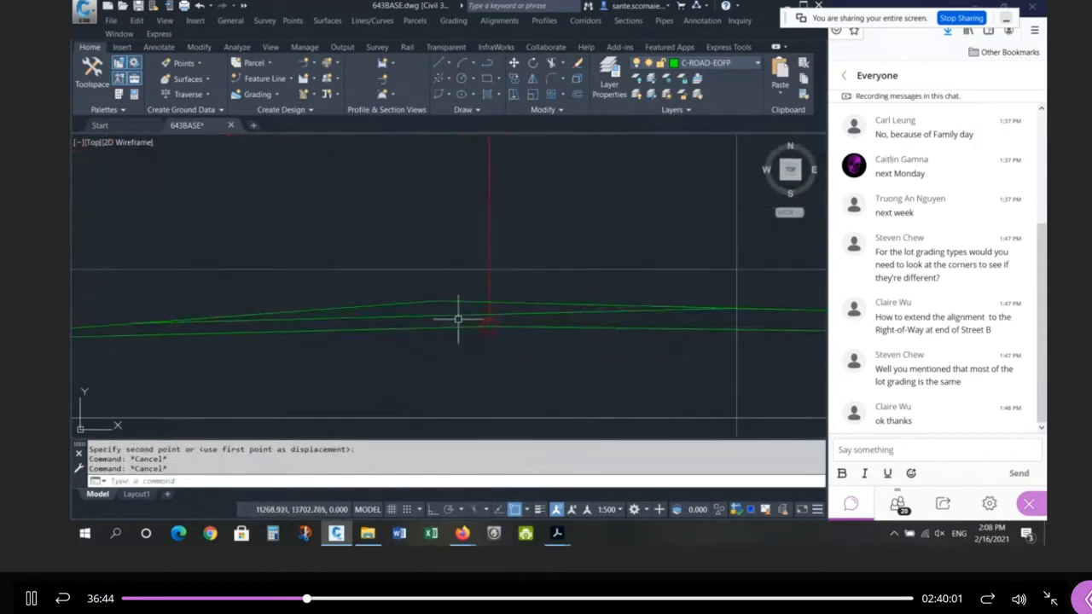
{"action": "left_click", "coordinate": [458, 319]}
{"action": "scroll", "coordinate": [444, 353], "scroll_direction": "down", "scroll_amount": 2}
{"action": "scroll", "coordinate": [424, 360], "scroll_direction": "up", "scroll_amount": 4}
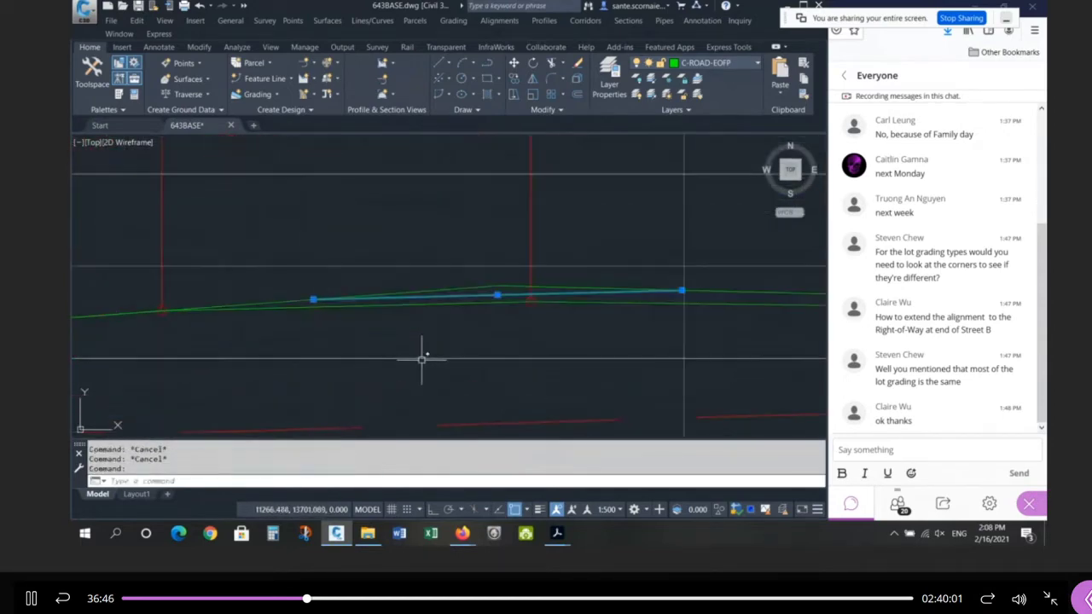
{"action": "key", "text": "Escape"}
{"action": "key", "text": "Escape"}
{"action": "left_click", "coordinate": [427, 305]}
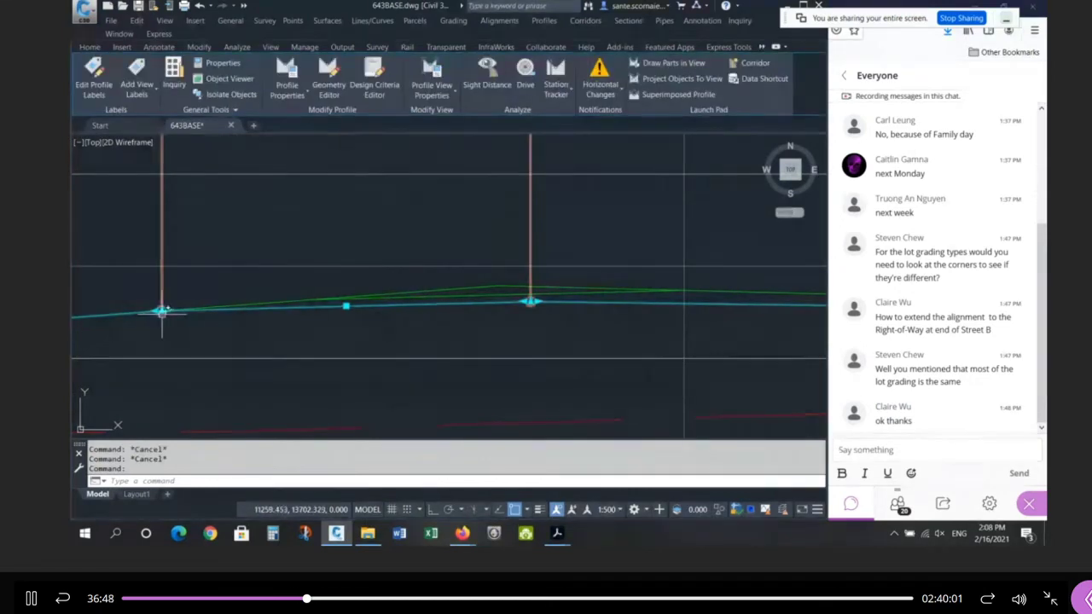
{"action": "left_click", "coordinate": [164, 310]}
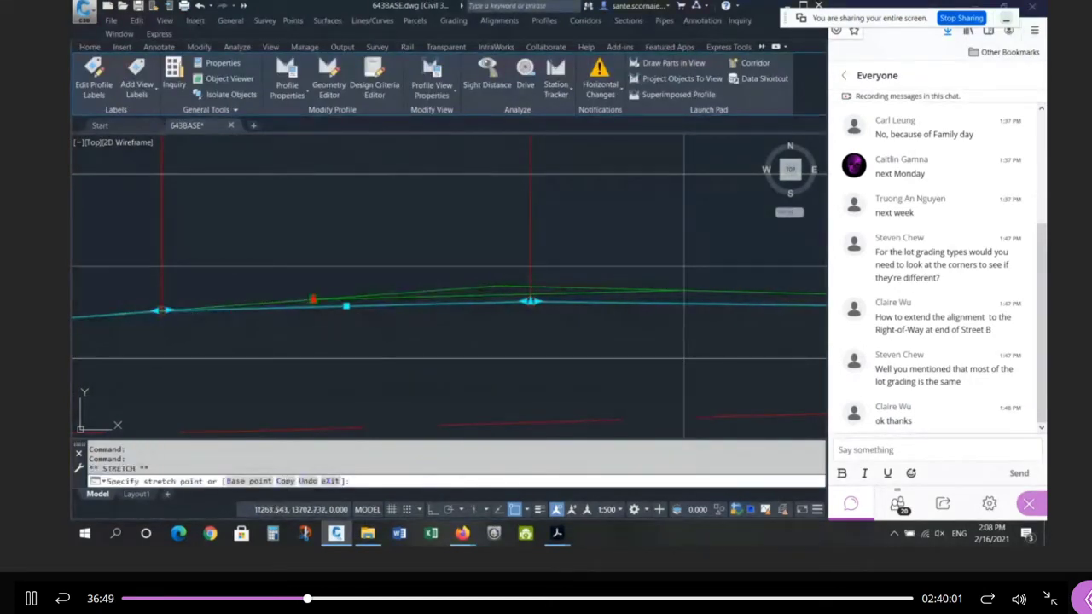
{"action": "left_click", "coordinate": [314, 300]}
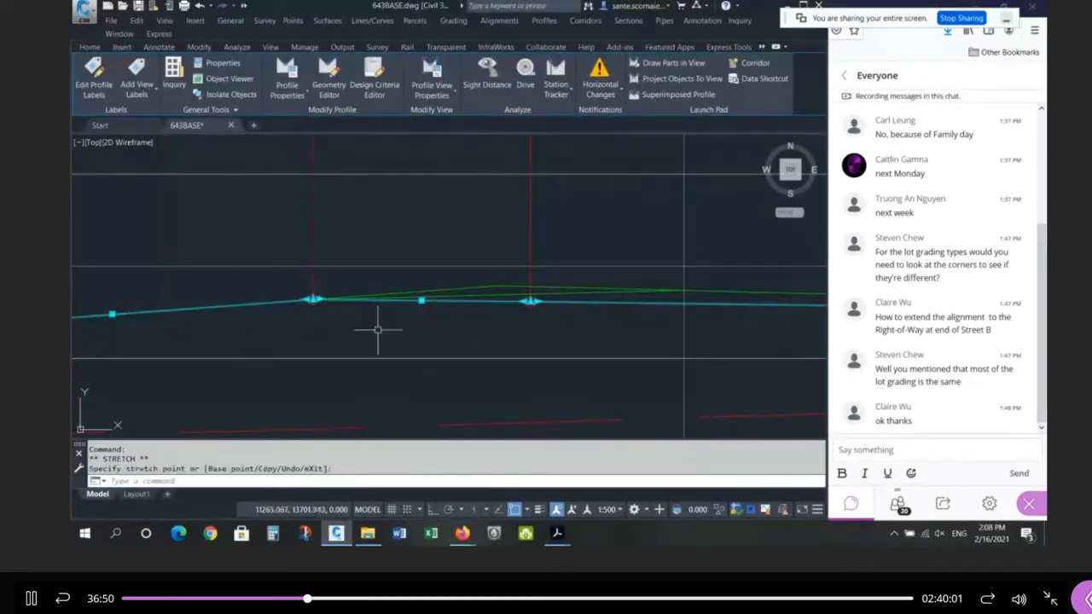
{"action": "left_click", "coordinate": [531, 300]}
{"action": "left_click", "coordinate": [682, 290]}
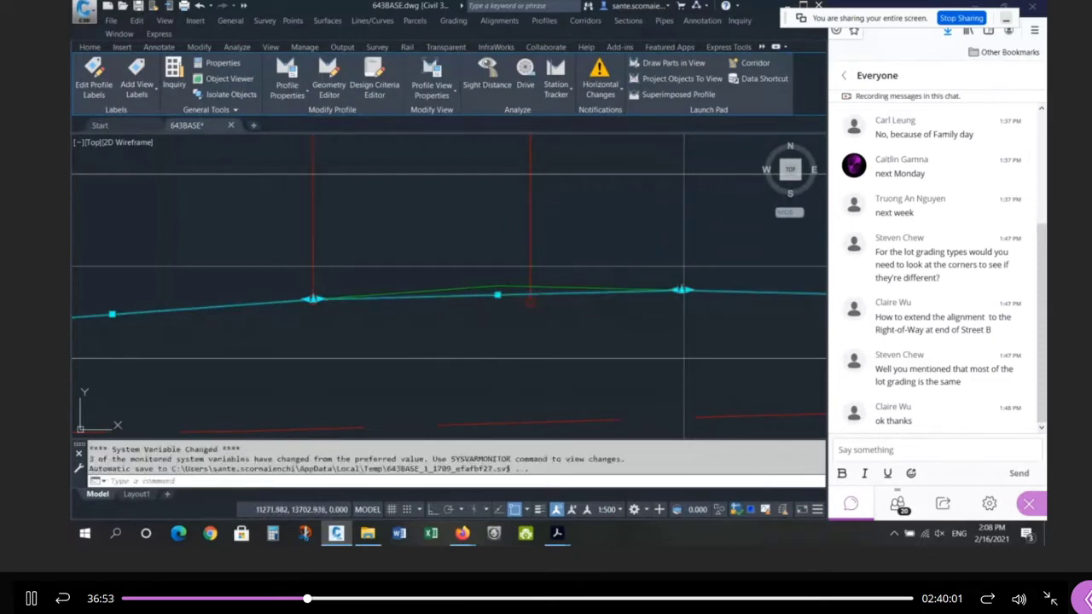
Step: Erase the three construction lines over the crest of the profile and regenerate the drawing
{"action": "scroll", "coordinate": [277, 306], "scroll_direction": "down", "scroll_amount": 2}
{"action": "key", "text": "Escape"}
{"action": "key", "text": "Escape"}
{"action": "key", "text": "Escape"}
{"action": "type", "text": "e"}
{"action": "key", "text": "Return"}
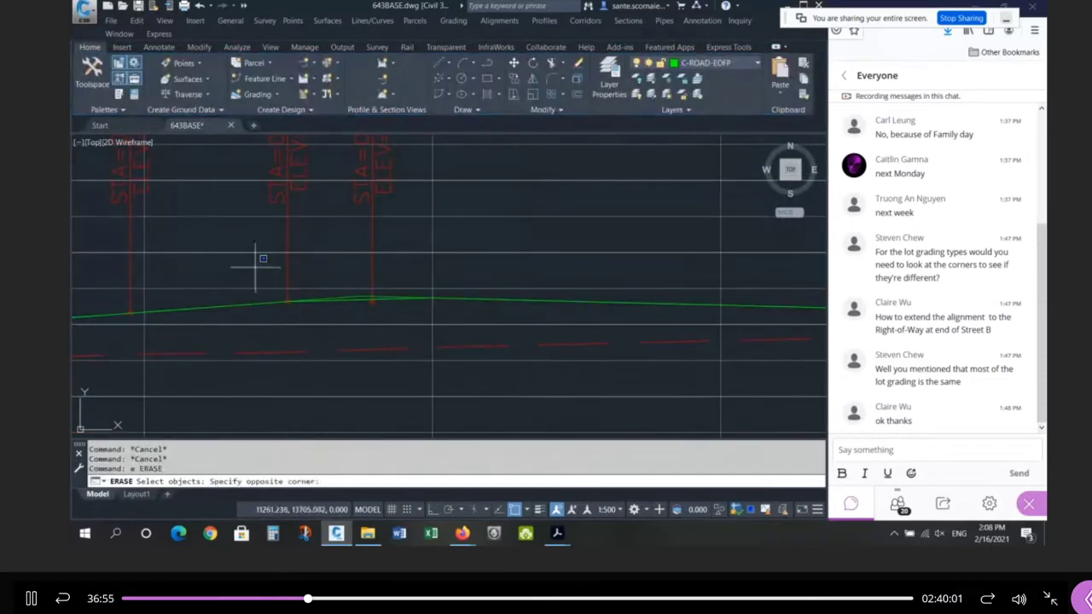
{"action": "left_click", "coordinate": [256, 267]}
{"action": "left_click", "coordinate": [478, 324]}
{"action": "scroll", "coordinate": [363, 295], "scroll_direction": "up", "scroll_amount": 2}
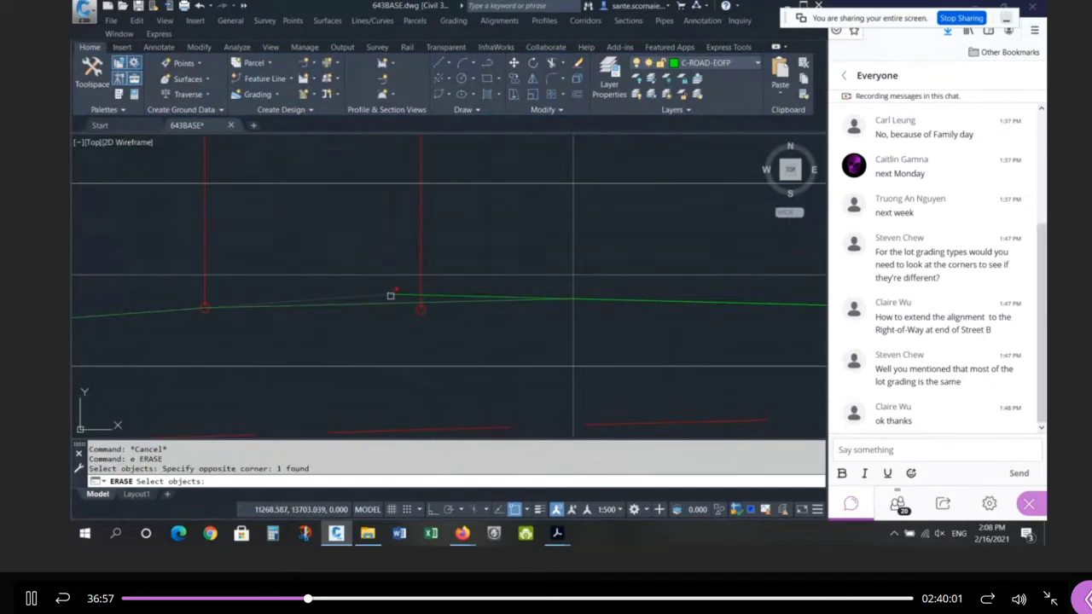
{"action": "left_click", "coordinate": [414, 299]}
{"action": "left_click", "coordinate": [392, 291]}
{"action": "key", "text": "Return"}
{"action": "scroll", "coordinate": [321, 332], "scroll_direction": "down", "scroll_amount": 2}
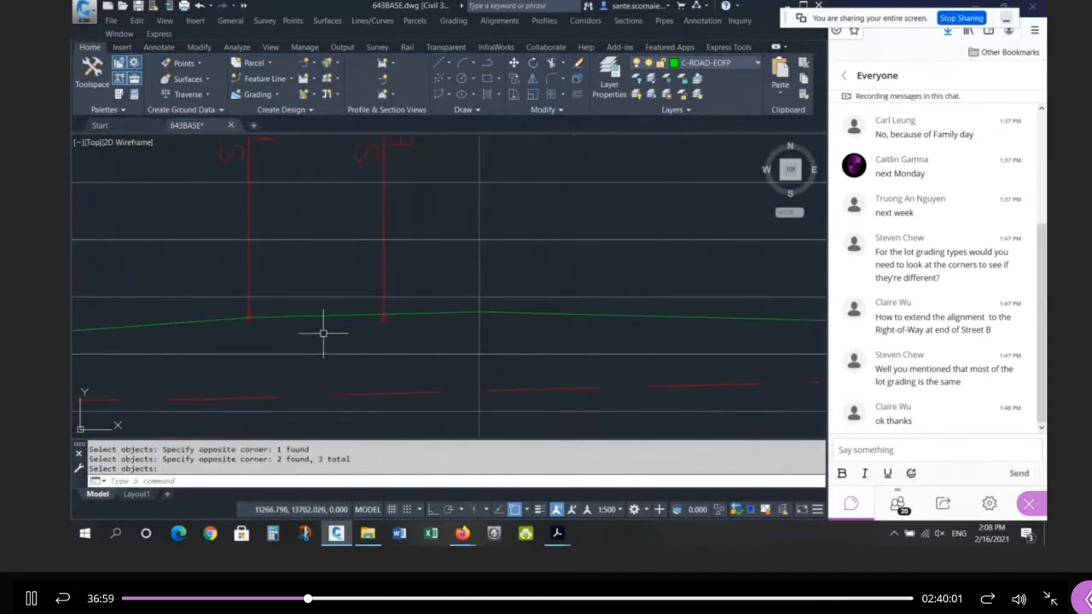
{"action": "type", "text": "re"}
{"action": "key", "text": "Return"}
Step: Examine the reshaped crest of the profile and the point marked at the low spot near Station 2+94.34
{"action": "scroll", "coordinate": [358, 339], "scroll_direction": "down", "scroll_amount": 3}
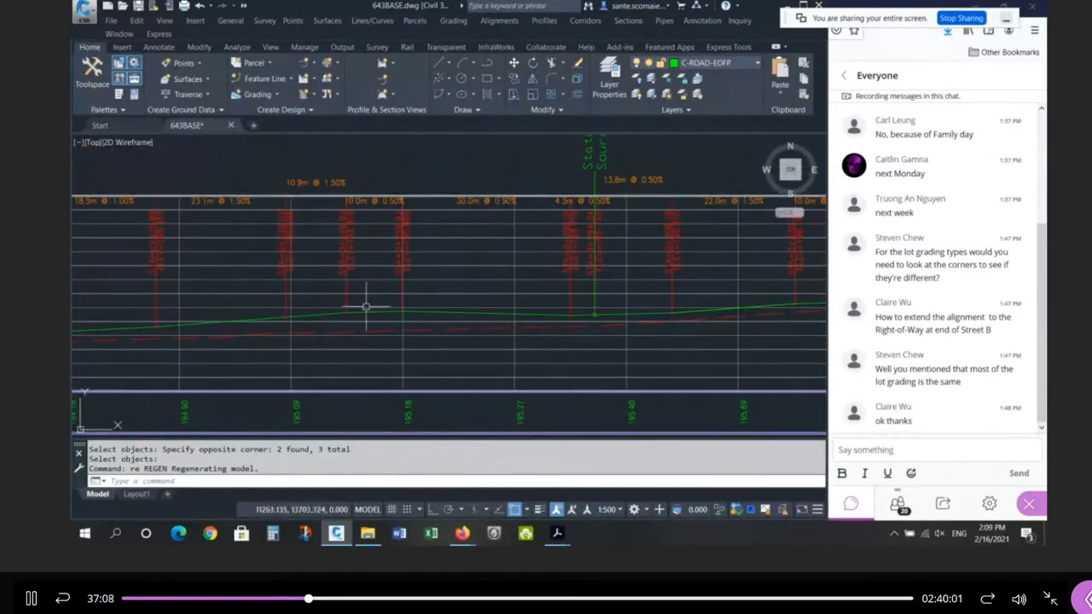
{"action": "scroll", "coordinate": [393, 308], "scroll_direction": "up", "scroll_amount": 2}
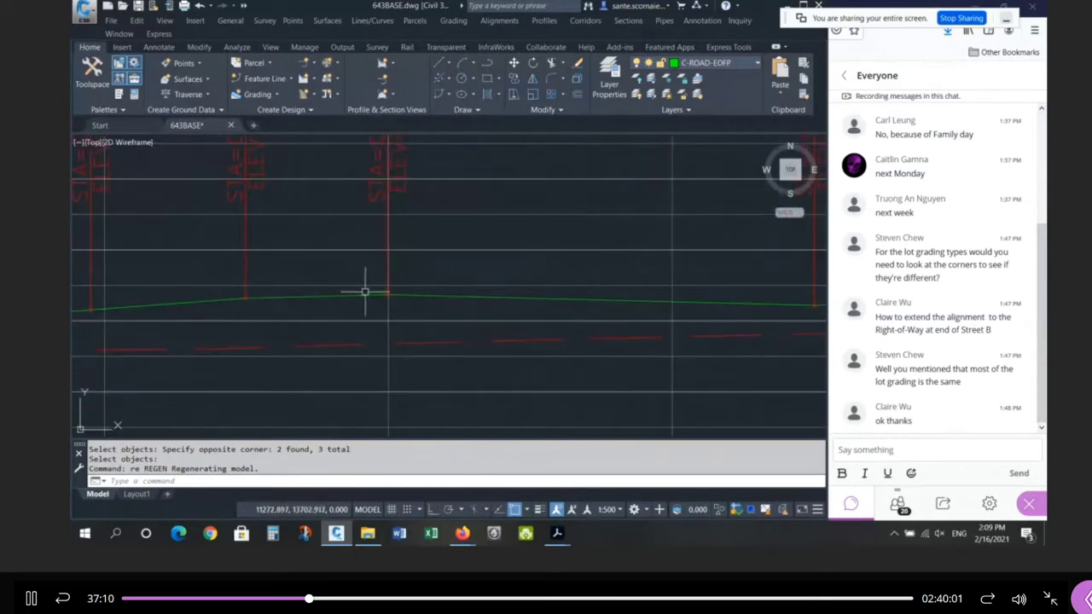
{"action": "scroll", "coordinate": [270, 298], "scroll_direction": "down", "scroll_amount": 2}
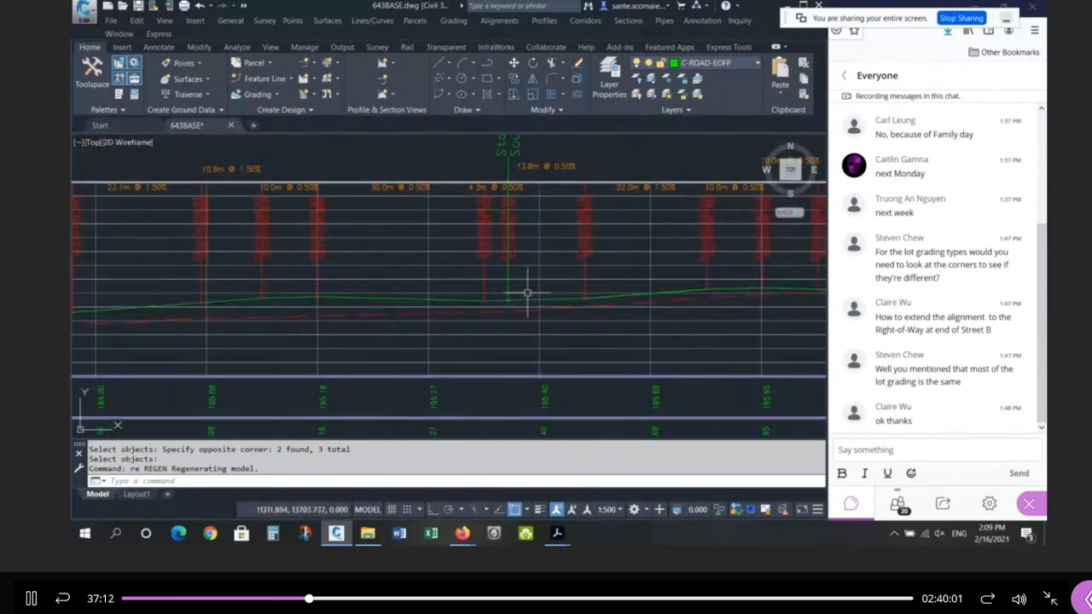
{"action": "scroll", "coordinate": [504, 312], "scroll_direction": "up", "scroll_amount": 5}
{"action": "left_click", "coordinate": [475, 314]}
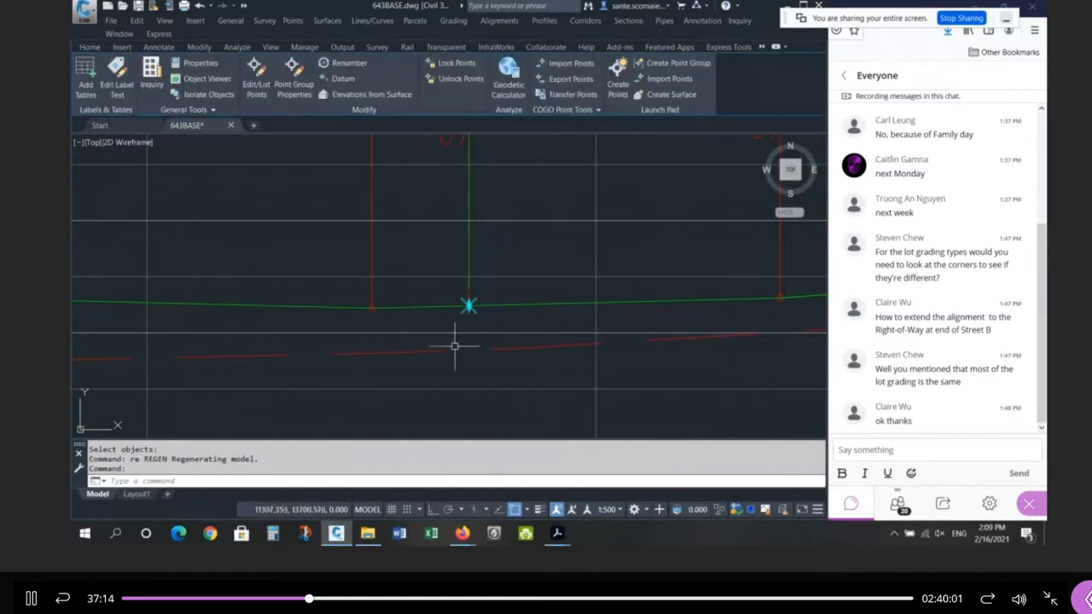
{"action": "key", "text": "Escape"}
{"action": "key", "text": "Escape"}
{"action": "scroll", "coordinate": [426, 348], "scroll_direction": "down", "scroll_amount": 4}
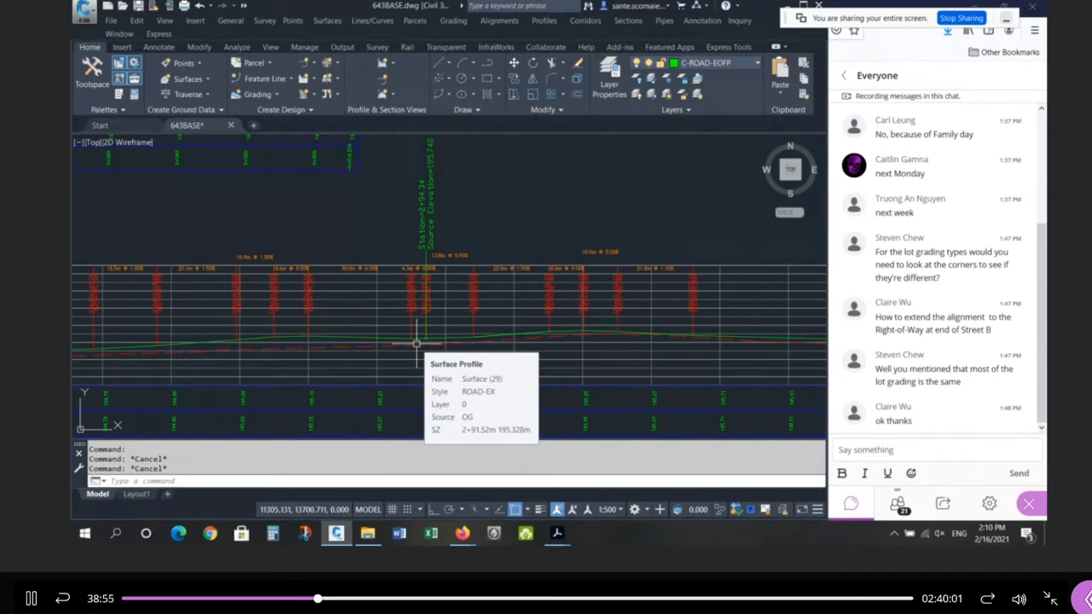
Step: Delete the leftover construction line along the 22.0m @ 1.50% segment of the profile
{"action": "scroll", "coordinate": [522, 335], "scroll_direction": "up", "scroll_amount": 3}
{"action": "left_click", "coordinate": [514, 345]}
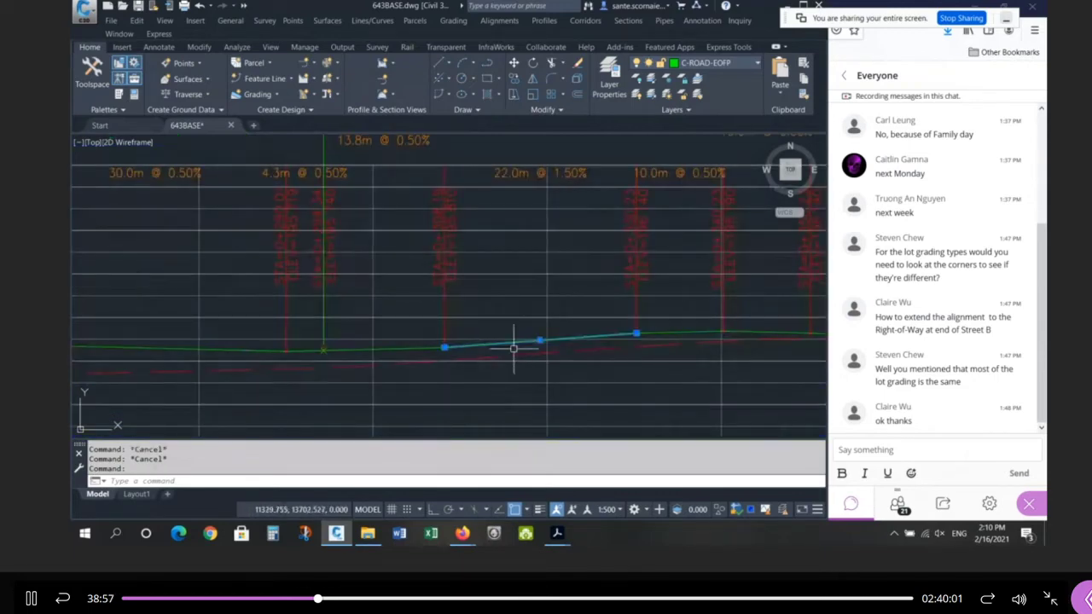
{"action": "key", "text": "Delete"}
{"action": "scroll", "coordinate": [512, 349], "scroll_direction": "down", "scroll_amount": 4}
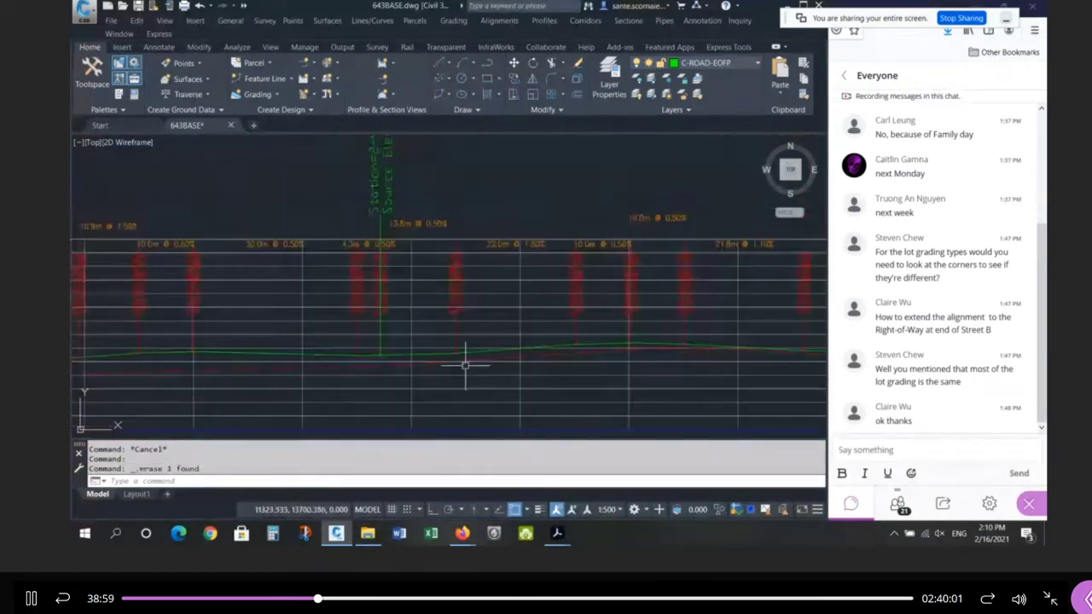
{"action": "scroll", "coordinate": [501, 291], "scroll_direction": "down", "scroll_amount": 2}
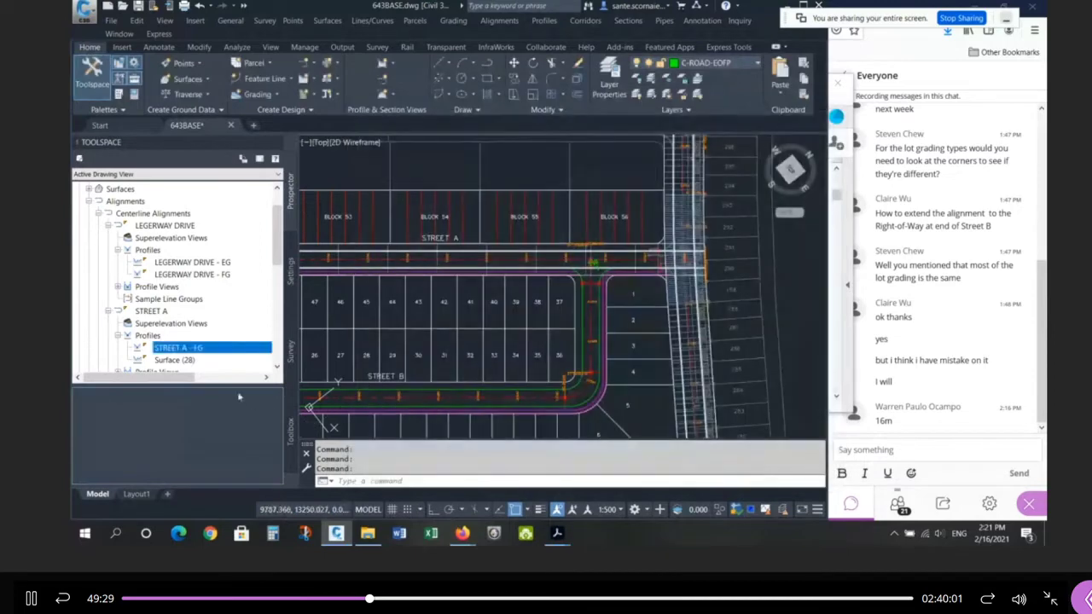
Step: Rename Street A's Surface (28) profile as STREET A - EG
{"action": "right_click", "coordinate": [203, 361]}
{"action": "left_click", "coordinate": [215, 369]}
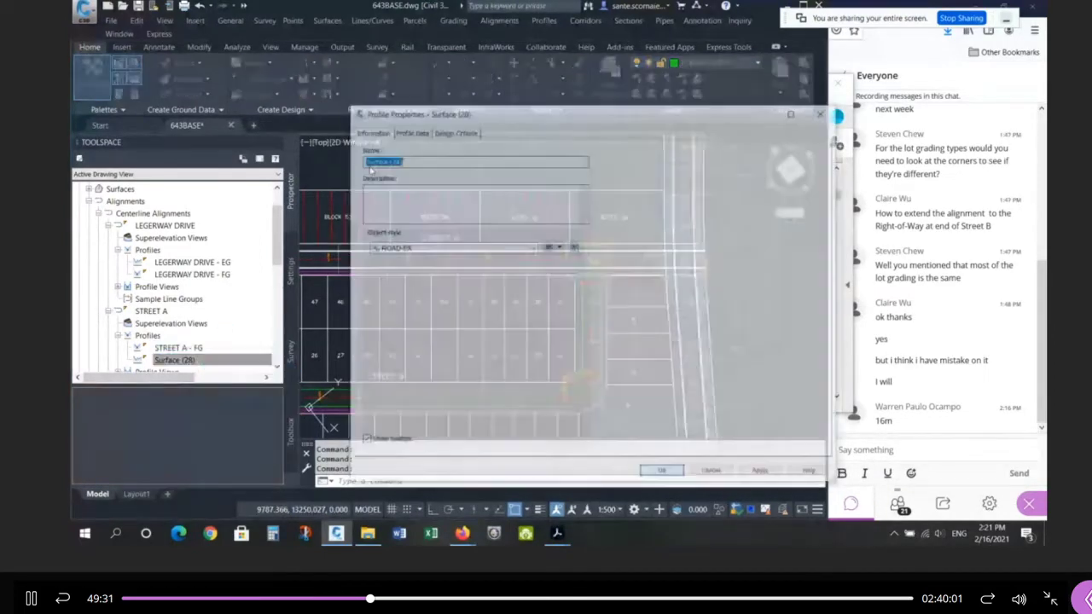
{"action": "left_click", "coordinate": [397, 160]}
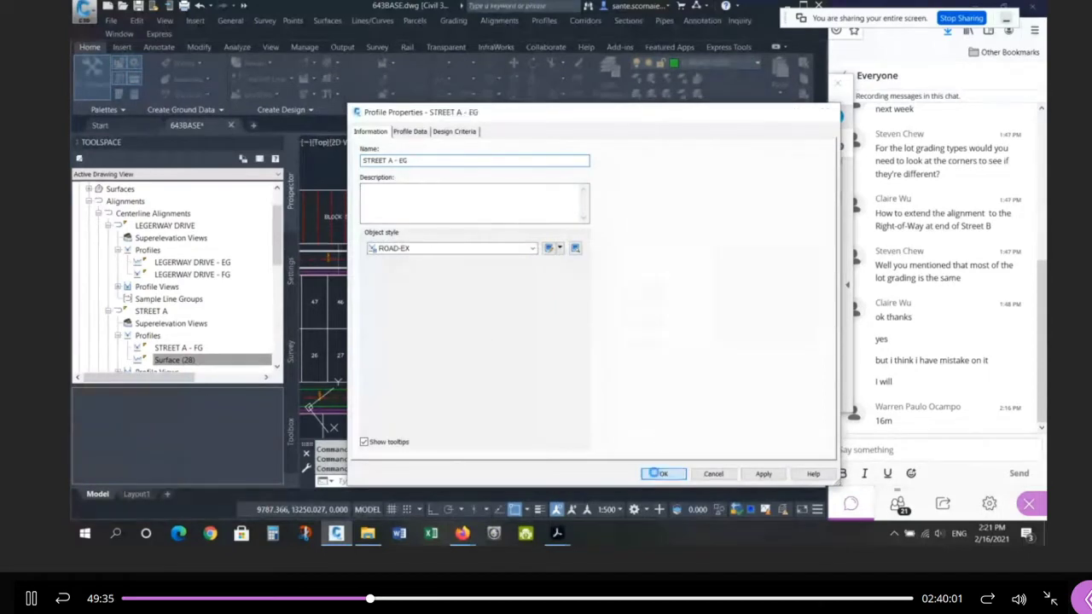
{"action": "left_click", "coordinate": [664, 473]}
Step: Delete the surplus Surface (32) profile from the Street B alignment
{"action": "scroll", "coordinate": [184, 292], "scroll_direction": "down", "scroll_amount": 2}
{"action": "left_click", "coordinate": [115, 324]}
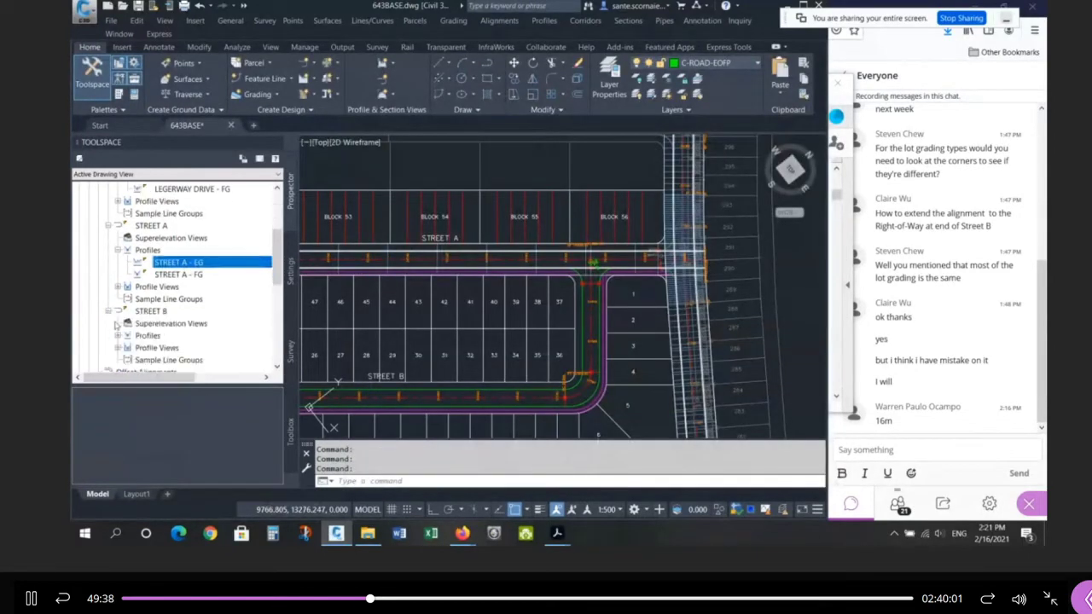
{"action": "left_click", "coordinate": [118, 335]}
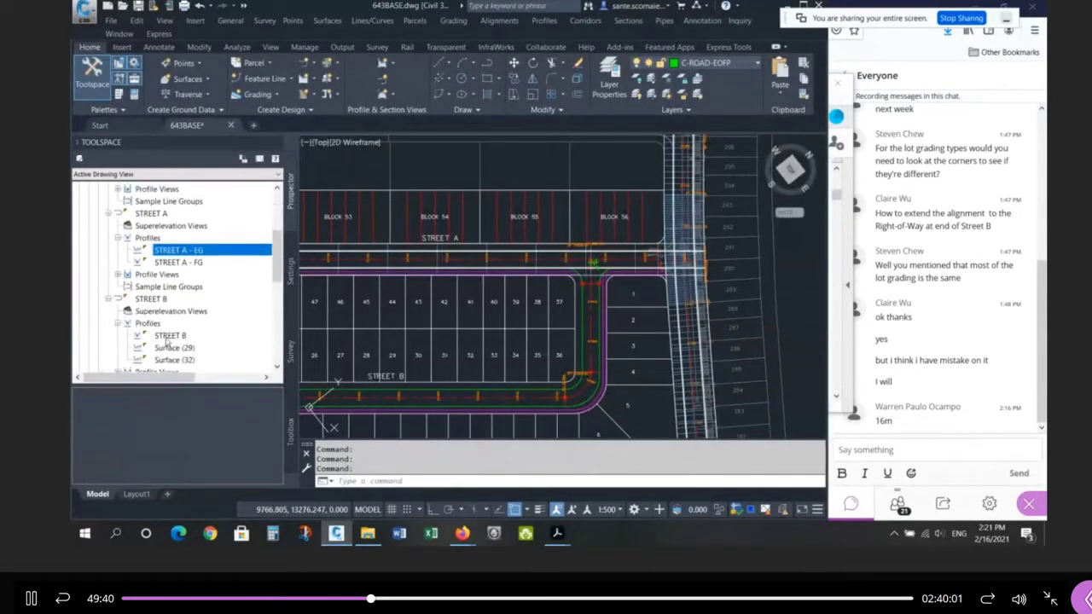
{"action": "scroll", "coordinate": [179, 341], "scroll_direction": "down", "scroll_amount": 1}
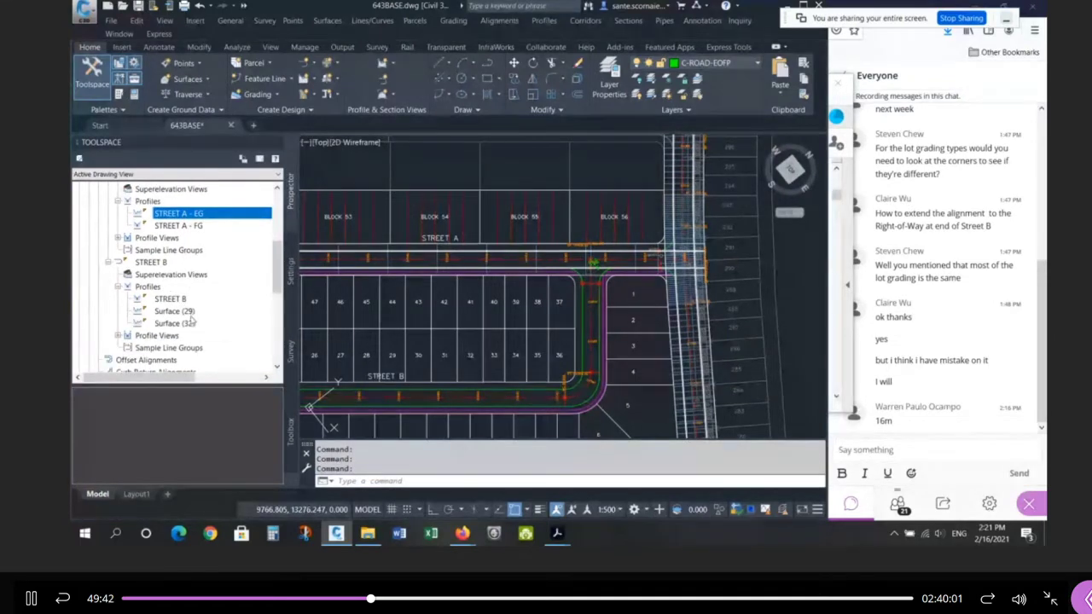
{"action": "right_click", "coordinate": [181, 326]}
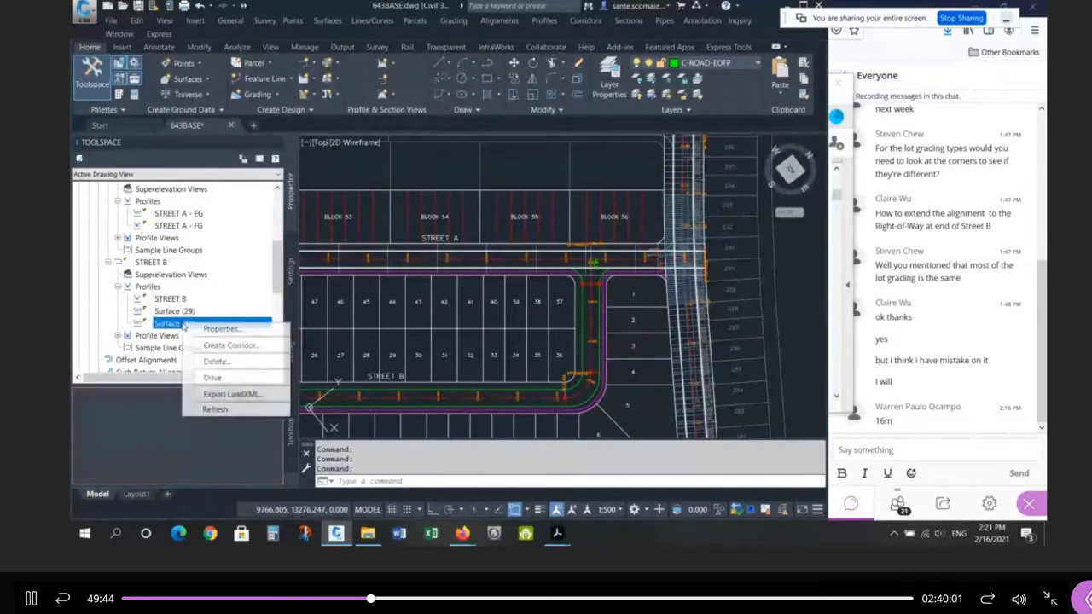
{"action": "left_click", "coordinate": [215, 361]}
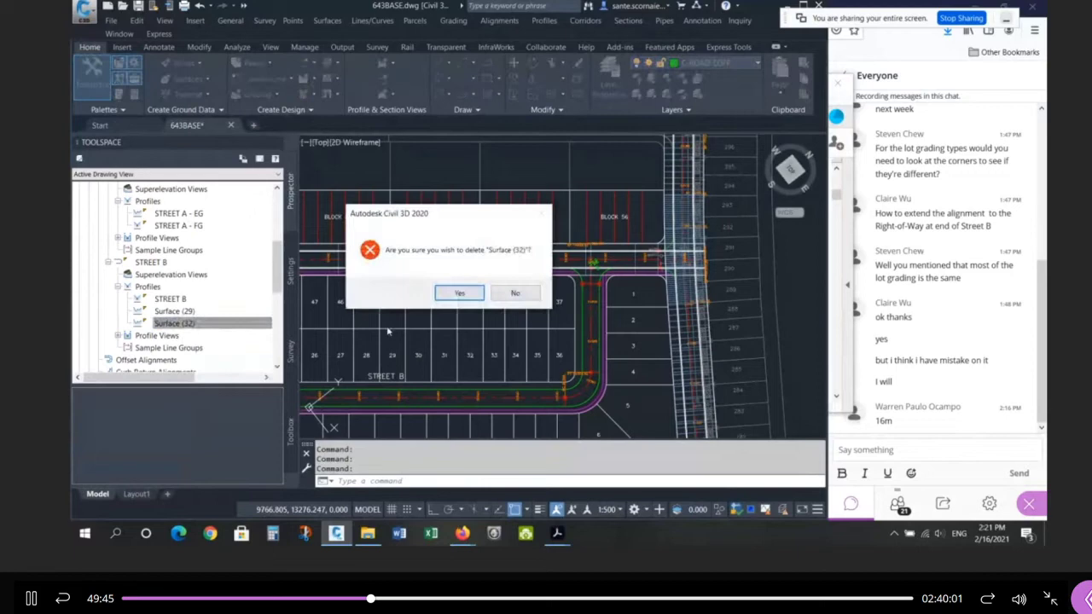
{"action": "left_click", "coordinate": [458, 293]}
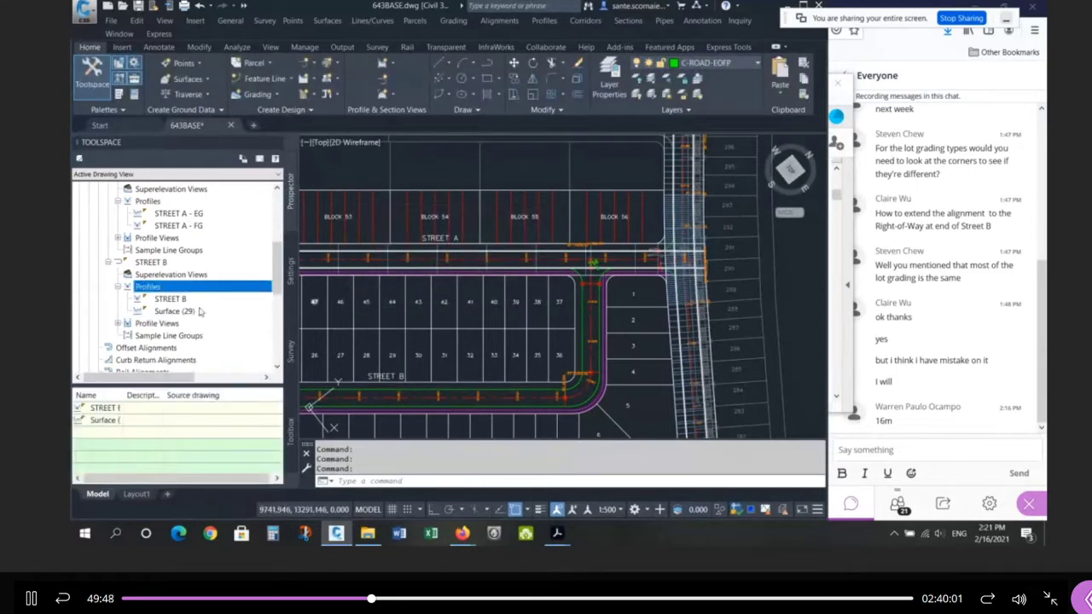
Step: Rename Street B's design profile as STREET B - FG and copy the new name
{"action": "left_click", "coordinate": [171, 299]}
{"action": "right_click", "coordinate": [179, 300]}
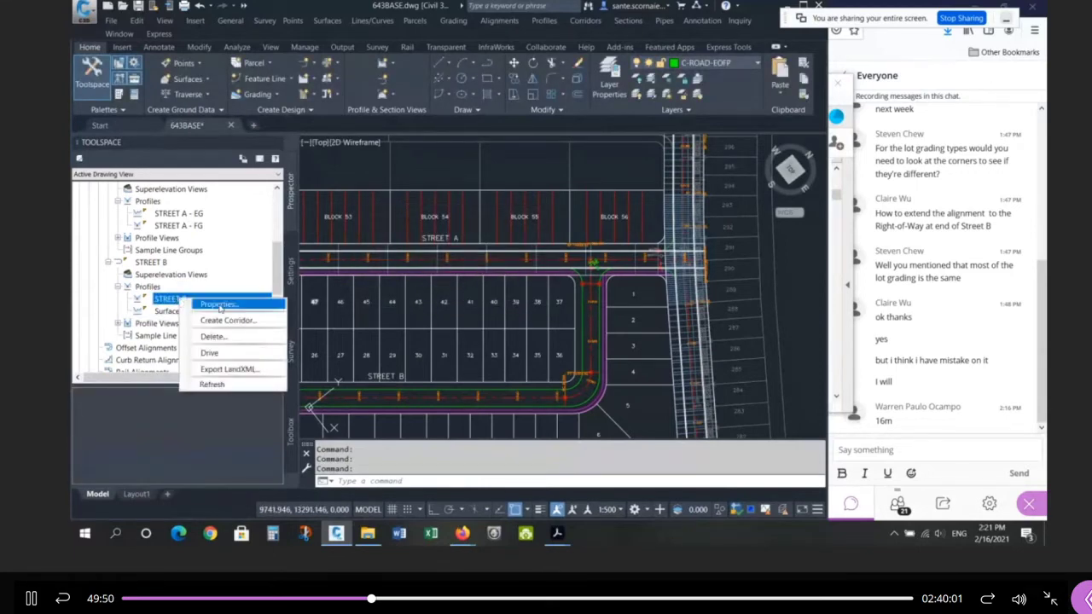
{"action": "left_click", "coordinate": [220, 304]}
{"action": "left_click", "coordinate": [462, 163]}
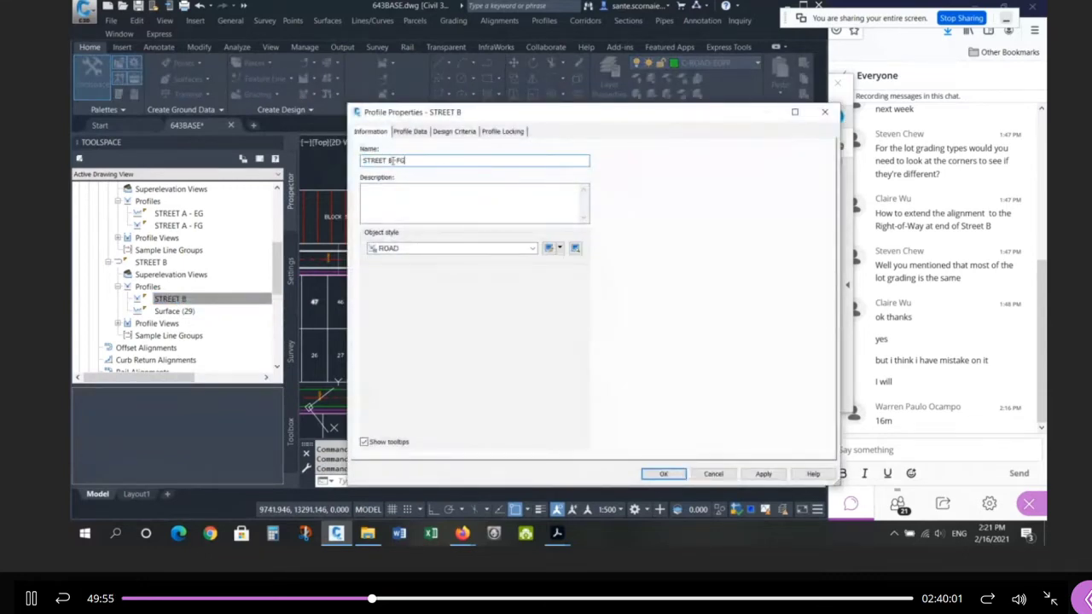
{"action": "left_click_drag", "start_coordinate": [392, 161], "coordinate": [347, 164]}
{"action": "left_click", "coordinate": [399, 160]}
{"action": "key", "text": "BackSpace"}
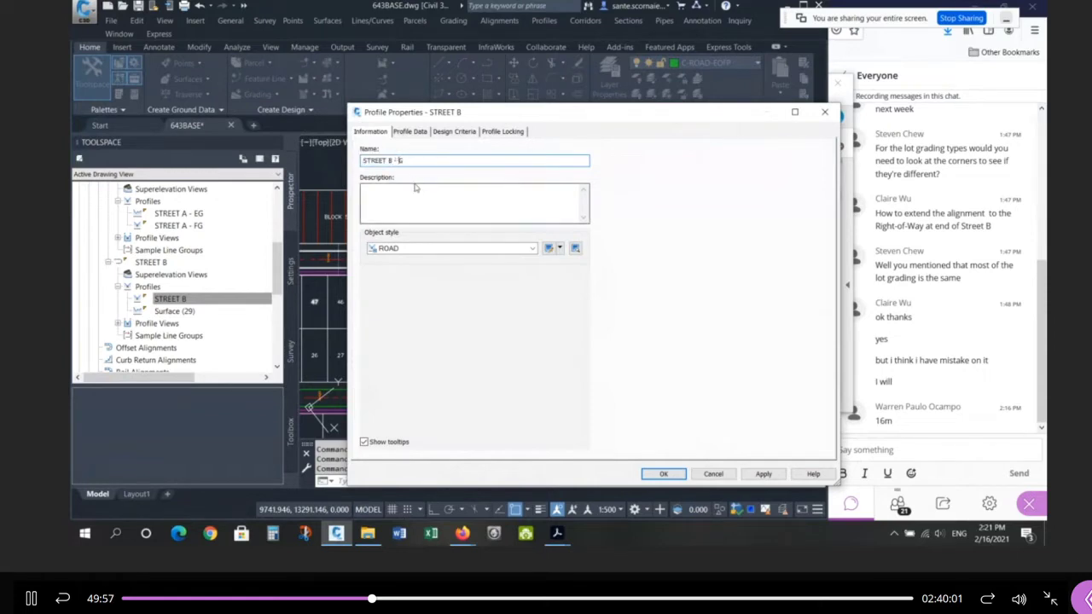
{"action": "type", "text": "F"}
{"action": "left_click_drag", "start_coordinate": [408, 162], "coordinate": [335, 157]}
{"action": "key", "text": "ctrl+c"}
{"action": "left_click", "coordinate": [663, 474]}
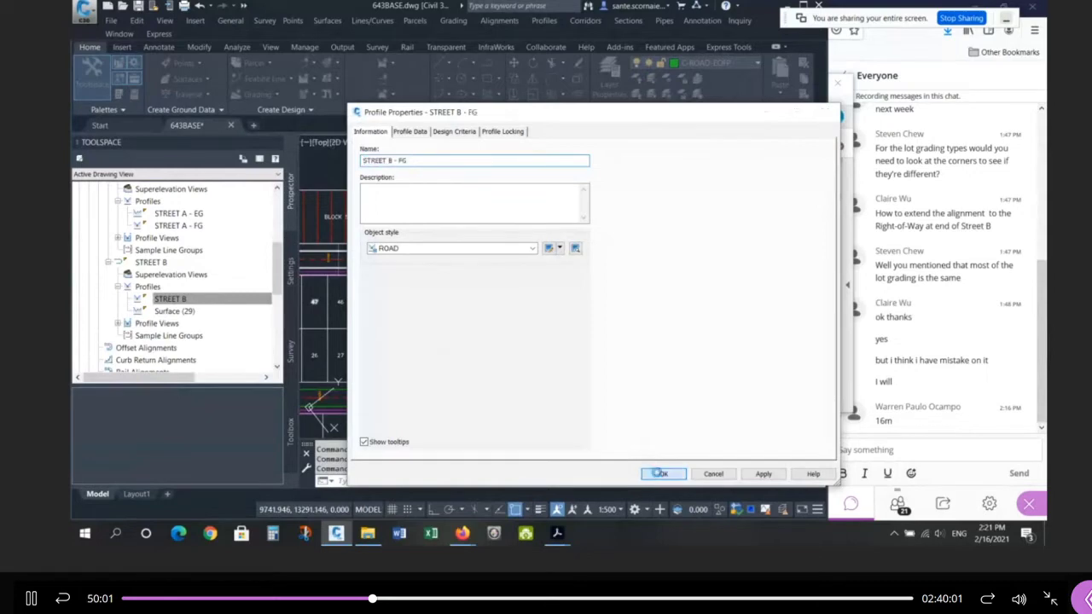
Step: Rename Street B's Surface (29) profile as STREET B - EG
{"action": "right_click", "coordinate": [202, 311]}
{"action": "left_click", "coordinate": [220, 315]}
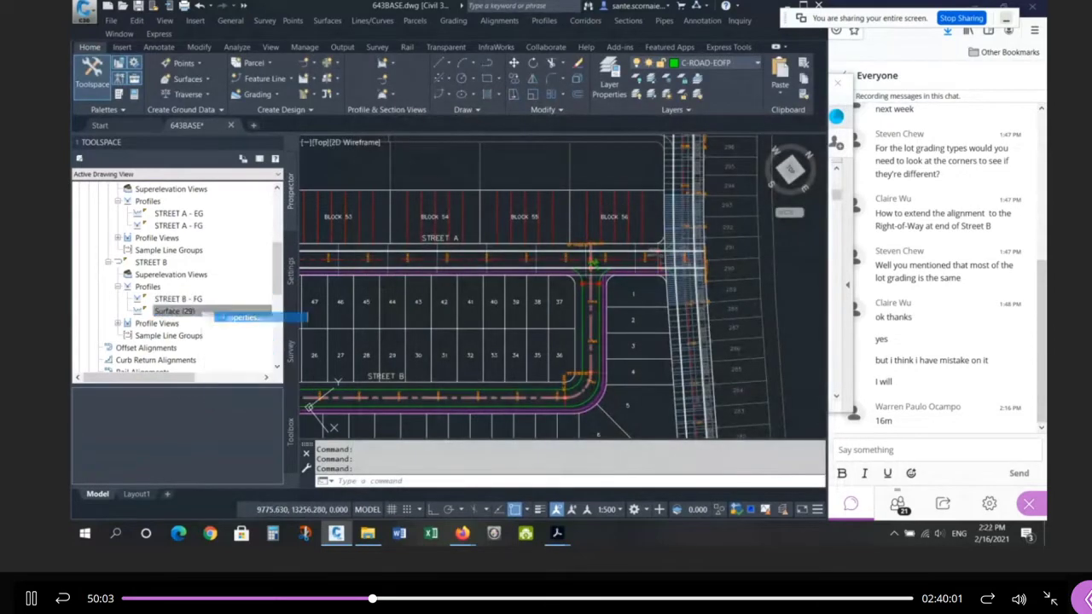
{"action": "key", "text": "ctrl+v"}
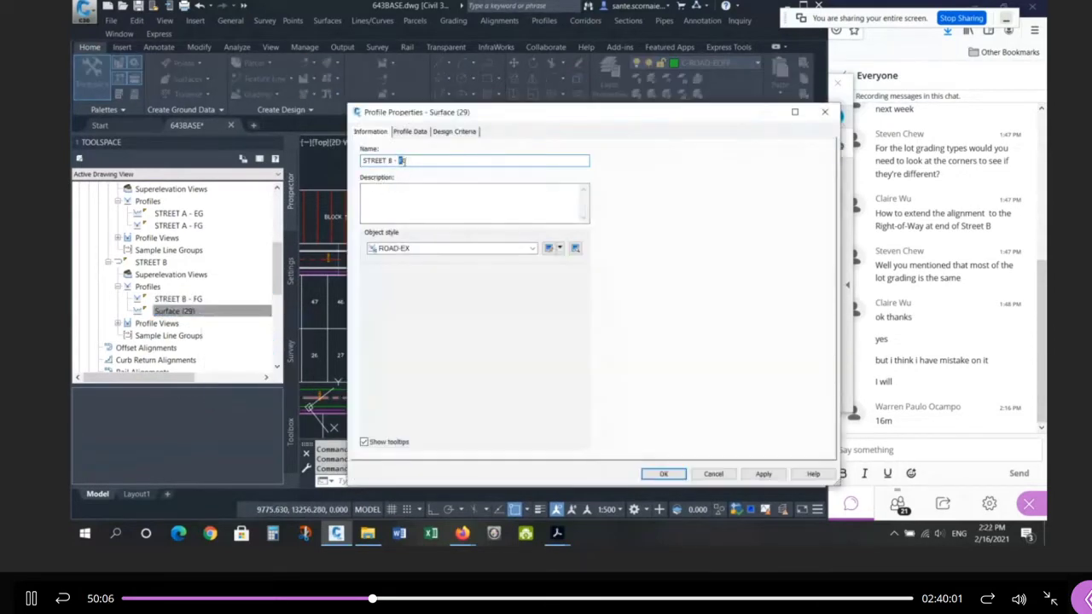
{"action": "left_click", "coordinate": [663, 473]}
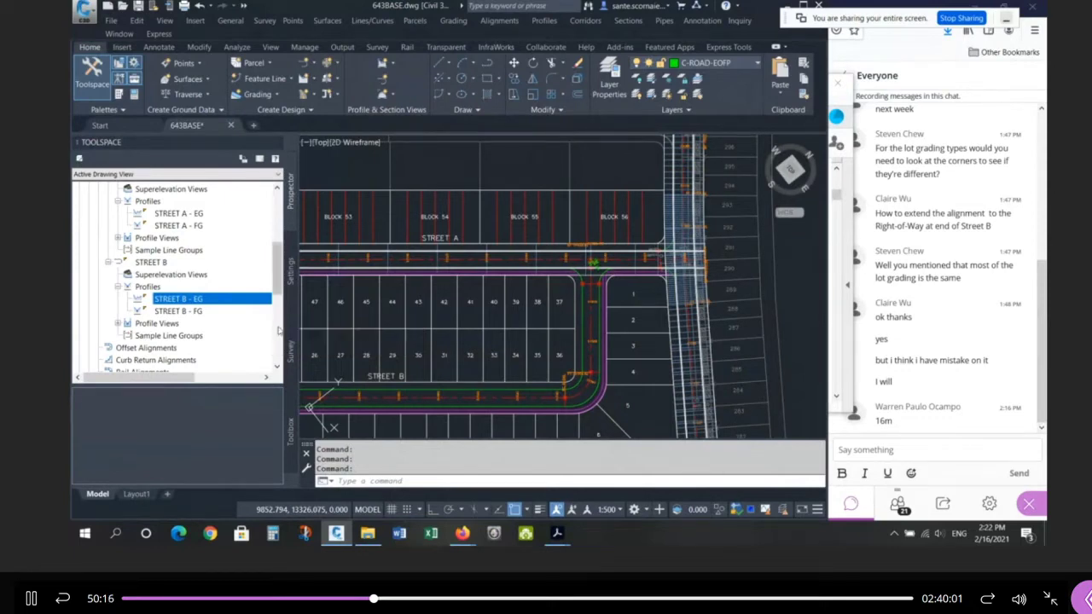
Step: Add a new baseline on the STREET B alignment to the ROADS corridor
{"action": "left_click", "coordinate": [277, 143]}
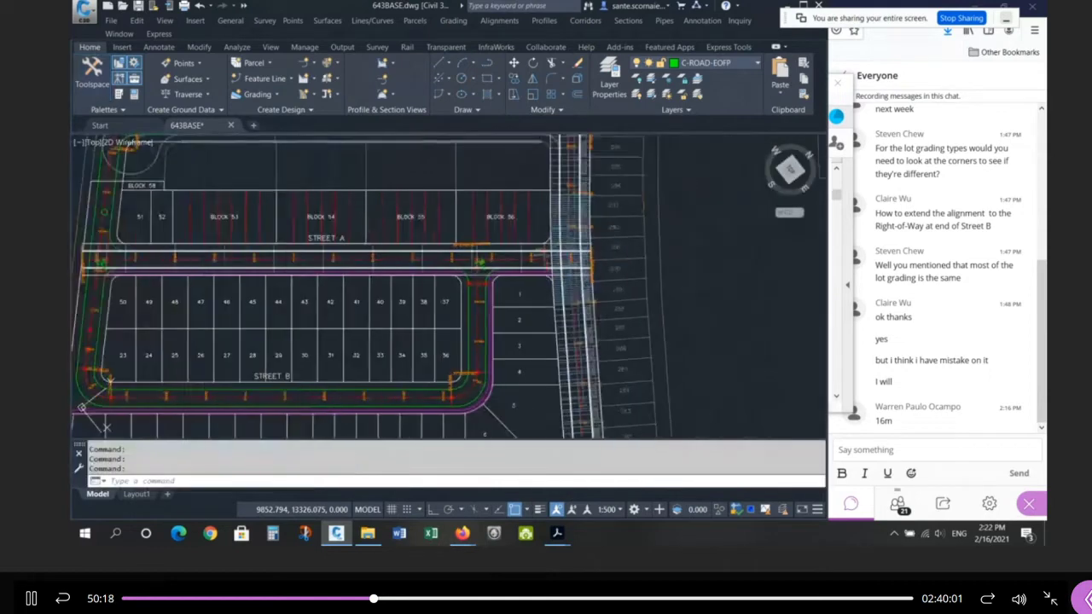
{"action": "scroll", "coordinate": [437, 220], "scroll_direction": "down", "scroll_amount": 3}
{"action": "scroll", "coordinate": [512, 318], "scroll_direction": "down", "scroll_amount": 2}
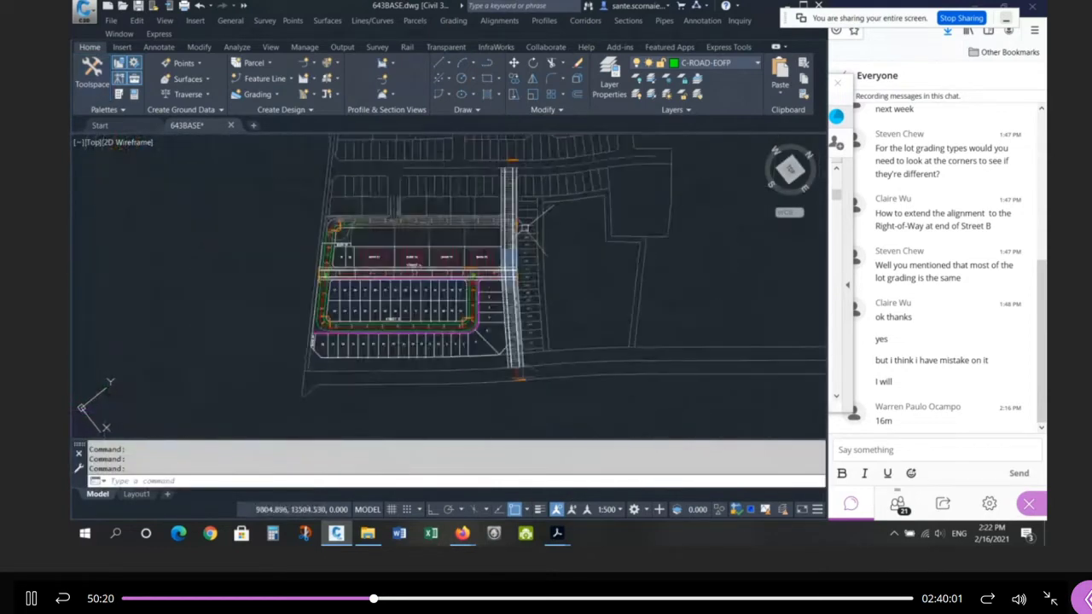
{"action": "scroll", "coordinate": [515, 271], "scroll_direction": "up", "scroll_amount": 2}
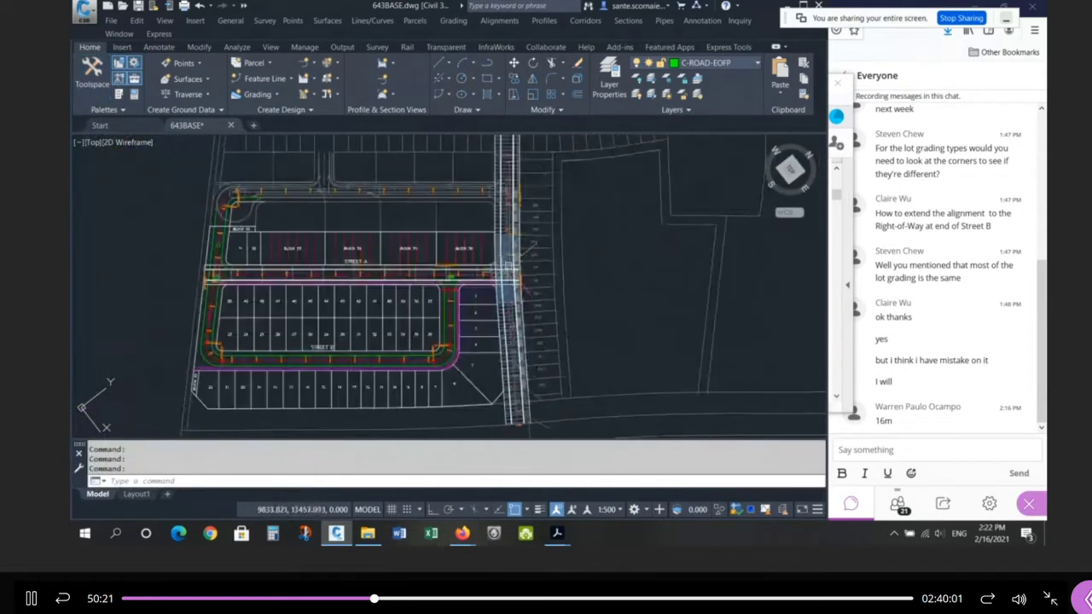
{"action": "left_click", "coordinate": [494, 220]}
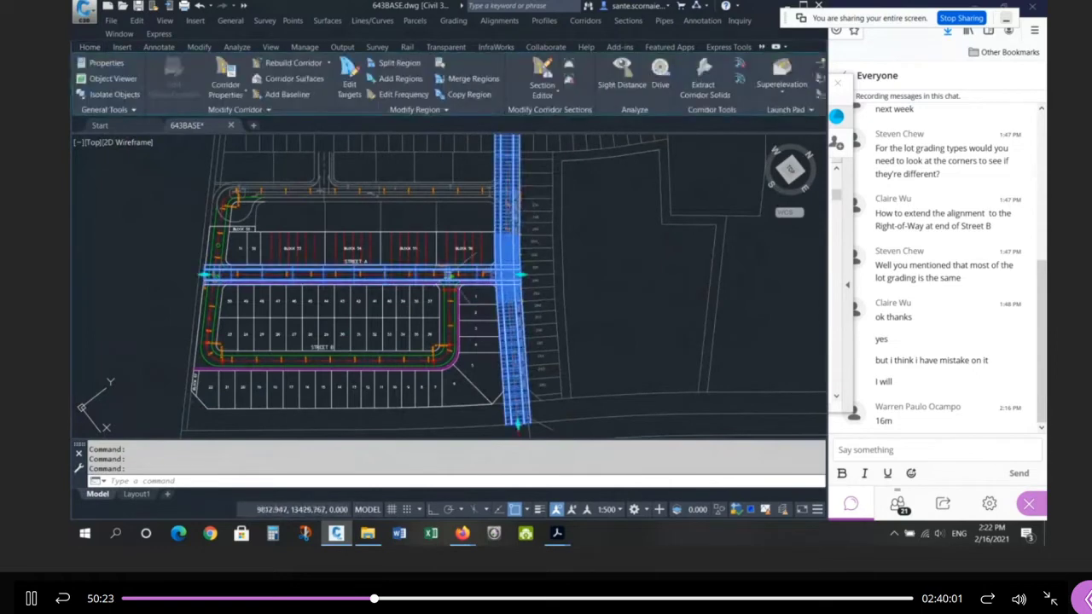
{"action": "right_click", "coordinate": [478, 214]}
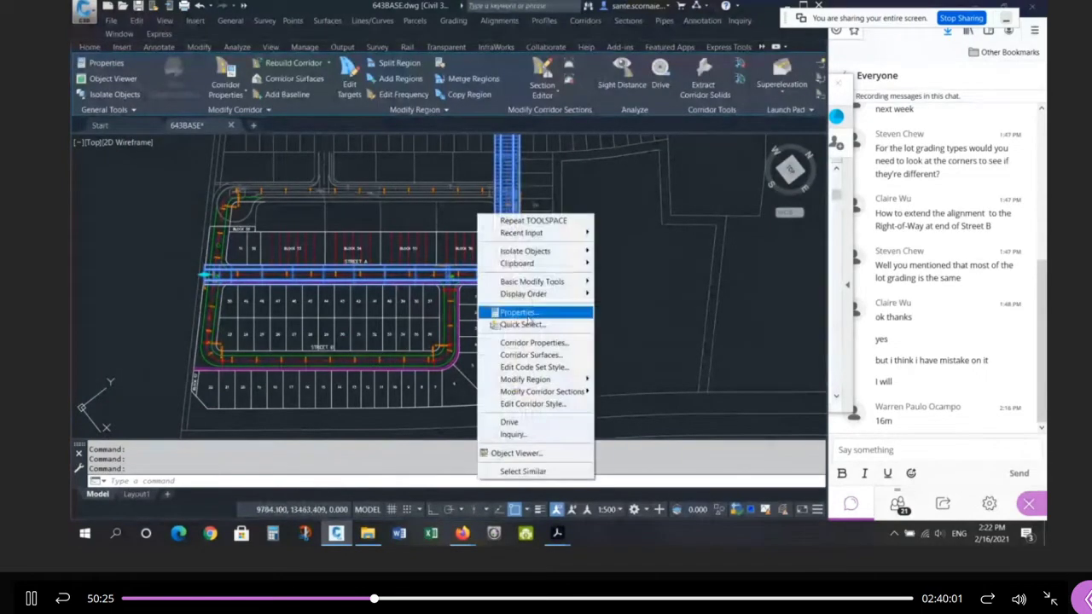
{"action": "left_click", "coordinate": [534, 343]}
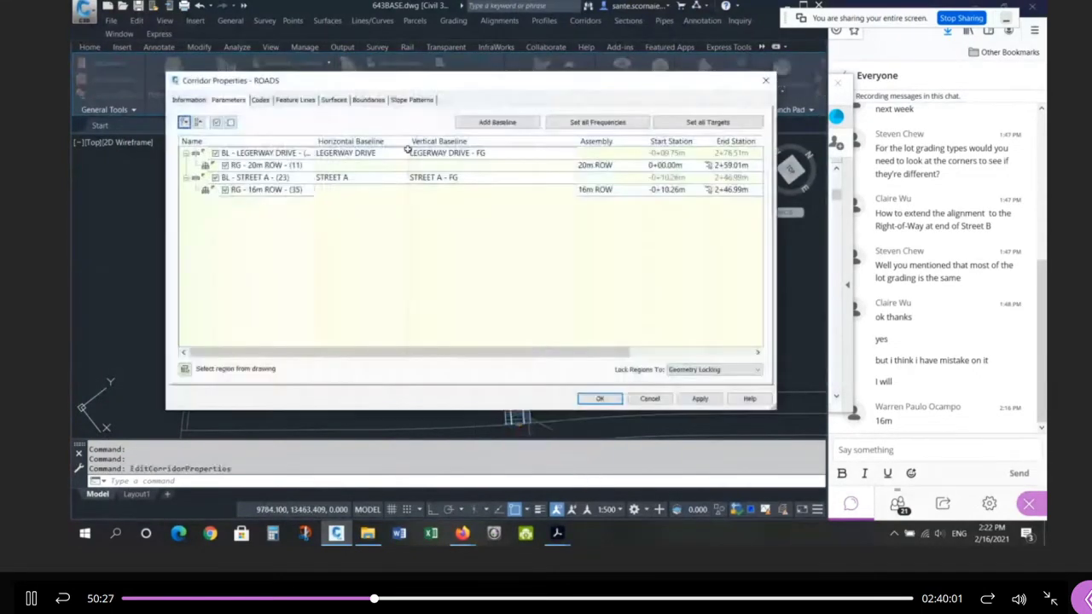
{"action": "left_click", "coordinate": [497, 122]}
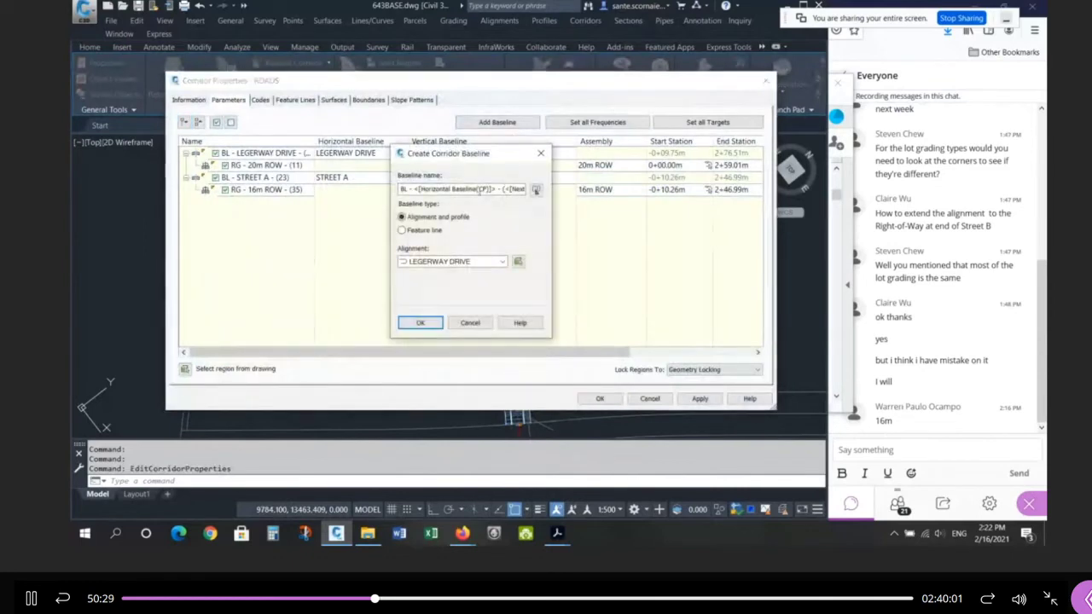
{"action": "left_click", "coordinate": [446, 261]}
{"action": "left_click", "coordinate": [433, 291]}
{"action": "left_click", "coordinate": [420, 323]}
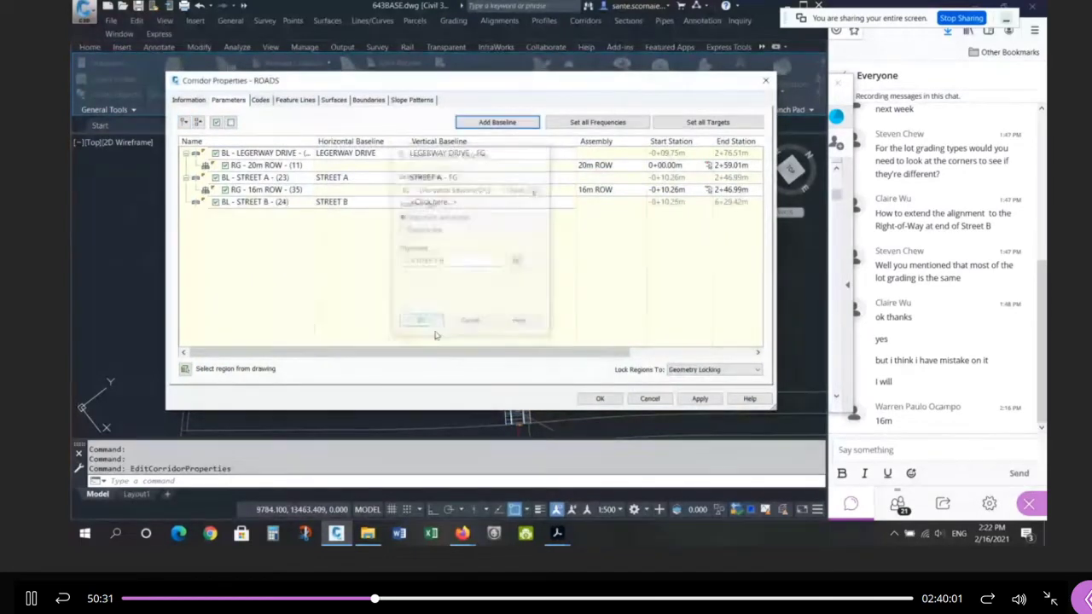
Step: Assign the STREET B - FG profile as the vertical baseline of the new Street B baseline
{"action": "left_click", "coordinate": [489, 203]}
{"action": "left_click", "coordinate": [493, 259]}
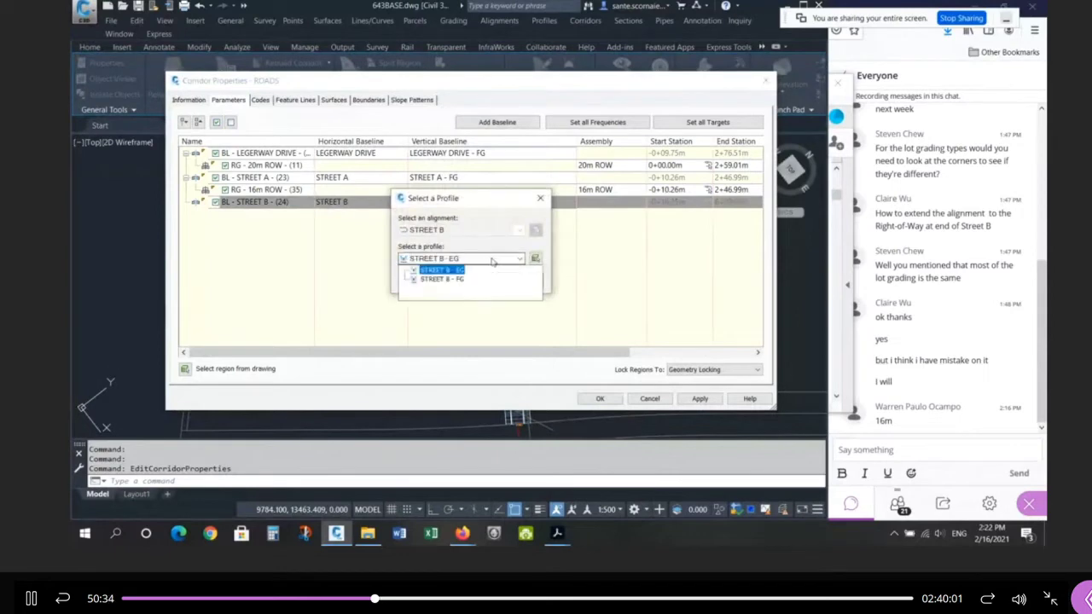
{"action": "left_click", "coordinate": [442, 278]}
{"action": "left_click", "coordinate": [465, 258]}
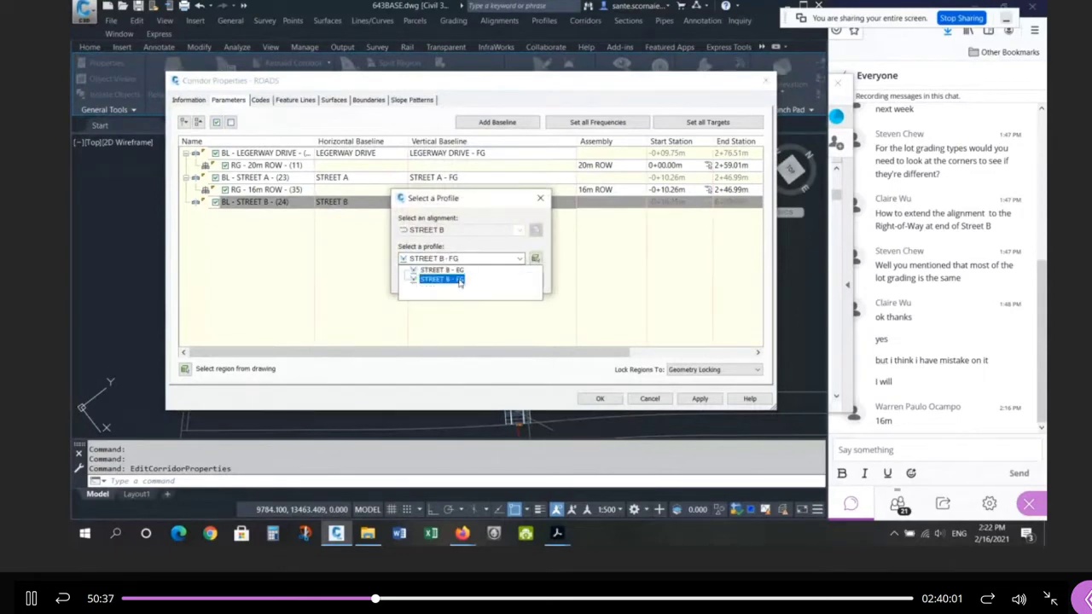
{"action": "left_click", "coordinate": [461, 280]}
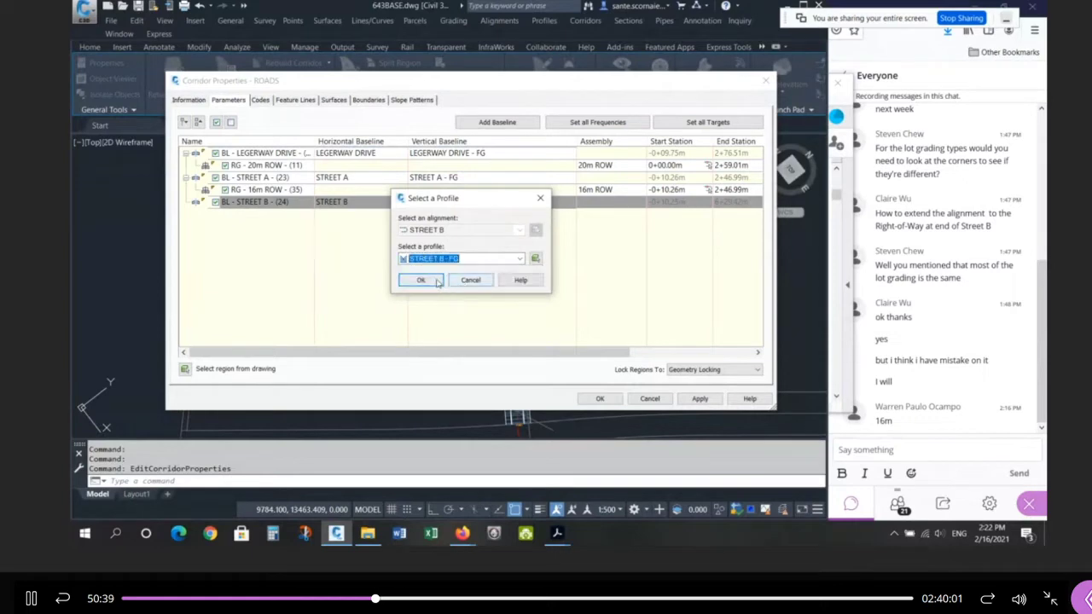
{"action": "left_click", "coordinate": [419, 280]}
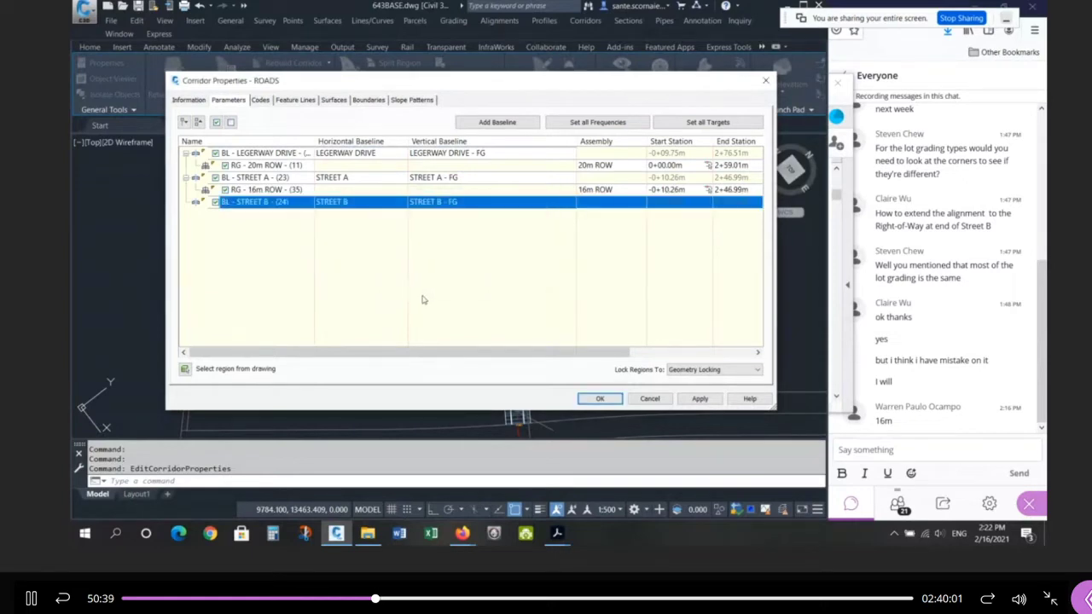
Step: Add a region with the 16m ROW assembly to the Street B baseline
{"action": "right_click", "coordinate": [257, 202]}
{"action": "left_click", "coordinate": [281, 210]}
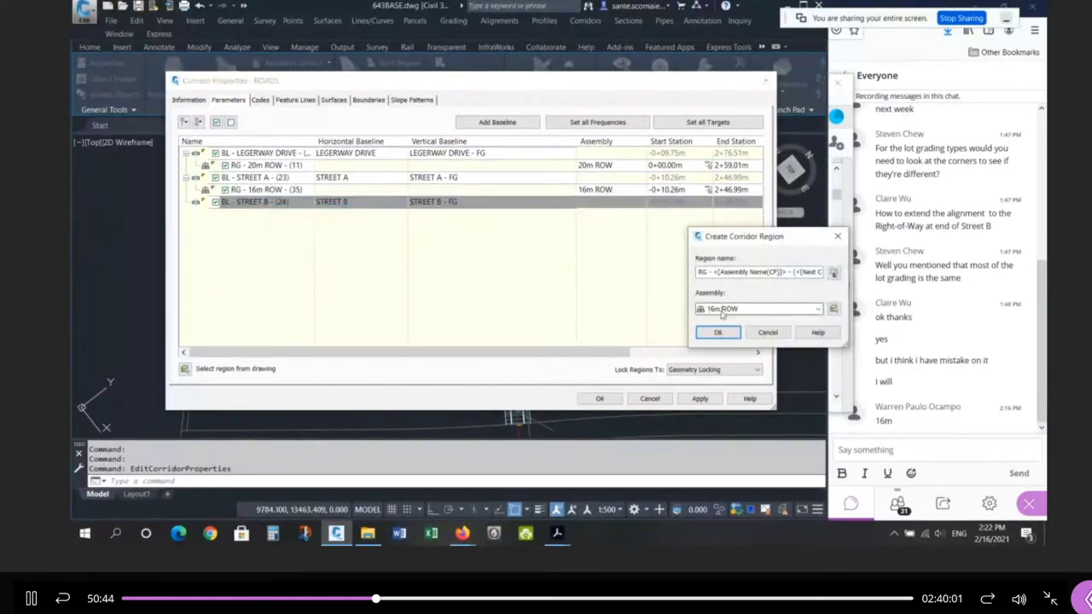
{"action": "left_click", "coordinate": [717, 331]}
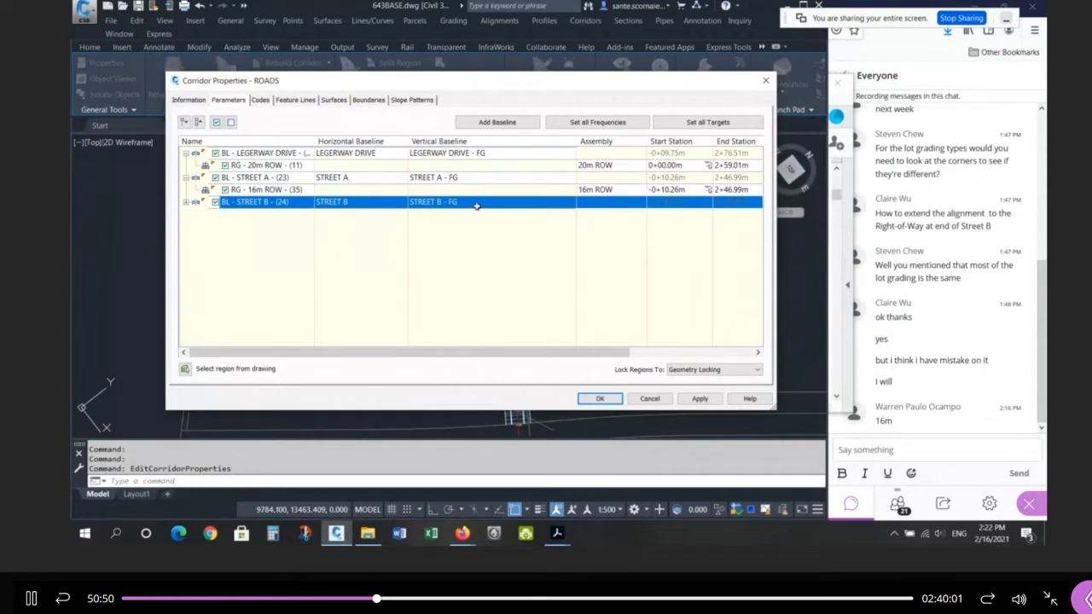
Step: Expand the Street B baseline to check its region, then accept the corridor properties, rebuild the ROADS corridor and deselect it
{"action": "left_click", "coordinate": [299, 166]}
{"action": "left_click", "coordinate": [300, 180]}
{"action": "left_click", "coordinate": [300, 202]}
{"action": "left_click", "coordinate": [281, 167]}
{"action": "left_click", "coordinate": [283, 189]}
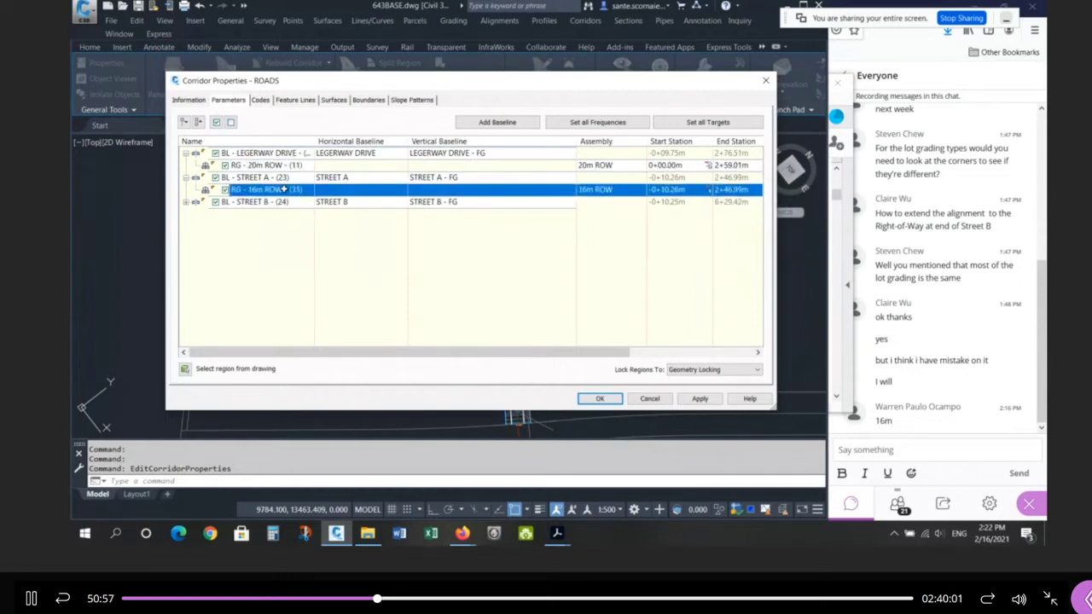
{"action": "left_click_drag", "start_coordinate": [284, 190], "coordinate": [218, 203]}
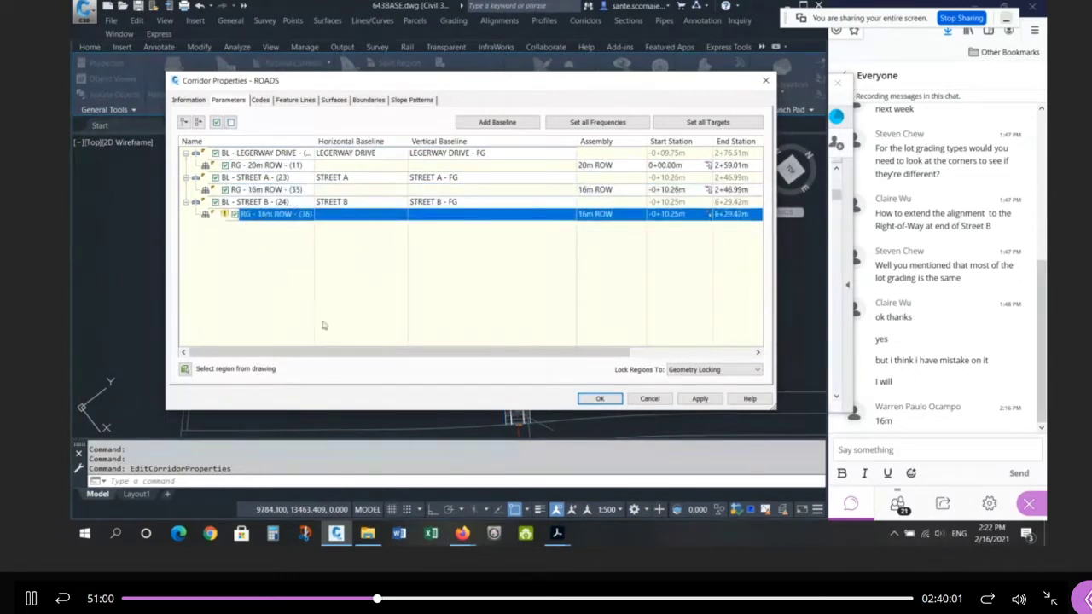
{"action": "left_click", "coordinate": [599, 399]}
{"action": "left_click", "coordinate": [476, 238]}
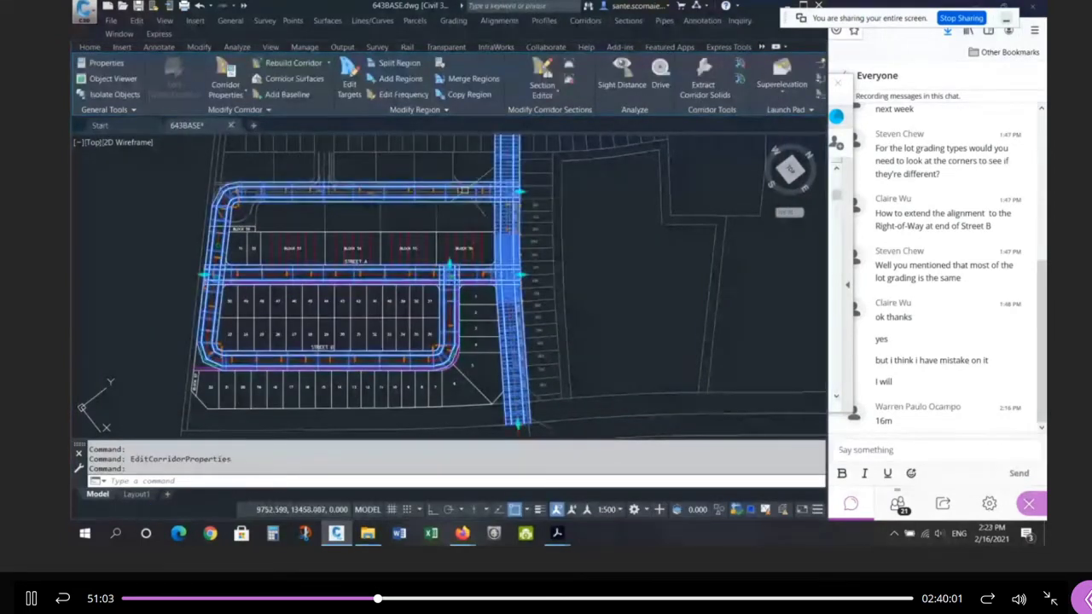
{"action": "key", "text": "Escape"}
{"action": "key", "text": "Escape"}
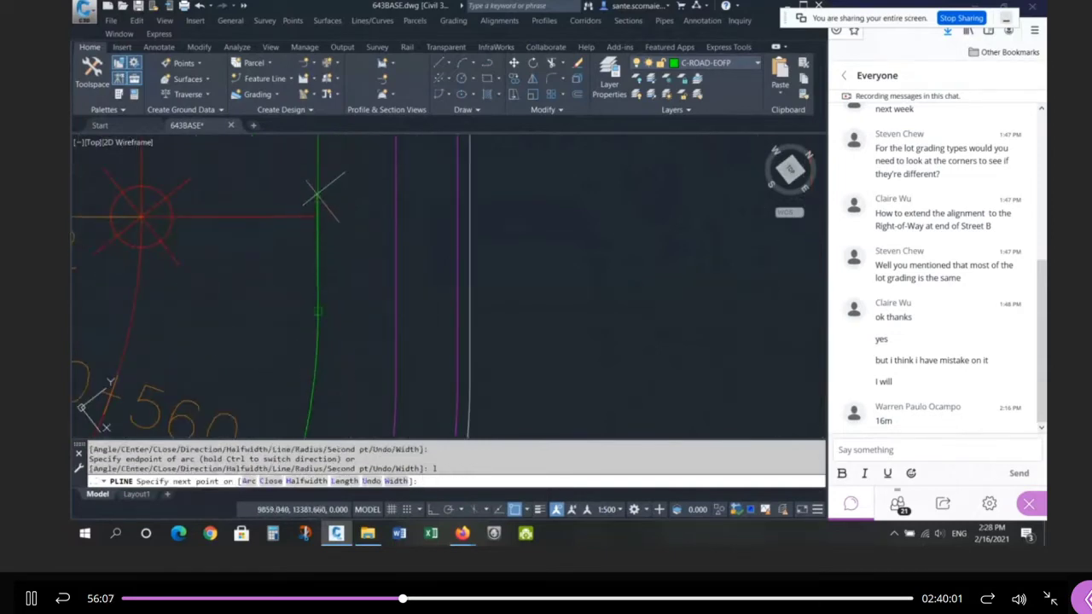
Step: Finish the polyline along the outer green pavement edge with a short straight segment just past PT 0+564.42
{"action": "left_click", "coordinate": [317, 193]}
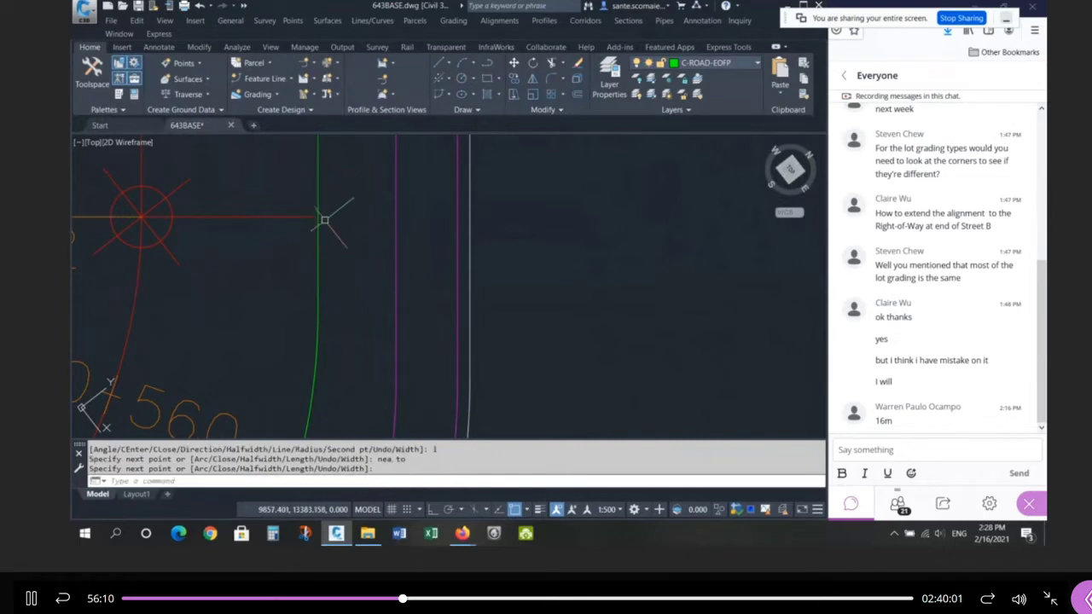
{"action": "key", "text": "Return"}
{"action": "scroll", "coordinate": [463, 218], "scroll_direction": "down", "scroll_amount": 5}
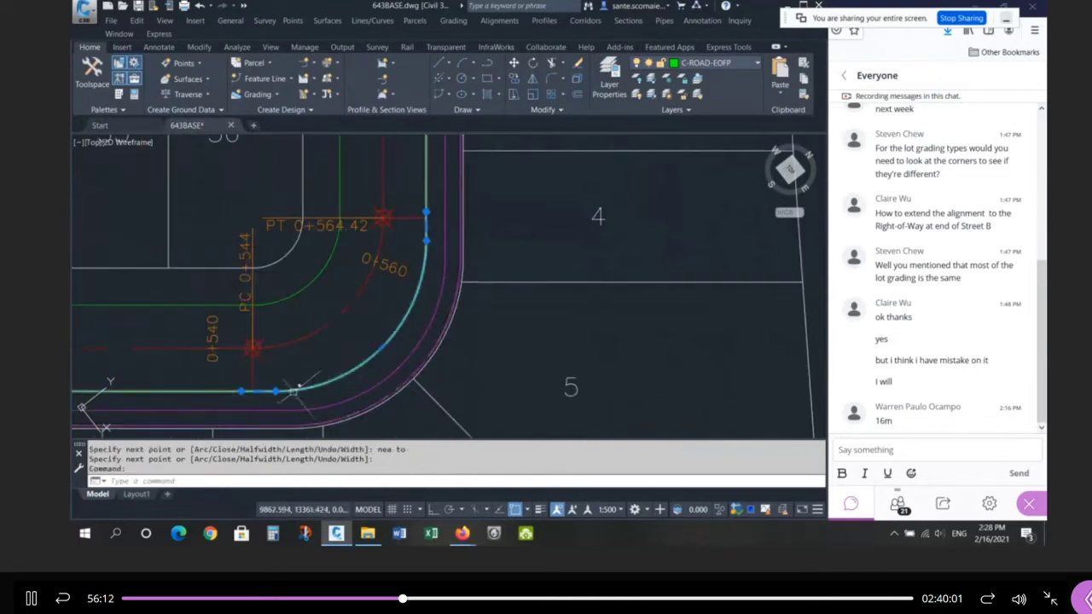
Step: Inspect both ends of the new outer pavement-edge polyline where it meets the straight edges around the Street B corner
{"action": "scroll", "coordinate": [238, 400], "scroll_direction": "up", "scroll_amount": 6}
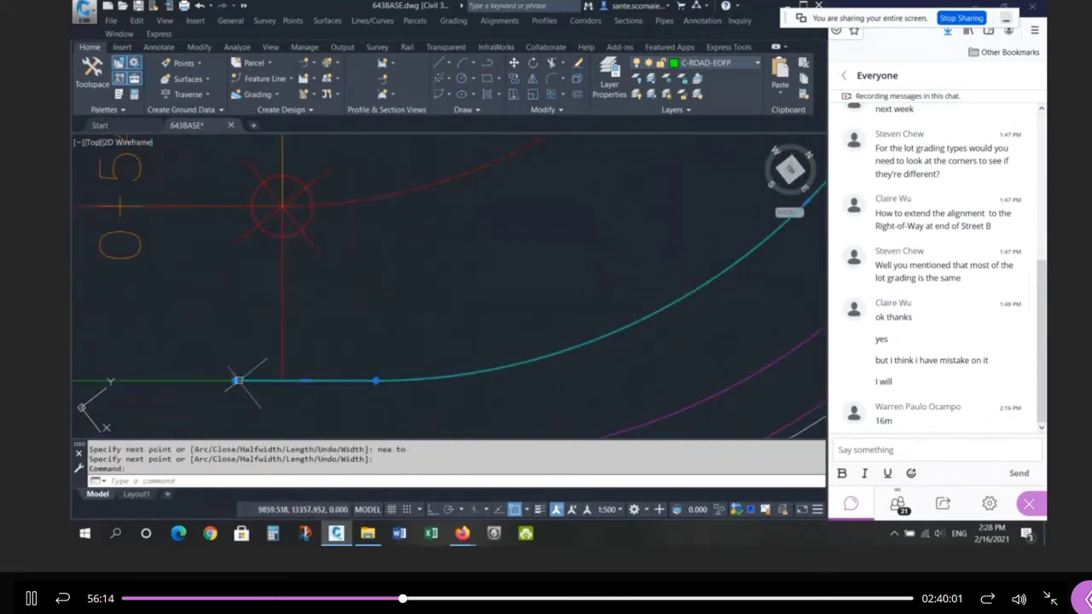
{"action": "left_click", "coordinate": [288, 355]}
{"action": "left_click", "coordinate": [255, 352]}
{"action": "scroll", "coordinate": [305, 383], "scroll_direction": "down", "scroll_amount": 6}
{"action": "scroll", "coordinate": [456, 201], "scroll_direction": "up", "scroll_amount": 4}
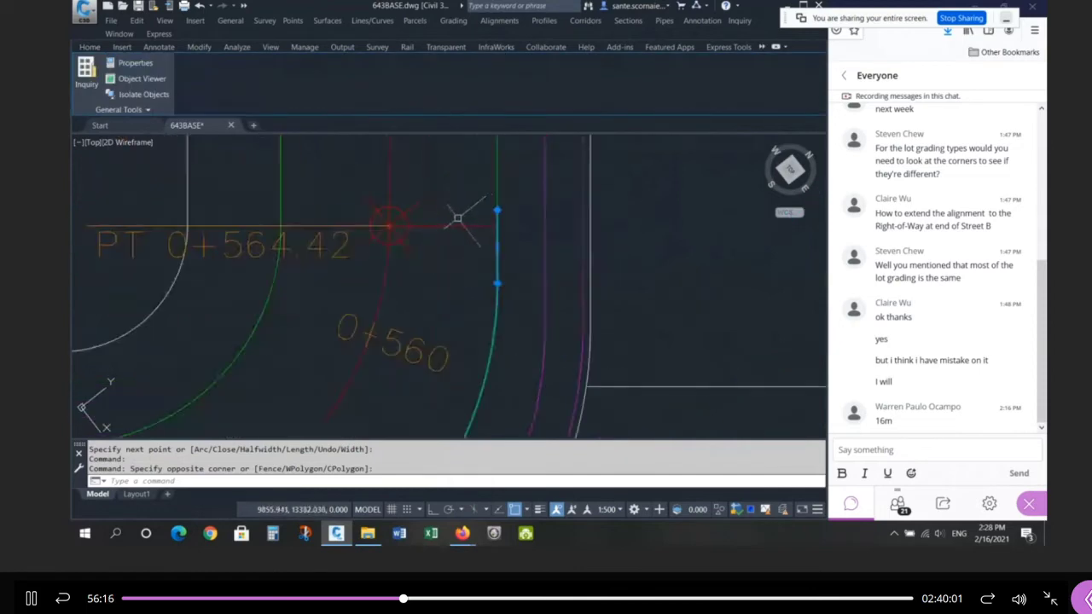
{"action": "left_click_drag", "start_coordinate": [453, 214], "coordinate": [458, 235]}
{"action": "key", "text": "Escape"}
{"action": "key", "text": "Escape"}
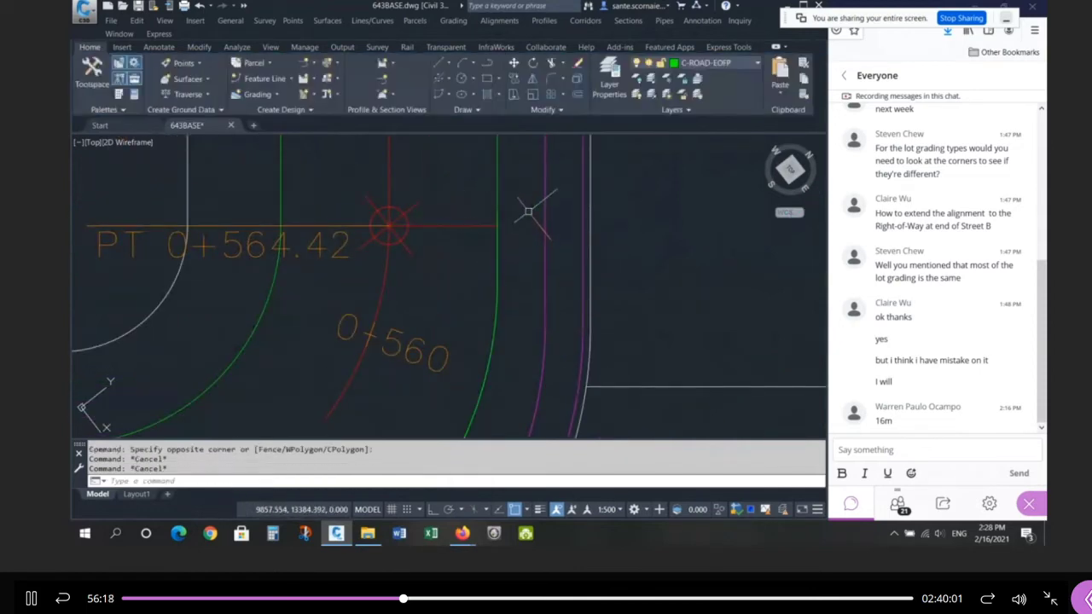
{"action": "mouse_move", "coordinate": [528, 210]}
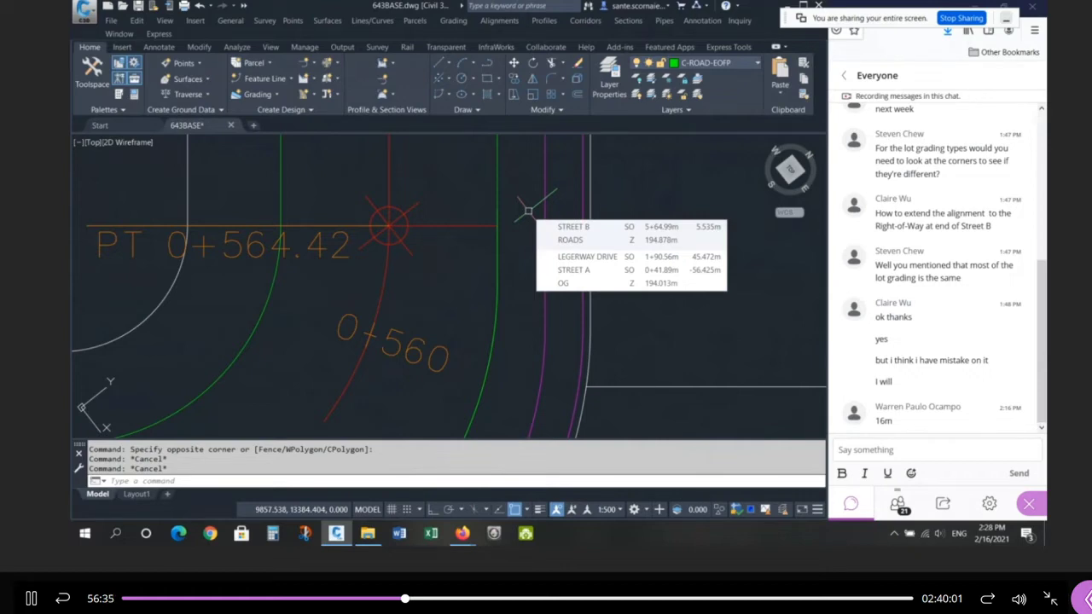
{"action": "left_click", "coordinate": [499, 247]}
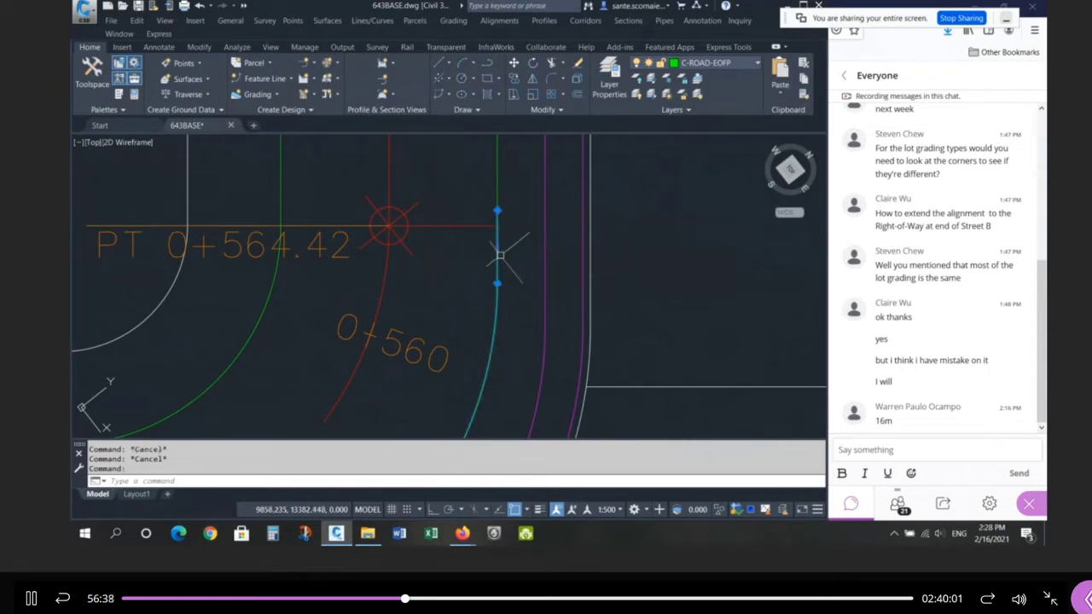
{"action": "scroll", "coordinate": [530, 236], "scroll_direction": "down", "scroll_amount": 3}
{"action": "scroll", "coordinate": [531, 236], "scroll_direction": "down", "scroll_amount": 2}
{"action": "key", "text": "Escape"}
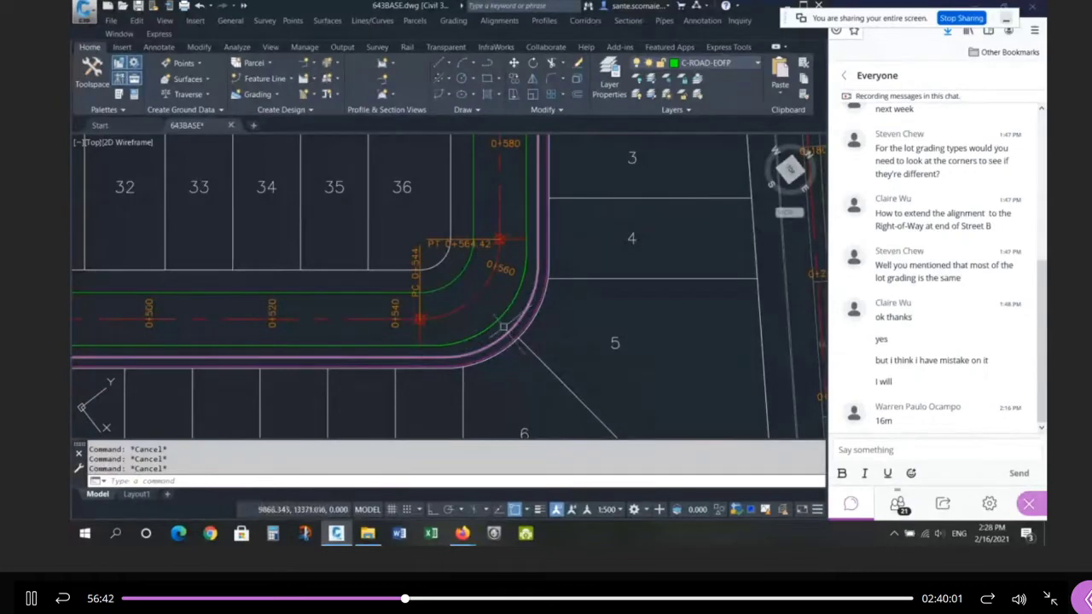
Step: Look over the whole Street B layout, then examine the outer pavement-edge polyline between PC 0+544 and PT 0+564.42
{"action": "scroll", "coordinate": [603, 318], "scroll_direction": "down", "scroll_amount": 4}
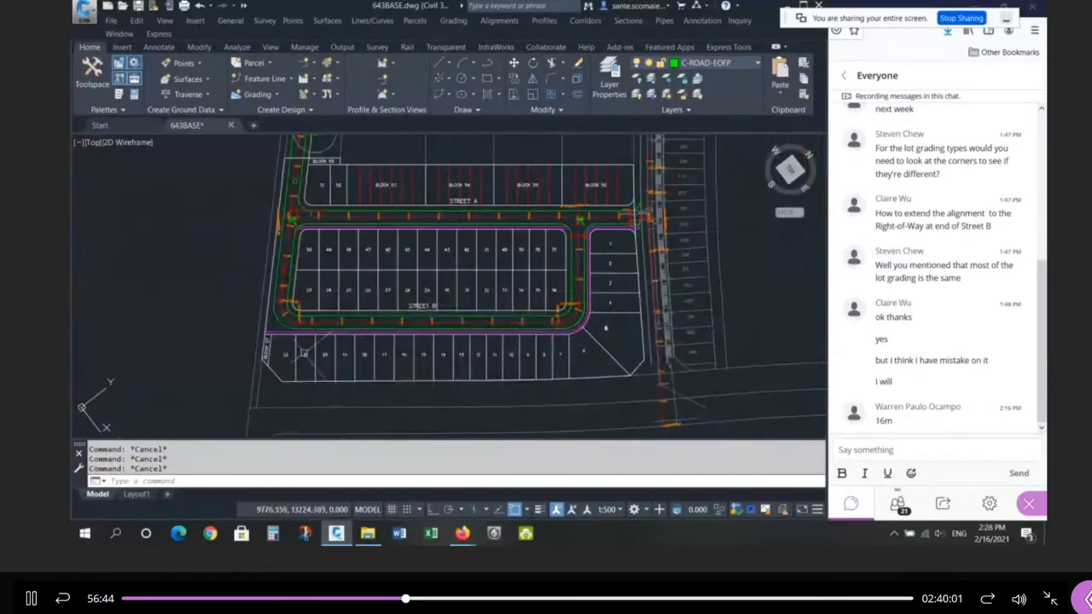
{"action": "scroll", "coordinate": [276, 359], "scroll_direction": "down", "scroll_amount": 1}
{"action": "scroll", "coordinate": [222, 312], "scroll_direction": "up", "scroll_amount": 2}
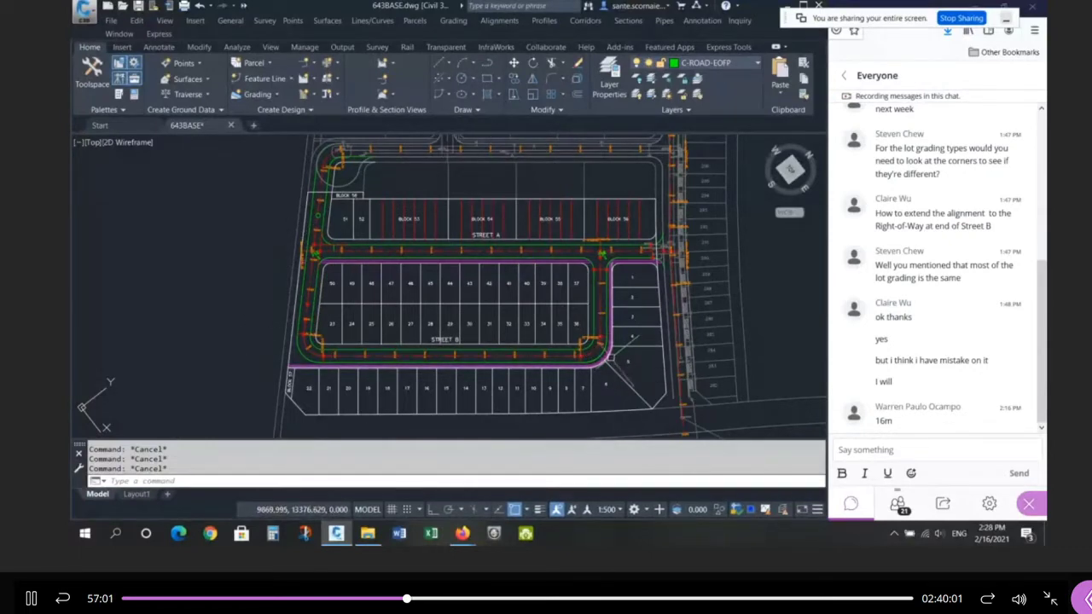
{"action": "scroll", "coordinate": [610, 359], "scroll_direction": "up", "scroll_amount": 5}
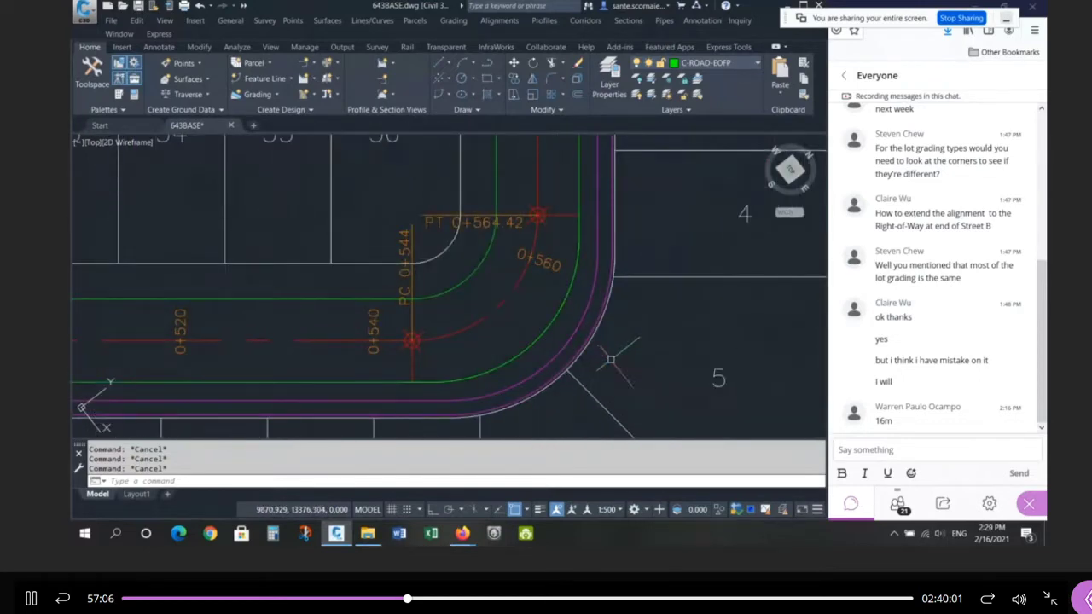
{"action": "left_click", "coordinate": [556, 315]}
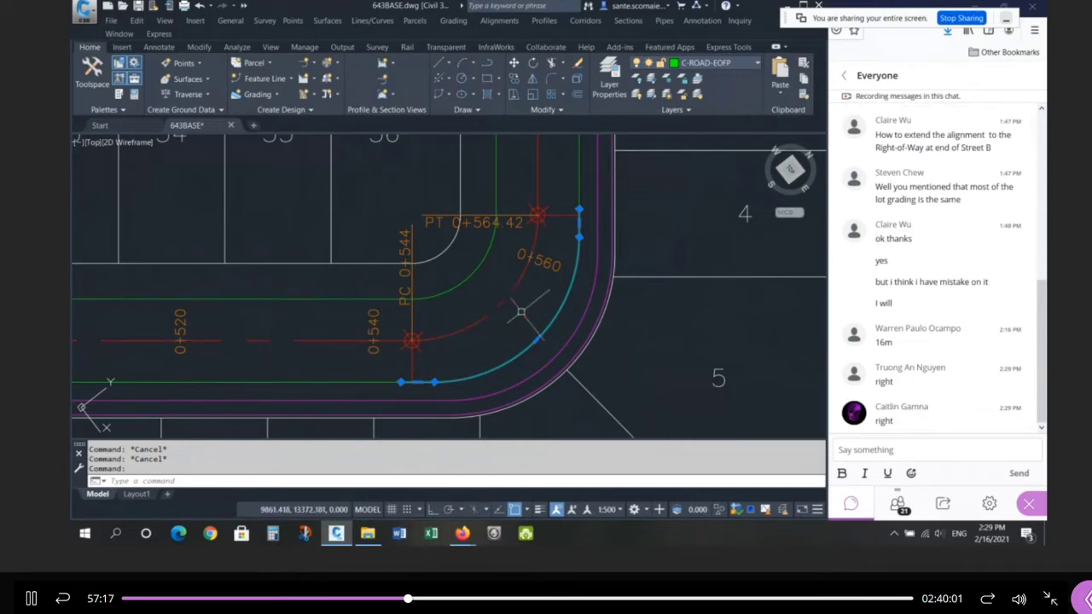
{"action": "left_click", "coordinate": [521, 313]}
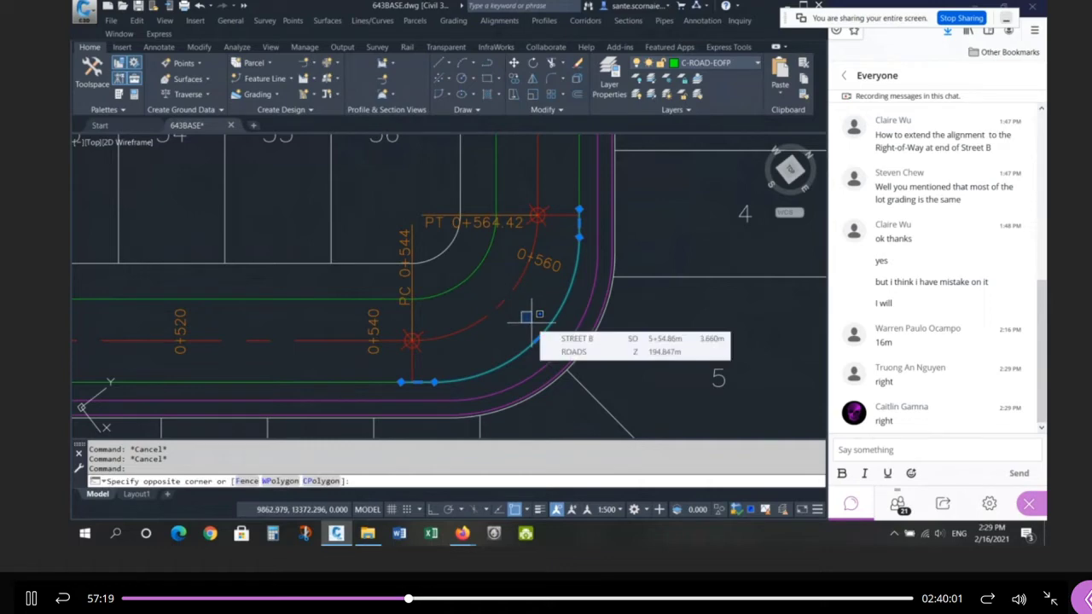
{"action": "key", "text": "Escape"}
{"action": "key", "text": "Escape"}
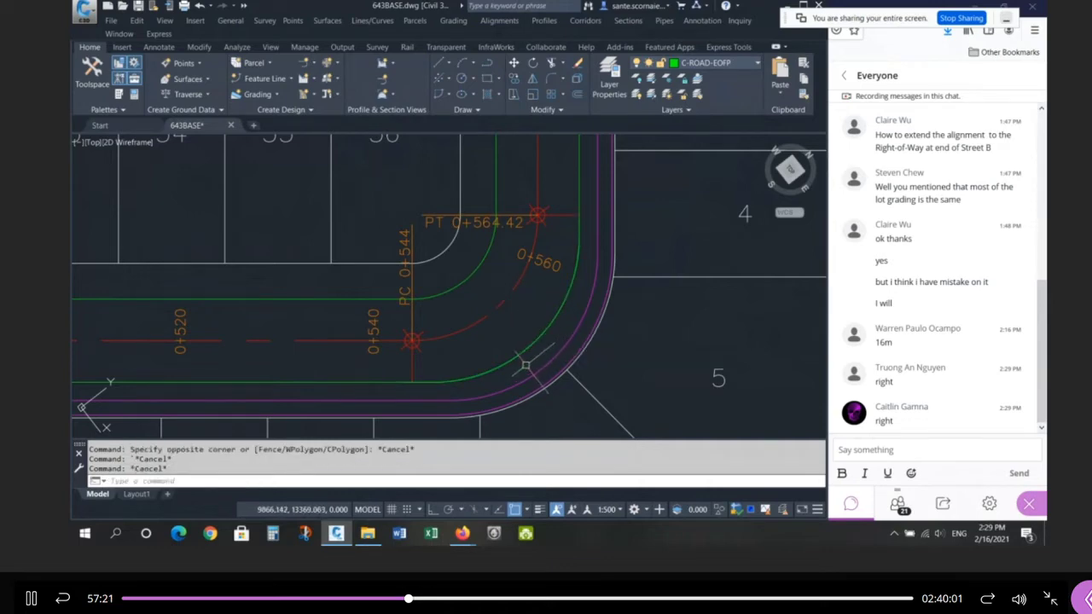
Step: List the properties of the red centreline alignment at the corner to check its name
{"action": "type", "text": "li"}
{"action": "key", "text": "Return"}
{"action": "left_click", "coordinate": [487, 317]}
{"action": "key", "text": "Return"}
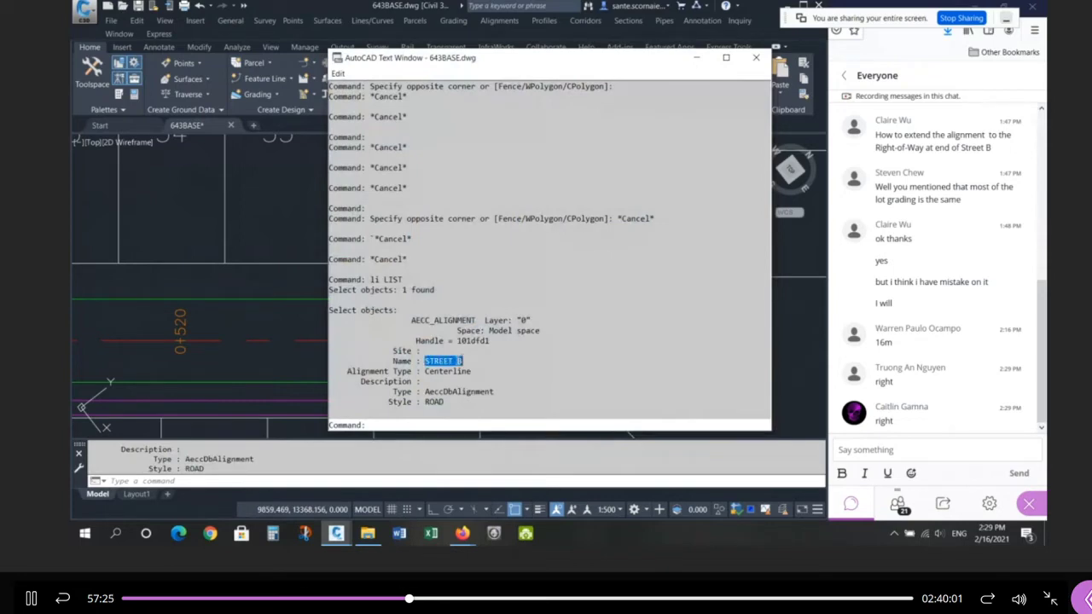
{"action": "key", "text": "Escape"}
{"action": "key", "text": "Escape"}
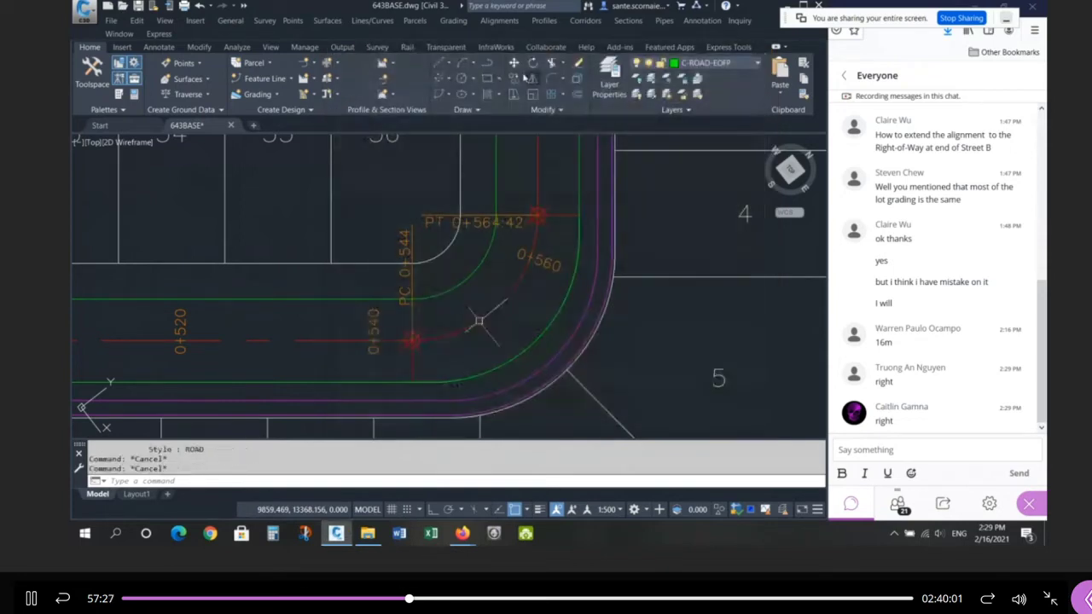
Step: Start an alignment from the outer green pavement-edge polyline at the corner and accept its default direction
{"action": "left_click", "coordinate": [499, 21]}
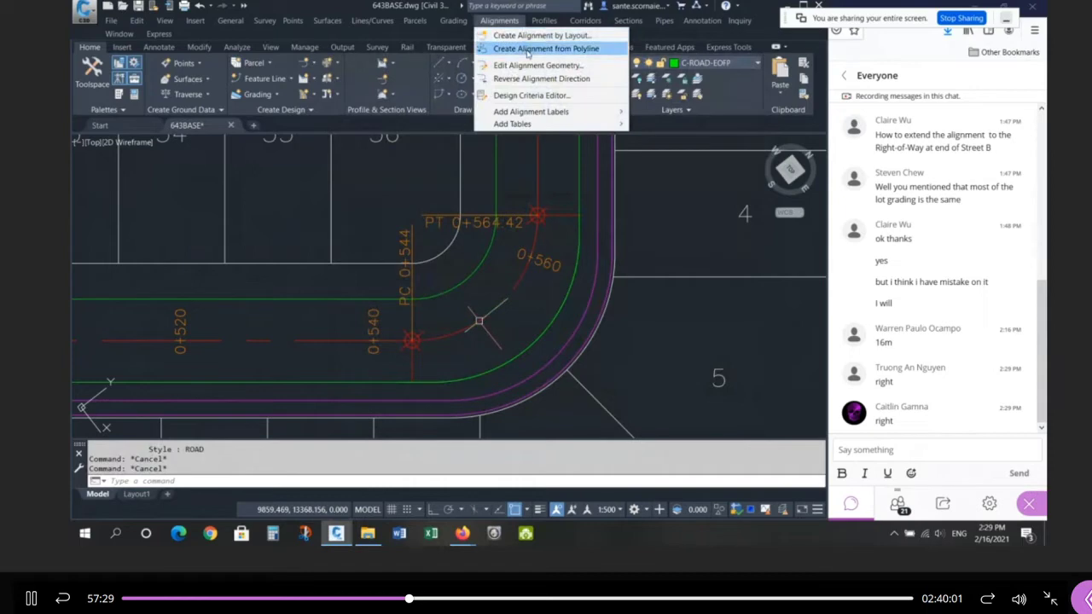
{"action": "left_click", "coordinate": [529, 49]}
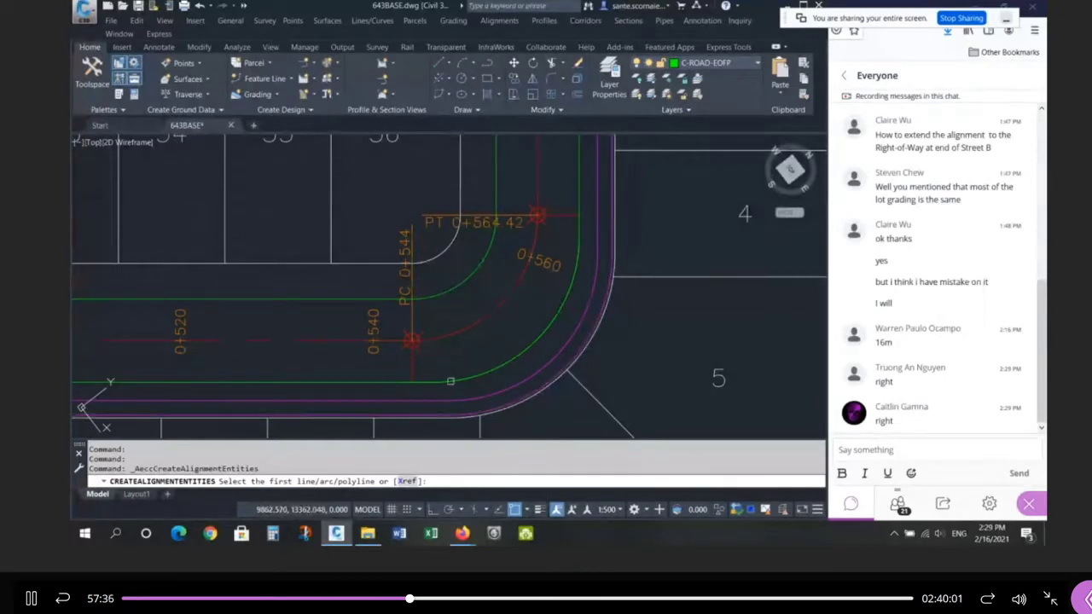
{"action": "left_click", "coordinate": [450, 381]}
{"action": "key", "text": "Return"}
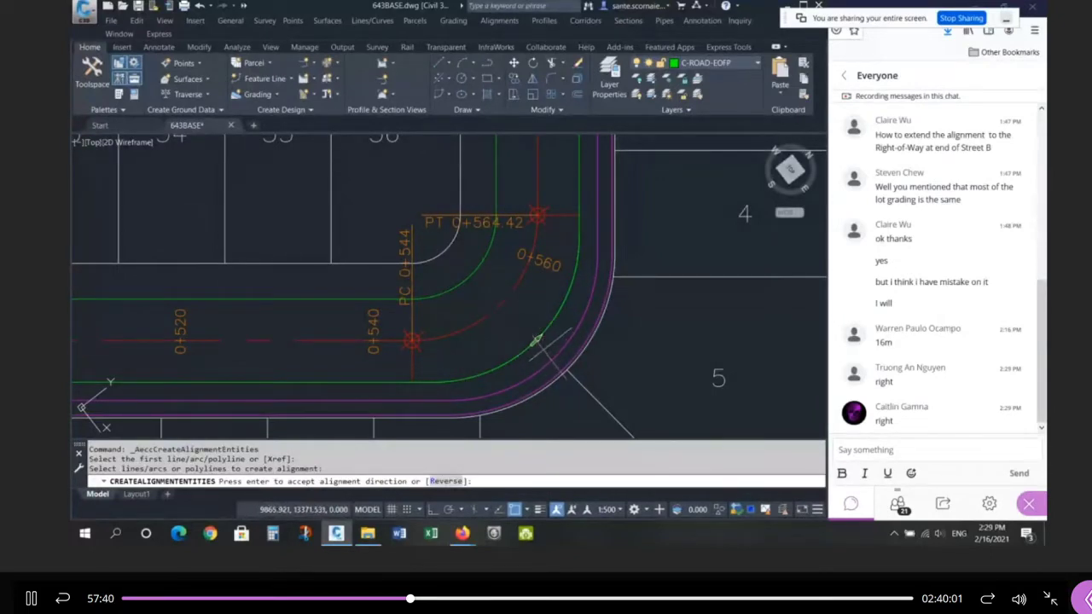
{"action": "key", "text": "Return"}
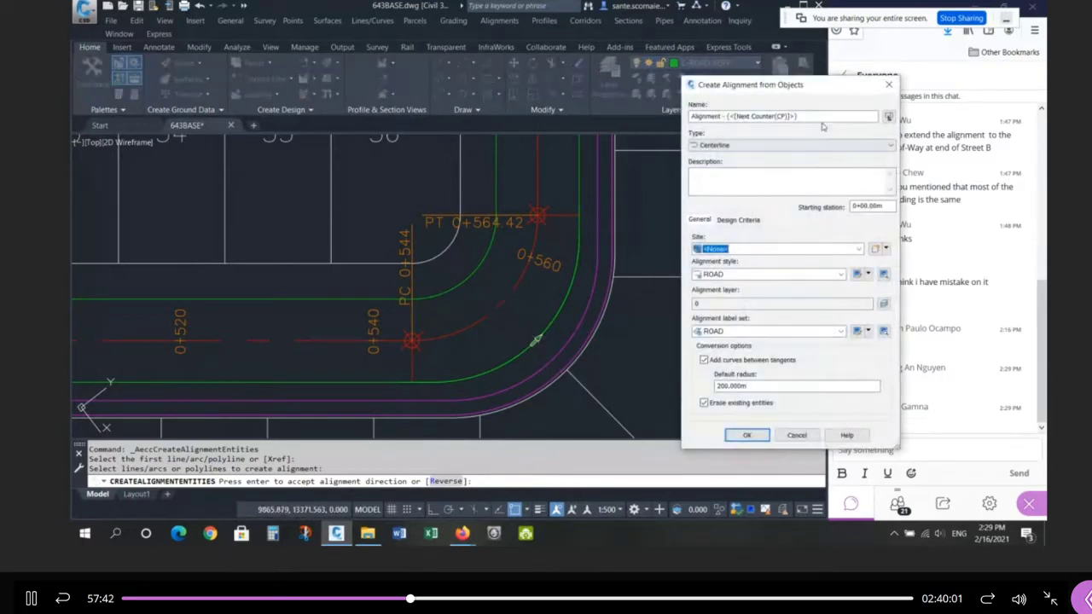
Step: Name the alignment STREET B - CRES3-R, turn off adding curves between tangents, and create it
{"action": "left_click_drag", "start_coordinate": [797, 115], "coordinate": [666, 119]}
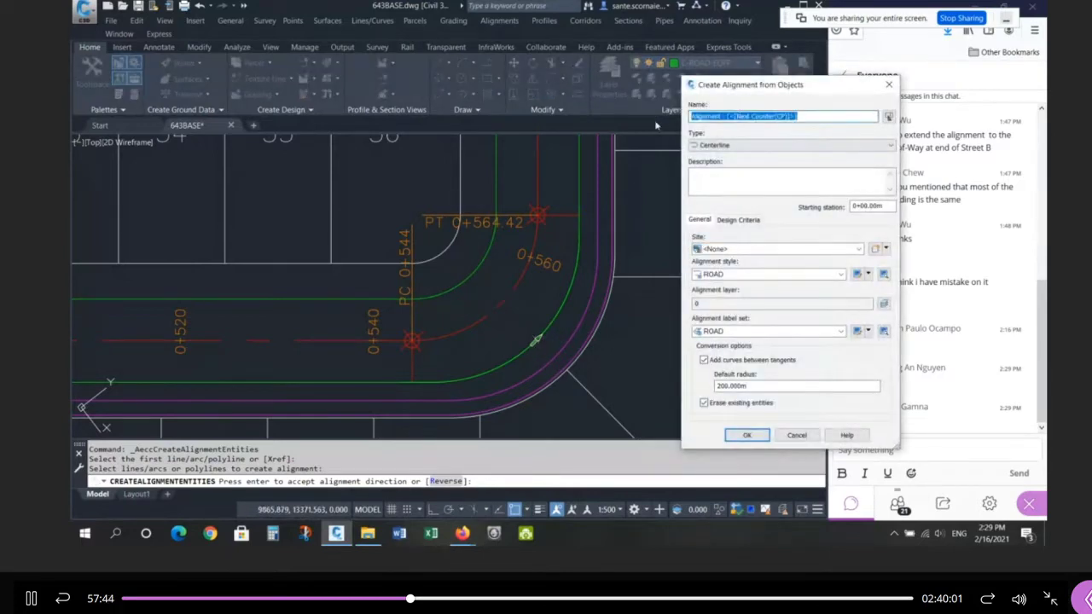
{"action": "type", "text": "STREET B - CRES3-R"}
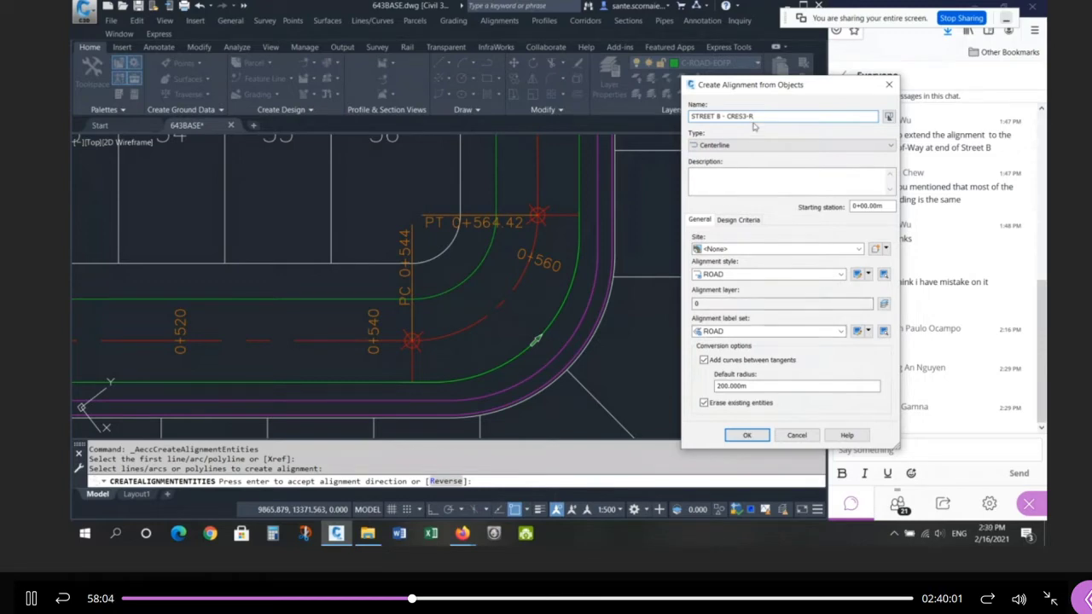
{"action": "left_click_drag", "start_coordinate": [755, 116], "coordinate": [665, 119]}
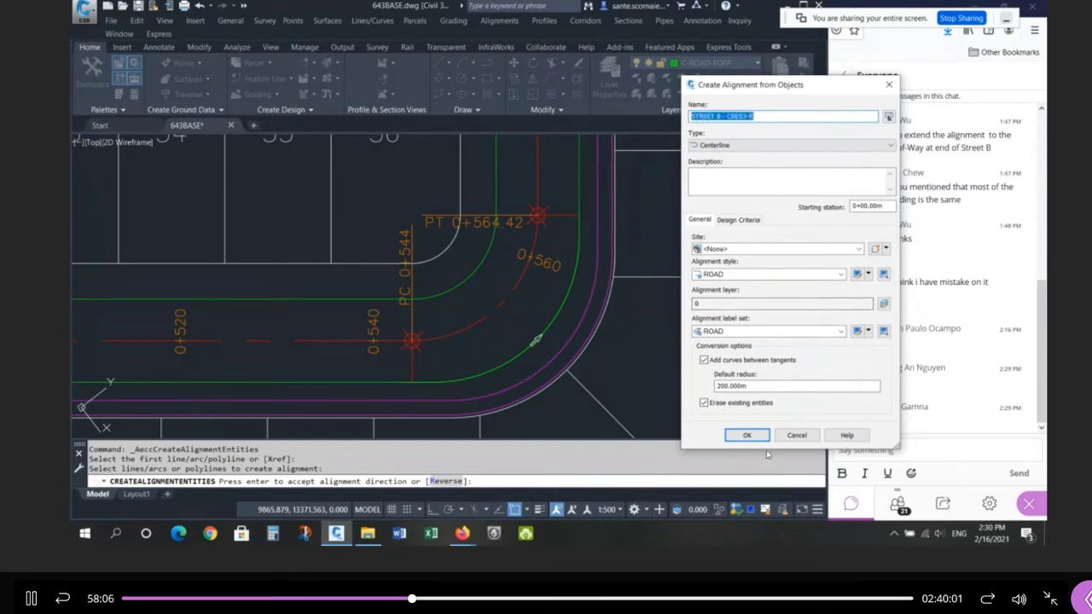
{"action": "left_click", "coordinate": [704, 360]}
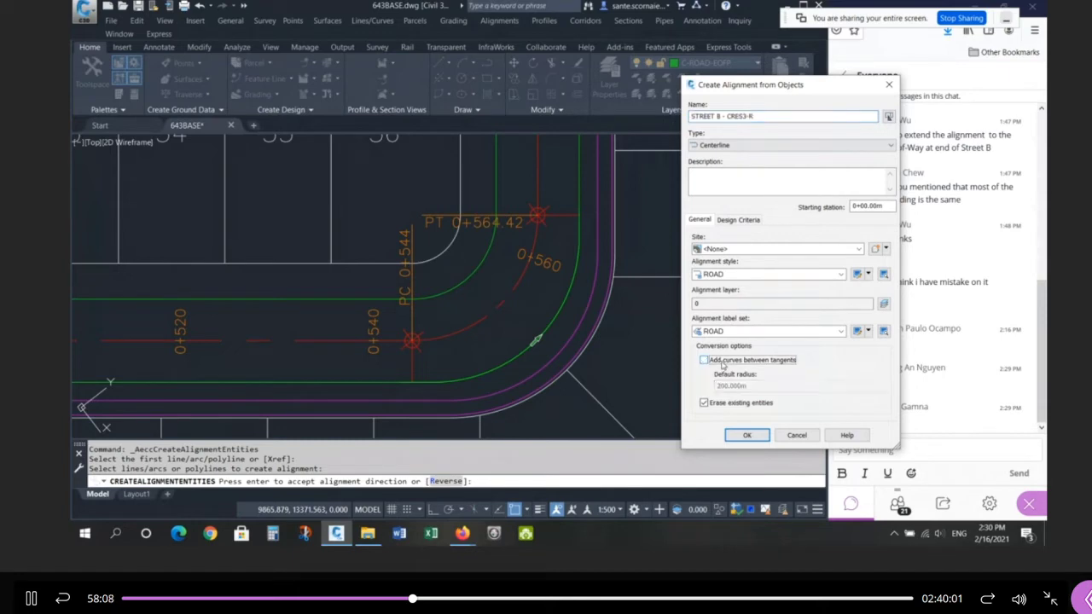
{"action": "left_click", "coordinate": [744, 435]}
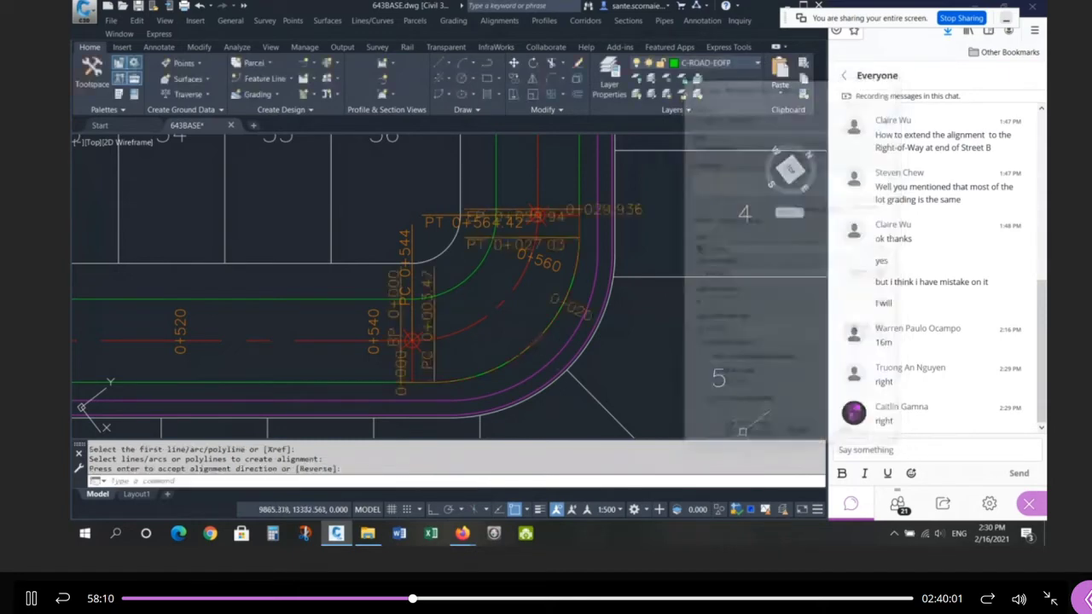
Step: Erase the BP, PC, PT and EP geometry point labels from the new outer-edge alignment
{"action": "scroll", "coordinate": [428, 387], "scroll_direction": "up", "scroll_amount": 2}
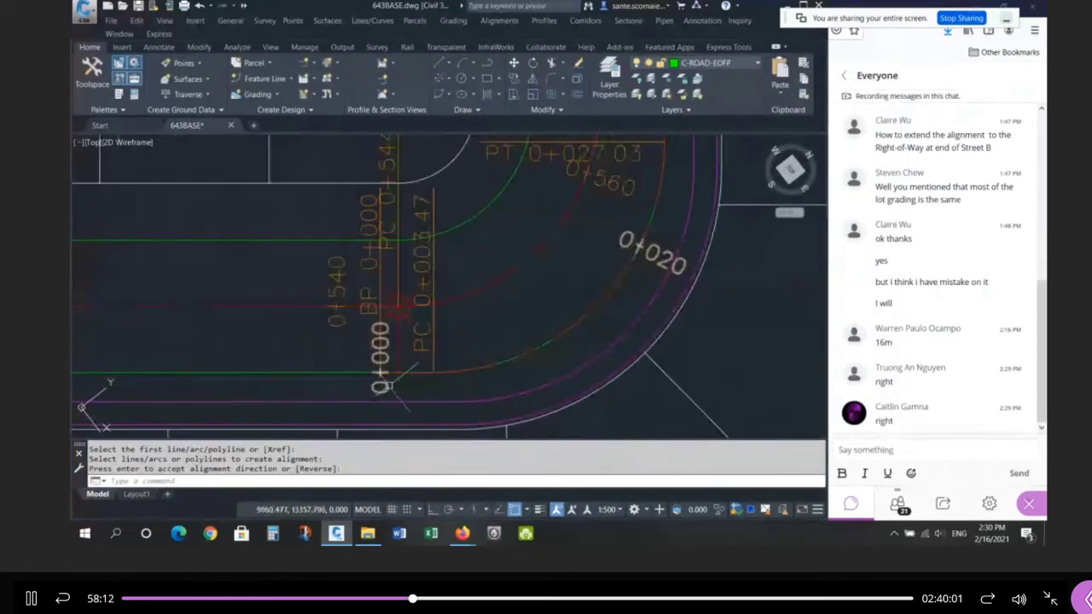
{"action": "left_click", "coordinate": [387, 384]}
{"action": "scroll", "coordinate": [369, 384], "scroll_direction": "down", "scroll_amount": 2}
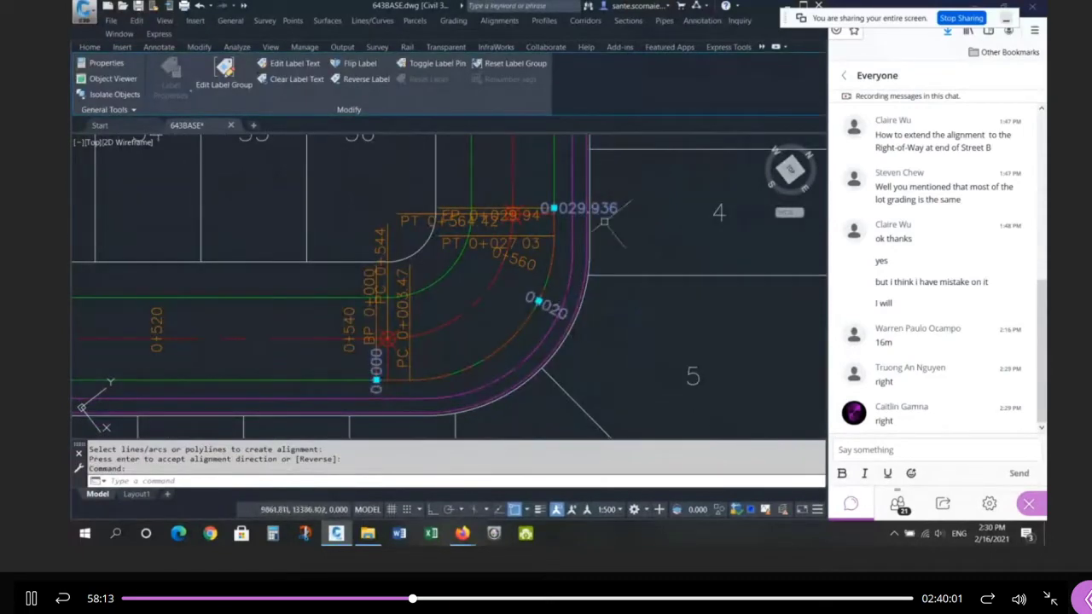
{"action": "key", "text": "Escape"}
{"action": "key", "text": "Escape"}
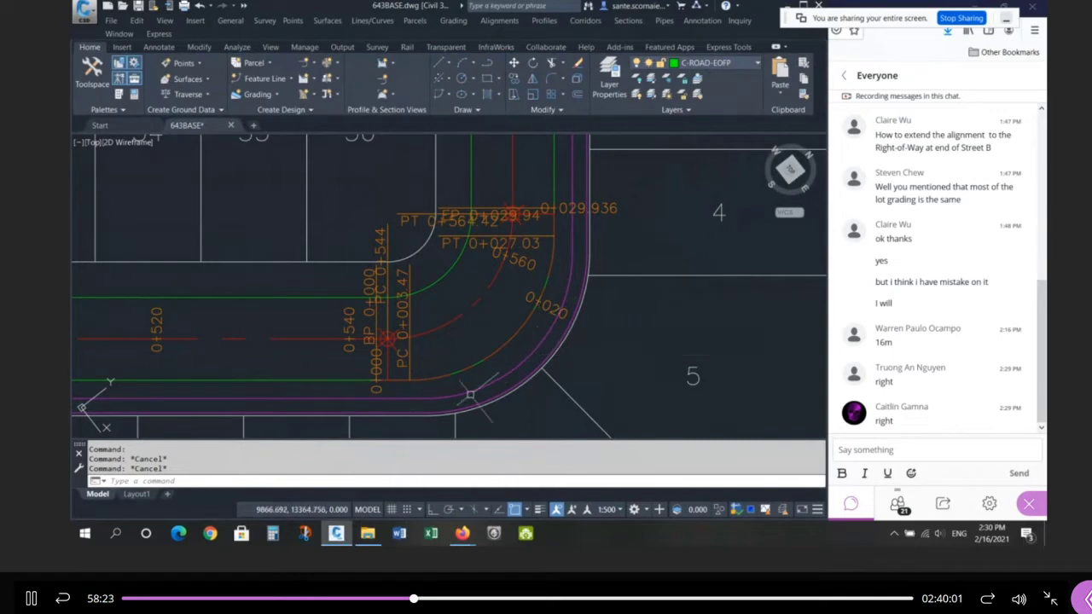
{"action": "type", "text": "e"}
{"action": "key", "text": "Return"}
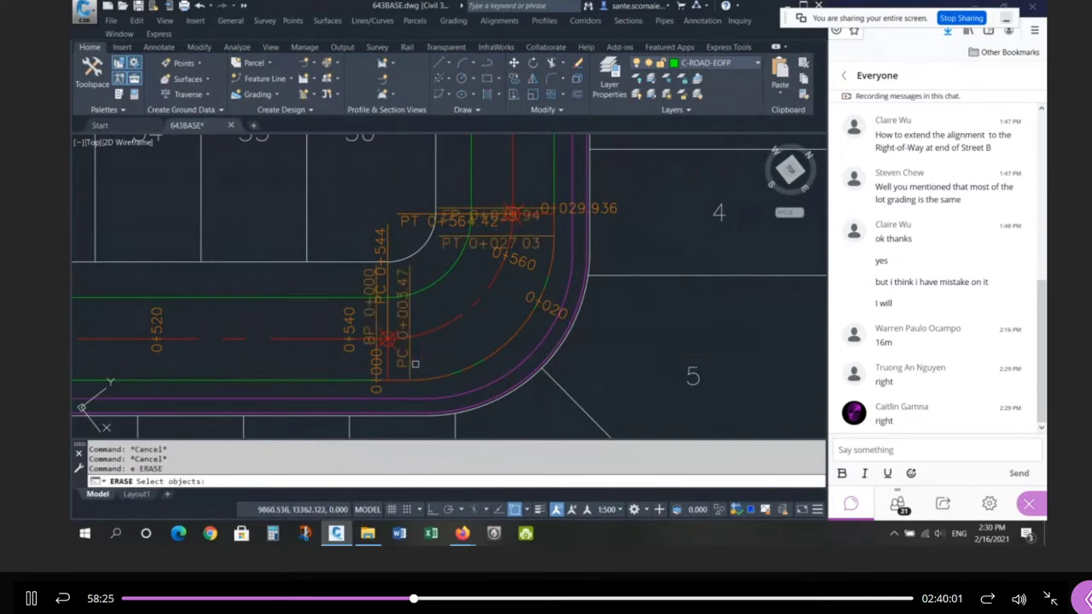
{"action": "left_click", "coordinate": [409, 367]}
{"action": "key", "text": "Return"}
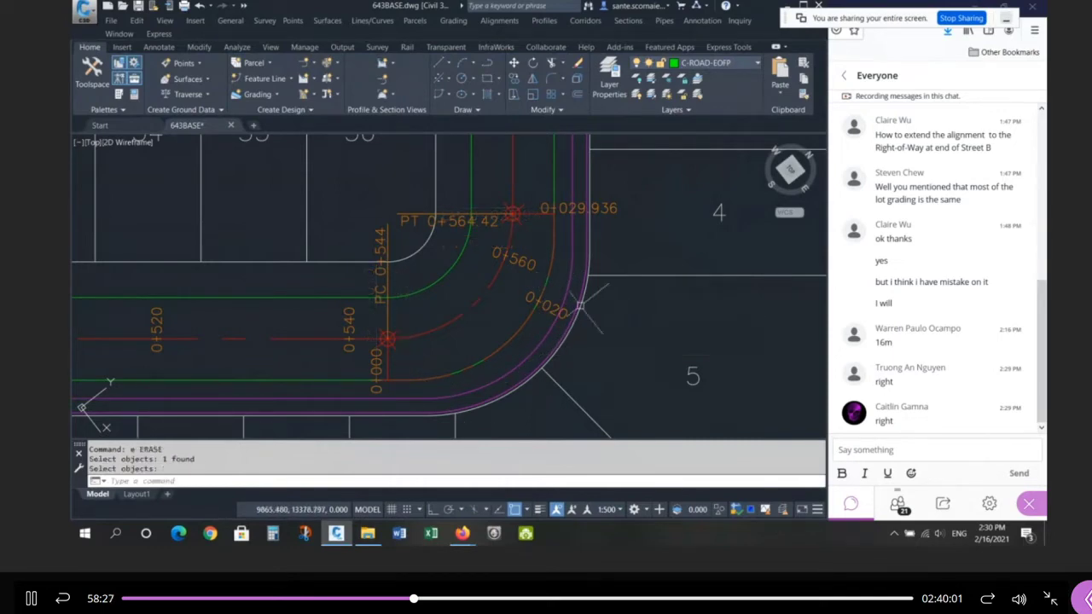
Step: Erase the outer-edge alignment's station labels, select the alignment to check it, and undo the label erase
{"action": "key", "text": "Return"}
{"action": "left_click", "coordinate": [615, 212]}
{"action": "key", "text": "Return"}
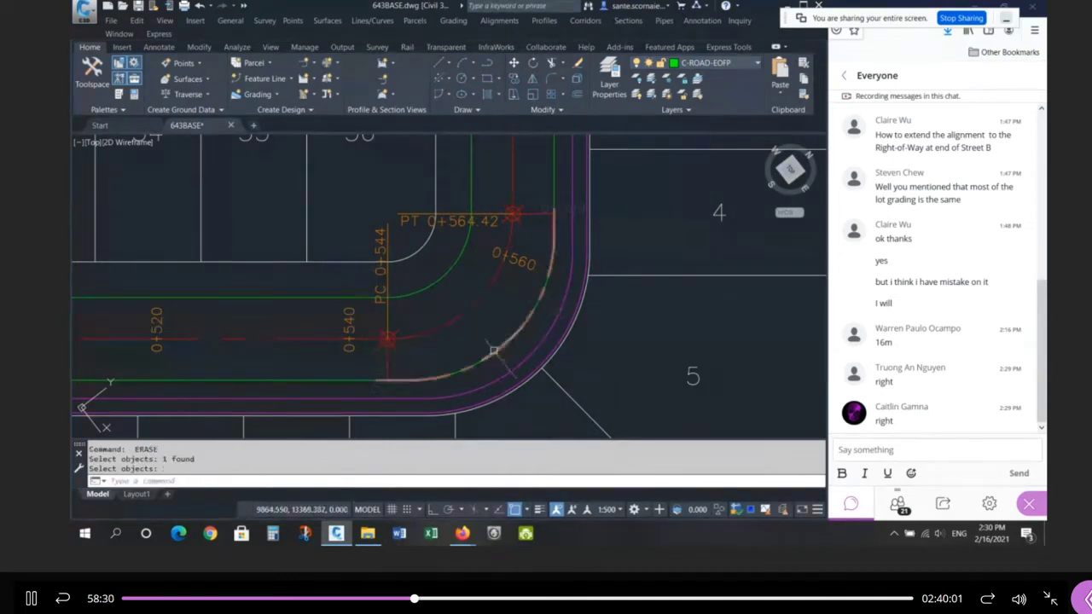
{"action": "left_click", "coordinate": [446, 384]}
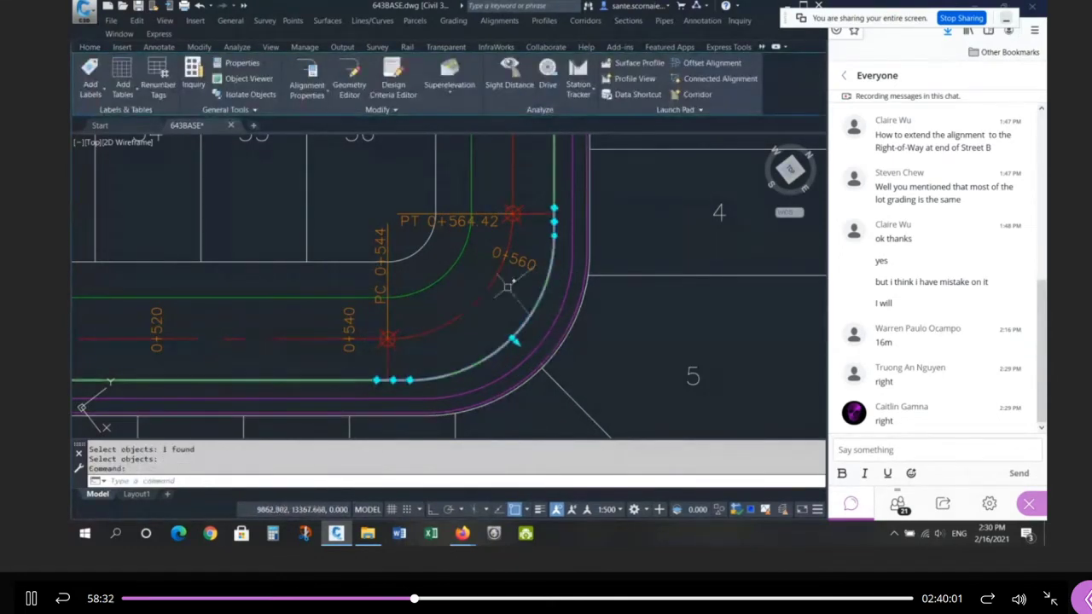
{"action": "key", "text": "Escape"}
{"action": "key", "text": "Escape"}
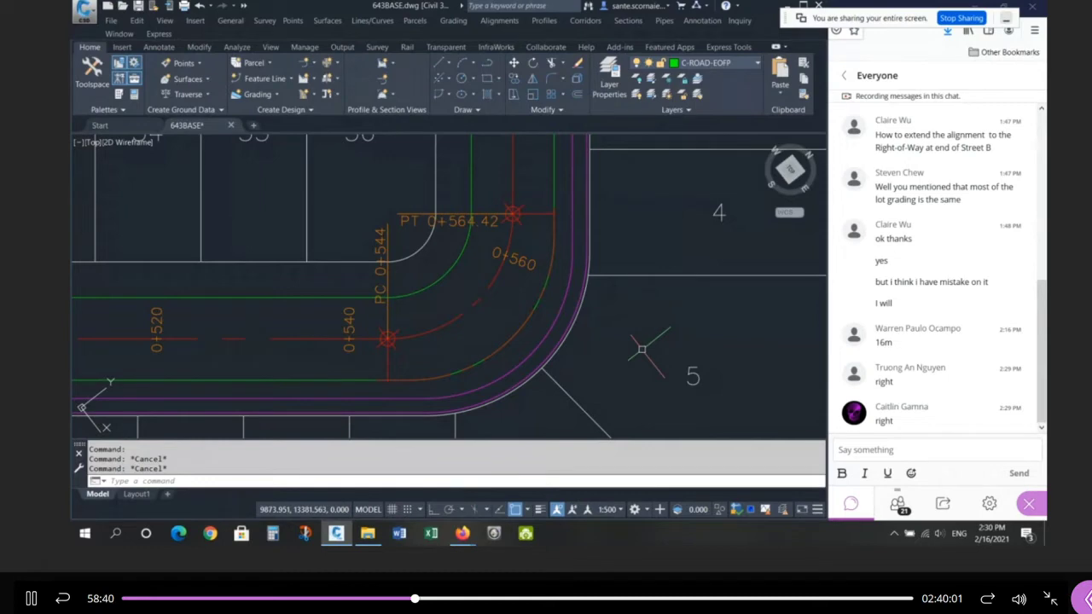
{"action": "type", "text": "u"}
{"action": "key", "text": "Return"}
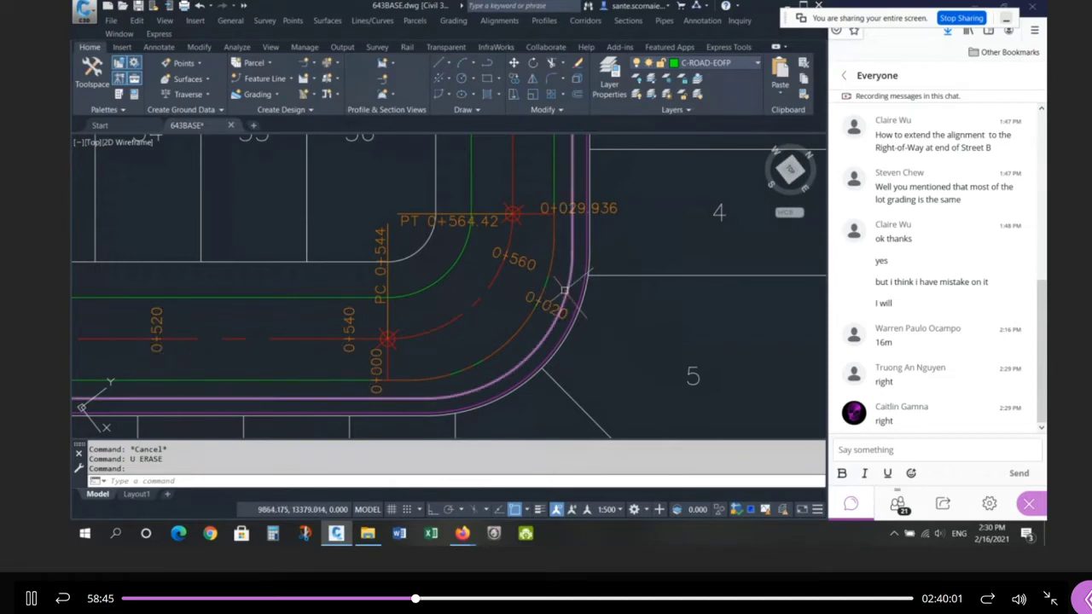
Step: Delete the station label group along the outer-edge corner alignment
{"action": "left_click", "coordinate": [556, 309]}
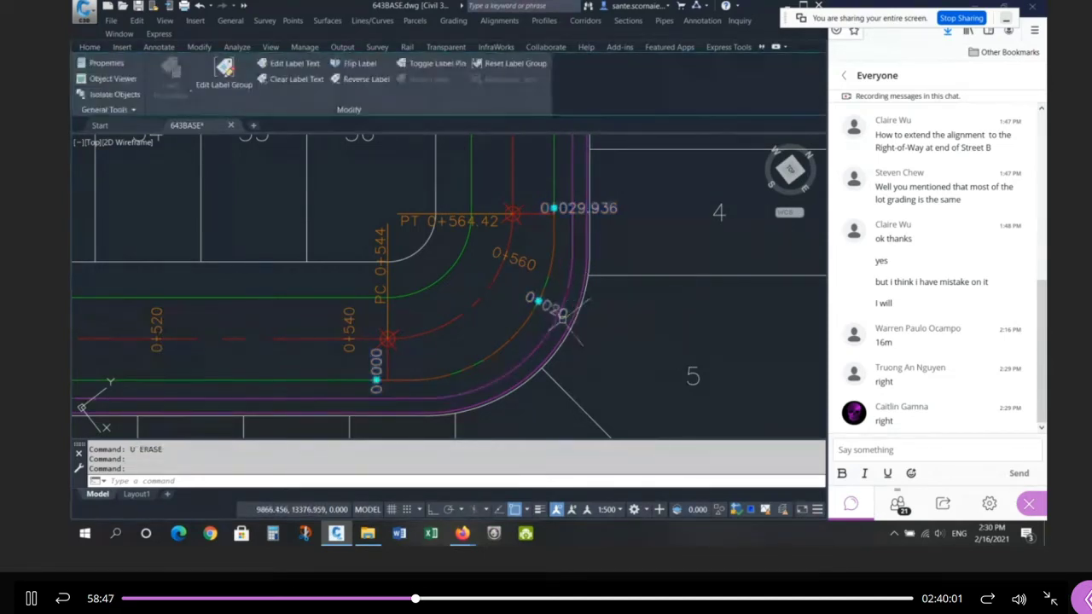
{"action": "key", "text": "Delete"}
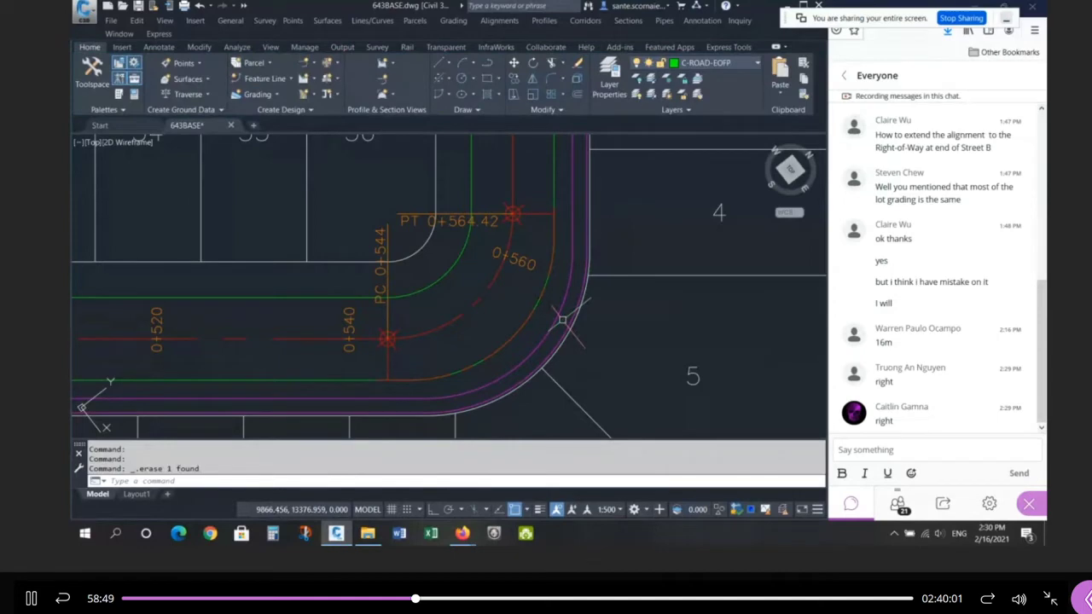
Step: Restore the plan view of the current UCS and bring the long road profile view into view
{"action": "type", "text": "plan"}
{"action": "key", "text": "Return"}
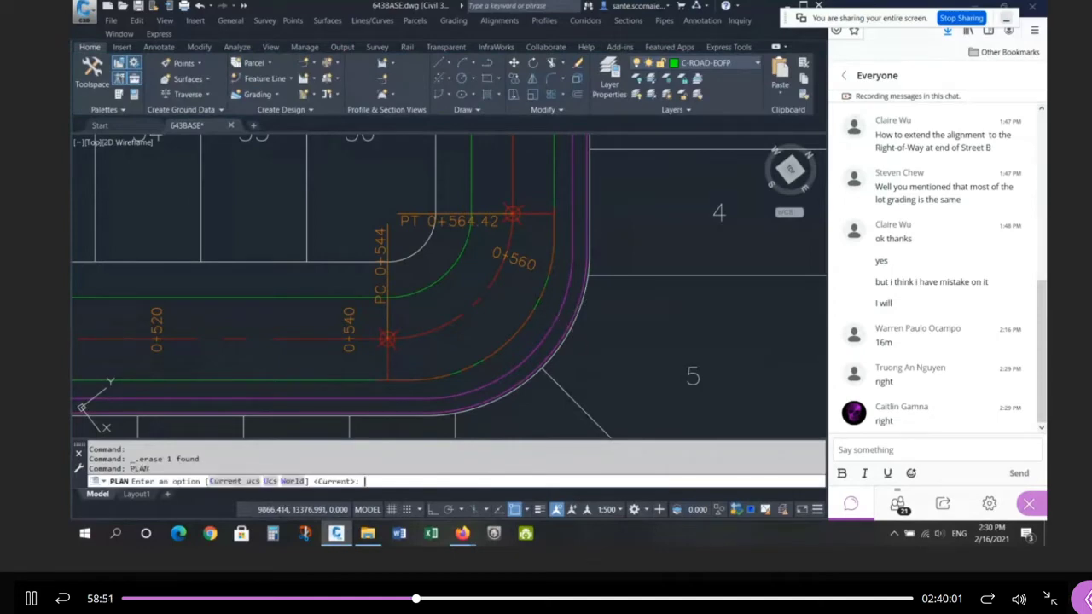
{"action": "key", "text": "Return"}
{"action": "scroll", "coordinate": [695, 164], "scroll_direction": "up", "scroll_amount": 2}
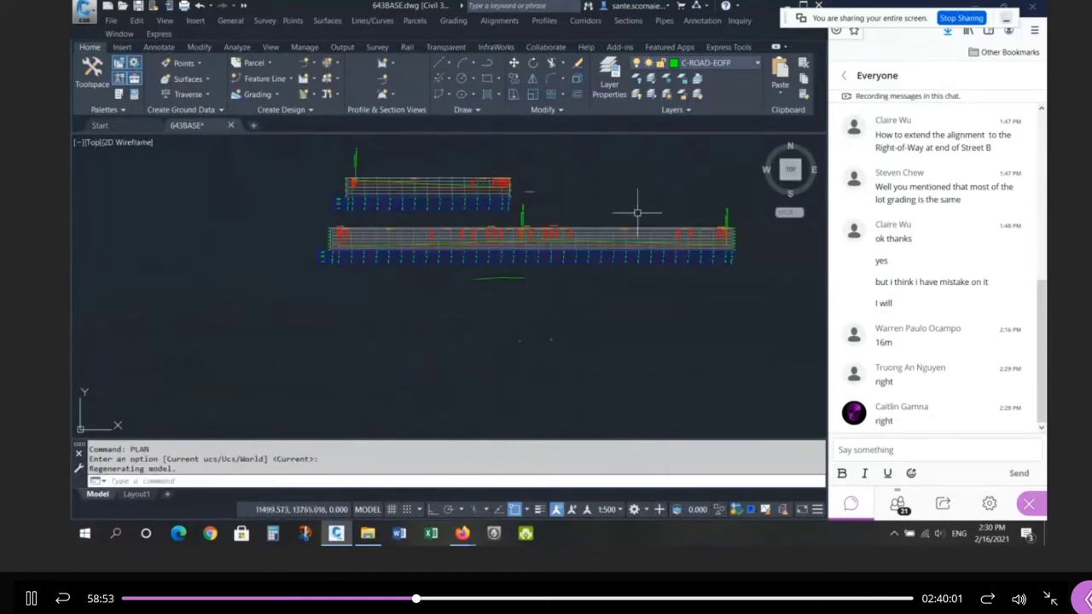
{"action": "scroll", "coordinate": [576, 242], "scroll_direction": "down", "scroll_amount": 4}
{"action": "scroll", "coordinate": [209, 328], "scroll_direction": "up", "scroll_amount": 2}
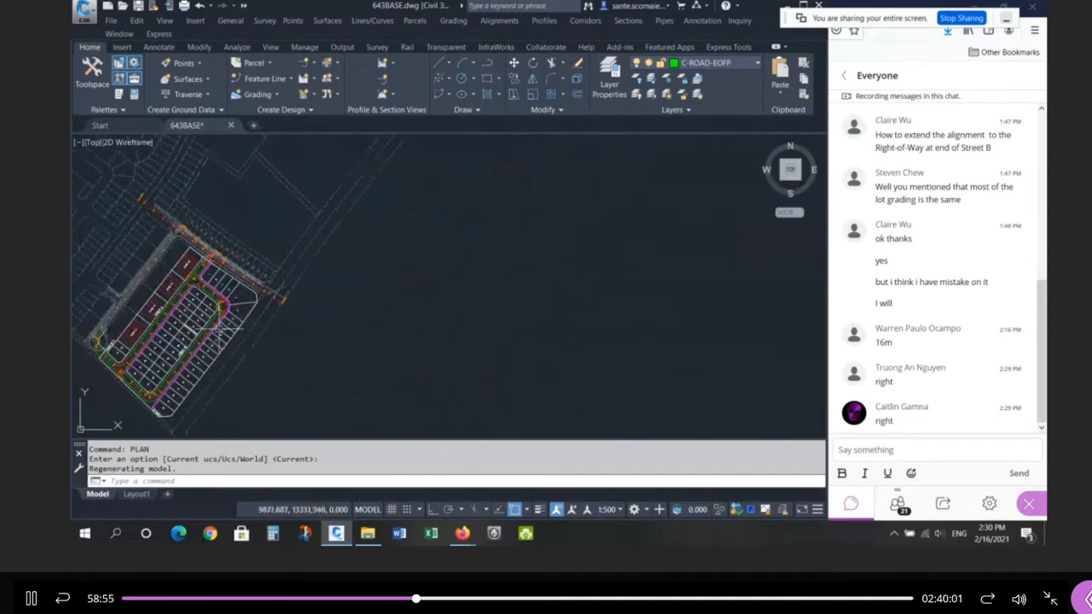
{"action": "scroll", "coordinate": [173, 312], "scroll_direction": "down", "scroll_amount": 4}
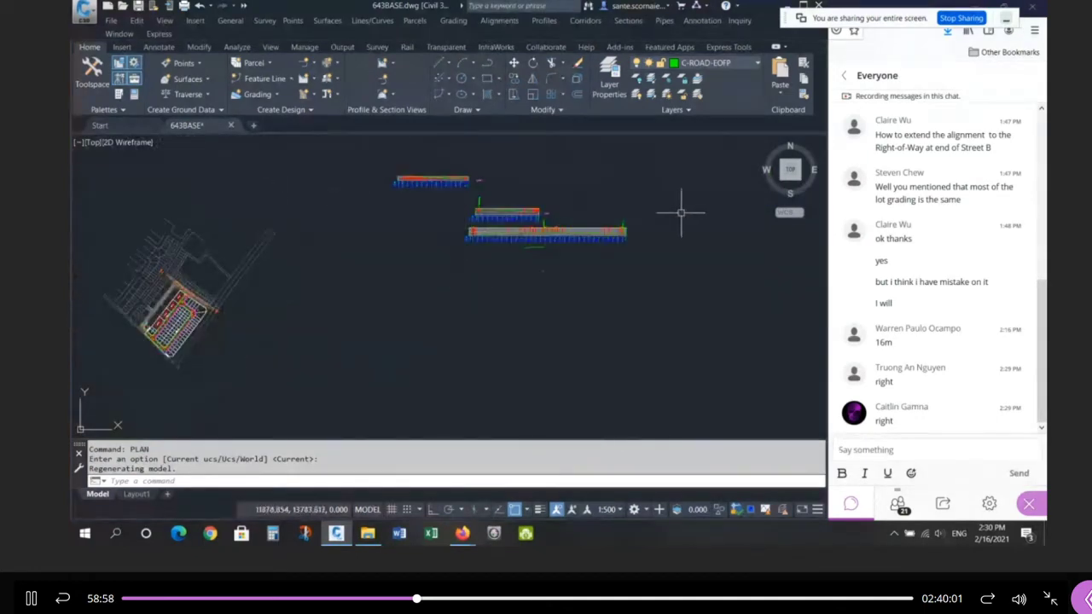
{"action": "scroll", "coordinate": [629, 229], "scroll_direction": "up", "scroll_amount": 2}
{"action": "scroll", "coordinate": [448, 264], "scroll_direction": "up", "scroll_amount": 5}
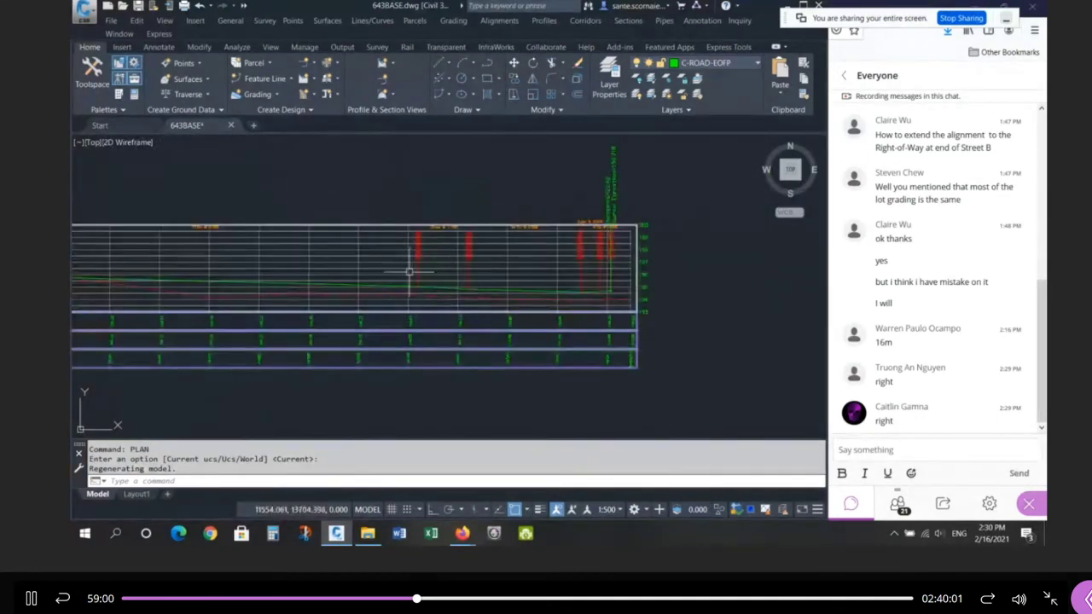
Step: Examine the design grades, breakpoint labels and intersection marks along the long road profile view
{"action": "left_click", "coordinate": [415, 142]}
{"action": "key", "text": "Escape"}
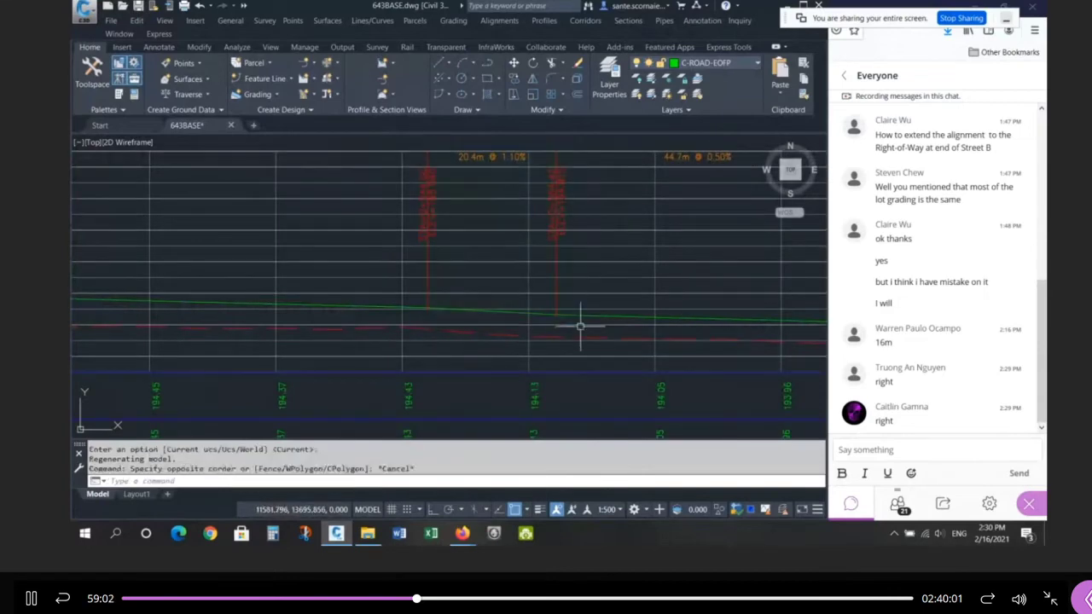
{"action": "scroll", "coordinate": [580, 324], "scroll_direction": "down", "scroll_amount": 3}
{"action": "scroll", "coordinate": [335, 281], "scroll_direction": "up", "scroll_amount": 5}
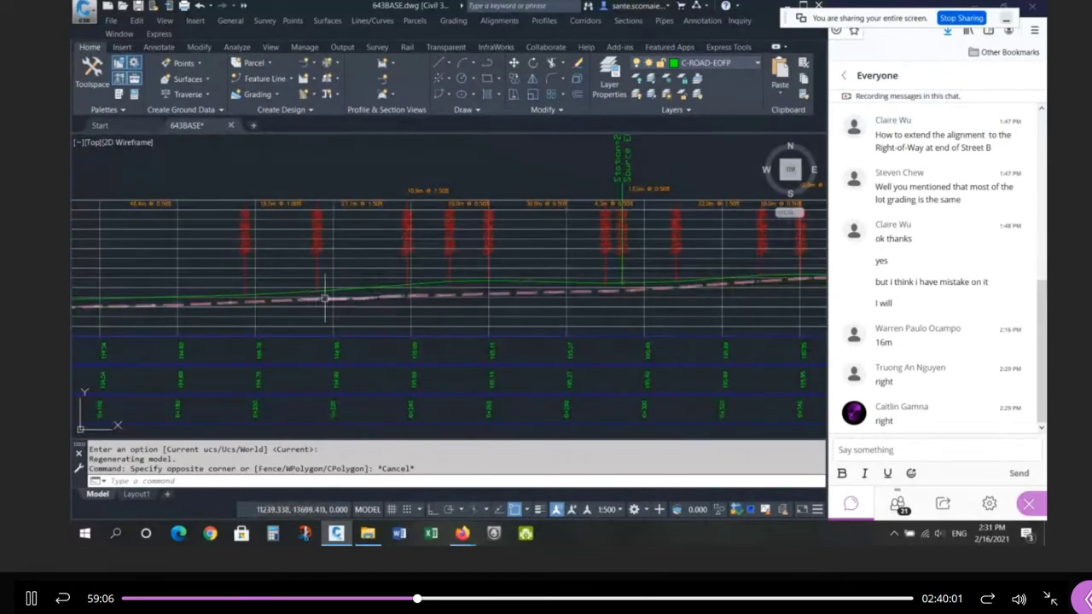
{"action": "scroll", "coordinate": [382, 266], "scroll_direction": "up", "scroll_amount": 3}
{"action": "scroll", "coordinate": [313, 217], "scroll_direction": "down", "scroll_amount": 4}
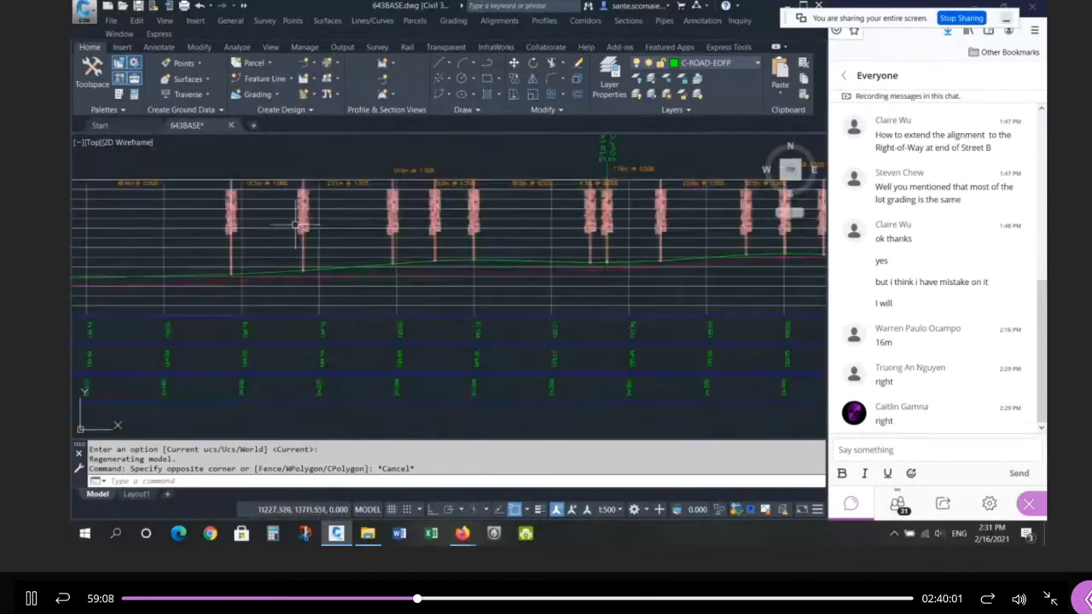
{"action": "scroll", "coordinate": [510, 218], "scroll_direction": "up", "scroll_amount": 4}
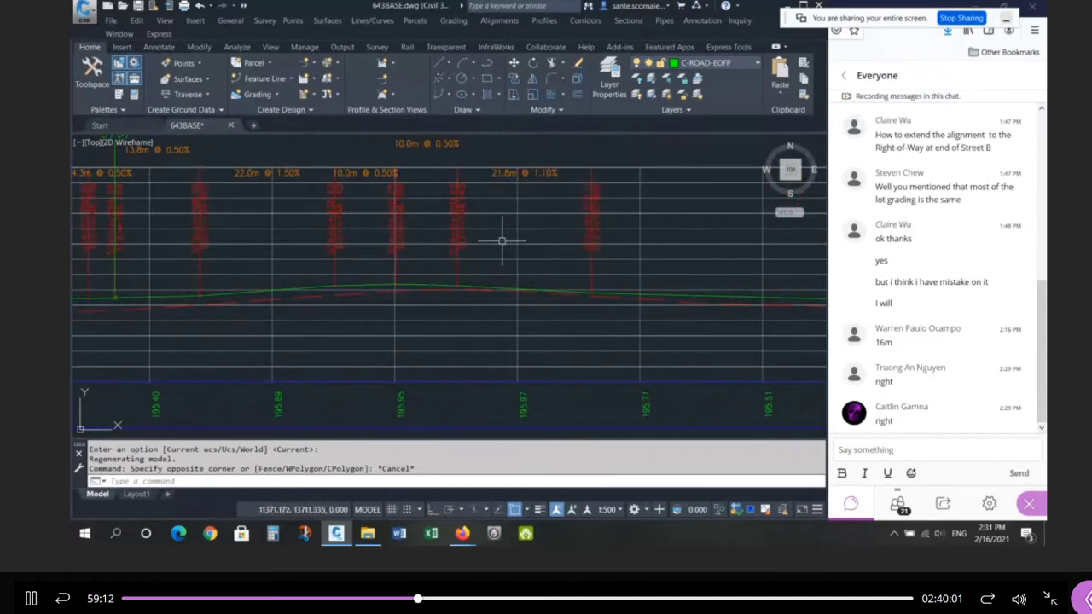
{"action": "scroll", "coordinate": [500, 239], "scroll_direction": "down", "scroll_amount": 4}
{"action": "left_click", "coordinate": [367, 184]}
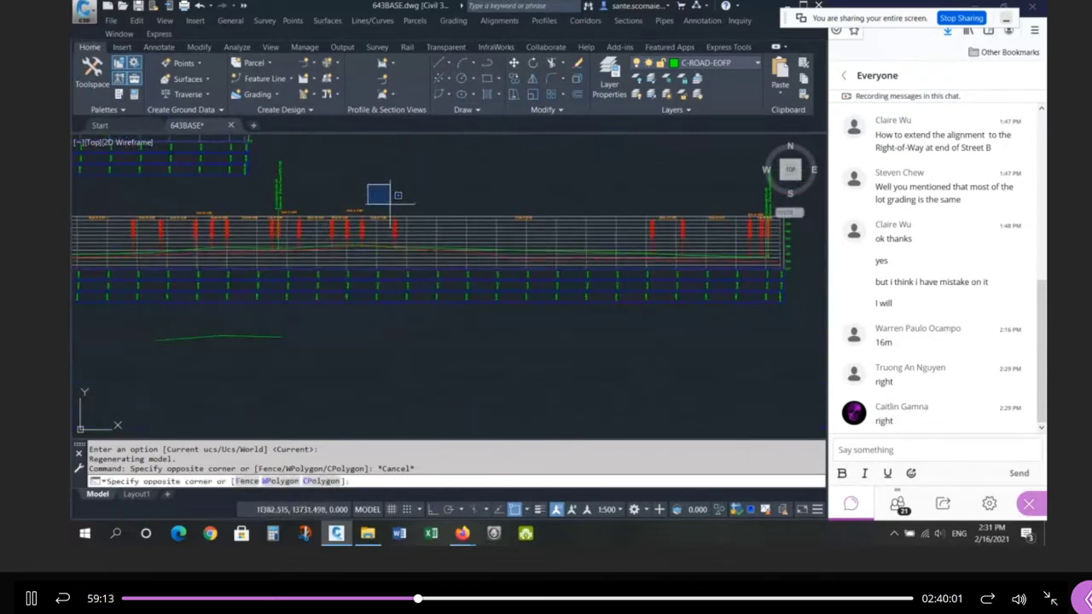
{"action": "left_click", "coordinate": [382, 189]}
{"action": "left_click", "coordinate": [652, 195]}
{"action": "left_click", "coordinate": [678, 207]}
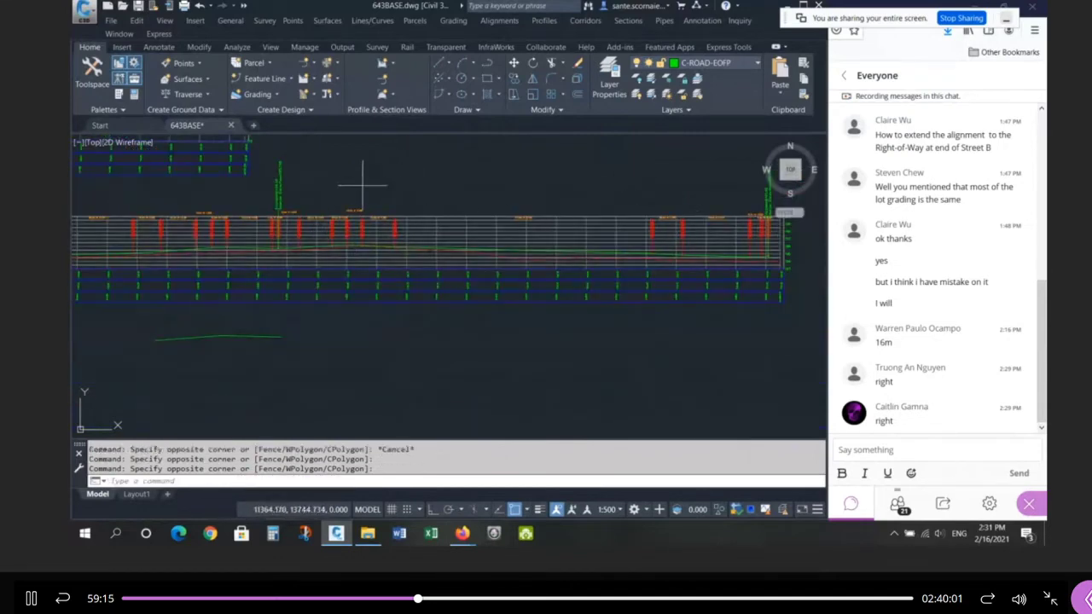
{"action": "left_click", "coordinate": [387, 201]}
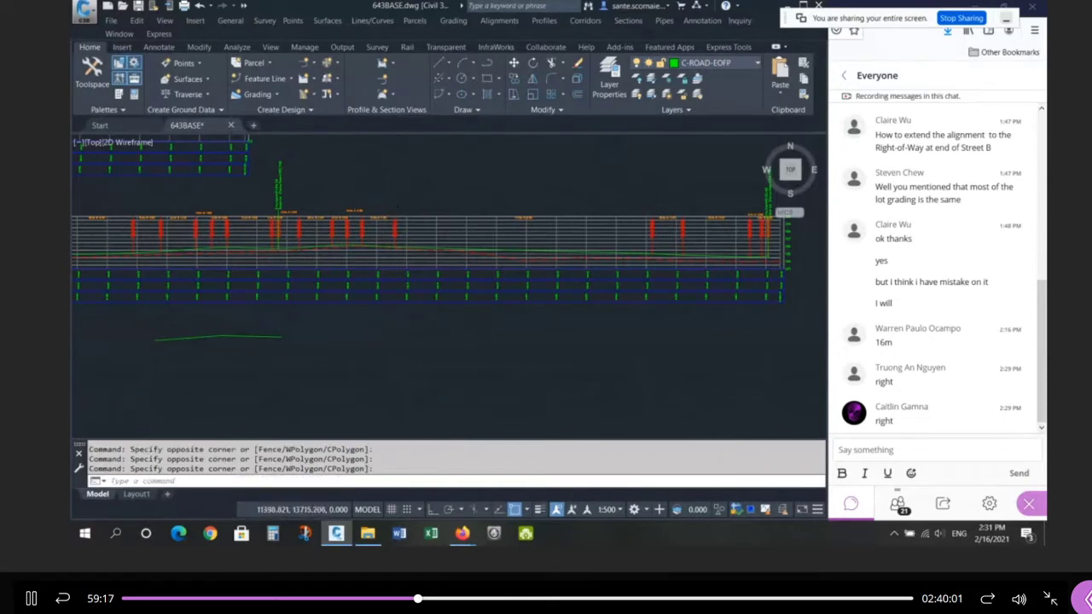
Step: Erase the loose green profile line and the small leftover objects below the long road profile view
{"action": "scroll", "coordinate": [470, 349], "scroll_direction": "down", "scroll_amount": 3}
{"action": "scroll", "coordinate": [434, 356], "scroll_direction": "up", "scroll_amount": 2}
{"action": "type", "text": "e"}
{"action": "key", "text": "Return"}
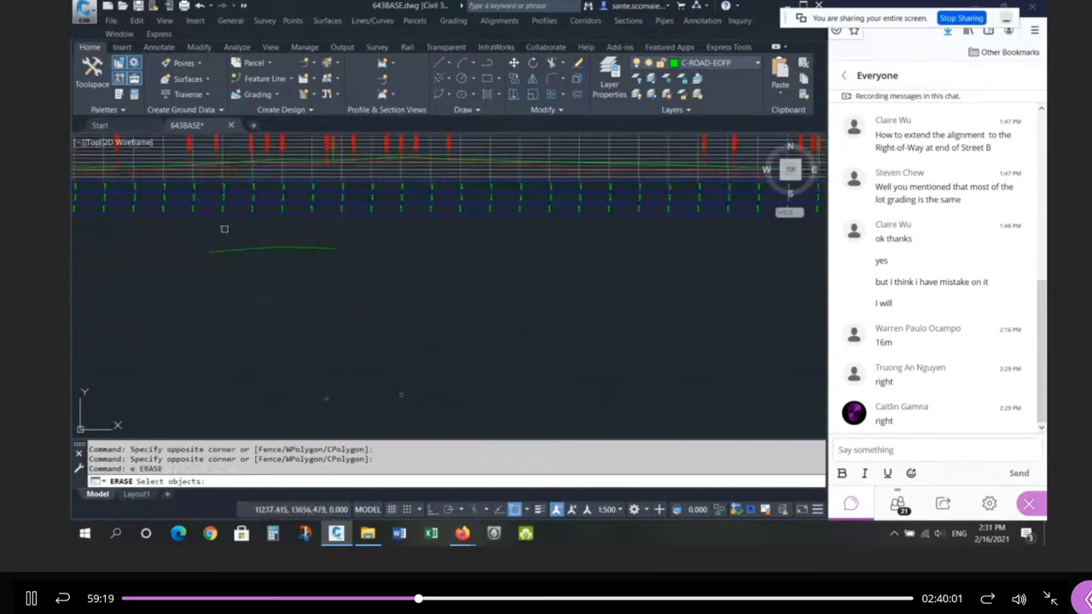
{"action": "left_click", "coordinate": [198, 227]}
{"action": "scroll", "coordinate": [437, 384], "scroll_direction": "down", "scroll_amount": 1}
{"action": "left_click", "coordinate": [447, 408]}
{"action": "key", "text": "Return"}
{"action": "scroll", "coordinate": [657, 243], "scroll_direction": "up", "scroll_amount": 3}
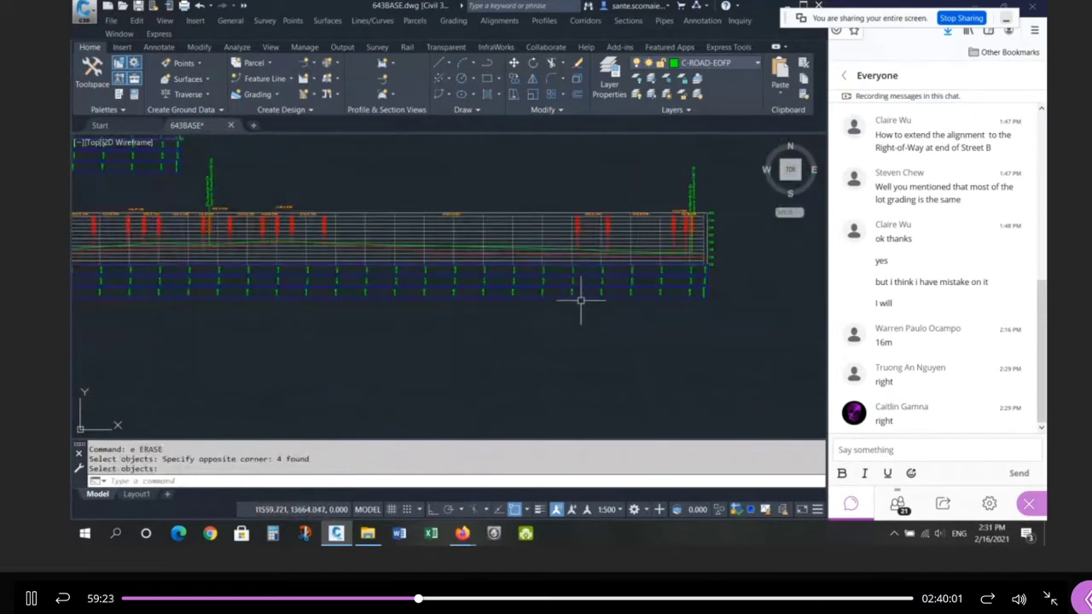
{"action": "scroll", "coordinate": [580, 300], "scroll_direction": "down", "scroll_amount": 1}
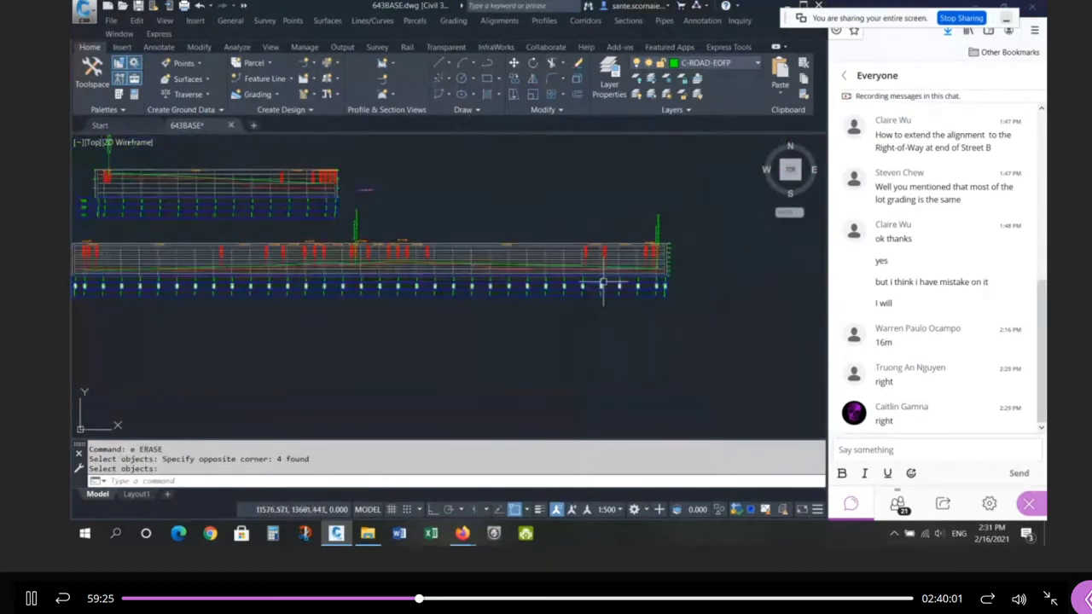
{"action": "scroll", "coordinate": [380, 294], "scroll_direction": "down", "scroll_amount": 3}
{"action": "type", "text": "l"}
{"action": "key", "text": "Return"}
{"action": "left_click", "coordinate": [215, 267]}
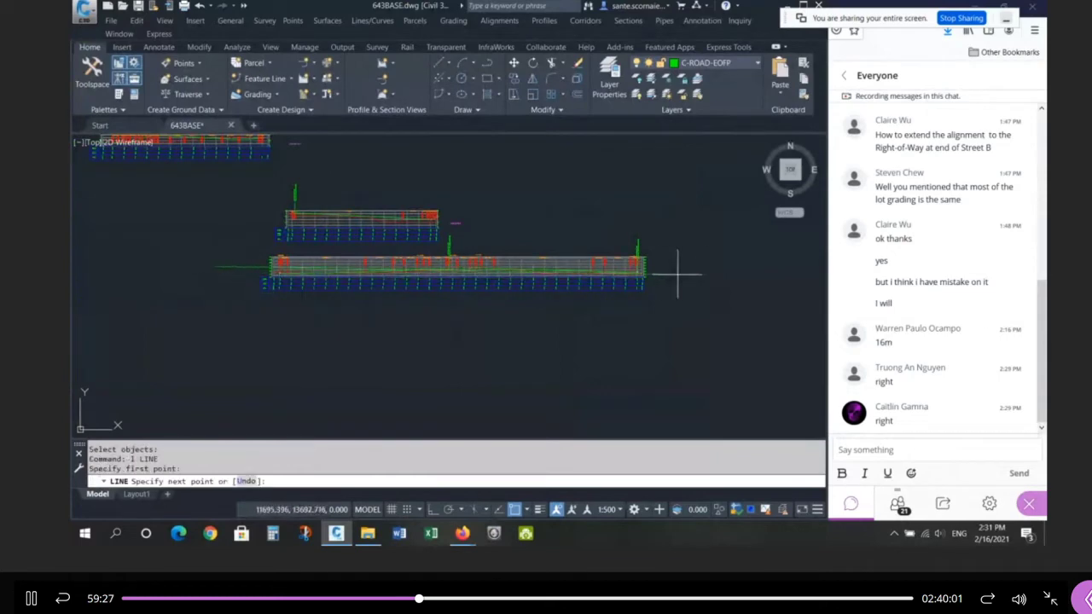
{"action": "key", "text": "Escape"}
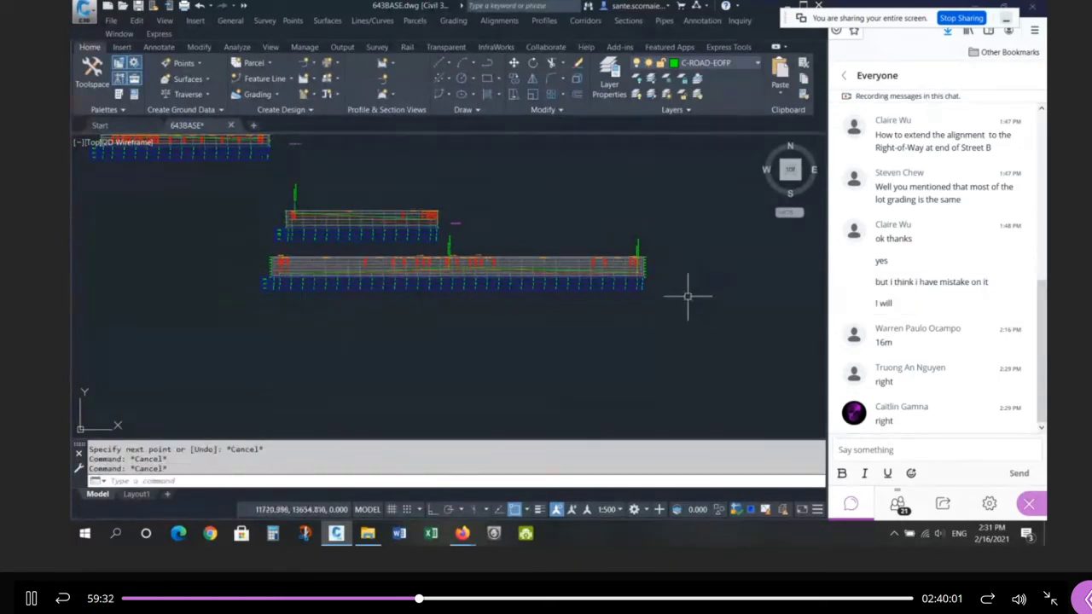
{"action": "left_click", "coordinate": [635, 317]}
{"action": "left_click", "coordinate": [635, 317]}
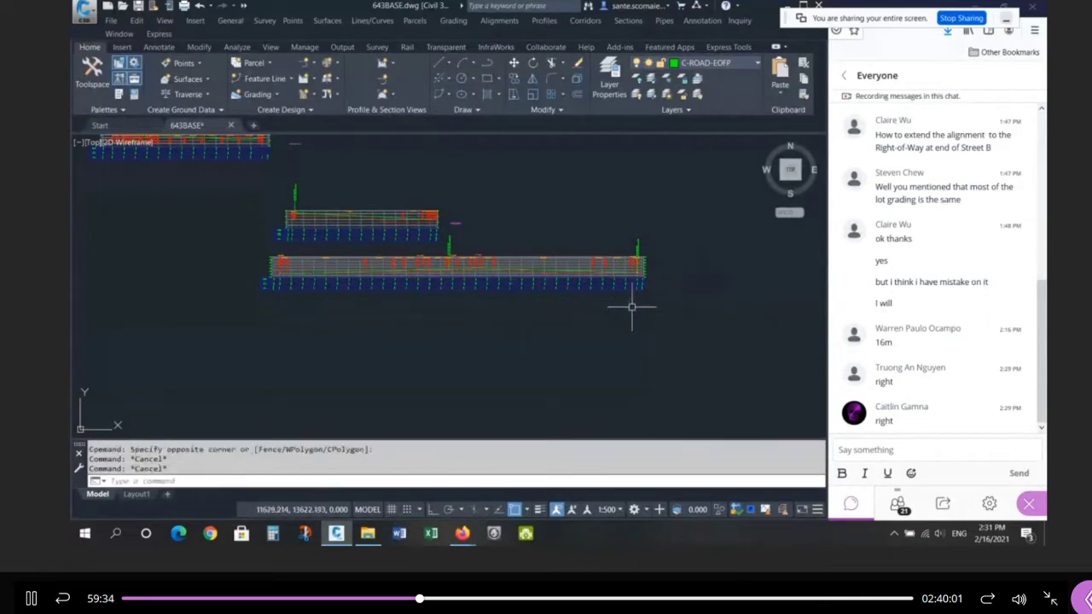
{"action": "left_click", "coordinate": [607, 242]}
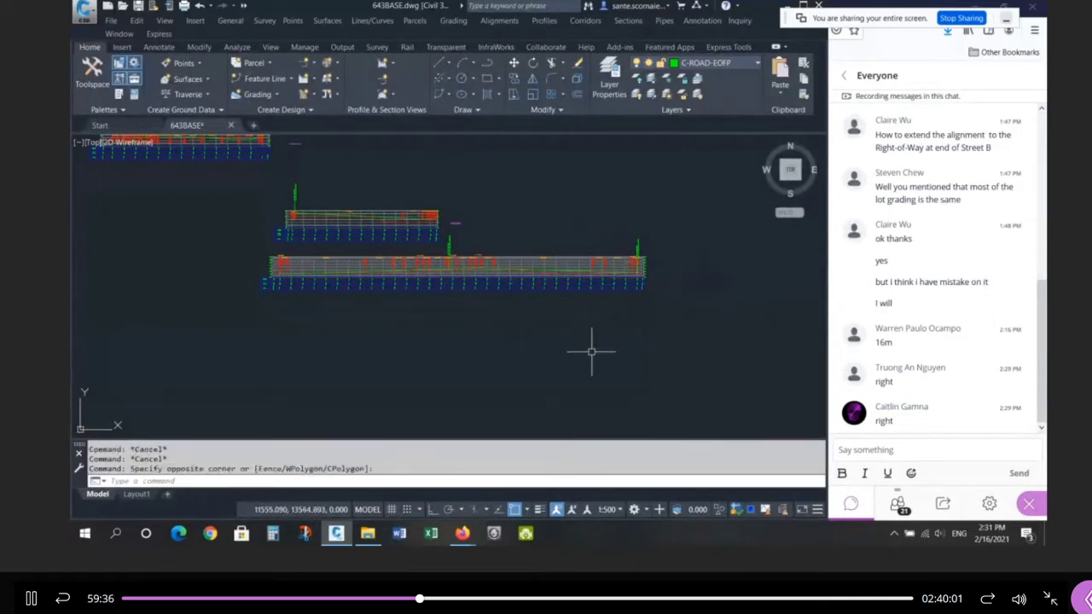
Step: Move the long road profile view straight down to widen the gap below the shorter profile view
{"action": "type", "text": "m"}
{"action": "key", "text": "Return"}
{"action": "left_click", "coordinate": [631, 277]}
{"action": "key", "text": "Return"}
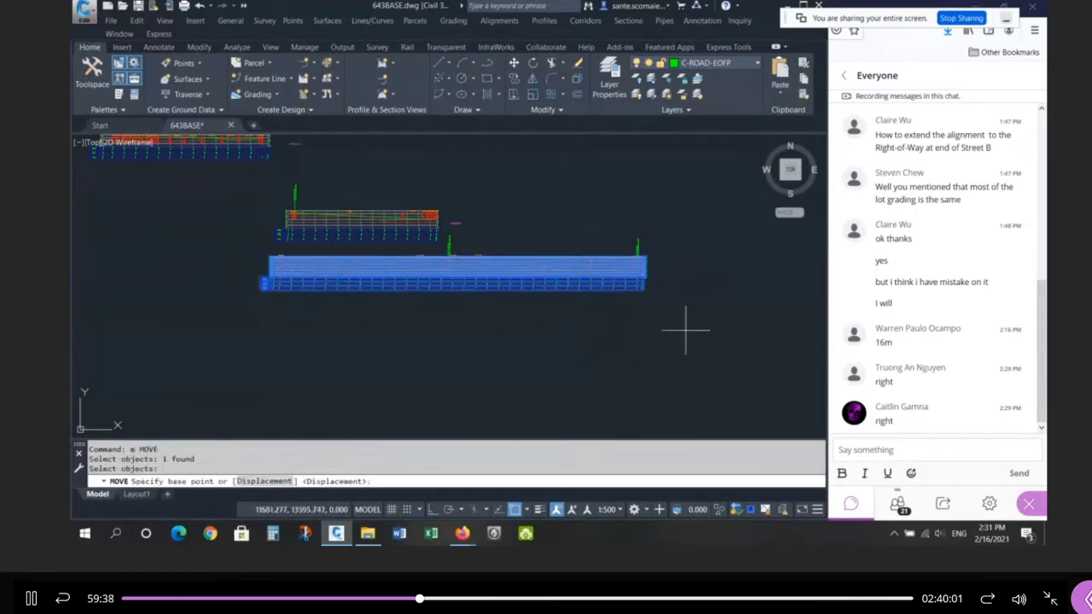
{"action": "left_click", "coordinate": [701, 299]}
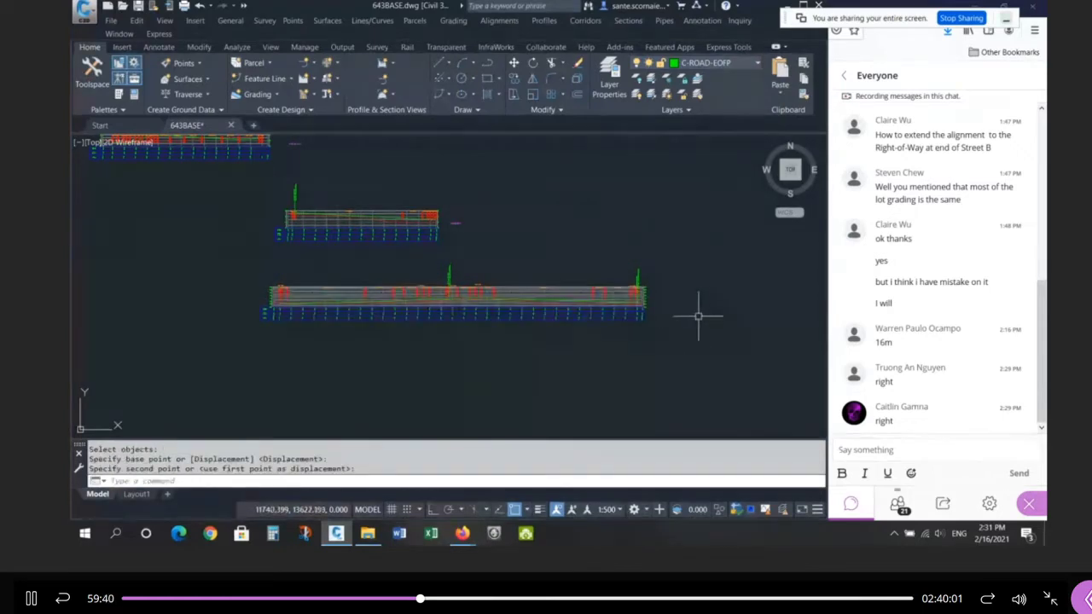
{"action": "left_click", "coordinate": [699, 310]}
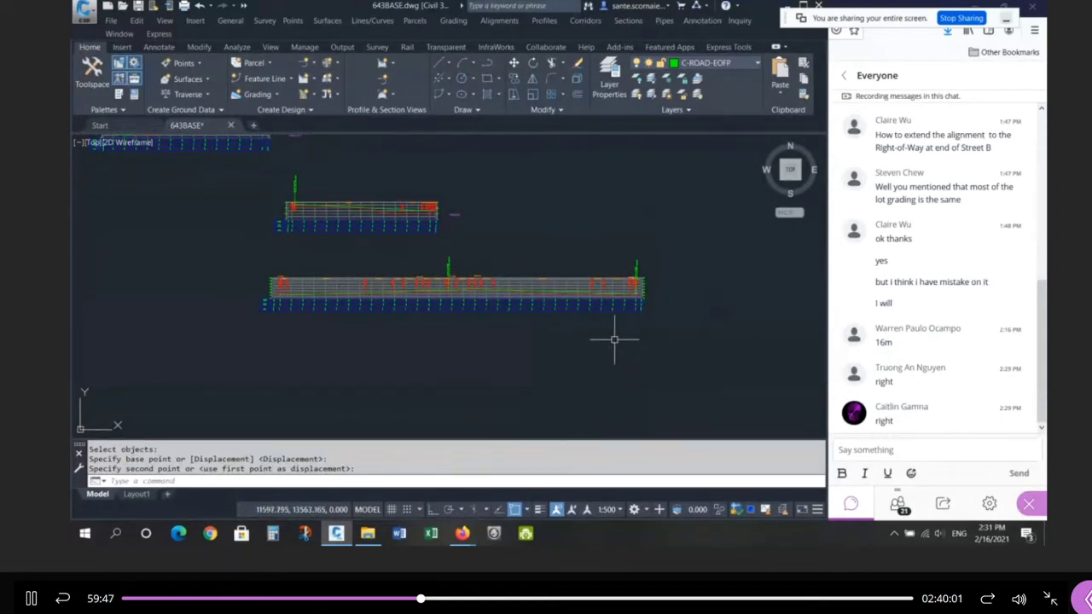
{"action": "scroll", "coordinate": [526, 300], "scroll_direction": "up", "scroll_amount": 5}
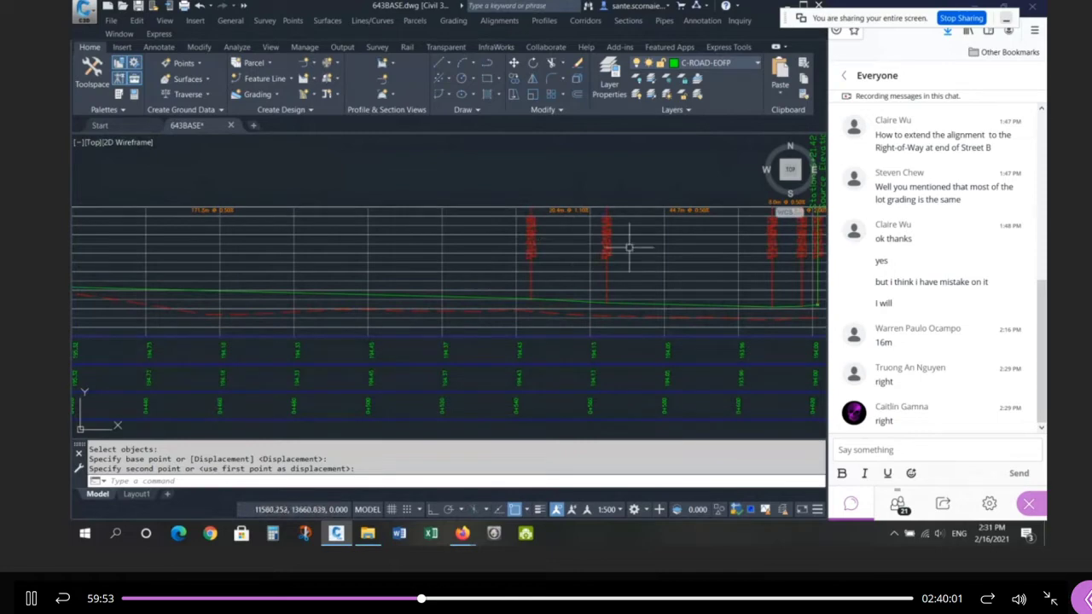
{"action": "scroll", "coordinate": [586, 232], "scroll_direction": "down", "scroll_amount": 3}
{"action": "scroll", "coordinate": [587, 233], "scroll_direction": "down", "scroll_amount": 2}
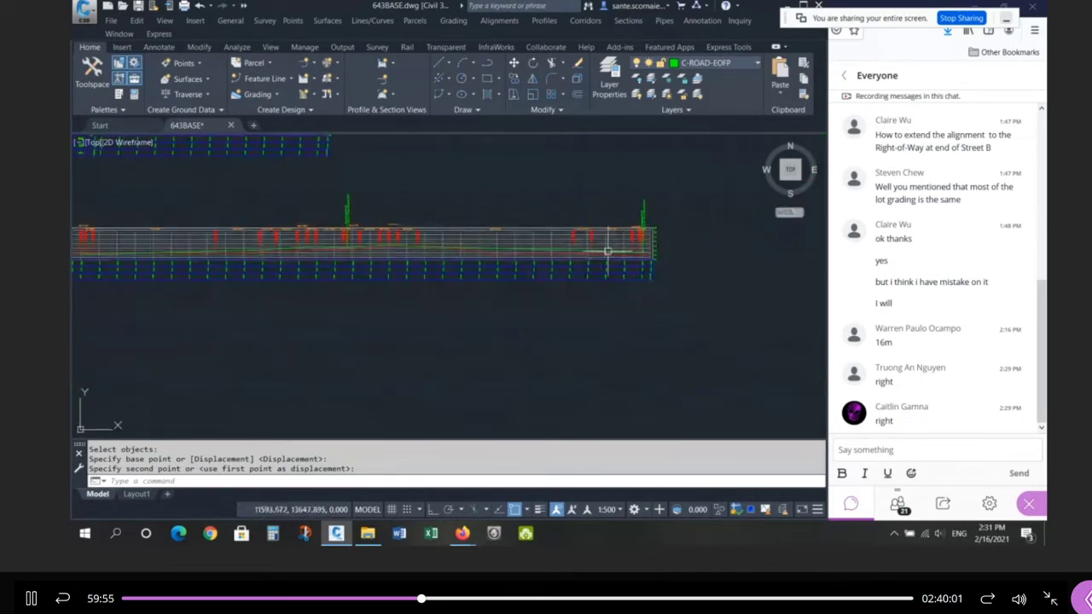
{"action": "scroll", "coordinate": [659, 267], "scroll_direction": "down", "scroll_amount": 2}
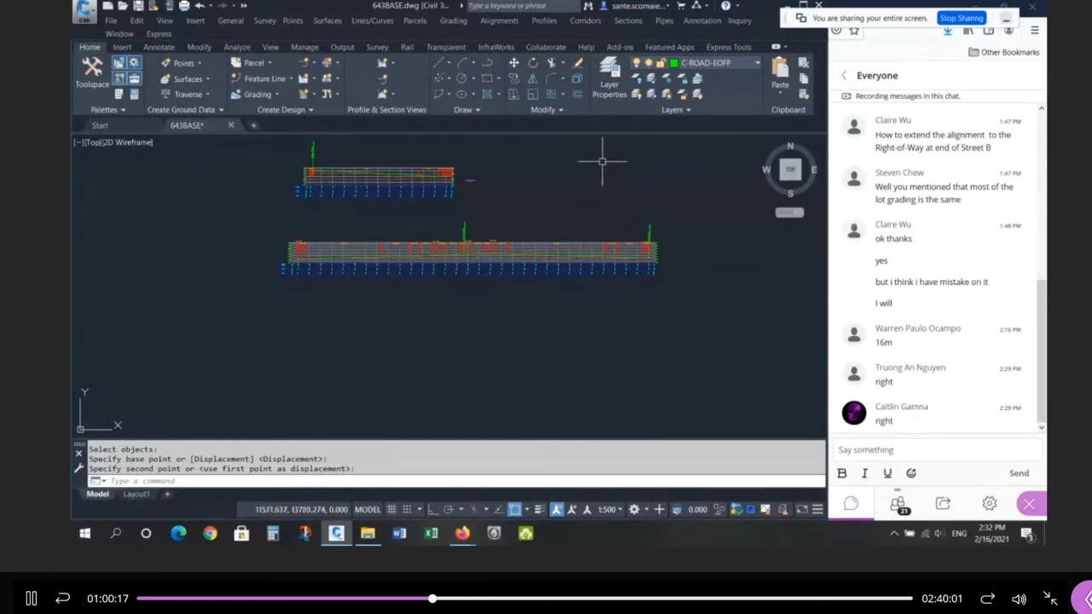
Step: Start a profile from surface for alignment STREET B - CRES3-R and add the OG surface to its profile list
{"action": "left_click", "coordinate": [546, 21]}
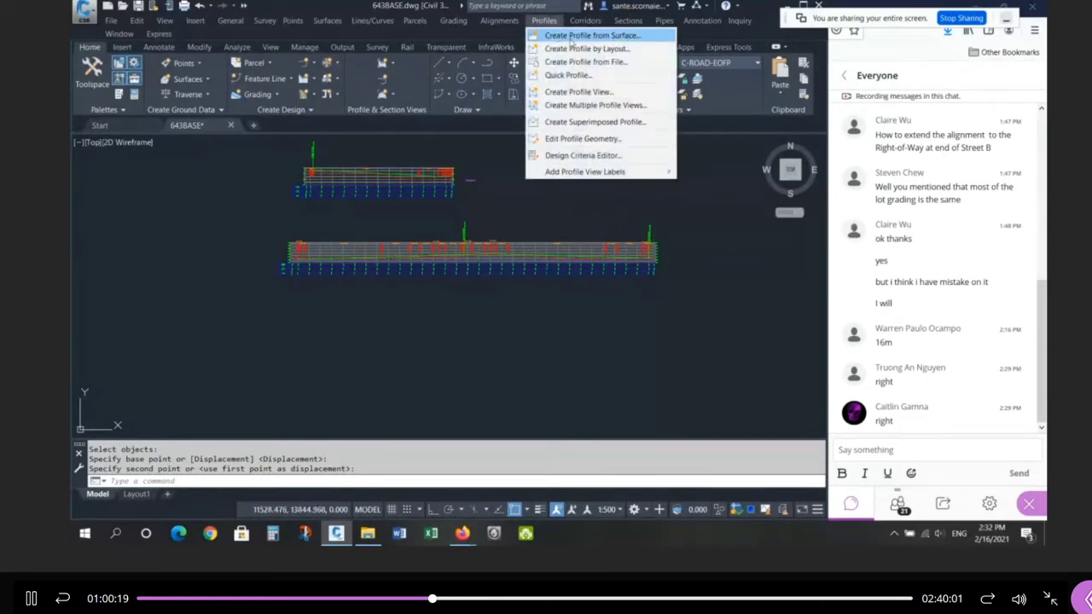
{"action": "left_click", "coordinate": [570, 36]}
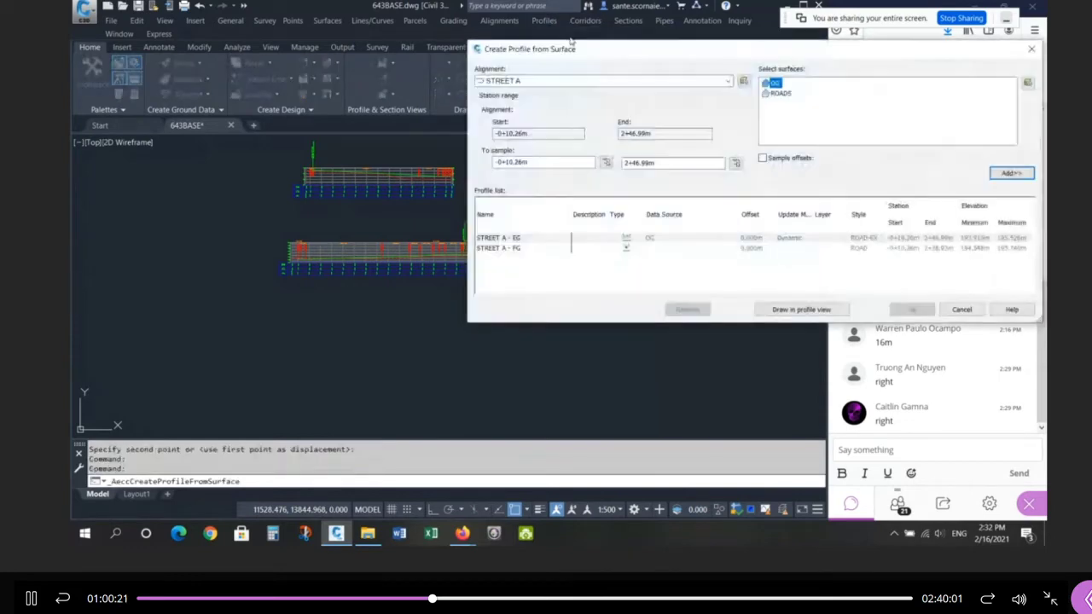
{"action": "left_click", "coordinate": [580, 81]}
{"action": "left_click", "coordinate": [551, 122]}
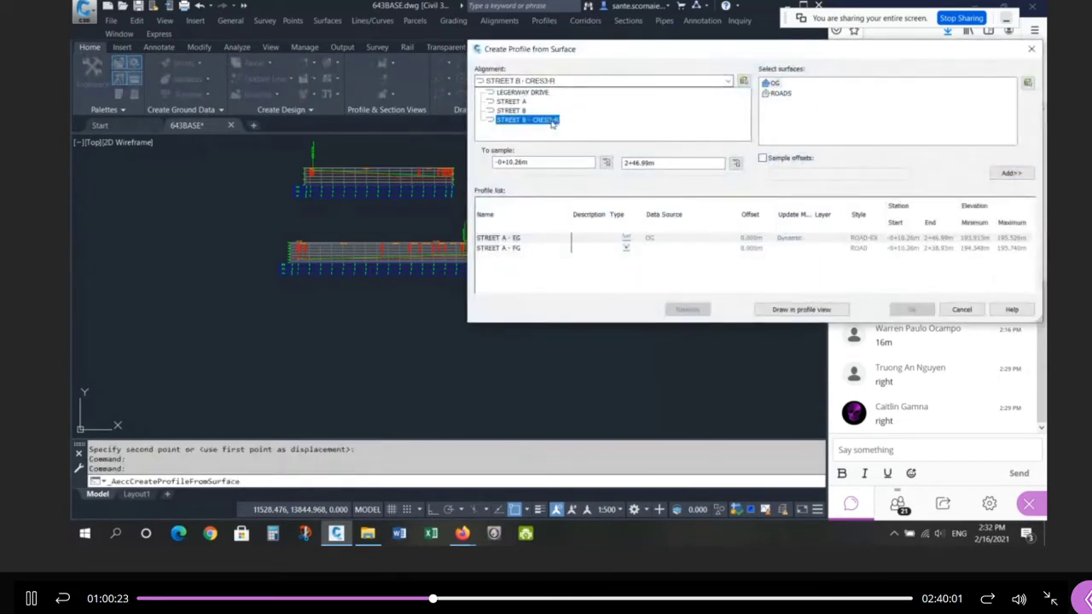
{"action": "left_click", "coordinate": [772, 83]}
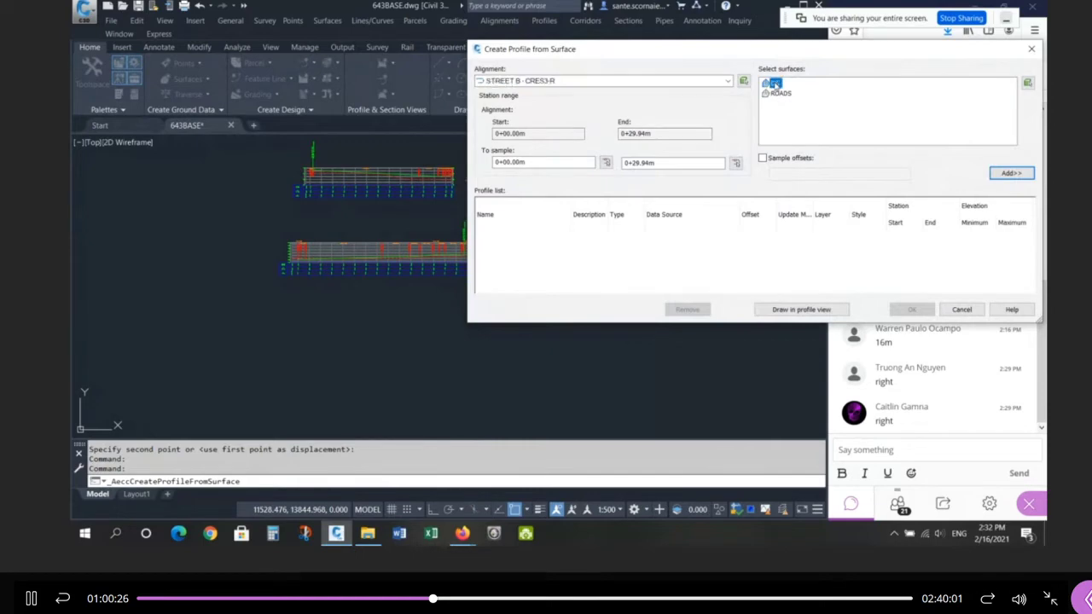
{"action": "left_click", "coordinate": [1008, 174]}
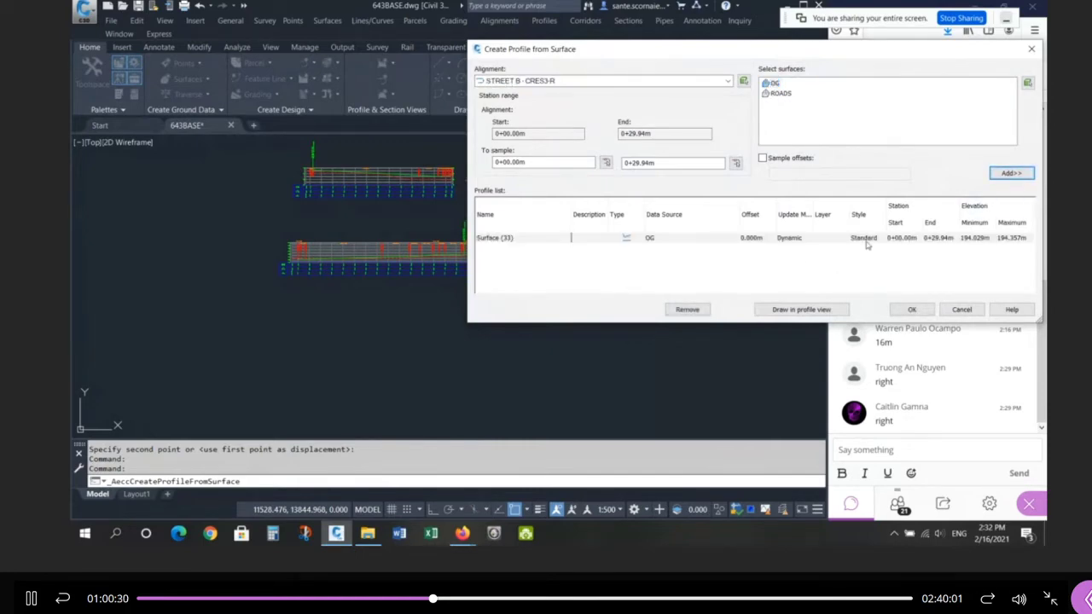
Step: Set the sampled OG profile's style to ROAD-EX
{"action": "left_click", "coordinate": [865, 240]}
{"action": "left_click", "coordinate": [746, 191]}
{"action": "left_click", "coordinate": [710, 212]}
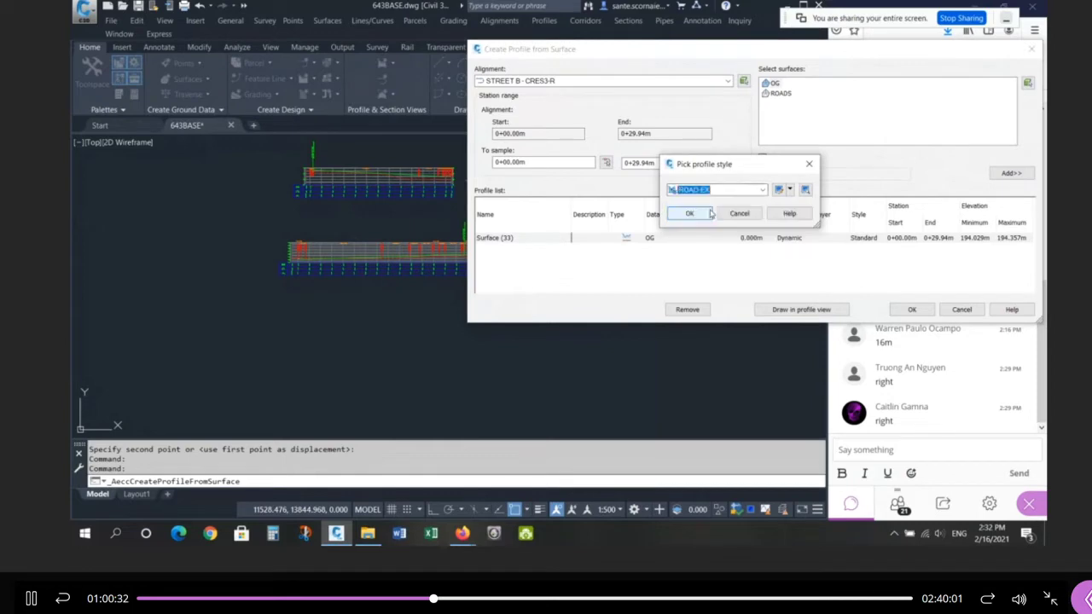
{"action": "left_click", "coordinate": [689, 214]}
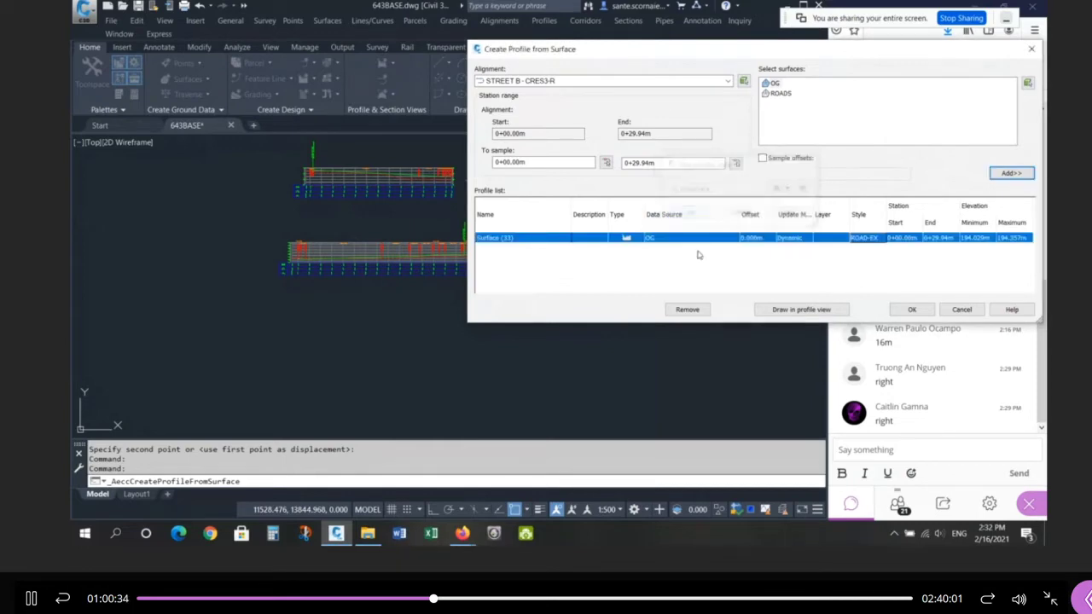
Step: Create the surface profile, start its profile view, and set the profile view style to ROAD LR
{"action": "left_click", "coordinate": [806, 310]}
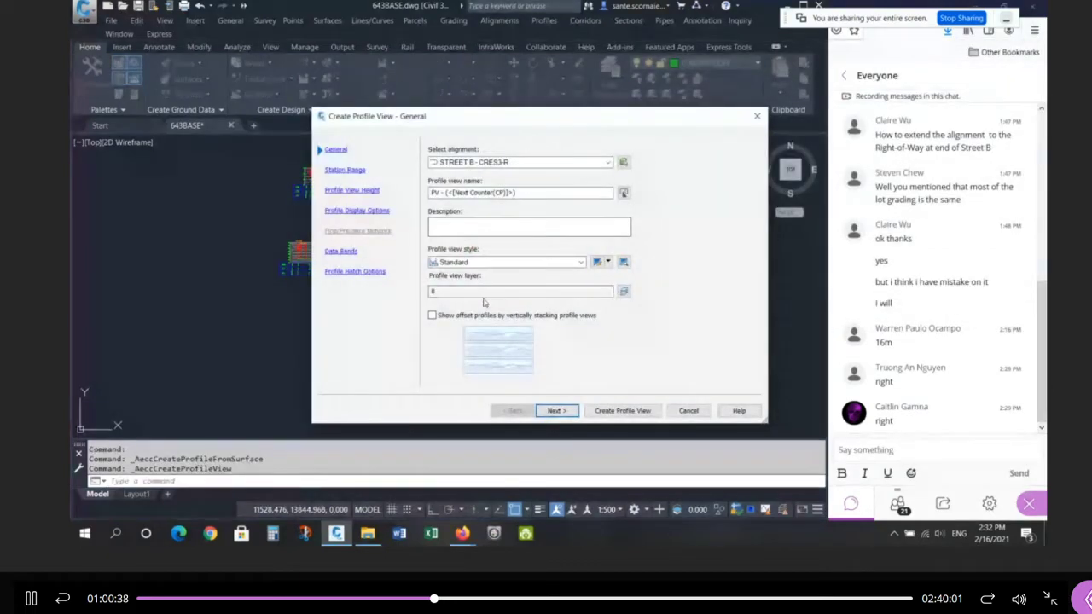
{"action": "left_click", "coordinate": [476, 263]}
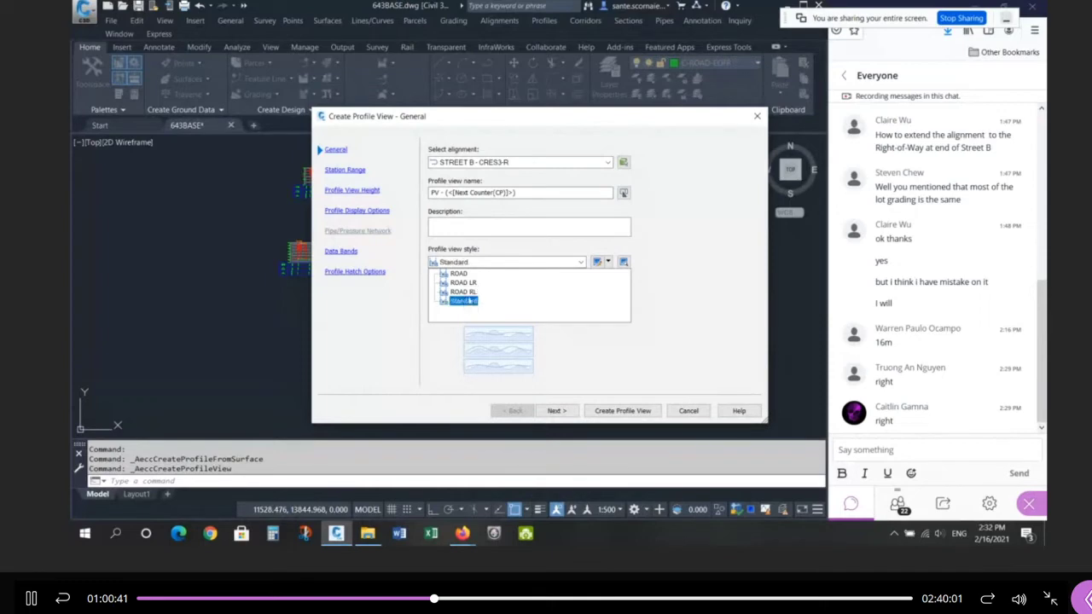
{"action": "left_click", "coordinate": [465, 282]}
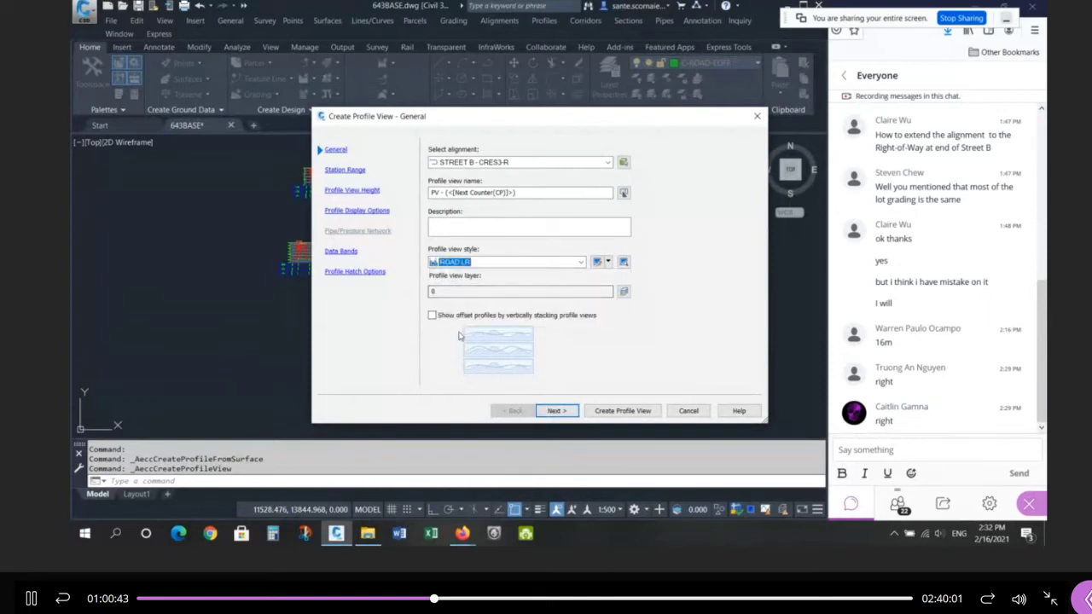
Step: Create the STREET B - CRES3-R profile view and place it below the eastern part of the long road profile view
{"action": "left_click", "coordinate": [623, 411]}
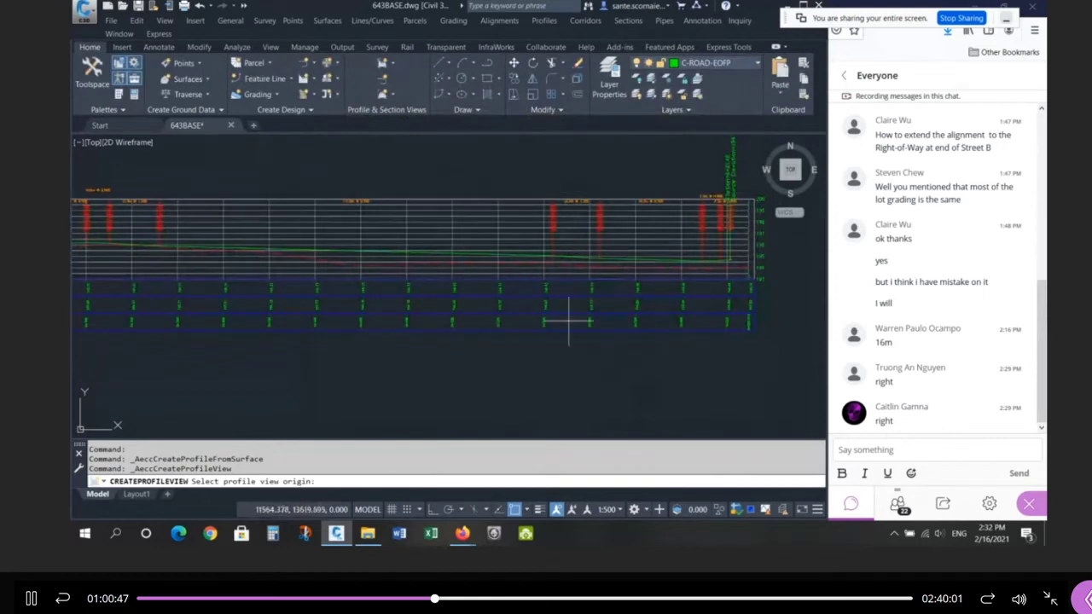
{"action": "left_click", "coordinate": [538, 390]}
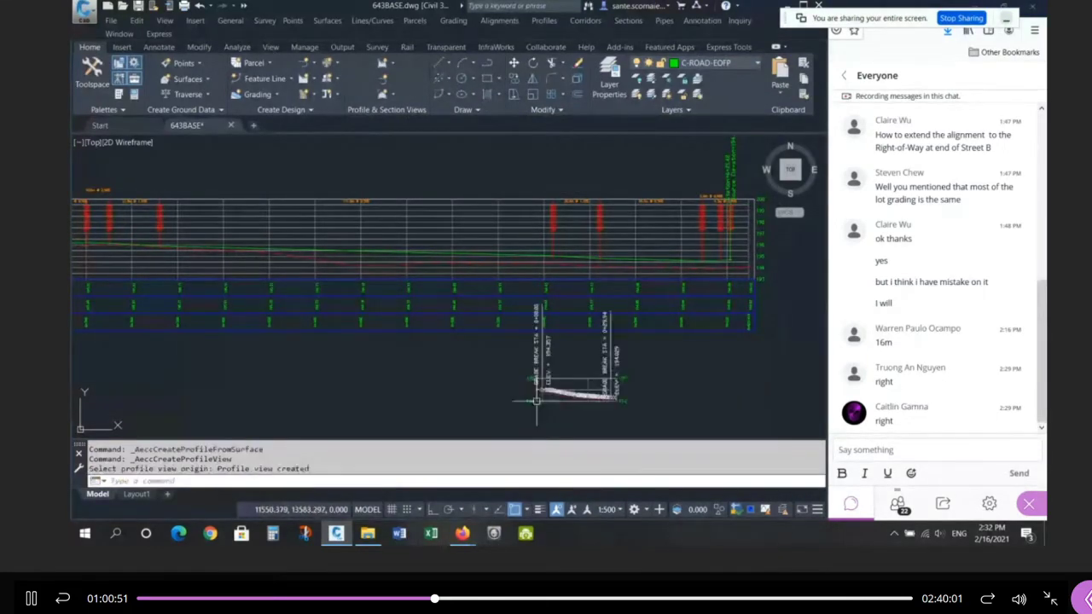
{"action": "scroll", "coordinate": [580, 382], "scroll_direction": "up", "scroll_amount": 4}
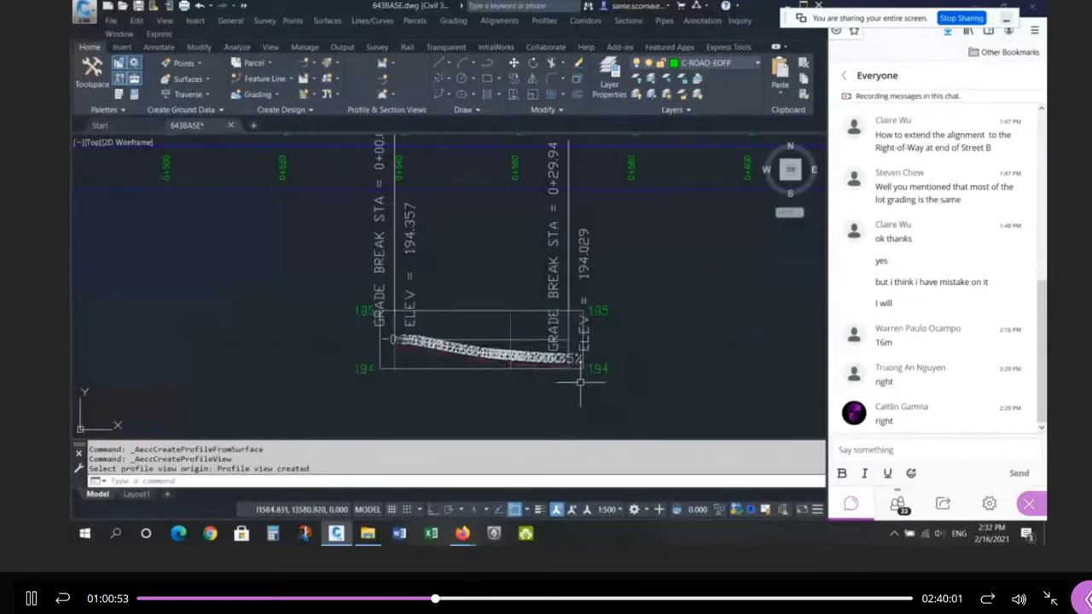
Step: Erase the grade break and tangent grade labels from the OG profile in the new small profile view
{"action": "type", "text": "e"}
{"action": "key", "text": "Return"}
{"action": "left_click", "coordinate": [619, 263]}
{"action": "left_click", "coordinate": [489, 299]}
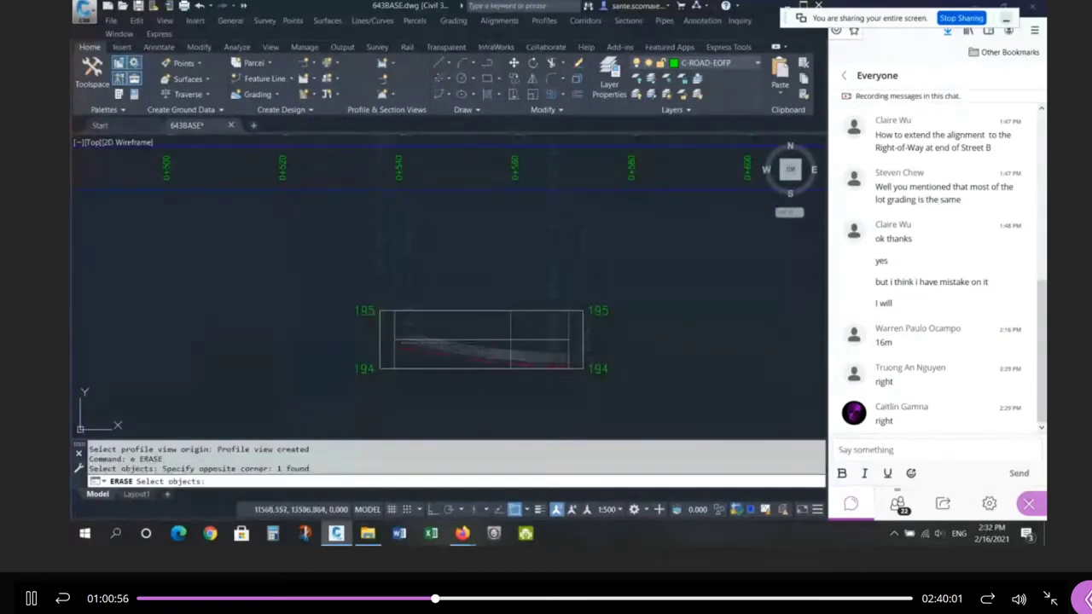
{"action": "left_click", "coordinate": [504, 366]}
{"action": "scroll", "coordinate": [506, 369], "scroll_direction": "down", "scroll_amount": 2}
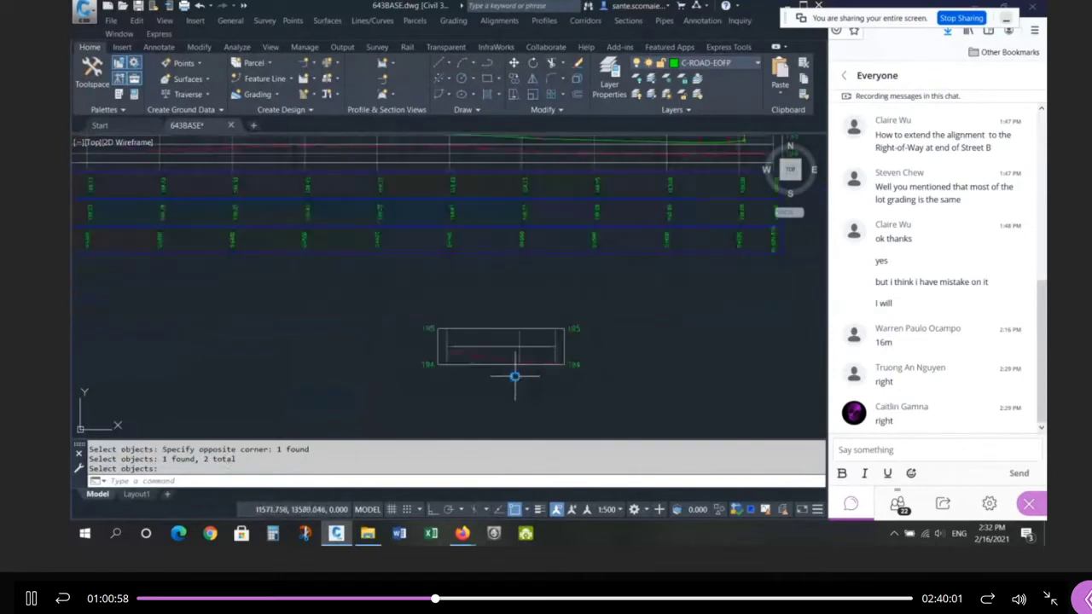
{"action": "scroll", "coordinate": [515, 377], "scroll_direction": "up", "scroll_amount": 2}
{"action": "scroll", "coordinate": [428, 348], "scroll_direction": "up", "scroll_amount": 2}
{"action": "left_click", "coordinate": [456, 338]}
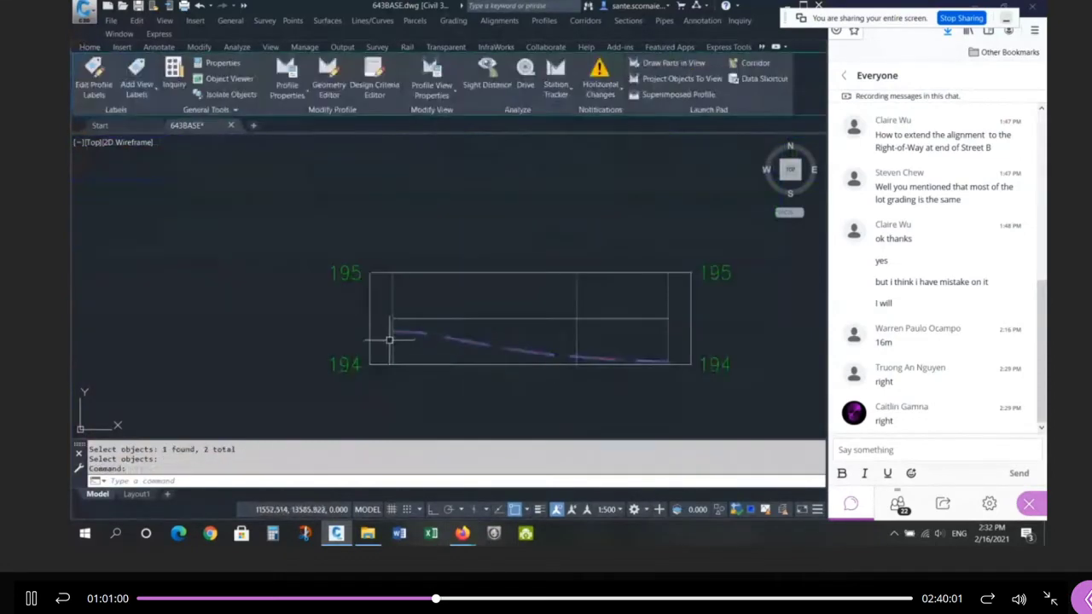
{"action": "key", "text": "Escape"}
{"action": "key", "text": "Escape"}
{"action": "scroll", "coordinate": [602, 375], "scroll_direction": "down", "scroll_amount": 4}
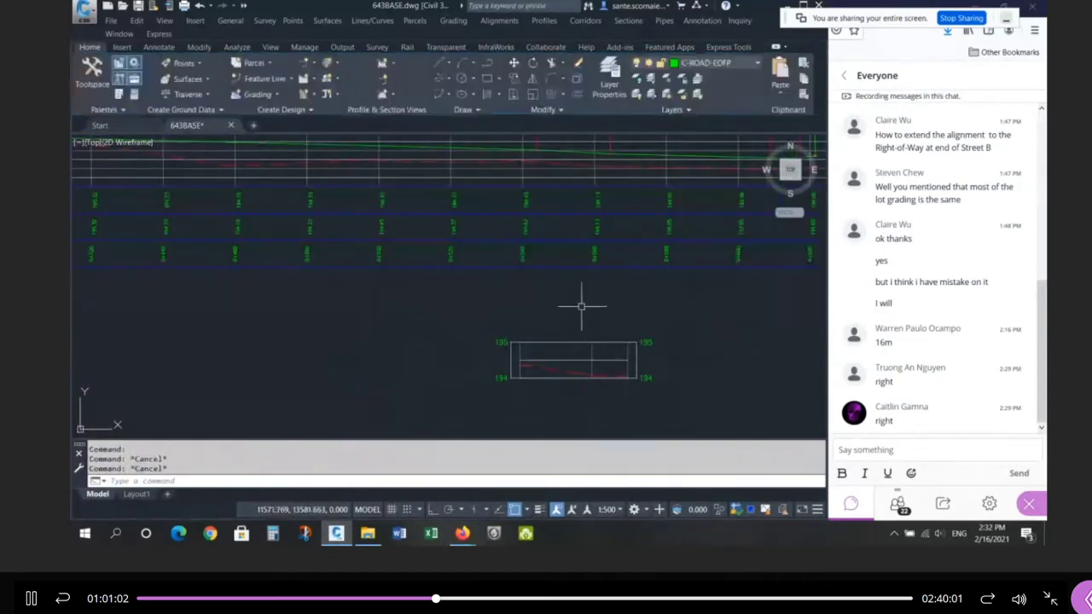
Step: With Ortho on, draw a vertical line from the PVI starting the 20.4m @ 1.10% tangent down past the small profile view
{"action": "type", "text": "l"}
{"action": "key", "text": "Return"}
{"action": "scroll", "coordinate": [529, 309], "scroll_direction": "up", "scroll_amount": 4}
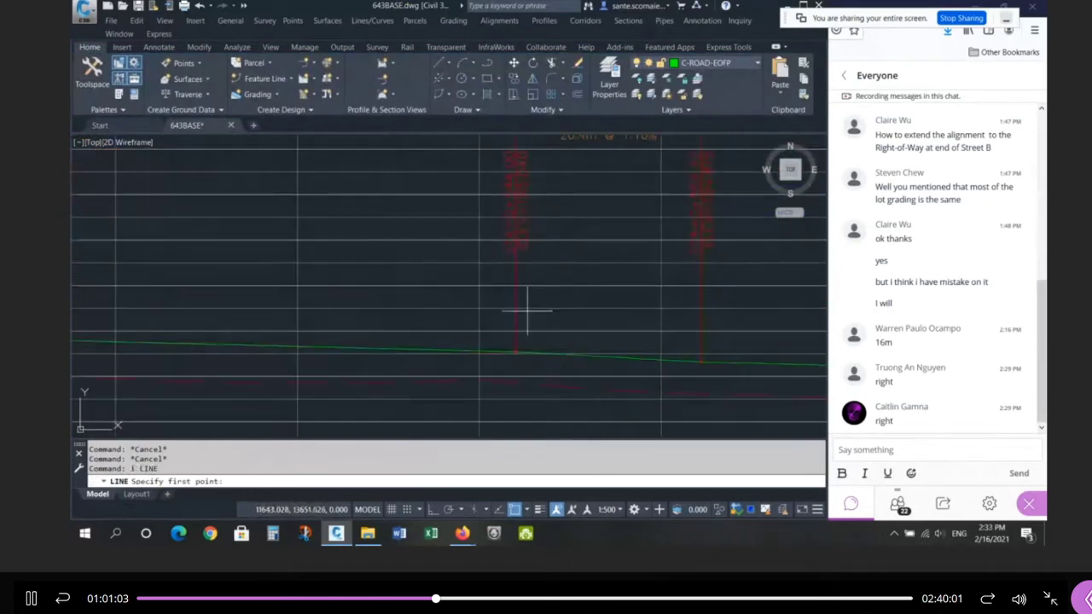
{"action": "left_click", "coordinate": [514, 353]}
{"action": "scroll", "coordinate": [559, 173], "scroll_direction": "down", "scroll_amount": 5}
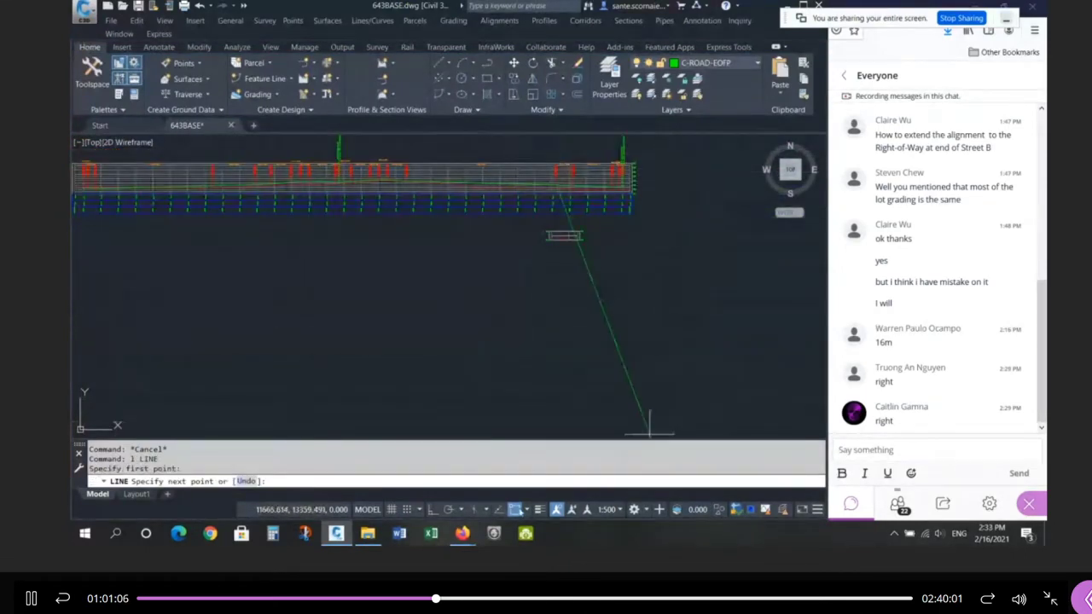
{"action": "left_click", "coordinate": [433, 513]}
{"action": "left_click", "coordinate": [506, 351]}
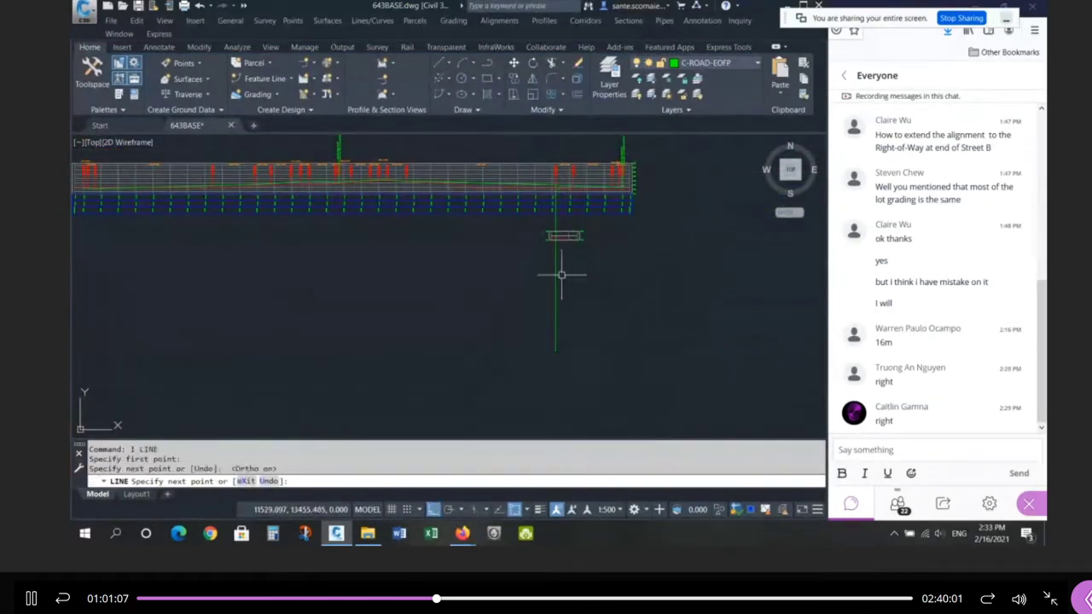
{"action": "key", "text": "Return"}
Step: Draw a second vertical line from the PVI ending the 20.4m @ 1.10% tangent down past the small profile view
{"action": "key", "text": "Return"}
{"action": "scroll", "coordinate": [568, 204], "scroll_direction": "up", "scroll_amount": 5}
{"action": "scroll", "coordinate": [591, 295], "scroll_direction": "down", "scroll_amount": 2}
{"action": "scroll", "coordinate": [572, 200], "scroll_direction": "up", "scroll_amount": 4}
{"action": "left_click", "coordinate": [585, 163]}
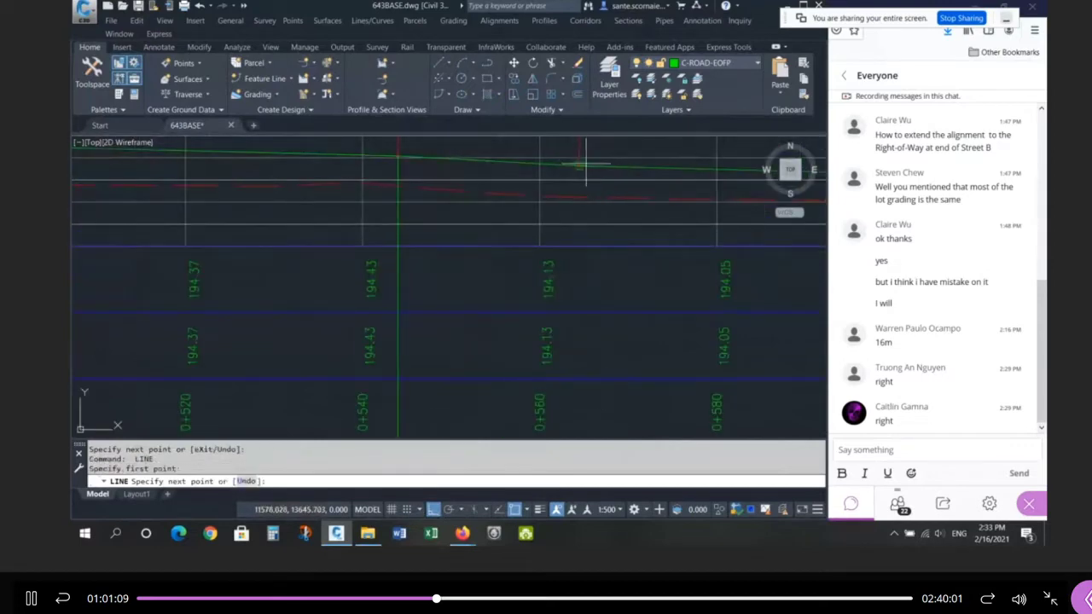
{"action": "scroll", "coordinate": [586, 163], "scroll_direction": "down", "scroll_amount": 8}
{"action": "left_click", "coordinate": [598, 264]}
{"action": "key", "text": "Return"}
Step: Move the small profile view horizontally so its starting station lies on the first vertical line, using a perpendicular snap
{"action": "scroll", "coordinate": [578, 234], "scroll_direction": "up", "scroll_amount": 7}
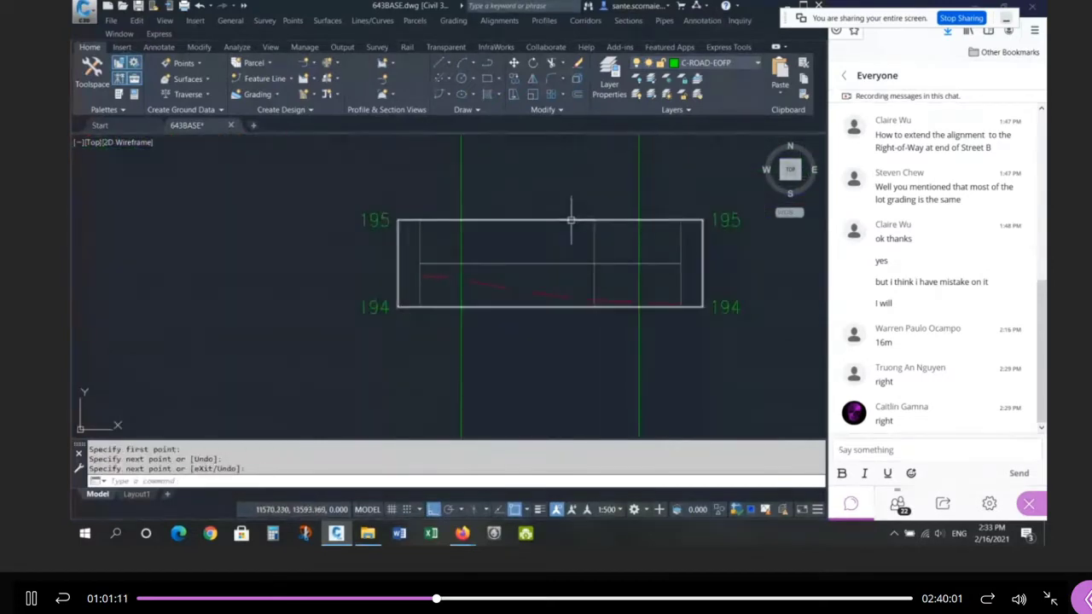
{"action": "left_click", "coordinate": [570, 220]}
{"action": "type", "text": "m"}
{"action": "key", "text": "Return"}
{"action": "left_click", "coordinate": [429, 264]}
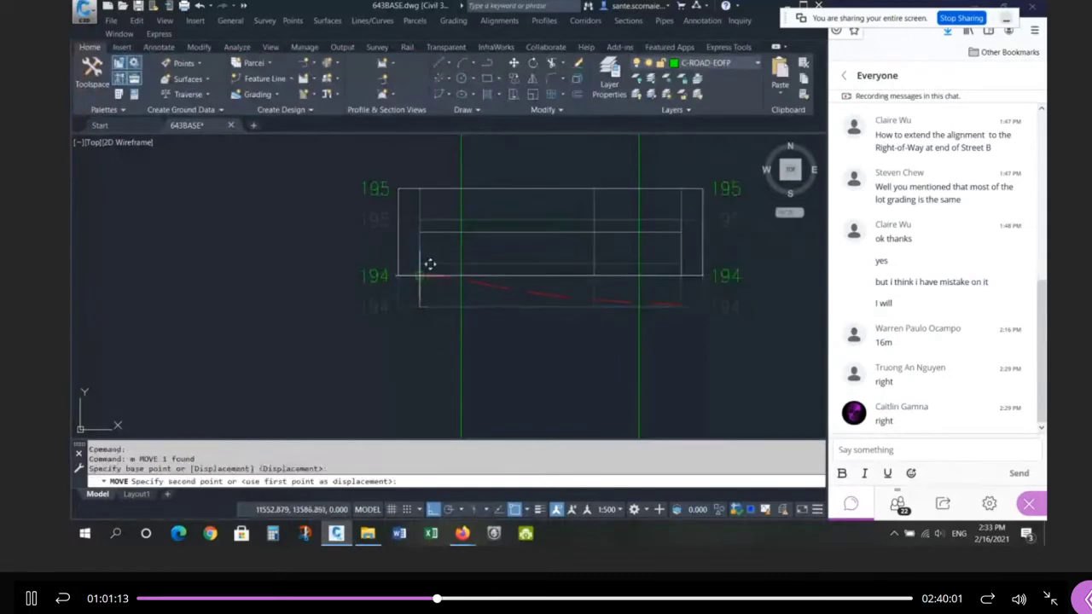
{"action": "type", "text": "per"}
{"action": "key", "text": "Return"}
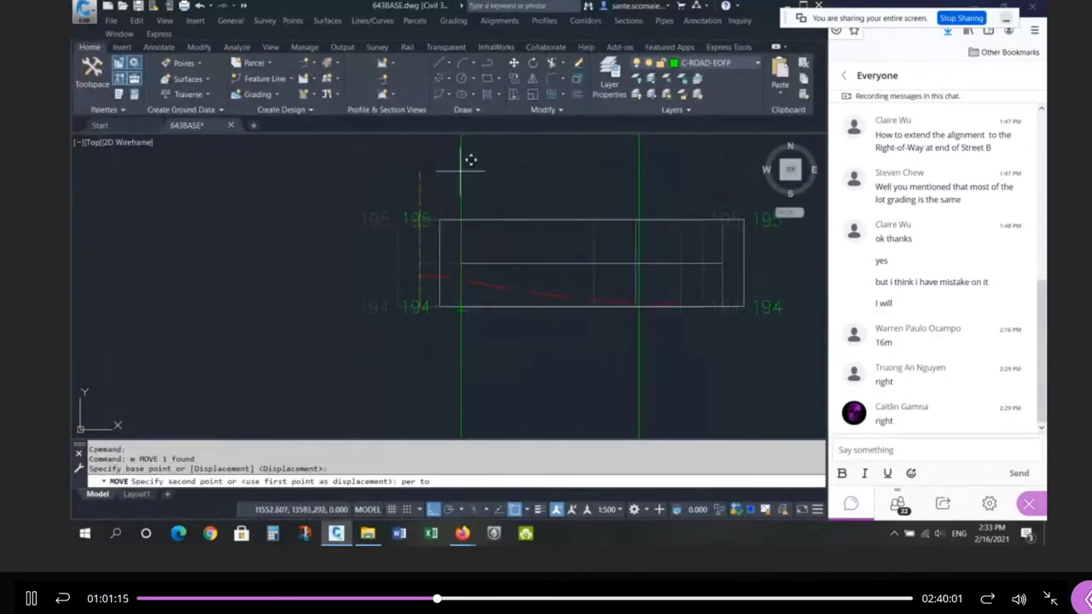
{"action": "left_click", "coordinate": [457, 198]}
{"action": "key", "text": "Escape"}
{"action": "key", "text": "Escape"}
Step: Compare the distance between the two vertical lines with the length of the profile in the small profile view
{"action": "scroll", "coordinate": [444, 317], "scroll_direction": "down", "scroll_amount": 7}
{"action": "scroll", "coordinate": [468, 251], "scroll_direction": "up", "scroll_amount": 5}
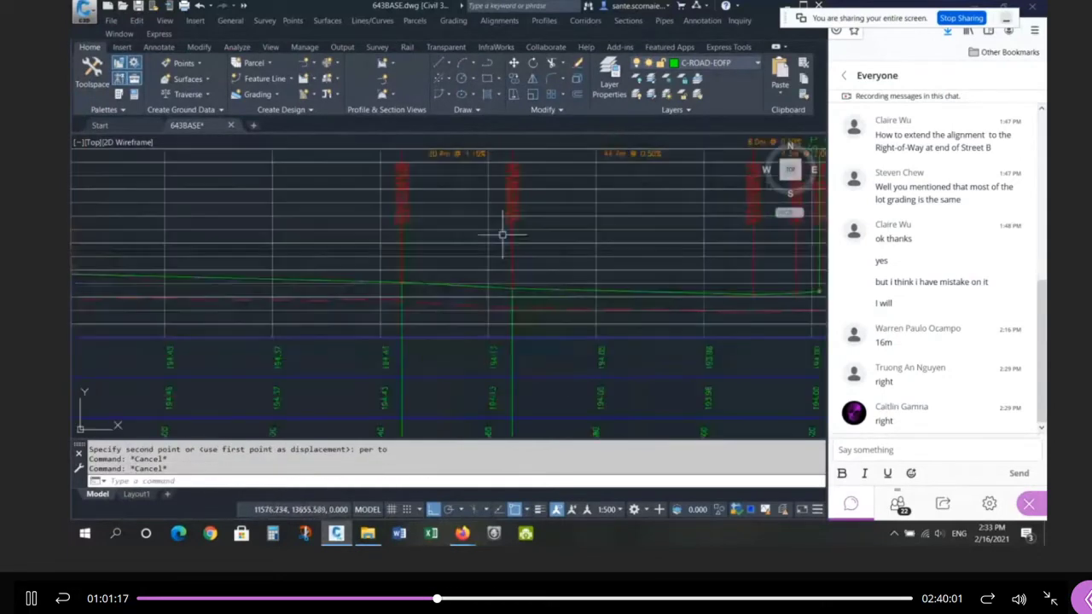
{"action": "scroll", "coordinate": [447, 263], "scroll_direction": "down", "scroll_amount": 4}
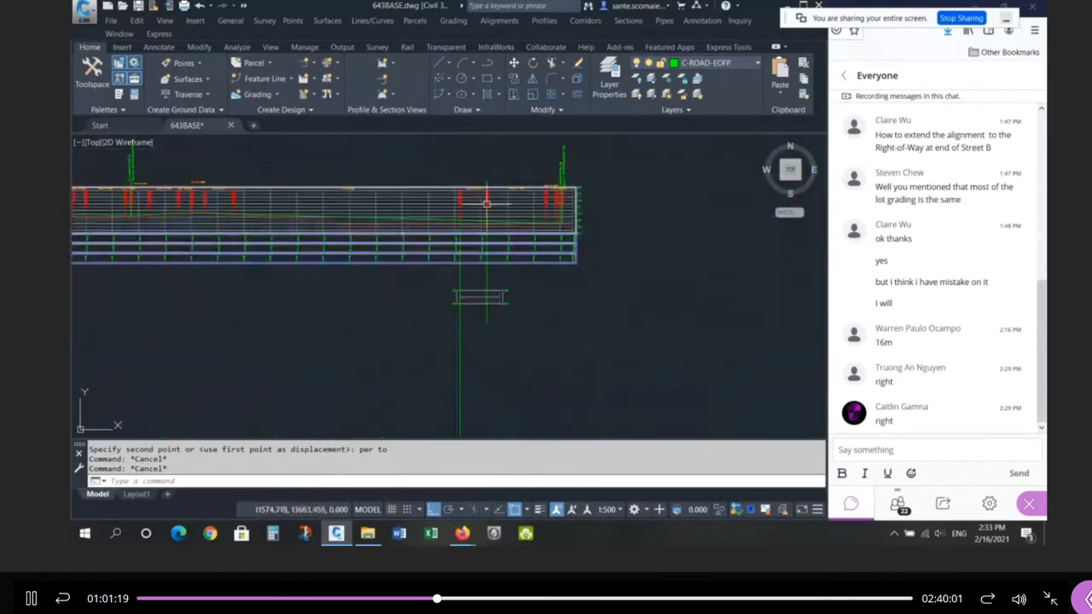
{"action": "scroll", "coordinate": [492, 299], "scroll_direction": "up", "scroll_amount": 6}
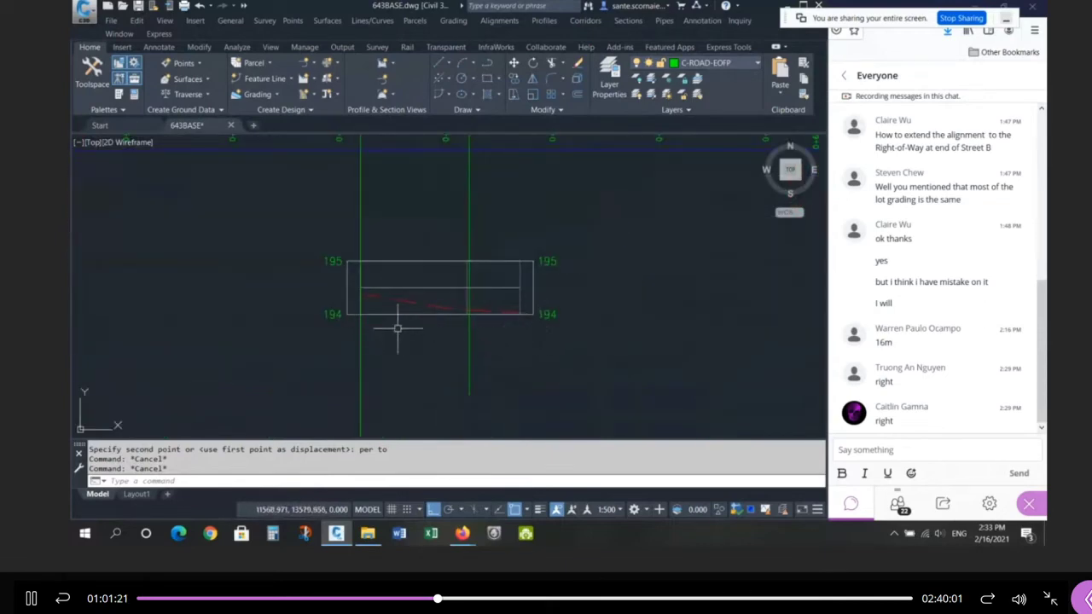
{"action": "mouse_move", "coordinate": [537, 338]}
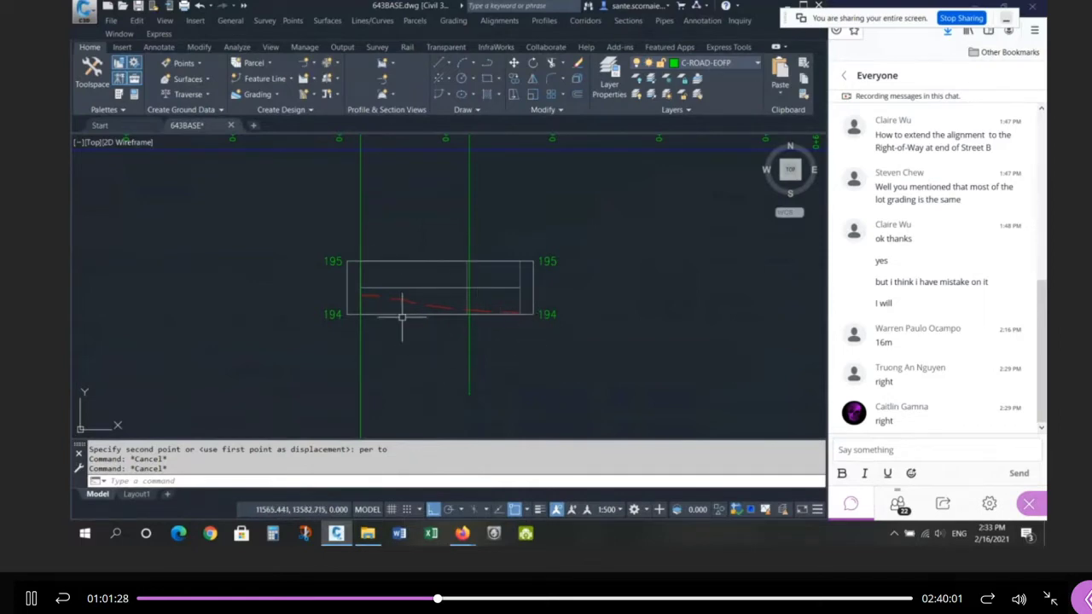
{"action": "mouse_move", "coordinate": [402, 317]}
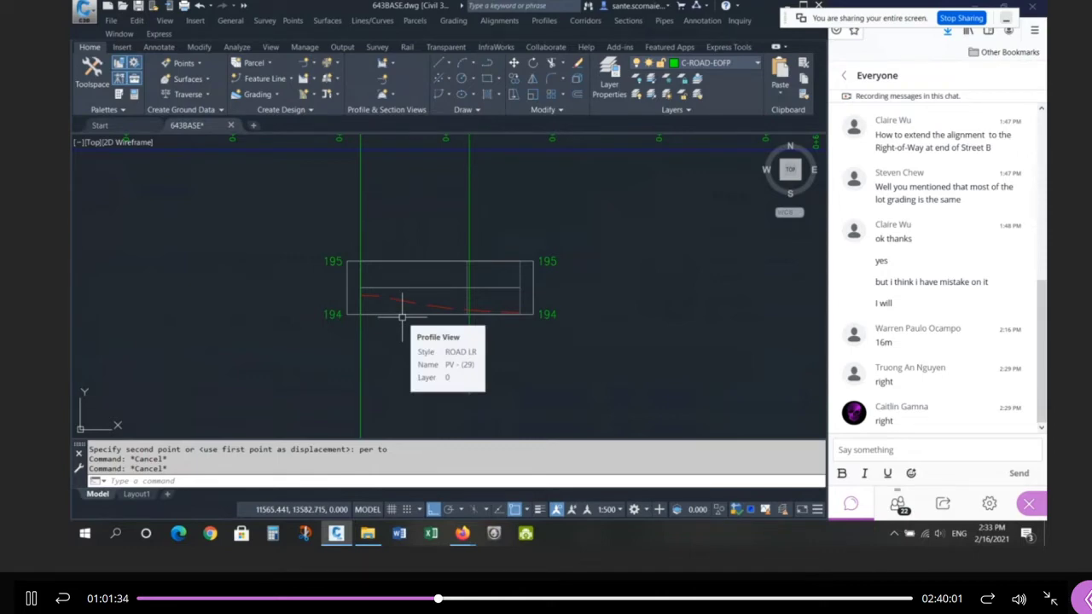
{"action": "scroll", "coordinate": [401, 317], "scroll_direction": "up", "scroll_amount": 5}
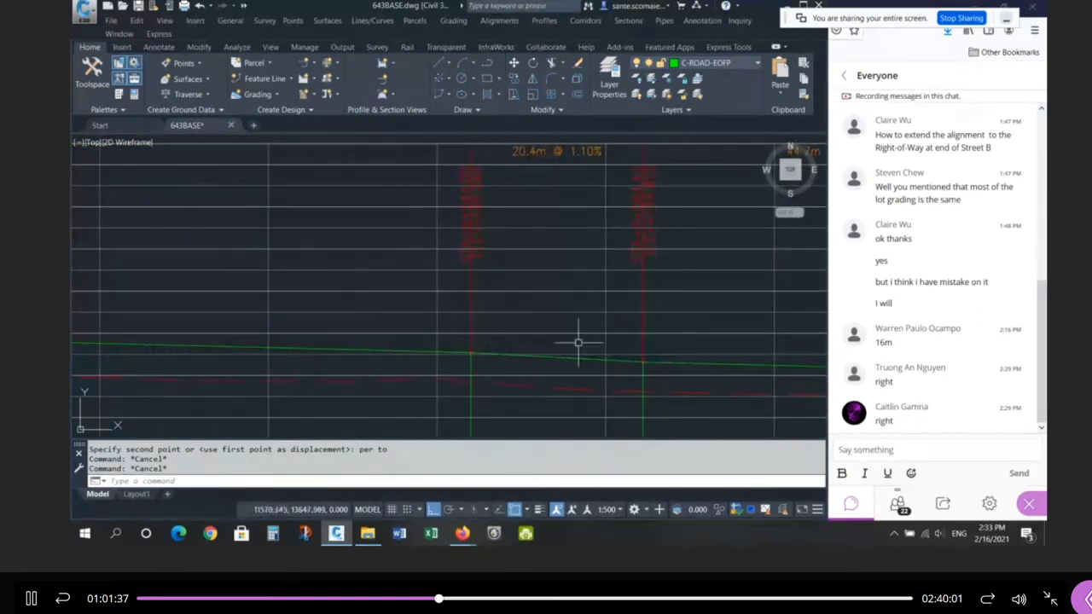
{"action": "scroll", "coordinate": [519, 195], "scroll_direction": "down", "scroll_amount": 5}
{"action": "scroll", "coordinate": [541, 303], "scroll_direction": "up", "scroll_amount": 5}
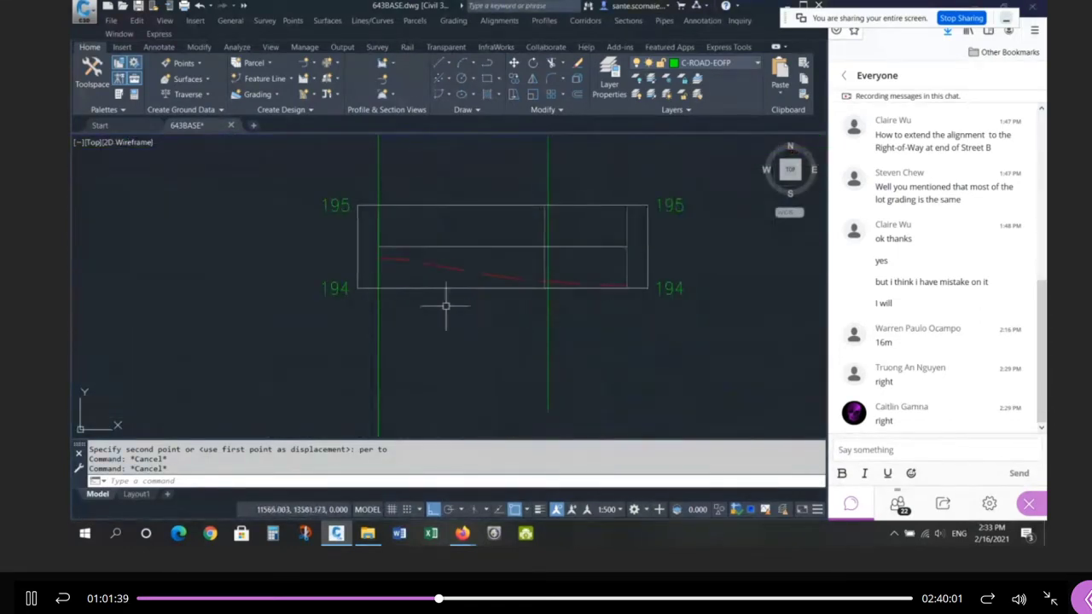
{"action": "left_click", "coordinate": [378, 298]}
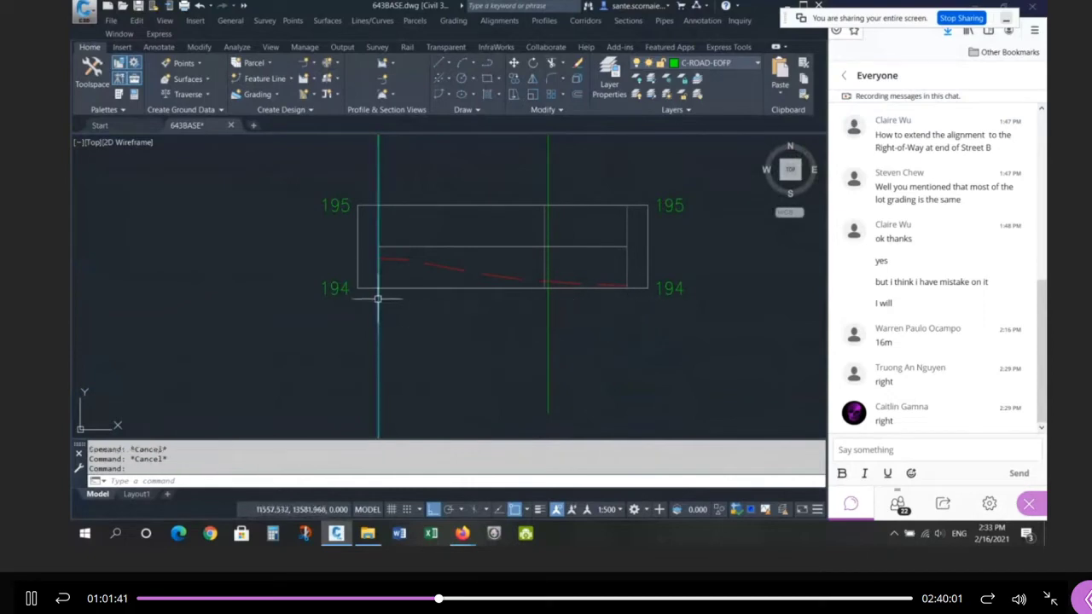
{"action": "left_click", "coordinate": [631, 301]}
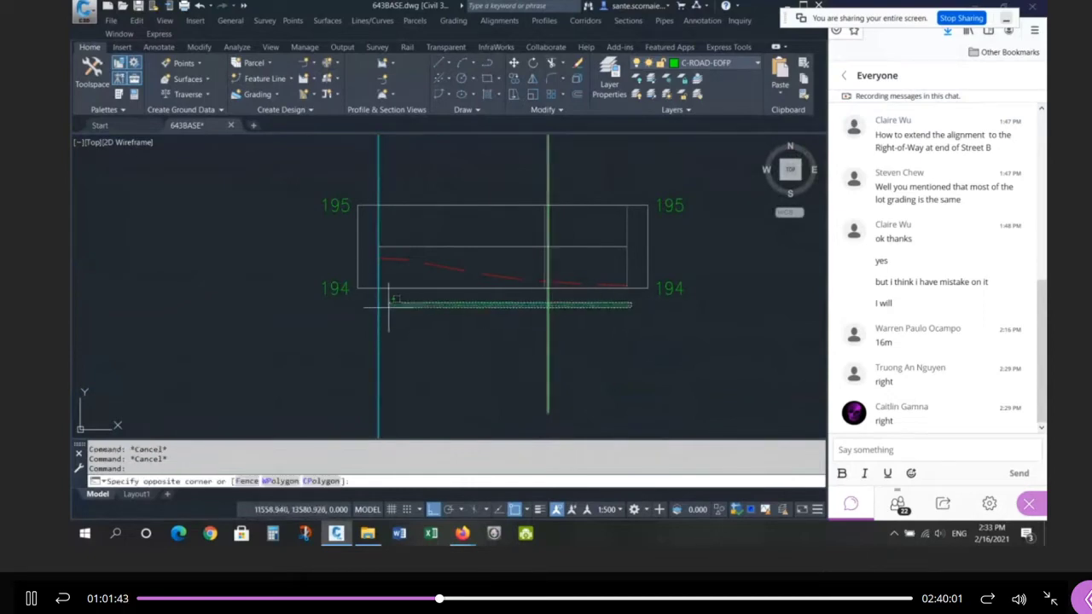
{"action": "left_click", "coordinate": [660, 357]}
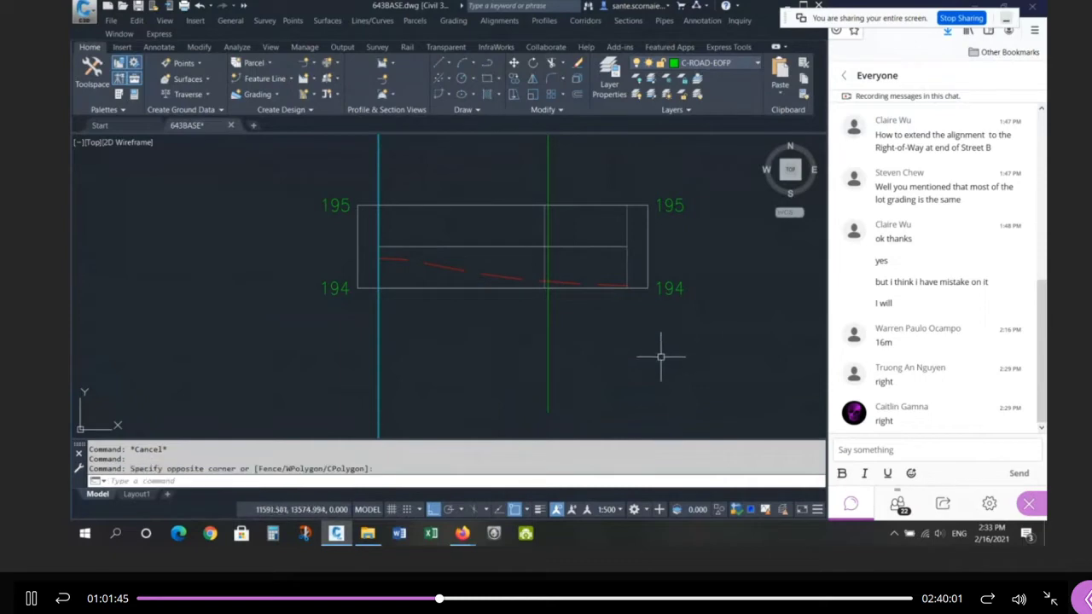
{"action": "key", "text": "Escape"}
{"action": "key", "text": "Escape"}
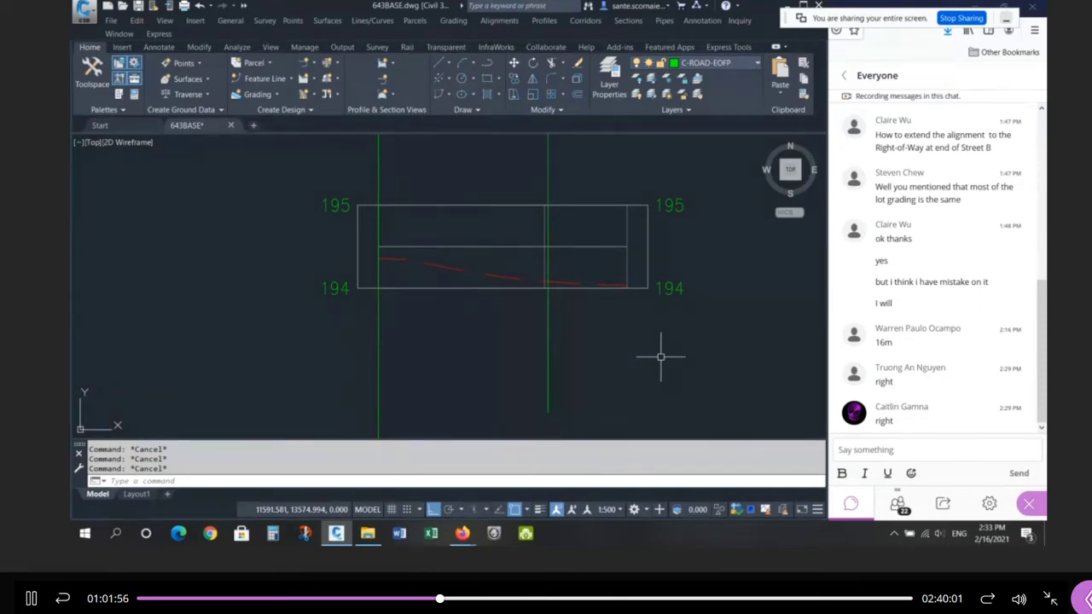
Step: Show the Toolspace and open the properties of the ROADS corridor
{"action": "scroll", "coordinate": [675, 293], "scroll_direction": "down", "scroll_amount": 6}
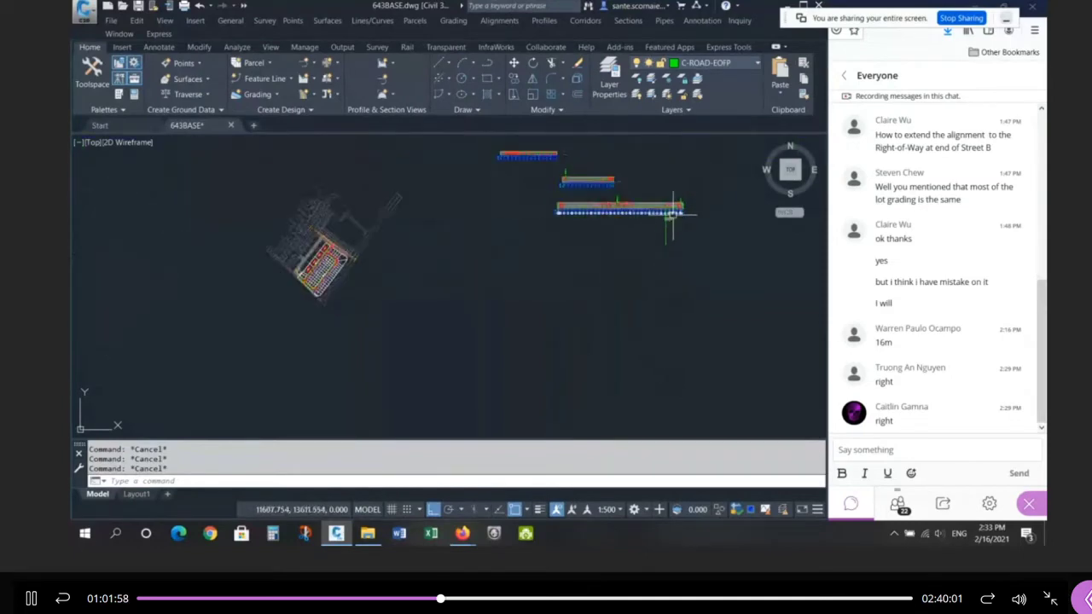
{"action": "scroll", "coordinate": [327, 266], "scroll_direction": "up", "scroll_amount": 3}
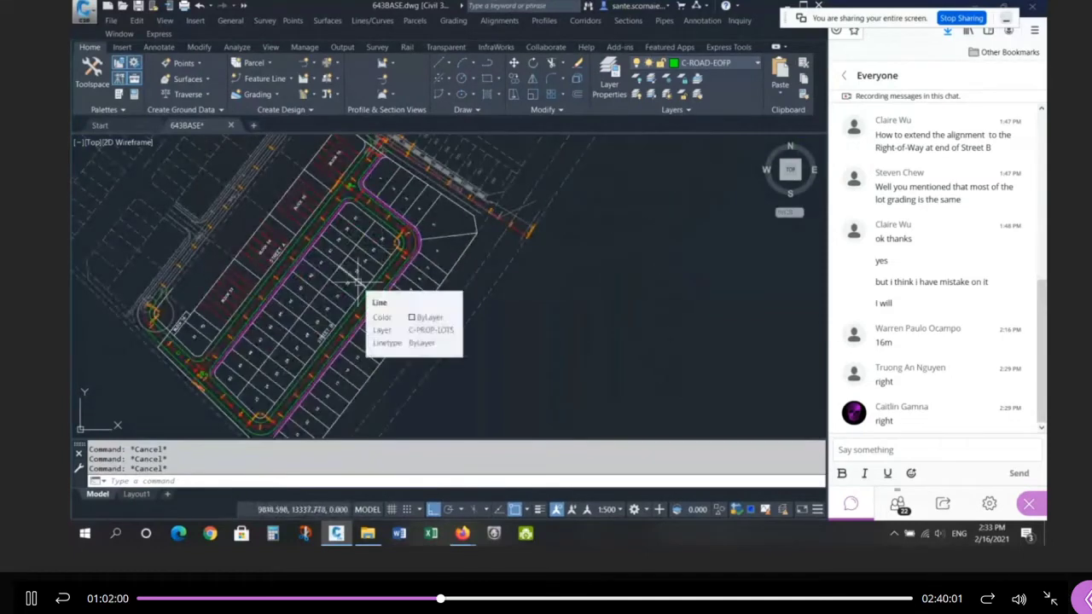
{"action": "left_click", "coordinate": [92, 72]}
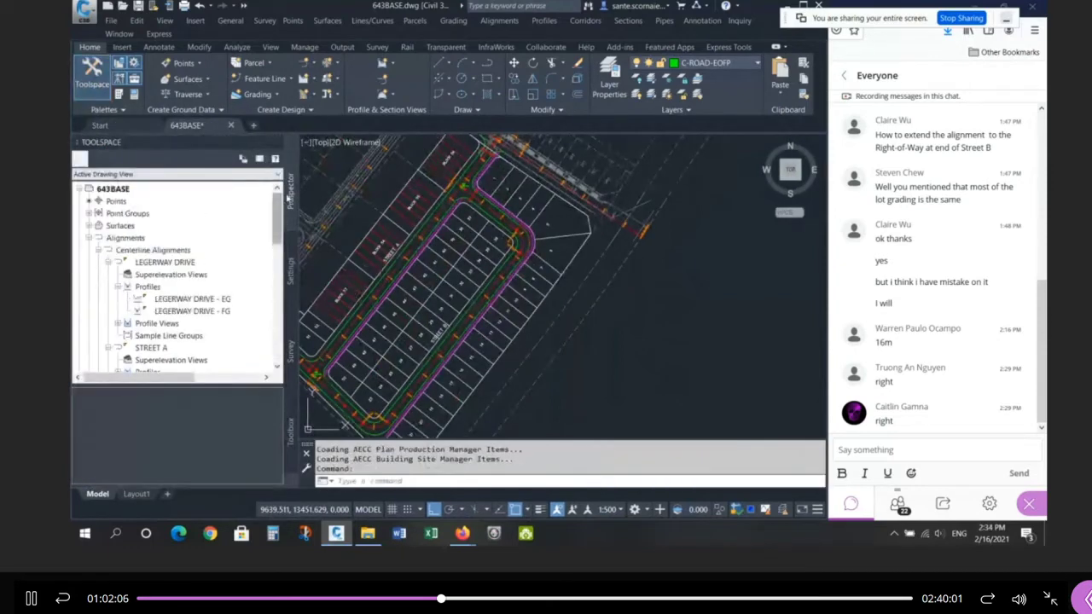
{"action": "left_click", "coordinate": [89, 239]}
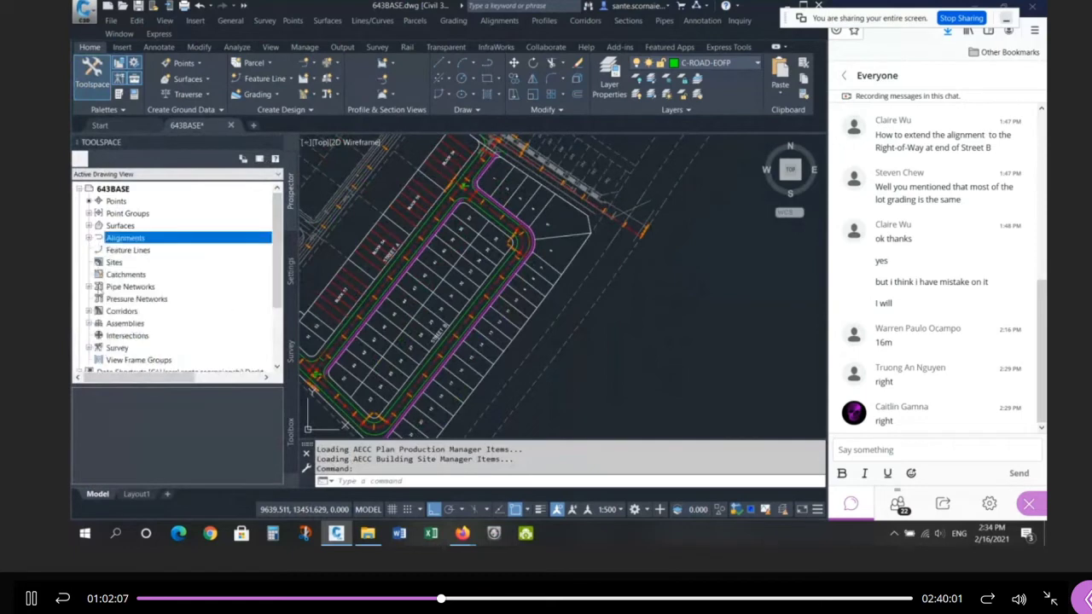
{"action": "left_click", "coordinate": [88, 312]}
{"action": "right_click", "coordinate": [156, 324]}
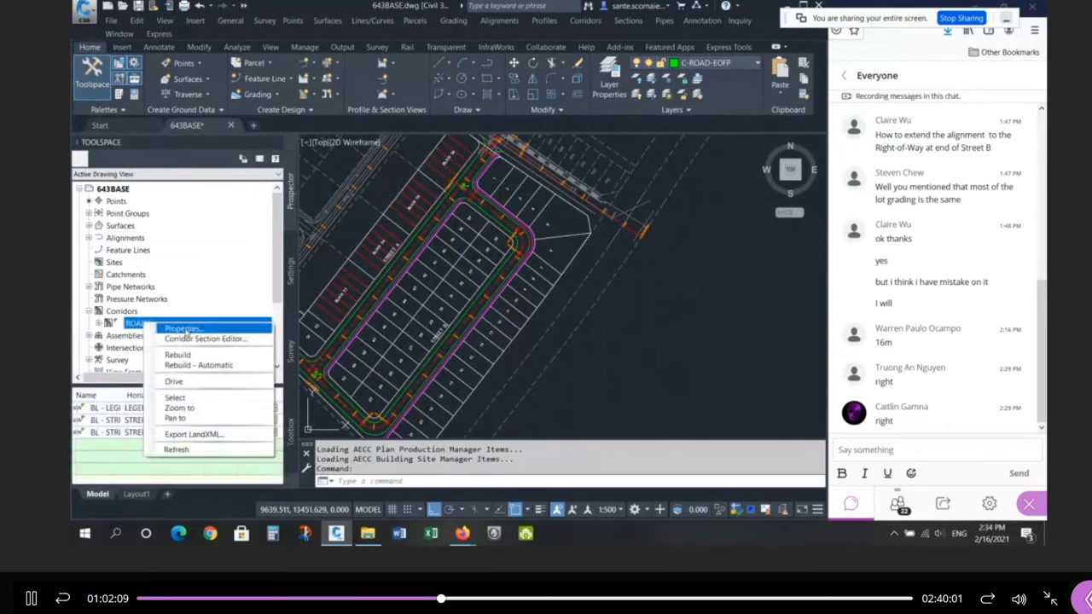
{"action": "left_click", "coordinate": [184, 329]}
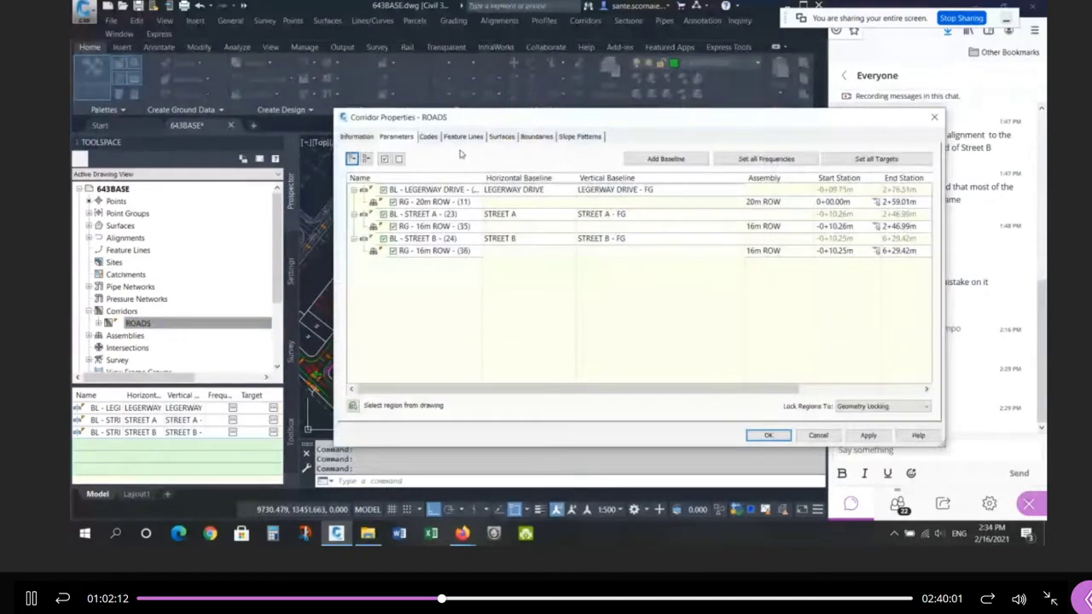
Step: Delete the ROADS surface from the corridor's surfaces and create a new corridor surface in its place
{"action": "left_click", "coordinate": [502, 137]}
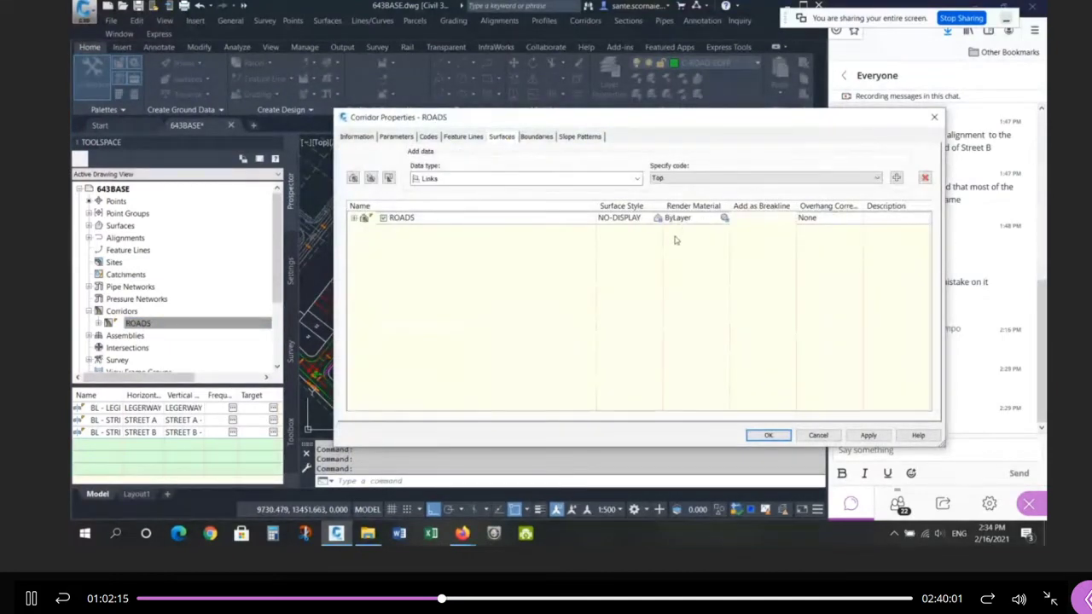
{"action": "left_click", "coordinate": [352, 218]}
{"action": "left_click", "coordinate": [583, 221]}
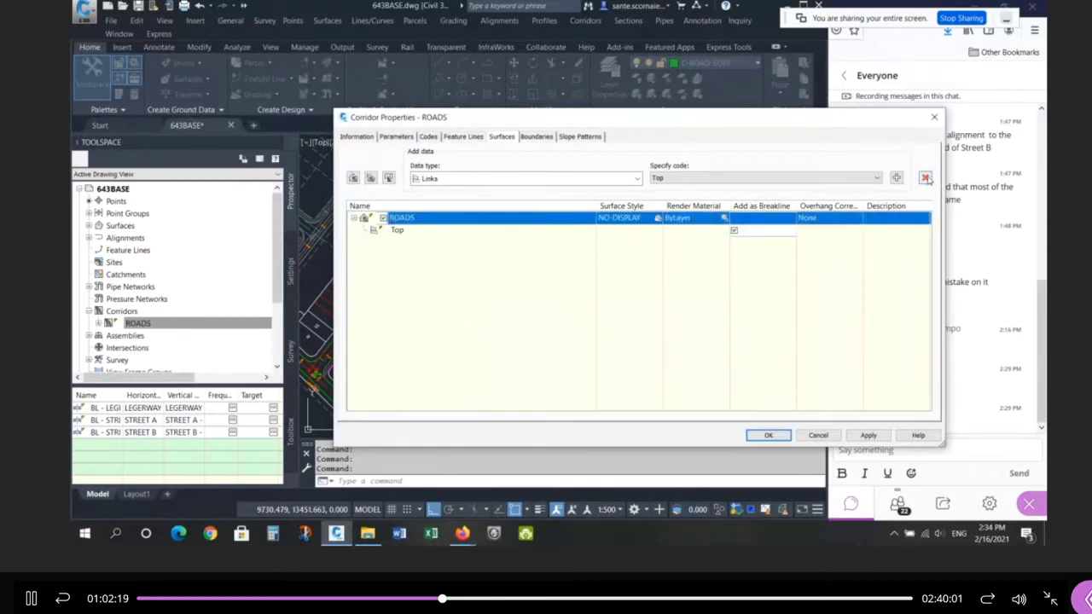
{"action": "left_click", "coordinate": [925, 178]}
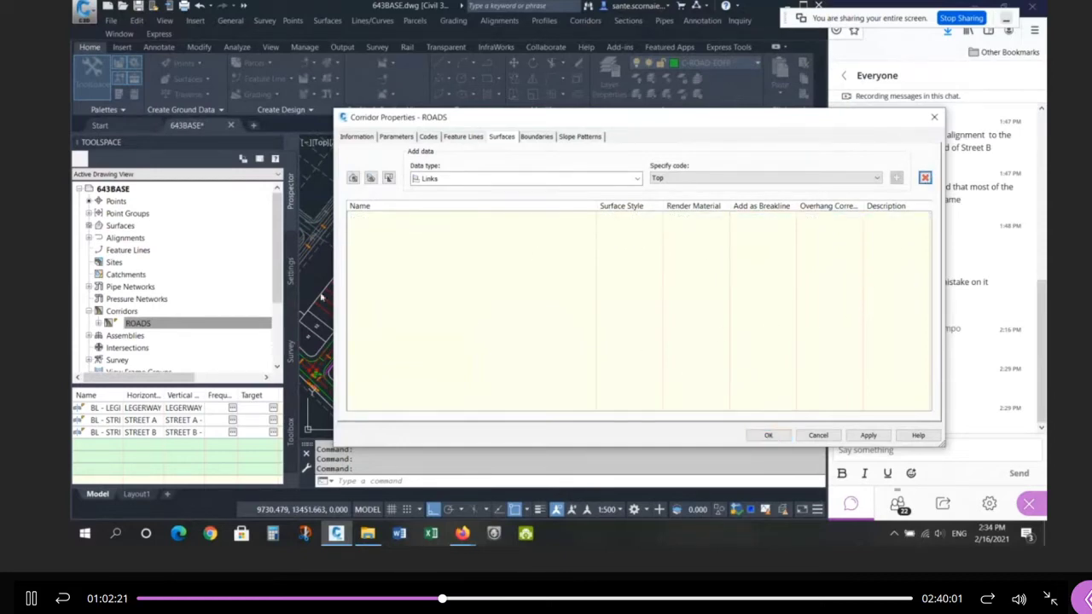
{"action": "left_click", "coordinate": [353, 179]}
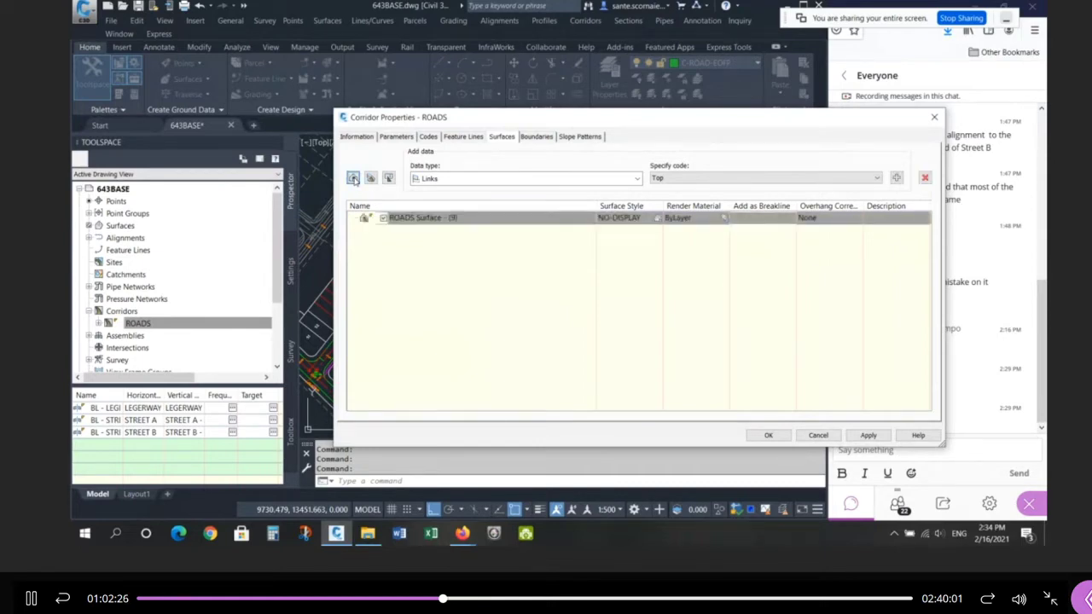
Step: Add the Top links to the new ROADS corridor surface as breaklines and rebuild the corridor
{"action": "left_click", "coordinate": [896, 178]}
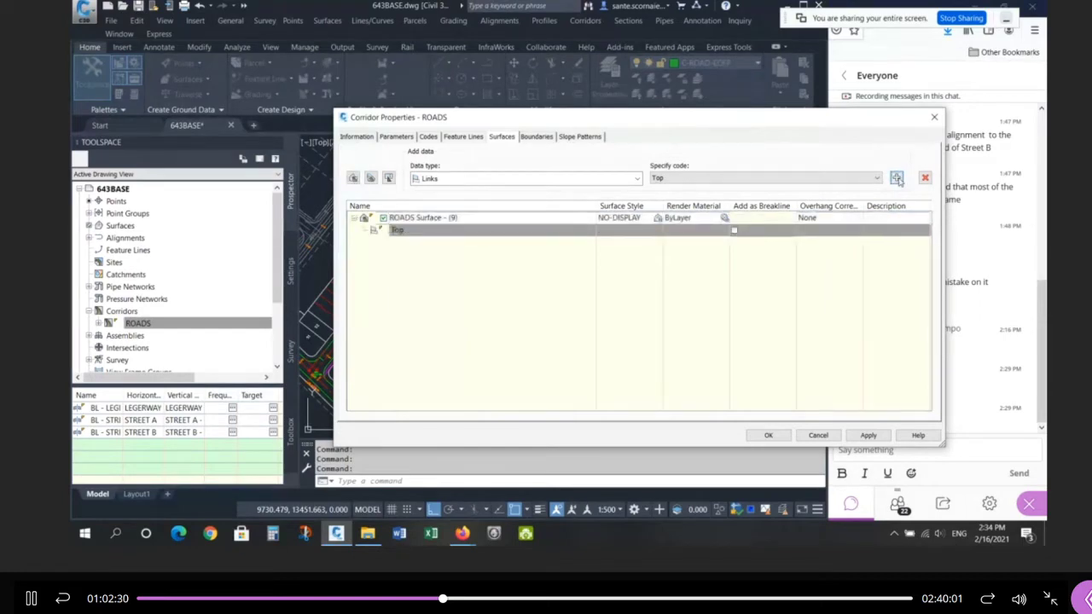
{"action": "left_click", "coordinate": [734, 232]}
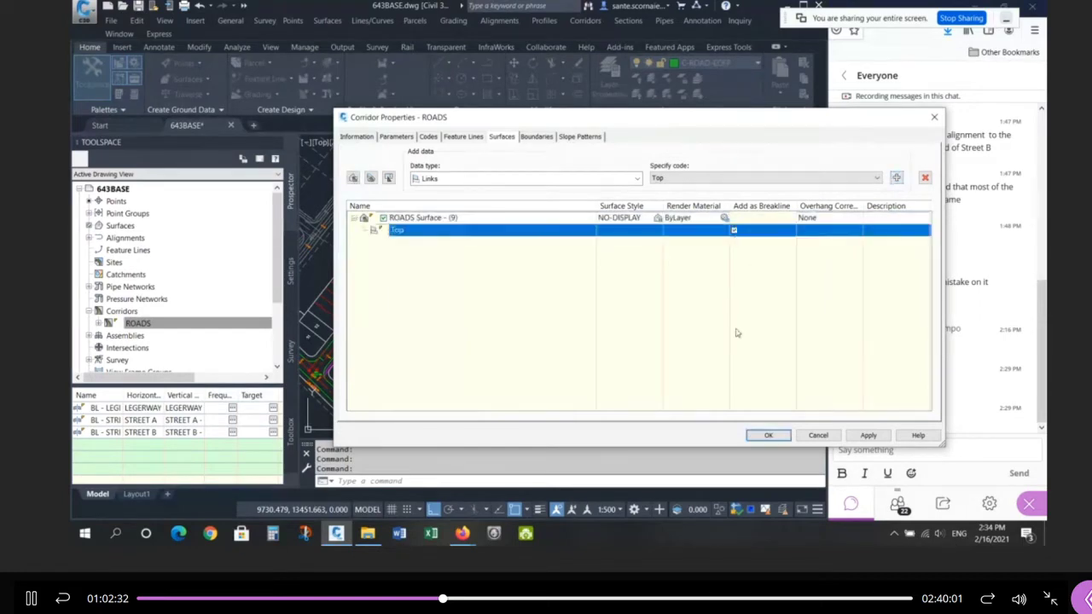
{"action": "left_click", "coordinate": [768, 436]}
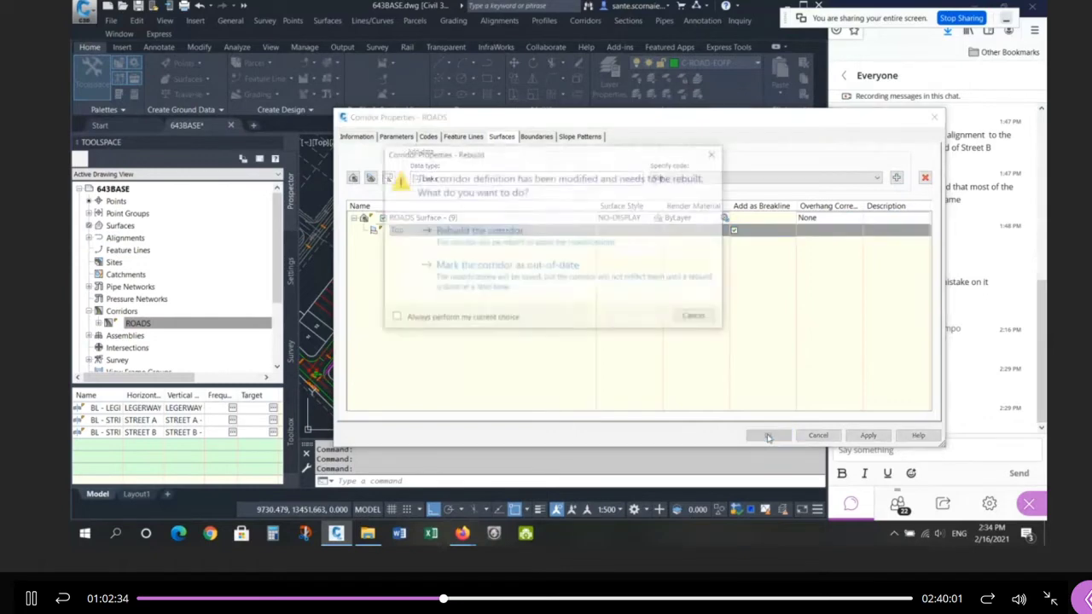
{"action": "left_click", "coordinate": [479, 246]}
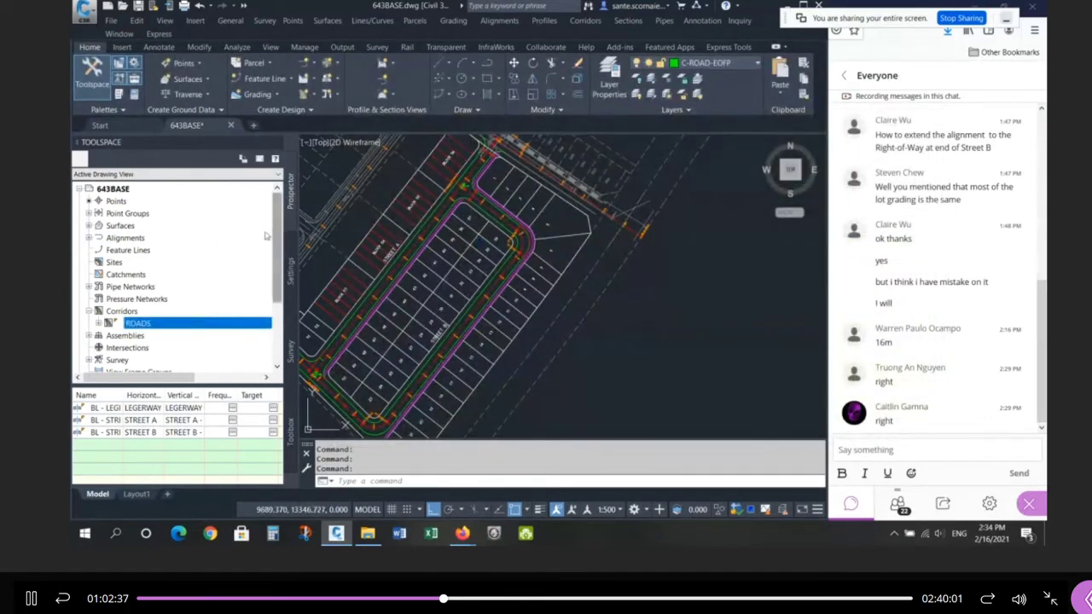
Step: Set the surface style of the new ROADS corridor surface to STANDARD
{"action": "left_click", "coordinate": [89, 225]}
{"action": "right_click", "coordinate": [152, 251]}
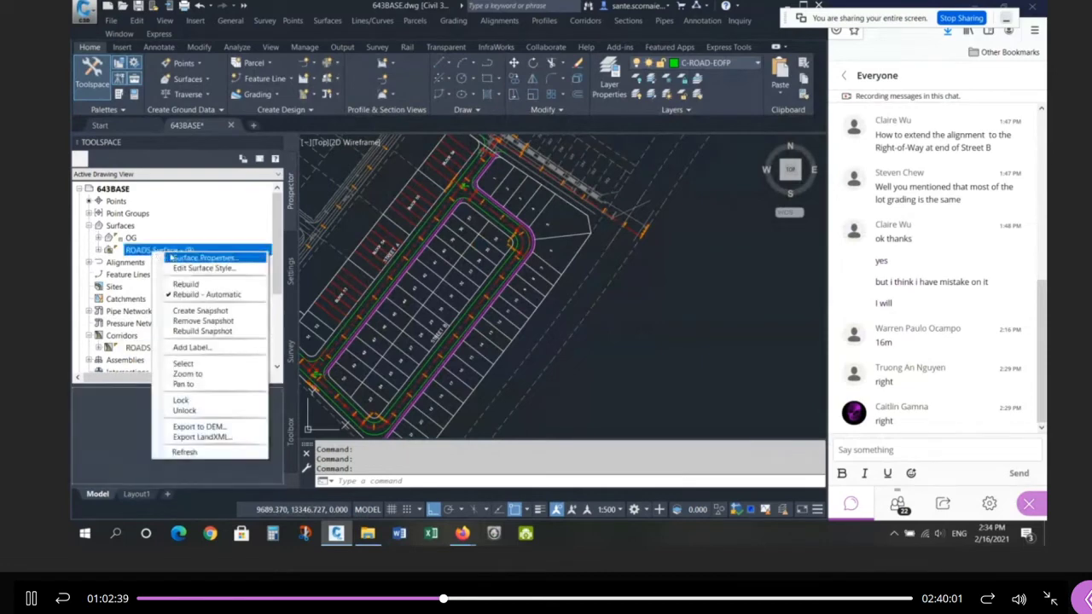
{"action": "left_click", "coordinate": [187, 257]}
{"action": "left_click", "coordinate": [256, 240]}
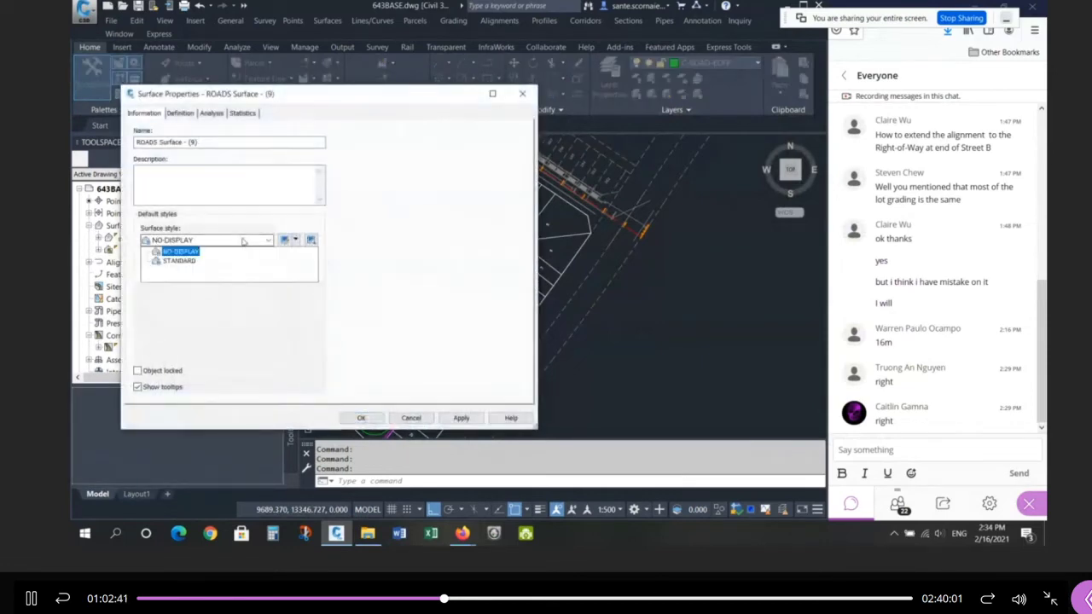
{"action": "left_click", "coordinate": [191, 259]}
{"action": "left_click", "coordinate": [361, 417]}
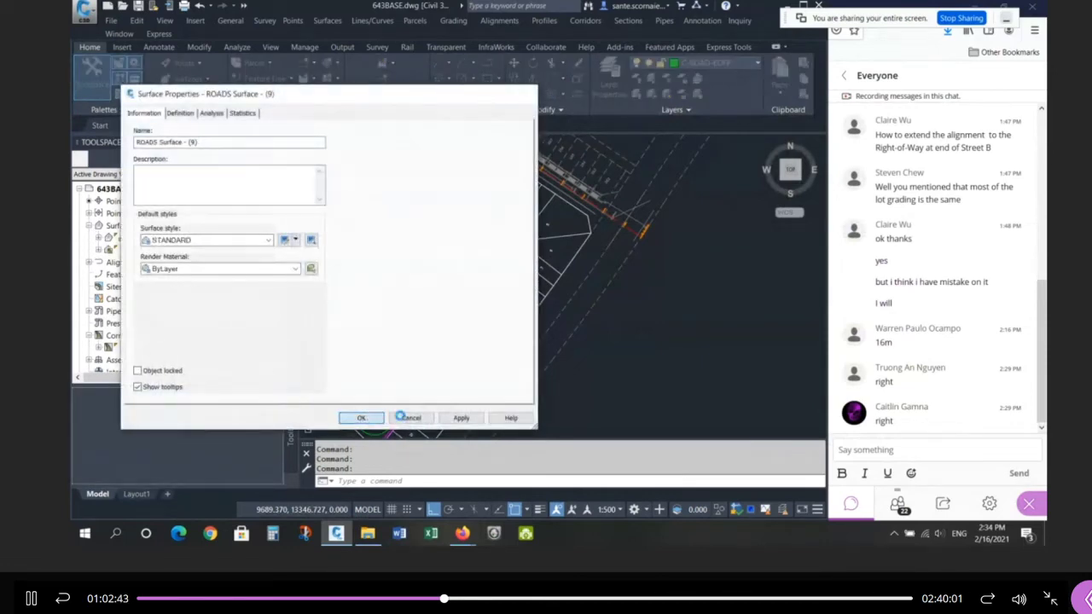
{"action": "scroll", "coordinate": [627, 298], "scroll_direction": "down", "scroll_amount": 2}
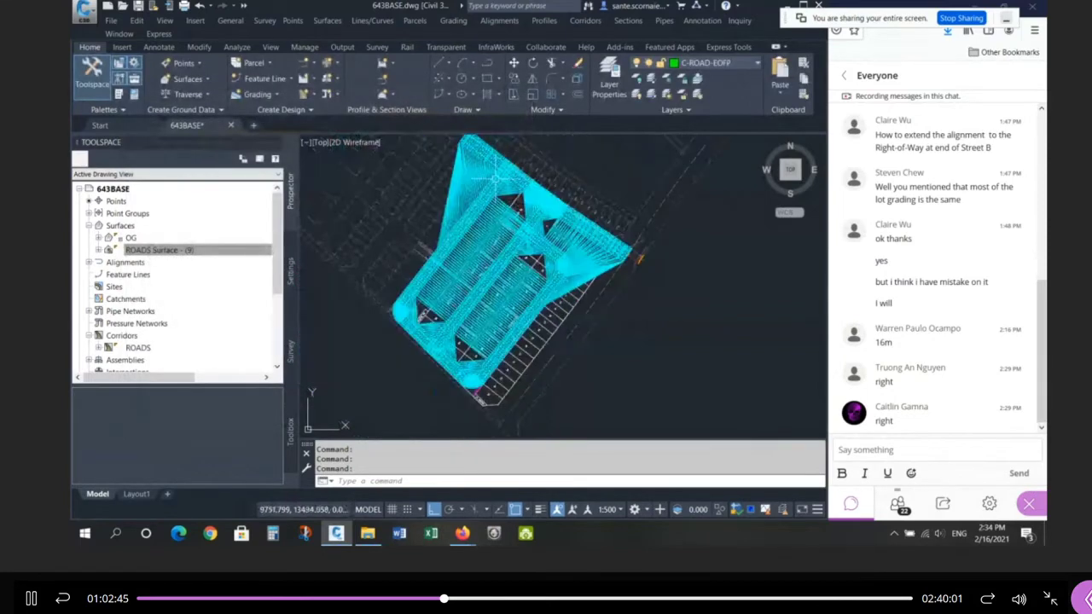
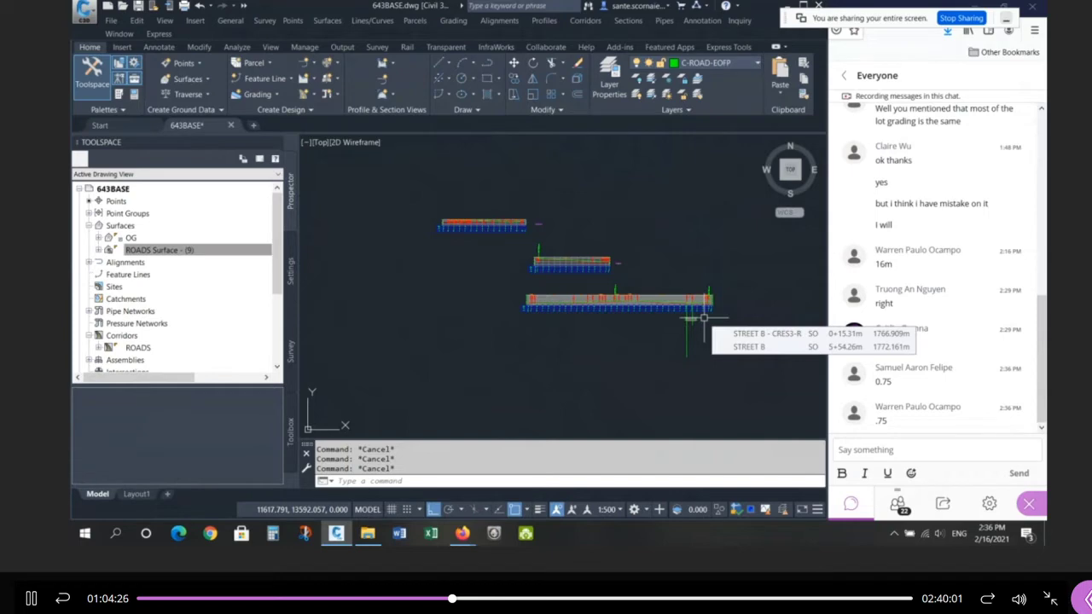
Step: Examine the road profile's curve stations and the two vertical lines against the extent of the small STREET B - CRES3-R profile view
{"action": "scroll", "coordinate": [704, 318], "scroll_direction": "up", "scroll_amount": 5}
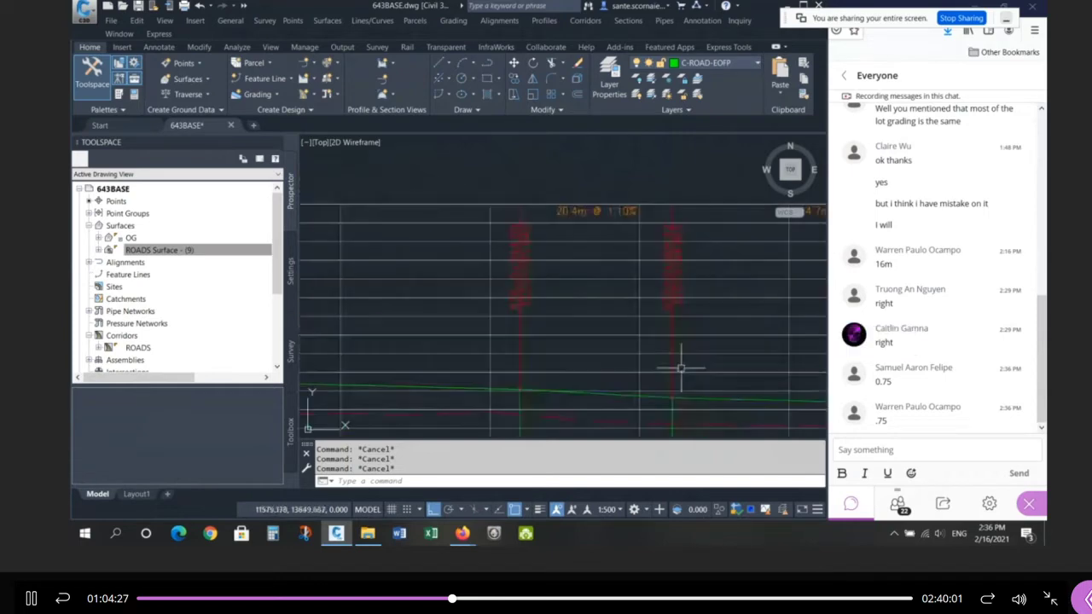
{"action": "left_click", "coordinate": [519, 186]}
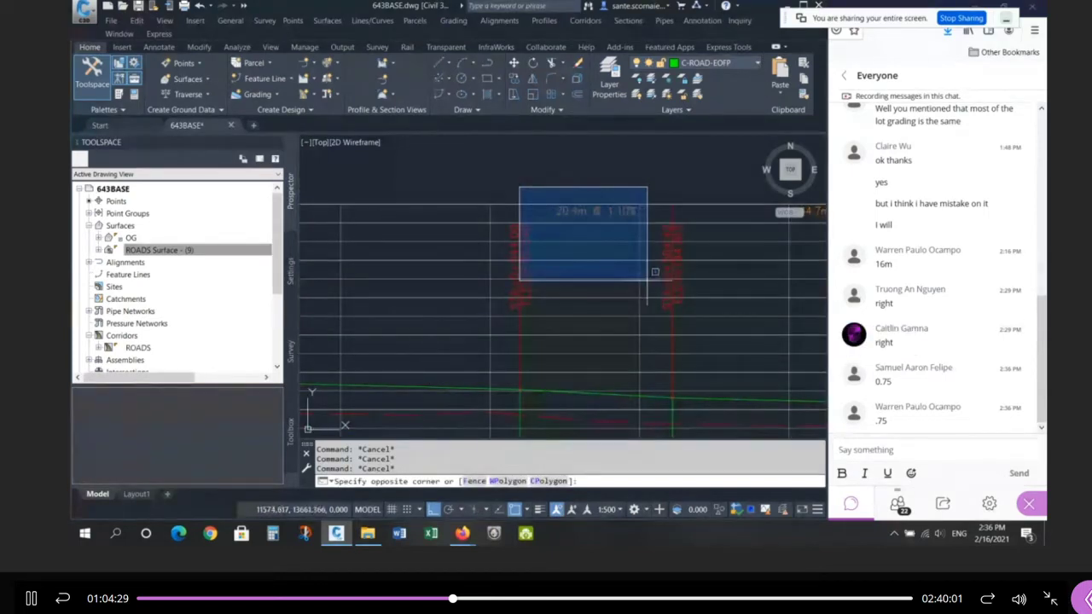
{"action": "scroll", "coordinate": [646, 280], "scroll_direction": "down", "scroll_amount": 3}
{"action": "key", "text": "Escape"}
{"action": "key", "text": "Escape"}
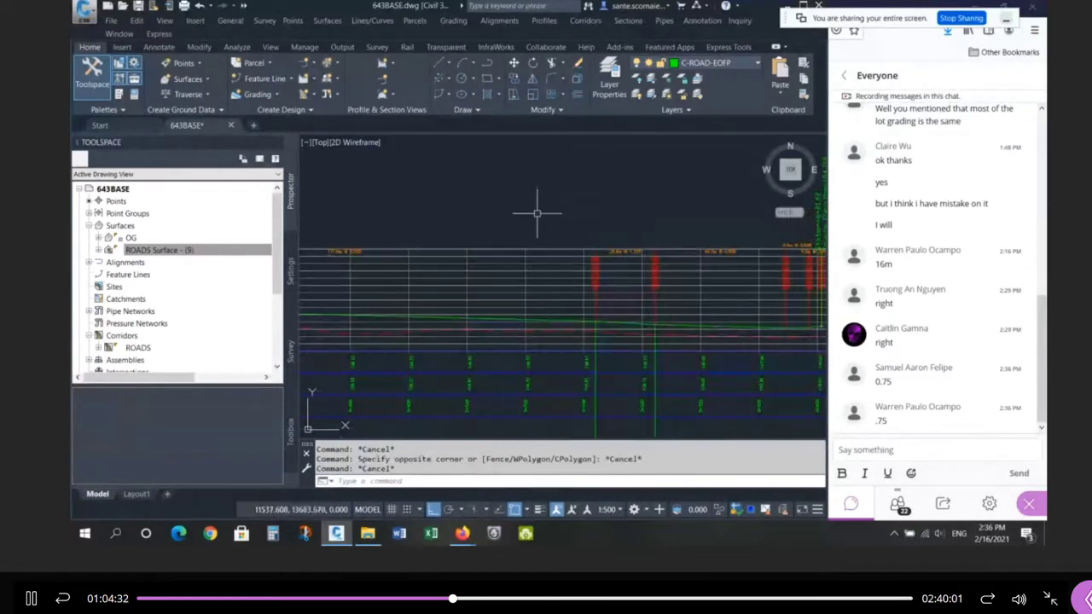
{"action": "scroll", "coordinate": [537, 213], "scroll_direction": "down", "scroll_amount": 2}
{"action": "scroll", "coordinate": [629, 414], "scroll_direction": "up", "scroll_amount": 5}
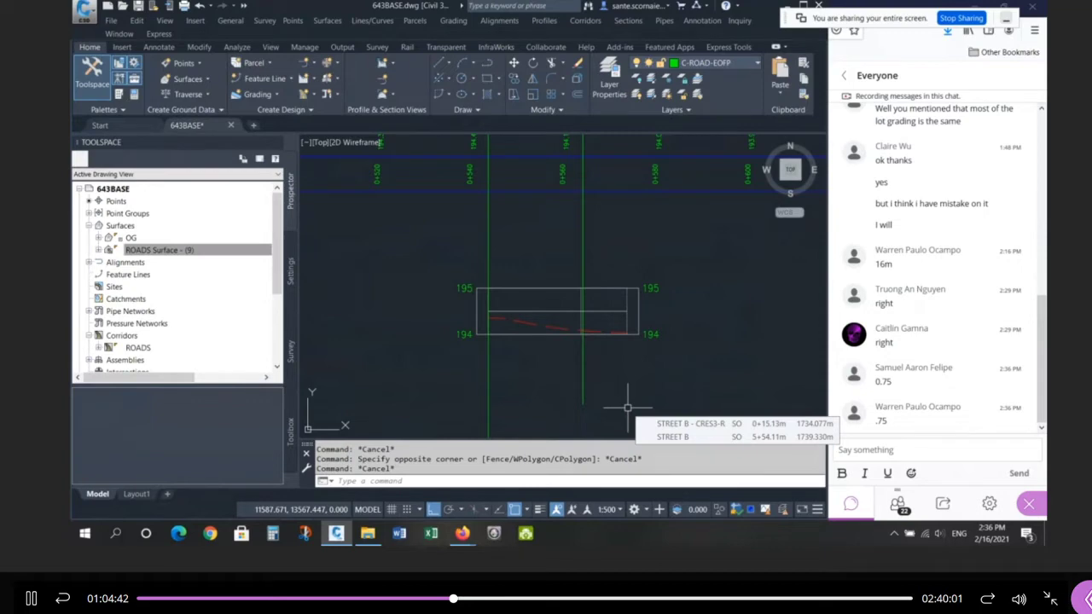
{"action": "scroll", "coordinate": [616, 409], "scroll_direction": "down", "scroll_amount": 4}
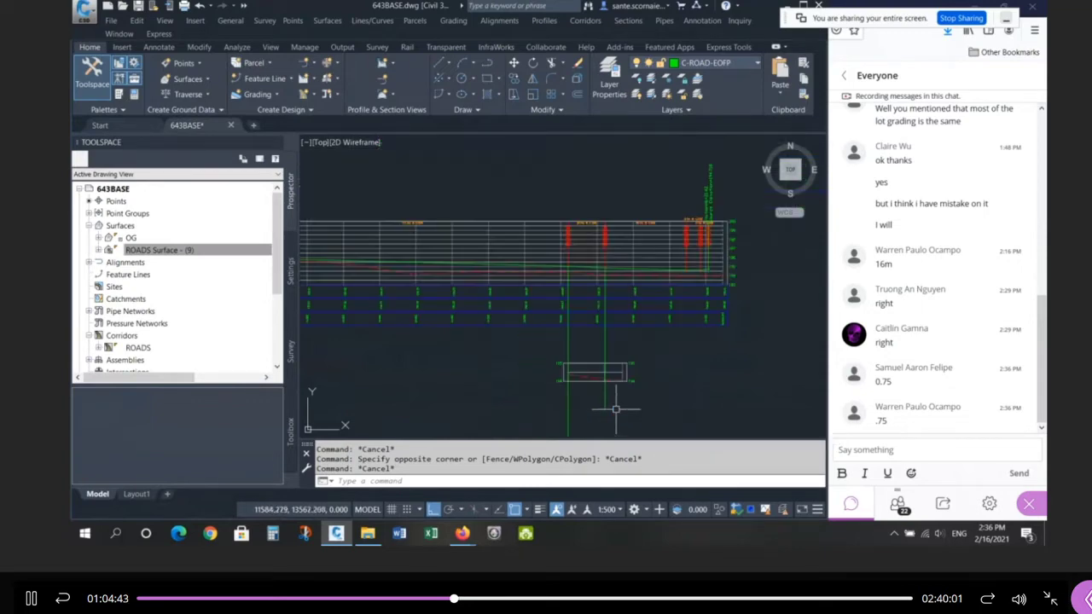
{"action": "scroll", "coordinate": [587, 243], "scroll_direction": "up", "scroll_amount": 4}
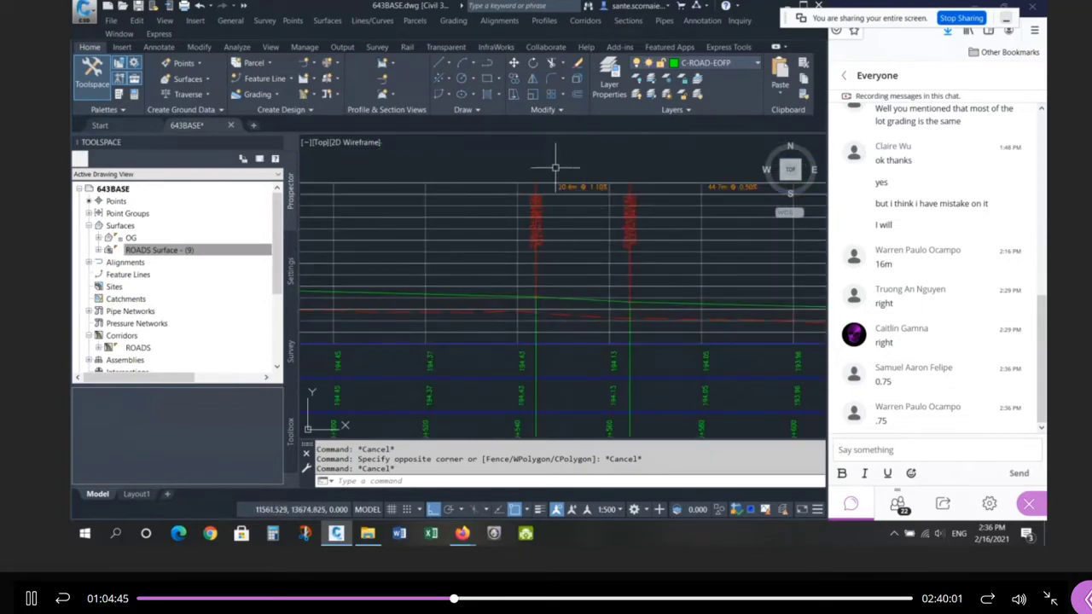
{"action": "scroll", "coordinate": [567, 168], "scroll_direction": "down", "scroll_amount": 3}
{"action": "scroll", "coordinate": [578, 182], "scroll_direction": "up", "scroll_amount": 2}
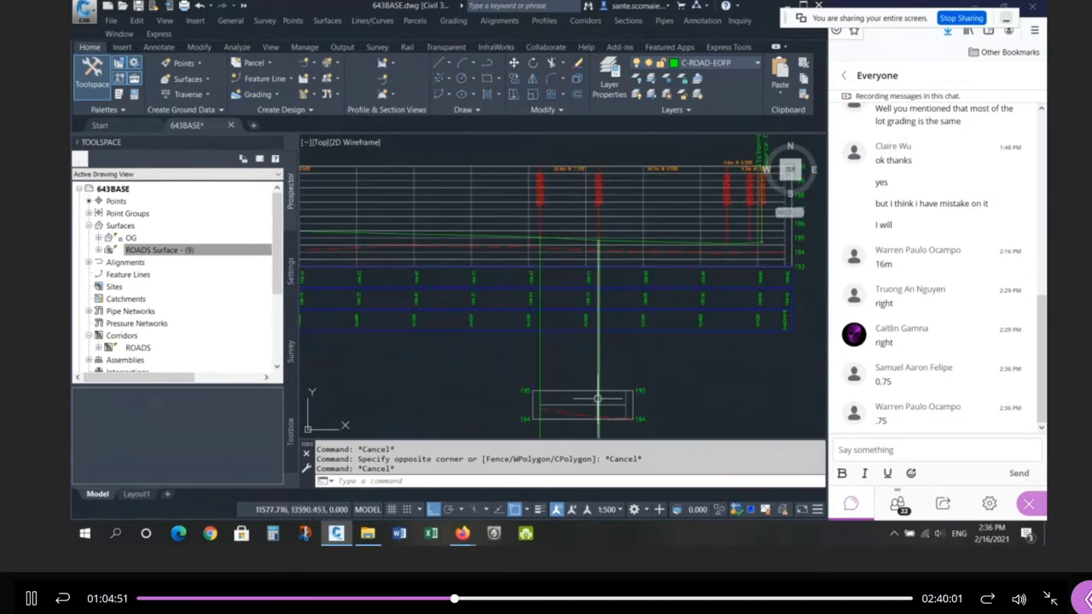
{"action": "scroll", "coordinate": [575, 276], "scroll_direction": "down", "scroll_amount": 2}
{"action": "scroll", "coordinate": [624, 353], "scroll_direction": "up", "scroll_amount": 2}
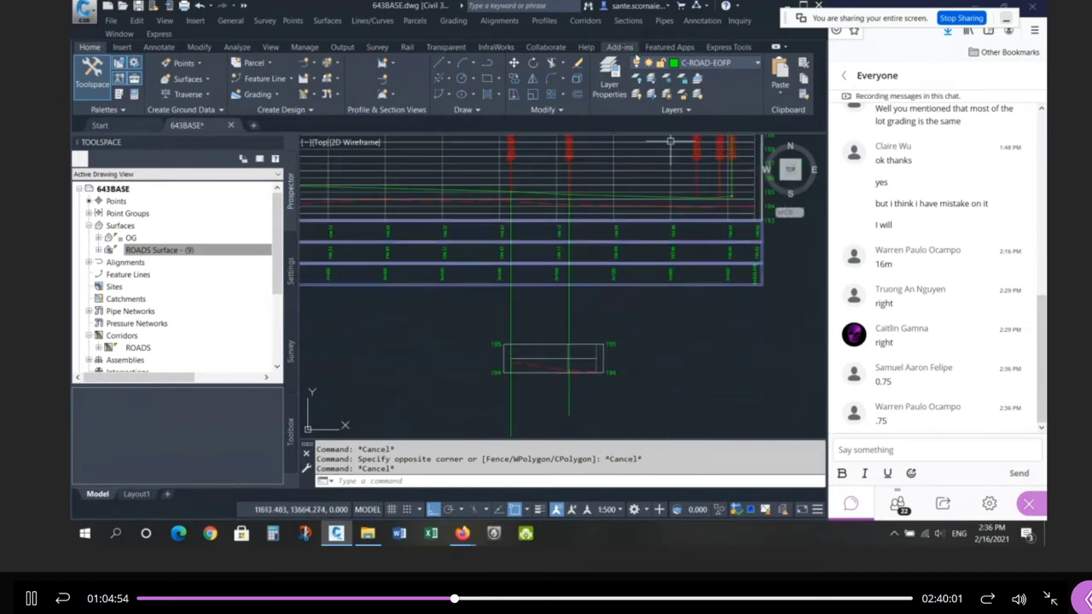
Step: Project the two points at the ends of the Street B crescent's outer edge into the STREET B - CRES3-R profile view
{"action": "left_click", "coordinate": [393, 64]}
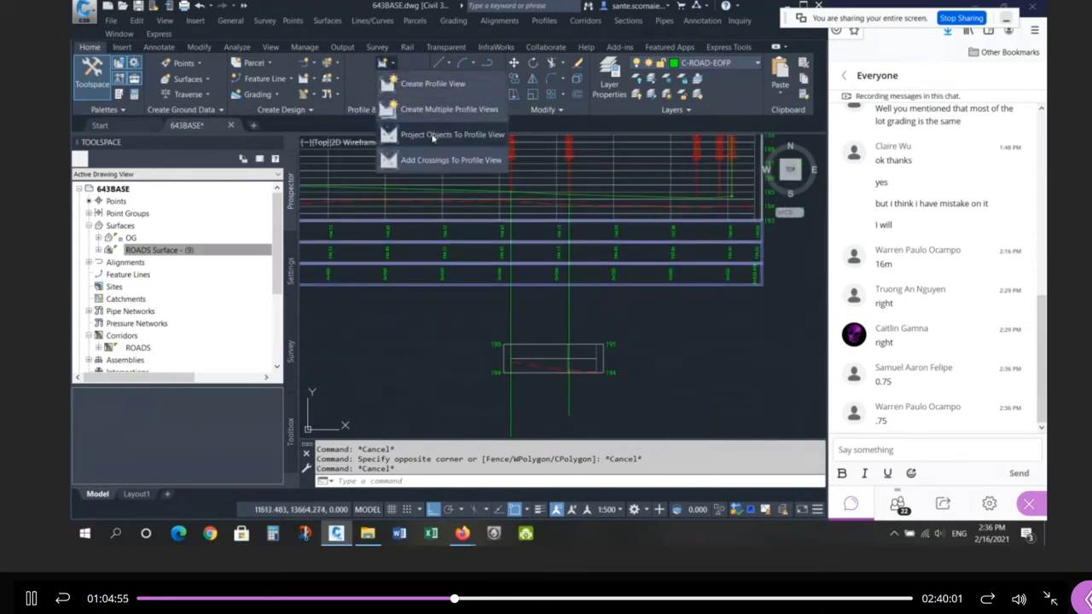
{"action": "left_click", "coordinate": [433, 138]}
{"action": "scroll", "coordinate": [608, 224], "scroll_direction": "down", "scroll_amount": 8}
{"action": "scroll", "coordinate": [588, 260], "scroll_direction": "up", "scroll_amount": 7}
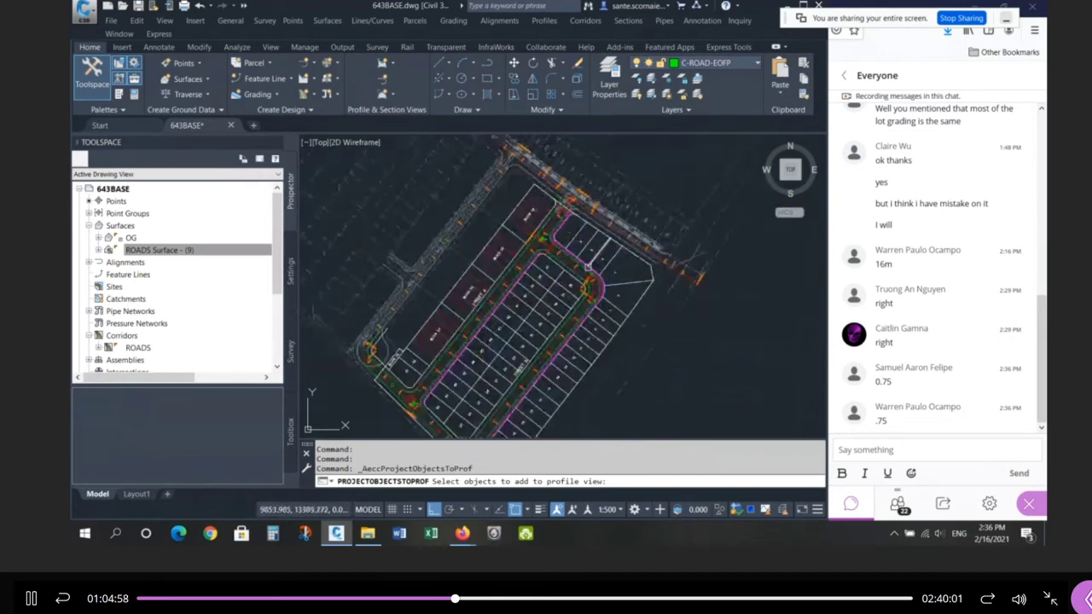
{"action": "scroll", "coordinate": [589, 266], "scroll_direction": "up", "scroll_amount": 5}
{"action": "left_click", "coordinate": [608, 365]}
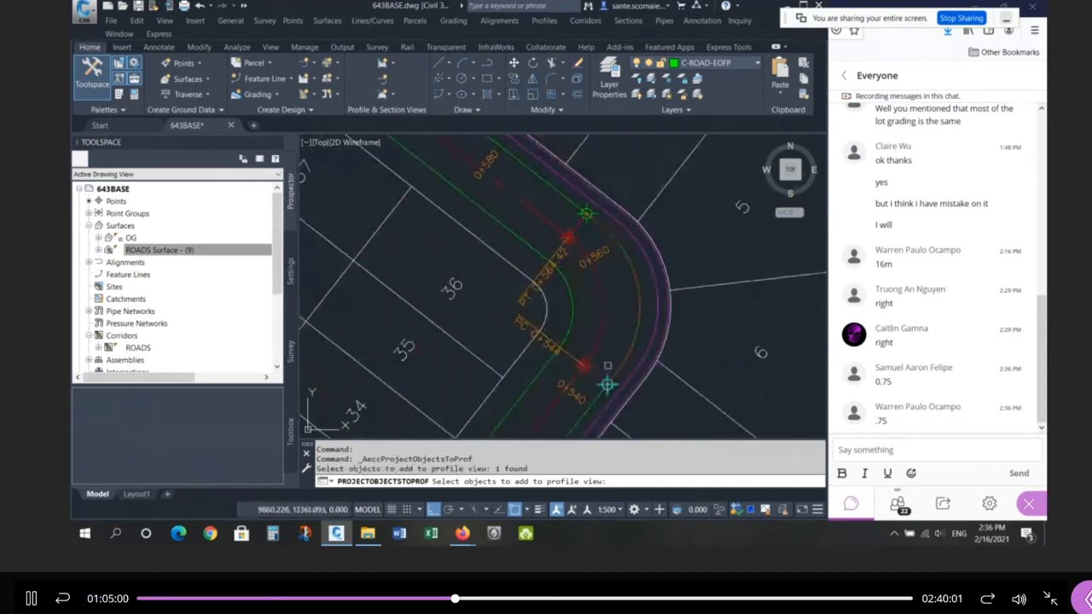
{"action": "left_click", "coordinate": [594, 212]}
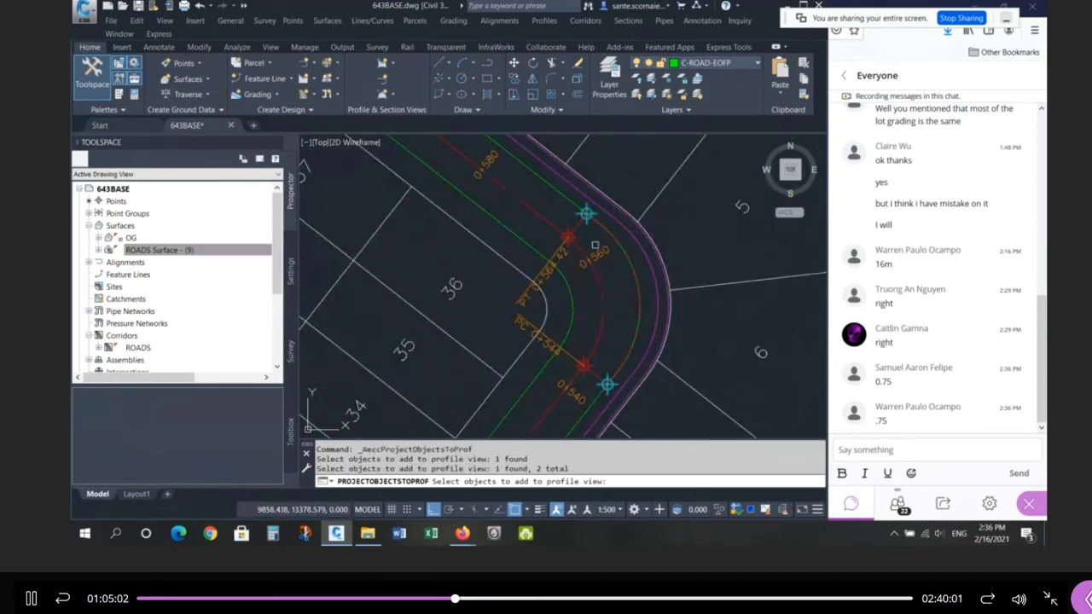
{"action": "key", "text": "Return"}
{"action": "scroll", "coordinate": [648, 256], "scroll_direction": "down", "scroll_amount": 6}
{"action": "scroll", "coordinate": [685, 256], "scroll_direction": "up", "scroll_amount": 3}
{"action": "scroll", "coordinate": [619, 226], "scroll_direction": "up", "scroll_amount": 5}
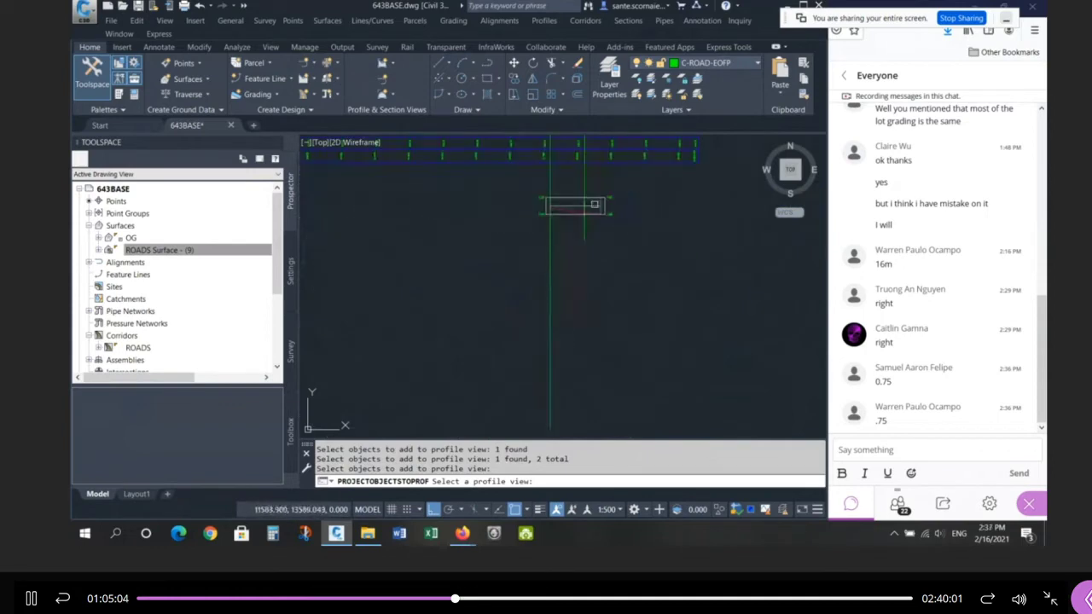
{"action": "left_click", "coordinate": [596, 210]}
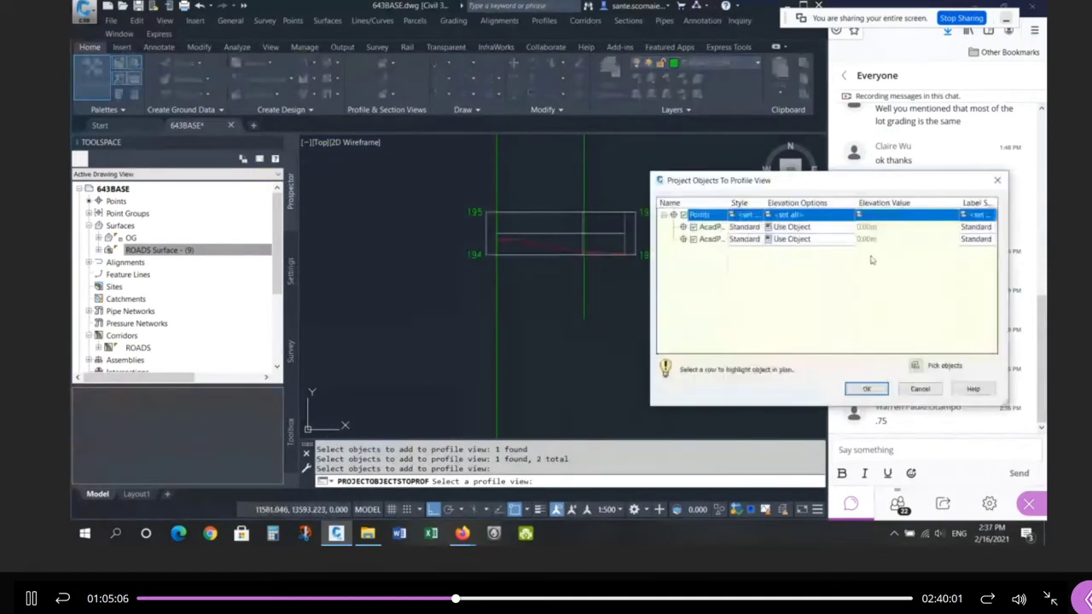
Step: Take the elevations of both projected points from ROADS Surface - (9) and complete the projection
{"action": "left_click", "coordinate": [812, 215]}
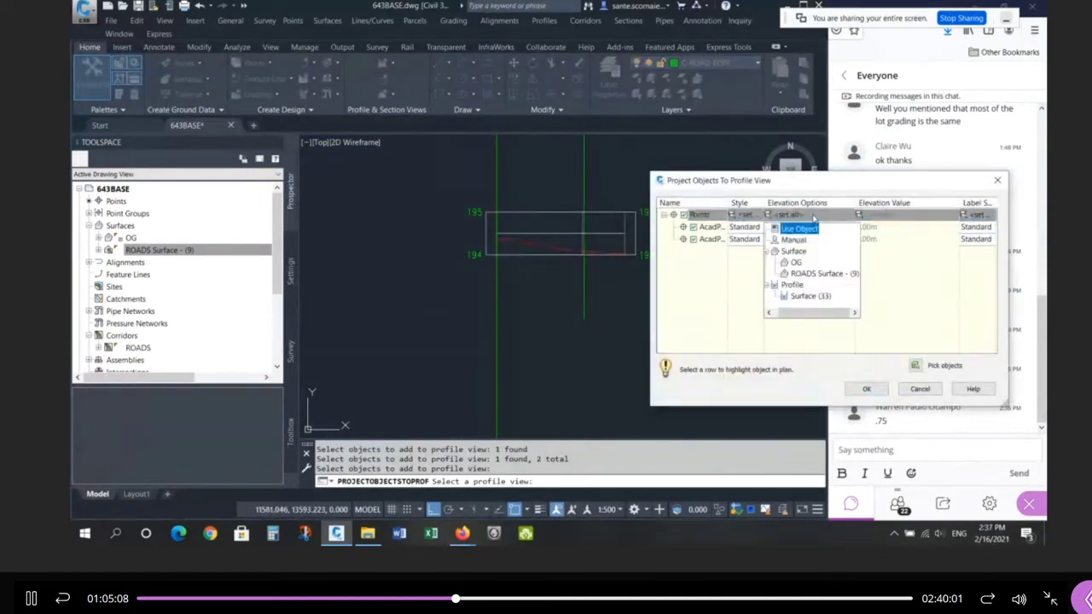
{"action": "left_click", "coordinate": [821, 274]}
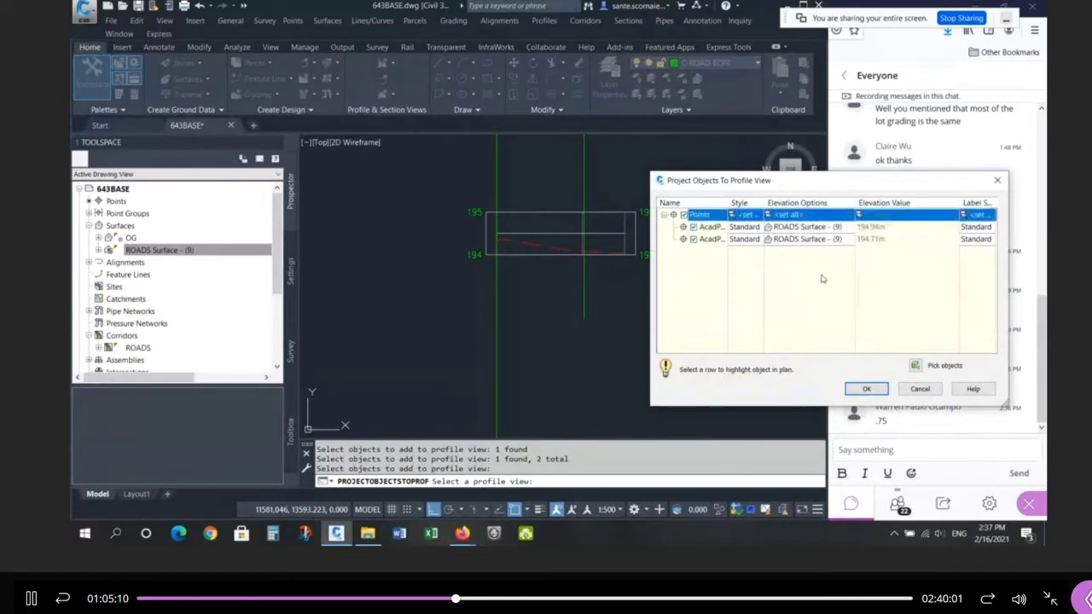
{"action": "left_click", "coordinate": [866, 389]}
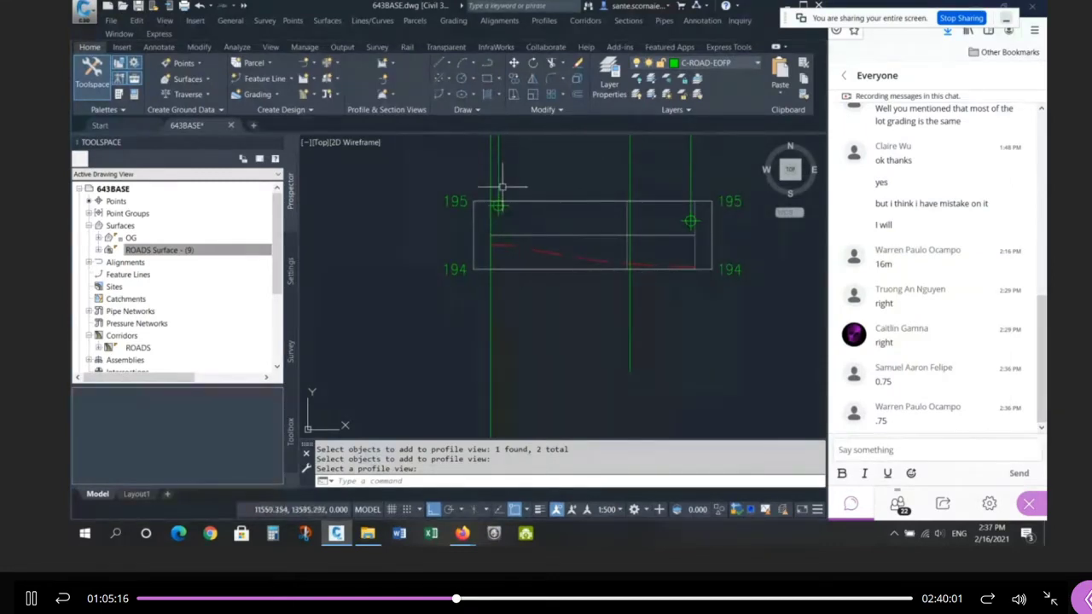
Step: Delete the two vertical reference lines that cross the STREET B - CRES3-R profile view
{"action": "left_click", "coordinate": [673, 319]}
{"action": "left_click", "coordinate": [426, 348]}
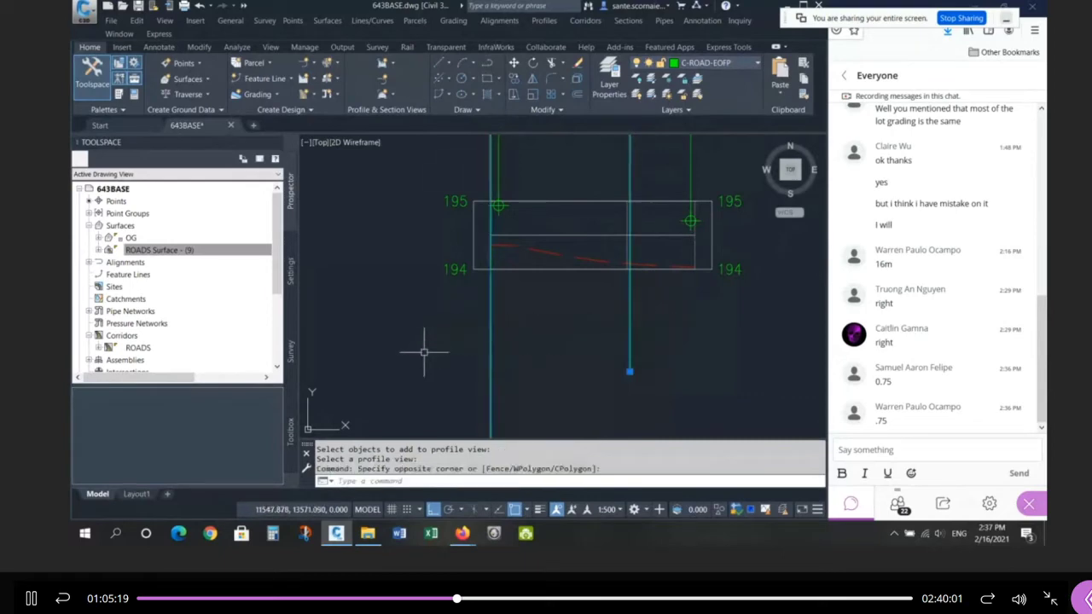
{"action": "key", "text": "Delete"}
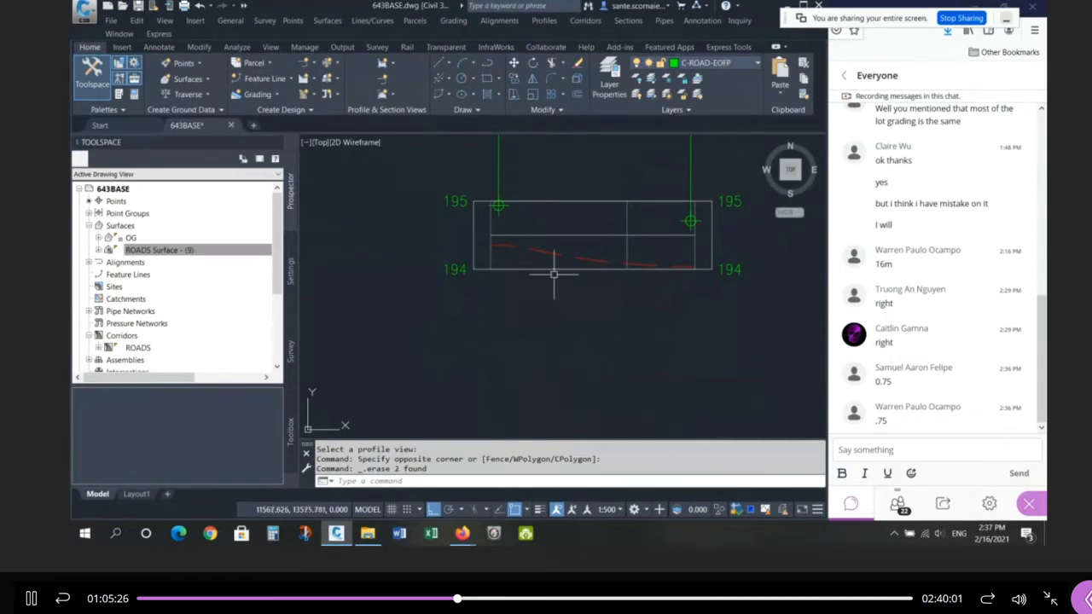
Step: Create a layout profile named STREET B - CRES3-R - FG in the small profile view, with the ROAD style and label set
{"action": "left_click", "coordinate": [544, 21]}
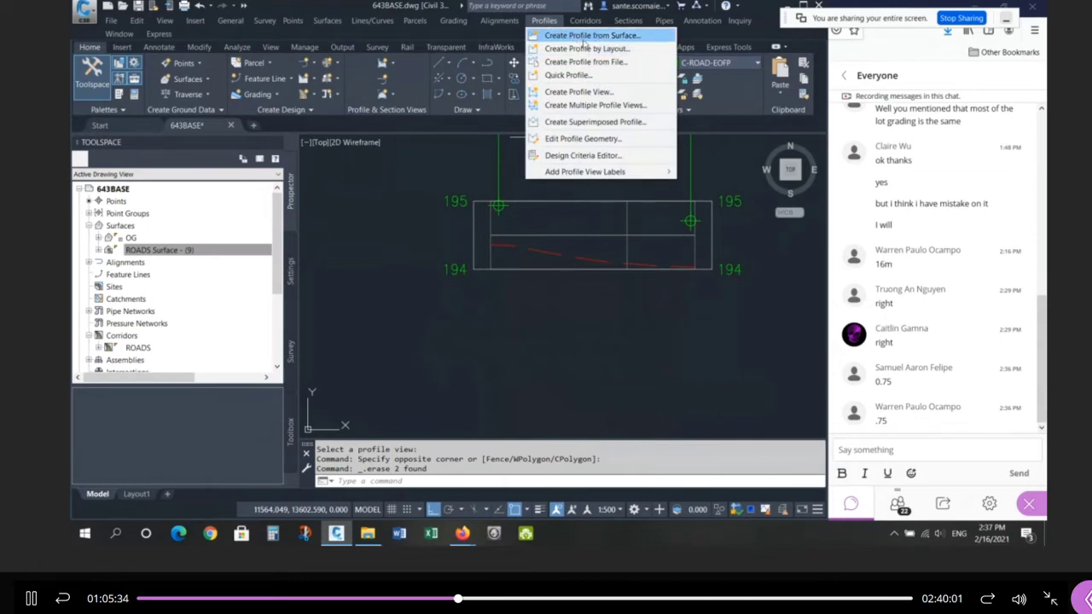
{"action": "left_click", "coordinate": [583, 50]}
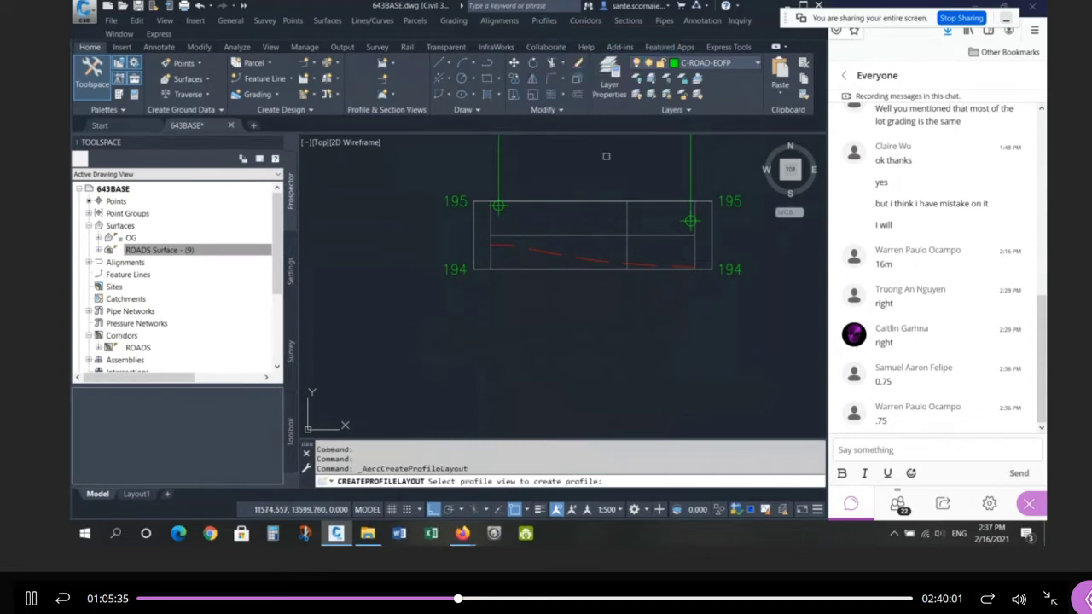
{"action": "left_click", "coordinate": [603, 202]}
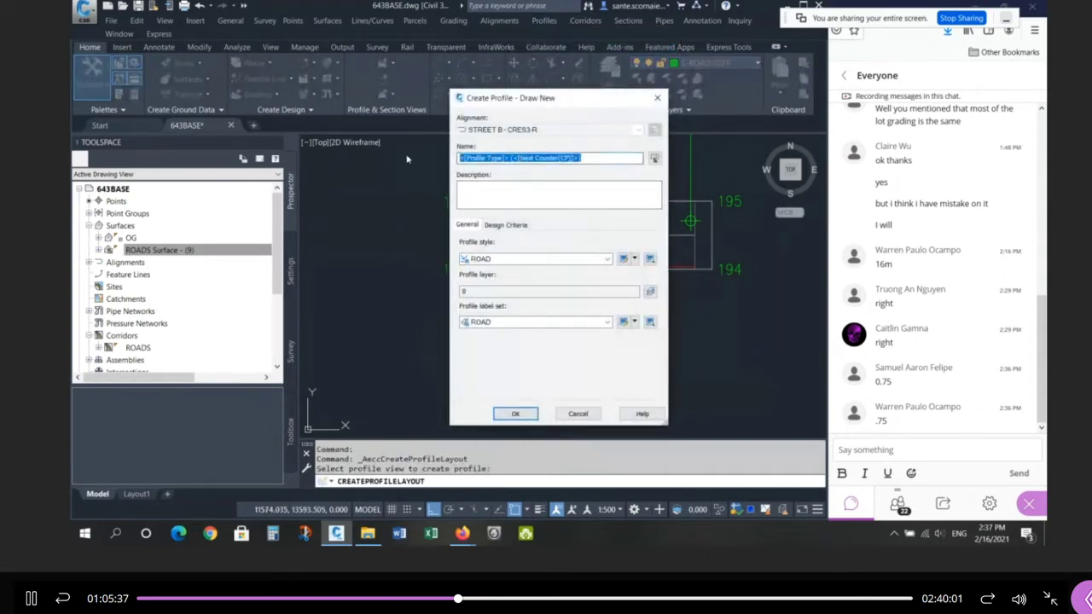
{"action": "type", "text": "STREET B - CRES3-R"}
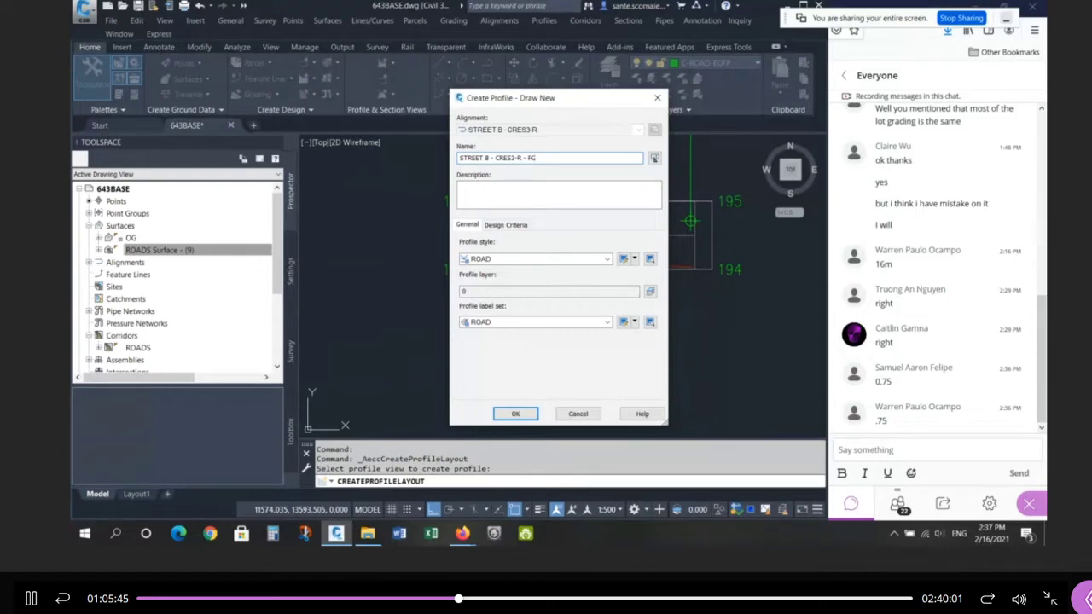
{"action": "left_click", "coordinate": [515, 414]}
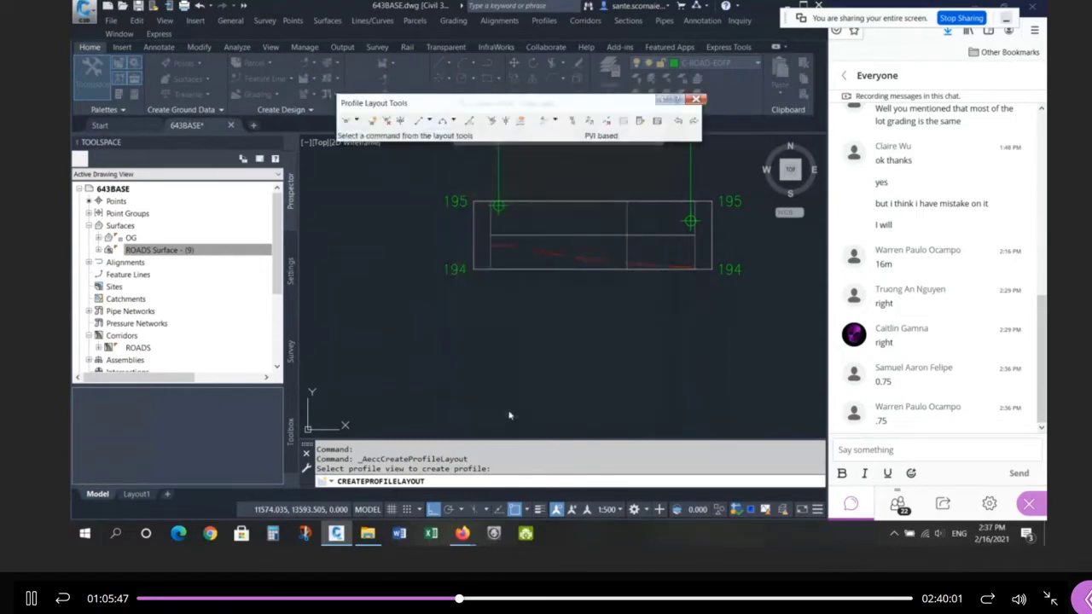
Step: Draw the STREET B - CRES3-R - FG profile by inserting PVIs at the nodes of the two projected points
{"action": "left_click", "coordinate": [372, 121]}
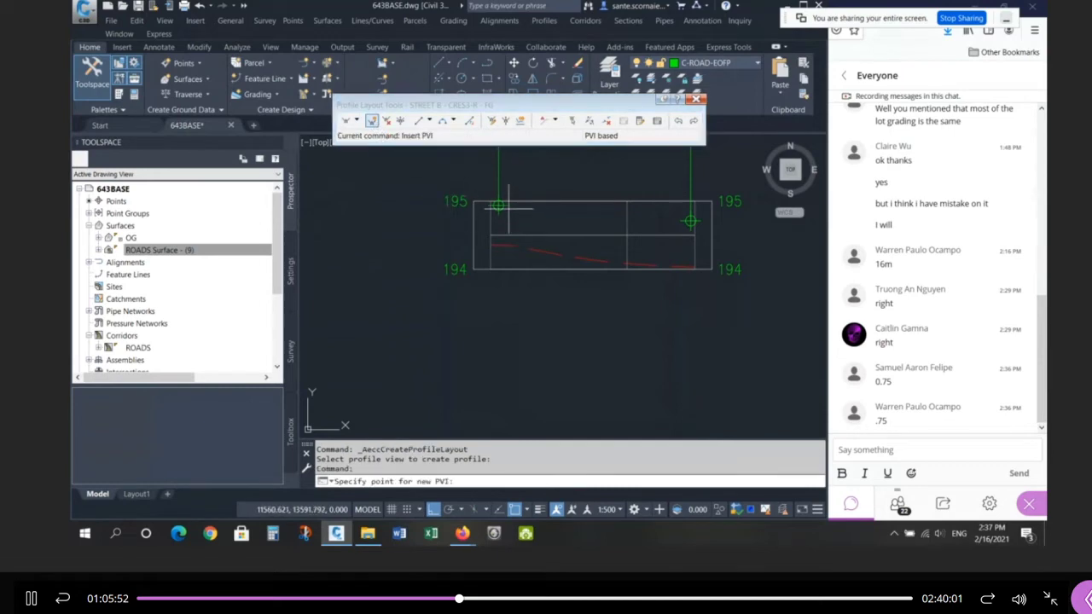
{"action": "type", "text": "no"}
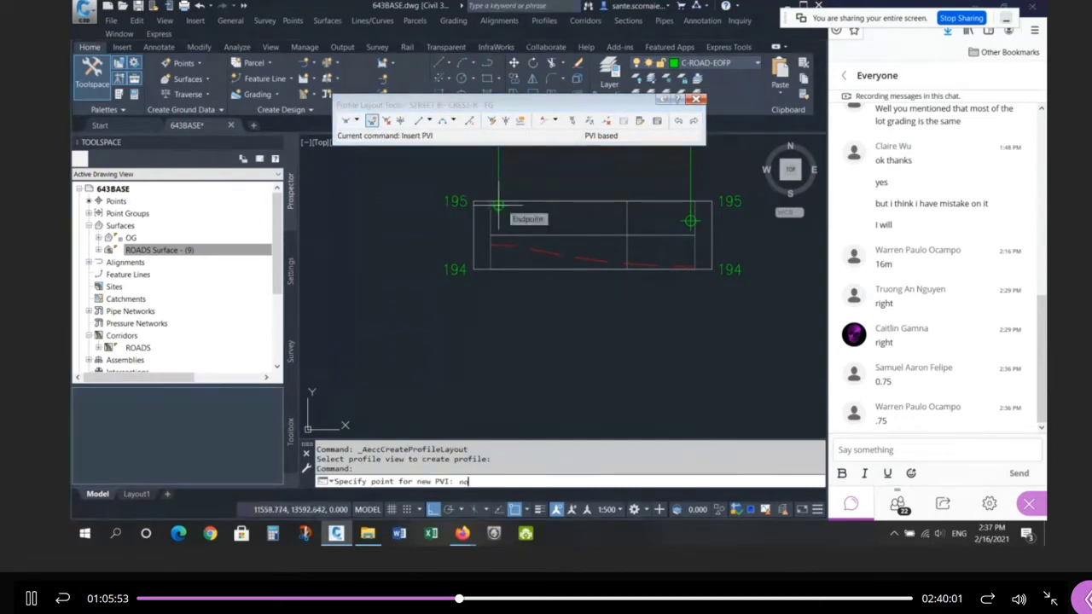
{"action": "type", "text": "d"}
{"action": "key", "text": "Return"}
{"action": "left_click", "coordinate": [499, 205]}
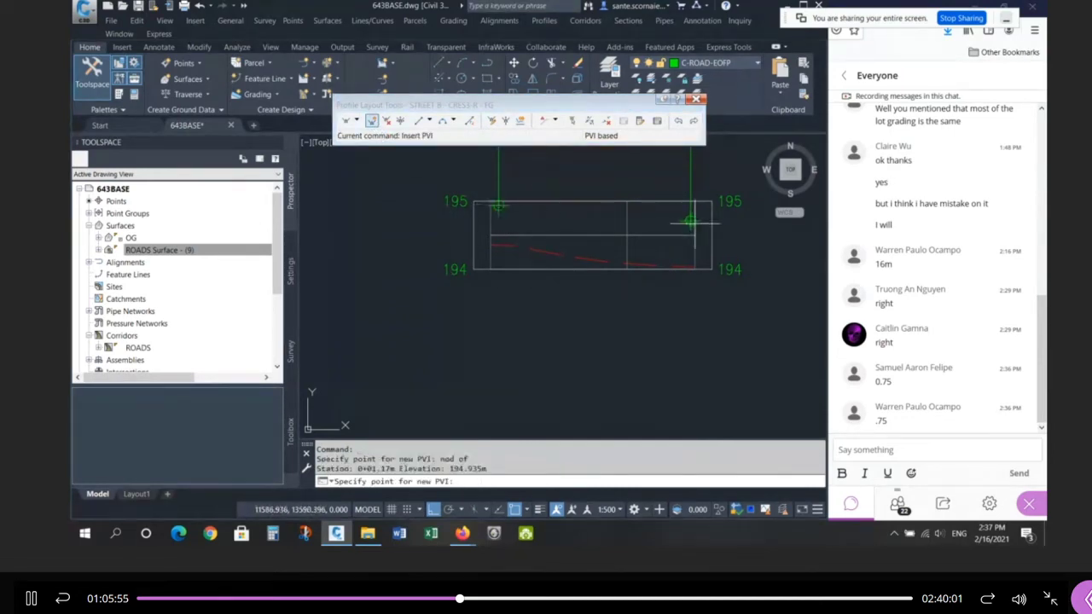
{"action": "type", "text": "nod"}
{"action": "key", "text": "Return"}
{"action": "left_click", "coordinate": [691, 221]}
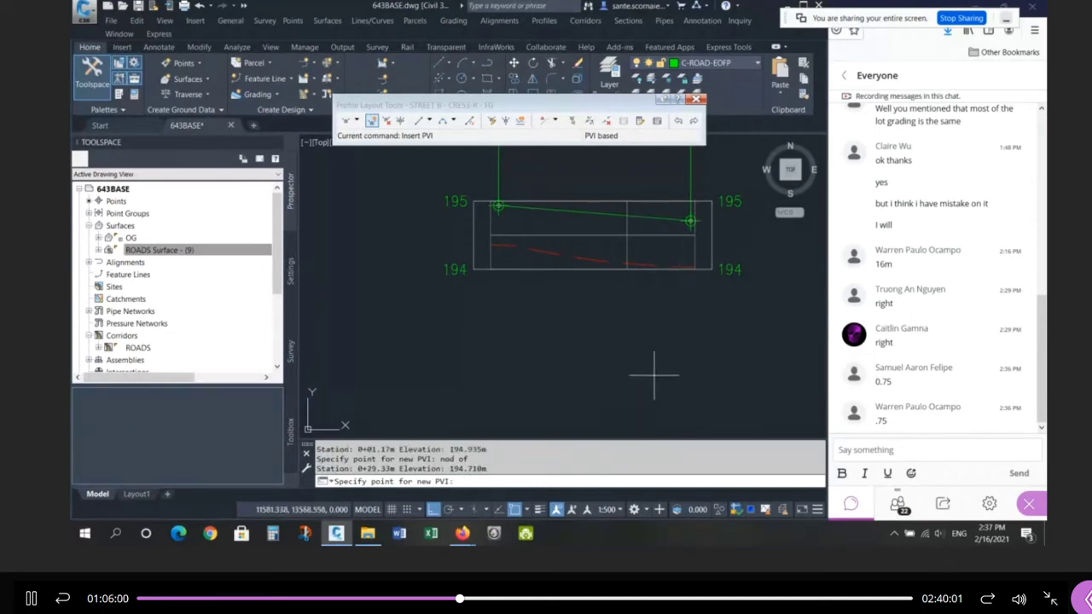
{"action": "scroll", "coordinate": [654, 371], "scroll_direction": "down", "scroll_amount": 3}
{"action": "scroll", "coordinate": [639, 306], "scroll_direction": "up", "scroll_amount": 3}
{"action": "scroll", "coordinate": [676, 308], "scroll_direction": "down", "scroll_amount": 2}
{"action": "scroll", "coordinate": [742, 273], "scroll_direction": "up", "scroll_amount": 2}
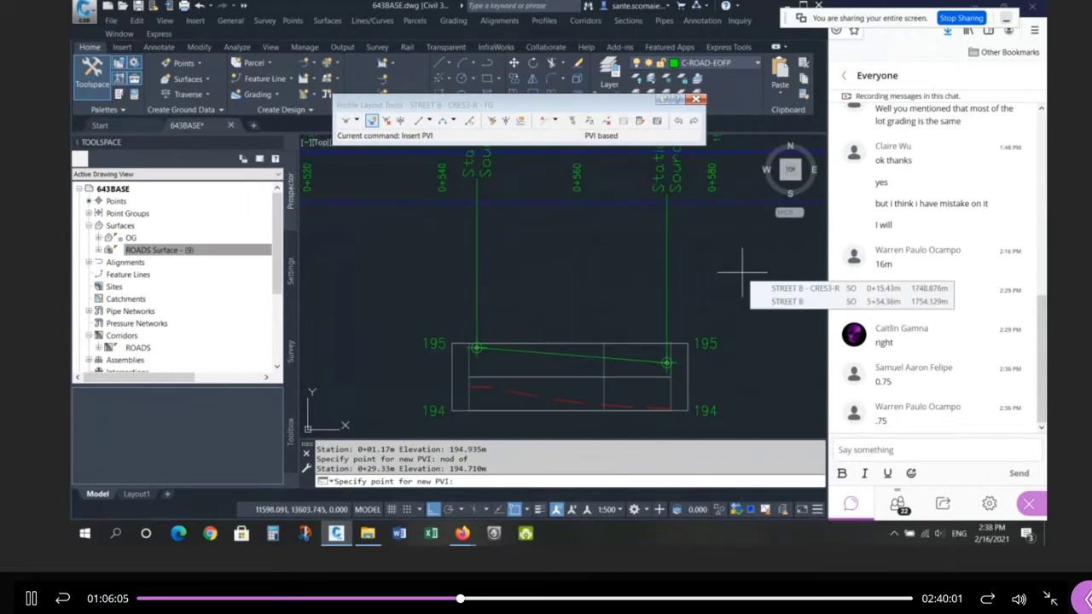
{"action": "key", "text": "Return"}
{"action": "scroll", "coordinate": [578, 371], "scroll_direction": "up", "scroll_amount": 3}
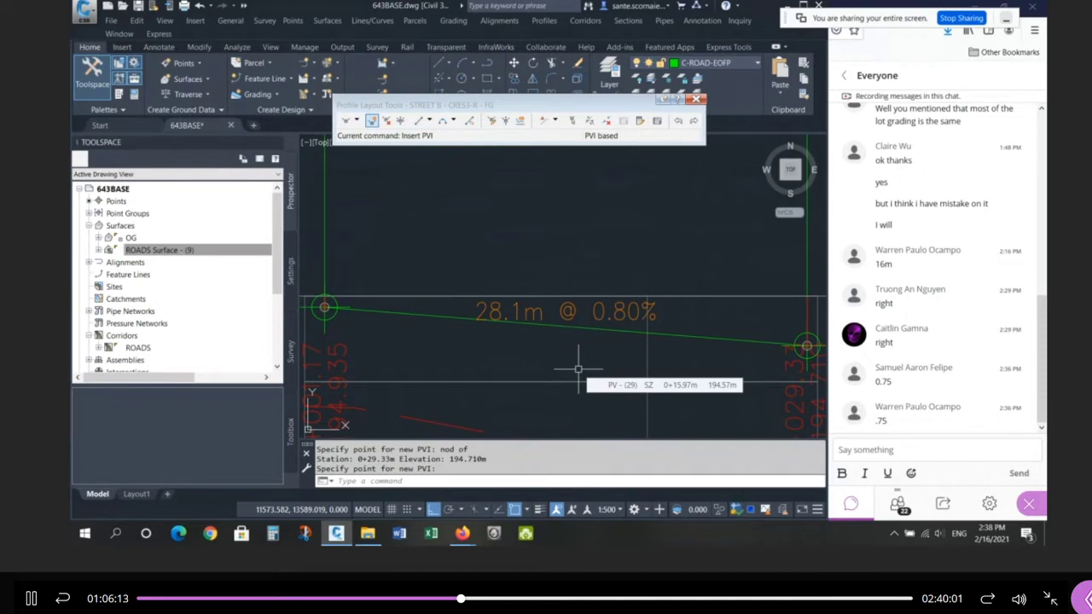
{"action": "scroll", "coordinate": [588, 245], "scroll_direction": "down", "scroll_amount": 2}
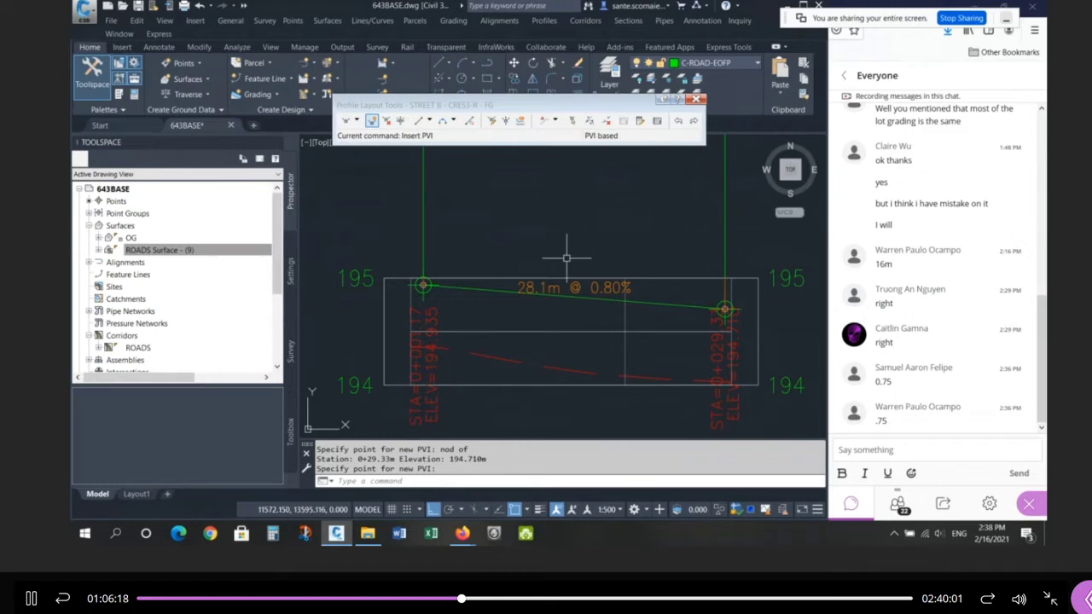
Step: Examine the Street B crescent alignment in plan and its new finished-grade line in the small profile view
{"action": "scroll", "coordinate": [566, 257], "scroll_direction": "down", "scroll_amount": 6}
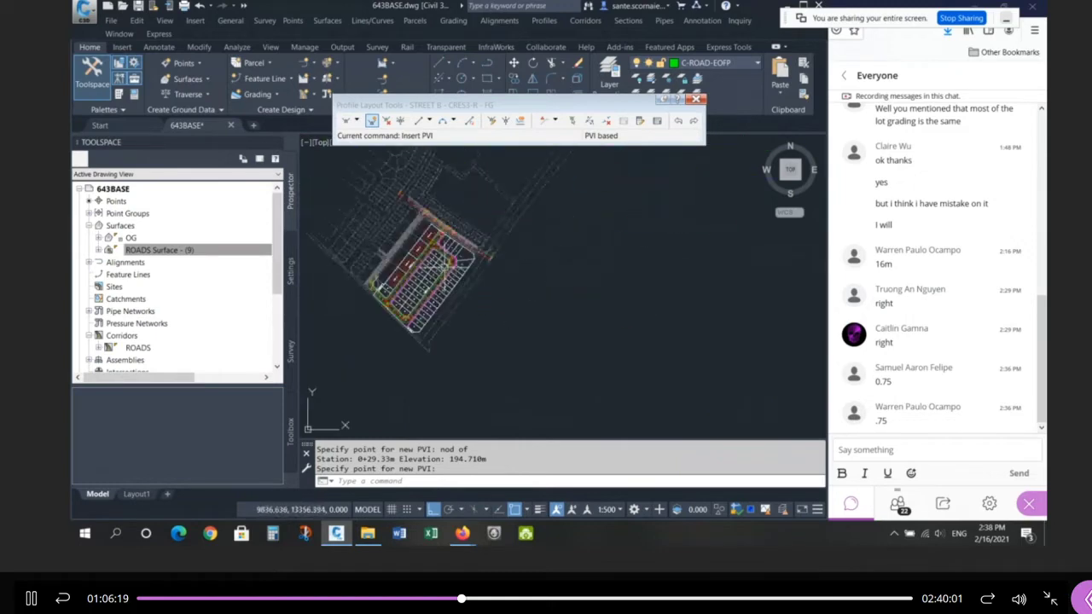
{"action": "scroll", "coordinate": [444, 267], "scroll_direction": "up", "scroll_amount": 4}
{"action": "scroll", "coordinate": [472, 250], "scroll_direction": "up", "scroll_amount": 8}
{"action": "key", "text": "Escape"}
{"action": "left_click", "coordinate": [378, 279]}
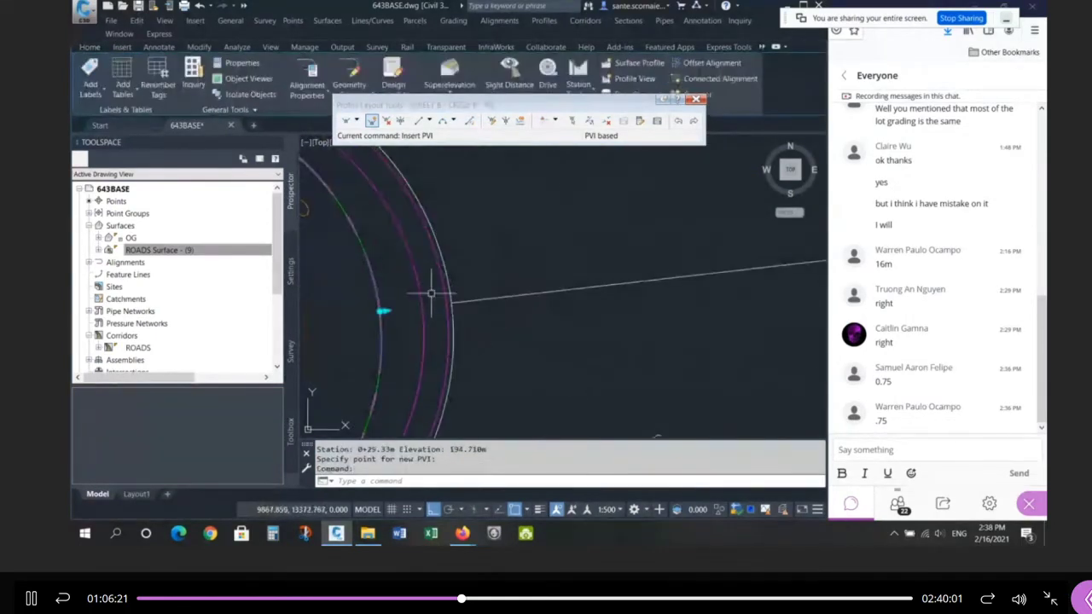
{"action": "scroll", "coordinate": [431, 293], "scroll_direction": "down", "scroll_amount": 12}
{"action": "scroll", "coordinate": [658, 245], "scroll_direction": "up", "scroll_amount": 6}
{"action": "scroll", "coordinate": [692, 291], "scroll_direction": "up", "scroll_amount": 8}
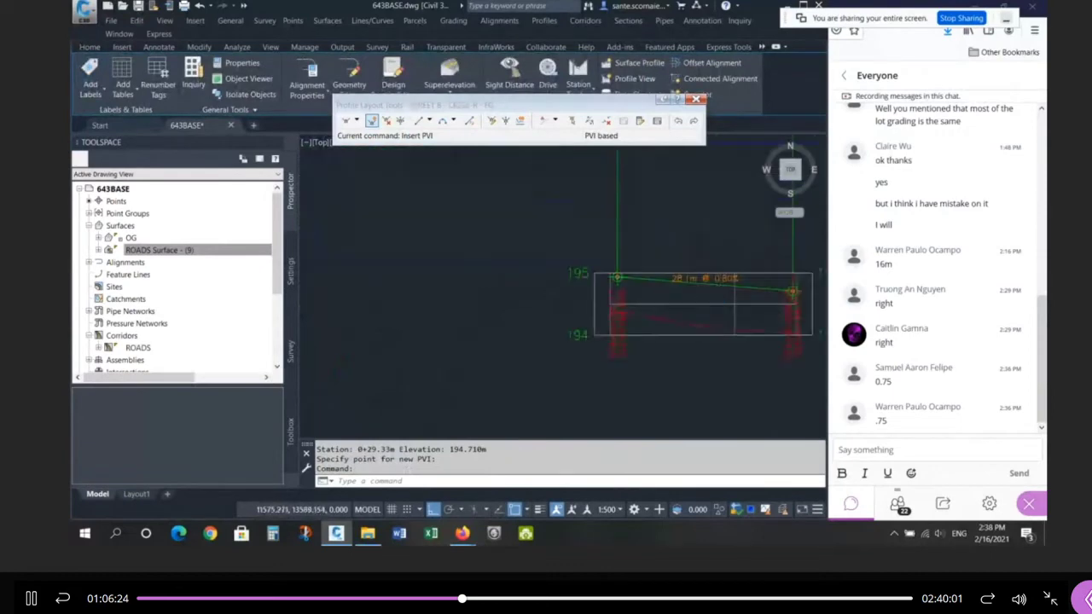
{"action": "scroll", "coordinate": [721, 299], "scroll_direction": "up", "scroll_amount": 2}
{"action": "left_click", "coordinate": [737, 282]}
{"action": "scroll", "coordinate": [504, 282], "scroll_direction": "down", "scroll_amount": 8}
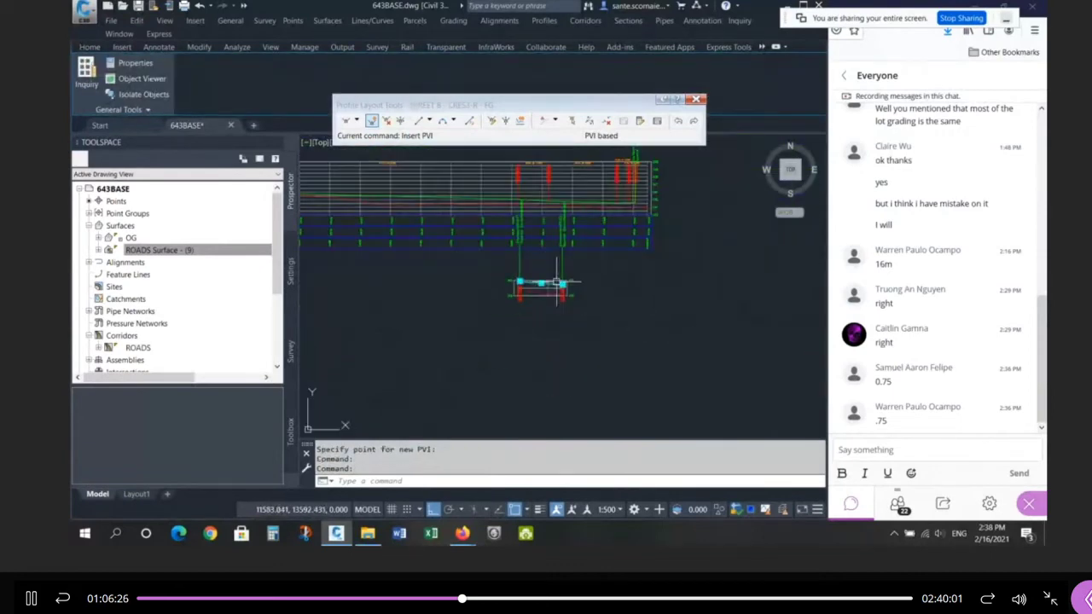
{"action": "key", "text": "Escape"}
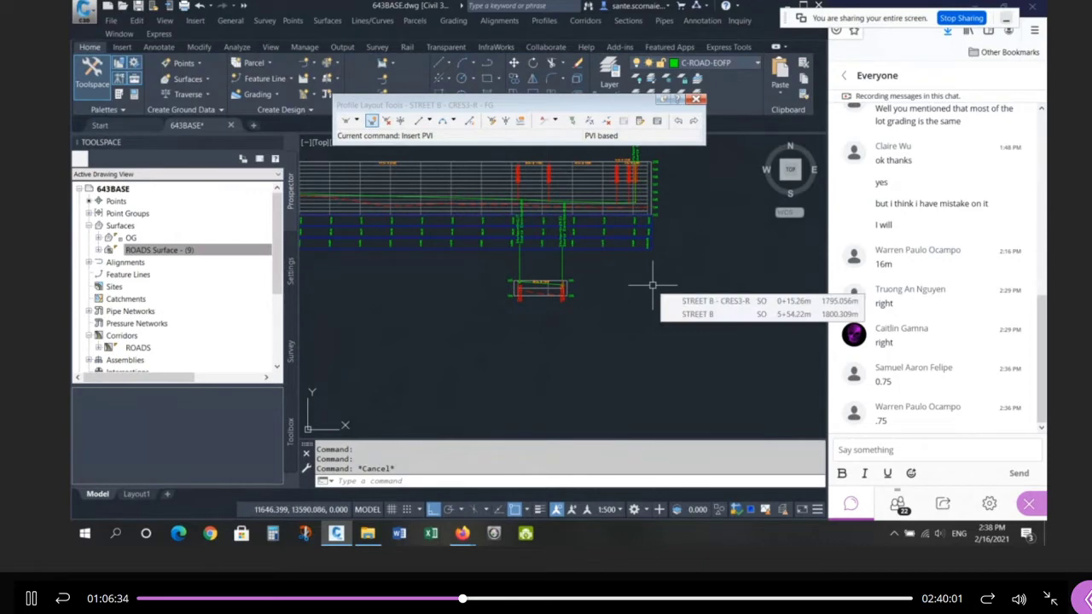
Step: Open xEng_1_to_18.pdf from the MN Files folder and enlarge the 16m road allowance cross-section on page 2
{"action": "left_click", "coordinate": [368, 533]}
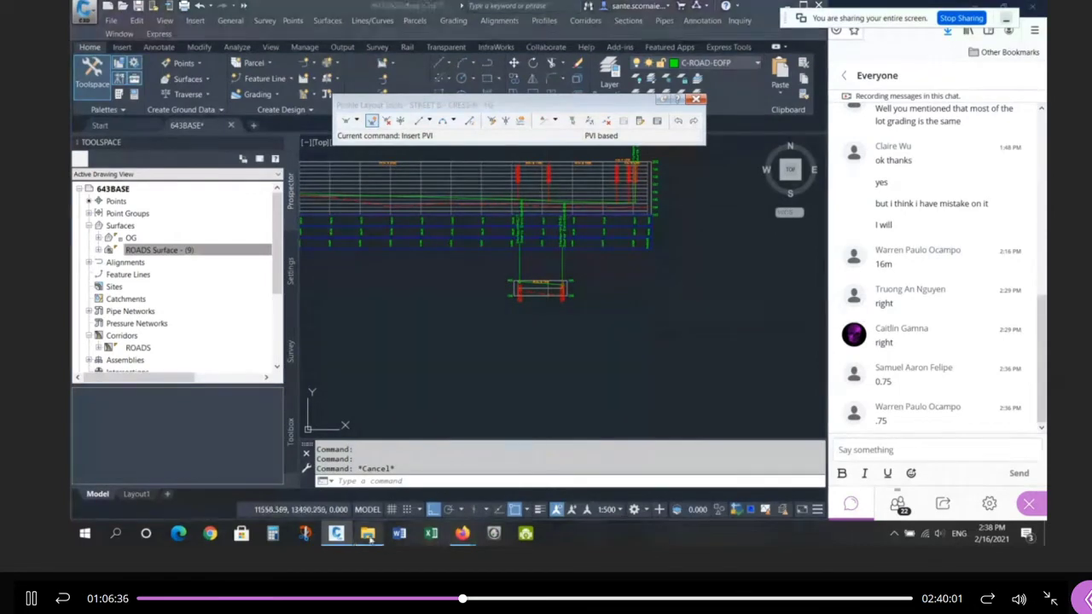
{"action": "double_click", "coordinate": [367, 341]}
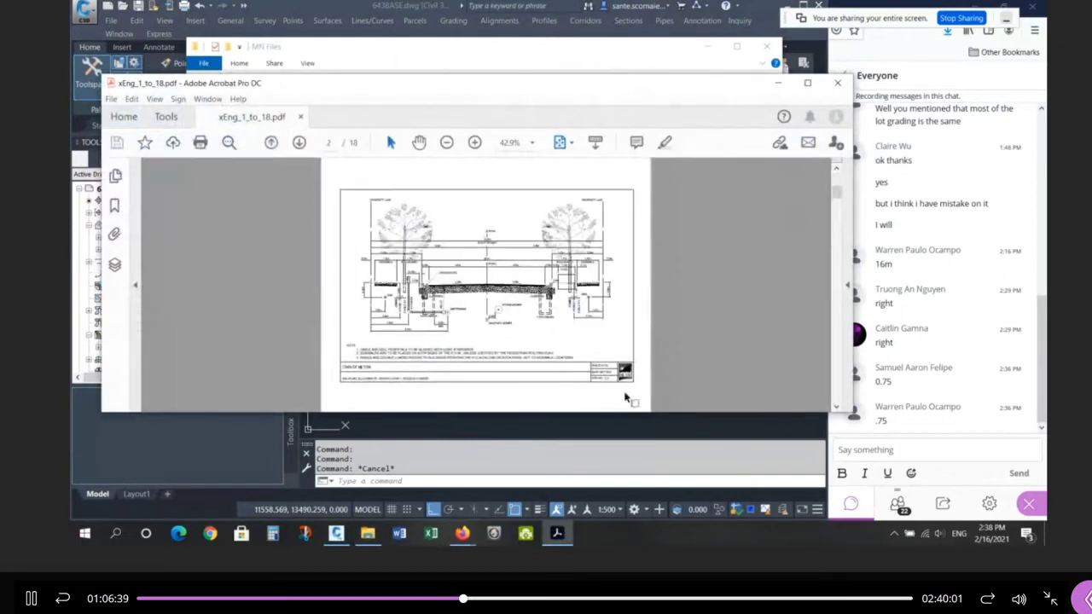
{"action": "scroll", "coordinate": [601, 376], "scroll_direction": "down", "scroll_amount": 2}
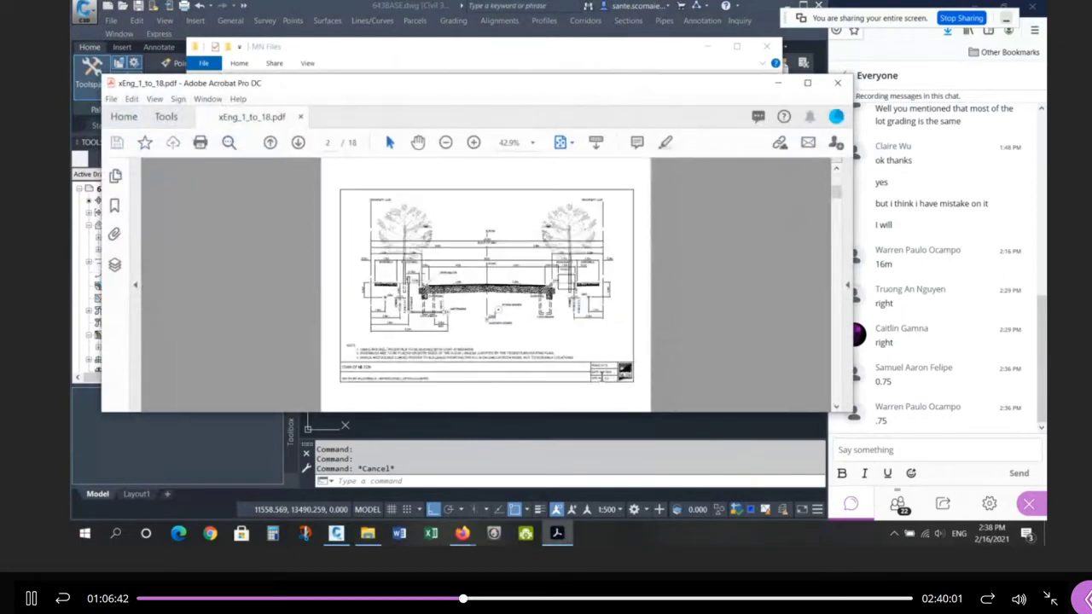
{"action": "scroll", "coordinate": [605, 392], "scroll_direction": "up", "scroll_amount": 2, "text": "ctrl"}
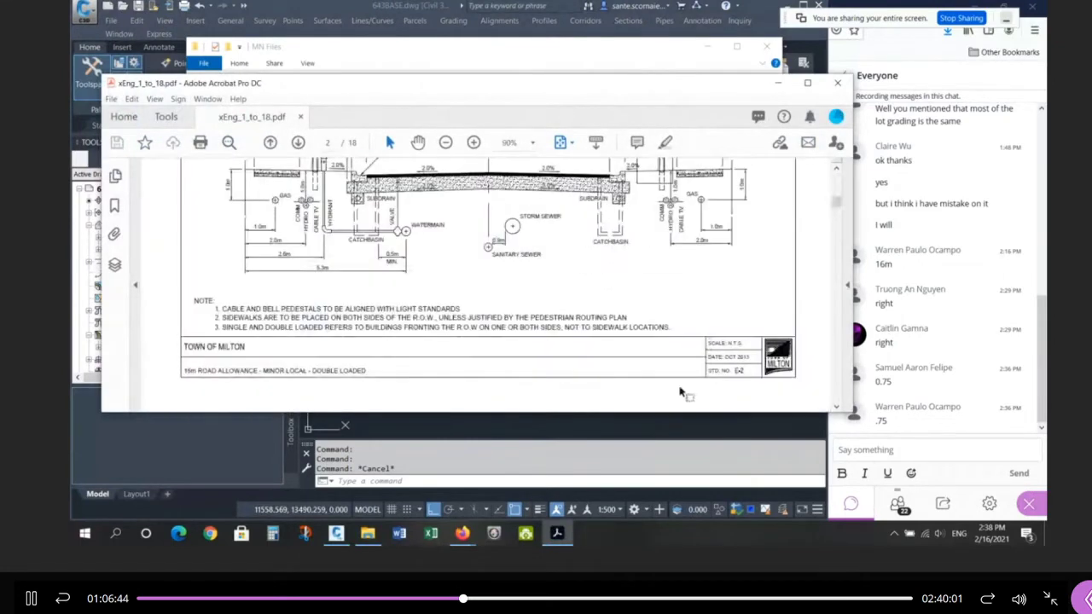
{"action": "scroll", "coordinate": [529, 269], "scroll_direction": "up", "scroll_amount": 1, "text": "ctrl"}
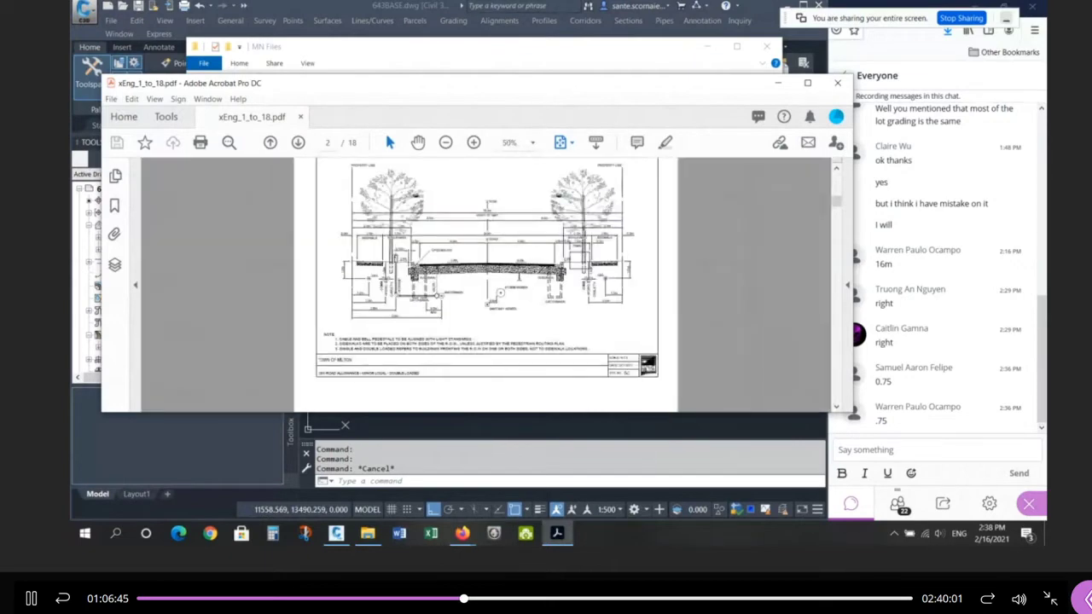
{"action": "scroll", "coordinate": [503, 275], "scroll_direction": "up", "scroll_amount": 1, "text": "ctrl"}
{"action": "scroll", "coordinate": [499, 271], "scroll_direction": "up", "scroll_amount": 2, "text": "ctrl"}
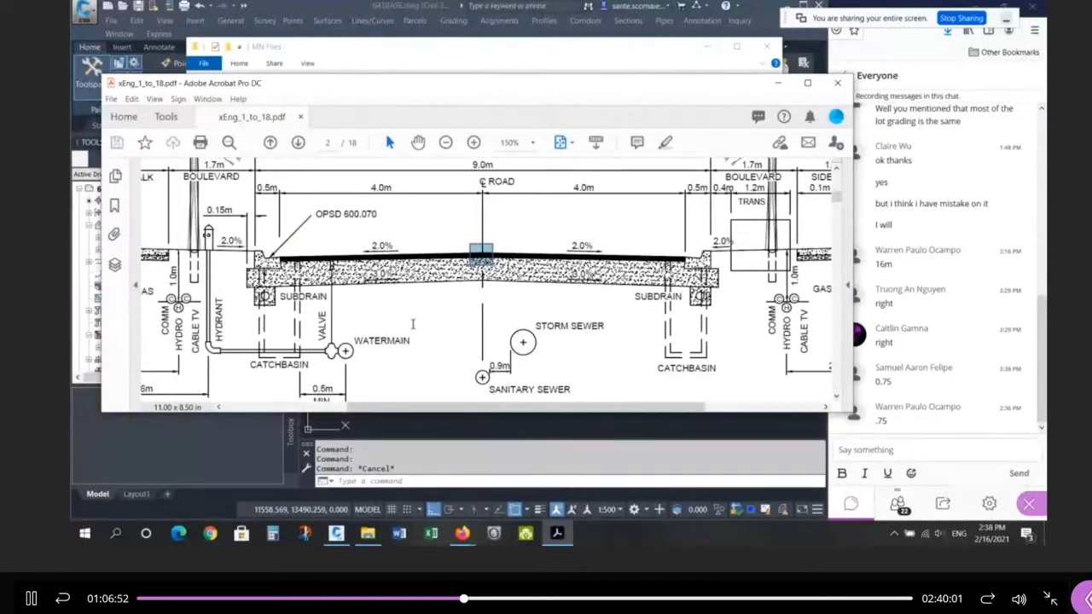
Step: Examine the pavement edge, gutter and curb detail beside the boulevard in the road cross-section
{"action": "scroll", "coordinate": [757, 275], "scroll_direction": "up", "scroll_amount": 2, "text": "ctrl"}
{"action": "scroll", "coordinate": [758, 275], "scroll_direction": "up", "scroll_amount": 5, "text": "ctrl"}
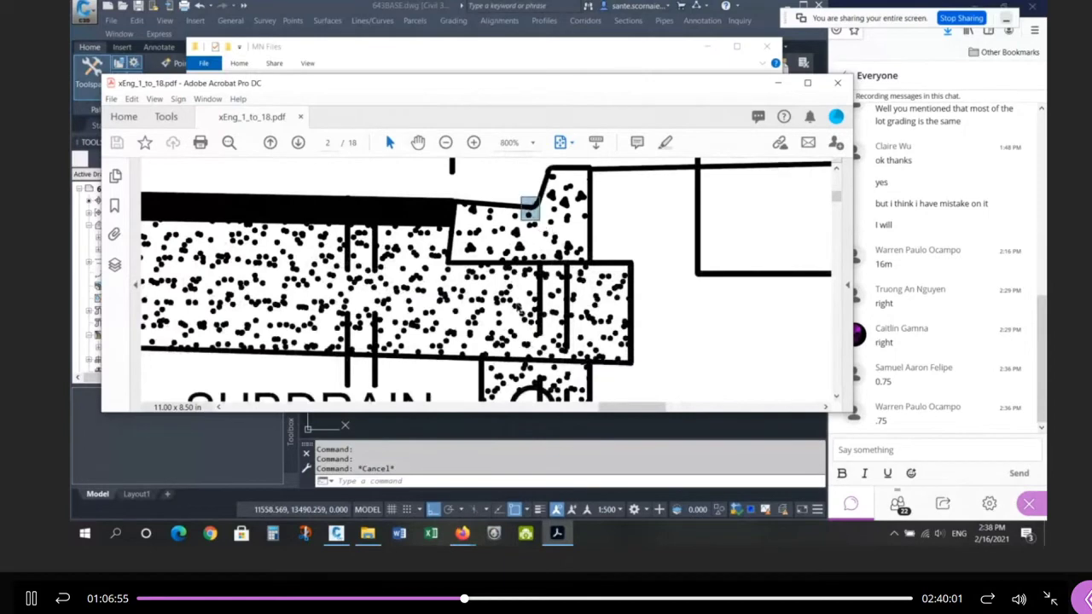
{"action": "scroll", "coordinate": [520, 307], "scroll_direction": "down", "scroll_amount": 4, "text": "ctrl"}
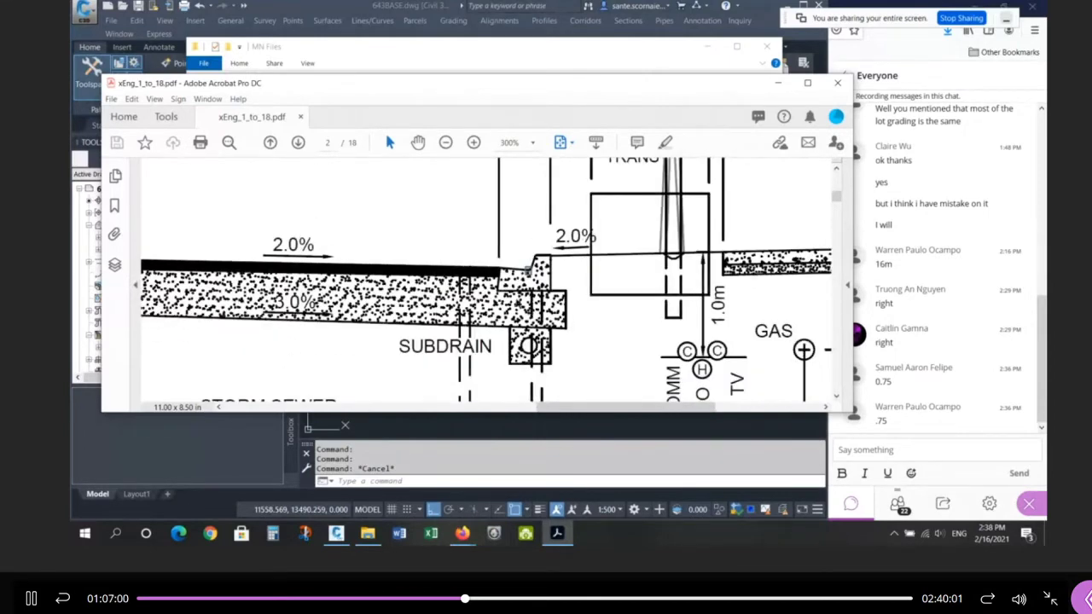
{"action": "left_click_drag", "start_coordinate": [387, 250], "coordinate": [416, 271]}
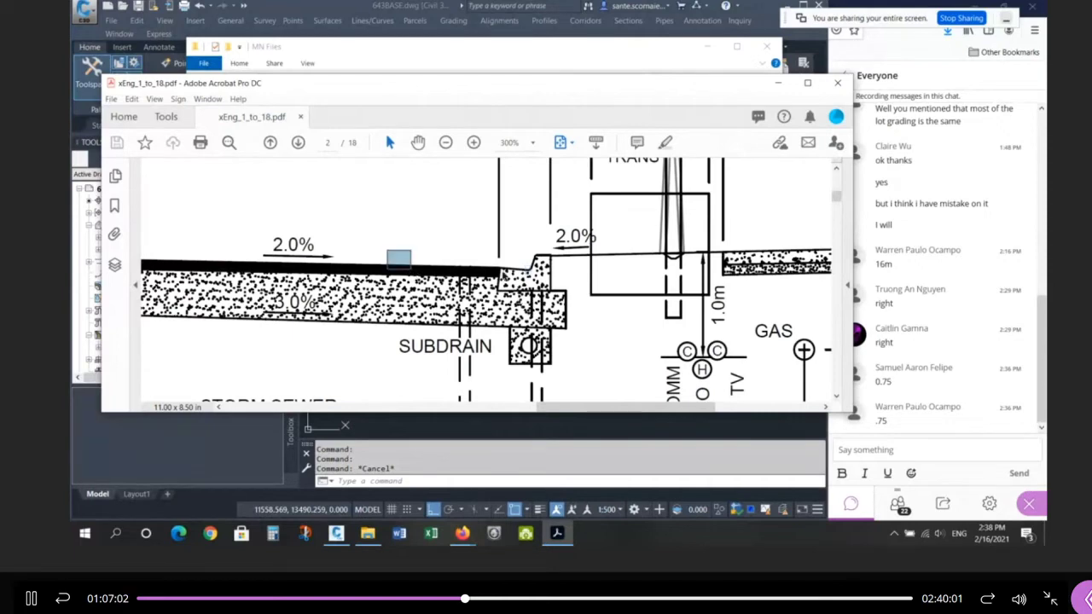
{"action": "left_click_drag", "start_coordinate": [504, 259], "coordinate": [523, 278]}
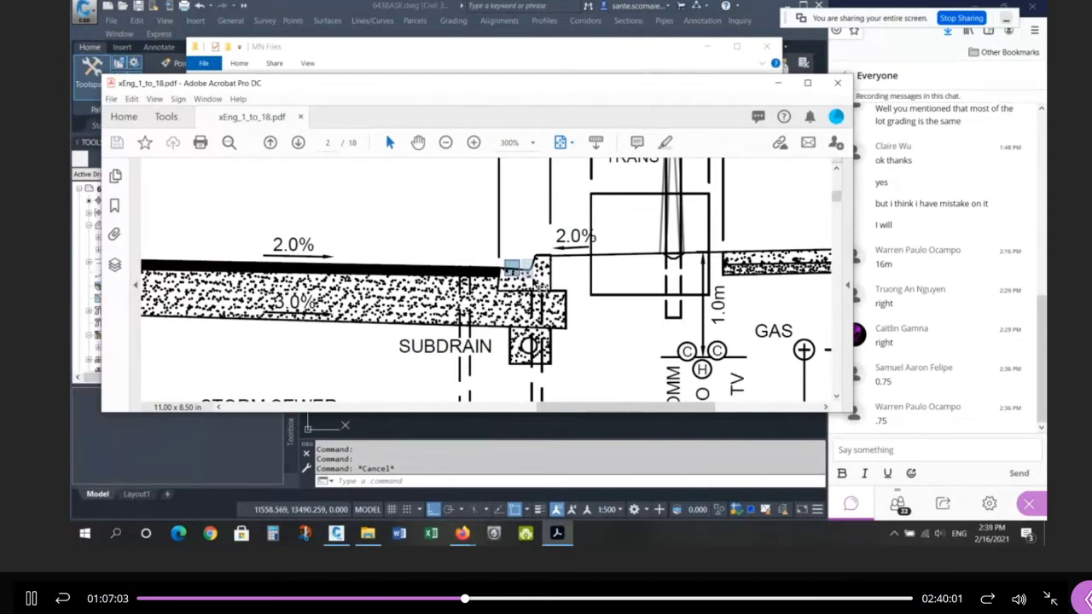
{"action": "left_click", "coordinate": [529, 271]}
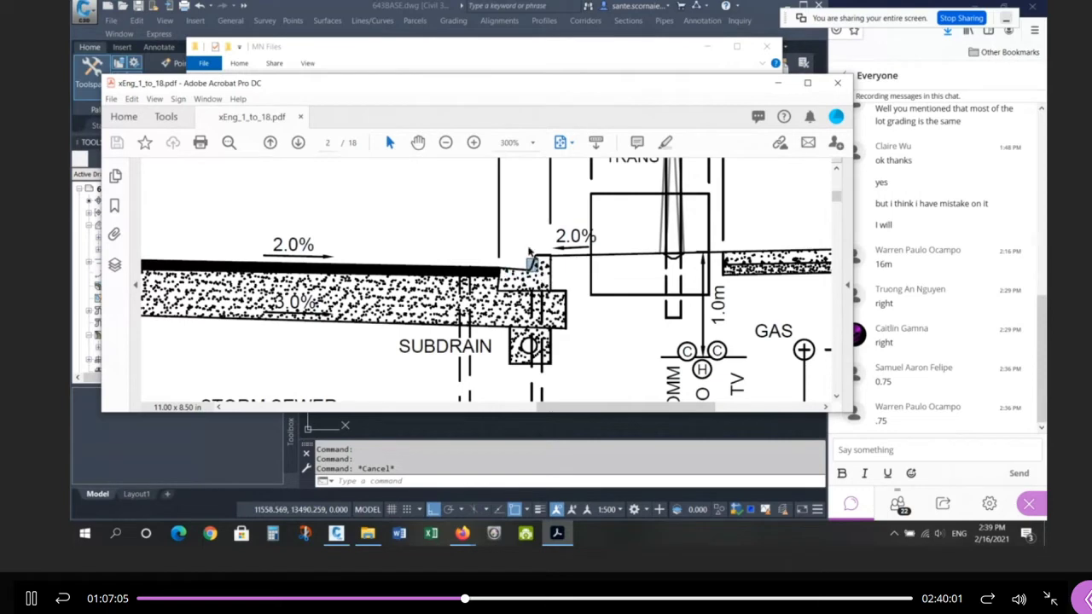
{"action": "left_click_drag", "start_coordinate": [529, 249], "coordinate": [606, 273]}
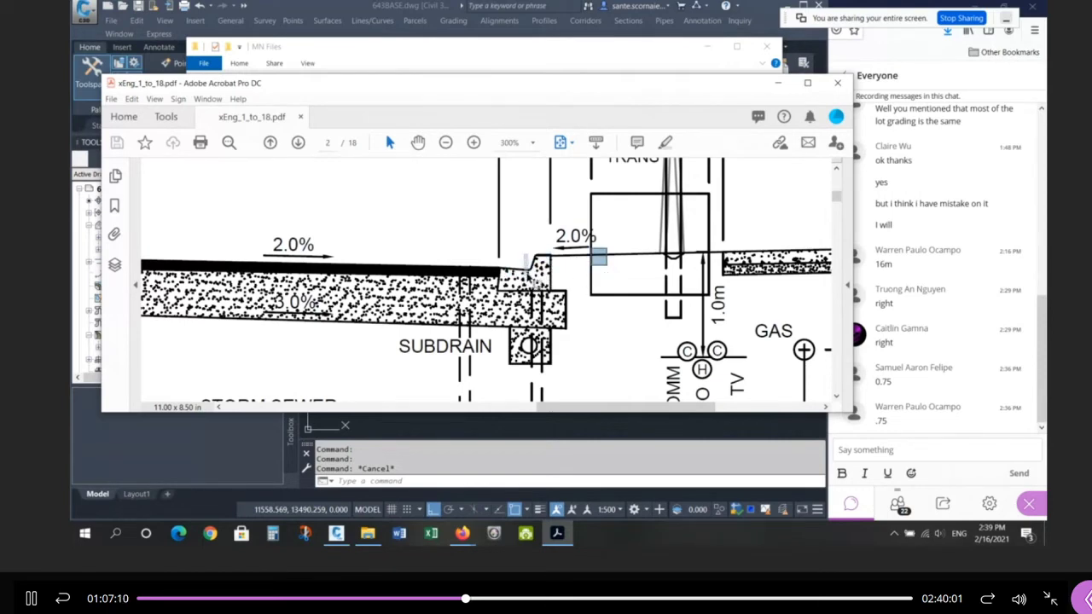
{"action": "left_click_drag", "start_coordinate": [525, 256], "coordinate": [530, 280]}
{"action": "scroll", "coordinate": [515, 283], "scroll_direction": "down", "scroll_amount": 1}
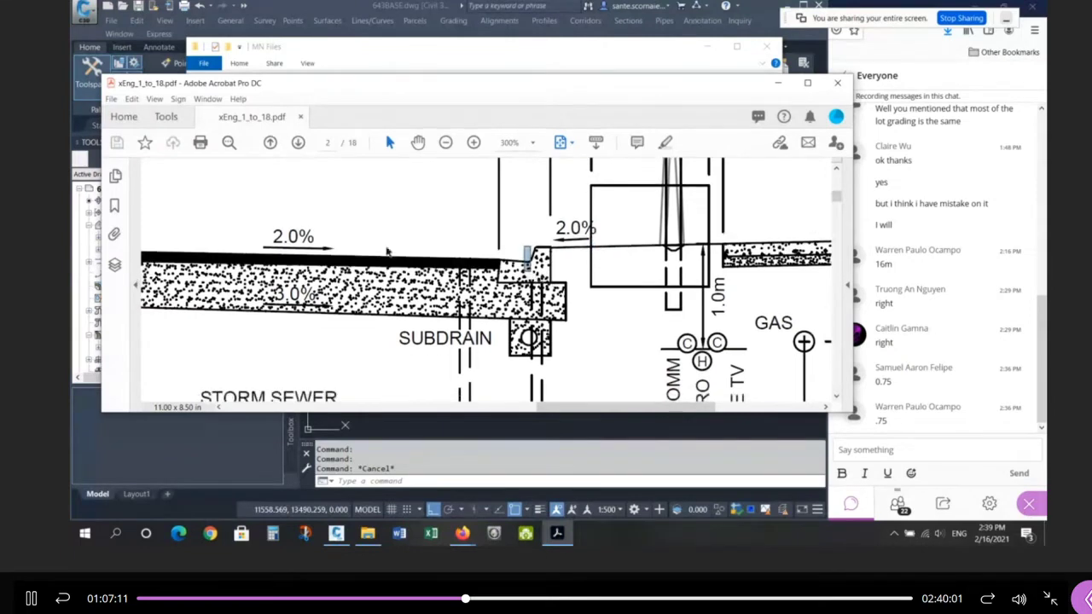
Step: Compare the pavement crossfall and the curb and gutter on both sides of the road centreline
{"action": "scroll", "coordinate": [599, 279], "scroll_direction": "down", "scroll_amount": 3, "text": "ctrl"}
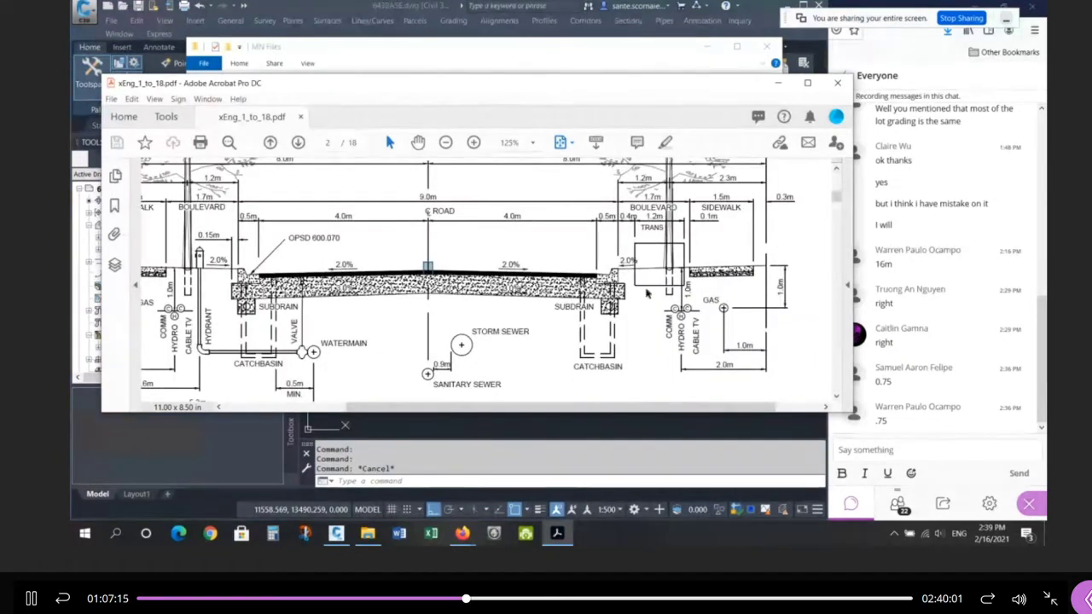
{"action": "scroll", "coordinate": [646, 293], "scroll_direction": "down", "scroll_amount": 1, "text": "ctrl"}
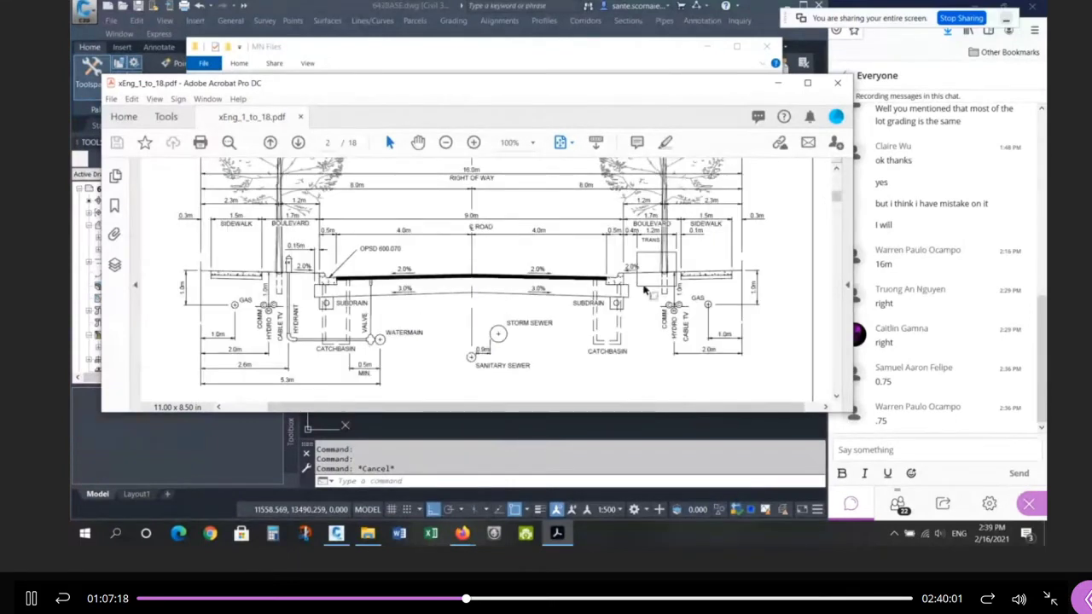
{"action": "scroll", "coordinate": [636, 298], "scroll_direction": "up", "scroll_amount": 1, "text": "ctrl"}
{"action": "scroll", "coordinate": [633, 297], "scroll_direction": "up", "scroll_amount": 3, "text": "ctrl"}
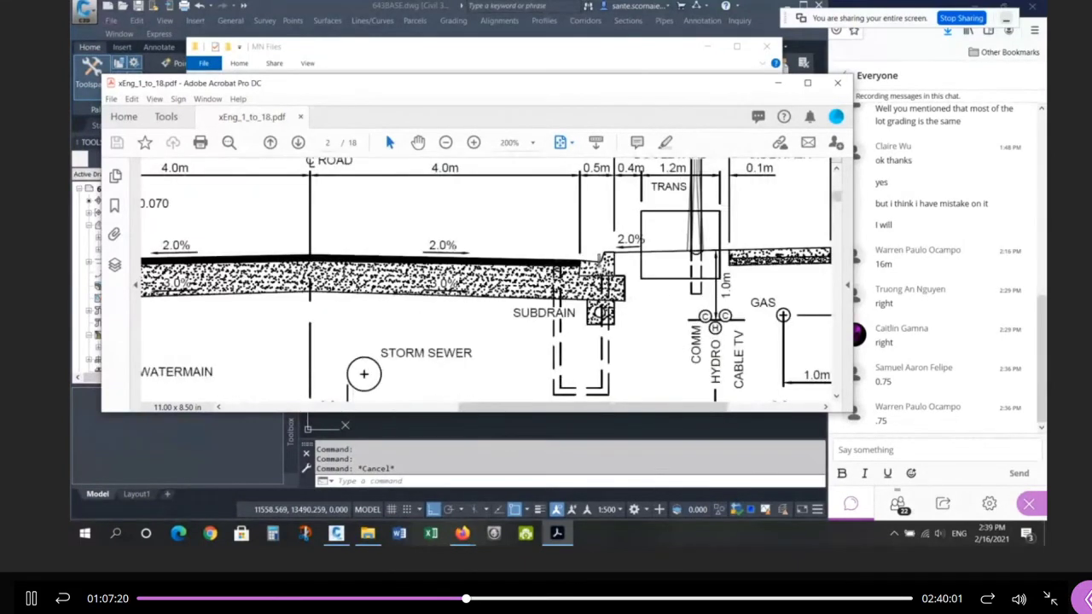
{"action": "scroll", "coordinate": [600, 256], "scroll_direction": "down", "scroll_amount": 3, "text": "ctrl"}
{"action": "scroll", "coordinate": [294, 271], "scroll_direction": "up", "scroll_amount": 4, "text": "ctrl"}
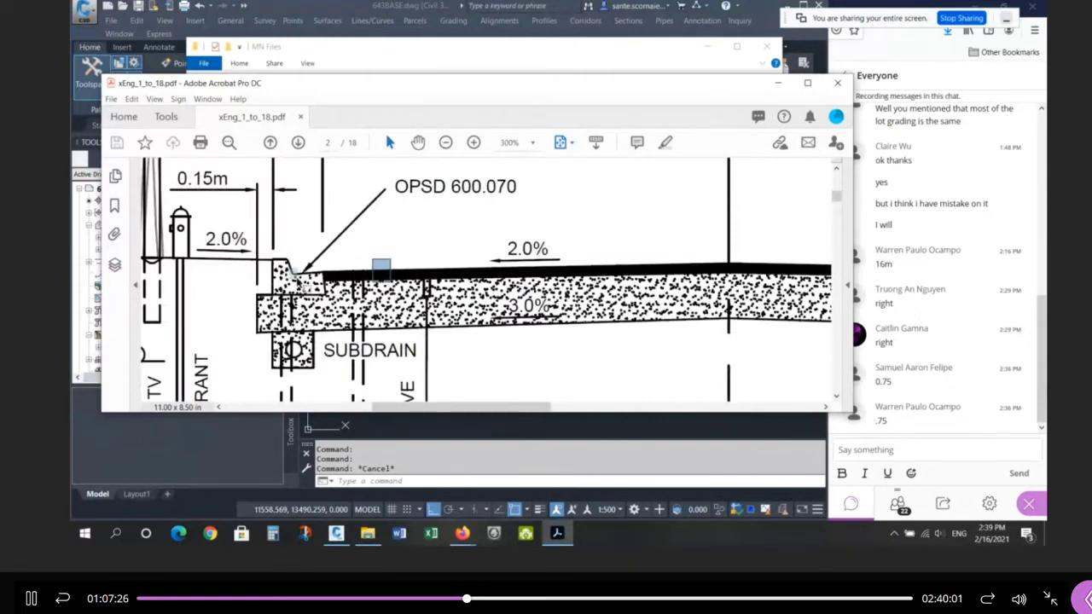
{"action": "scroll", "coordinate": [294, 271], "scroll_direction": "down", "scroll_amount": 3, "text": "ctrl"}
{"action": "scroll", "coordinate": [452, 246], "scroll_direction": "up", "scroll_amount": 4, "text": "ctrl"}
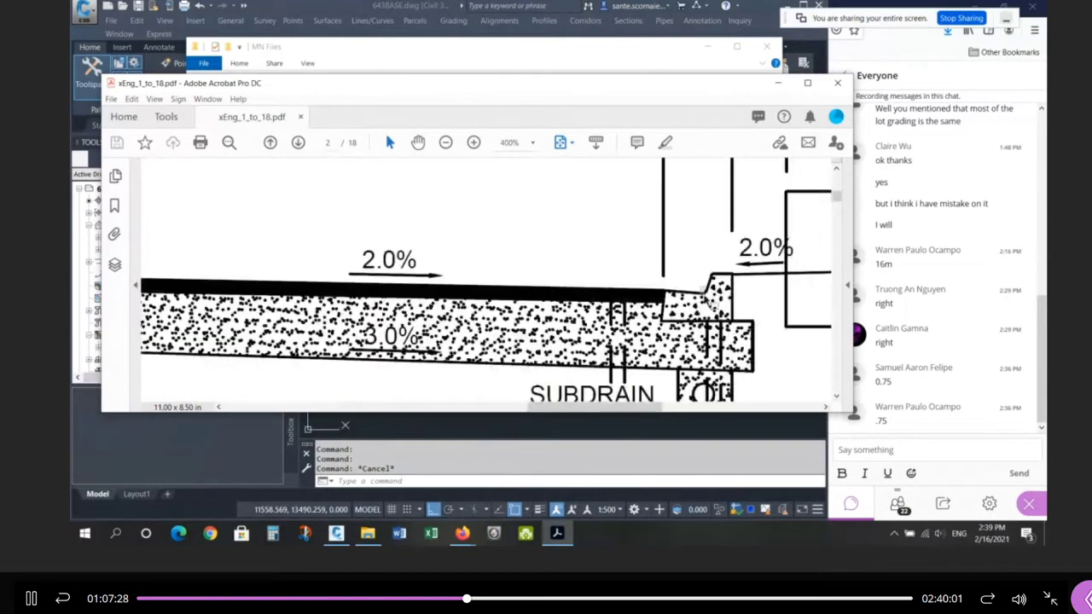
{"action": "left_click_drag", "start_coordinate": [441, 244], "coordinate": [487, 294]}
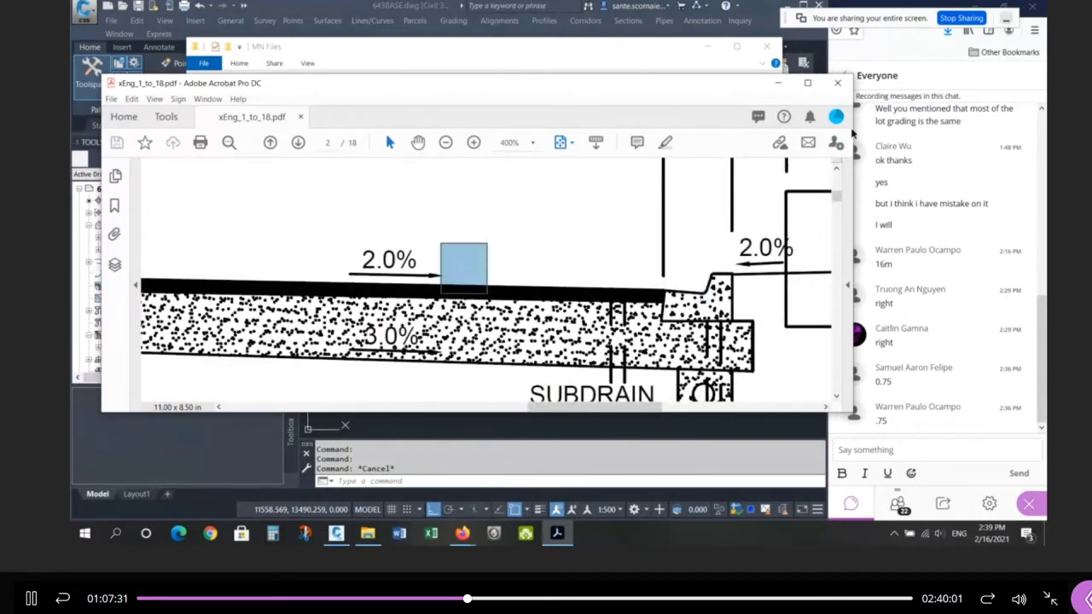
Step: Narrow the PDF window and examine the cross-section from the traffic lane across the boulevard to the sidewalk
{"action": "left_click_drag", "start_coordinate": [850, 134], "coordinate": [788, 134]}
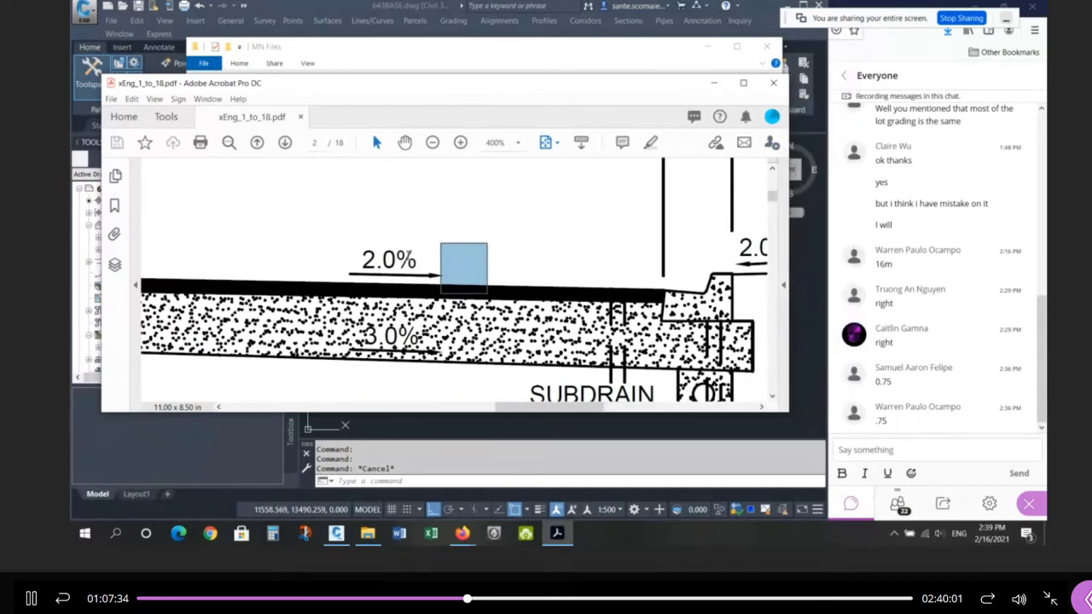
{"action": "scroll", "coordinate": [580, 290], "scroll_direction": "down", "scroll_amount": 3, "text": "ctrl"}
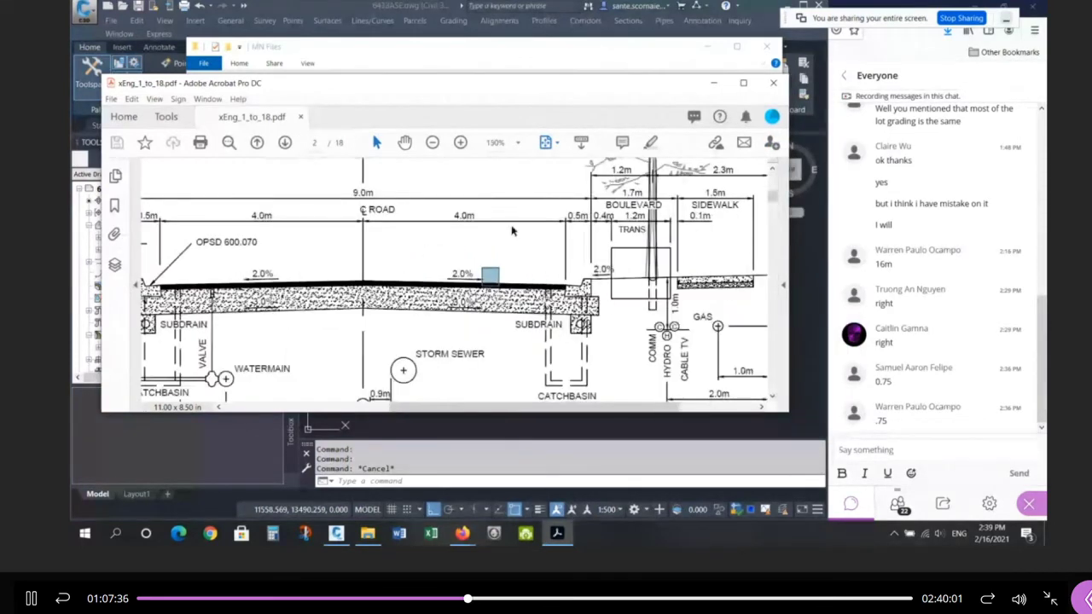
{"action": "left_click_drag", "start_coordinate": [466, 183], "coordinate": [603, 322]}
{"action": "scroll", "coordinate": [367, 311], "scroll_direction": "down", "scroll_amount": 1, "text": "ctrl"}
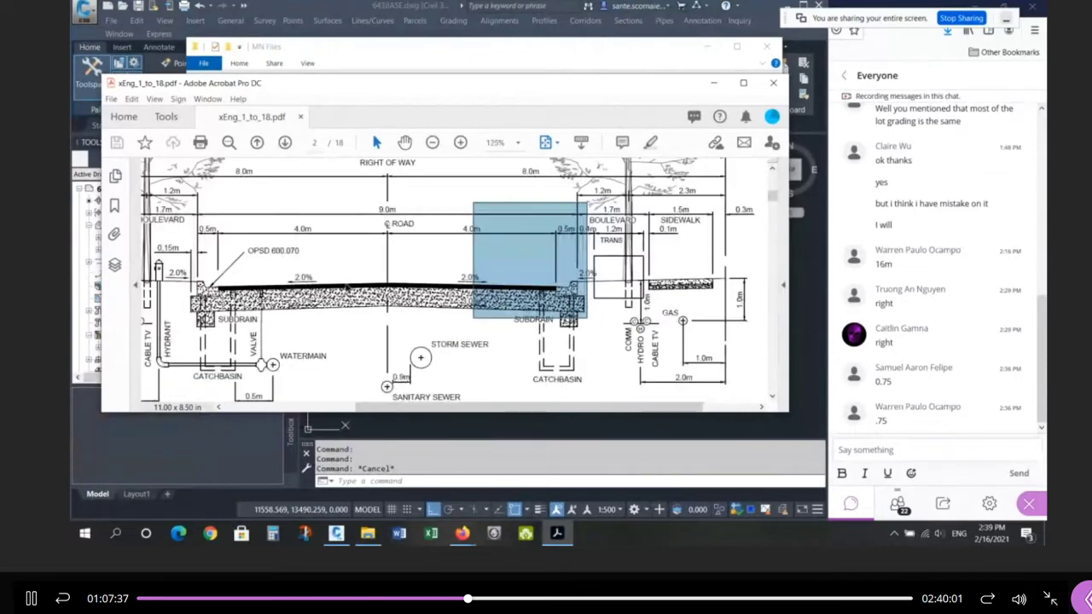
{"action": "left_click_drag", "start_coordinate": [608, 254], "coordinate": [657, 297]}
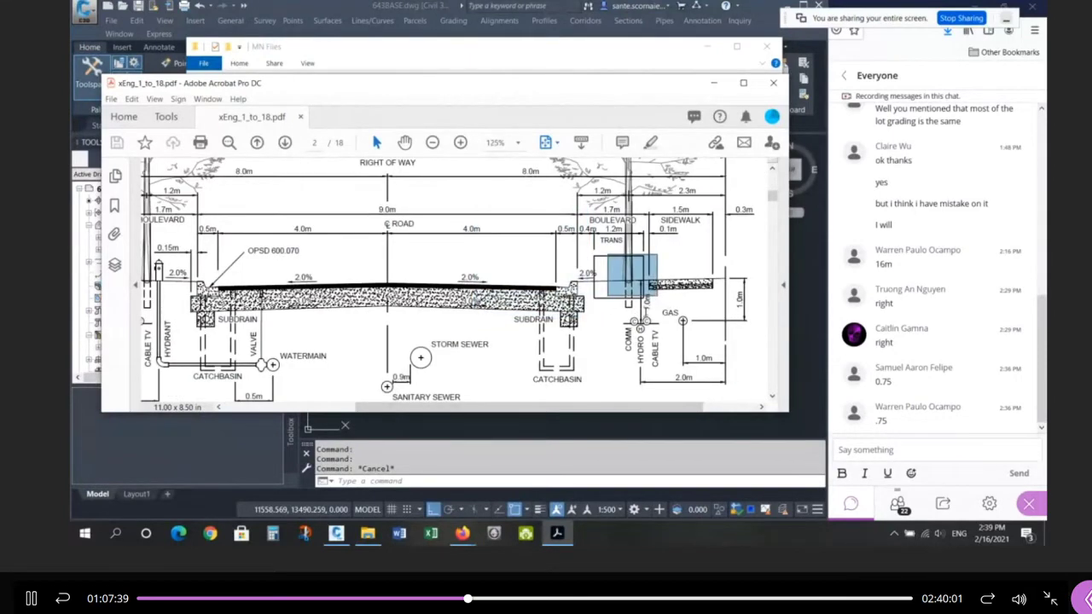
Step: Check the curb and boulevard in the cross-section, and bring up the Street B crescent curve in the Civil 3D drawing
{"action": "left_click", "coordinate": [562, 300]}
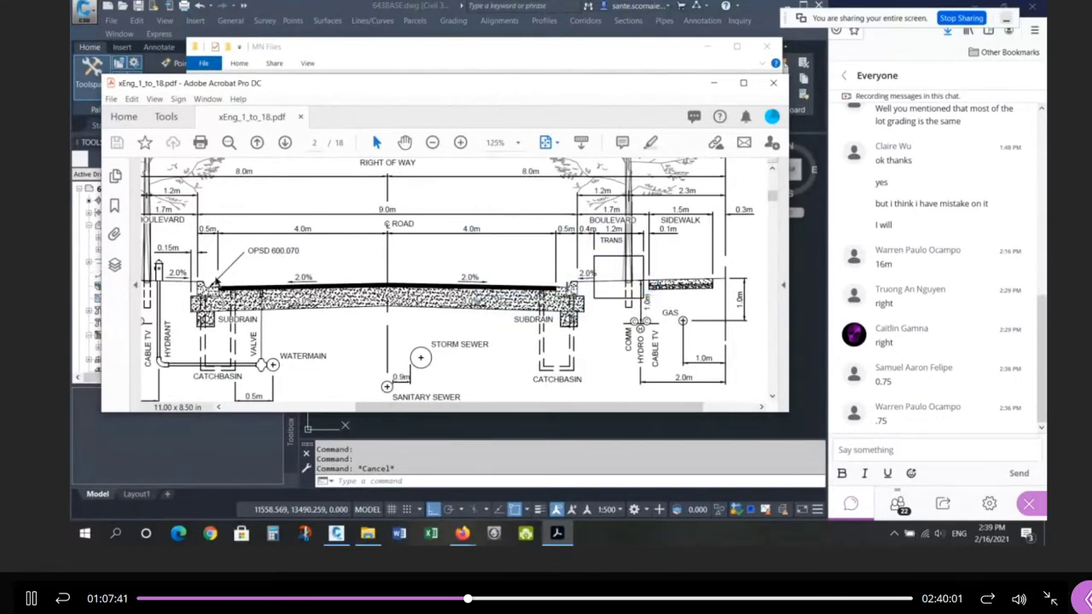
{"action": "left_click_drag", "start_coordinate": [168, 268], "coordinate": [177, 297]}
{"action": "left_click", "coordinate": [565, 432]}
{"action": "scroll", "coordinate": [721, 341], "scroll_direction": "down", "scroll_amount": 5}
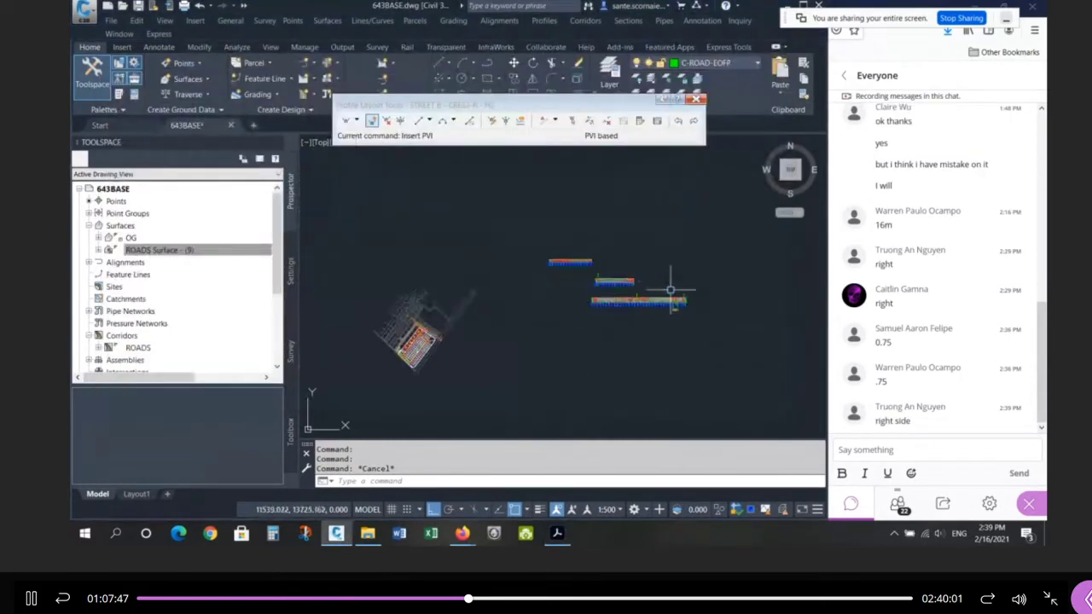
{"action": "scroll", "coordinate": [436, 333], "scroll_direction": "up", "scroll_amount": 8}
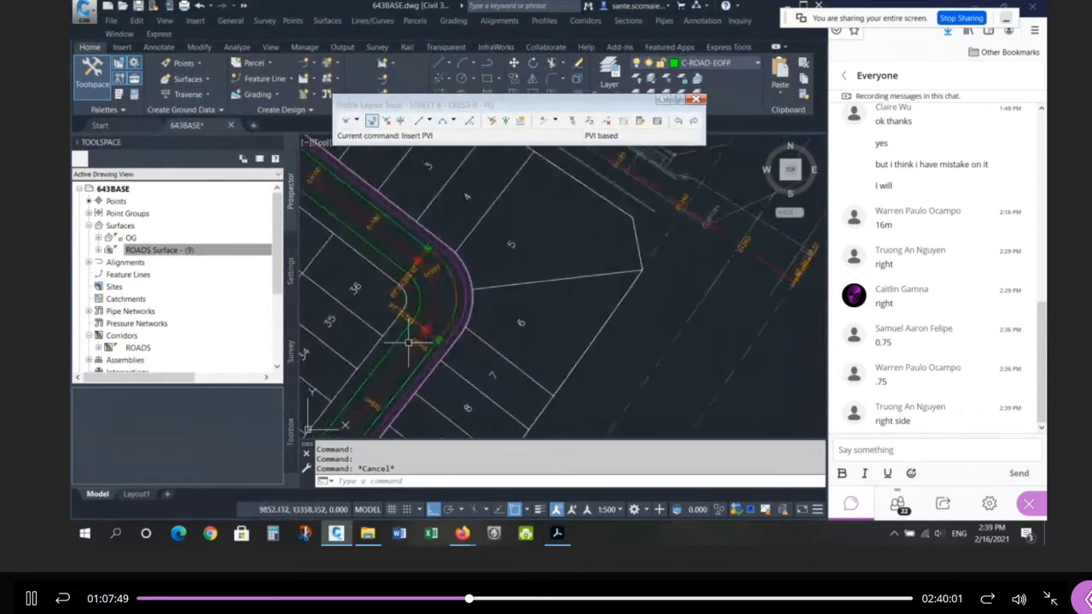
Step: Select the crescent's outer edge-of-pavement alignment and examine the boulevard and sidewalk lines beside it
{"action": "left_click", "coordinate": [492, 341]}
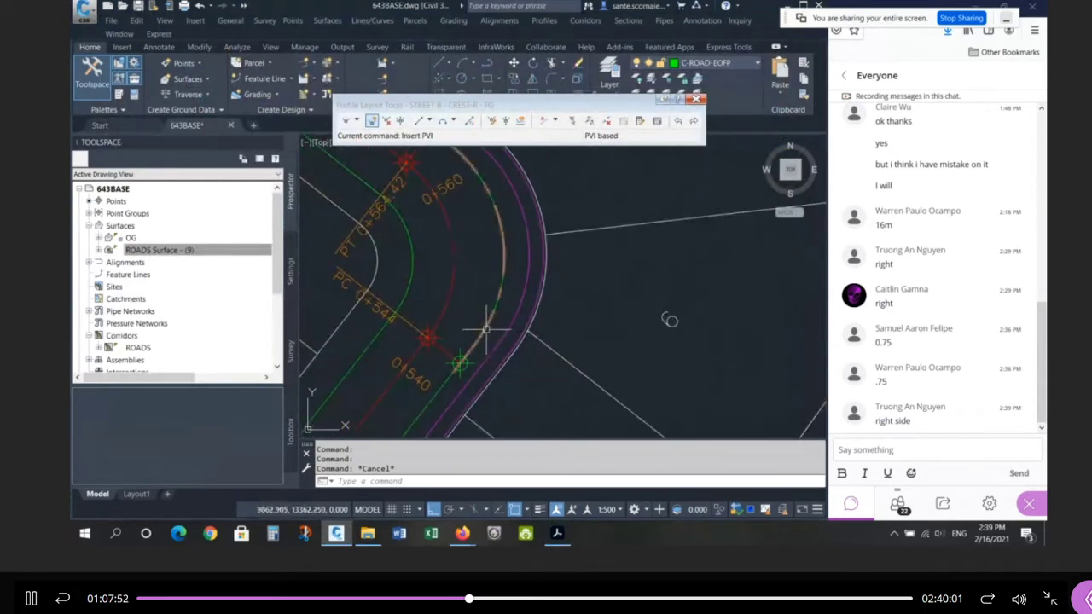
{"action": "scroll", "coordinate": [477, 373], "scroll_direction": "down", "scroll_amount": 2}
{"action": "scroll", "coordinate": [492, 341], "scroll_direction": "up", "scroll_amount": 2}
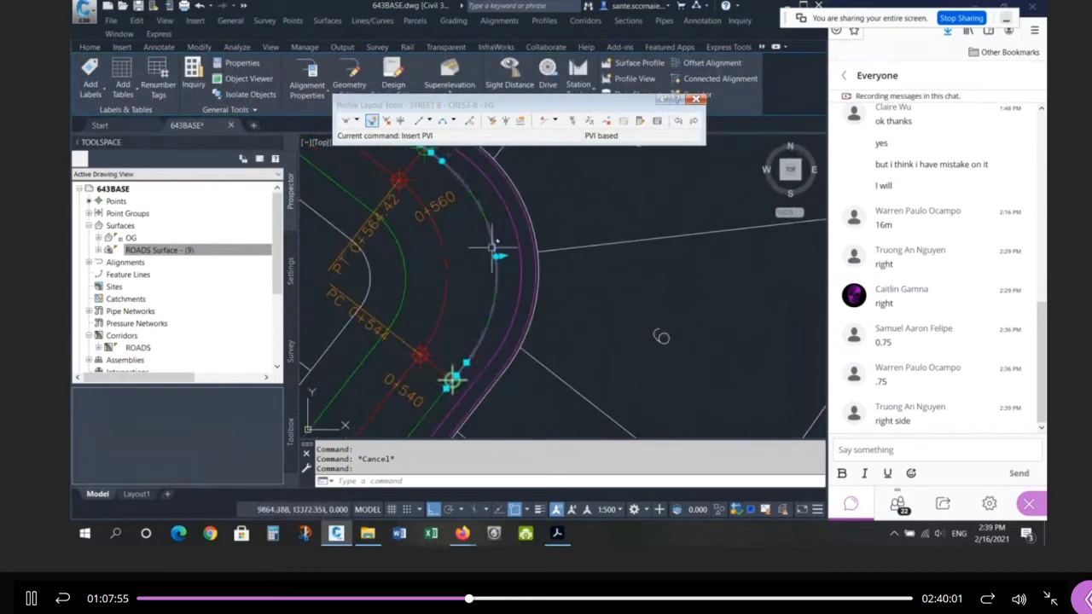
{"action": "left_click", "coordinate": [508, 231]}
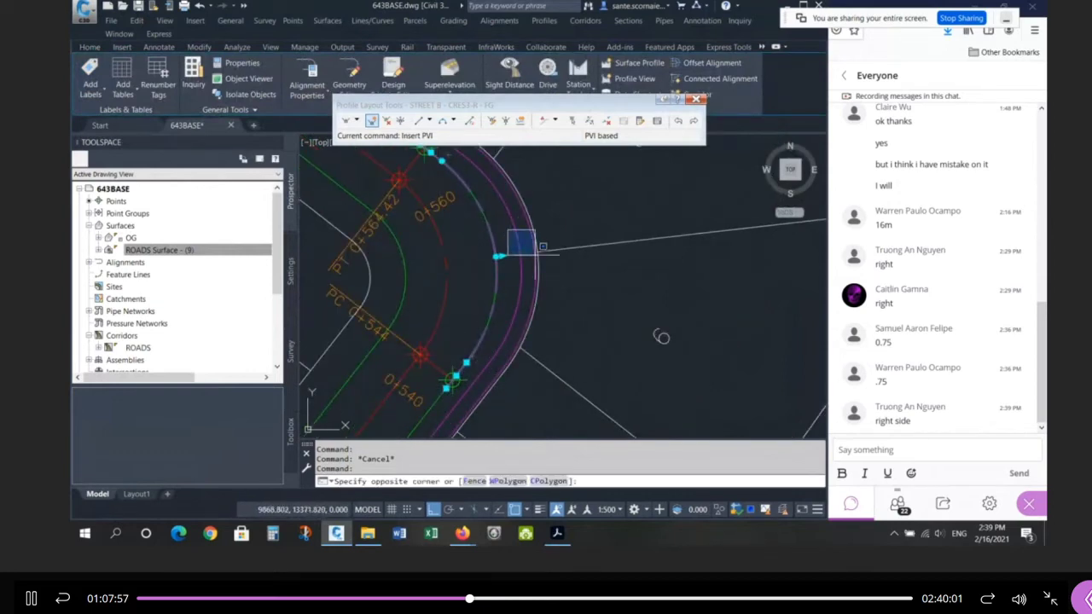
{"action": "key", "text": "Escape"}
{"action": "key", "text": "Escape"}
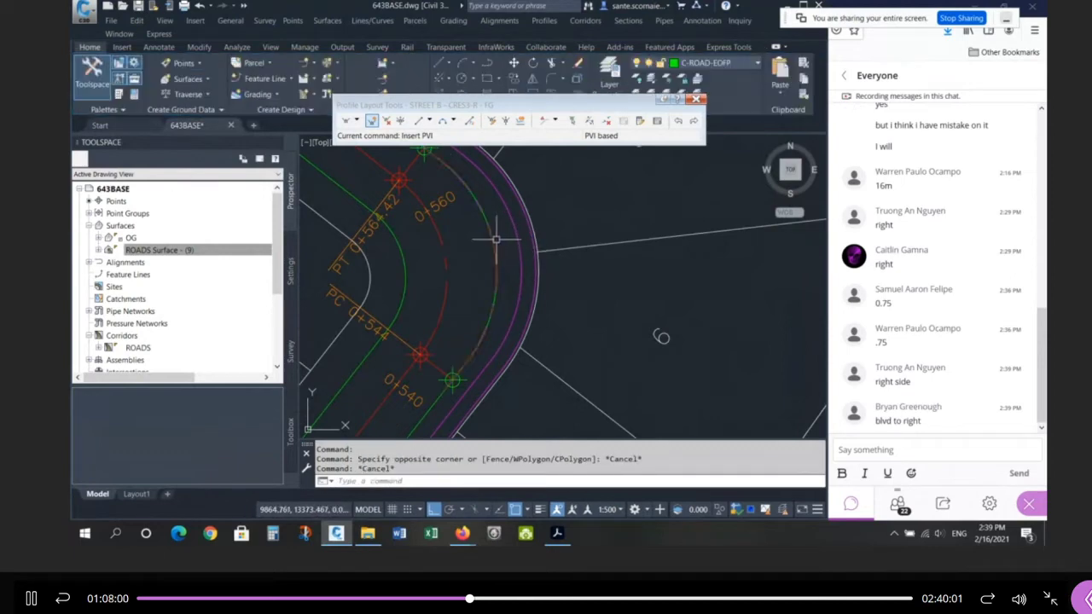
{"action": "left_click", "coordinate": [508, 248]}
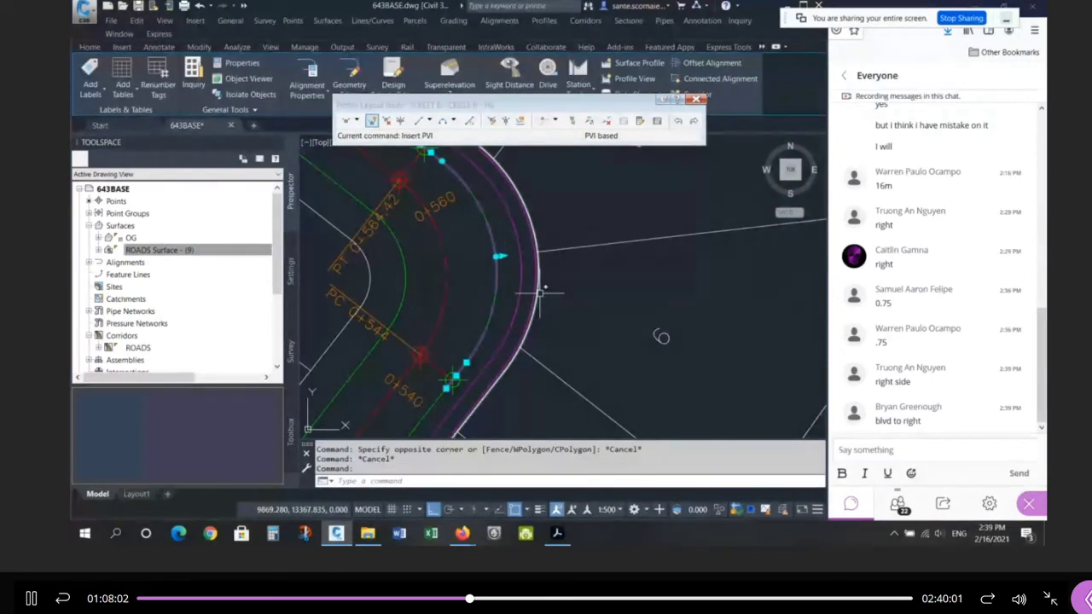
Step: Switch to xEng_1_to_18.pdf, compare the curb and gutter areas on both sides of the road, and return to the drawing
{"action": "left_click", "coordinate": [559, 534]}
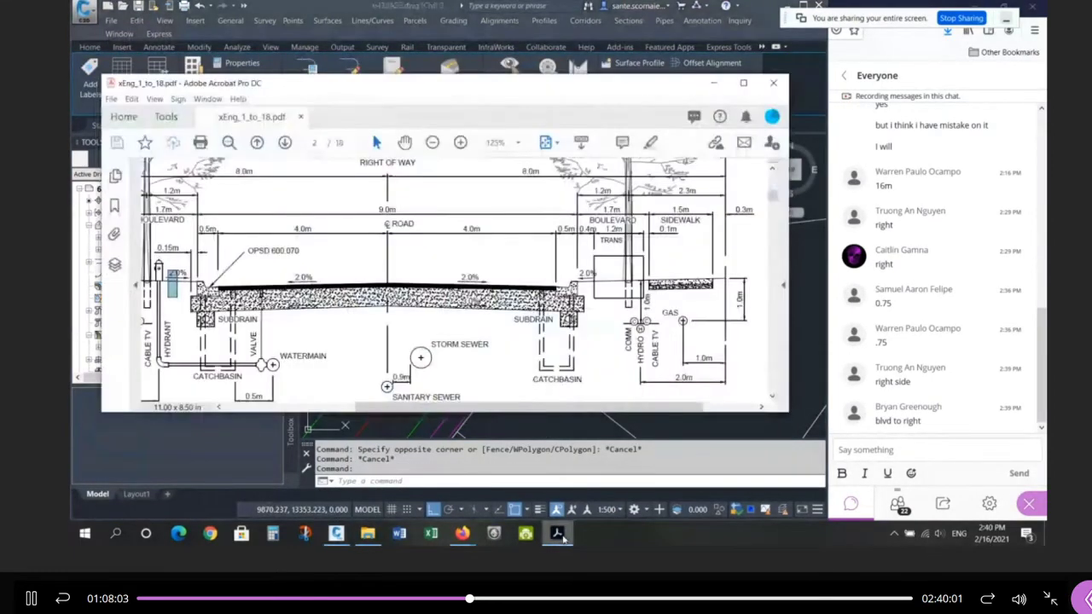
{"action": "left_click_drag", "start_coordinate": [521, 247], "coordinate": [602, 336]}
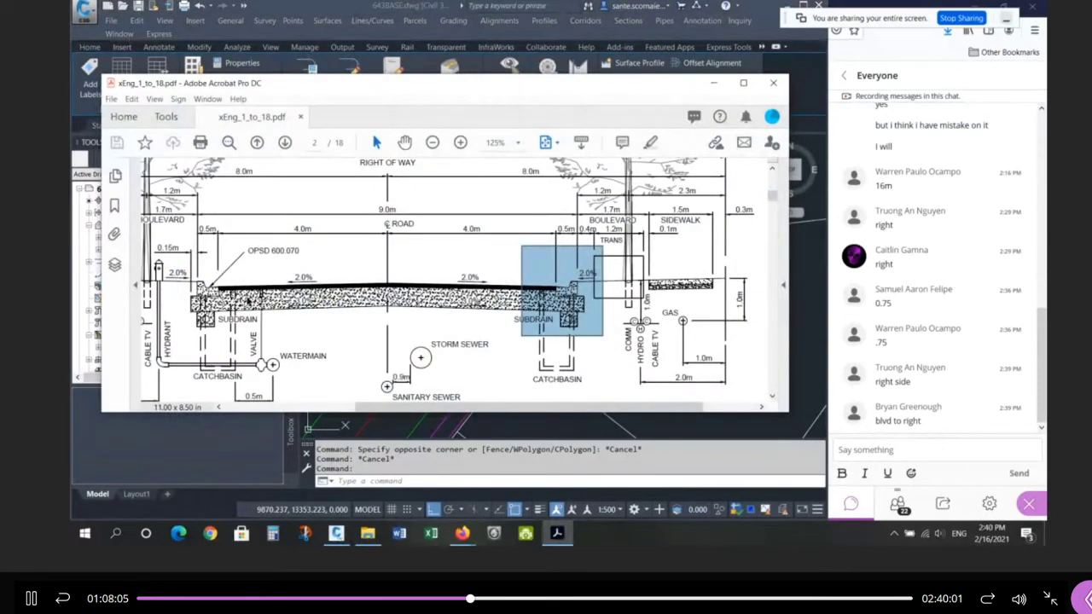
{"action": "left_click_drag", "start_coordinate": [263, 273], "coordinate": [168, 346]}
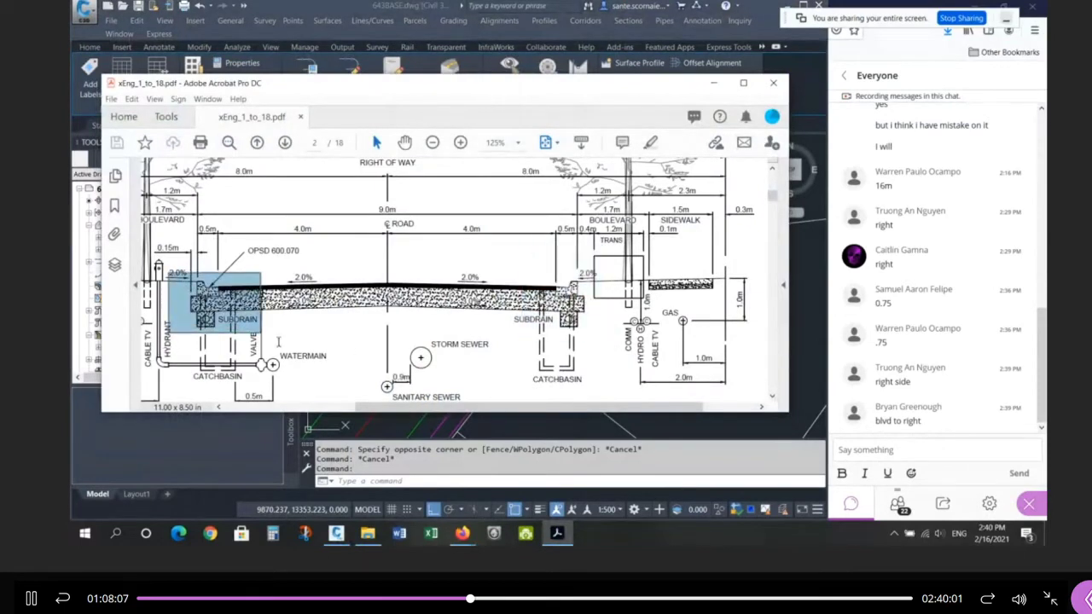
{"action": "left_click", "coordinate": [559, 421]}
{"action": "key", "text": "Escape"}
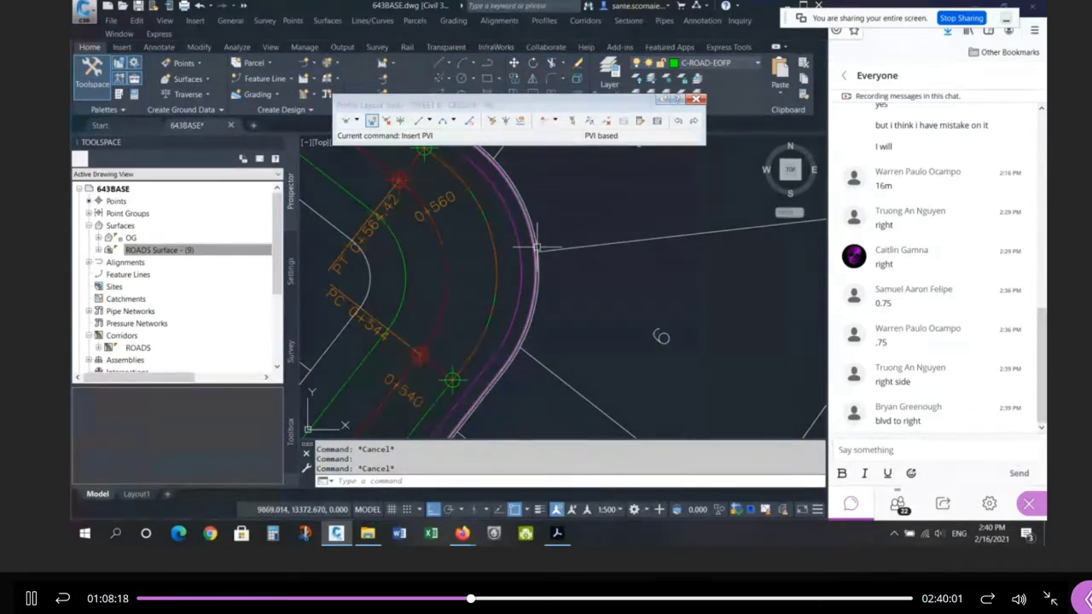
Step: Examine the C-ROAD-SWLK sidewalk polylines and the boulevard strip outside the crescent's pavement edge
{"action": "mouse_move", "coordinate": [536, 256]}
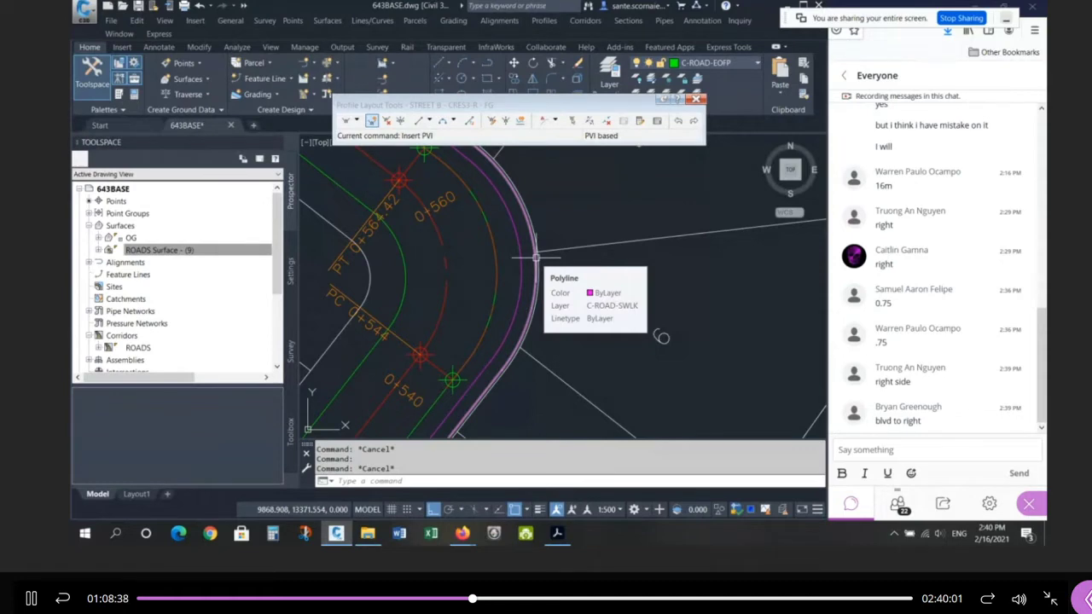
{"action": "scroll", "coordinate": [536, 256], "scroll_direction": "up", "scroll_amount": 5}
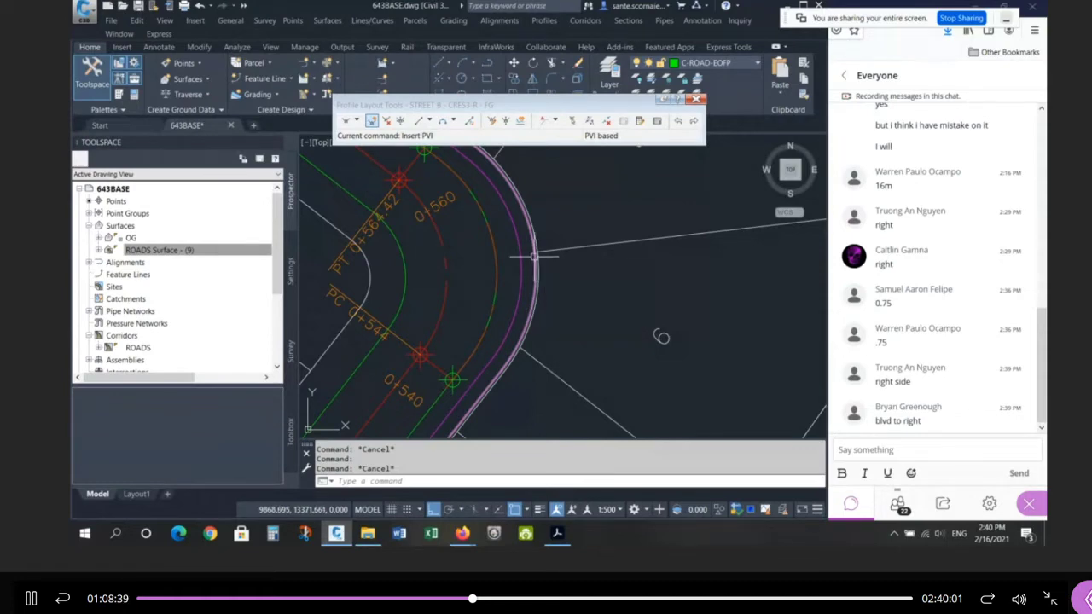
{"action": "left_click", "coordinate": [463, 218]}
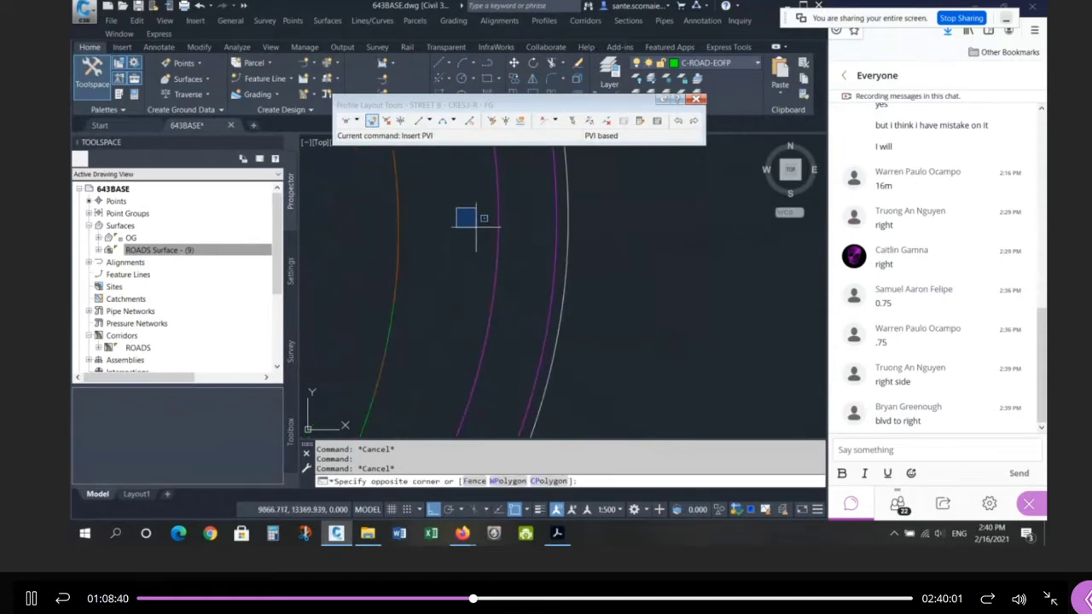
{"action": "left_click", "coordinate": [397, 247]}
Step: Create a Gutter-BLVD assembly of type Other and place its baseline beside the crescent profile view
{"action": "scroll", "coordinate": [446, 281], "scroll_direction": "down", "scroll_amount": 5}
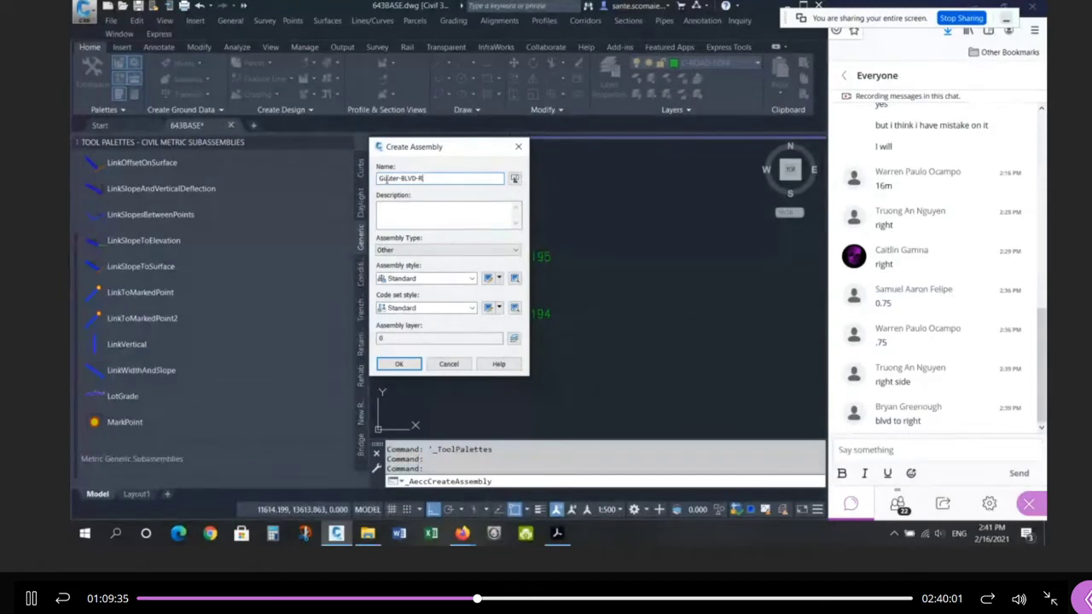
{"action": "key", "text": "BackSpace"}
{"action": "left_click", "coordinate": [398, 363]}
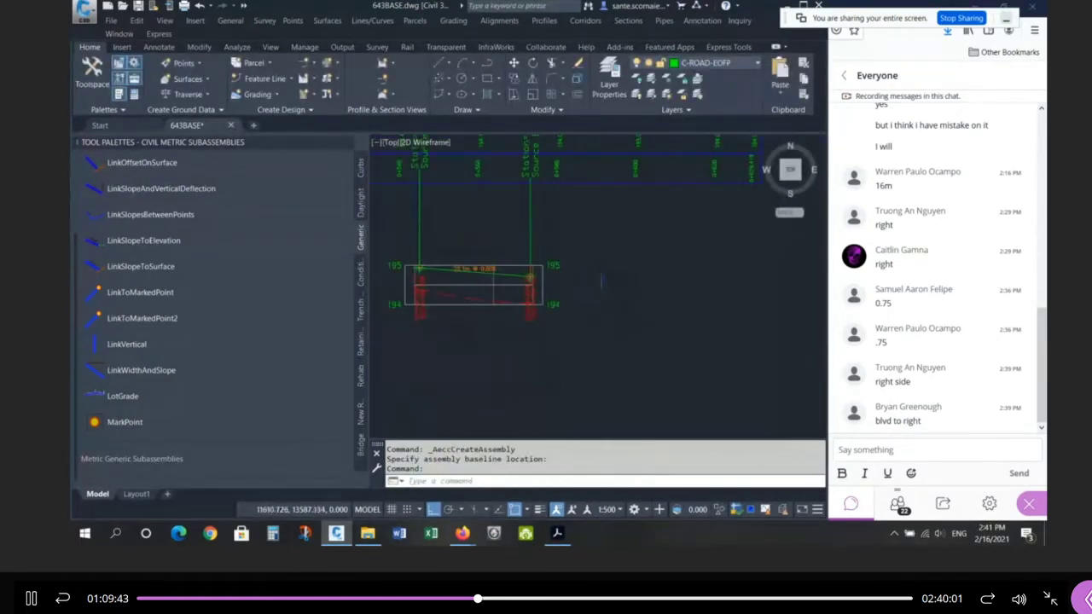
{"action": "scroll", "coordinate": [627, 288], "scroll_direction": "up", "scroll_amount": 2}
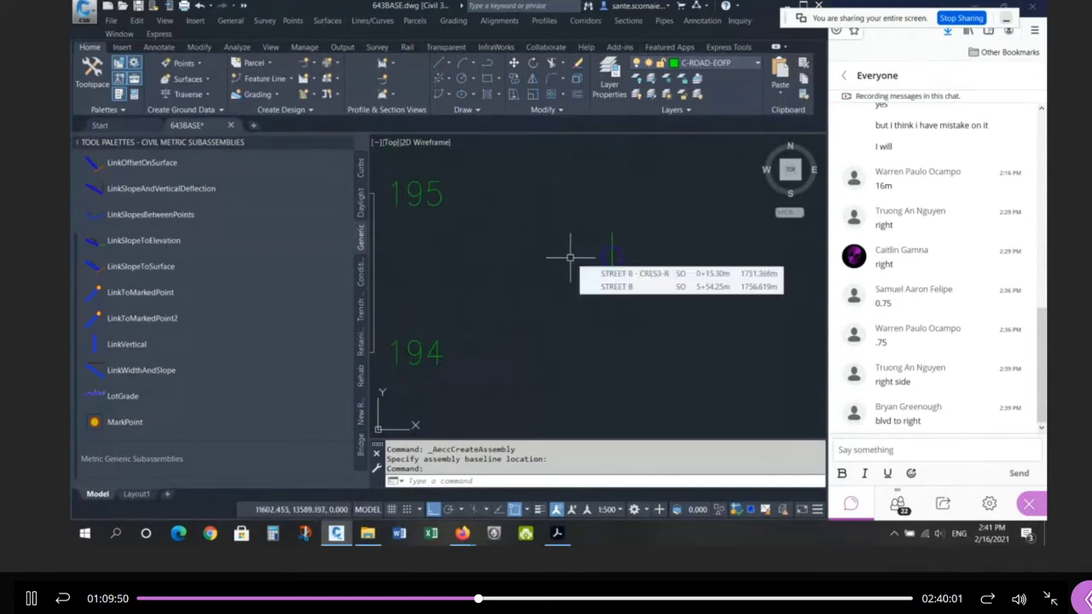
{"action": "left_click", "coordinate": [142, 370]}
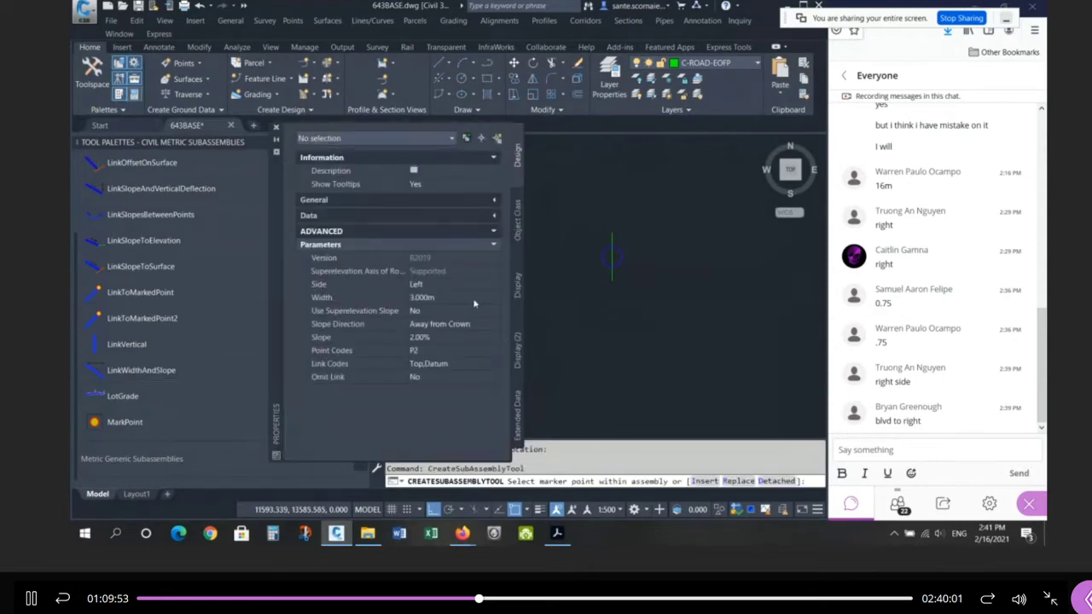
{"action": "left_click", "coordinate": [446, 297]}
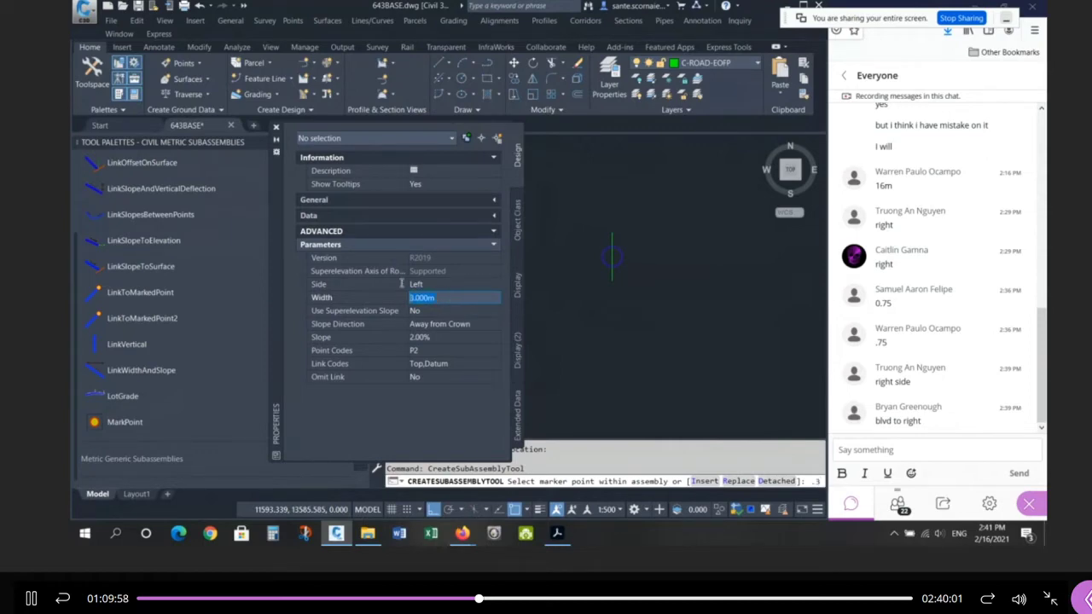
{"action": "type", "text": ".3"}
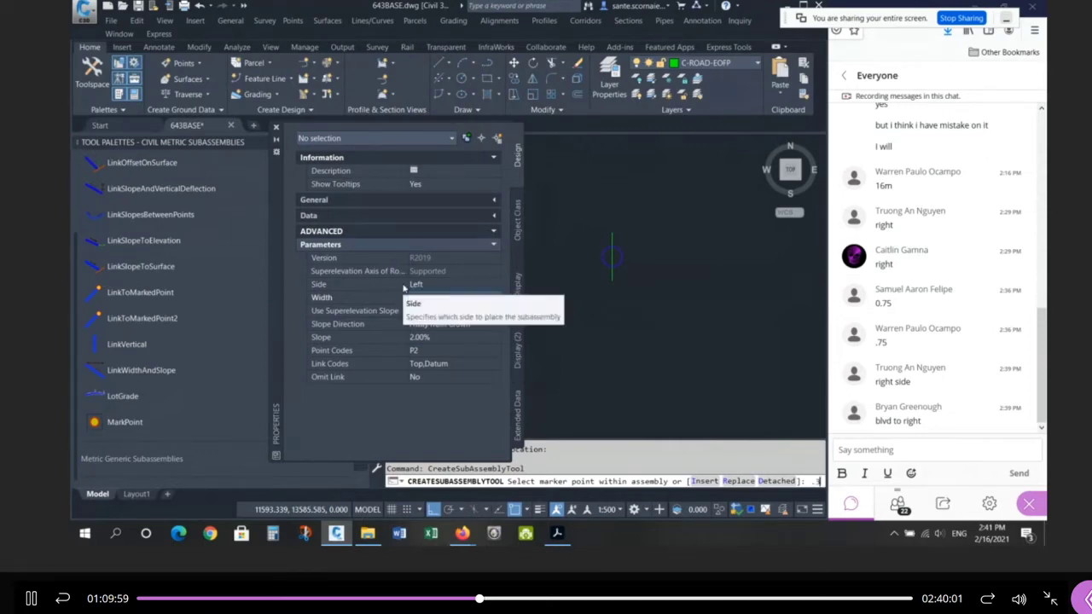
{"action": "type", "text": ".3"}
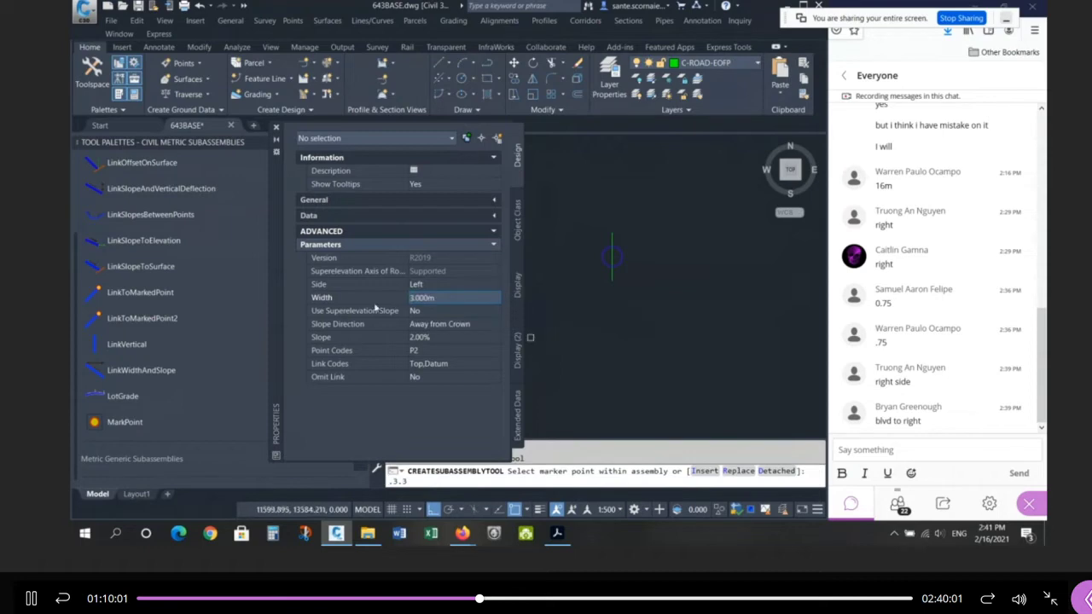
{"action": "key", "text": "Escape"}
{"action": "key", "text": "Escape"}
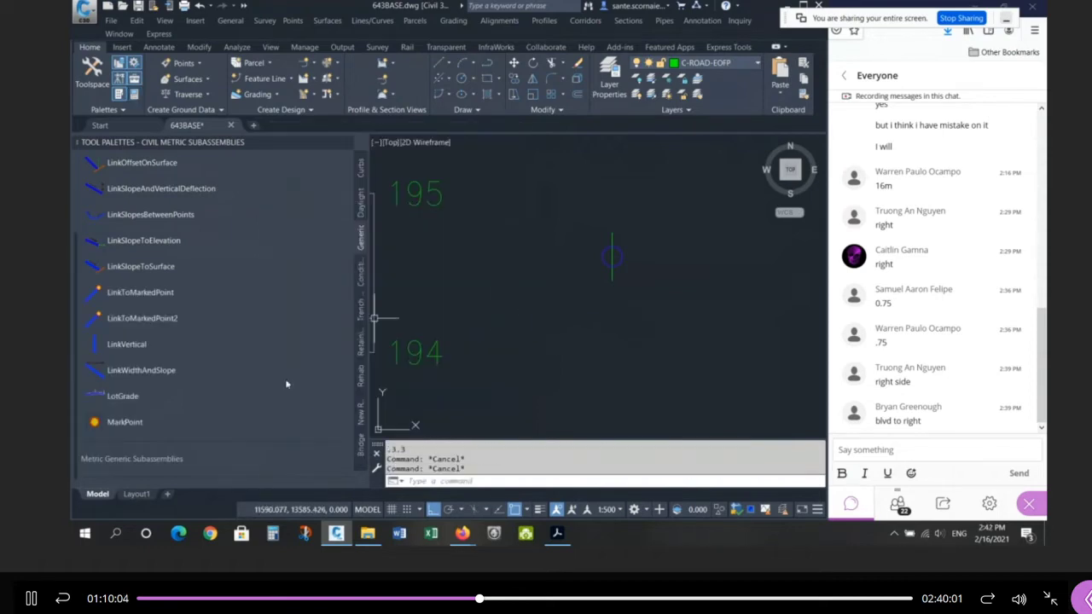
Step: Add two consecutive LinkWidthAndSlope subassemblies to the left side of the assembly baseline, each 3.000 m wide at 2.00% slope
{"action": "left_click", "coordinate": [167, 373]}
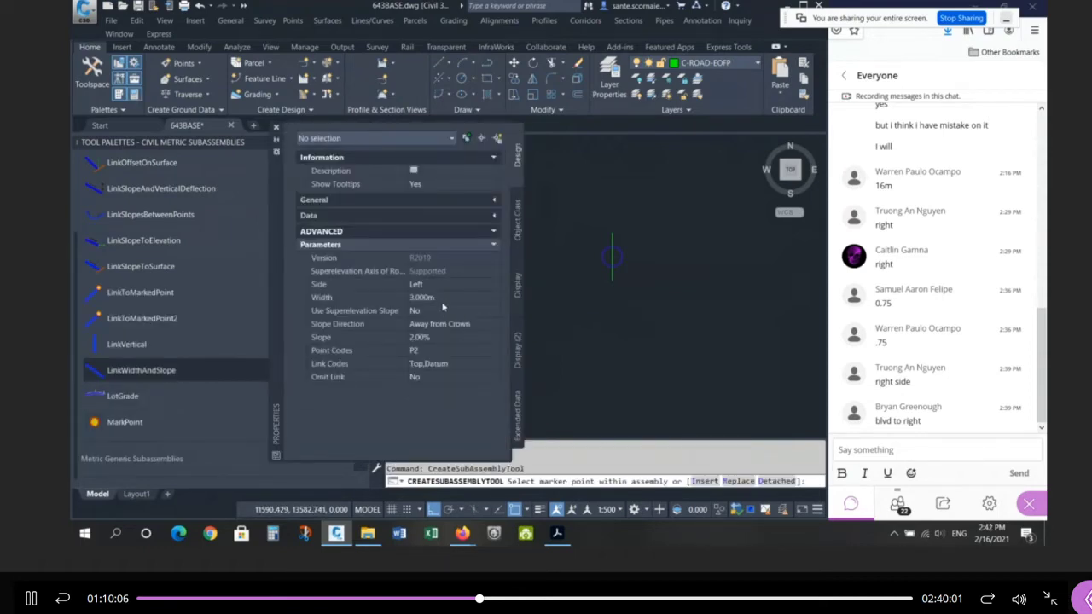
{"action": "left_click", "coordinate": [443, 298]}
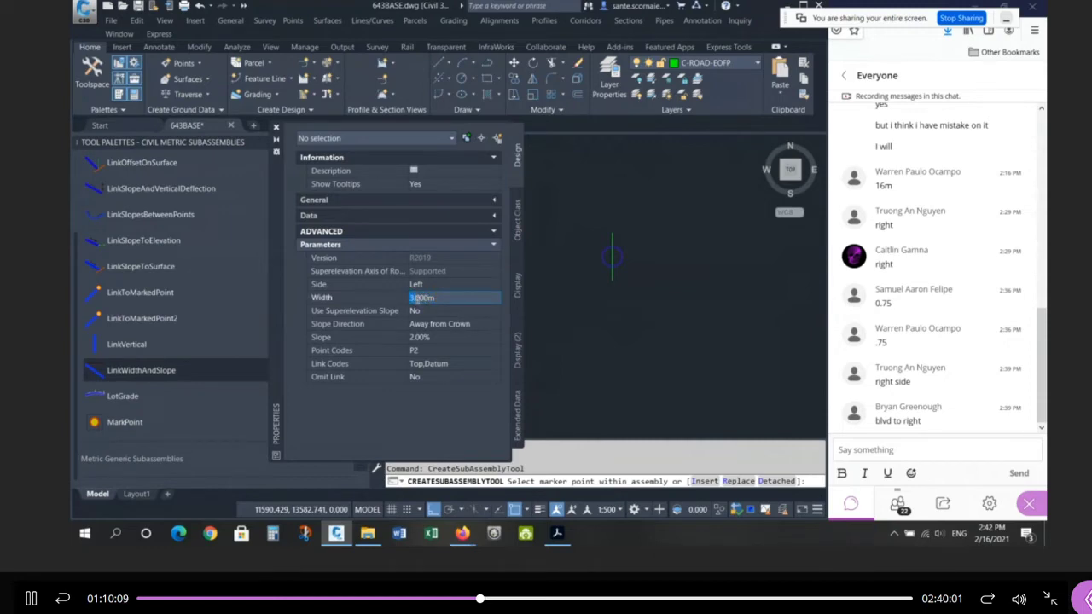
{"action": "left_click_drag", "start_coordinate": [415, 300], "coordinate": [431, 300]}
{"action": "left_click", "coordinate": [442, 298]}
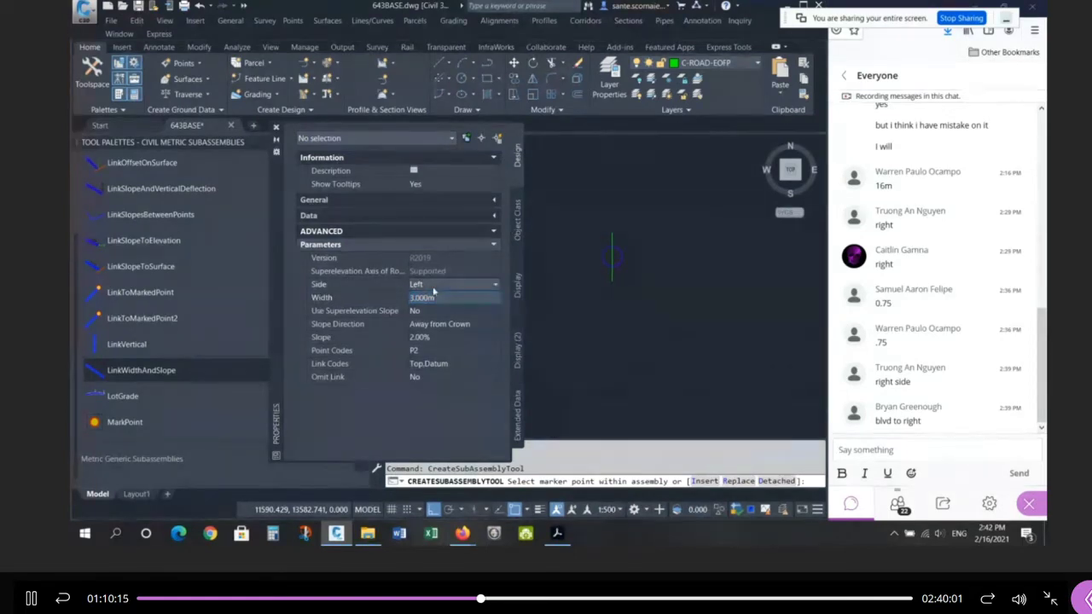
{"action": "double_click", "coordinate": [441, 298]}
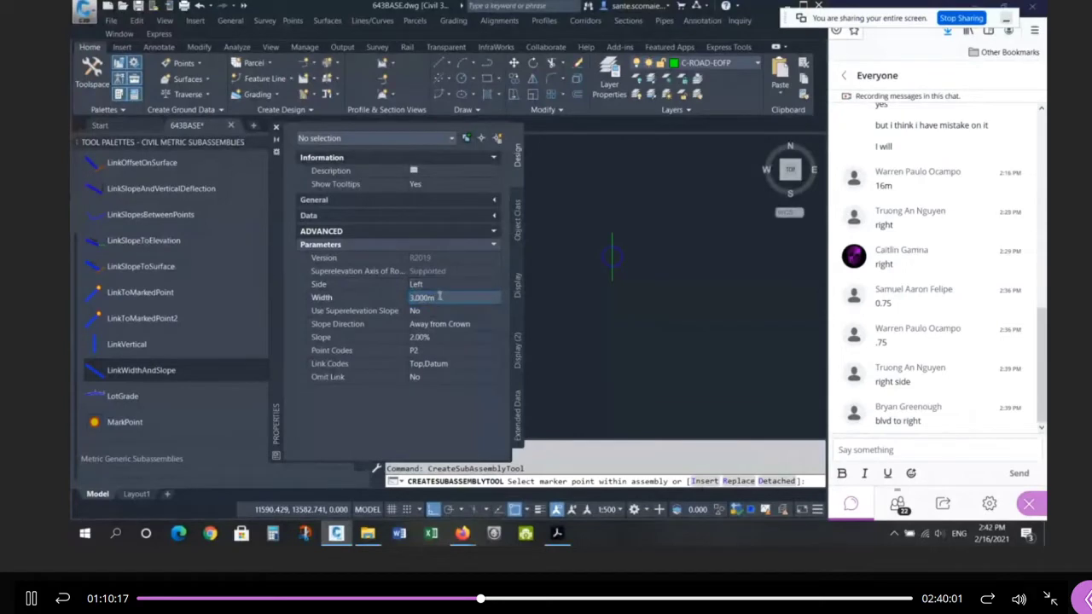
{"action": "scroll", "coordinate": [646, 253], "scroll_direction": "down", "scroll_amount": 3}
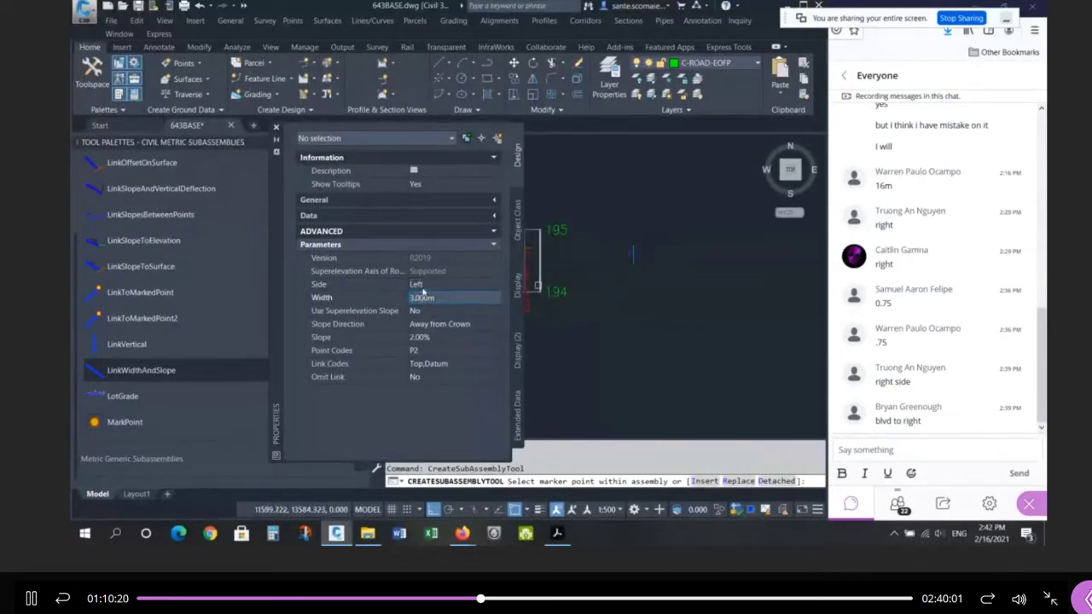
{"action": "scroll", "coordinate": [692, 263], "scroll_direction": "up", "scroll_amount": 4}
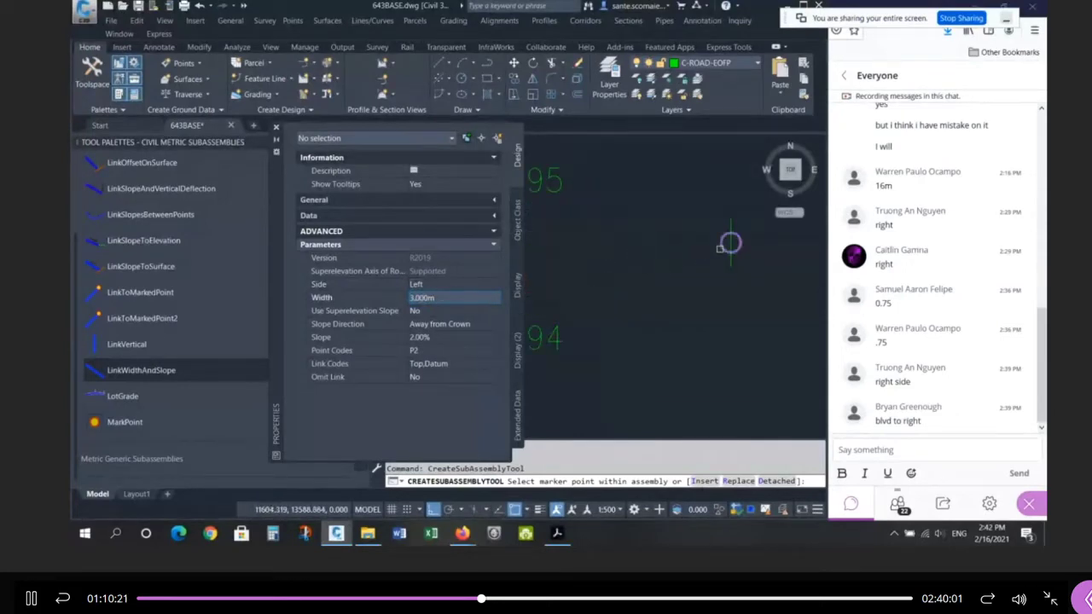
{"action": "left_click", "coordinate": [727, 244]}
{"action": "left_click", "coordinate": [683, 242]}
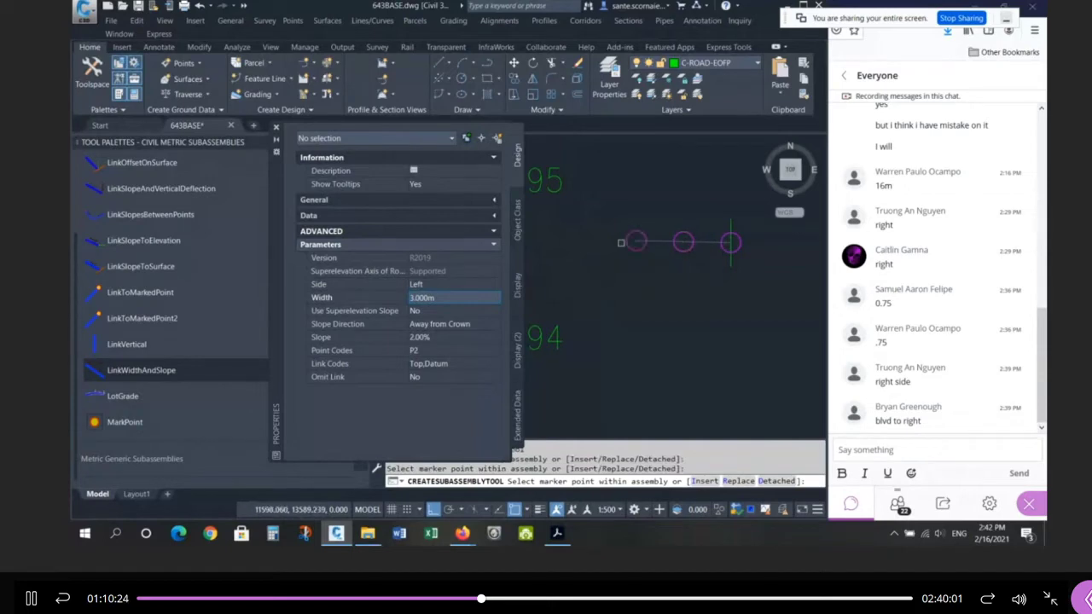
{"action": "key", "text": "Escape"}
{"action": "key", "text": "Escape"}
{"action": "key", "text": "Escape"}
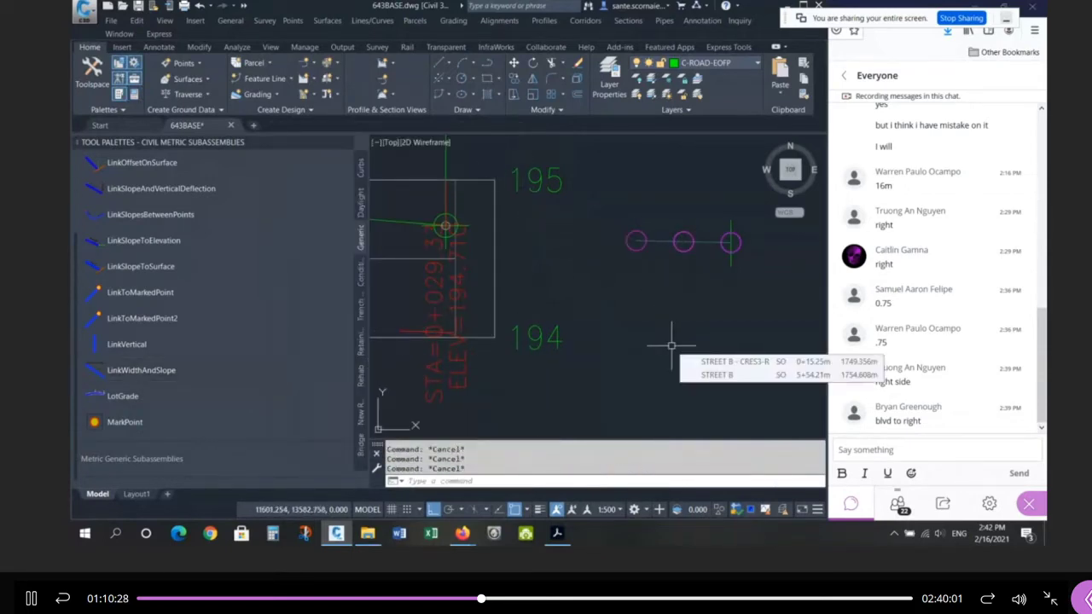
Step: Select the LinkWidthAndSlope subassembly attached to the assembly baseline and open its properties
{"action": "middle_click_drag", "start_coordinate": [546, 312], "coordinate": [489, 319]}
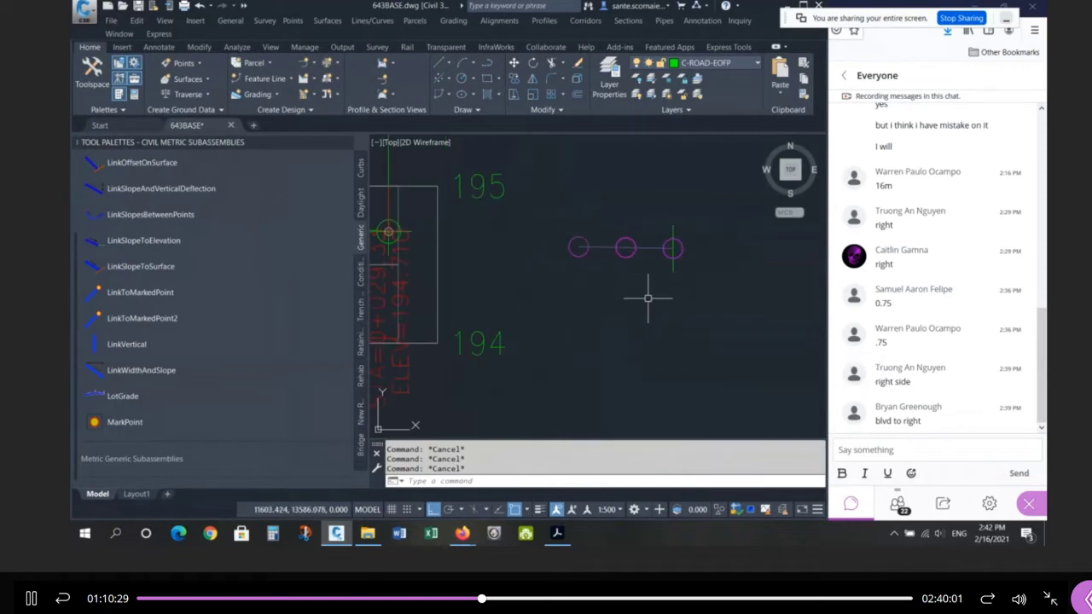
{"action": "left_click", "coordinate": [650, 249]}
{"action": "scroll", "coordinate": [669, 248], "scroll_direction": "up", "scroll_amount": 3}
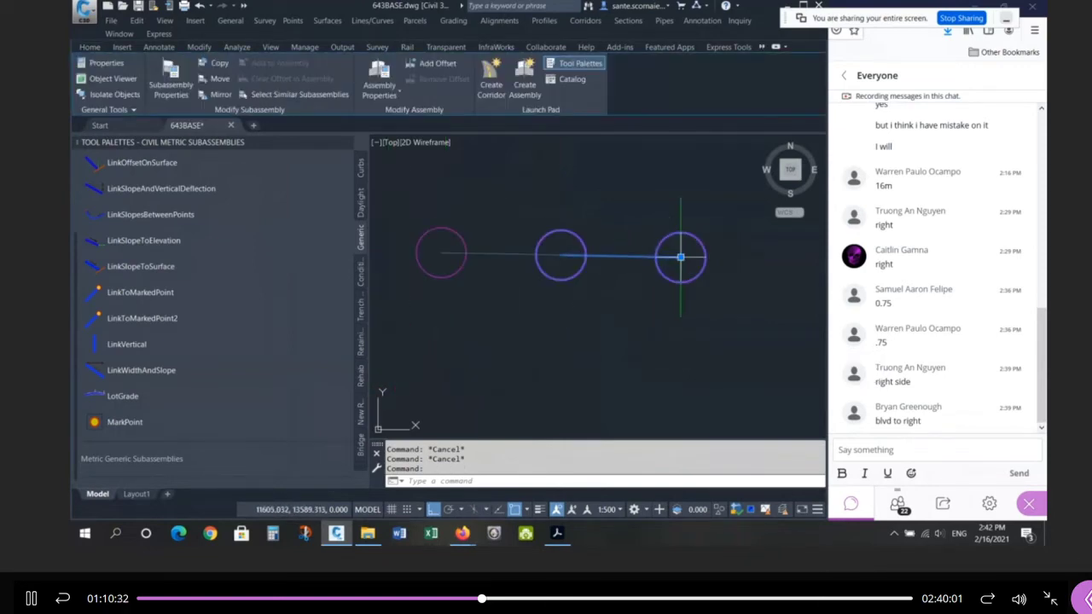
{"action": "type", "text": "c"}
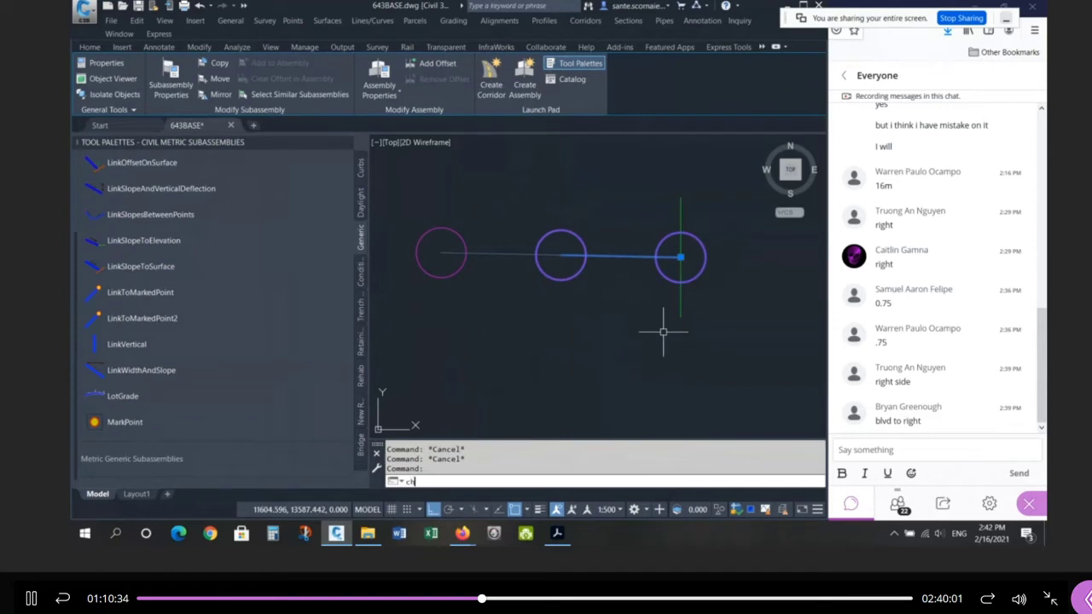
{"action": "type", "text": "h"}
{"action": "key", "text": "Return"}
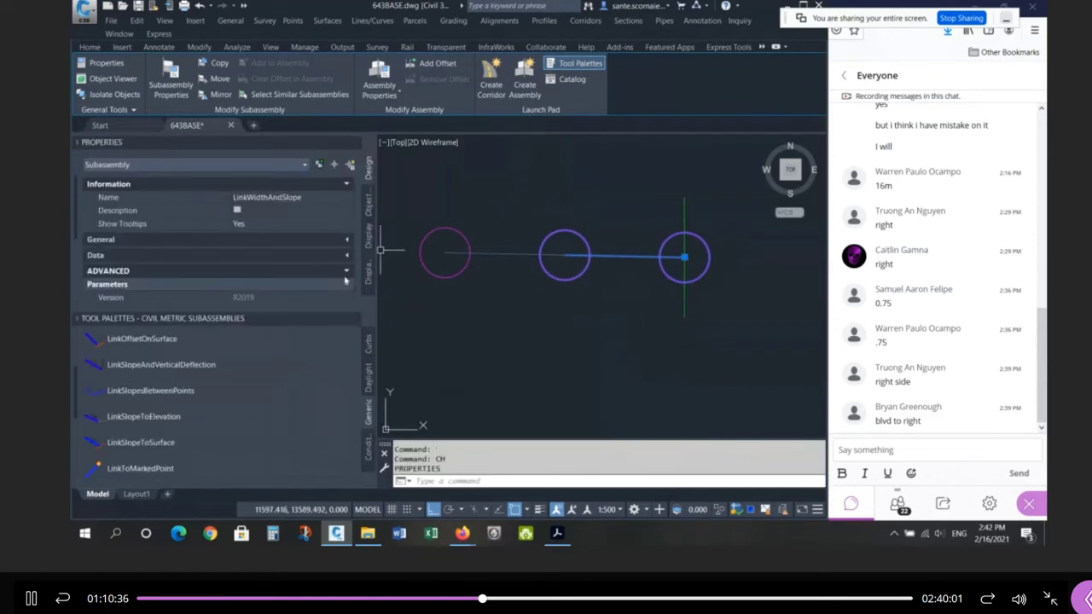
Step: Set the width of the LinkWidthAndSlope subassembly at the baseline to 0.300 m and its slope to 8.333333%
{"action": "scroll", "coordinate": [303, 215], "scroll_direction": "down", "scroll_amount": 5}
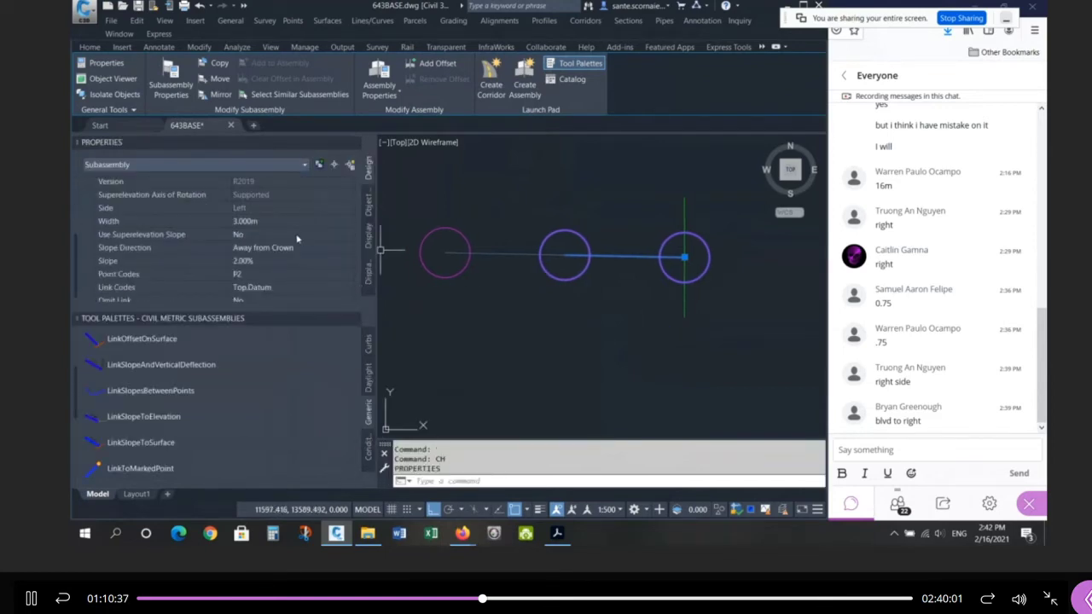
{"action": "left_click", "coordinate": [256, 221]}
{"action": "key", "text": "BackSpace"}
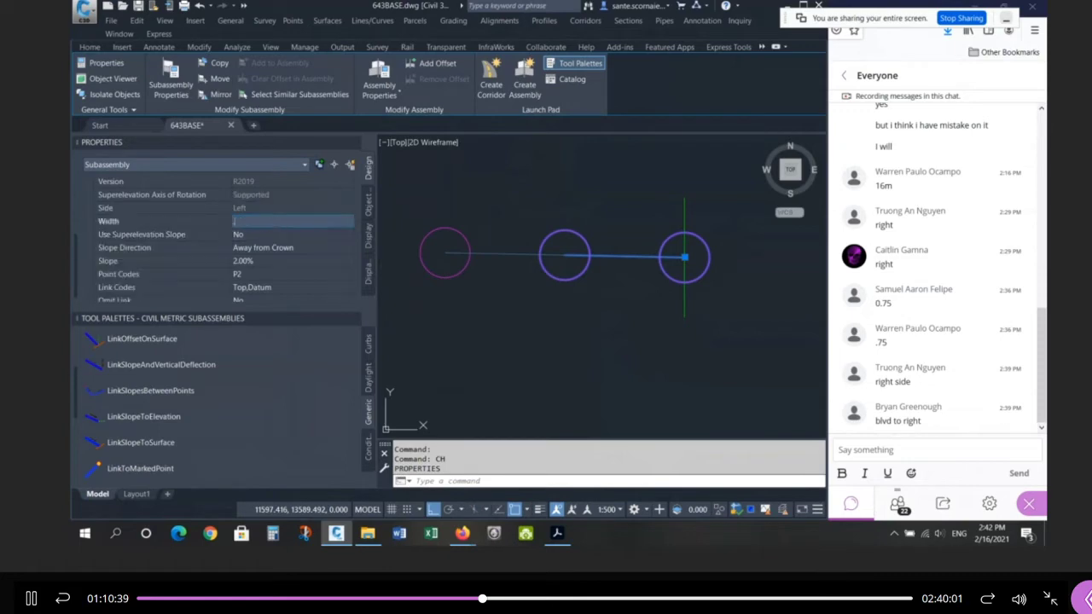
{"action": "key", "text": "Return"}
{"action": "scroll", "coordinate": [690, 256], "scroll_direction": "up", "scroll_amount": 7}
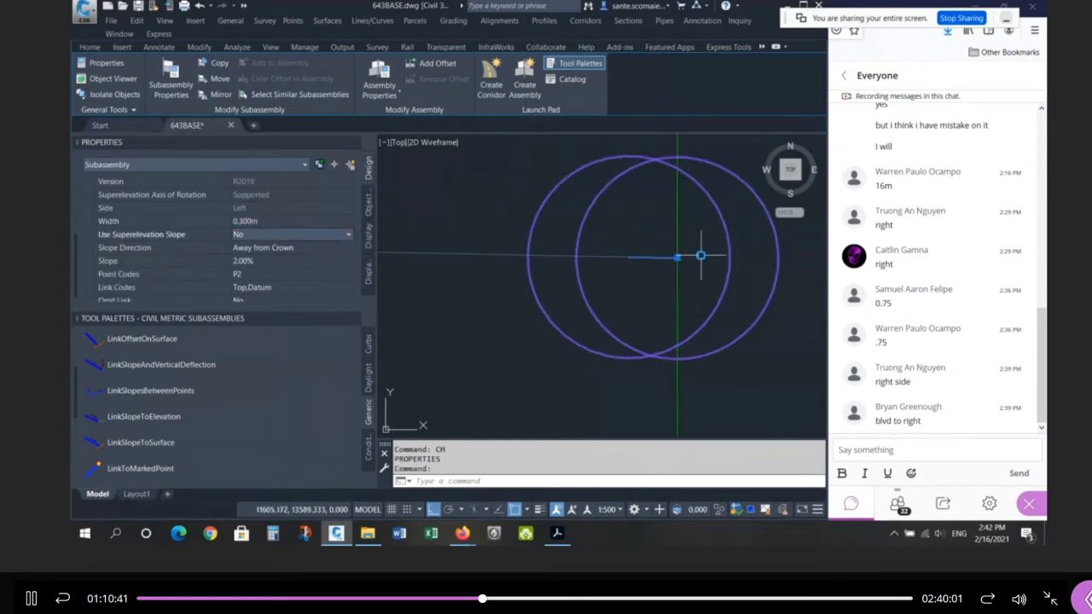
{"action": "left_click", "coordinate": [256, 260]}
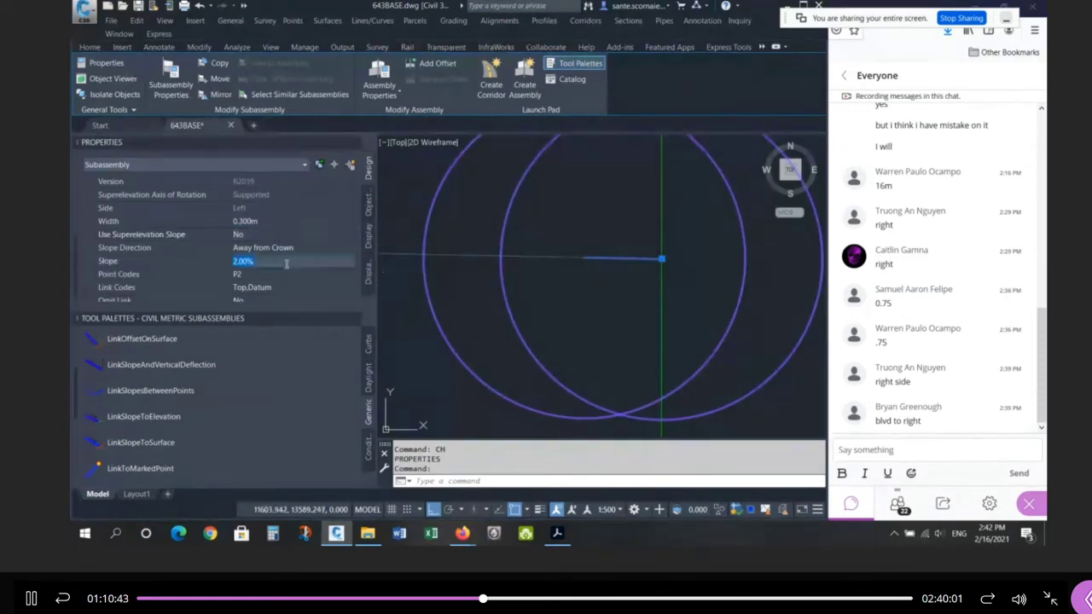
{"action": "type", "text": "8.333333"}
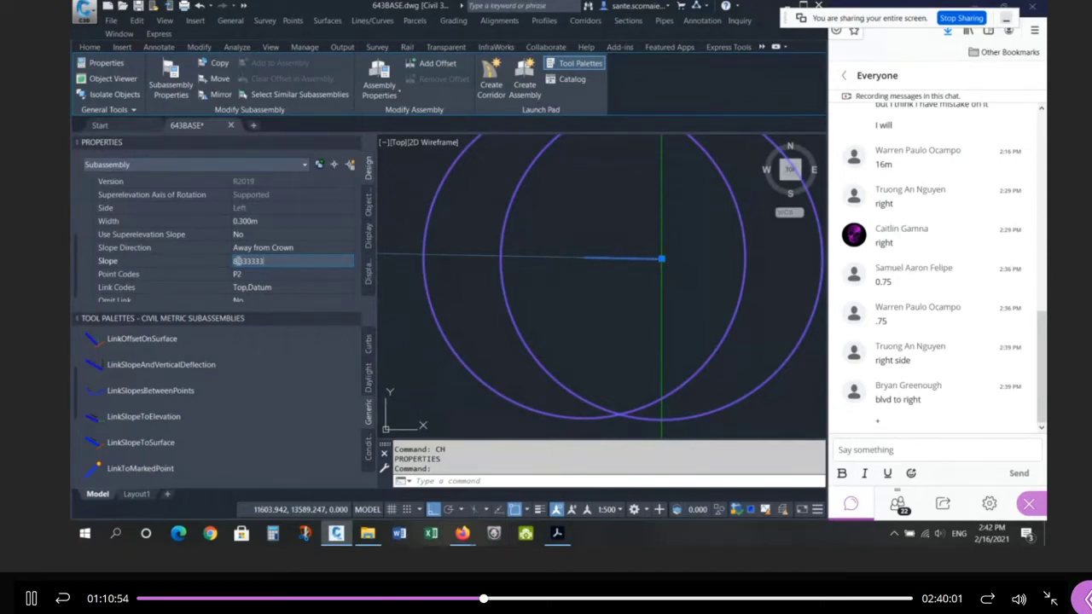
{"action": "left_click", "coordinate": [297, 274]}
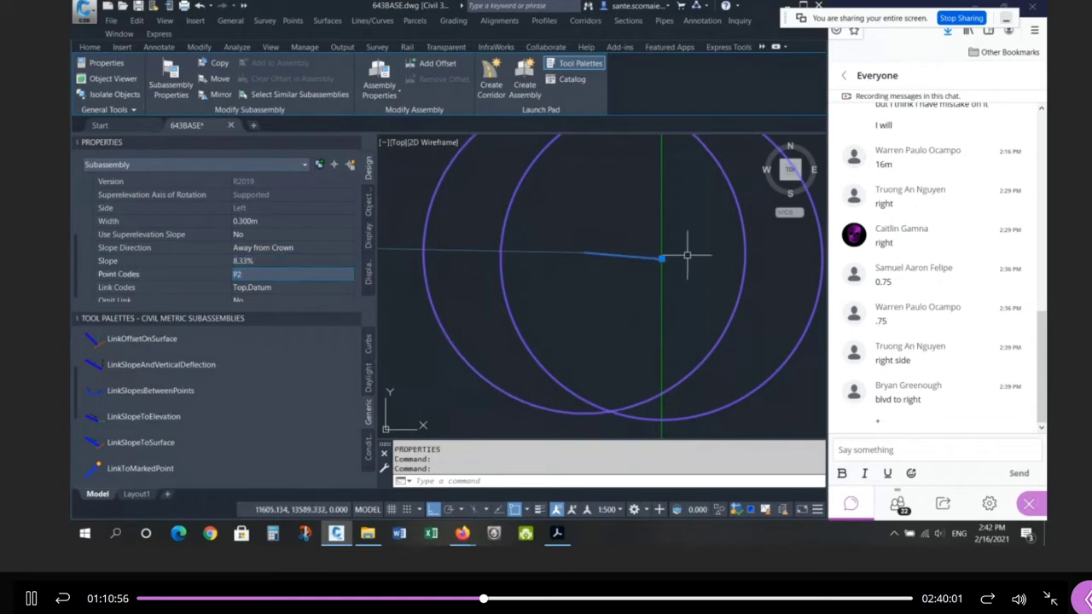
{"action": "scroll", "coordinate": [715, 284], "scroll_direction": "down", "scroll_amount": 2}
{"action": "scroll", "coordinate": [716, 284], "scroll_direction": "down", "scroll_amount": 4}
{"action": "key", "text": "Escape"}
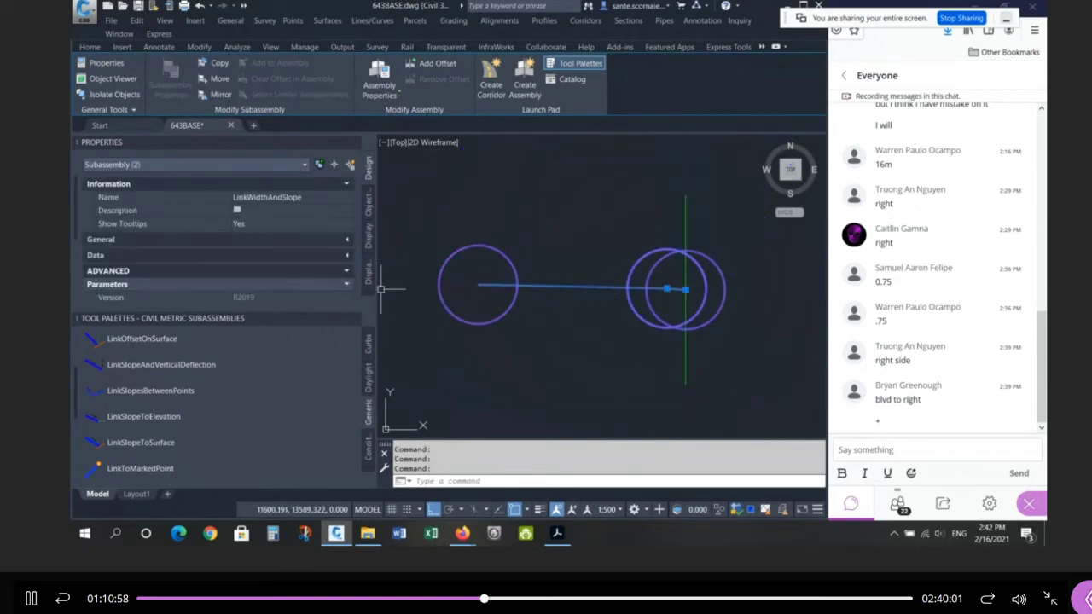
Step: Set the width of the outer left LinkWidthAndSlope subassembly to 1 m
{"action": "left_click", "coordinate": [553, 288]}
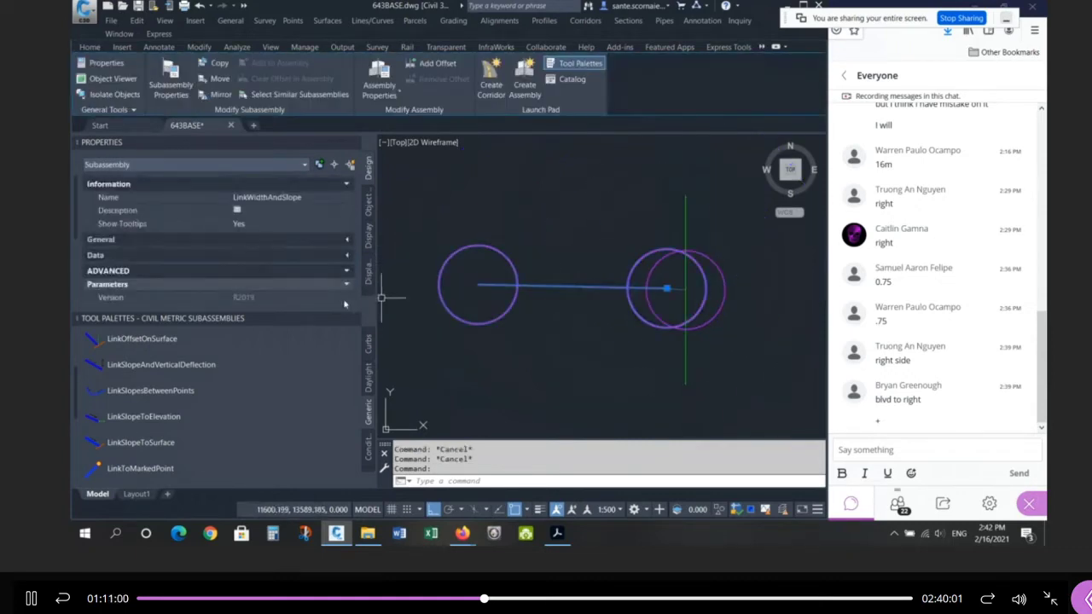
{"action": "left_click", "coordinate": [347, 287]}
{"action": "left_click", "coordinate": [347, 287]}
{"action": "scroll", "coordinate": [282, 247], "scroll_direction": "down", "scroll_amount": 3}
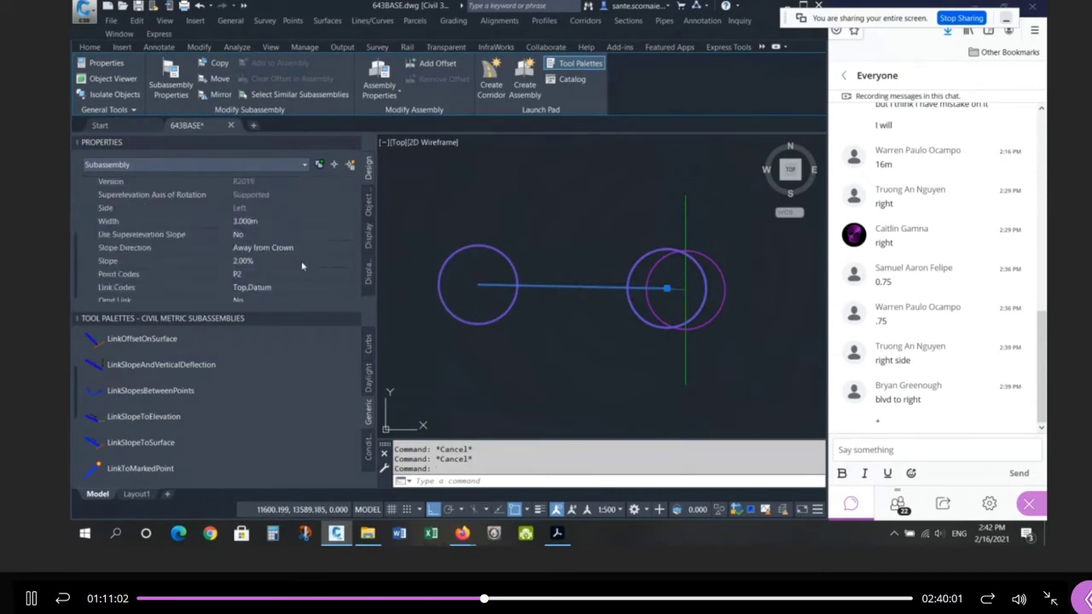
{"action": "left_click", "coordinate": [275, 222]}
{"action": "type", "text": "1"}
{"action": "key", "text": "Return"}
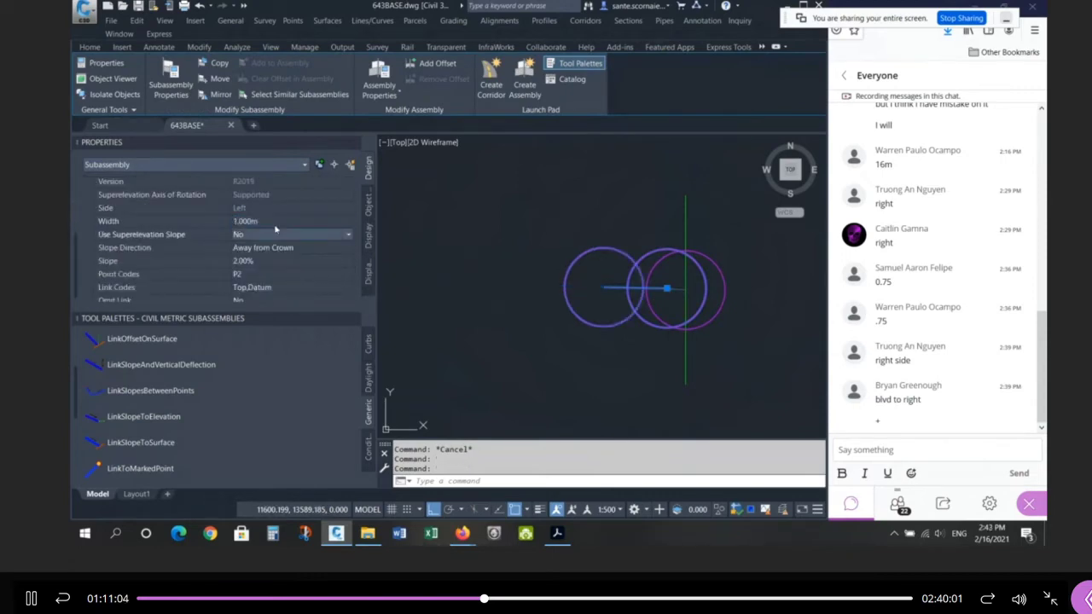
{"action": "left_click", "coordinate": [267, 260]}
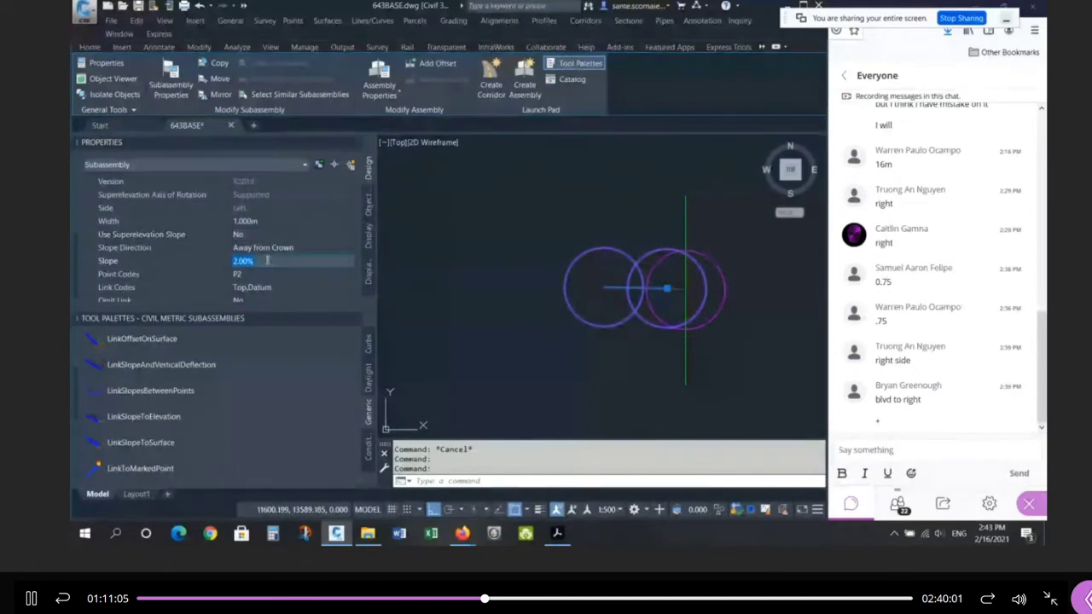
{"action": "scroll", "coordinate": [492, 292], "scroll_direction": "up", "scroll_amount": 3}
{"action": "scroll", "coordinate": [441, 280], "scroll_direction": "down", "scroll_amount": 3}
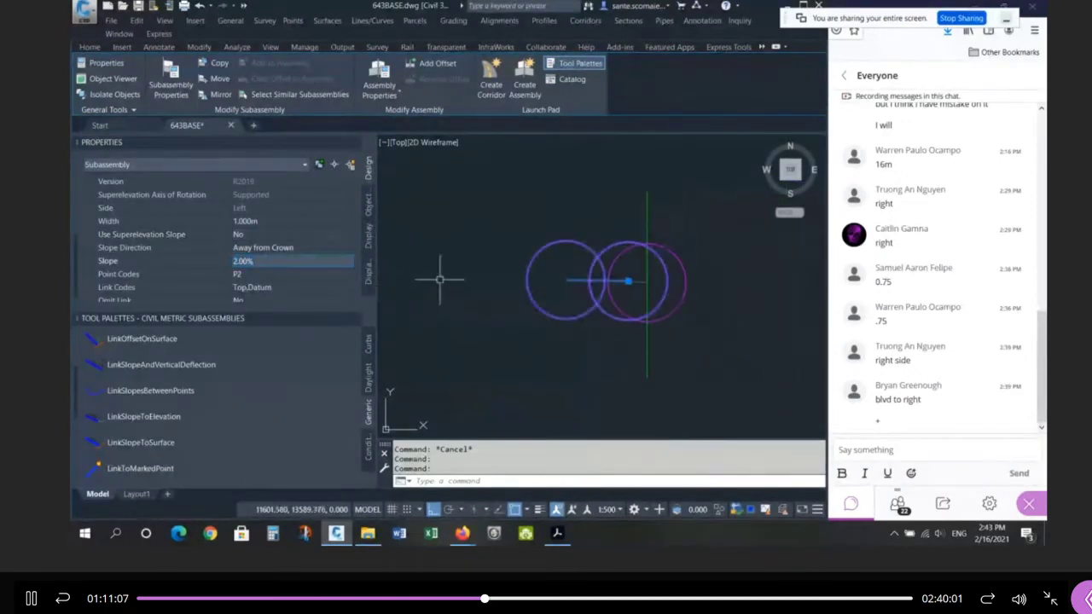
Step: Rename the outer left subassembly as PAVEMENT, clear the selection and close its properties
{"action": "scroll", "coordinate": [308, 224], "scroll_direction": "up", "scroll_amount": 3}
{"action": "left_click", "coordinate": [313, 200]}
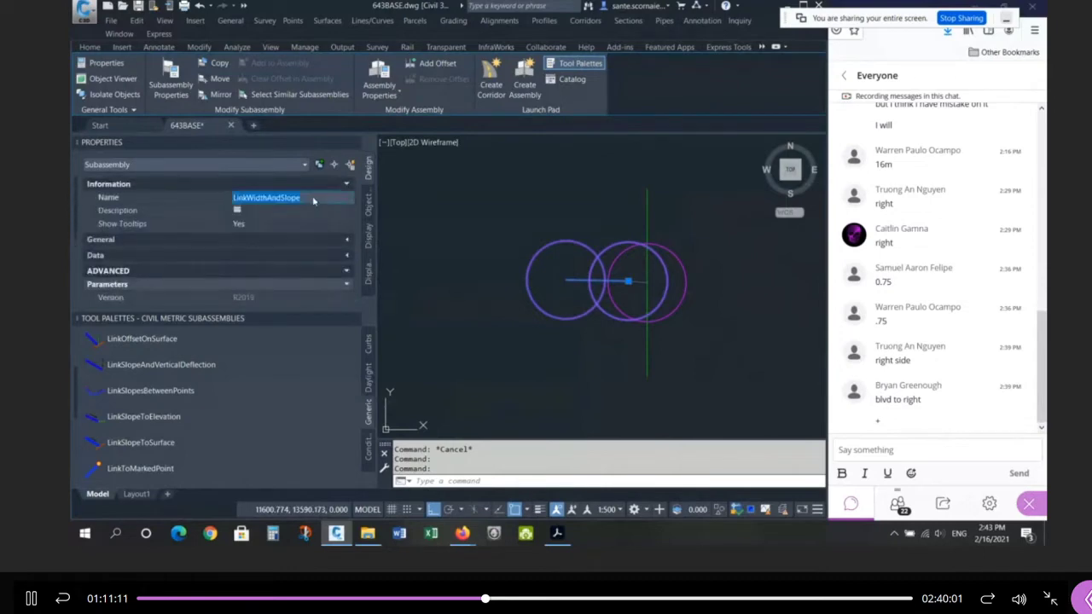
{"action": "type", "text": "PAVEMENT"}
{"action": "left_click", "coordinate": [520, 208]}
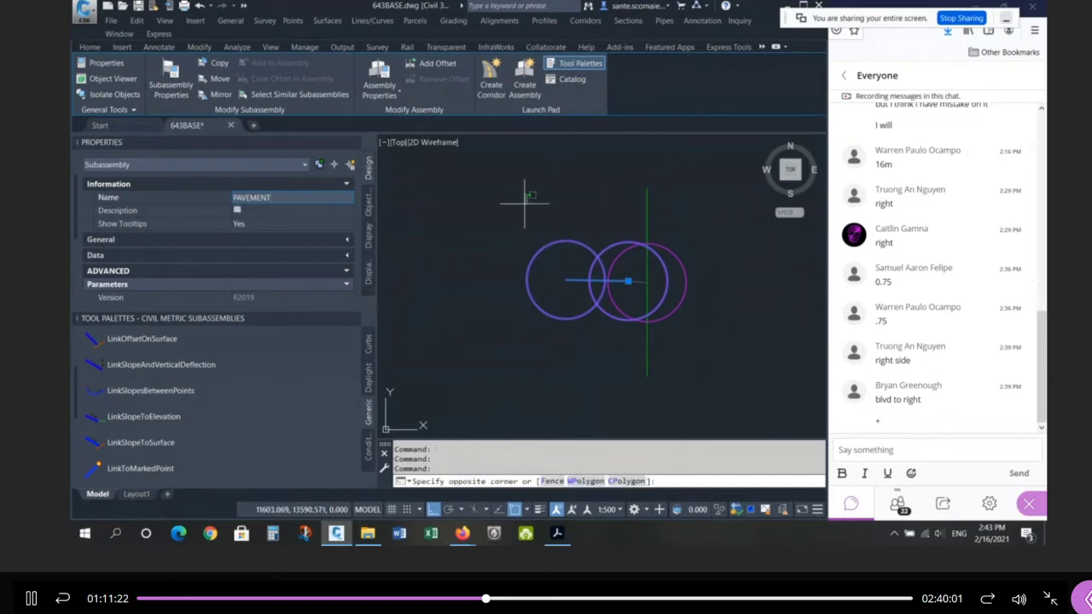
{"action": "key", "text": "Escape"}
{"action": "key", "text": "Escape"}
{"action": "key", "text": "Escape"}
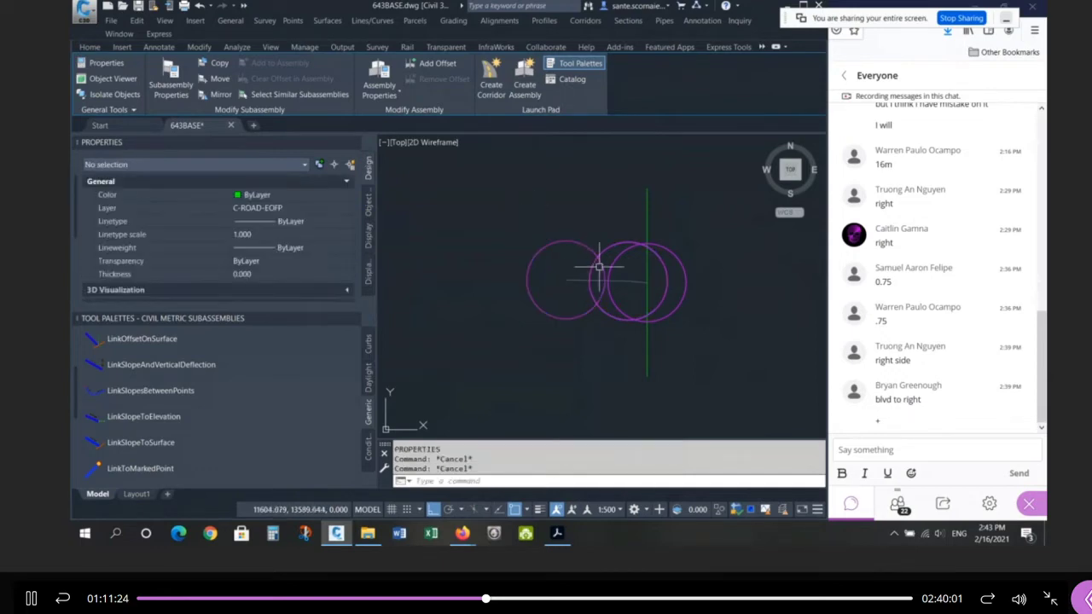
{"action": "scroll", "coordinate": [512, 281], "scroll_direction": "down", "scroll_amount": 2}
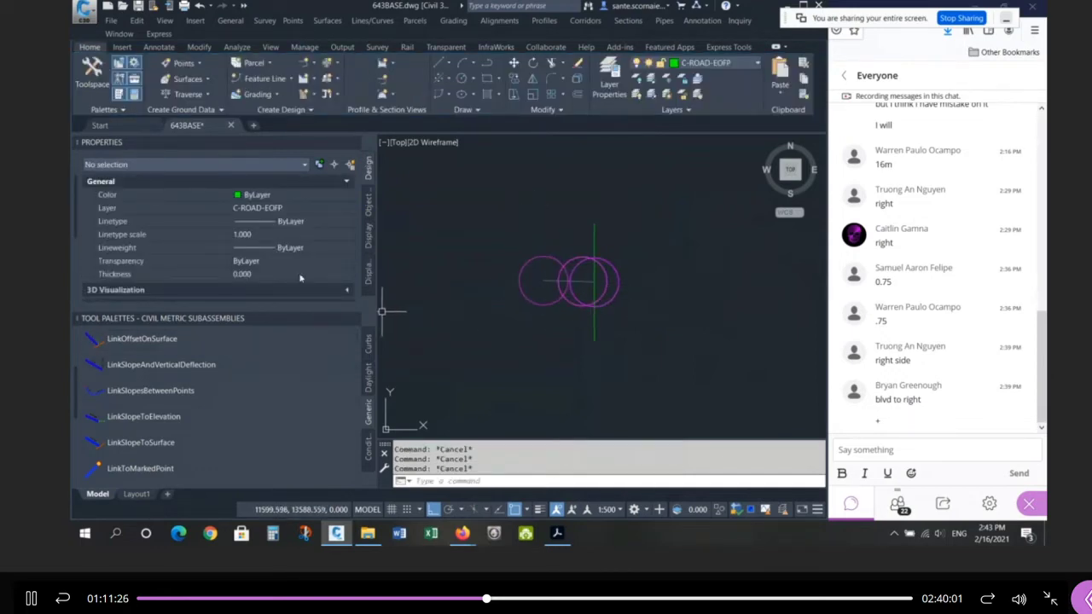
{"action": "left_click", "coordinate": [353, 142]}
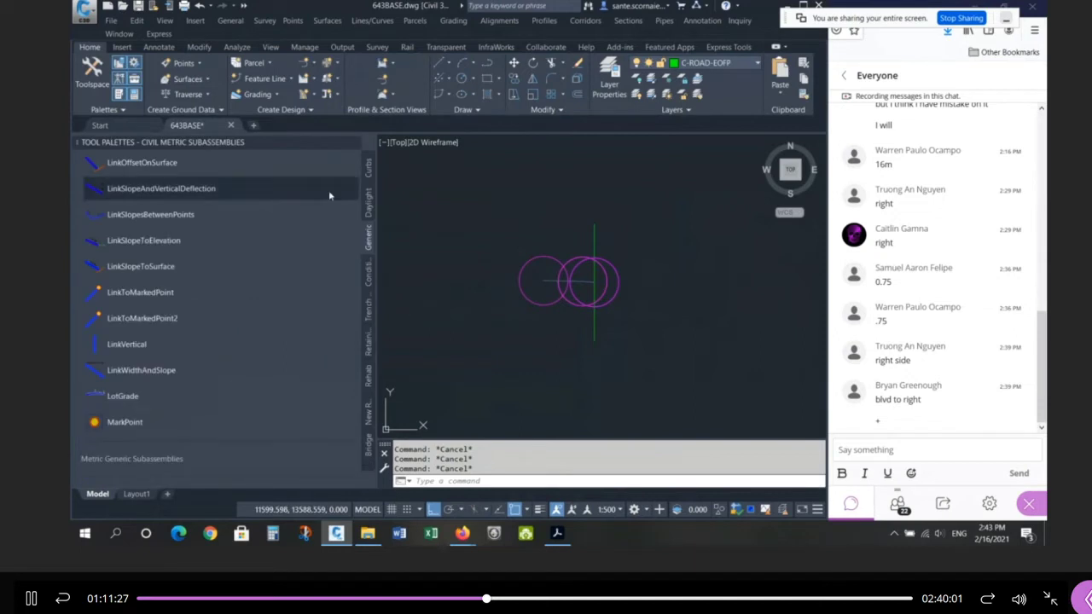
Step: Try to attach a LinkWidthAndSlope subassembly to the right side of the assembly, 3.000 m wide at 2.00% slope, and undo the placement
{"action": "left_click", "coordinate": [189, 370]}
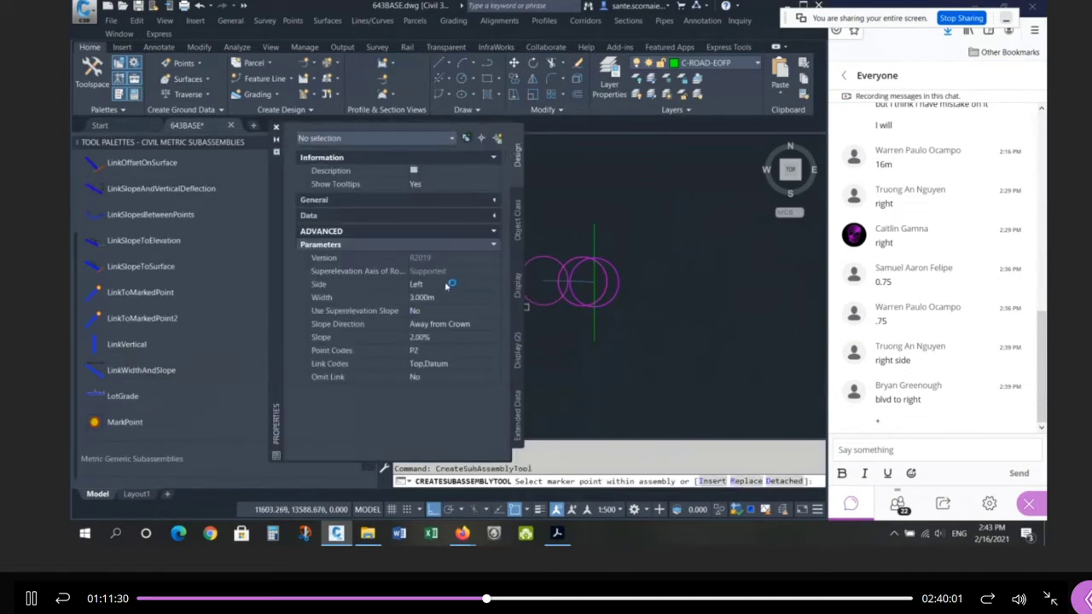
{"action": "left_click", "coordinate": [442, 285]}
{"action": "left_click", "coordinate": [426, 299]}
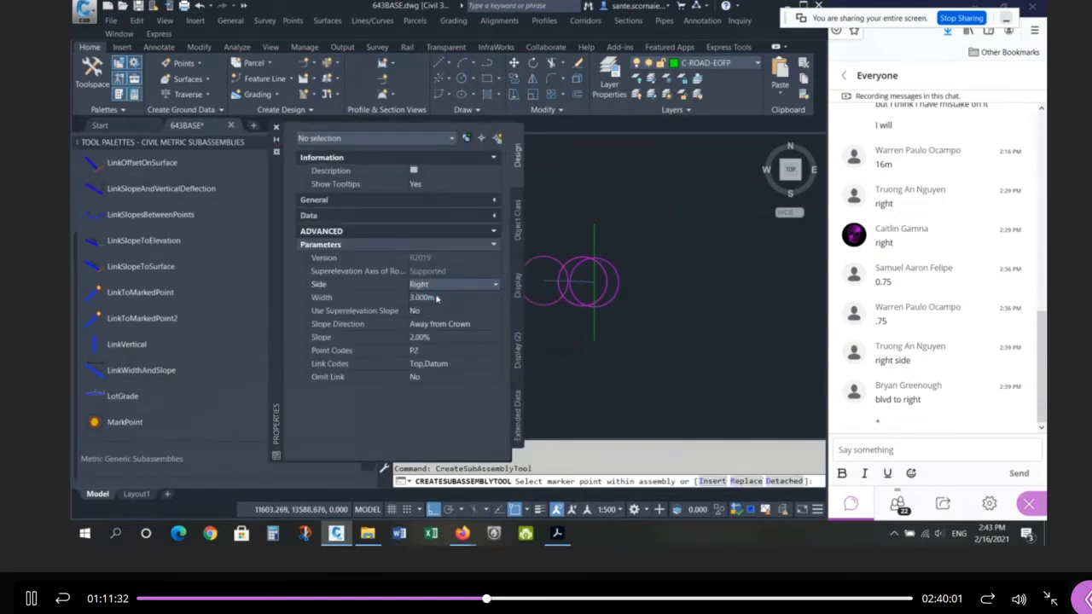
{"action": "left_click", "coordinate": [436, 297]}
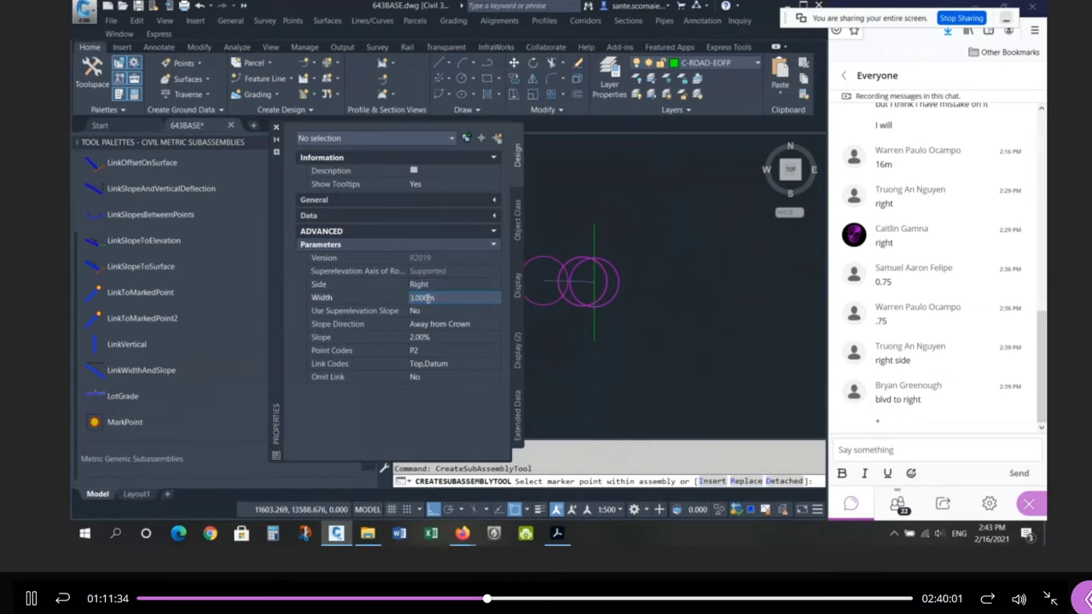
{"action": "left_click", "coordinate": [617, 275]}
{"action": "scroll", "coordinate": [670, 271], "scroll_direction": "down", "scroll_amount": 2}
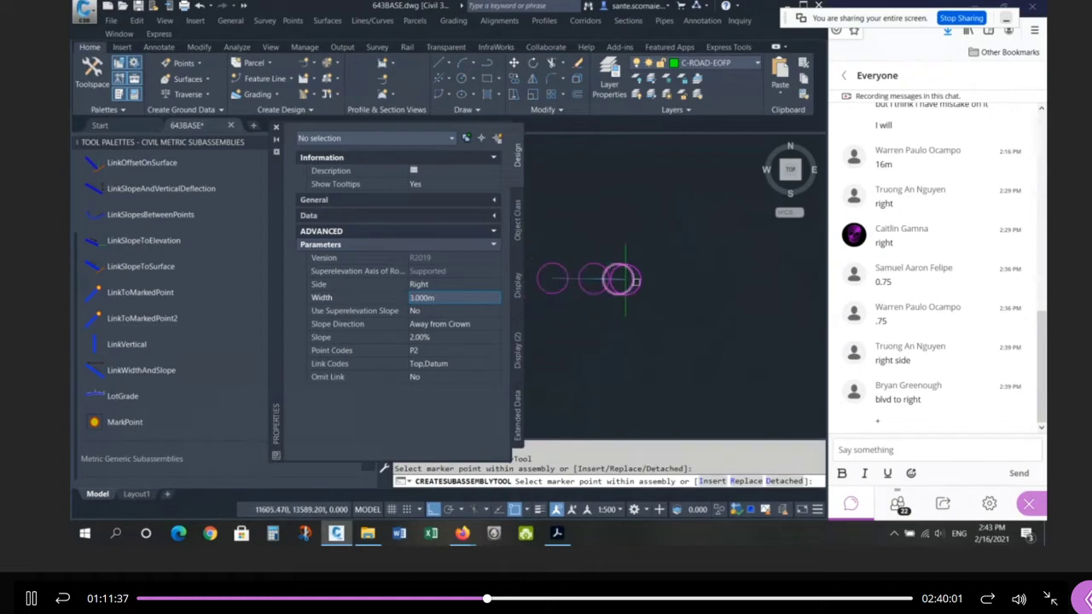
{"action": "key", "text": "Escape"}
{"action": "key", "text": "ctrl+z"}
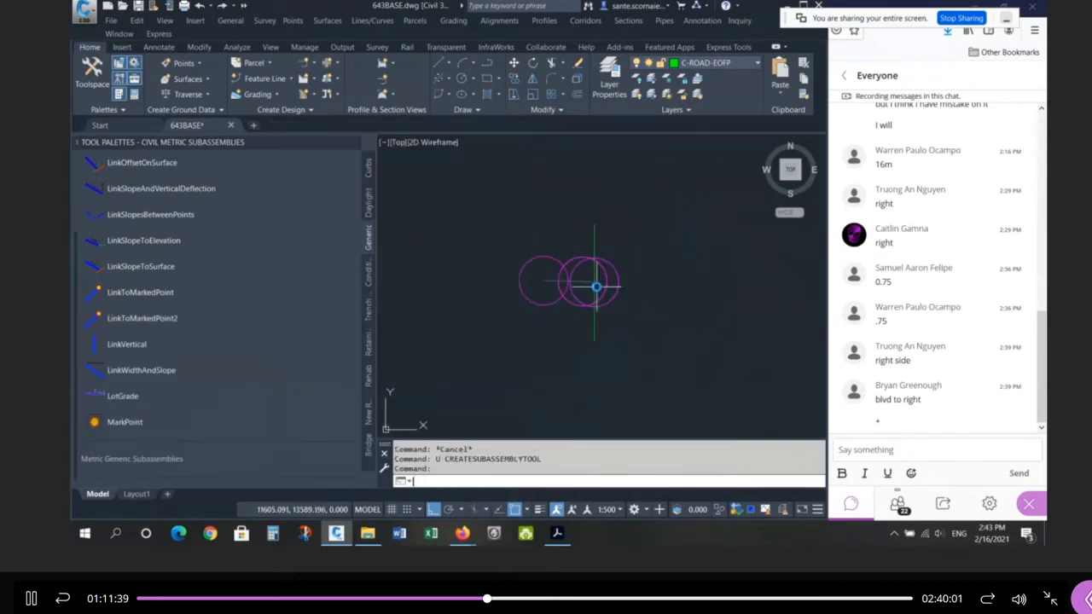
Step: Add three consecutive LinkWidthAndSlope subassemblies to the right side of the assembly baseline, each 3.000 m wide at 2.00% slope, and close the subassembly palette
{"action": "left_click", "coordinate": [165, 370]}
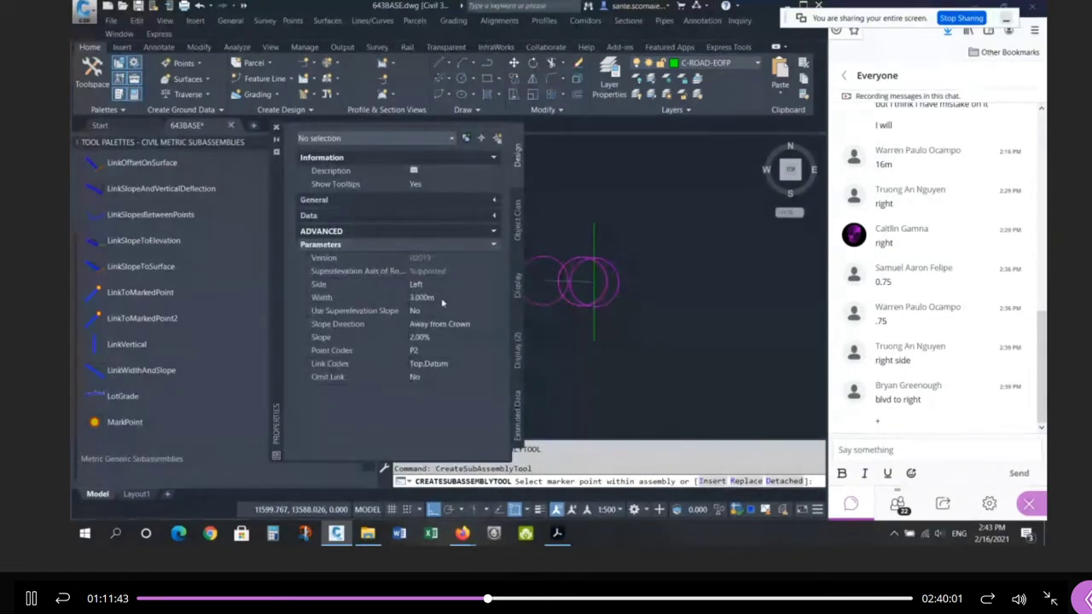
{"action": "left_click", "coordinate": [439, 284]}
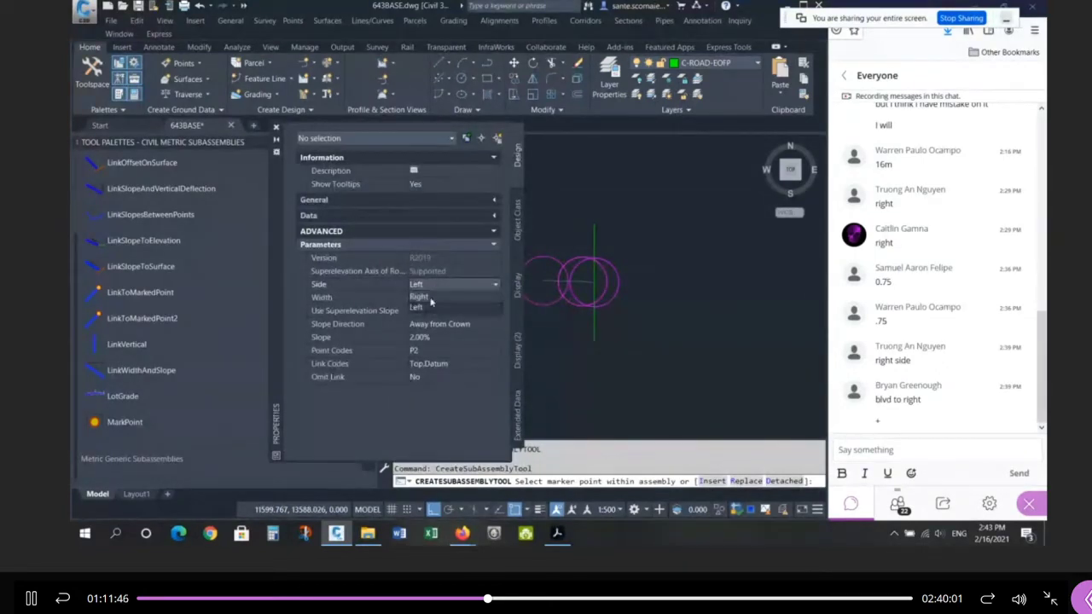
{"action": "left_click", "coordinate": [438, 310]}
{"action": "left_click", "coordinate": [440, 298]}
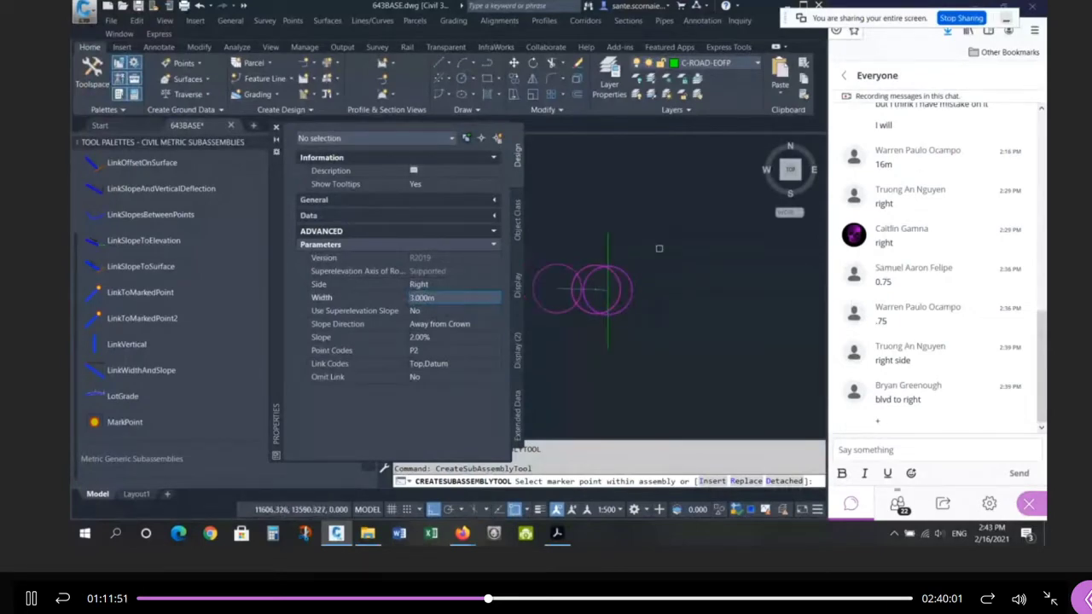
{"action": "left_click", "coordinate": [606, 233]}
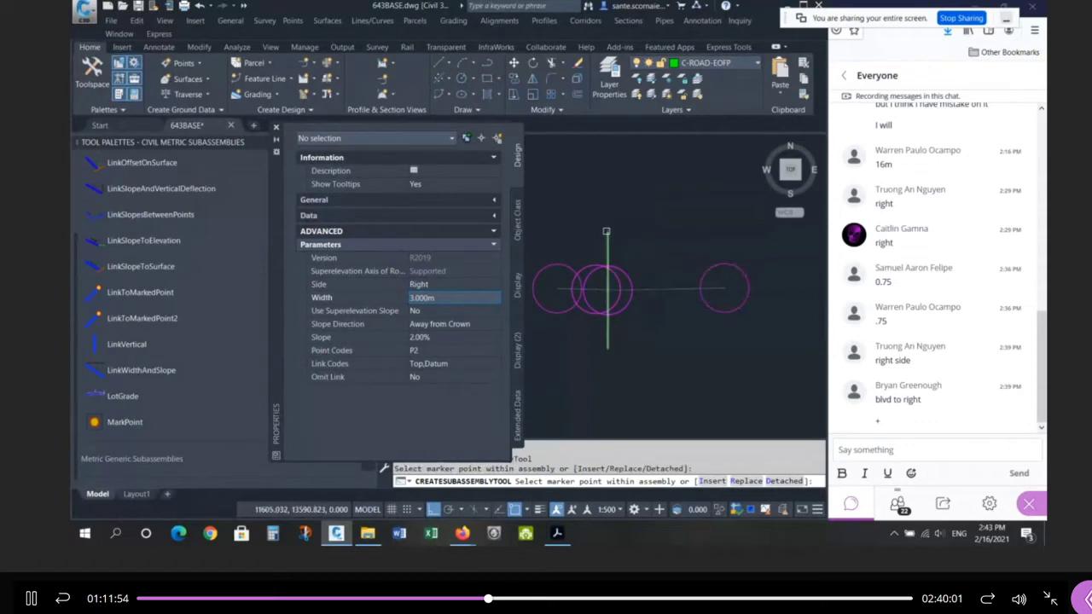
{"action": "scroll", "coordinate": [577, 238], "scroll_direction": "down", "scroll_amount": 2}
{"action": "left_click", "coordinate": [682, 259]}
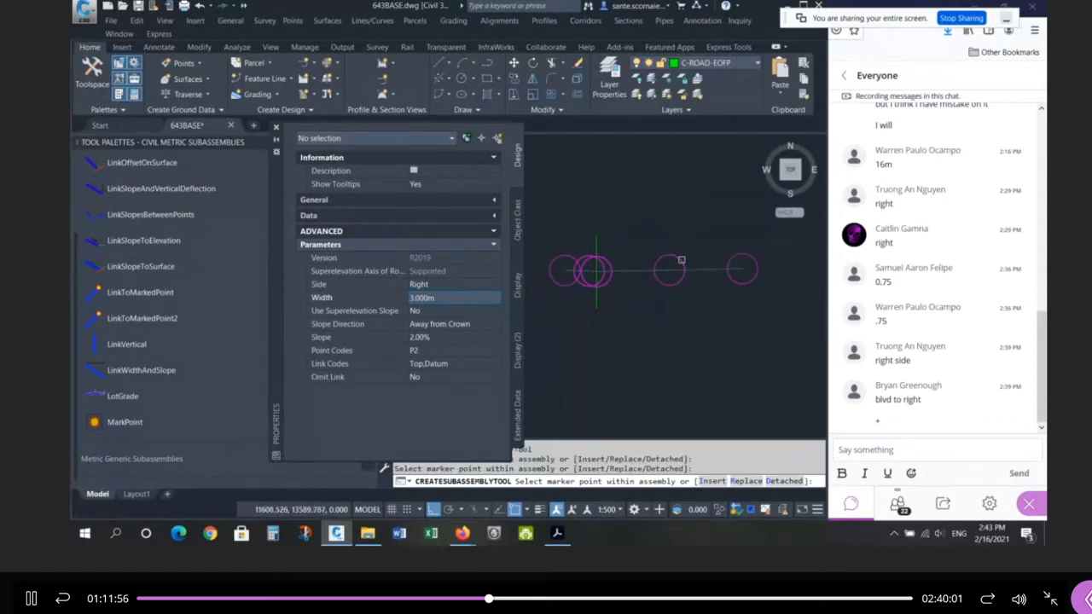
{"action": "scroll", "coordinate": [602, 243], "scroll_direction": "down", "scroll_amount": 2}
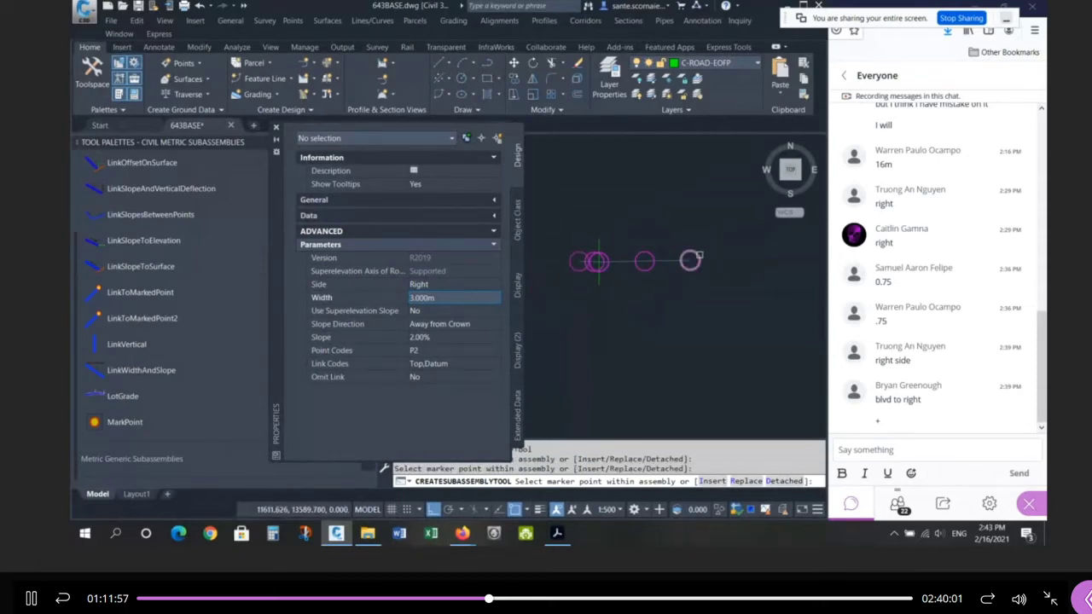
{"action": "left_click", "coordinate": [695, 260]}
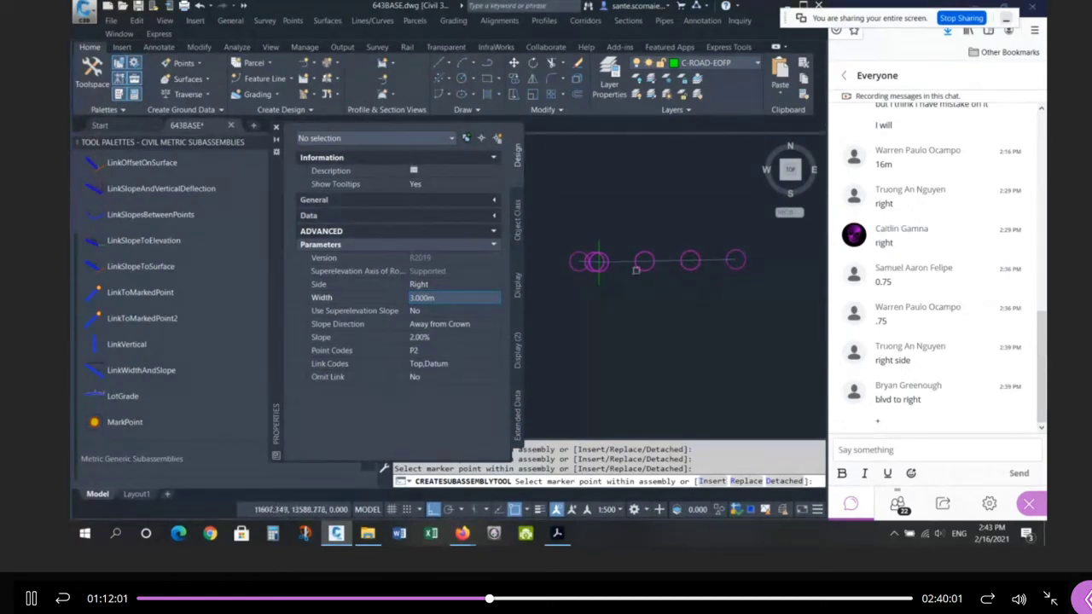
{"action": "key", "text": "Return"}
{"action": "key", "text": "Escape"}
{"action": "key", "text": "Escape"}
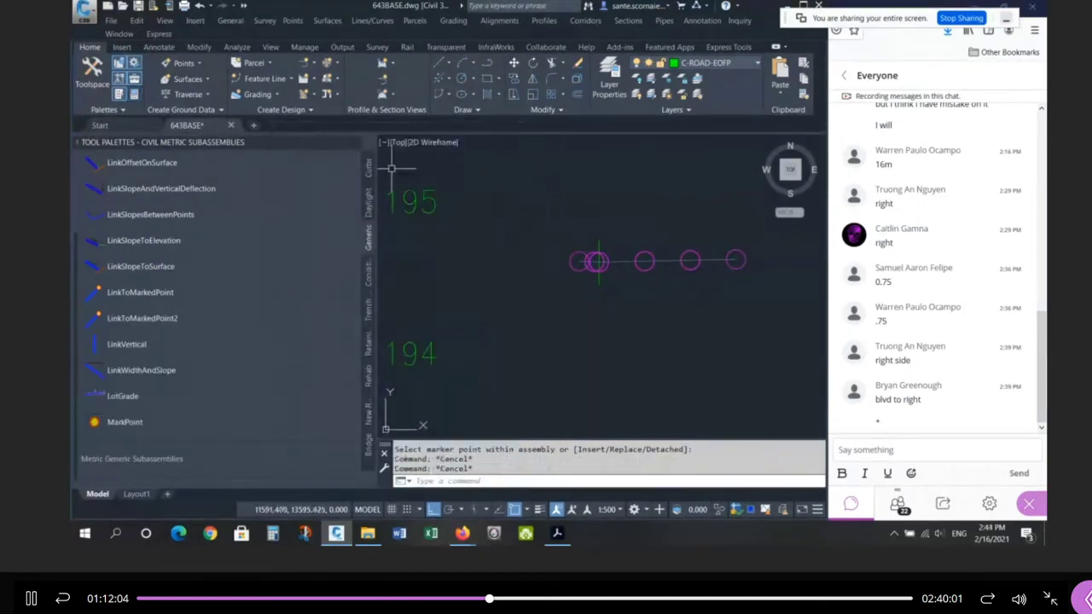
{"action": "left_click", "coordinate": [357, 142]}
Step: Set the width of the first LinkWidthAndSlope subassembly to the right of the Gutter-BLVD baseline to 0.05 m
{"action": "scroll", "coordinate": [603, 232], "scroll_direction": "up", "scroll_amount": 2}
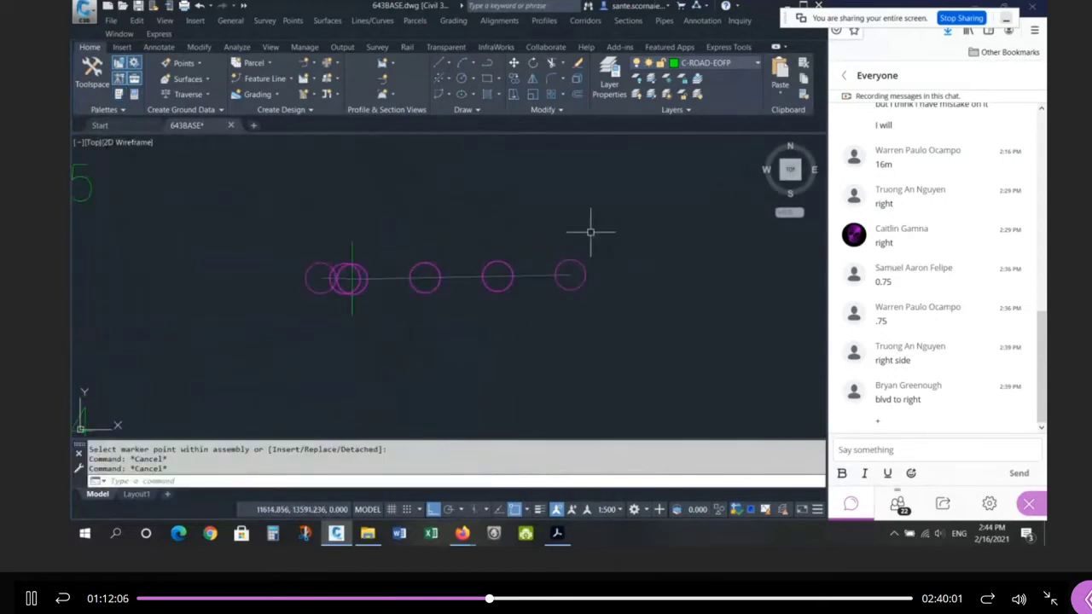
{"action": "type", "text": "ch"}
{"action": "key", "text": "Return"}
{"action": "left_click", "coordinate": [546, 275]}
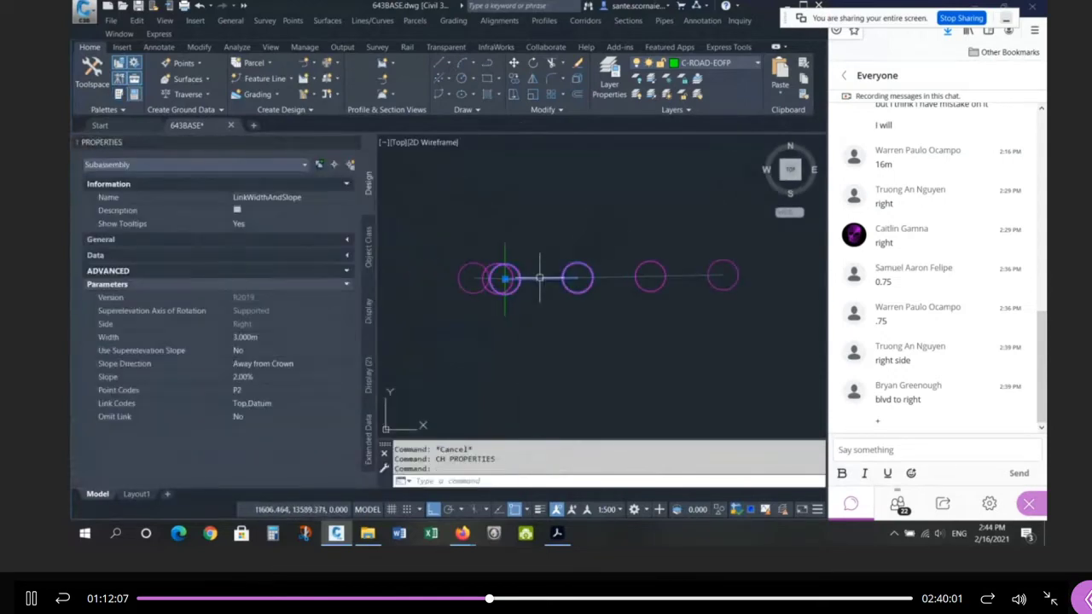
{"action": "scroll", "coordinate": [511, 273], "scroll_direction": "up", "scroll_amount": 2}
{"action": "left_click", "coordinate": [276, 336]}
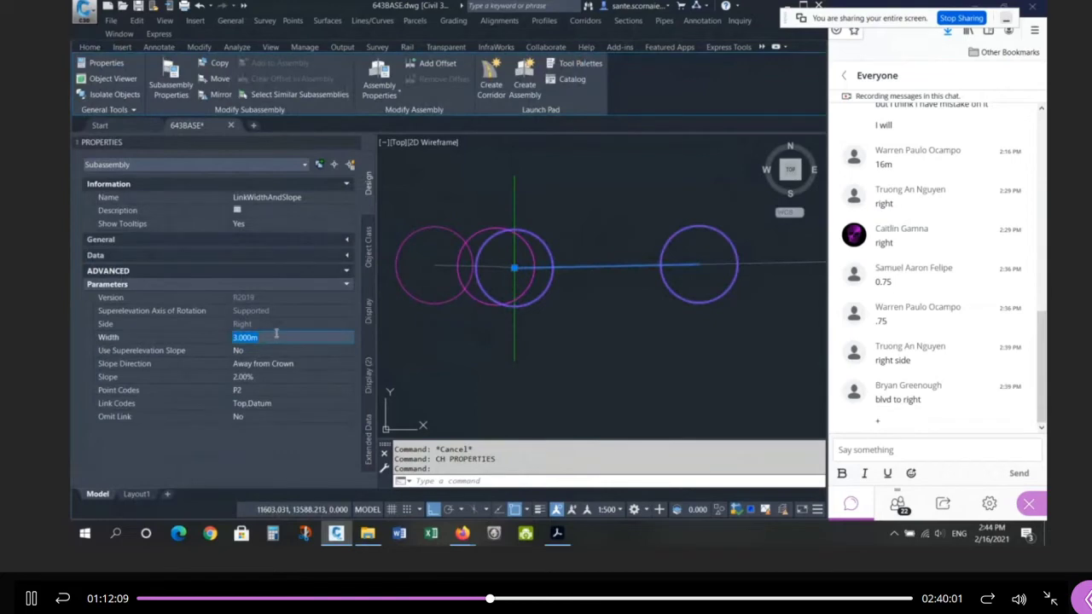
{"action": "scroll", "coordinate": [497, 267], "scroll_direction": "up", "scroll_amount": 3}
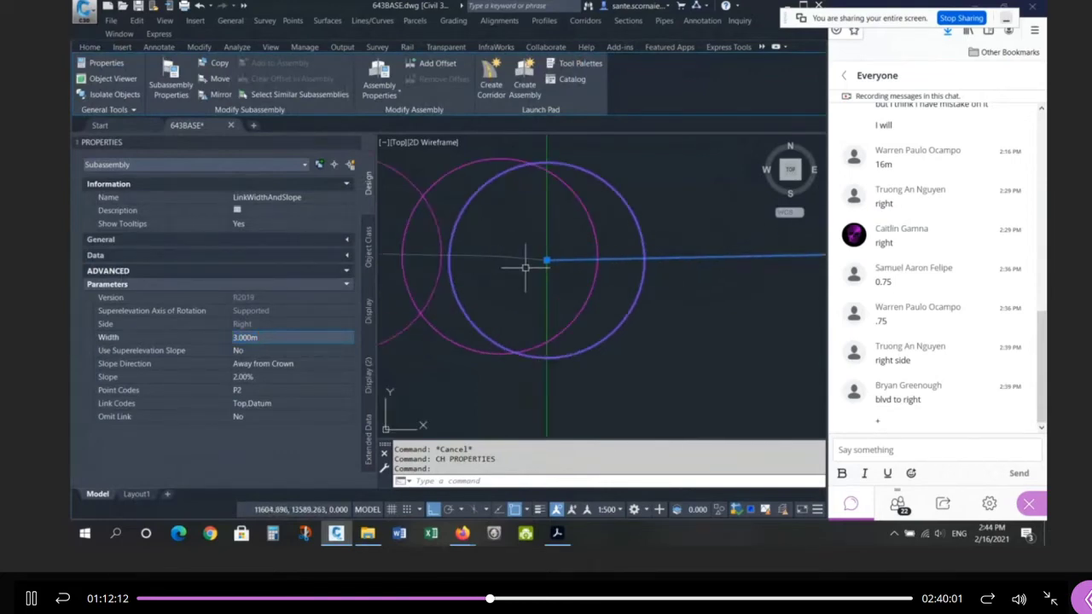
{"action": "type", "text": ".05"}
{"action": "key", "text": "Return"}
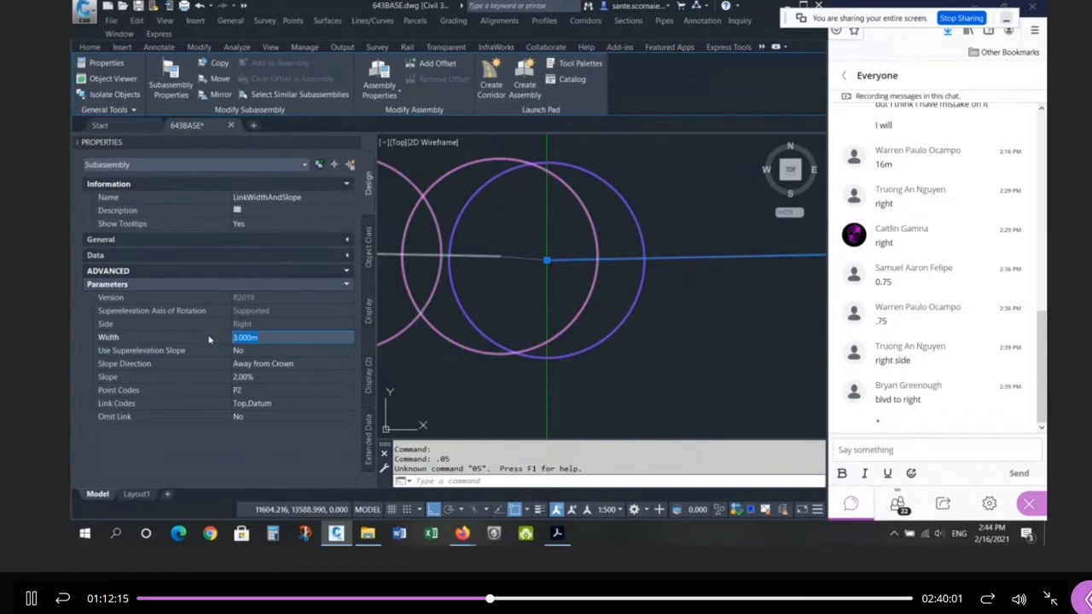
{"action": "type", "text": ".05"}
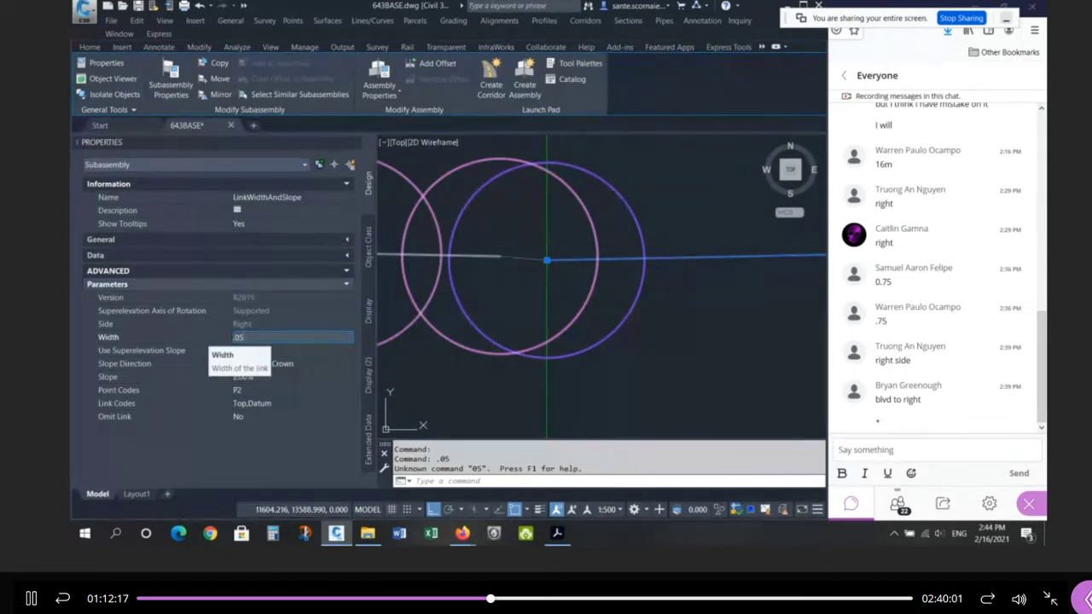
Step: Set the slope of the first right-hand link to 300% and clear the selection
{"action": "left_click", "coordinate": [259, 349]}
{"action": "left_click", "coordinate": [257, 377]}
{"action": "type", "text": "3.0"}
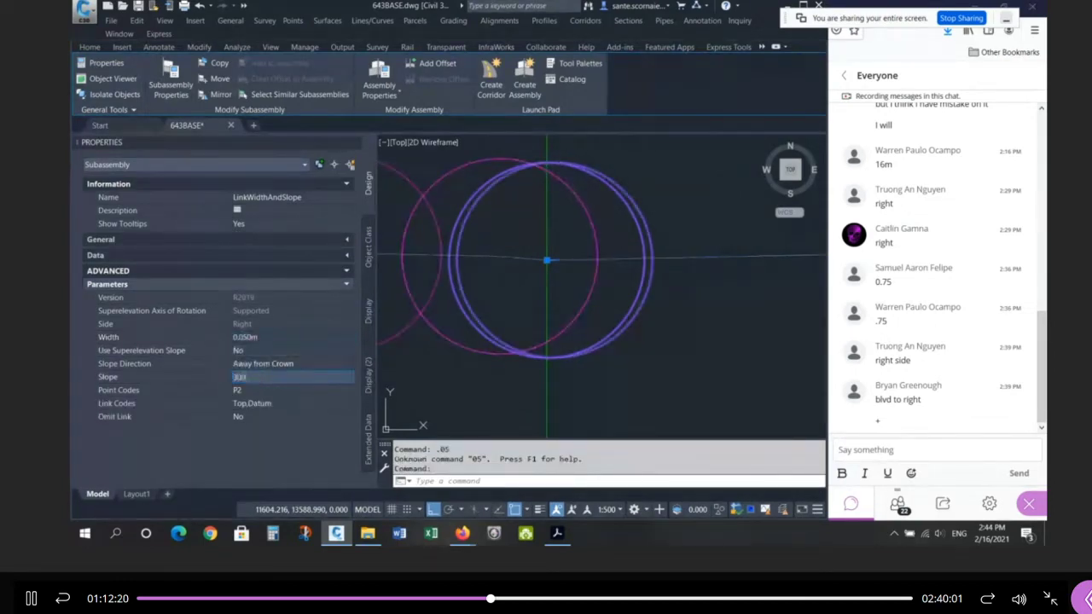
{"action": "key", "text": "Return"}
{"action": "key", "text": "Escape"}
{"action": "key", "text": "Escape"}
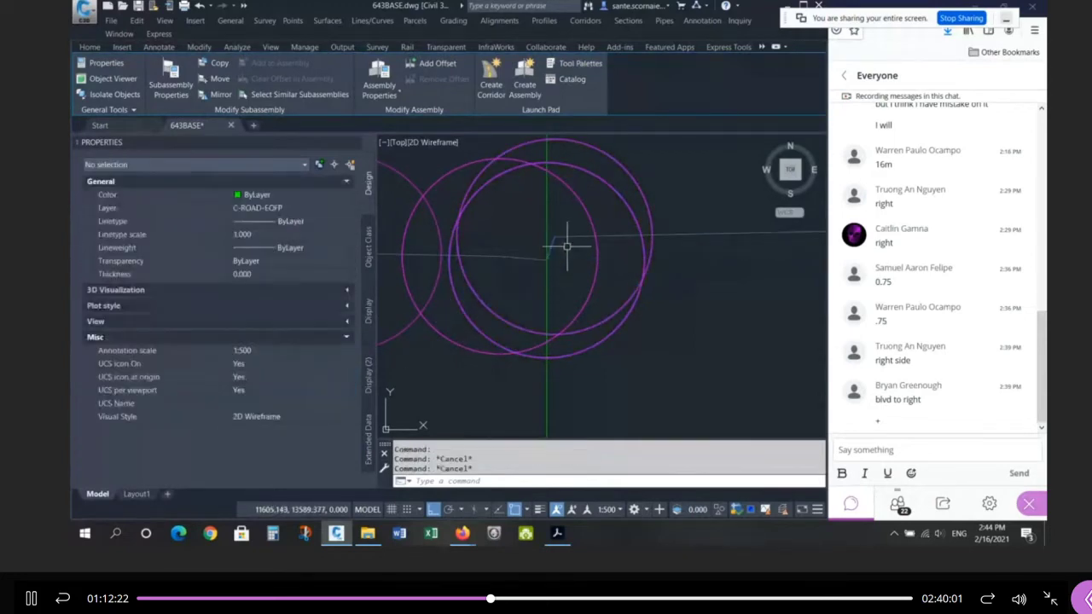
Step: Set the second right-hand link's width to 0.15 m and its slope to 0%, and clear the selection
{"action": "left_click", "coordinate": [566, 239]}
{"action": "left_click", "coordinate": [285, 338]}
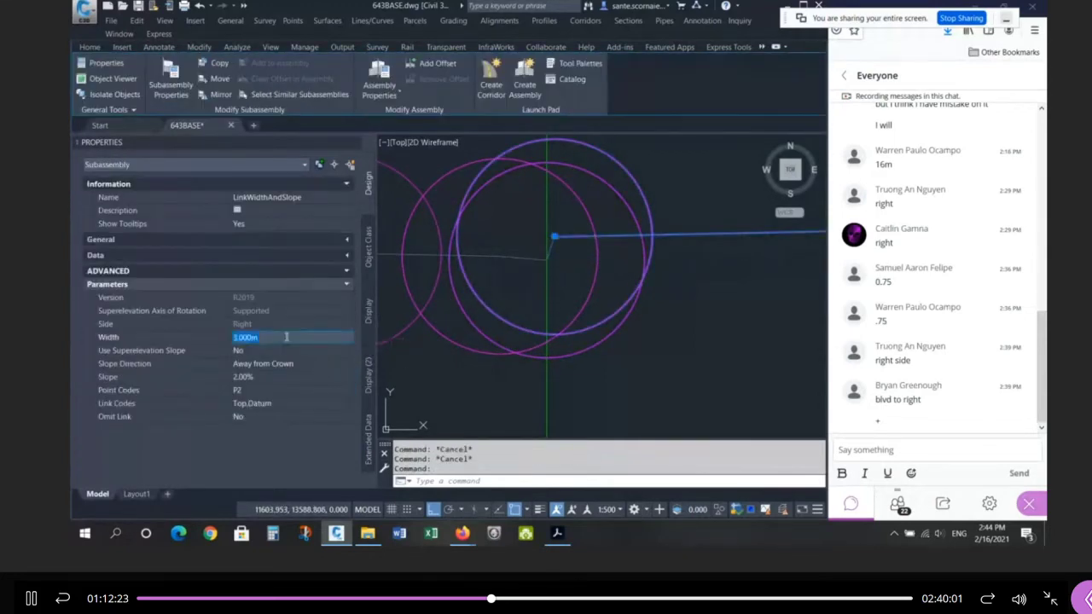
{"action": "type", "text": "0.15"}
{"action": "key", "text": "Return"}
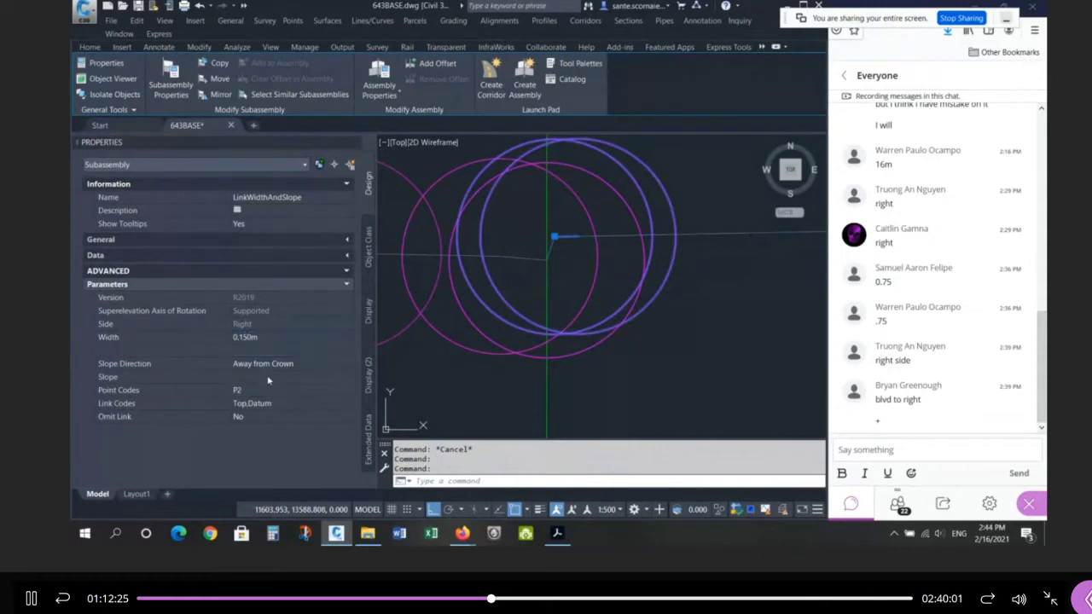
{"action": "left_click", "coordinate": [287, 377]}
{"action": "type", "text": "0."}
{"action": "key", "text": "Return"}
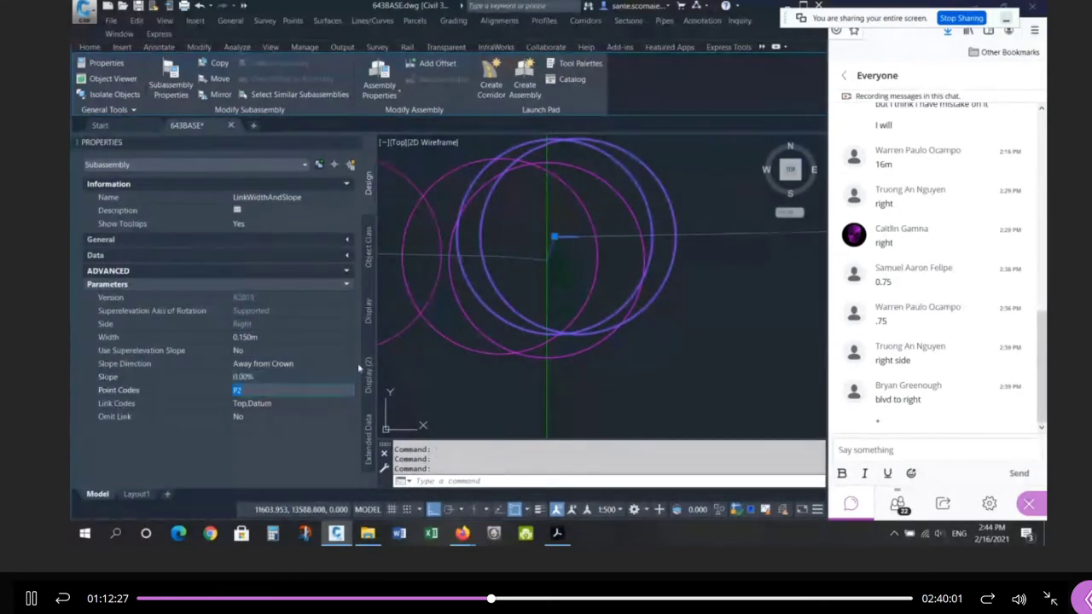
{"action": "scroll", "coordinate": [411, 324], "scroll_direction": "down", "scroll_amount": 5}
{"action": "key", "text": "Escape"}
{"action": "key", "text": "Escape"}
Step: Set the width of the outermost right-hand link to 3.5 m and close its properties
{"action": "left_click", "coordinate": [543, 288]}
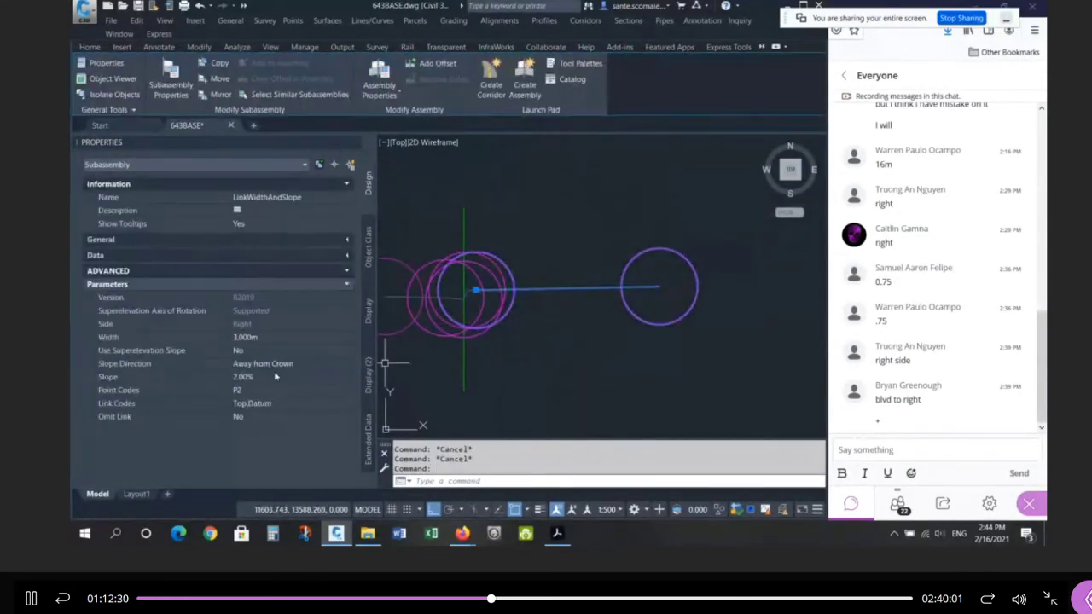
{"action": "left_click", "coordinate": [267, 339]}
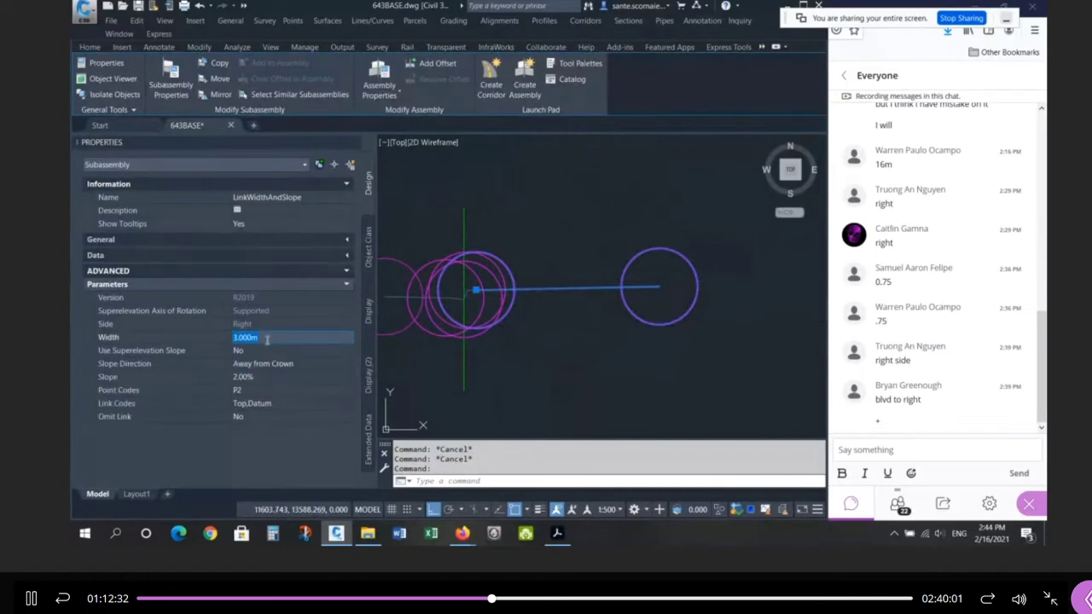
{"action": "type", "text": "3.5"}
{"action": "key", "text": "Return"}
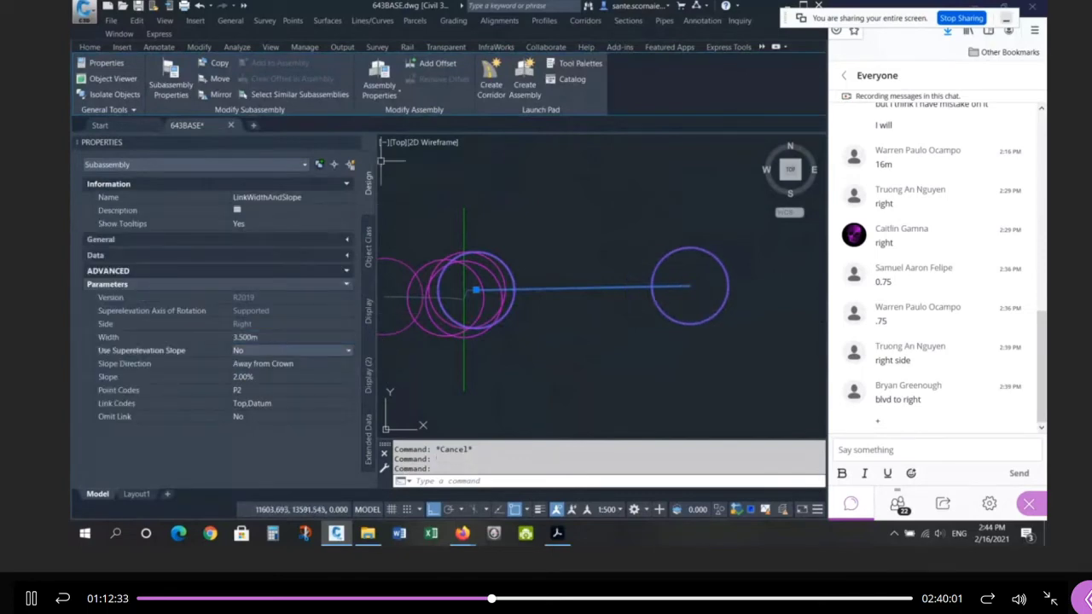
{"action": "key", "text": "ctrl+1"}
Step: Check the width and slope of the outermost right link in the standard cross-section assembly
{"action": "scroll", "coordinate": [504, 295], "scroll_direction": "down", "scroll_amount": 8}
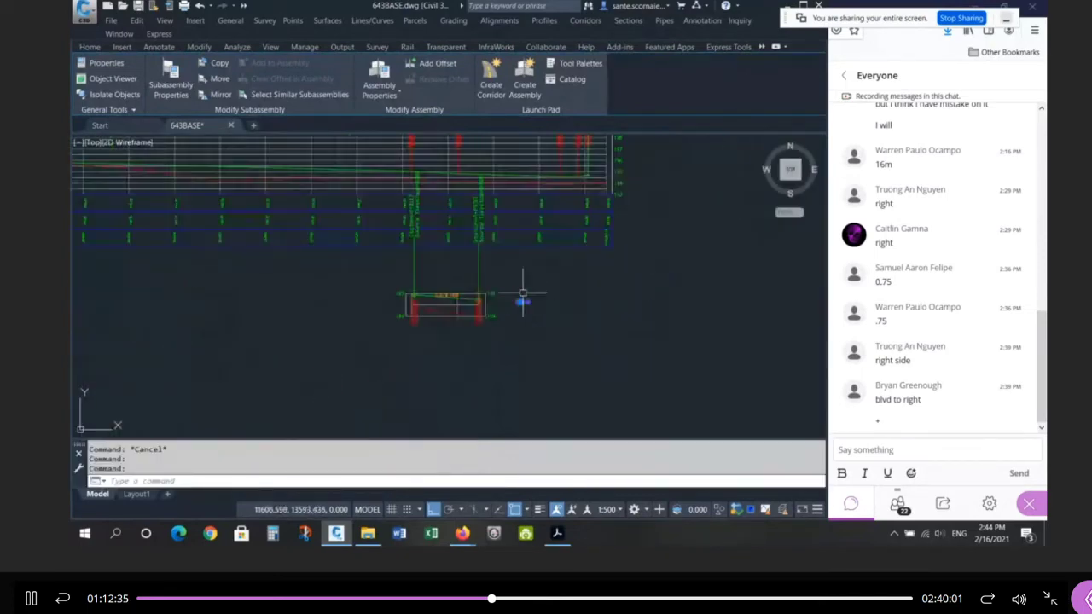
{"action": "scroll", "coordinate": [287, 209], "scroll_direction": "up", "scroll_amount": 10}
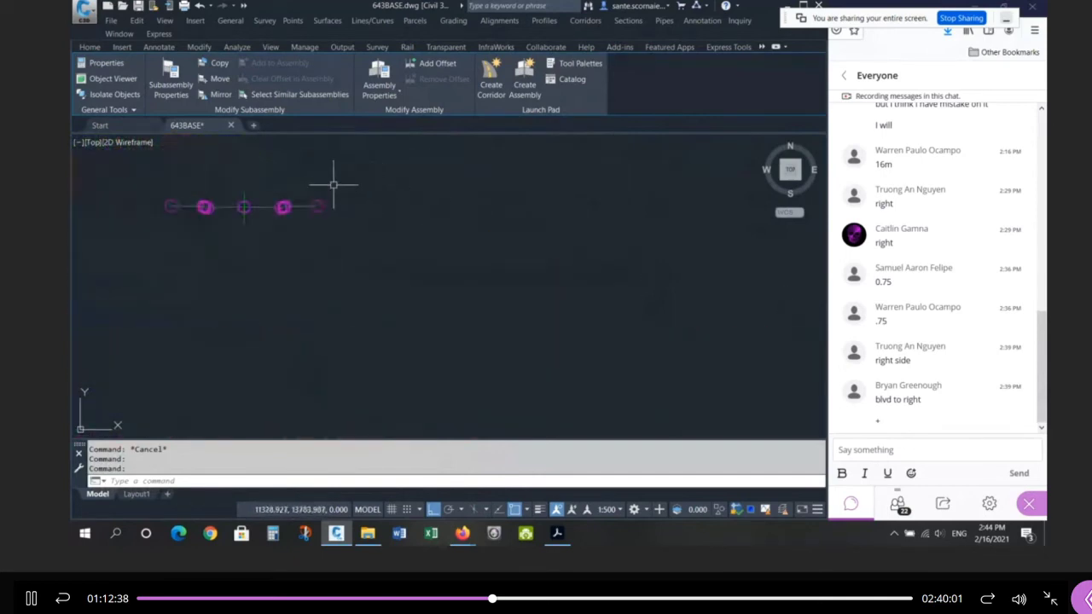
{"action": "key", "text": "Escape"}
{"action": "left_click", "coordinate": [287, 209]}
{"action": "type", "text": "CH"}
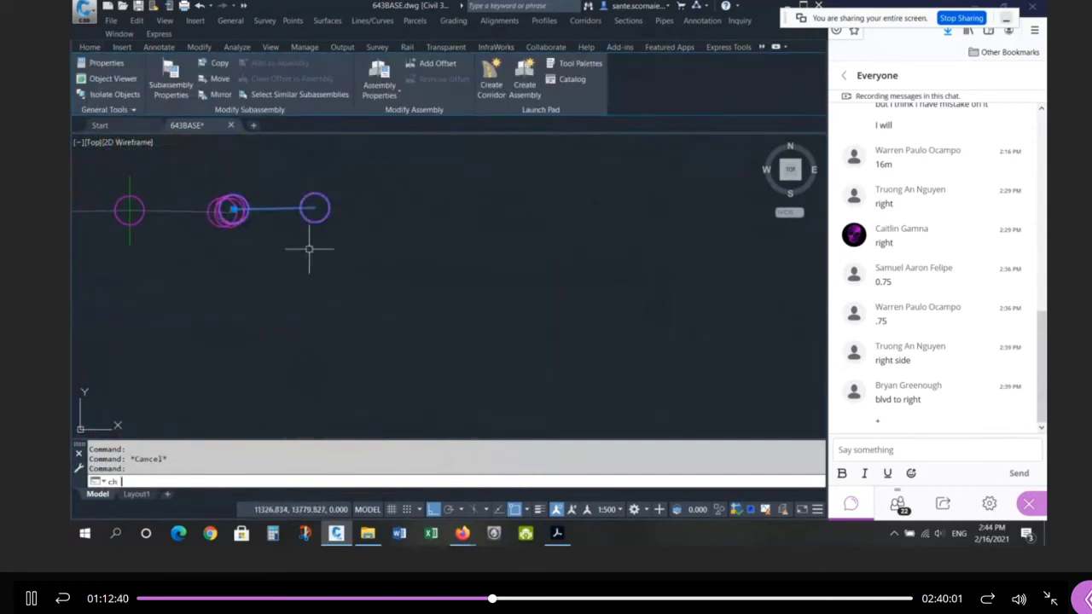
{"action": "key", "text": "Return"}
{"action": "left_click", "coordinate": [269, 339]}
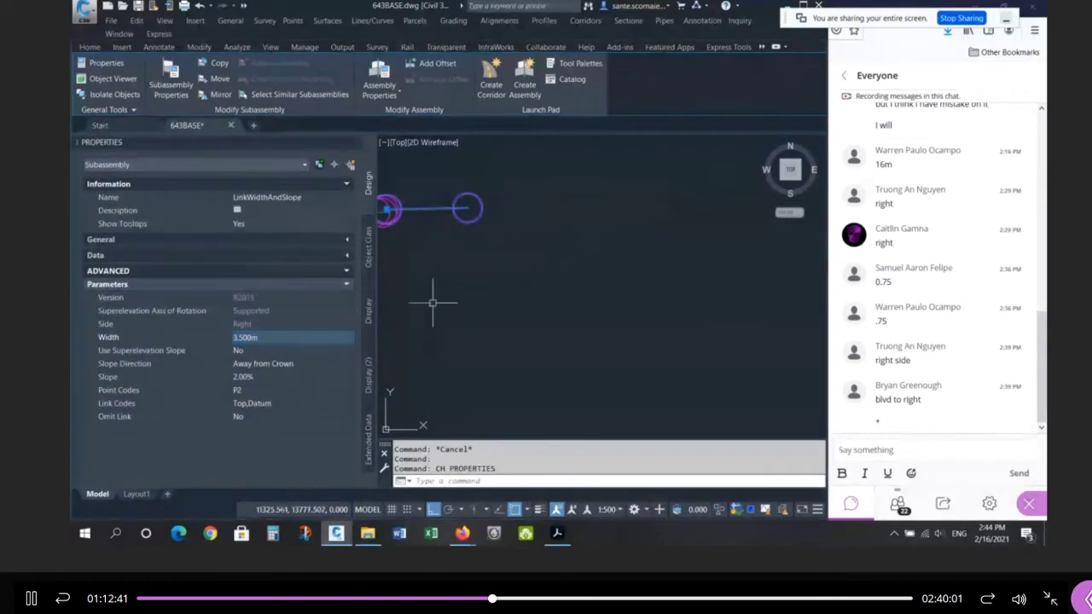
{"action": "left_click", "coordinate": [369, 143]}
{"action": "key", "text": "Escape"}
{"action": "key", "text": "Escape"}
{"action": "scroll", "coordinate": [292, 205], "scroll_direction": "up", "scroll_amount": 8}
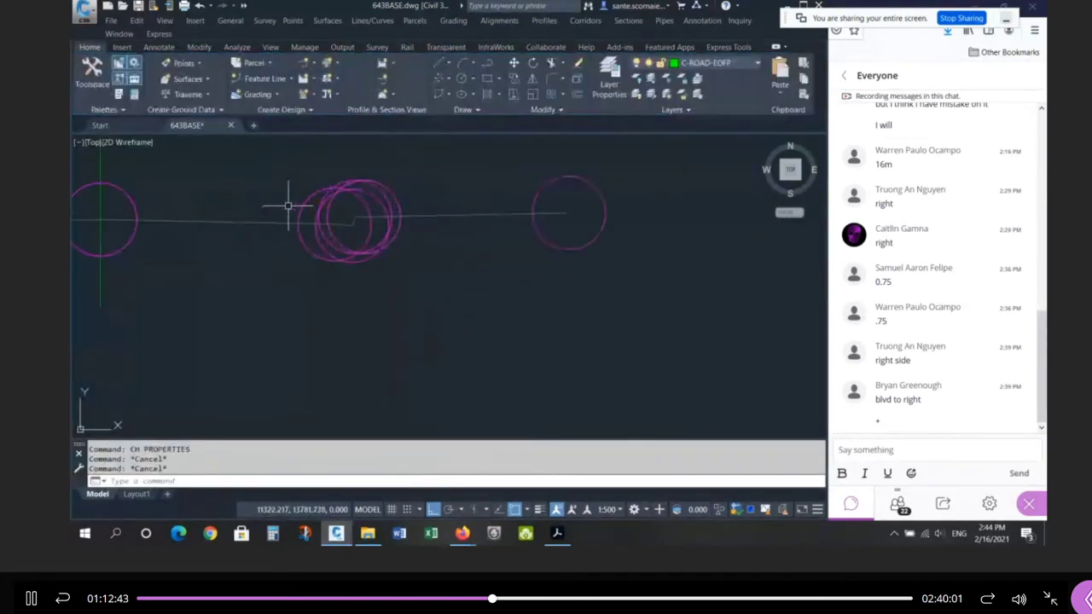
Step: Examine the gutter and curb links on the right side of the standard cross-section assembly
{"action": "left_click", "coordinate": [406, 227]}
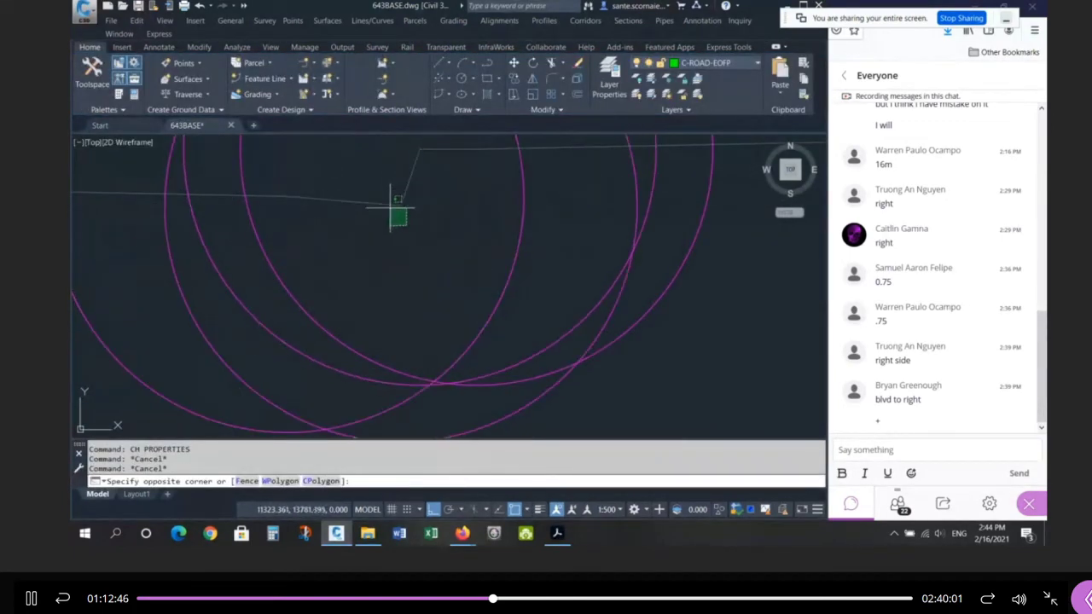
{"action": "key", "text": "Escape"}
{"action": "key", "text": "Escape"}
{"action": "left_click", "coordinate": [398, 185]}
{"action": "key", "text": "Escape"}
{"action": "scroll", "coordinate": [404, 227], "scroll_direction": "down", "scroll_amount": 7}
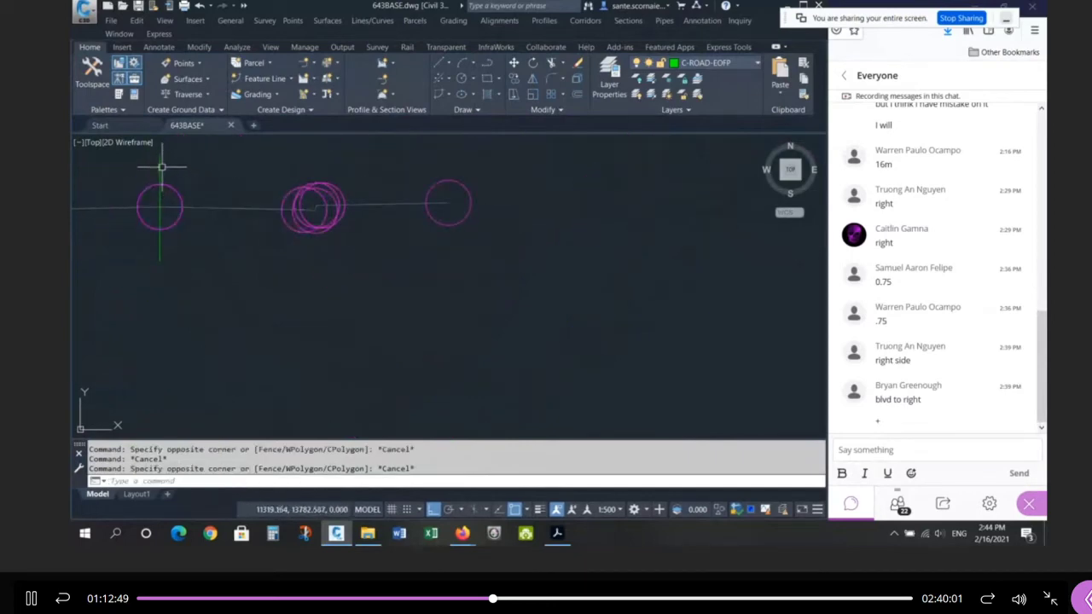
{"action": "scroll", "coordinate": [281, 207], "scroll_direction": "up", "scroll_amount": 4}
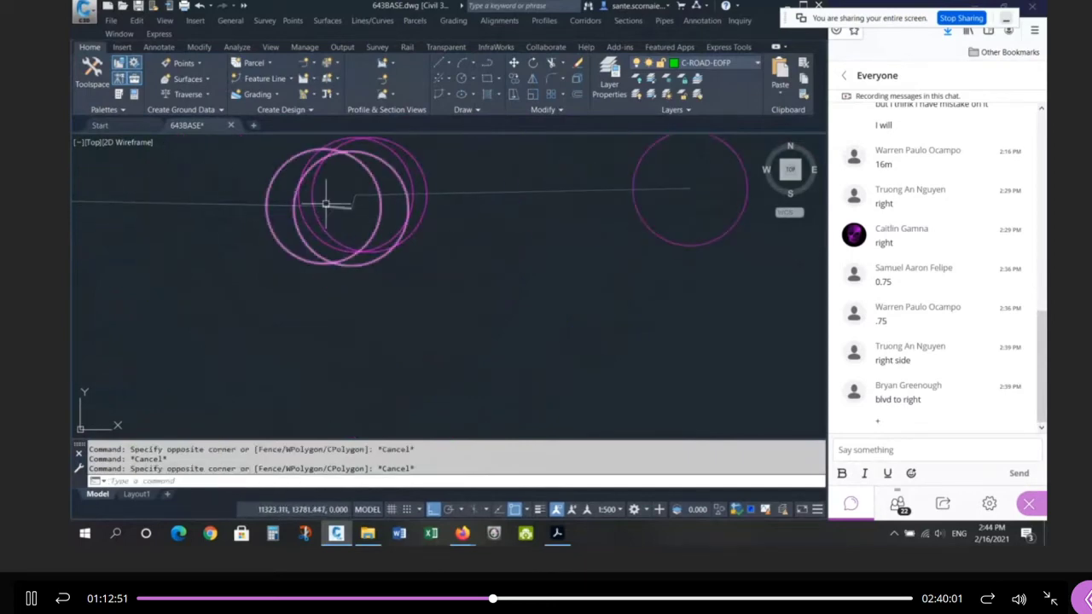
Step: Check the width and slope of the outermost right link in the Gutter-BLVD assembly, closing its properties when done
{"action": "scroll", "coordinate": [349, 193], "scroll_direction": "down", "scroll_amount": 10}
{"action": "scroll", "coordinate": [602, 355], "scroll_direction": "up", "scroll_amount": 4}
{"action": "scroll", "coordinate": [600, 359], "scroll_direction": "up", "scroll_amount": 8}
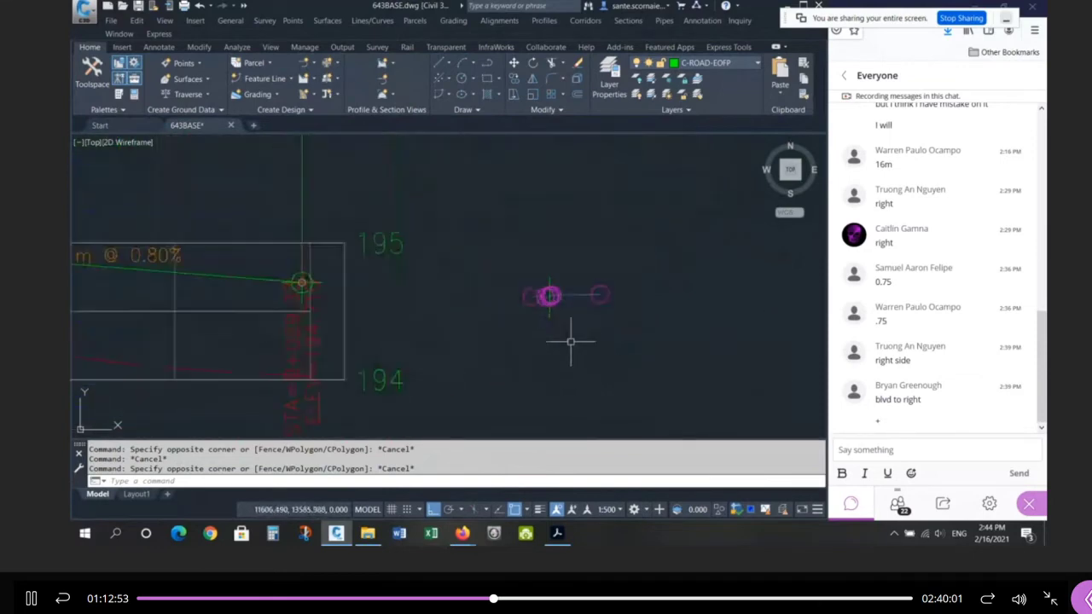
{"action": "left_click", "coordinate": [601, 215]}
{"action": "type", "text": "ch"}
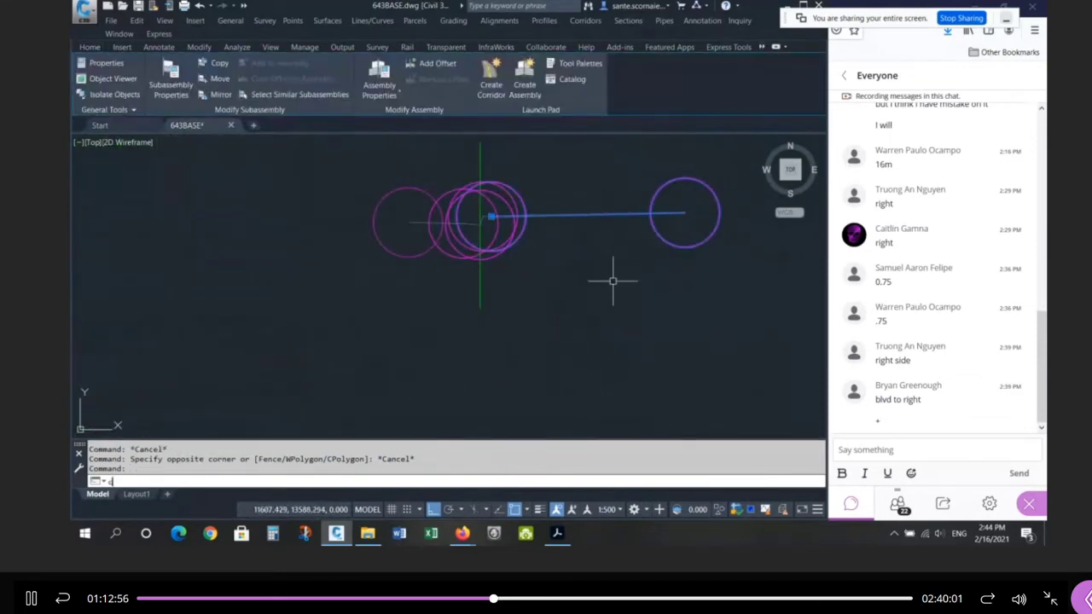
{"action": "key", "text": "Return"}
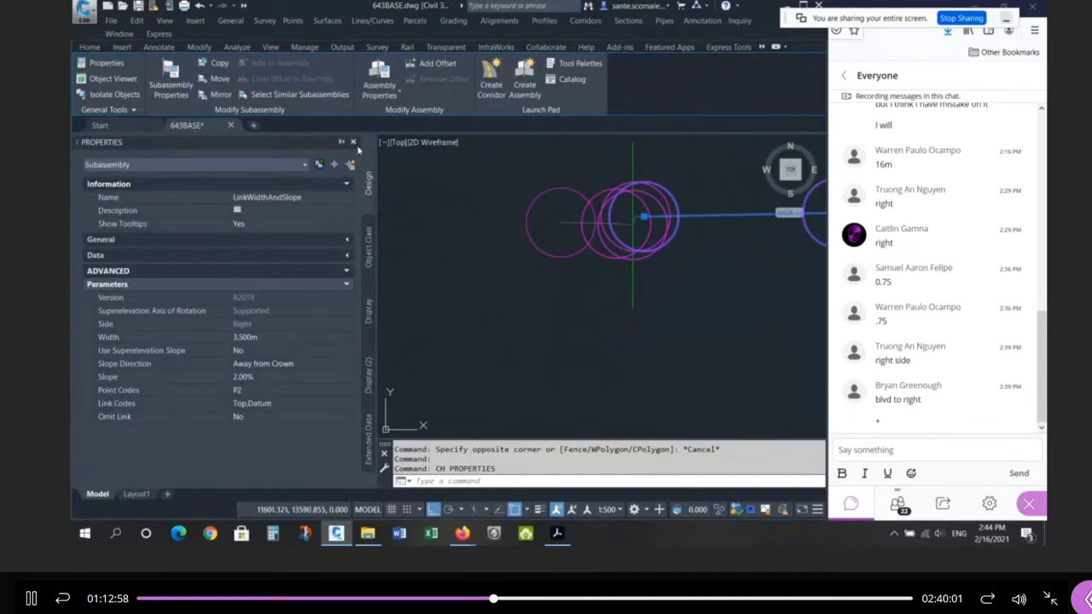
{"action": "left_click", "coordinate": [354, 143]}
{"action": "key", "text": "Escape"}
{"action": "key", "text": "Escape"}
{"action": "key", "text": "Escape"}
Step: Review the Street B crescent pavement edge in the plan and clear the selection
{"action": "scroll", "coordinate": [629, 268], "scroll_direction": "down", "scroll_amount": 10}
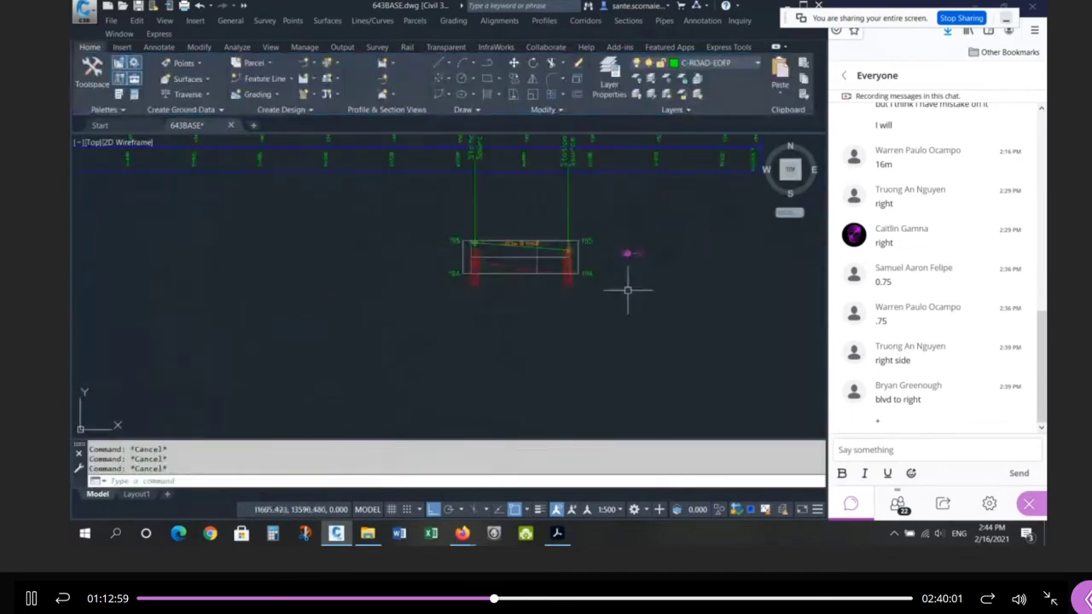
{"action": "scroll", "coordinate": [594, 209], "scroll_direction": "down", "scroll_amount": 3}
{"action": "scroll", "coordinate": [309, 269], "scroll_direction": "up", "scroll_amount": 7}
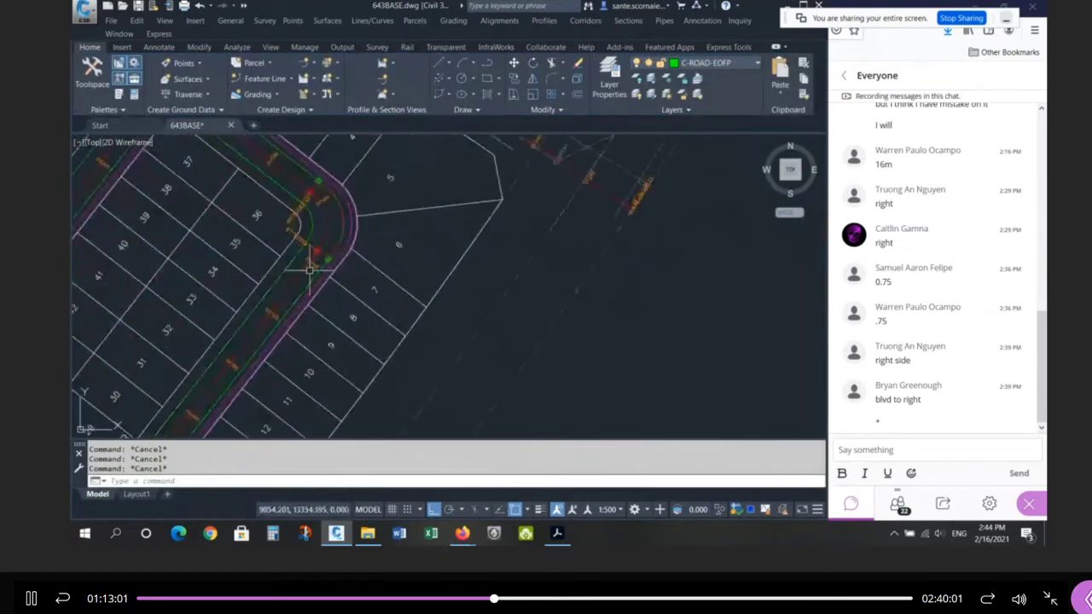
{"action": "scroll", "coordinate": [318, 256], "scroll_direction": "up", "scroll_amount": 2}
{"action": "left_click", "coordinate": [314, 258]}
{"action": "scroll", "coordinate": [227, 285], "scroll_direction": "down", "scroll_amount": 10}
{"action": "key", "text": "Escape"}
{"action": "key", "text": "Escape"}
{"action": "key", "text": "Escape"}
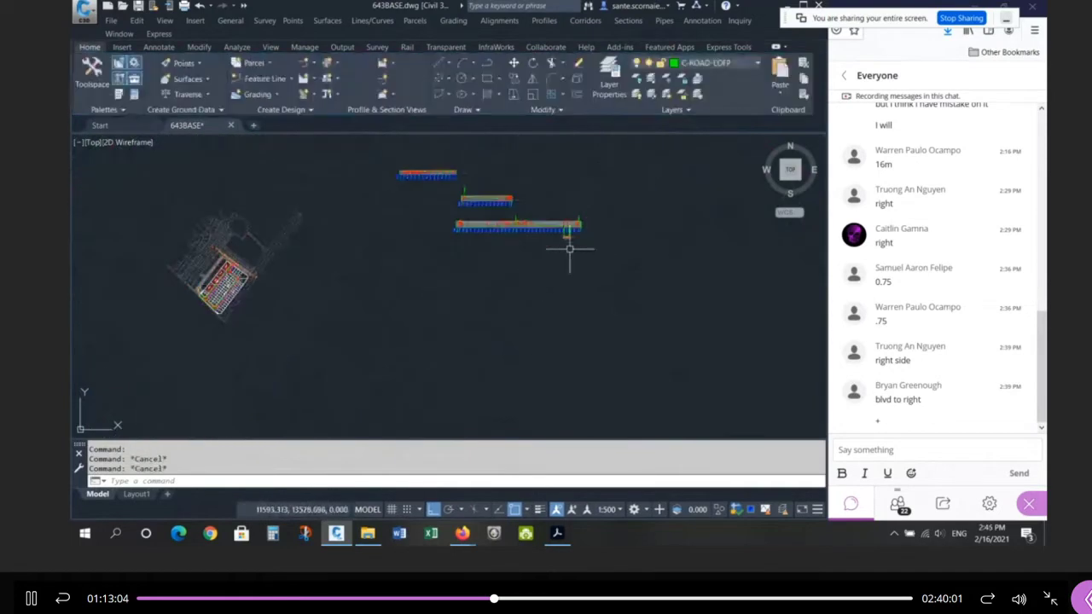
Step: Review the crescent edge's design profile and the Gutter-BLVD assembly beside its profile view, leaving nothing selected
{"action": "scroll", "coordinate": [568, 243], "scroll_direction": "up", "scroll_amount": 5}
{"action": "scroll", "coordinate": [570, 220], "scroll_direction": "up", "scroll_amount": 9}
{"action": "left_click", "coordinate": [555, 206]}
{"action": "scroll", "coordinate": [367, 283], "scroll_direction": "down", "scroll_amount": 5}
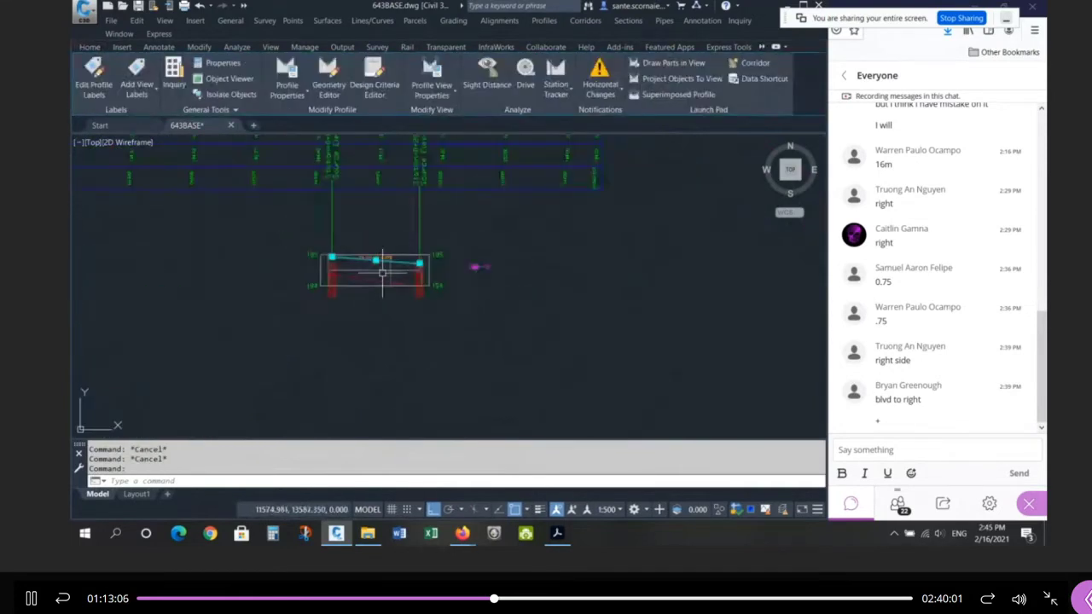
{"action": "key", "text": "Escape"}
{"action": "key", "text": "Escape"}
{"action": "scroll", "coordinate": [461, 273], "scroll_direction": "up", "scroll_amount": 5}
{"action": "left_click", "coordinate": [519, 230]}
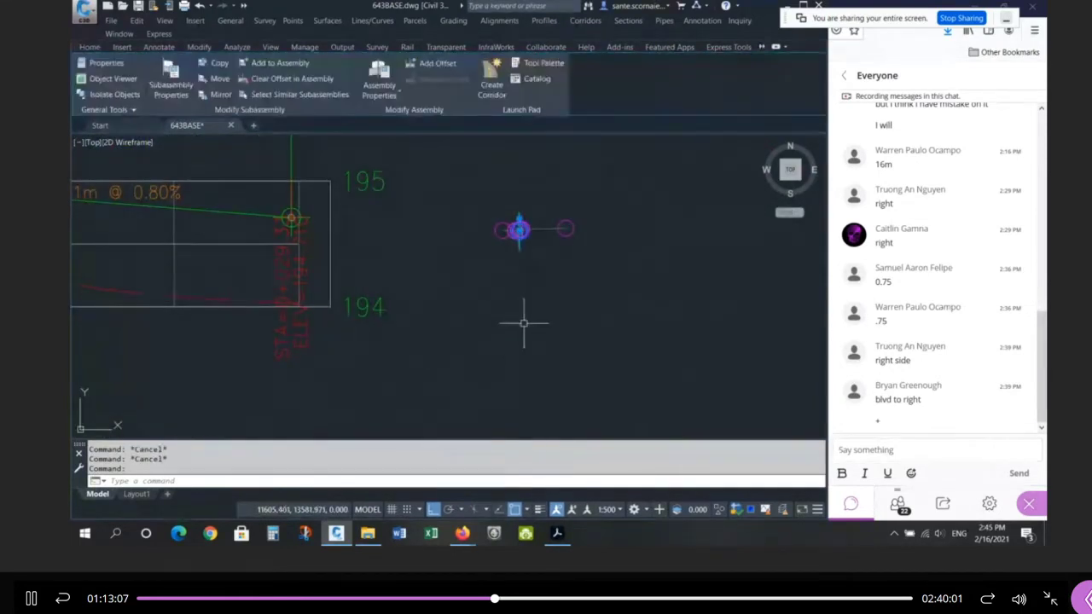
{"action": "key", "text": "Escape"}
{"action": "scroll", "coordinate": [653, 241], "scroll_direction": "down", "scroll_amount": 8}
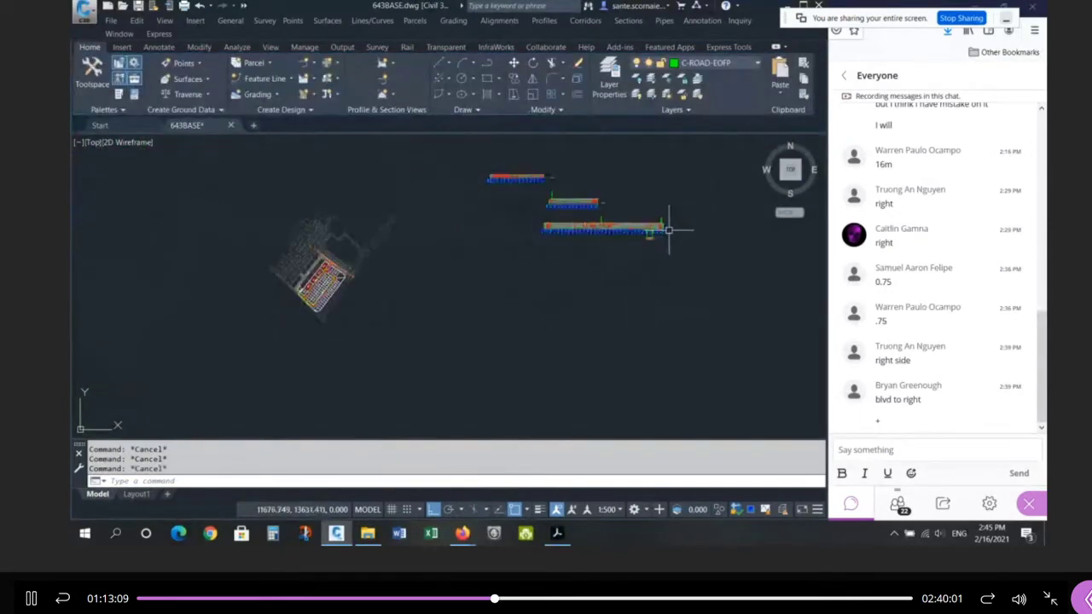
Step: Make the CORRIDOR layer visible through the layer properties to show the road corridors around the Street B crescent
{"action": "scroll", "coordinate": [313, 275], "scroll_direction": "up", "scroll_amount": 8}
{"action": "scroll", "coordinate": [390, 389], "scroll_direction": "down", "scroll_amount": 1}
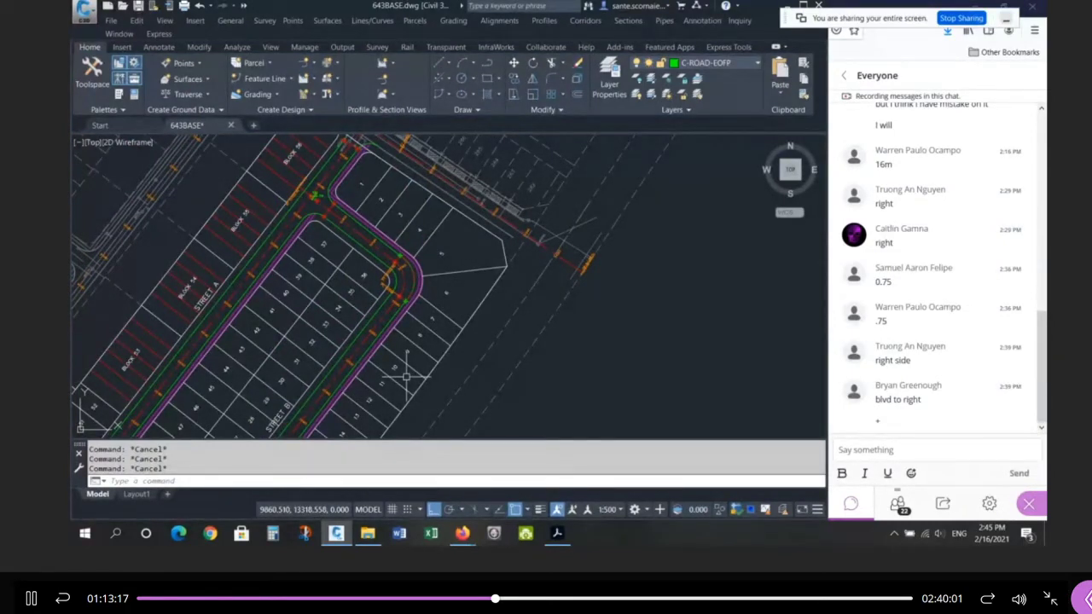
{"action": "type", "text": "la"}
{"action": "key", "text": "Return"}
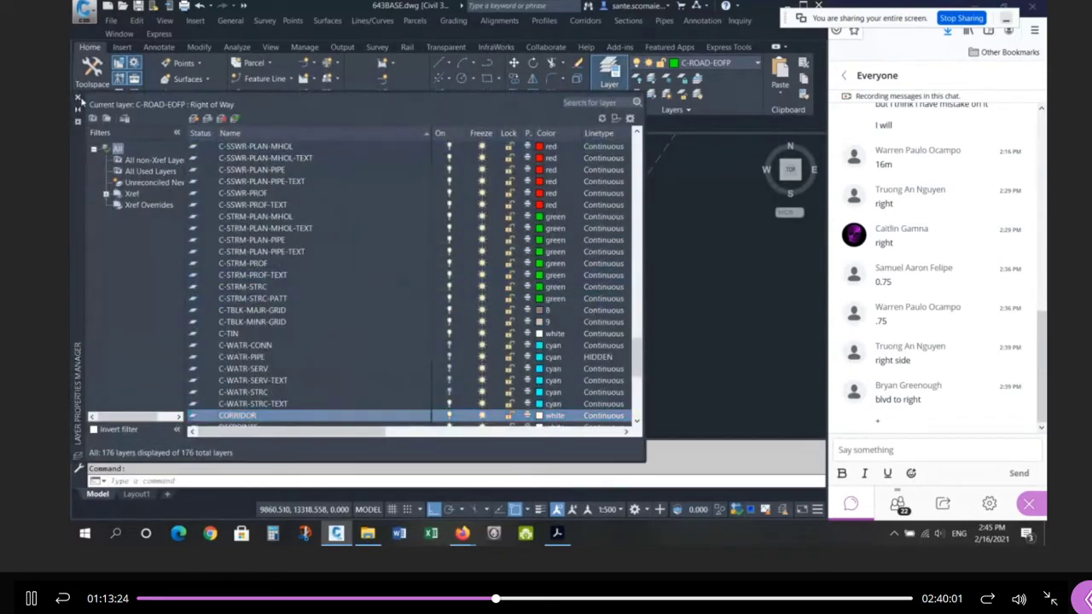
{"action": "left_click", "coordinate": [78, 97]}
{"action": "scroll", "coordinate": [372, 294], "scroll_direction": "up", "scroll_amount": 2}
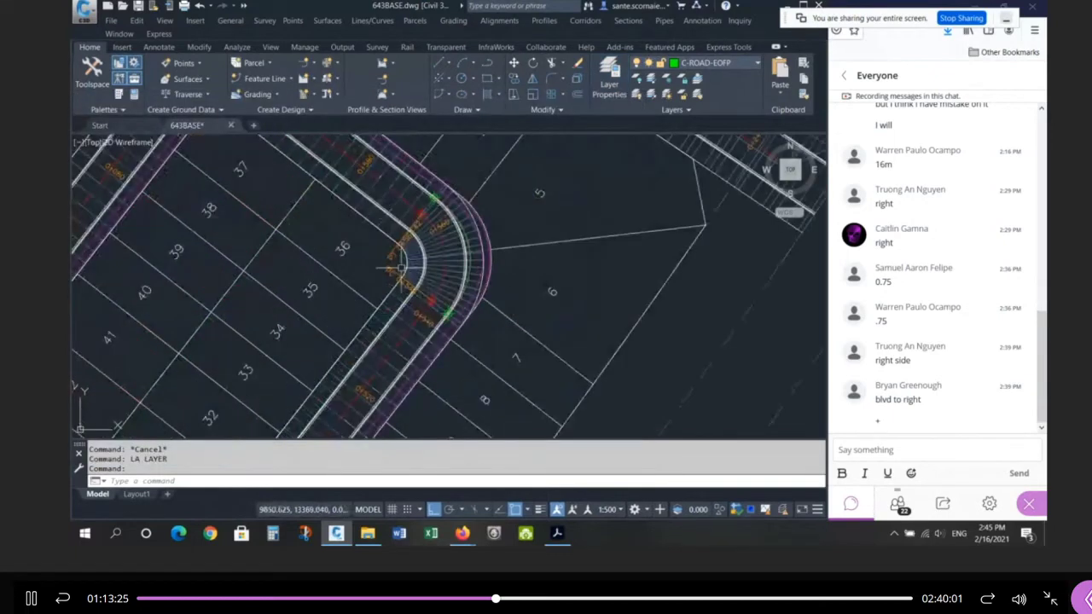
{"action": "scroll", "coordinate": [452, 329], "scroll_direction": "up", "scroll_amount": 3}
{"action": "scroll", "coordinate": [418, 319], "scroll_direction": "up", "scroll_amount": 2}
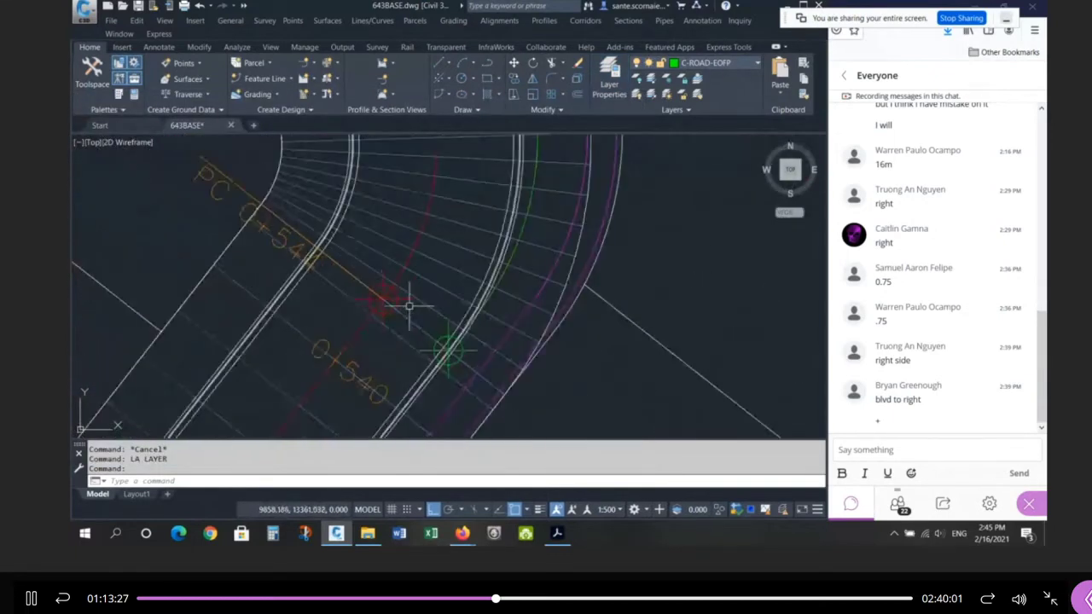
Step: Select the red node markers at the Street B crescent's PC and PT to identify its limits, and clear the selection
{"action": "left_click", "coordinate": [405, 304]}
{"action": "scroll", "coordinate": [445, 350], "scroll_direction": "down", "scroll_amount": 4}
{"action": "scroll", "coordinate": [401, 183], "scroll_direction": "up", "scroll_amount": 3}
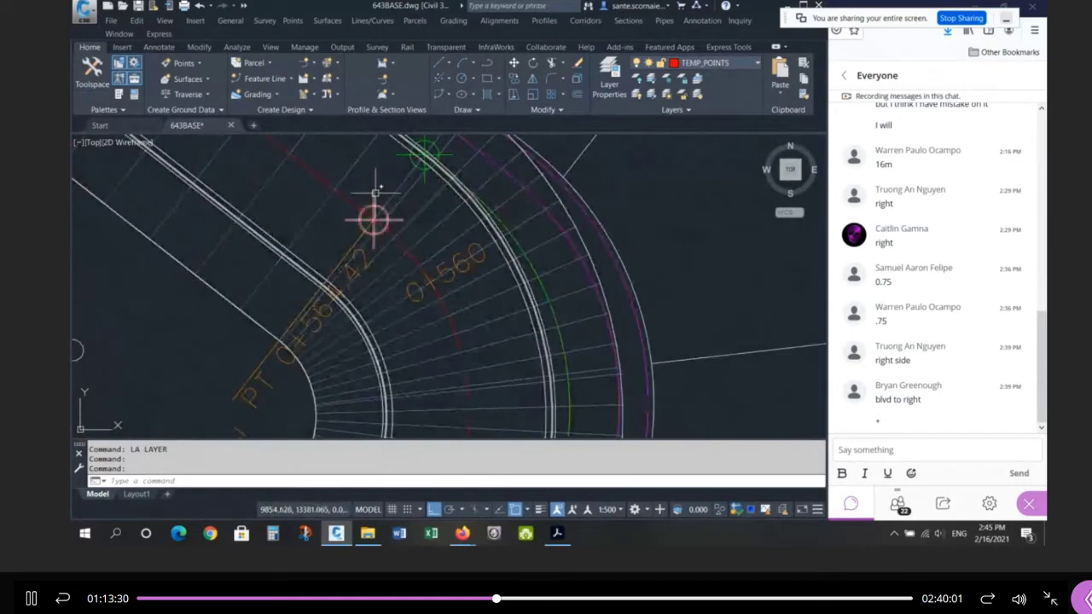
{"action": "scroll", "coordinate": [393, 209], "scroll_direction": "down", "scroll_amount": 5}
{"action": "scroll", "coordinate": [439, 239], "scroll_direction": "up", "scroll_amount": 2}
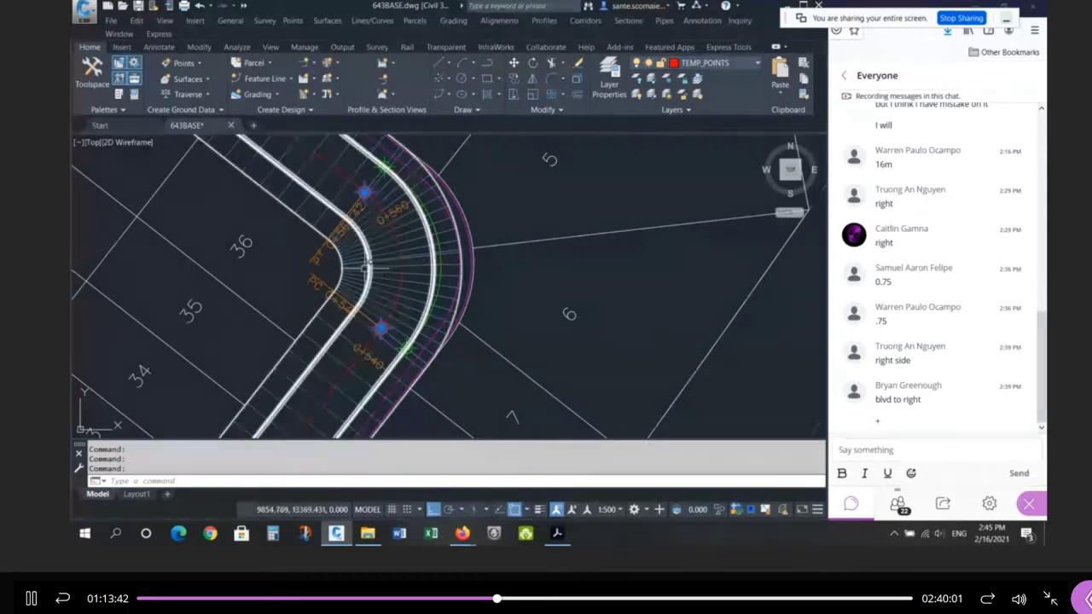
{"action": "key", "text": "Escape"}
{"action": "key", "text": "Escape"}
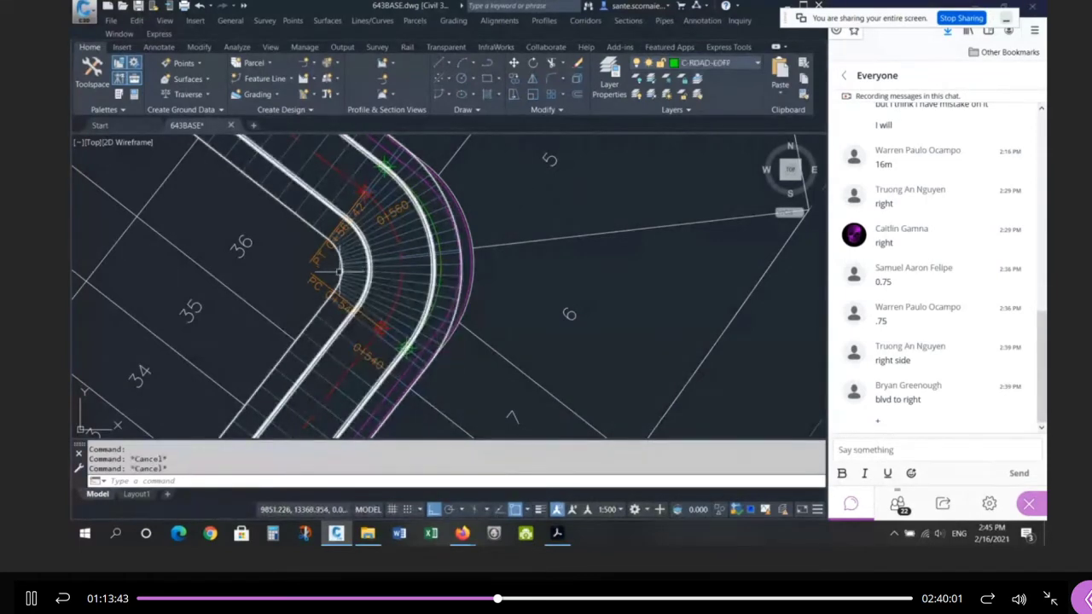
Step: Split the Street B 16m ROW region of the ROADS corridor at the crescent's PT node, station 5+64.42
{"action": "scroll", "coordinate": [341, 271], "scroll_direction": "down", "scroll_amount": 5}
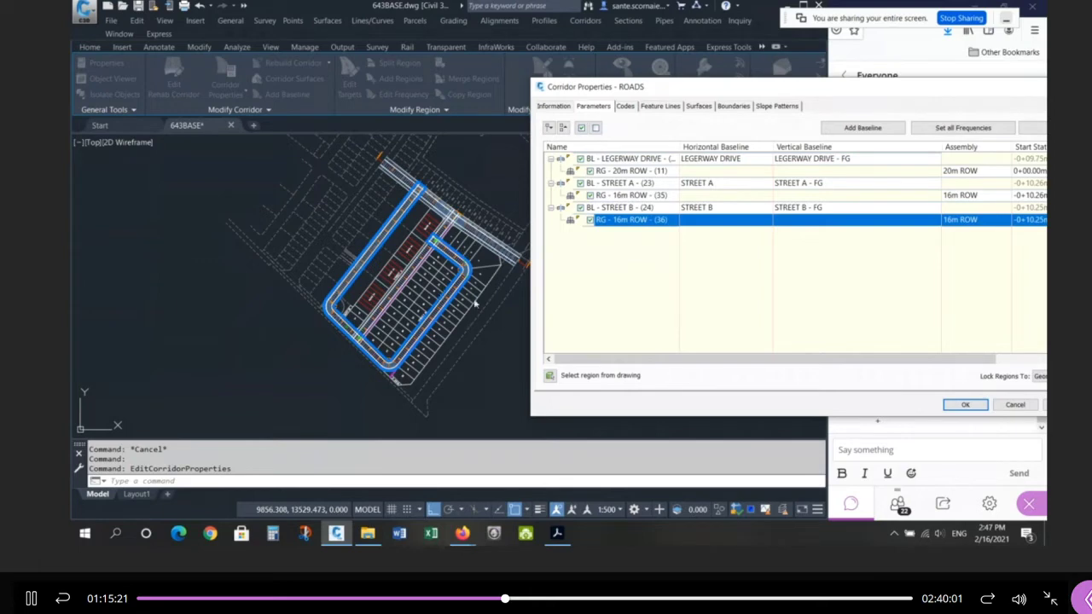
{"action": "right_click", "coordinate": [648, 221]}
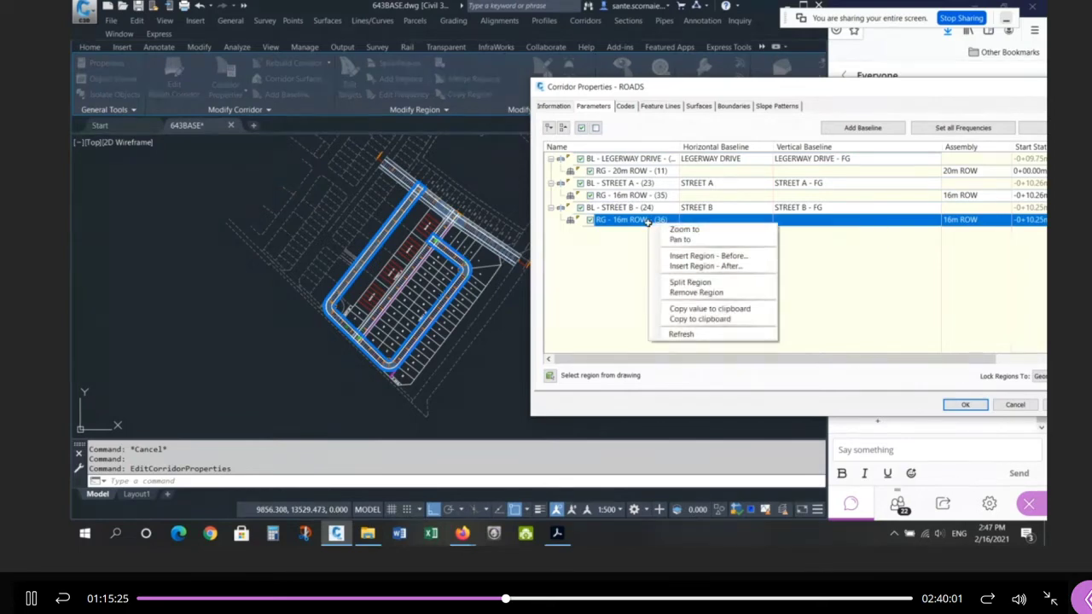
{"action": "left_click", "coordinate": [691, 282]}
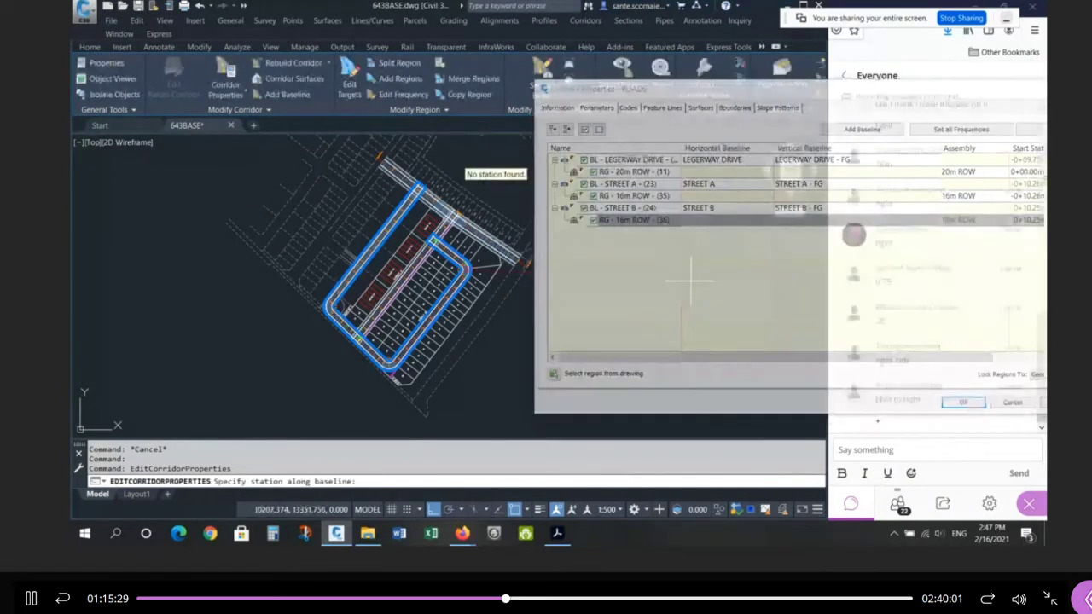
{"action": "scroll", "coordinate": [474, 275], "scroll_direction": "up", "scroll_amount": 3}
{"action": "scroll", "coordinate": [474, 274], "scroll_direction": "up", "scroll_amount": 5}
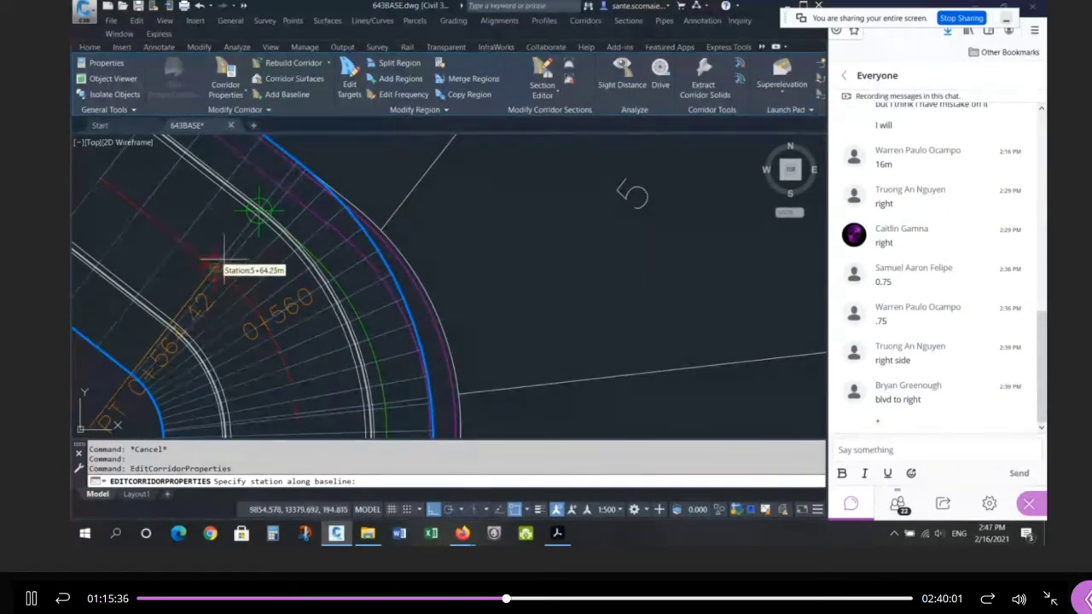
{"action": "type", "text": "nod"}
{"action": "key", "text": "Return"}
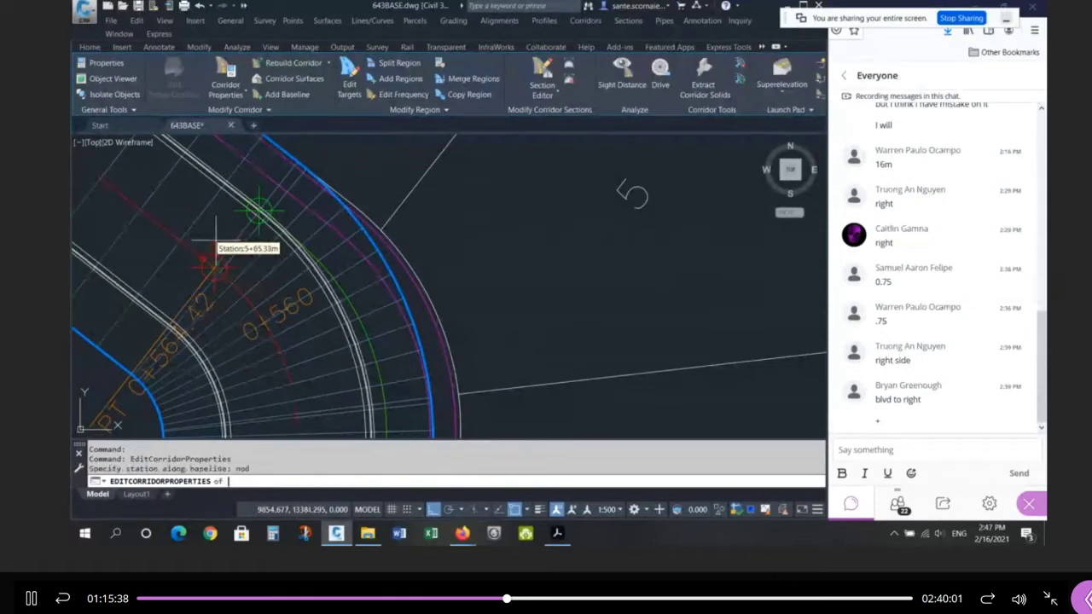
{"action": "left_click", "coordinate": [256, 210]}
Step: Split the Street B region again at the crescent's PC node, station 5+44.00
{"action": "scroll", "coordinate": [384, 363], "scroll_direction": "down", "scroll_amount": 2}
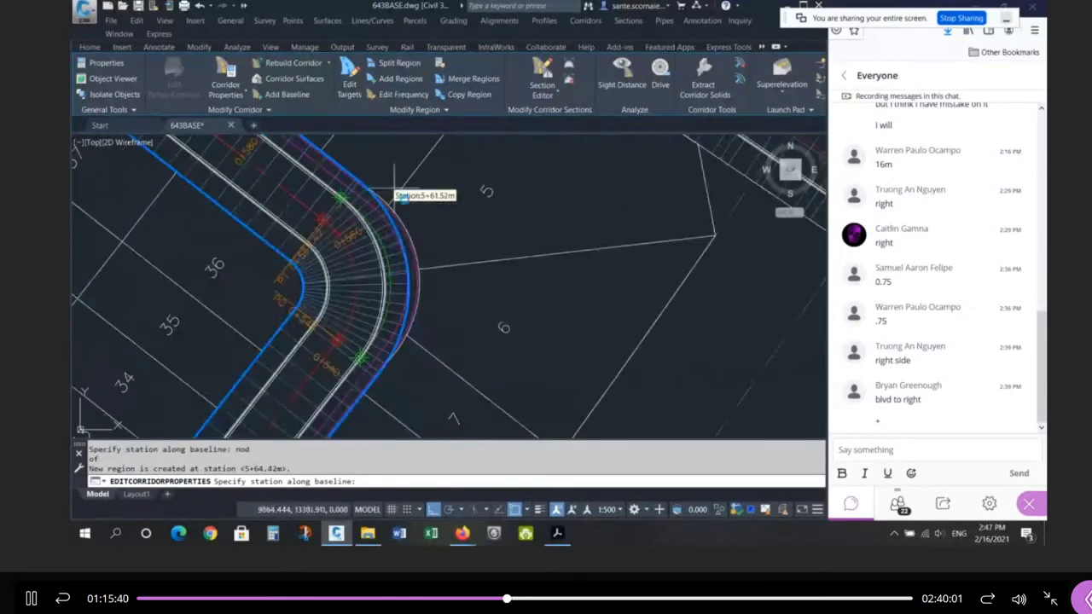
{"action": "scroll", "coordinate": [358, 350], "scroll_direction": "up", "scroll_amount": 3}
{"action": "type", "text": "nod"}
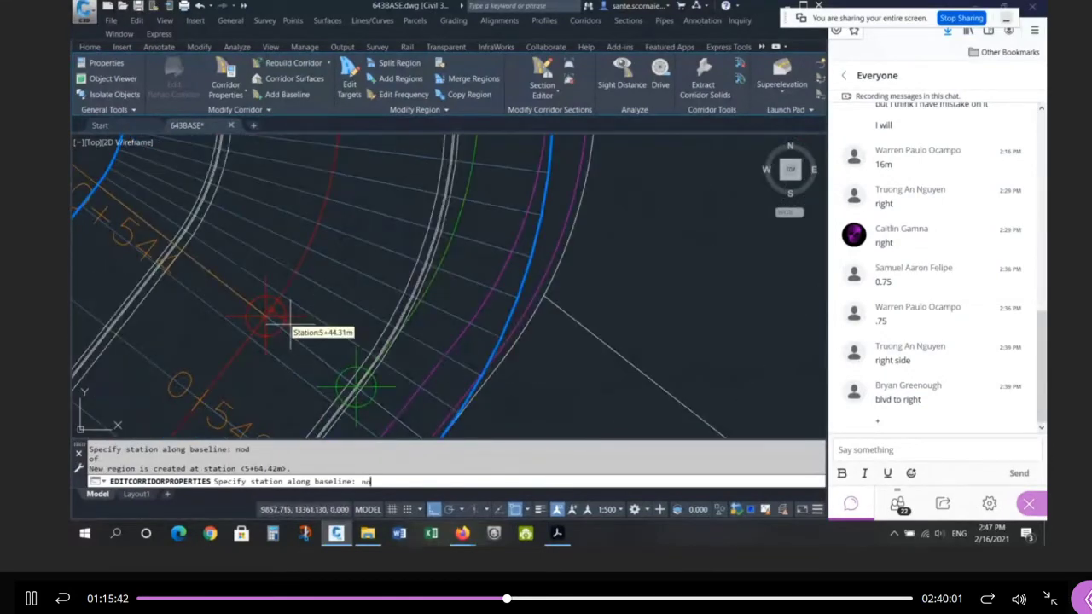
{"action": "key", "text": "Return"}
{"action": "left_click", "coordinate": [267, 315]}
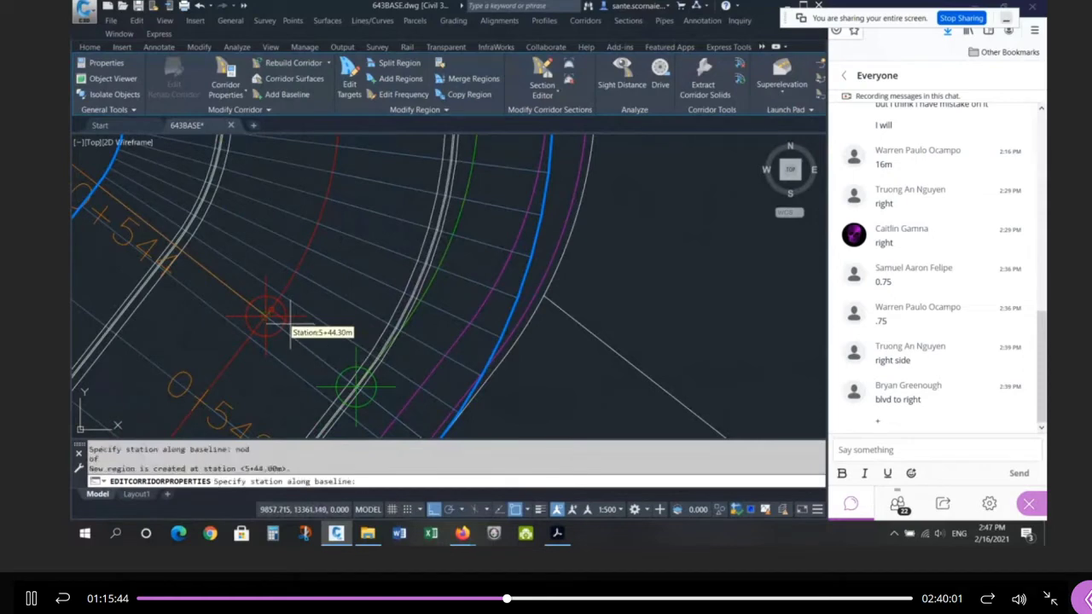
Step: Finish splitting the Street B regions, accept the corridor properties and rebuild the ROADS corridor
{"action": "scroll", "coordinate": [447, 304], "scroll_direction": "down", "scroll_amount": 7}
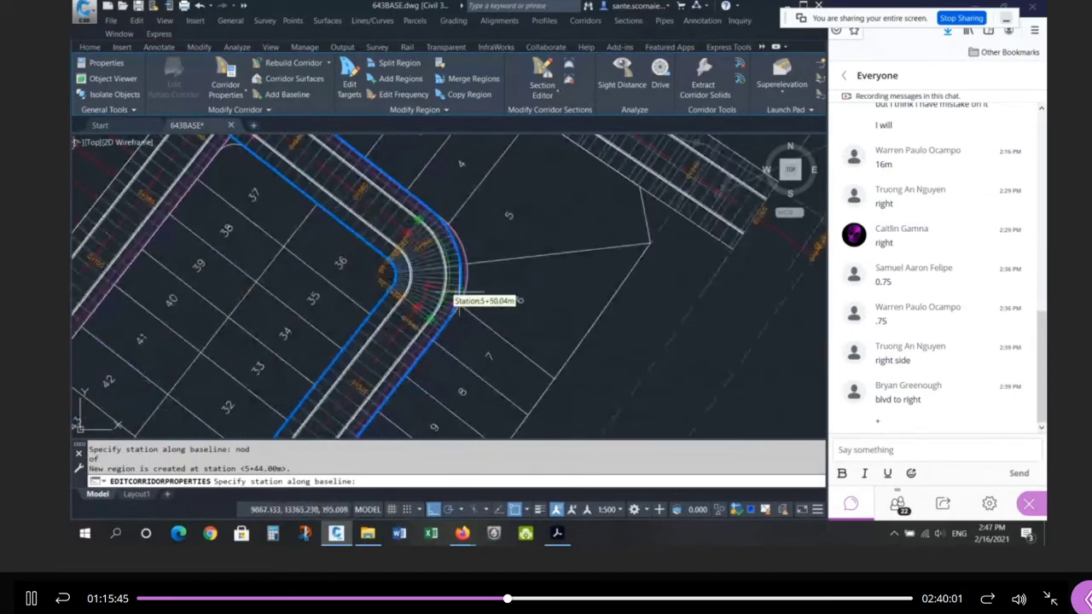
{"action": "scroll", "coordinate": [459, 296], "scroll_direction": "down", "scroll_amount": 2}
{"action": "scroll", "coordinate": [544, 300], "scroll_direction": "down", "scroll_amount": 4}
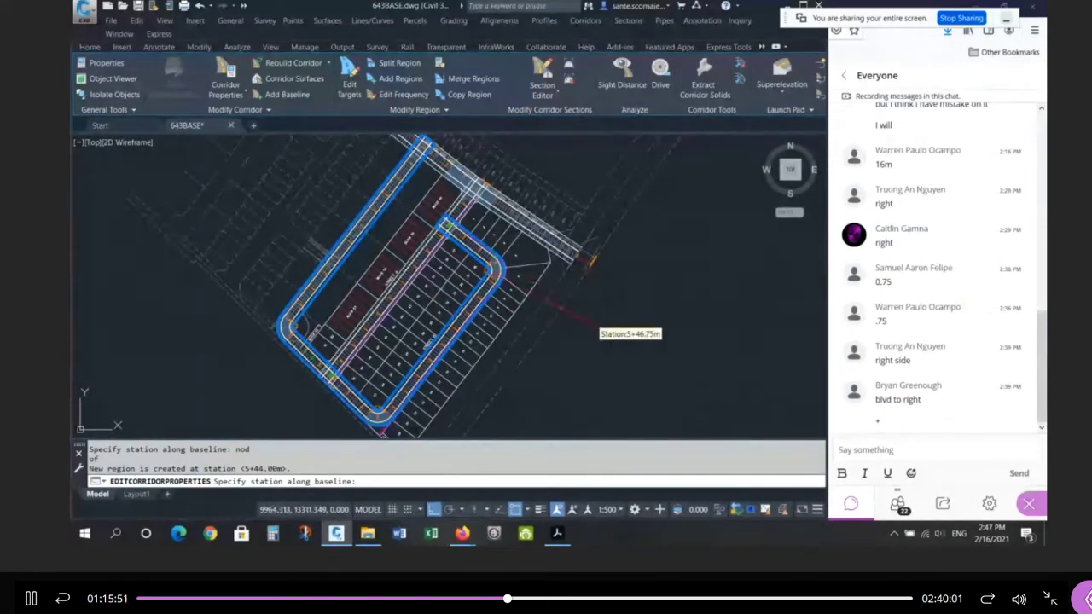
{"action": "left_click", "coordinate": [599, 328]}
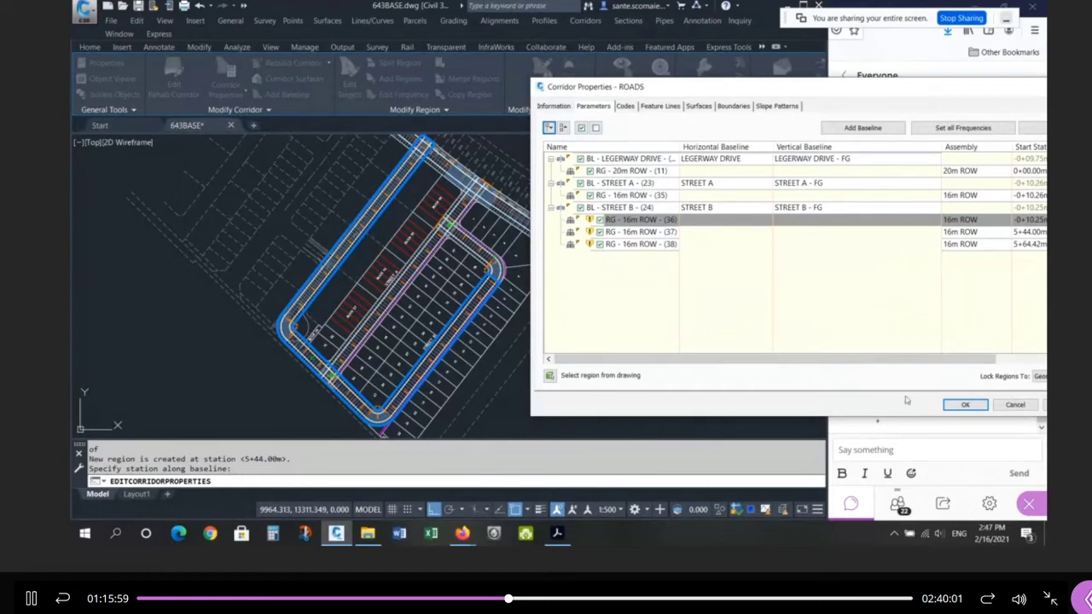
{"action": "left_click", "coordinate": [964, 404]}
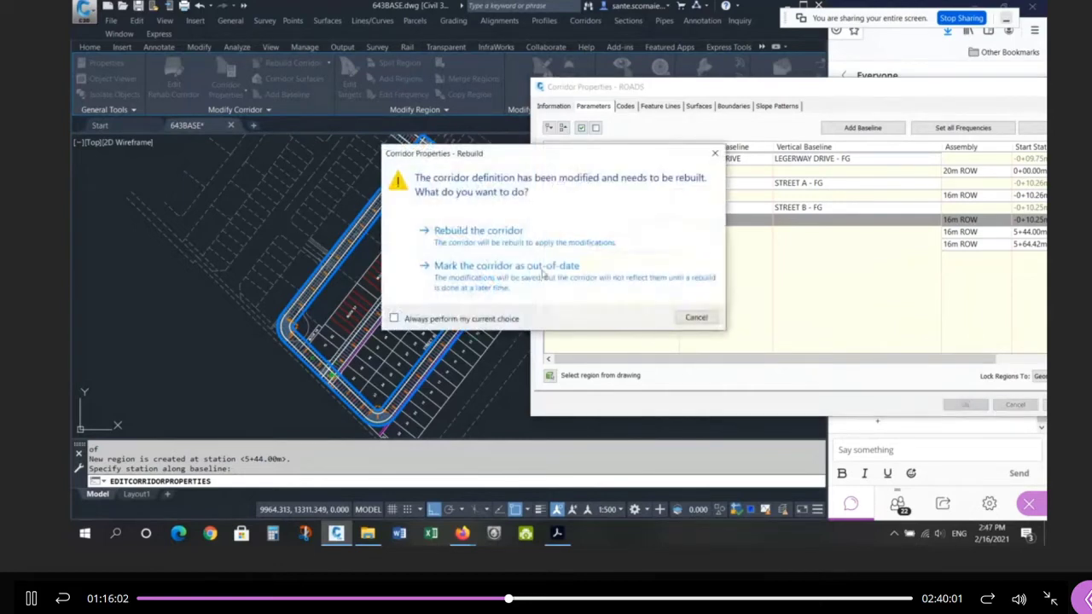
{"action": "left_click", "coordinate": [482, 232]}
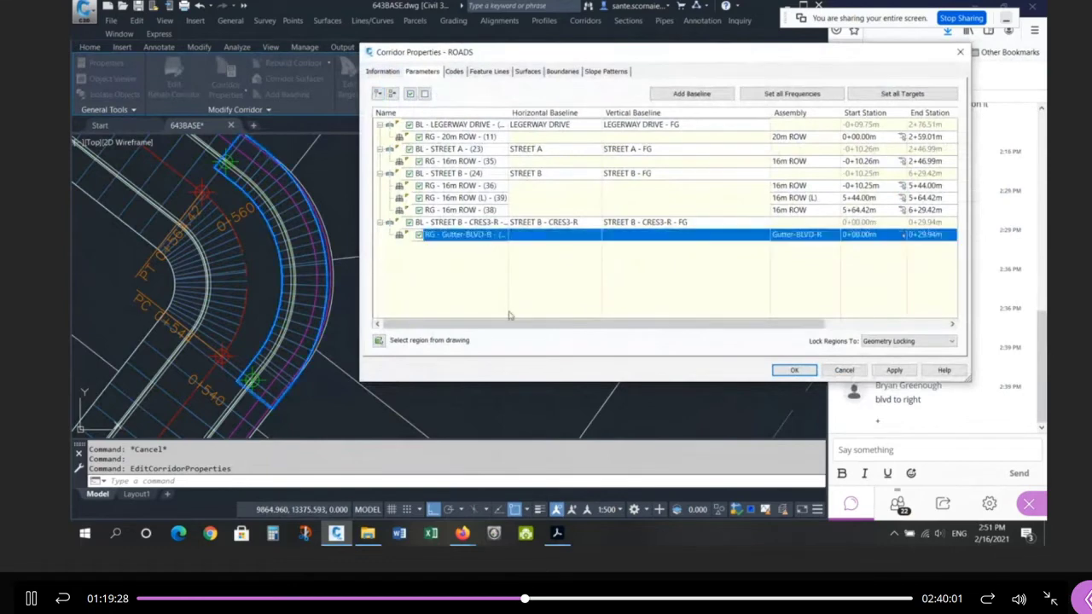
Step: Set the STREET B alignment as the PAVEMENT offset target in the Gutter-BLVD-R region's target mapping
{"action": "mouse_move", "coordinate": [716, 325]}
{"action": "left_mouse_down"}
{"action": "mouse_move", "coordinate": [751, 256]}
{"action": "mouse_move", "coordinate": [934, 84]}
{"action": "mouse_move", "coordinate": [937, 111]}
{"action": "left_mouse_up"}
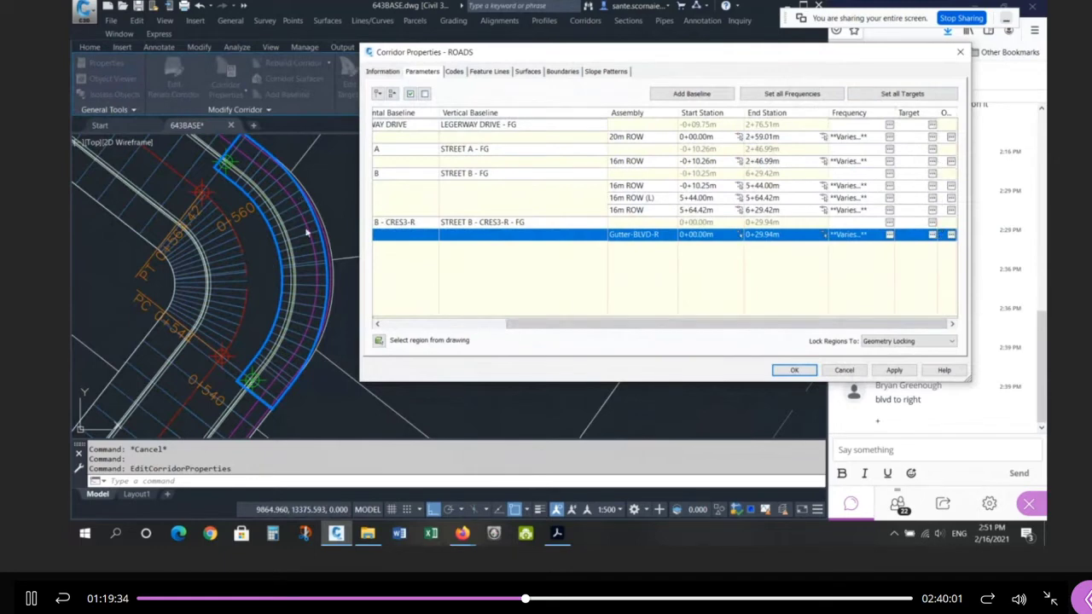
{"action": "left_click", "coordinate": [931, 238]}
{"action": "left_click_drag", "start_coordinate": [510, 95], "coordinate": [729, 51]}
{"action": "left_click", "coordinate": [776, 174]}
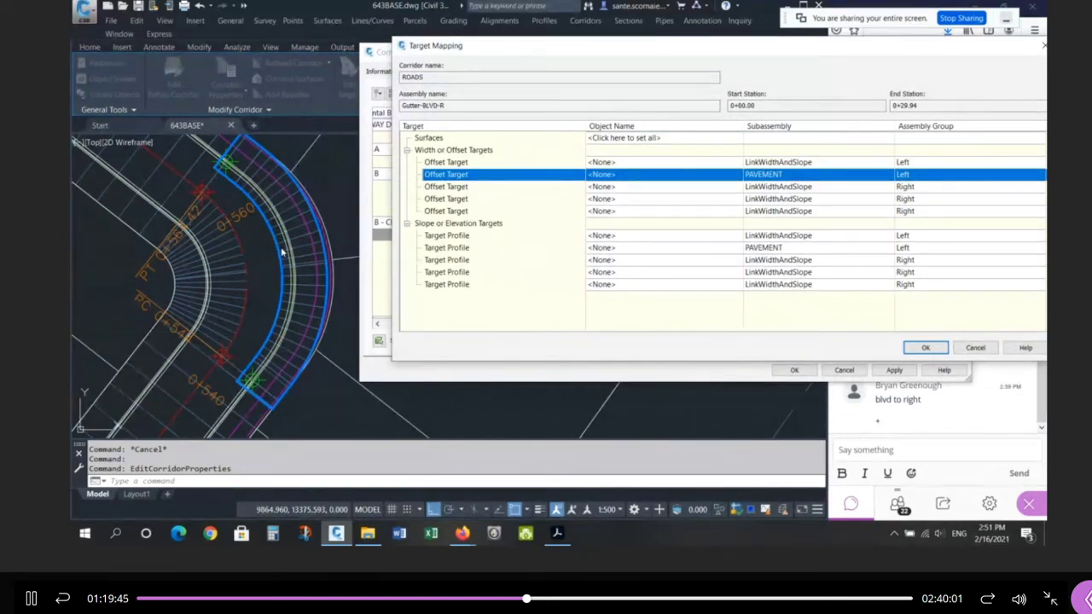
{"action": "left_click", "coordinate": [640, 174]}
{"action": "left_click", "coordinate": [500, 185]}
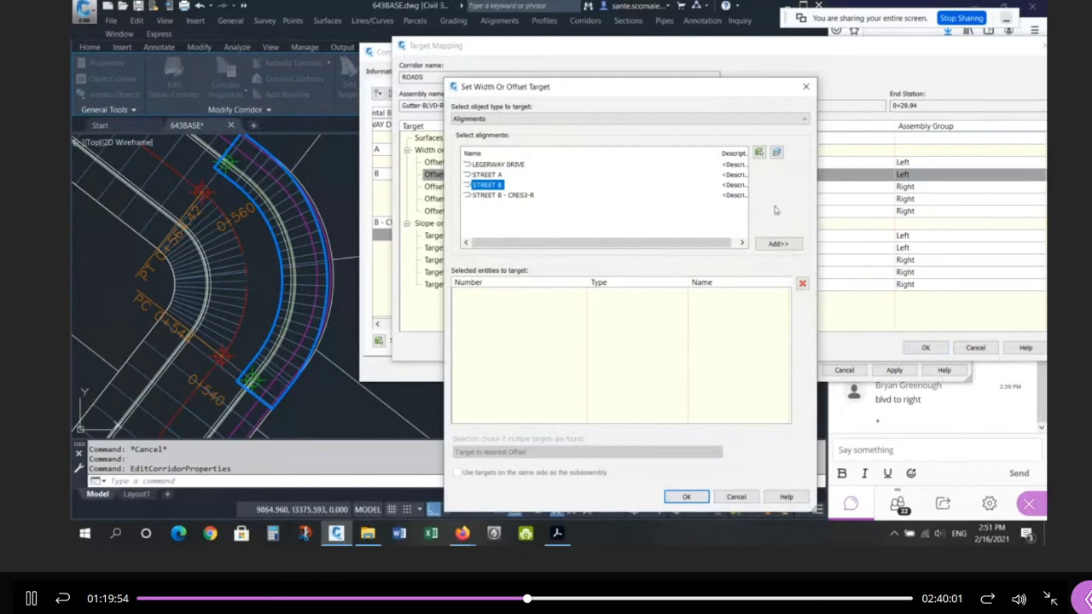
{"action": "left_click", "coordinate": [778, 244]}
{"action": "left_click", "coordinate": [686, 496]}
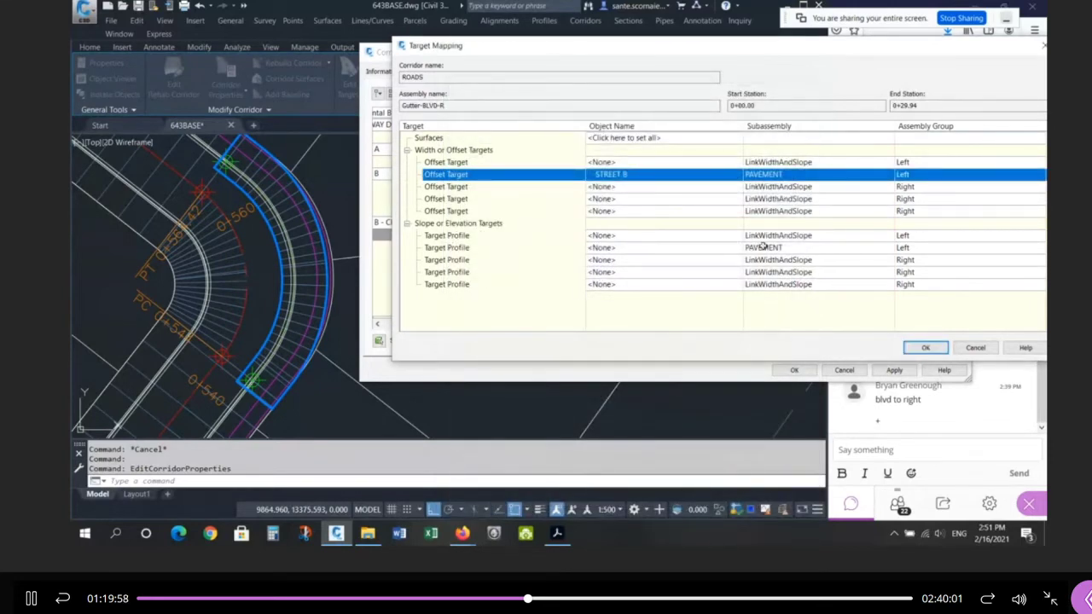
Step: Set the STREET B - FG profile as the PAVEMENT elevation target, accept the mapping and corridor properties, and rebuild the corridor
{"action": "left_click", "coordinate": [699, 248]}
{"action": "left_click", "coordinate": [526, 154]}
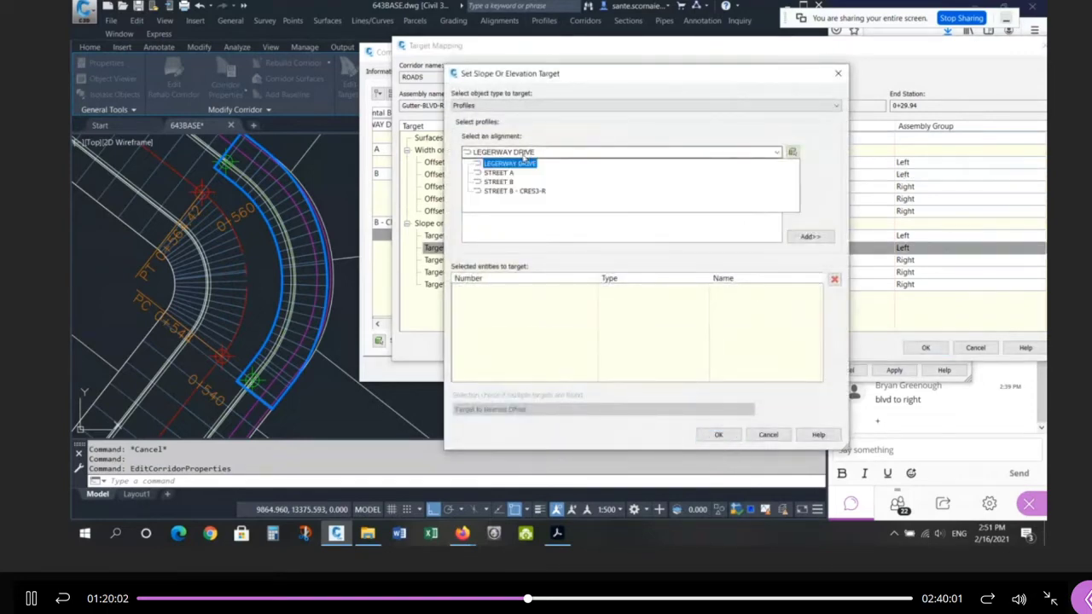
{"action": "left_click", "coordinate": [506, 181]}
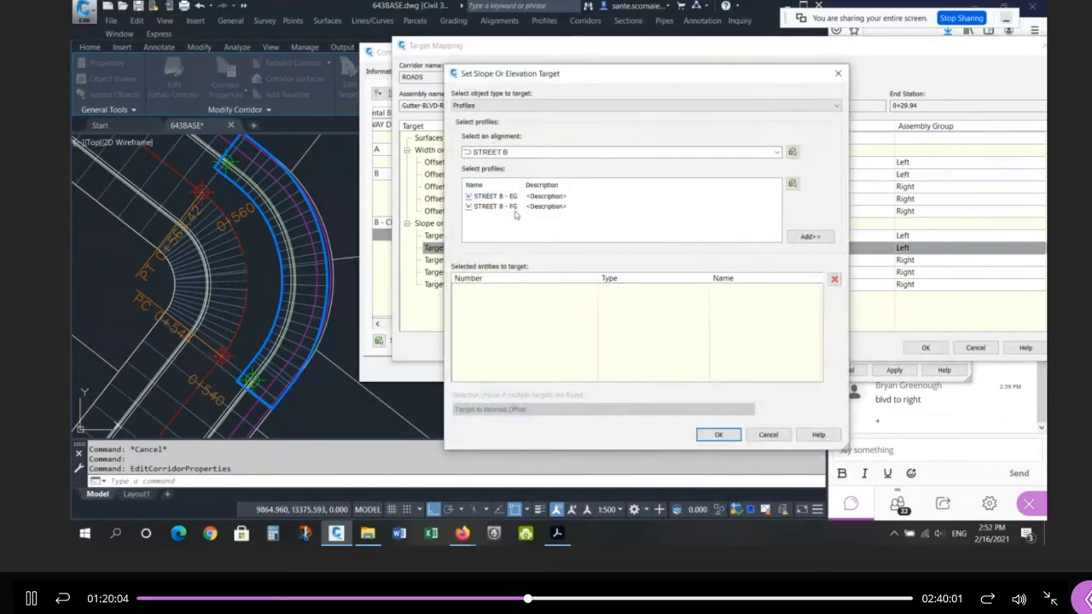
{"action": "left_click", "coordinate": [515, 208]}
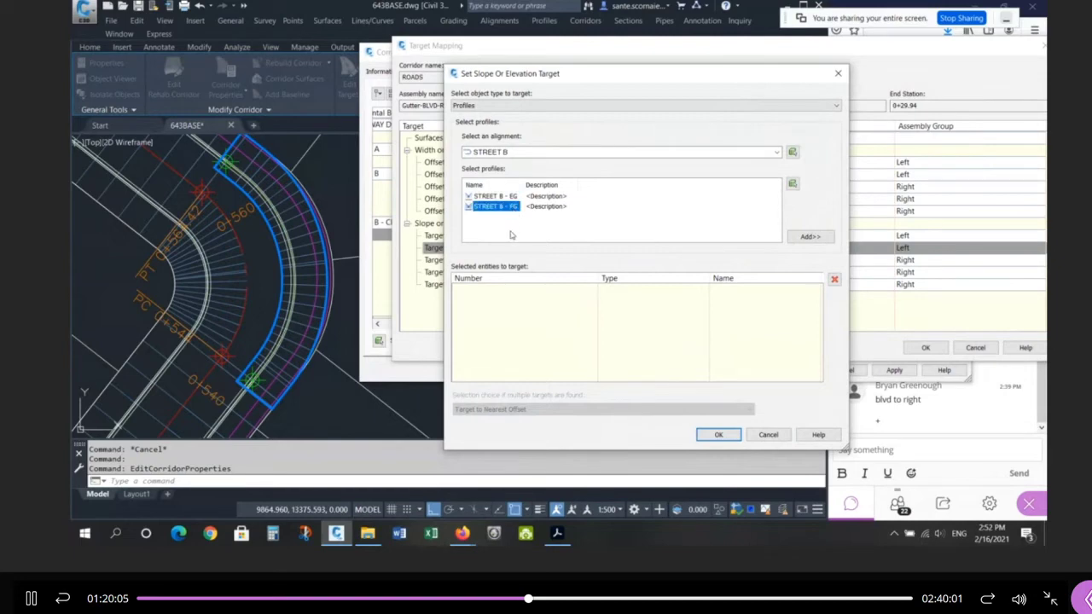
{"action": "left_click", "coordinate": [810, 236]}
{"action": "left_click", "coordinate": [718, 434]}
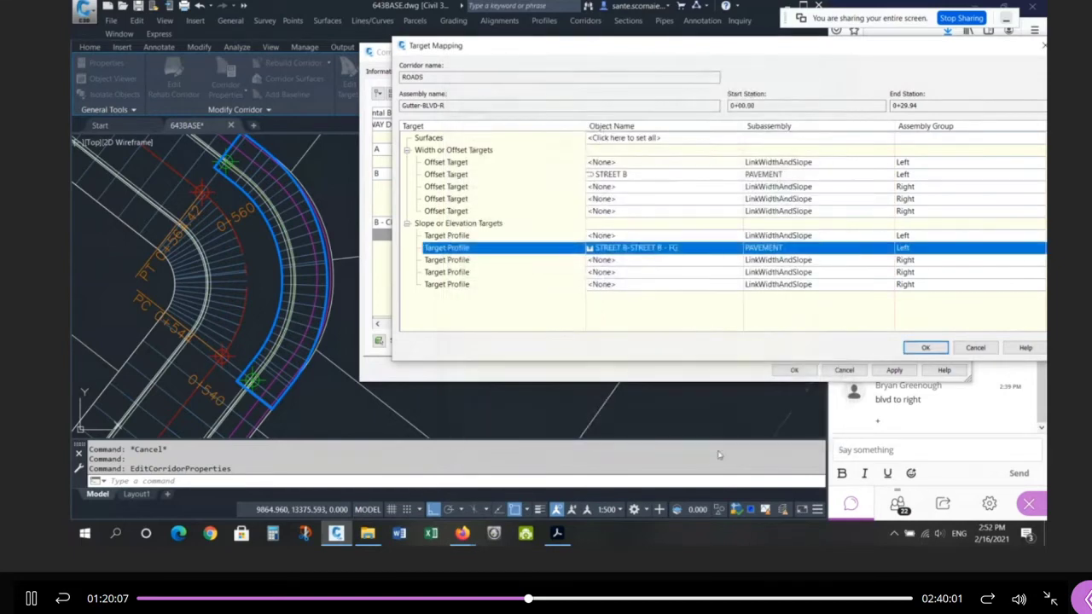
{"action": "left_click", "coordinate": [926, 348]}
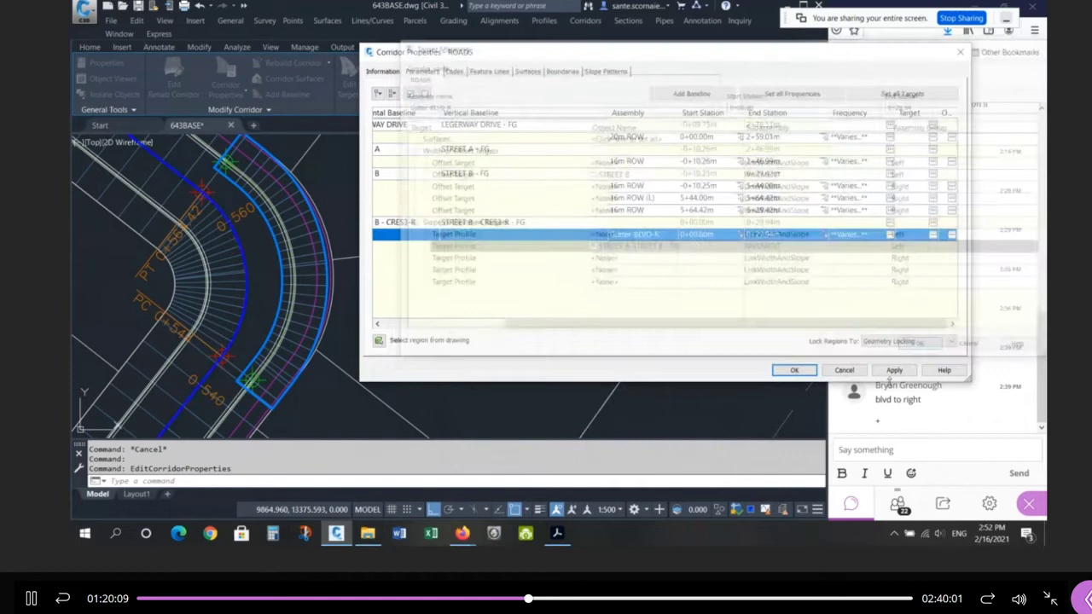
{"action": "left_click", "coordinate": [794, 370]}
{"action": "left_click", "coordinate": [453, 239]}
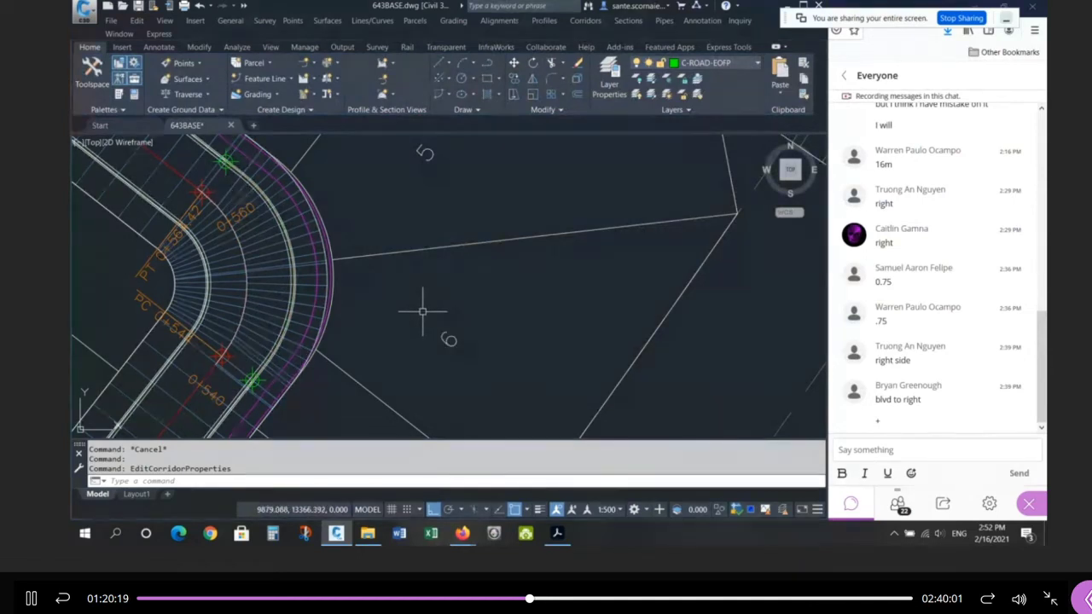
Step: Select the lot lines meeting the outer edge of the crescent to compare them with the corridor, and clear the selection
{"action": "left_click", "coordinate": [306, 161]}
{"action": "left_click", "coordinate": [370, 253]}
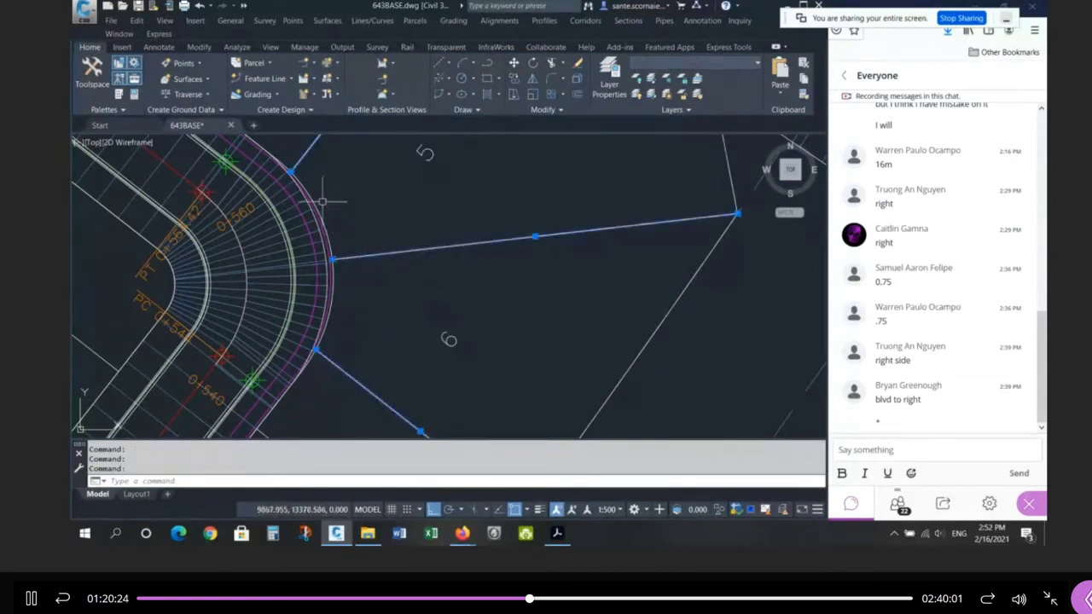
{"action": "key", "text": "Escape"}
{"action": "key", "text": "Escape"}
{"action": "key", "text": "Escape"}
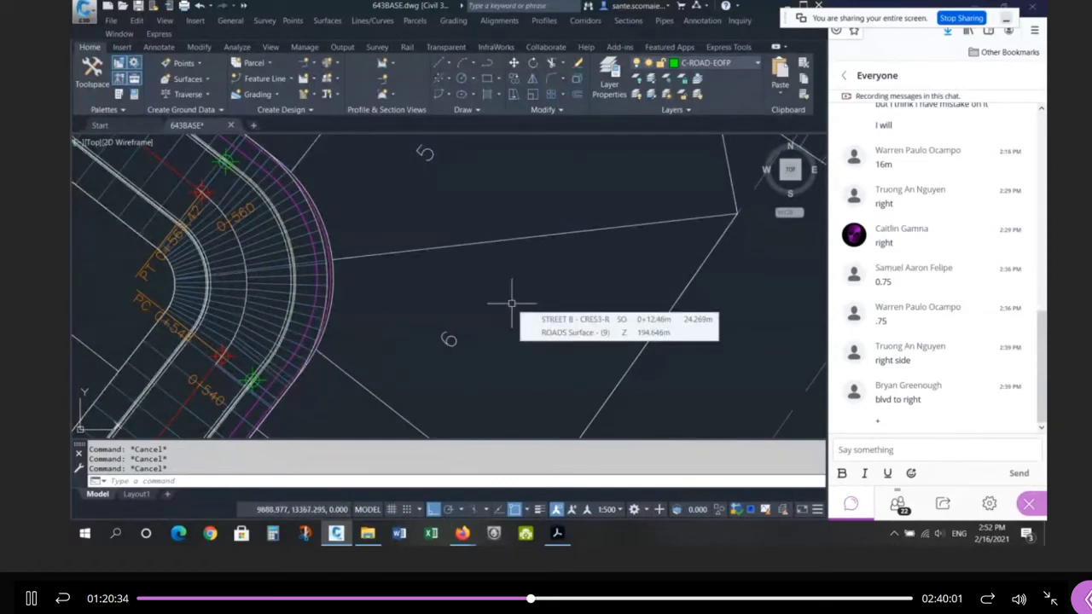
Step: Select the ROADS corridor and inspect it in 3D in the Object Viewer
{"action": "scroll", "coordinate": [512, 303], "scroll_direction": "down", "scroll_amount": 6}
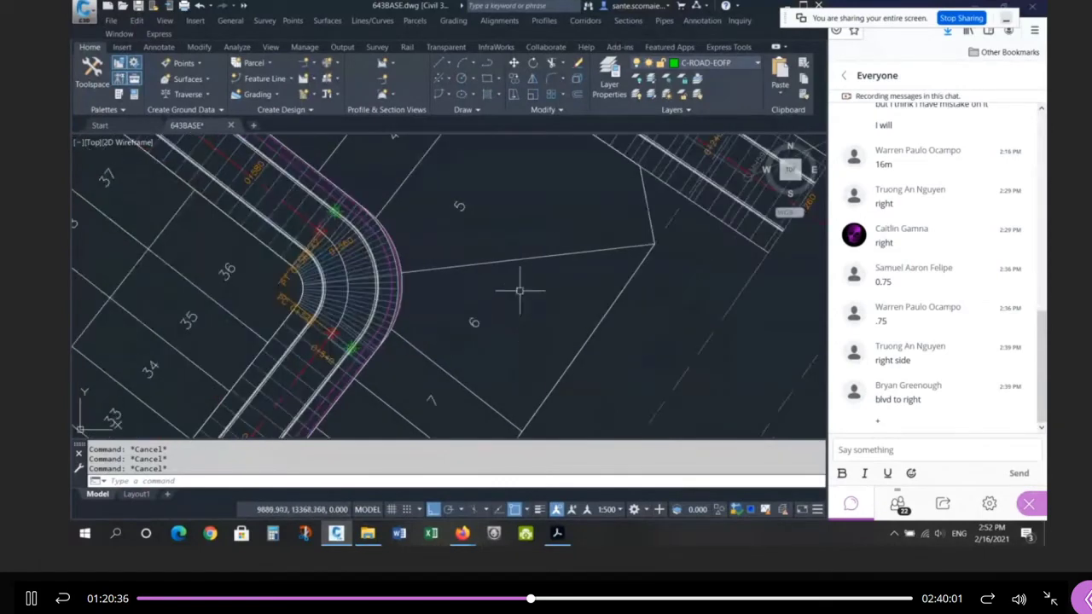
{"action": "scroll", "coordinate": [536, 272], "scroll_direction": "down", "scroll_amount": 3}
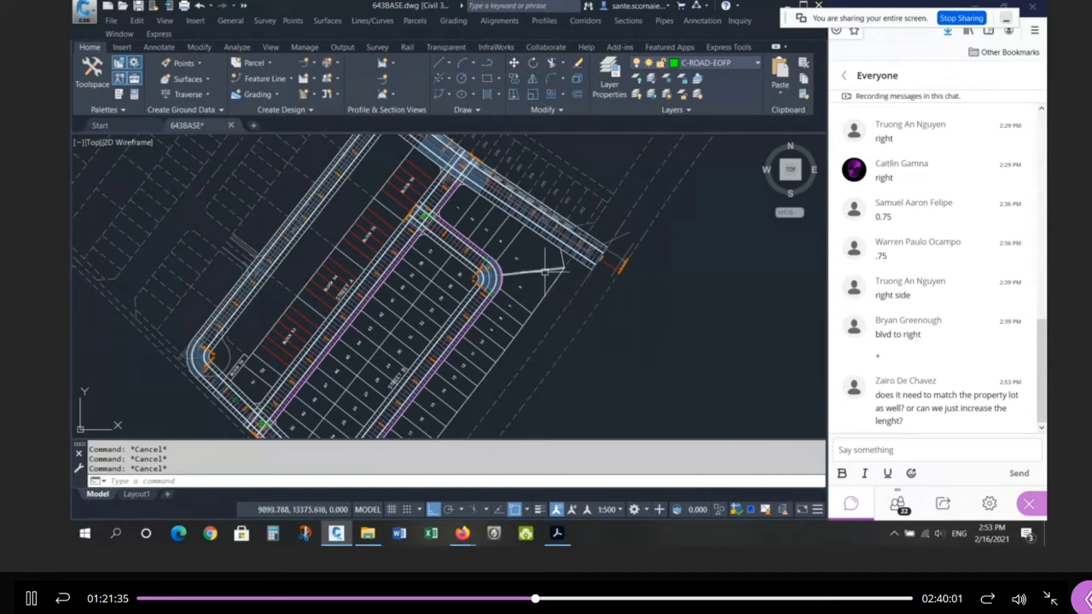
{"action": "scroll", "coordinate": [536, 273], "scroll_direction": "down", "scroll_amount": 5}
{"action": "scroll", "coordinate": [479, 238], "scroll_direction": "up", "scroll_amount": 2}
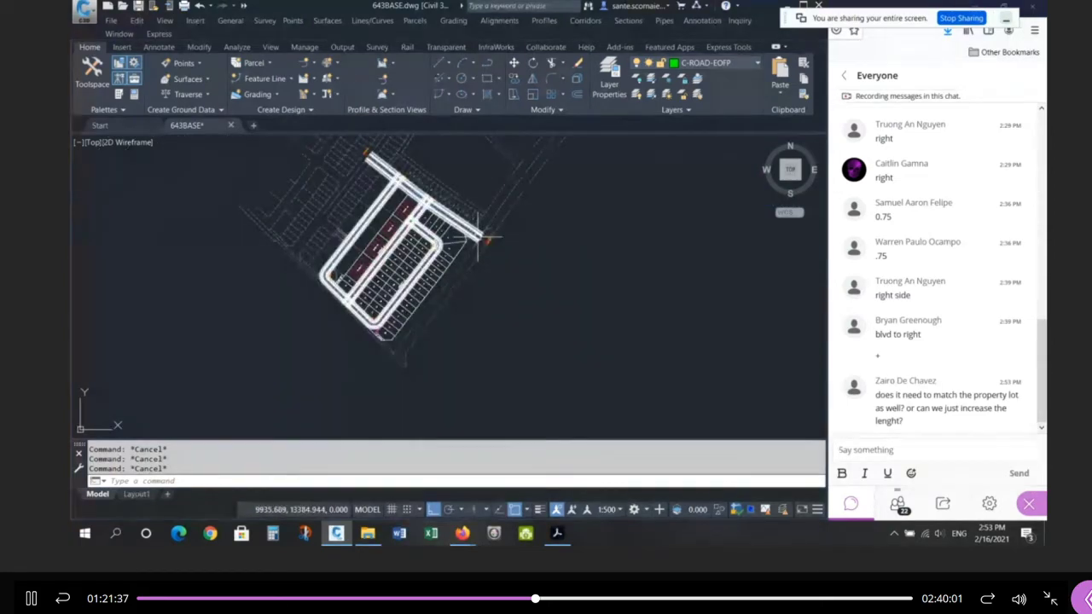
{"action": "scroll", "coordinate": [465, 228], "scroll_direction": "up", "scroll_amount": 2}
{"action": "left_click", "coordinate": [458, 220]}
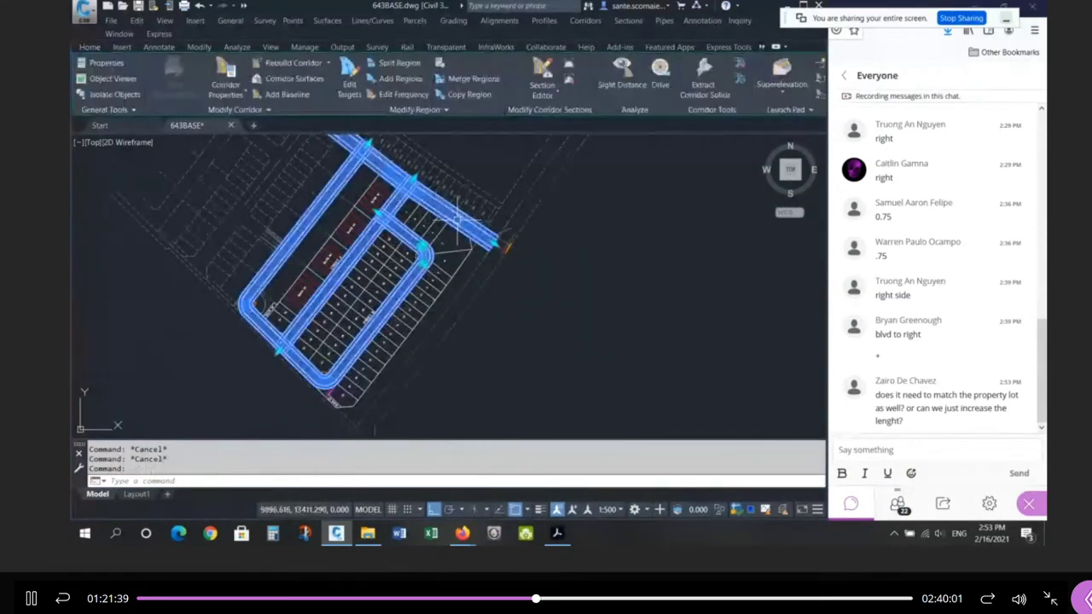
{"action": "right_click", "coordinate": [459, 223]}
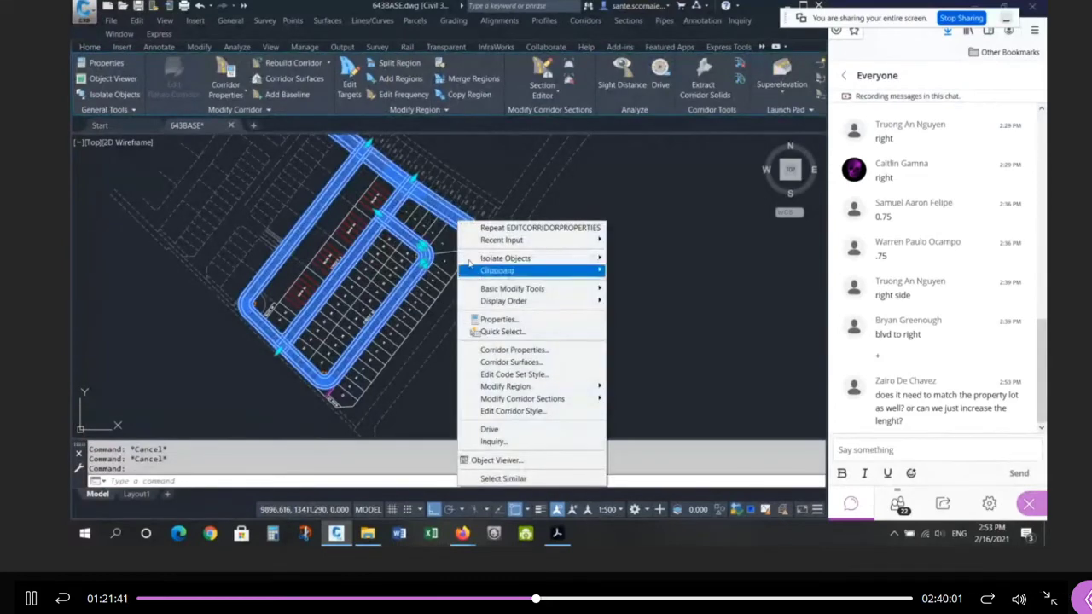
{"action": "left_click", "coordinate": [506, 461]}
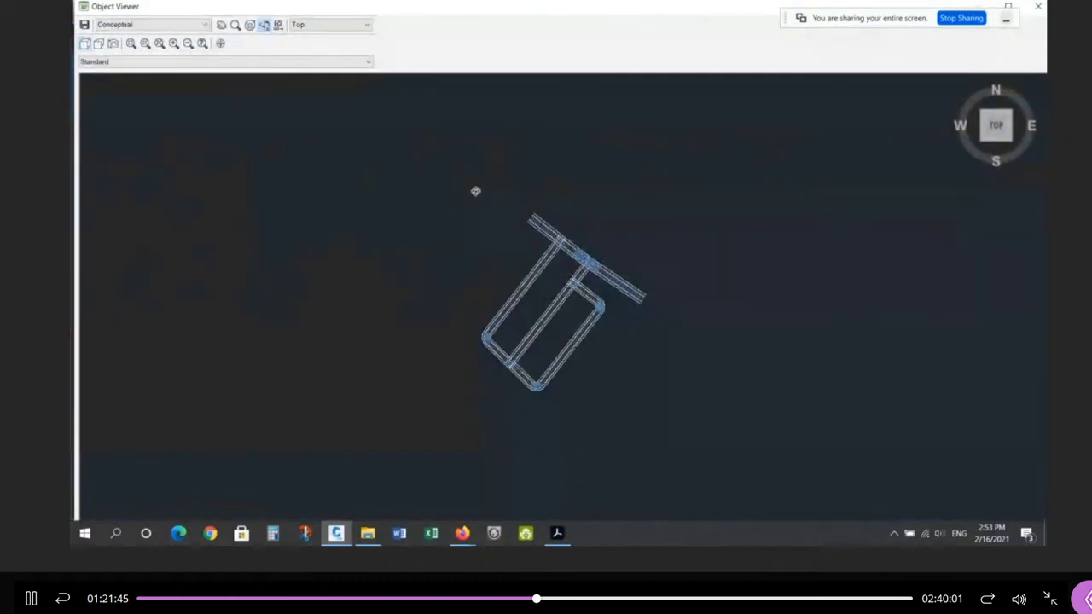
{"action": "left_click_drag", "start_coordinate": [604, 429], "coordinate": [470, 290]}
{"action": "left_click_drag", "start_coordinate": [546, 254], "coordinate": [522, 228]}
{"action": "left_click_drag", "start_coordinate": [674, 154], "coordinate": [681, 188]}
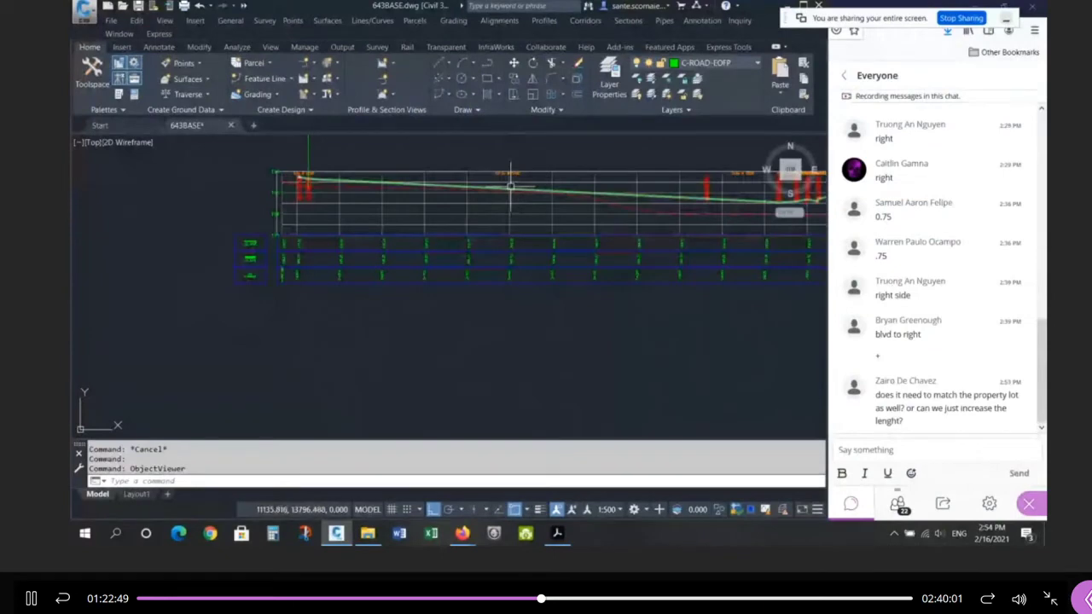
Step: Select the design profile in the upper profile view to examine it, and clear the selection
{"action": "left_click", "coordinate": [510, 186]}
{"action": "scroll", "coordinate": [510, 185], "scroll_direction": "down", "scroll_amount": 4}
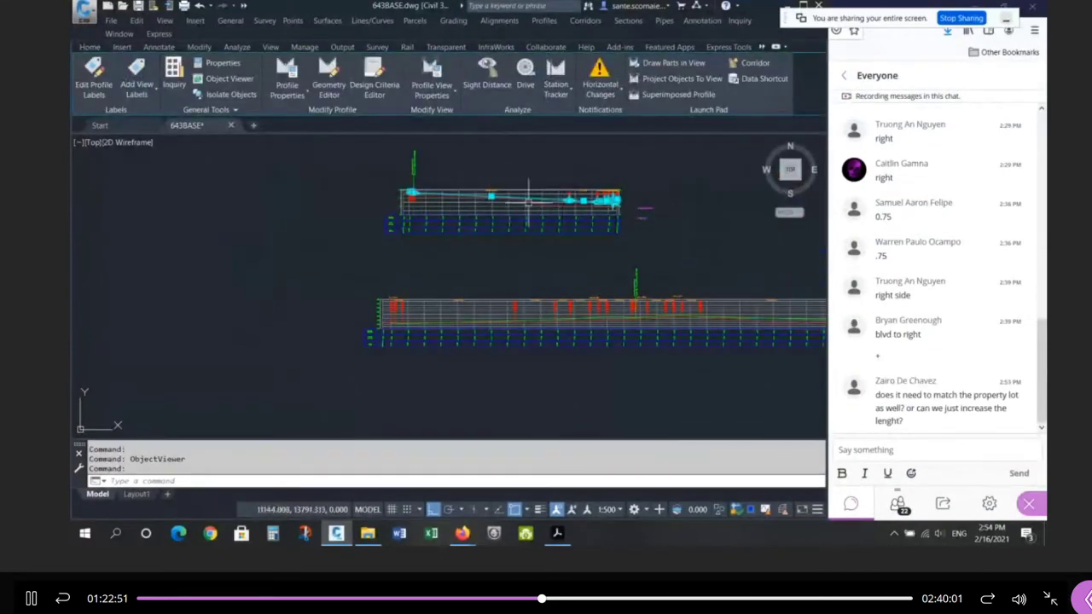
{"action": "scroll", "coordinate": [405, 189], "scroll_direction": "up", "scroll_amount": 6}
{"action": "key", "text": "Escape"}
{"action": "key", "text": "Escape"}
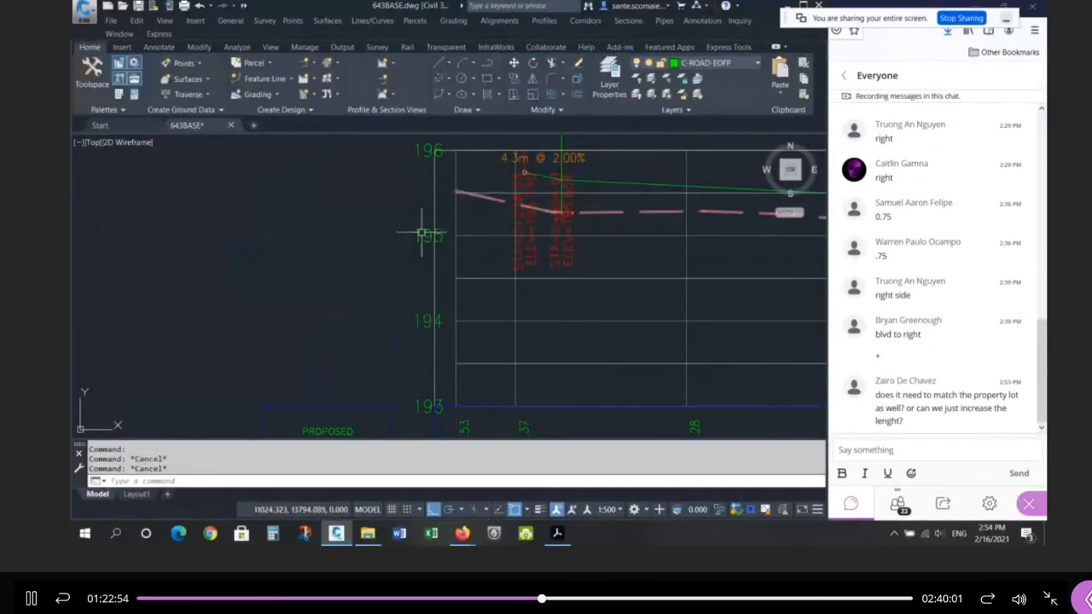
Step: Draw a vertical line along the starting edge of the profile view grid, from the 193 level to above 196
{"action": "scroll", "coordinate": [421, 232], "scroll_direction": "down", "scroll_amount": 2}
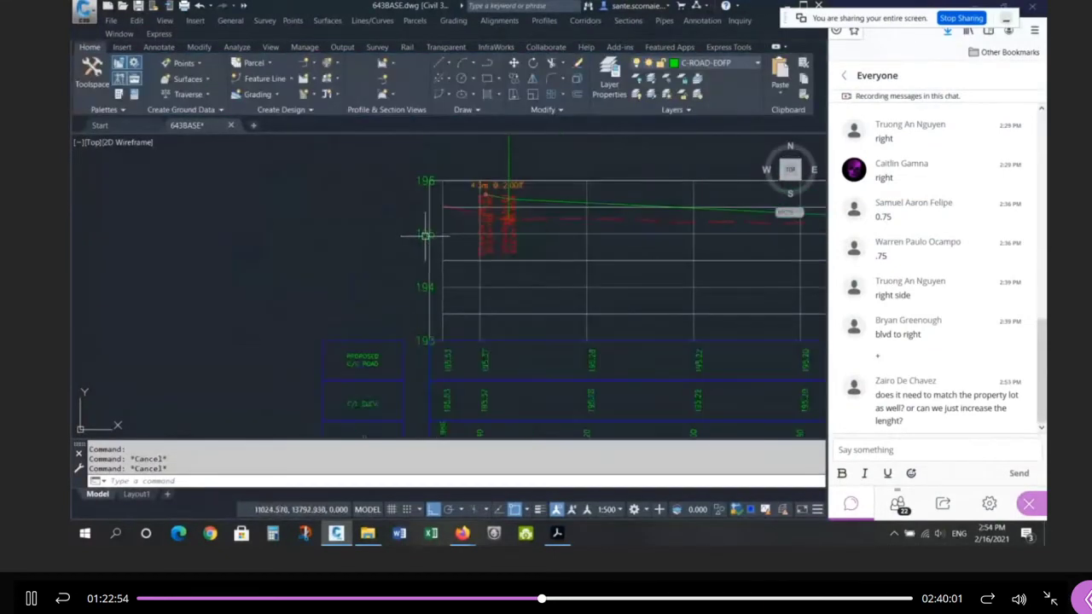
{"action": "type", "text": "l"}
{"action": "key", "text": "Return"}
{"action": "left_click", "coordinate": [443, 338]}
{"action": "left_click", "coordinate": [444, 147]}
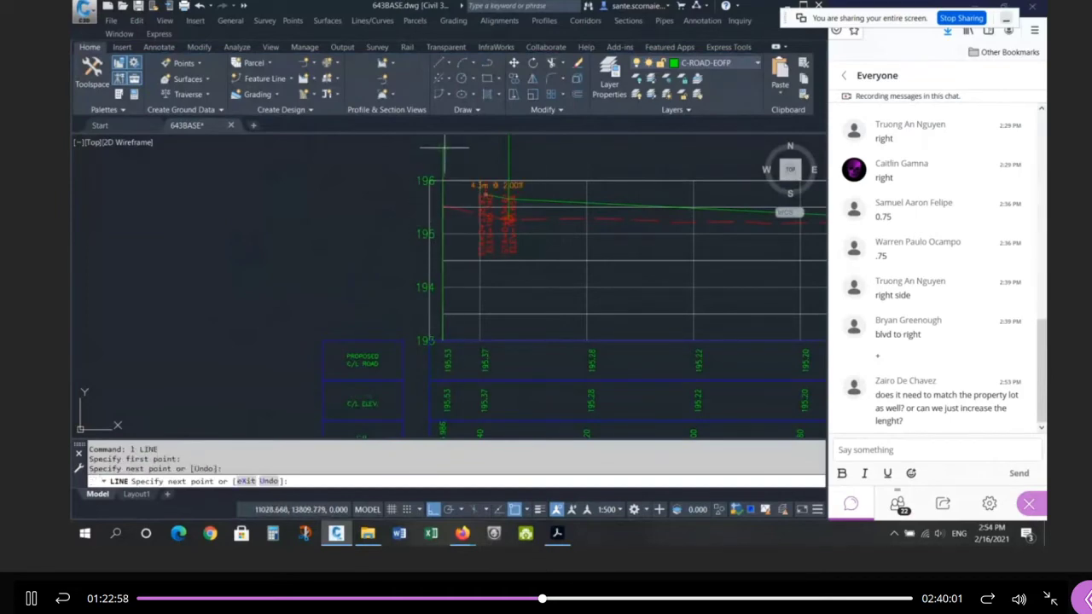
Step: Finish the vertical line in the profile view and inspect the design profile's end point beside the 4.3m @ 2.00% label
{"action": "key", "text": "Return"}
{"action": "scroll", "coordinate": [472, 166], "scroll_direction": "up", "scroll_amount": 4}
{"action": "left_click", "coordinate": [488, 231]}
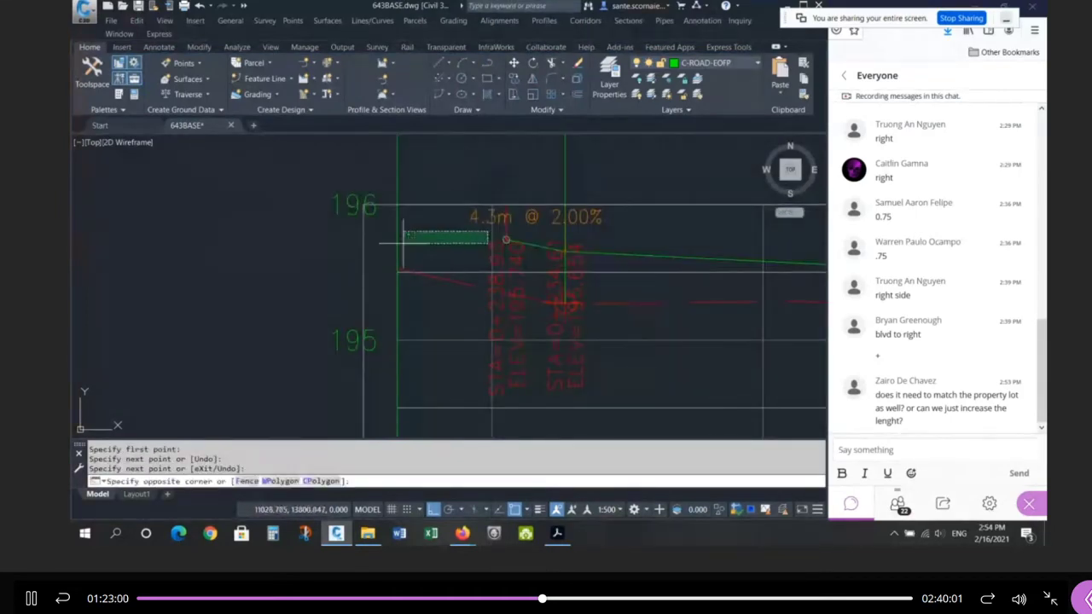
{"action": "key", "text": "Escape"}
{"action": "key", "text": "Escape"}
{"action": "scroll", "coordinate": [465, 209], "scroll_direction": "down", "scroll_amount": 4}
{"action": "scroll", "coordinate": [478, 196], "scroll_direction": "up", "scroll_amount": 5}
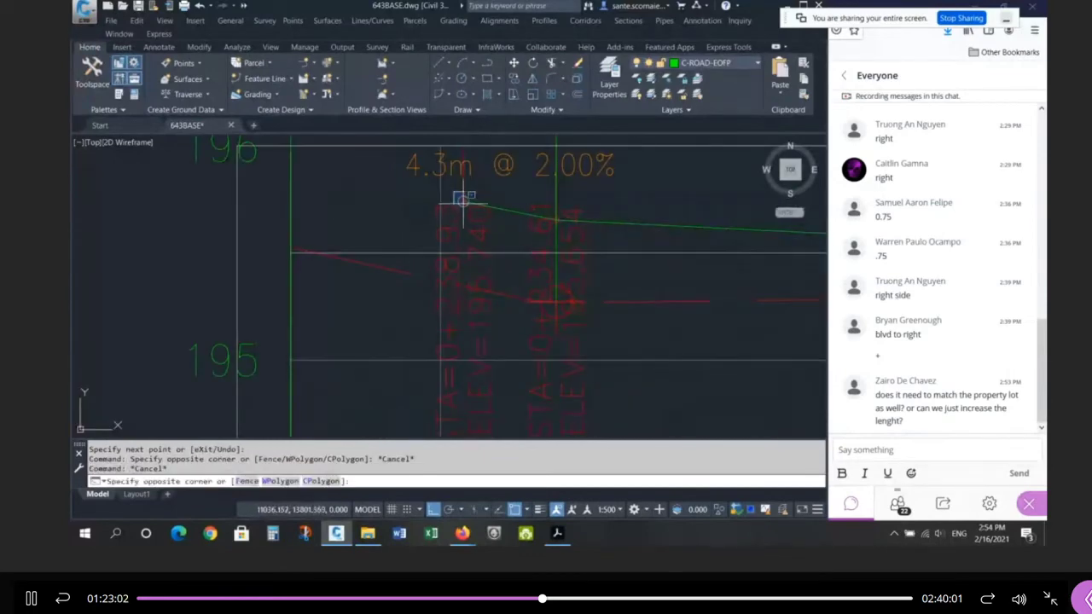
{"action": "left_click", "coordinate": [464, 201]}
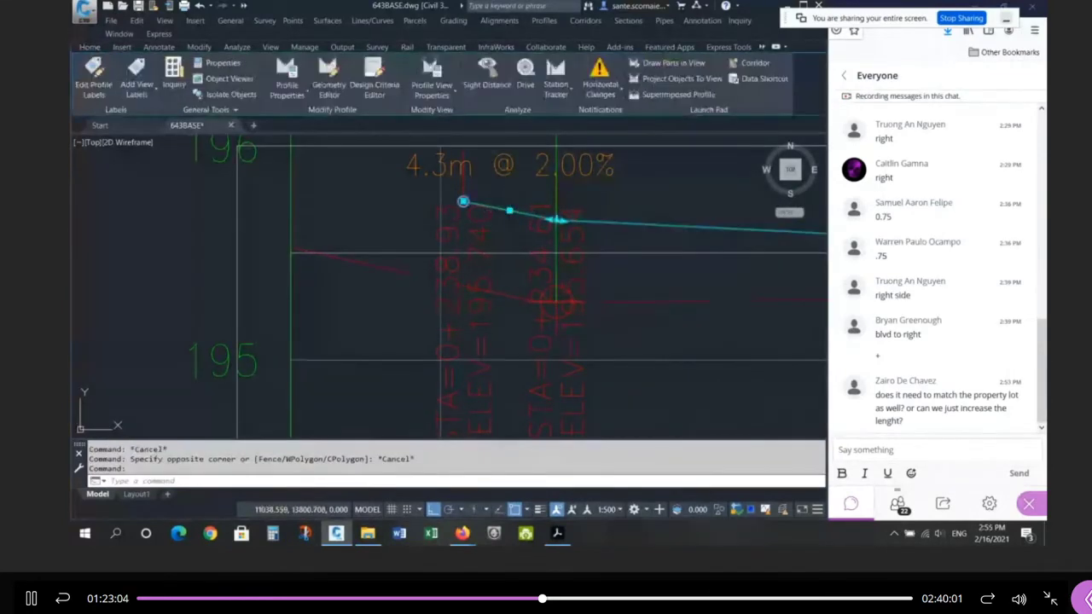
{"action": "scroll", "coordinate": [478, 189], "scroll_direction": "down", "scroll_amount": 2}
{"action": "middle_click_drag", "start_coordinate": [475, 187], "coordinate": [484, 205]}
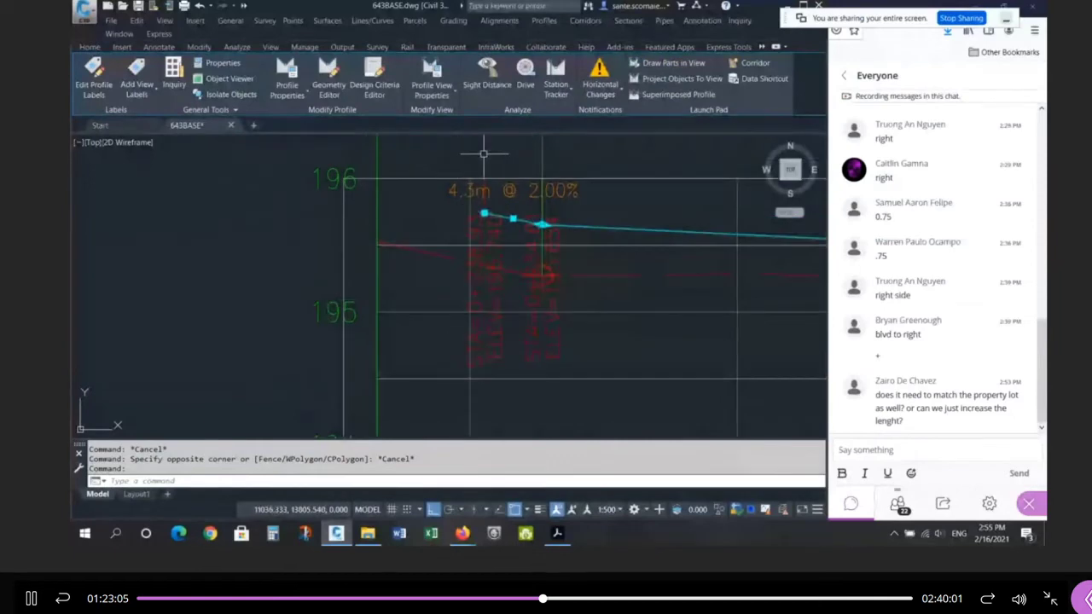
{"action": "left_click", "coordinate": [484, 155]}
{"action": "key", "text": "Escape"}
{"action": "key", "text": "Escape"}
Step: Erase the vertical line along the starting edge of the profile view
{"action": "scroll", "coordinate": [392, 159], "scroll_direction": "down", "scroll_amount": 2}
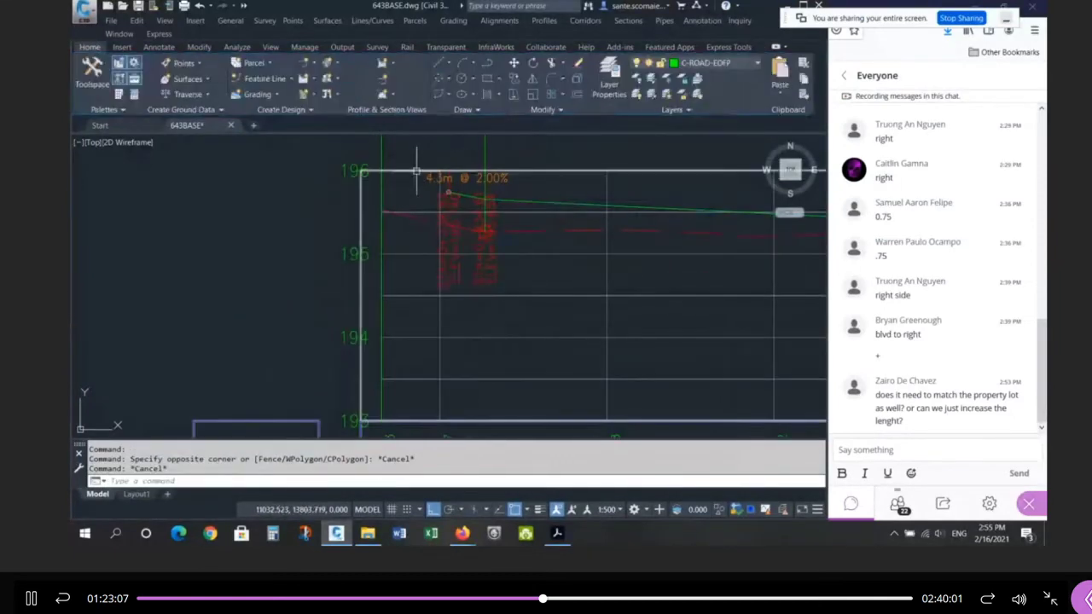
{"action": "left_click", "coordinate": [382, 392]}
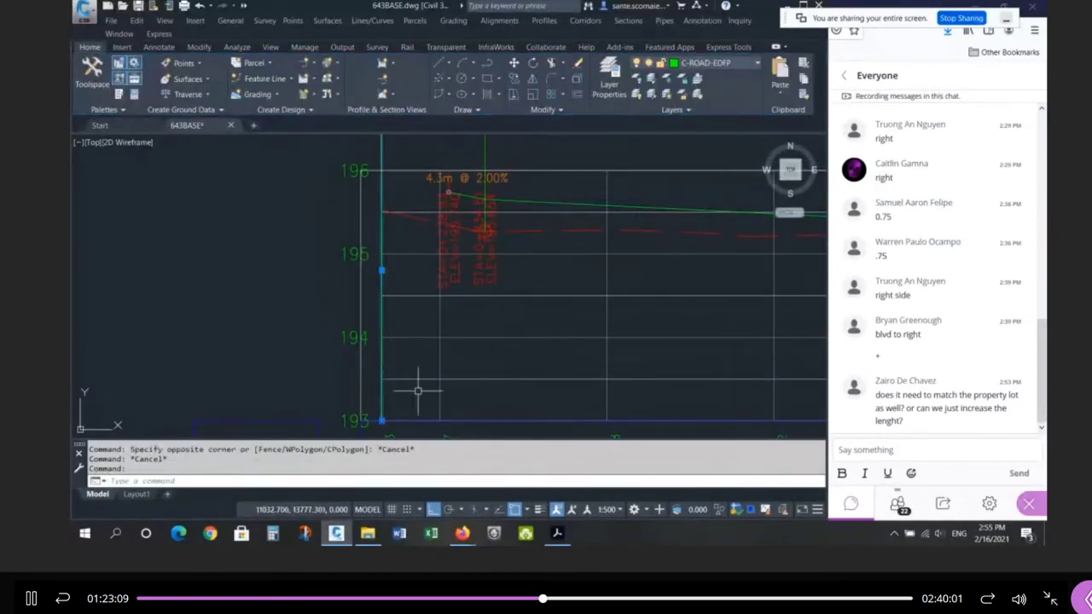
{"action": "key", "text": "Delete"}
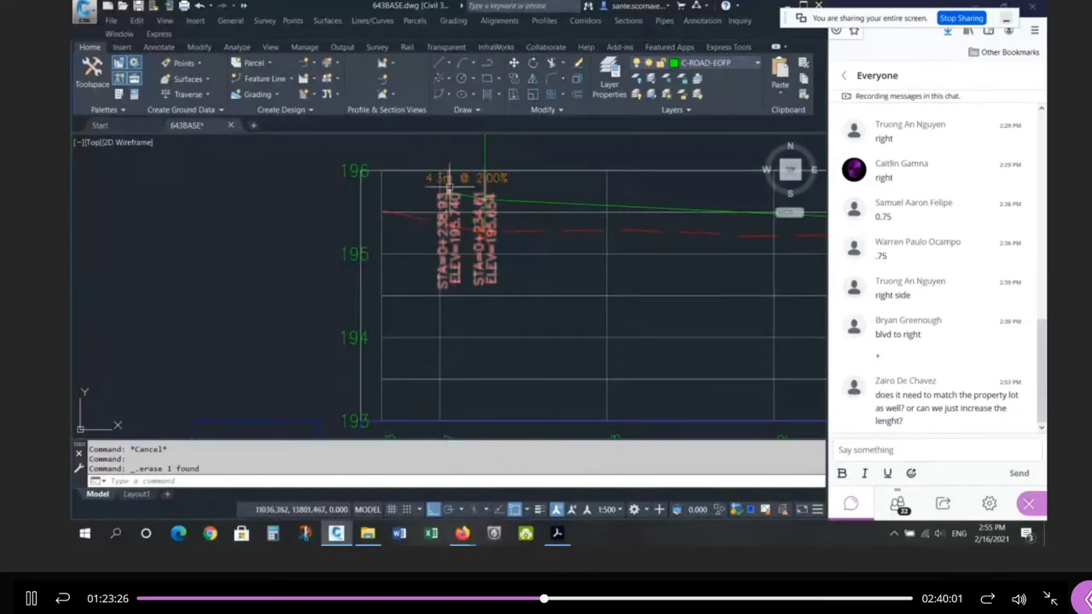
Step: Stretch the corridor region's end grip at the intersection near lot 50 to the node of point 584
{"action": "scroll", "coordinate": [512, 179], "scroll_direction": "down", "scroll_amount": 10}
{"action": "scroll", "coordinate": [294, 256], "scroll_direction": "up", "scroll_amount": 10}
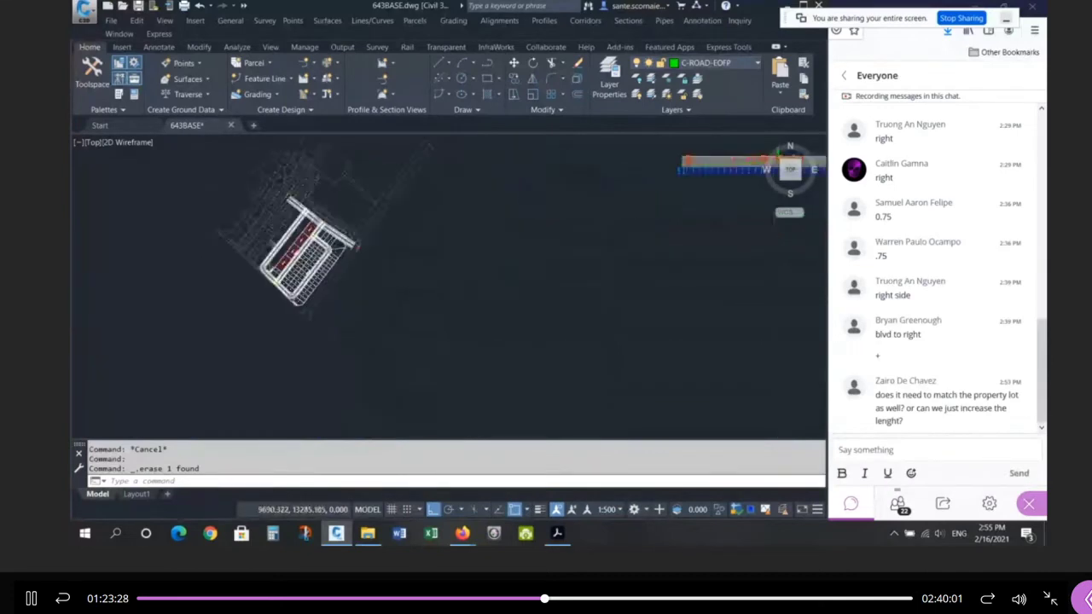
{"action": "scroll", "coordinate": [452, 213], "scroll_direction": "down", "scroll_amount": 2}
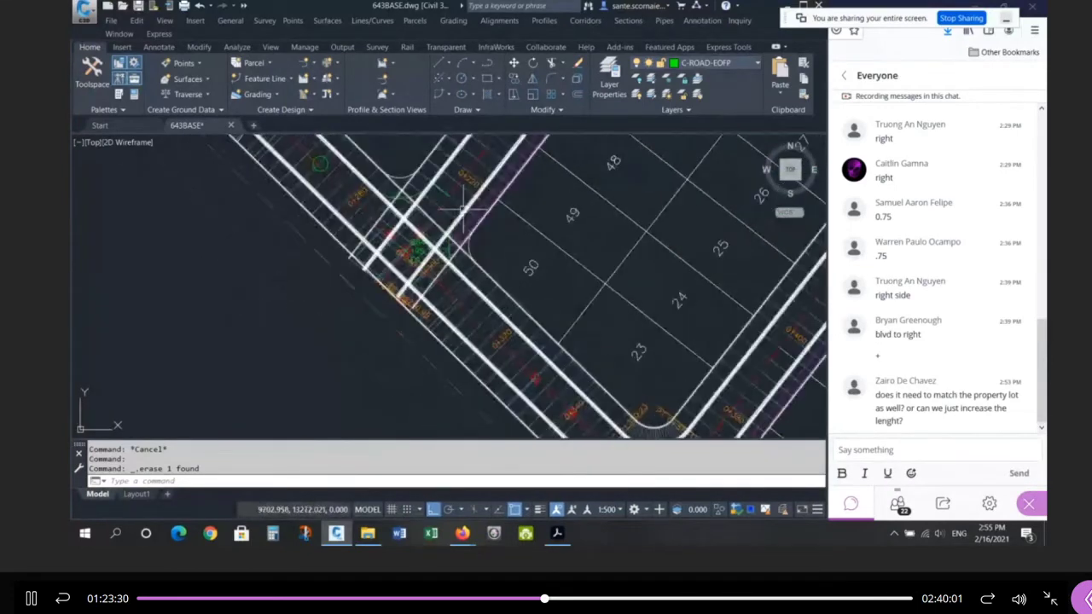
{"action": "scroll", "coordinate": [454, 192], "scroll_direction": "up", "scroll_amount": 4}
{"action": "left_click", "coordinate": [451, 197]}
{"action": "scroll", "coordinate": [406, 238], "scroll_direction": "down", "scroll_amount": 2}
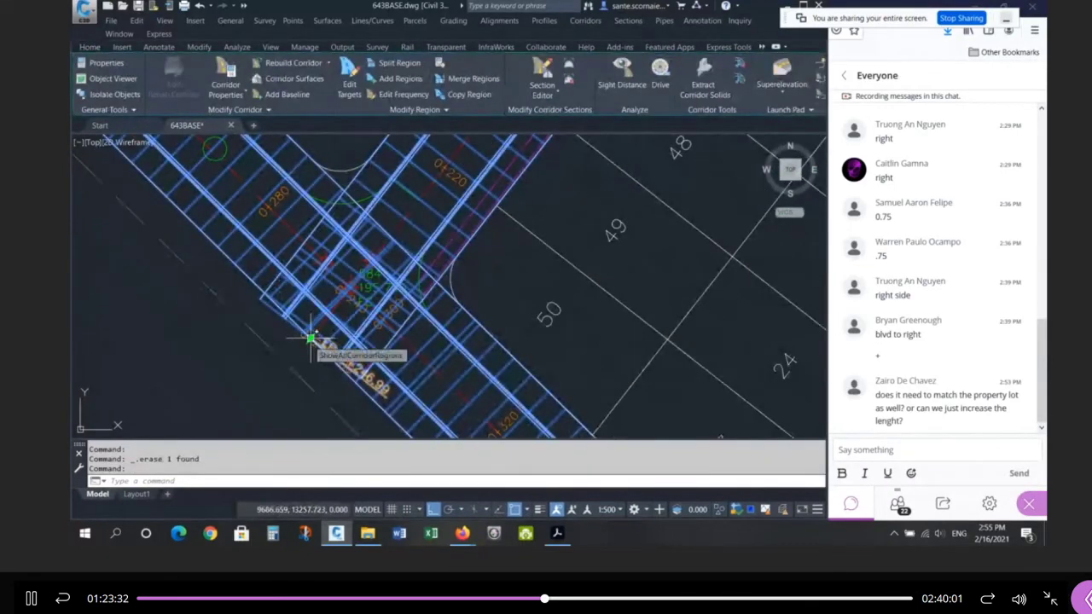
{"action": "left_click", "coordinate": [312, 338]}
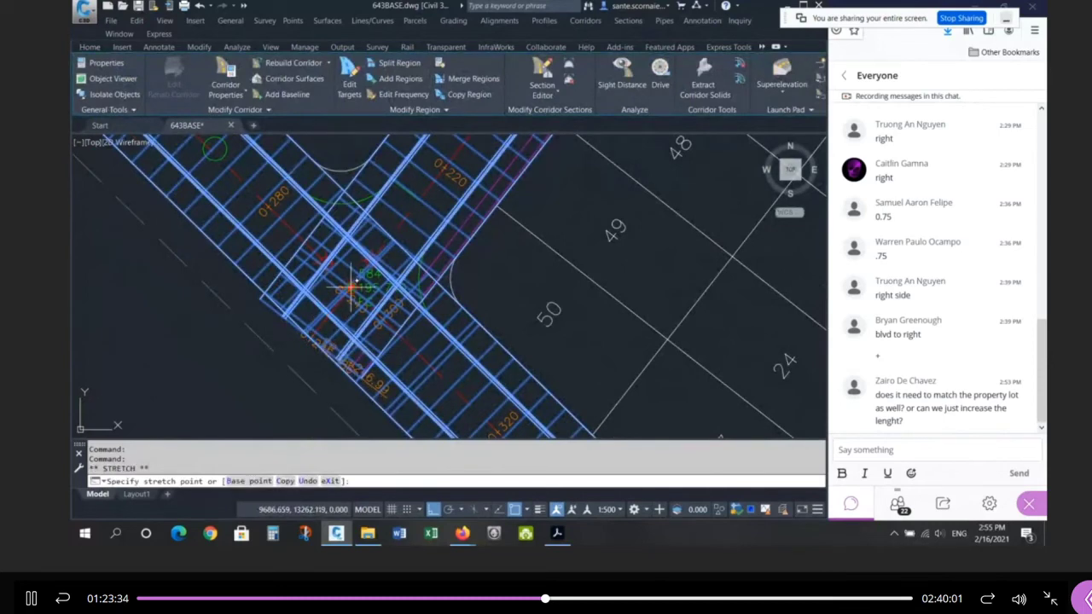
{"action": "scroll", "coordinate": [358, 281], "scroll_direction": "up", "scroll_amount": 2}
{"action": "scroll", "coordinate": [341, 307], "scroll_direction": "up", "scroll_amount": 2}
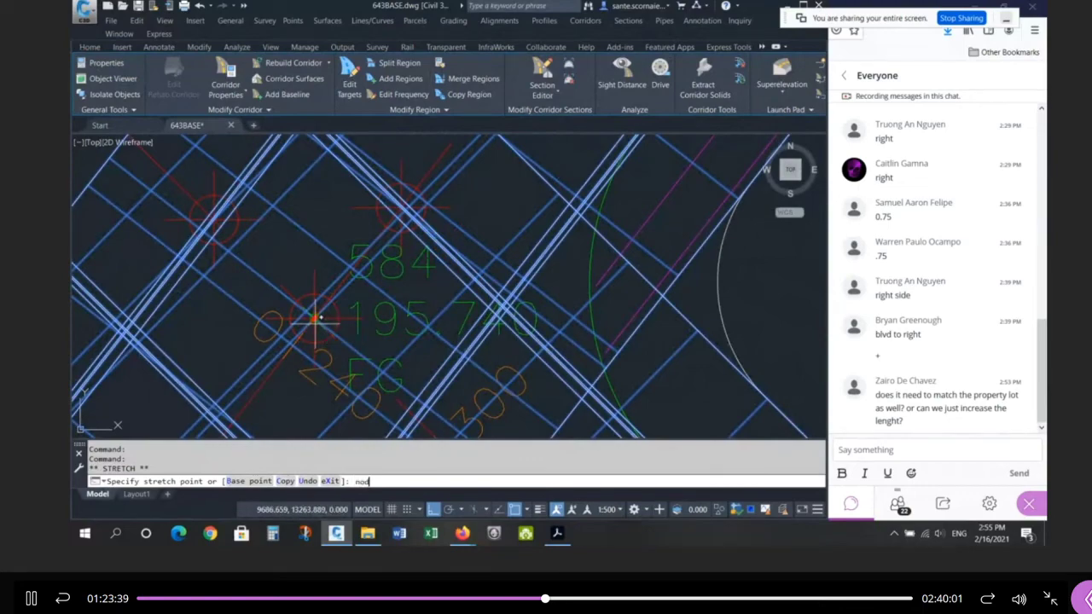
{"action": "scroll", "coordinate": [261, 288], "scroll_direction": "down", "scroll_amount": 3}
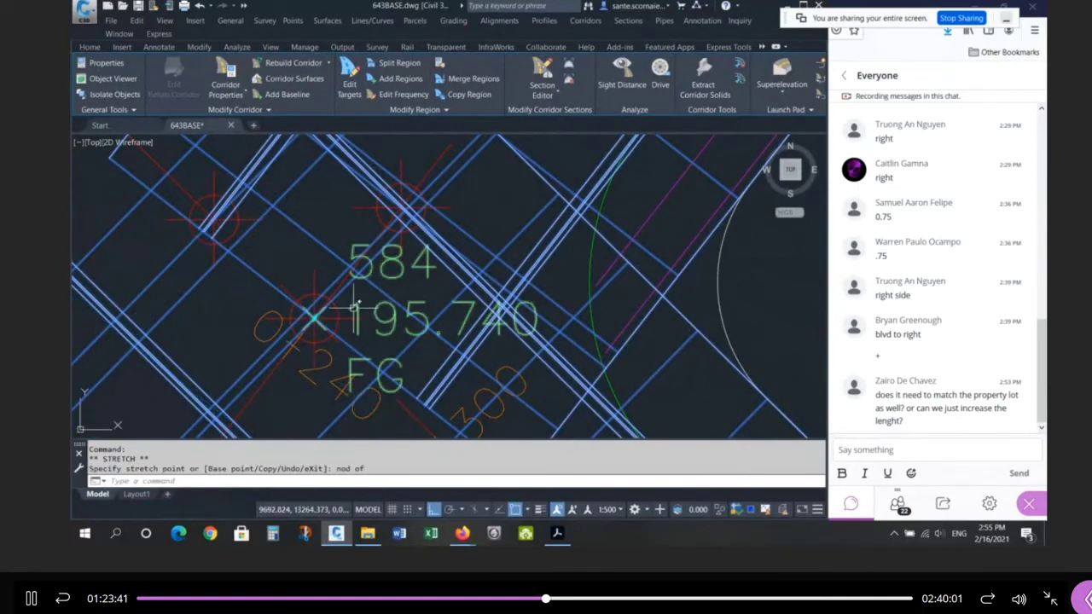
{"action": "scroll", "coordinate": [260, 288], "scroll_direction": "down", "scroll_amount": 2}
{"action": "key", "text": "Escape"}
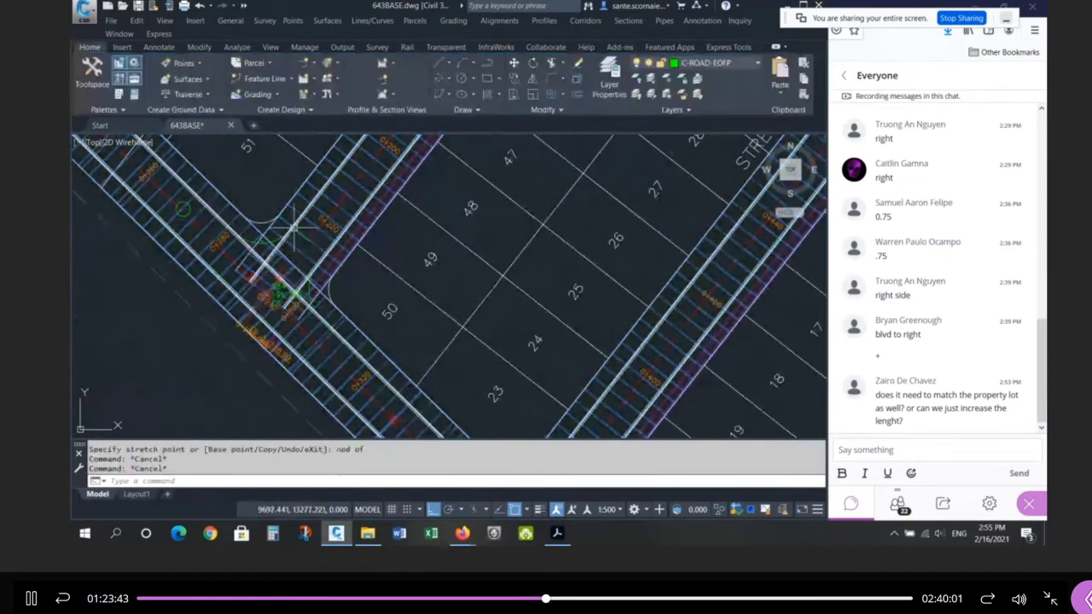
{"action": "key", "text": "Escape"}
Step: Open the corridor in the Object Viewer and inspect the road loop and its intersections in 3D
{"action": "right_click", "coordinate": [289, 222]}
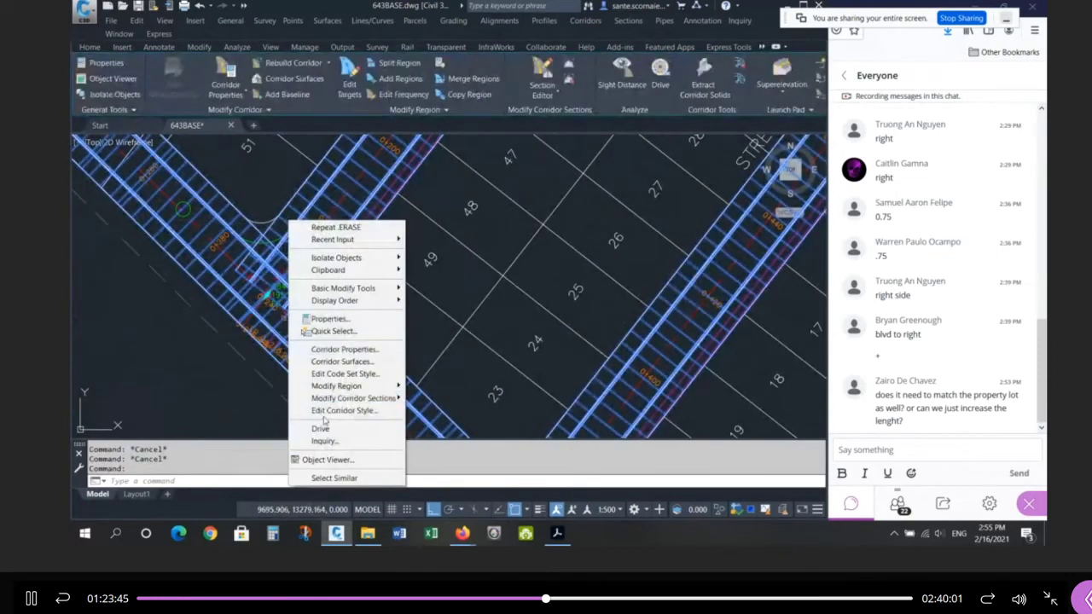
{"action": "left_click", "coordinate": [340, 464]}
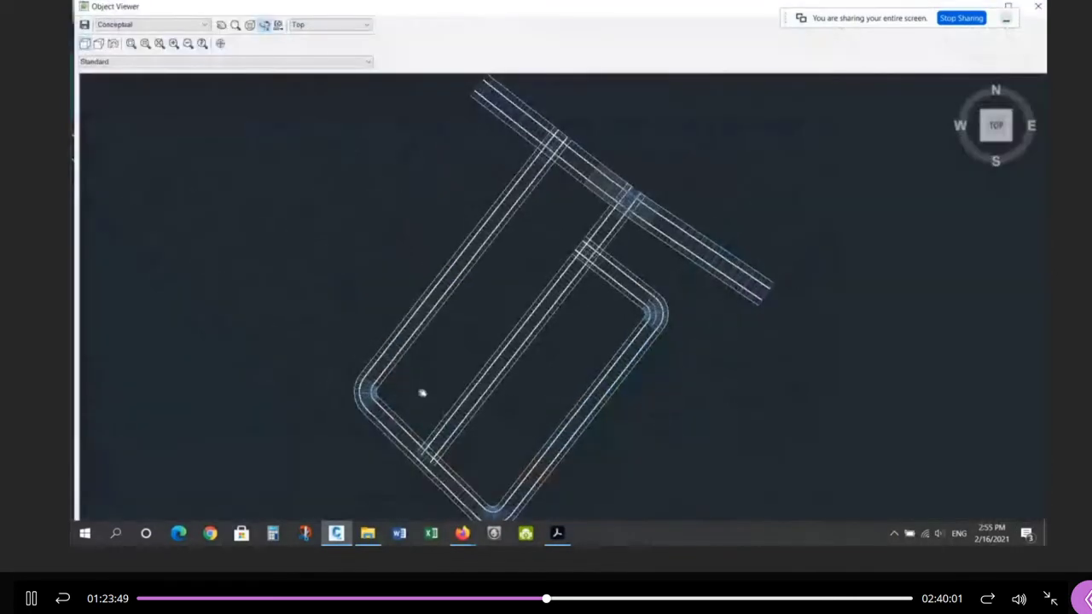
{"action": "middle_click_drag", "start_coordinate": [421, 392], "coordinate": [356, 278]}
{"action": "scroll", "coordinate": [368, 359], "scroll_direction": "down", "scroll_amount": 2}
{"action": "left_click_drag", "start_coordinate": [556, 358], "coordinate": [466, 273]}
{"action": "left_click_drag", "start_coordinate": [451, 210], "coordinate": [479, 209]}
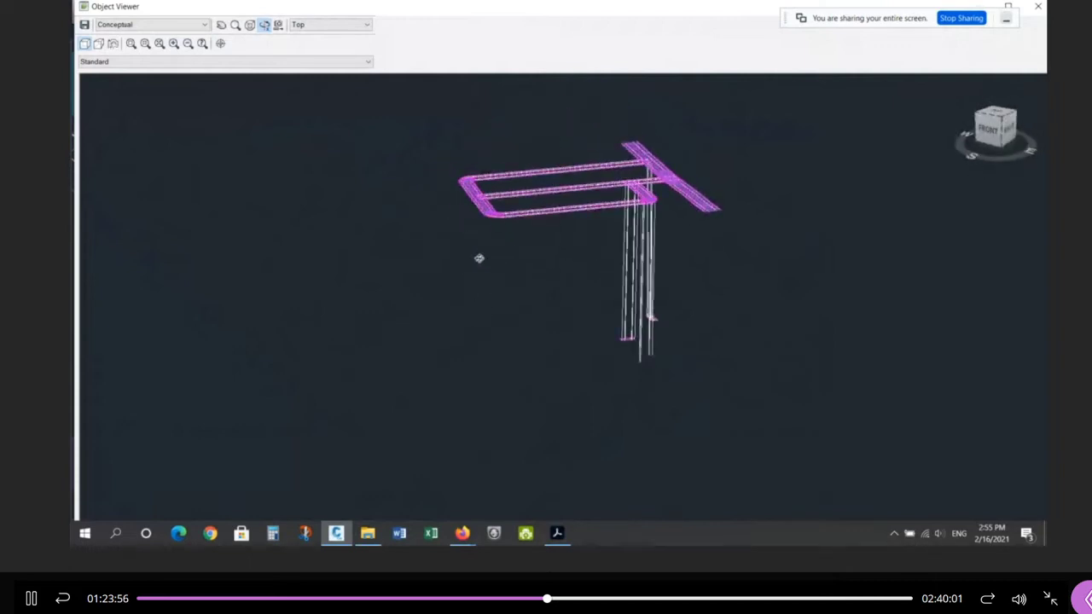
{"action": "scroll", "coordinate": [481, 182], "scroll_direction": "up", "scroll_amount": 2}
{"action": "scroll", "coordinate": [443, 161], "scroll_direction": "up", "scroll_amount": 2}
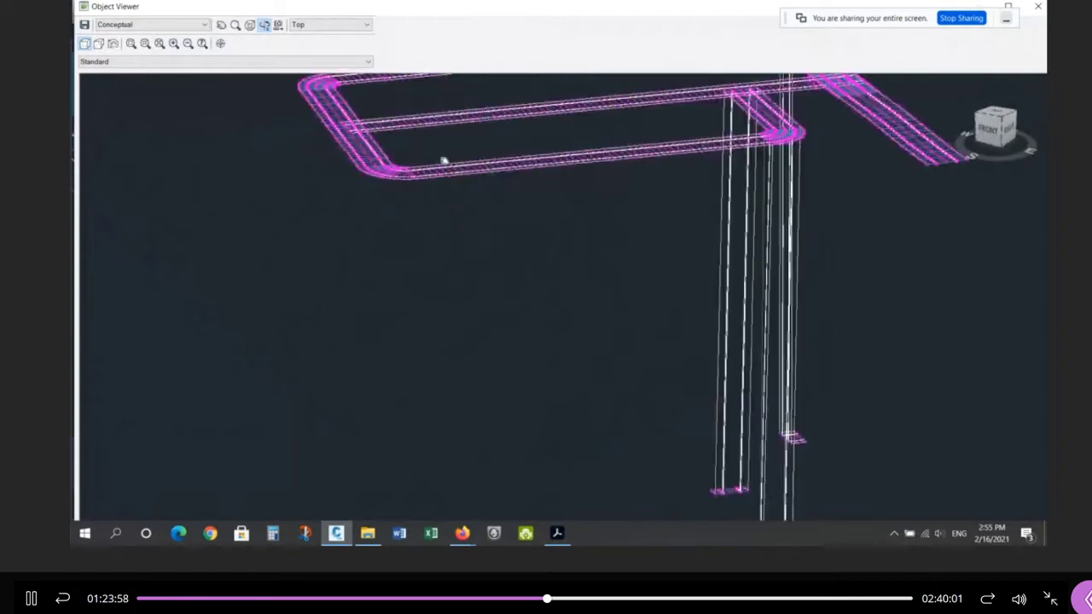
{"action": "middle_click_drag", "start_coordinate": [352, 109], "coordinate": [365, 232]}
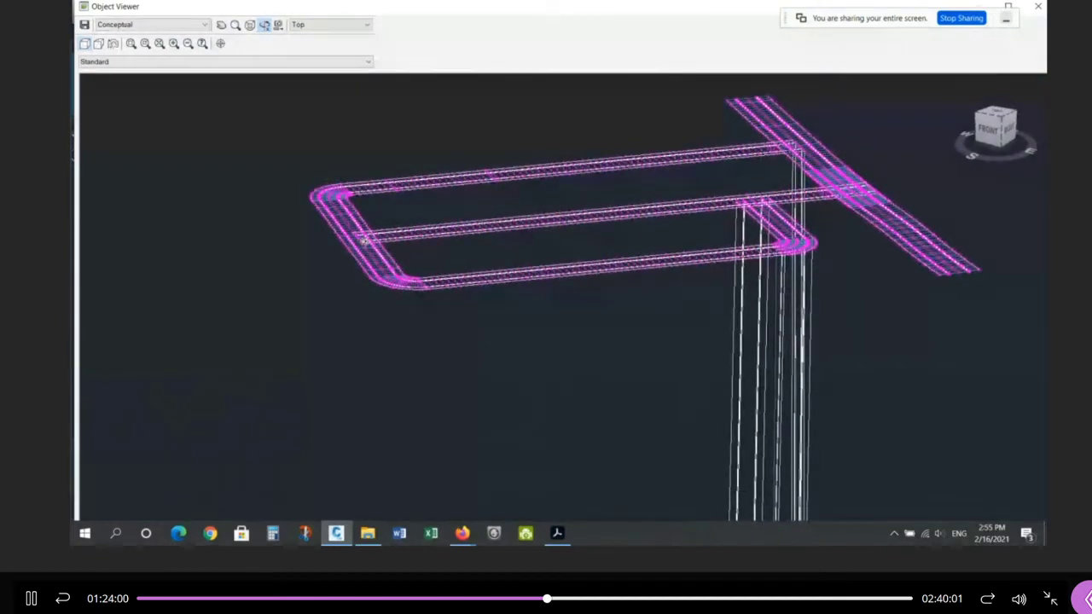
{"action": "scroll", "coordinate": [365, 242], "scroll_direction": "up", "scroll_amount": 4}
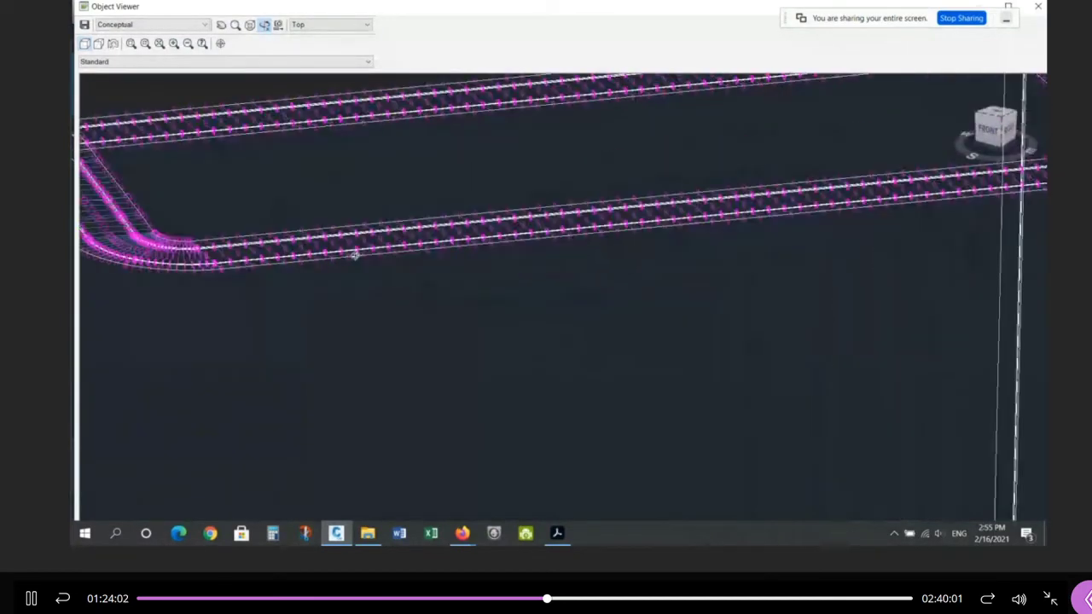
{"action": "scroll", "coordinate": [272, 203], "scroll_direction": "down", "scroll_amount": 3}
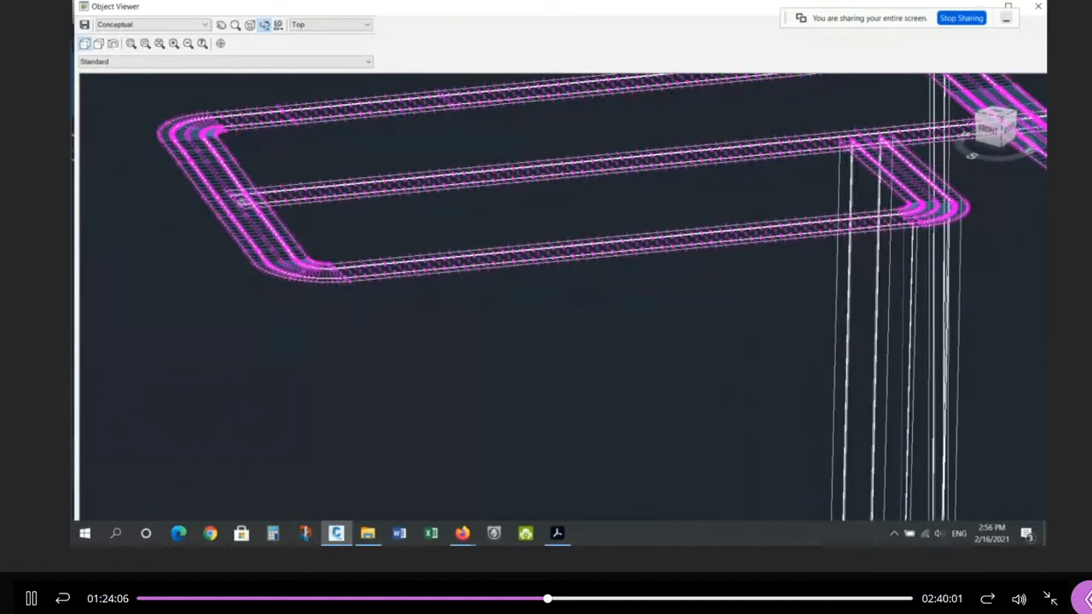
{"action": "key", "text": "Escape"}
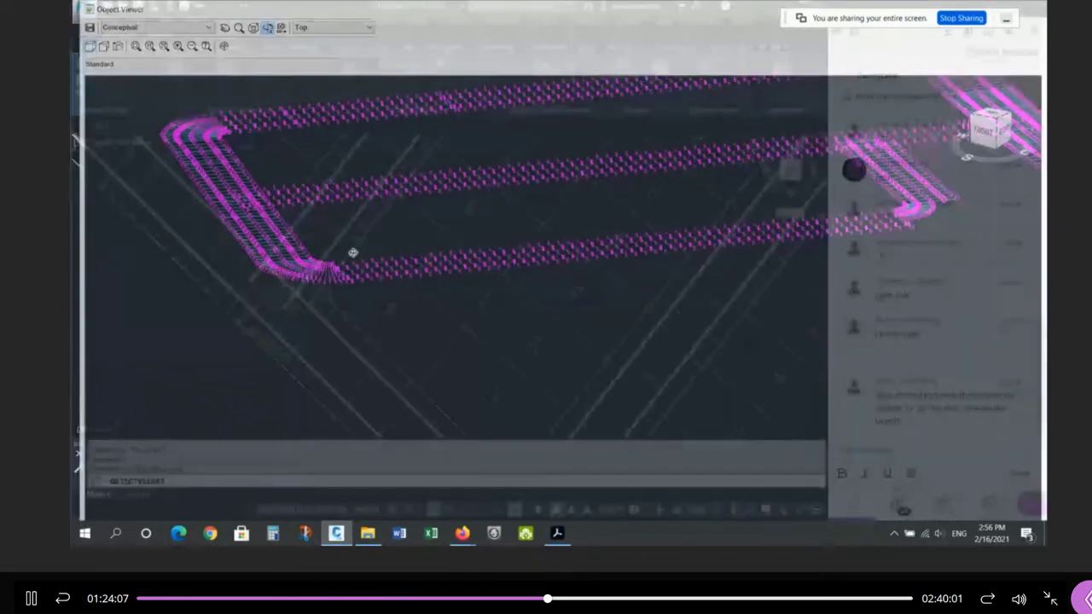
Step: Select the two property-line corner arcs at the intersection beside lots 50 and 51 and examine their end points
{"action": "scroll", "coordinate": [523, 256], "scroll_direction": "up", "scroll_amount": 5}
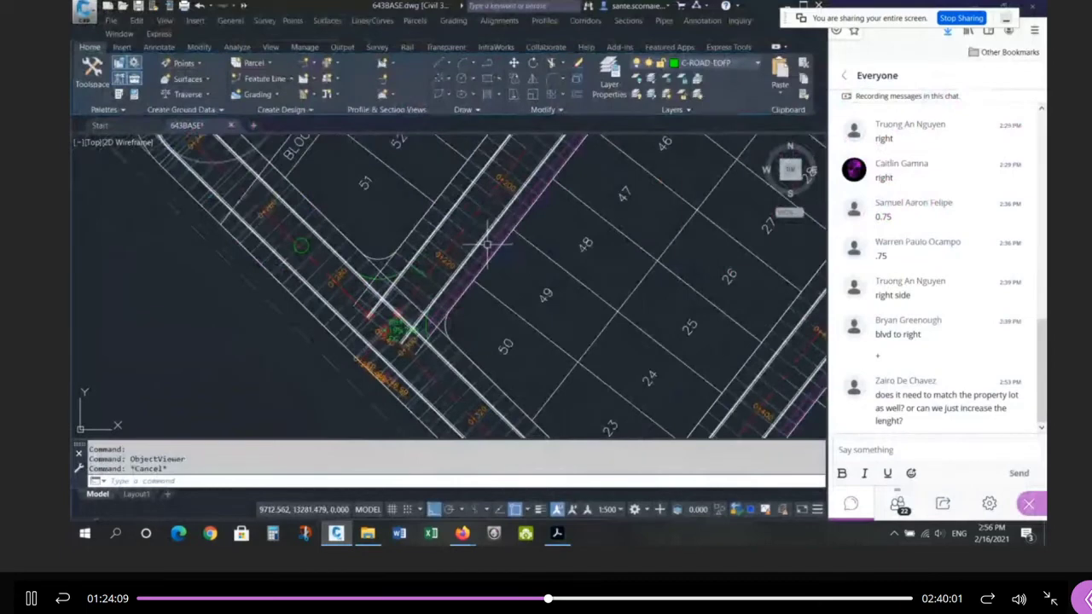
{"action": "scroll", "coordinate": [428, 250], "scroll_direction": "up", "scroll_amount": 2}
{"action": "left_click", "coordinate": [346, 225]}
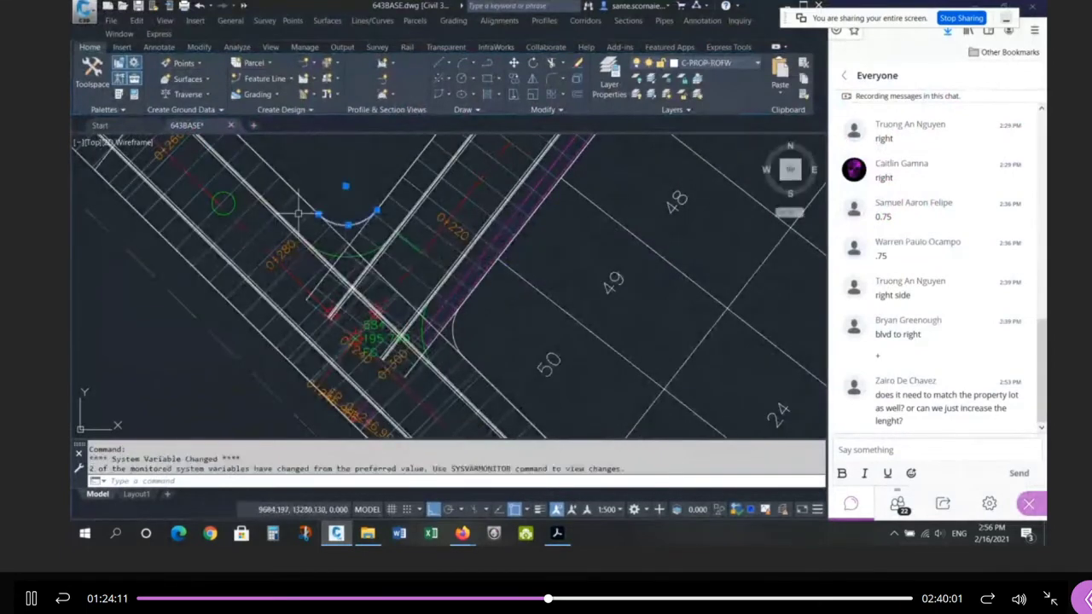
{"action": "left_click", "coordinate": [452, 332]}
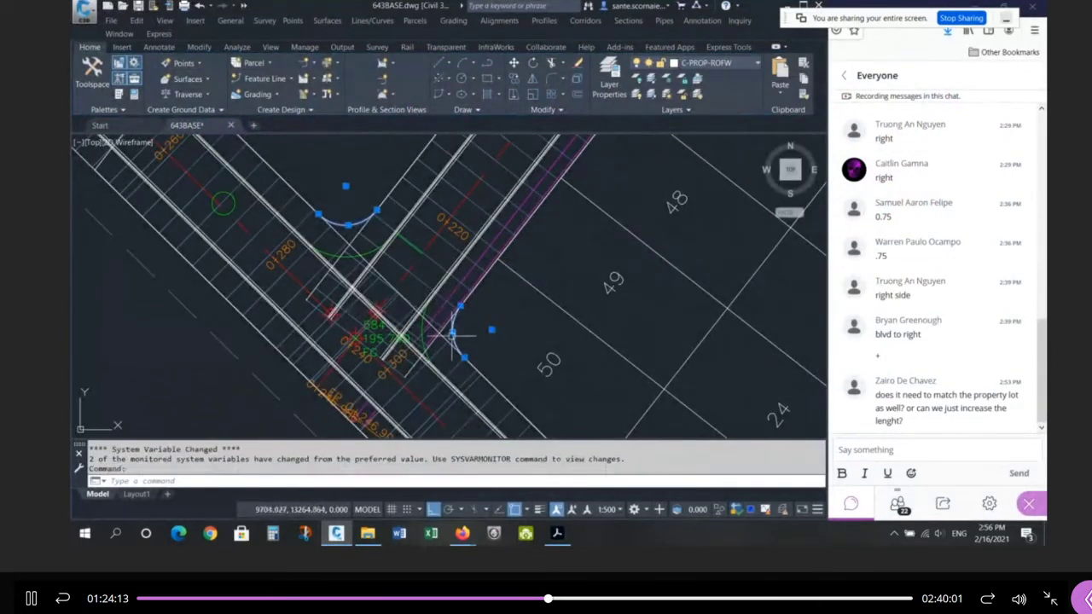
{"action": "scroll", "coordinate": [220, 242], "scroll_direction": "down", "scroll_amount": 2}
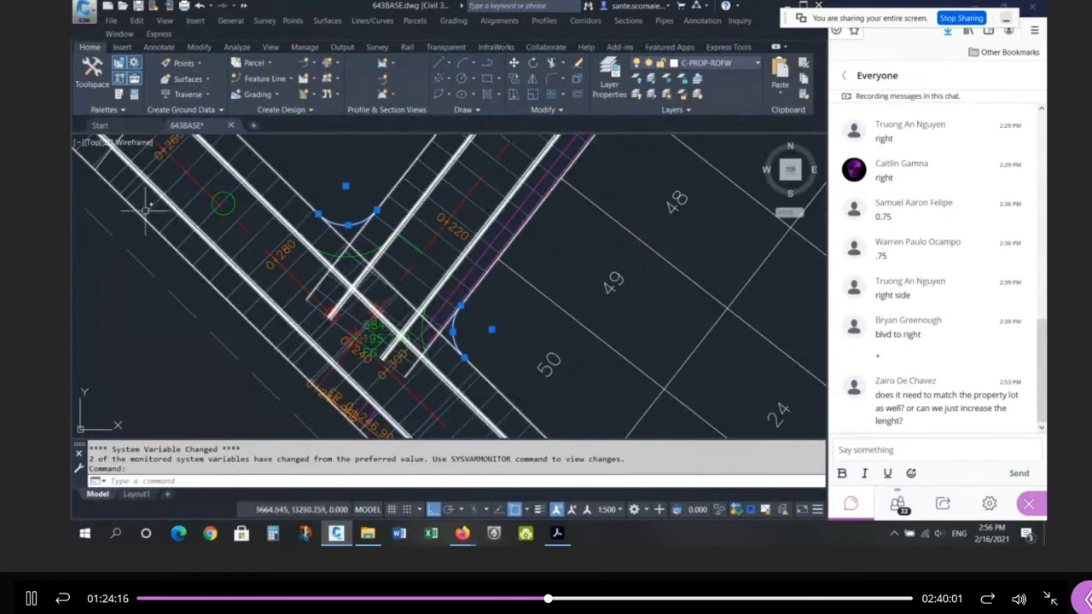
{"action": "scroll", "coordinate": [234, 254], "scroll_direction": "up", "scroll_amount": 4}
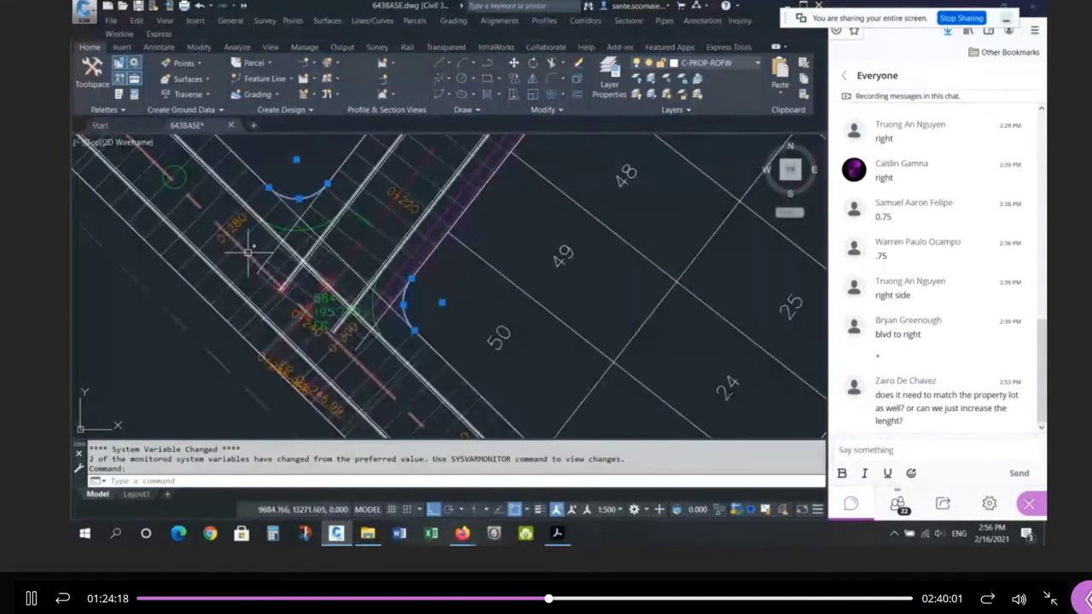
{"action": "left_click", "coordinate": [262, 182]}
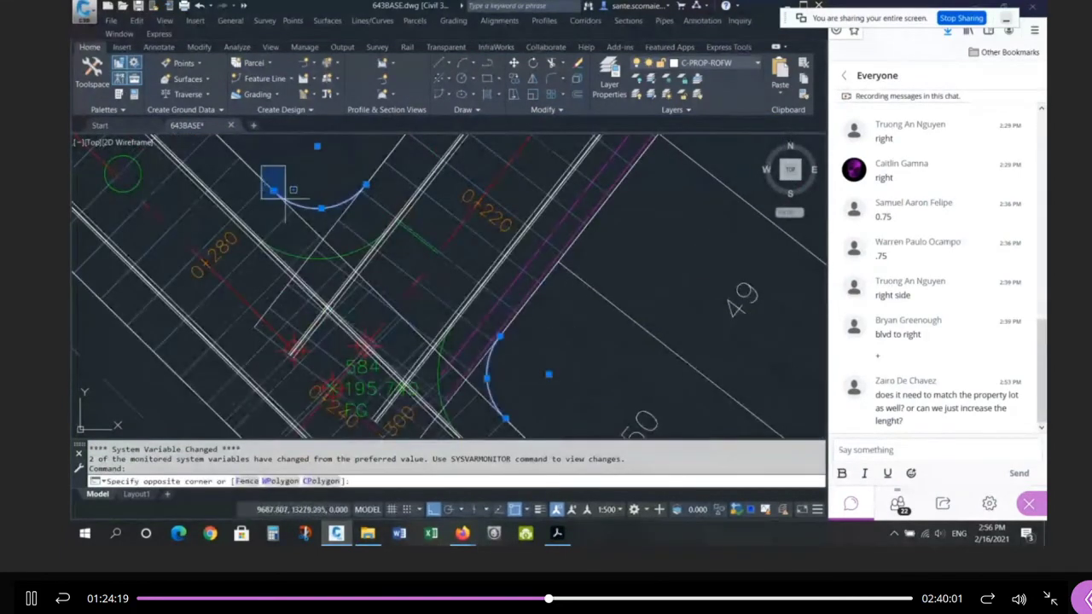
{"action": "key", "text": "Escape"}
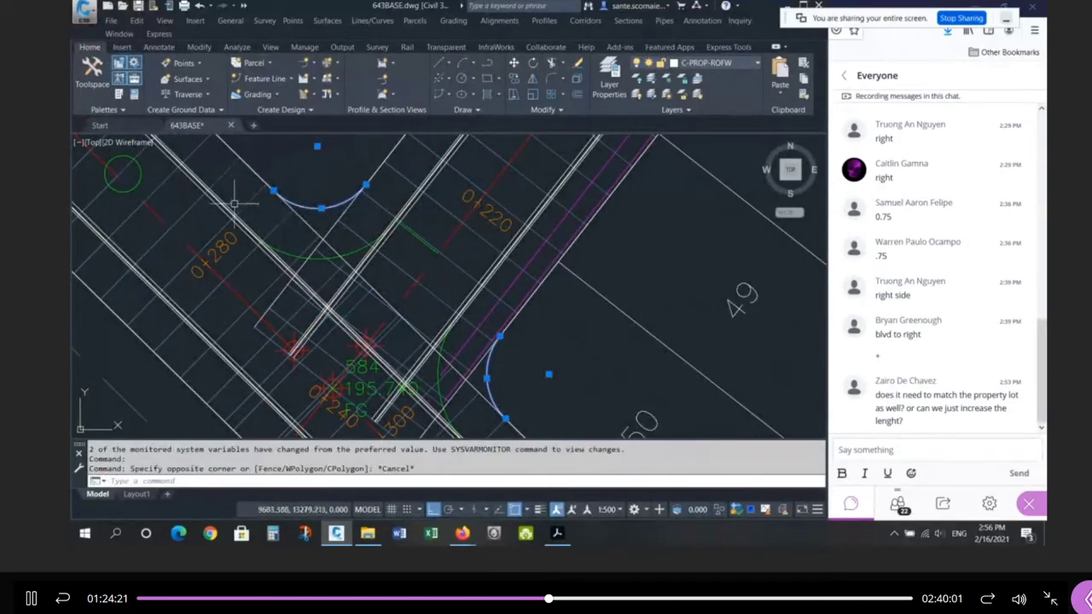
{"action": "scroll", "coordinate": [233, 181], "scroll_direction": "down", "scroll_amount": 2}
{"action": "scroll", "coordinate": [403, 327], "scroll_direction": "up", "scroll_amount": 4}
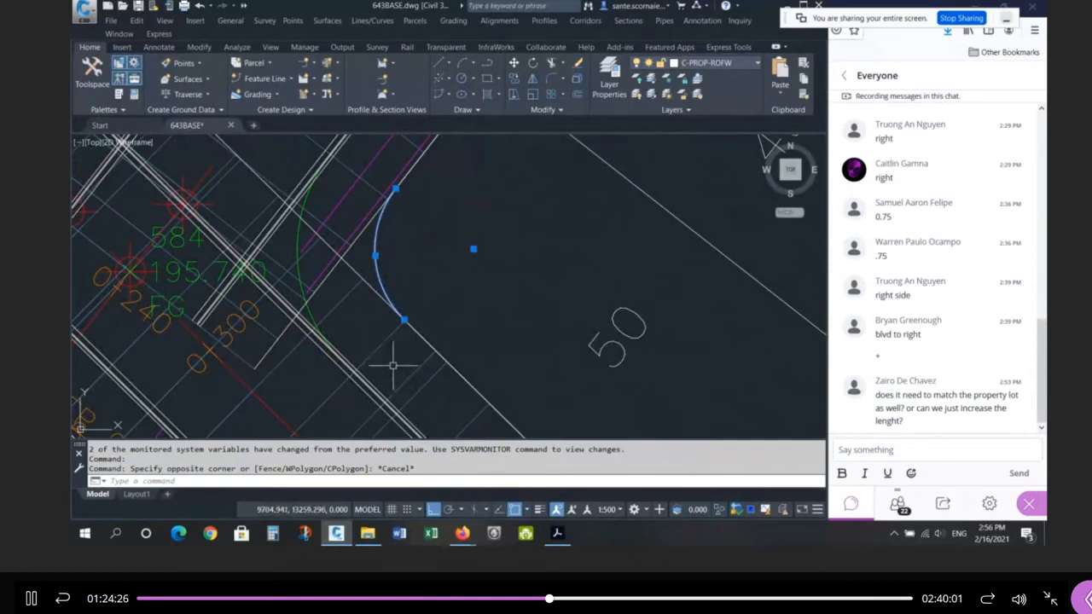
{"action": "scroll", "coordinate": [394, 365], "scroll_direction": "down", "scroll_amount": 3}
{"action": "left_click", "coordinate": [314, 206]}
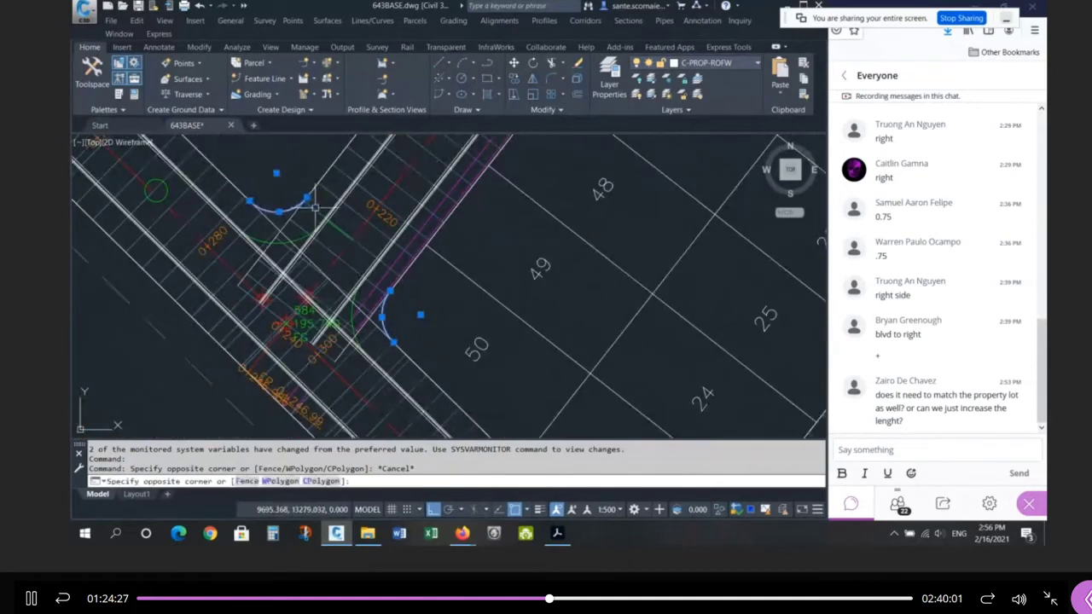
{"action": "key", "text": "Escape"}
{"action": "left_click", "coordinate": [392, 294]}
{"action": "key", "text": "Escape"}
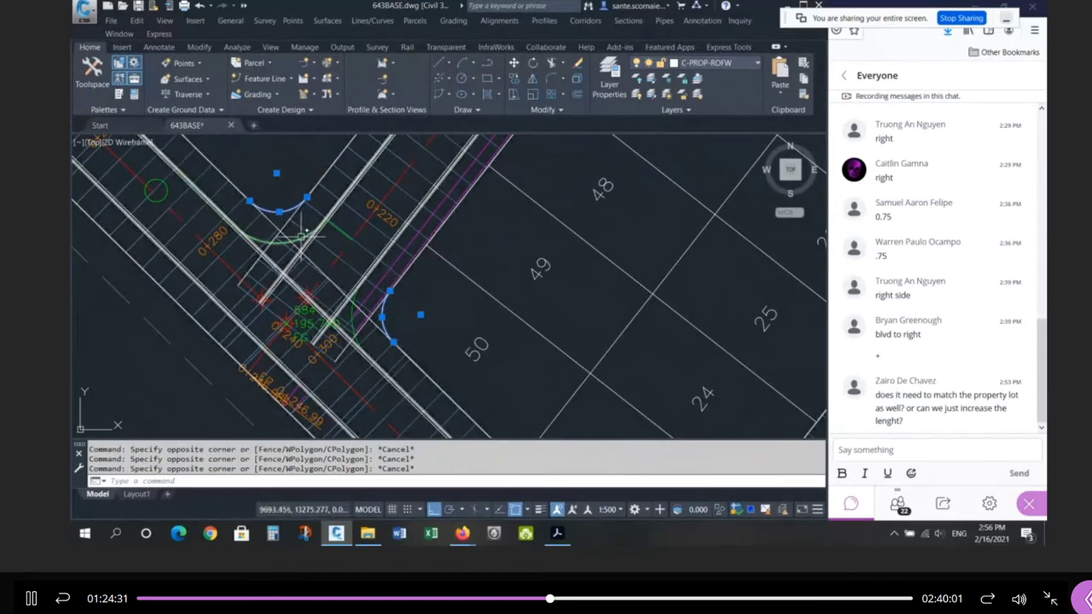
Step: Stretch the corridor region's end grip from point 584 back along the side road's centreline toward station 0+220
{"action": "scroll", "coordinate": [303, 230], "scroll_direction": "up", "scroll_amount": 2}
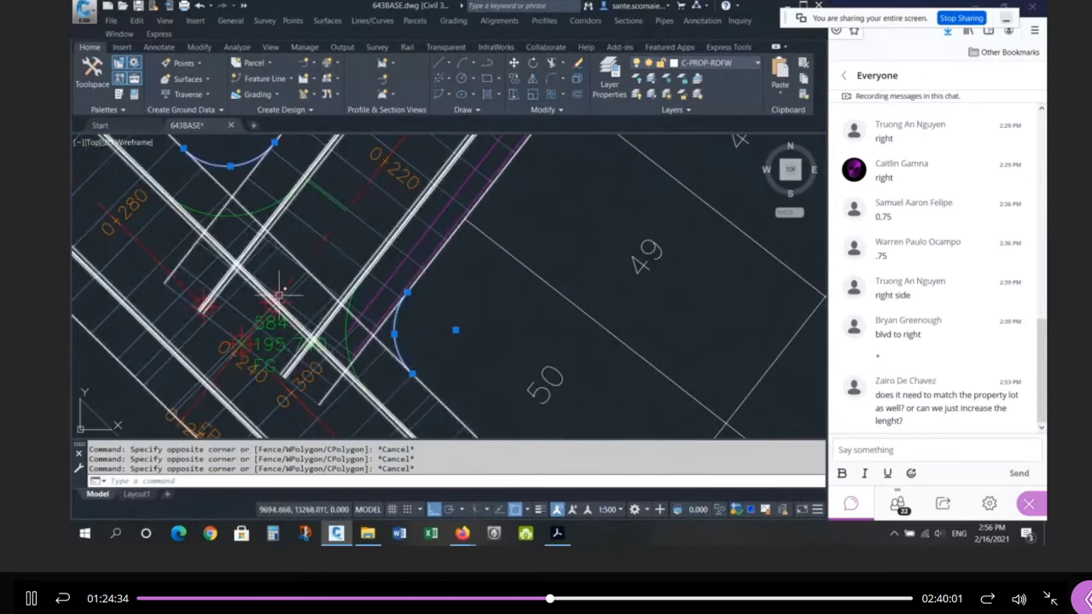
{"action": "left_click", "coordinate": [289, 256]}
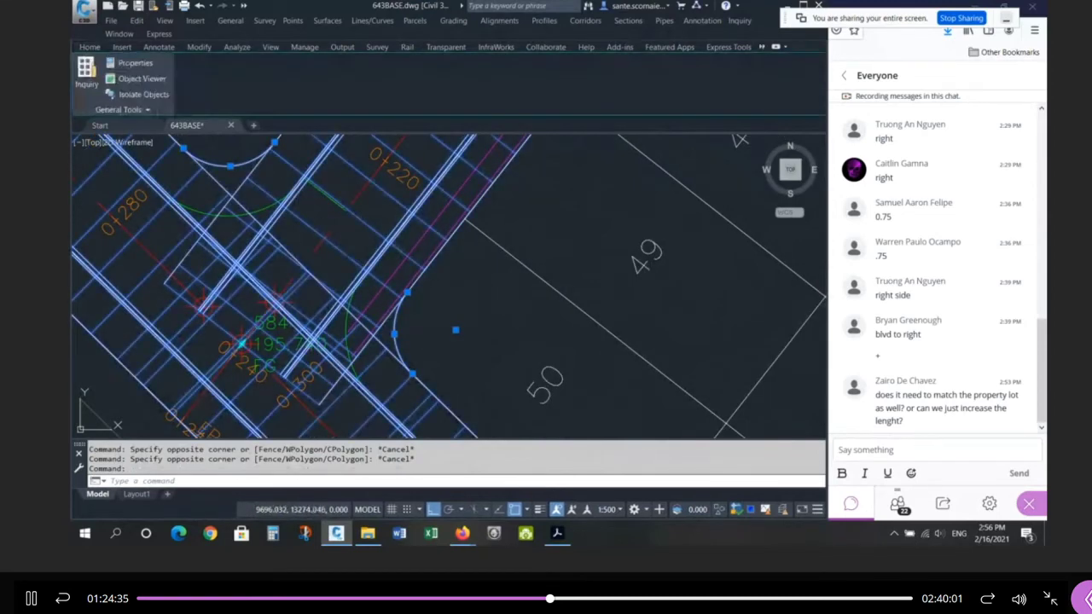
{"action": "left_click", "coordinate": [243, 343]}
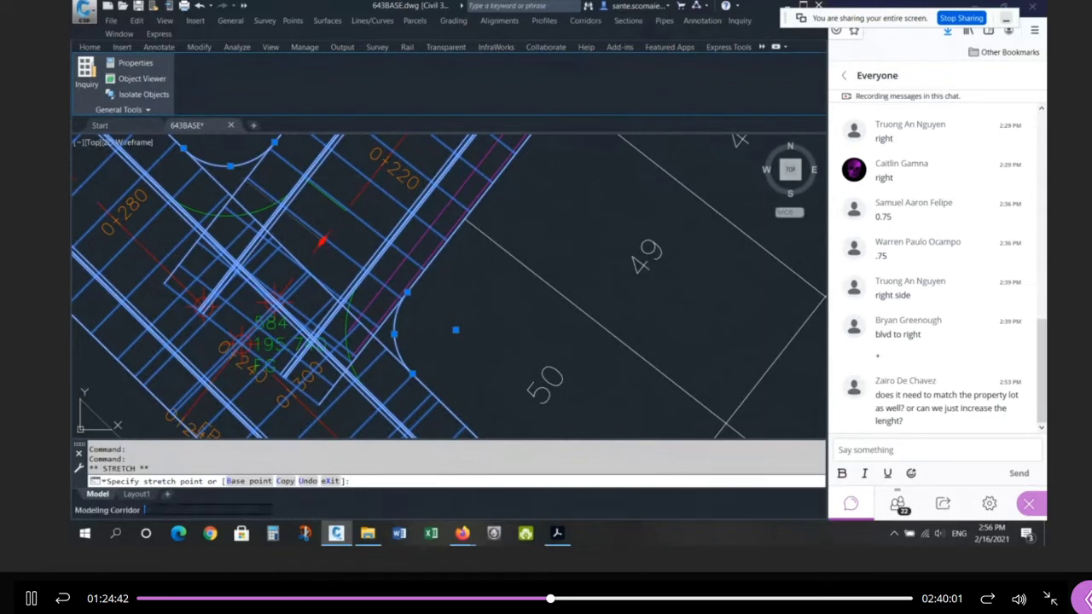
Step: Nudge the corridor region's end grip slightly farther up the side road's centreline, just below station 0+220
{"action": "left_click", "coordinate": [336, 178]}
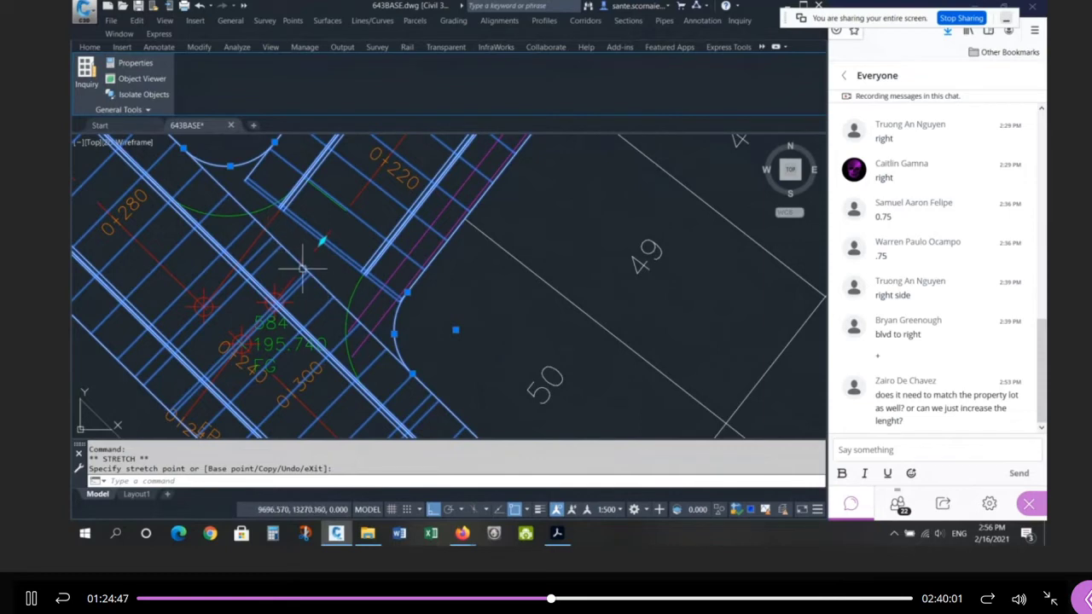
{"action": "middle_click_drag", "start_coordinate": [319, 290], "coordinate": [323, 346]}
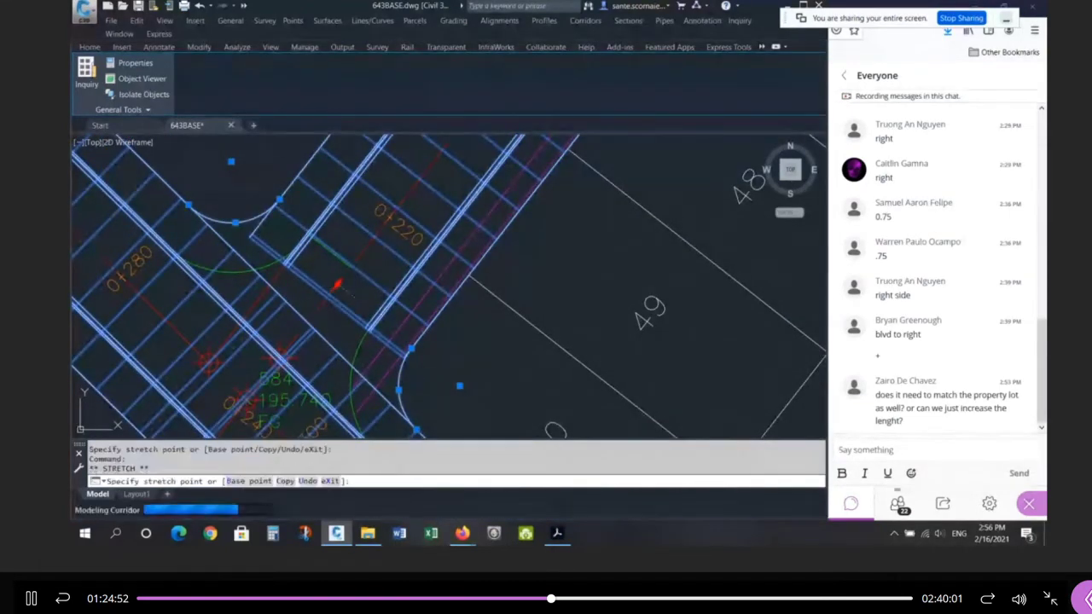
{"action": "key", "text": "Escape"}
{"action": "key", "text": "Escape"}
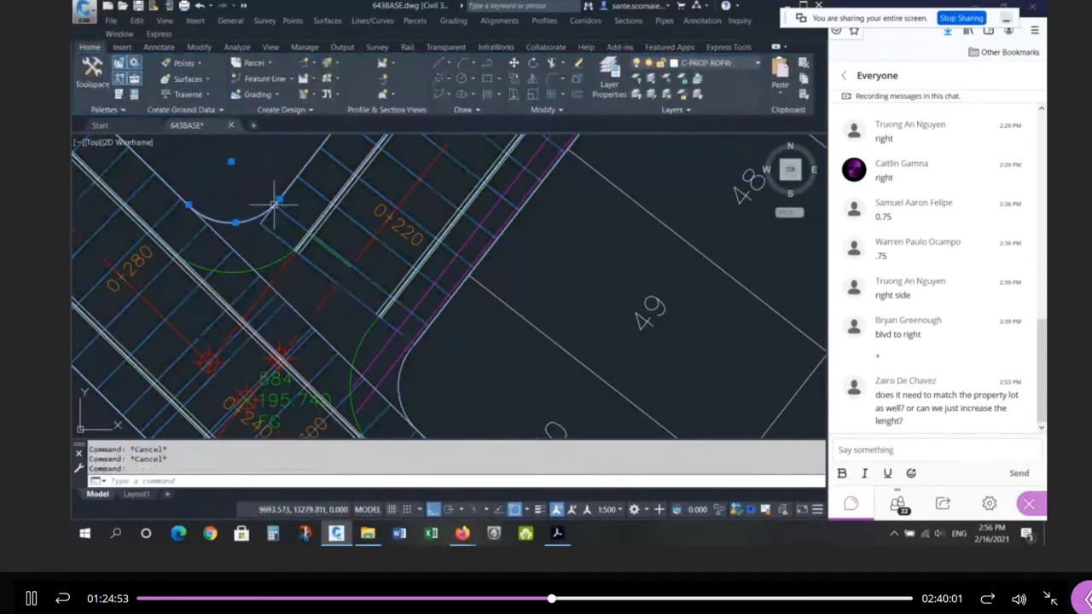
Step: Select the two property-line corner arcs beside the side road and compare their end points with the corridor region's end
{"action": "left_click", "coordinate": [280, 203]}
{"action": "mouse_move", "coordinate": [280, 200]}
{"action": "left_click", "coordinate": [411, 353]}
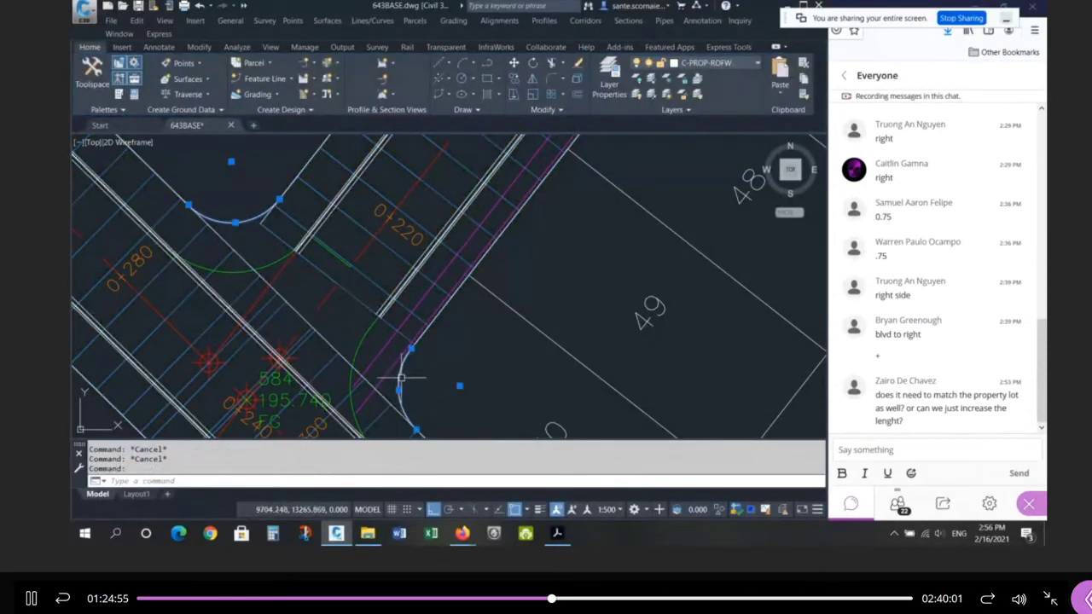
{"action": "scroll", "coordinate": [412, 350], "scroll_direction": "up", "scroll_amount": 4}
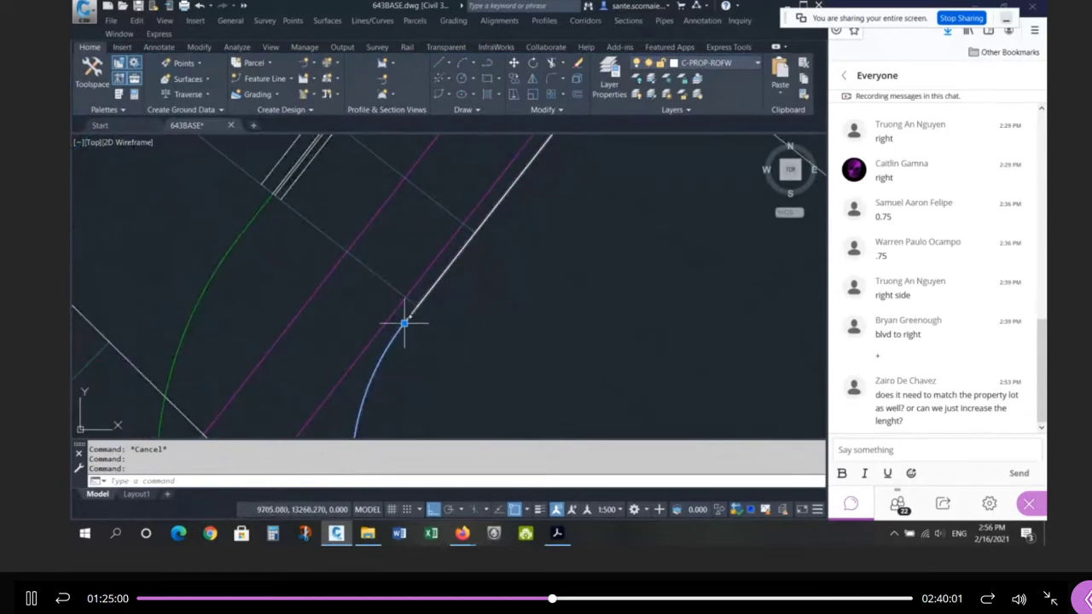
{"action": "scroll", "coordinate": [392, 361], "scroll_direction": "down", "scroll_amount": 2}
{"action": "scroll", "coordinate": [393, 361], "scroll_direction": "down", "scroll_amount": 2}
{"action": "middle_click_drag", "start_coordinate": [247, 214], "coordinate": [251, 265]}
{"action": "scroll", "coordinate": [251, 265], "scroll_direction": "down", "scroll_amount": 2}
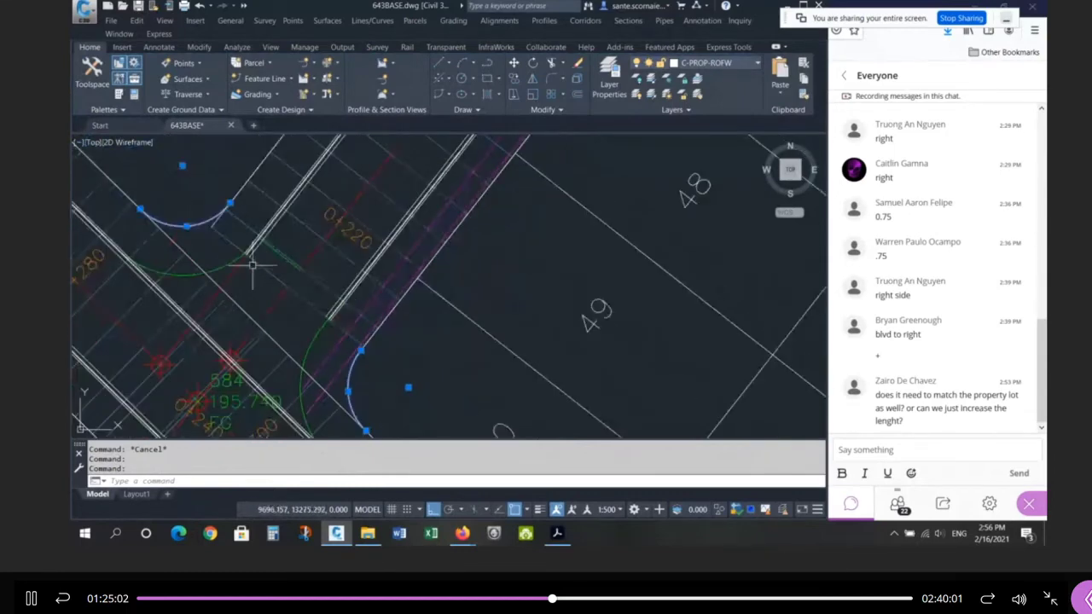
{"action": "scroll", "coordinate": [238, 239], "scroll_direction": "up", "scroll_amount": 2}
{"action": "scroll", "coordinate": [376, 239], "scroll_direction": "down", "scroll_amount": 3}
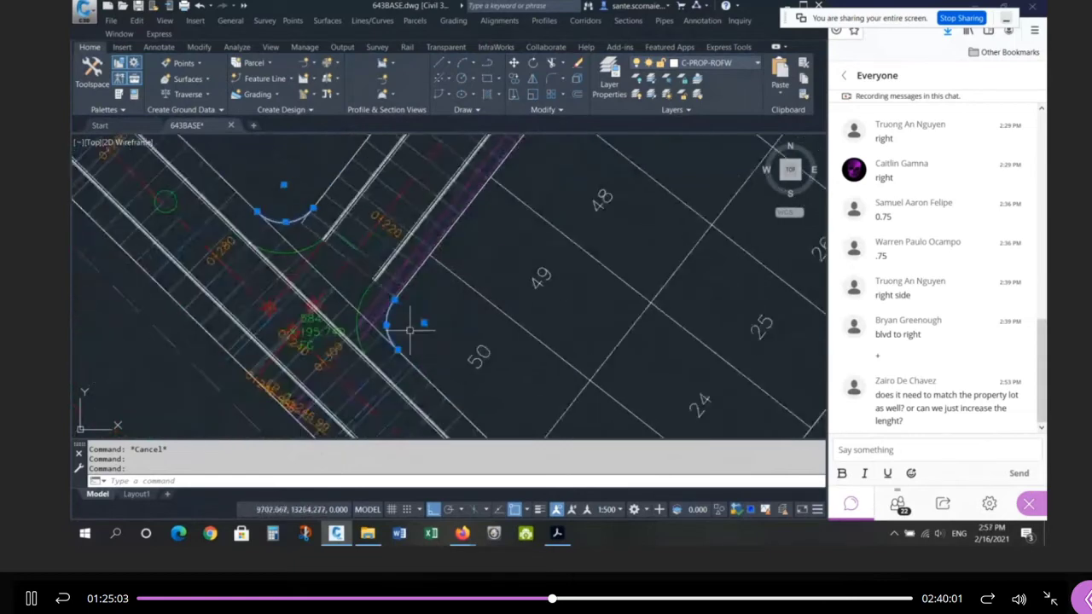
{"action": "scroll", "coordinate": [407, 322], "scroll_direction": "up", "scroll_amount": 4}
Step: Try to stretch the corridor region's end grip slightly down the side road's centreline, and undo the stretch
{"action": "left_click", "coordinate": [342, 239]}
{"action": "scroll", "coordinate": [328, 315], "scroll_direction": "down", "scroll_amount": 2}
{"action": "scroll", "coordinate": [298, 230], "scroll_direction": "up", "scroll_amount": 2}
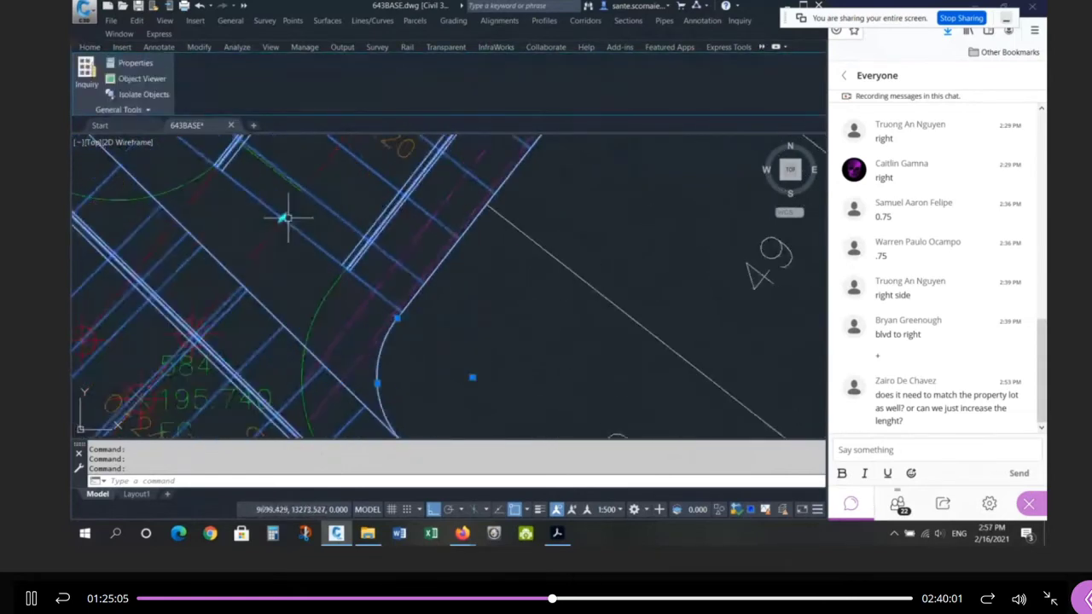
{"action": "left_click", "coordinate": [282, 218]}
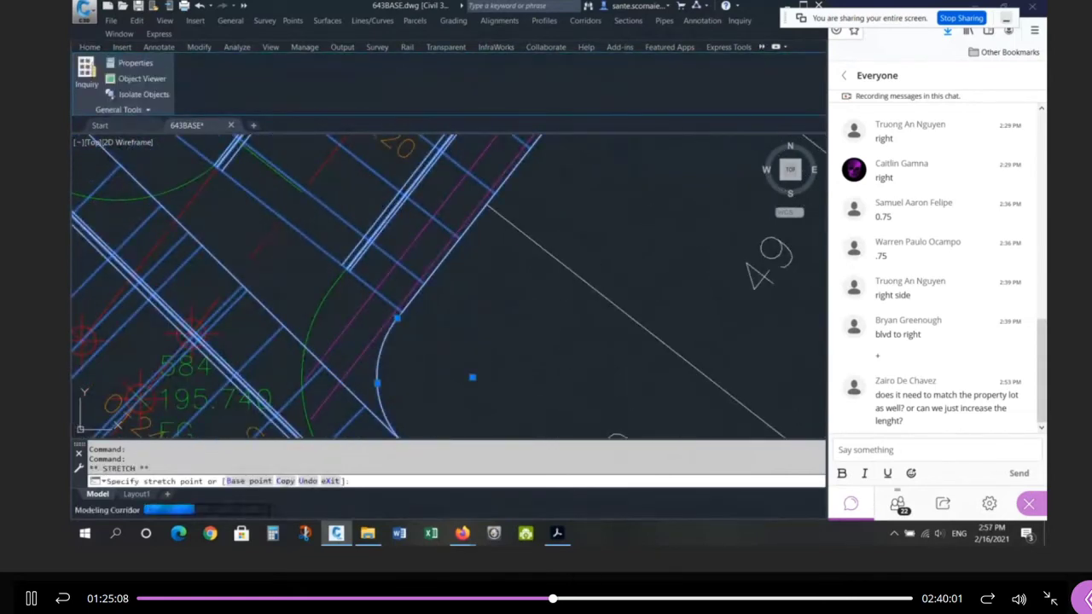
{"action": "left_click", "coordinate": [276, 237]}
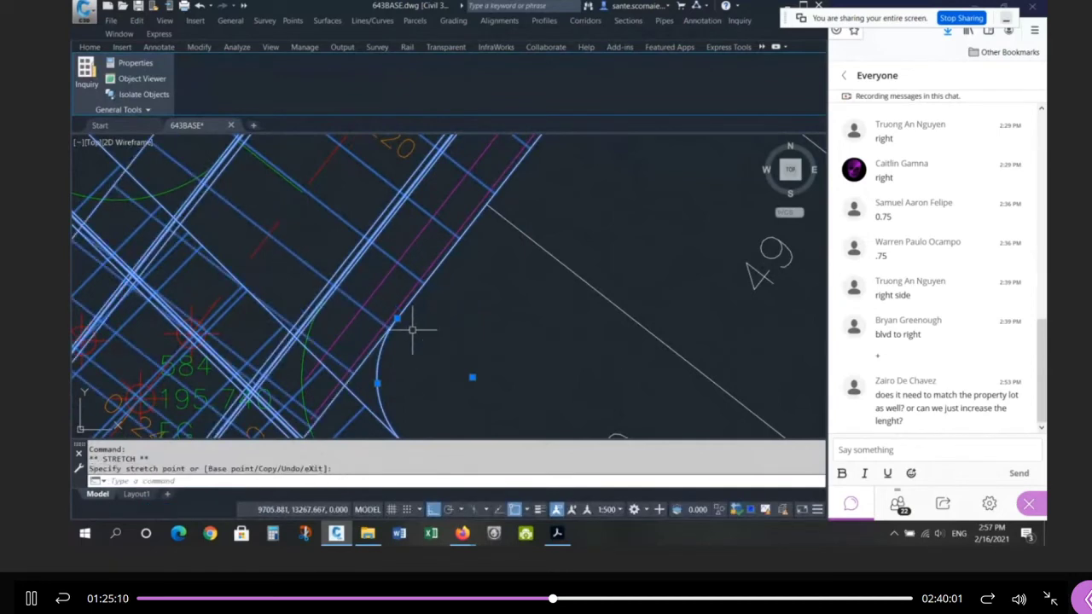
{"action": "key", "text": "Return"}
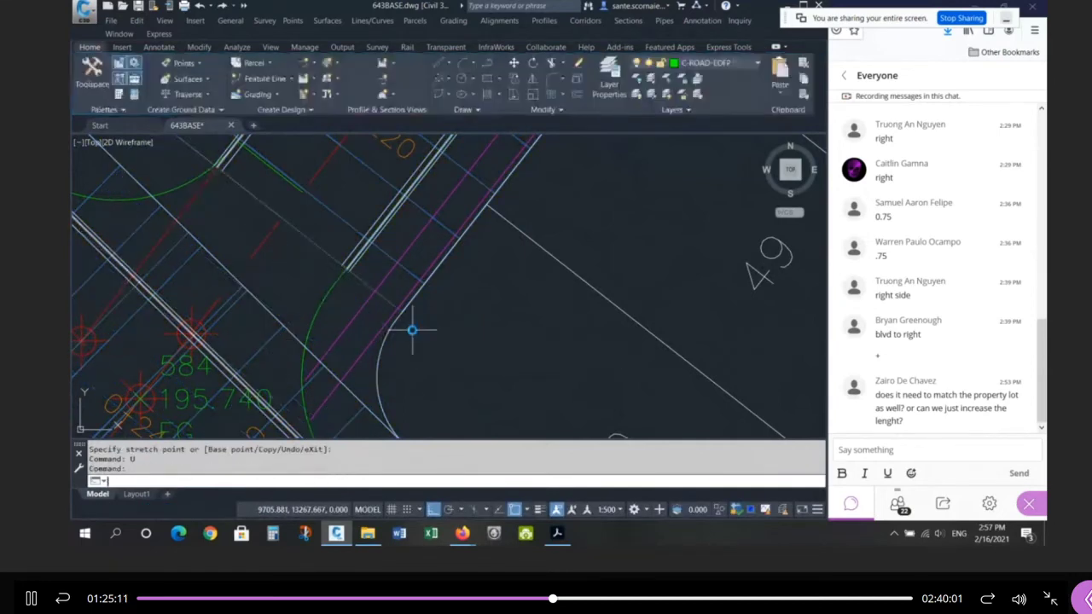
Step: Clear all running object snap modes in the drafting settings
{"action": "type", "text": "OS"}
{"action": "key", "text": "Return"}
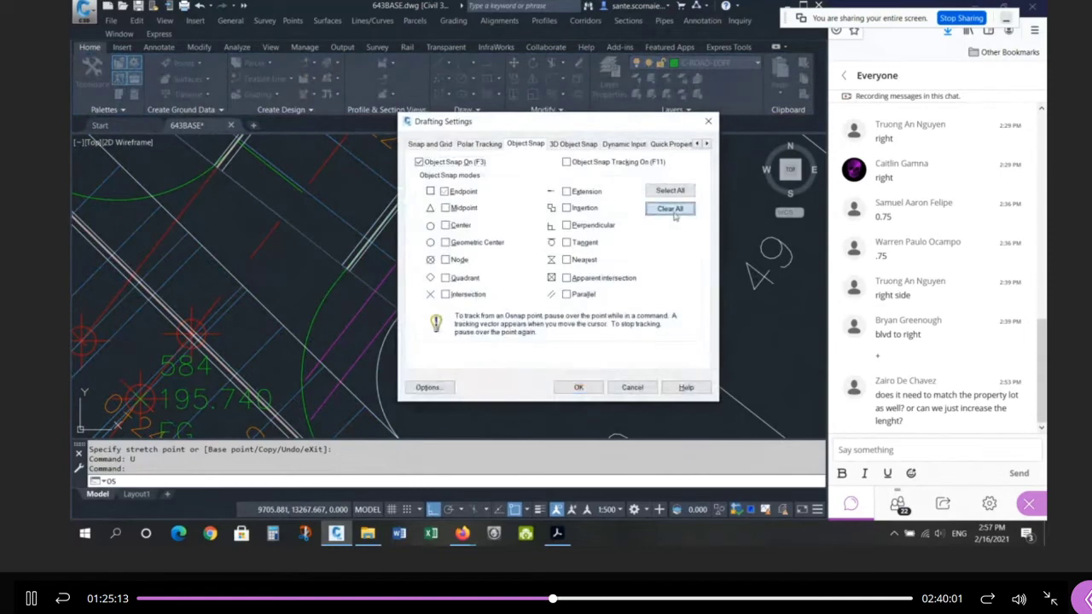
{"action": "left_click", "coordinate": [578, 387]}
Step: Stretch the side road's corridor region end slightly toward the intersection to line up with the property-line arc ends, and check it against both arcs
{"action": "left_click", "coordinate": [314, 235]}
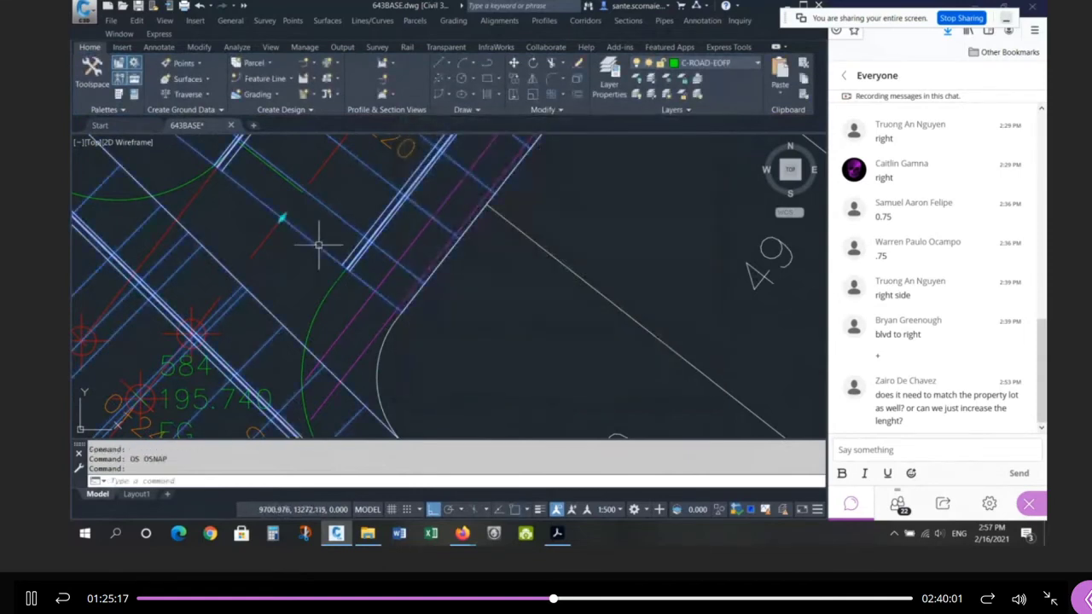
{"action": "left_click", "coordinate": [282, 220]}
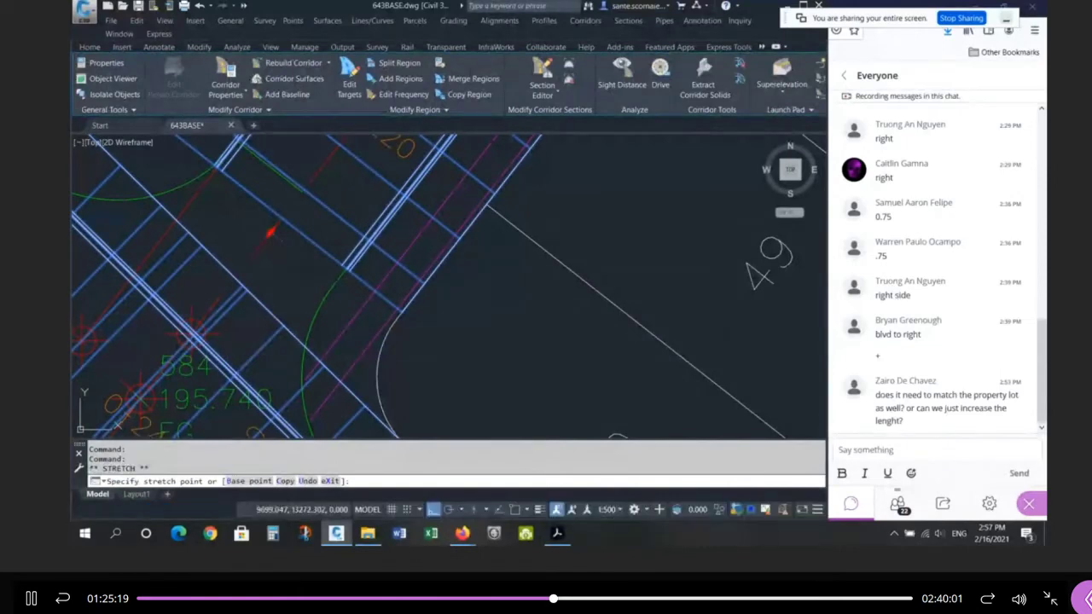
{"action": "left_click", "coordinate": [385, 356]}
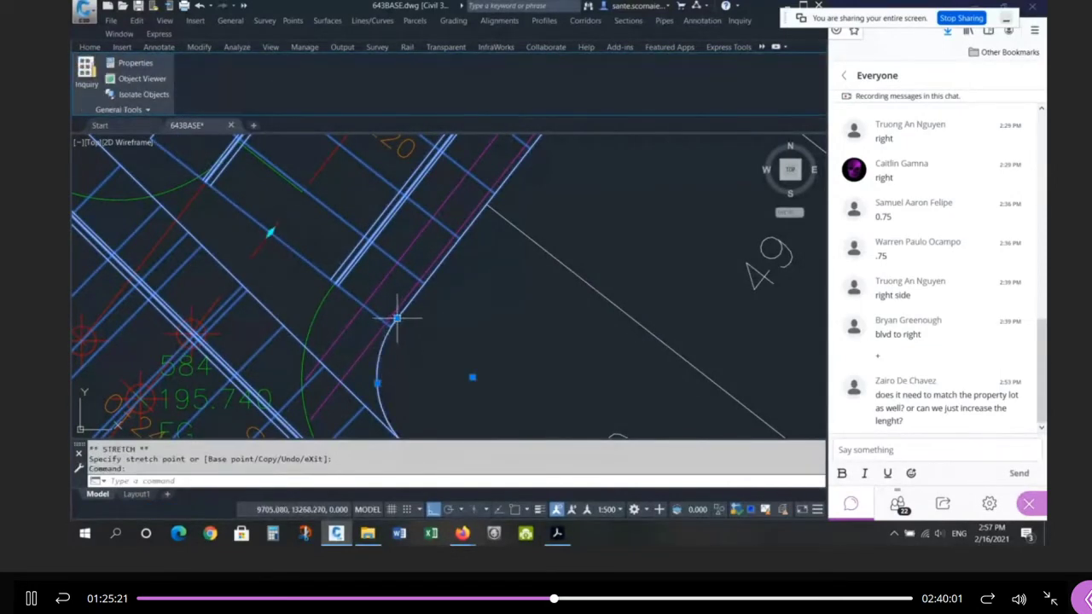
{"action": "scroll", "coordinate": [456, 390], "scroll_direction": "down", "scroll_amount": 2}
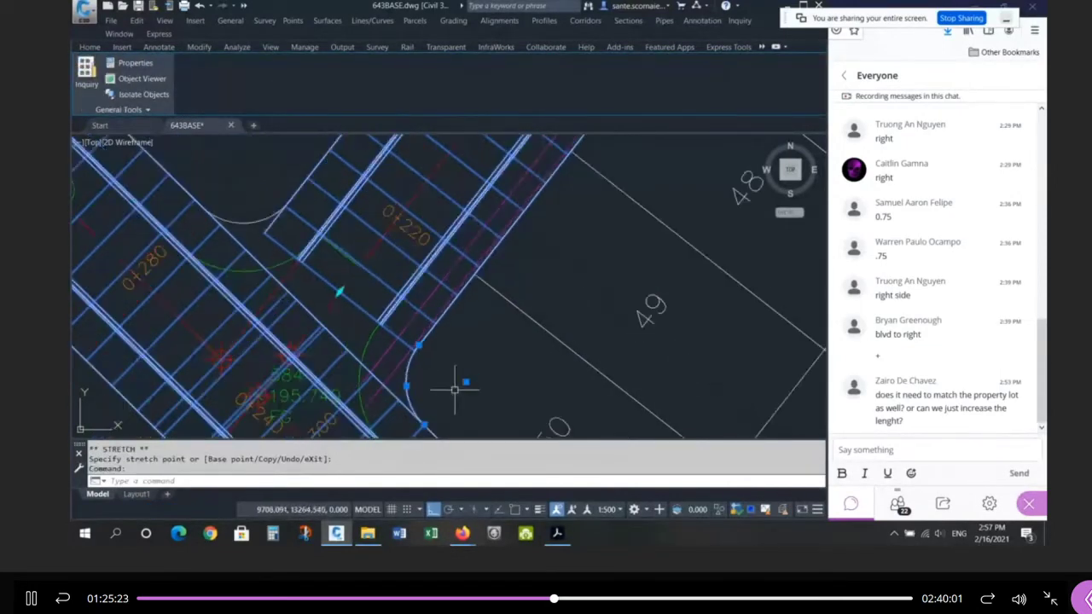
{"action": "scroll", "coordinate": [277, 215], "scroll_direction": "up", "scroll_amount": 4}
{"action": "left_click", "coordinate": [268, 206]}
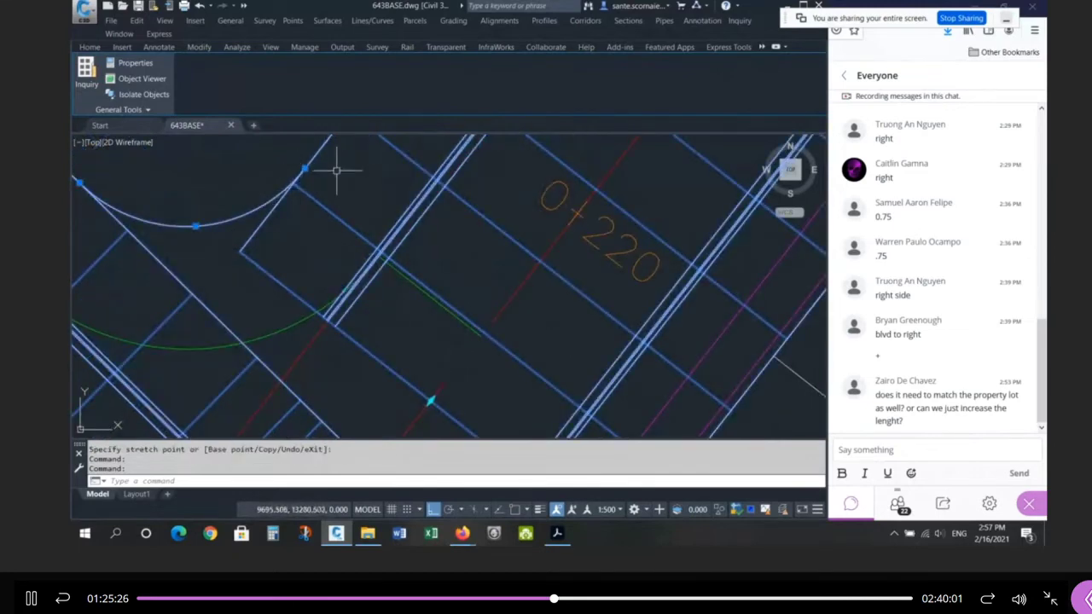
{"action": "scroll", "coordinate": [361, 193], "scroll_direction": "down", "scroll_amount": 3}
{"action": "key", "text": "Escape"}
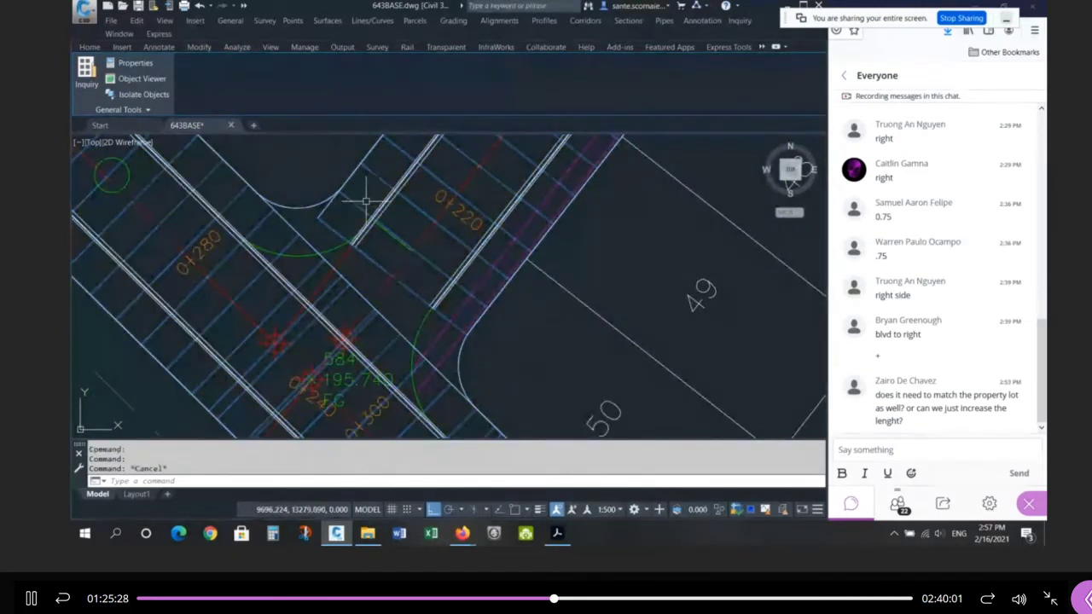
Step: Reselect both property-line corner arcs at the intersection beside lot 50 and examine where they meet the two roads and the curb returns
{"action": "left_click", "coordinate": [271, 198]}
{"action": "left_click", "coordinate": [460, 374]}
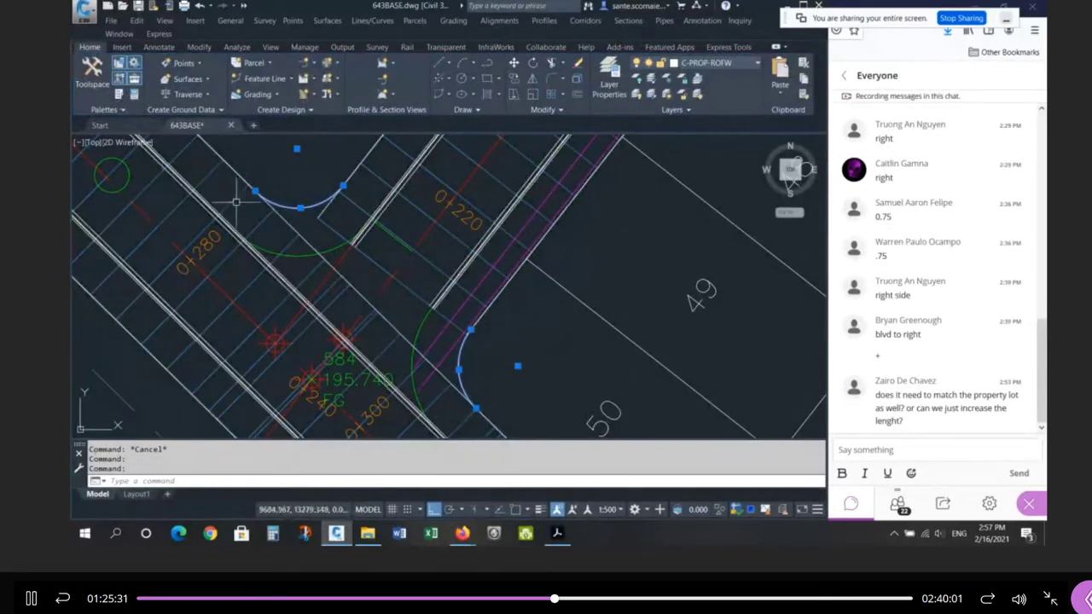
{"action": "scroll", "coordinate": [224, 261], "scroll_direction": "down", "scroll_amount": 4}
{"action": "scroll", "coordinate": [294, 309], "scroll_direction": "up", "scroll_amount": 4}
{"action": "key", "text": "Escape"}
{"action": "key", "text": "Escape"}
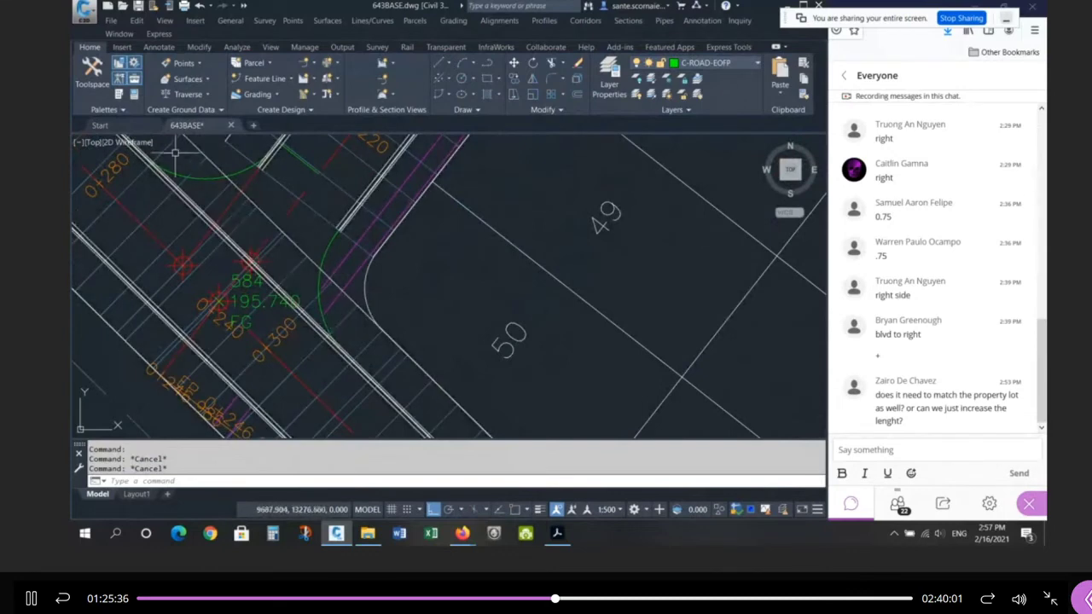
{"action": "mouse_move", "coordinate": [342, 320]}
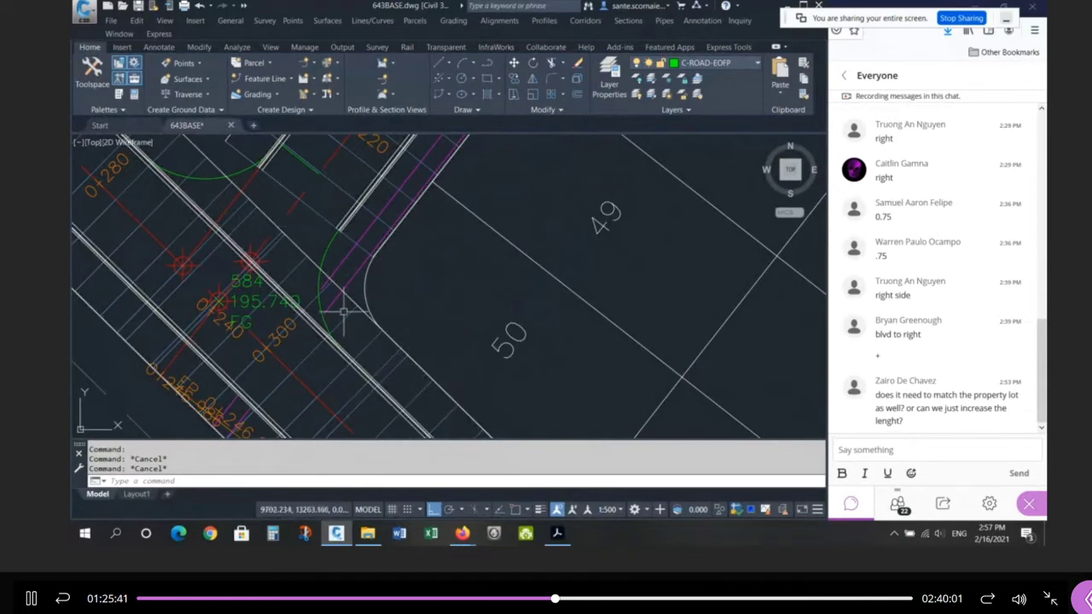
{"action": "scroll", "coordinate": [342, 312], "scroll_direction": "down", "scroll_amount": 3}
{"action": "scroll", "coordinate": [254, 213], "scroll_direction": "up", "scroll_amount": 3}
{"action": "left_click", "coordinate": [253, 215]}
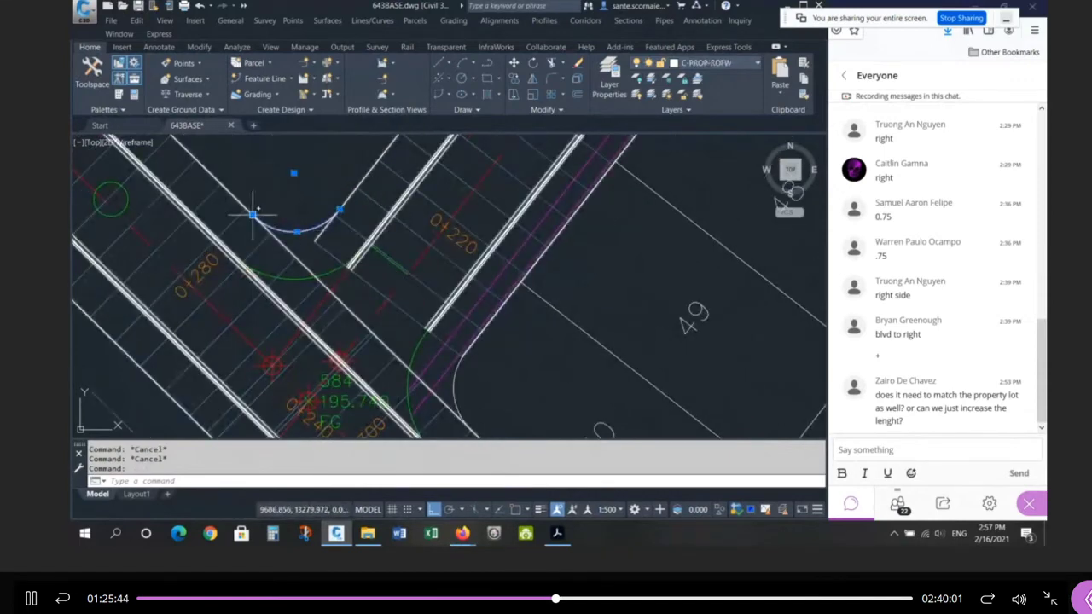
{"action": "mouse_move", "coordinate": [340, 209]}
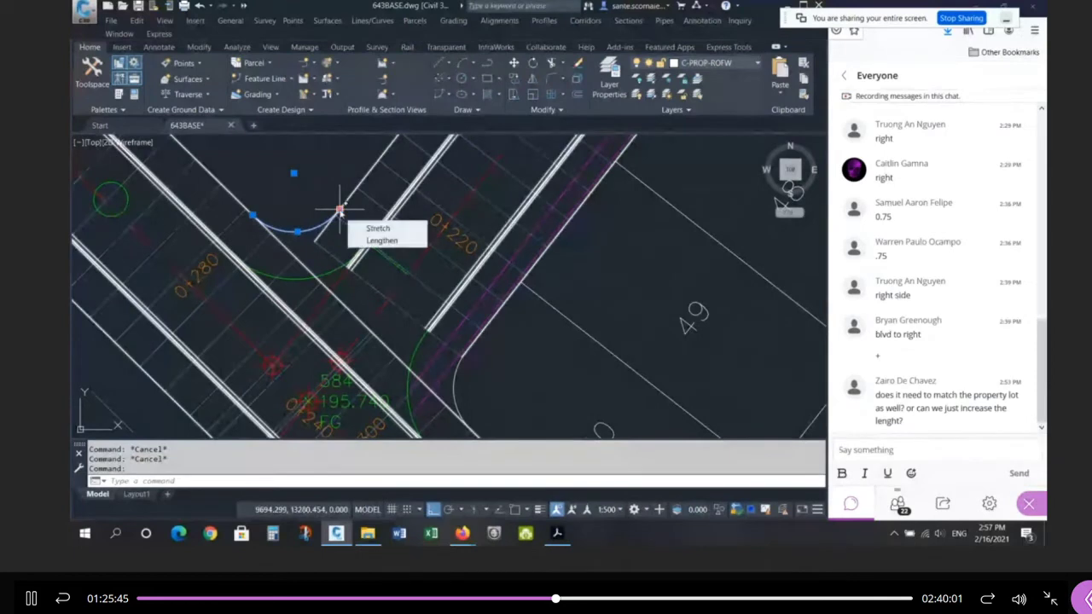
{"action": "scroll", "coordinate": [340, 209], "scroll_direction": "down", "scroll_amount": 2}
{"action": "left_click", "coordinate": [404, 308]}
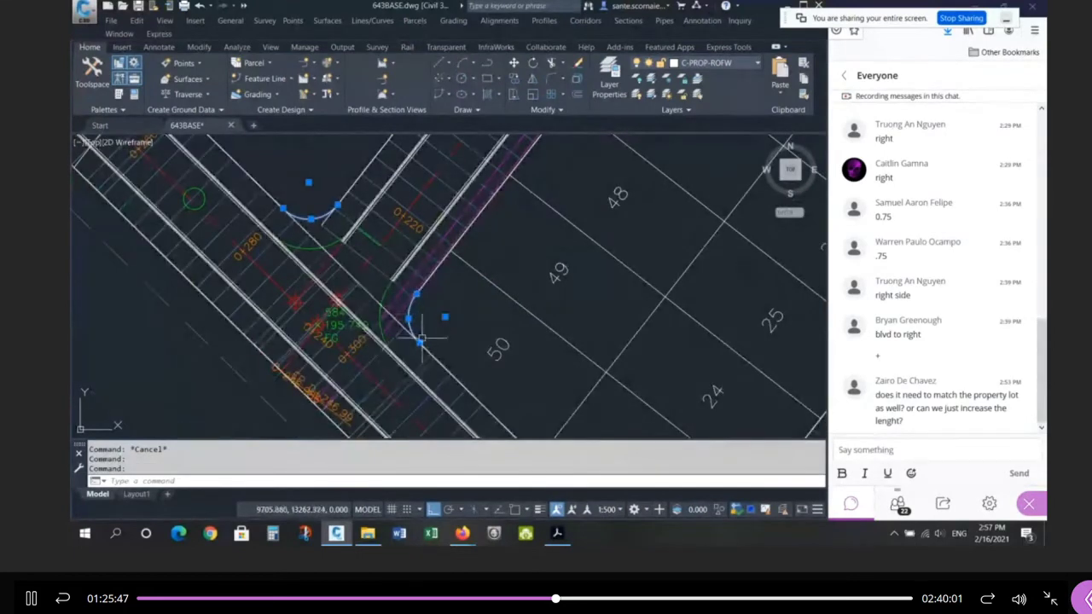
{"action": "mouse_move", "coordinate": [419, 342]}
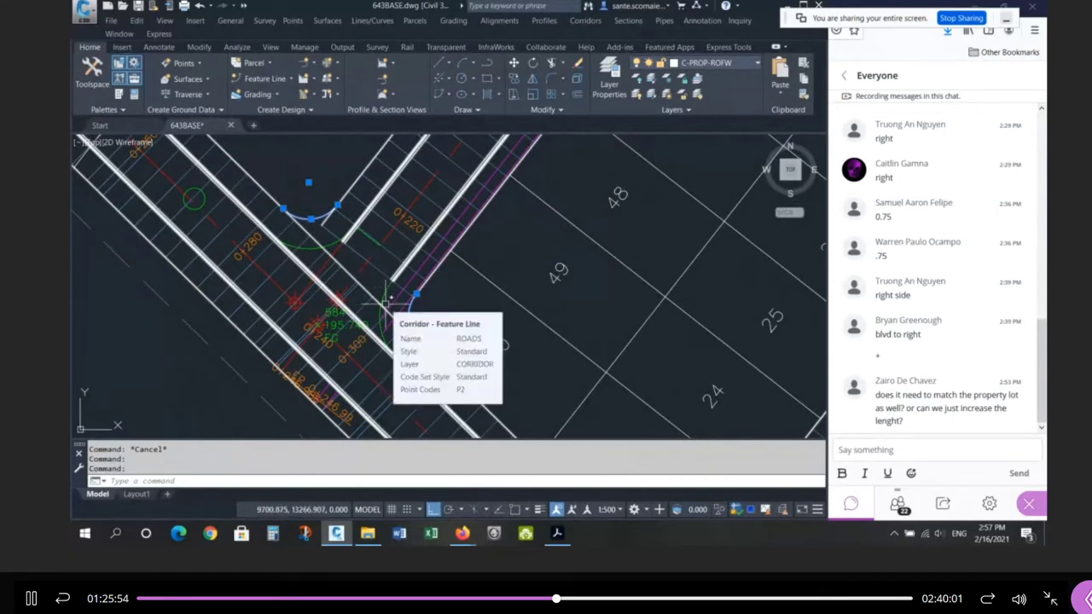
{"action": "key", "text": "Escape"}
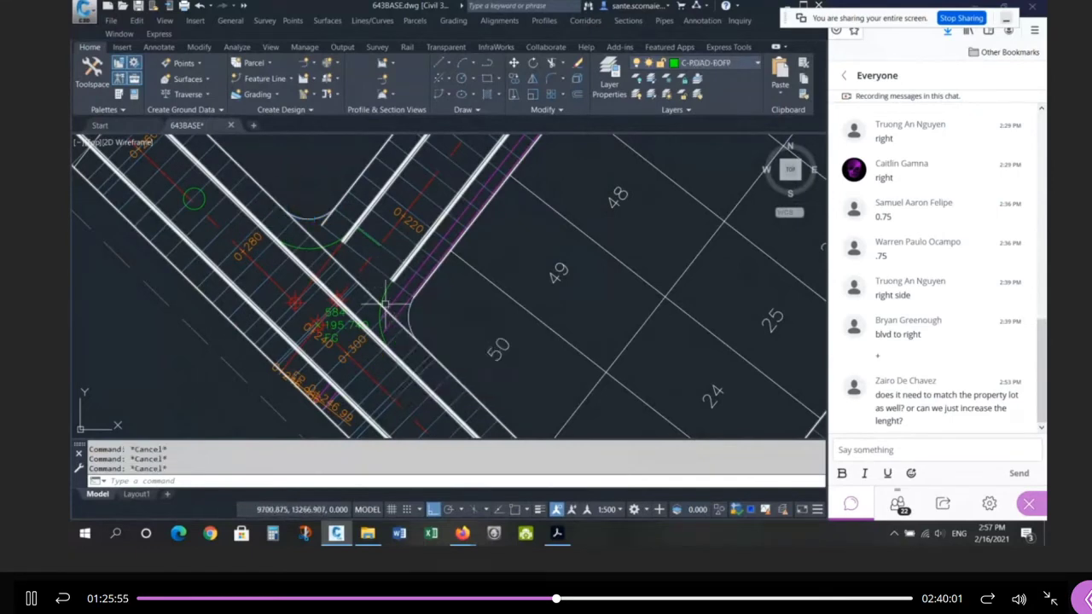
Step: Select the two property-line corner arcs at the intersection beside lots 1 and 37 and examine their end points
{"action": "scroll", "coordinate": [370, 336], "scroll_direction": "down", "scroll_amount": 9}
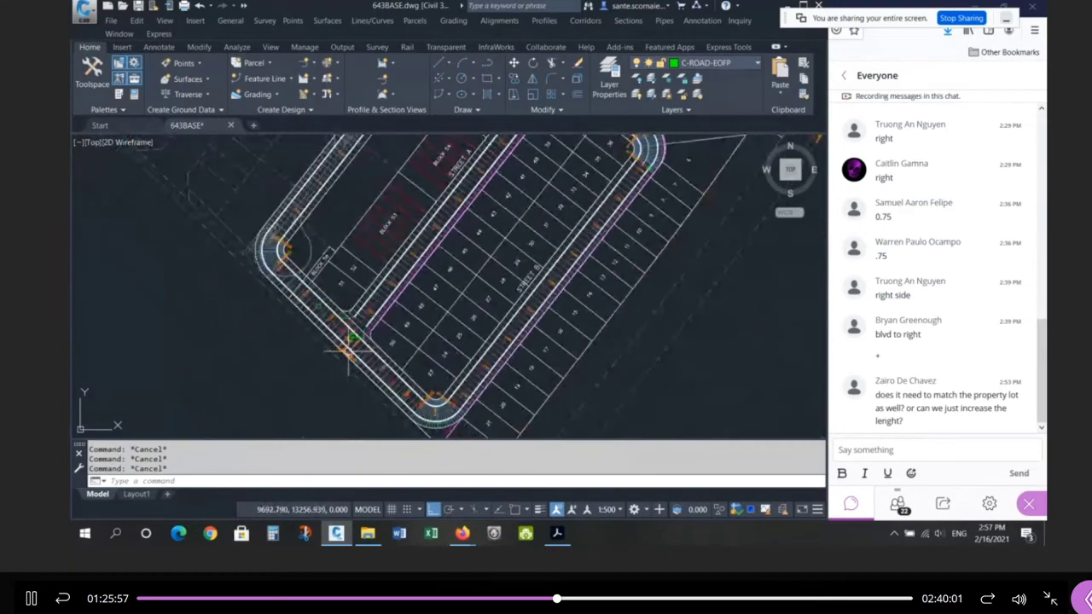
{"action": "scroll", "coordinate": [489, 145], "scroll_direction": "up", "scroll_amount": 6}
{"action": "scroll", "coordinate": [503, 160], "scroll_direction": "up", "scroll_amount": 4}
{"action": "left_click", "coordinate": [490, 241]}
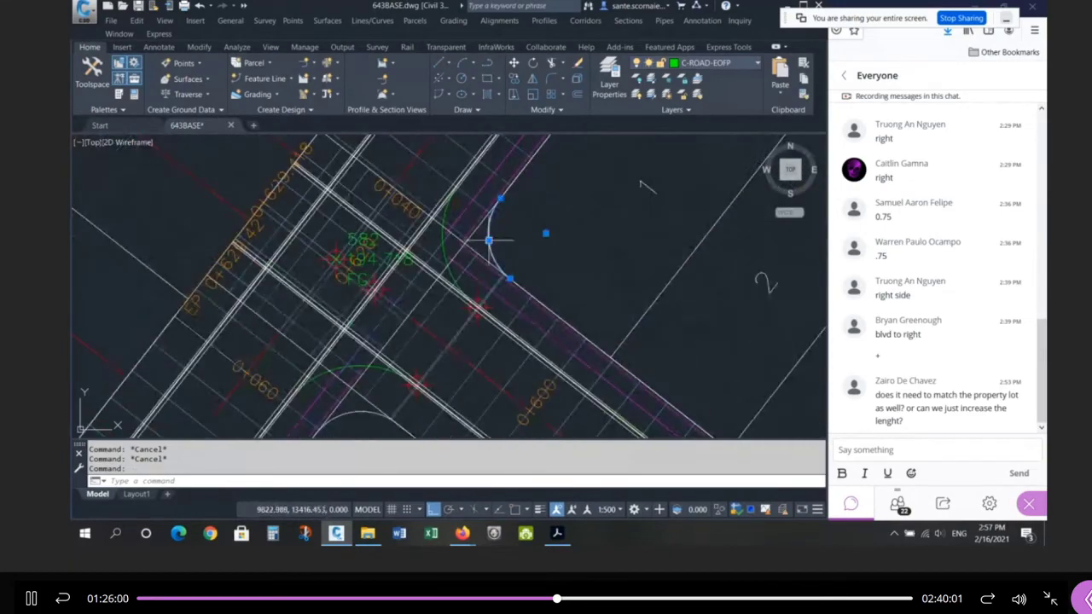
{"action": "left_click", "coordinate": [355, 411]}
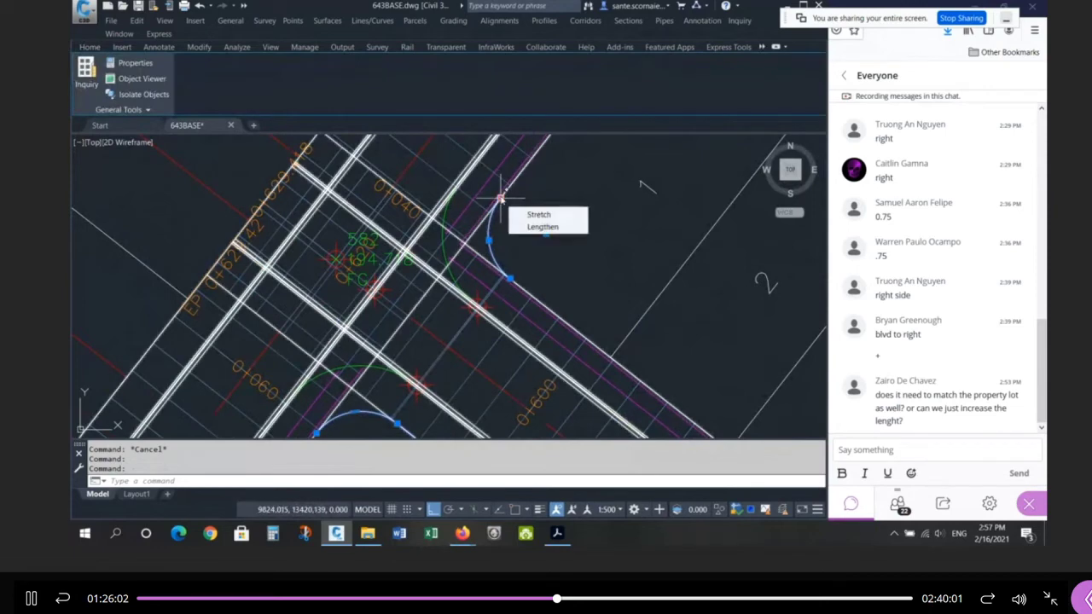
{"action": "scroll", "coordinate": [459, 158], "scroll_direction": "down", "scroll_amount": 3}
{"action": "scroll", "coordinate": [391, 296], "scroll_direction": "up", "scroll_amount": 2}
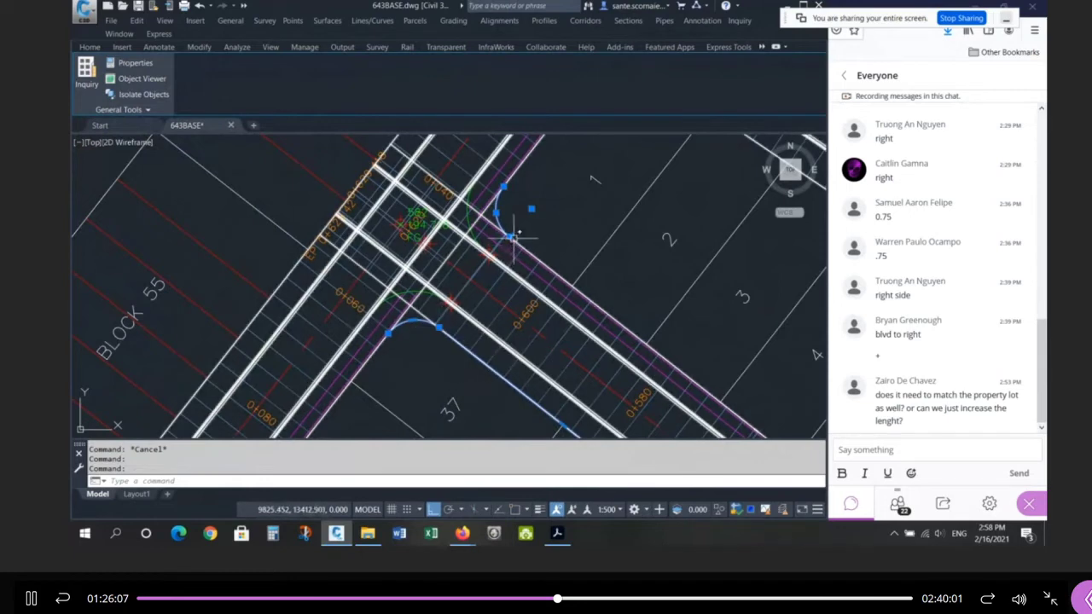
{"action": "key", "text": "Escape"}
{"action": "key", "text": "Escape"}
{"action": "key", "text": "Escape"}
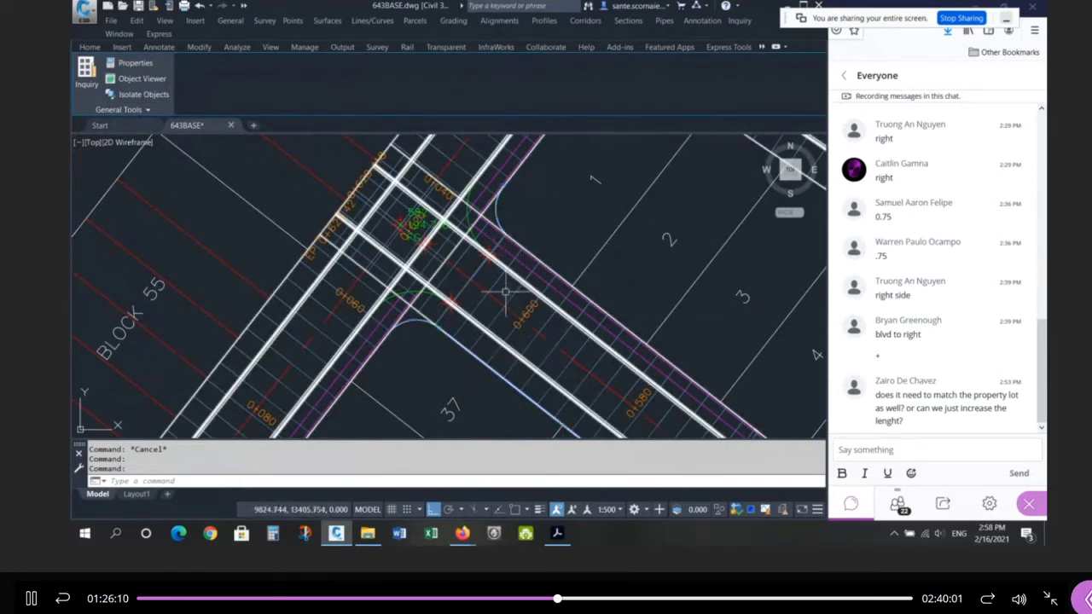
Step: Stretch the corridor region end of the road between lots 1 and 37 out of the intersection, back to the curb-return ends
{"action": "left_click", "coordinate": [489, 288]}
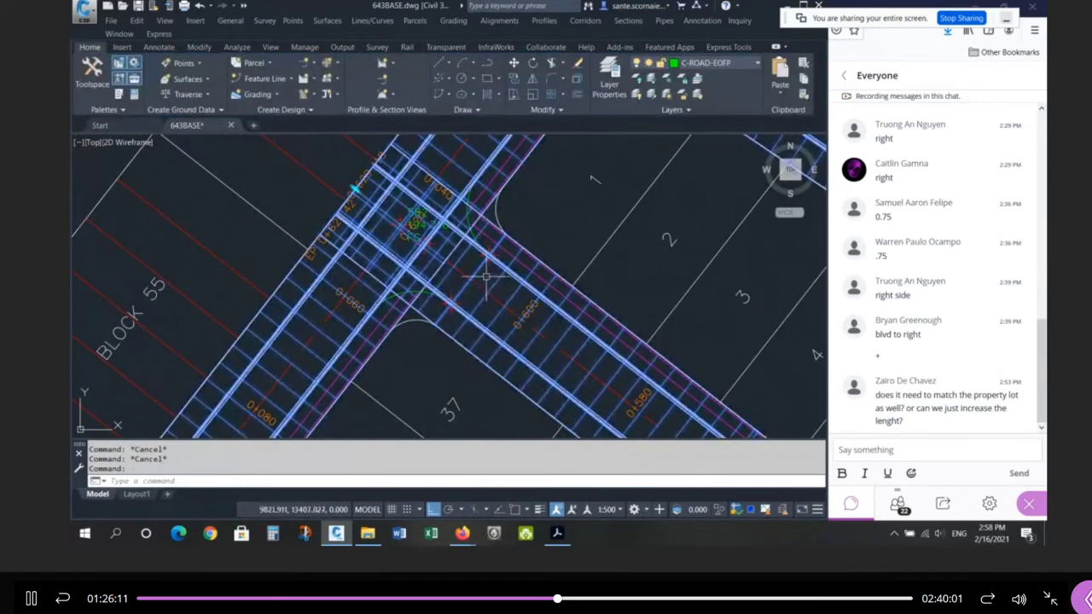
{"action": "left_click", "coordinate": [355, 186]}
{"action": "scroll", "coordinate": [384, 205], "scroll_direction": "up", "scroll_amount": 2}
{"action": "scroll", "coordinate": [443, 273], "scroll_direction": "up", "scroll_amount": 2}
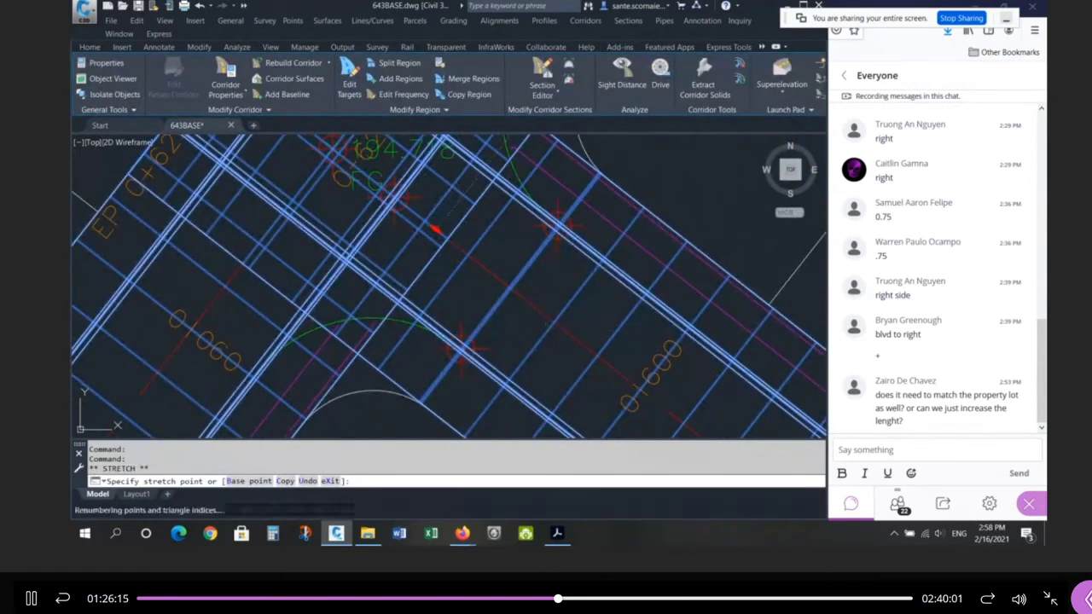
{"action": "left_click", "coordinate": [435, 229]}
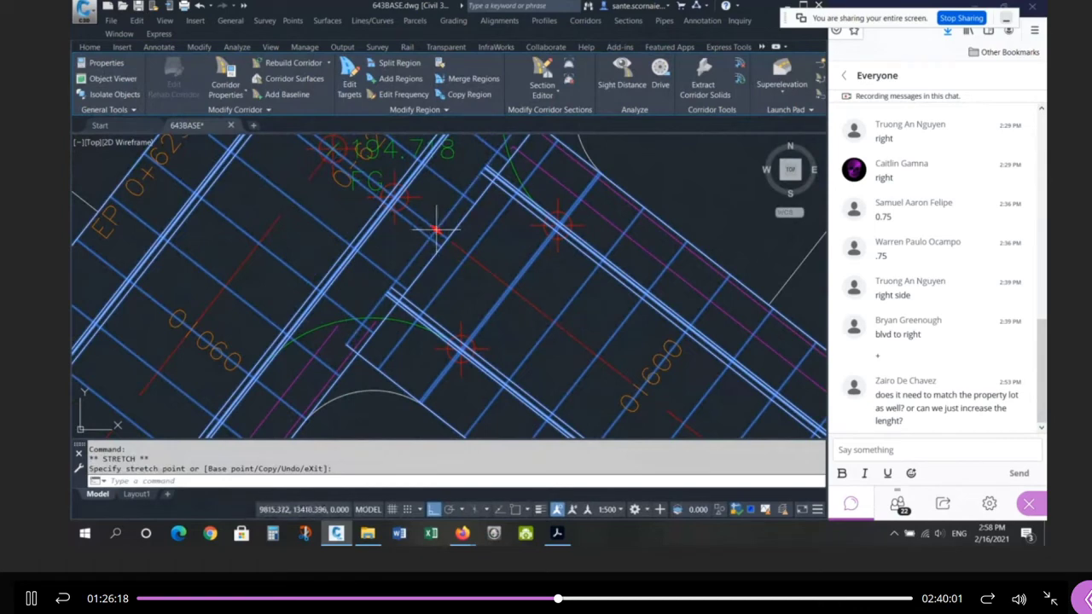
{"action": "left_click", "coordinate": [437, 230]}
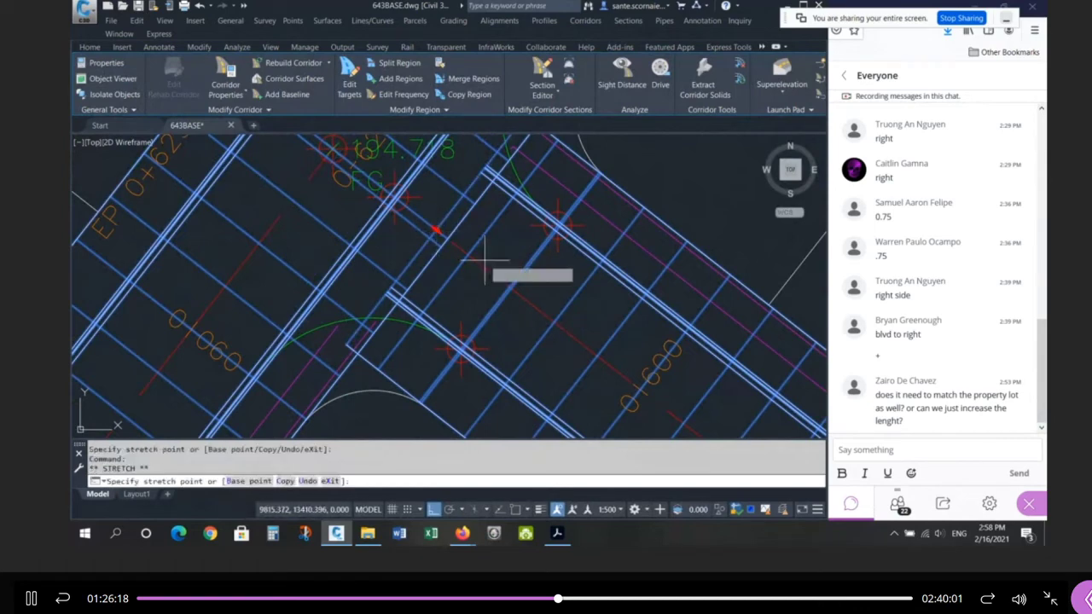
{"action": "left_click", "coordinate": [545, 294]}
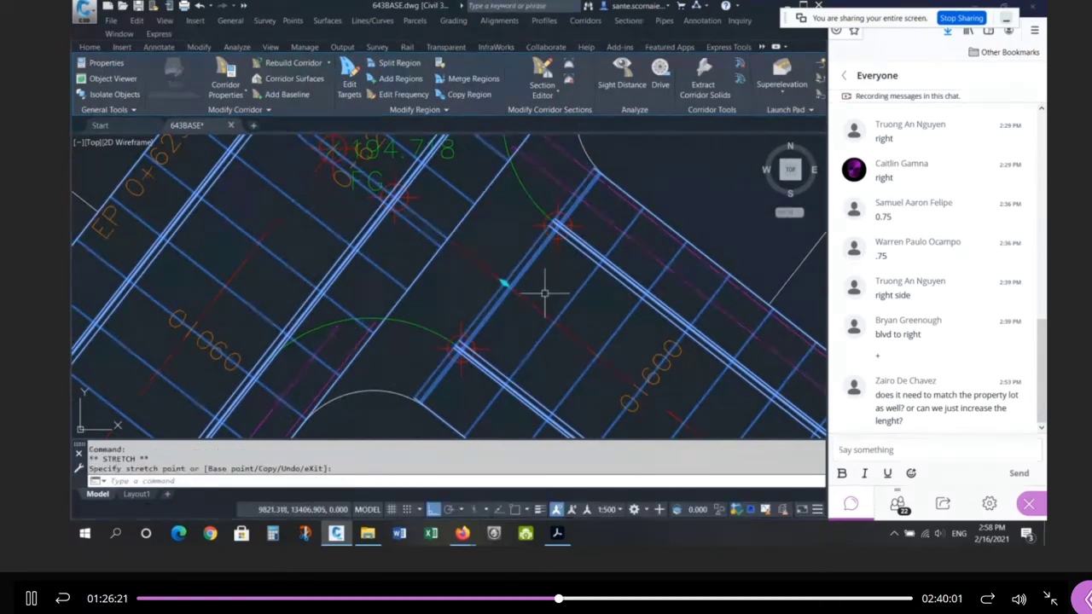
Step: Select both property-line corner arcs at lots 1 and 37, stretch the region end slightly farther from the intersection, and check it against both arcs
{"action": "left_click", "coordinate": [429, 407]}
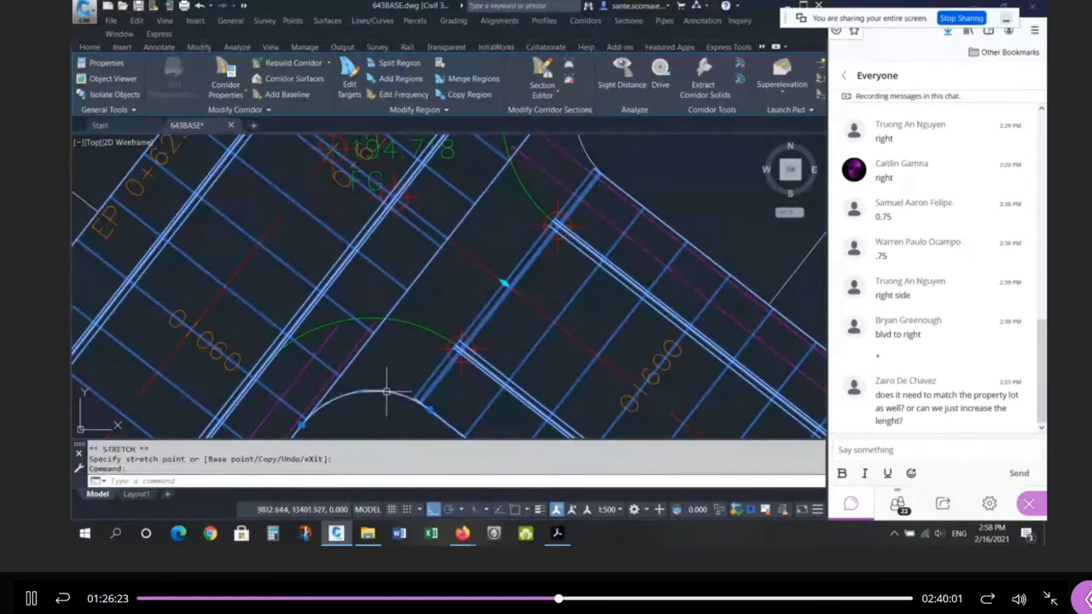
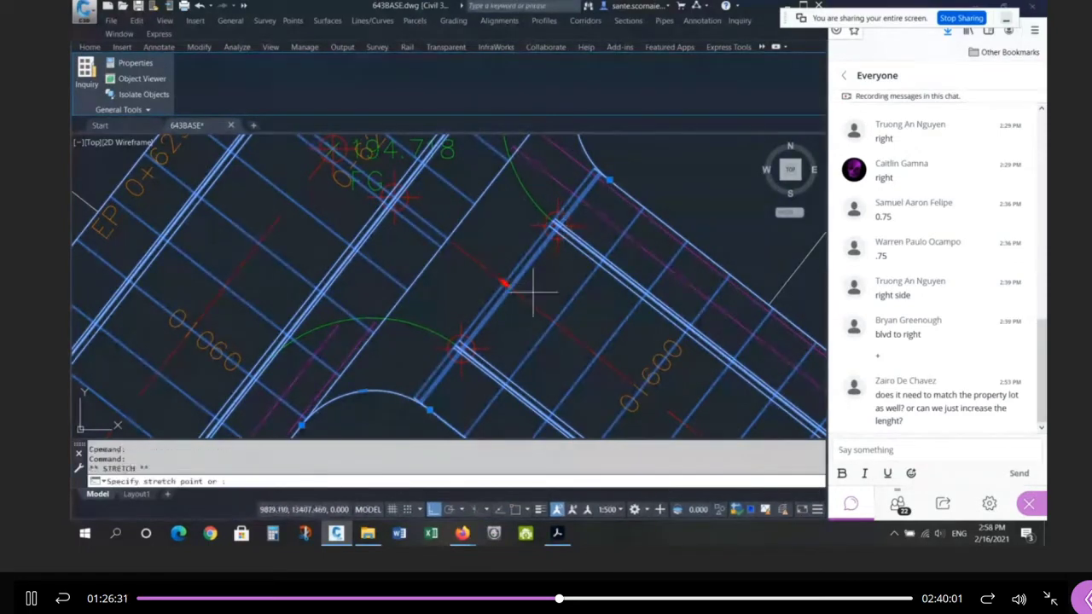
{"action": "left_click", "coordinate": [503, 283]}
{"action": "left_click", "coordinate": [506, 314]}
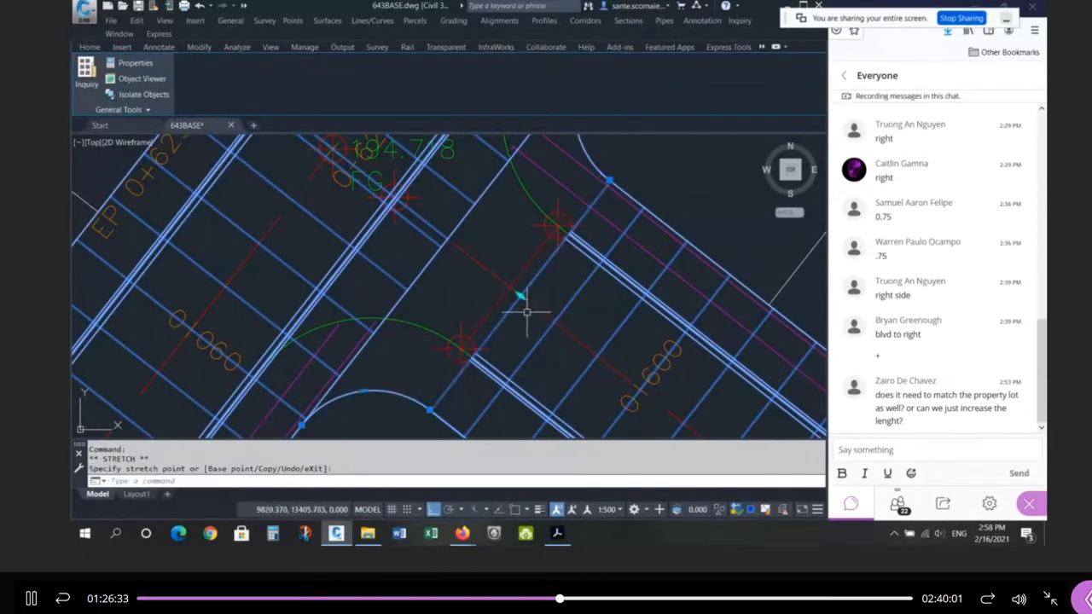
{"action": "scroll", "coordinate": [587, 203], "scroll_direction": "up", "scroll_amount": 3}
{"action": "scroll", "coordinate": [435, 399], "scroll_direction": "down", "scroll_amount": 3}
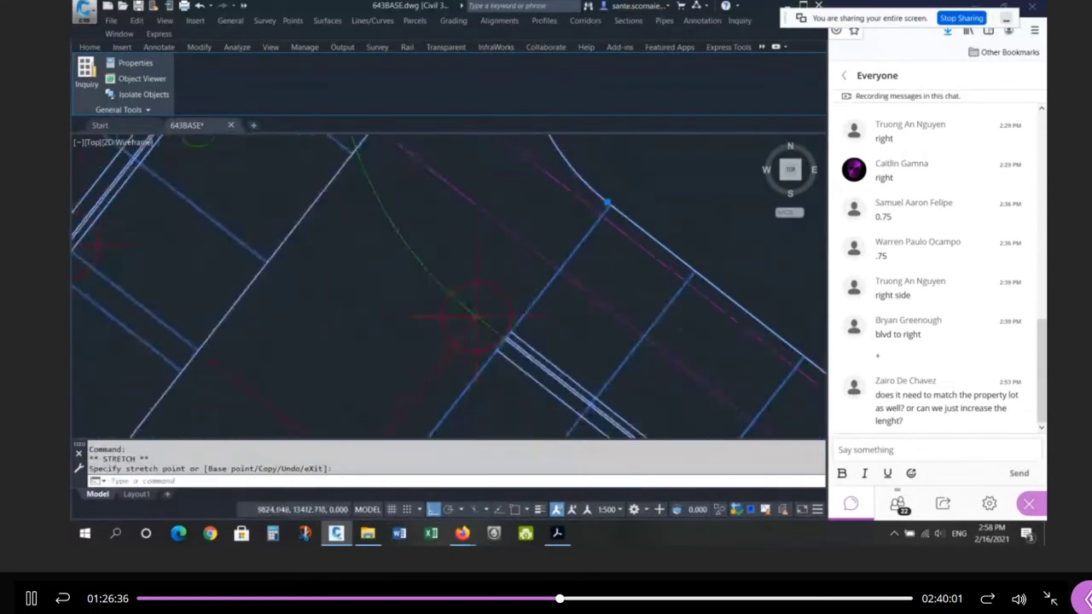
{"action": "scroll", "coordinate": [435, 399], "scroll_direction": "up", "scroll_amount": 5}
{"action": "scroll", "coordinate": [383, 316], "scroll_direction": "down", "scroll_amount": 3}
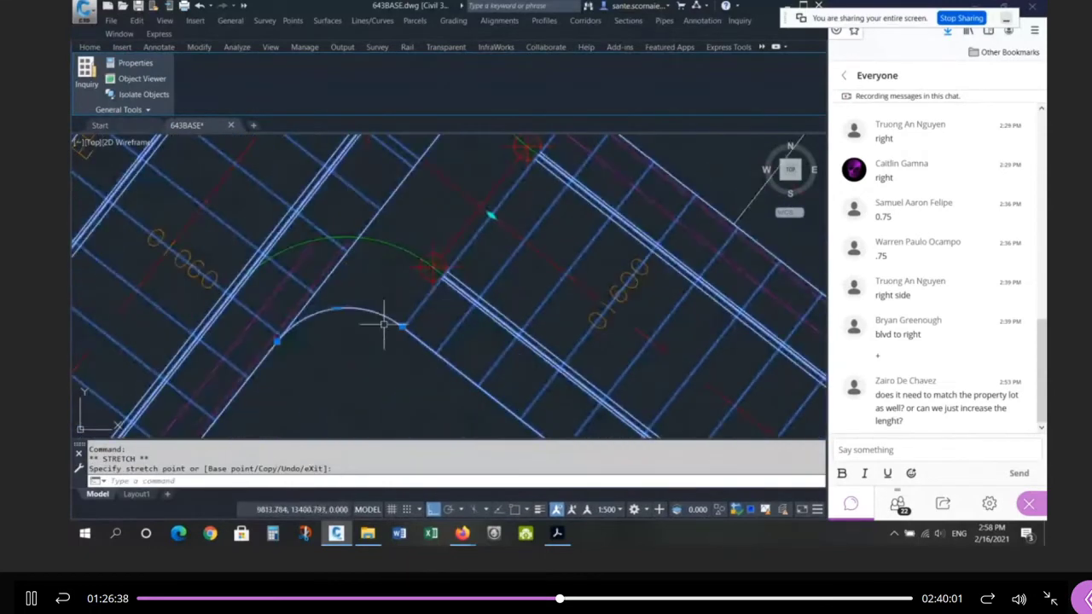
Step: Stretch the region end slightly back toward the intersection to line up with the curb-return ends, and clear the selection
{"action": "scroll", "coordinate": [383, 309], "scroll_direction": "up", "scroll_amount": 5}
{"action": "scroll", "coordinate": [383, 309], "scroll_direction": "down", "scroll_amount": 5}
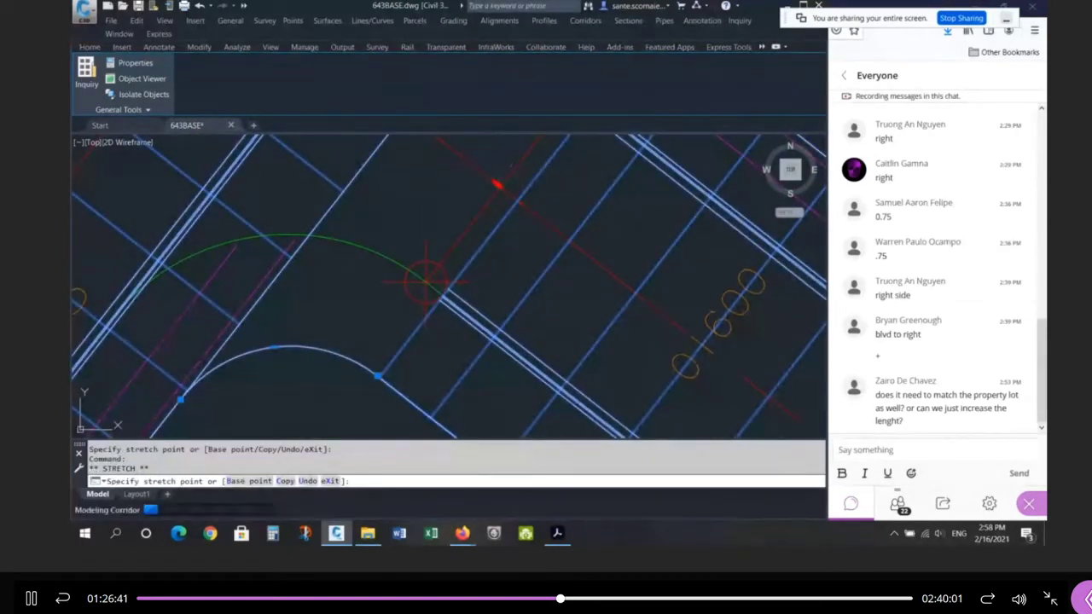
{"action": "key", "text": "Escape"}
{"action": "key", "text": "Escape"}
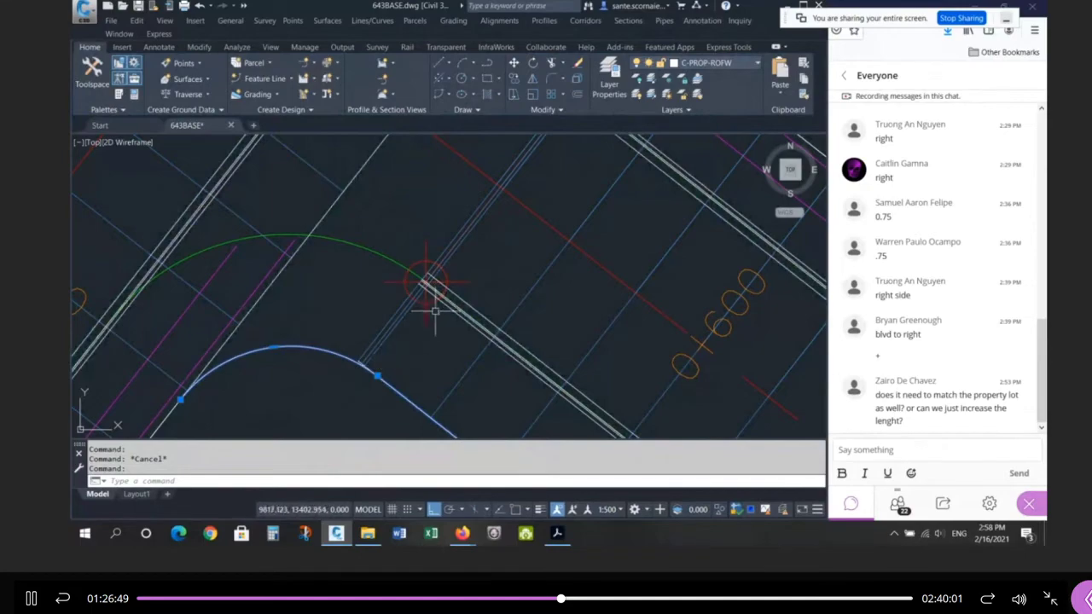
{"action": "scroll", "coordinate": [438, 346], "scroll_direction": "down", "scroll_amount": 3}
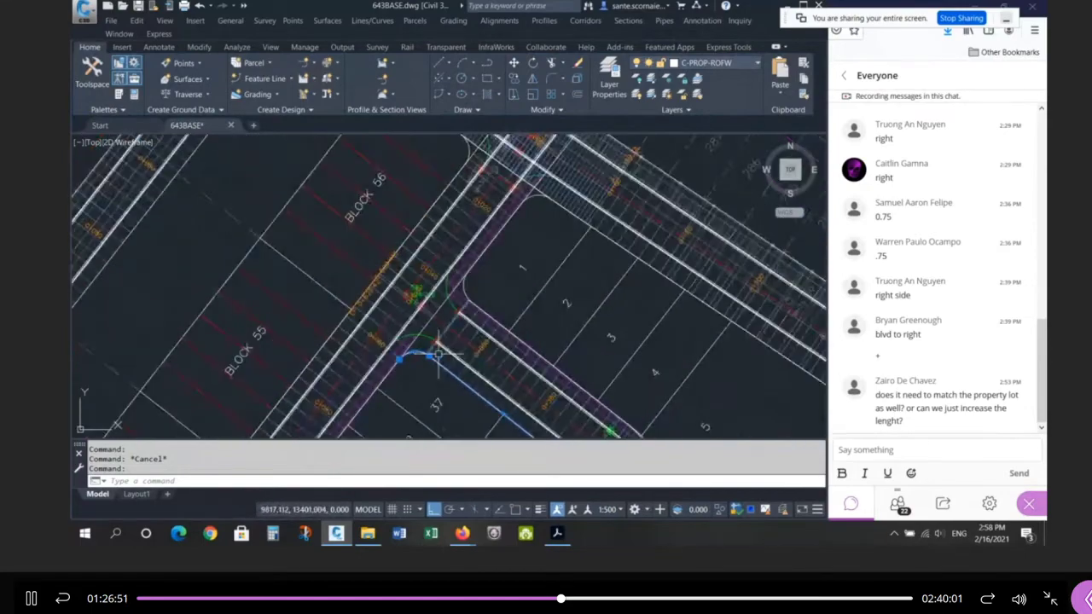
{"action": "key", "text": "Escape"}
{"action": "key", "text": "Escape"}
Step: With Ortho off, stretch the corridor region start of the road between Block 56 and lot 1 out of the main-road intersection to the curb-return ends
{"action": "middle_click_drag", "start_coordinate": [478, 273], "coordinate": [453, 354]}
{"action": "left_click", "coordinate": [536, 251]}
{"action": "scroll", "coordinate": [542, 195], "scroll_direction": "up", "scroll_amount": 4}
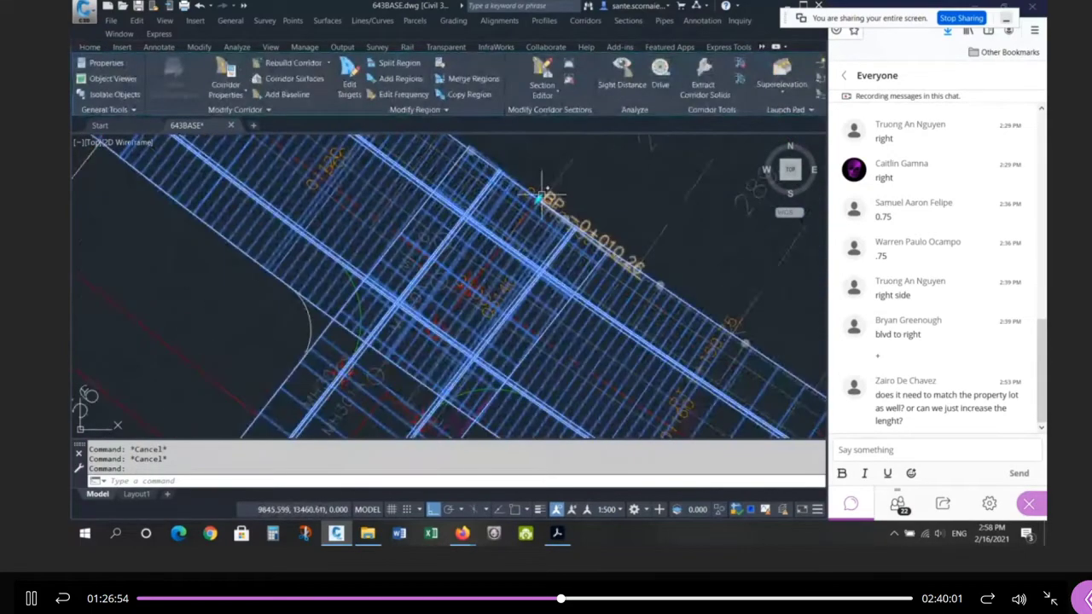
{"action": "left_click", "coordinate": [544, 196]}
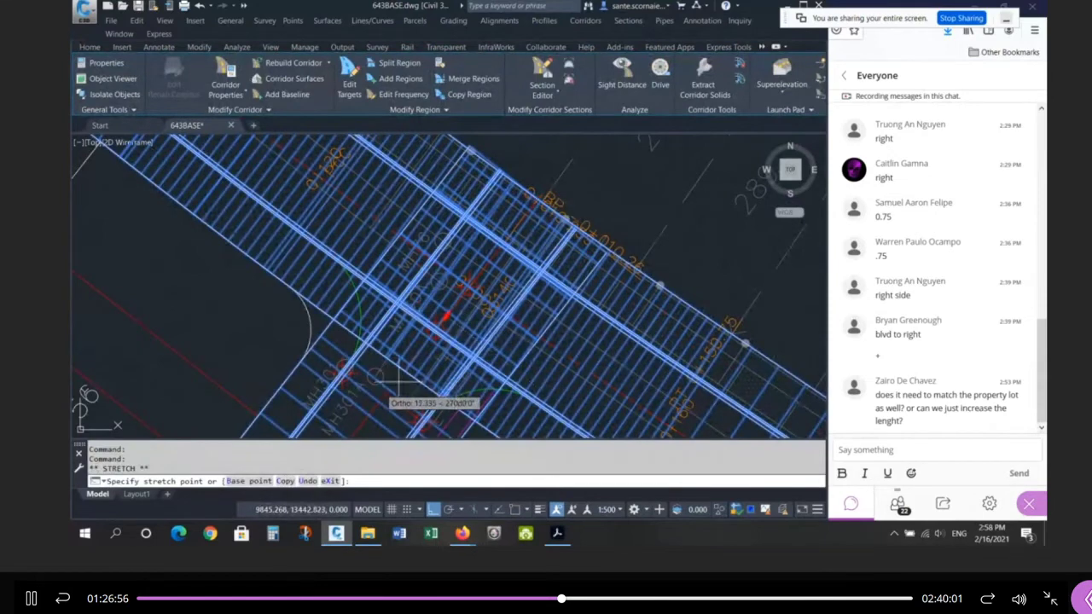
{"action": "scroll", "coordinate": [397, 243], "scroll_direction": "down", "scroll_amount": 1}
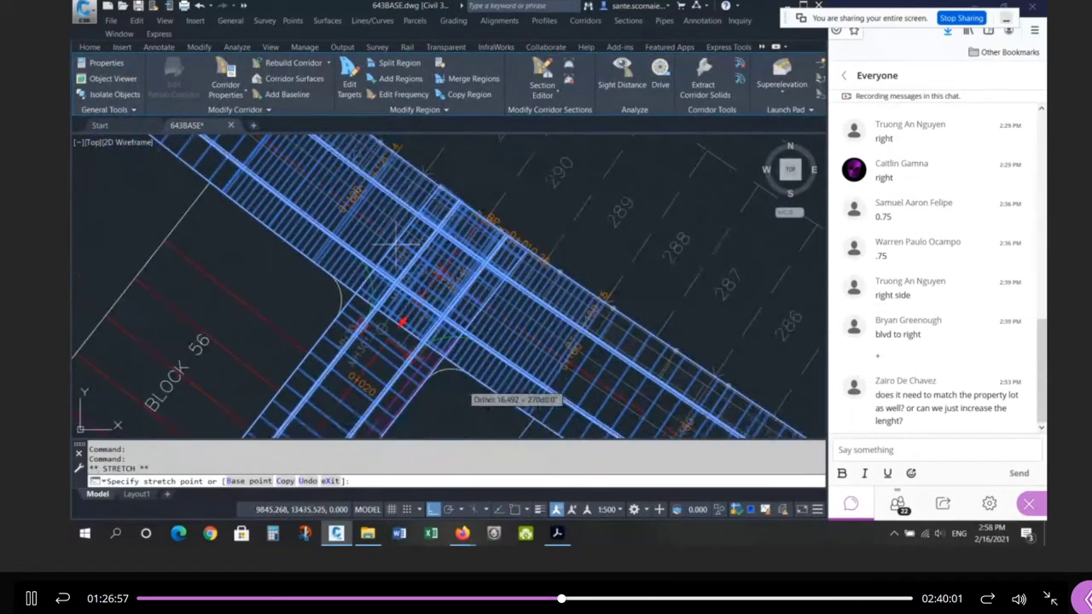
{"action": "key", "text": "F8"}
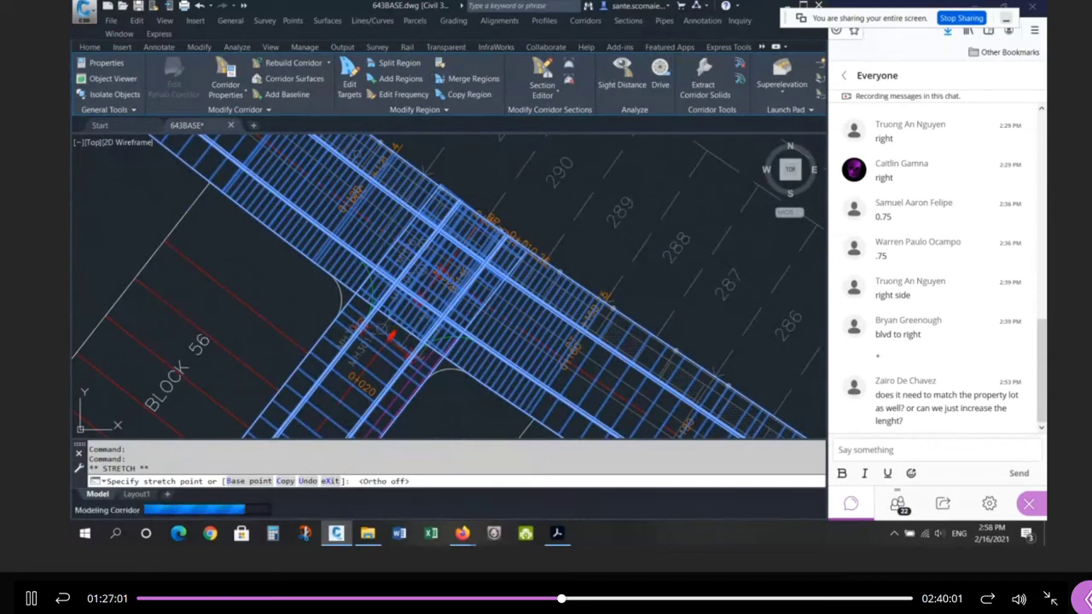
{"action": "scroll", "coordinate": [390, 331], "scroll_direction": "up", "scroll_amount": 2}
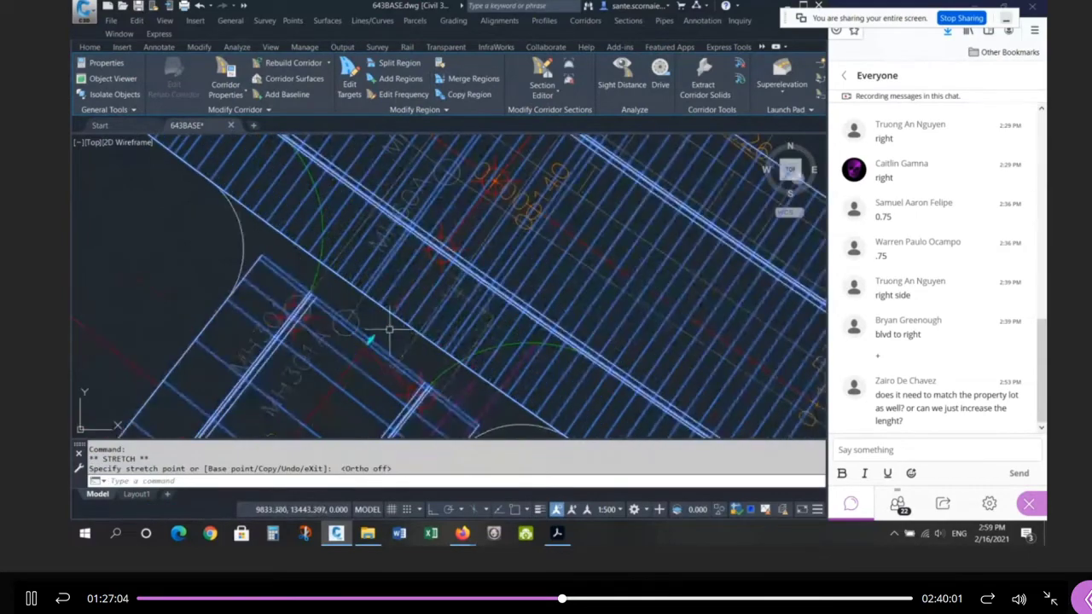
{"action": "key", "text": "Escape"}
{"action": "key", "text": "Escape"}
Step: View the corridor in the Object Viewer and examine the shortened region ends at the two intersections
{"action": "right_click", "coordinate": [367, 300]}
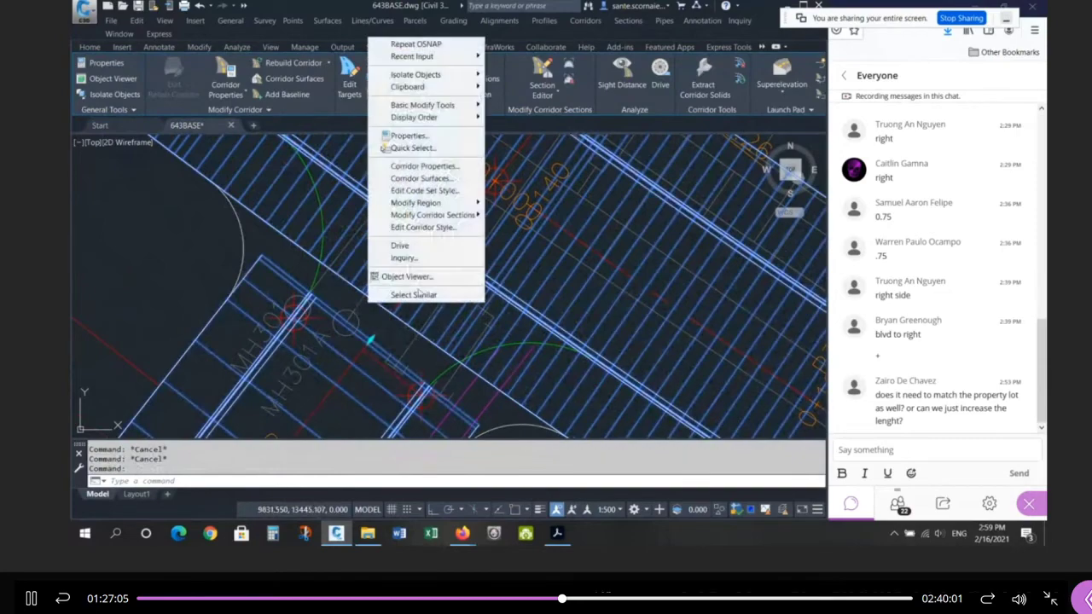
{"action": "left_click", "coordinate": [408, 276]}
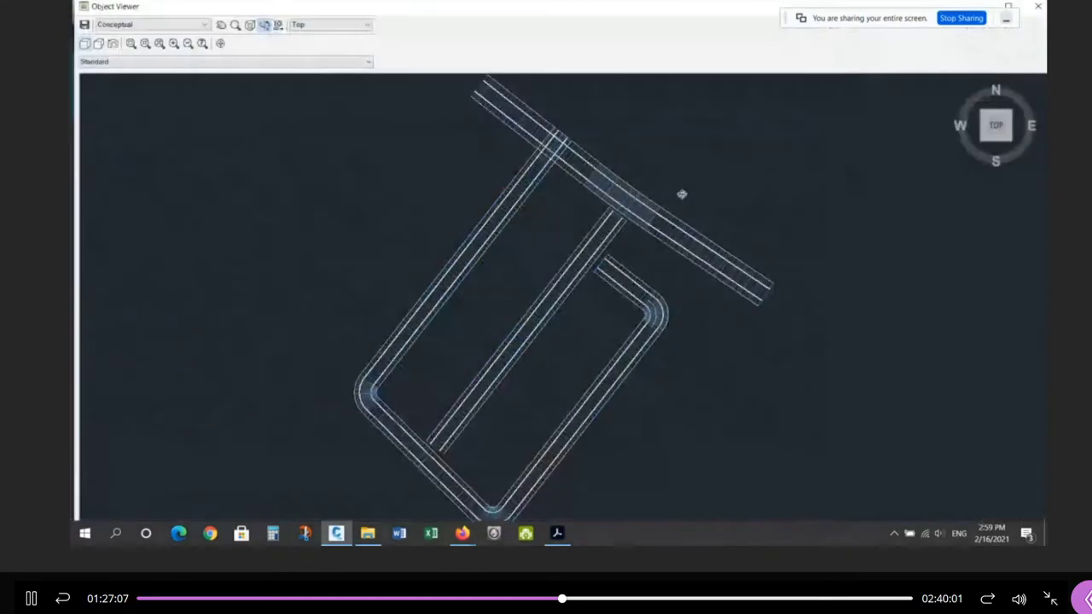
{"action": "scroll", "coordinate": [640, 217], "scroll_direction": "up", "scroll_amount": 2}
{"action": "middle_click_drag", "start_coordinate": [599, 238], "coordinate": [516, 315]}
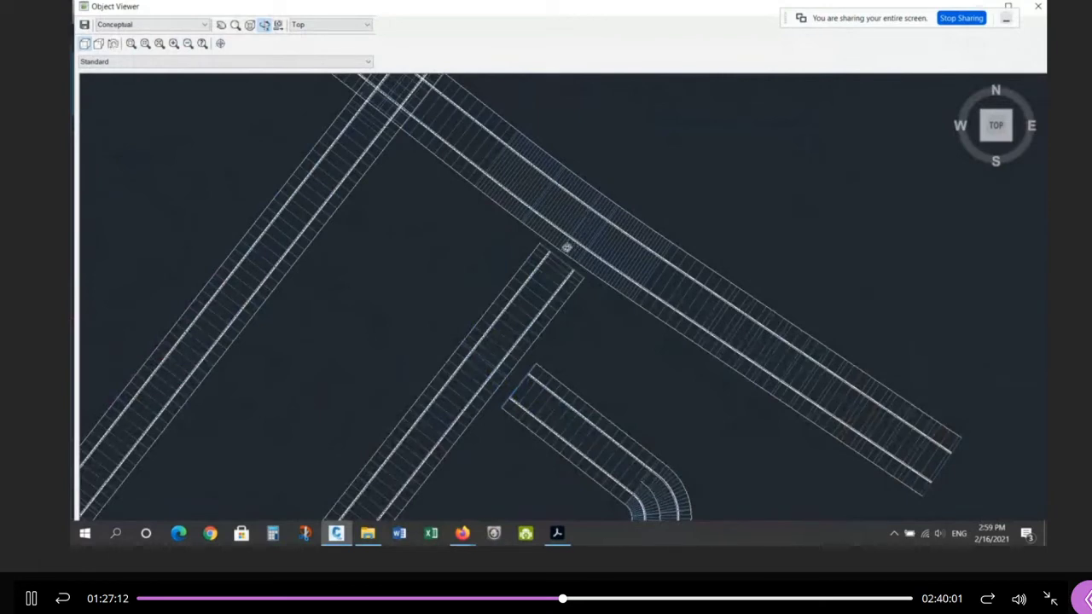
{"action": "key", "text": "Escape"}
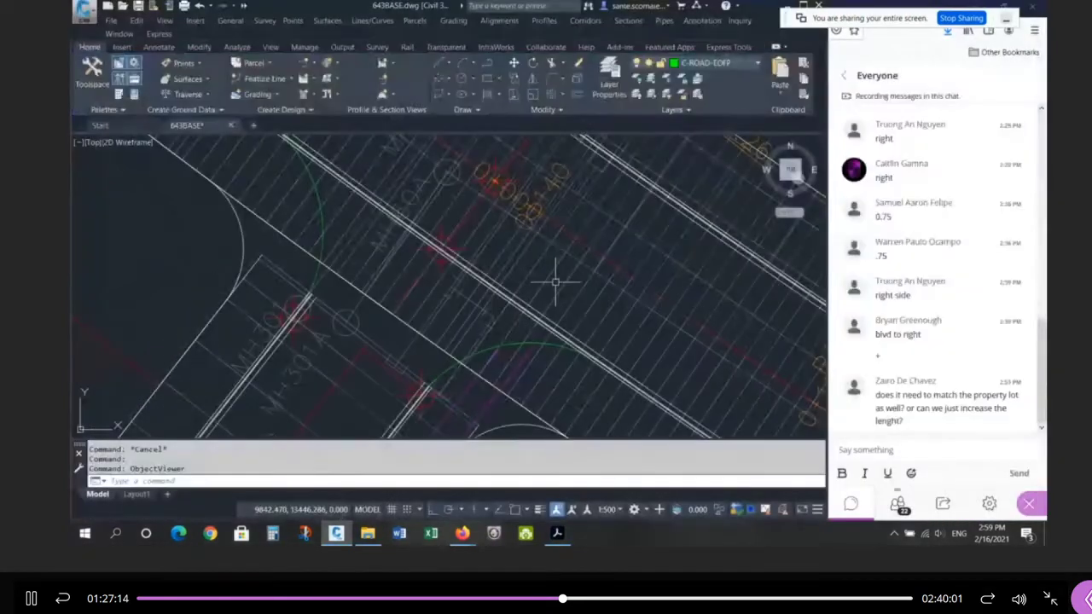
Step: Select the property-line corner arcs at Block 56 and lot 1 and examine their ends against the shortened region and curb returns
{"action": "middle_click_drag", "start_coordinate": [555, 282], "coordinate": [551, 206]}
{"action": "left_click", "coordinate": [501, 349]}
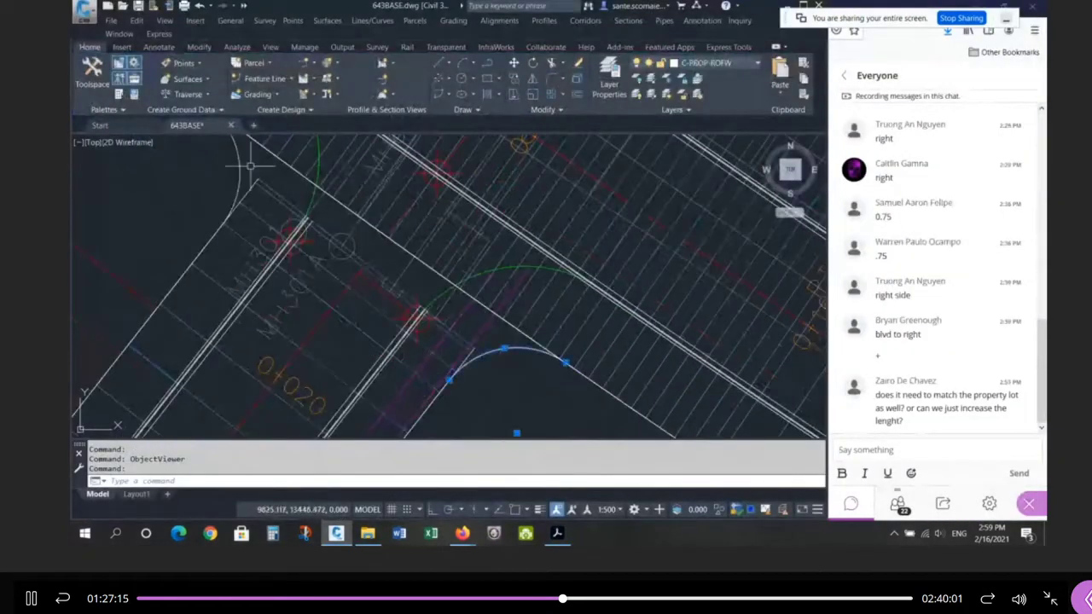
{"action": "left_click", "coordinate": [238, 166]}
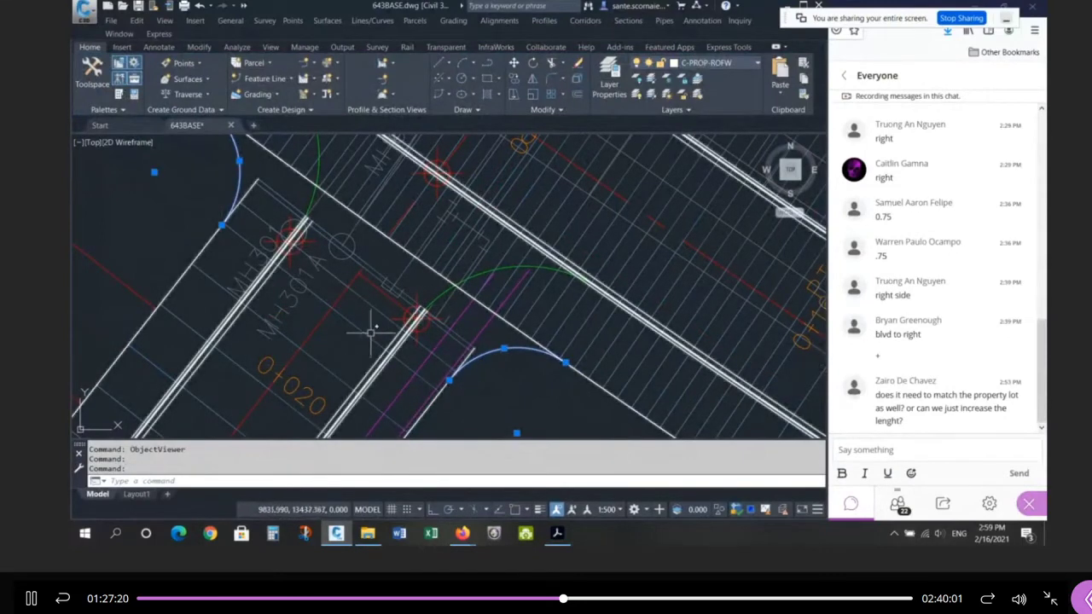
{"action": "scroll", "coordinate": [311, 324], "scroll_direction": "down", "scroll_amount": 2}
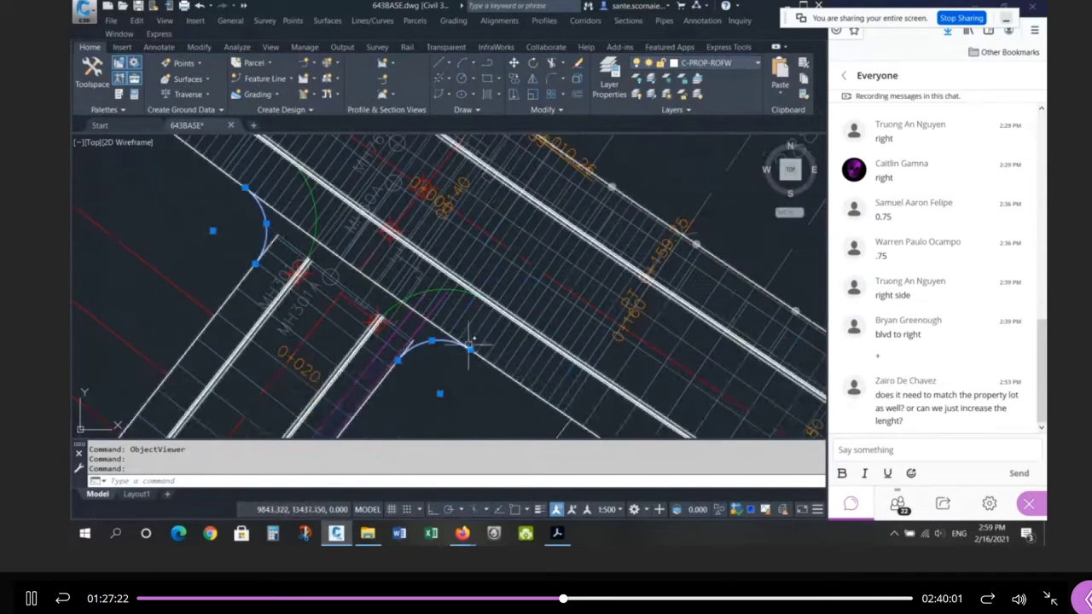
{"action": "key", "text": "Escape"}
{"action": "key", "text": "Escape"}
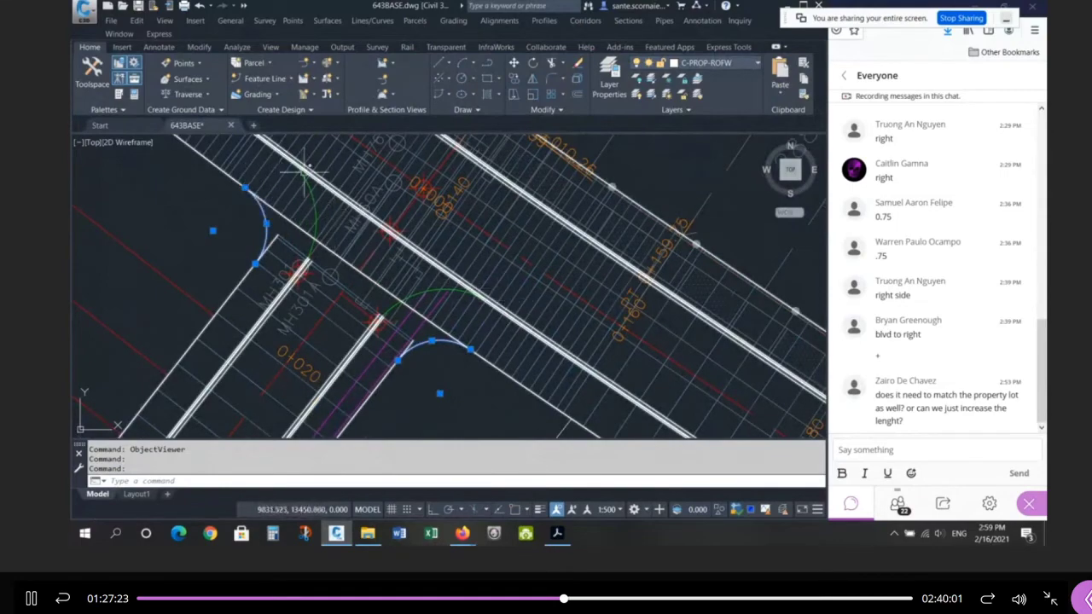
Step: View the whole corridor in the Object Viewer and orbit it to a 3D side view to inspect its elevations
{"action": "scroll", "coordinate": [529, 316], "scroll_direction": "down", "scroll_amount": 3}
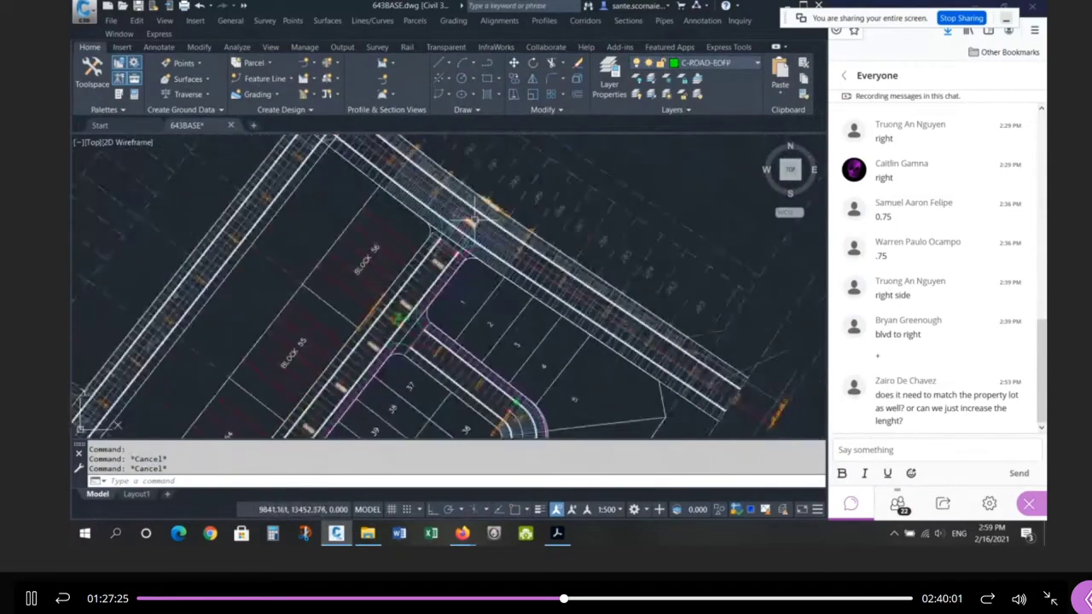
{"action": "scroll", "coordinate": [536, 250], "scroll_direction": "down", "scroll_amount": 3}
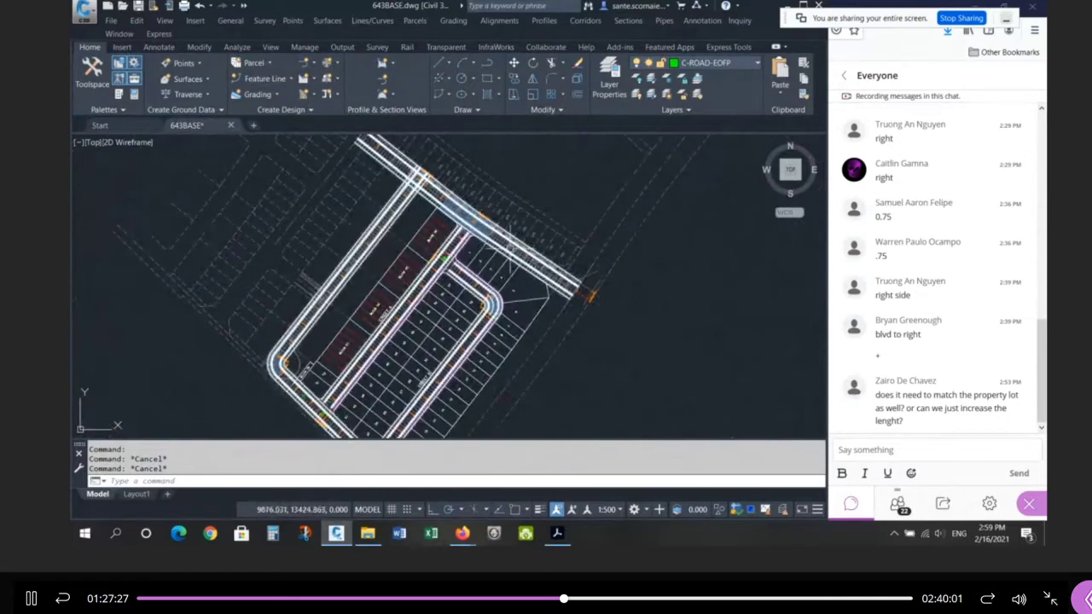
{"action": "left_click", "coordinate": [418, 177]}
{"action": "right_click", "coordinate": [491, 248]}
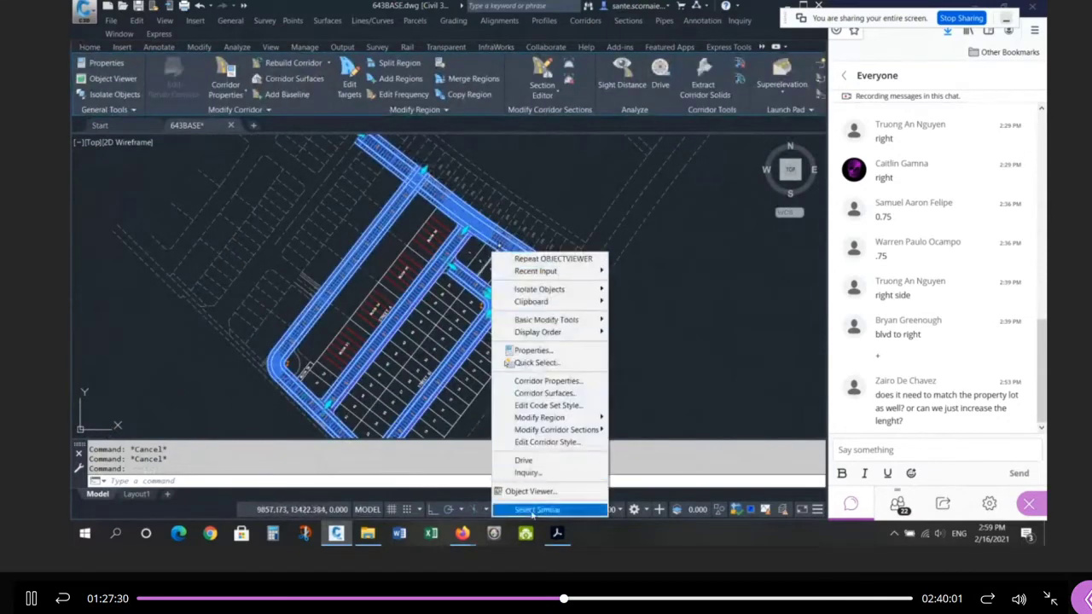
{"action": "left_click", "coordinate": [522, 492]}
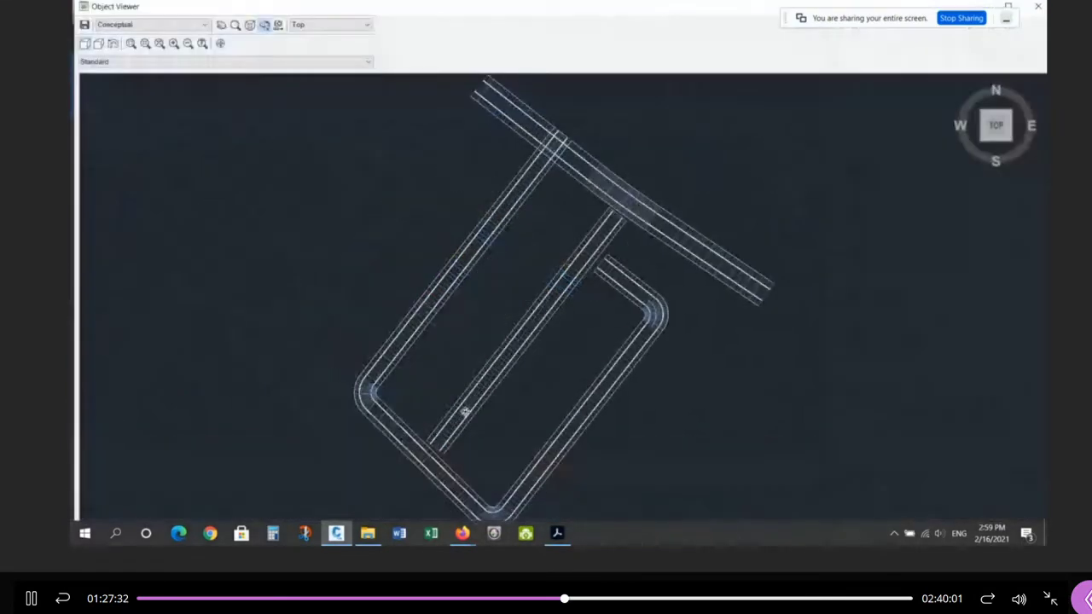
{"action": "left_click_drag", "start_coordinate": [465, 412], "coordinate": [736, 329]}
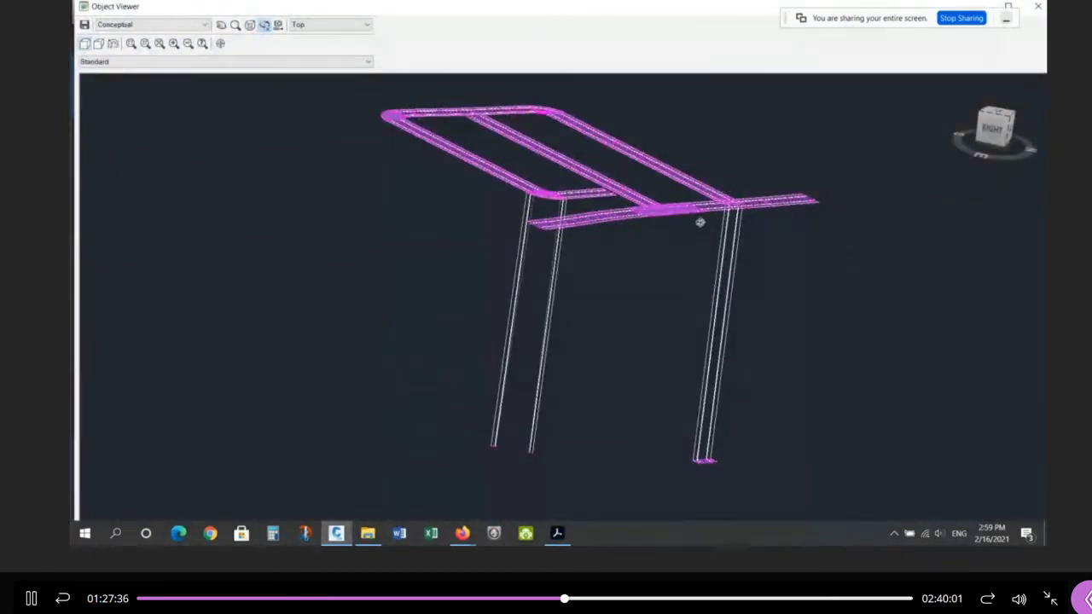
{"action": "key", "text": "Escape"}
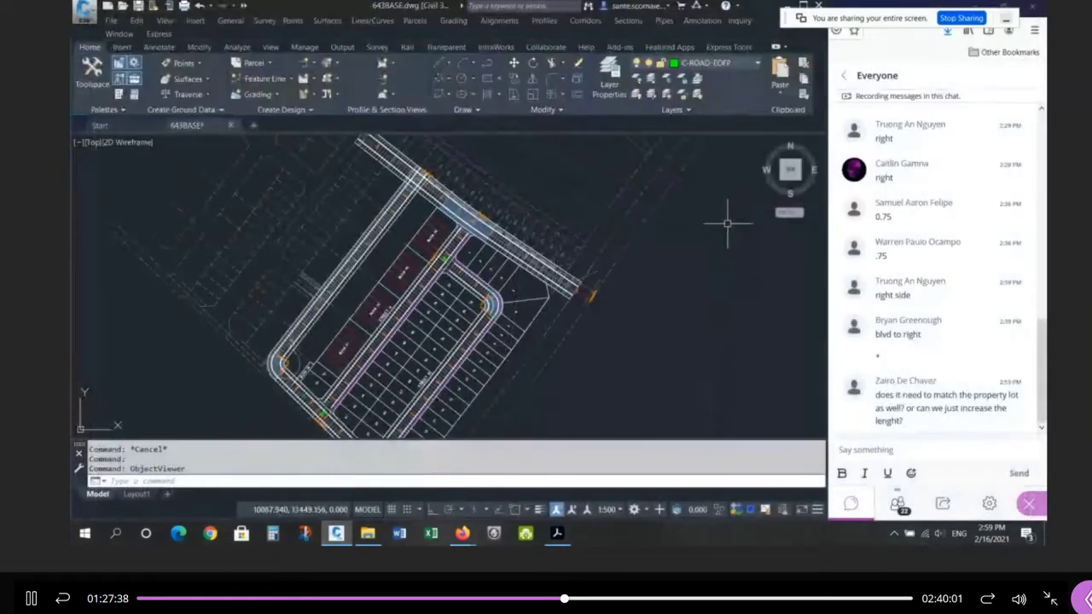
Step: Stretch the corridor region start of the road west of Block 56 out of the main-road intersection to the curb-return ends near station 0+020
{"action": "scroll", "coordinate": [452, 170], "scroll_direction": "up", "scroll_amount": 5}
{"action": "scroll", "coordinate": [418, 243], "scroll_direction": "up", "scroll_amount": 4}
{"action": "left_click", "coordinate": [425, 247]}
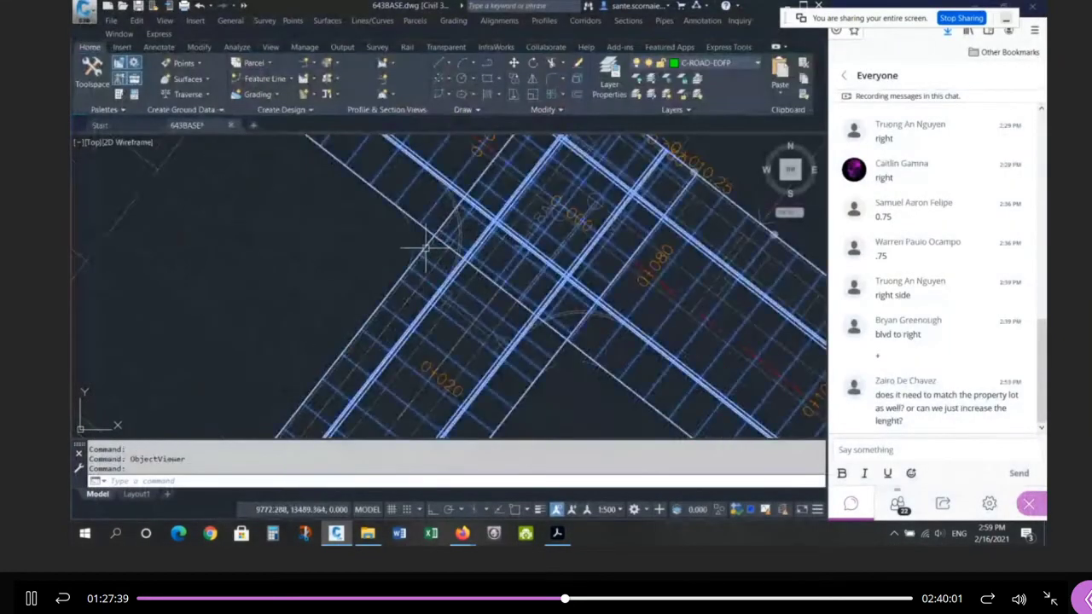
{"action": "key", "text": "Escape"}
{"action": "key", "text": "Escape"}
{"action": "key", "text": "Escape"}
{"action": "left_click", "coordinate": [450, 255]}
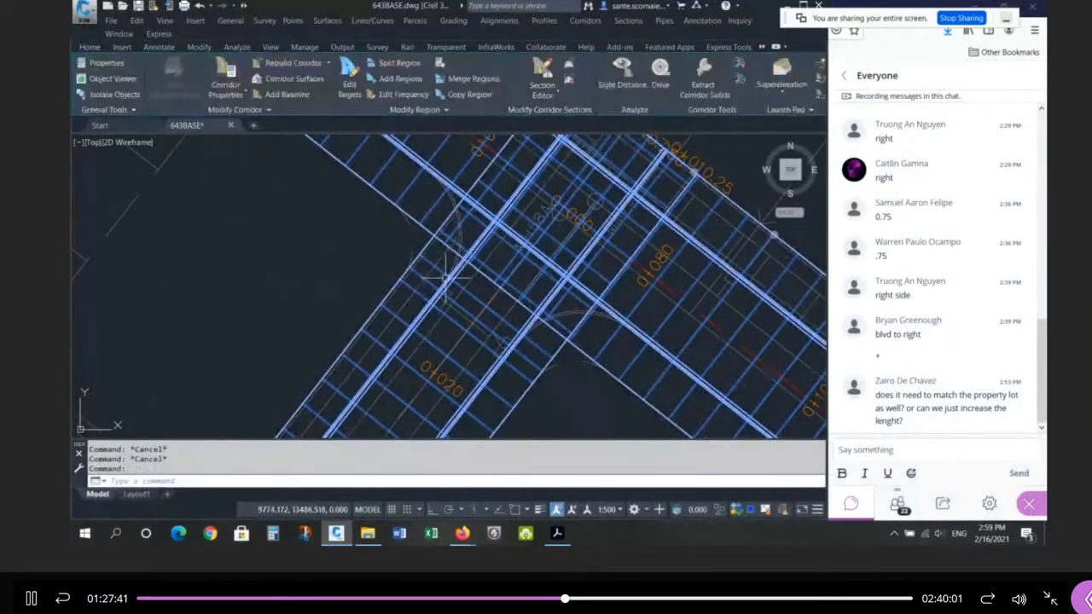
{"action": "scroll", "coordinate": [447, 278], "scroll_direction": "down", "scroll_amount": 2}
{"action": "left_click", "coordinate": [561, 181]}
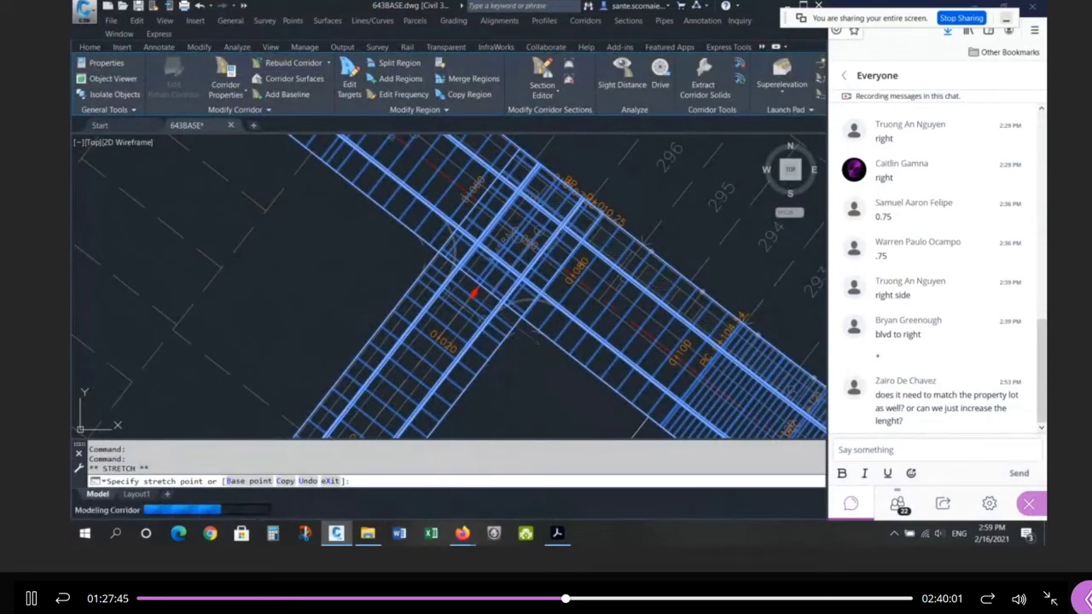
{"action": "left_click", "coordinate": [475, 305]}
{"action": "scroll", "coordinate": [495, 309], "scroll_direction": "up", "scroll_amount": 4}
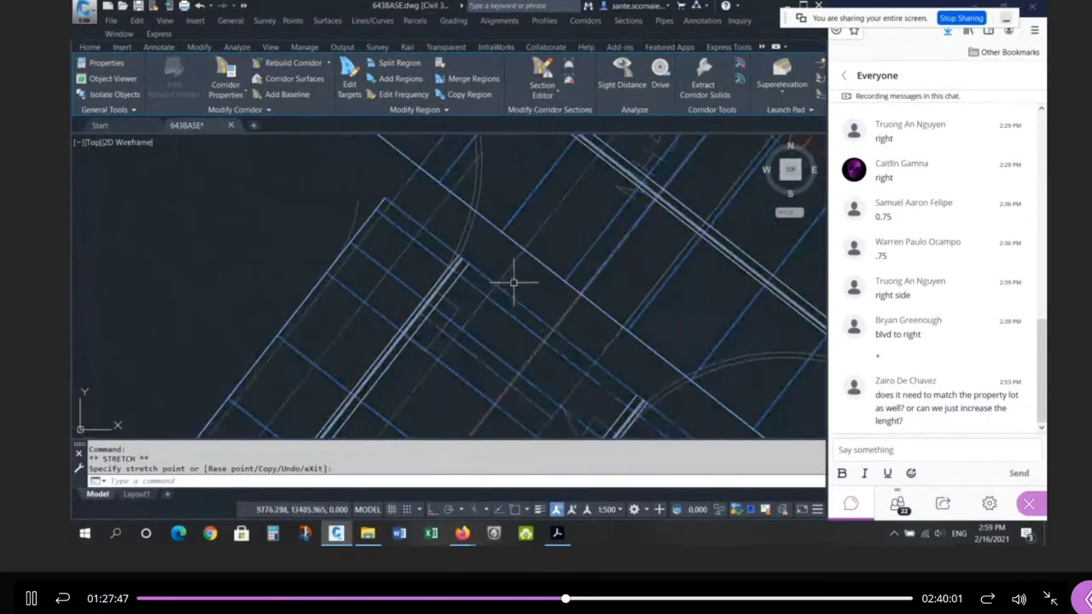
{"action": "key", "text": "Escape"}
{"action": "key", "text": "Escape"}
{"action": "scroll", "coordinate": [460, 261], "scroll_direction": "down", "scroll_amount": 2}
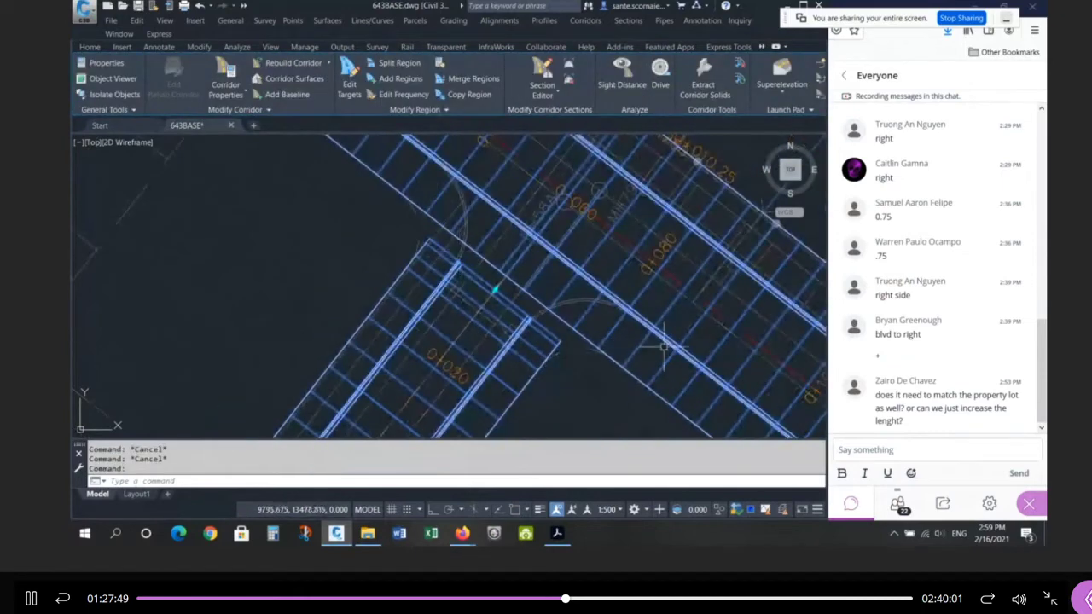
{"action": "key", "text": "Escape"}
Step: Select the two property-line corner arcs at this intersection and examine their ends against the shortened region
{"action": "scroll", "coordinate": [547, 346], "scroll_direction": "up", "scroll_amount": 2}
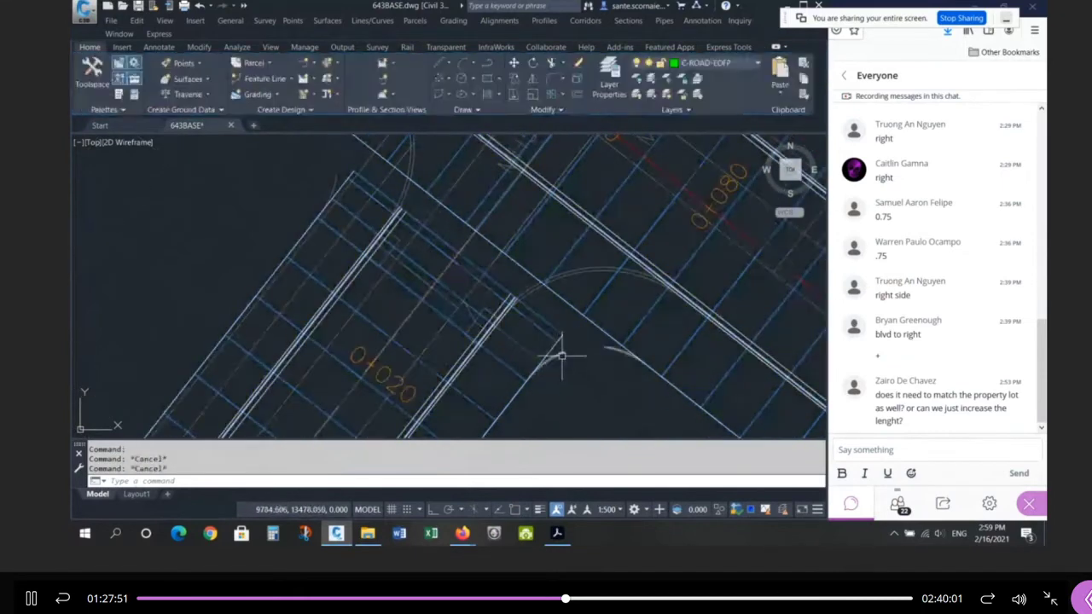
{"action": "left_click", "coordinate": [558, 356]}
{"action": "left_click", "coordinate": [334, 182]}
{"action": "scroll", "coordinate": [358, 275], "scroll_direction": "down", "scroll_amount": 2}
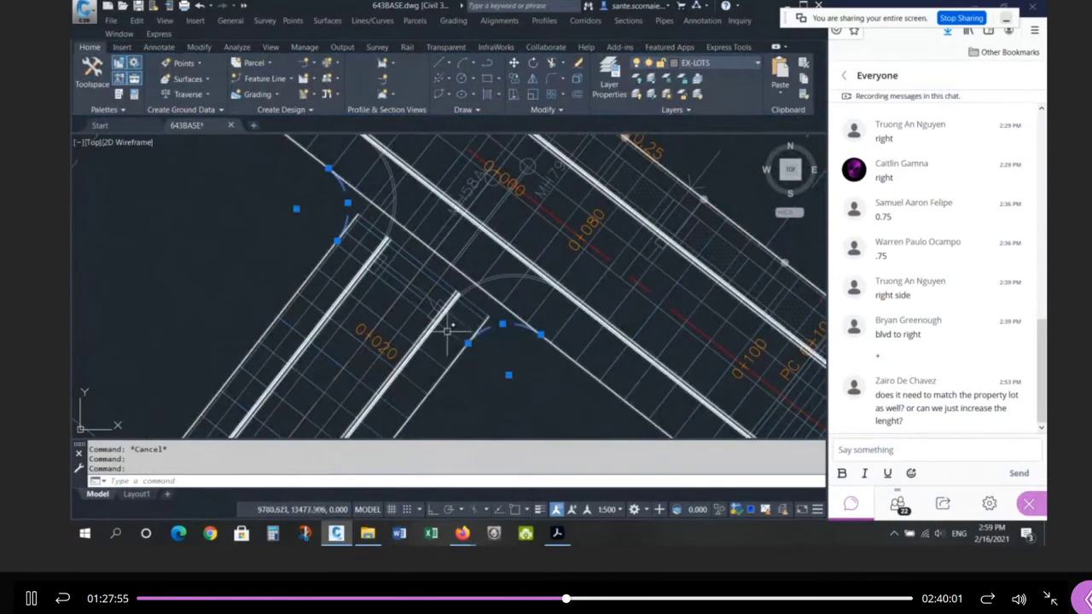
{"action": "mouse_move", "coordinate": [337, 241]}
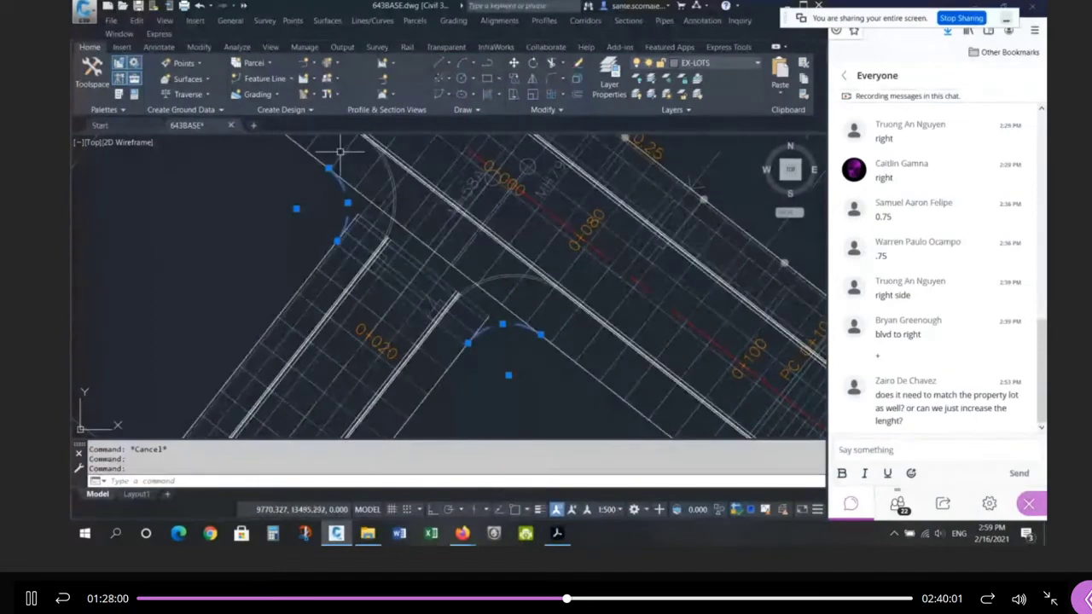
{"action": "key", "text": "Escape"}
{"action": "key", "text": "Escape"}
Step: View the corridor in the Object Viewer and orbit it to inspect the shortened region ends along the main road
{"action": "scroll", "coordinate": [355, 192], "scroll_direction": "down", "scroll_amount": 5}
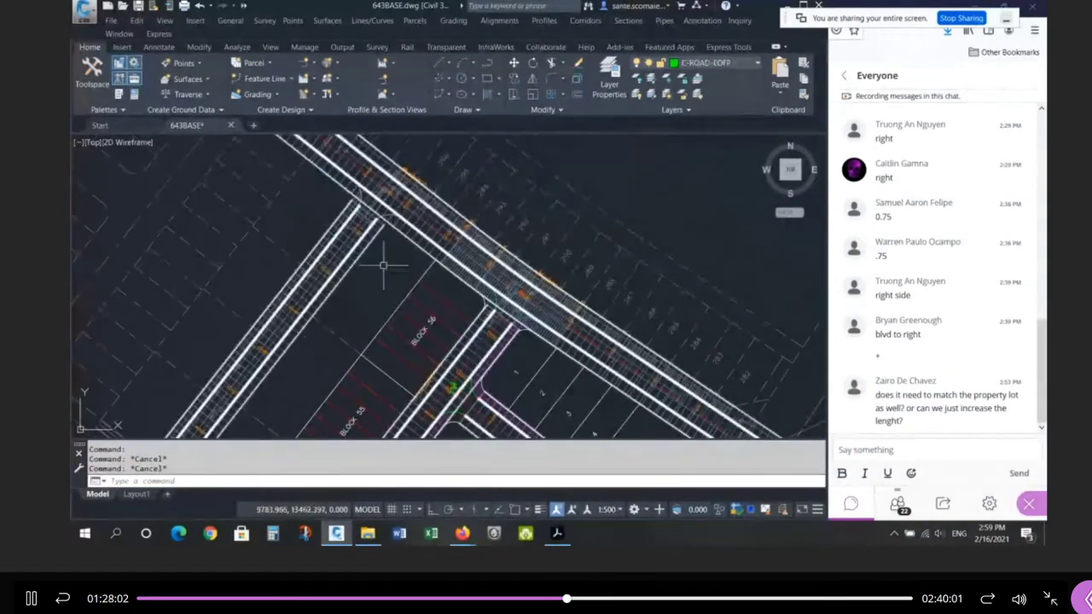
{"action": "scroll", "coordinate": [369, 215], "scroll_direction": "up", "scroll_amount": 2}
{"action": "left_click", "coordinate": [368, 214]}
{"action": "right_click", "coordinate": [368, 213]}
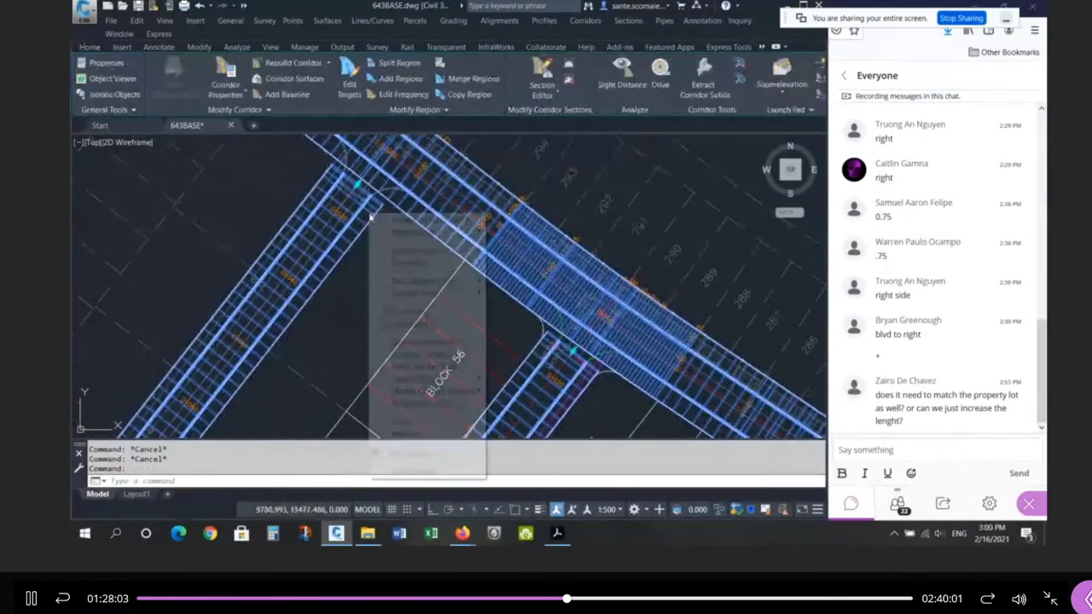
{"action": "left_click", "coordinate": [425, 453]}
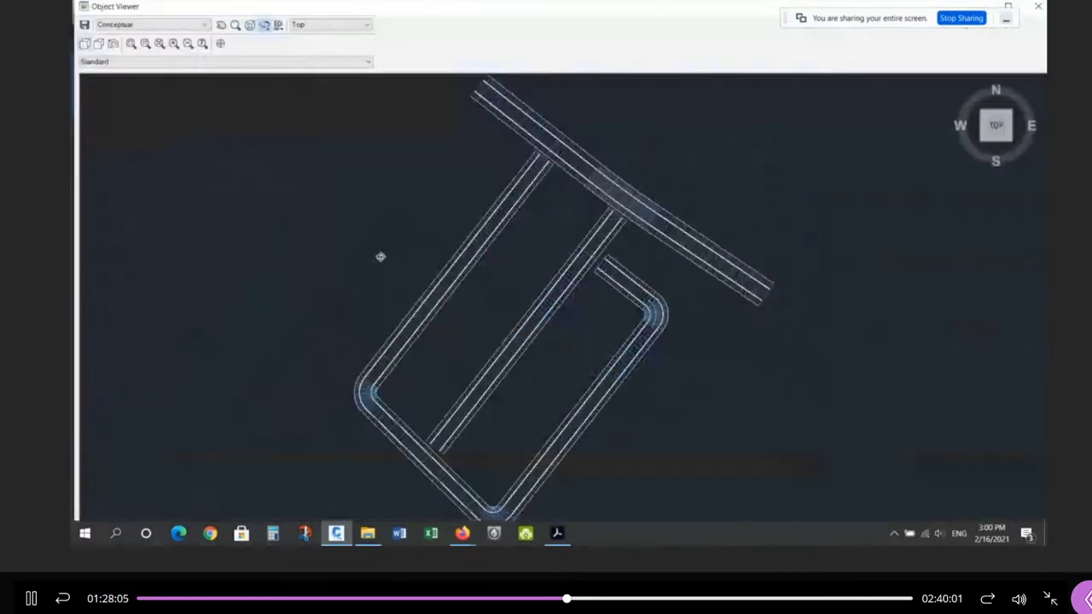
{"action": "left_click_drag", "start_coordinate": [378, 256], "coordinate": [643, 390]}
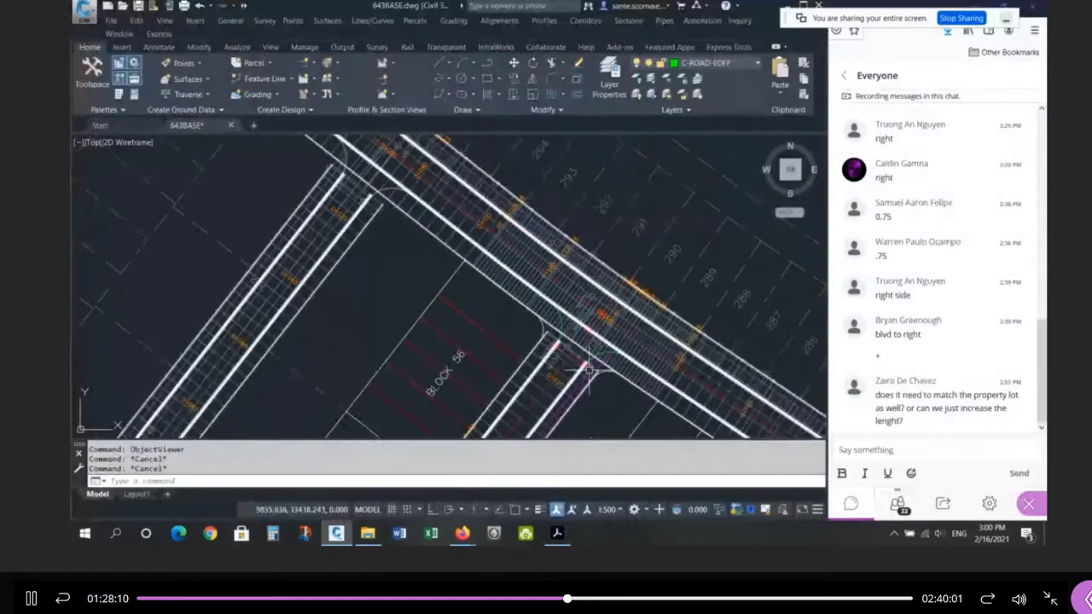
Step: Stretch the outer-curb corridor region limit at the bend beside lots 4 and 5 to the node of the green point near station 0+560
{"action": "scroll", "coordinate": [589, 369], "scroll_direction": "down", "scroll_amount": 5}
{"action": "middle_click_drag", "start_coordinate": [588, 370], "coordinate": [495, 231]}
{"action": "scroll", "coordinate": [487, 295], "scroll_direction": "up", "scroll_amount": 2}
{"action": "scroll", "coordinate": [484, 283], "scroll_direction": "up", "scroll_amount": 7}
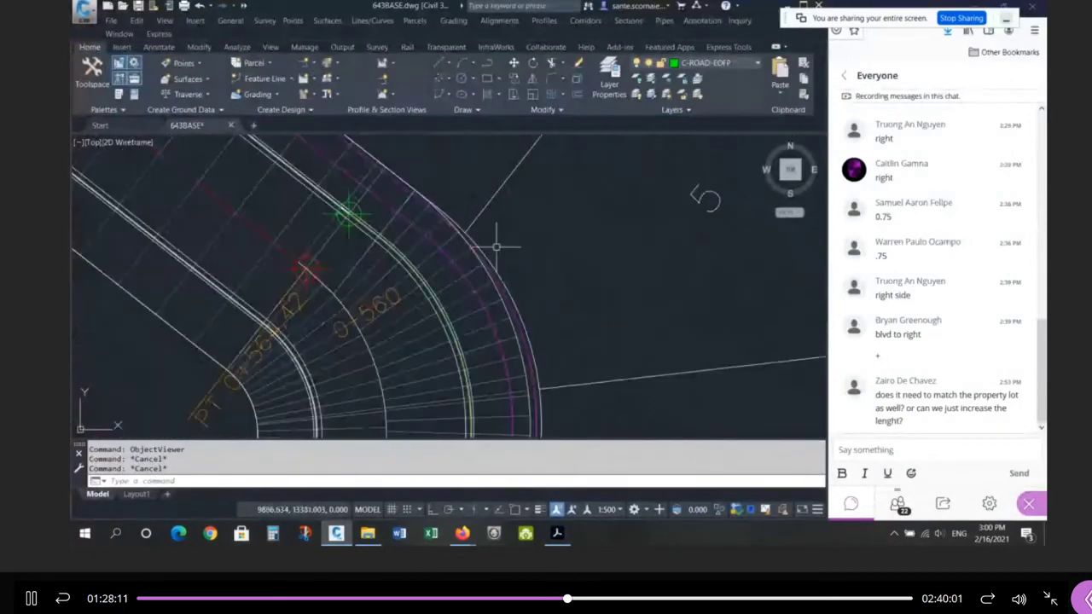
{"action": "left_click", "coordinate": [419, 248]}
{"action": "scroll", "coordinate": [342, 251], "scroll_direction": "up", "scroll_amount": 3}
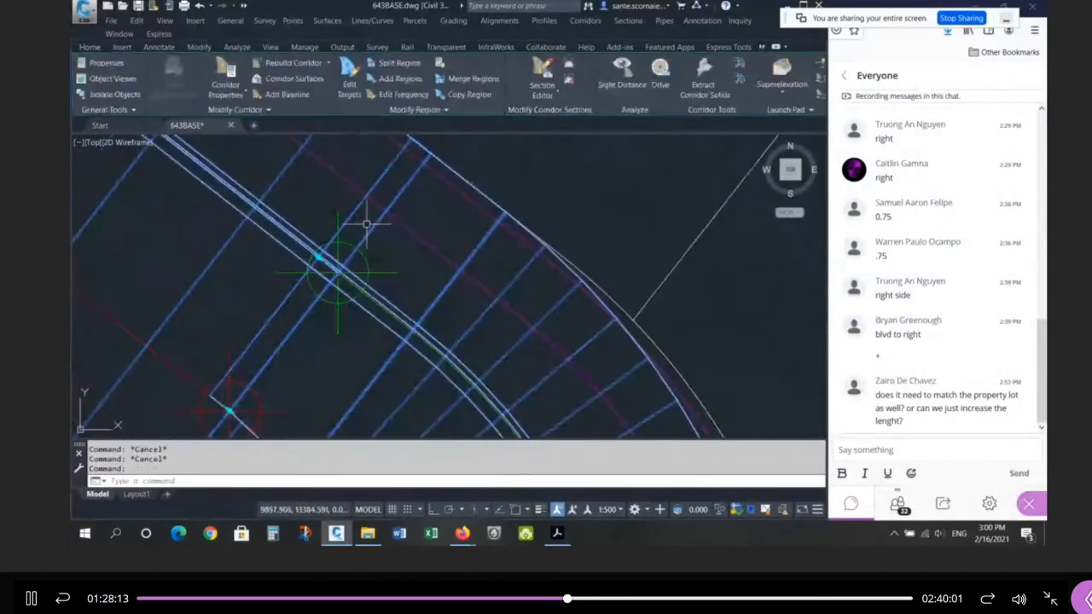
{"action": "left_click", "coordinate": [329, 263]}
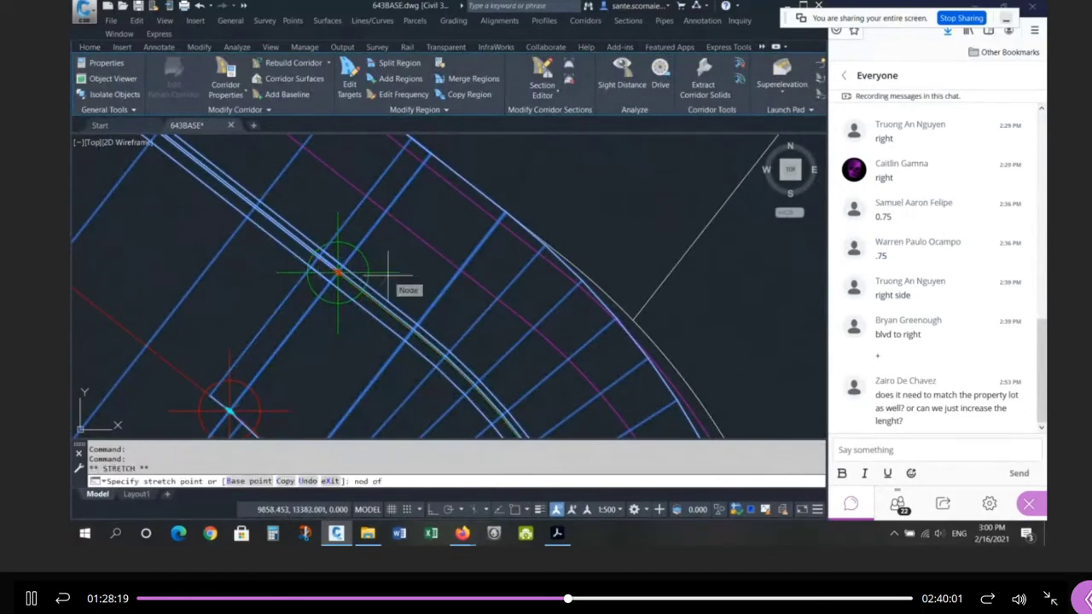
{"action": "left_click", "coordinate": [341, 240]}
{"action": "scroll", "coordinate": [388, 214], "scroll_direction": "down", "scroll_amount": 4}
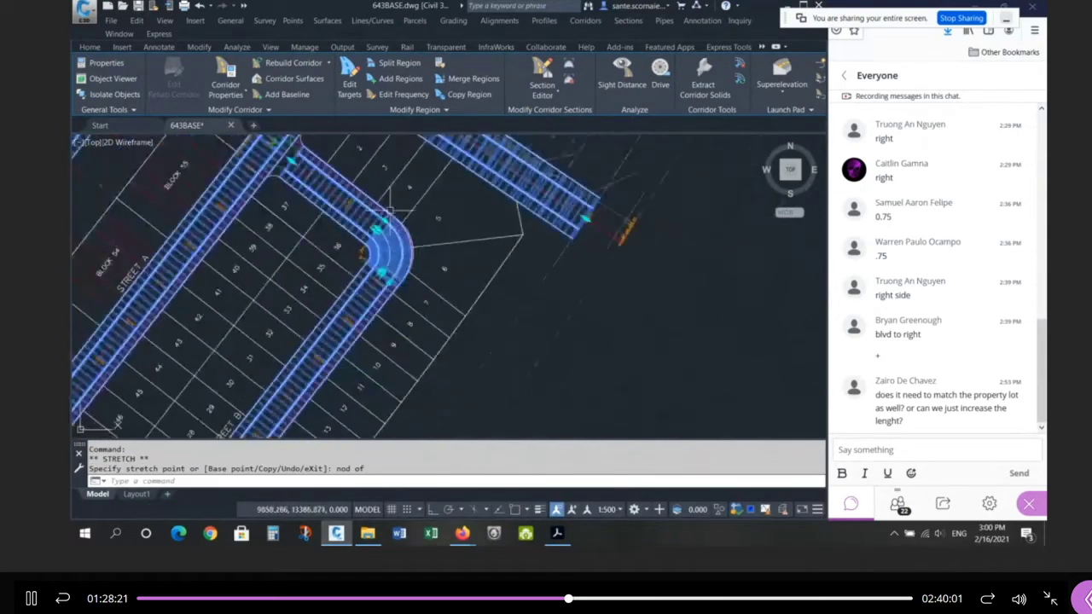
Step: Stretch the outer-curb region limit on the other side of the bend to the node of the green point near station 0+540
{"action": "scroll", "coordinate": [427, 242], "scroll_direction": "up", "scroll_amount": 5}
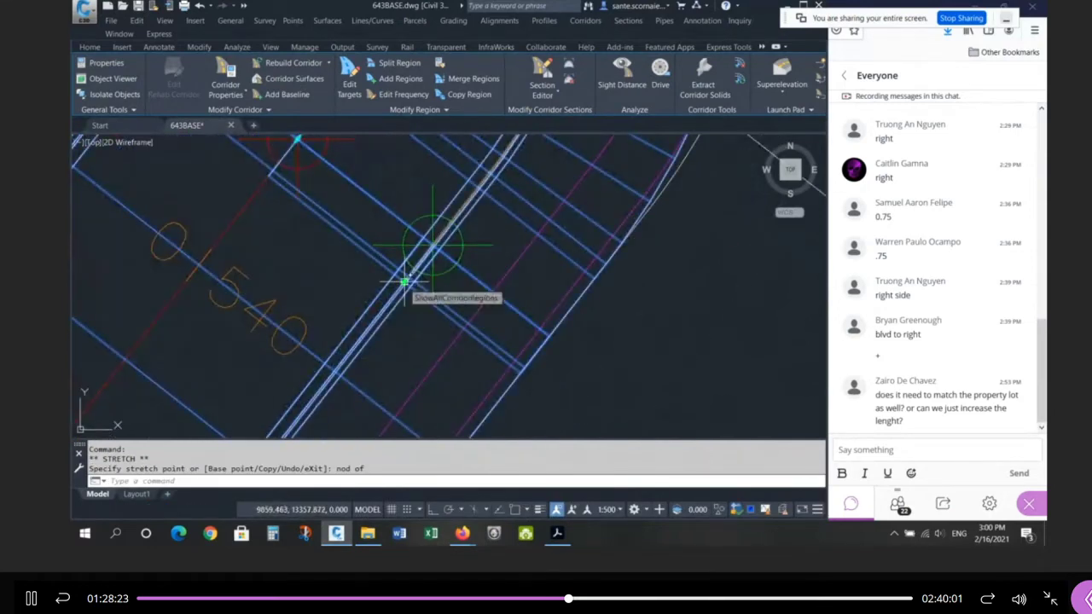
{"action": "left_click", "coordinate": [405, 280]}
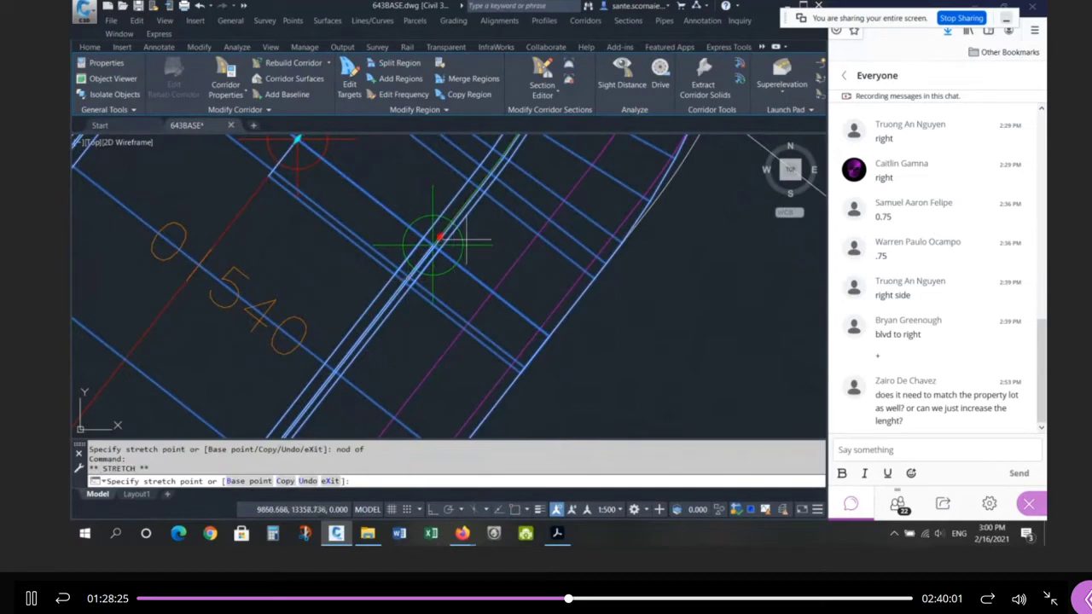
{"action": "type", "text": "nod of"}
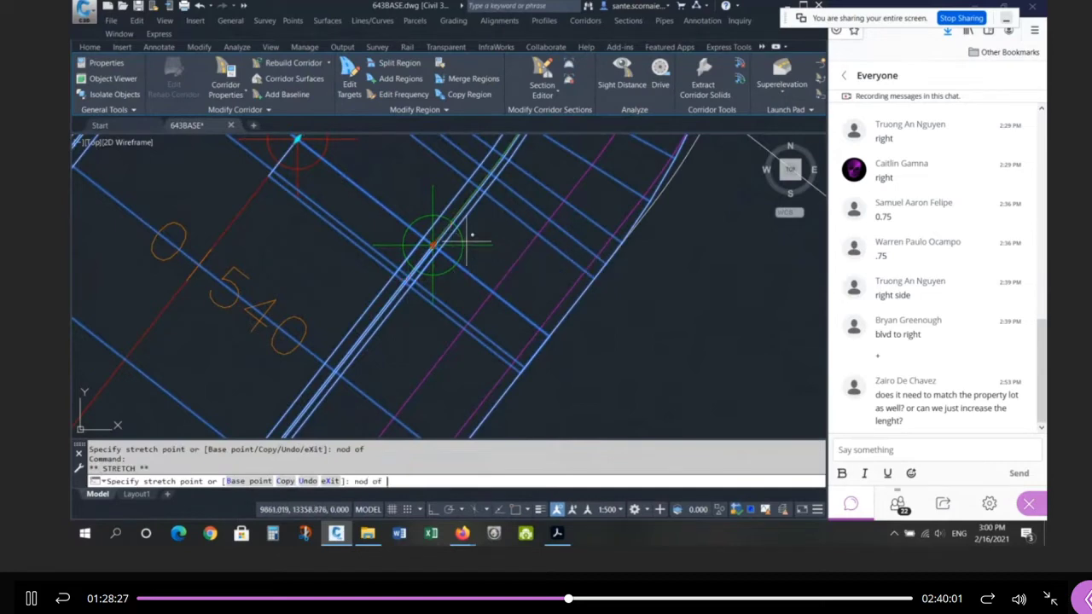
{"action": "left_click", "coordinate": [433, 246]}
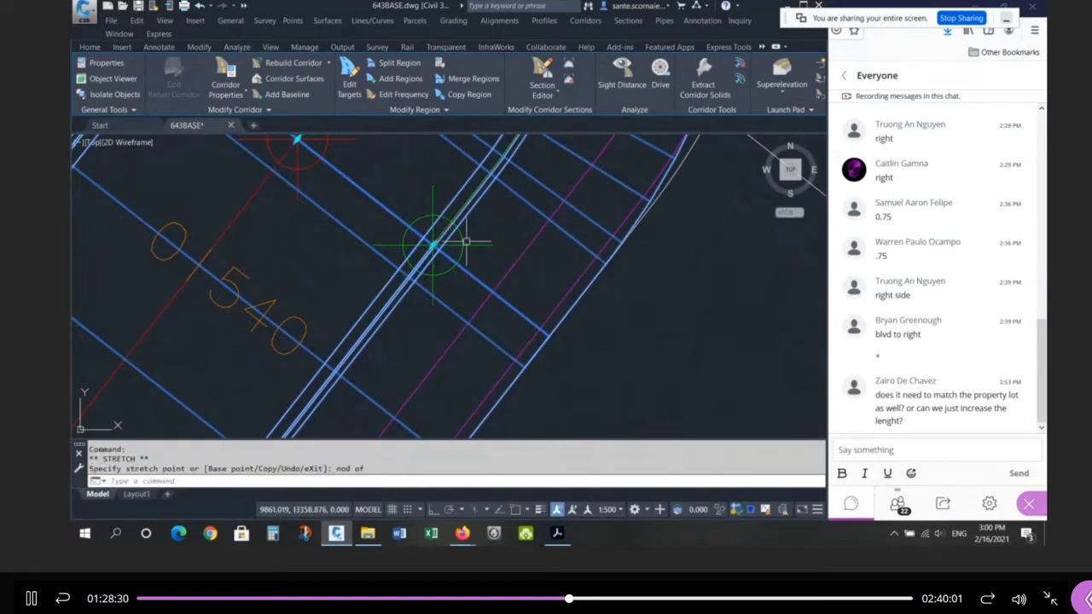
{"action": "key", "text": "Escape"}
{"action": "key", "text": "Escape"}
{"action": "key", "text": "Escape"}
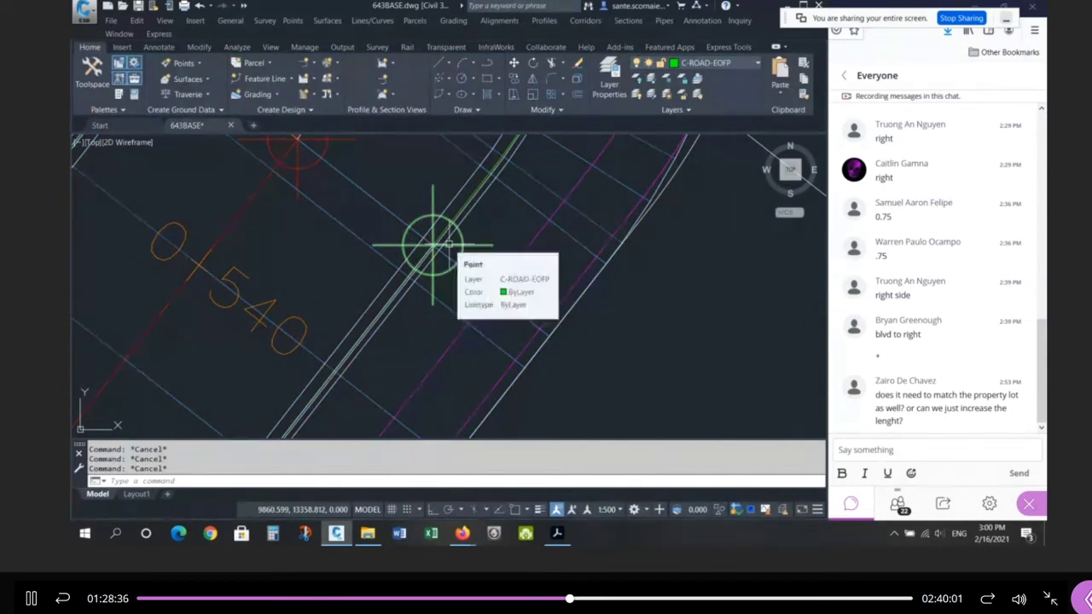
Step: Inspect the whole corridor in the Object Viewer from a 3D side view and save the drawing
{"action": "scroll", "coordinate": [432, 246], "scroll_direction": "down", "scroll_amount": 5}
{"action": "left_click", "coordinate": [537, 254]}
{"action": "right_click", "coordinate": [539, 256]}
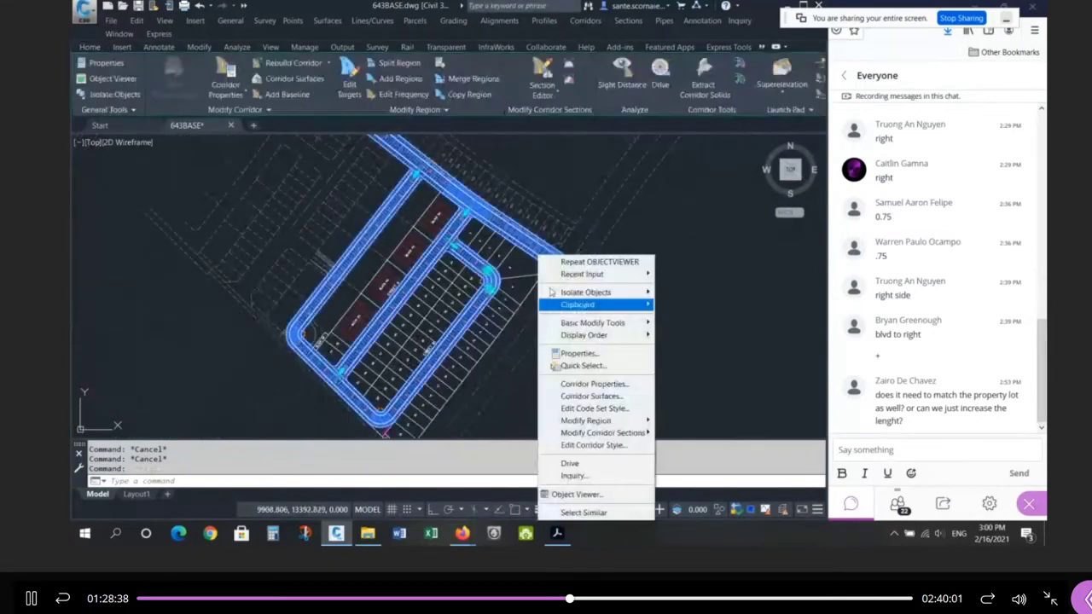
{"action": "left_click", "coordinate": [576, 494]}
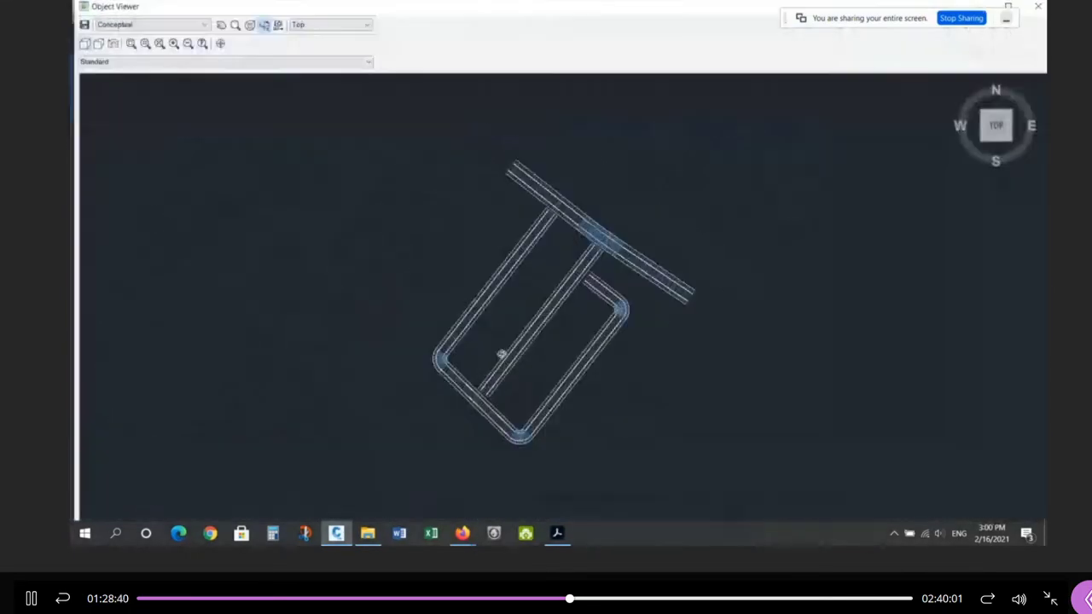
{"action": "left_click_drag", "start_coordinate": [514, 463], "coordinate": [582, 260]}
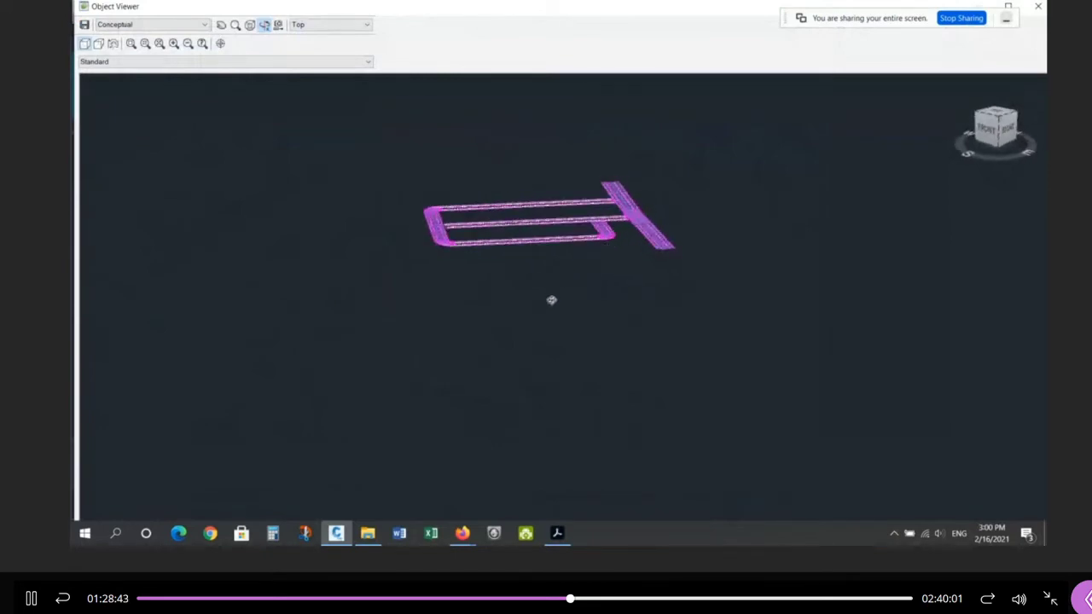
{"action": "scroll", "coordinate": [551, 300], "scroll_direction": "up", "scroll_amount": 3}
{"action": "key", "text": "Escape"}
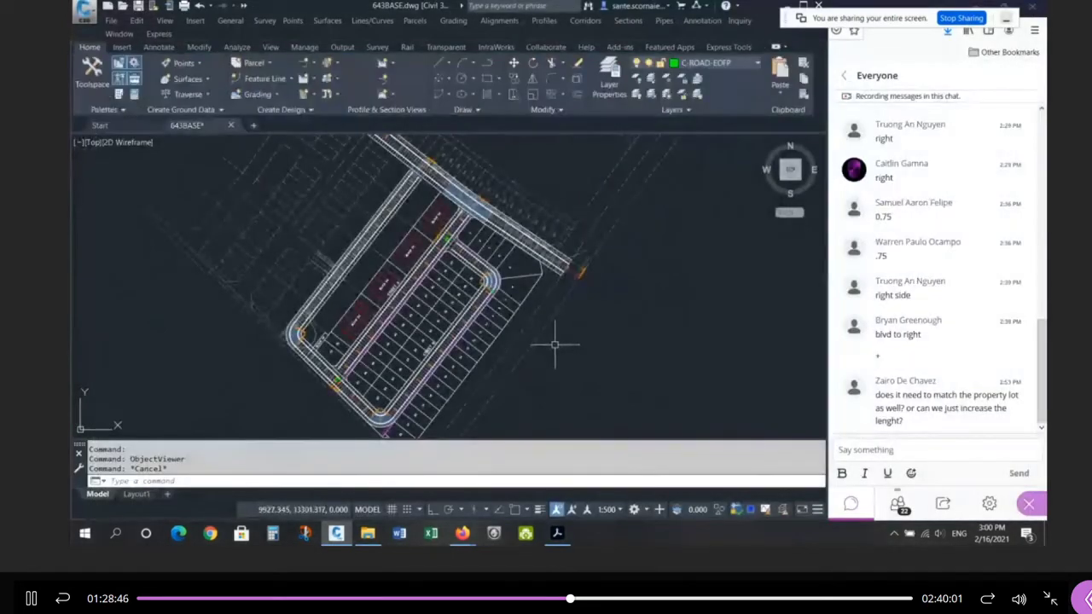
{"action": "key", "text": "ctrl+s"}
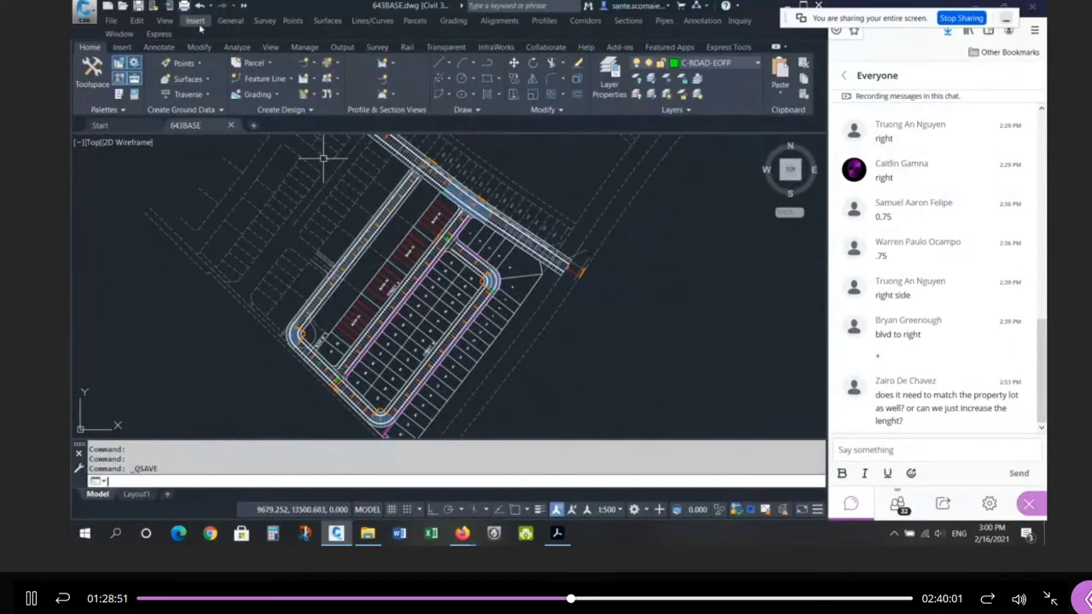
Step: Examine the corridor edge and the green edge-of-pavement arc around the bend beside Block 57 near station 0+360
{"action": "scroll", "coordinate": [456, 210], "scroll_direction": "down", "scroll_amount": 2}
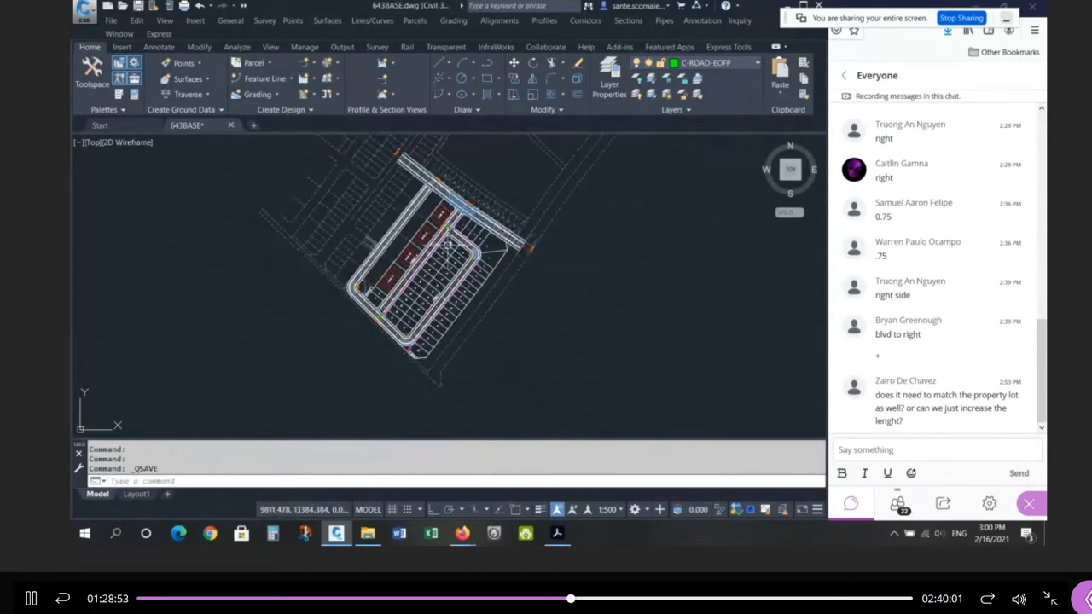
{"action": "scroll", "coordinate": [385, 366], "scroll_direction": "up", "scroll_amount": 2}
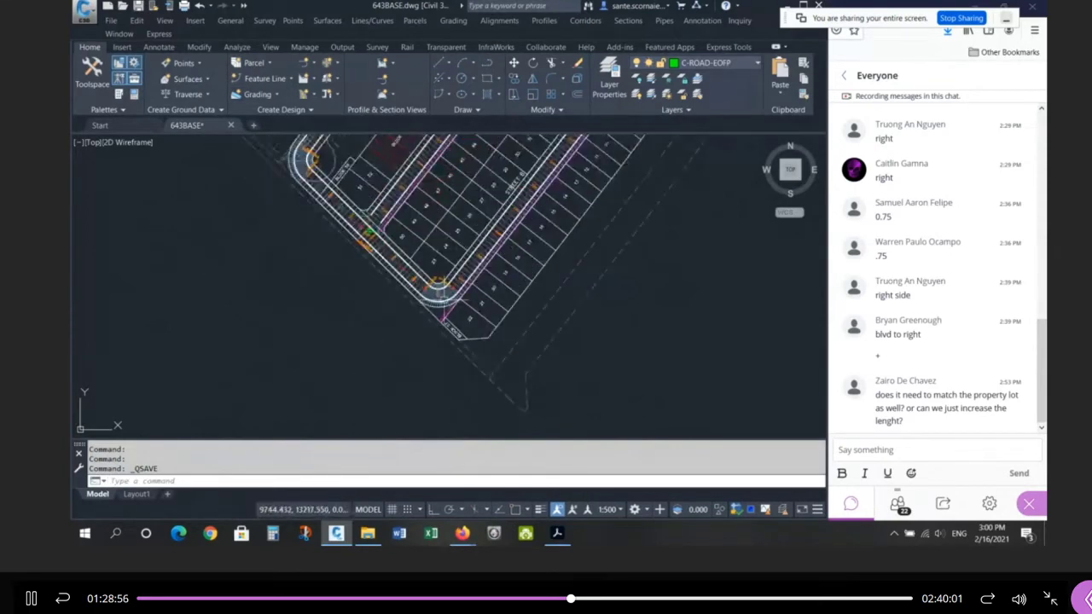
{"action": "scroll", "coordinate": [437, 354], "scroll_direction": "up", "scroll_amount": 1}
{"action": "scroll", "coordinate": [430, 316], "scroll_direction": "up", "scroll_amount": 3}
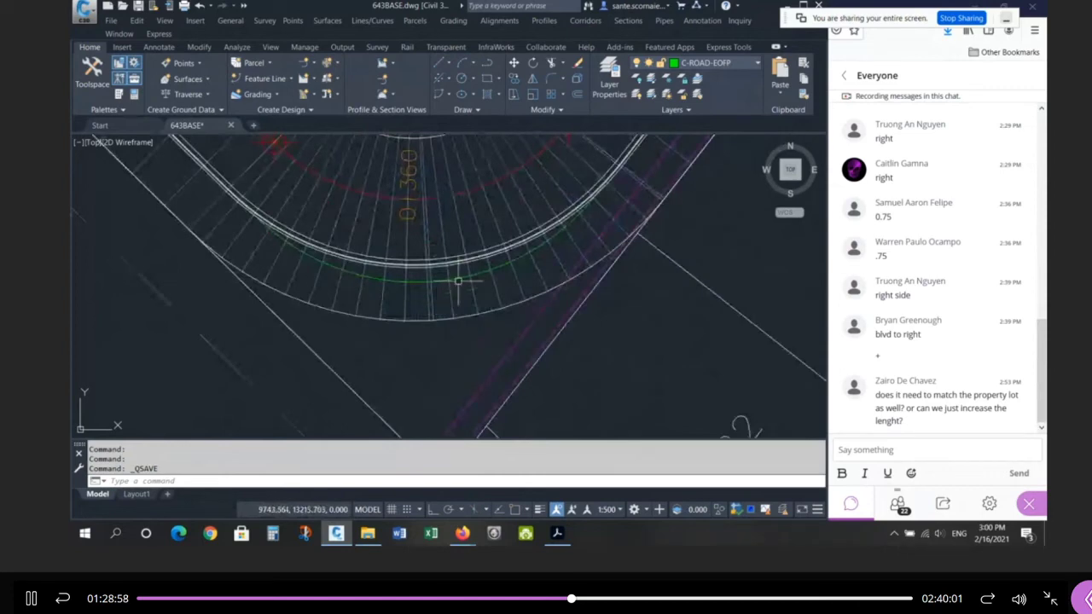
{"action": "scroll", "coordinate": [220, 188], "scroll_direction": "down", "scroll_amount": 2}
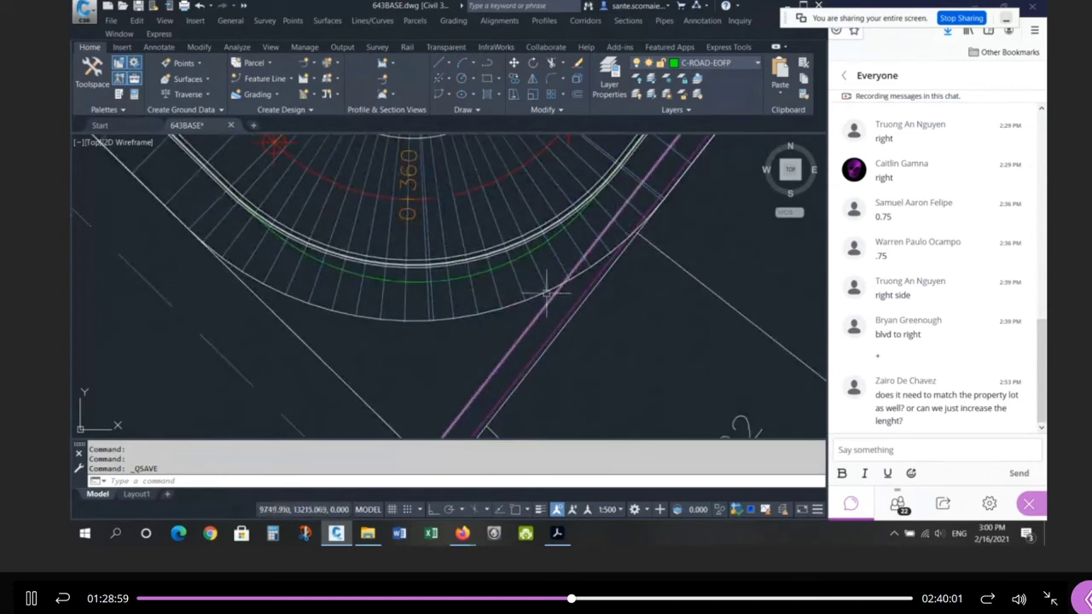
{"action": "scroll", "coordinate": [356, 317], "scroll_direction": "down", "scroll_amount": 2}
{"action": "scroll", "coordinate": [356, 317], "scroll_direction": "up", "scroll_amount": 3}
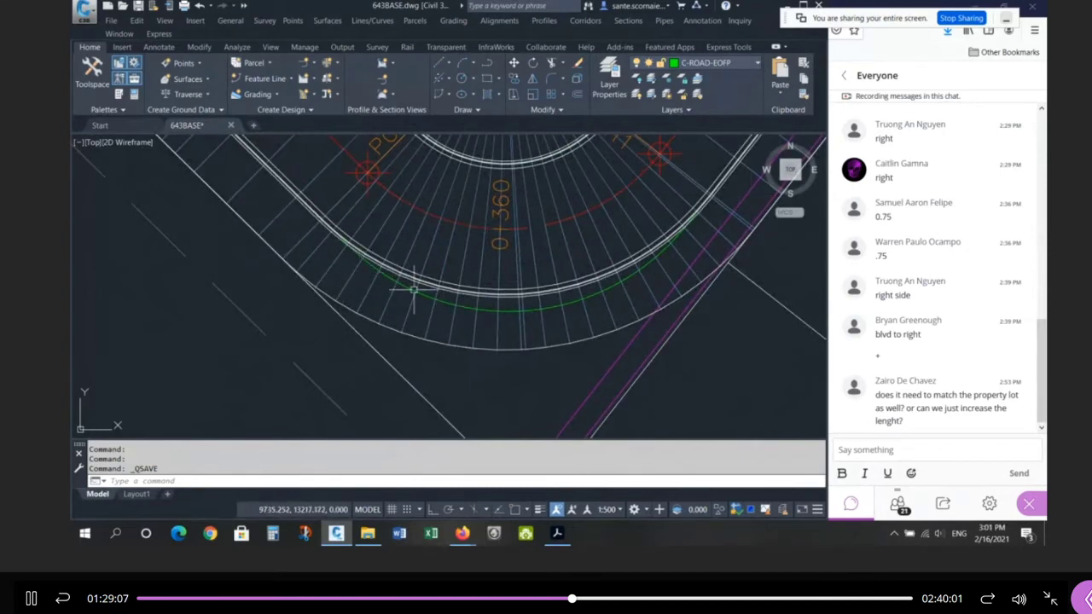
Step: Select the assembly drawn beside the profile views, examine its subassemblies, and return to the bend at Block 57
{"action": "scroll", "coordinate": [343, 324], "scroll_direction": "down", "scroll_amount": 15}
{"action": "scroll", "coordinate": [796, 236], "scroll_direction": "up", "scroll_amount": 6}
{"action": "scroll", "coordinate": [759, 192], "scroll_direction": "up", "scroll_amount": 5}
{"action": "middle_click_drag", "start_coordinate": [793, 188], "coordinate": [546, 298]}
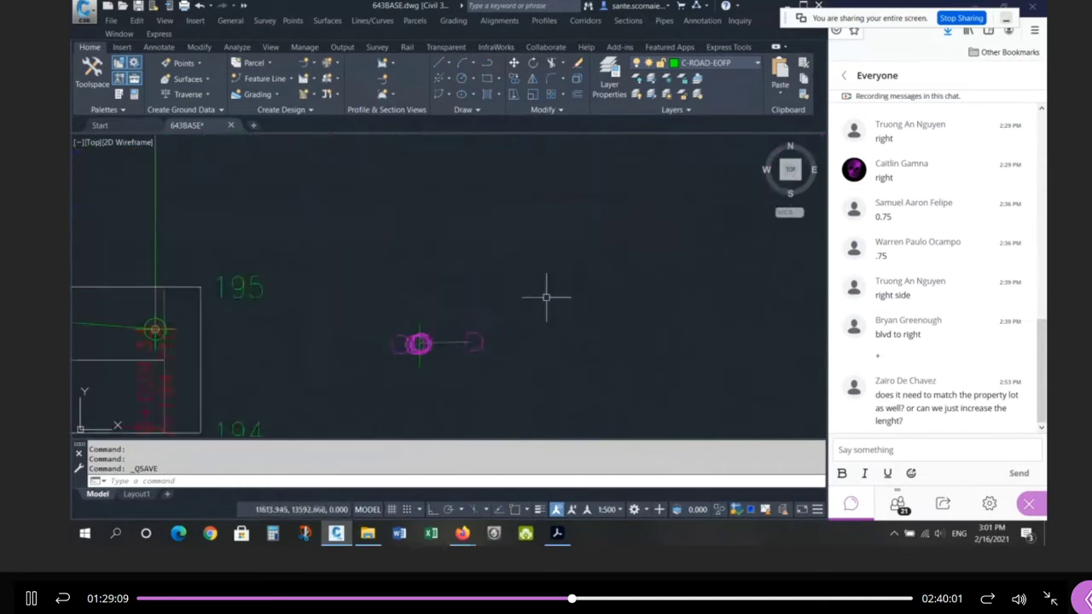
{"action": "left_click", "coordinate": [418, 342]}
{"action": "scroll", "coordinate": [442, 360], "scroll_direction": "up", "scroll_amount": 4}
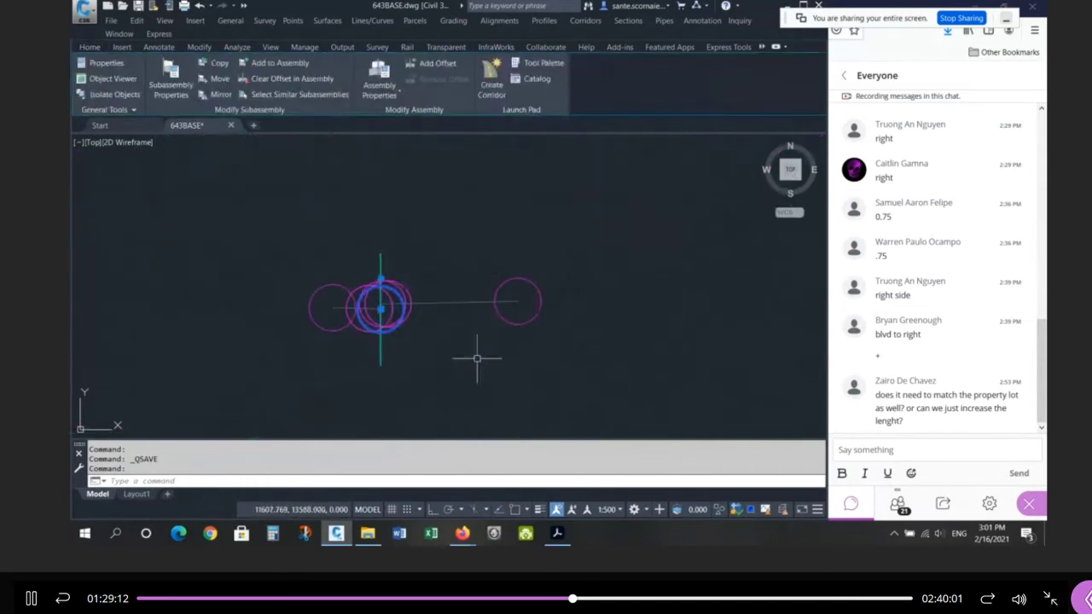
{"action": "scroll", "coordinate": [643, 322], "scroll_direction": "down", "scroll_amount": 12}
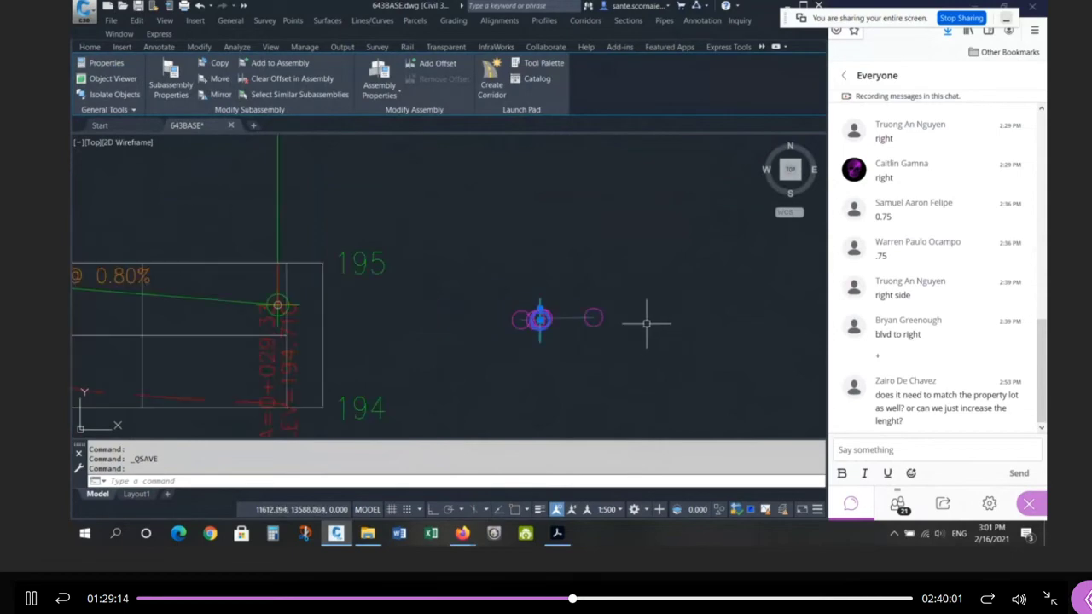
{"action": "scroll", "coordinate": [264, 309], "scroll_direction": "up", "scroll_amount": 10}
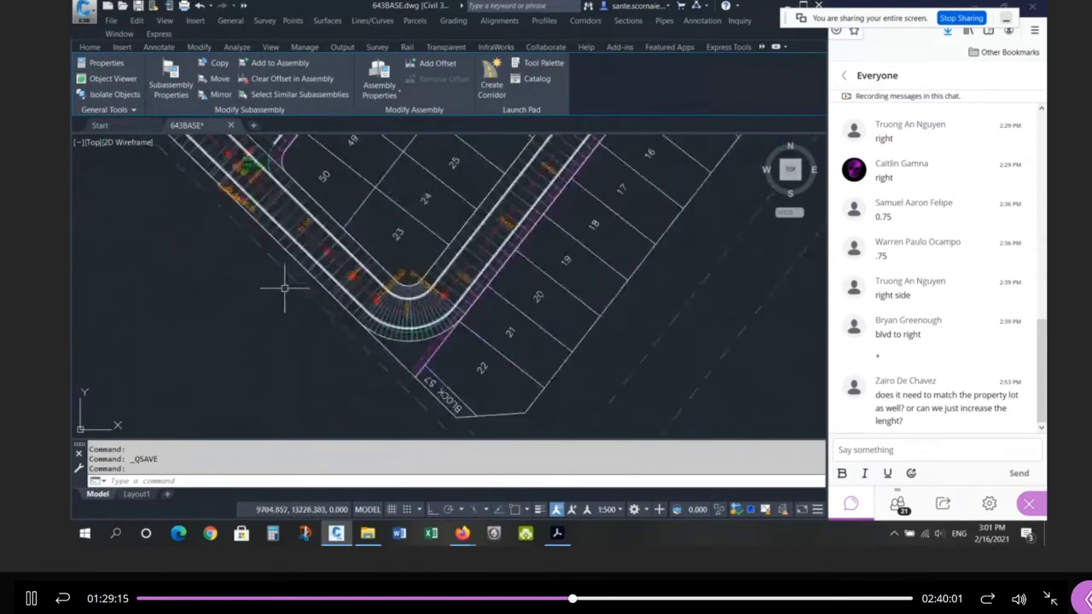
Step: Inspect the corridor's outer edge and the green edge-of-pavement arc at station 0+360, and save the drawing
{"action": "scroll", "coordinate": [335, 322], "scroll_direction": "up", "scroll_amount": 5}
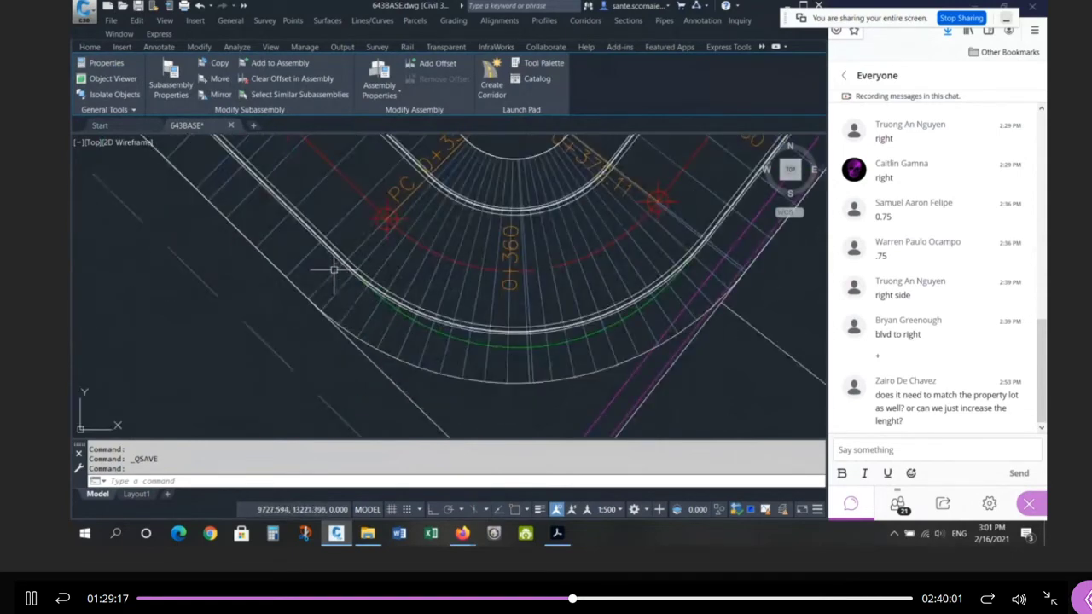
{"action": "left_click", "coordinate": [547, 396]}
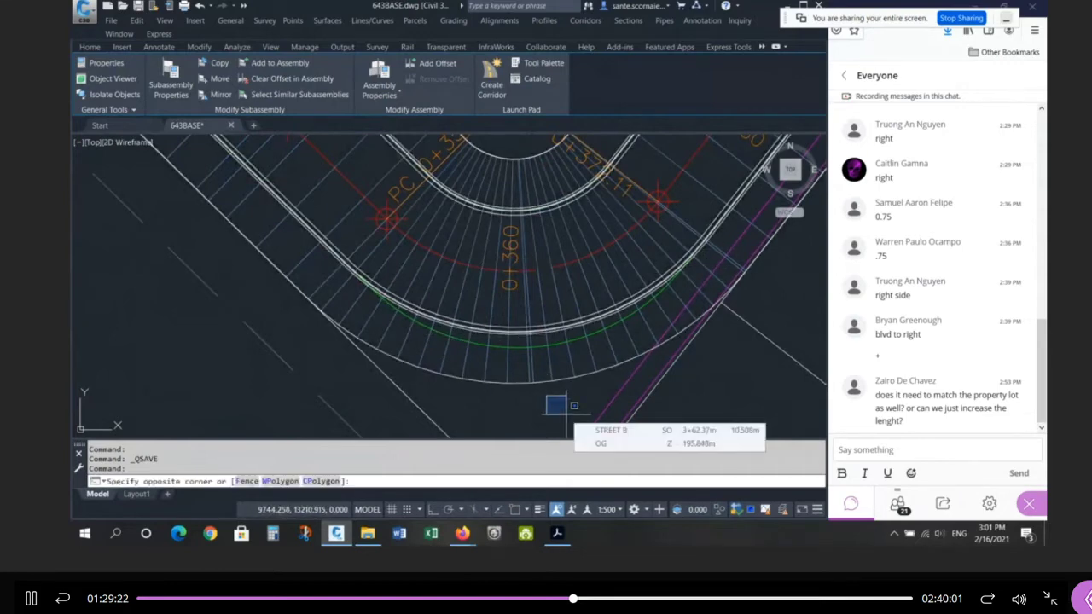
{"action": "key", "text": "Escape"}
{"action": "key", "text": "Escape"}
{"action": "key", "text": "Escape"}
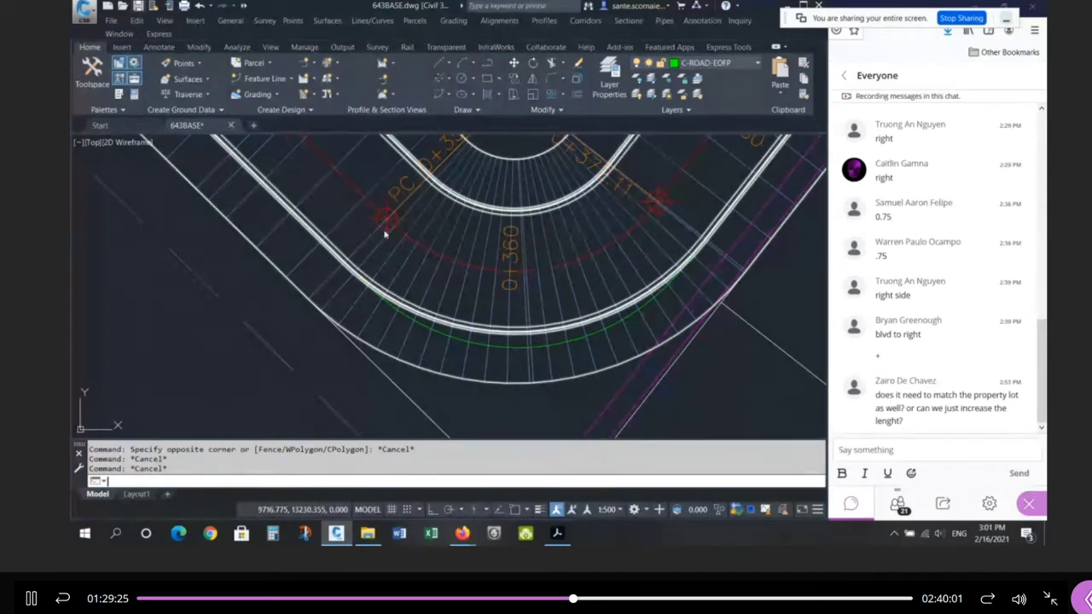
{"action": "key", "text": "ctrl+s"}
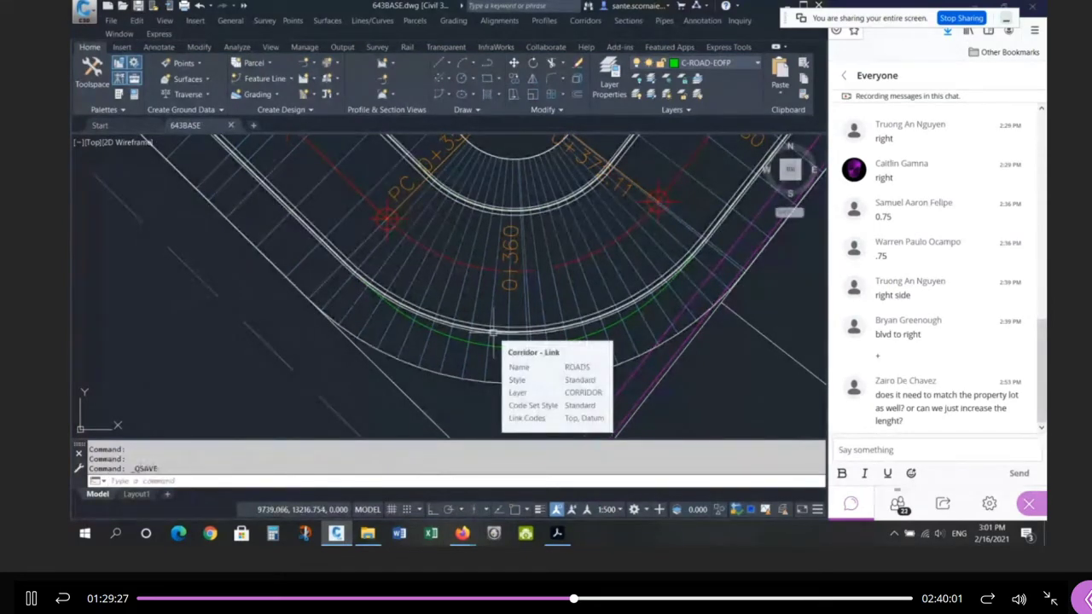
Step: Examine the corridor around the Block 58 bend and across the whole site layout for remaining mismatches with the property lines
{"action": "scroll", "coordinate": [491, 339], "scroll_direction": "down", "scroll_amount": 3}
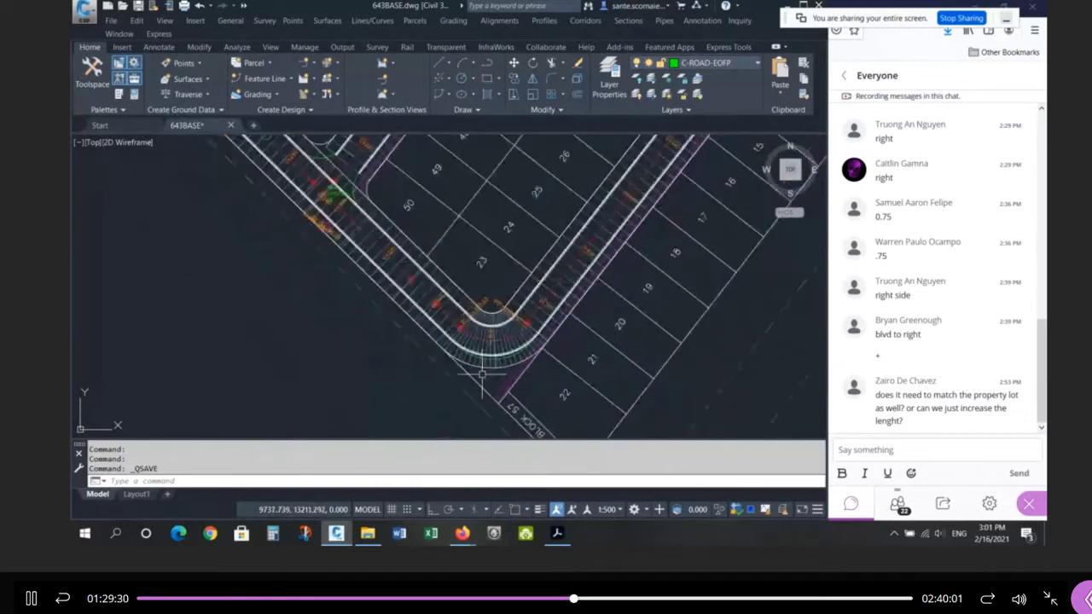
{"action": "scroll", "coordinate": [324, 341], "scroll_direction": "down", "scroll_amount": 2}
{"action": "scroll", "coordinate": [324, 242], "scroll_direction": "up", "scroll_amount": 3}
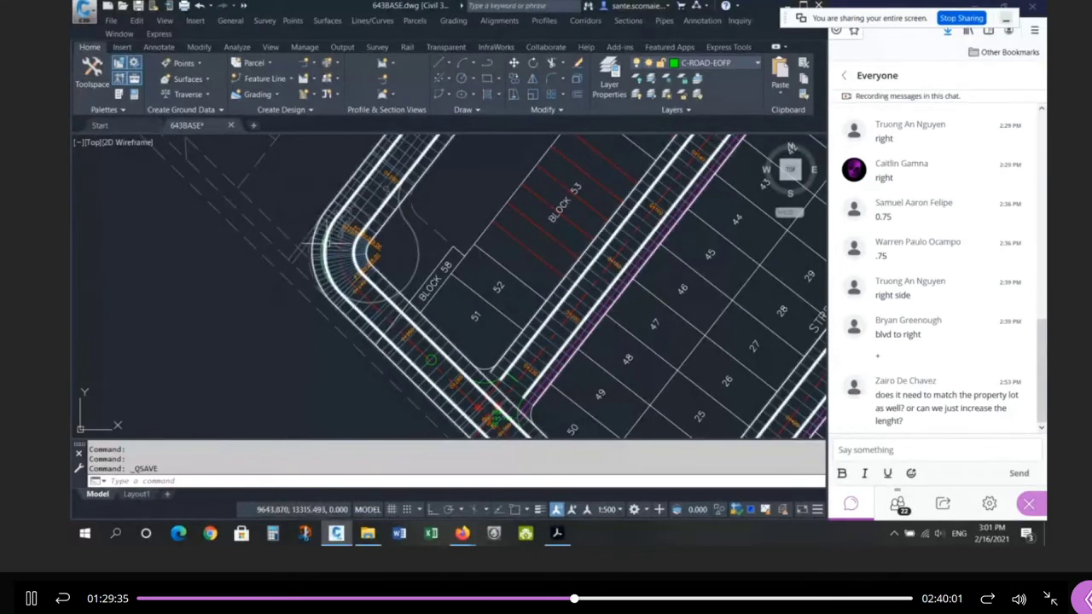
{"action": "scroll", "coordinate": [314, 246], "scroll_direction": "down", "scroll_amount": 5}
{"action": "scroll", "coordinate": [483, 363], "scroll_direction": "up", "scroll_amount": 1}
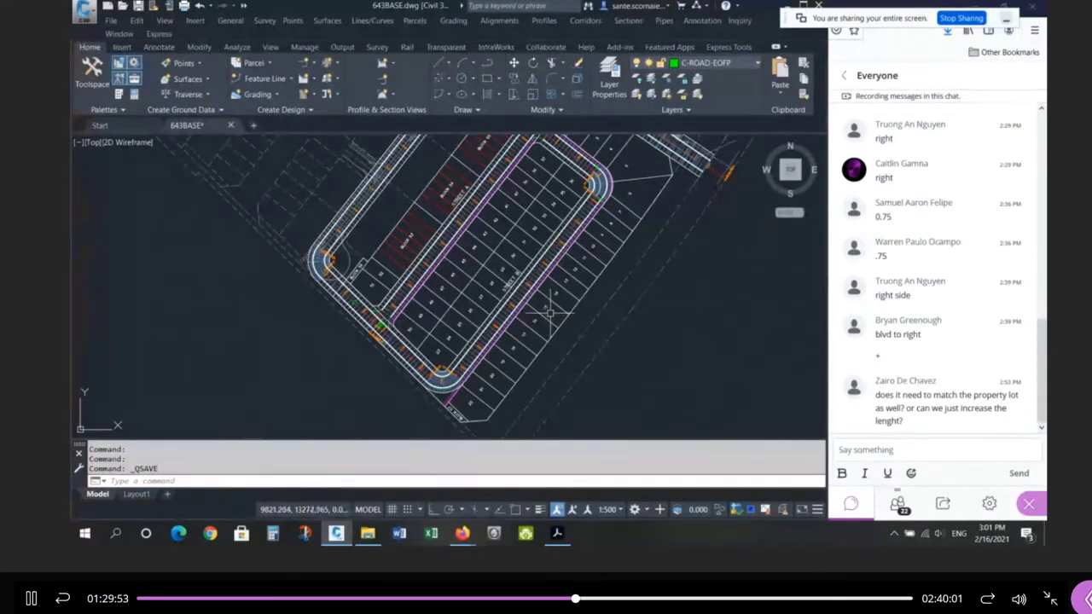
{"action": "scroll", "coordinate": [575, 324], "scroll_direction": "down", "scroll_amount": 2}
{"action": "scroll", "coordinate": [588, 226], "scroll_direction": "up", "scroll_amount": 2}
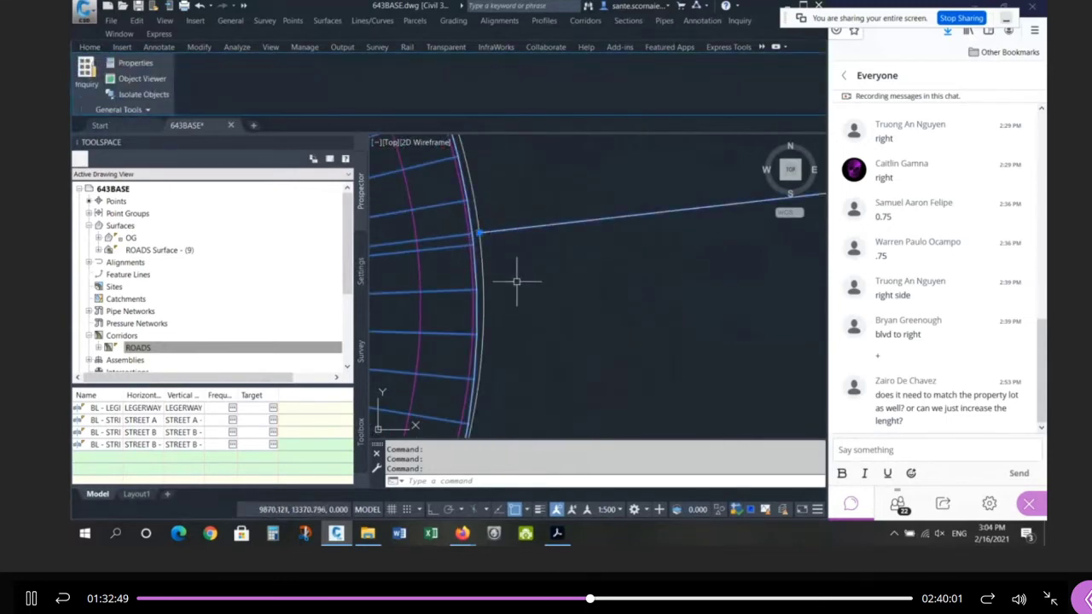
Step: Compare the selected lot line between lots 5 and 6 with the corridor's outer edge, and clear the selection
{"action": "scroll", "coordinate": [504, 255], "scroll_direction": "down", "scroll_amount": 2}
{"action": "left_click", "coordinate": [549, 281]}
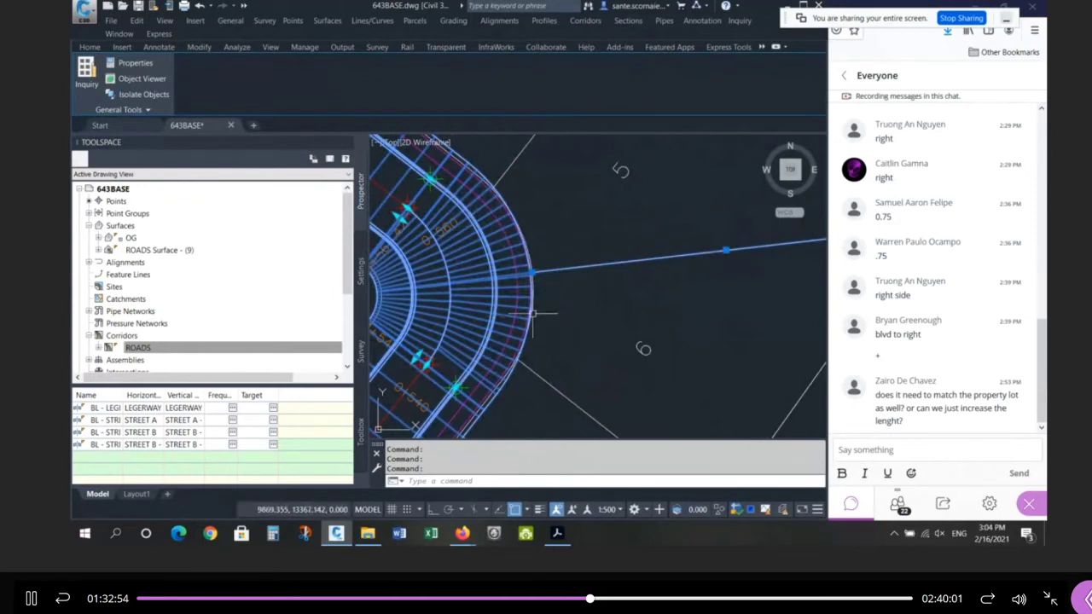
{"action": "key", "text": "Escape"}
{"action": "key", "text": "Escape"}
Step: Set the width of the four outer LinkWidthAndSlope subassemblies on the assemblies near the profile views to 4.5 m
{"action": "scroll", "coordinate": [533, 320], "scroll_direction": "down", "scroll_amount": 4}
{"action": "scroll", "coordinate": [546, 256], "scroll_direction": "down", "scroll_amount": 5}
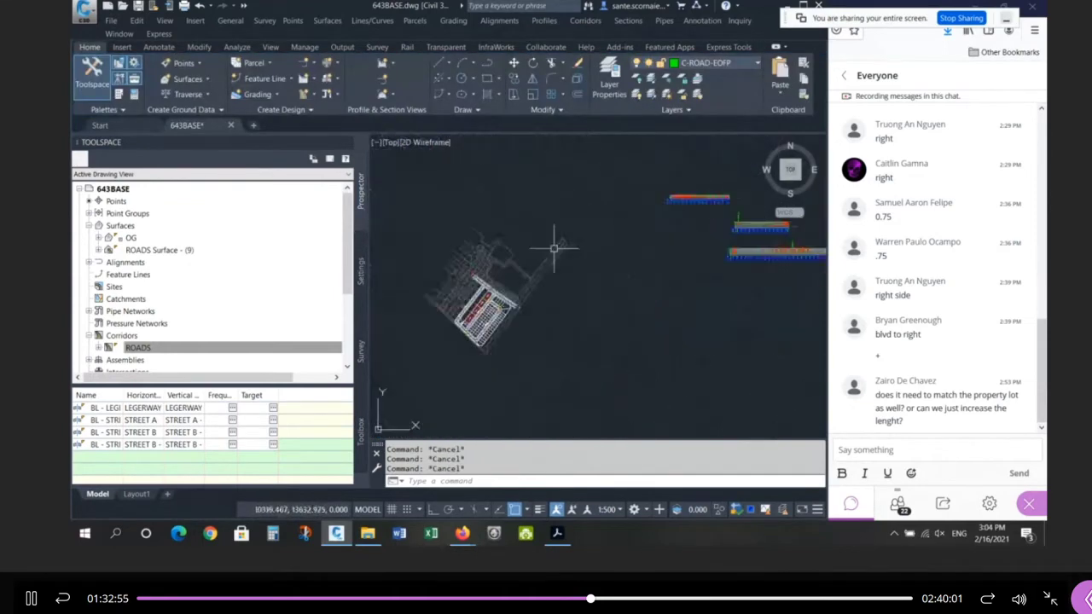
{"action": "scroll", "coordinate": [526, 172], "scroll_direction": "up", "scroll_amount": 3}
{"action": "scroll", "coordinate": [526, 173], "scroll_direction": "up", "scroll_amount": 3}
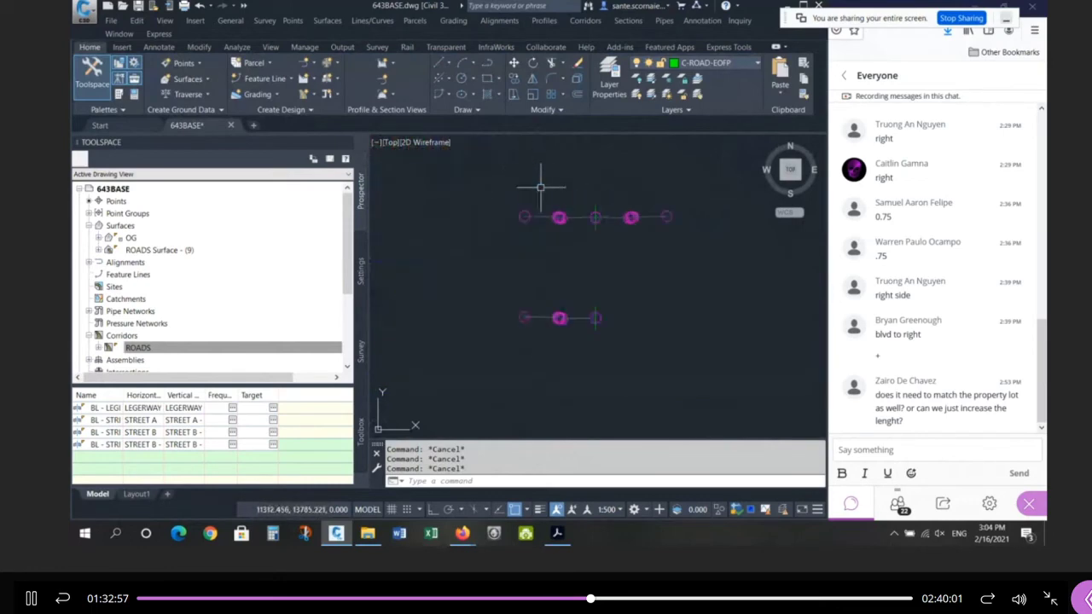
{"action": "left_click", "coordinate": [535, 214]}
{"action": "left_click", "coordinate": [522, 306]}
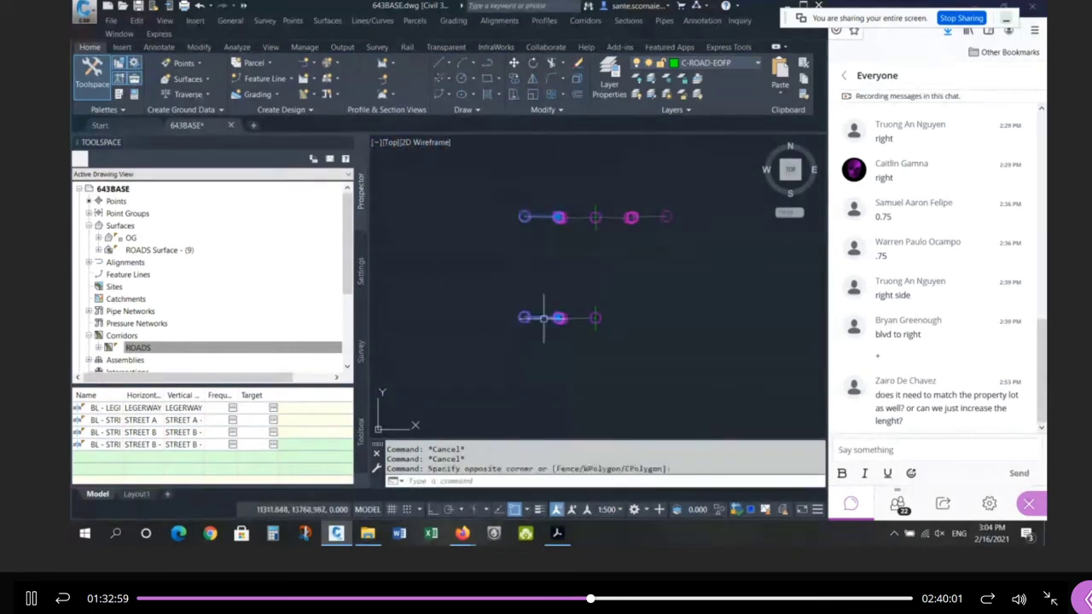
{"action": "scroll", "coordinate": [682, 341], "scroll_direction": "down", "scroll_amount": 4}
{"action": "scroll", "coordinate": [699, 366], "scroll_direction": "up", "scroll_amount": 6}
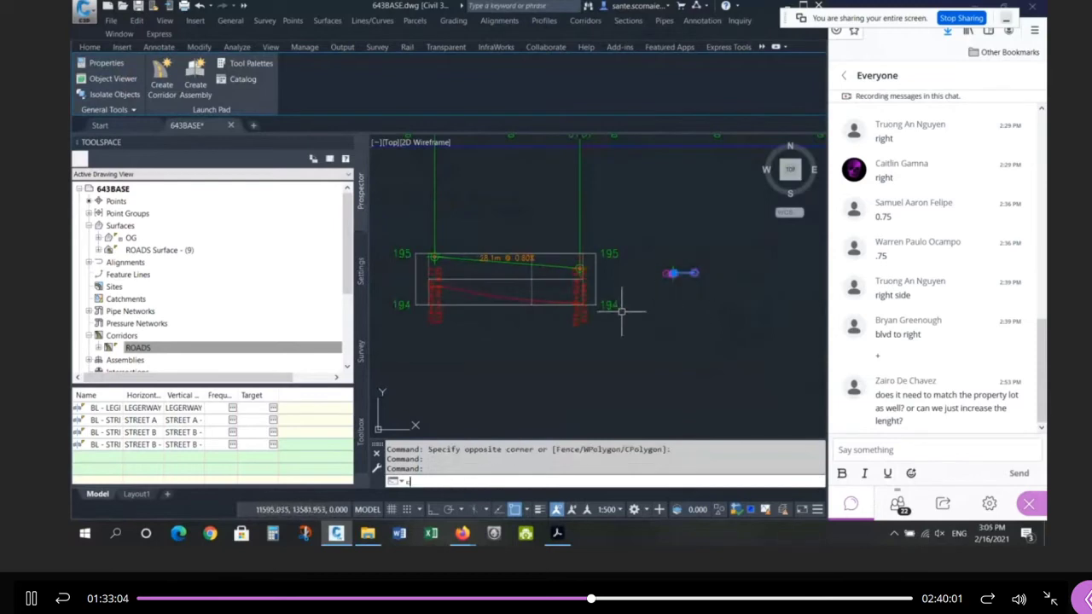
{"action": "type", "text": "h"}
{"action": "key", "text": "Return"}
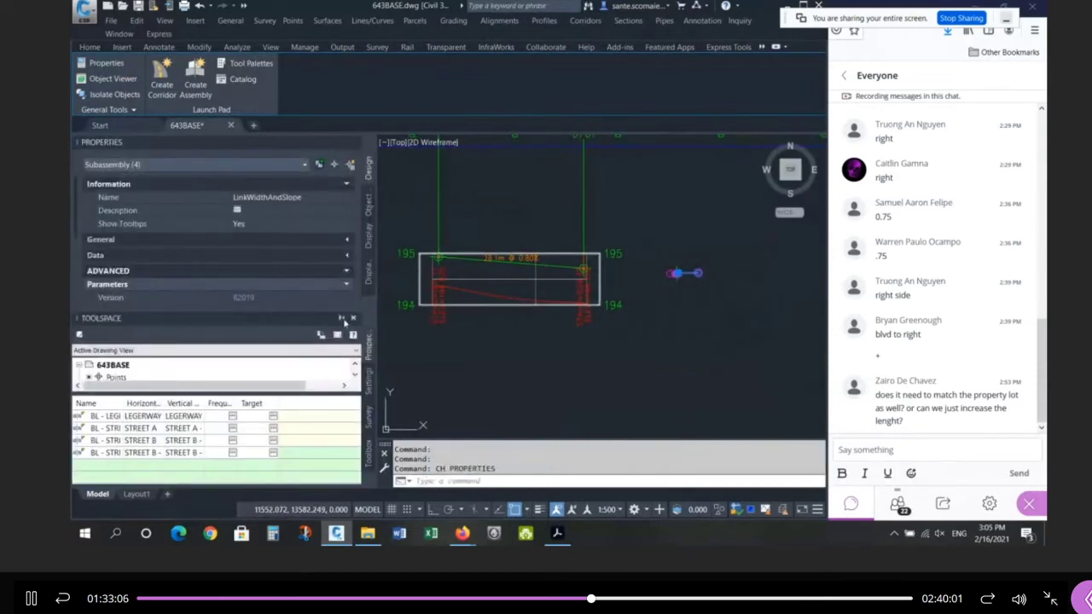
{"action": "left_click", "coordinate": [355, 318]}
{"action": "left_click", "coordinate": [271, 338]}
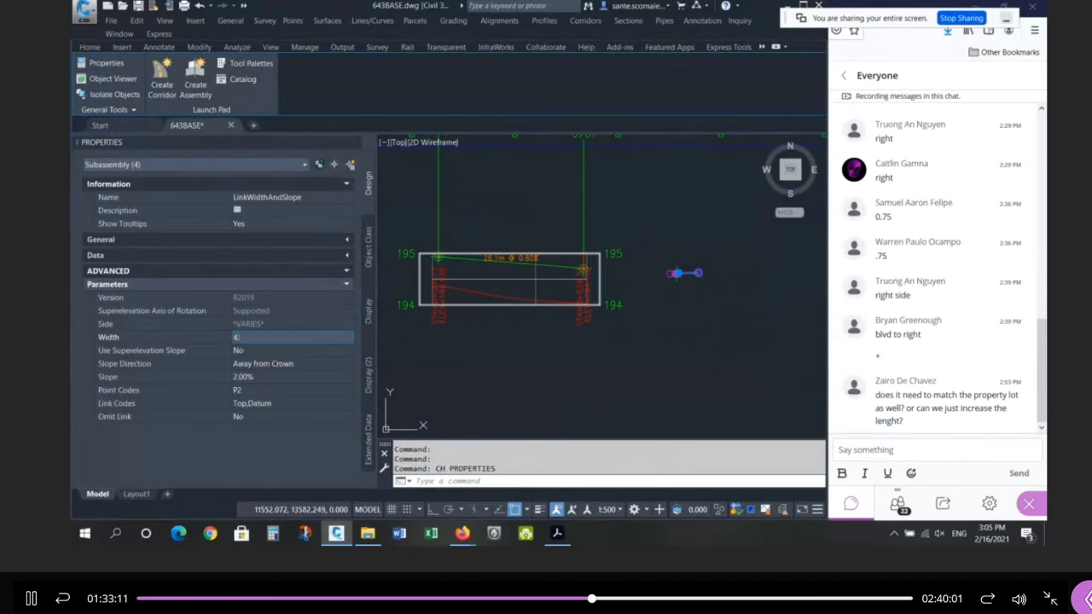
{"action": "type", "text": "4.5"}
{"action": "key", "text": "Return"}
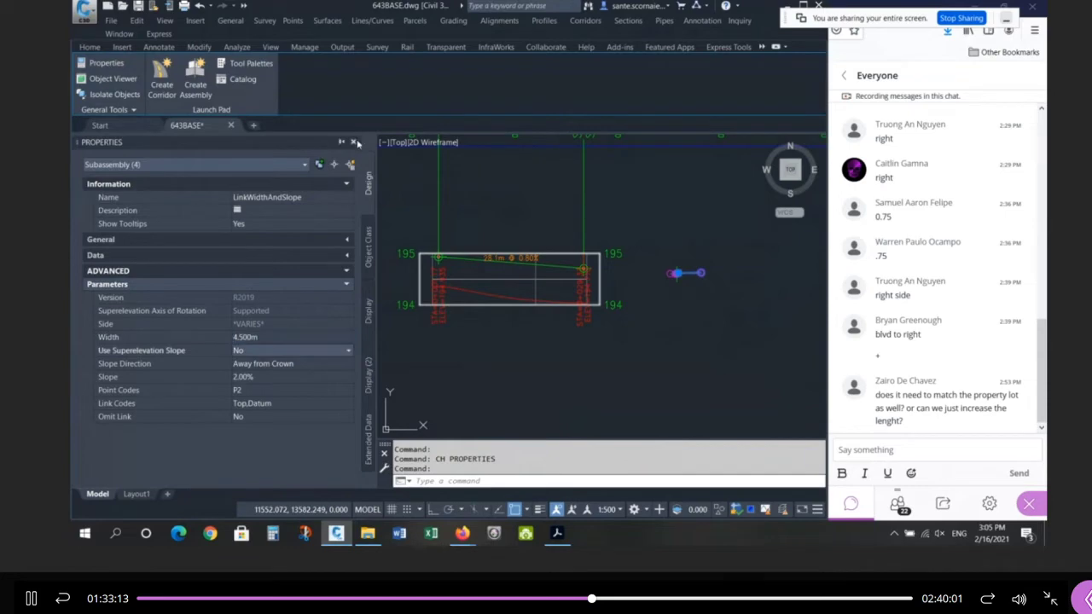
{"action": "left_click", "coordinate": [354, 141]}
{"action": "key", "text": "Escape"}
{"action": "key", "text": "Escape"}
Step: Examine the existing lot line beside lots 282 and 283 and the property boundary behind lots 5 and 6
{"action": "scroll", "coordinate": [480, 273], "scroll_direction": "down", "scroll_amount": 3}
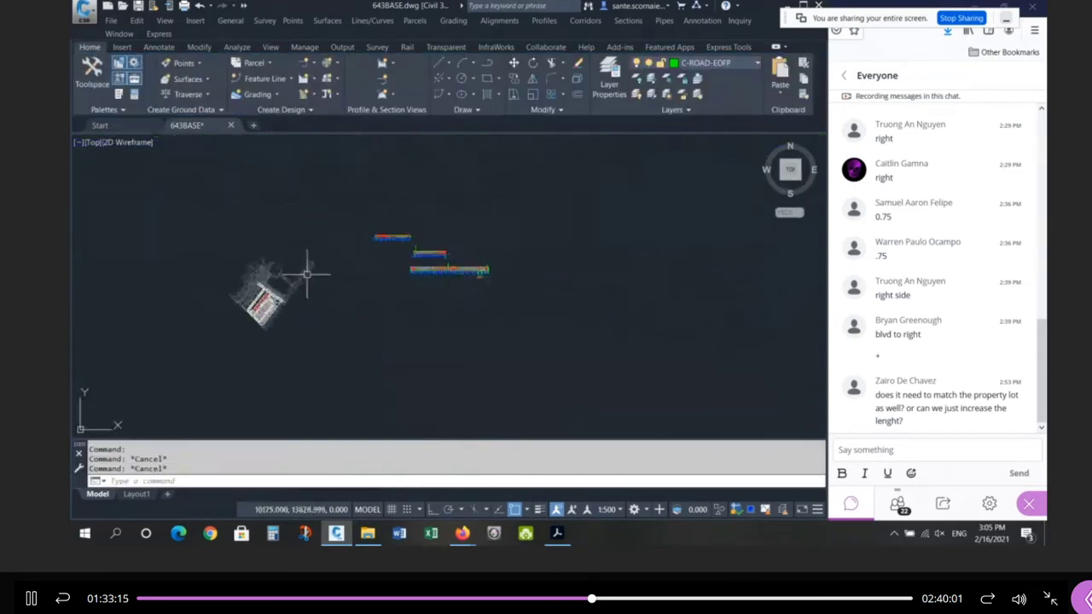
{"action": "scroll", "coordinate": [307, 273], "scroll_direction": "up", "scroll_amount": 8}
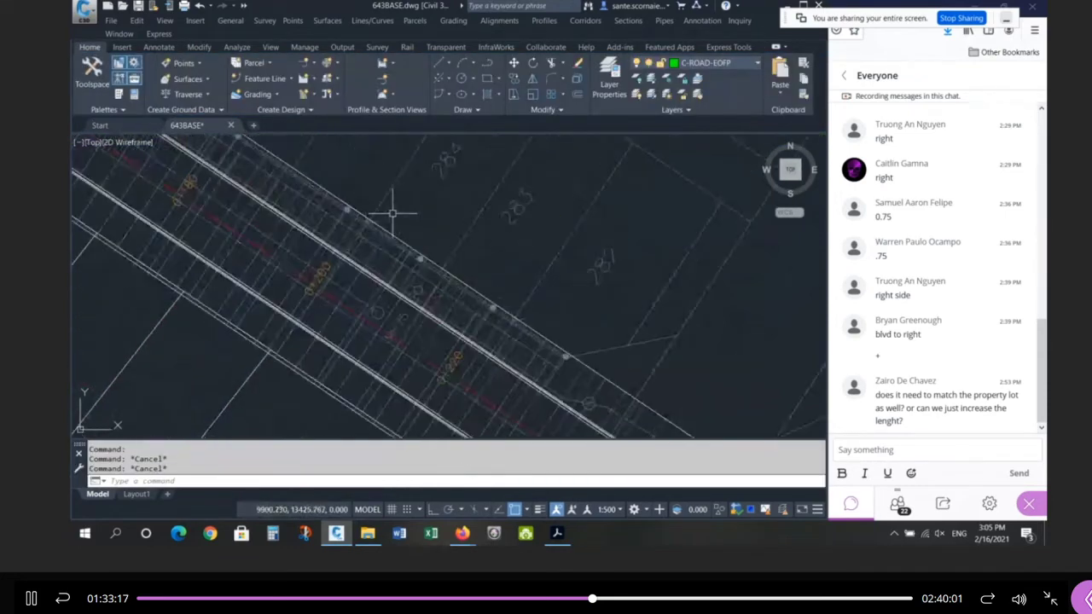
{"action": "scroll", "coordinate": [392, 213], "scroll_direction": "up", "scroll_amount": 3}
{"action": "left_click", "coordinate": [346, 274]}
{"action": "scroll", "coordinate": [391, 196], "scroll_direction": "down", "scroll_amount": 2}
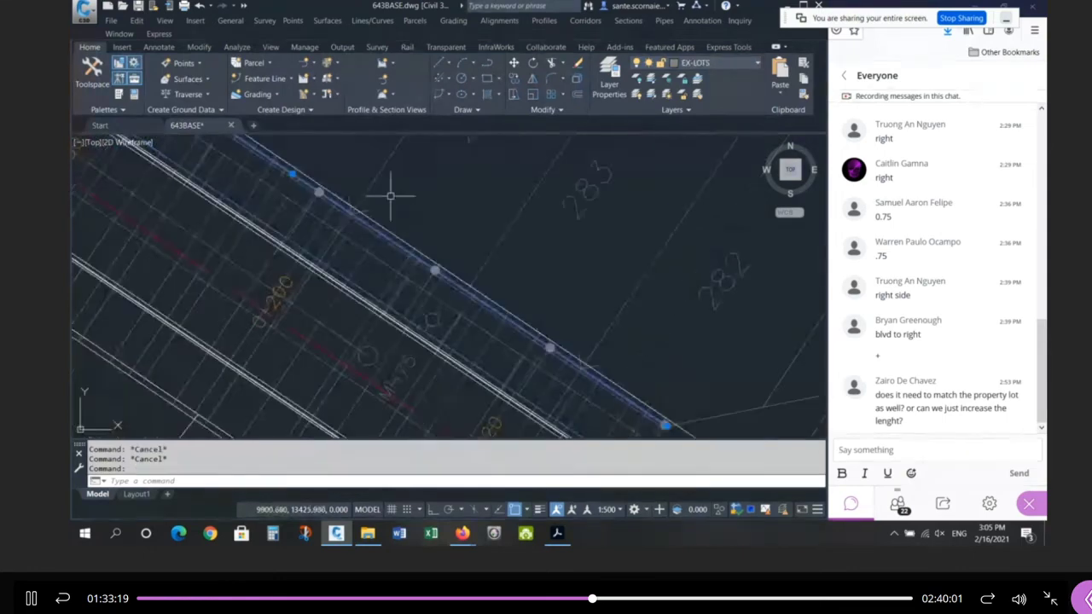
{"action": "scroll", "coordinate": [255, 313], "scroll_direction": "up", "scroll_amount": 2}
{"action": "left_click", "coordinate": [244, 334]}
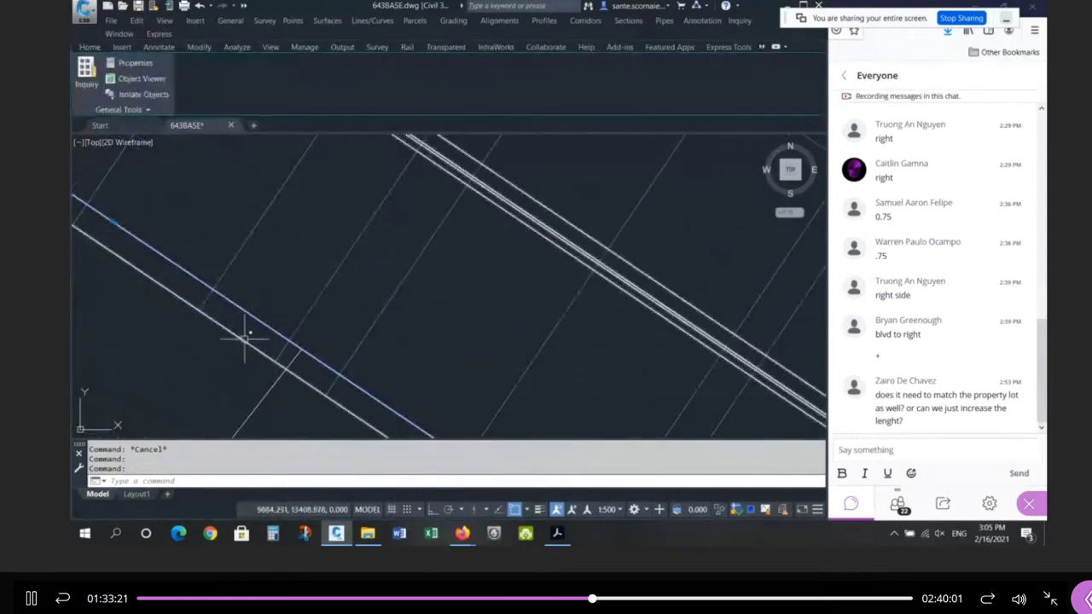
{"action": "scroll", "coordinate": [440, 243], "scroll_direction": "down", "scroll_amount": 2}
{"action": "scroll", "coordinate": [441, 243], "scroll_direction": "down", "scroll_amount": 2}
{"action": "scroll", "coordinate": [313, 248], "scroll_direction": "up", "scroll_amount": 5}
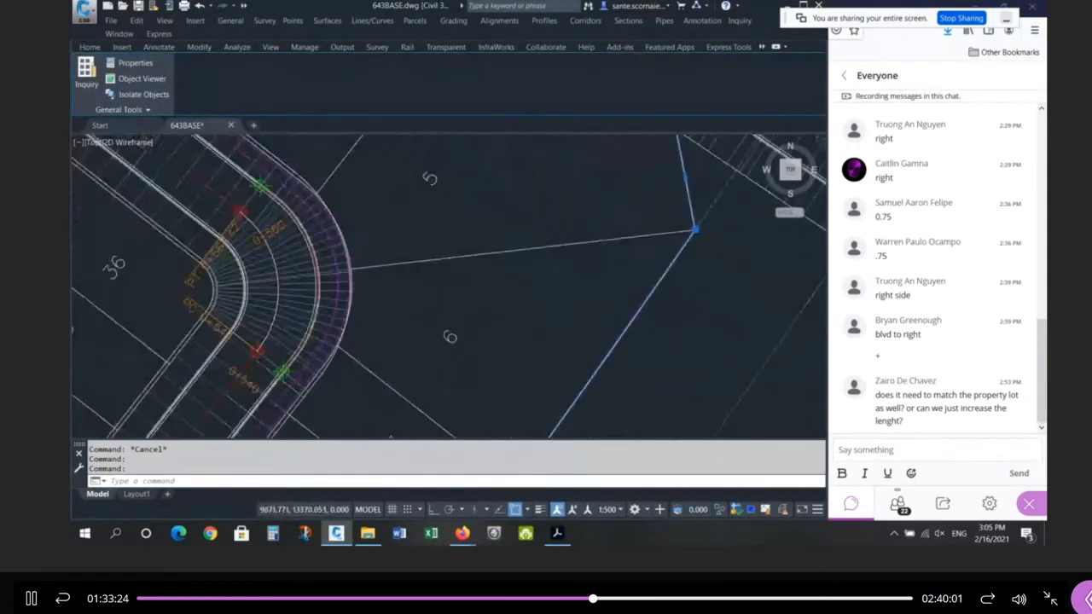
{"action": "key", "text": "Escape"}
{"action": "key", "text": "Escape"}
{"action": "scroll", "coordinate": [630, 347], "scroll_direction": "down", "scroll_amount": 2}
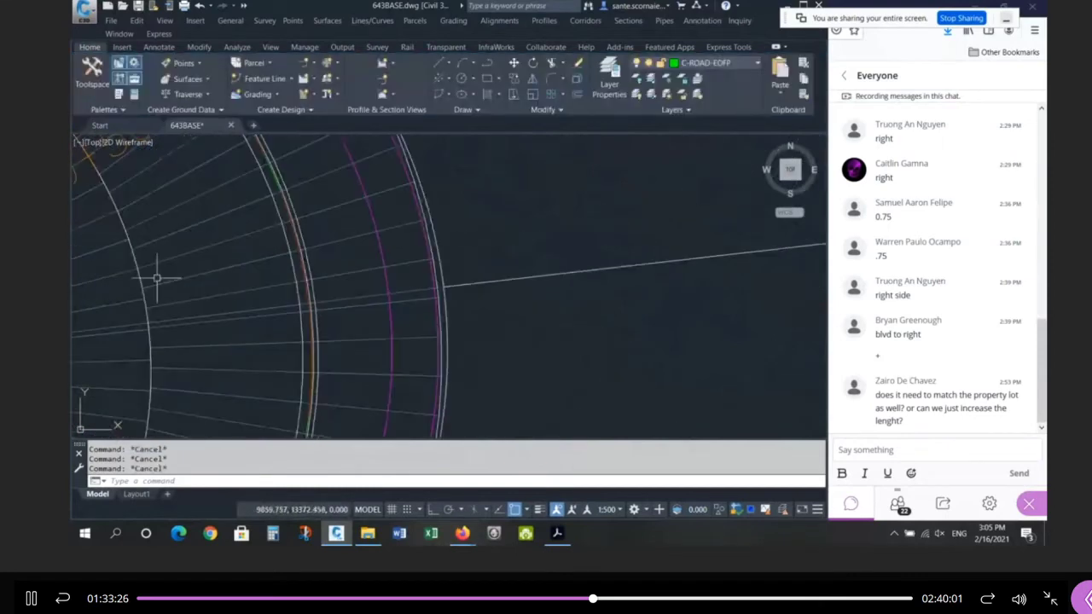
Step: Rebuild the ROADS corridor and select the line between lots 5 and 6 to compare it with the corridor edge
{"action": "scroll", "coordinate": [158, 277], "scroll_direction": "up", "scroll_amount": 2}
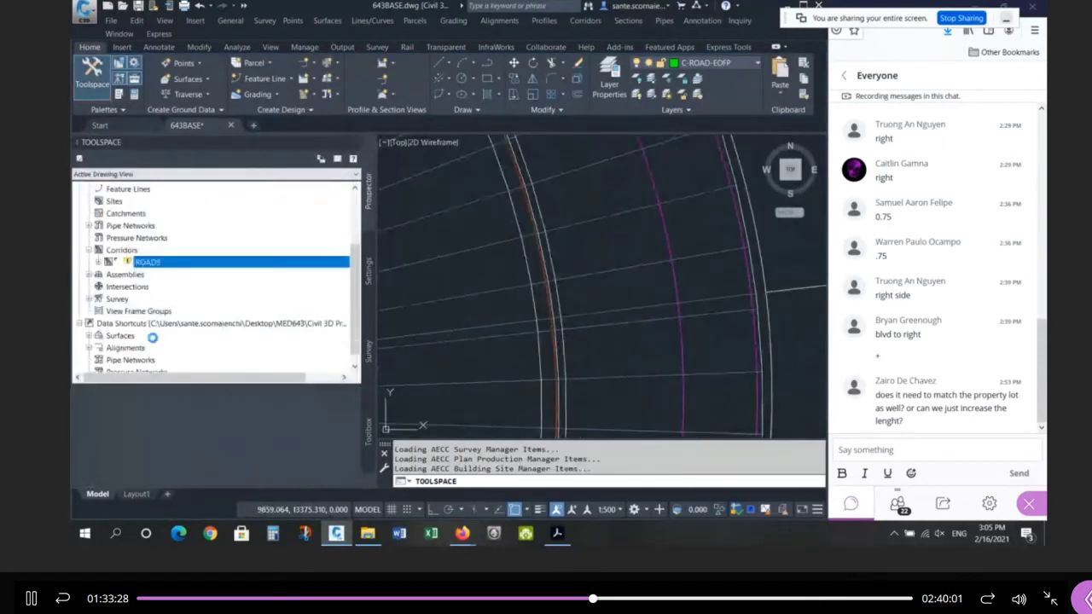
{"action": "right_click", "coordinate": [158, 350]}
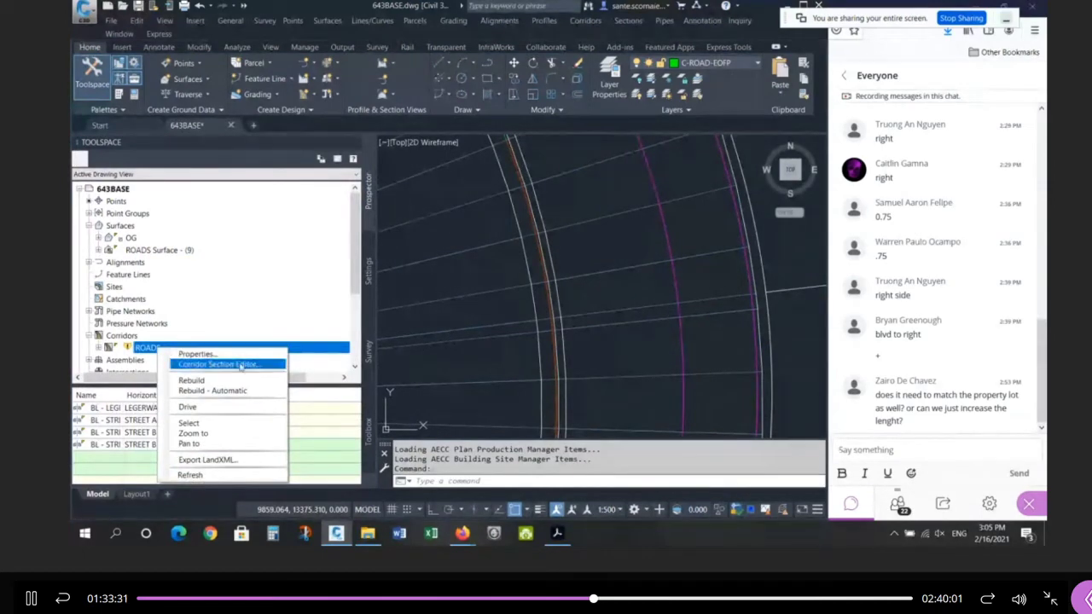
{"action": "left_click", "coordinate": [214, 382]}
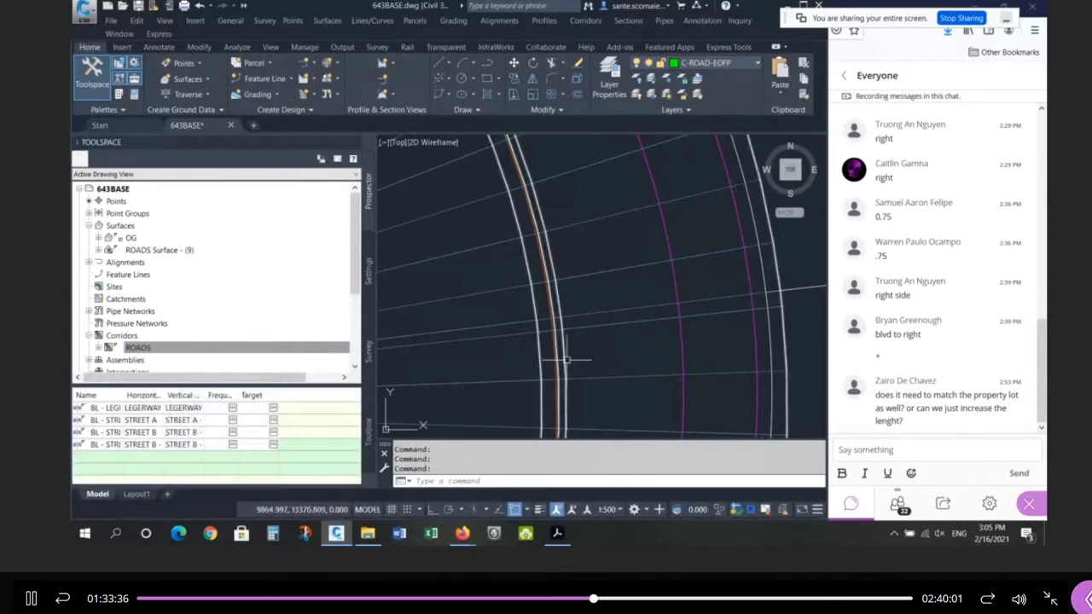
{"action": "left_click", "coordinate": [773, 289]}
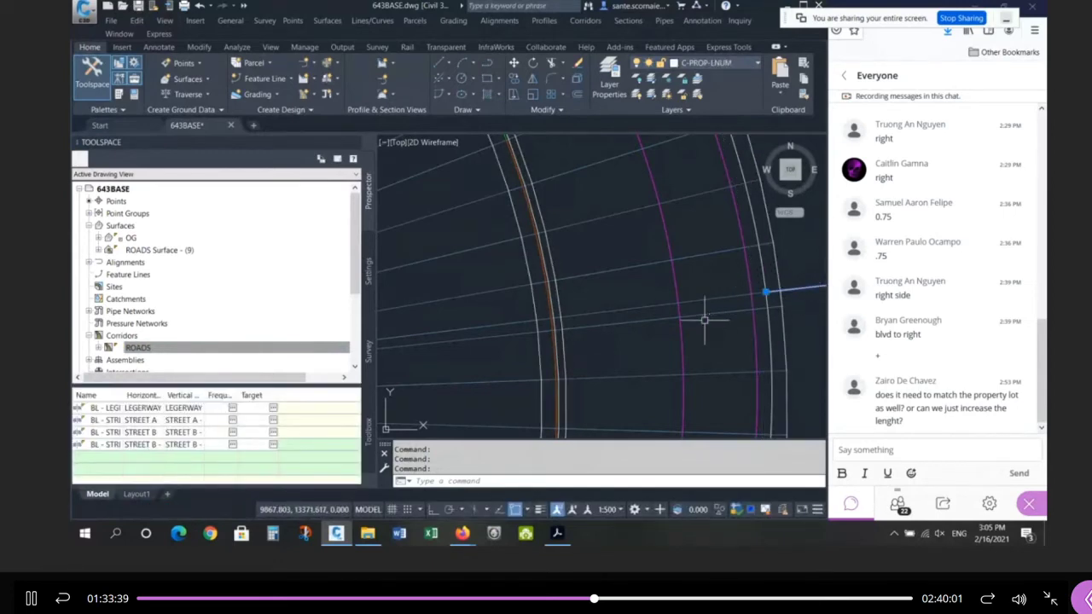
{"action": "left_click", "coordinate": [356, 145]}
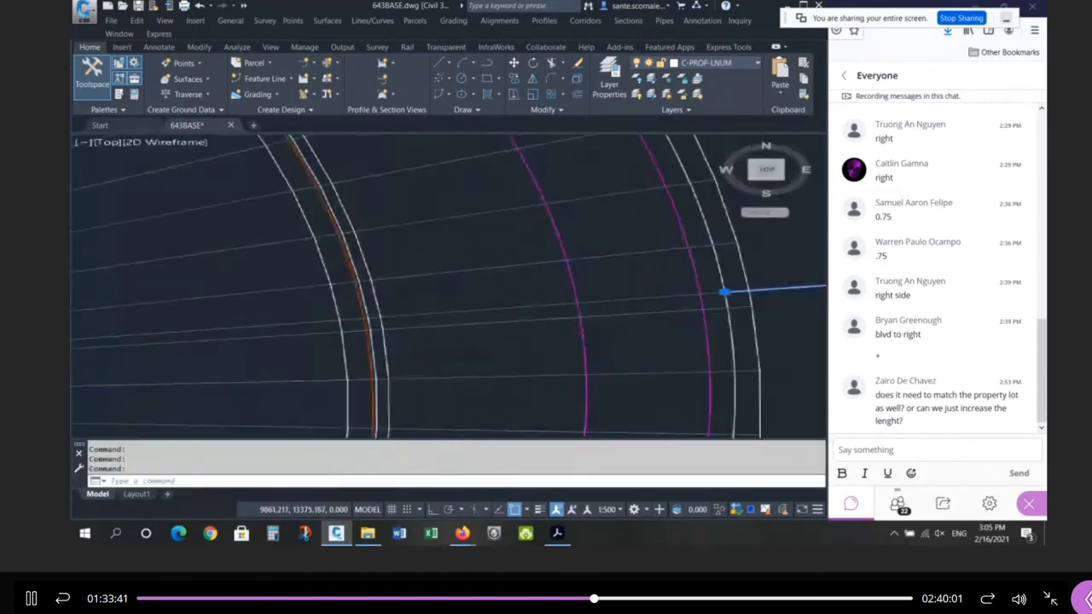
Step: Check the right-of-way line and the lot lines near lots 4 and 5 against the corridor's outer edge near station 0+560
{"action": "scroll", "coordinate": [469, 268], "scroll_direction": "down", "scroll_amount": 7}
{"action": "scroll", "coordinate": [477, 269], "scroll_direction": "down", "scroll_amount": 5}
{"action": "key", "text": "Escape"}
{"action": "key", "text": "Escape"}
{"action": "scroll", "coordinate": [517, 229], "scroll_direction": "up", "scroll_amount": 5}
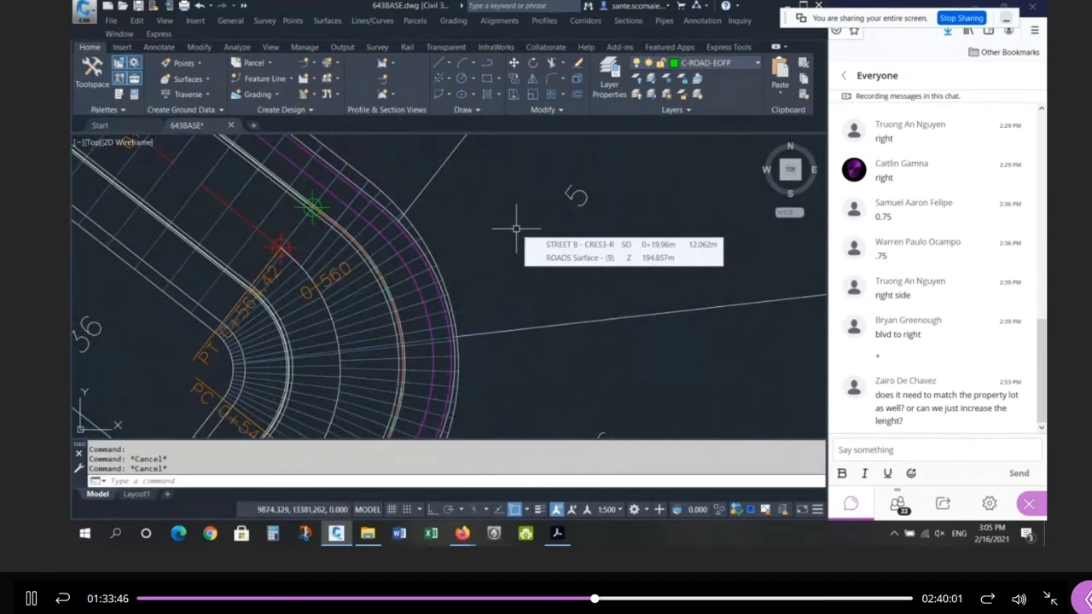
{"action": "scroll", "coordinate": [508, 231], "scroll_direction": "down", "scroll_amount": 2}
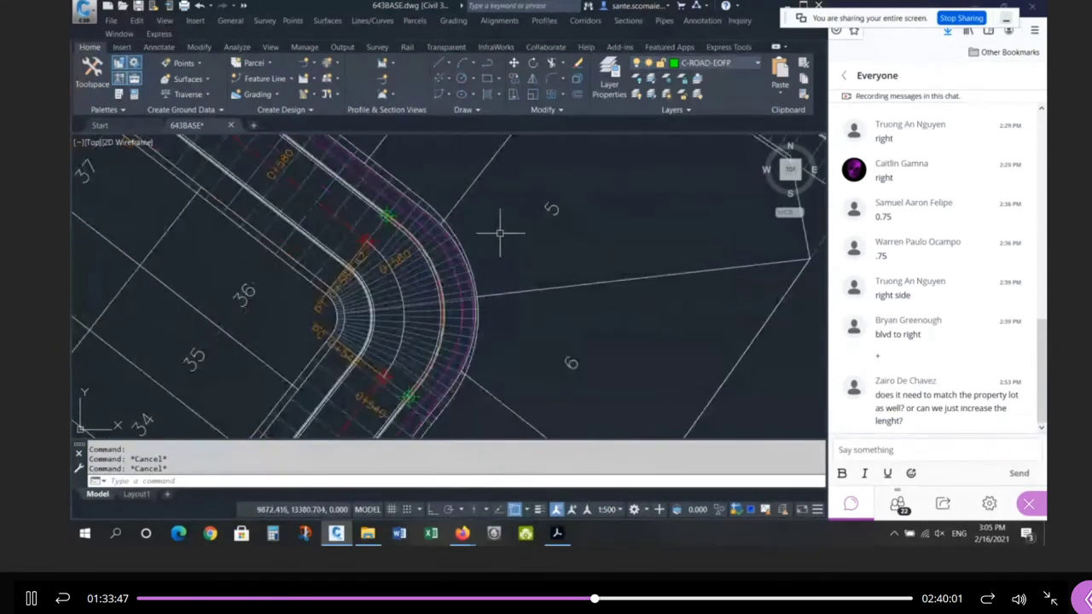
{"action": "scroll", "coordinate": [503, 230], "scroll_direction": "up", "scroll_amount": 6}
{"action": "left_click", "coordinate": [352, 217]}
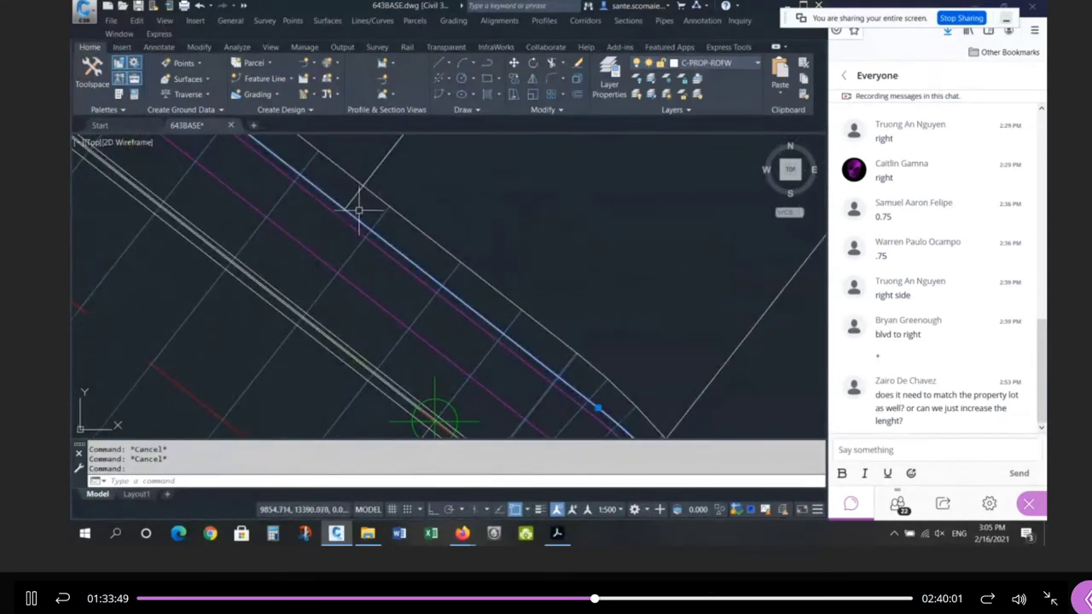
{"action": "key", "text": "Escape"}
{"action": "left_click", "coordinate": [348, 207]}
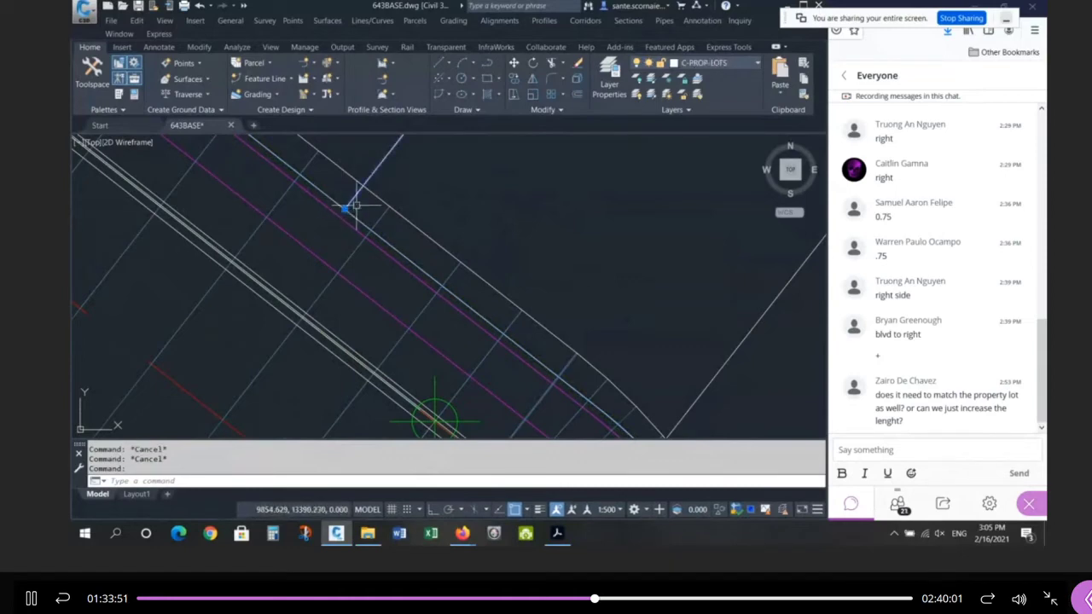
{"action": "scroll", "coordinate": [419, 231], "scroll_direction": "down", "scroll_amount": 3}
{"action": "key", "text": "Escape"}
{"action": "scroll", "coordinate": [468, 246], "scroll_direction": "down", "scroll_amount": 2}
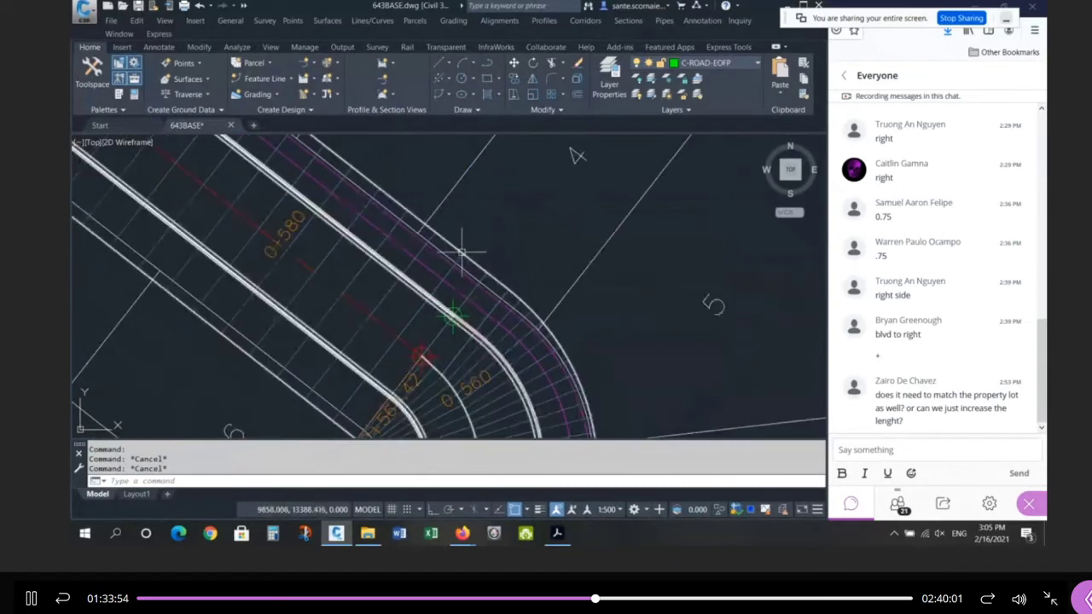
Step: Save the drawing with the rebuilt corridor
{"action": "left_click", "coordinate": [137, 6]}
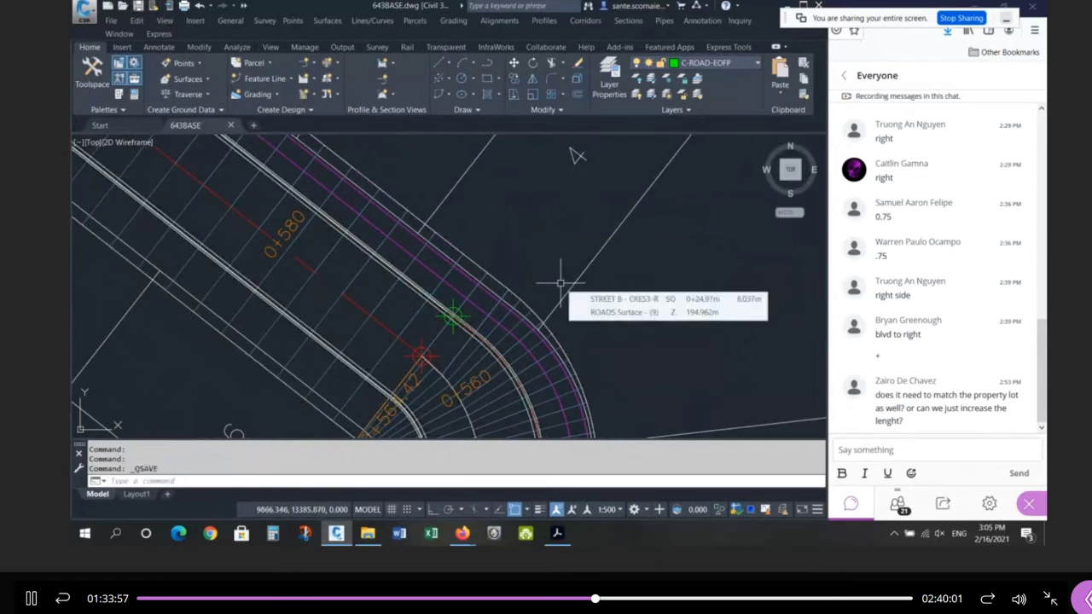
{"action": "scroll", "coordinate": [560, 282], "scroll_direction": "down", "scroll_amount": 4}
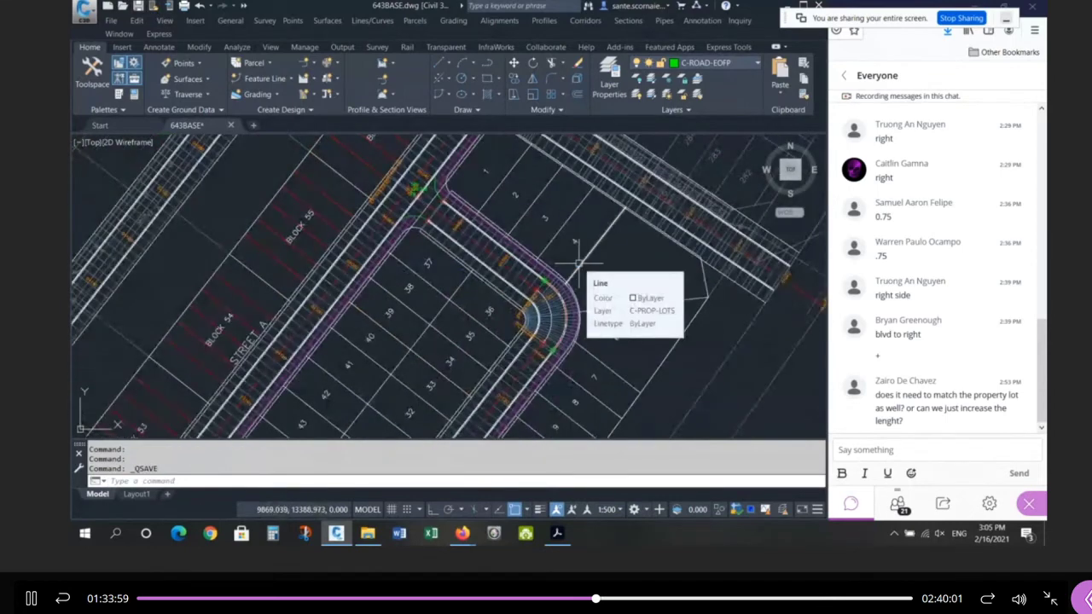
{"action": "scroll", "coordinate": [567, 273], "scroll_direction": "down", "scroll_amount": 5}
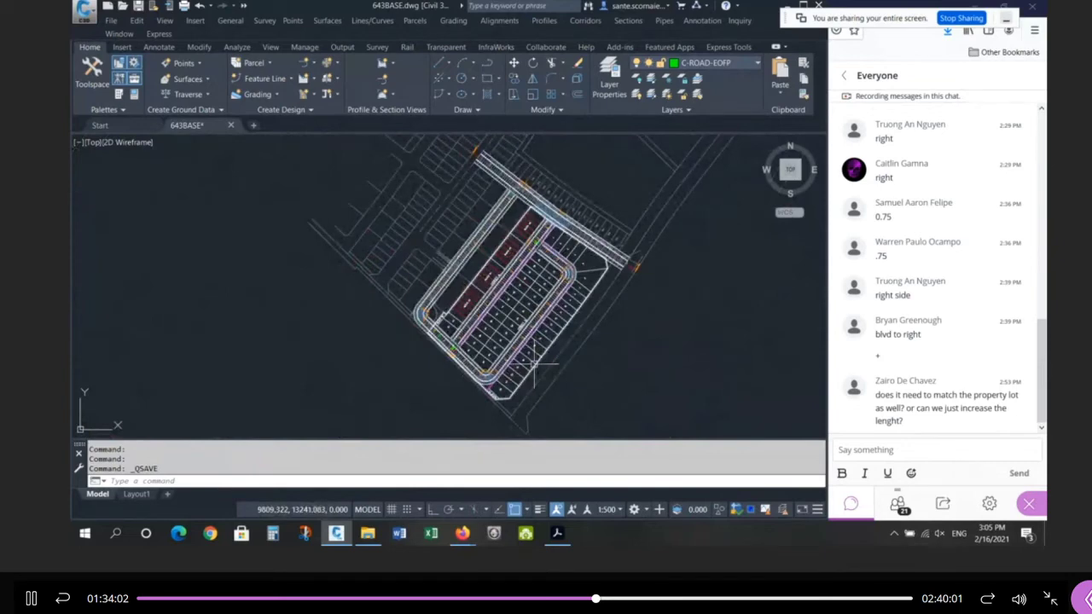
Step: Select the lot line between lot 22 and Block 57 to compare it with the corridor edge at the elbow near station 0+360
{"action": "scroll", "coordinate": [478, 365], "scroll_direction": "up", "scroll_amount": 5}
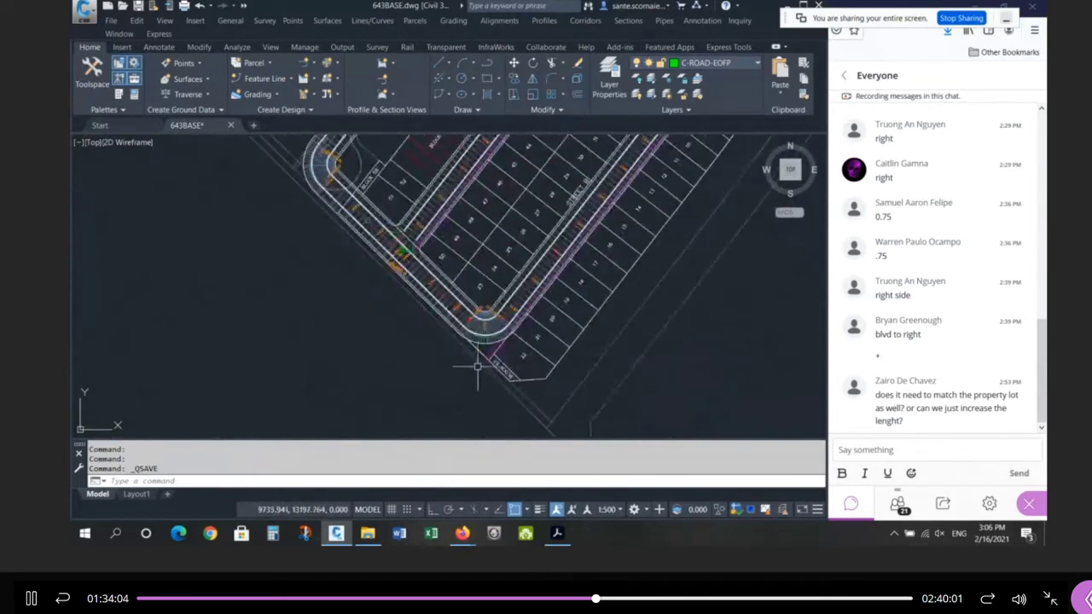
{"action": "scroll", "coordinate": [477, 365], "scroll_direction": "up", "scroll_amount": 3}
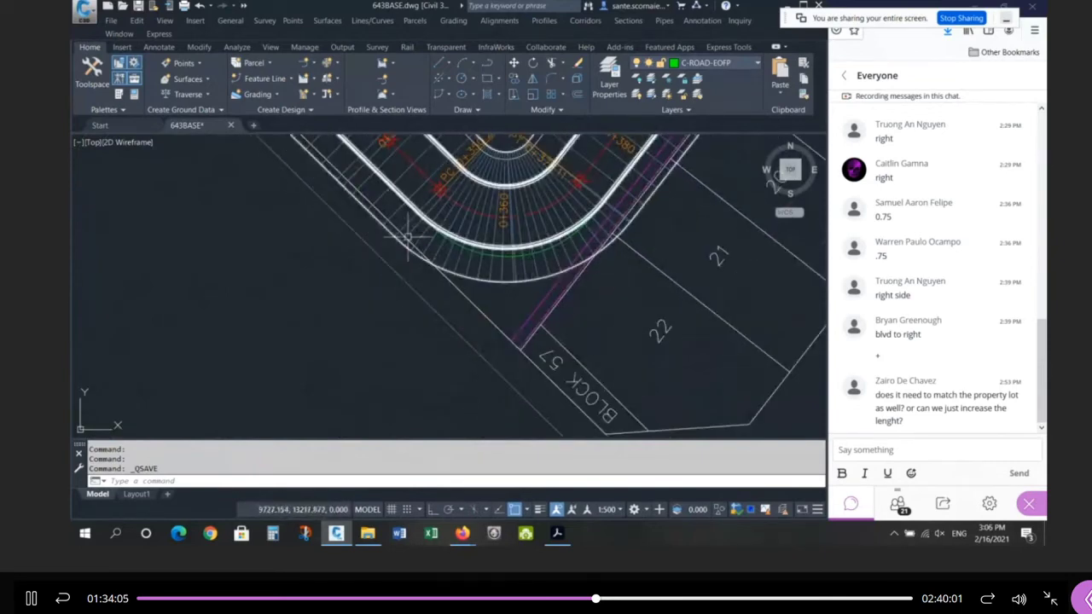
{"action": "scroll", "coordinate": [521, 350], "scroll_direction": "up", "scroll_amount": 3}
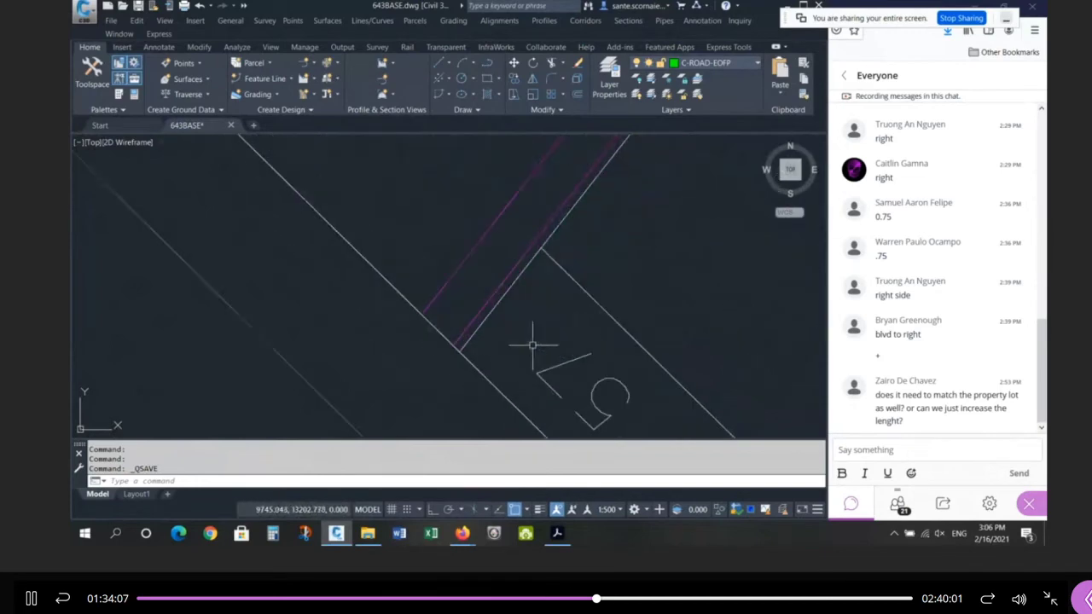
{"action": "left_click", "coordinate": [552, 257]}
{"action": "left_click", "coordinate": [471, 192]}
{"action": "scroll", "coordinate": [554, 290], "scroll_direction": "down", "scroll_amount": 1}
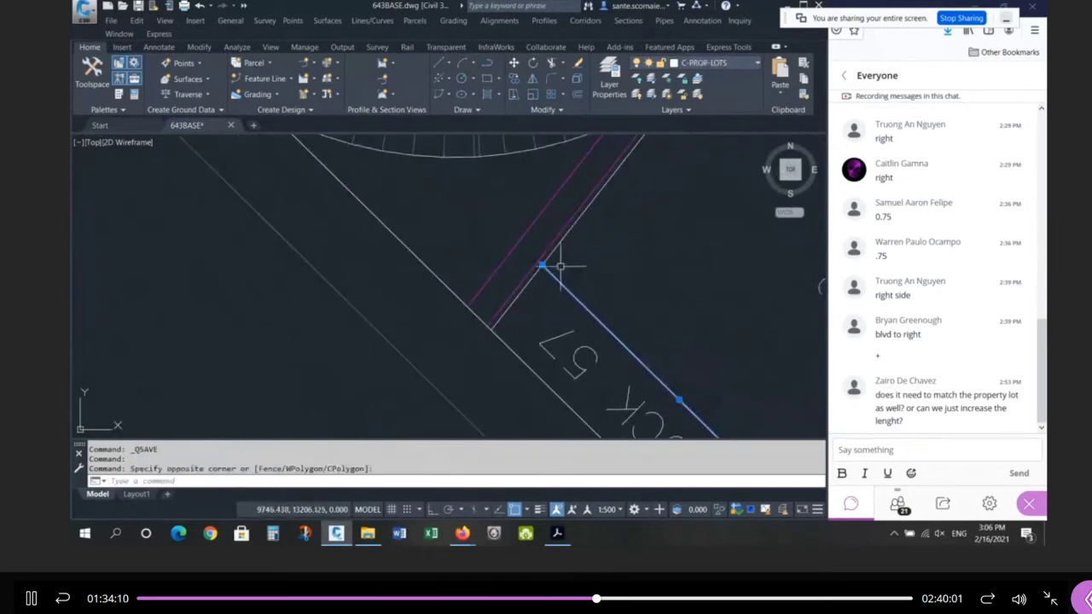
{"action": "scroll", "coordinate": [540, 295], "scroll_direction": "down", "scroll_amount": 3}
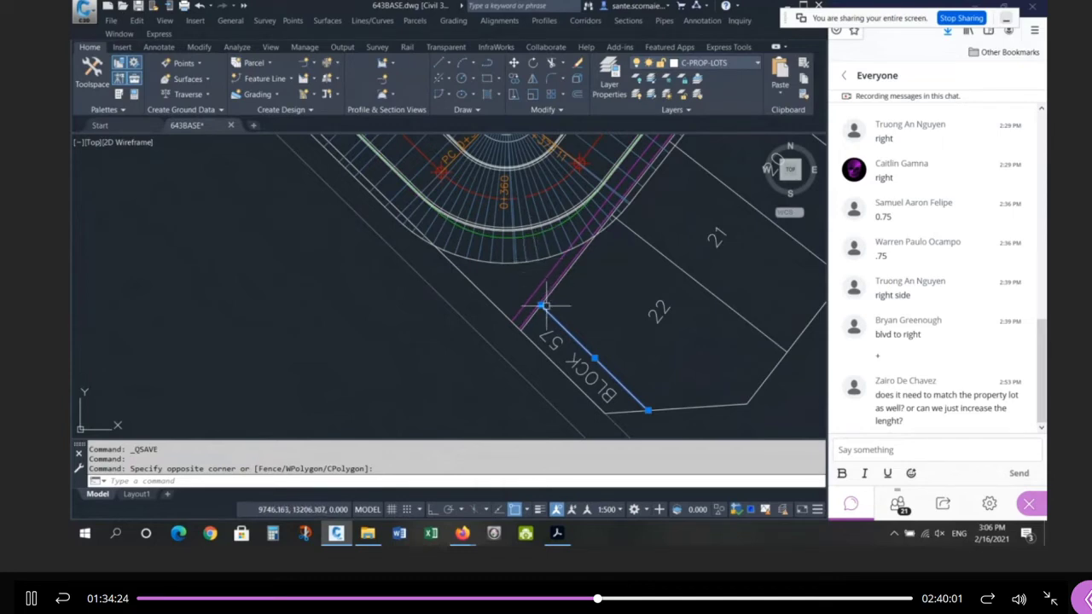
Step: Check the frontage line's end at the Block 57 boundary and clear the lot line selection
{"action": "mouse_move", "coordinate": [542, 304]}
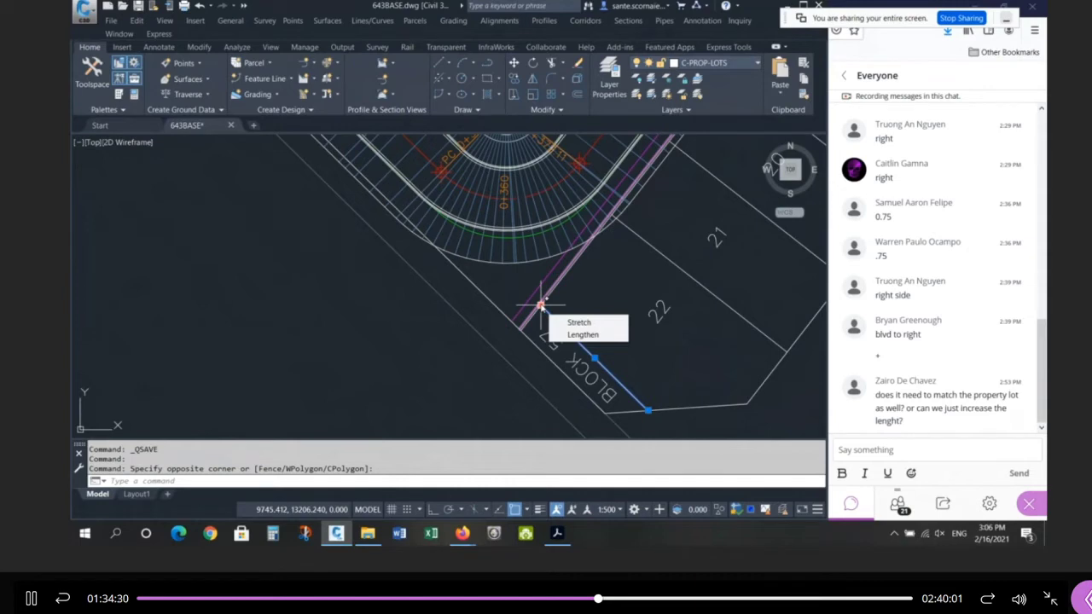
{"action": "scroll", "coordinate": [543, 304], "scroll_direction": "up", "scroll_amount": 3}
{"action": "left_click", "coordinate": [510, 354]}
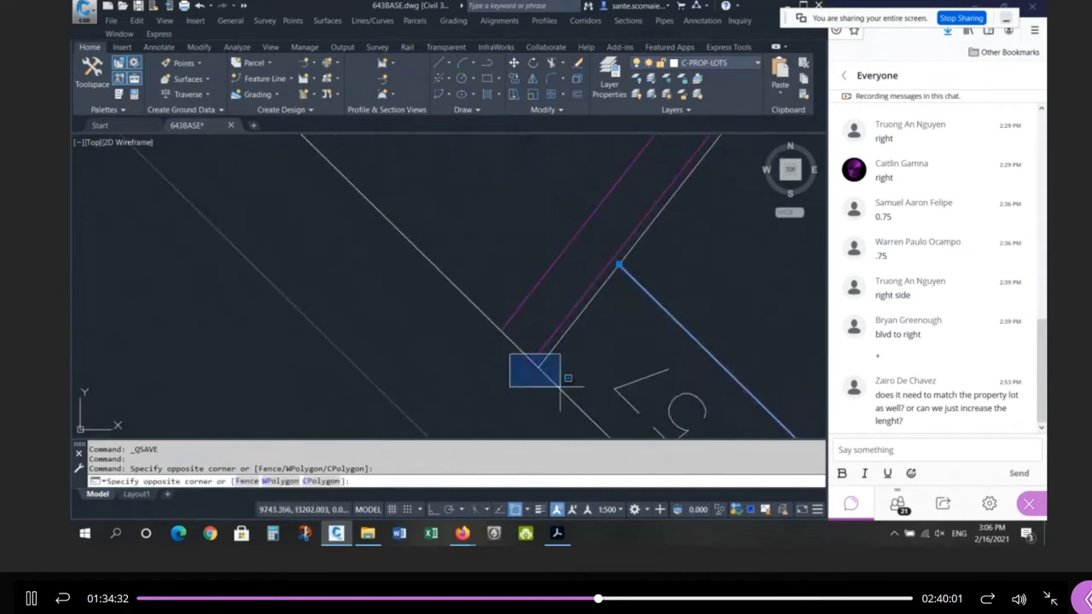
{"action": "key", "text": "Escape"}
{"action": "key", "text": "Escape"}
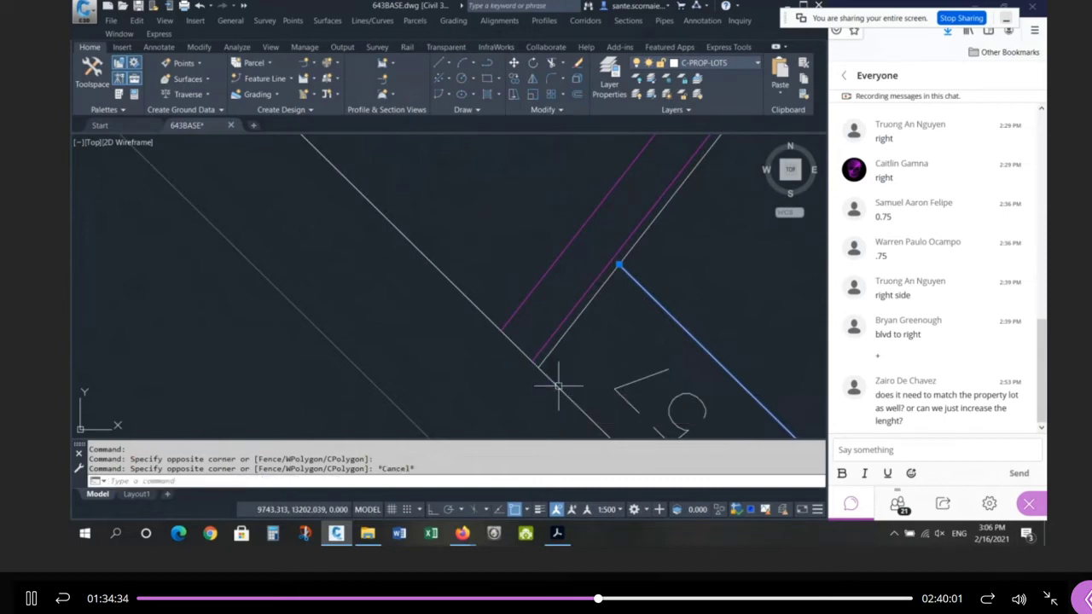
{"action": "scroll", "coordinate": [558, 383], "scroll_direction": "down", "scroll_amount": 5}
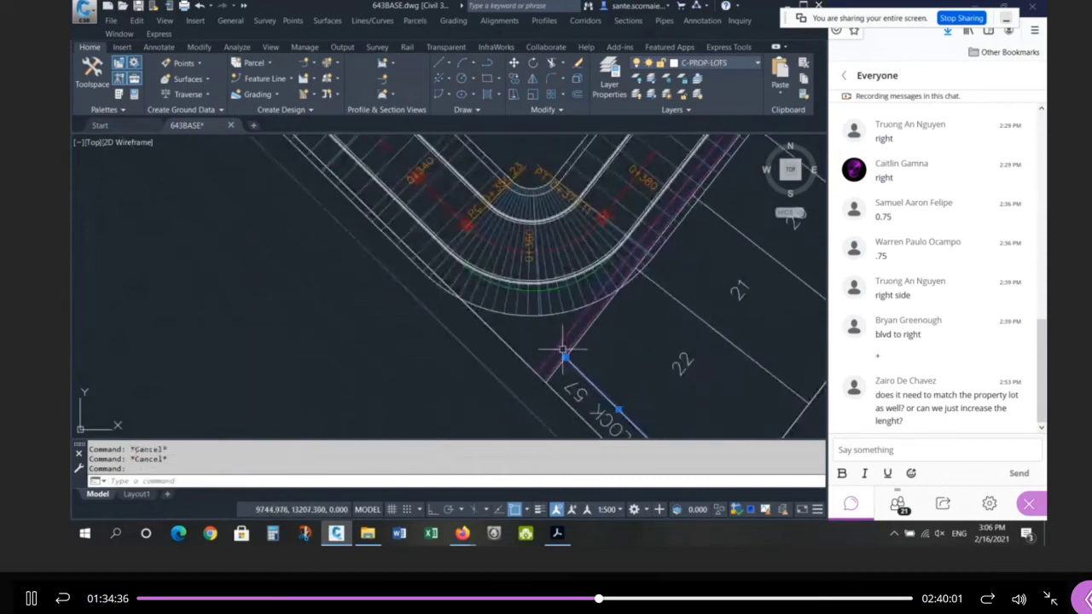
{"action": "left_click", "coordinate": [567, 362]}
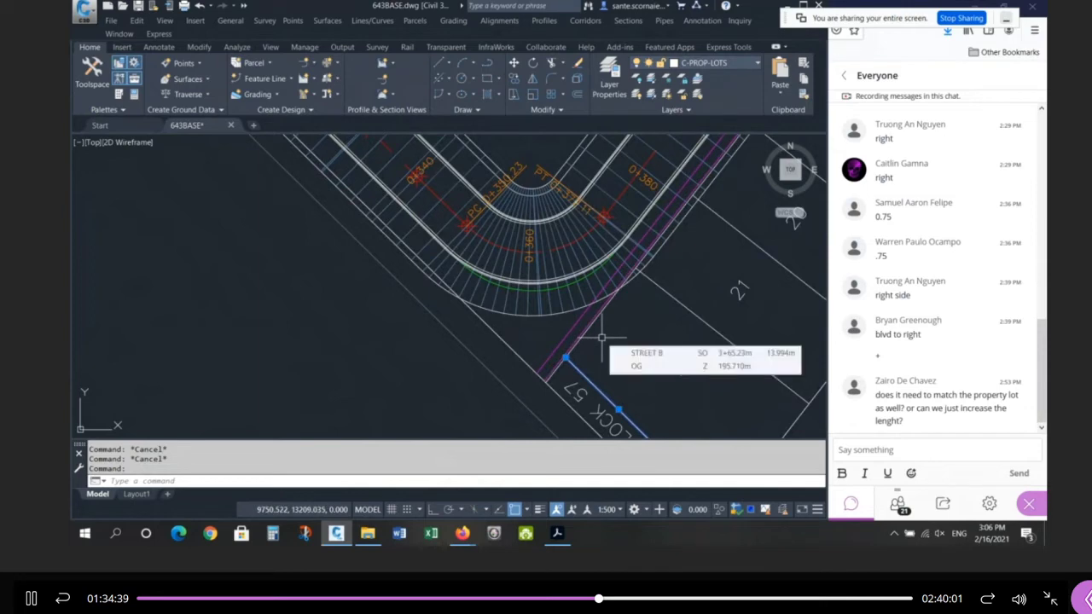
{"action": "key", "text": "Escape"}
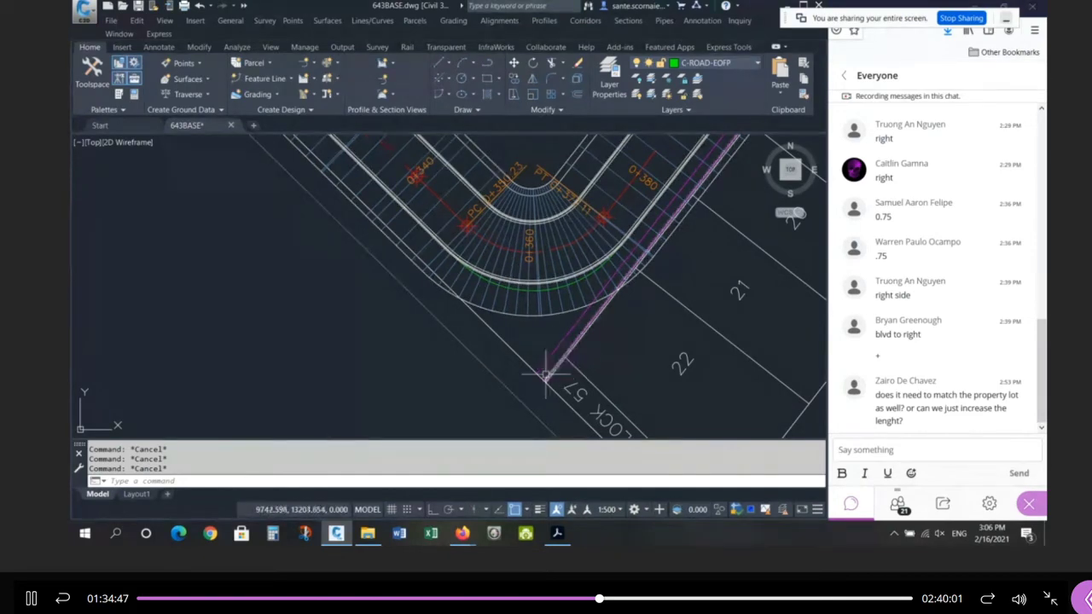
Step: Inspect the one-sided assembly beside the small profile view and the two assemblies beside the neighbouring profile view
{"action": "scroll", "coordinate": [467, 397], "scroll_direction": "down", "scroll_amount": 5}
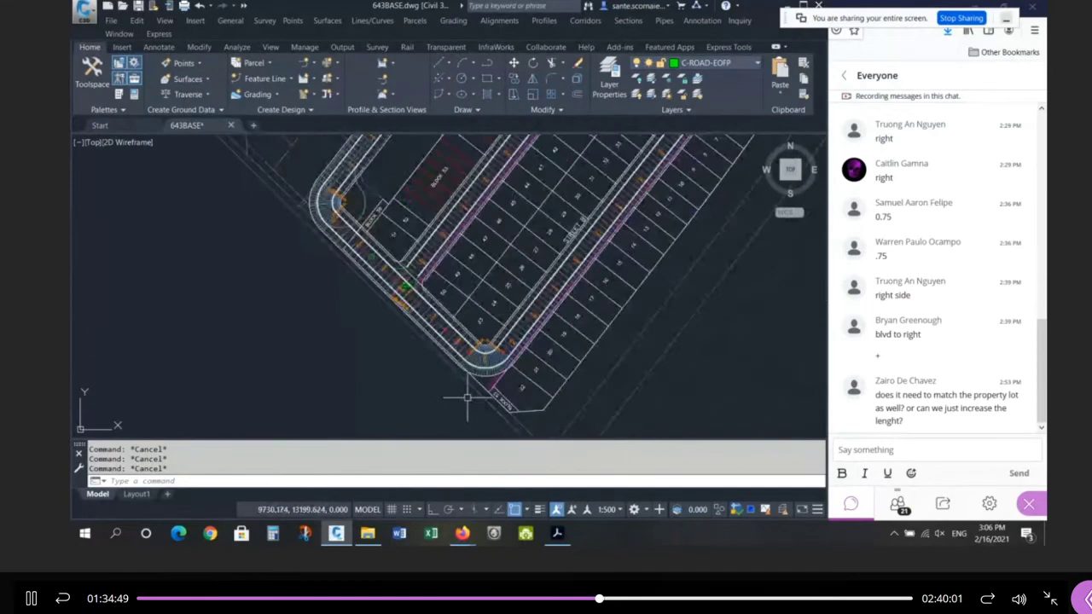
{"action": "scroll", "coordinate": [434, 378], "scroll_direction": "up", "scroll_amount": 2}
{"action": "scroll", "coordinate": [421, 376], "scroll_direction": "down", "scroll_amount": 5}
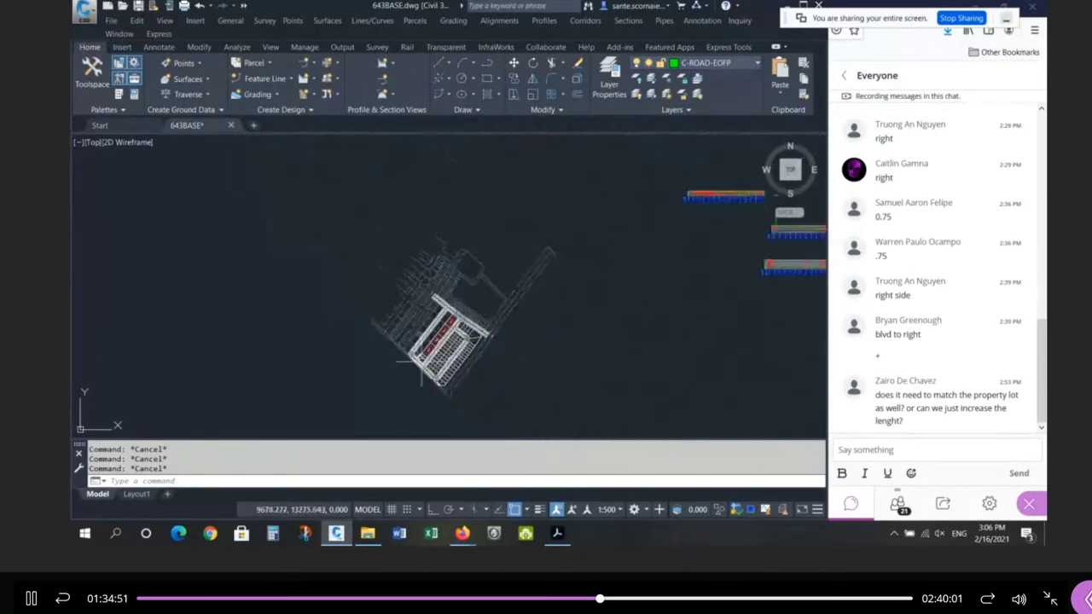
{"action": "scroll", "coordinate": [521, 325], "scroll_direction": "down", "scroll_amount": 2}
{"action": "scroll", "coordinate": [809, 305], "scroll_direction": "up", "scroll_amount": 4}
{"action": "scroll", "coordinate": [732, 290], "scroll_direction": "up", "scroll_amount": 6}
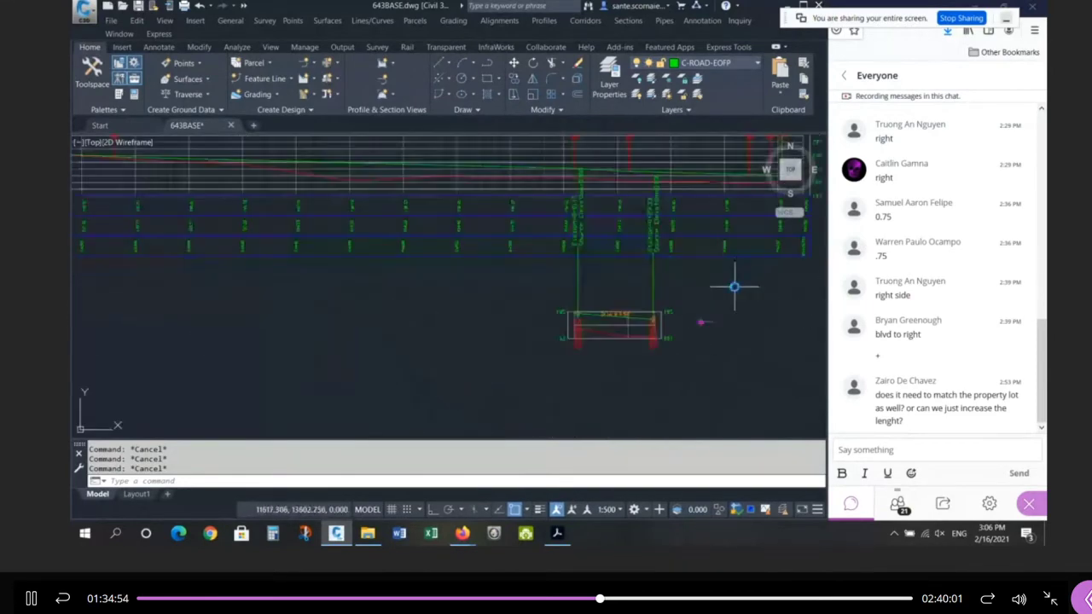
{"action": "scroll", "coordinate": [720, 318], "scroll_direction": "up", "scroll_amount": 6}
{"action": "left_click", "coordinate": [650, 326]}
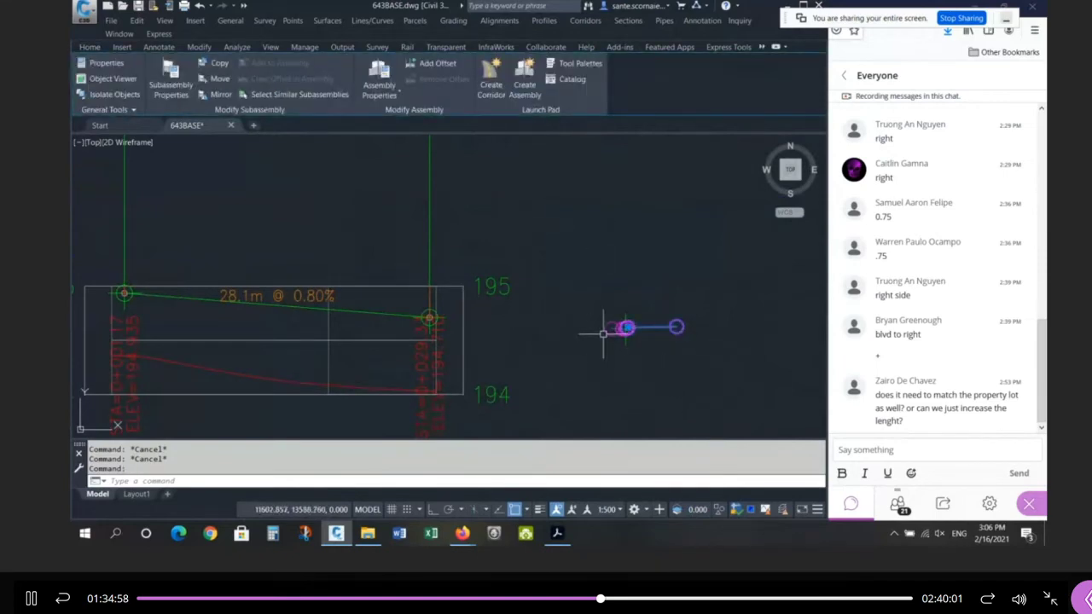
{"action": "scroll", "coordinate": [642, 364], "scroll_direction": "down", "scroll_amount": 5}
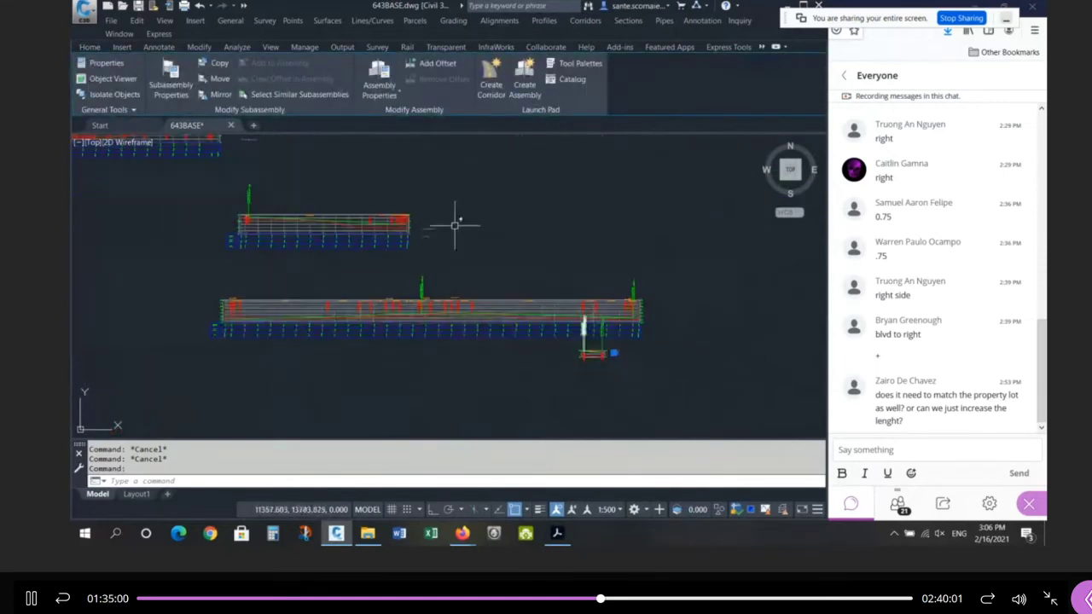
{"action": "scroll", "coordinate": [455, 225], "scroll_direction": "up", "scroll_amount": 2}
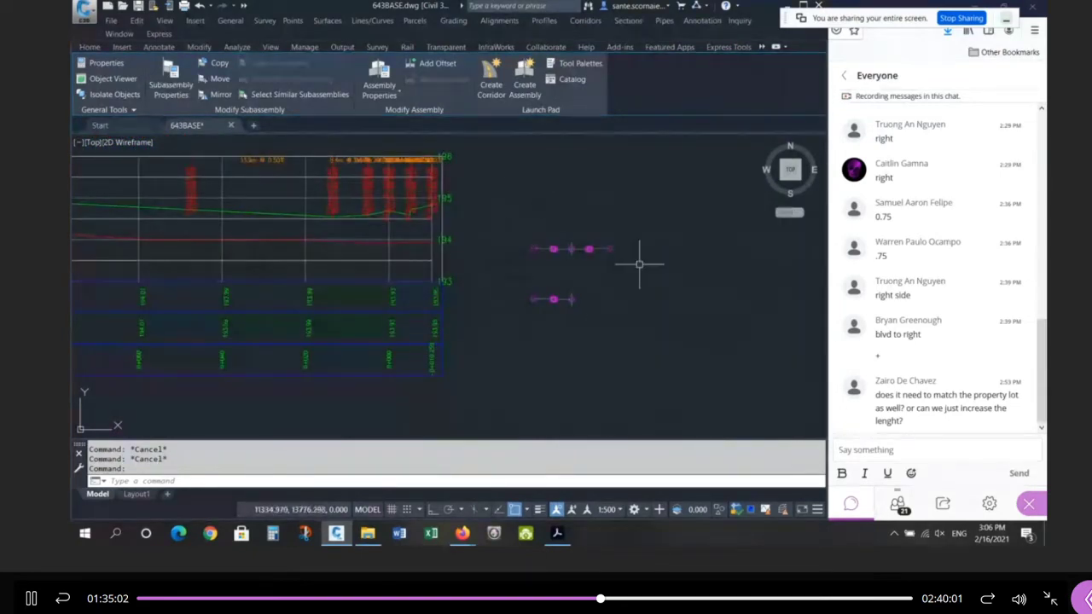
{"action": "key", "text": "Escape"}
{"action": "scroll", "coordinate": [587, 220], "scroll_direction": "down", "scroll_amount": 5}
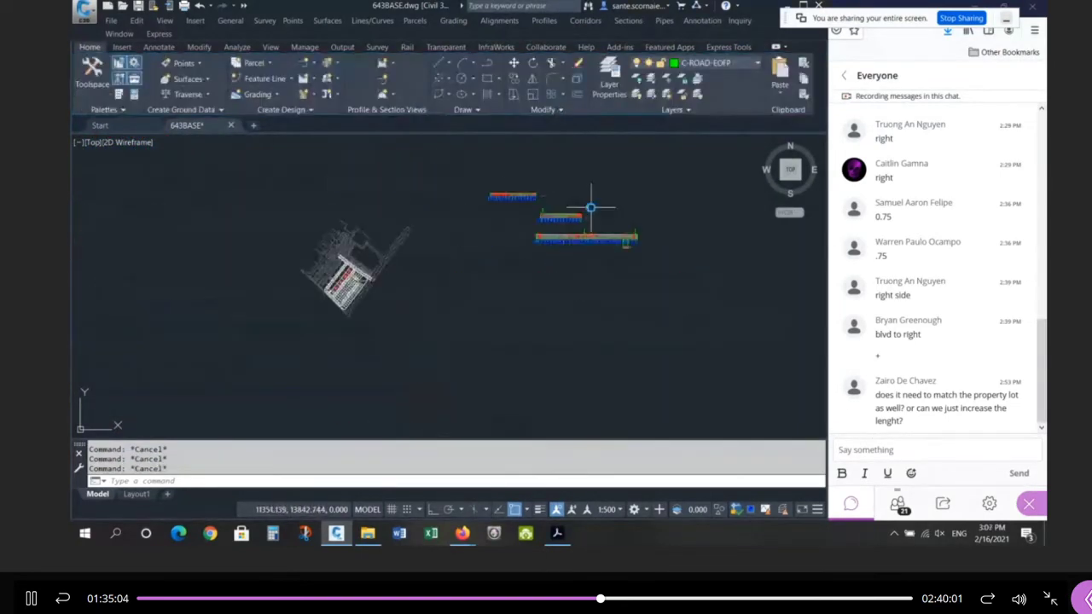
{"action": "scroll", "coordinate": [401, 263], "scroll_direction": "up", "scroll_amount": 8}
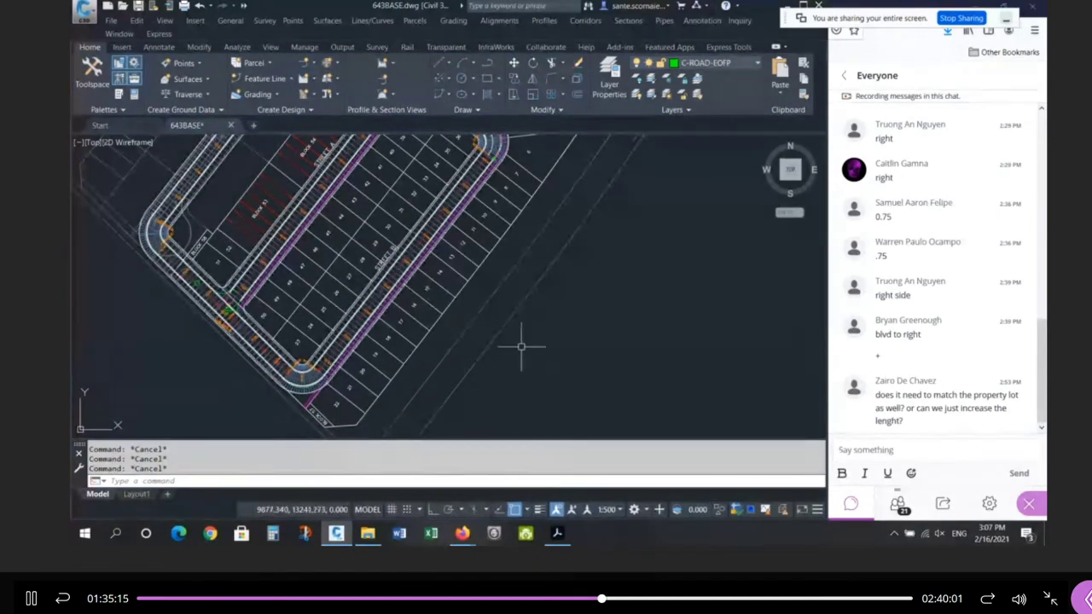
Step: Align the UCS to the rear lot line separating lots 24 to 30 from lots 45 to 50
{"action": "scroll", "coordinate": [485, 362], "scroll_direction": "down", "scroll_amount": 3}
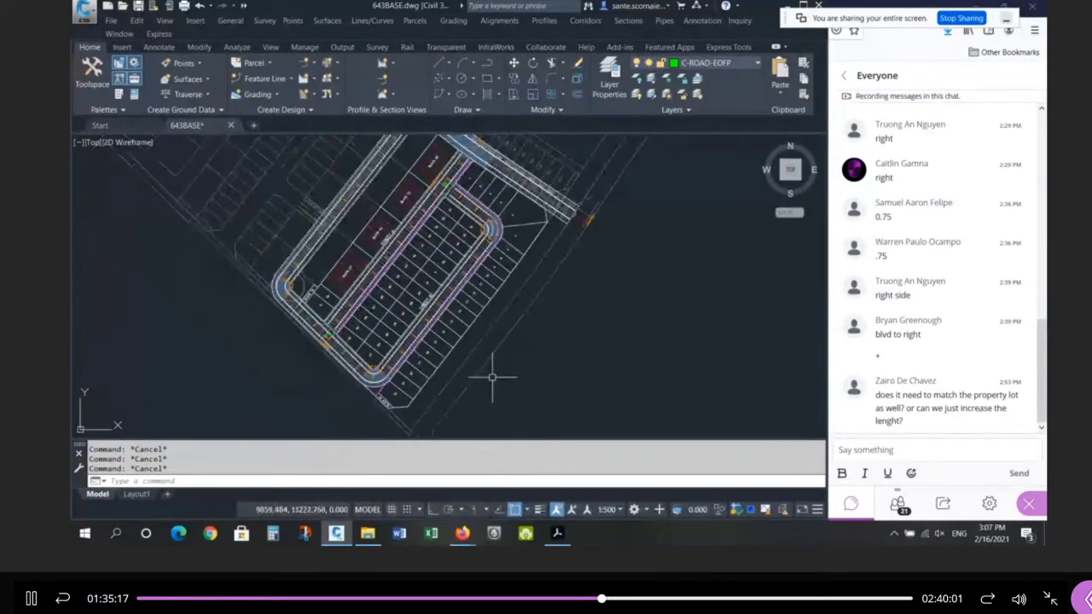
{"action": "scroll", "coordinate": [292, 370], "scroll_direction": "down", "scroll_amount": 2}
{"action": "scroll", "coordinate": [296, 371], "scroll_direction": "up", "scroll_amount": 1}
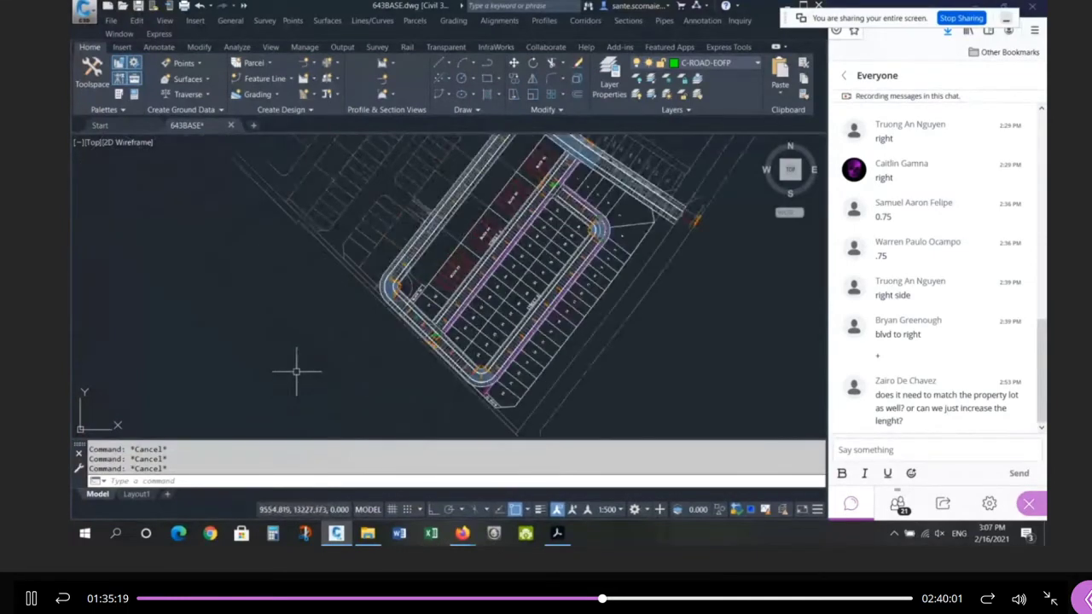
{"action": "type", "text": "UCS"}
{"action": "key", "text": "Return"}
{"action": "type", "text": "e"}
{"action": "key", "text": "Return"}
{"action": "scroll", "coordinate": [510, 334], "scroll_direction": "up", "scroll_amount": 6}
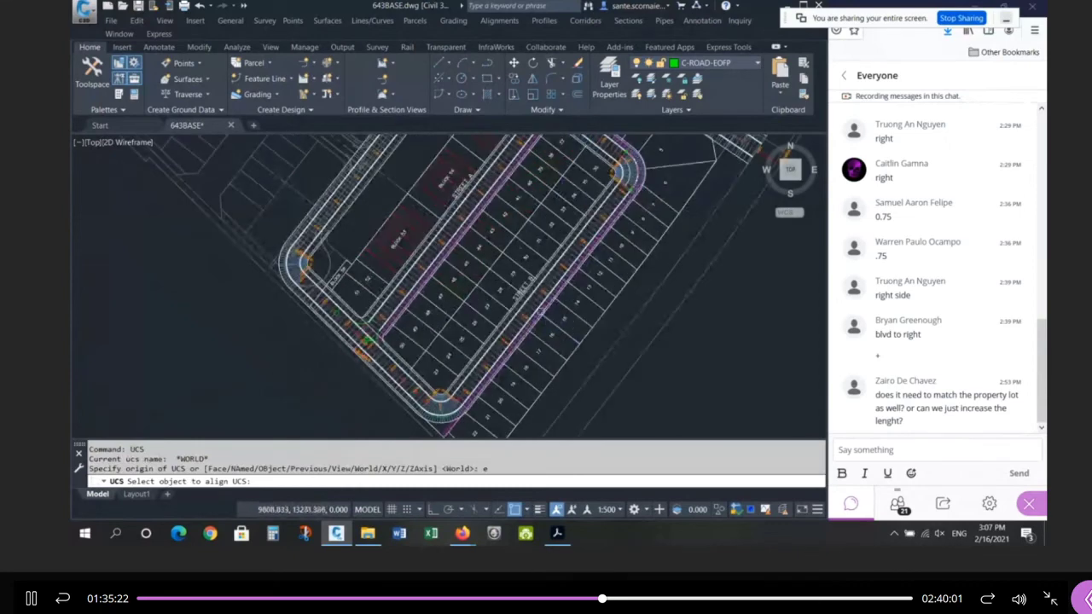
{"action": "left_click", "coordinate": [444, 327]}
Step: Rotate the view to the plan of the current UCS and reset the UCS to World
{"action": "type", "text": "pl"}
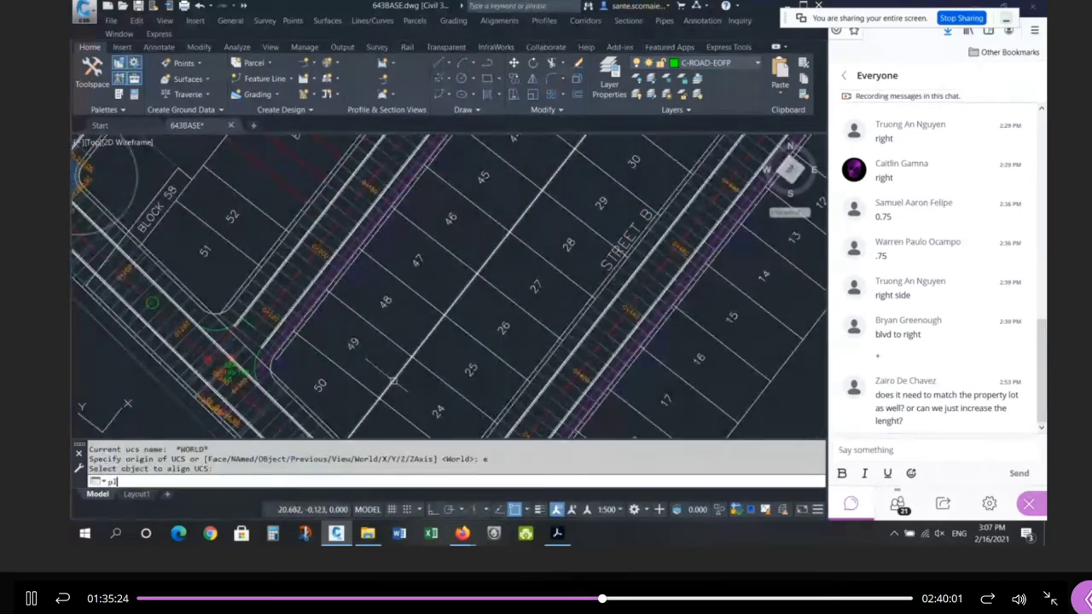
{"action": "type", "text": "an"}
{"action": "key", "text": "Return"}
{"action": "key", "text": "Return"}
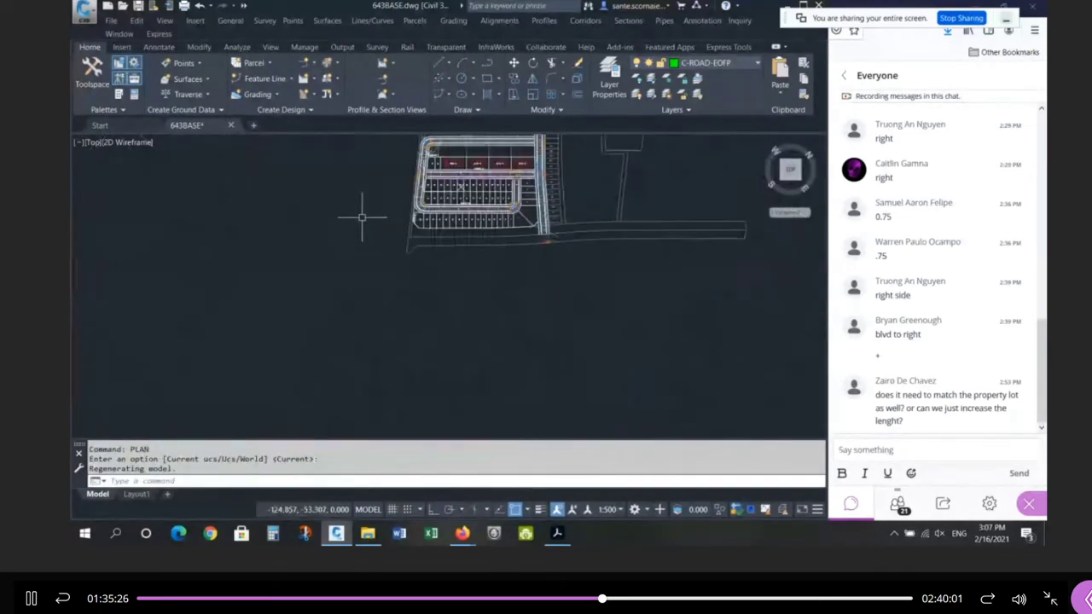
{"action": "type", "text": "ucs"}
{"action": "key", "text": "Return"}
{"action": "scroll", "coordinate": [409, 204], "scroll_direction": "up", "scroll_amount": 3}
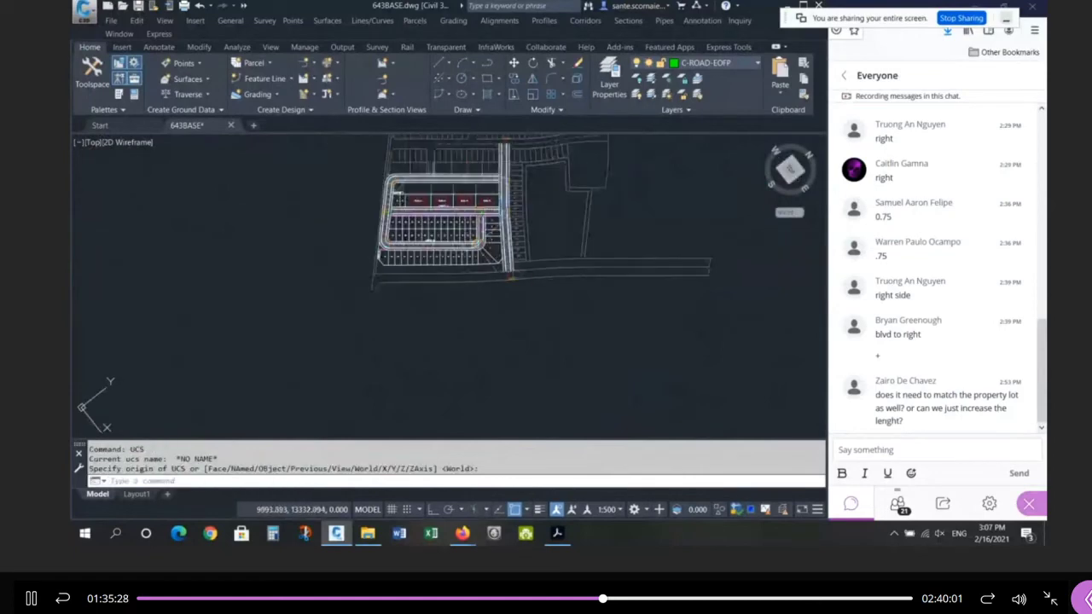
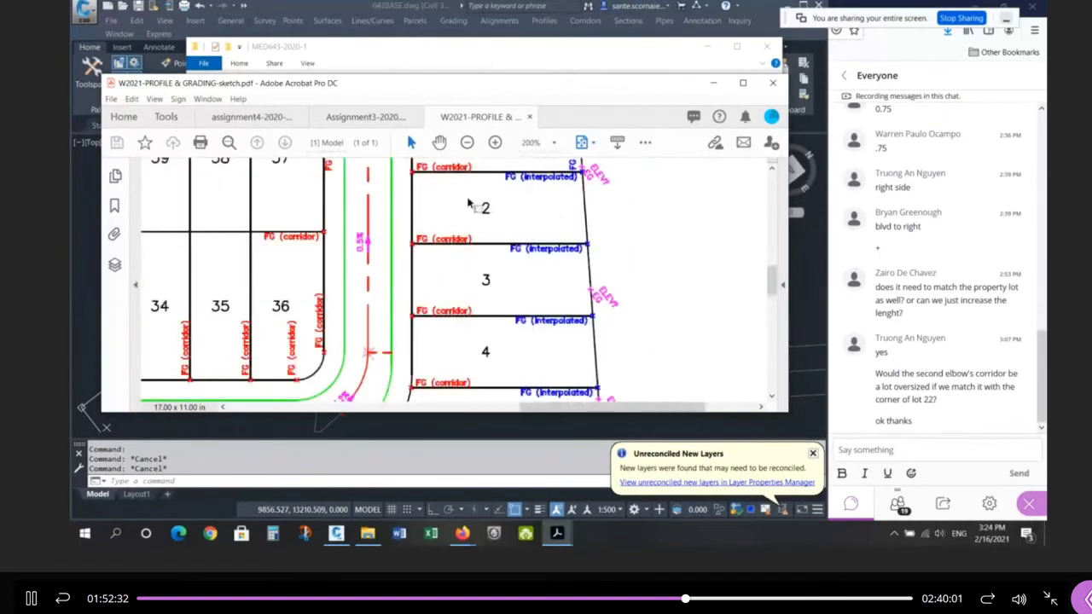
Step: Review the grading sketch's corridor and interpolated FG locations, and inspect the FG points along the Street B lot frontages
{"action": "scroll", "coordinate": [563, 255], "scroll_direction": "down", "scroll_amount": 2, "text": "ctrl"}
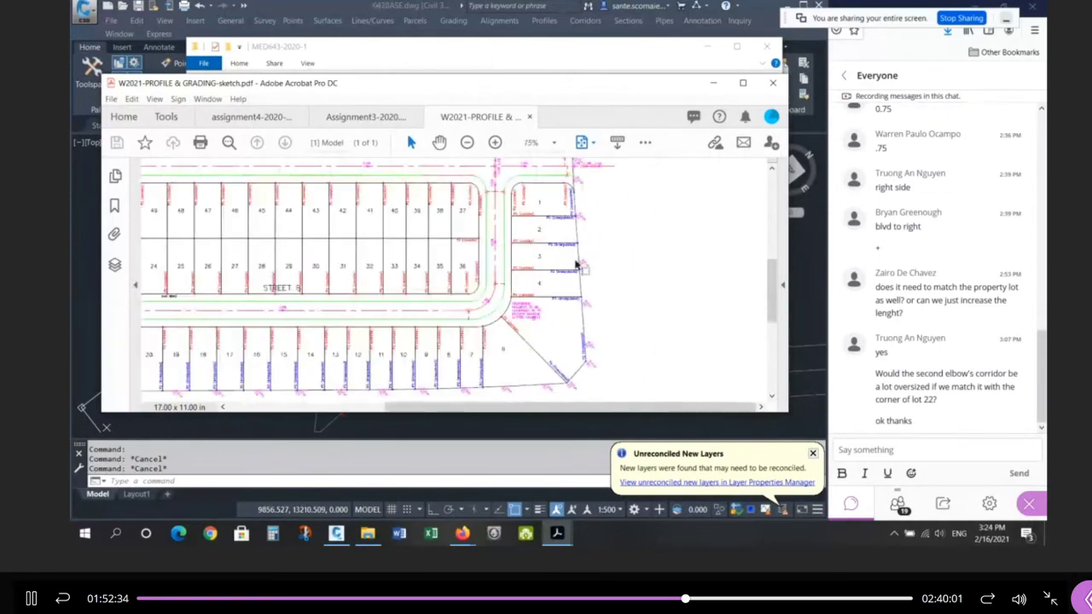
{"action": "left_click", "coordinate": [627, 256]}
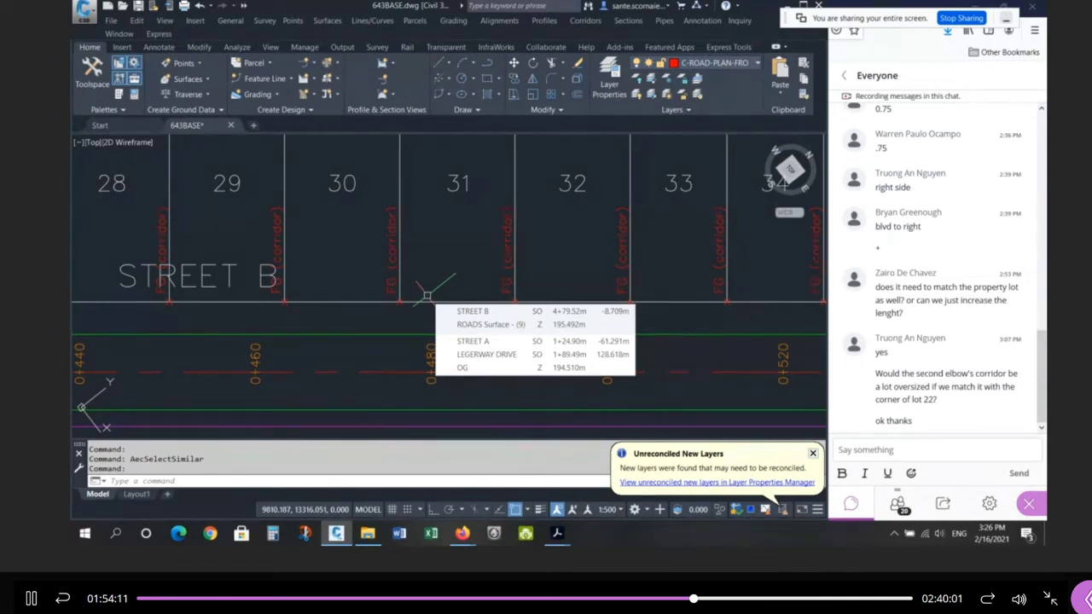
{"action": "scroll", "coordinate": [413, 303], "scroll_direction": "down", "scroll_amount": 2}
{"action": "scroll", "coordinate": [450, 275], "scroll_direction": "up", "scroll_amount": 2}
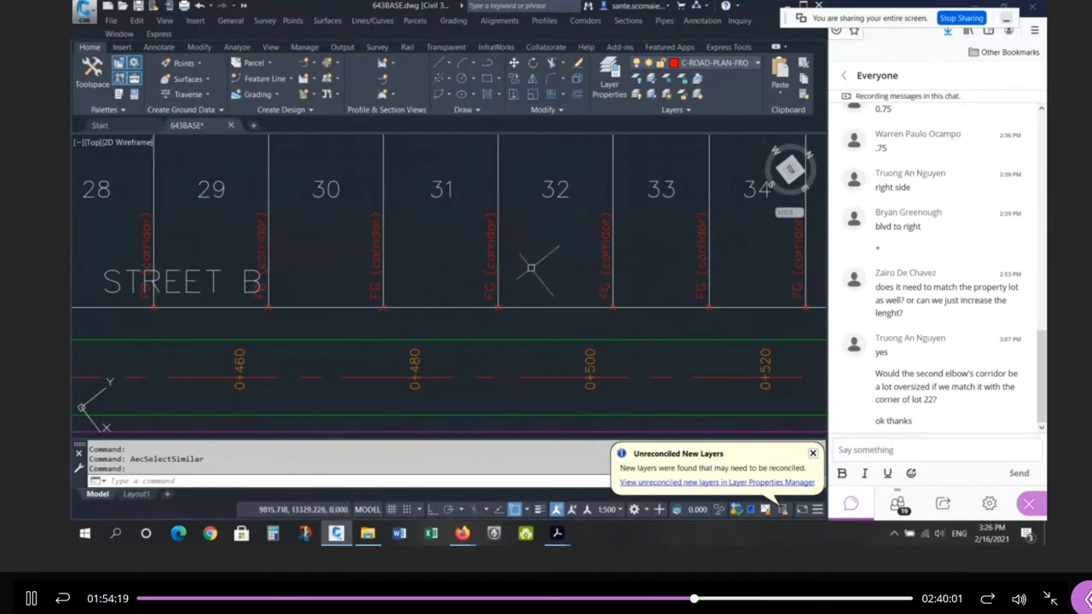
{"action": "scroll", "coordinate": [505, 294], "scroll_direction": "down", "scroll_amount": 1}
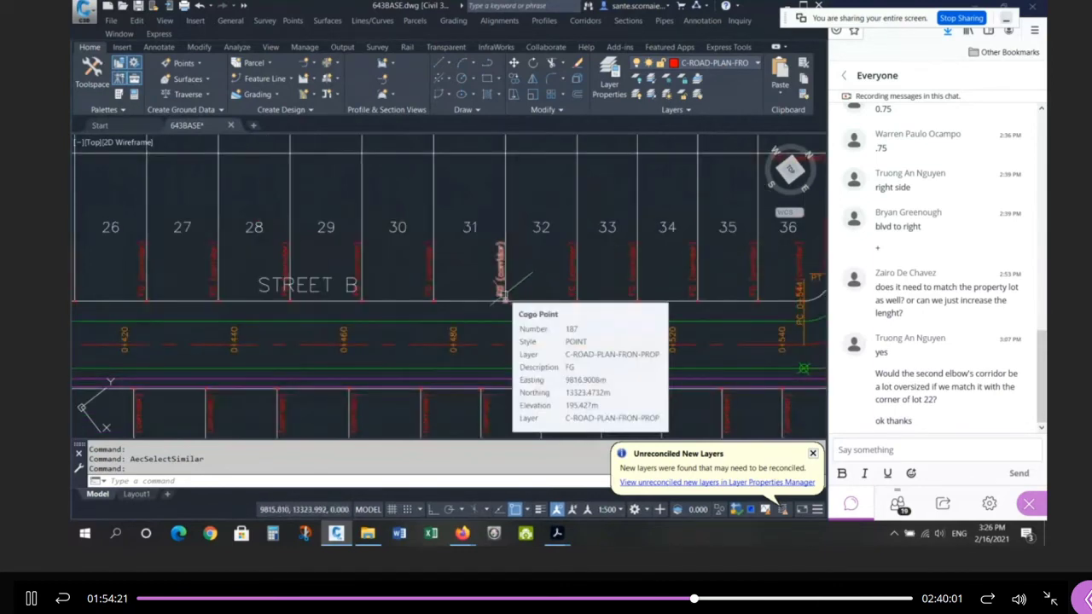
{"action": "scroll", "coordinate": [504, 295], "scroll_direction": "down", "scroll_amount": 4}
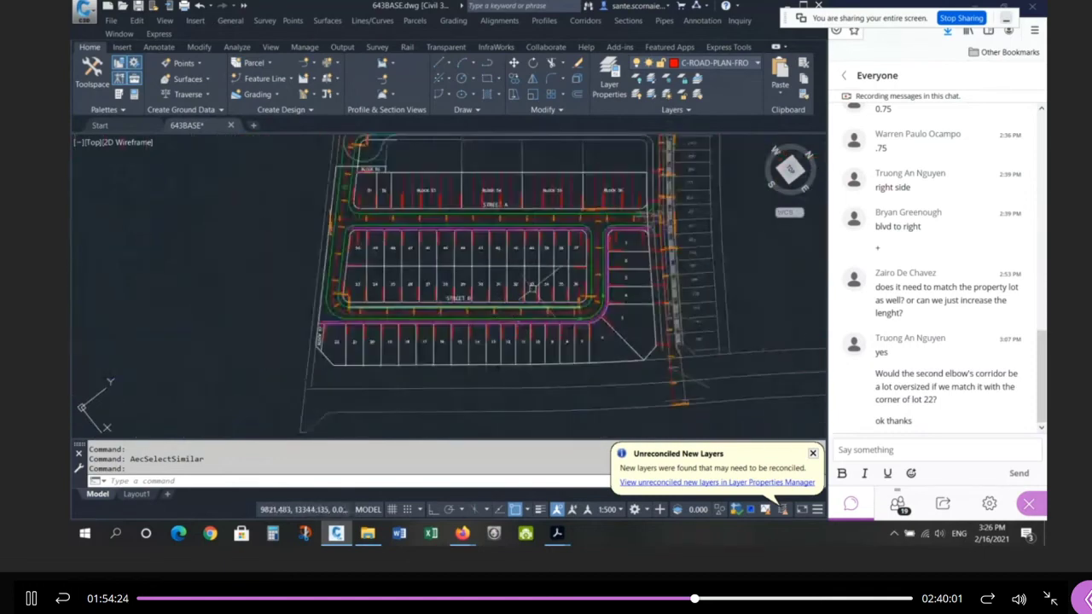
Step: List the properties of the FG point at the front of the line between lots 32 and 33
{"action": "scroll", "coordinate": [510, 289], "scroll_direction": "up", "scroll_amount": 2}
{"action": "type", "text": "li"}
{"action": "key", "text": "Return"}
{"action": "left_click", "coordinate": [512, 284]}
{"action": "key", "text": "Return"}
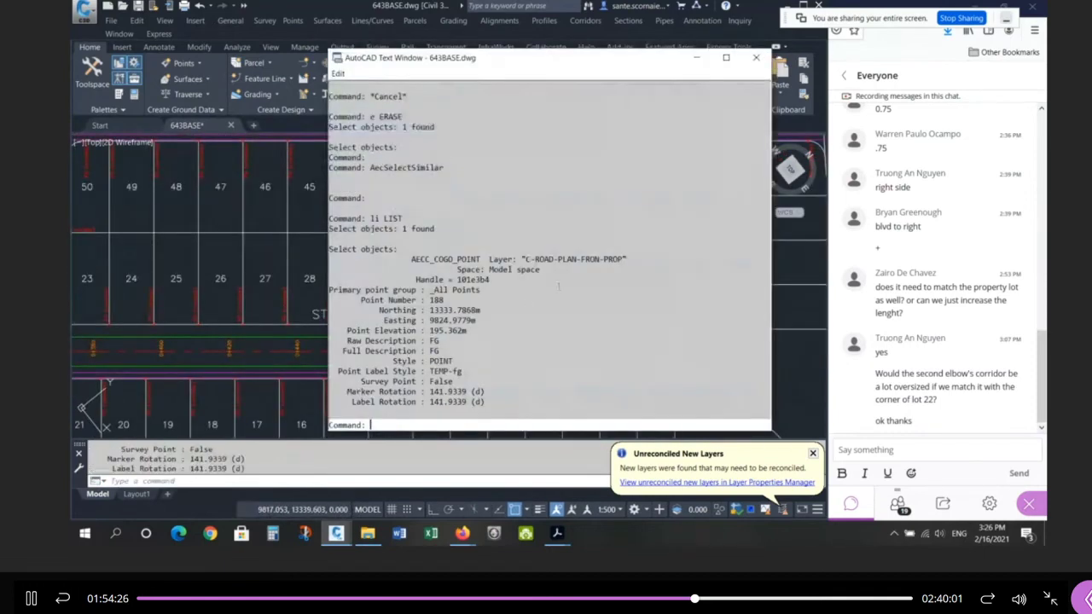
{"action": "key", "text": "Escape"}
{"action": "key", "text": "F2"}
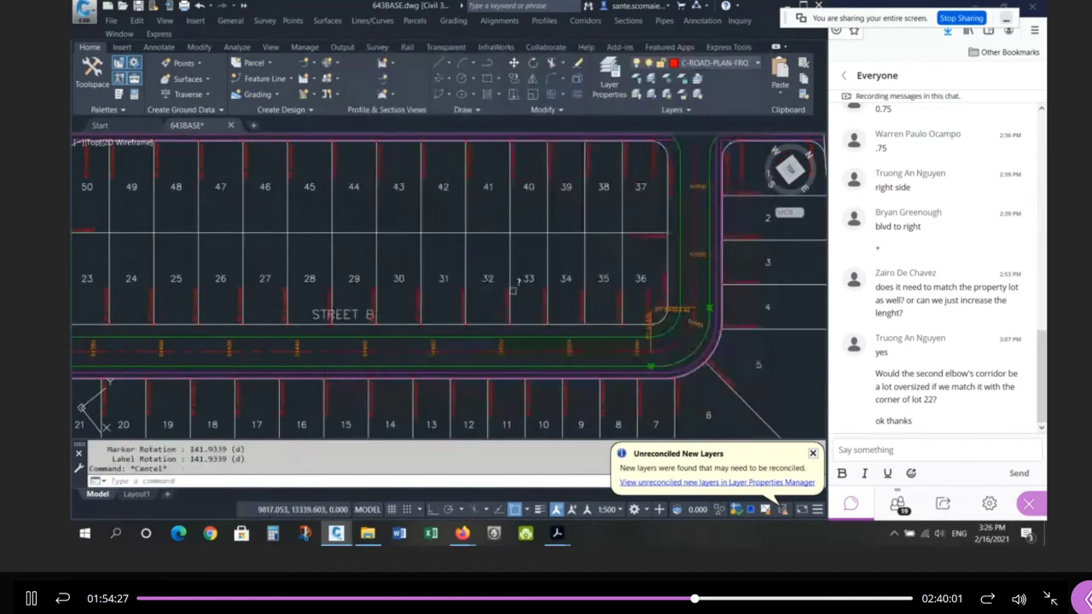
{"action": "key", "text": "Return"}
{"action": "key", "text": "Escape"}
{"action": "key", "text": "Escape"}
Step: Display the Toolspace with the drawing's object tree
{"action": "left_click", "coordinate": [88, 80]}
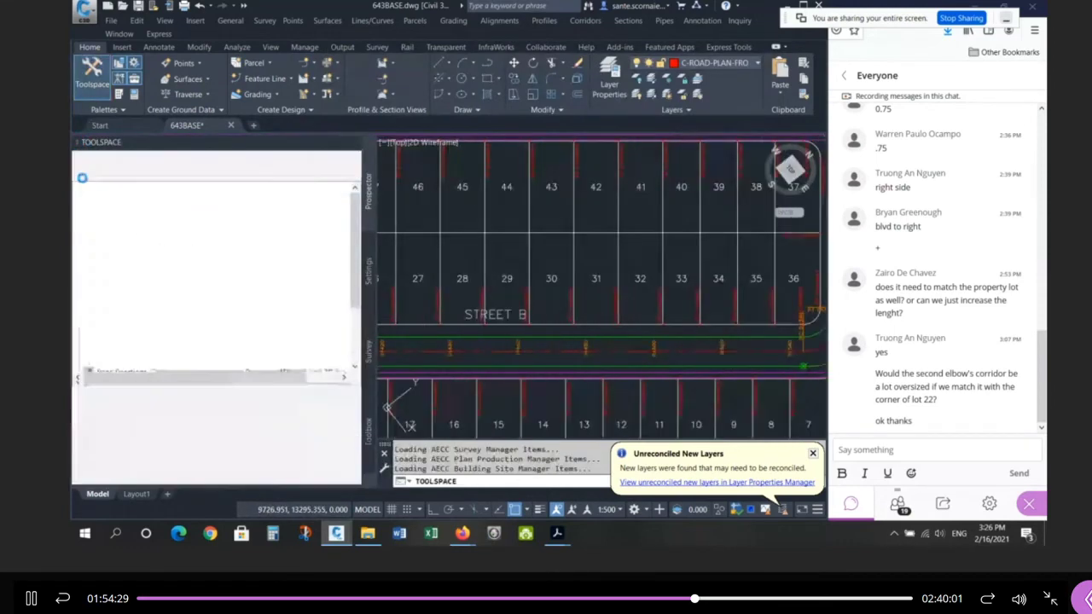
{"action": "left_click", "coordinate": [122, 226]}
{"action": "right_click", "coordinate": [122, 226]}
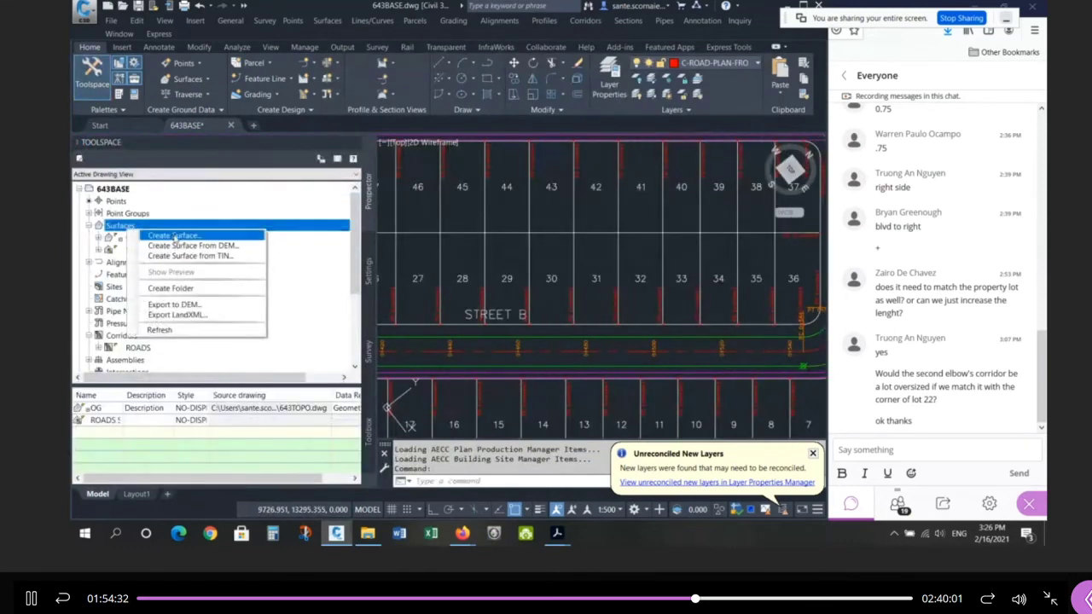
{"action": "left_click", "coordinate": [154, 237]}
{"action": "key", "text": "Escape"}
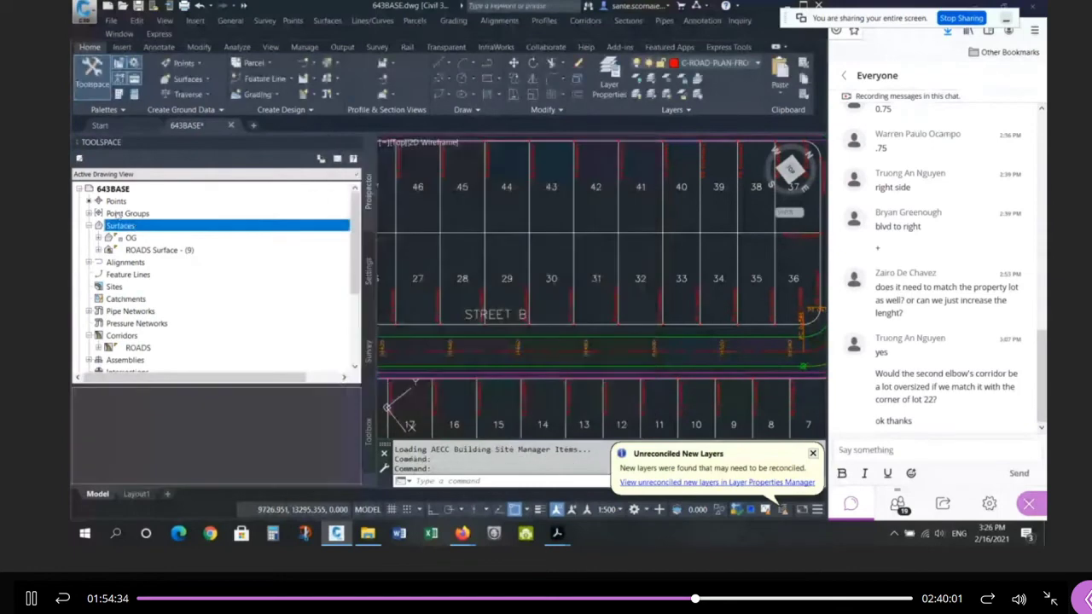
{"action": "right_click", "coordinate": [113, 213]}
{"action": "left_click", "coordinate": [150, 220]}
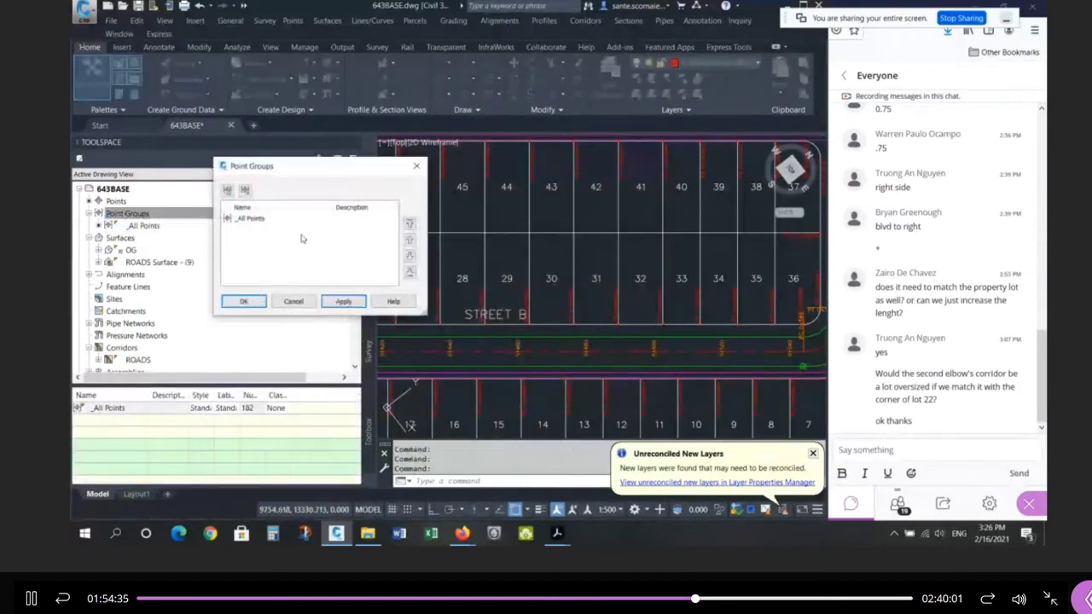
{"action": "key", "text": "Escape"}
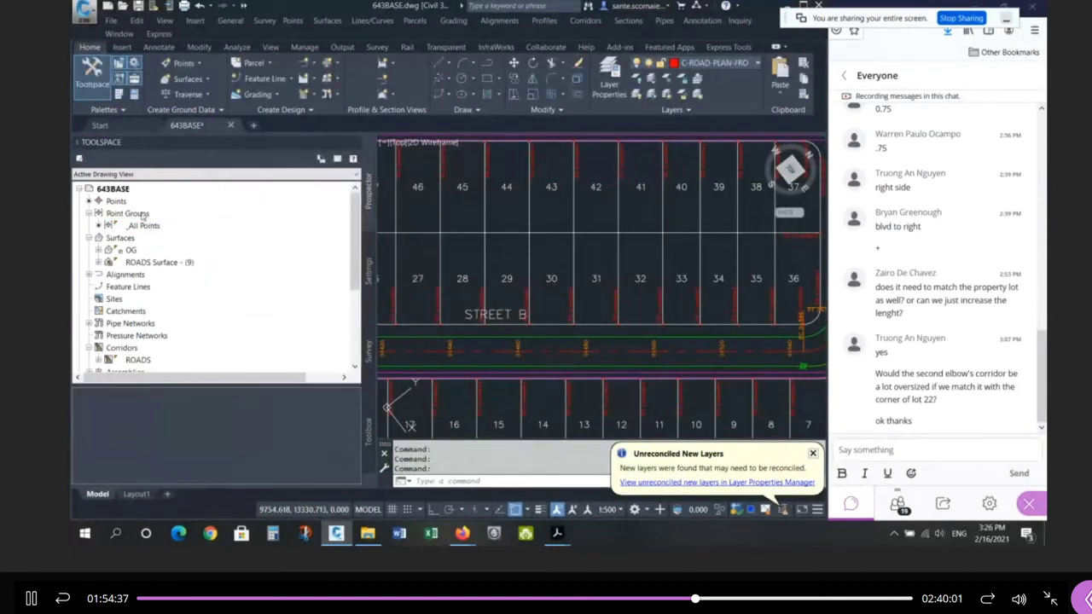
Step: Create a point group named FG that includes the points with raw descriptions matching FG
{"action": "right_click", "coordinate": [143, 215]}
{"action": "left_click", "coordinate": [171, 236]}
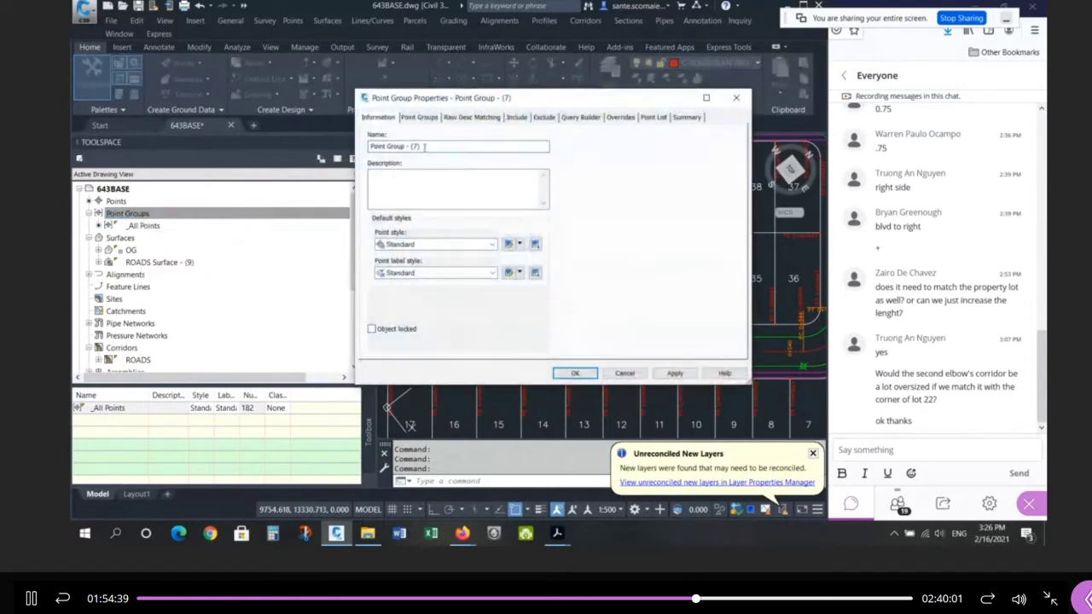
{"action": "triple_click", "coordinate": [424, 147]}
{"action": "type", "text": "FG"}
{"action": "left_click", "coordinate": [517, 118]}
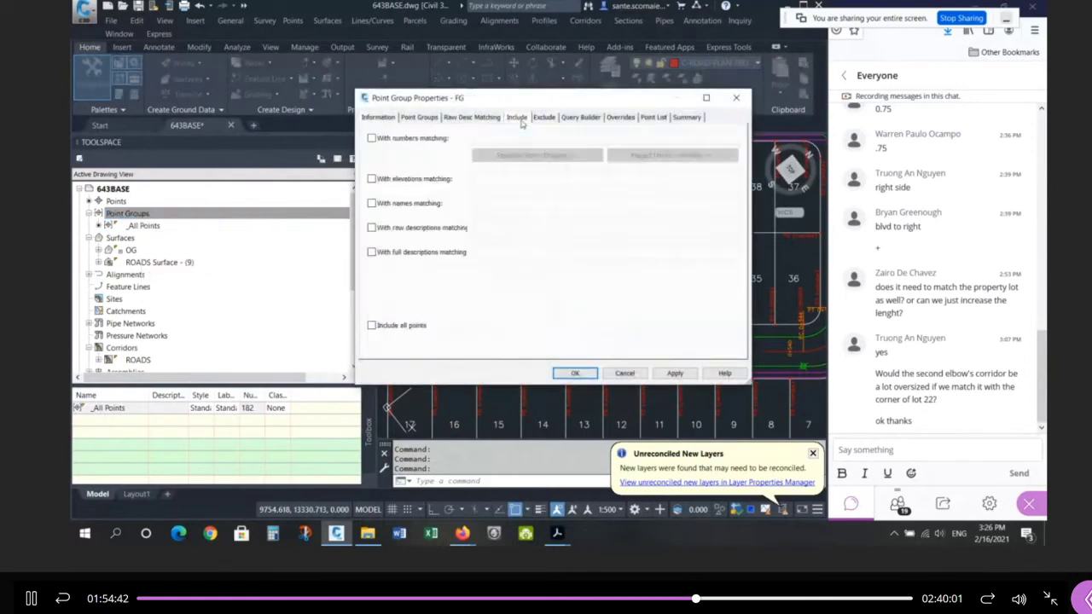
{"action": "left_click", "coordinate": [431, 227]}
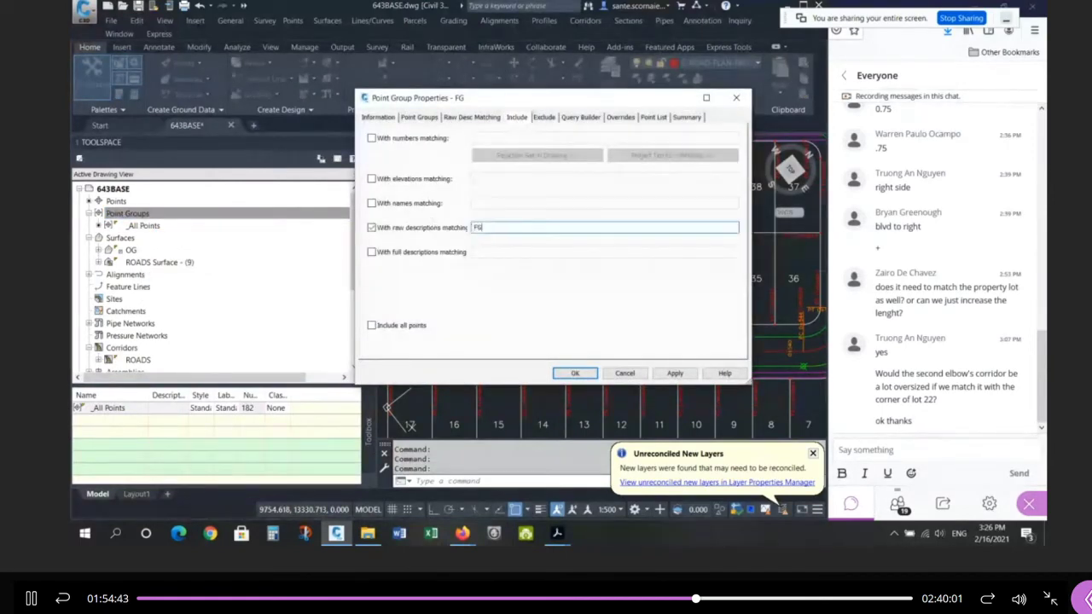
Step: Set the FG group's point style to POINT and label style to Standard, create it, and list its points
{"action": "left_click", "coordinate": [380, 117]}
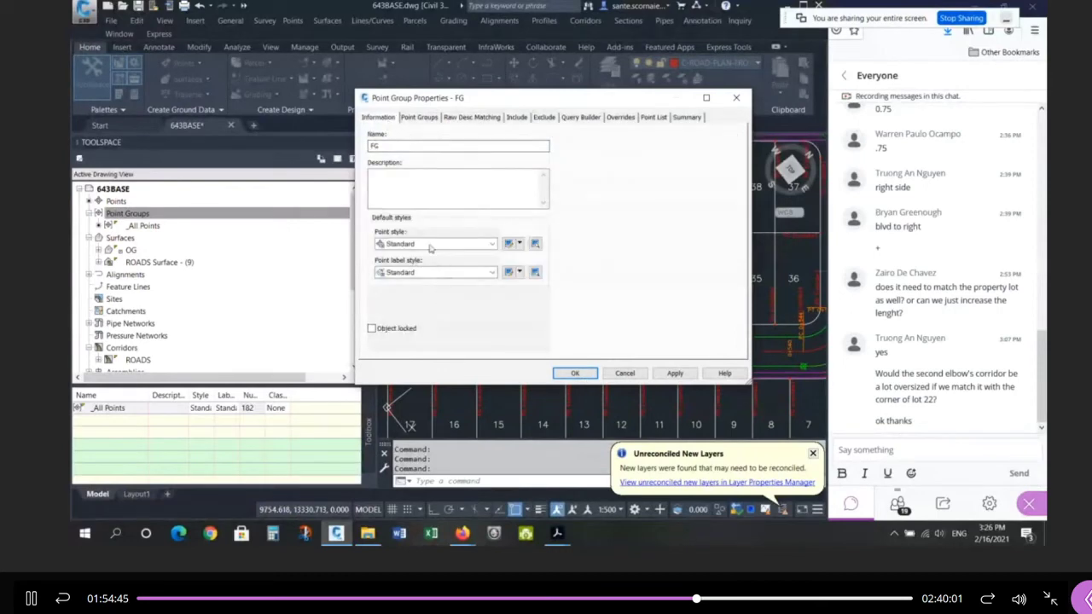
{"action": "left_click", "coordinate": [431, 246]}
{"action": "left_click", "coordinate": [405, 263]}
{"action": "left_click", "coordinate": [416, 272]}
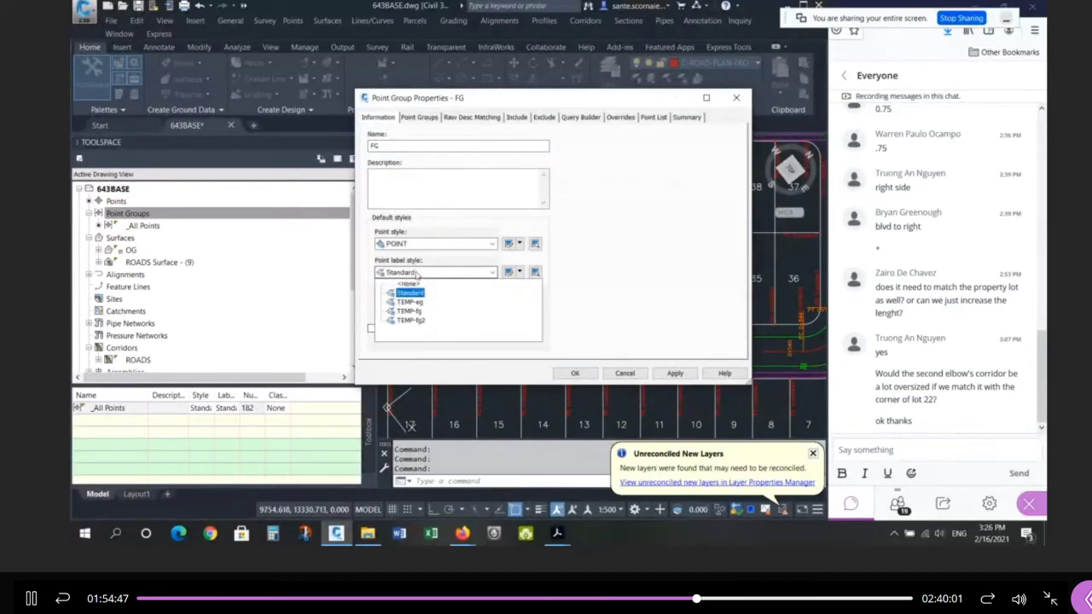
{"action": "left_click", "coordinate": [409, 293]}
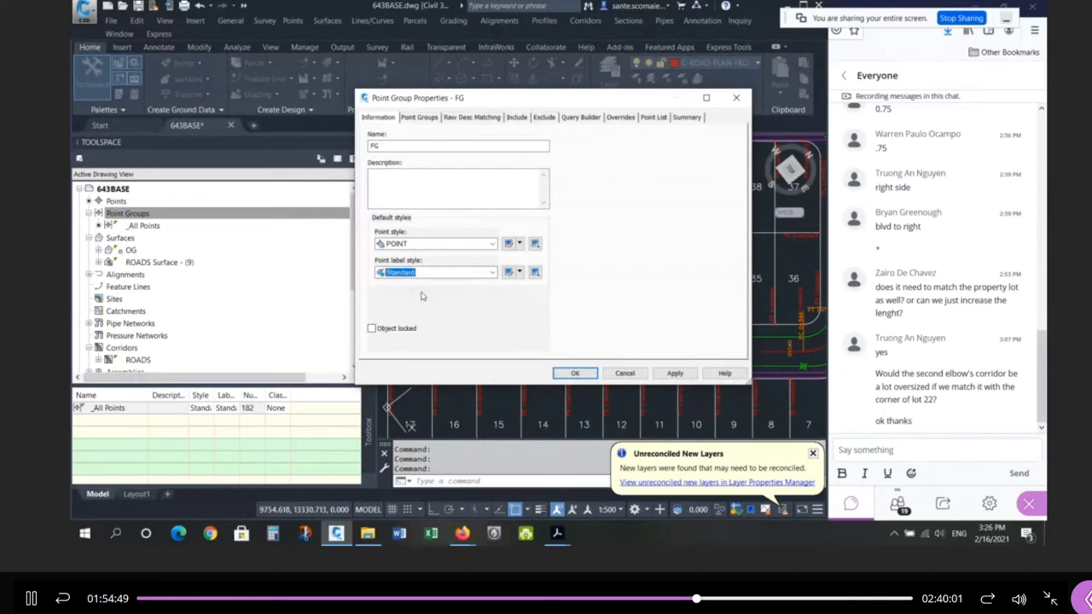
{"action": "left_click", "coordinate": [575, 374]}
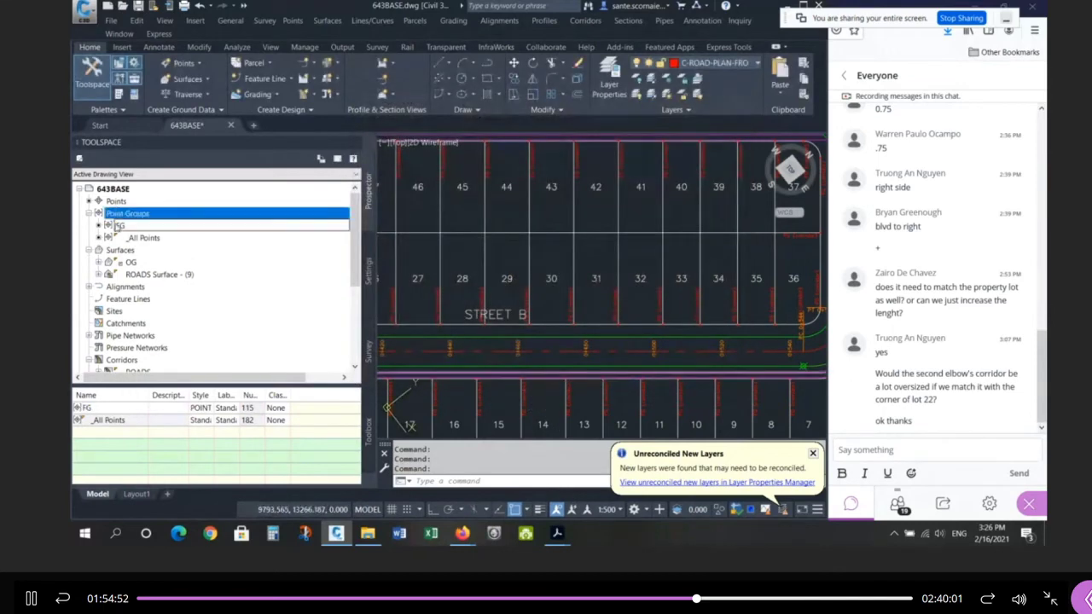
{"action": "left_click", "coordinate": [120, 226]}
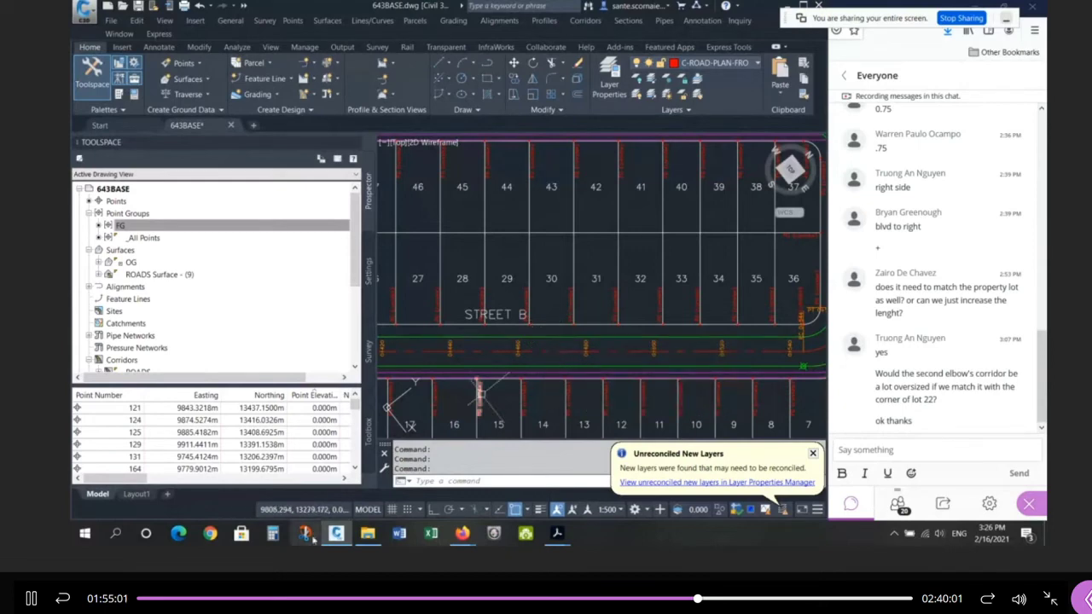
Step: In File Explorer, look through CDA543 & REFERENCE.zip in Project Files in a details list for 2-Point & Label Styles.pdf, and close the window
{"action": "left_click", "coordinate": [366, 534]}
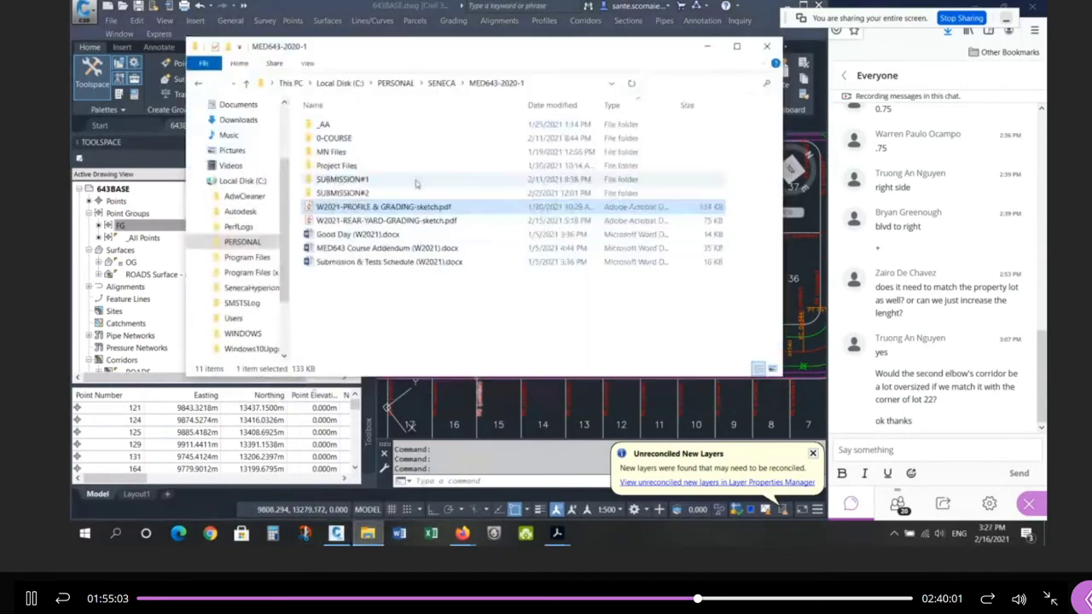
{"action": "double_click", "coordinate": [342, 167]}
{"action": "double_click", "coordinate": [359, 239]}
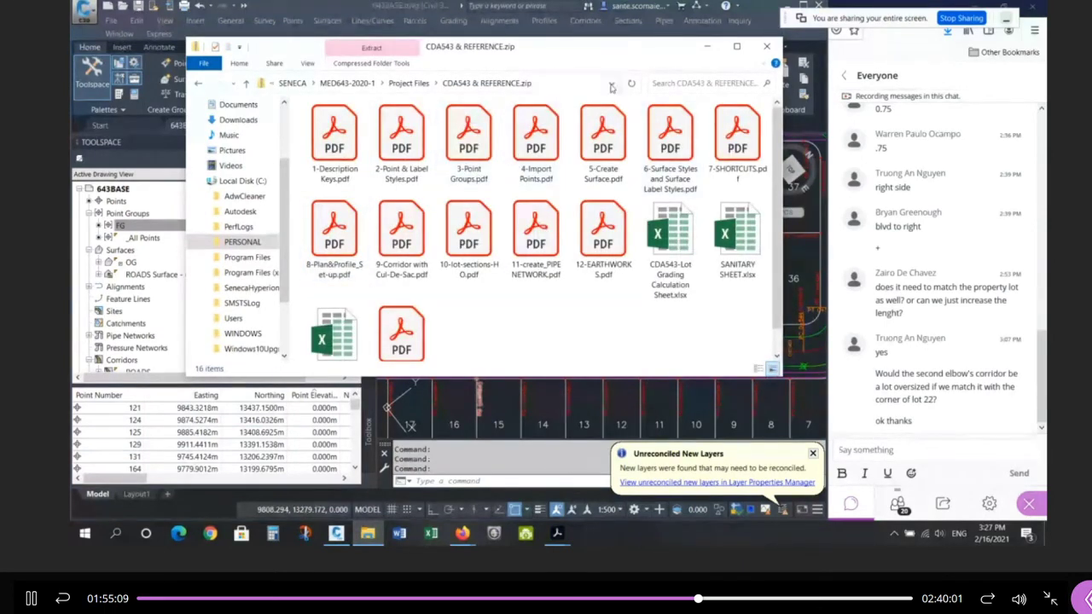
{"action": "left_click", "coordinate": [307, 63]}
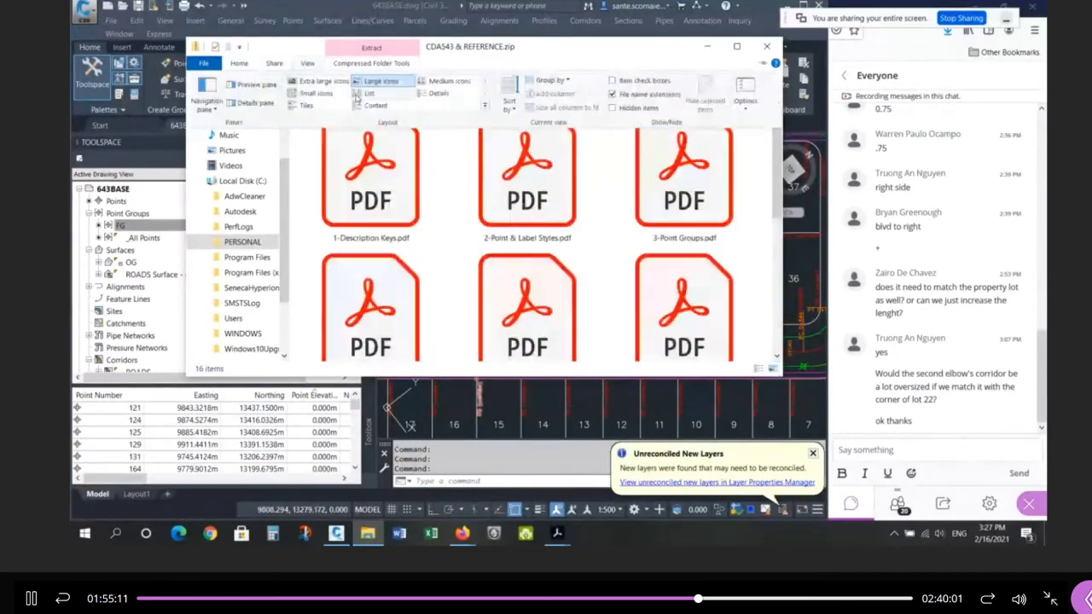
{"action": "left_click", "coordinate": [401, 102]}
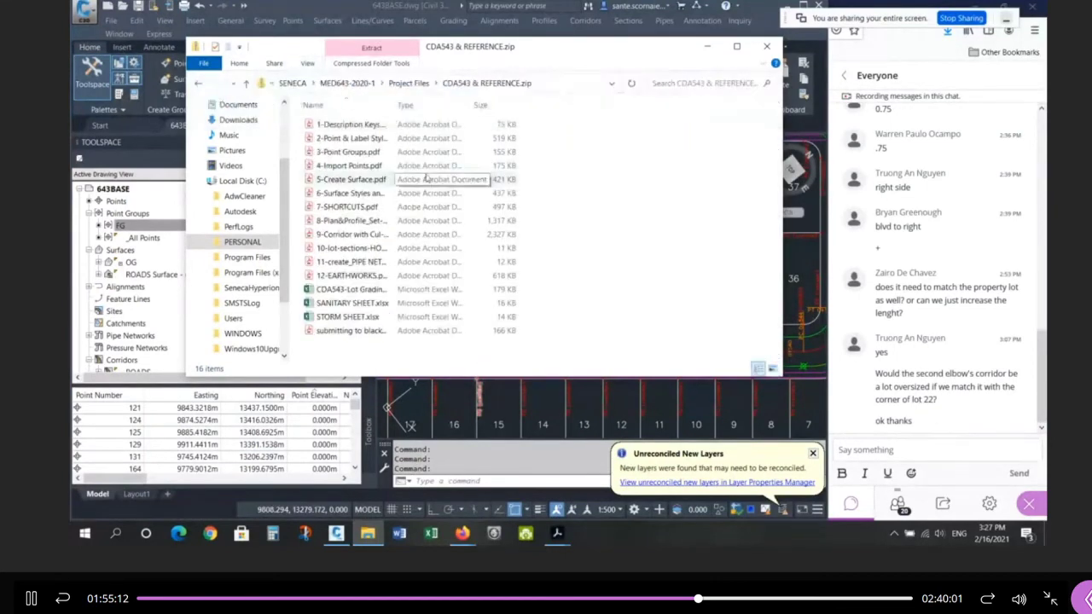
{"action": "double_click", "coordinate": [393, 105]}
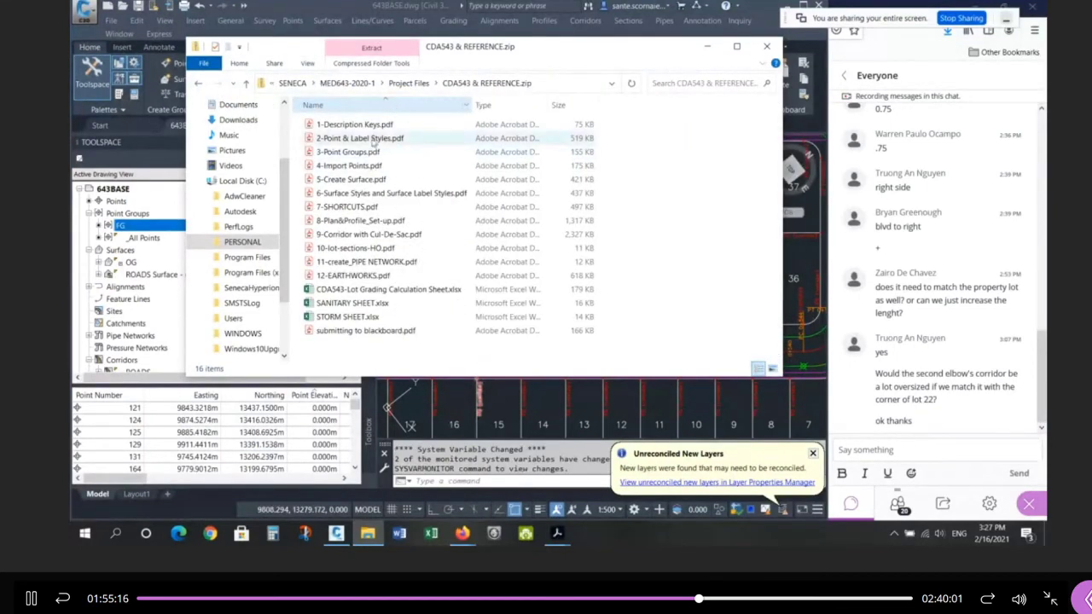
{"action": "left_click", "coordinate": [362, 140]}
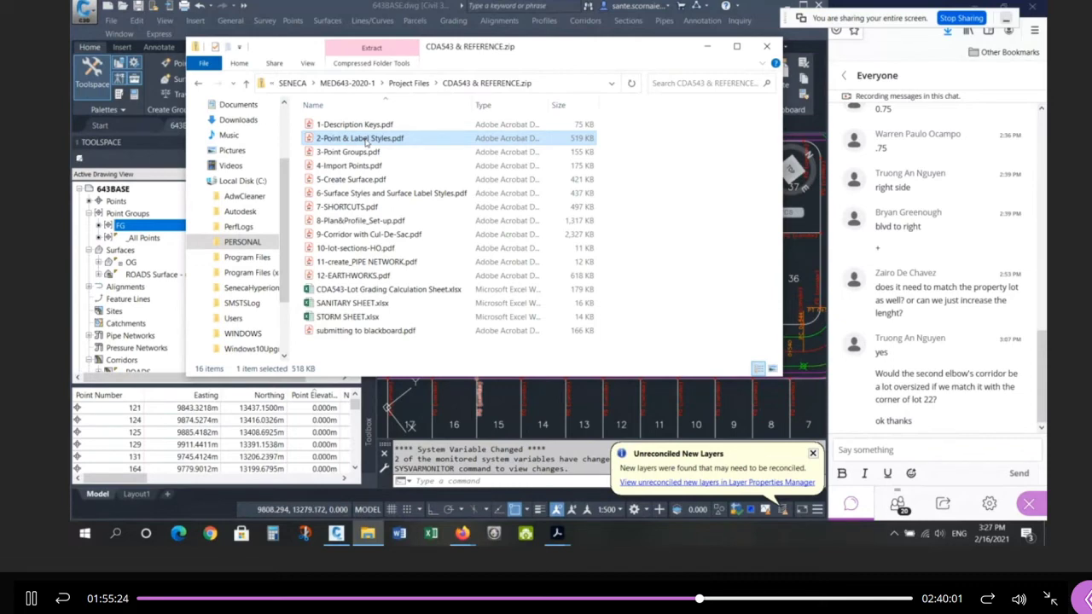
{"action": "left_click", "coordinate": [766, 46]}
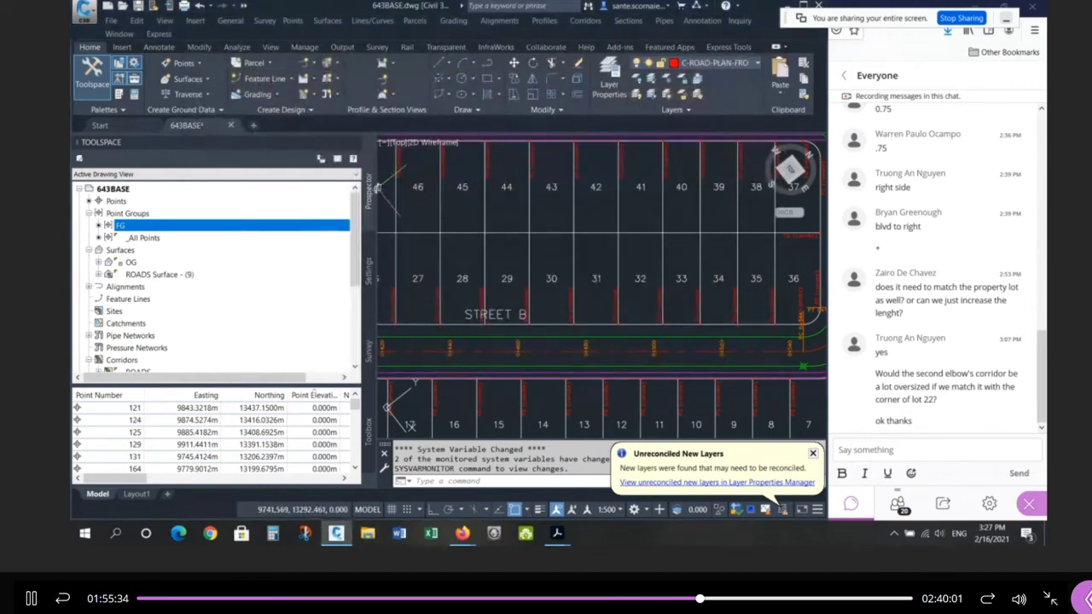
Step: Narrow the Toolspace to enlarge the drawing area and review the lots between Street A and Street B
{"action": "left_click_drag", "start_coordinate": [377, 187], "coordinate": [243, 188]}
{"action": "scroll", "coordinate": [512, 249], "scroll_direction": "down", "scroll_amount": 3}
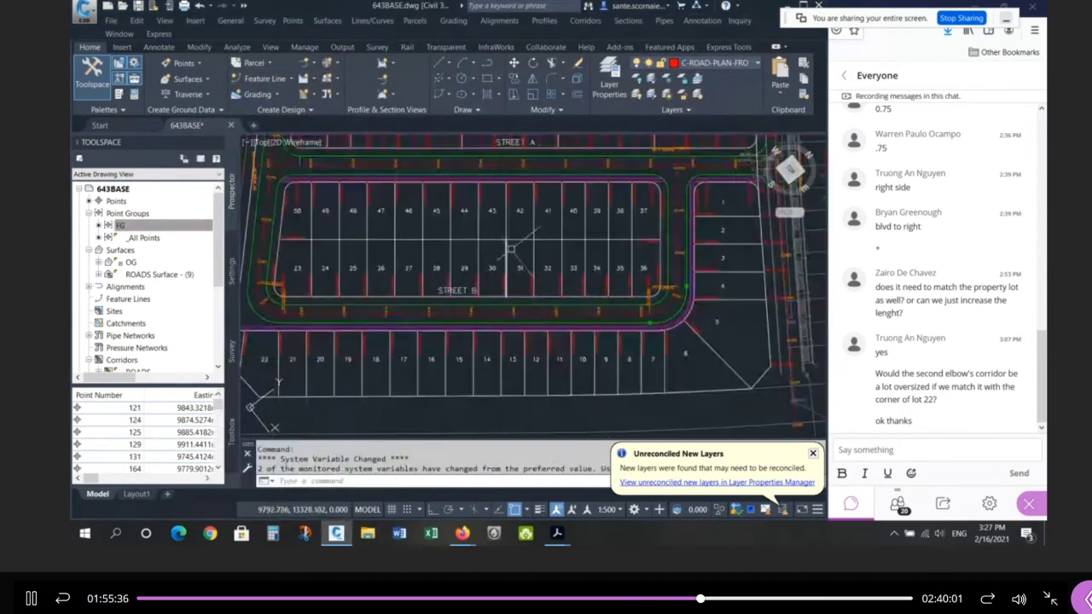
{"action": "scroll", "coordinate": [456, 251], "scroll_direction": "up", "scroll_amount": 2}
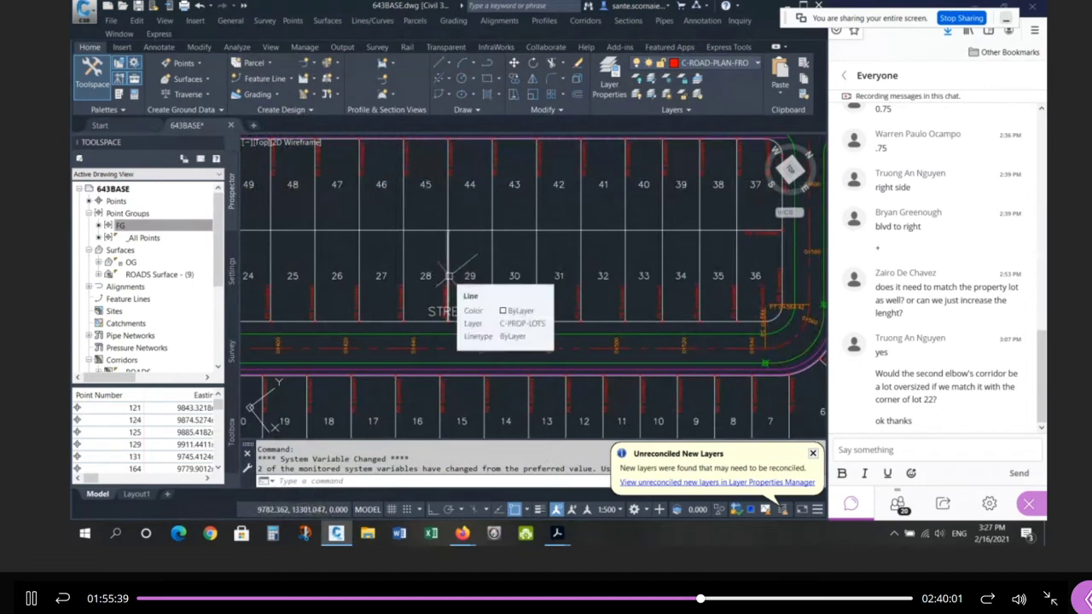
{"action": "scroll", "coordinate": [503, 267], "scroll_direction": "down", "scroll_amount": 3}
{"action": "scroll", "coordinate": [556, 171], "scroll_direction": "up", "scroll_amount": 2}
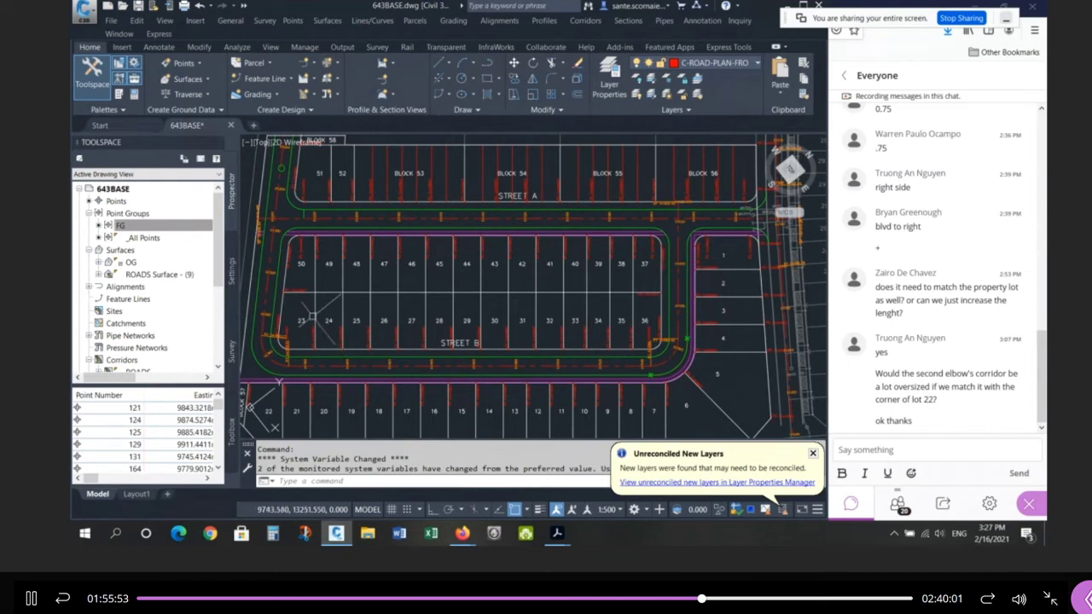
Step: Select the ROADS surface and inspect the surface elevations at the front of lot 28, within the overall subdivision
{"action": "left_click", "coordinate": [159, 275]}
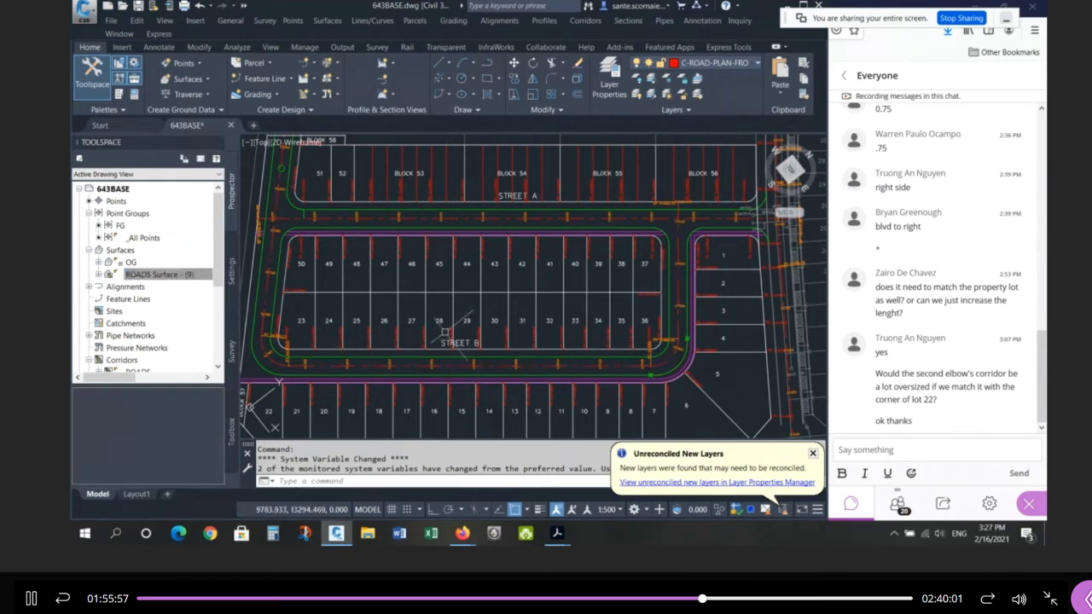
{"action": "mouse_move", "coordinate": [444, 332]}
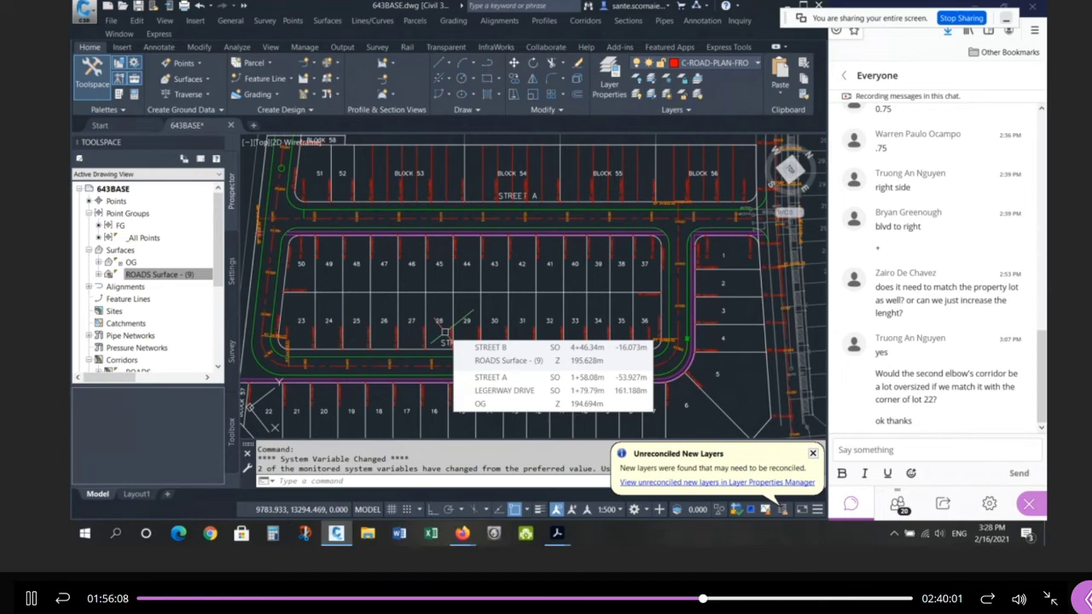
{"action": "scroll", "coordinate": [444, 331], "scroll_direction": "down", "scroll_amount": 4}
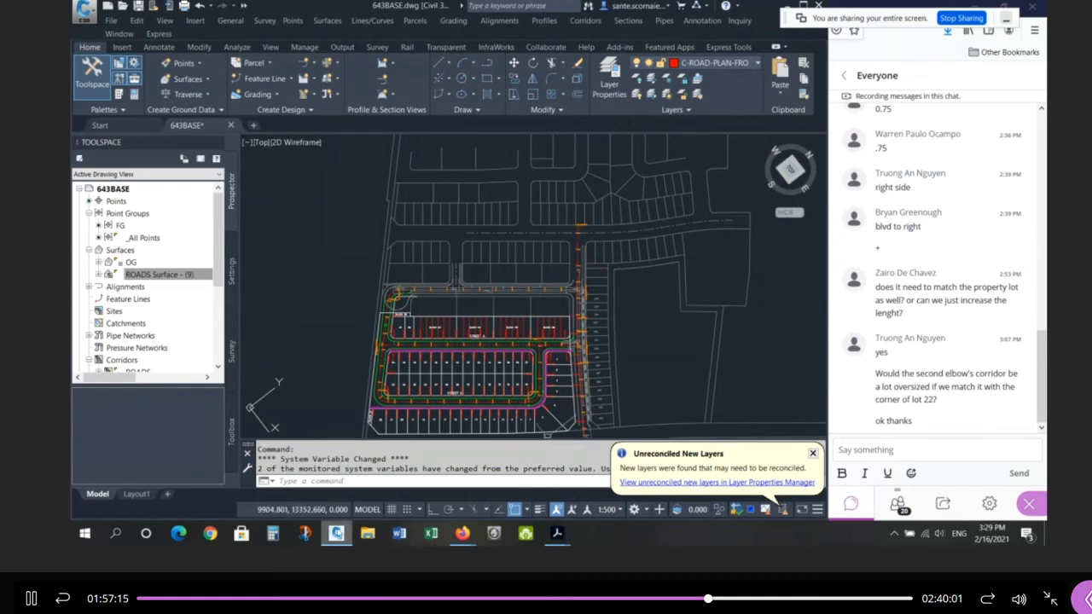
Step: In a new File Explorer window, browse to the MED643-2020-1 folder under PERSONAL and SENECA on the C drive
{"action": "key", "text": "super+e"}
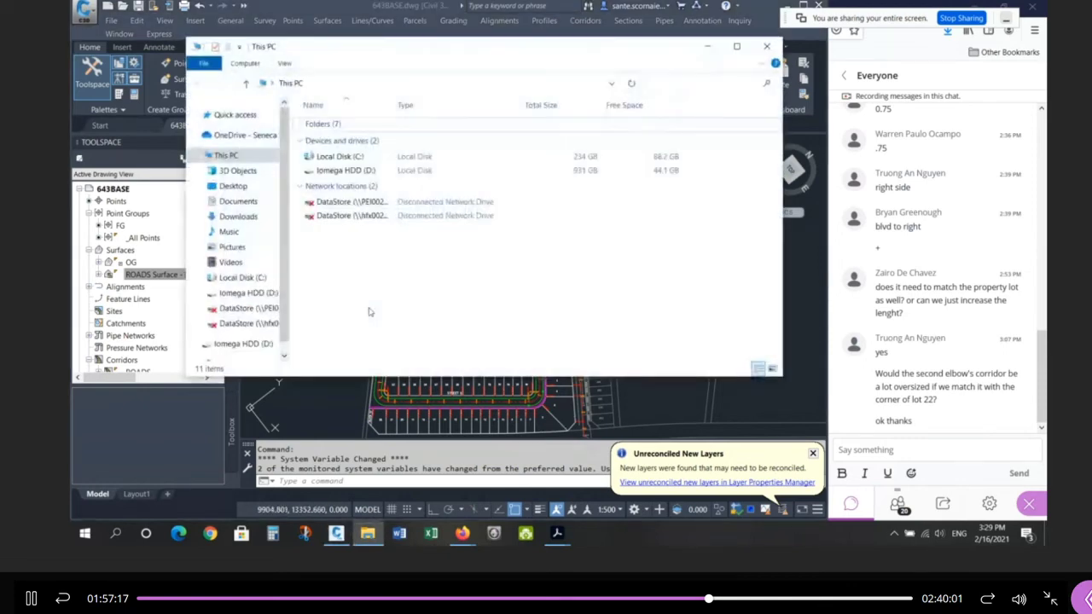
{"action": "left_click", "coordinate": [234, 277]}
{"action": "double_click", "coordinate": [338, 164]}
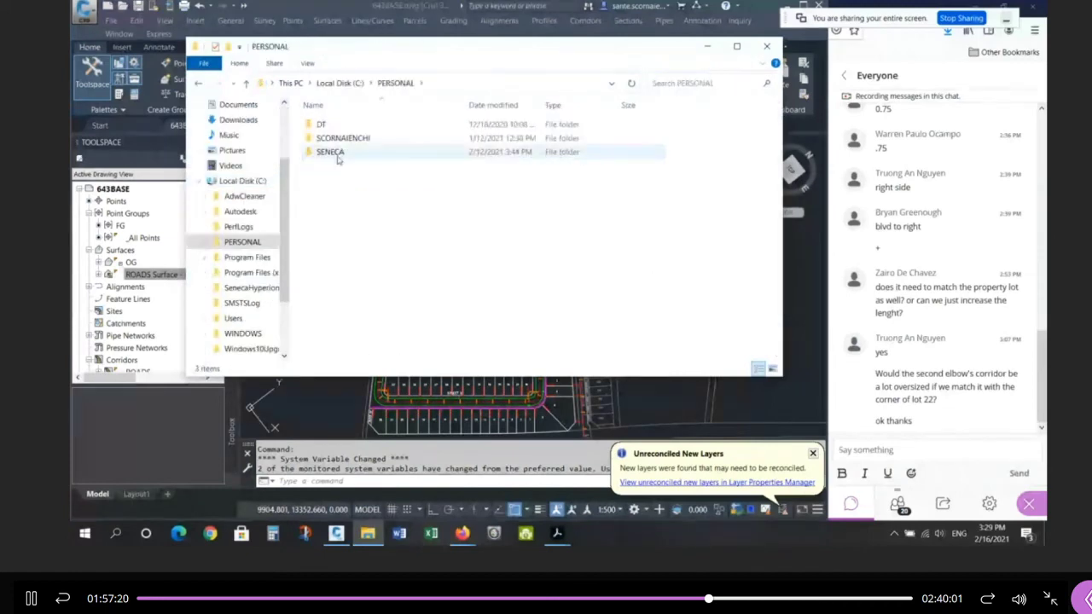
{"action": "double_click", "coordinate": [338, 155]}
{"action": "double_click", "coordinate": [345, 255]}
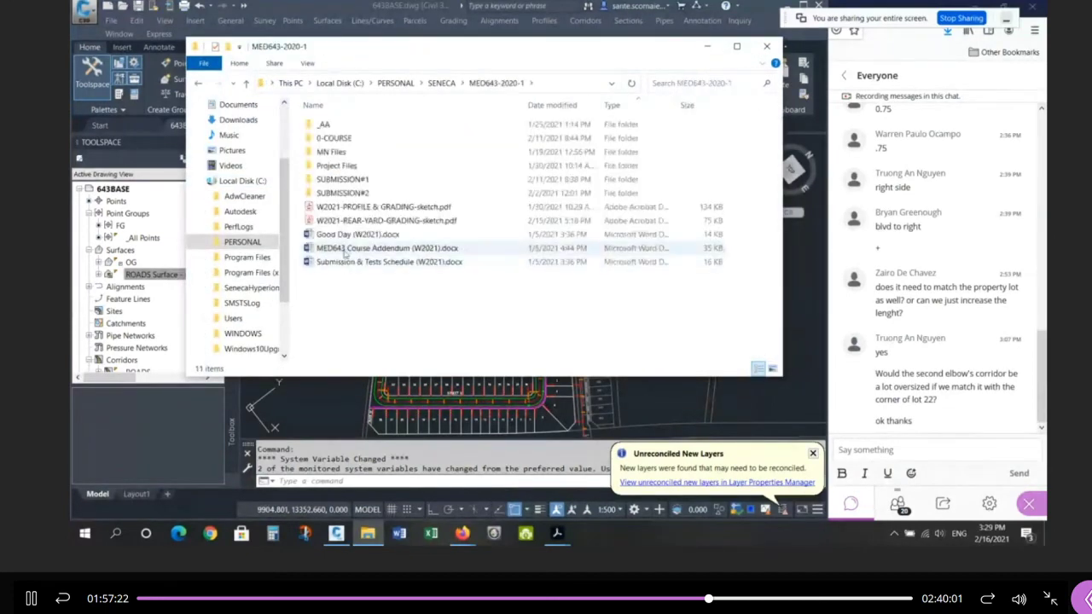
{"action": "double_click", "coordinate": [337, 166]}
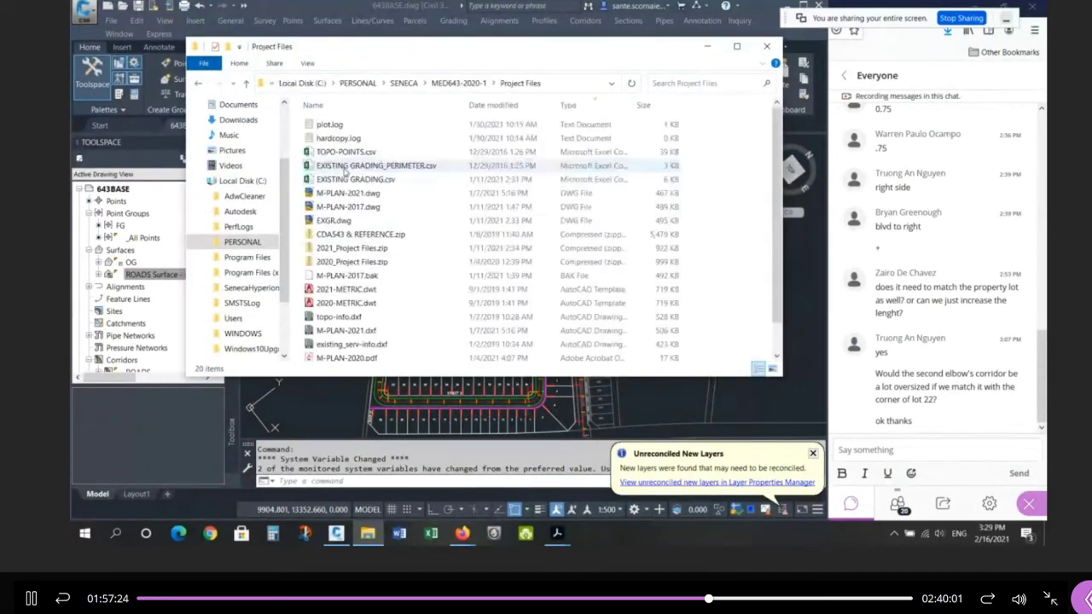
{"action": "scroll", "coordinate": [346, 170], "scroll_direction": "down", "scroll_amount": 1}
{"action": "scroll", "coordinate": [348, 175], "scroll_direction": "up", "scroll_amount": 1}
{"action": "key", "text": "alt+Left"}
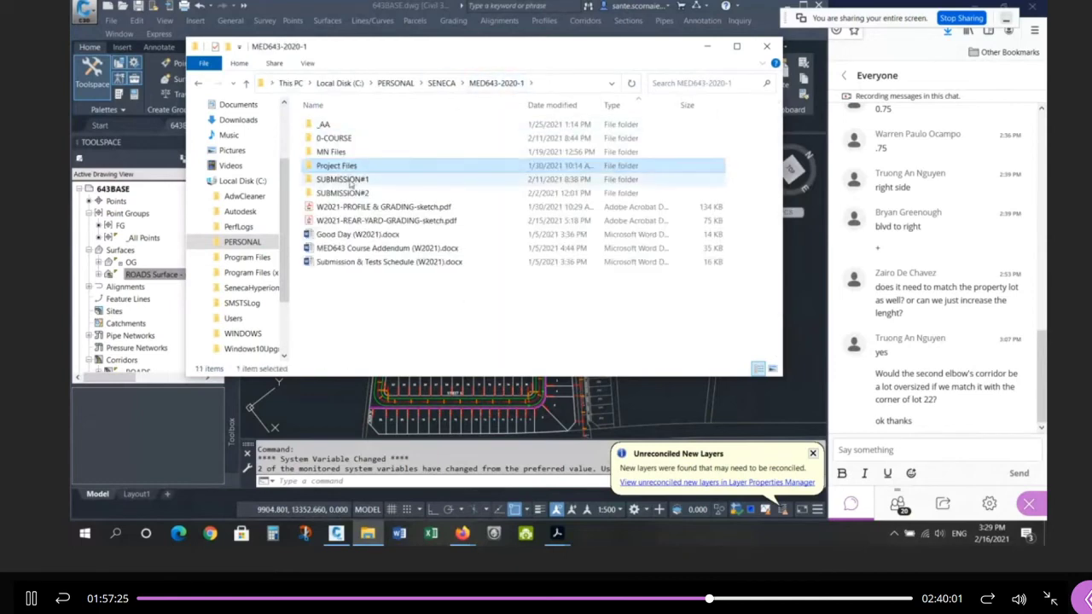
Step: Open General Model.pdf from the MN Files folder in a maximized Acrobat window and examine the subdivision layout
{"action": "double_click", "coordinate": [334, 153]}
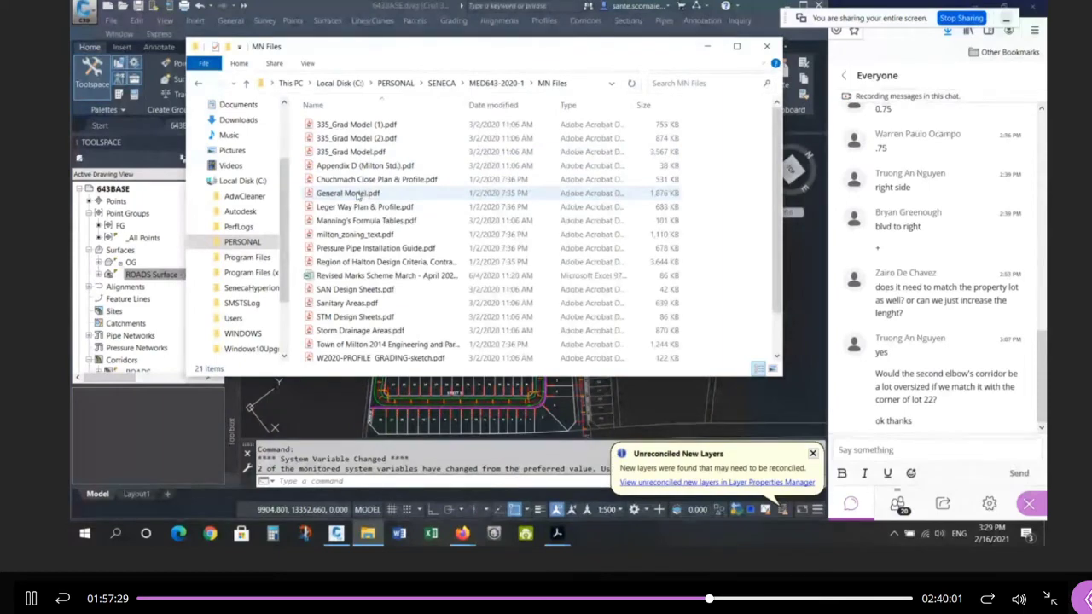
{"action": "double_click", "coordinate": [357, 195]}
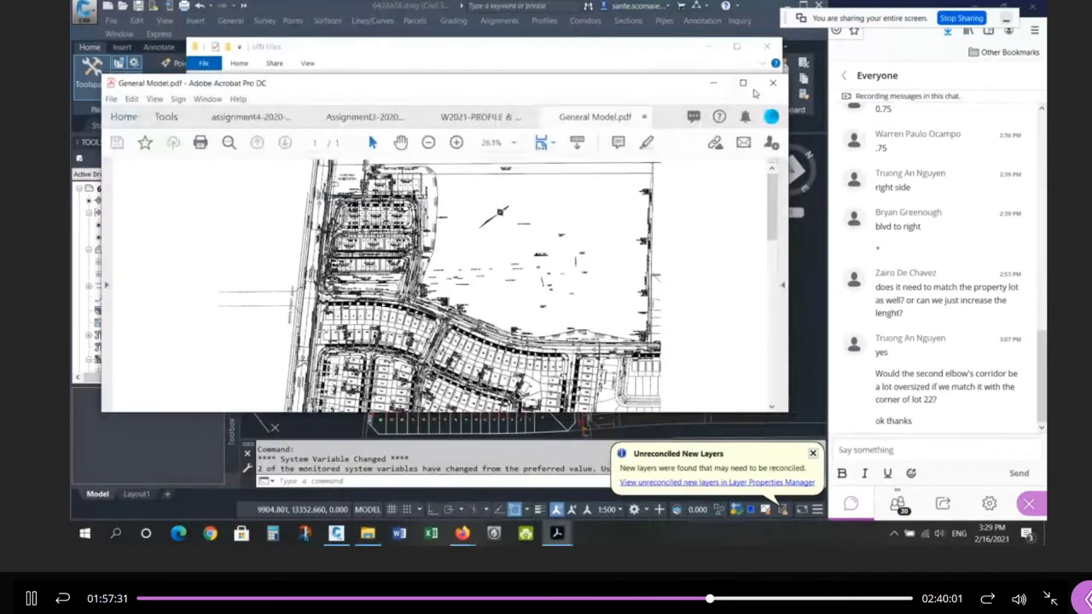
{"action": "left_click", "coordinate": [742, 83]}
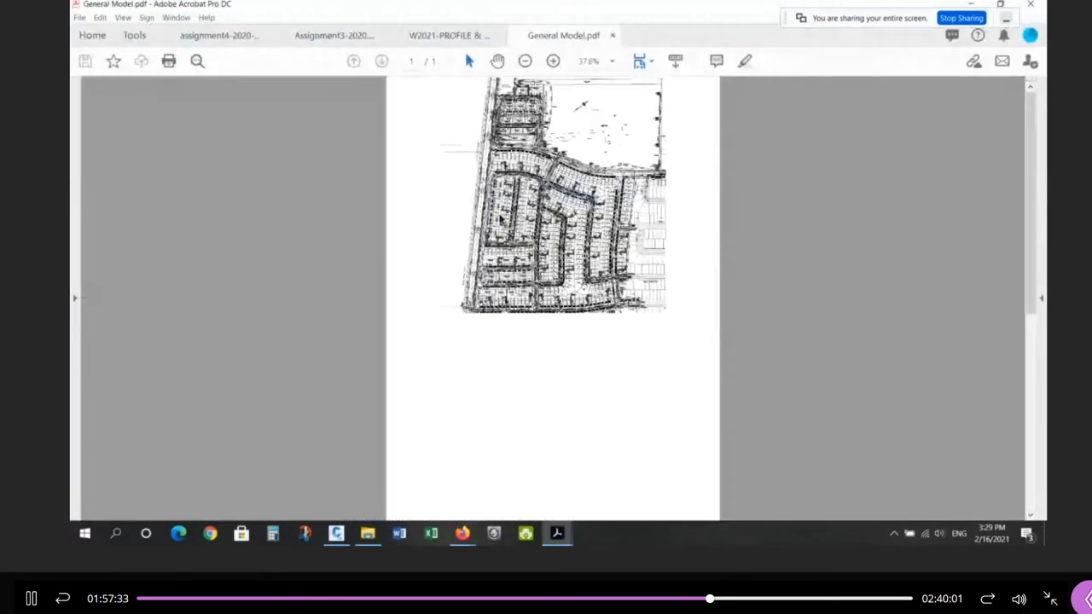
{"action": "scroll", "coordinate": [595, 351], "scroll_direction": "up", "scroll_amount": 1, "text": "ctrl"}
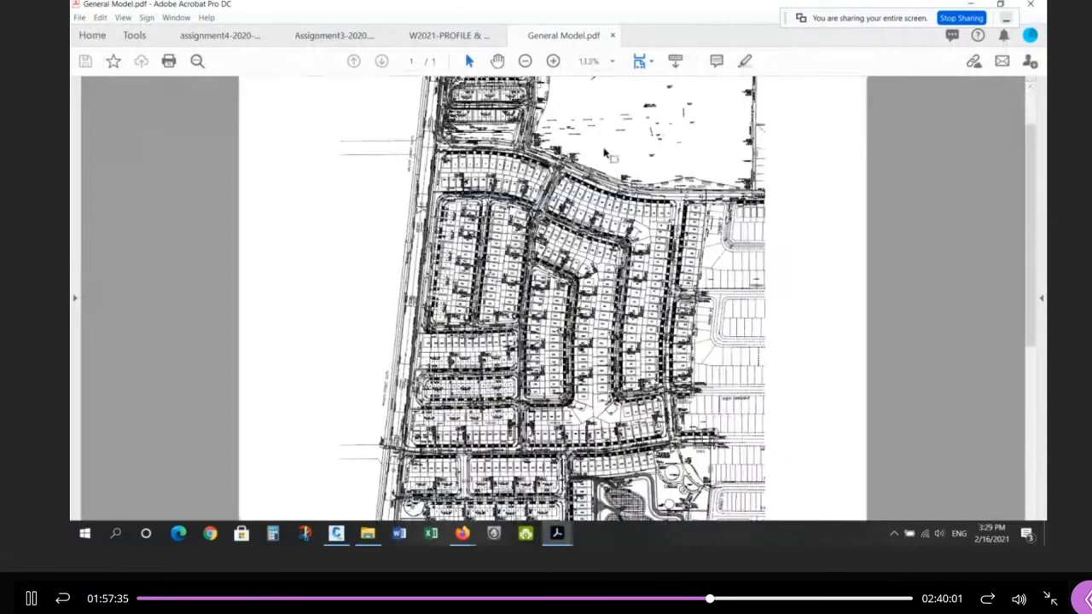
{"action": "scroll", "coordinate": [595, 350], "scroll_direction": "down", "scroll_amount": 1, "text": "ctrl"}
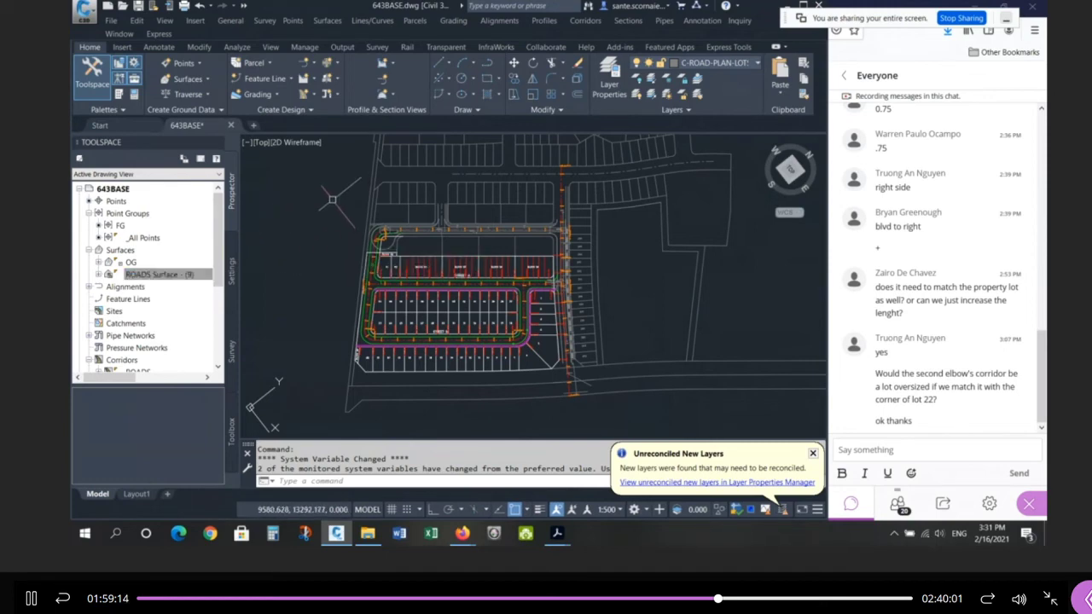
Step: Start a point import from the point creation tools and begin adding a source file
{"action": "left_click", "coordinate": [292, 20]}
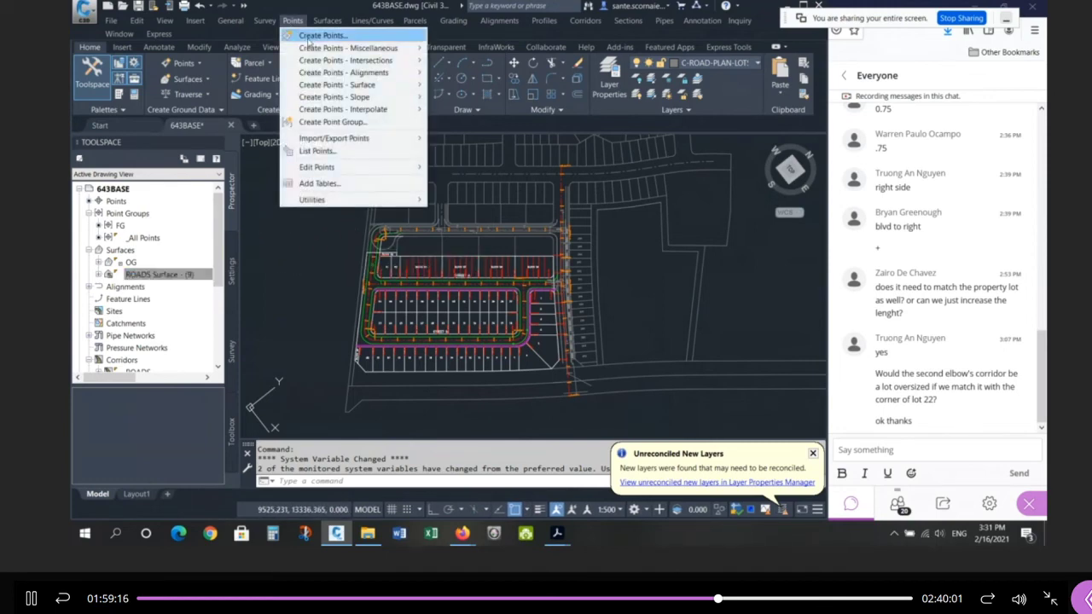
{"action": "left_click", "coordinate": [309, 37]}
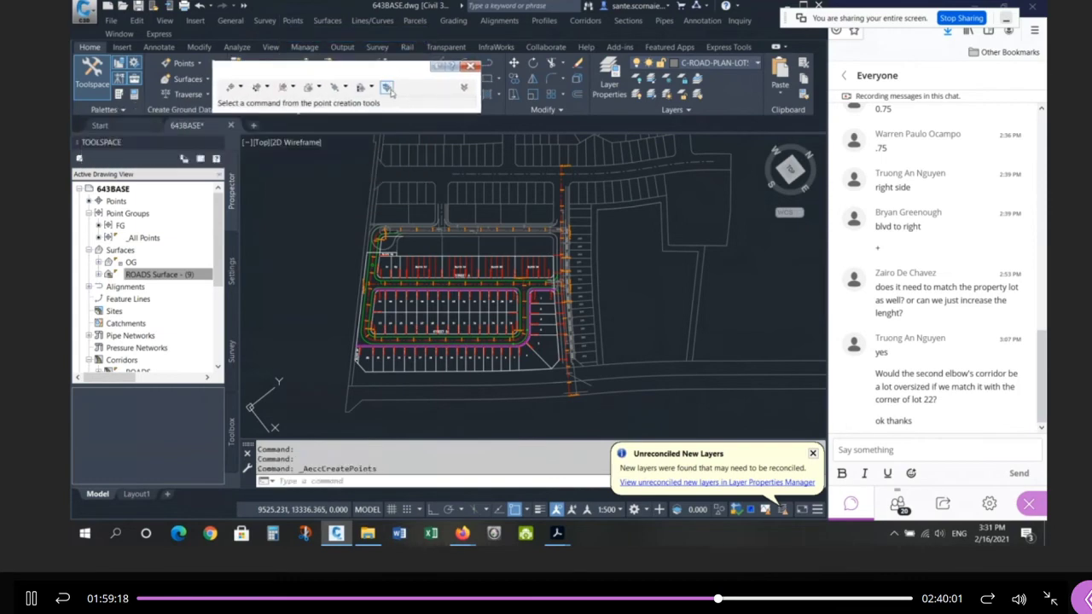
{"action": "left_click", "coordinate": [387, 88]}
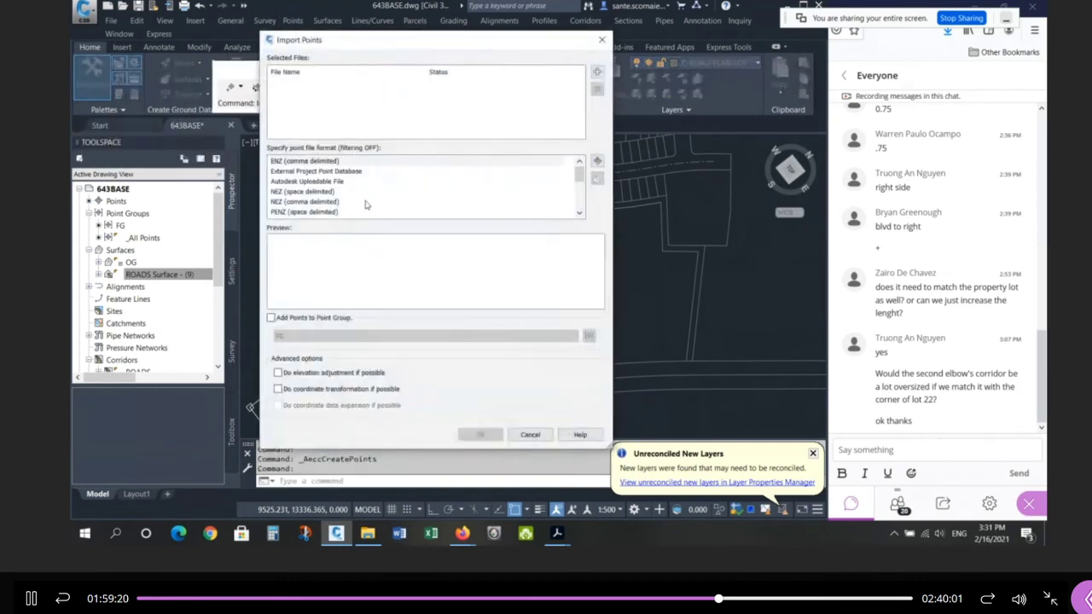
{"action": "left_click", "coordinate": [597, 72]}
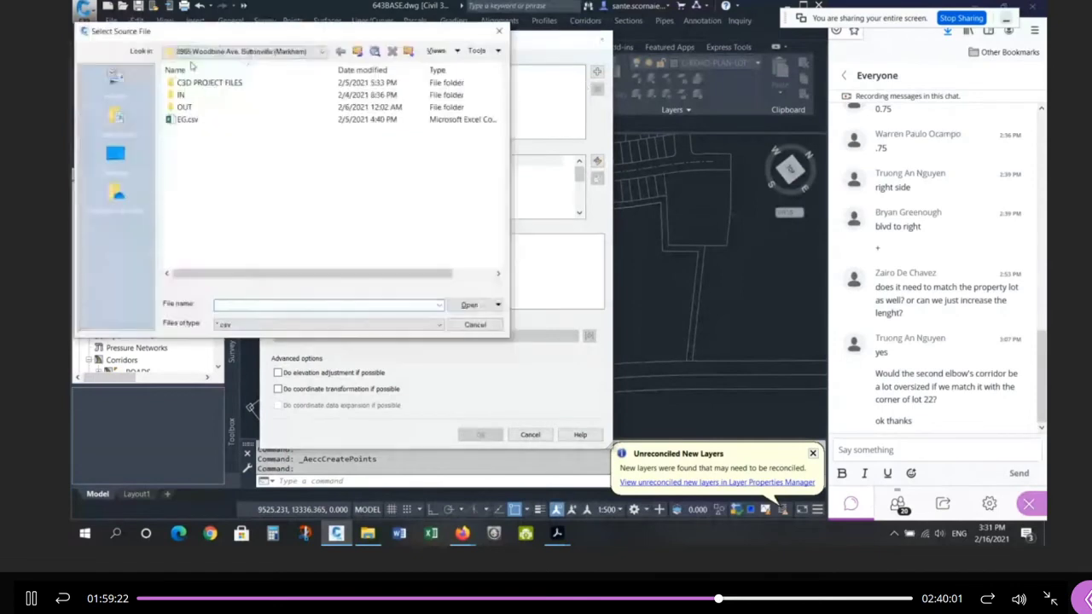
{"action": "left_click", "coordinate": [220, 54]}
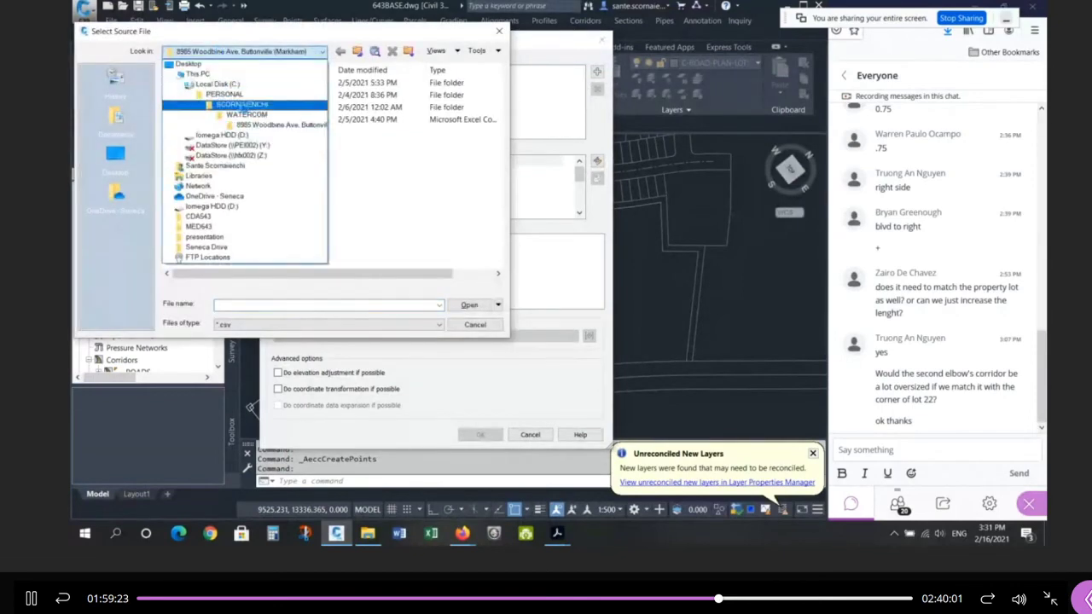
{"action": "left_click", "coordinate": [244, 106]}
{"action": "left_click", "coordinate": [236, 51]}
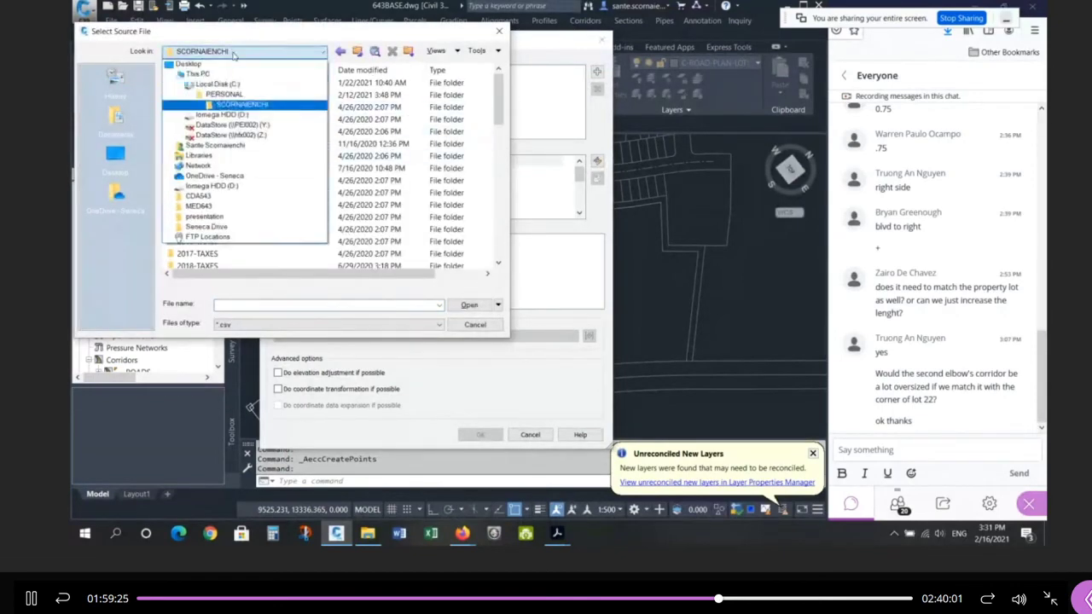
{"action": "left_click", "coordinate": [228, 93]}
{"action": "double_click", "coordinate": [204, 108]}
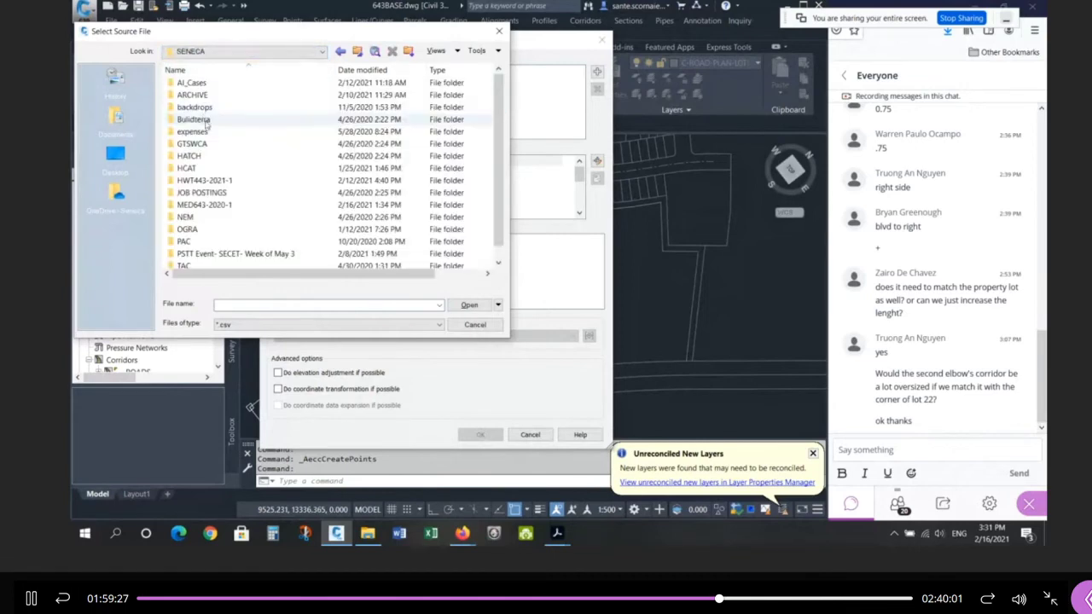
Step: Browse from the Desktop through MED643 and Downloaded Files to the 2021_Project Files folder and select TOPO-POINTS.csv
{"action": "left_click", "coordinate": [236, 51]}
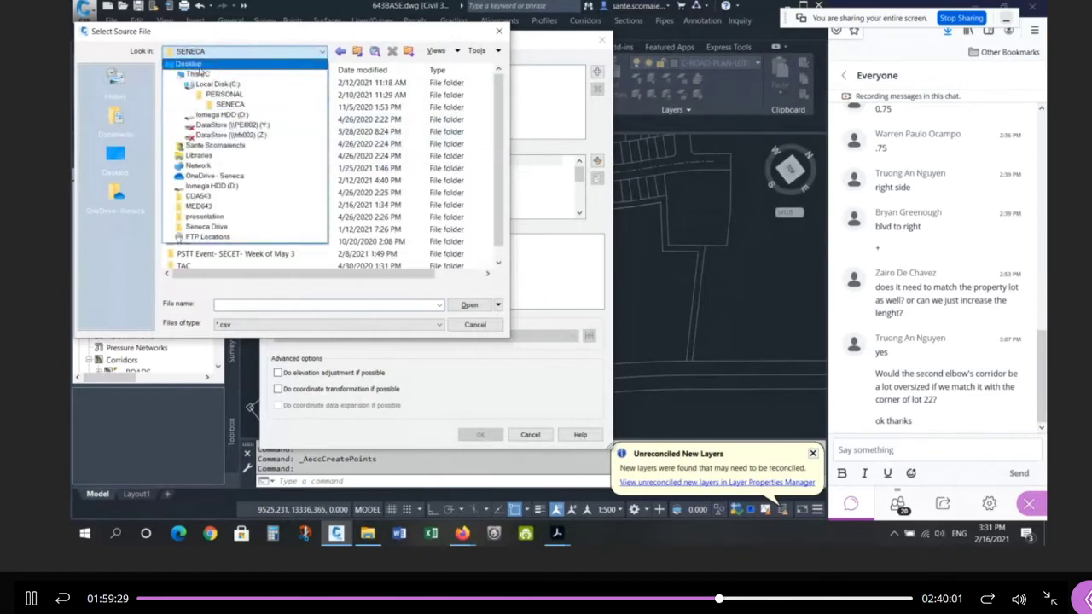
{"action": "left_click", "coordinate": [201, 63]}
{"action": "double_click", "coordinate": [191, 168]}
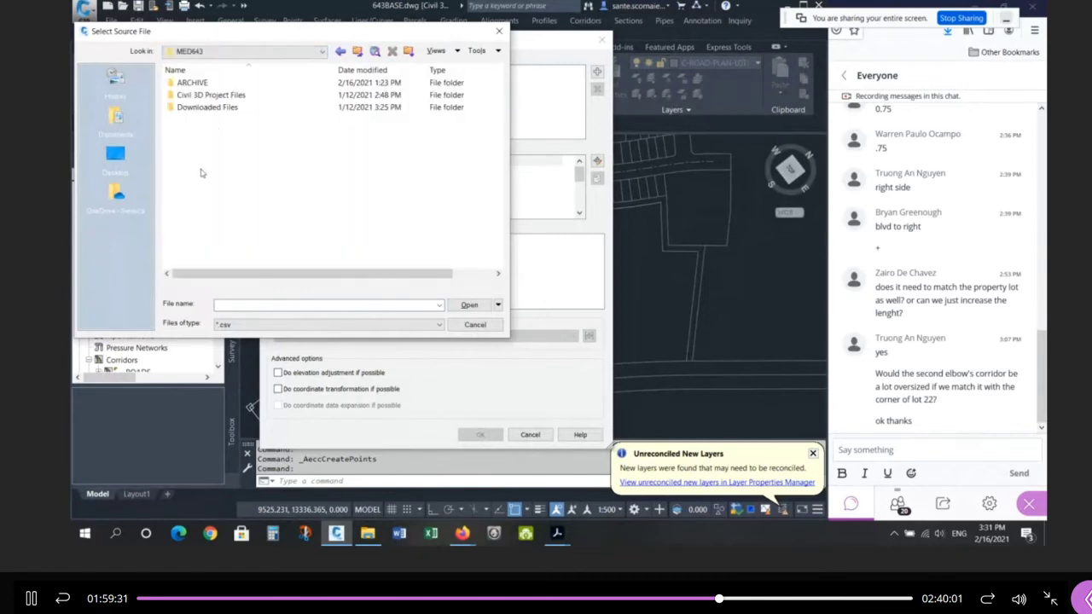
{"action": "double_click", "coordinate": [213, 107]}
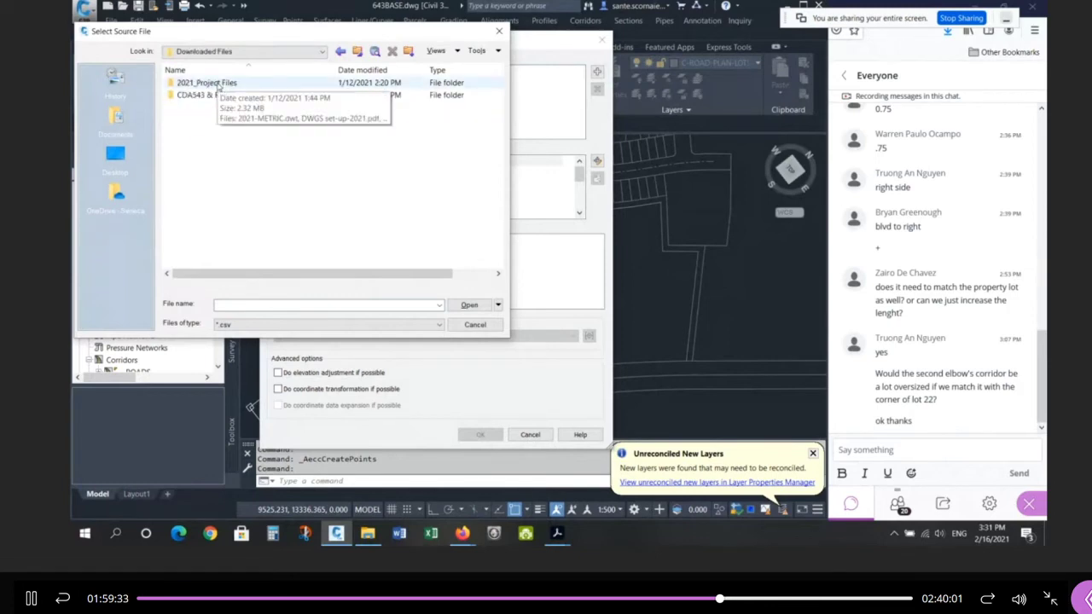
{"action": "double_click", "coordinate": [215, 82]}
{"action": "left_click", "coordinate": [218, 85]}
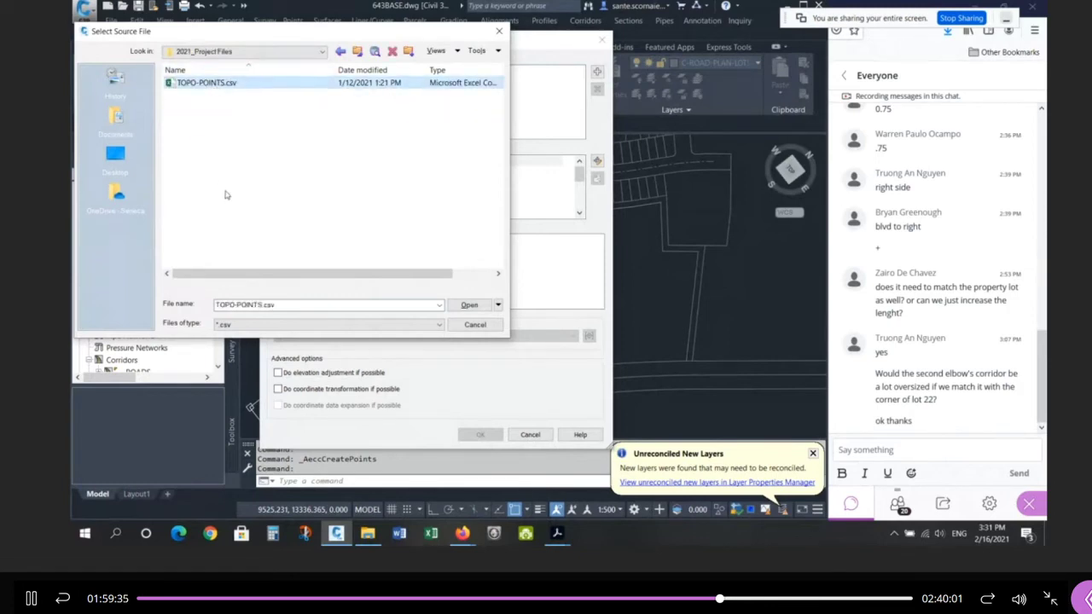
Step: List all file types in the folder, restrict the list to *.csv again, and load TOPO-POINTS.csv as the import source
{"action": "left_click", "coordinate": [256, 324]}
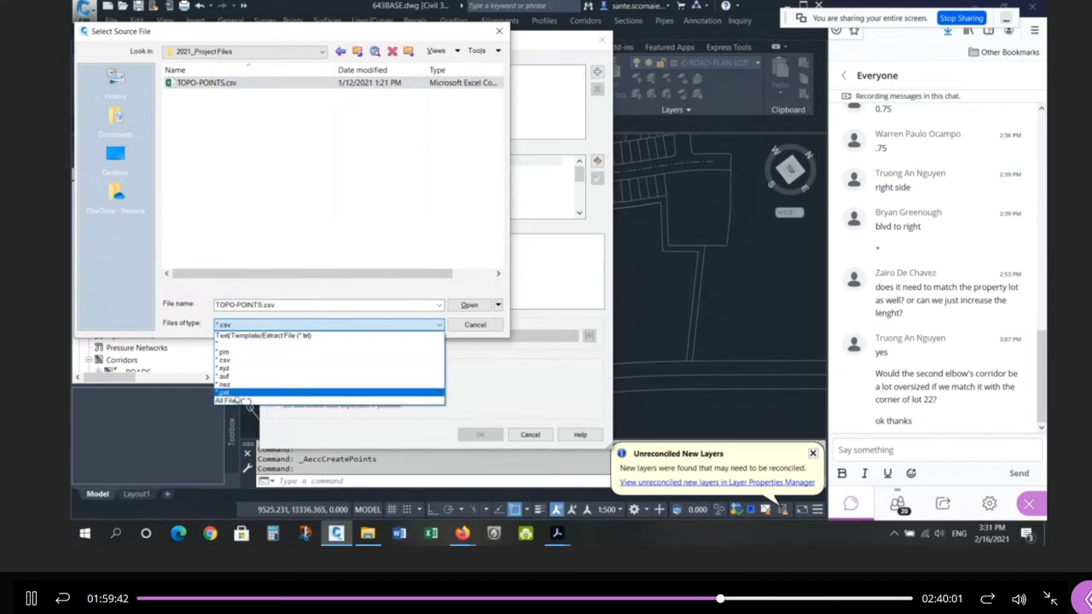
{"action": "left_click", "coordinate": [232, 400]}
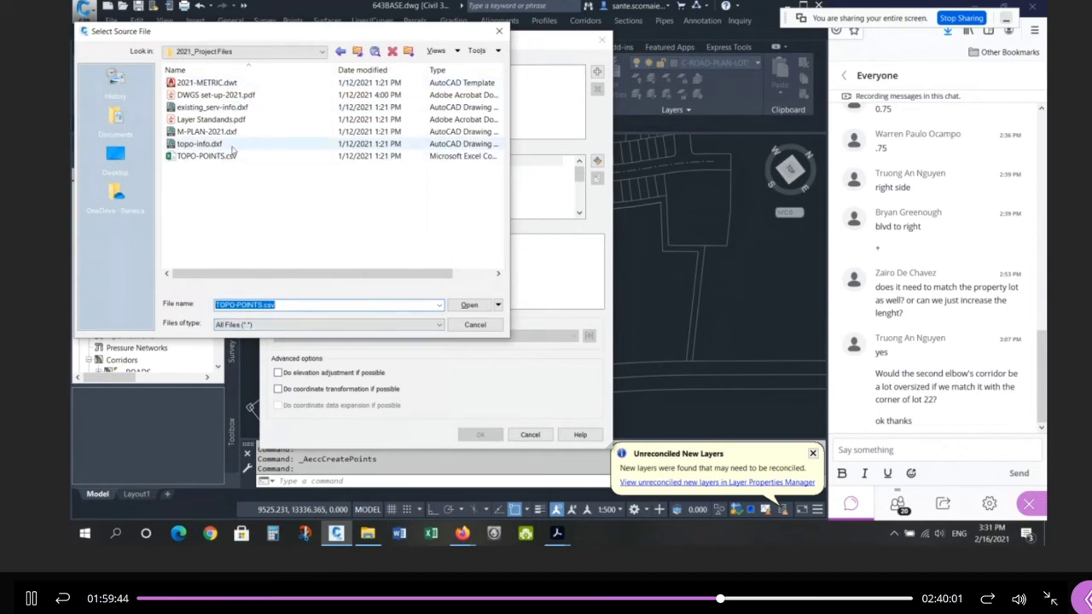
{"action": "left_click", "coordinate": [274, 330]}
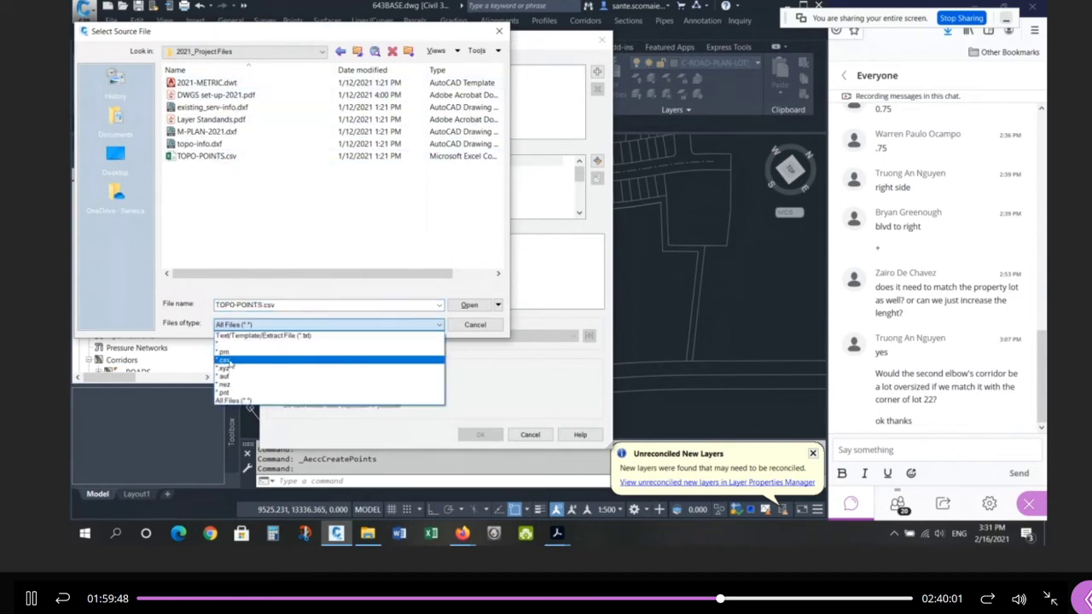
{"action": "left_click", "coordinate": [226, 361]}
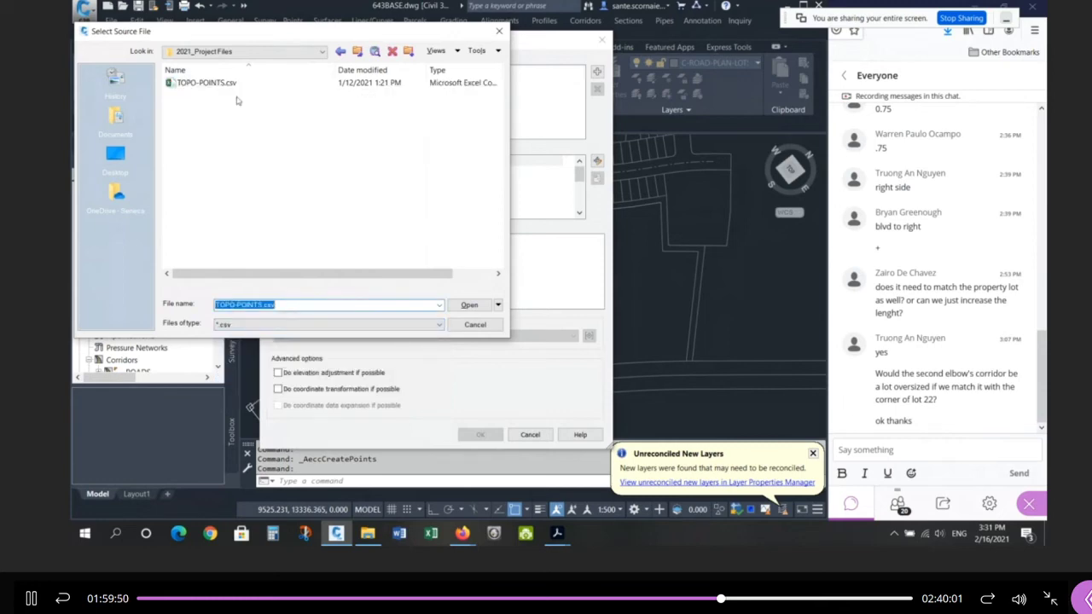
{"action": "left_click", "coordinate": [469, 304]}
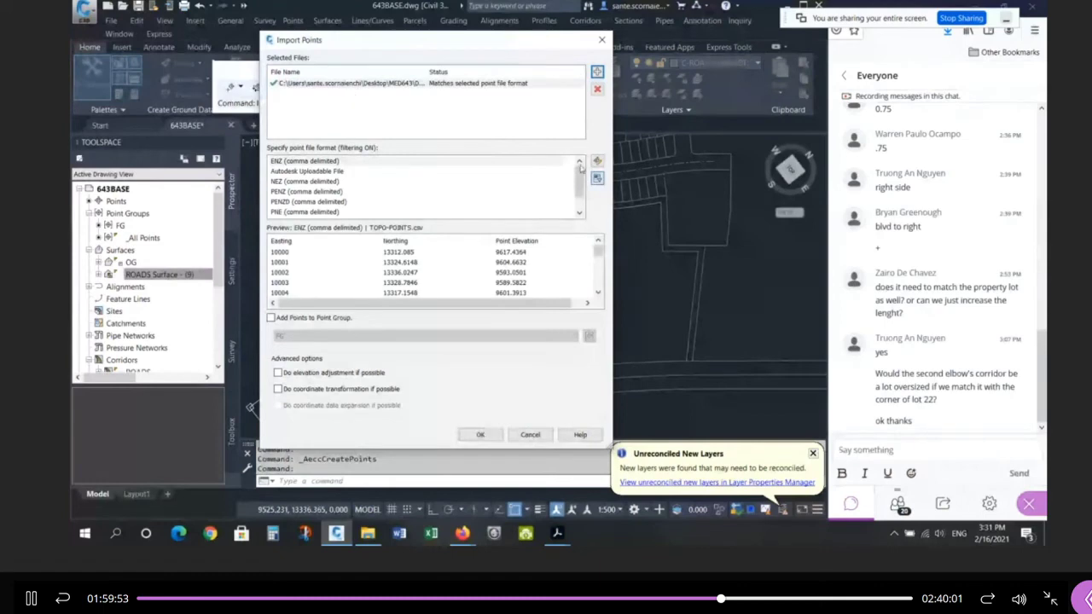
Step: Set the point file format to PNEZD (comma delimited) for the import
{"action": "scroll", "coordinate": [501, 186], "scroll_direction": "down", "scroll_amount": 1}
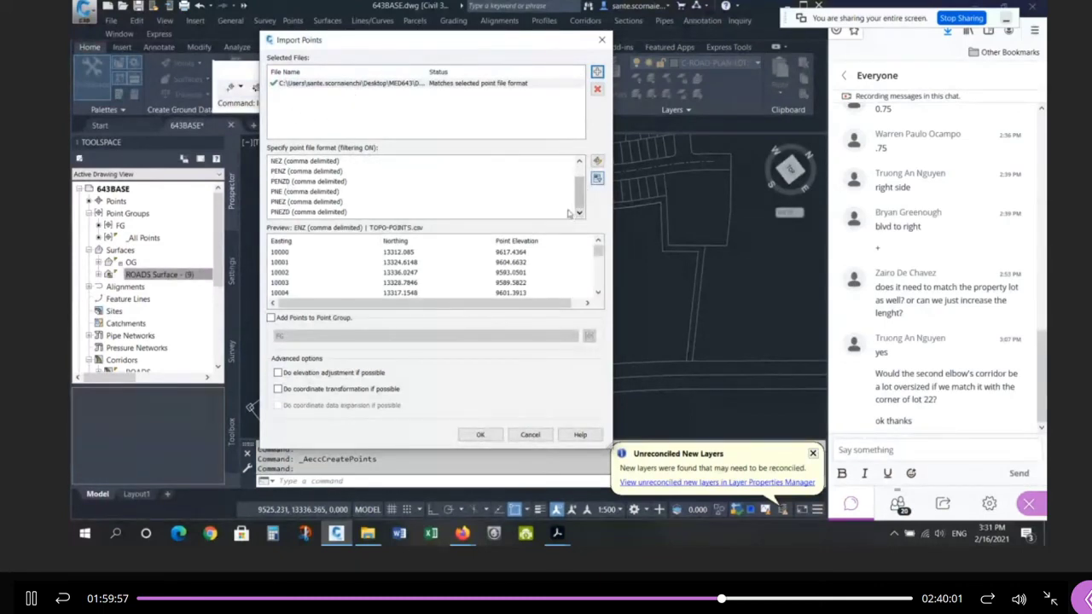
{"action": "left_click", "coordinate": [341, 211]}
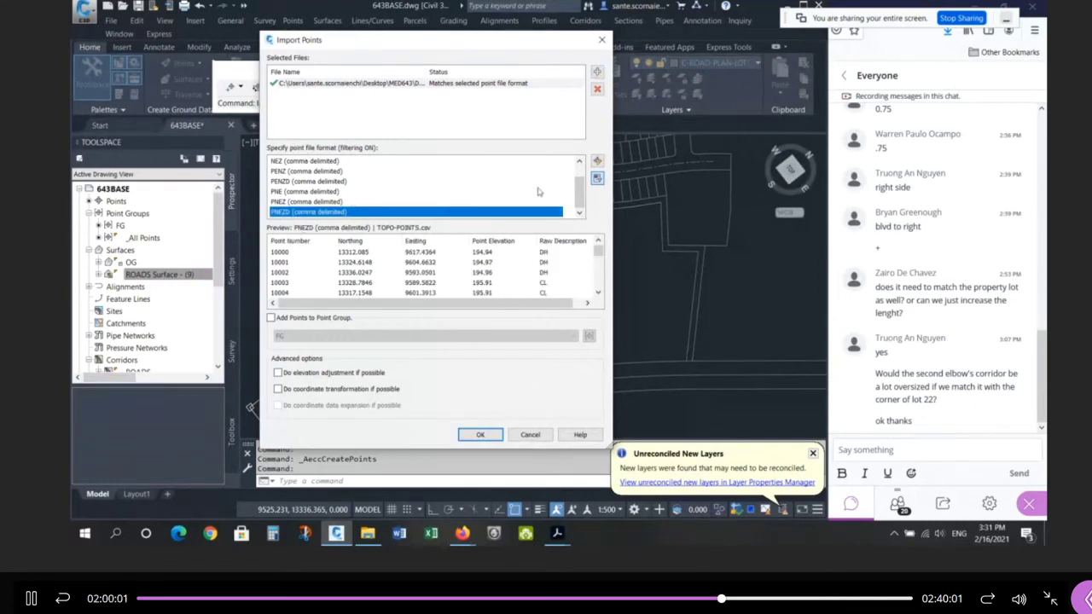
{"action": "mouse_move", "coordinate": [580, 191]}
{"action": "left_mouse_down"}
{"action": "mouse_move", "coordinate": [580, 175]}
{"action": "mouse_move", "coordinate": [581, 211]}
{"action": "left_mouse_up"}
Step: Add the imported points to a new point group named EG and import them into the drawing
{"action": "left_click", "coordinate": [271, 317]}
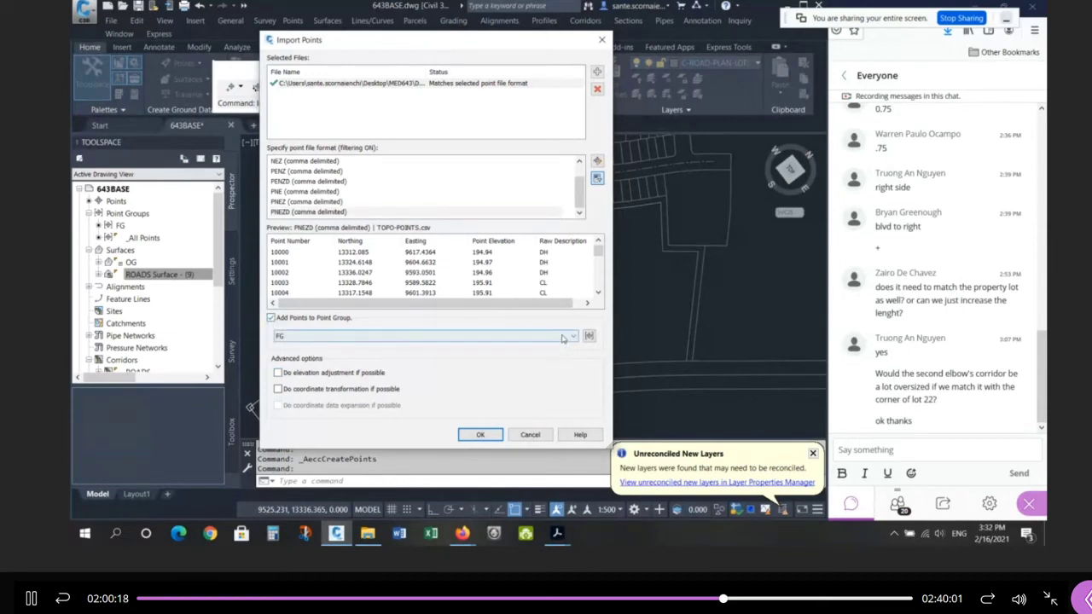
{"action": "left_click", "coordinate": [561, 336]}
{"action": "left_click", "coordinate": [562, 337]}
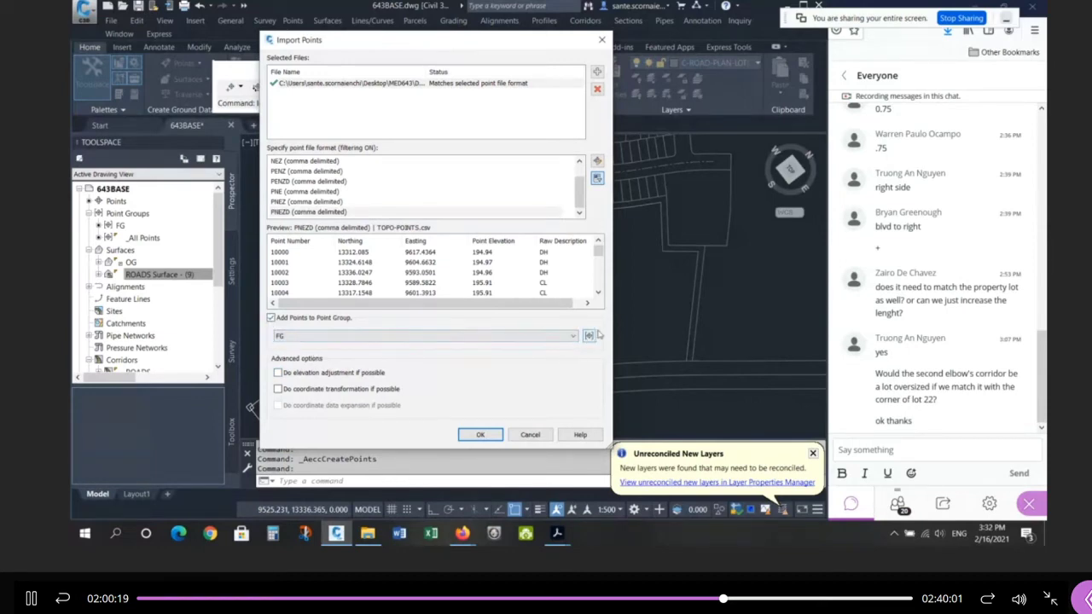
{"action": "left_click", "coordinate": [588, 336]}
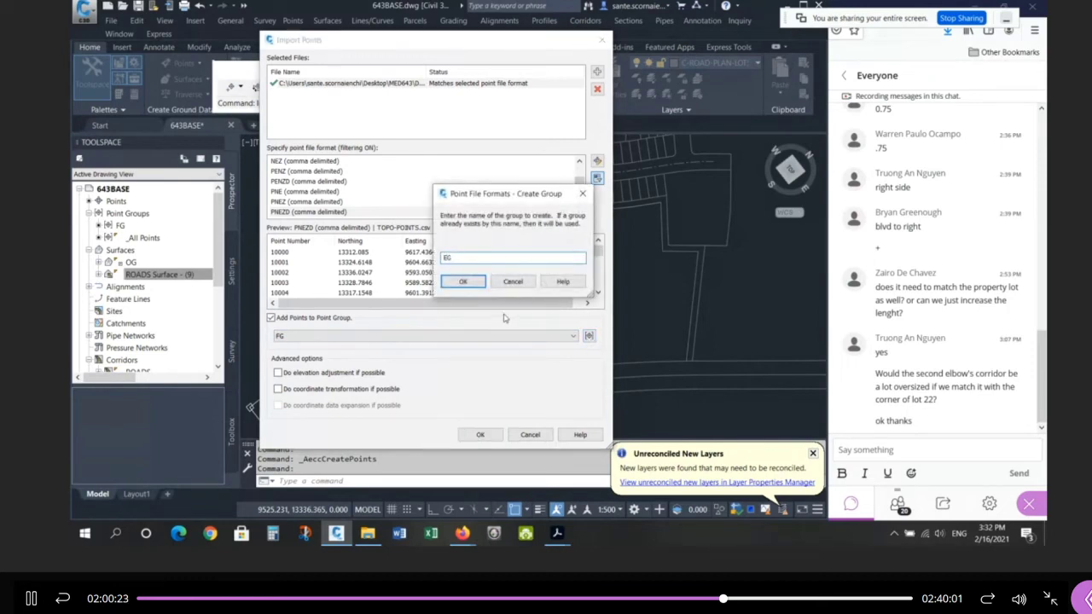
{"action": "left_click", "coordinate": [462, 281]}
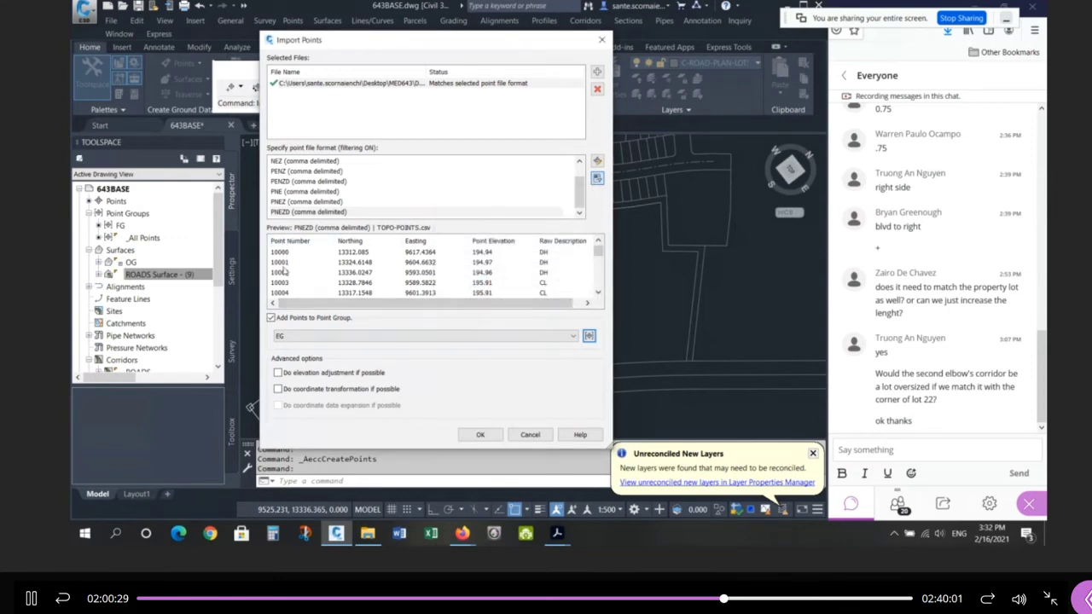
{"action": "left_click", "coordinate": [481, 435]}
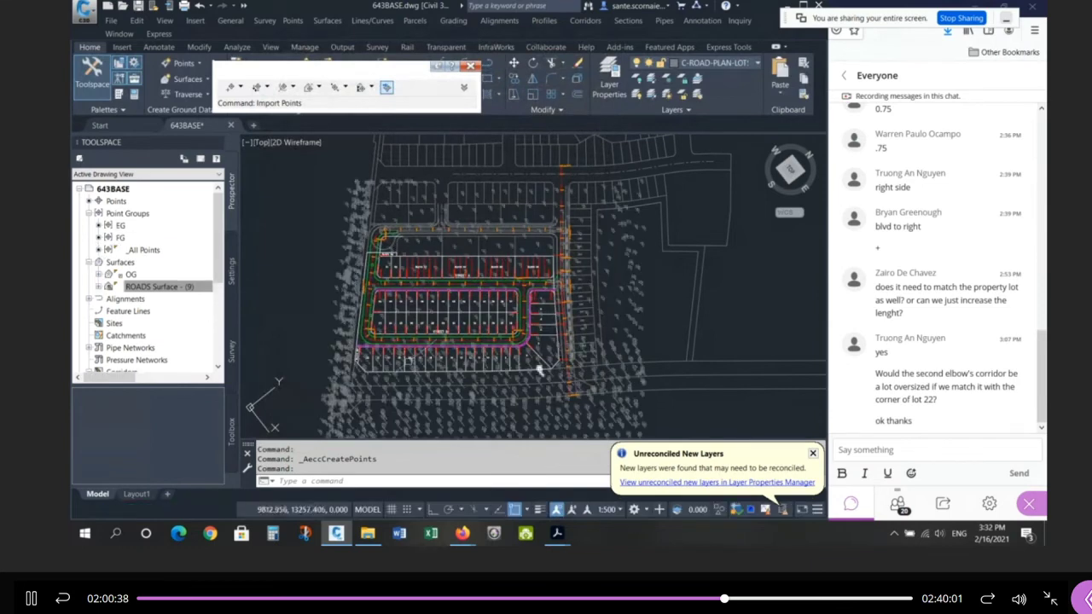
{"action": "middle_click_drag", "start_coordinate": [539, 370], "coordinate": [544, 361]}
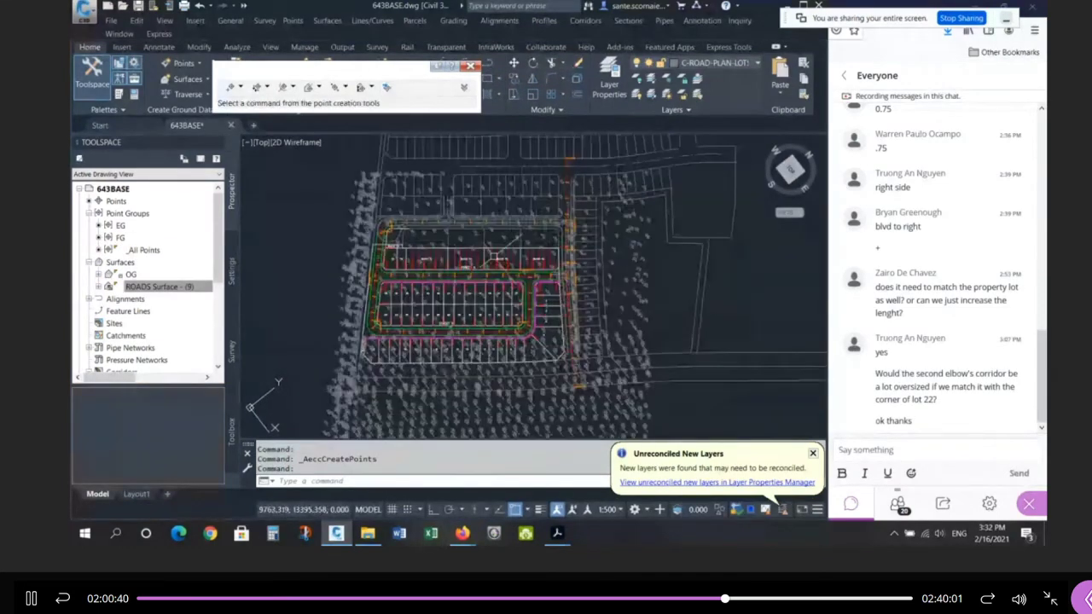
Step: Undo the import of the topographic points and the EG point group
{"action": "type", "text": "U"}
{"action": "key", "text": "Return"}
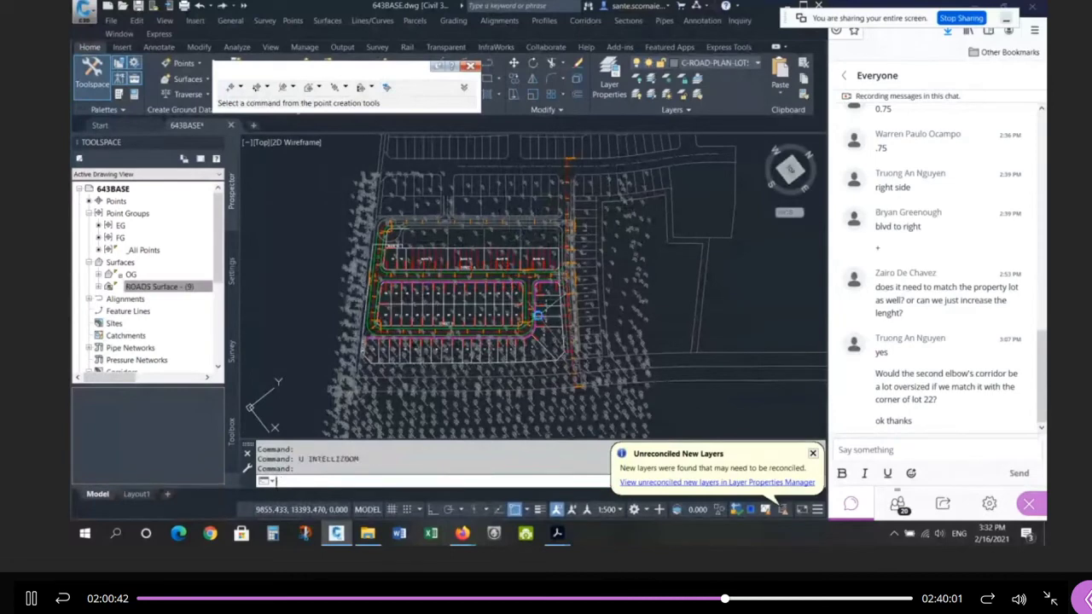
{"action": "key", "text": "Escape"}
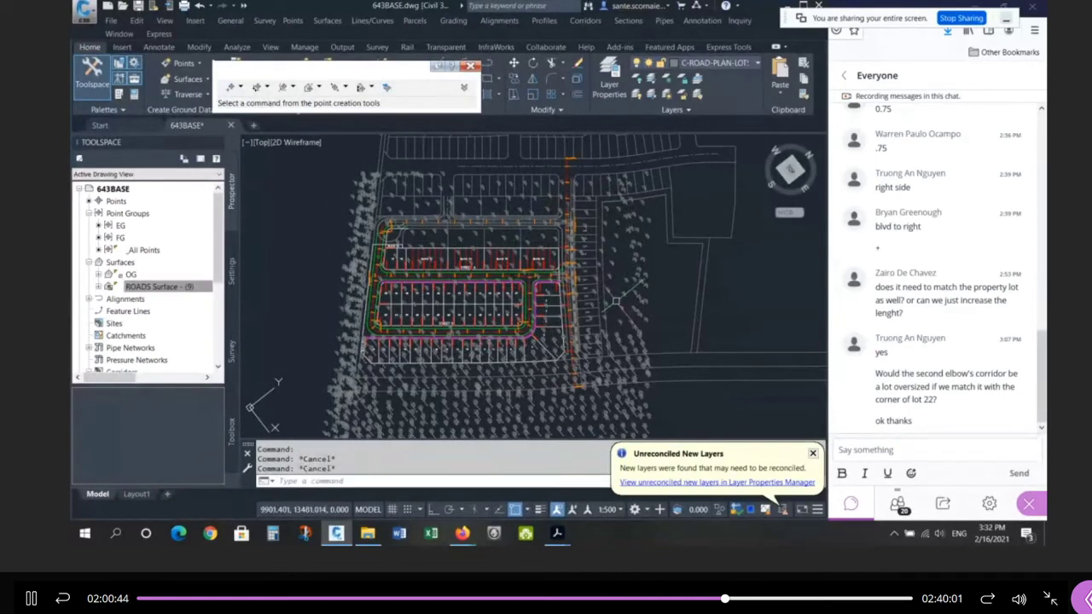
{"action": "type", "text": "U"}
{"action": "key", "text": "Return"}
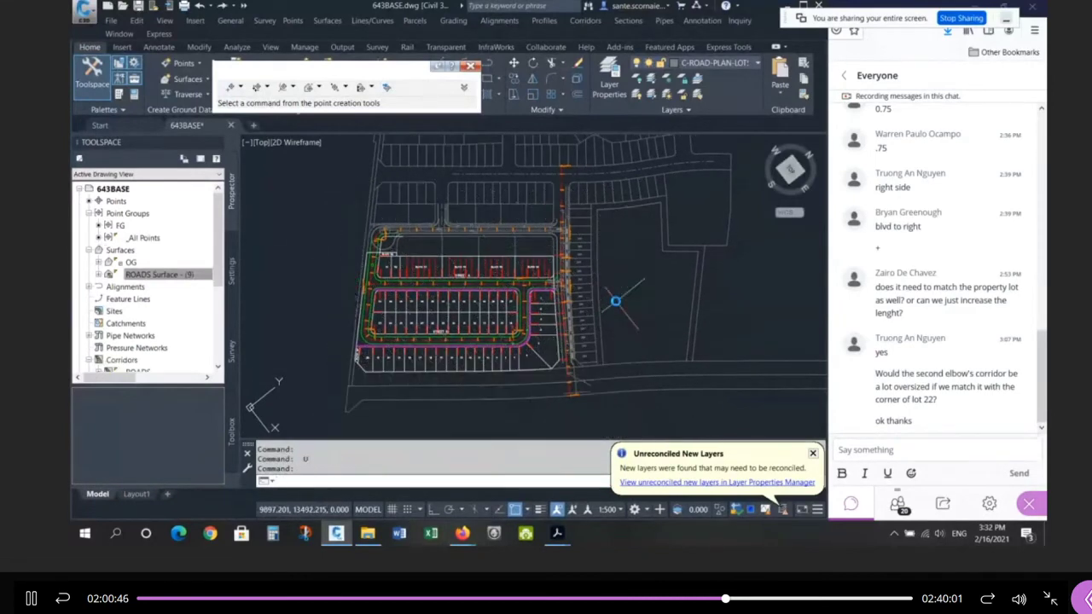
{"action": "key", "text": "Escape"}
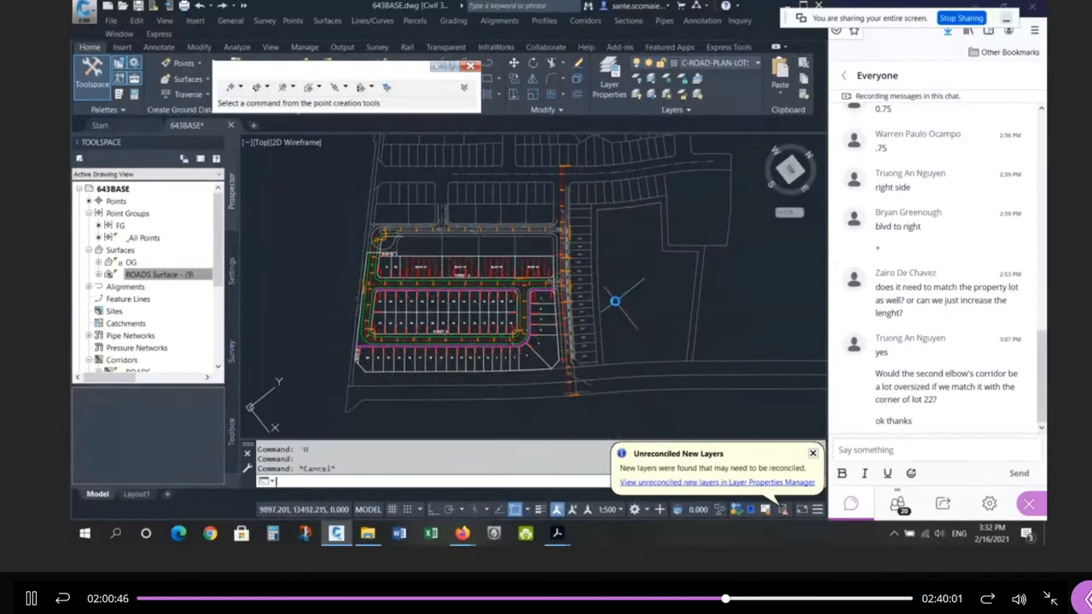
Step: Look at the PERSONAL folder in File Explorer and minimize the window
{"action": "left_click", "coordinate": [368, 535]}
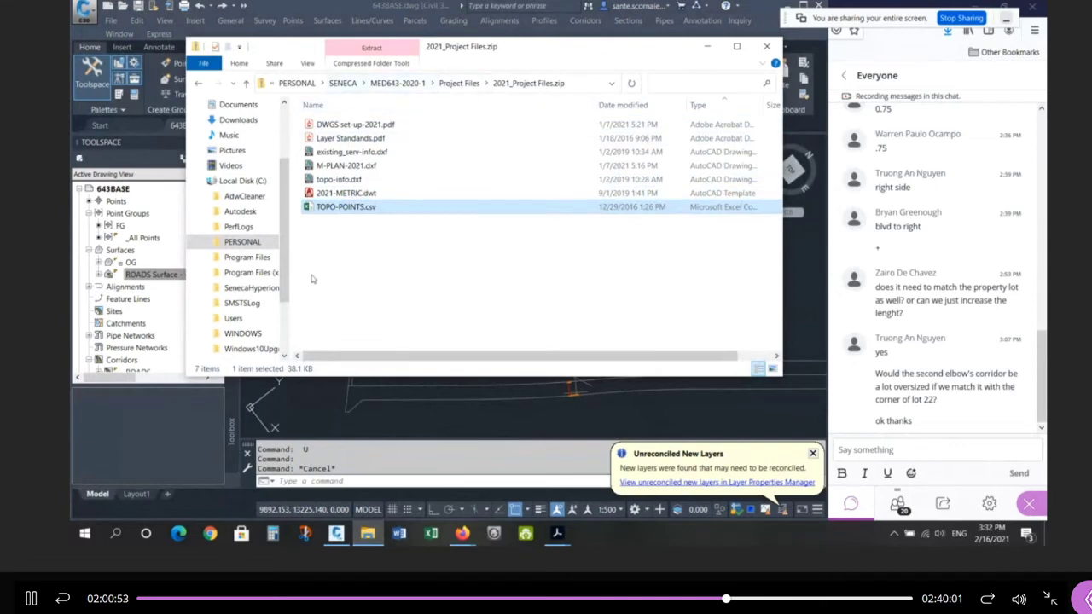
{"action": "double_click", "coordinate": [258, 243]}
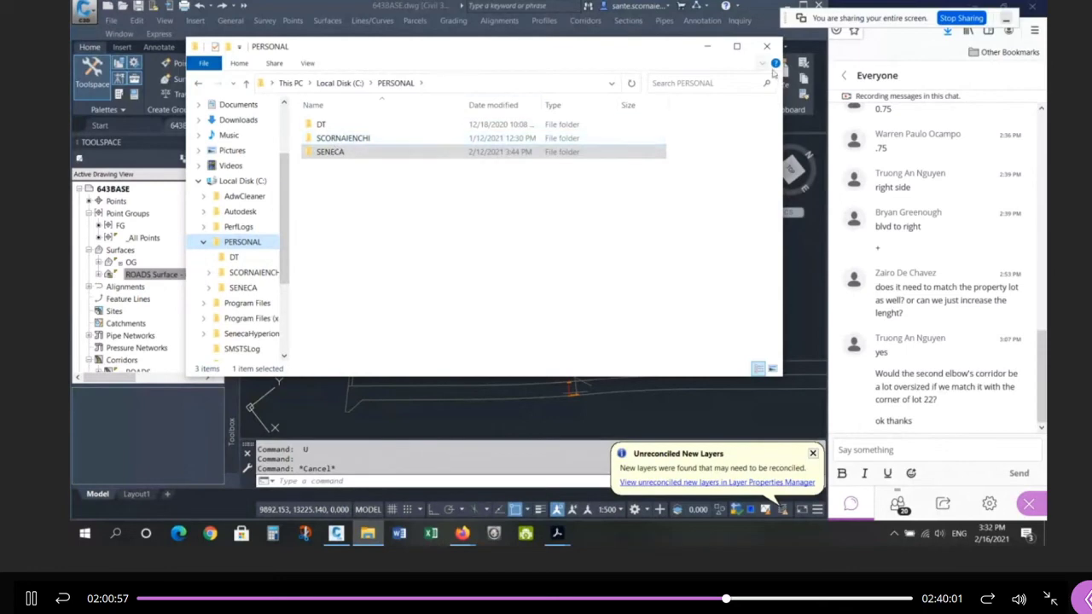
{"action": "left_click", "coordinate": [707, 53]}
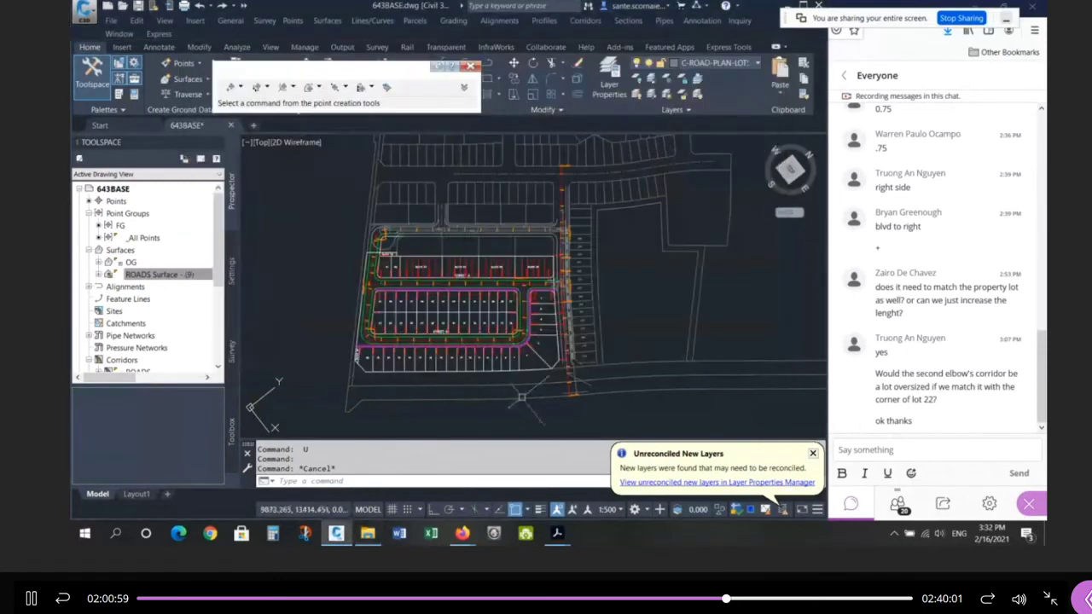
Step: Switch to the Firefox window with the Seneca course site and open the Municipal Environmental Design course
{"action": "mouse_move", "coordinate": [462, 536]}
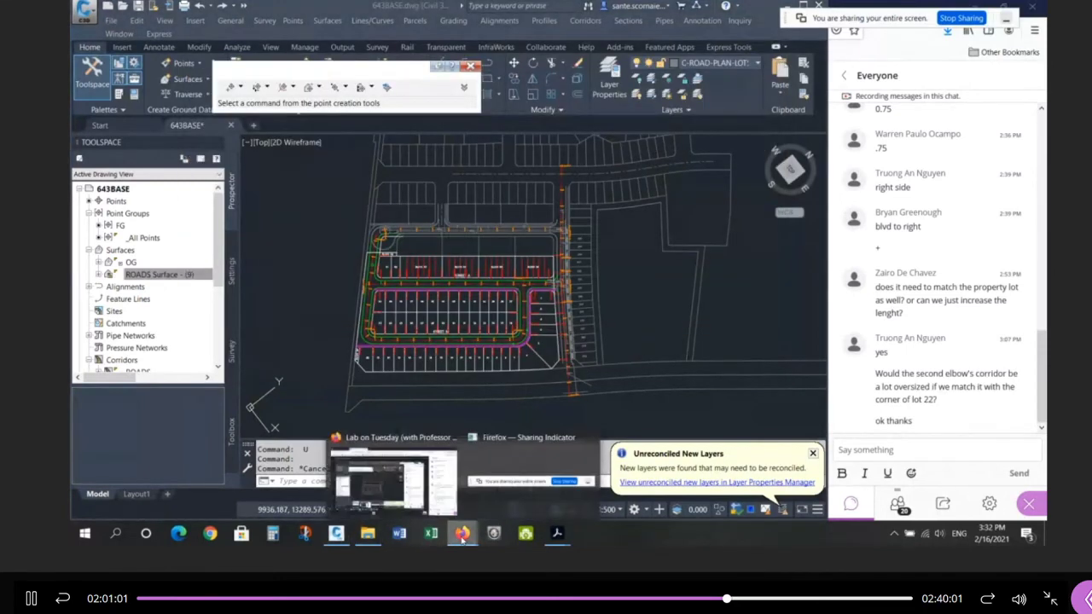
{"action": "left_click", "coordinate": [452, 486]}
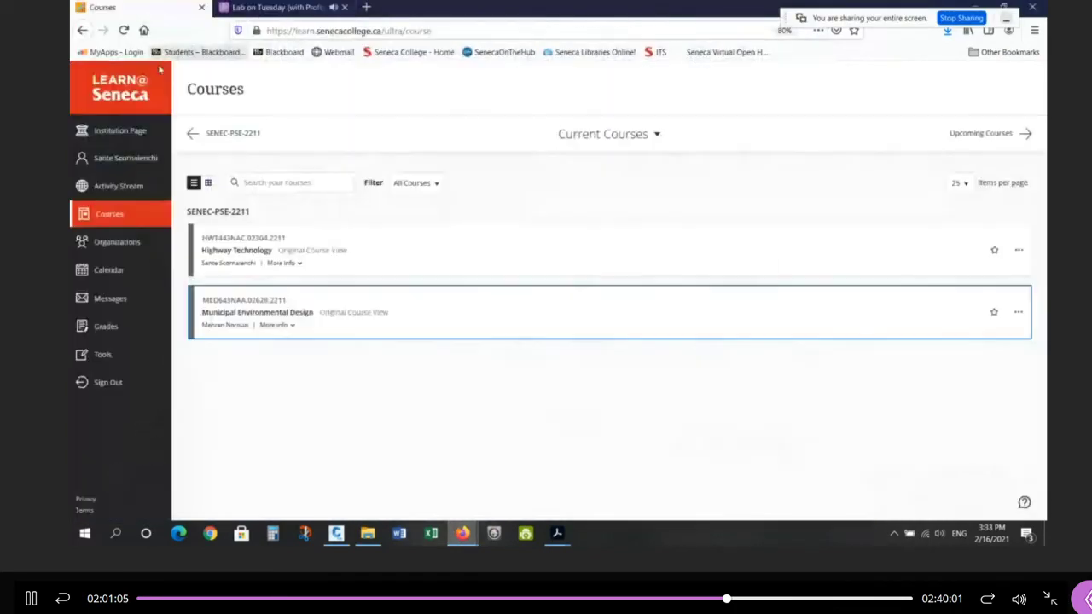
{"action": "left_click", "coordinate": [245, 313]}
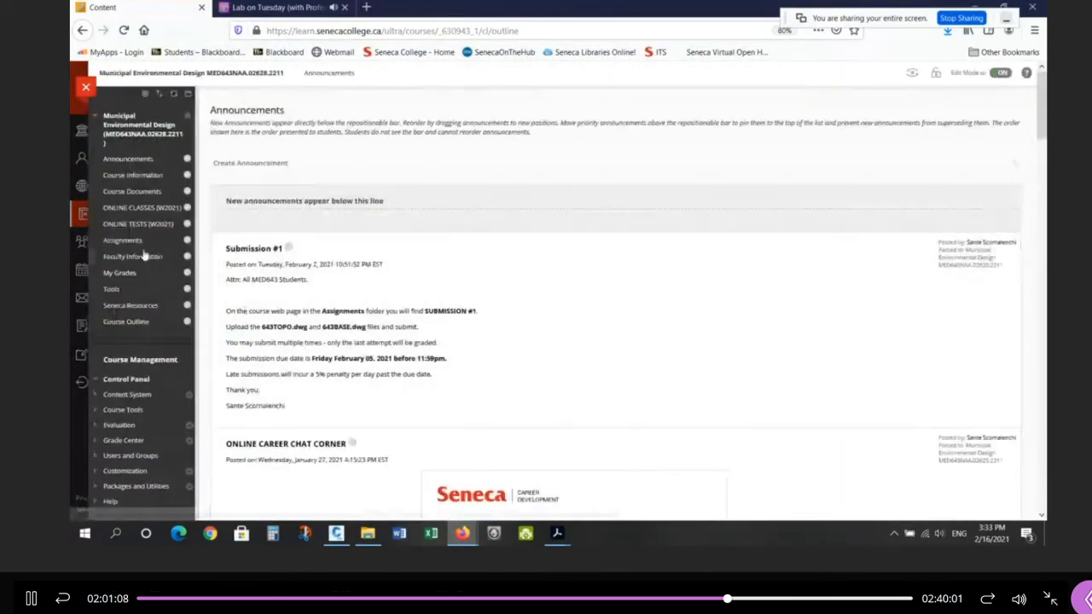
Step: Go to the Course Documents, open the PROJECT FILES folder and open its PROJECT FILES item for editing
{"action": "left_click", "coordinate": [136, 193]}
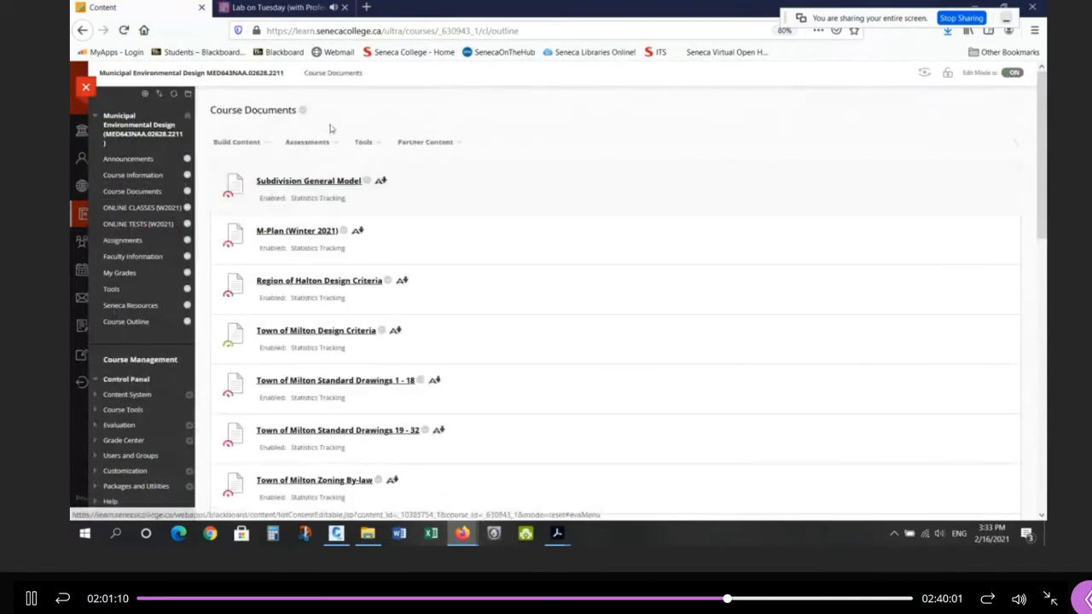
{"action": "scroll", "coordinate": [350, 359], "scroll_direction": "down", "scroll_amount": 5}
{"action": "scroll", "coordinate": [350, 359], "scroll_direction": "down", "scroll_amount": 5}
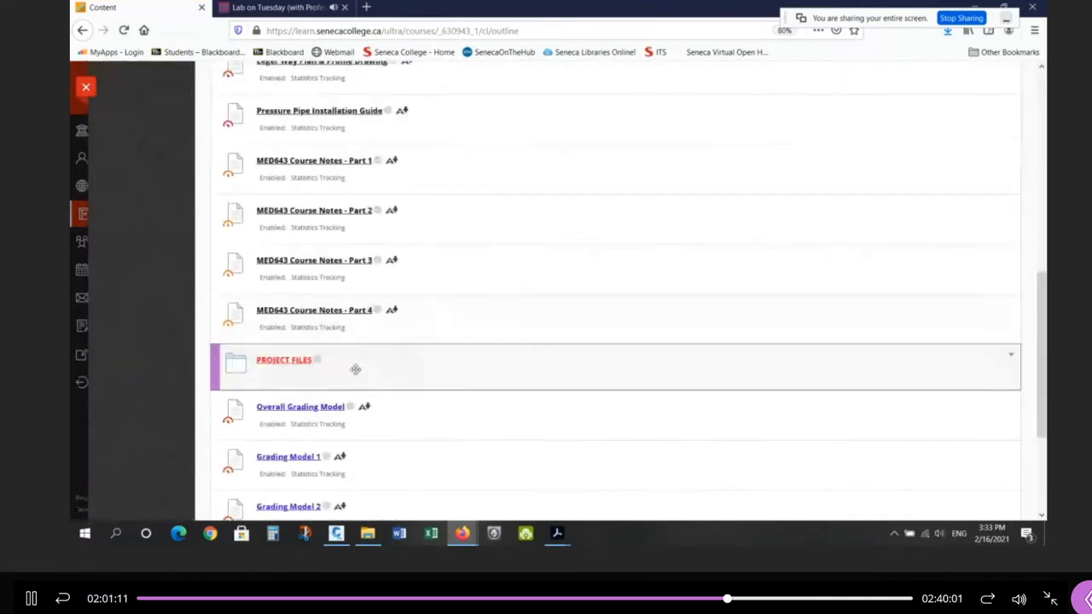
{"action": "left_click", "coordinate": [287, 361]}
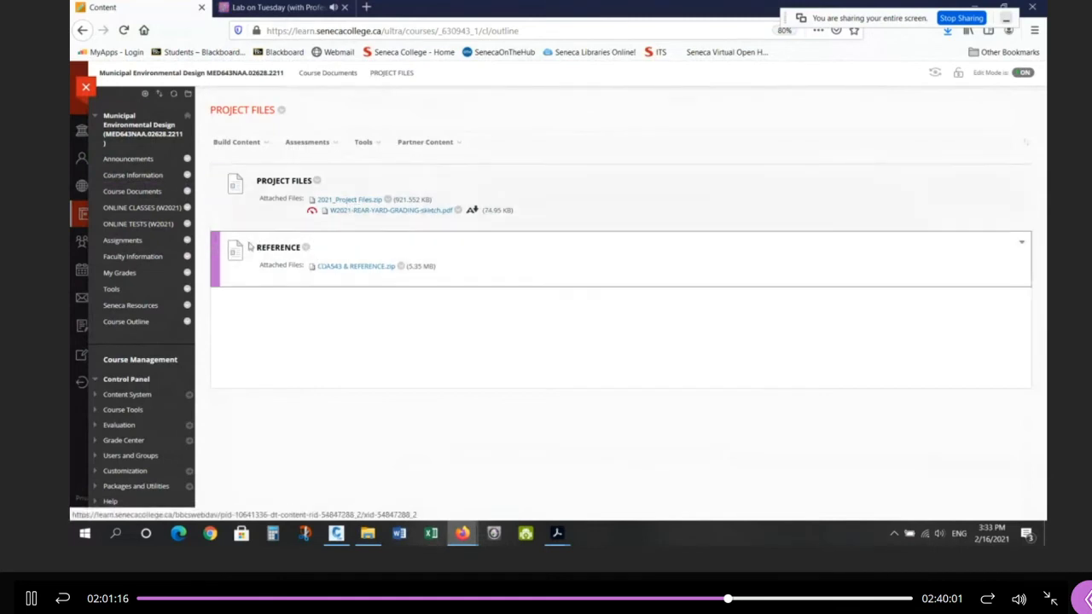
{"action": "left_click", "coordinate": [317, 181]}
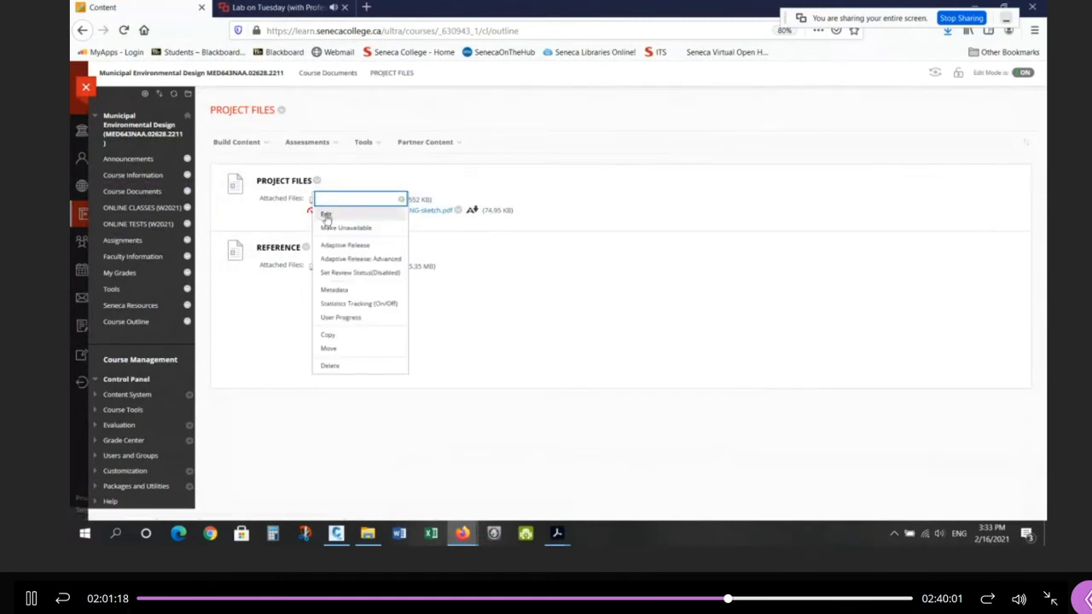
{"action": "left_click", "coordinate": [326, 214]}
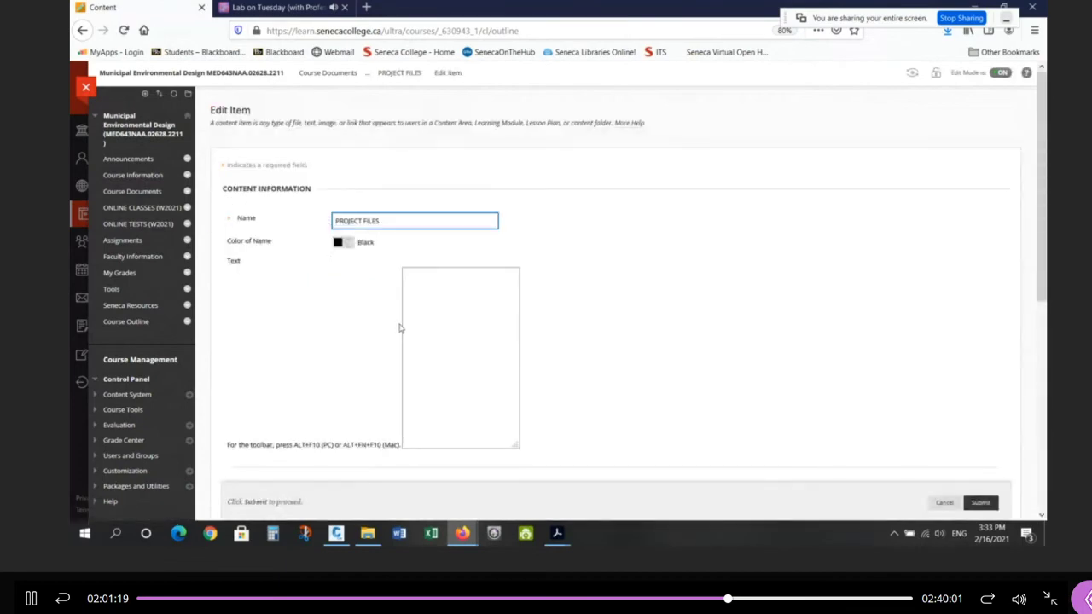
Step: Browse the local files for a new attachment, going to SENECA, MED643-2020-1, Project Files
{"action": "scroll", "coordinate": [400, 328], "scroll_direction": "down", "scroll_amount": 3}
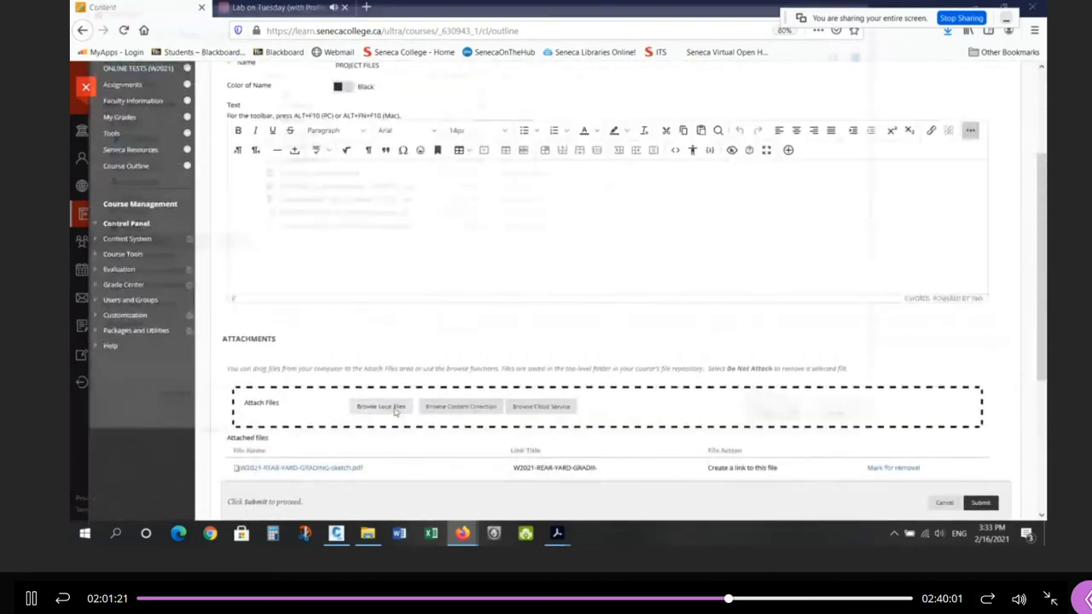
{"action": "left_click", "coordinate": [381, 405]}
{"action": "left_click", "coordinate": [331, 28]}
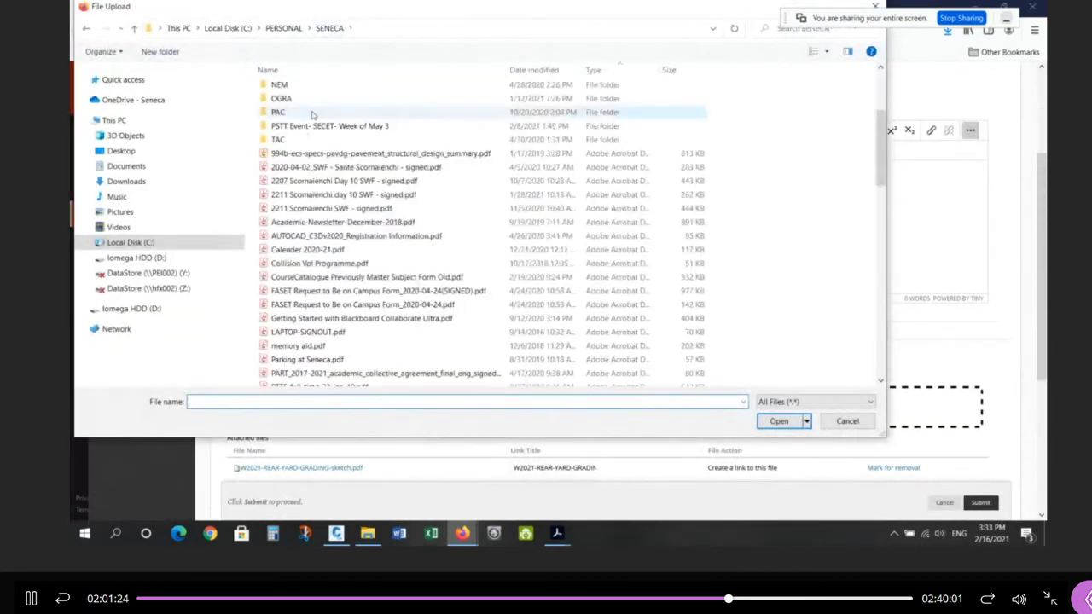
{"action": "scroll", "coordinate": [312, 163], "scroll_direction": "up", "scroll_amount": 4}
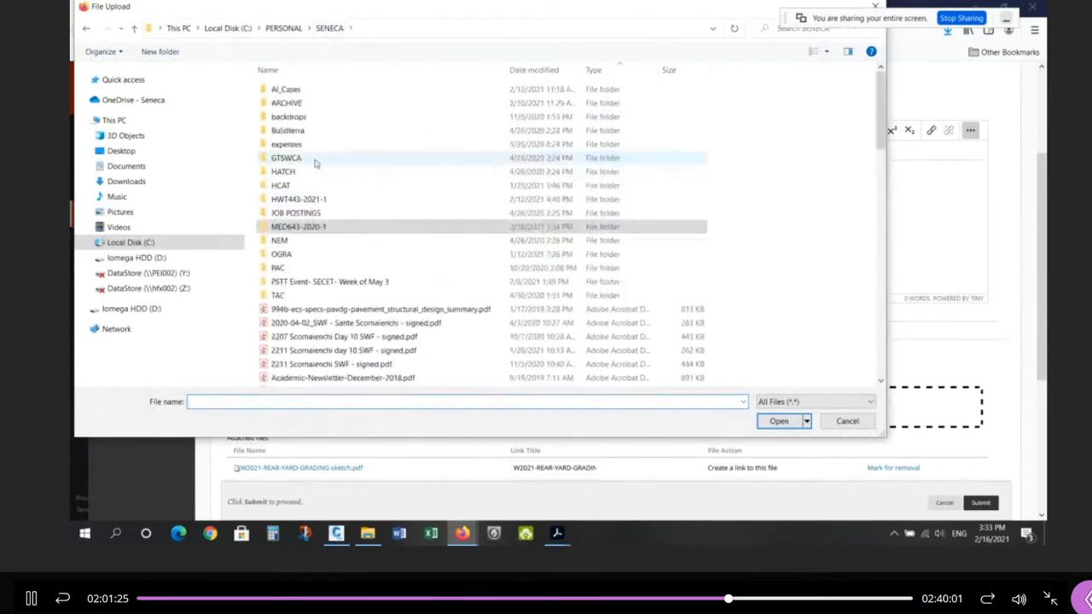
{"action": "double_click", "coordinate": [299, 226]}
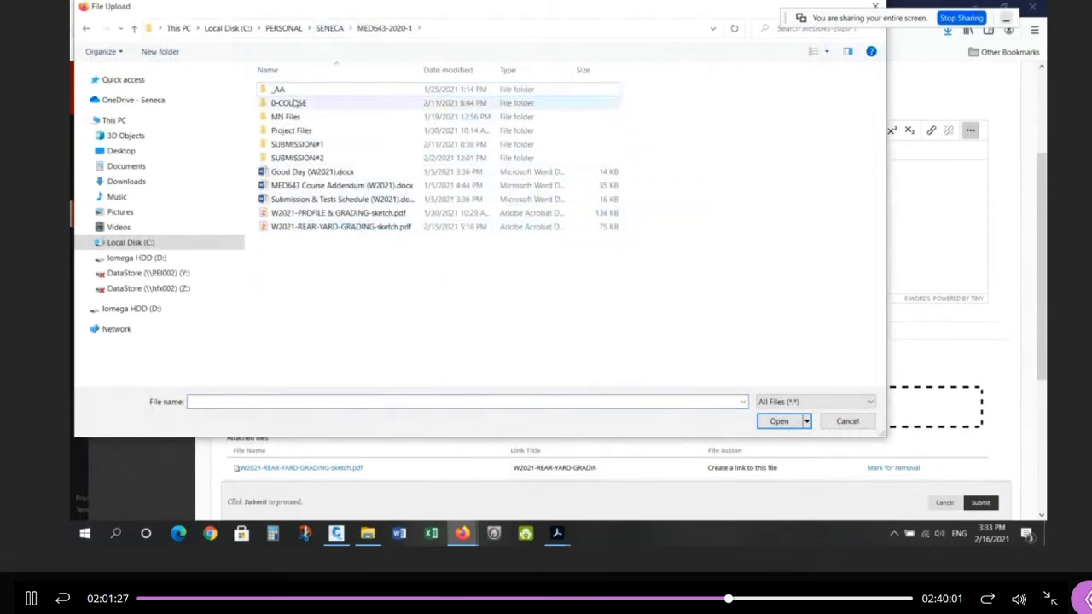
{"action": "double_click", "coordinate": [299, 129]}
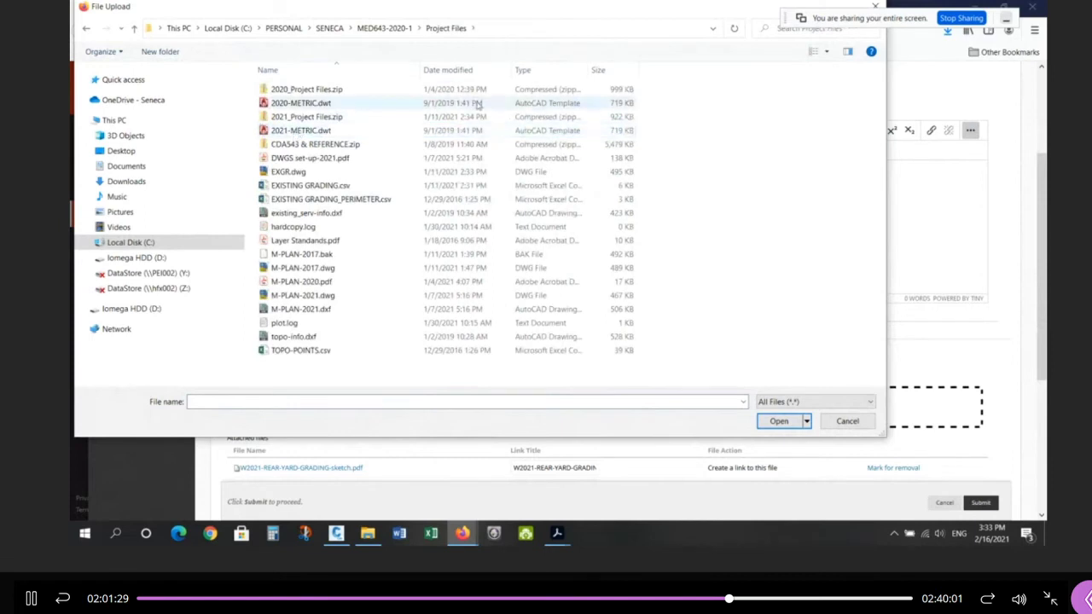
Step: Sort the files by type, attach EXISTING GRADING_PERIMETER.csv to the PROJECT FILES item and submit the edit
{"action": "left_click", "coordinate": [523, 69]}
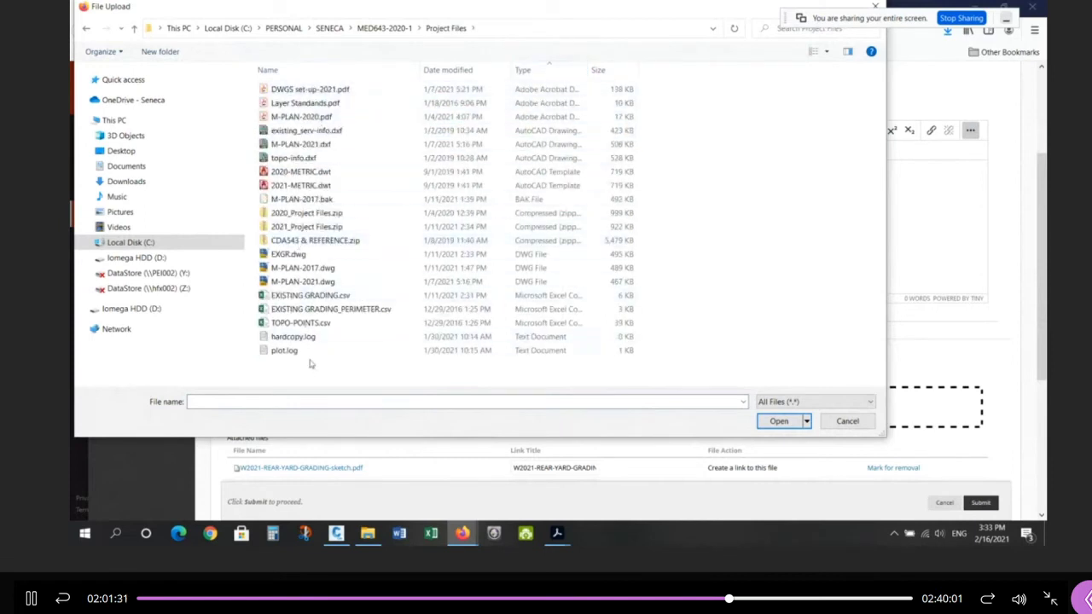
{"action": "left_click", "coordinate": [329, 310]}
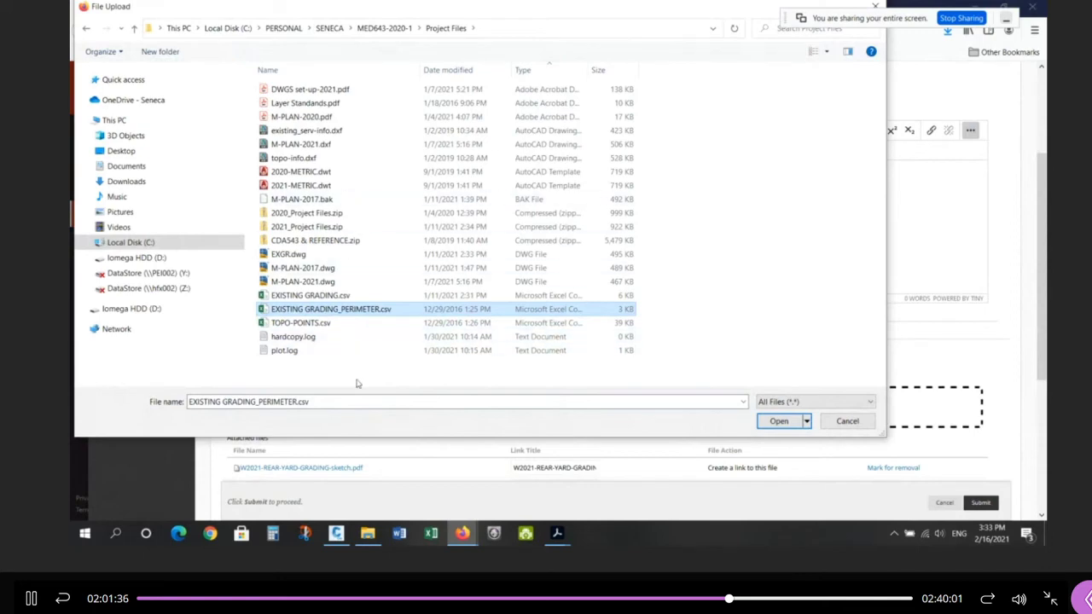
{"action": "left_click", "coordinate": [313, 325]}
{"action": "left_click", "coordinate": [311, 311]}
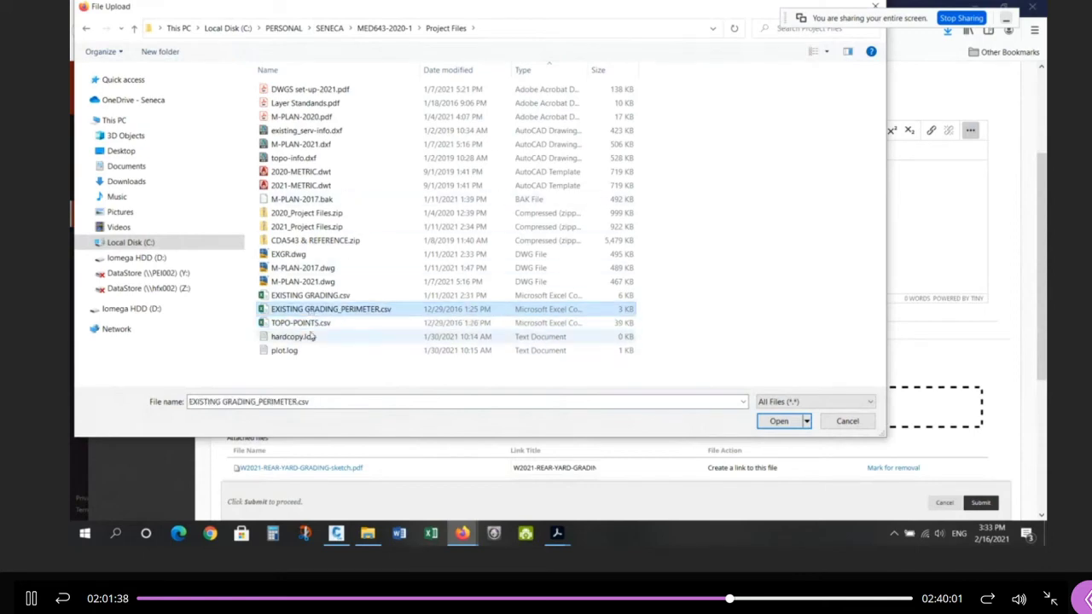
{"action": "left_click", "coordinate": [774, 422]}
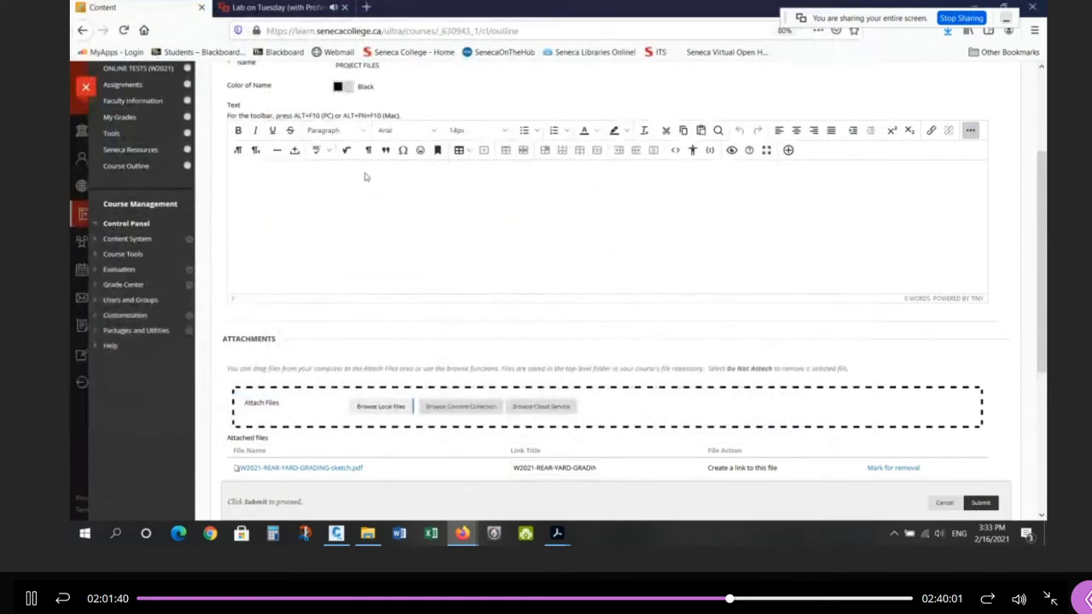
{"action": "left_click", "coordinate": [996, 503]}
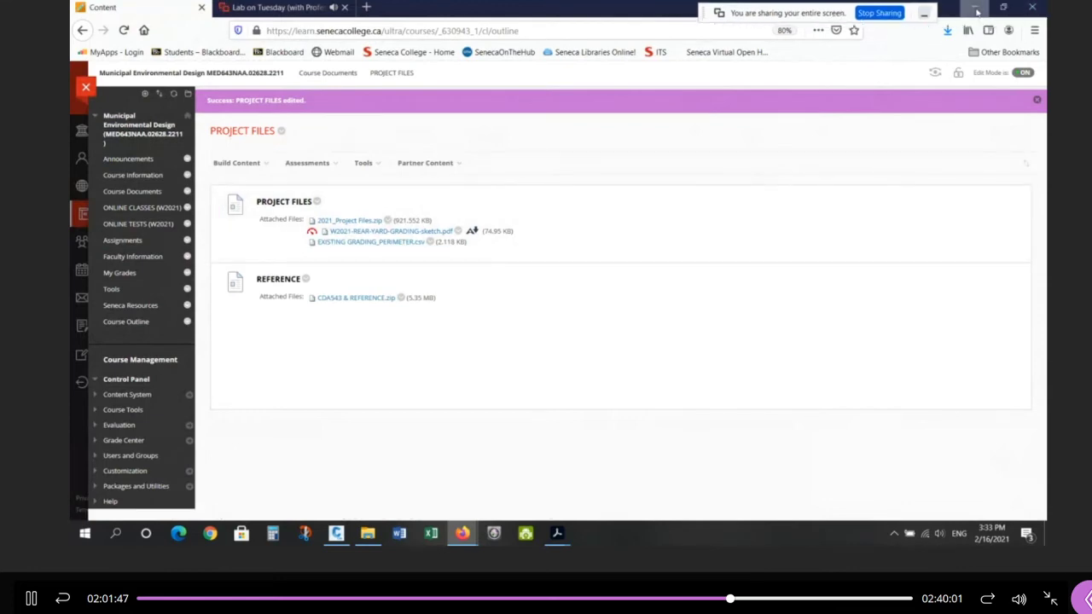
Step: Switch to Civil 3D and import EXISTING GRADING_PERIMETER.csv as PNEZD (comma delimited) into point group EG, using the next point number for all duplicates
{"action": "left_click", "coordinate": [976, 12]}
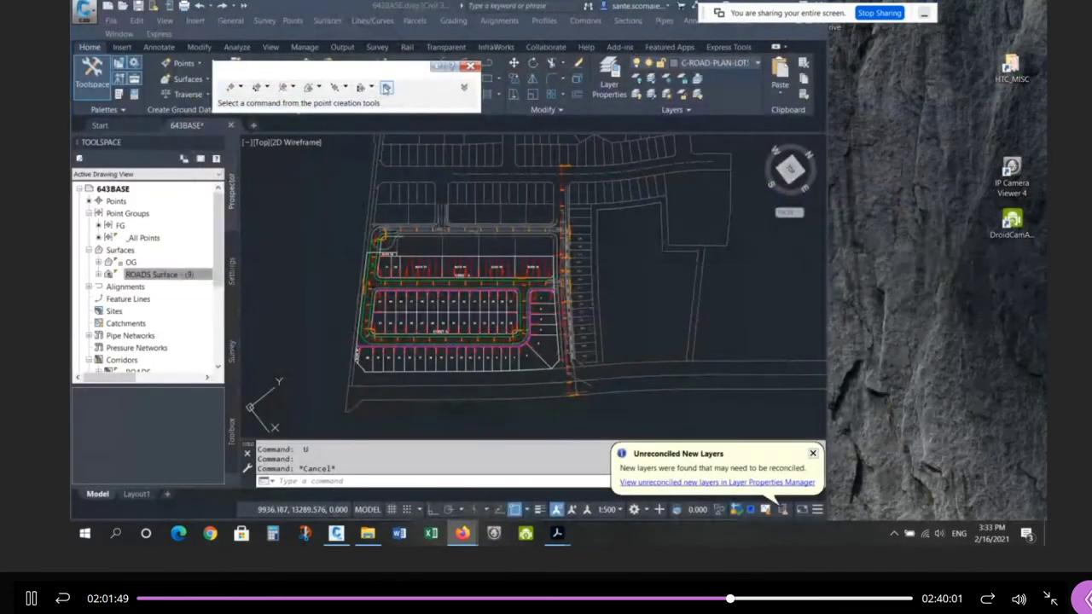
{"action": "left_click", "coordinate": [386, 88]}
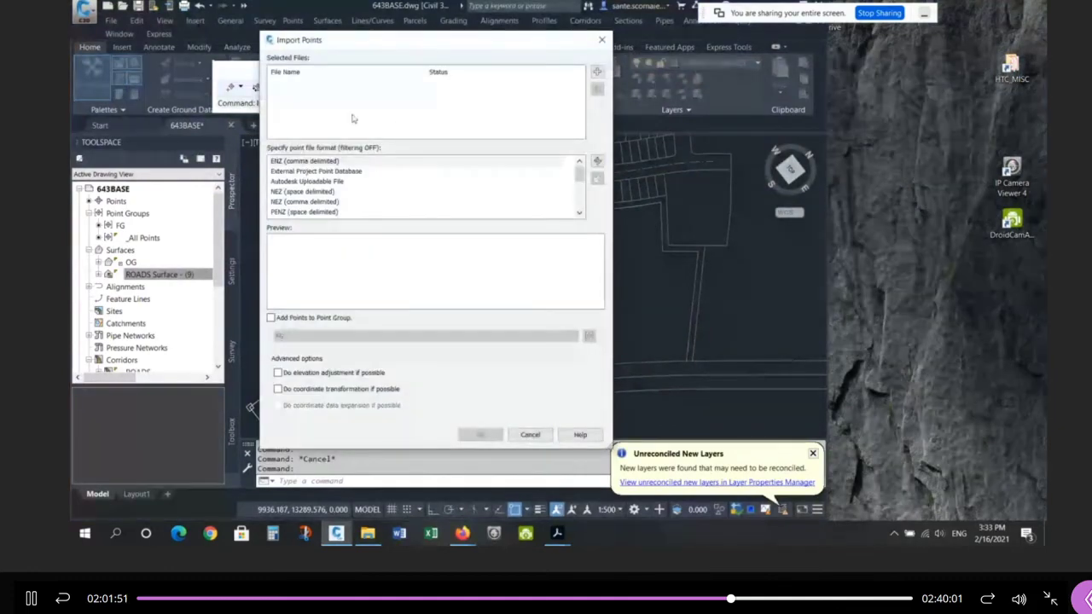
{"action": "left_click", "coordinate": [459, 532]}
{"action": "left_click", "coordinate": [430, 495]}
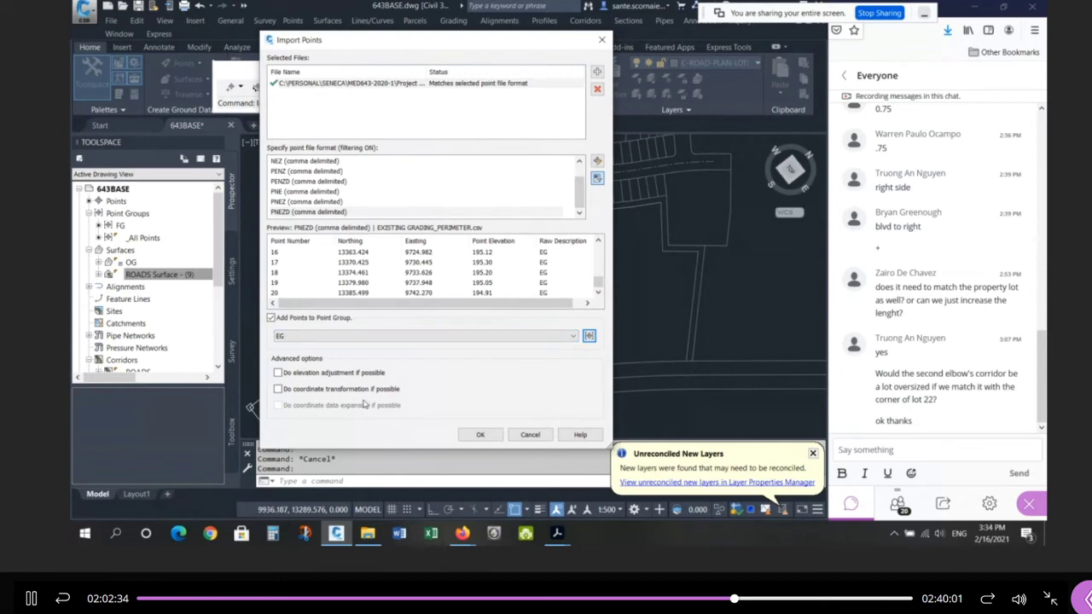
{"action": "mouse_move", "coordinate": [601, 282]}
{"action": "left_mouse_down"}
{"action": "mouse_move", "coordinate": [598, 258]}
{"action": "mouse_move", "coordinate": [603, 295]}
{"action": "left_mouse_up"}
{"action": "left_click", "coordinate": [480, 435]}
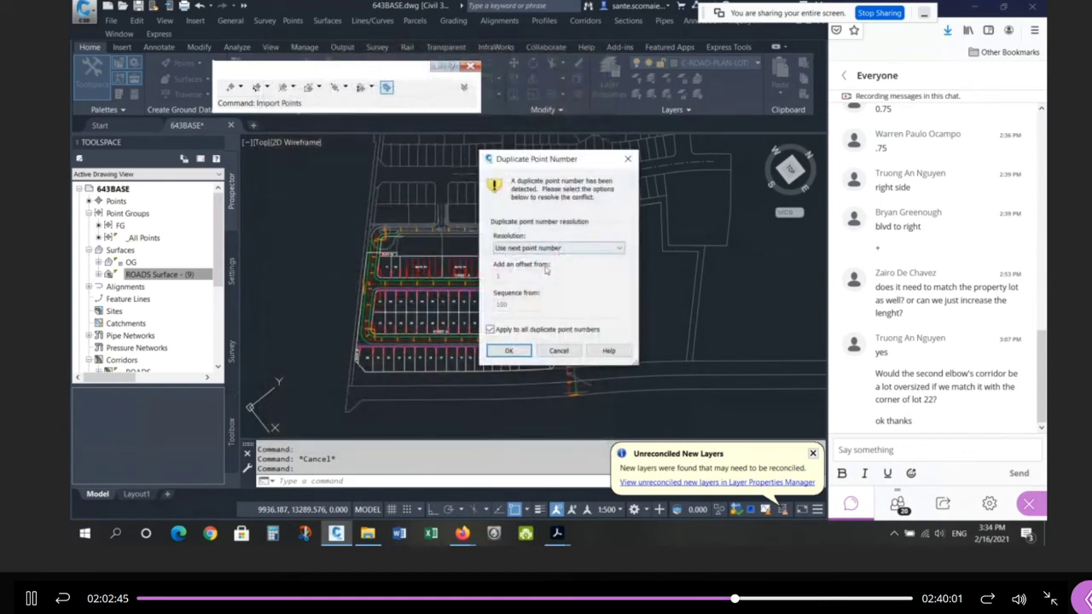
{"action": "left_click", "coordinate": [506, 351]}
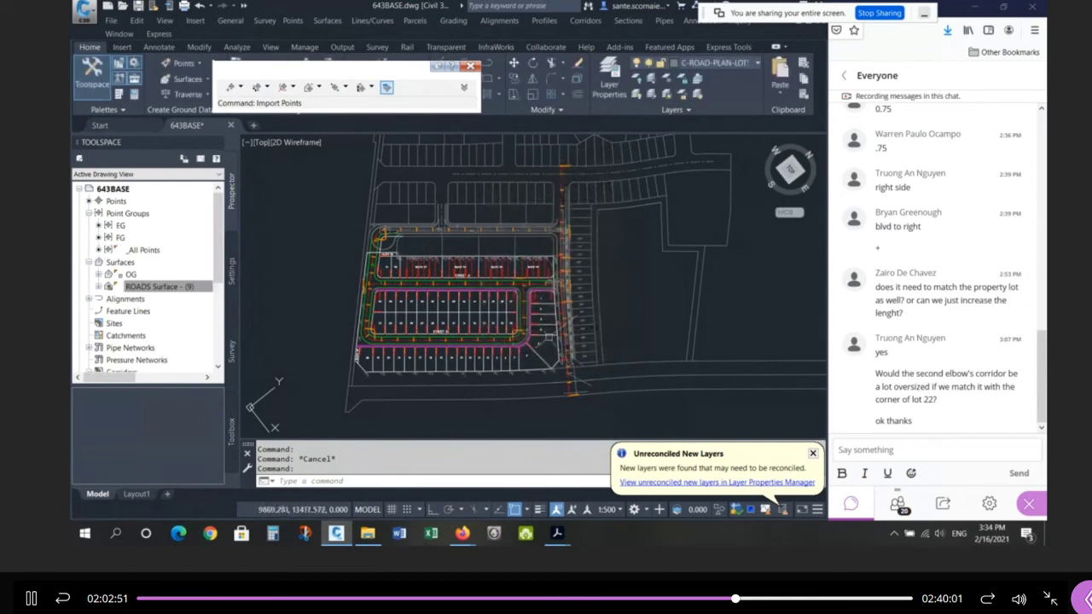
Step: Select one imported point and all similar ones to check their locations around the subdivision, and clear the selection
{"action": "scroll", "coordinate": [502, 378], "scroll_direction": "up", "scroll_amount": 2}
{"action": "scroll", "coordinate": [604, 371], "scroll_direction": "down", "scroll_amount": 2}
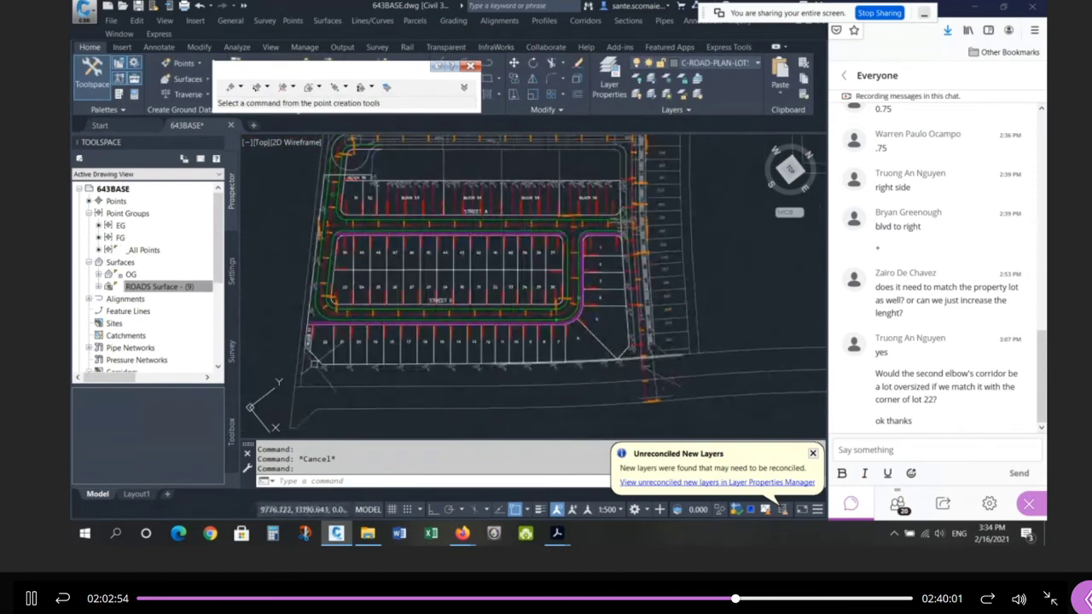
{"action": "left_click", "coordinate": [415, 176]}
{"action": "right_click", "coordinate": [433, 186]}
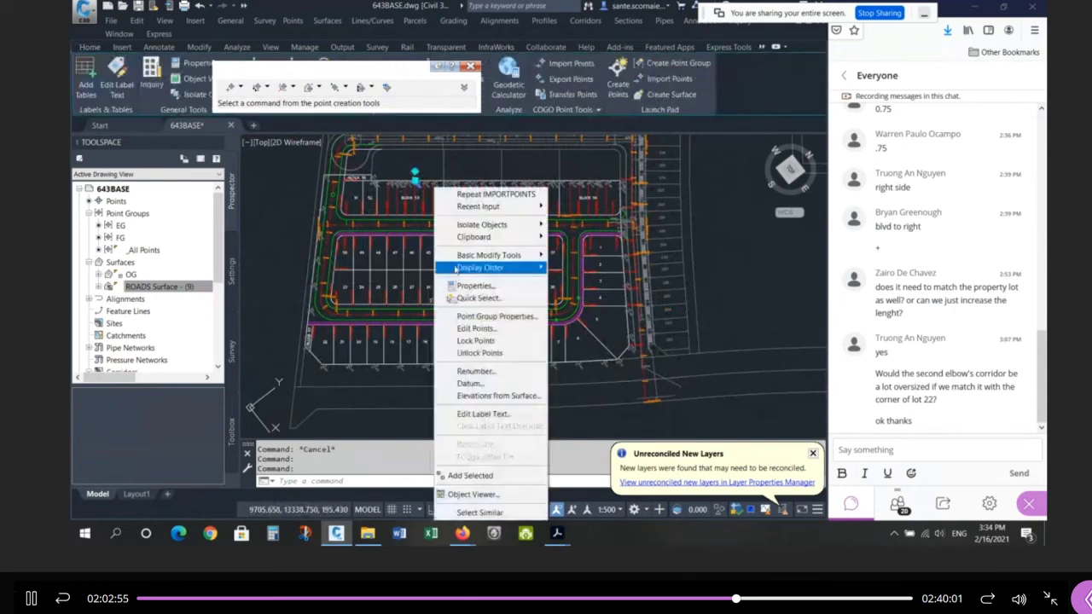
{"action": "left_click", "coordinate": [490, 511]}
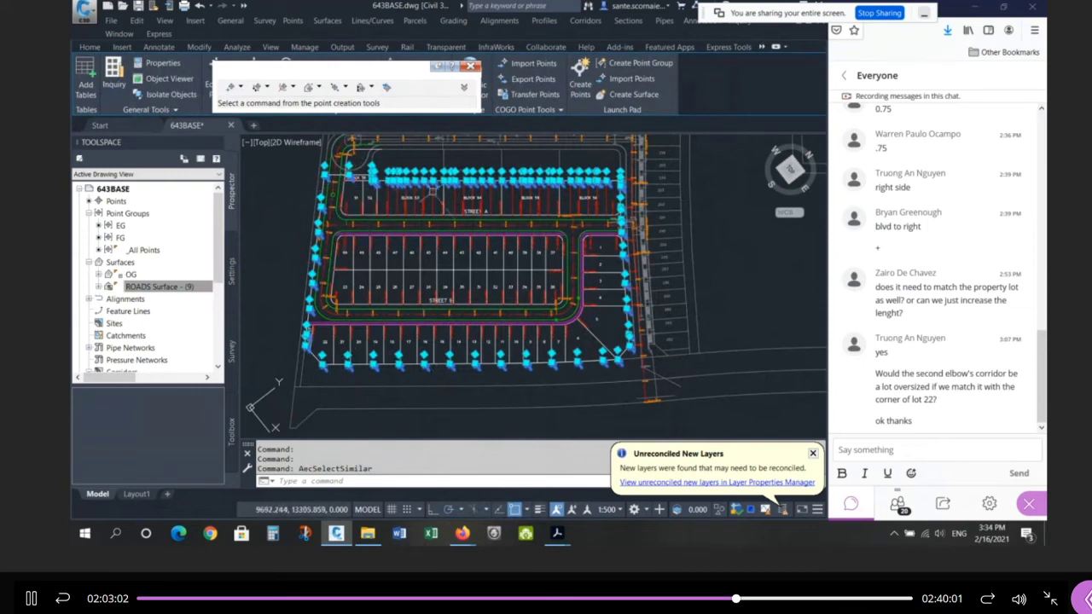
{"action": "key", "text": "Escape"}
{"action": "key", "text": "Escape"}
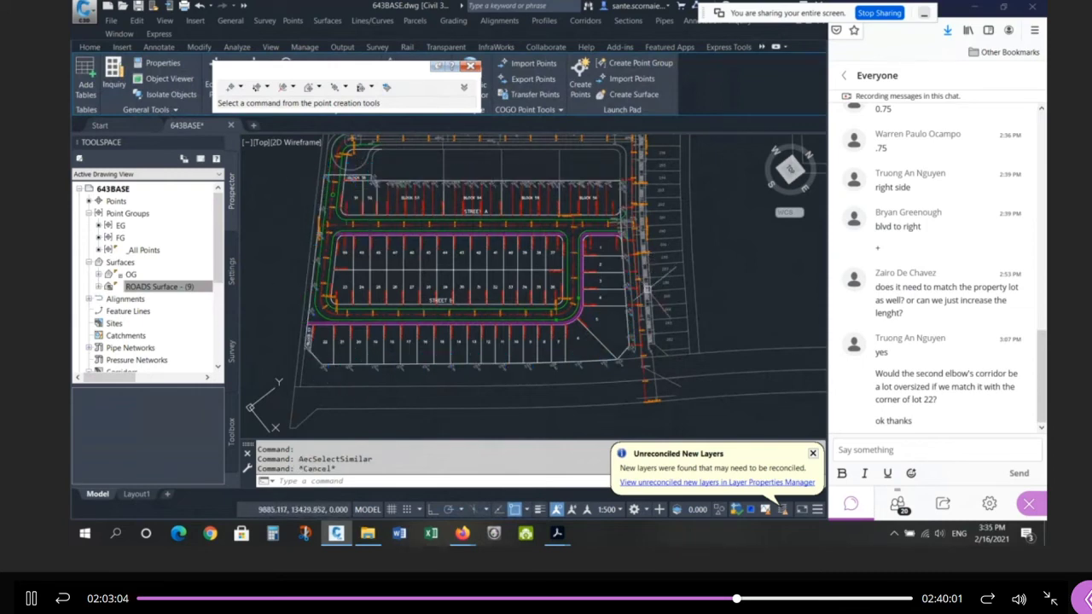
{"action": "key", "text": "Escape"}
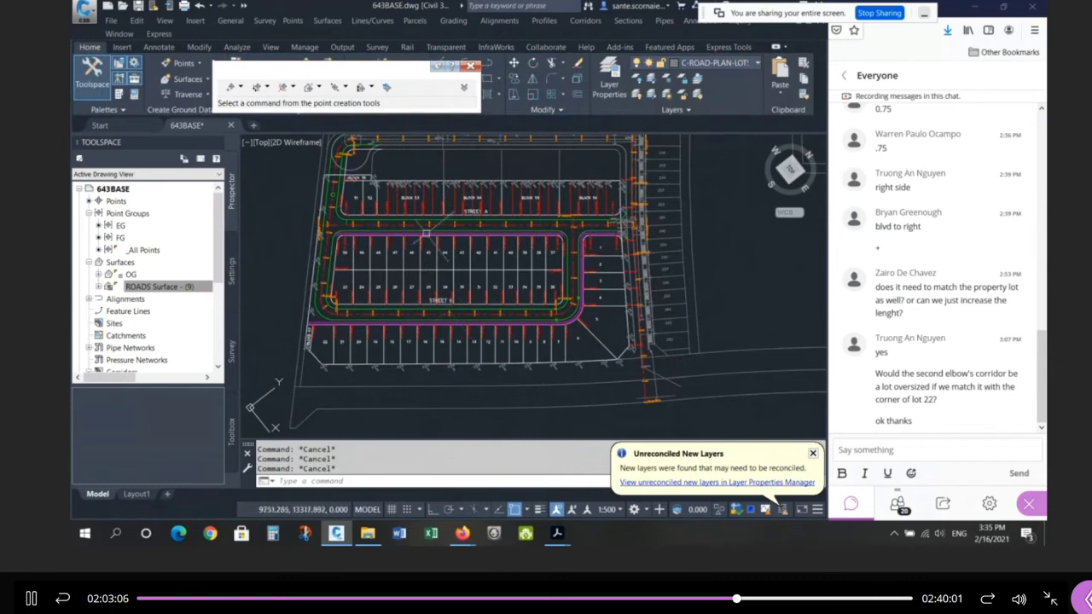
{"action": "scroll", "coordinate": [365, 413], "scroll_direction": "up", "scroll_amount": 2}
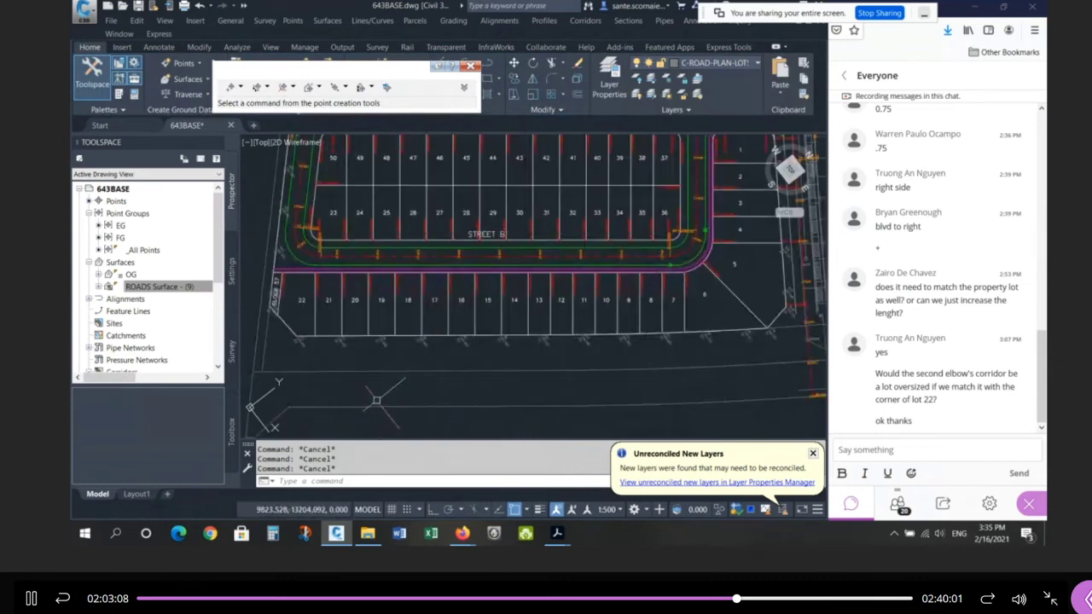
Step: Switch to File Explorer and open 335_Grad Model.pdf from the MN Files folder inside SENECA, MED643-2020-1
{"action": "left_click", "coordinate": [367, 533]}
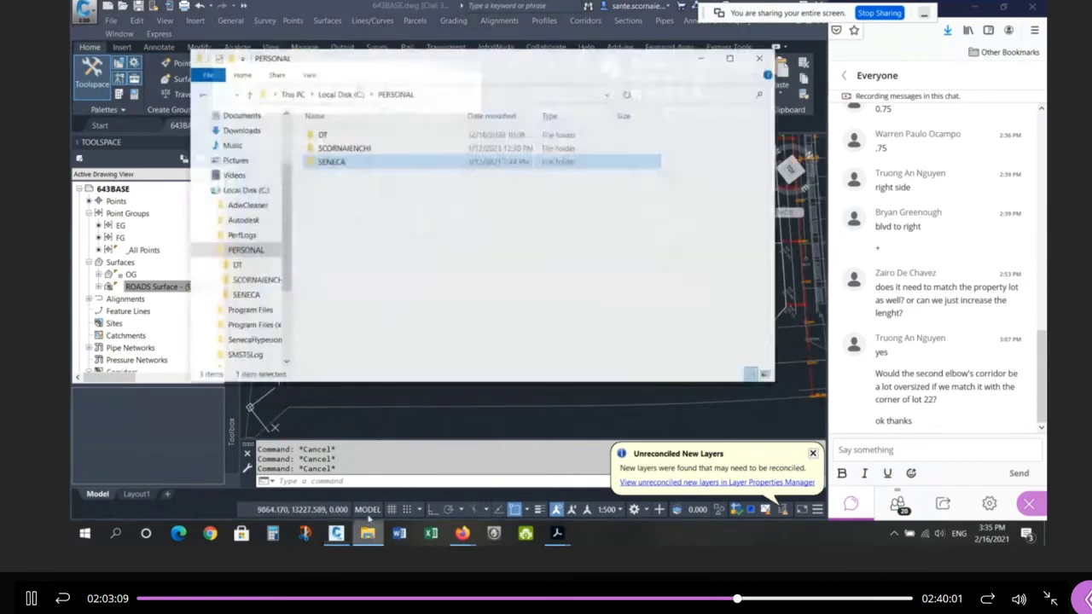
{"action": "double_click", "coordinate": [340, 154]}
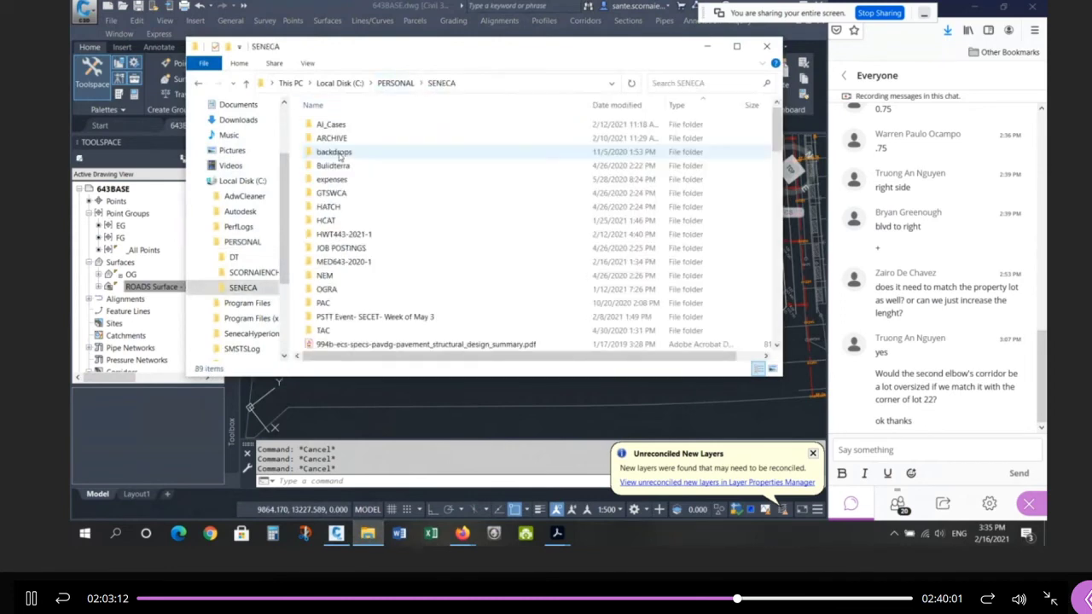
{"action": "double_click", "coordinate": [343, 262]}
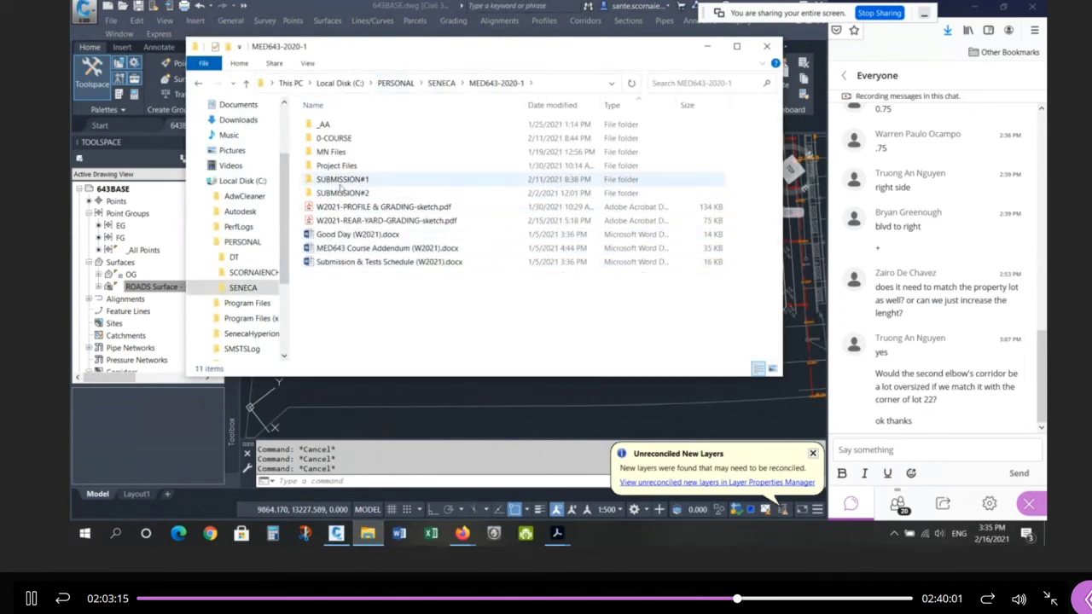
{"action": "double_click", "coordinate": [340, 154]}
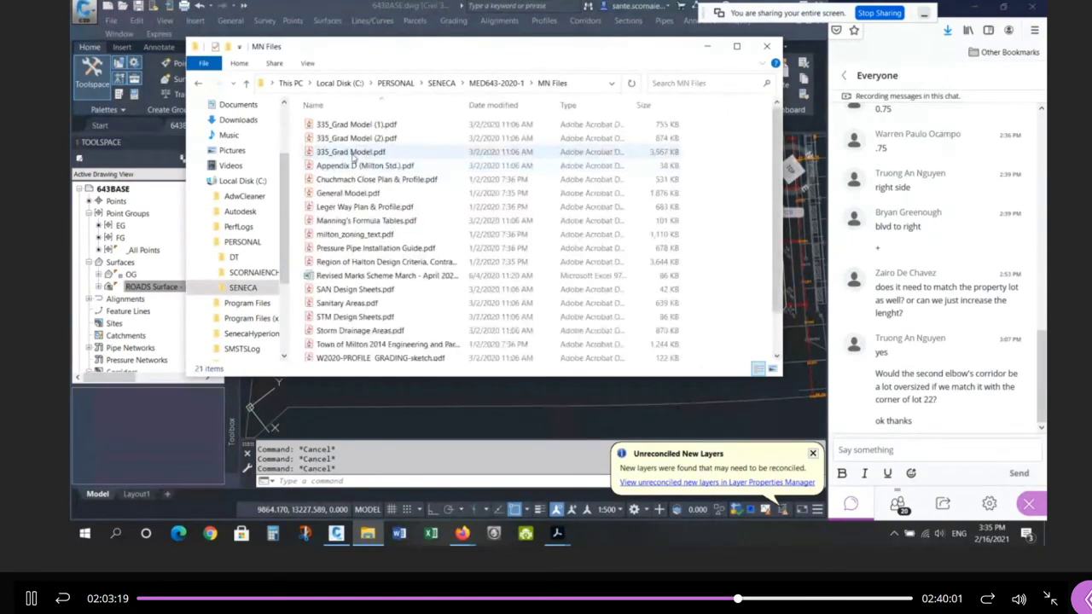
{"action": "double_click", "coordinate": [354, 154]}
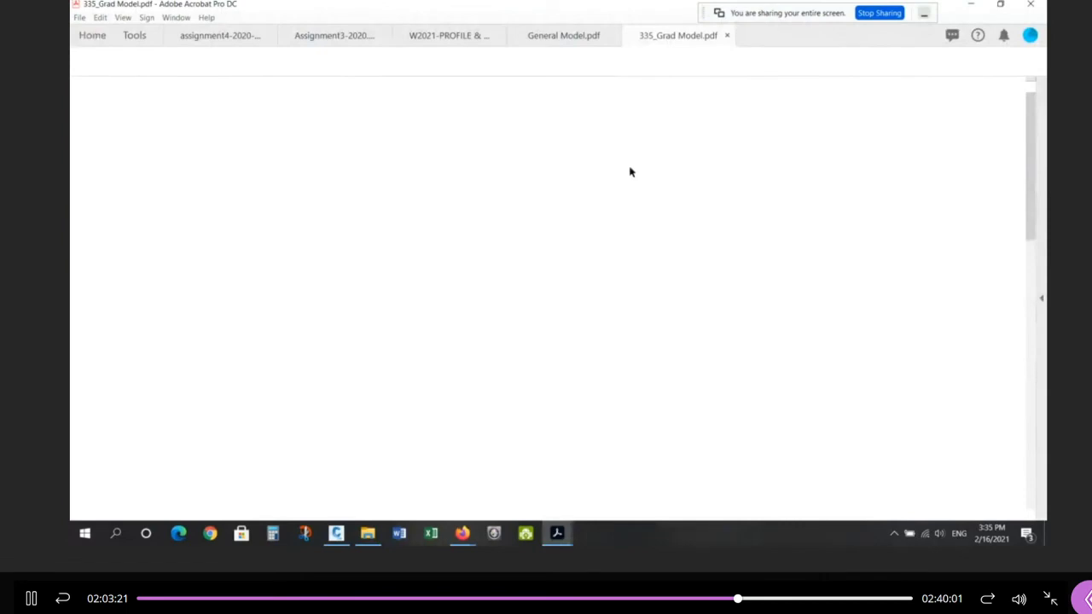
Step: Fit the grading model to one full page and use Marquee Zoom on the site block north of Louis St. Laurent Avenue
{"action": "left_click", "coordinate": [645, 60]}
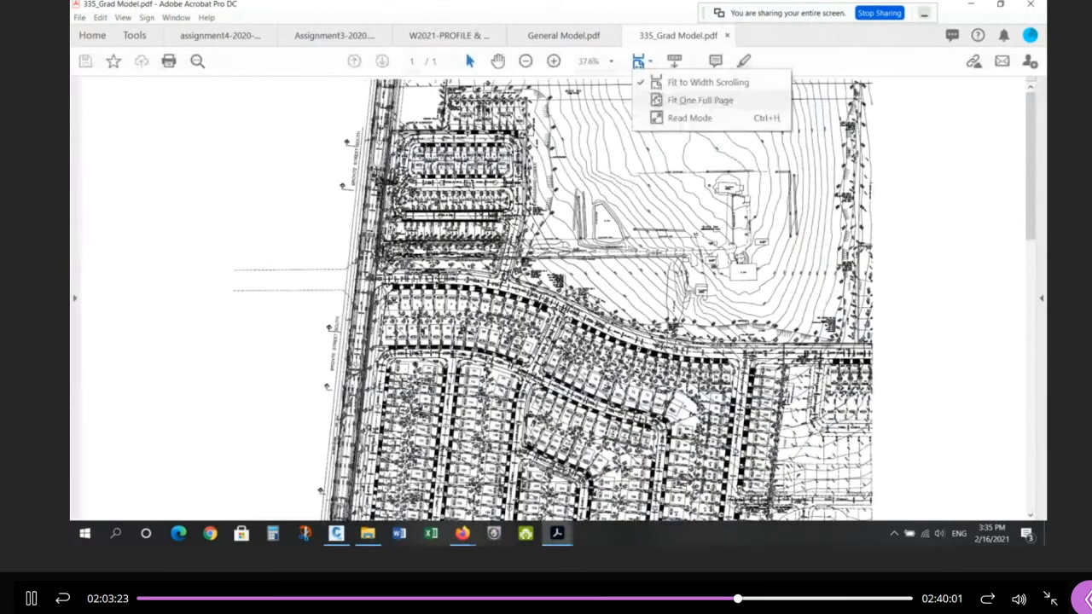
{"action": "left_click", "coordinate": [700, 99]}
{"action": "right_click", "coordinate": [535, 80]}
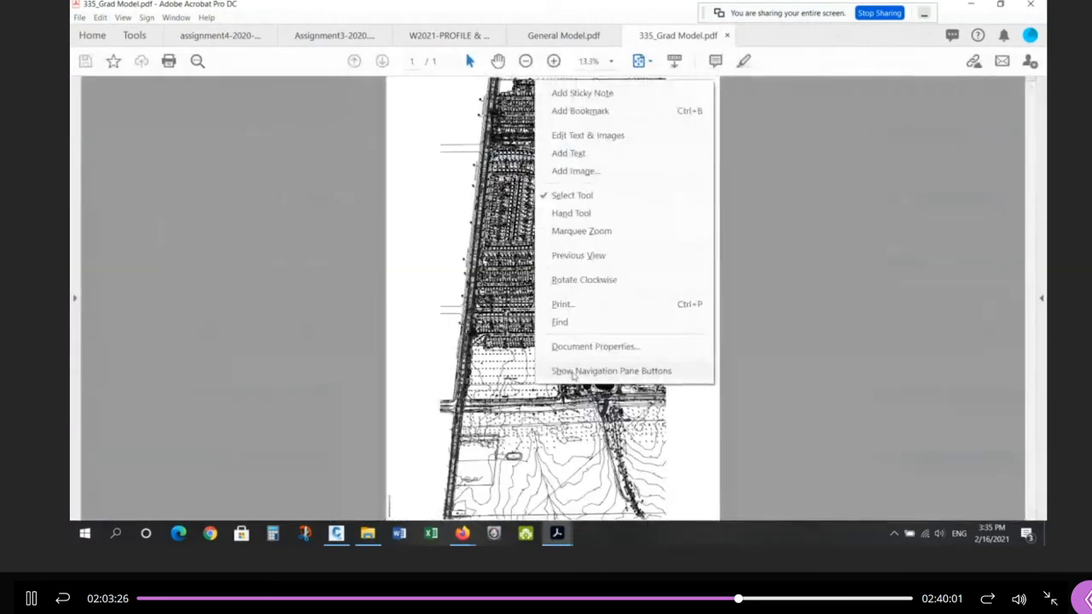
{"action": "left_click", "coordinate": [581, 232]}
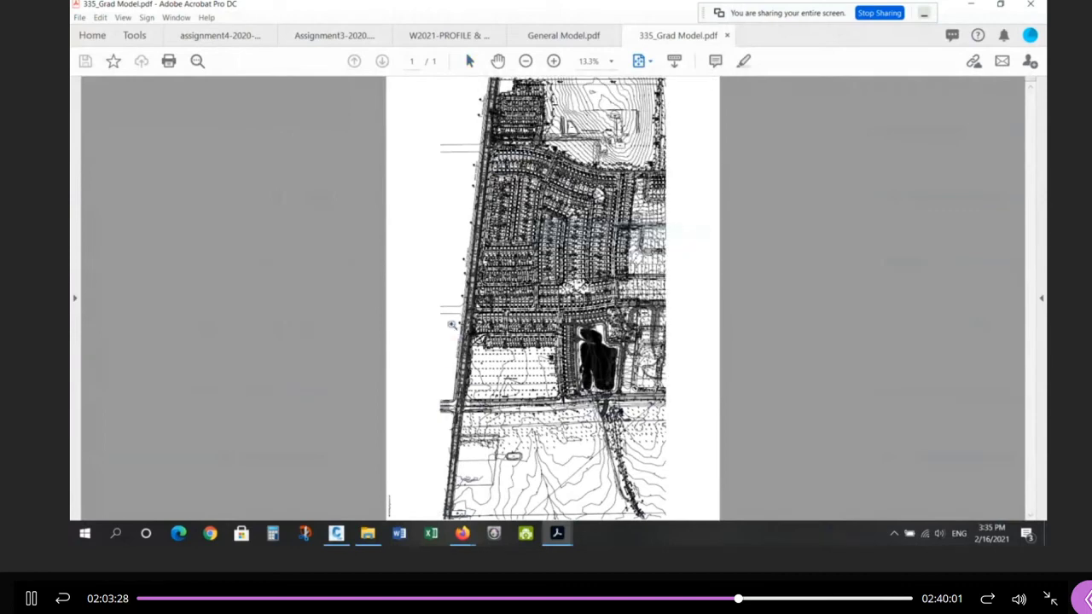
{"action": "left_click_drag", "start_coordinate": [445, 317], "coordinate": [576, 425]}
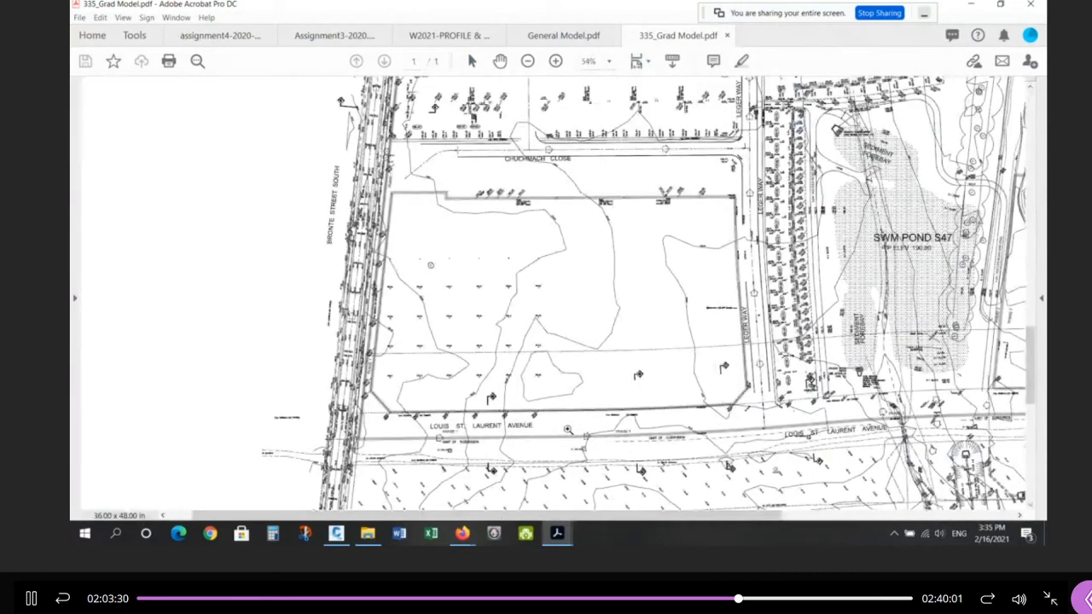
Step: Magnify the grading model at the Bronte Street South and Louis St. Laurent Avenue corner to read the perimeter spot elevations
{"action": "left_click_drag", "start_coordinate": [326, 386], "coordinate": [731, 434]}
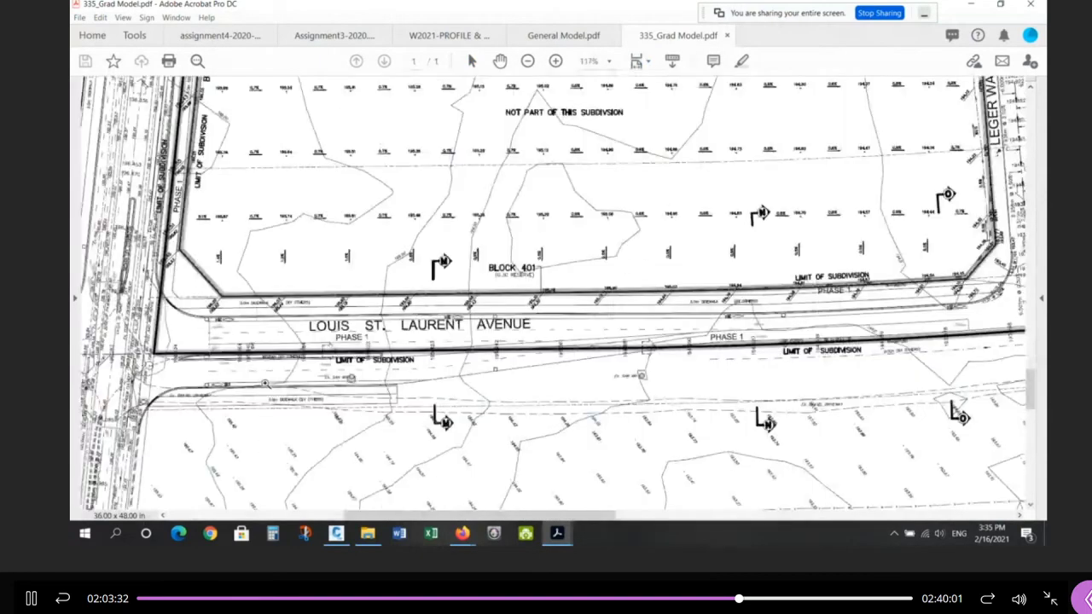
{"action": "left_click_drag", "start_coordinate": [265, 384], "coordinate": [342, 246]}
{"action": "left_click_drag", "start_coordinate": [209, 219], "coordinate": [353, 334]}
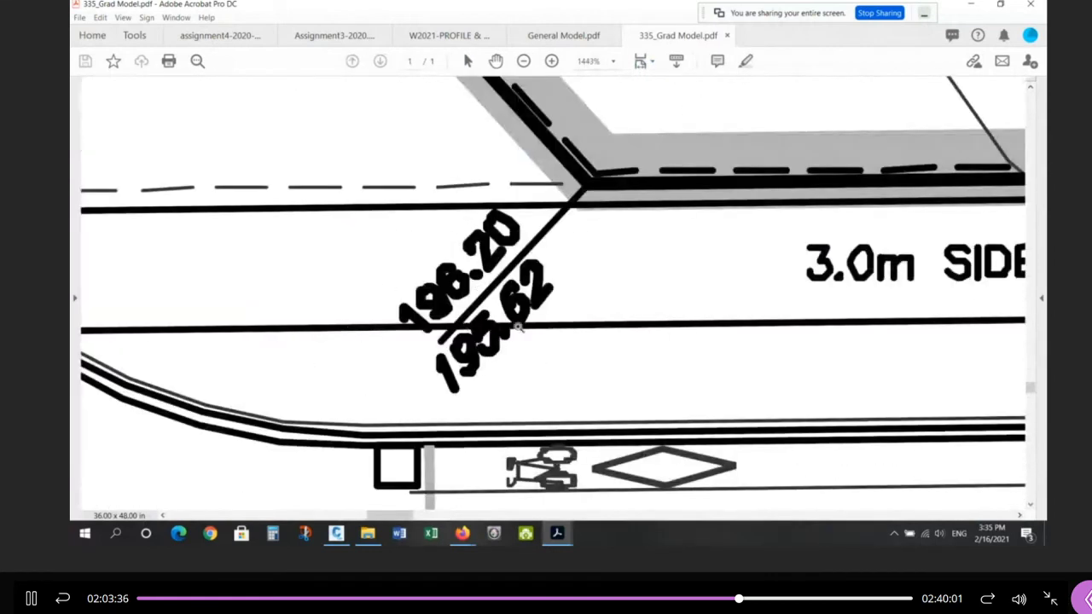
{"action": "left_click", "coordinate": [424, 313], "text": "ctrl"}
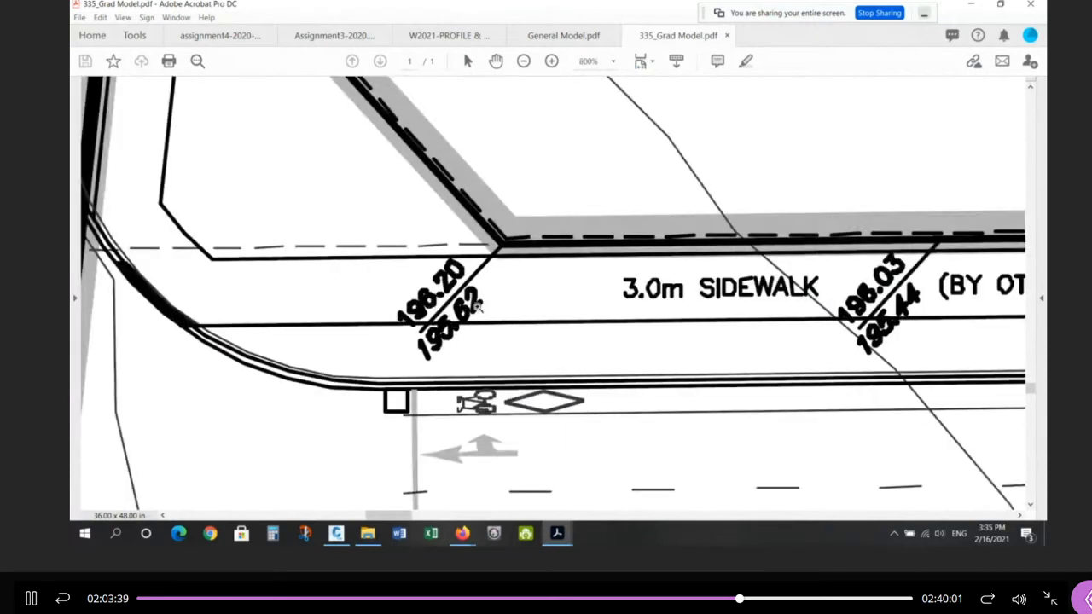
Step: Show the whole site block and mark the Leger Way strip, the block itself and its Bronte Street corner with selection rectangles
{"action": "scroll", "coordinate": [302, 289], "scroll_direction": "down", "scroll_amount": 2, "text": "ctrl"}
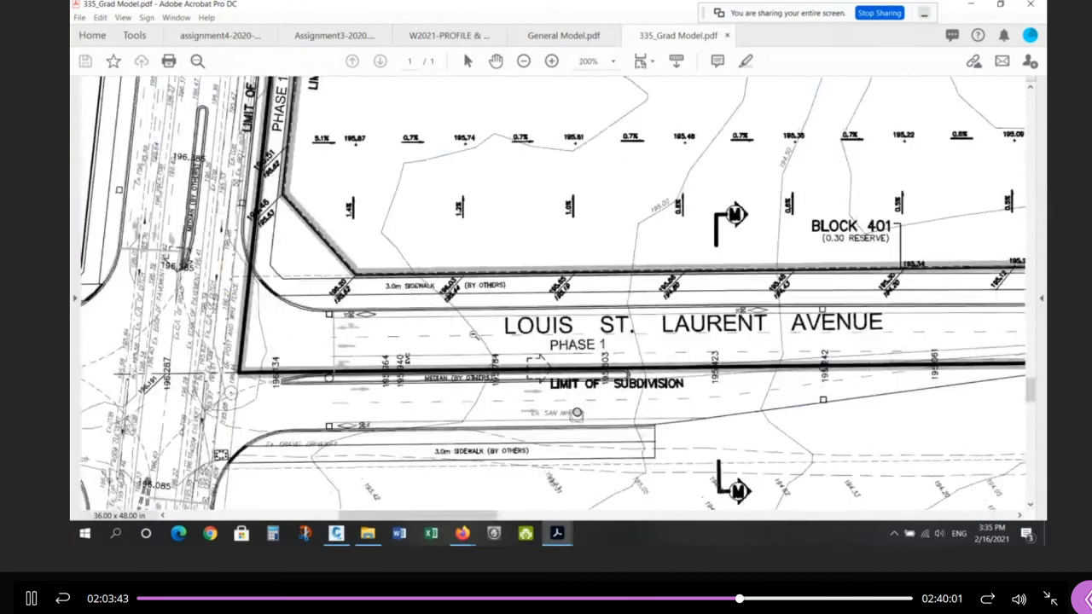
{"action": "scroll", "coordinate": [576, 413], "scroll_direction": "down", "scroll_amount": 1, "text": "ctrl"}
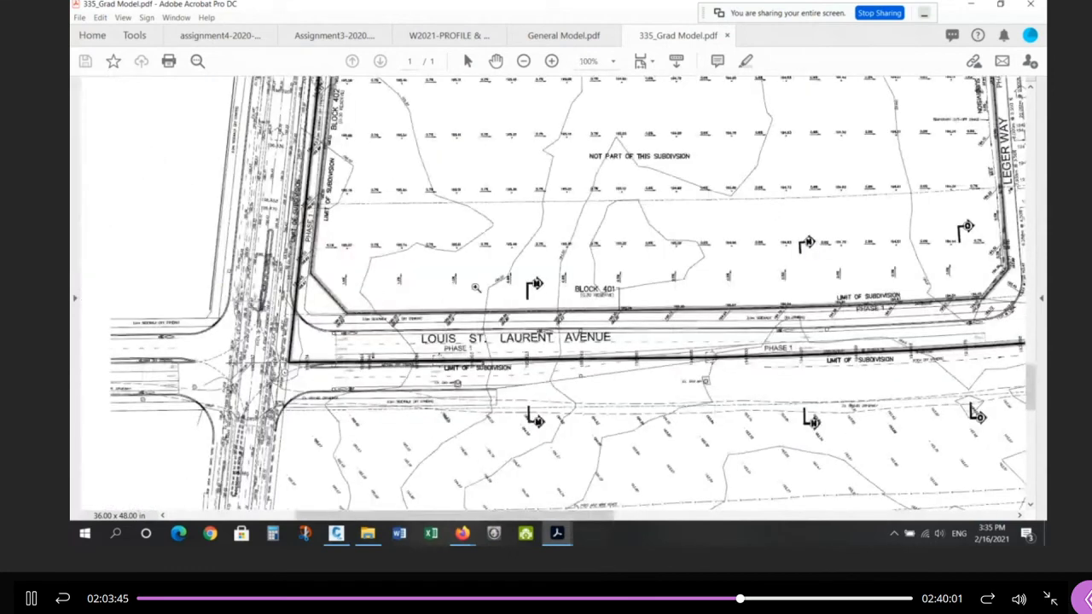
{"action": "scroll", "coordinate": [476, 288], "scroll_direction": "down", "scroll_amount": 1, "text": "ctrl"}
{"action": "scroll", "coordinate": [618, 293], "scroll_direction": "down", "scroll_amount": 1}
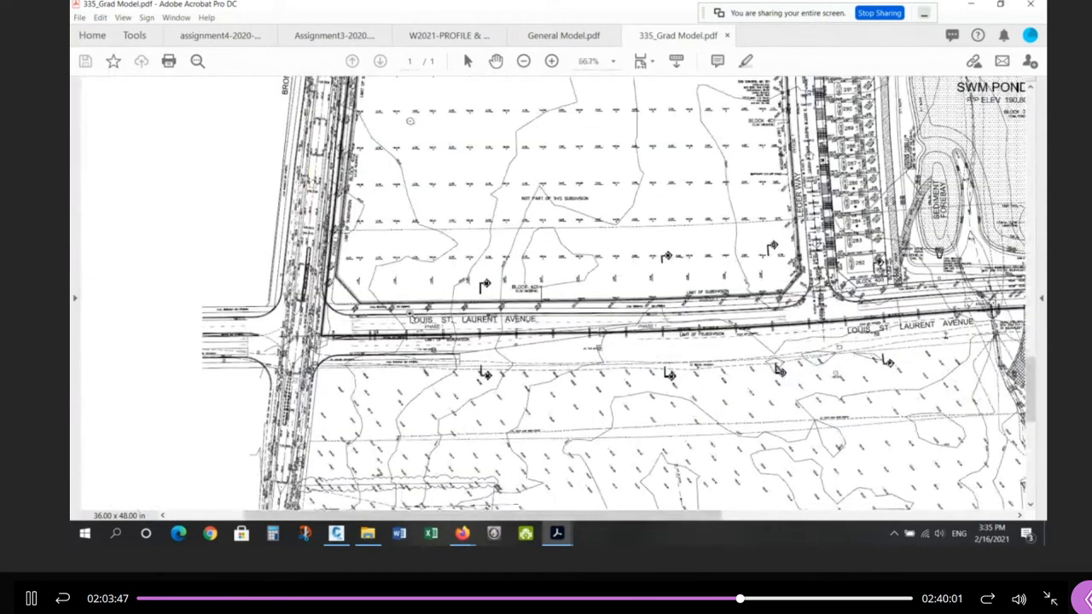
{"action": "scroll", "coordinate": [372, 375], "scroll_direction": "down", "scroll_amount": 1, "text": "ctrl"}
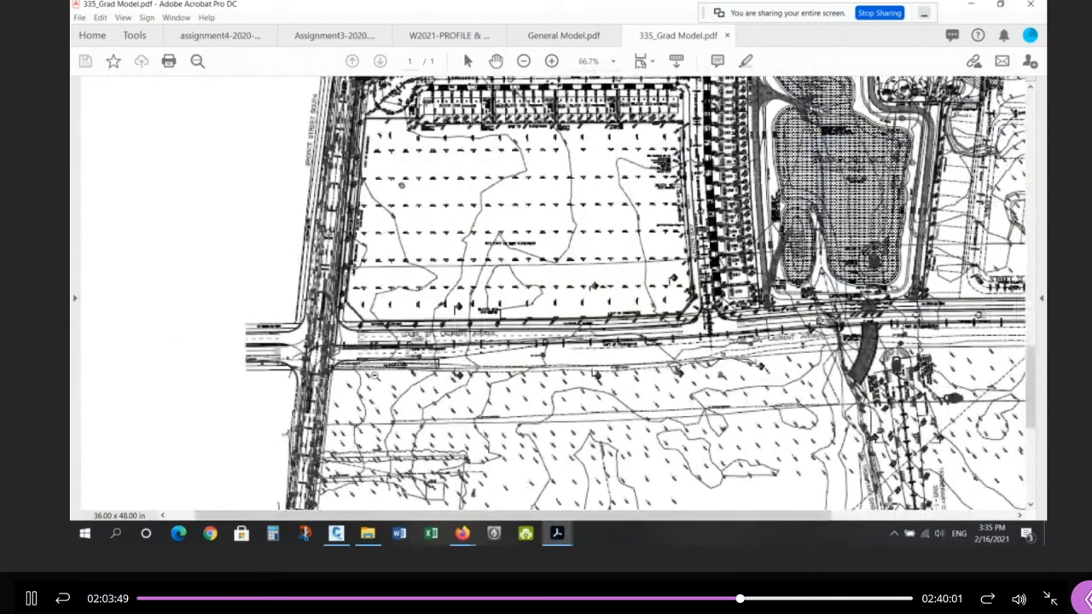
{"action": "scroll", "coordinate": [372, 375], "scroll_direction": "down", "scroll_amount": 2, "text": "ctrl"}
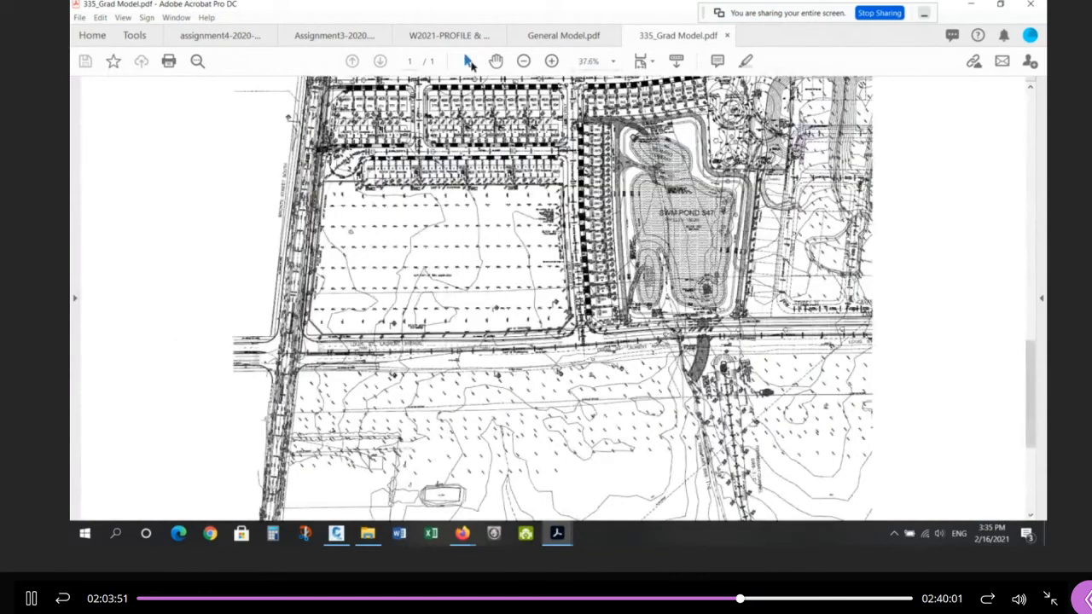
{"action": "left_click_drag", "start_coordinate": [567, 124], "coordinate": [594, 297]}
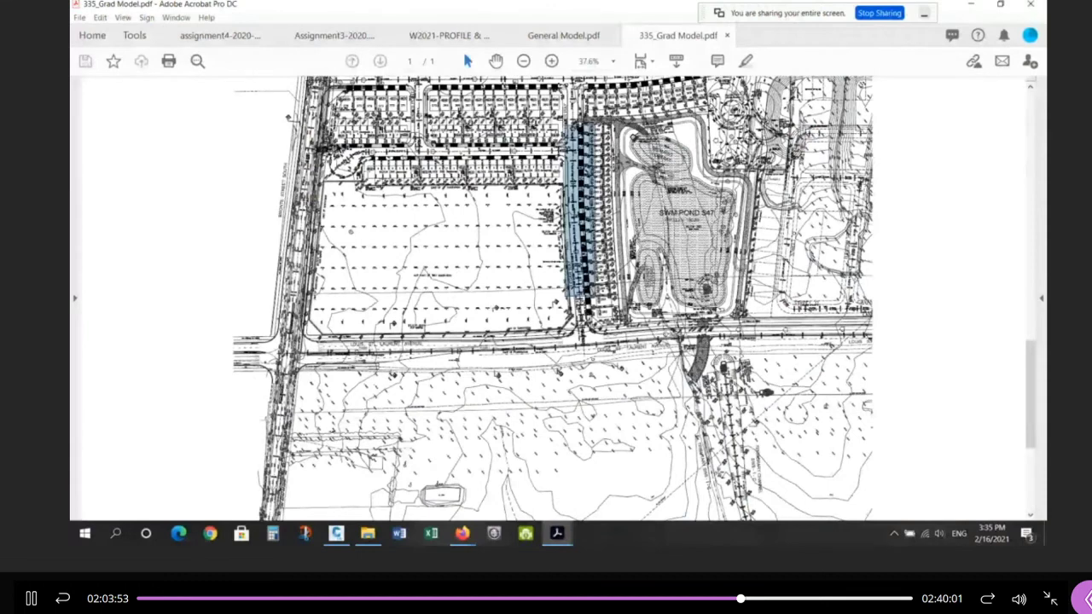
{"action": "left_click_drag", "start_coordinate": [549, 140], "coordinate": [574, 330]}
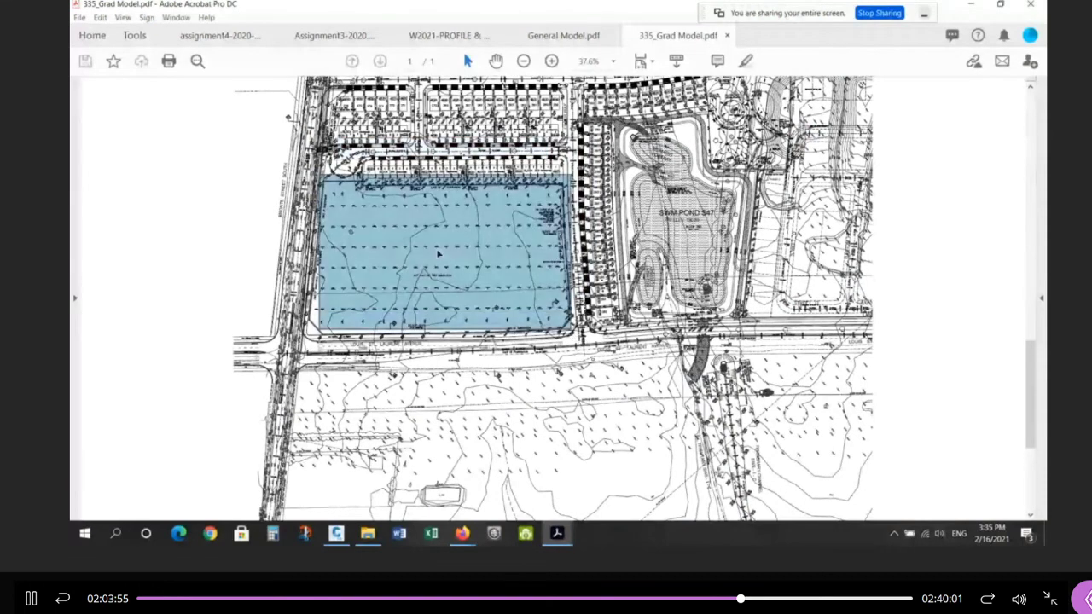
{"action": "left_click_drag", "start_coordinate": [278, 308], "coordinate": [443, 372]}
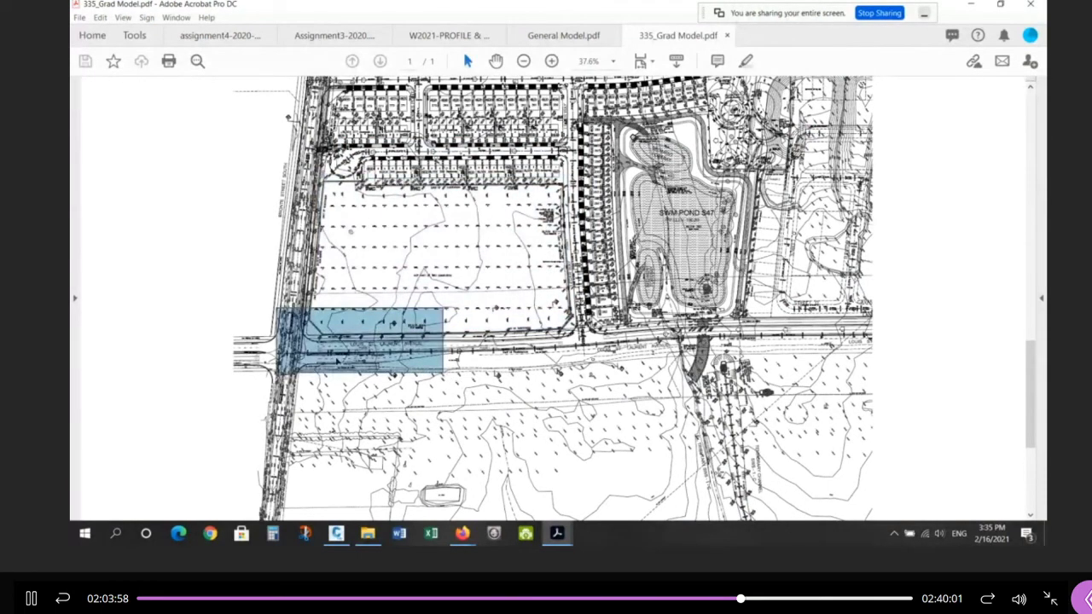
Step: Read the spot elevations along Louis St. Laurent Avenue near Bronte Street, and compare them with the EG points in Civil 3D
{"action": "scroll", "coordinate": [337, 362], "scroll_direction": "up", "scroll_amount": 4, "text": "ctrl"}
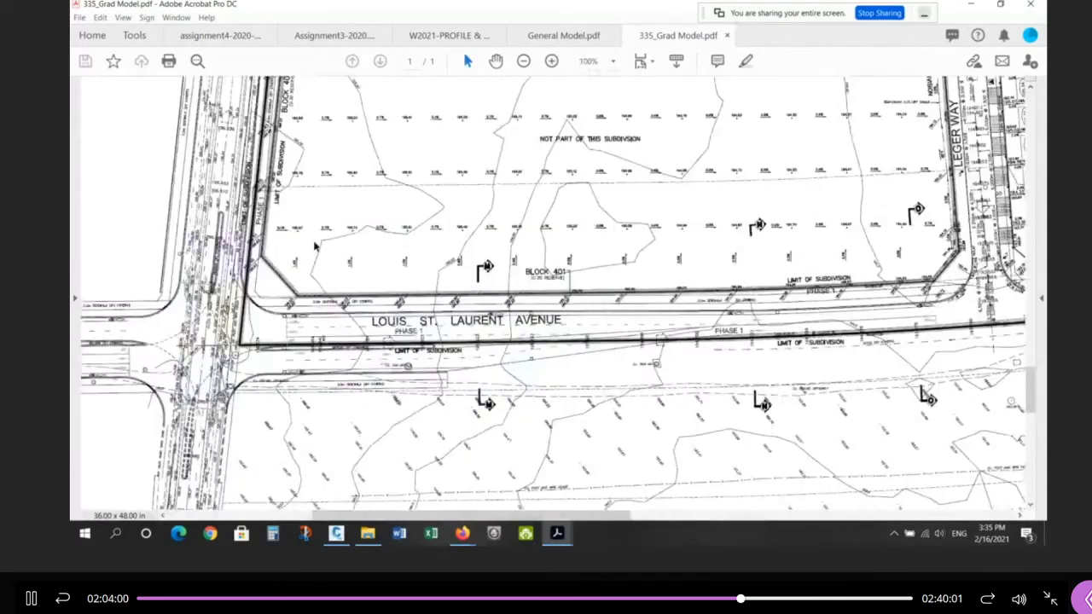
{"action": "scroll", "coordinate": [284, 307], "scroll_direction": "up", "scroll_amount": 4, "text": "ctrl"}
{"action": "scroll", "coordinate": [284, 307], "scroll_direction": "up", "scroll_amount": 2, "text": "ctrl"}
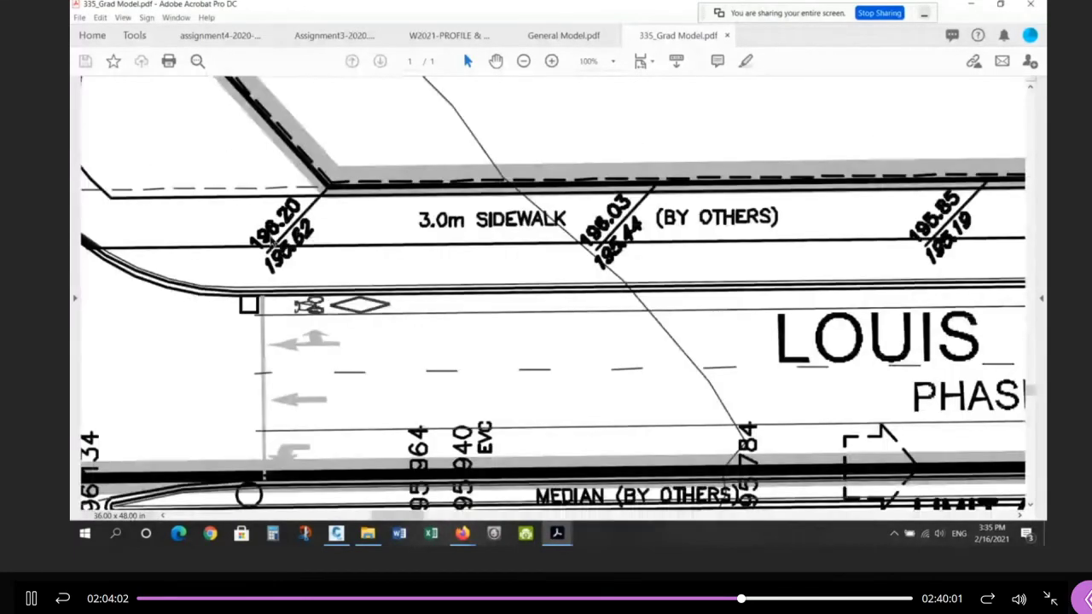
{"action": "scroll", "coordinate": [347, 304], "scroll_direction": "down", "scroll_amount": 1, "text": "ctrl"}
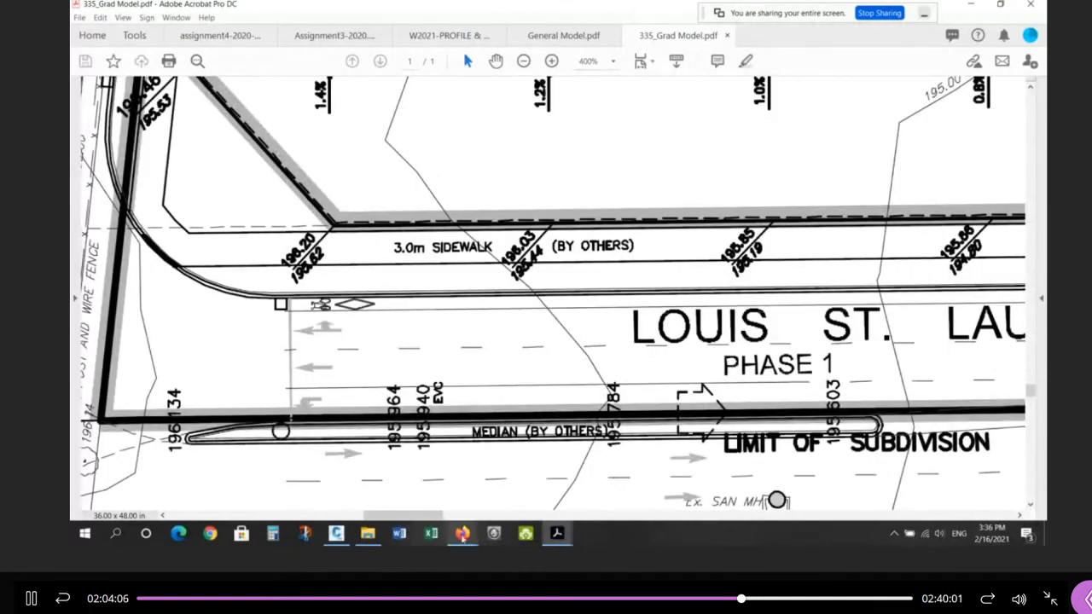
{"action": "left_click", "coordinate": [336, 533]}
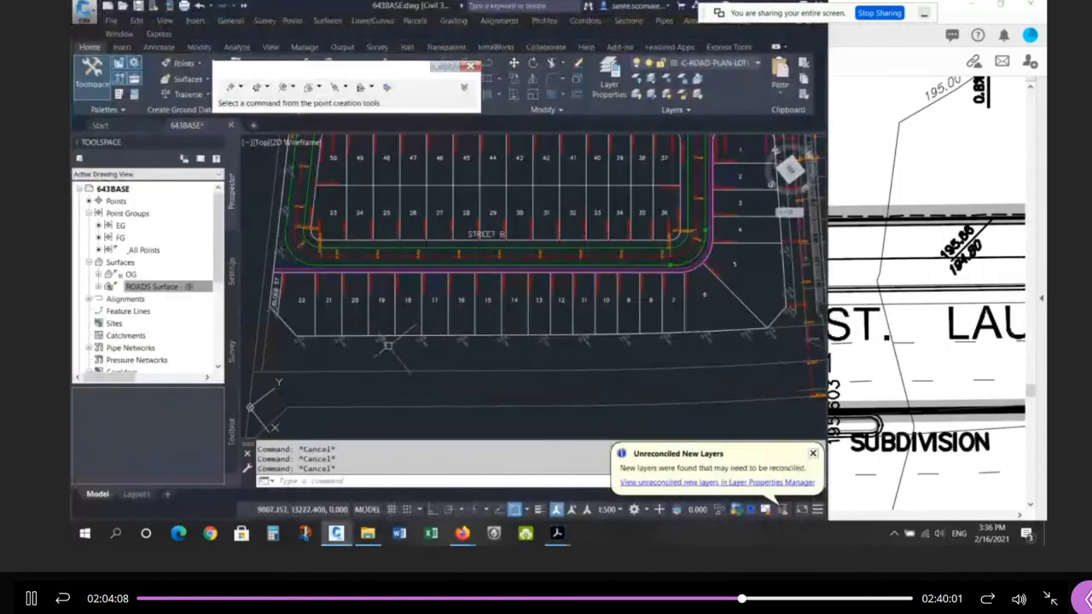
{"action": "scroll", "coordinate": [354, 320], "scroll_direction": "up", "scroll_amount": 5}
{"action": "scroll", "coordinate": [358, 322], "scroll_direction": "down", "scroll_amount": 2}
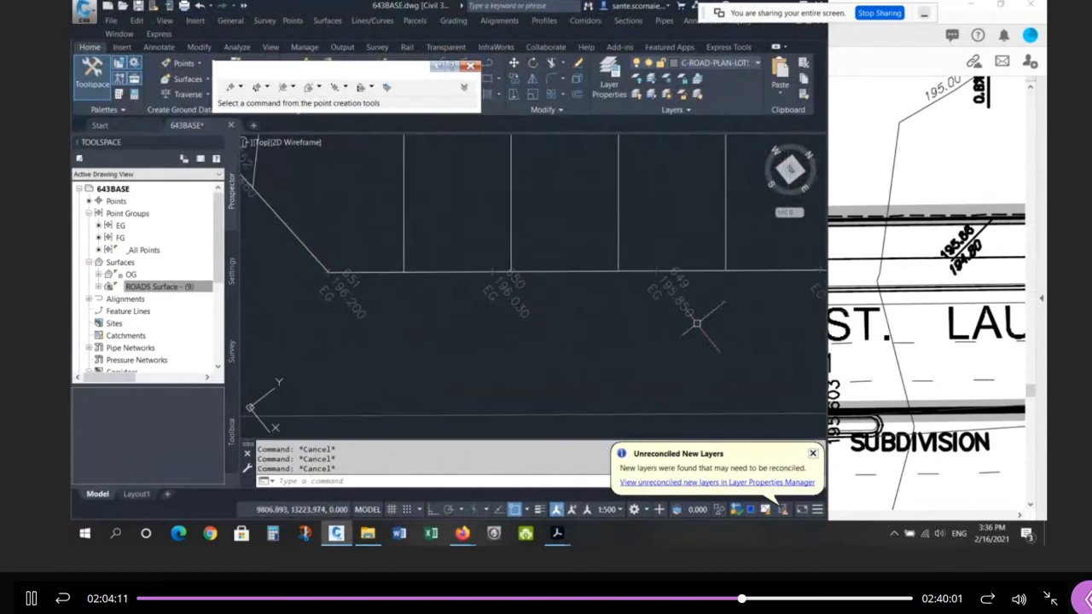
Step: Review the Bronte Street corner in 335_Grad Model.pdf again, and check the matching EG points around lot 22 in Civil 3D
{"action": "key", "text": "alt+Tab"}
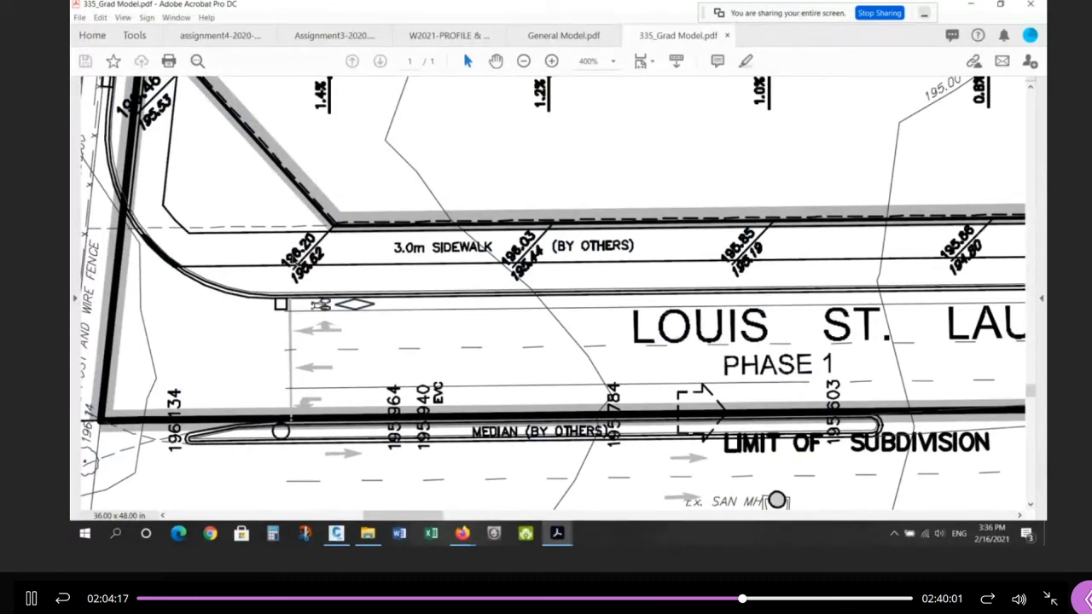
{"action": "scroll", "coordinate": [321, 329], "scroll_direction": "down", "scroll_amount": 1, "text": "ctrl"}
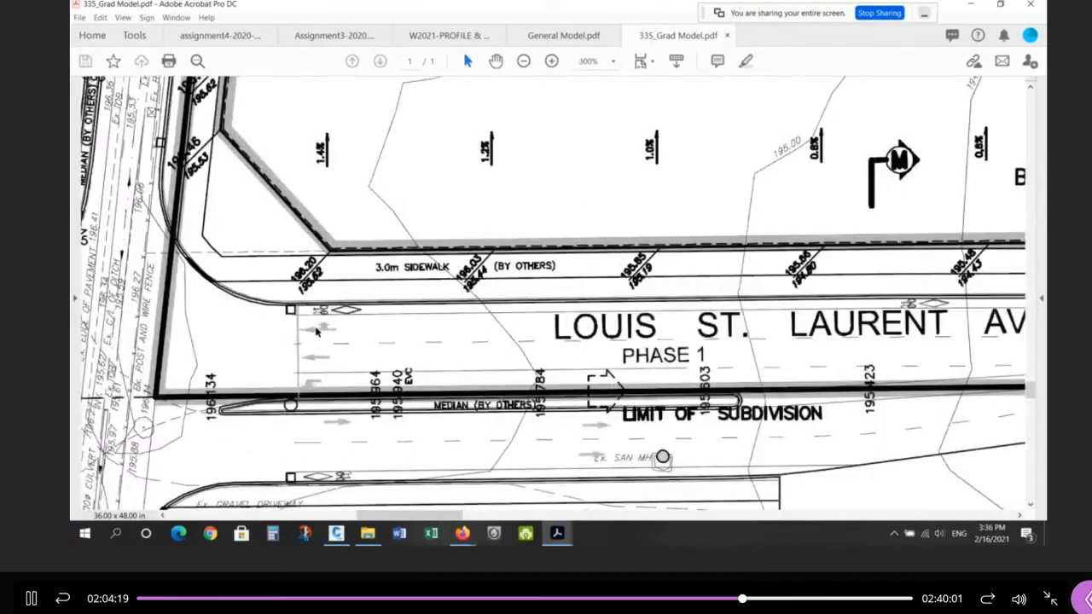
{"action": "left_click", "coordinate": [432, 534]}
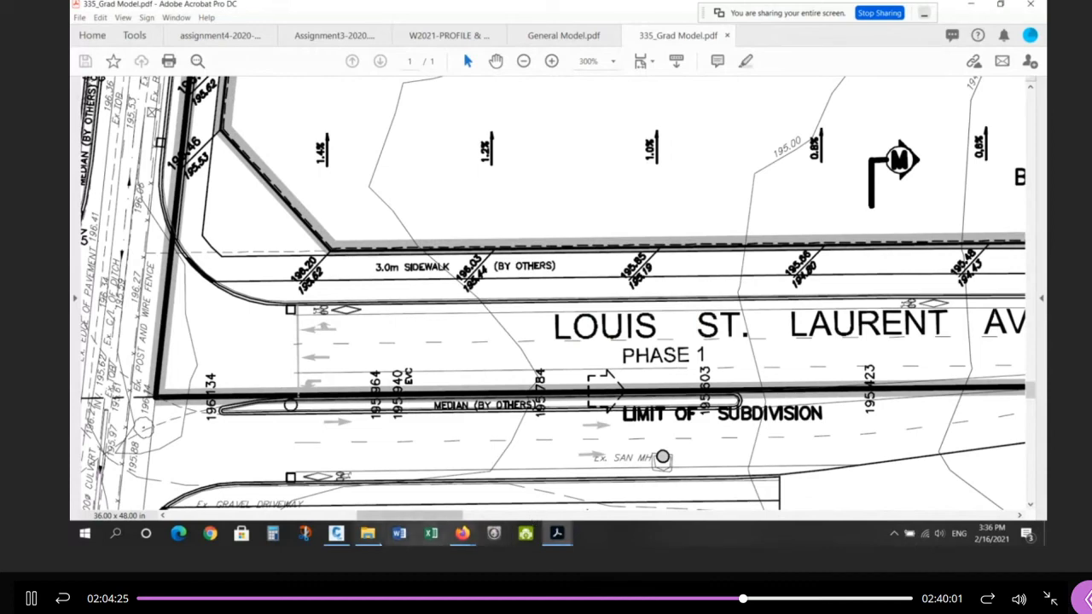
{"action": "left_click", "coordinate": [336, 534]}
{"action": "scroll", "coordinate": [337, 318], "scroll_direction": "up", "scroll_amount": 2}
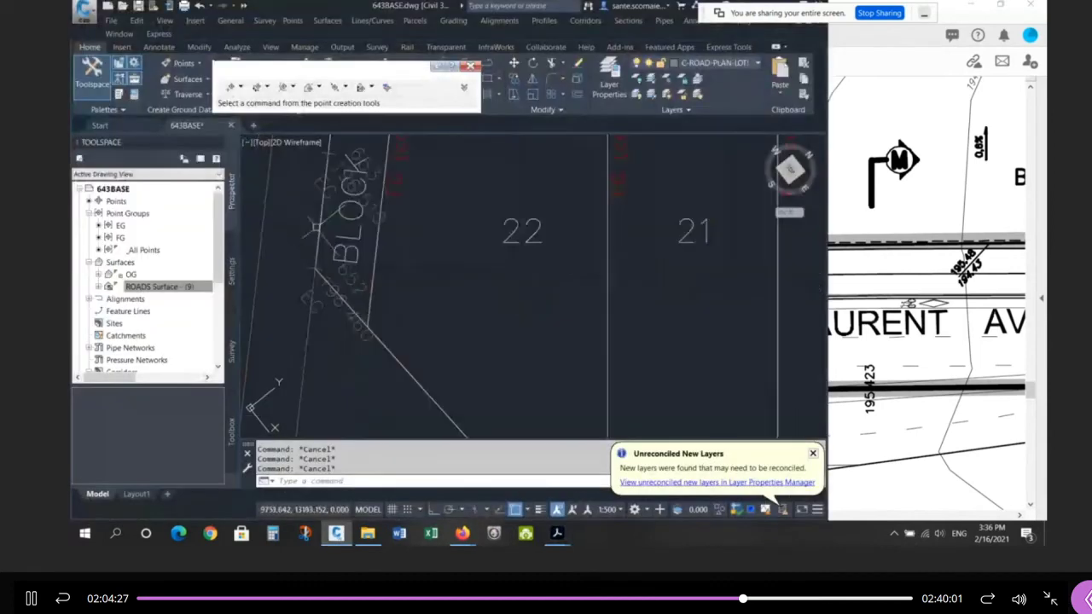
{"action": "scroll", "coordinate": [409, 359], "scroll_direction": "down", "scroll_amount": 3}
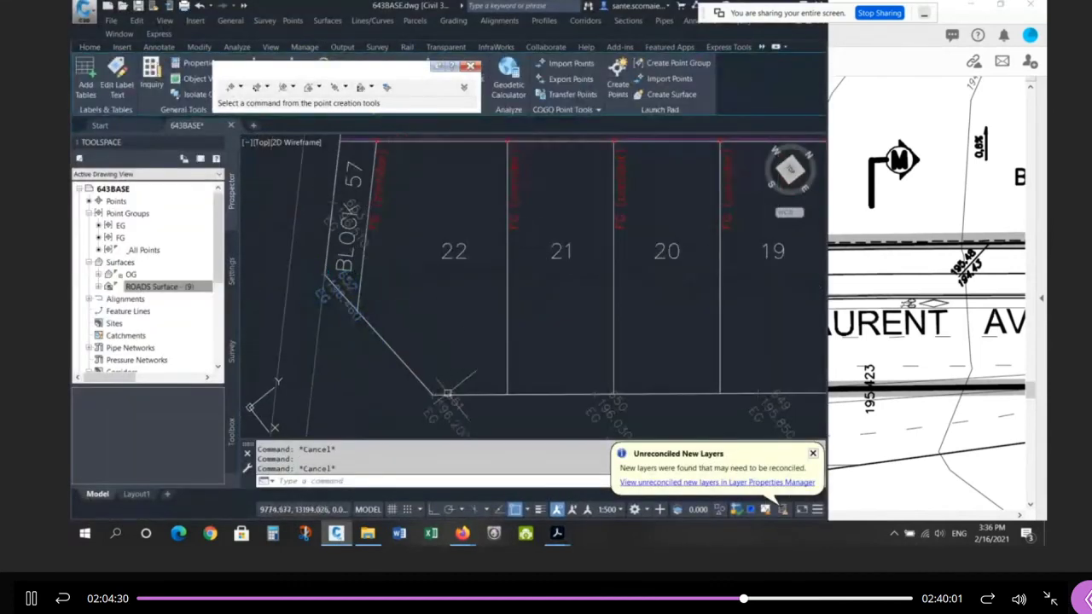
{"action": "scroll", "coordinate": [440, 352], "scroll_direction": "up", "scroll_amount": 2}
{"action": "scroll", "coordinate": [392, 328], "scroll_direction": "down", "scroll_amount": 2}
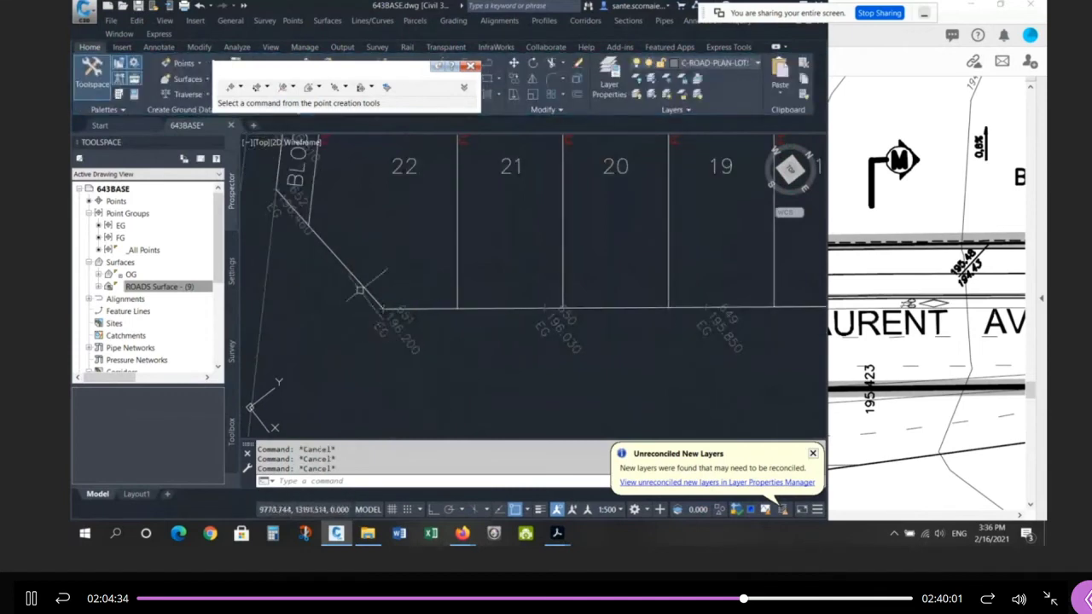
Step: Examine the EG points at the boundary corner beside lots 5 and 6
{"action": "scroll", "coordinate": [327, 362], "scroll_direction": "down", "scroll_amount": 3}
{"action": "scroll", "coordinate": [793, 366], "scroll_direction": "up", "scroll_amount": 4}
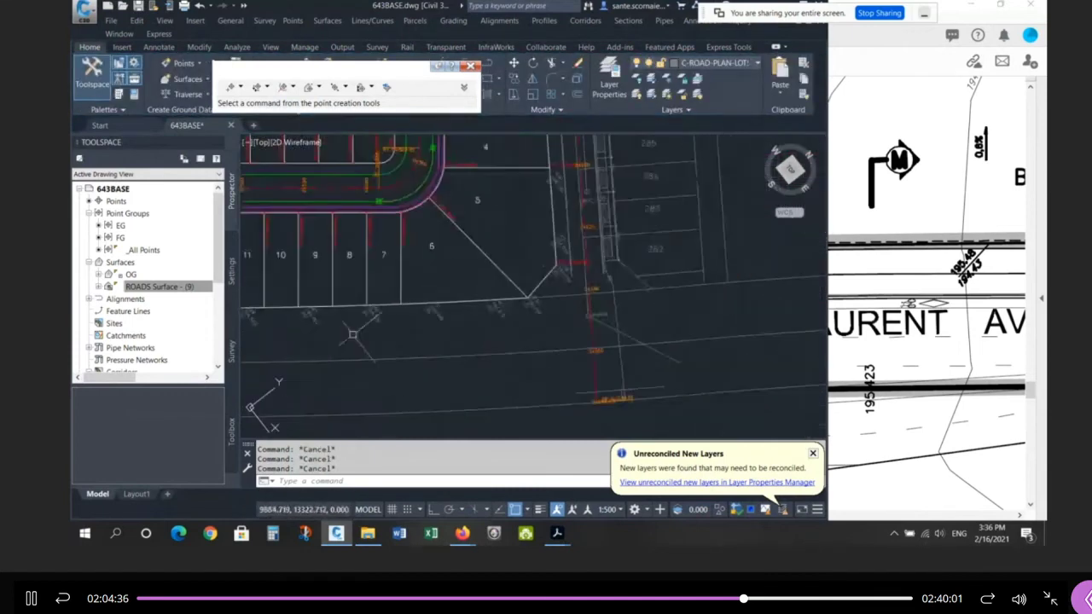
{"action": "scroll", "coordinate": [571, 273], "scroll_direction": "up", "scroll_amount": 2}
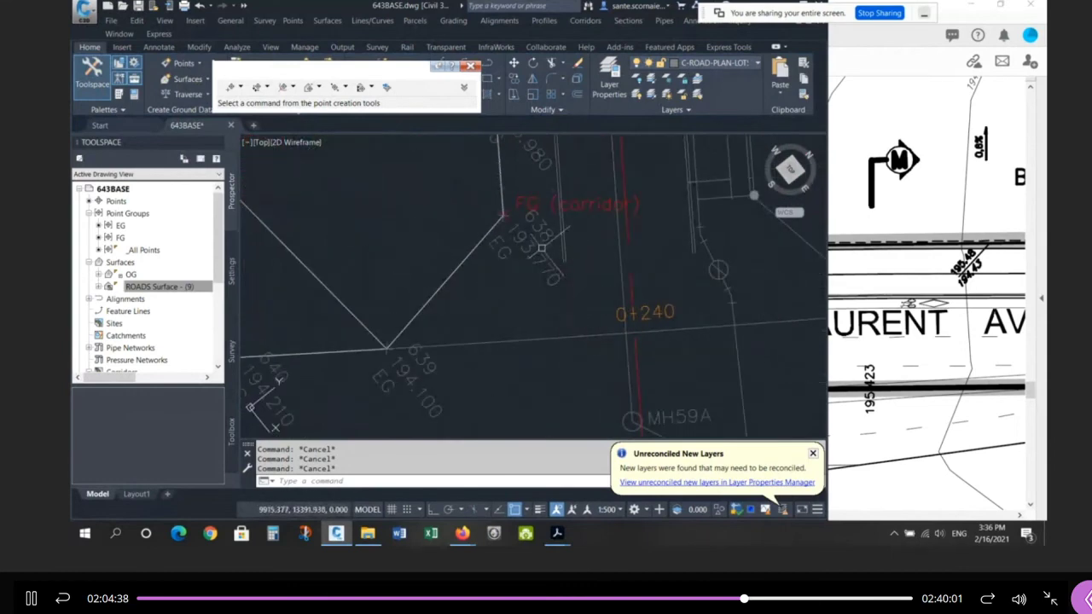
{"action": "scroll", "coordinate": [384, 271], "scroll_direction": "down", "scroll_amount": 1}
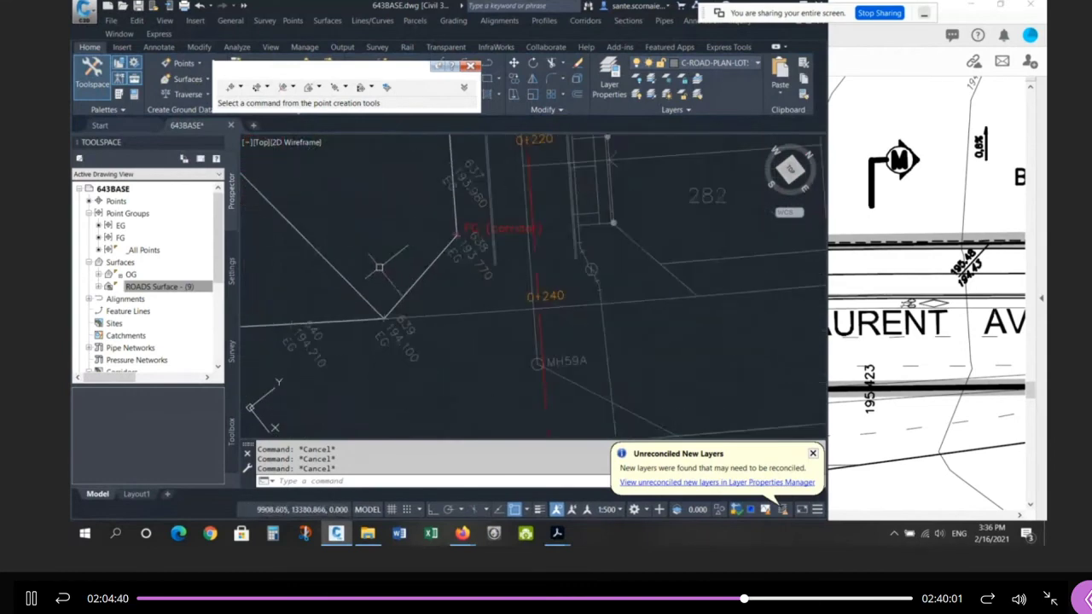
Step: Switch to 335_Grad Model.pdf and read the perimeter elevations at the Leger Way and Louis St. Laurent Avenue corner
{"action": "left_click", "coordinate": [872, 265]}
{"action": "scroll", "coordinate": [621, 340], "scroll_direction": "down", "scroll_amount": 3, "text": "ctrl"}
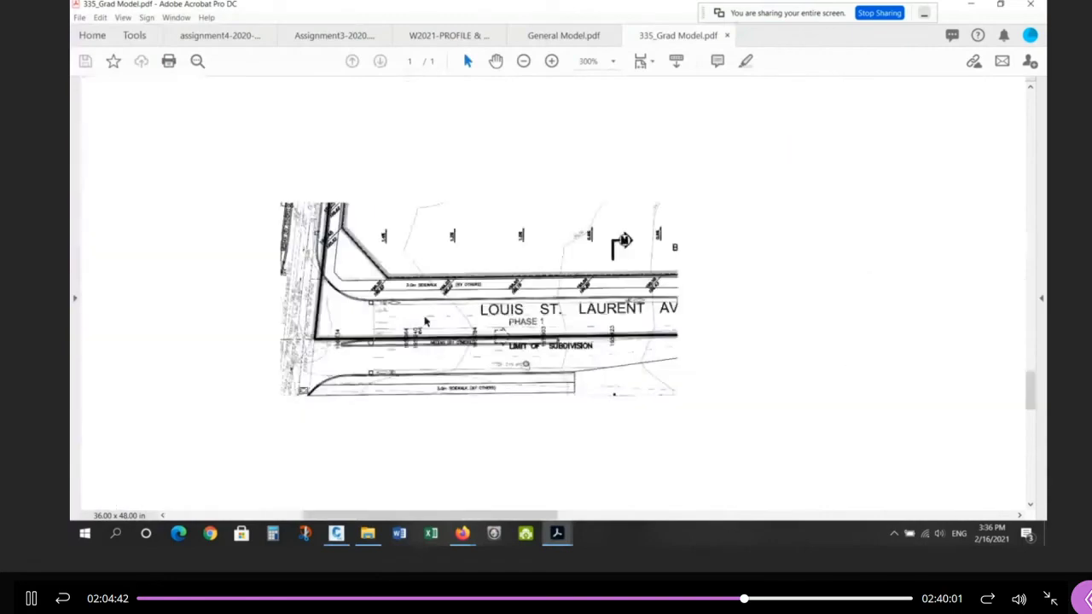
{"action": "scroll", "coordinate": [433, 328], "scroll_direction": "down", "scroll_amount": 1, "text": "ctrl"}
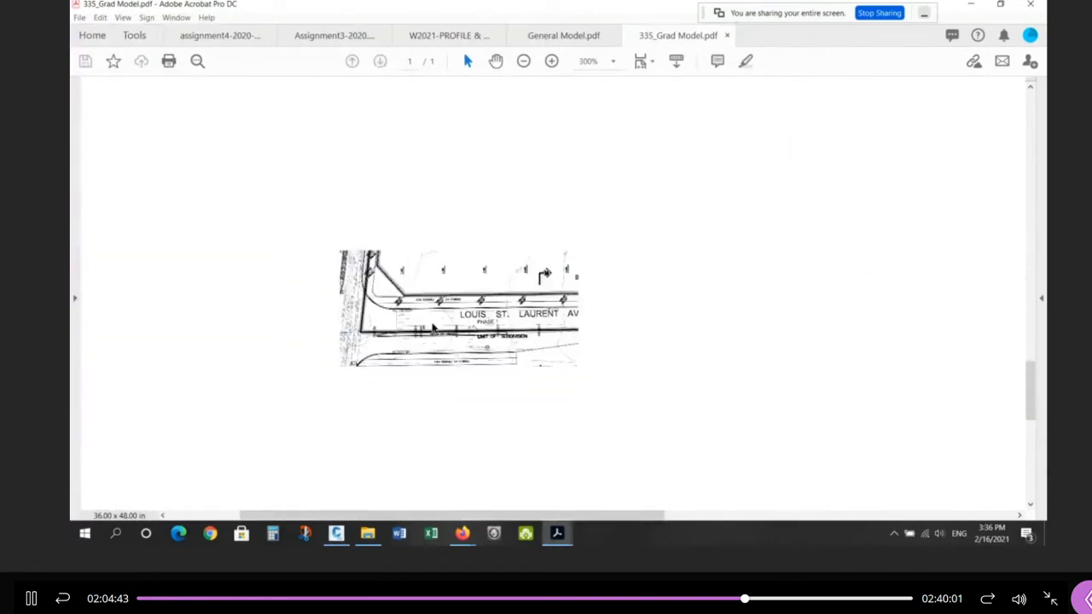
{"action": "scroll", "coordinate": [965, 275], "scroll_direction": "up", "scroll_amount": 1, "text": "ctrl"}
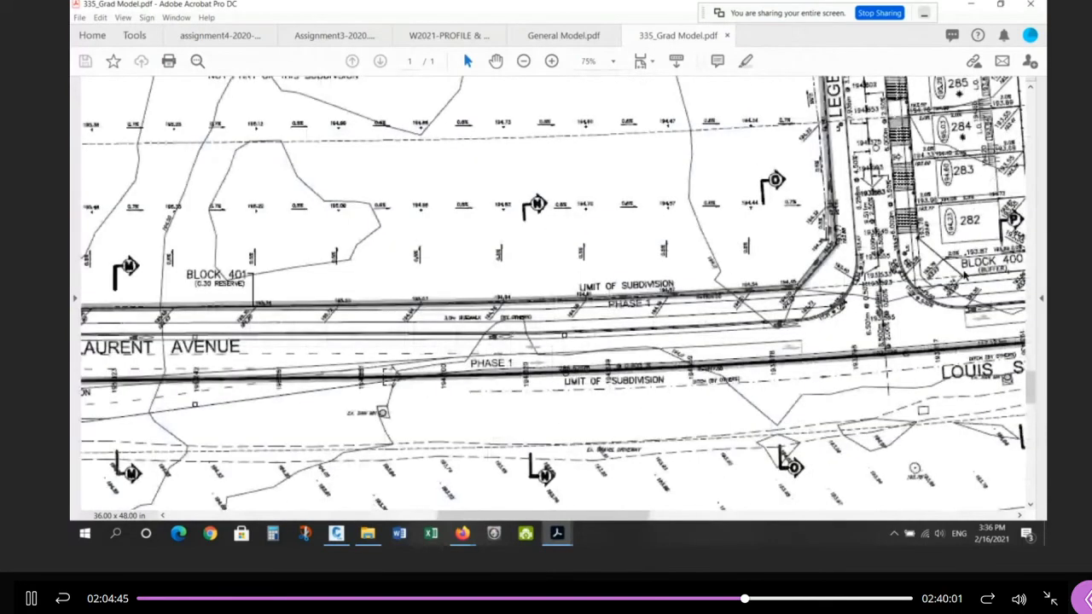
{"action": "scroll", "coordinate": [965, 275], "scroll_direction": "up", "scroll_amount": 2, "text": "ctrl"}
{"action": "scroll", "coordinate": [755, 232], "scroll_direction": "up", "scroll_amount": 1, "text": "ctrl"}
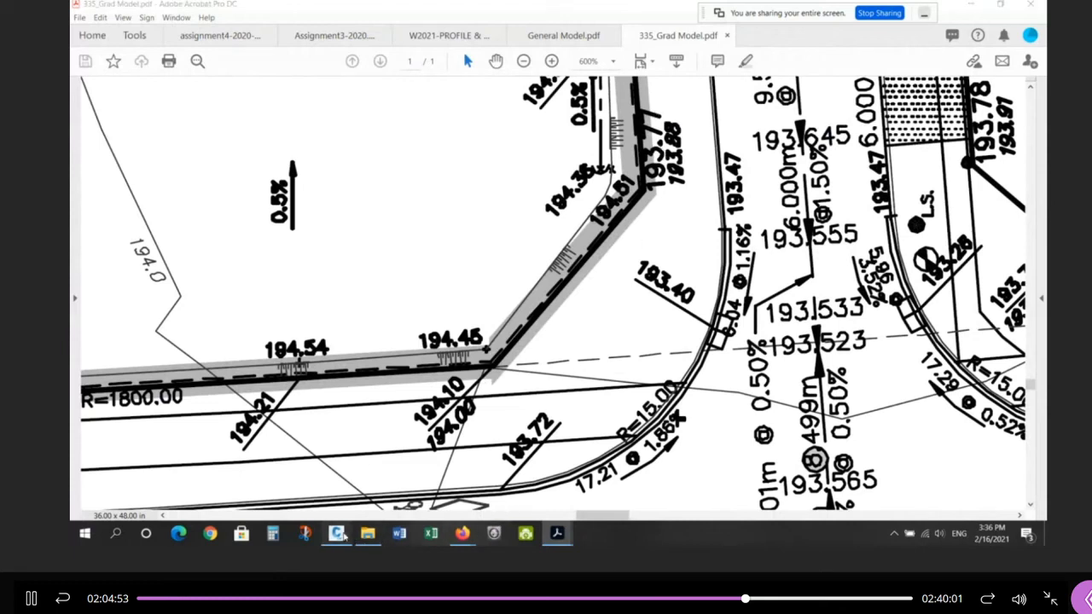
Step: Switch to Civil 3D, check the EG point at the Leger Way corner, and select the one at the boundary corner below lot 22
{"action": "left_click", "coordinate": [336, 533]}
{"action": "scroll", "coordinate": [416, 342], "scroll_direction": "up", "scroll_amount": 4}
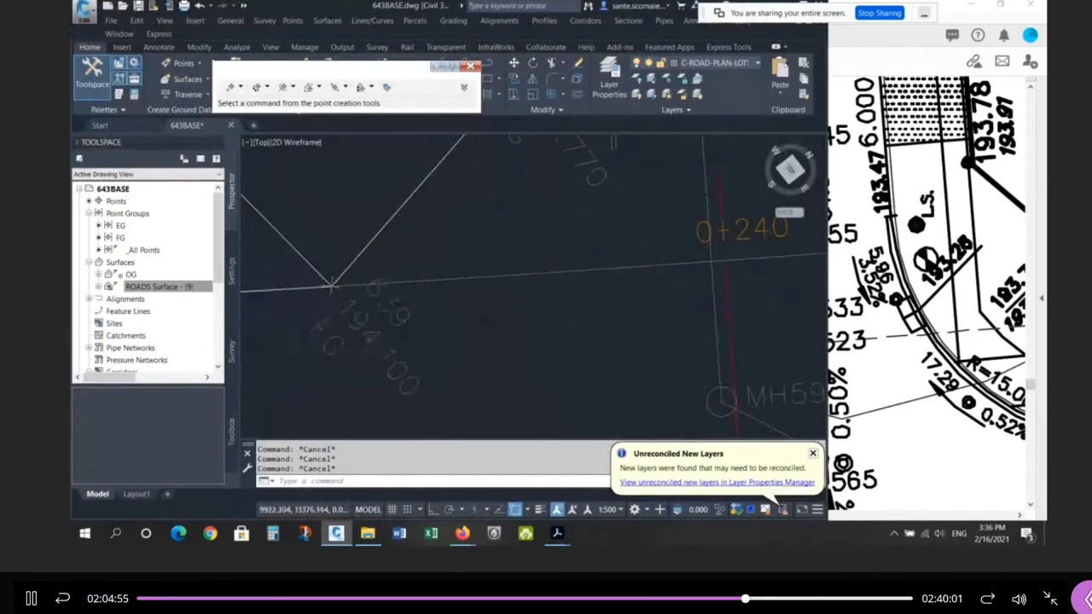
{"action": "scroll", "coordinate": [415, 410], "scroll_direction": "down", "scroll_amount": 2}
{"action": "scroll", "coordinate": [553, 338], "scroll_direction": "down", "scroll_amount": 5}
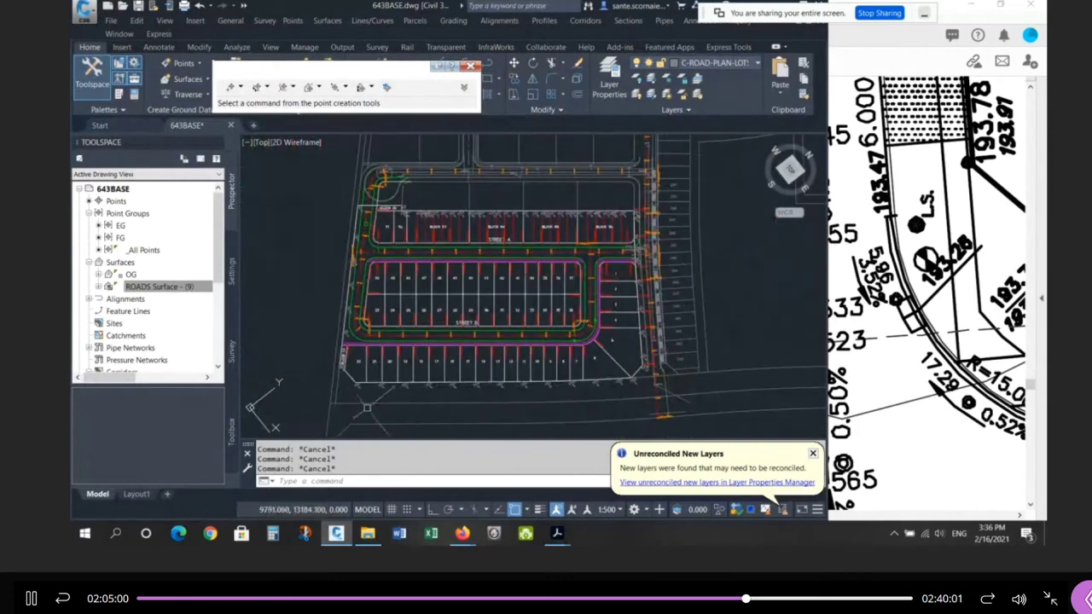
{"action": "scroll", "coordinate": [424, 376], "scroll_direction": "up", "scroll_amount": 5}
{"action": "left_click", "coordinate": [454, 307]}
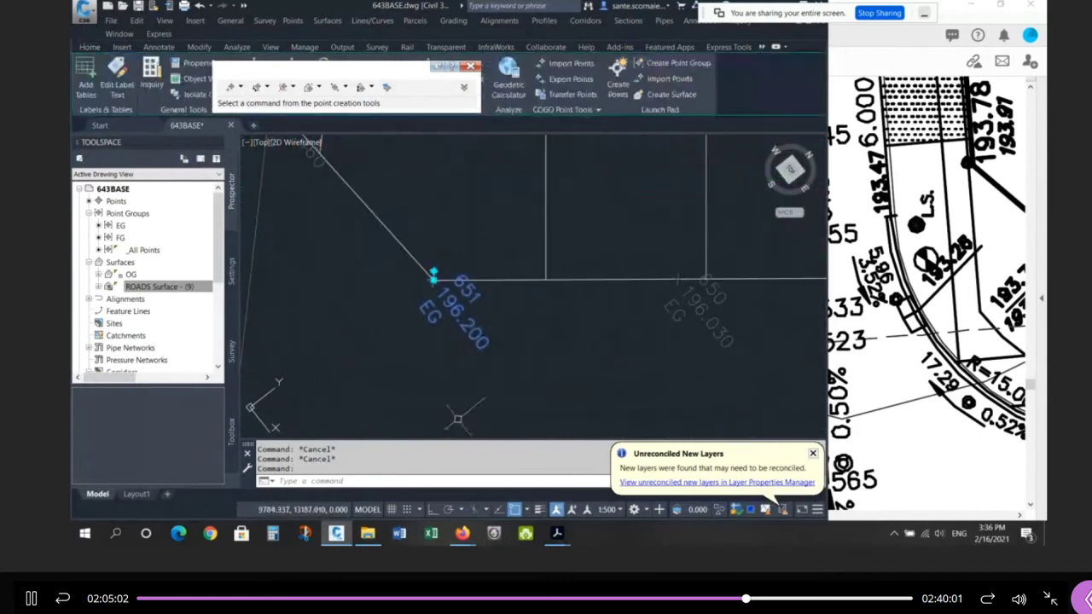
Step: Switch back to 335_Grad Model.pdf and review the perimeter along Louis St. Laurent Avenue from Leger Way to Bronte Street South
{"action": "left_click", "coordinate": [953, 18]}
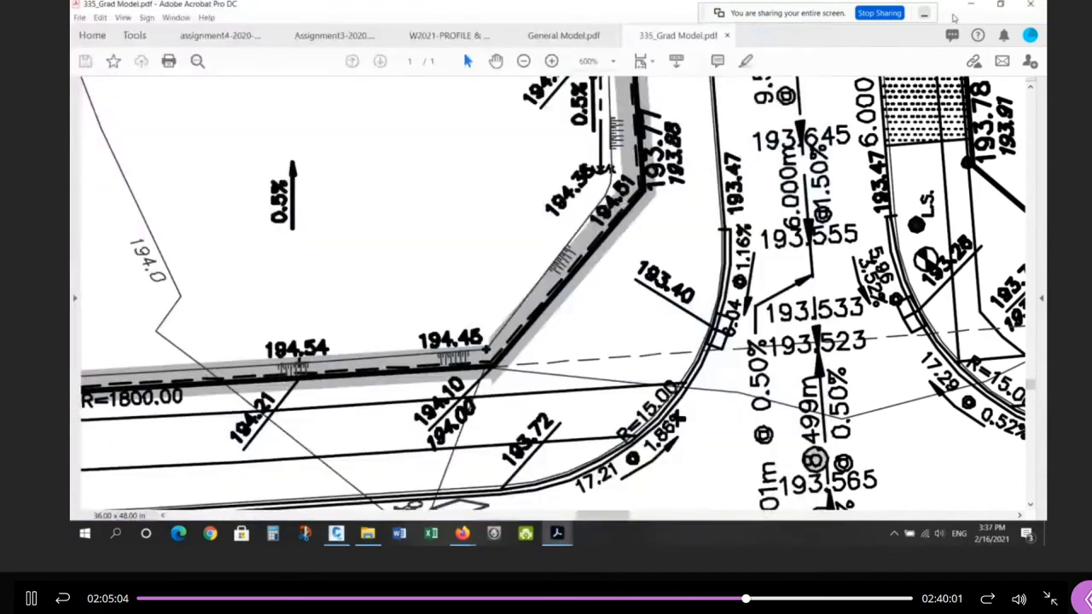
{"action": "scroll", "coordinate": [535, 321], "scroll_direction": "down", "scroll_amount": 3, "text": "ctrl"}
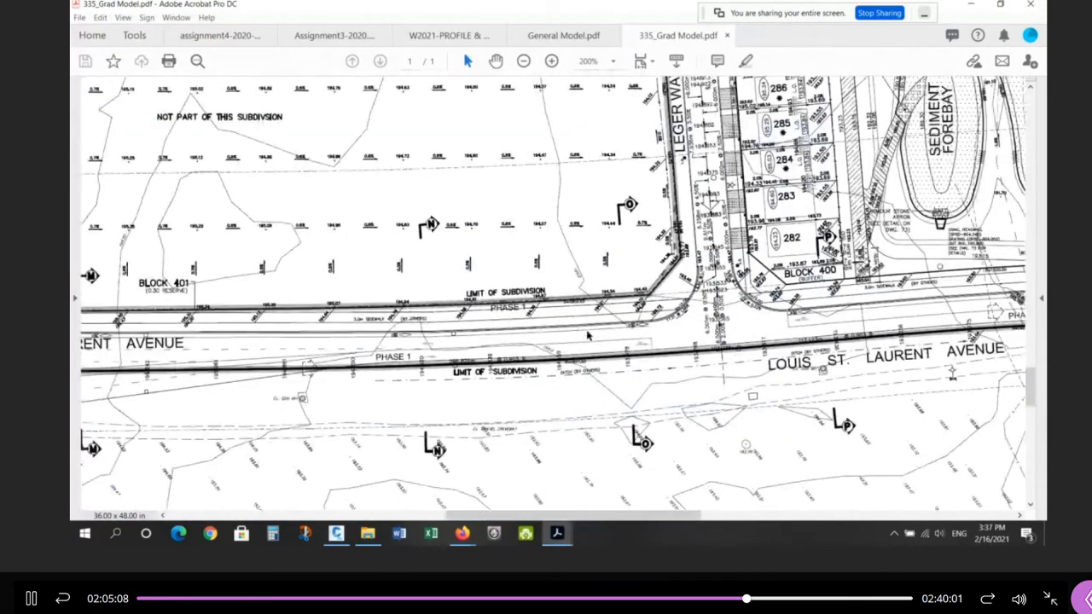
{"action": "scroll", "coordinate": [587, 336], "scroll_direction": "down", "scroll_amount": 2, "text": "ctrl"}
{"action": "scroll", "coordinate": [501, 335], "scroll_direction": "down", "scroll_amount": 2, "text": "ctrl"}
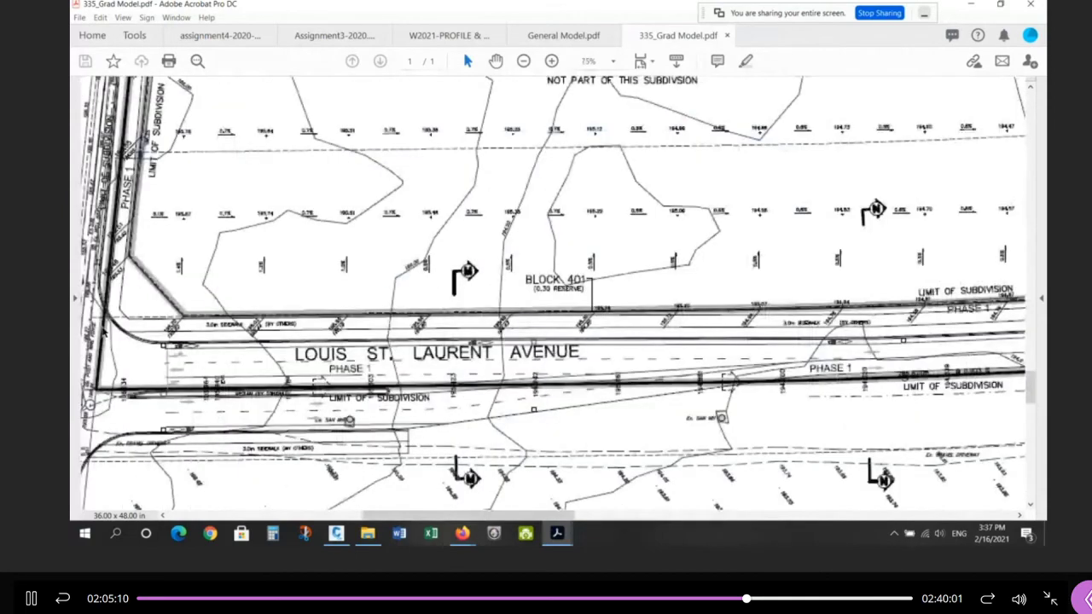
Step: Compare the perimeter elevations near the Leger Way corner in 335_Grad Model.pdf with the Civil 3D EG points below lots 22 to 19
{"action": "scroll", "coordinate": [153, 333], "scroll_direction": "up", "scroll_amount": 3, "text": "ctrl"}
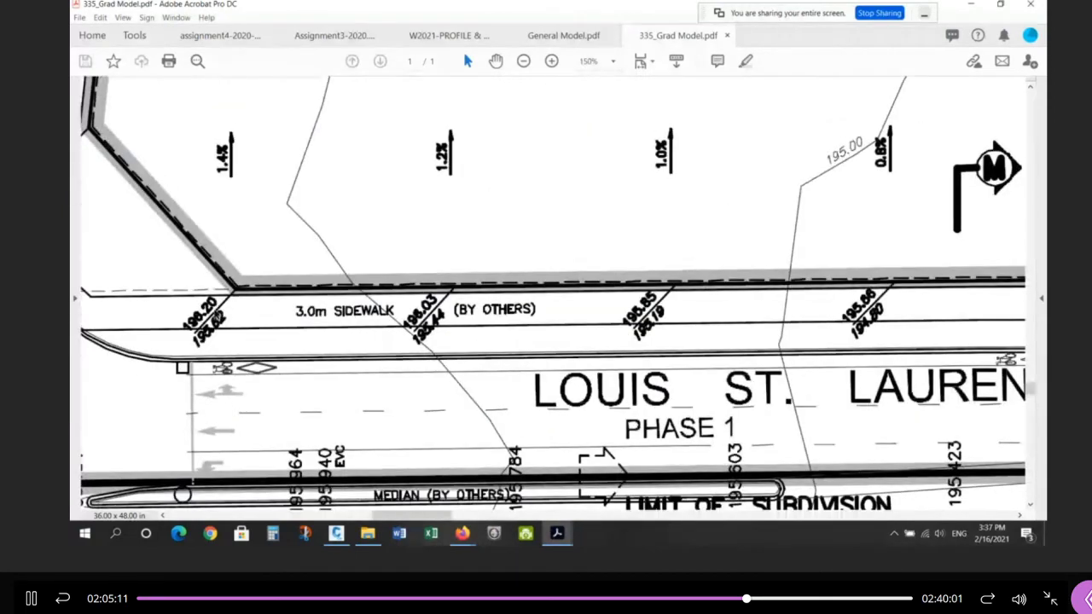
{"action": "scroll", "coordinate": [383, 352], "scroll_direction": "down", "scroll_amount": 1, "text": "ctrl"}
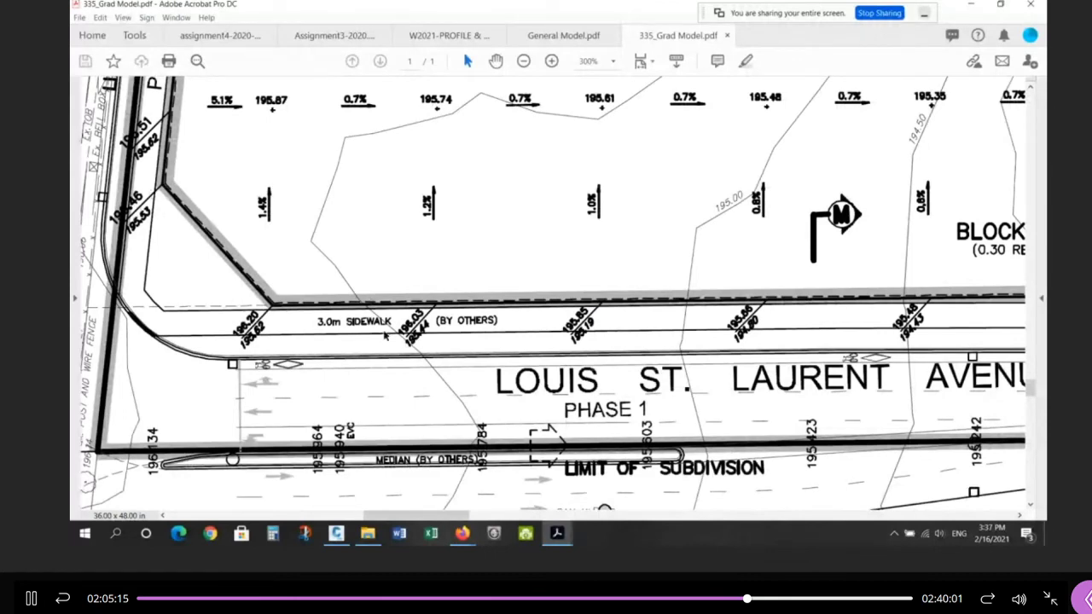
{"action": "left_click", "coordinate": [336, 533]}
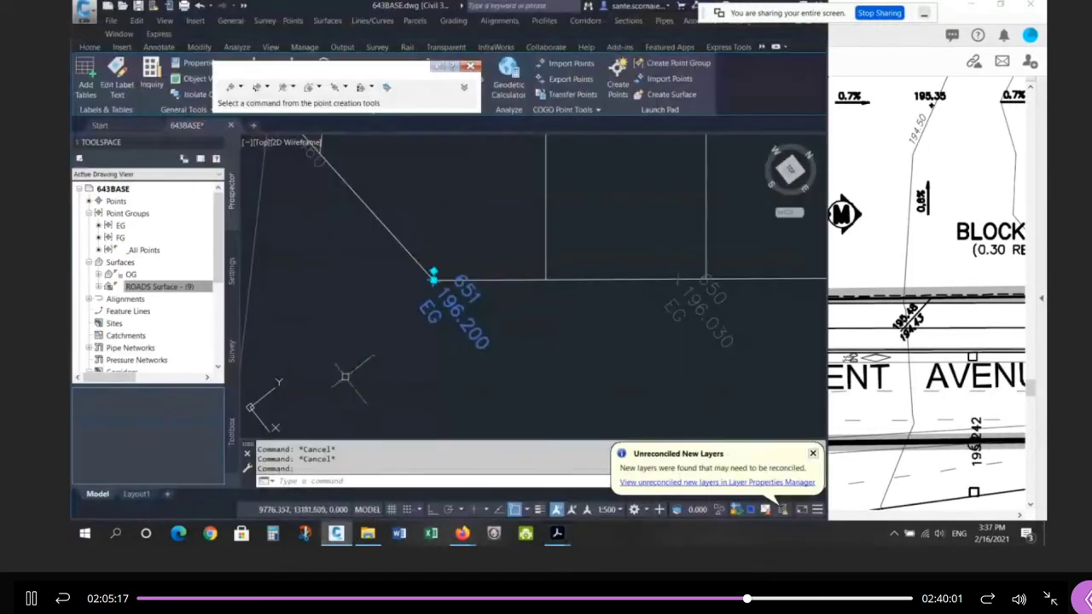
{"action": "scroll", "coordinate": [413, 387], "scroll_direction": "down", "scroll_amount": 1}
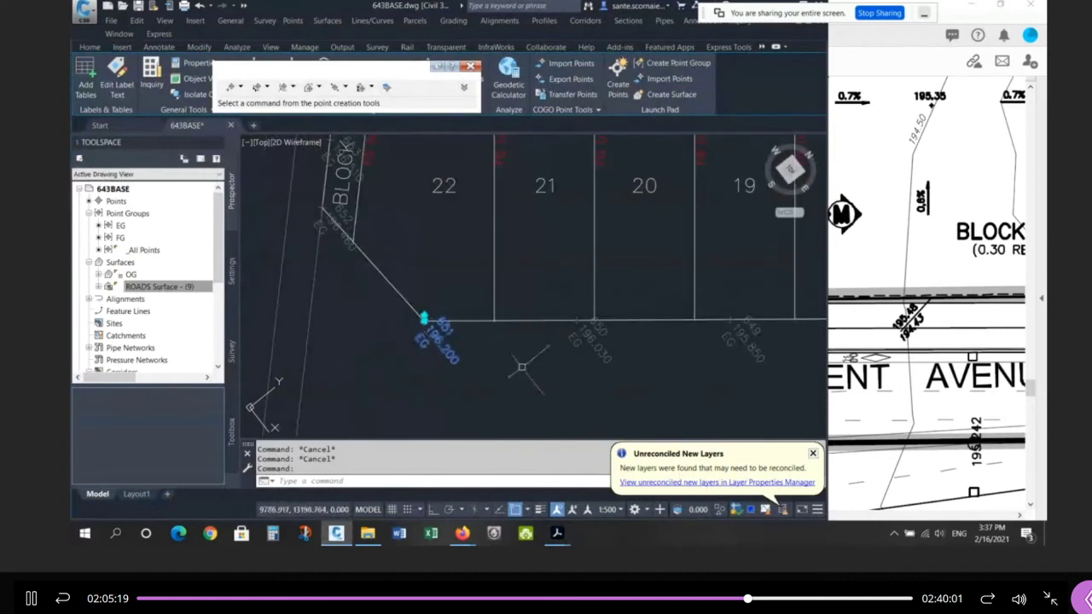
{"action": "key", "text": "Escape"}
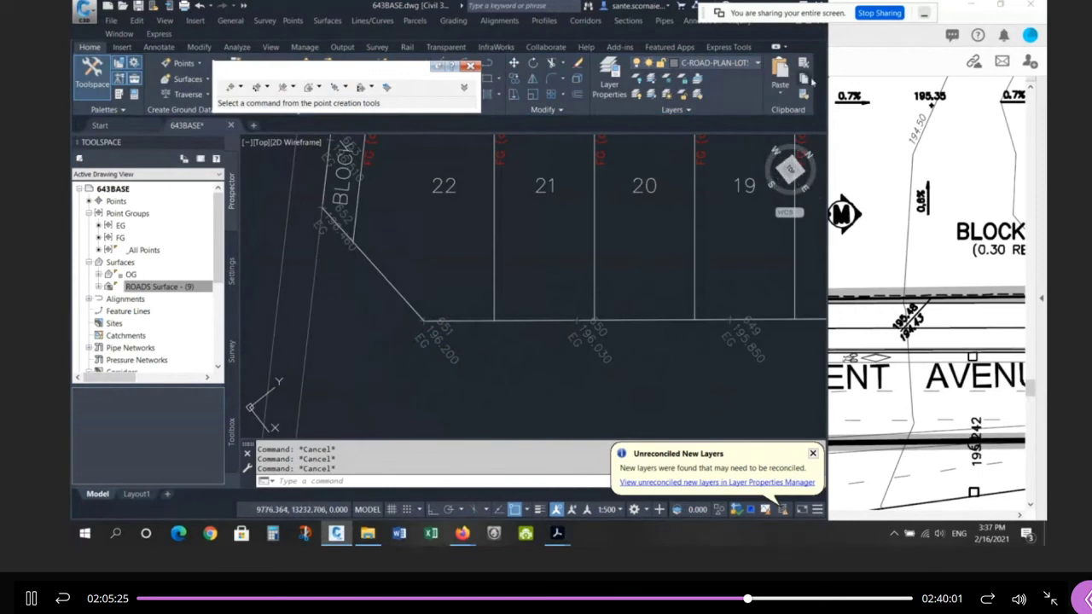
{"action": "scroll", "coordinate": [887, 245], "scroll_direction": "down", "scroll_amount": 3}
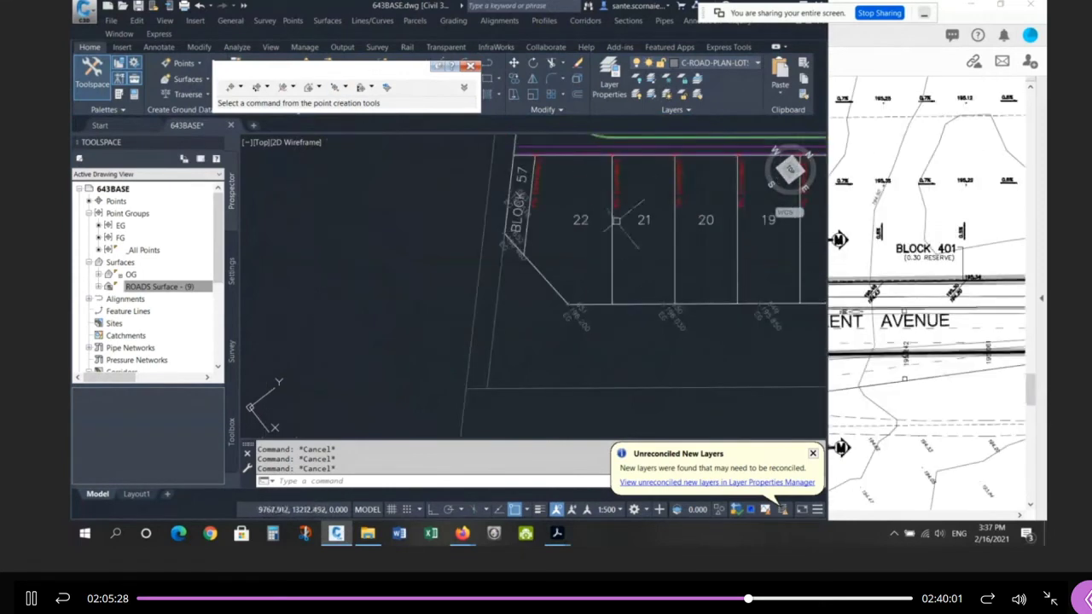
{"action": "scroll", "coordinate": [311, 276], "scroll_direction": "down", "scroll_amount": 3}
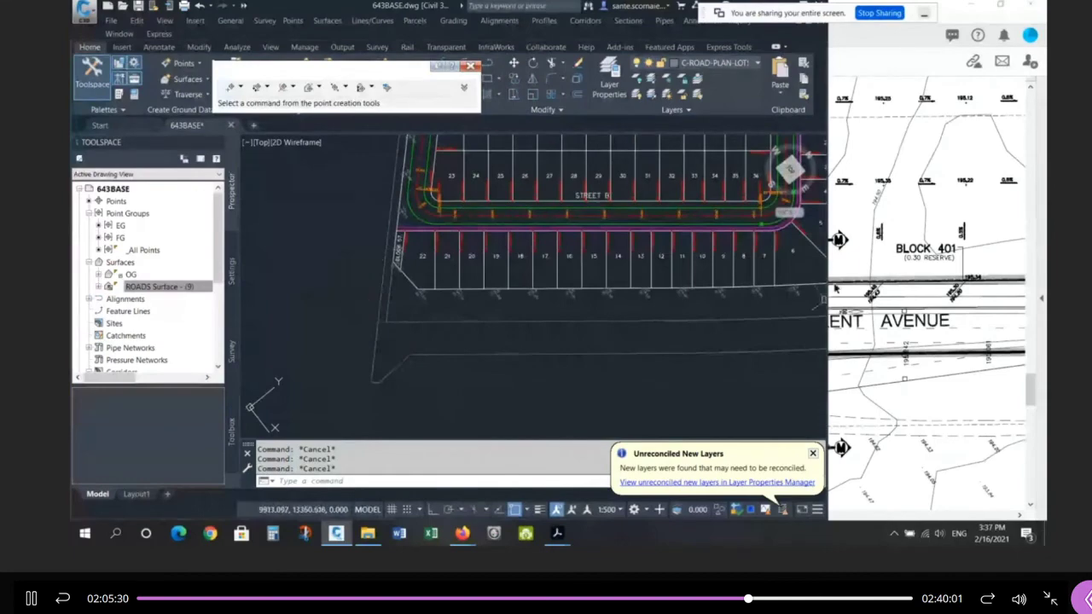
Step: Switch back to 335_Grad Model.pdf and view the Leger Way and Louis St. Laurent Avenue intersection with the adjoining perimeter
{"action": "left_click", "coordinate": [887, 189]}
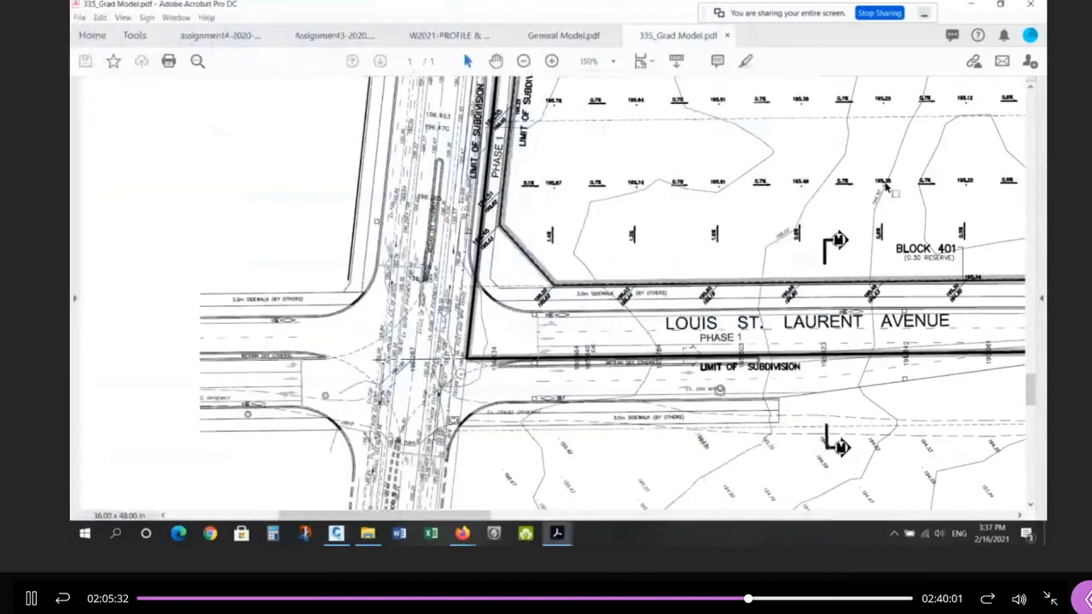
{"action": "scroll", "coordinate": [317, 389], "scroll_direction": "down", "scroll_amount": 2, "text": "ctrl"}
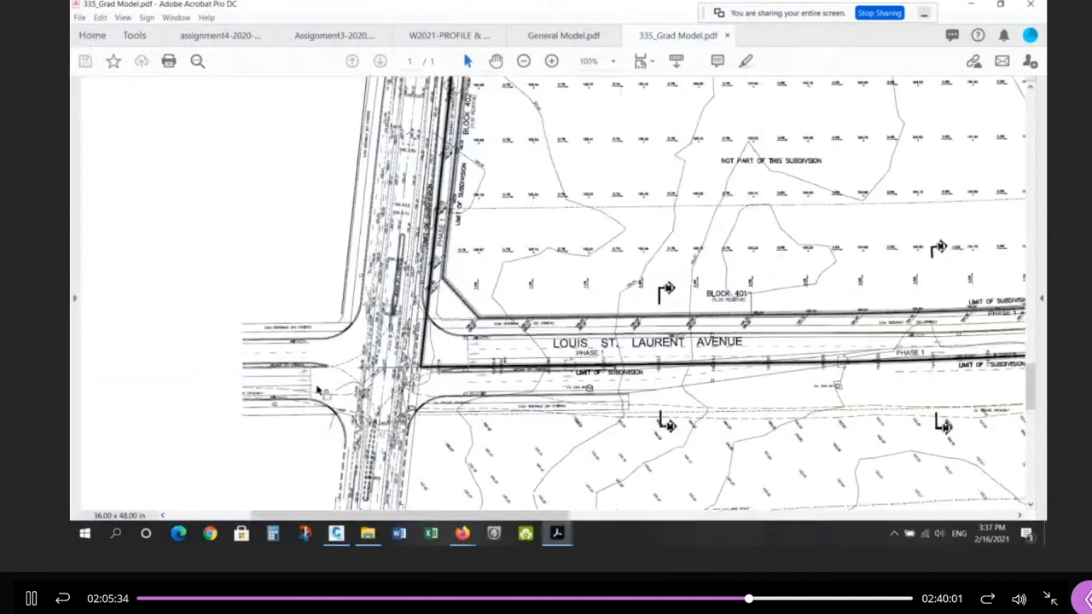
{"action": "scroll", "coordinate": [317, 390], "scroll_direction": "down", "scroll_amount": 2, "text": "ctrl"}
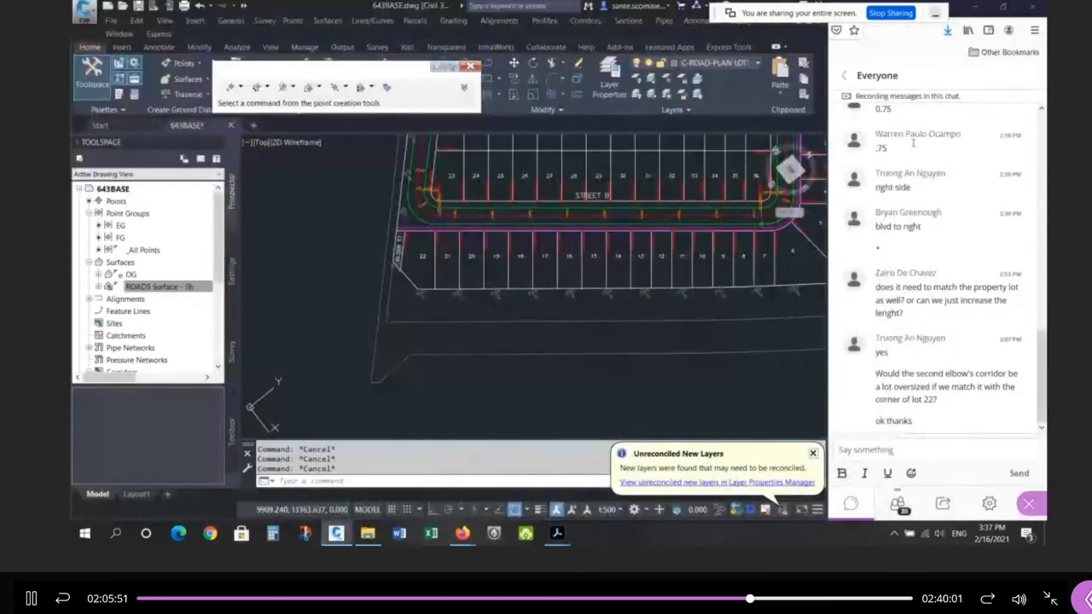
Step: Move the point creation toolbar off the Civil 3D ribbon commands and examine the EG points along the rear of lots 22 to 18
{"action": "scroll", "coordinate": [526, 273], "scroll_direction": "up", "scroll_amount": 3}
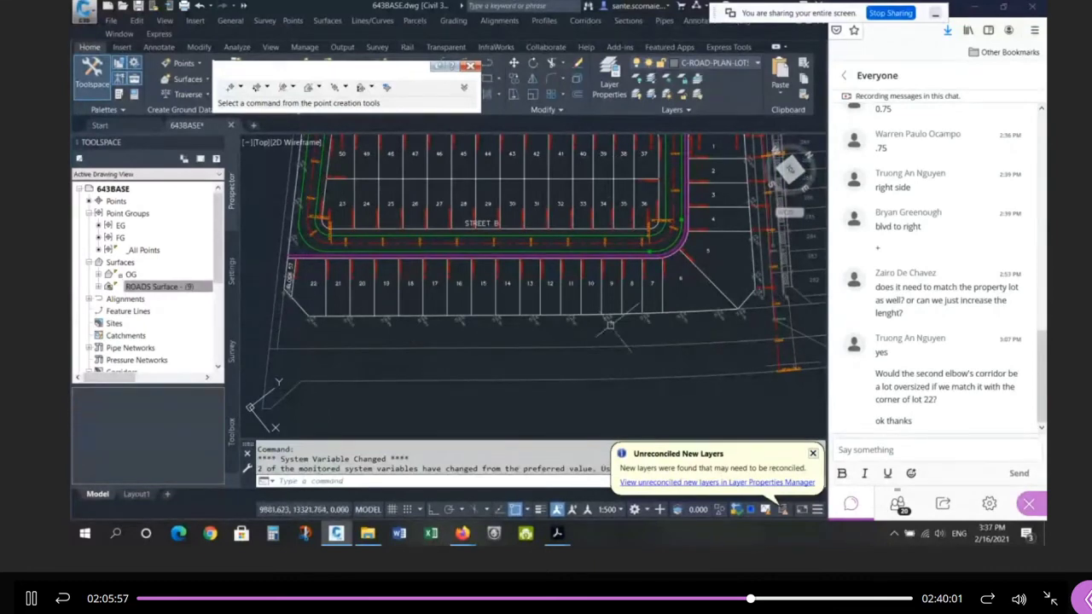
{"action": "scroll", "coordinate": [430, 348], "scroll_direction": "up", "scroll_amount": 4}
{"action": "mouse_move", "coordinate": [430, 348]}
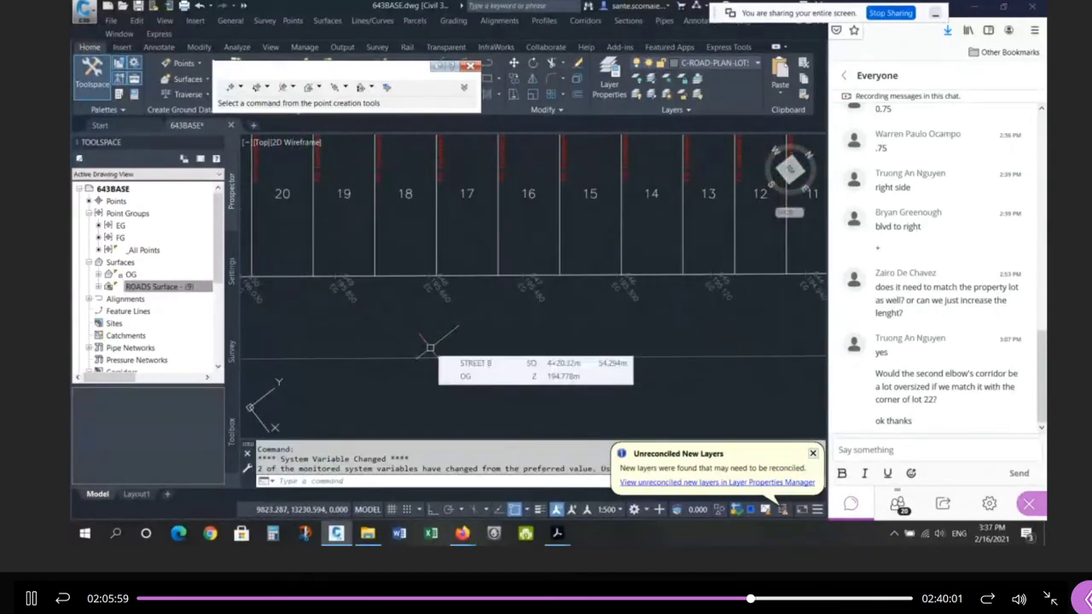
{"action": "scroll", "coordinate": [411, 345], "scroll_direction": "down", "scroll_amount": 2}
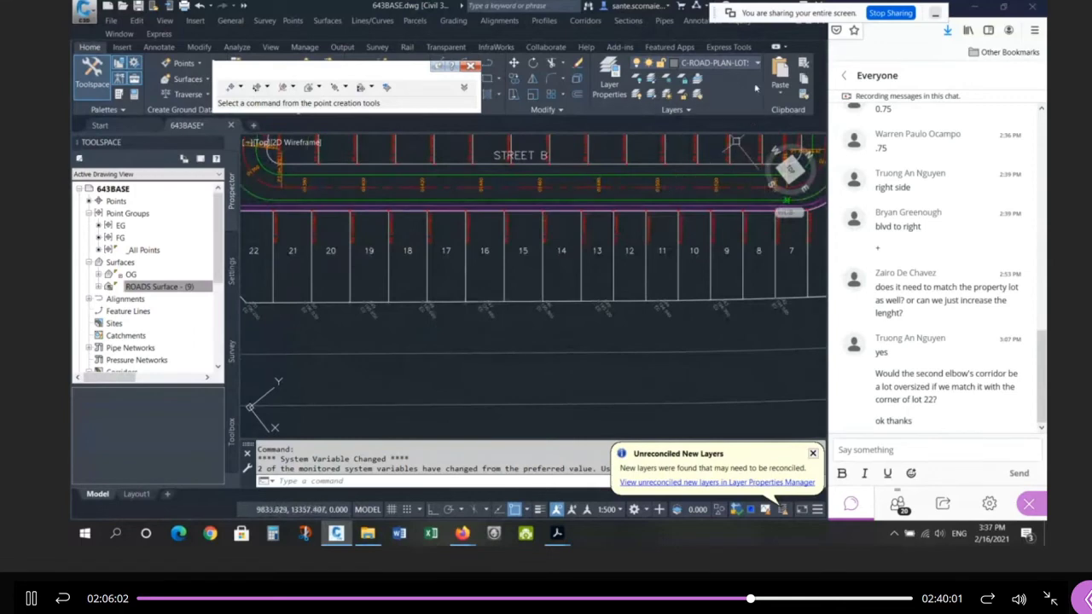
{"action": "left_click_drag", "start_coordinate": [372, 68], "coordinate": [295, 15]}
{"action": "scroll", "coordinate": [494, 342], "scroll_direction": "up", "scroll_amount": 3}
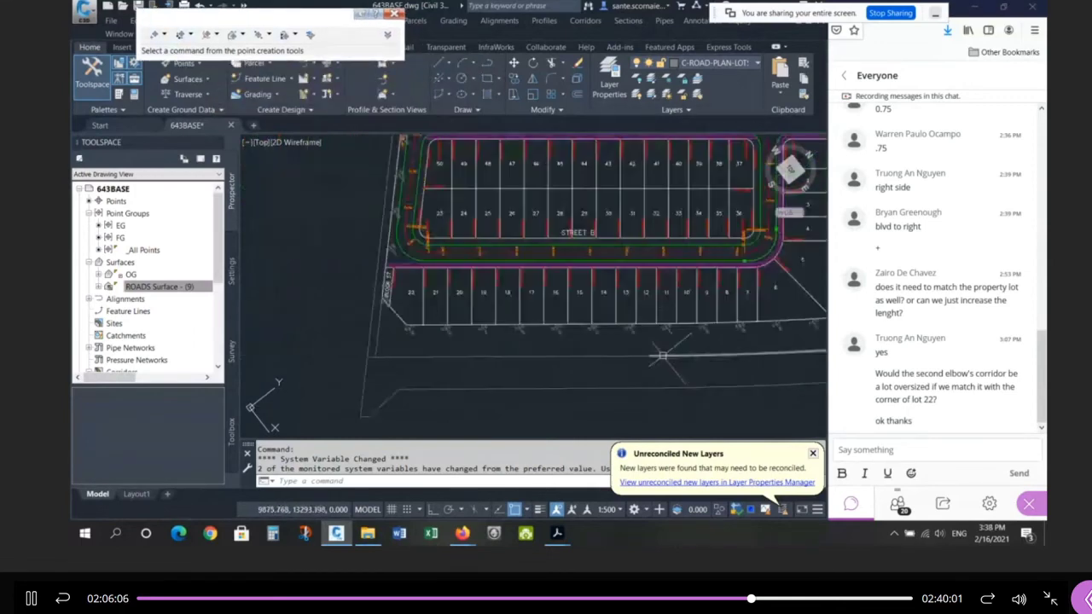
{"action": "middle_click_drag", "start_coordinate": [506, 352], "coordinate": [490, 351]}
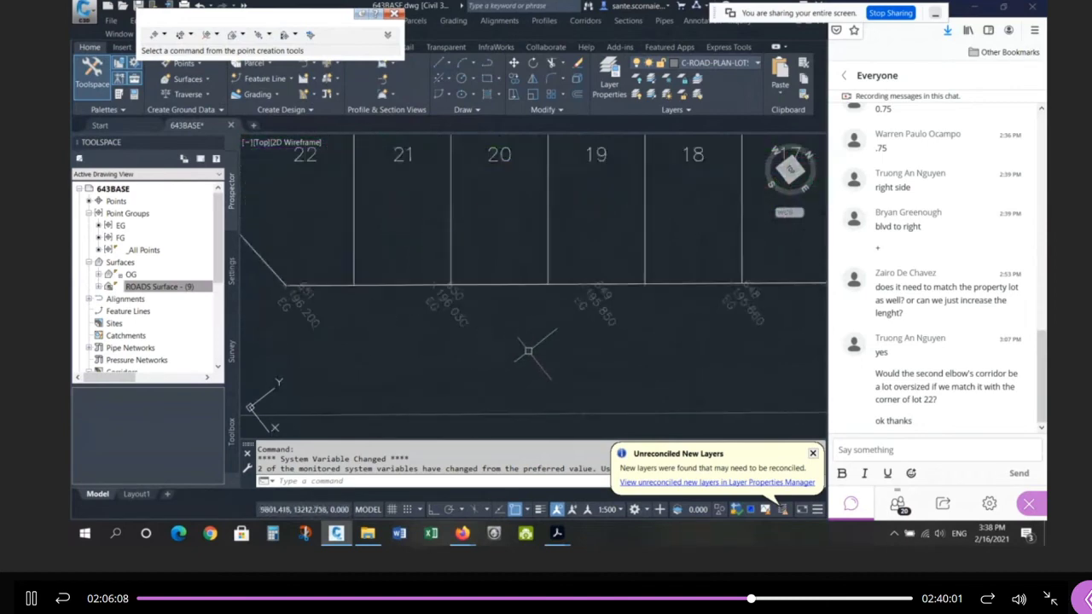
{"action": "scroll", "coordinate": [514, 337], "scroll_direction": "up", "scroll_amount": 2}
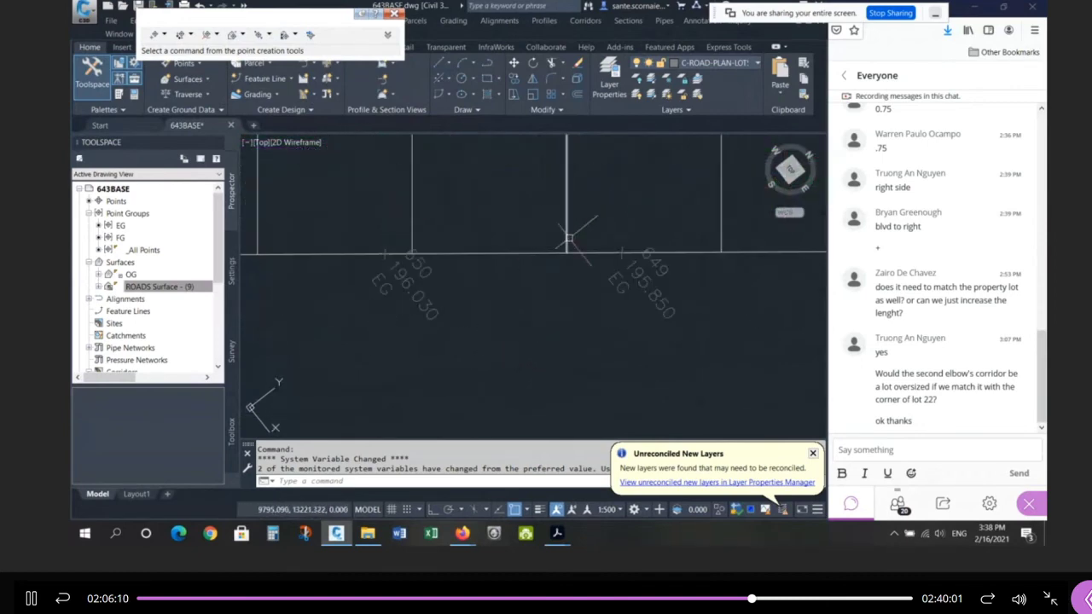
Step: Highlight the two side lot lines of lot 20 to check where they meet the rear boundary, and clear the selection
{"action": "left_click", "coordinate": [587, 211]}
{"action": "left_click", "coordinate": [539, 216]}
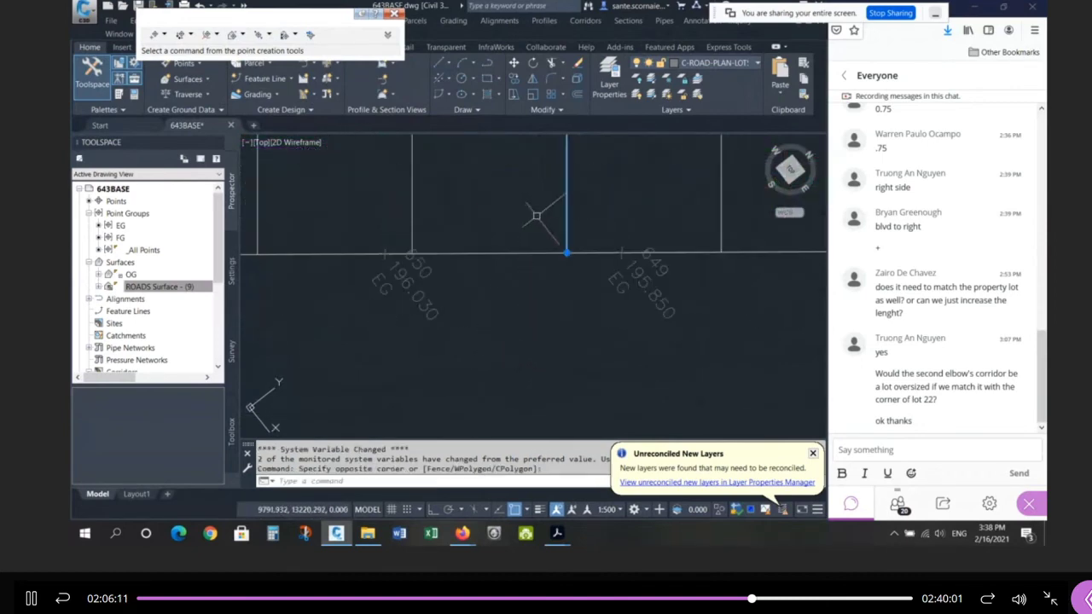
{"action": "left_click", "coordinate": [451, 204]}
{"action": "left_click", "coordinate": [401, 206]}
{"action": "key", "text": "Escape"}
{"action": "key", "text": "Escape"}
Step: Highlight the two EG points nearest lot 20's rear corners and compare their locations with the lot's side lines
{"action": "left_click", "coordinate": [427, 303]}
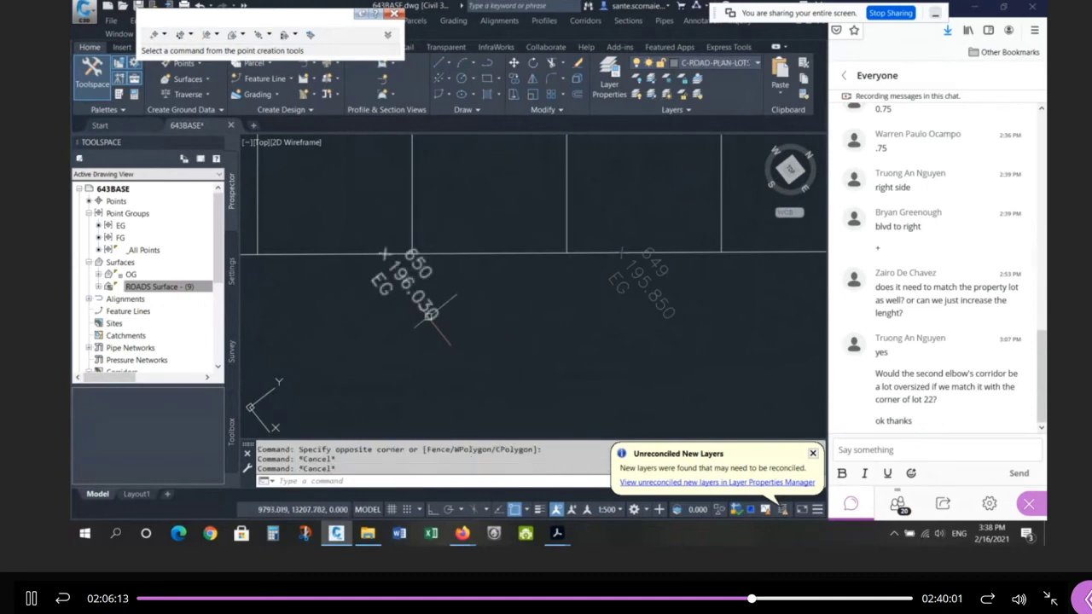
{"action": "left_click", "coordinate": [646, 289]}
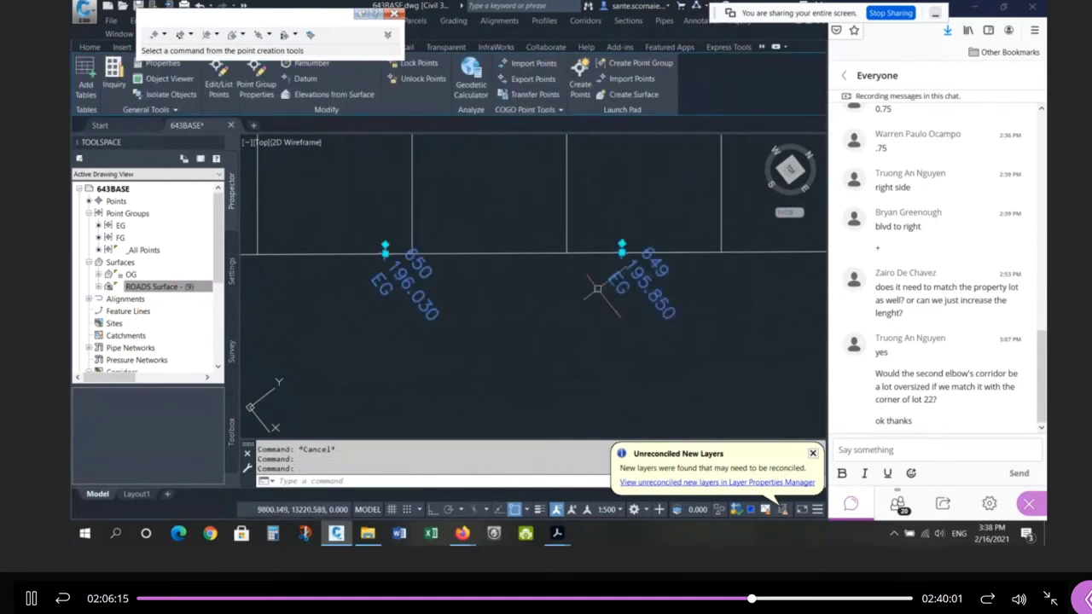
{"action": "left_click", "coordinate": [567, 226]}
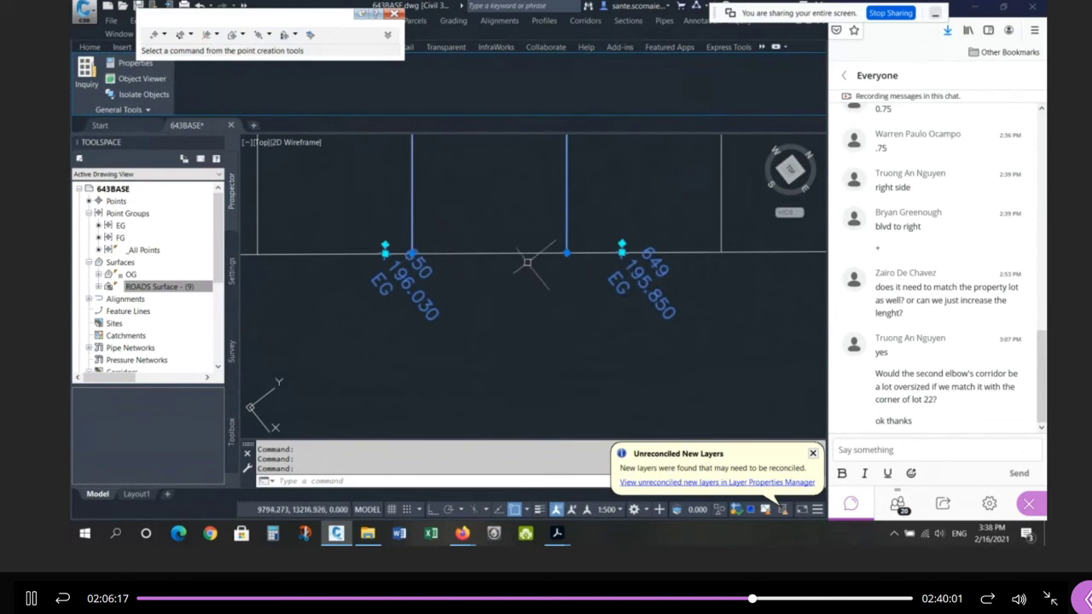
{"action": "key", "text": "Escape"}
{"action": "left_click", "coordinate": [414, 290]}
{"action": "left_click", "coordinate": [645, 288]}
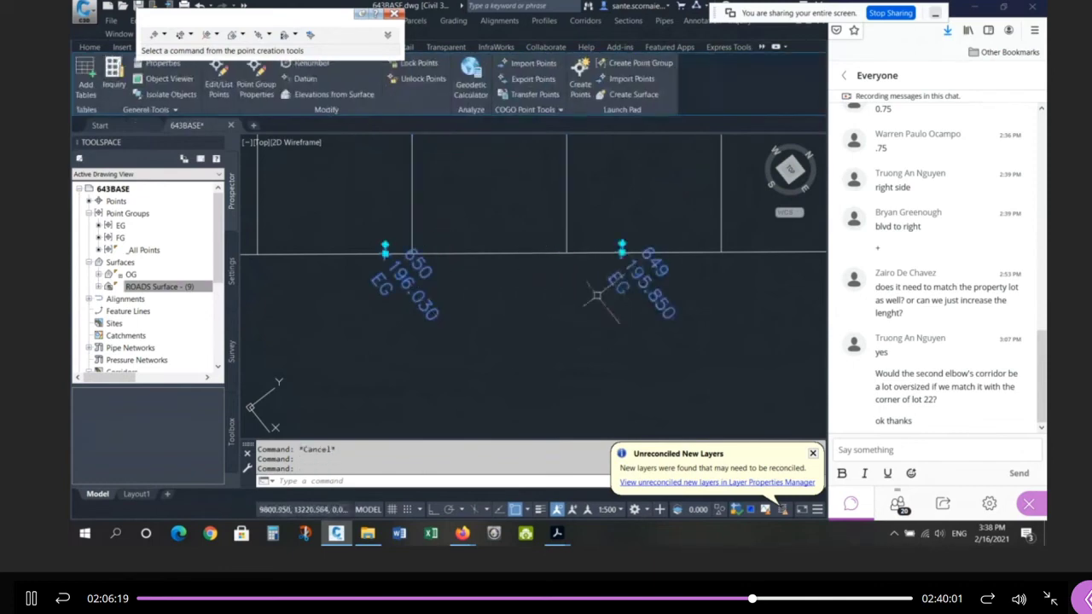
{"action": "key", "text": "Escape"}
{"action": "left_click", "coordinate": [574, 213]}
{"action": "left_click", "coordinate": [406, 198]}
{"action": "key", "text": "Escape"}
{"action": "key", "text": "Escape"}
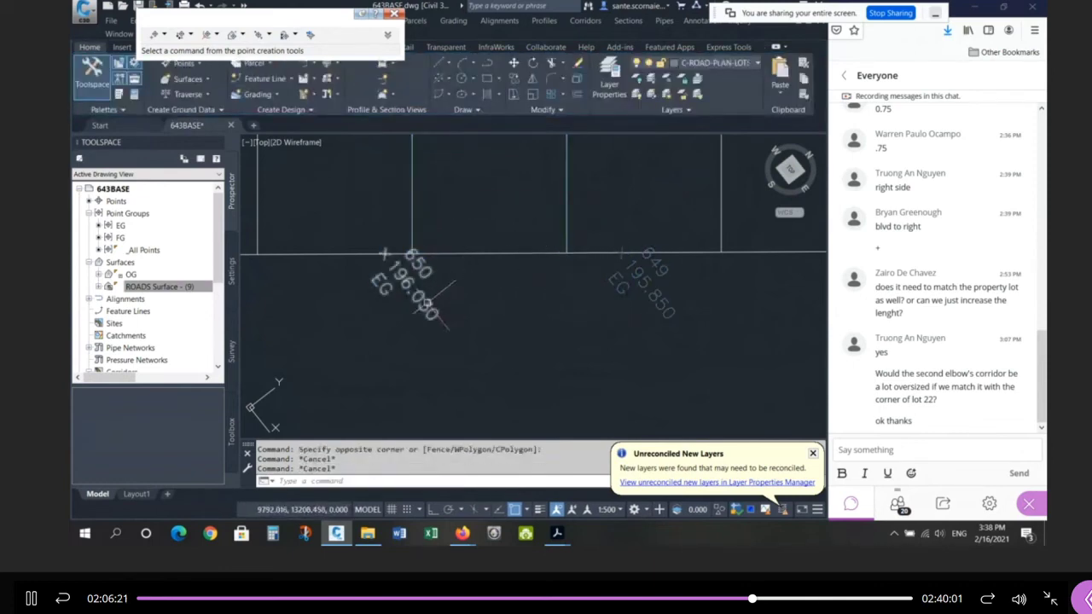
{"action": "left_click", "coordinate": [415, 291]}
{"action": "left_click", "coordinate": [621, 305]}
{"action": "key", "text": "Escape"}
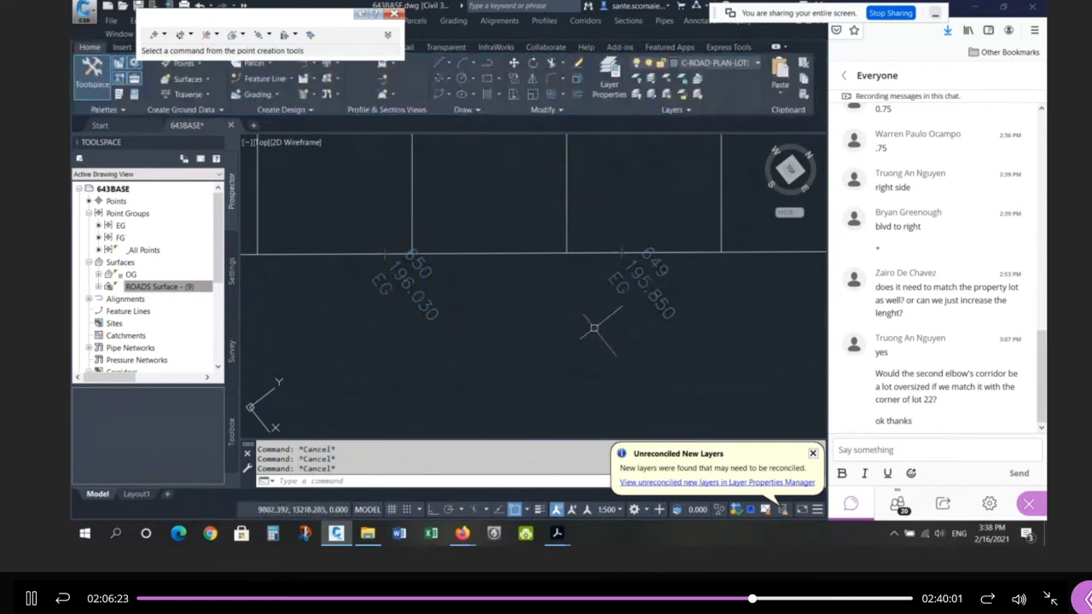
Step: Set the running object snaps to Endpoint and Node only
{"action": "key", "text": "Return"}
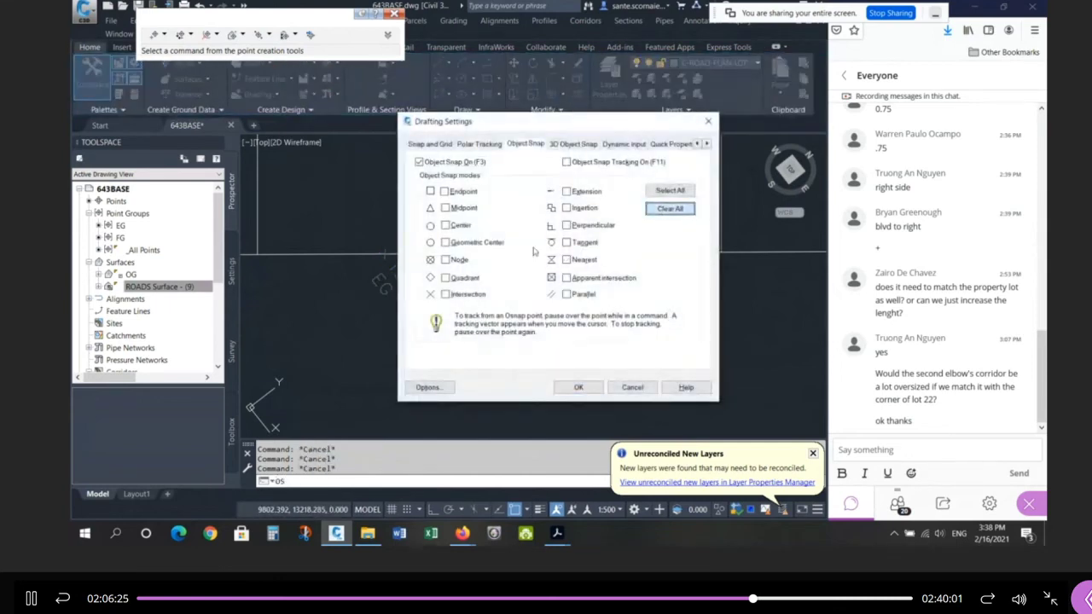
{"action": "left_click", "coordinate": [463, 262]}
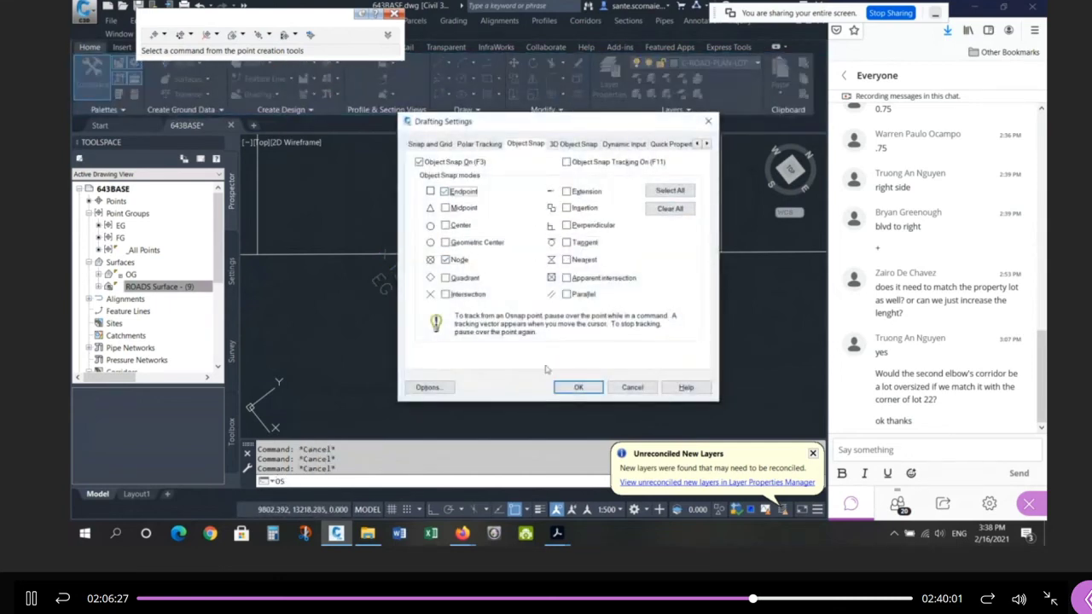
{"action": "left_click", "coordinate": [578, 388]}
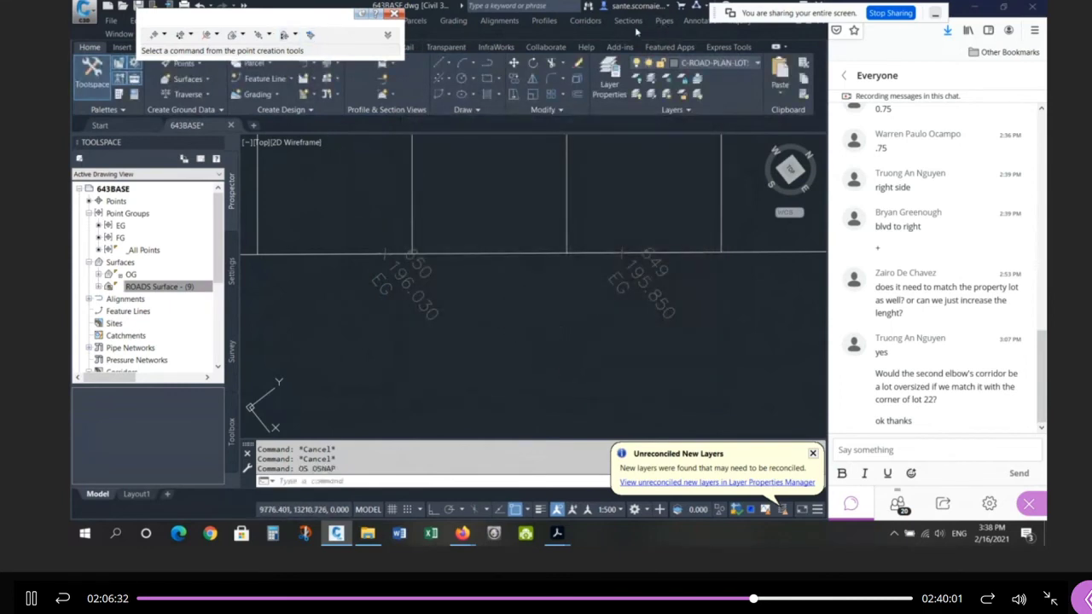
Step: List the slope by points from the EG point near the lot 21/20 line to the one beyond the lot 20/19 line
{"action": "left_click_drag", "start_coordinate": [749, 10], "coordinate": [863, 34]}
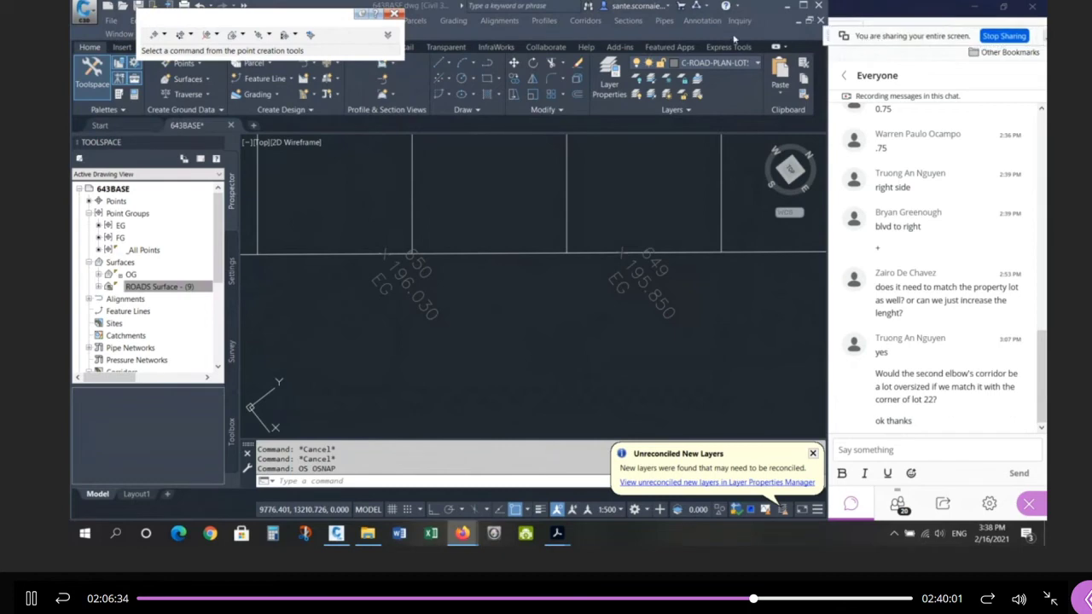
{"action": "left_click", "coordinate": [739, 22]}
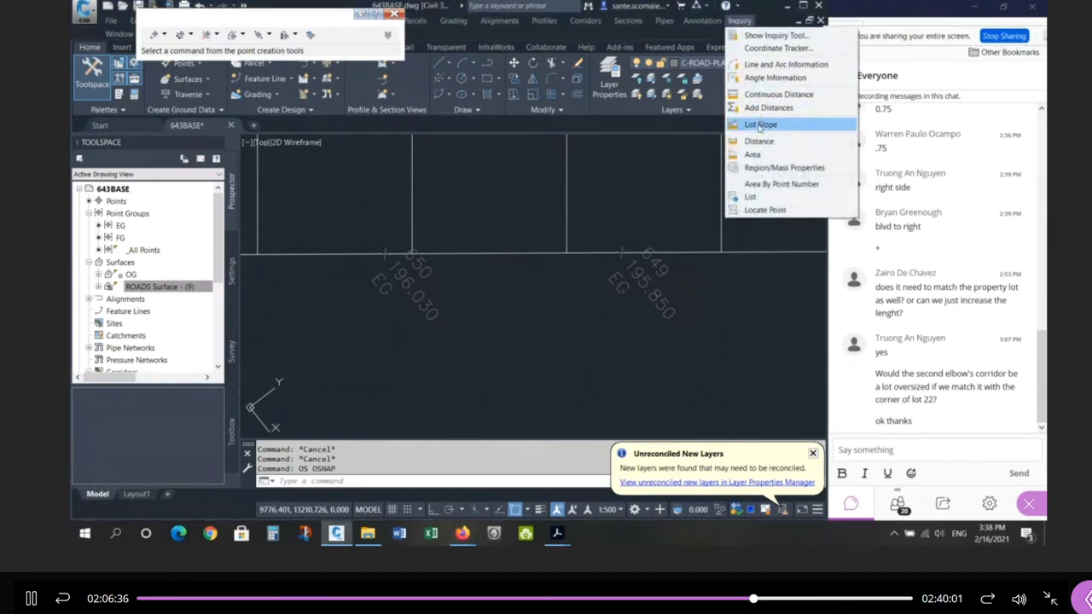
{"action": "left_click", "coordinate": [760, 124]}
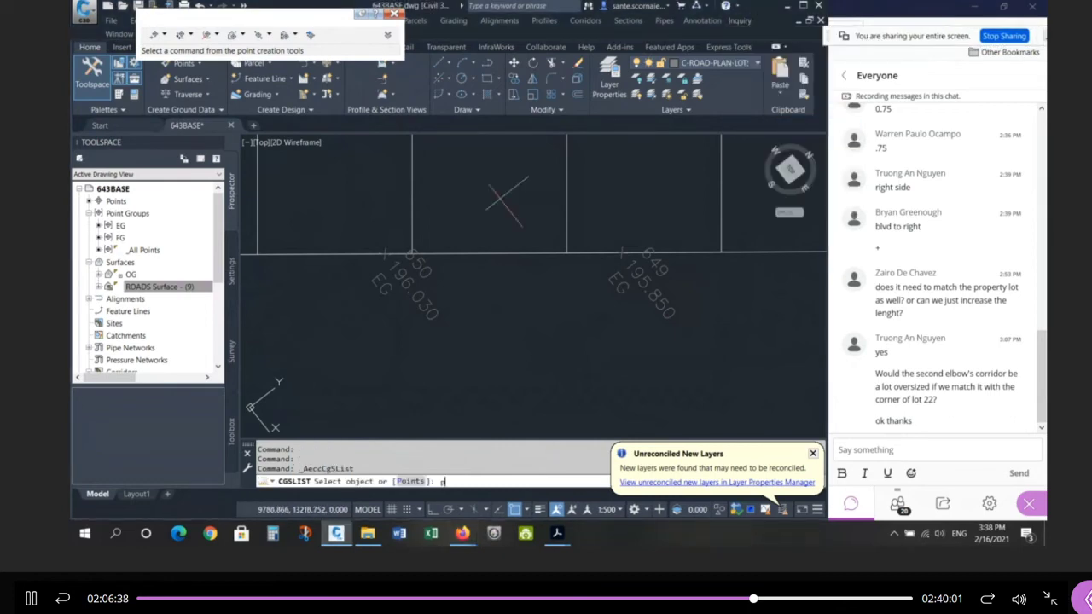
{"action": "type", "text": "p"}
{"action": "key", "text": "Return"}
{"action": "left_click", "coordinate": [386, 252]}
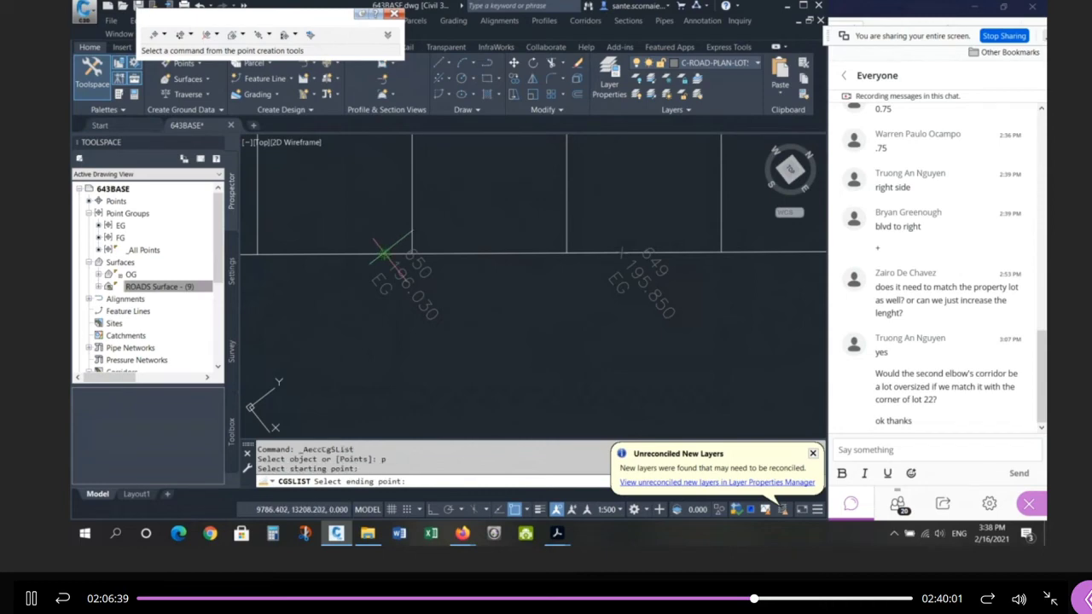
{"action": "left_click", "coordinate": [627, 253]}
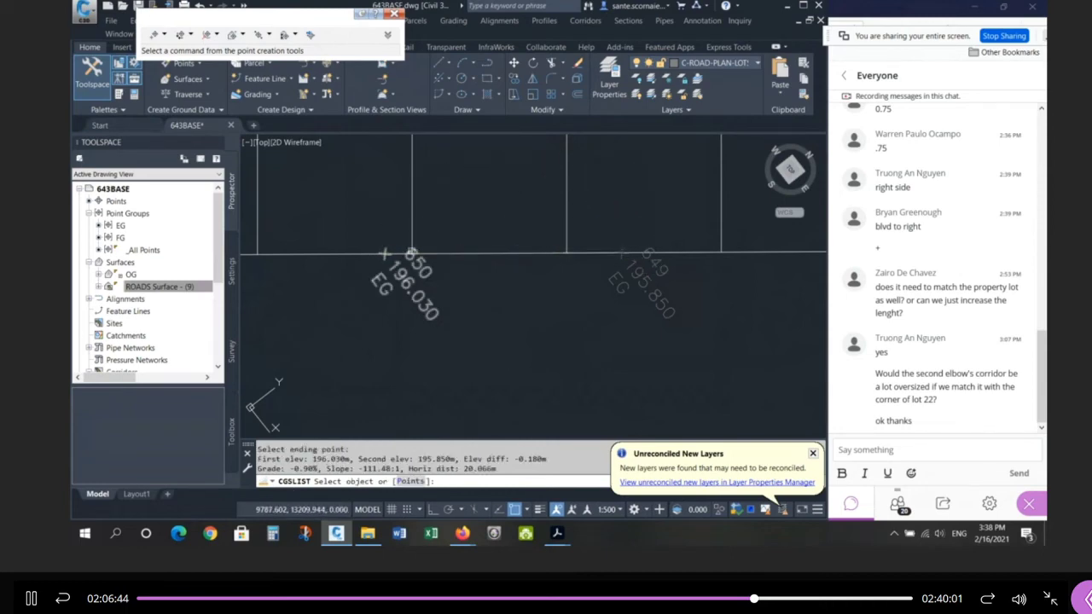
{"action": "key", "text": "Escape"}
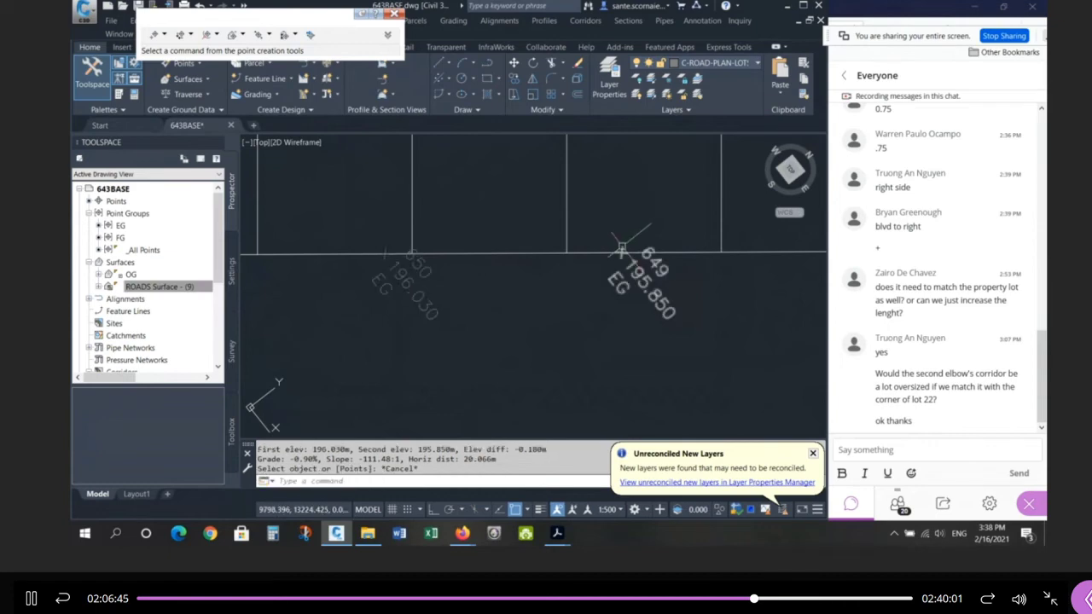
Step: Start a Slope/Grade - Distance point from the EG point near the lot 21/20 line toward that line's rear corner, at -0.9% grade
{"action": "left_click", "coordinate": [295, 35]}
{"action": "left_click", "coordinate": [332, 60]}
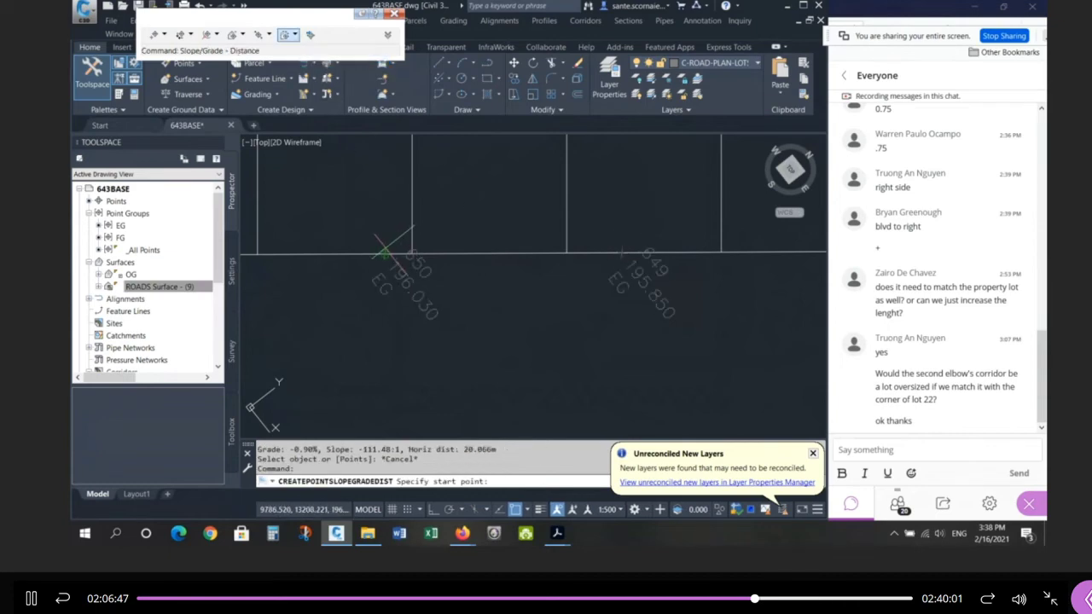
{"action": "left_click", "coordinate": [384, 251]}
{"action": "key", "text": "Return"}
{"action": "right_click", "coordinate": [410, 223], "text": "shift"}
{"action": "key", "text": "Escape"}
{"action": "left_click", "coordinate": [412, 223]}
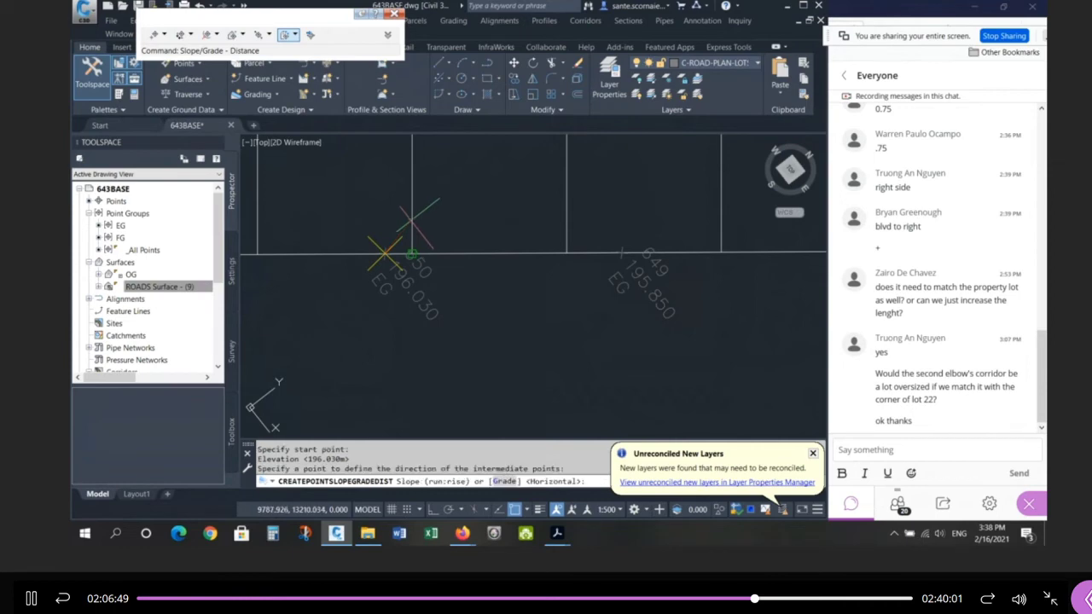
{"action": "type", "text": "g"}
{"action": "key", "text": "Return"}
{"action": "type", "text": "-.9"}
{"action": "key", "text": "Return"}
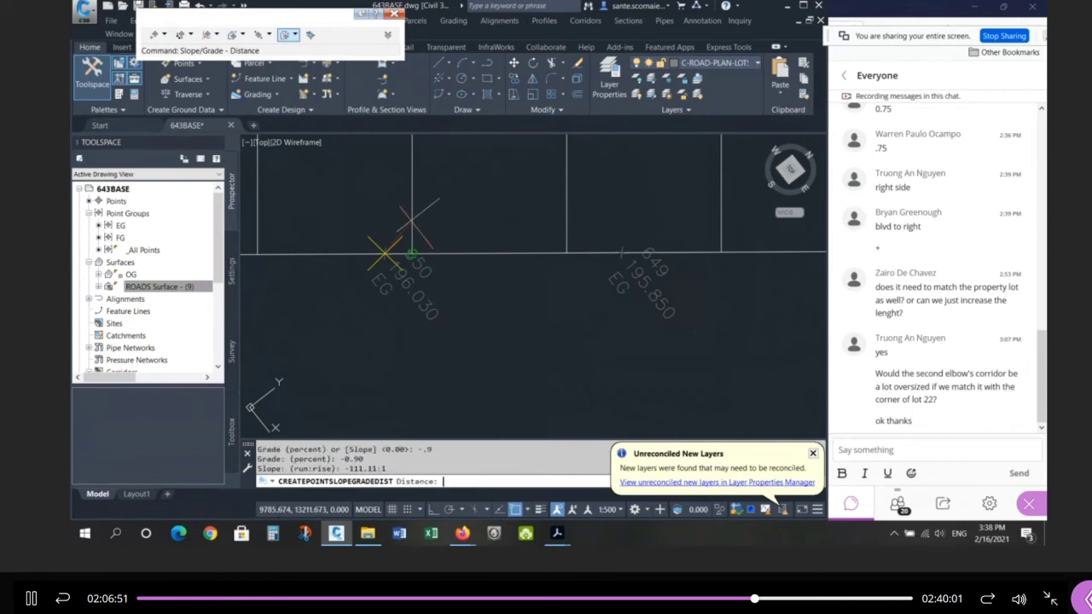
Step: Set the distance to the rear corner of lots 21 and 20 and create the ending point with zero offset
{"action": "left_click", "coordinate": [811, 453]}
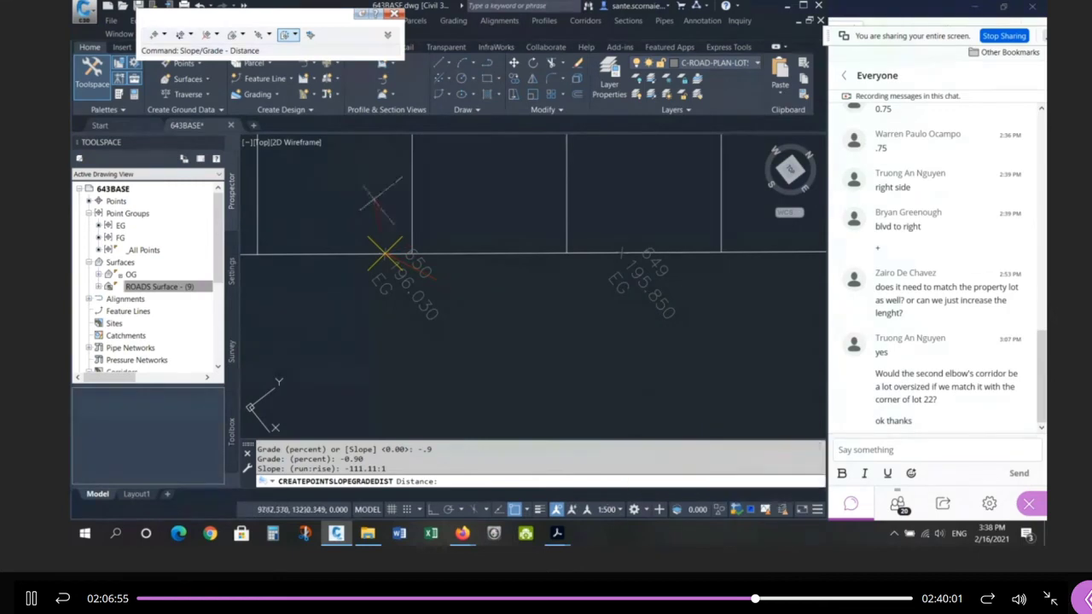
{"action": "left_click", "coordinate": [410, 228]}
{"action": "key", "text": "Return"}
{"action": "key", "text": "Return"}
{"action": "key", "text": "Return"}
{"action": "key", "text": "Return"}
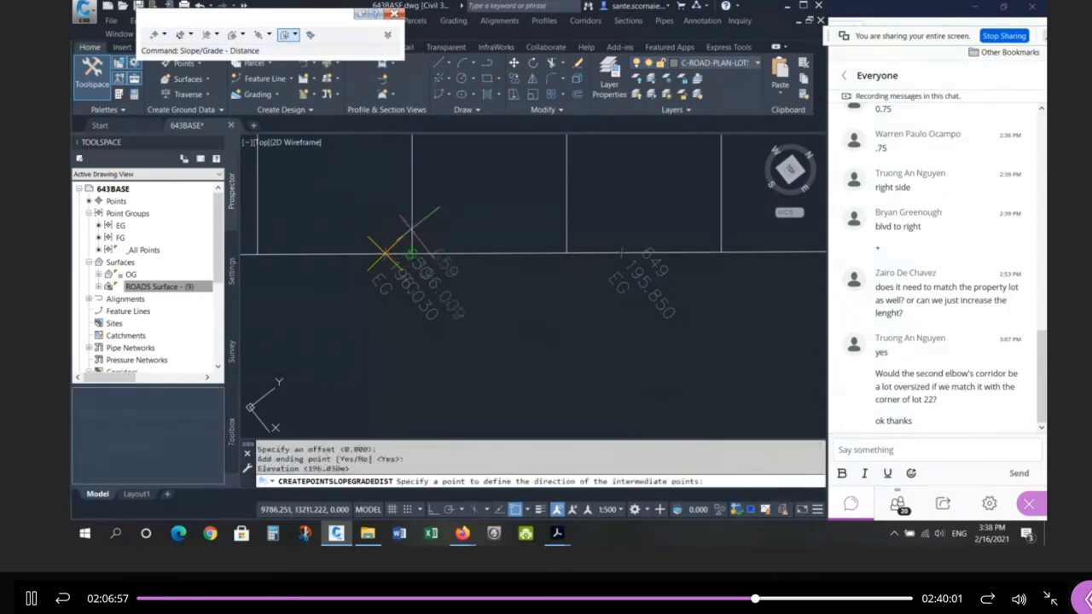
{"action": "key", "text": "Escape"}
{"action": "key", "text": "Escape"}
Step: Start another Slope/Grade - Distance point from the same EG point, accepting its elevation of 196.030 m
{"action": "key", "text": "Return"}
{"action": "left_click", "coordinate": [389, 241]}
{"action": "key", "text": "Return"}
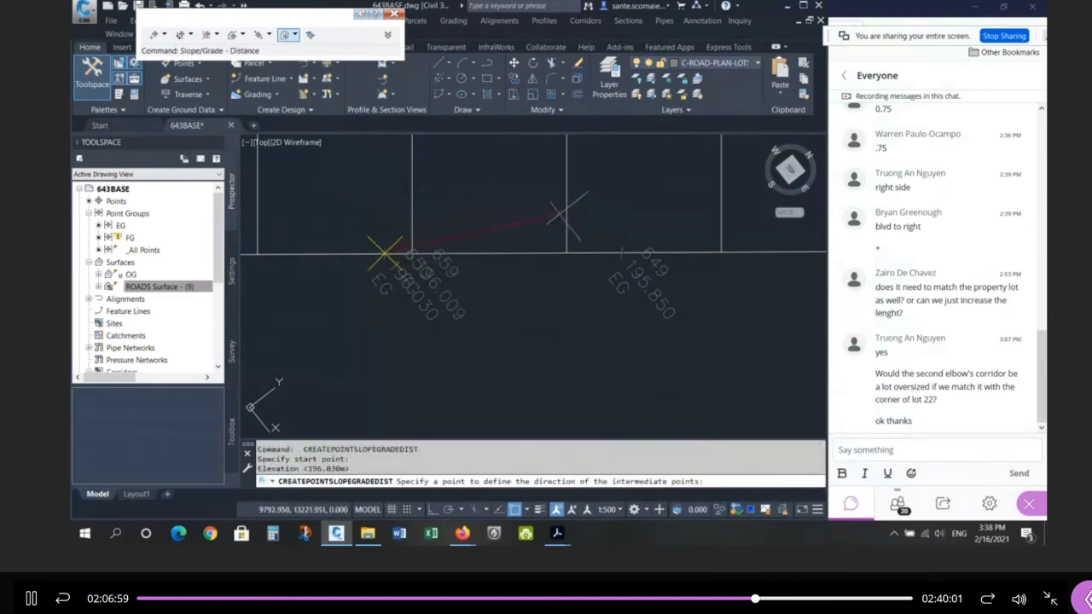
Step: Create an FG point at the rear corner between lots 19 and 20, graded -0.9% from the 196.030 EG point
{"action": "left_click", "coordinate": [567, 230]}
{"action": "type", "text": "g"}
{"action": "key", "text": "Return"}
{"action": "type", "text": "-.9"}
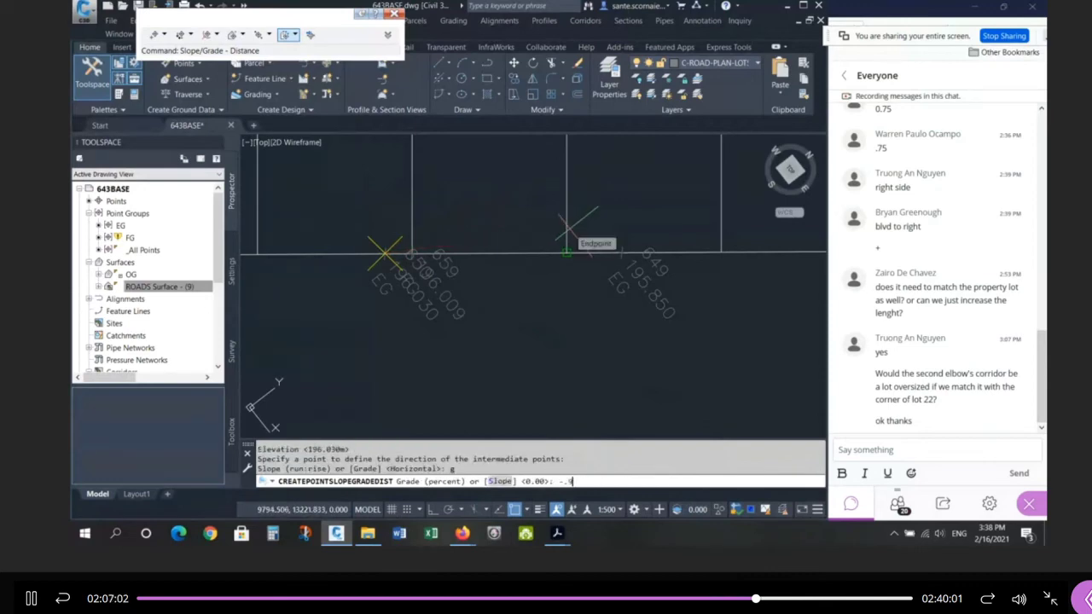
{"action": "key", "text": "Return"}
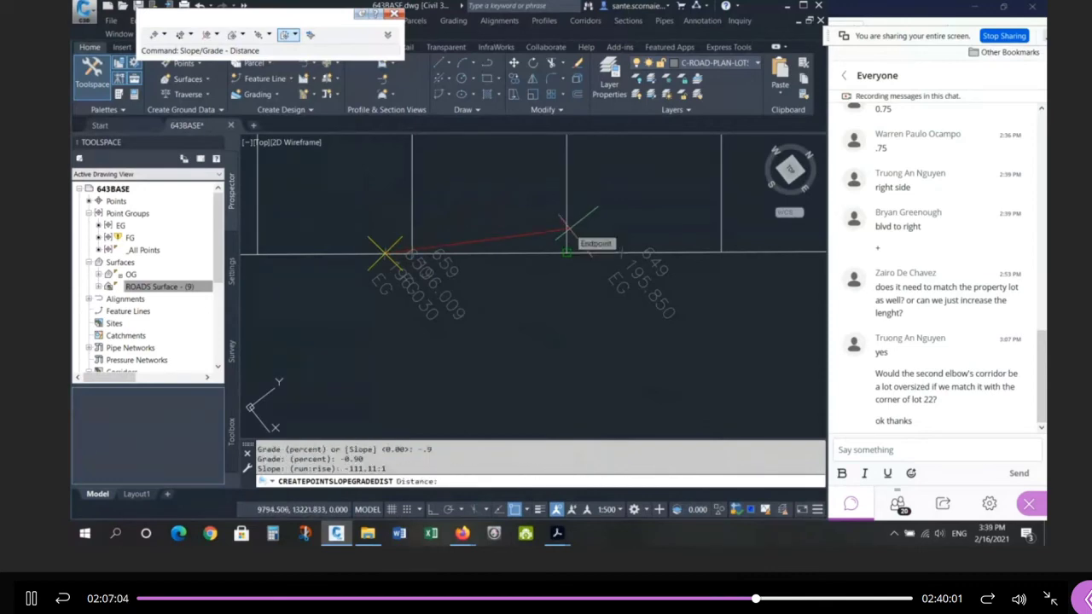
{"action": "left_click", "coordinate": [566, 229]}
{"action": "key", "text": "Return"}
{"action": "key", "text": "Return"}
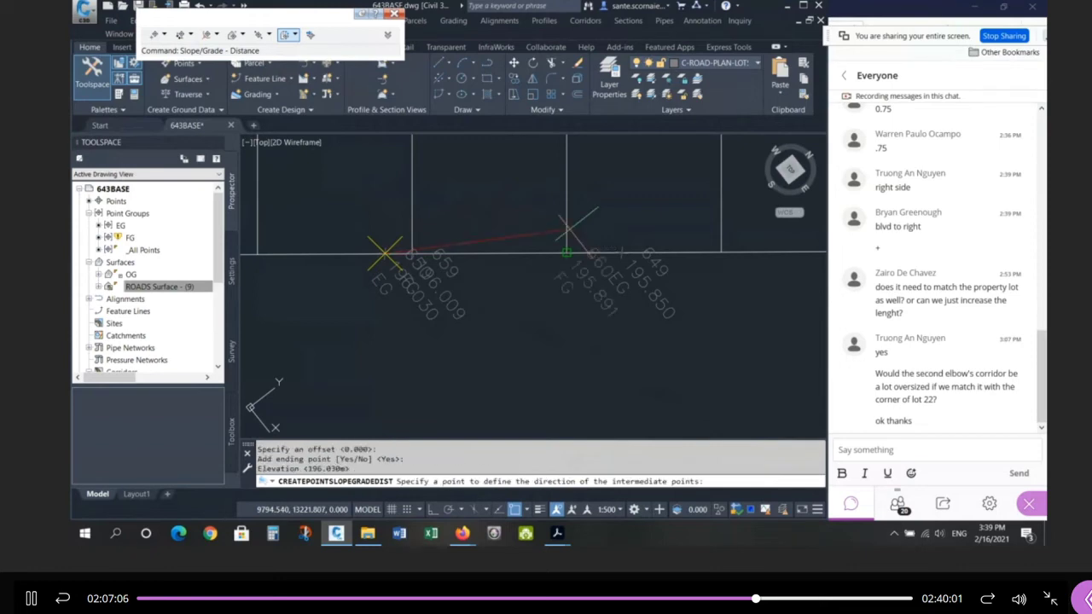
{"action": "key", "text": "Escape"}
Step: Check the two FG points created at the rear lot corners
{"action": "left_click", "coordinate": [566, 247]}
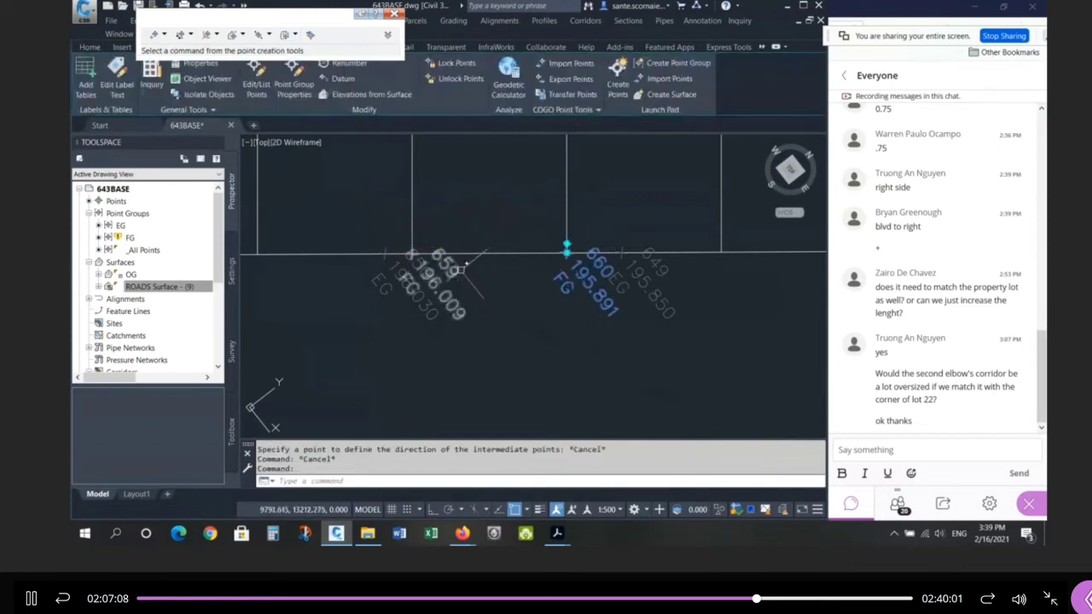
{"action": "left_click", "coordinate": [461, 270]}
{"action": "key", "text": "Escape"}
{"action": "key", "text": "Escape"}
{"action": "left_click", "coordinate": [461, 289]}
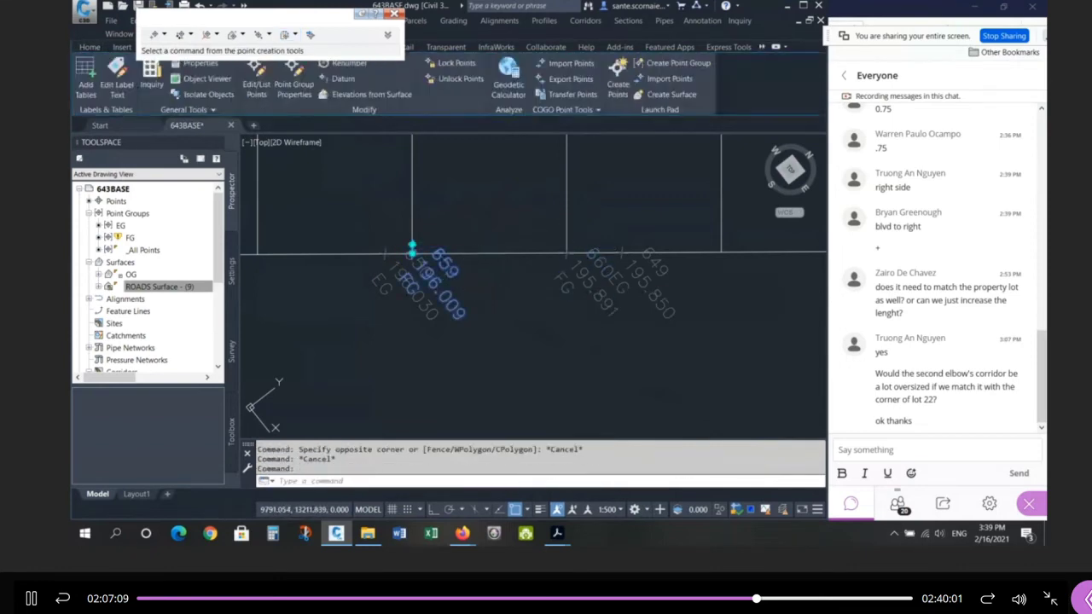
{"action": "left_click", "coordinate": [563, 283]}
{"action": "key", "text": "Escape"}
{"action": "key", "text": "Escape"}
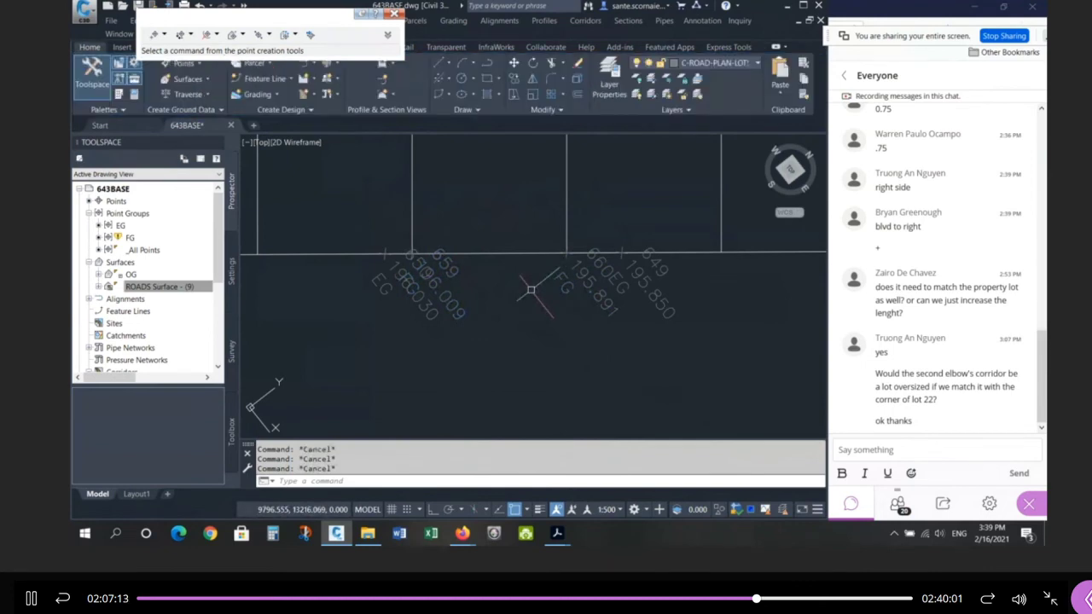
Step: Make the layer C-ROAD-PLAN-REAR-PROP current and set its color to blue
{"action": "type", "text": "la"}
{"action": "key", "text": "Return"}
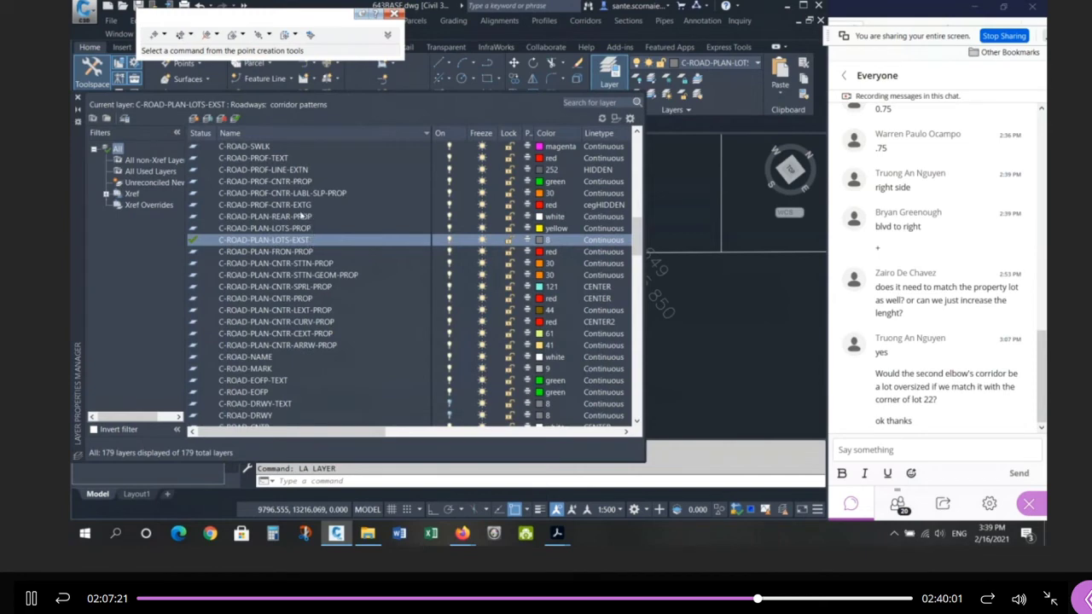
{"action": "scroll", "coordinate": [308, 209], "scroll_direction": "down", "scroll_amount": 1}
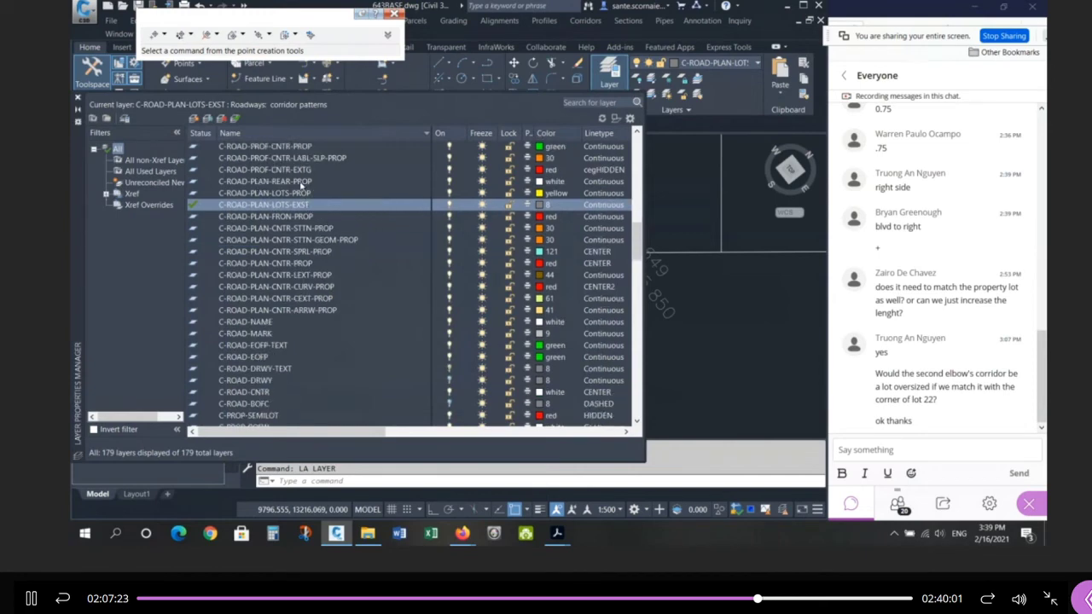
{"action": "left_click", "coordinate": [300, 182]}
{"action": "double_click", "coordinate": [193, 182]}
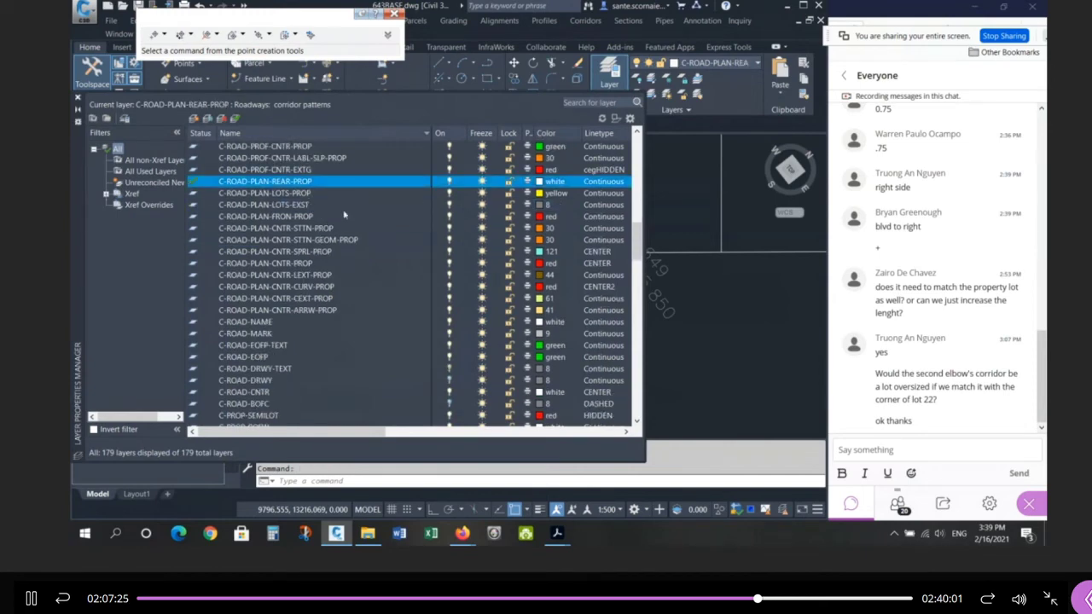
{"action": "left_click", "coordinate": [538, 182]}
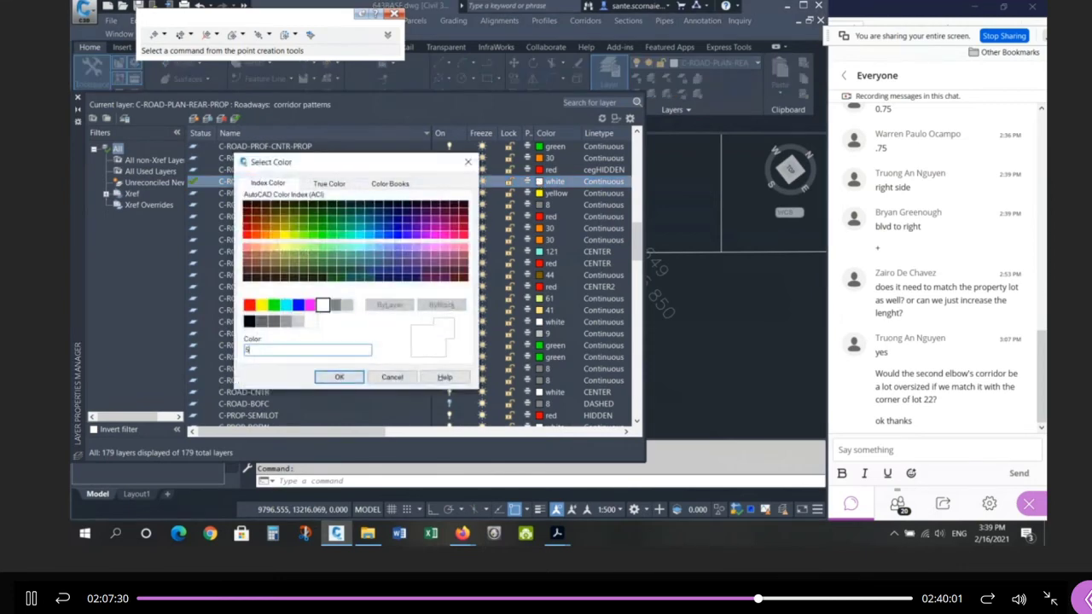
{"action": "key", "text": "Return"}
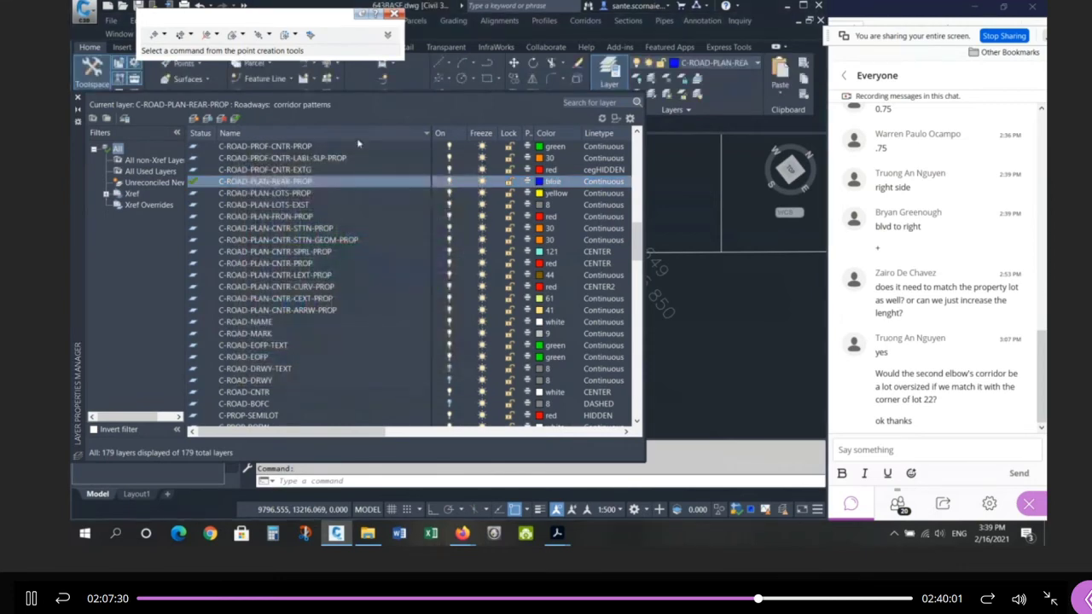
{"action": "left_click", "coordinate": [78, 97]}
Step: Draw a short sample line on the current layer in the empty area below the rear lot line
{"action": "key", "text": "Escape"}
{"action": "key", "text": "Escape"}
{"action": "key", "text": "Escape"}
{"action": "type", "text": "l"}
{"action": "key", "text": "Return"}
{"action": "left_click", "coordinate": [494, 362]}
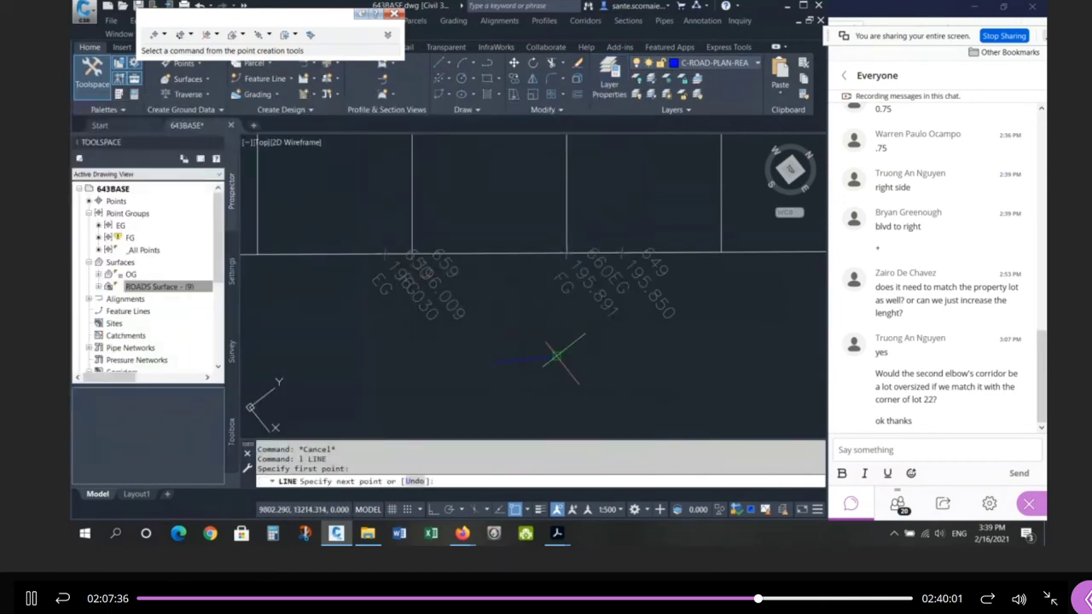
{"action": "left_click", "coordinate": [558, 357]}
{"action": "key", "text": "Return"}
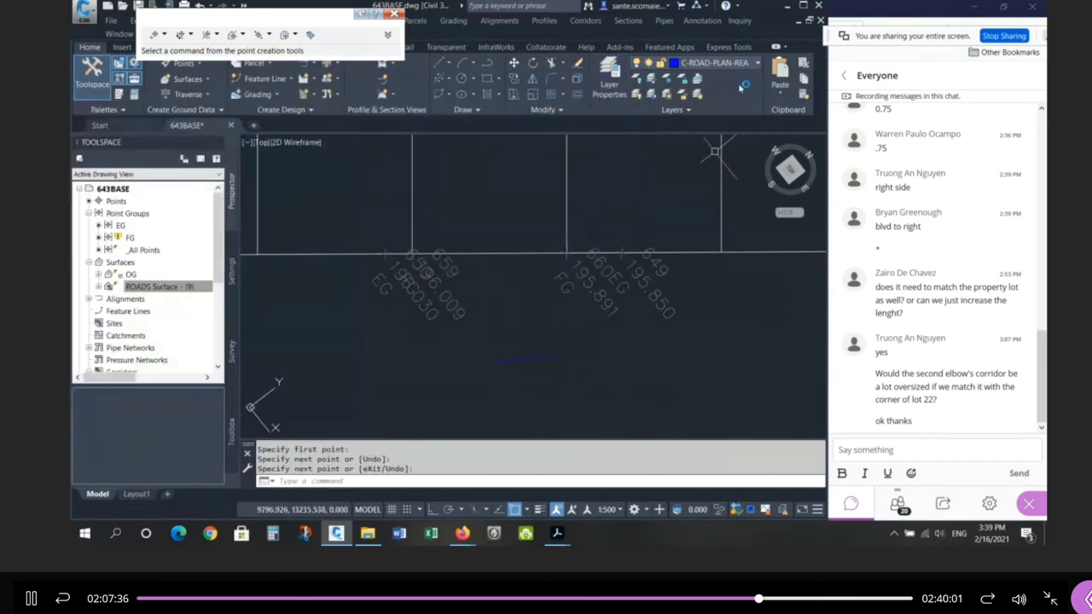
Step: Match the properties of the blue sample line onto both FG points at the rear lot corners
{"action": "type", "text": "ma"}
{"action": "key", "text": "Return"}
{"action": "left_click", "coordinate": [533, 358]}
{"action": "left_click", "coordinate": [601, 275]}
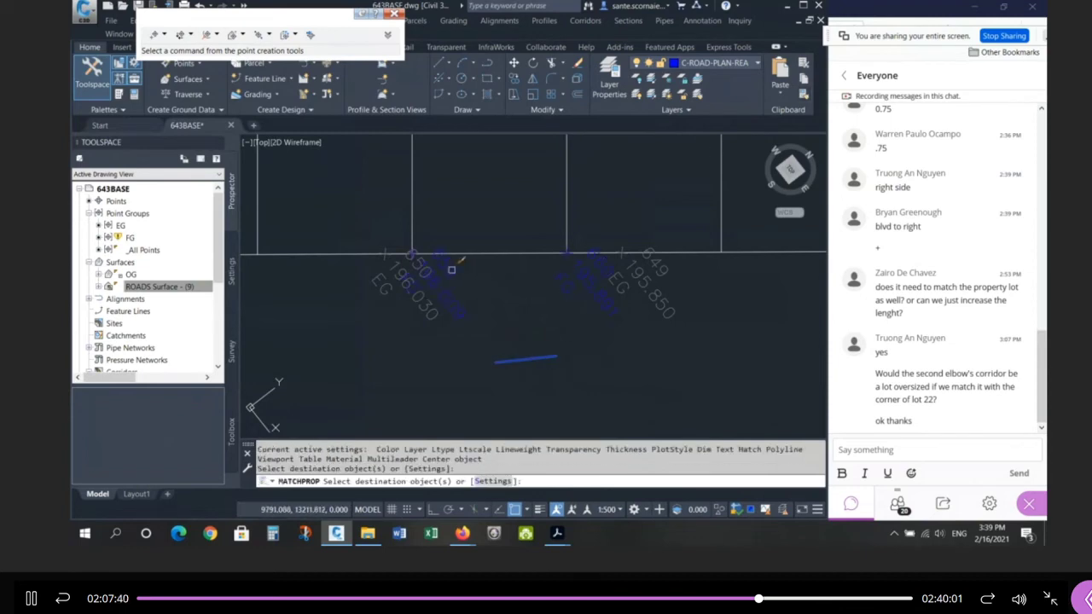
{"action": "left_click", "coordinate": [451, 270]}
{"action": "key", "text": "Return"}
Step: Erase the blue sample line and update the point groups
{"action": "type", "text": "e"}
{"action": "key", "text": "Return"}
{"action": "left_click", "coordinate": [561, 323]}
{"action": "left_click", "coordinate": [529, 381]}
{"action": "key", "text": "Return"}
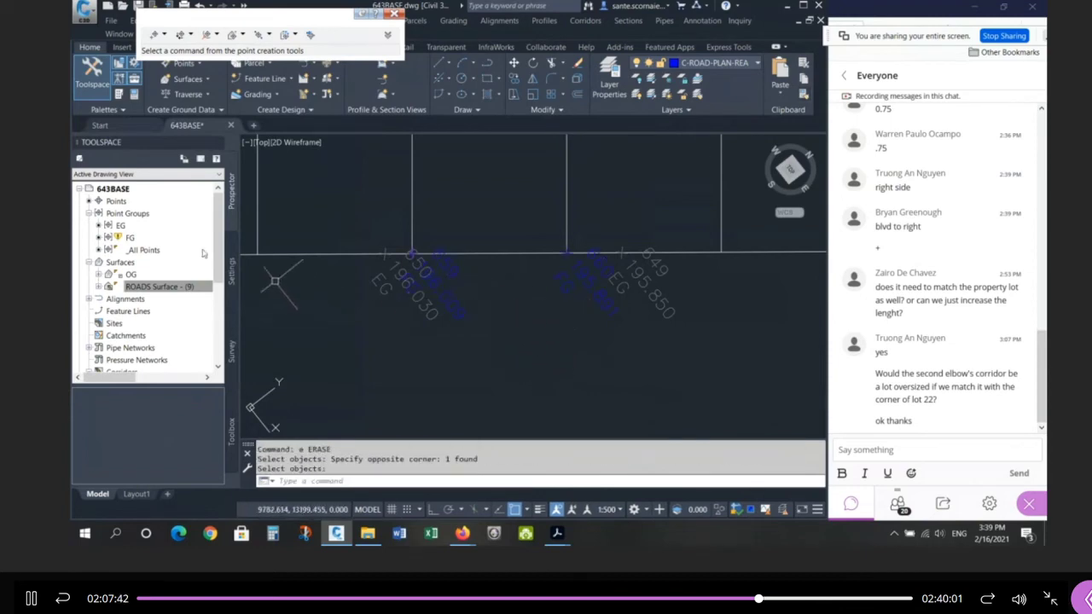
{"action": "right_click", "coordinate": [128, 213]}
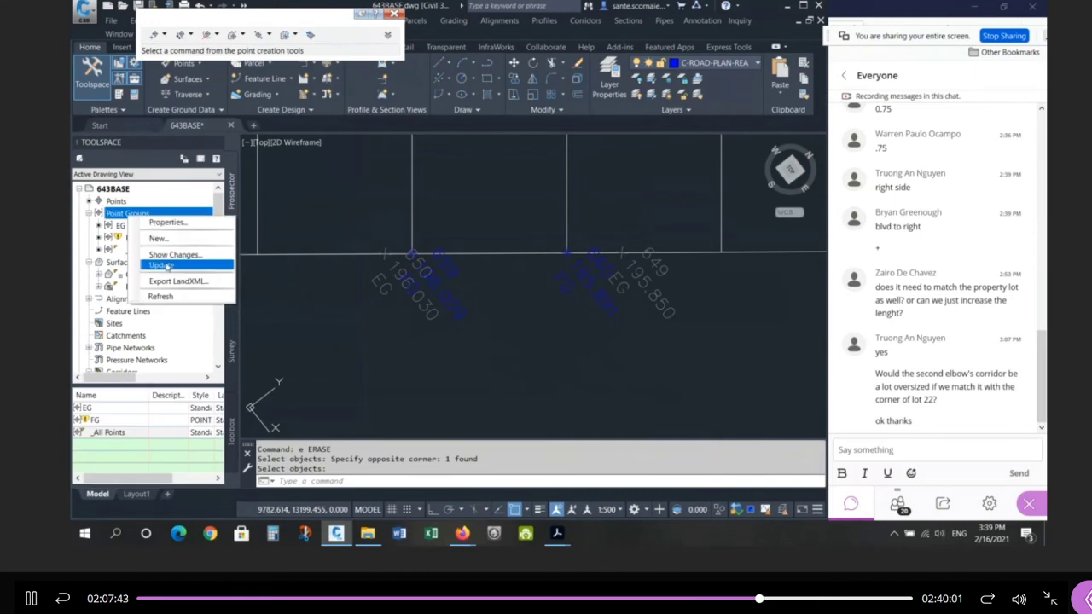
{"action": "left_click", "coordinate": [162, 265]}
Step: Review the properties of FG points 659 and 660 together
{"action": "left_click", "coordinate": [439, 294]}
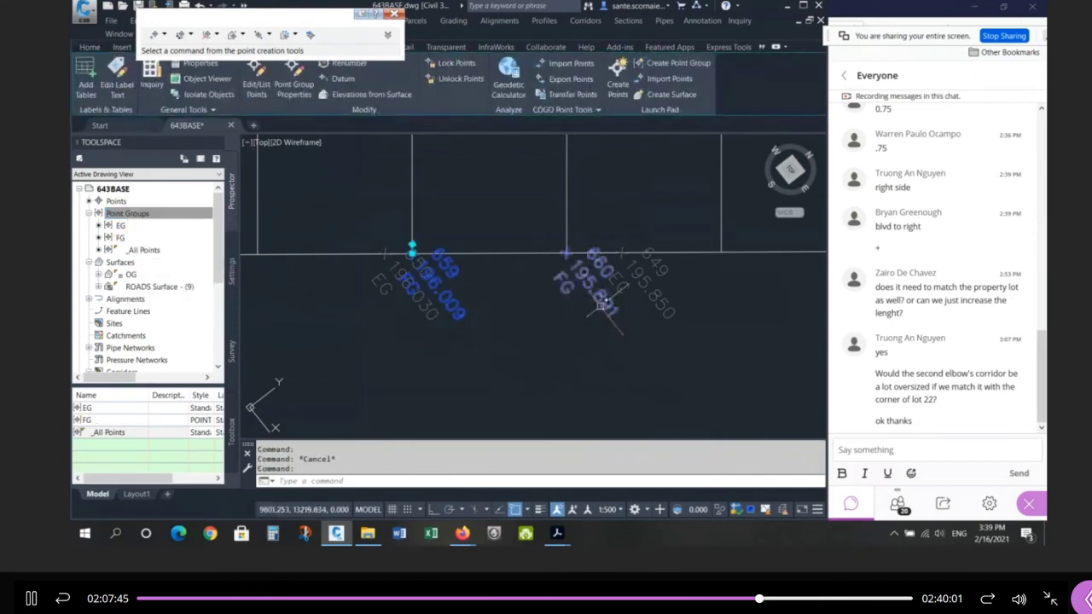
{"action": "left_click", "coordinate": [602, 306]}
{"action": "type", "text": "ch"}
{"action": "key", "text": "Return"}
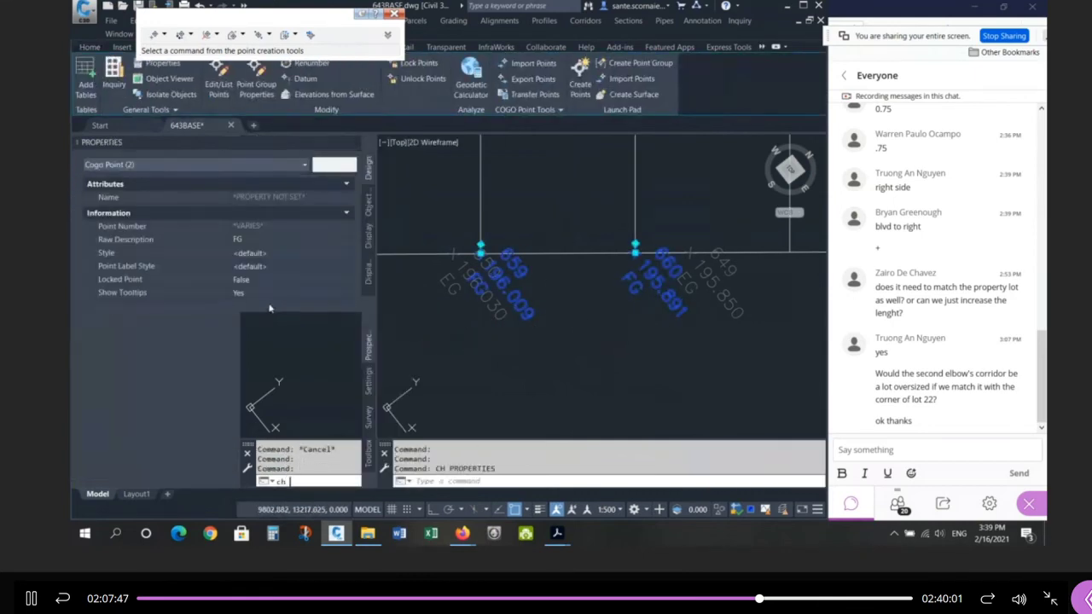
{"action": "left_click", "coordinate": [252, 239]}
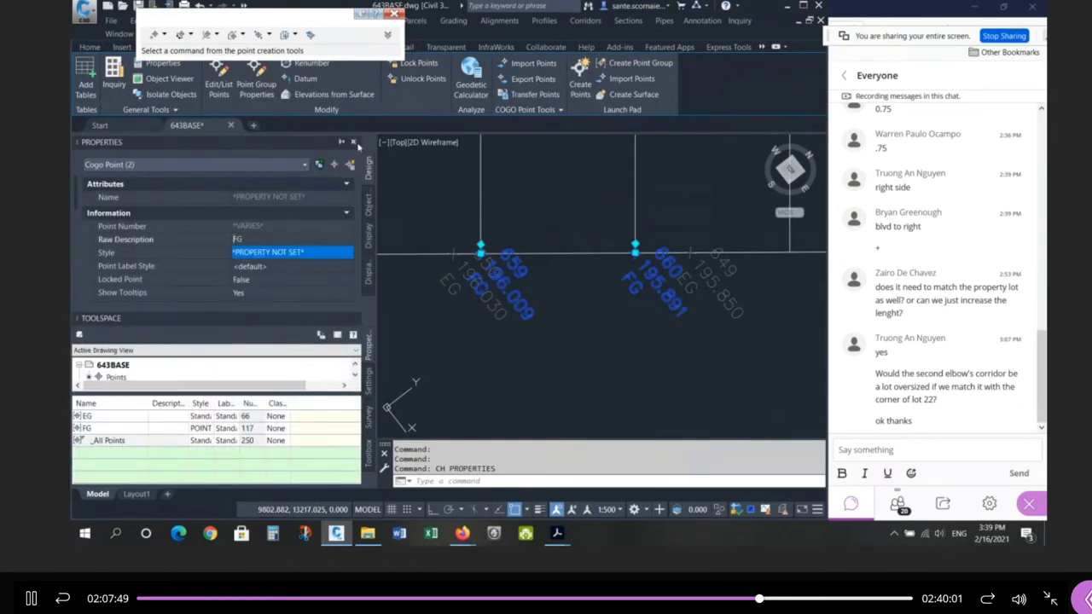
{"action": "left_click", "coordinate": [358, 145]}
{"action": "left_click", "coordinate": [350, 142]}
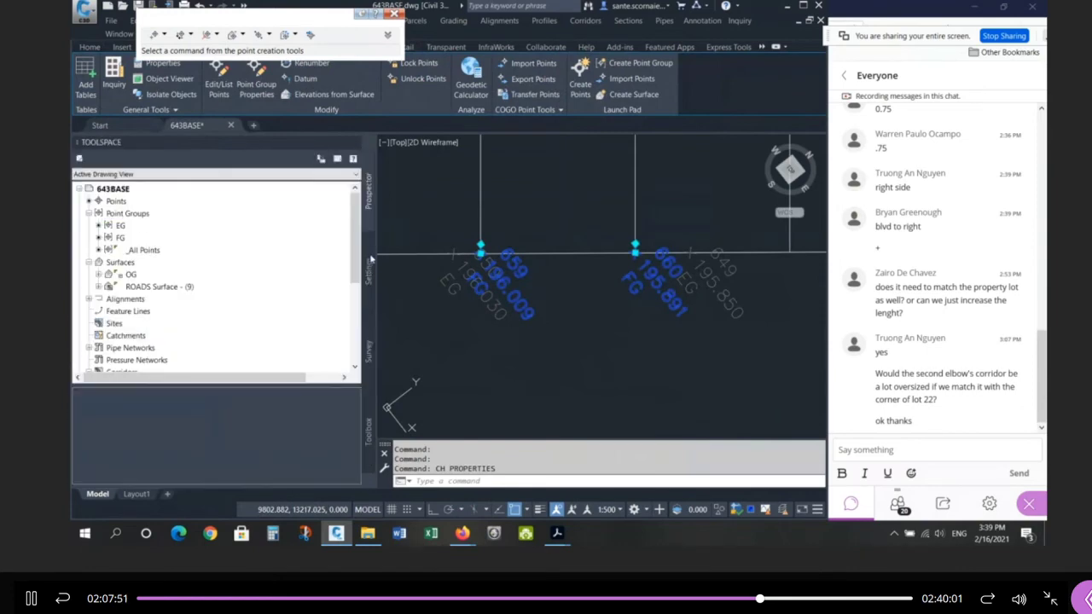
Step: Examine the rear lot line of the lots along Street B with the blue FG points, and clear the selection
{"action": "scroll", "coordinate": [490, 356], "scroll_direction": "down", "scroll_amount": 10}
{"action": "scroll", "coordinate": [493, 352], "scroll_direction": "up", "scroll_amount": 5}
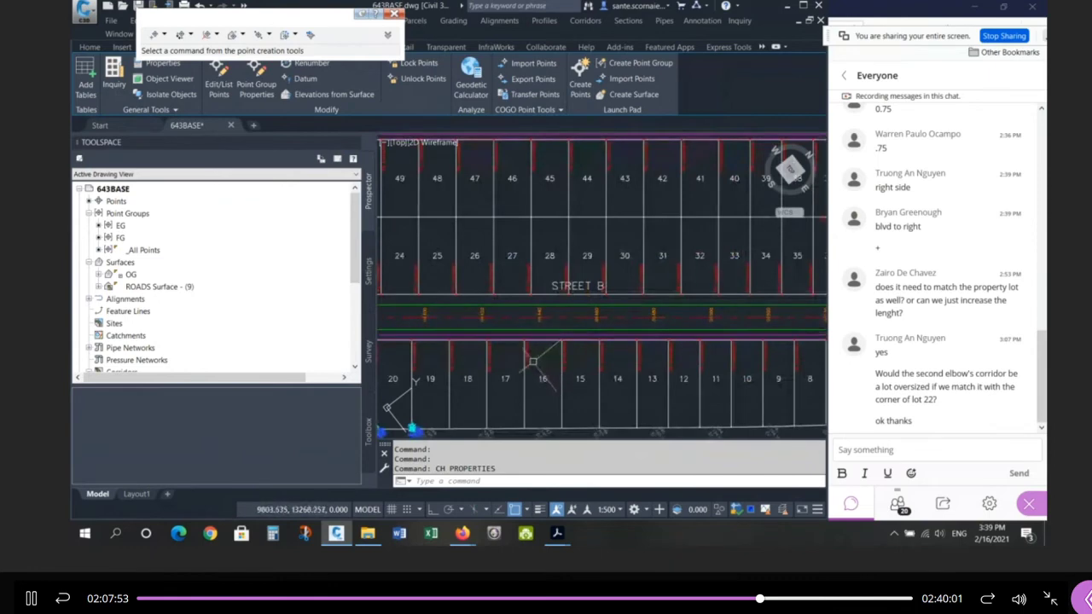
{"action": "scroll", "coordinate": [528, 256], "scroll_direction": "down", "scroll_amount": 2}
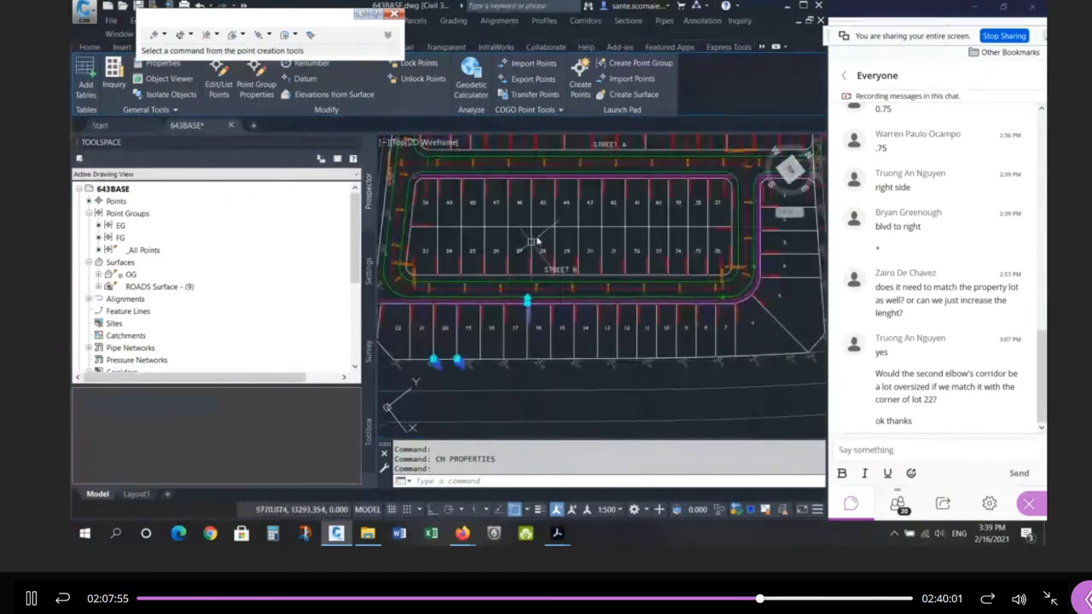
{"action": "scroll", "coordinate": [477, 341], "scroll_direction": "up", "scroll_amount": 4}
{"action": "key", "text": "Escape"}
{"action": "key", "text": "Escape"}
{"action": "scroll", "coordinate": [590, 311], "scroll_direction": "down", "scroll_amount": 4}
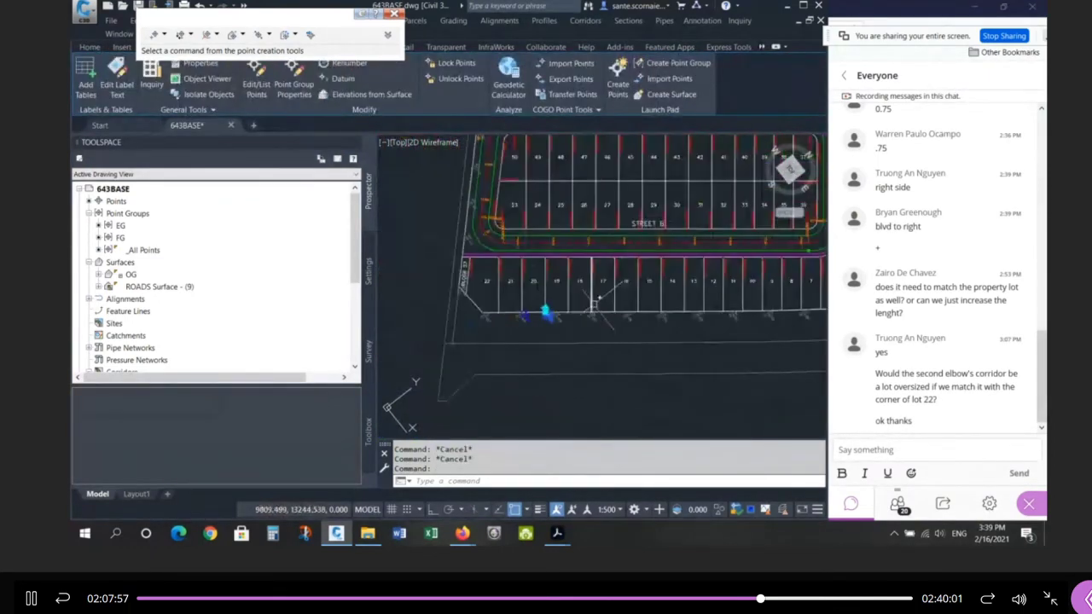
{"action": "key", "text": "Escape"}
{"action": "key", "text": "Escape"}
{"action": "scroll", "coordinate": [521, 320], "scroll_direction": "up", "scroll_amount": 4}
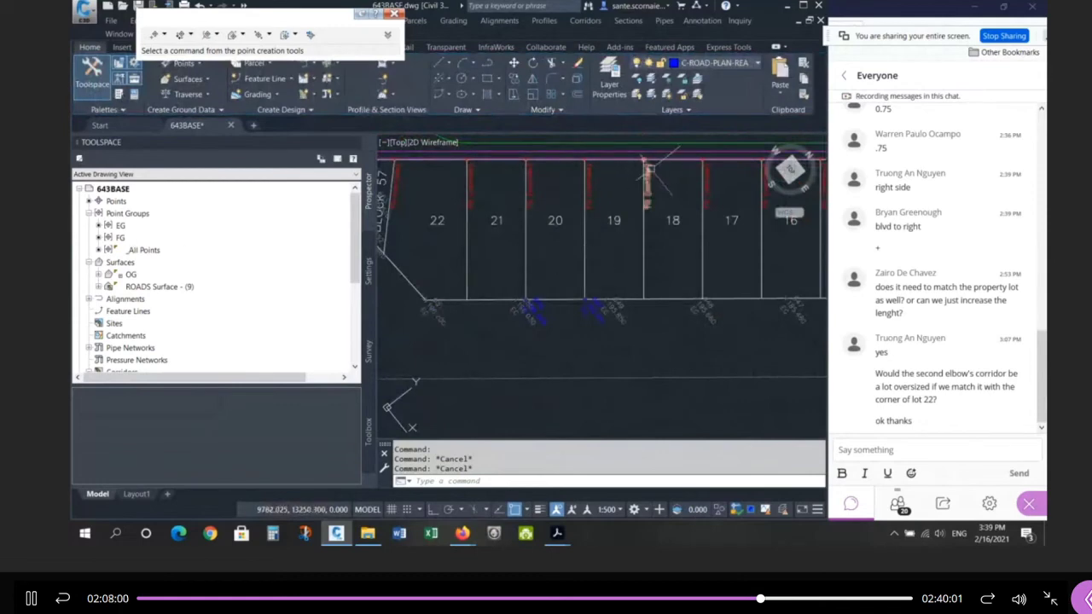
Step: List the points of the FG point group and narrow the Toolspace to enlarge the drawing area
{"action": "left_click", "coordinate": [121, 237]}
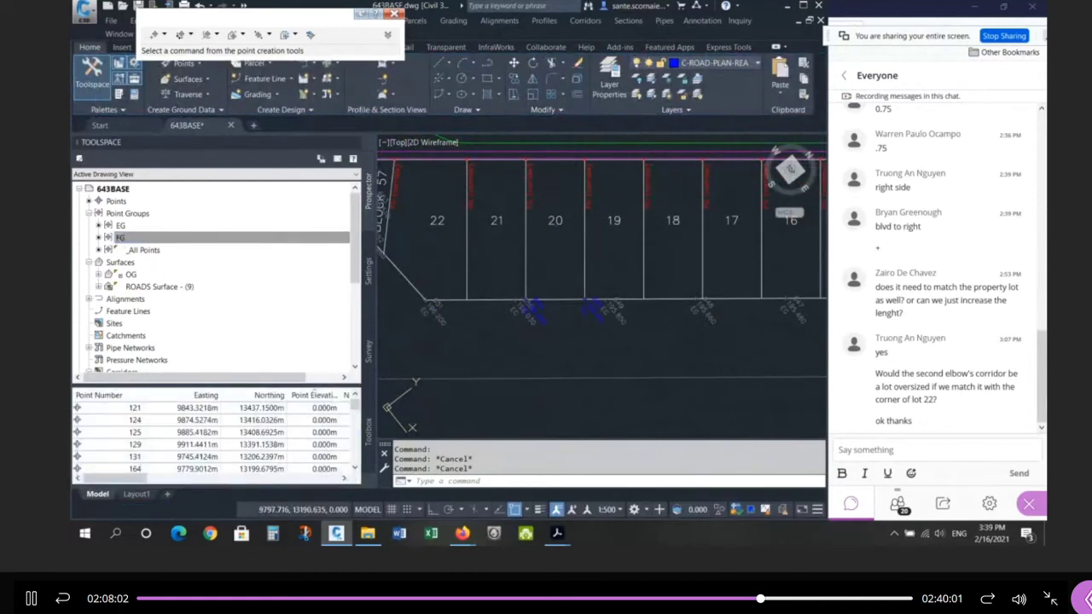
{"action": "scroll", "coordinate": [561, 318], "scroll_direction": "up", "scroll_amount": 4}
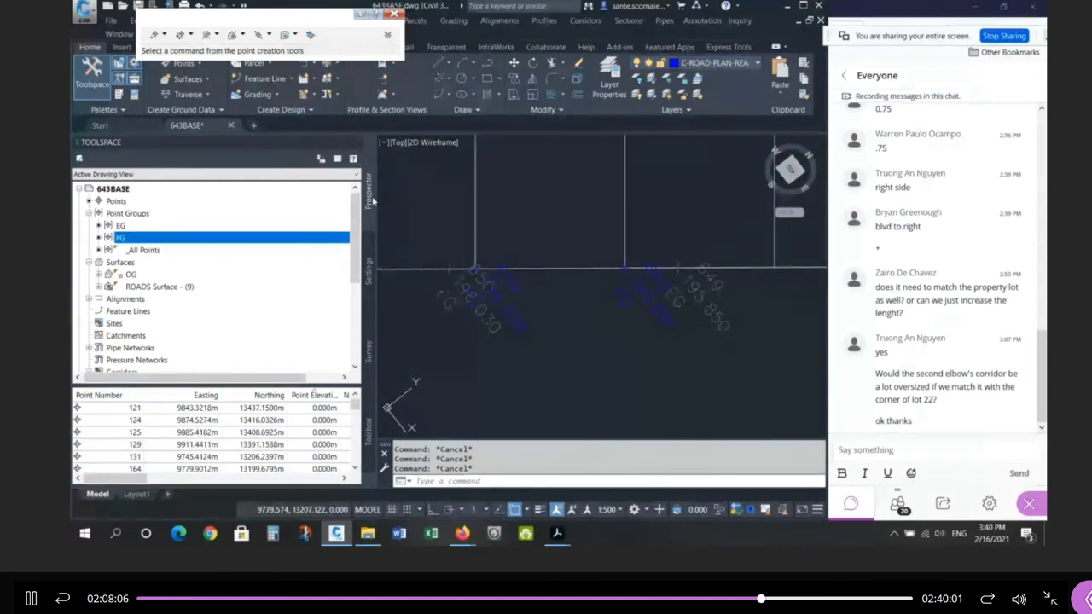
{"action": "left_click_drag", "start_coordinate": [372, 199], "coordinate": [198, 202]}
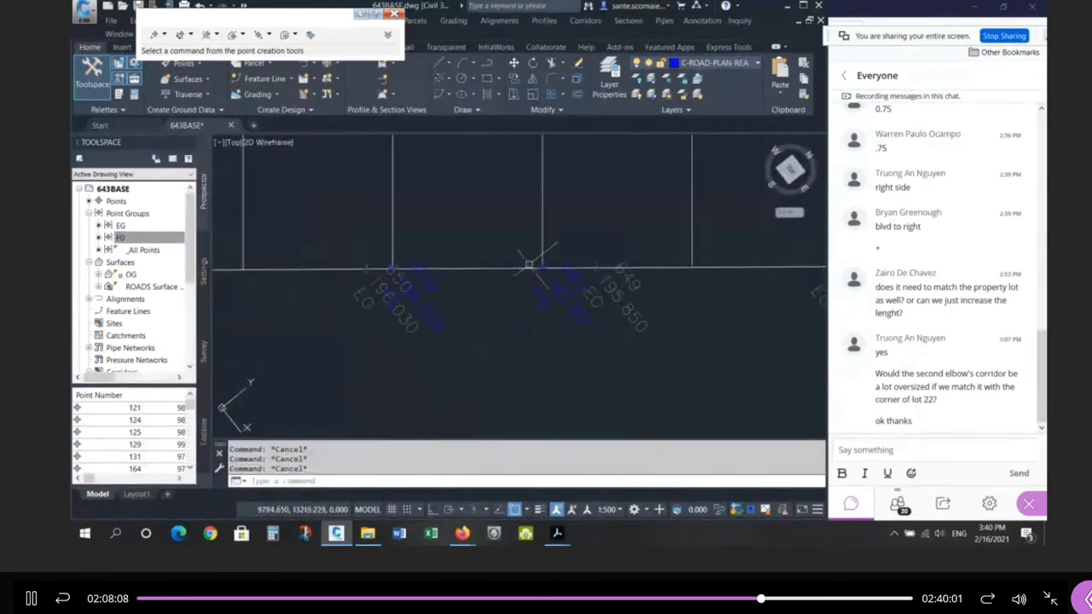
Step: Check EG points 650 and 649 on the rear lot line, and clear the selection
{"action": "left_click", "coordinate": [366, 265]}
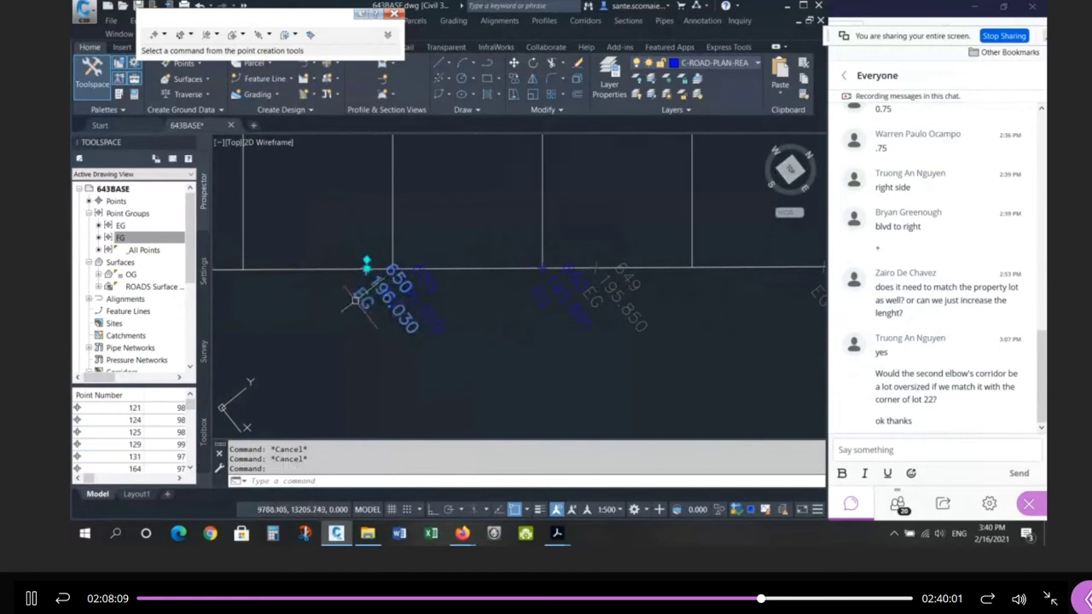
{"action": "left_click", "coordinate": [645, 323]}
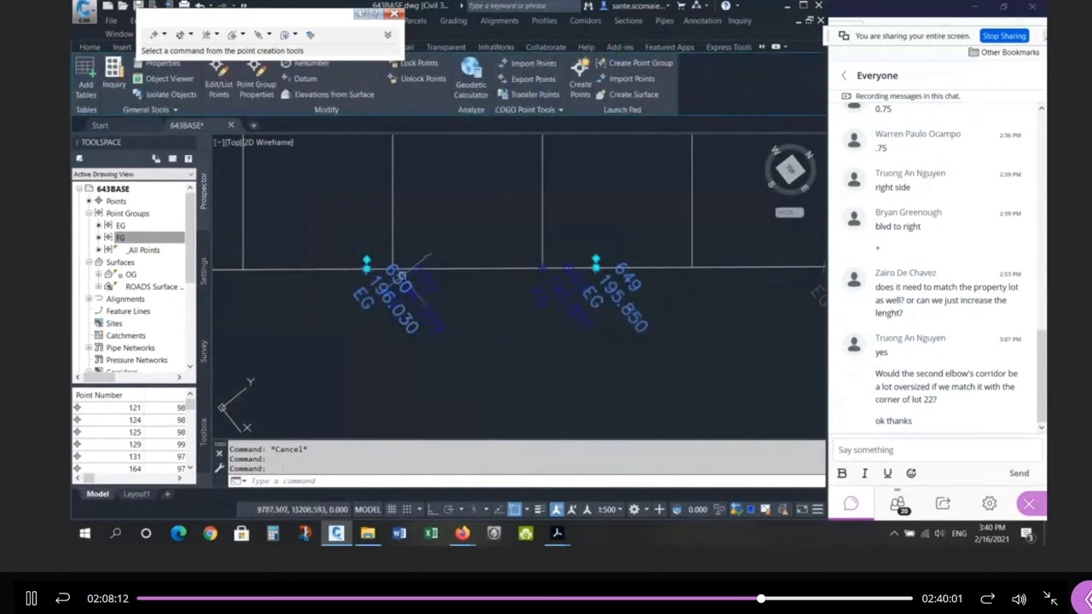
{"action": "key", "text": "Escape"}
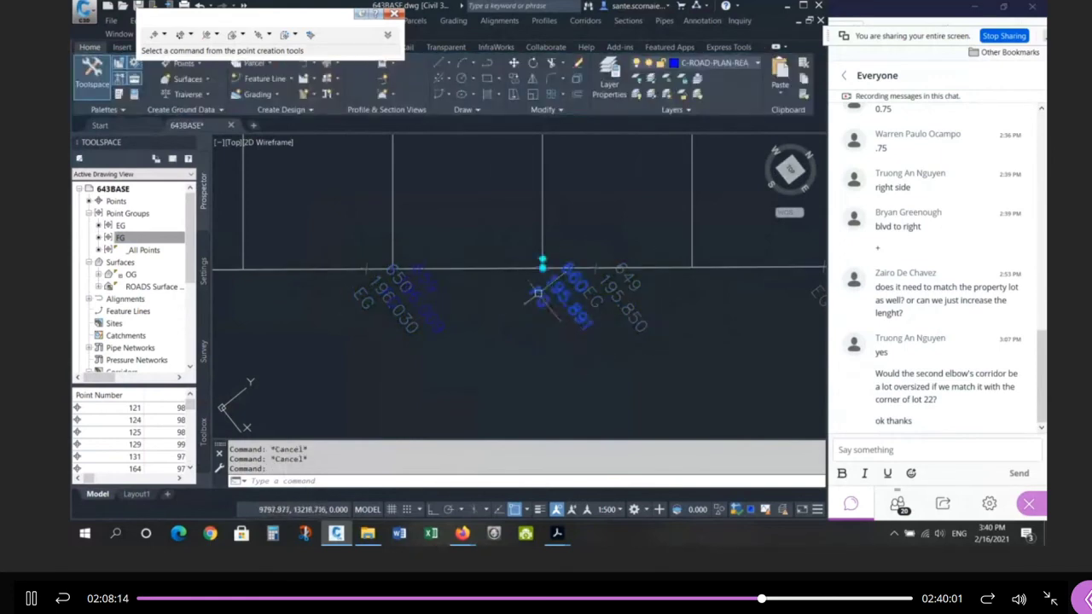
Step: Move the labels of FG points 660 and 659 up into the lots, clear of the EG labels, and close the point creation tools
{"action": "left_click", "coordinate": [537, 294]}
{"action": "left_click", "coordinate": [543, 260]}
{"action": "left_click", "coordinate": [580, 160]}
{"action": "left_click", "coordinate": [423, 285]}
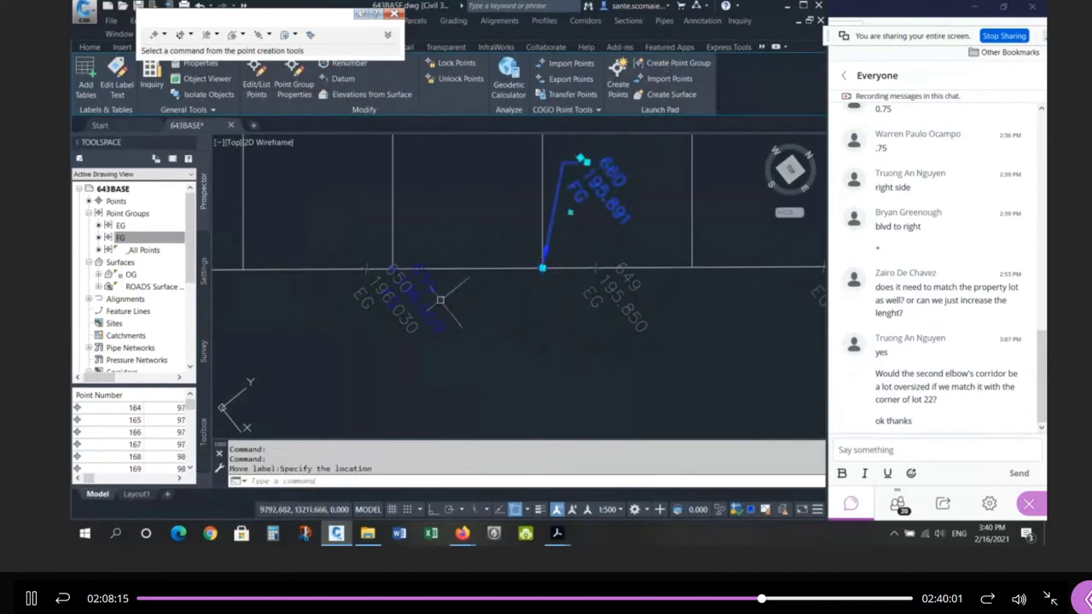
{"action": "left_click", "coordinate": [392, 260]}
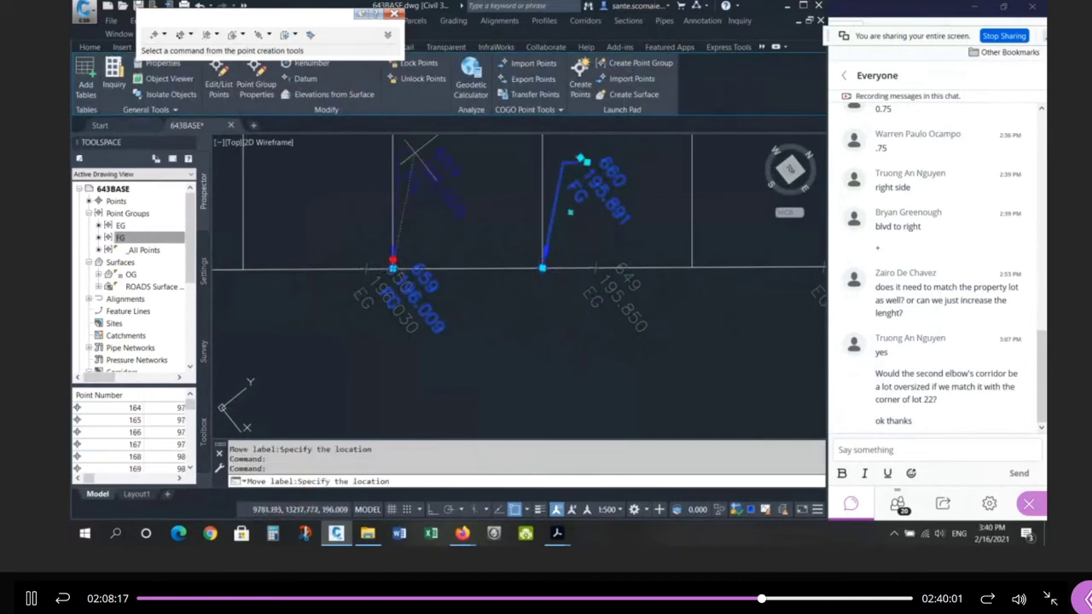
{"action": "left_click", "coordinate": [399, 156]}
{"action": "key", "text": "Escape"}
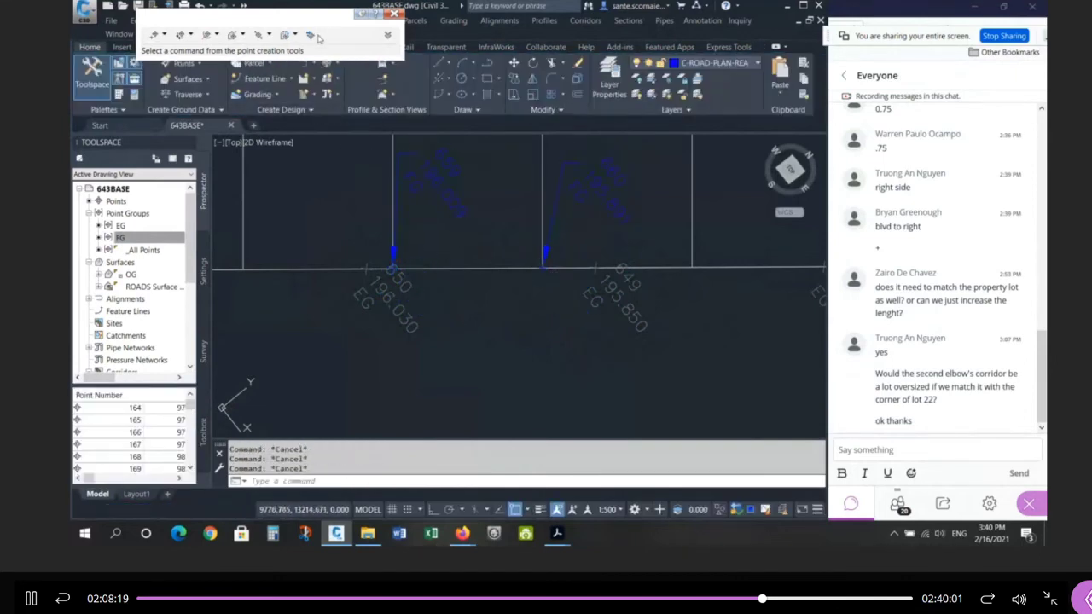
{"action": "key", "text": "Escape"}
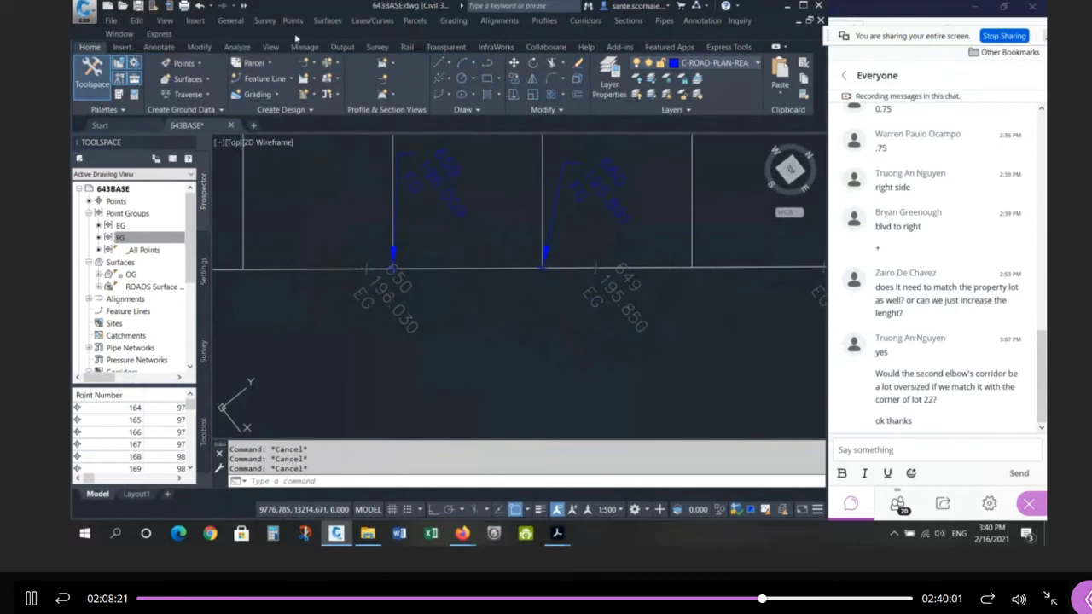
{"action": "left_click", "coordinate": [331, 173]}
{"action": "key", "text": "Escape"}
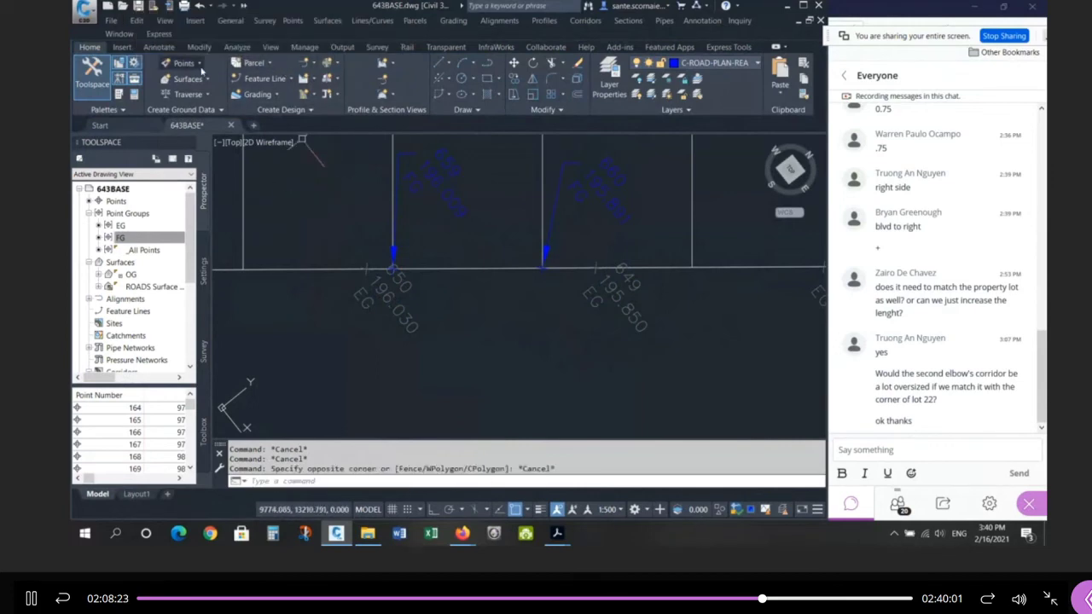
Step: Open the point creation tools, try a Slope/Grade point command, and cancel it
{"action": "left_click", "coordinate": [184, 63]}
{"action": "left_click", "coordinate": [222, 78]}
{"action": "left_click", "coordinate": [295, 35]}
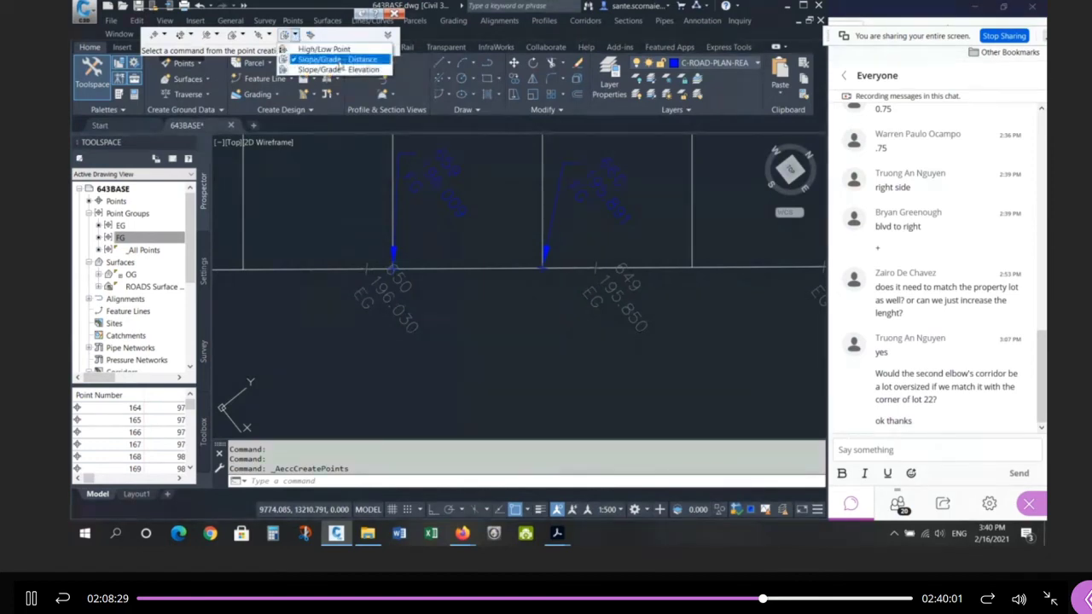
{"action": "left_click", "coordinate": [341, 66]}
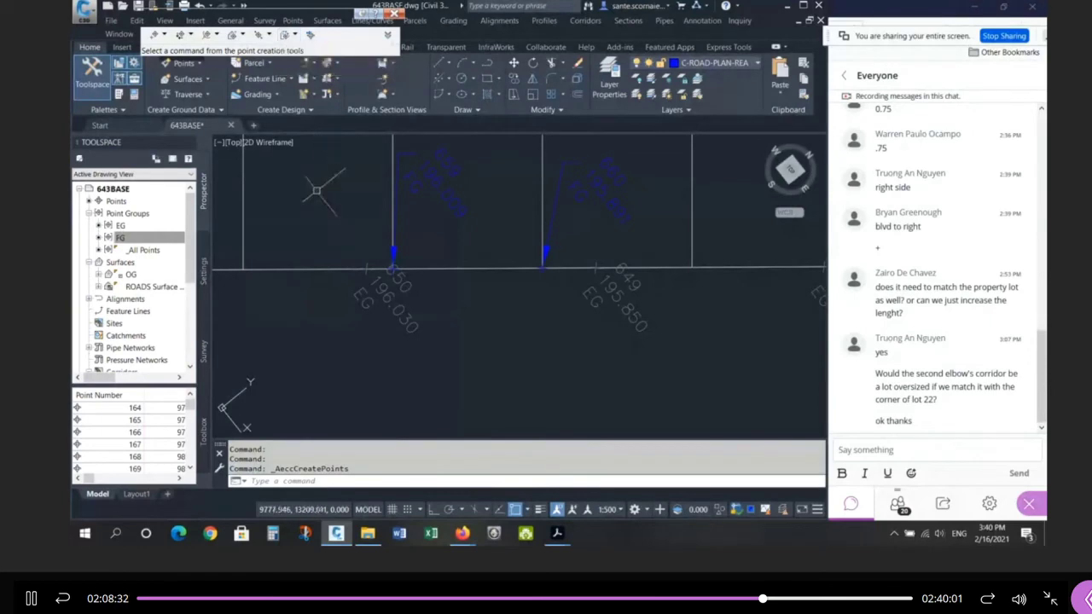
{"action": "key", "text": "Escape"}
{"action": "key", "text": "Escape"}
{"action": "key", "text": "Escape"}
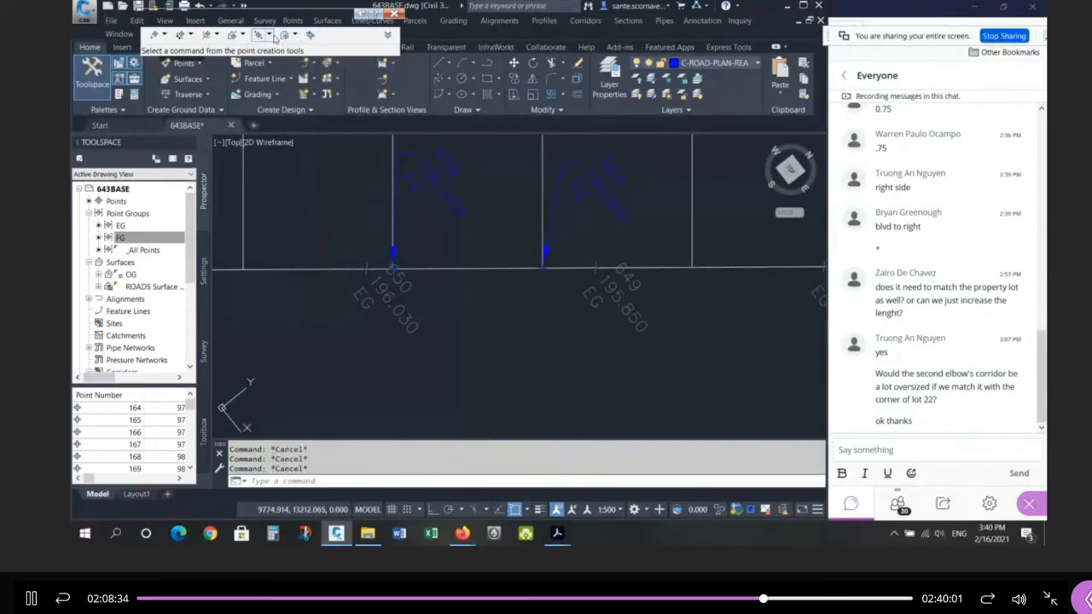
Step: Start By Relative Location point creation with EG point 650 at 196.030 m and EG point 649 at 195.850 m as control points
{"action": "left_click", "coordinate": [295, 35]}
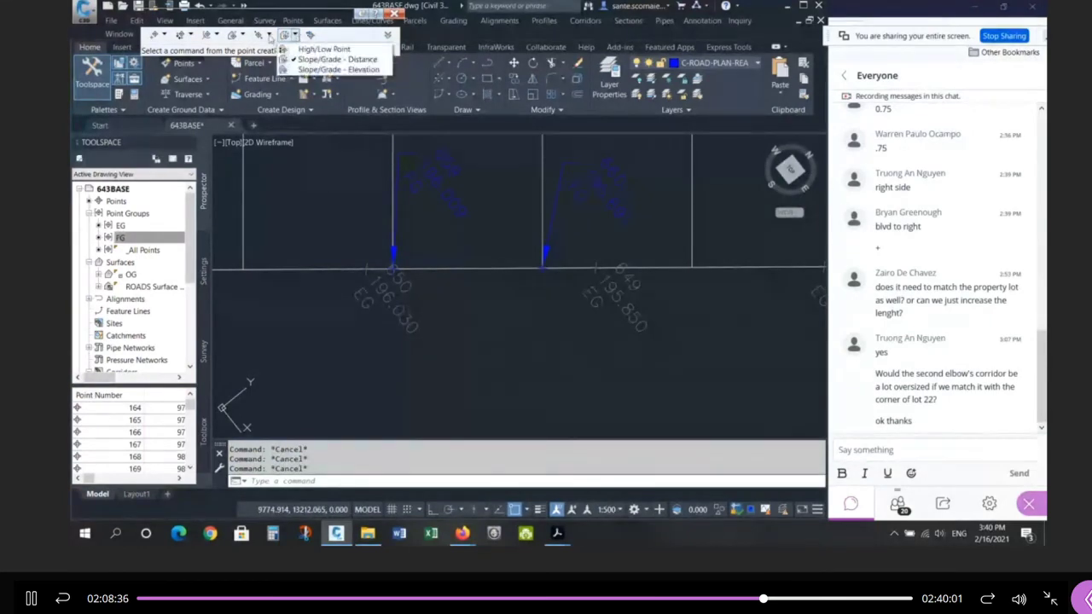
{"action": "left_click", "coordinate": [269, 35]}
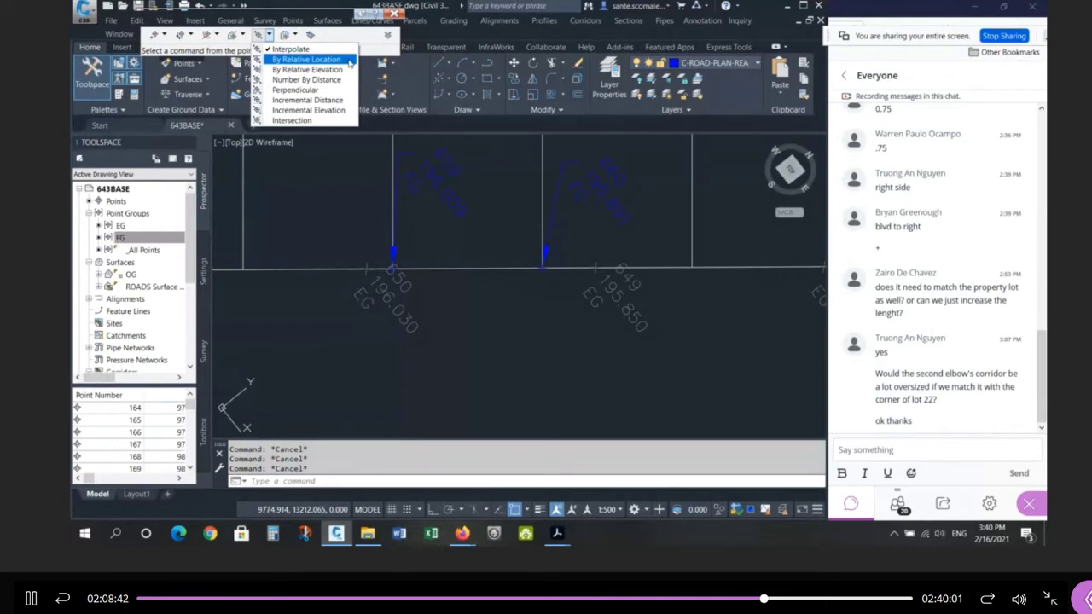
{"action": "left_click", "coordinate": [307, 60]}
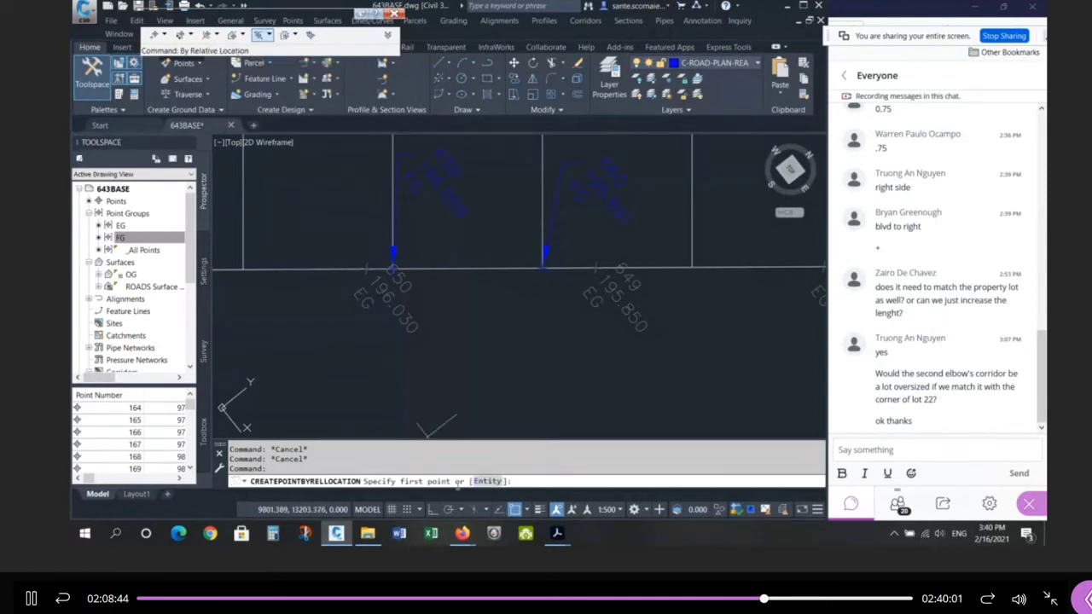
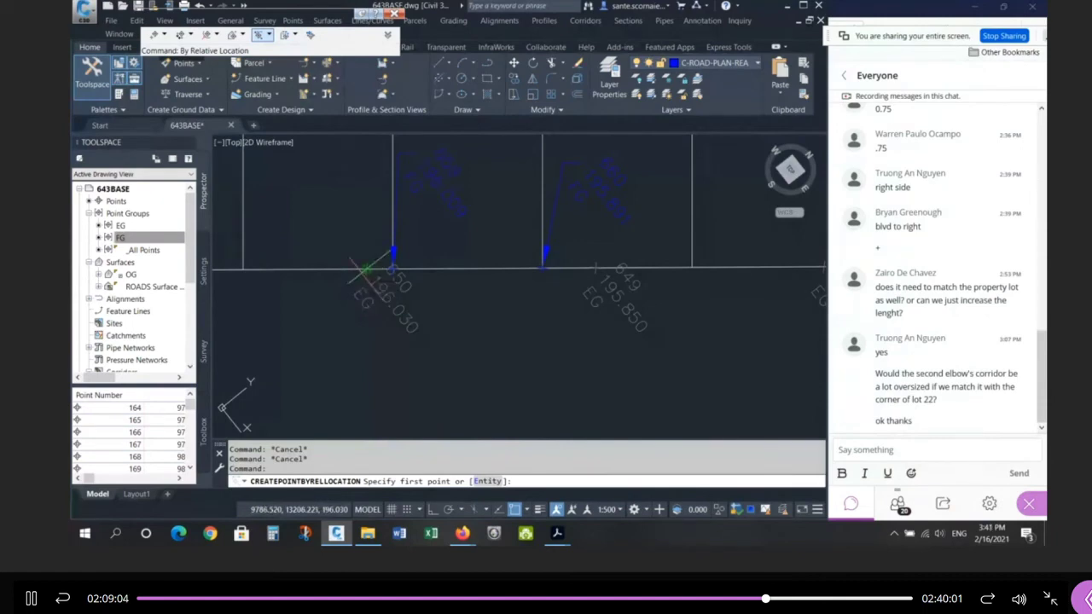
{"action": "left_click", "coordinate": [367, 267]}
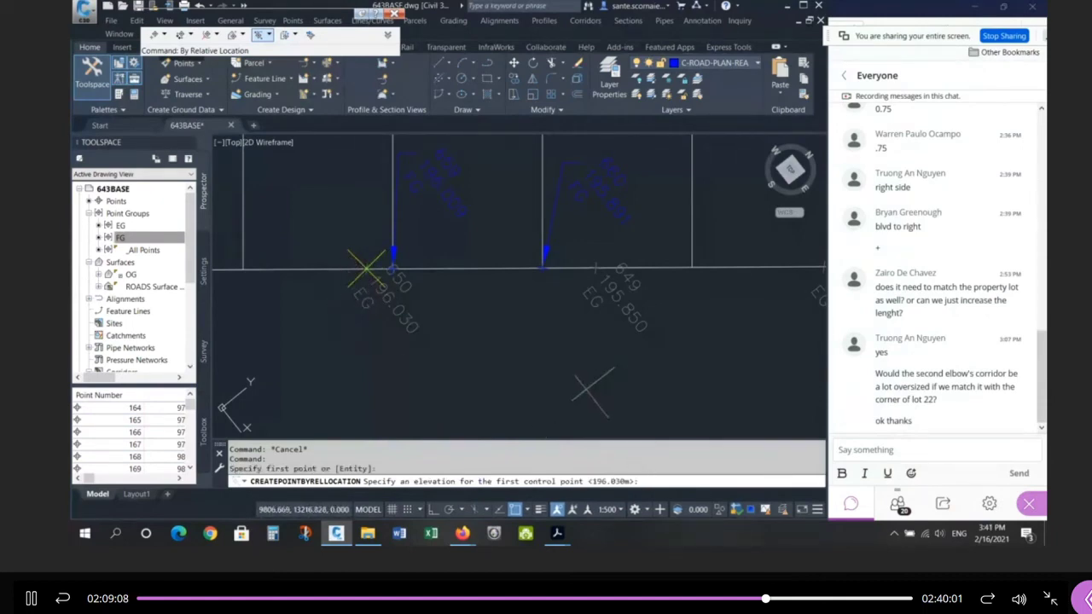
{"action": "key", "text": "Return"}
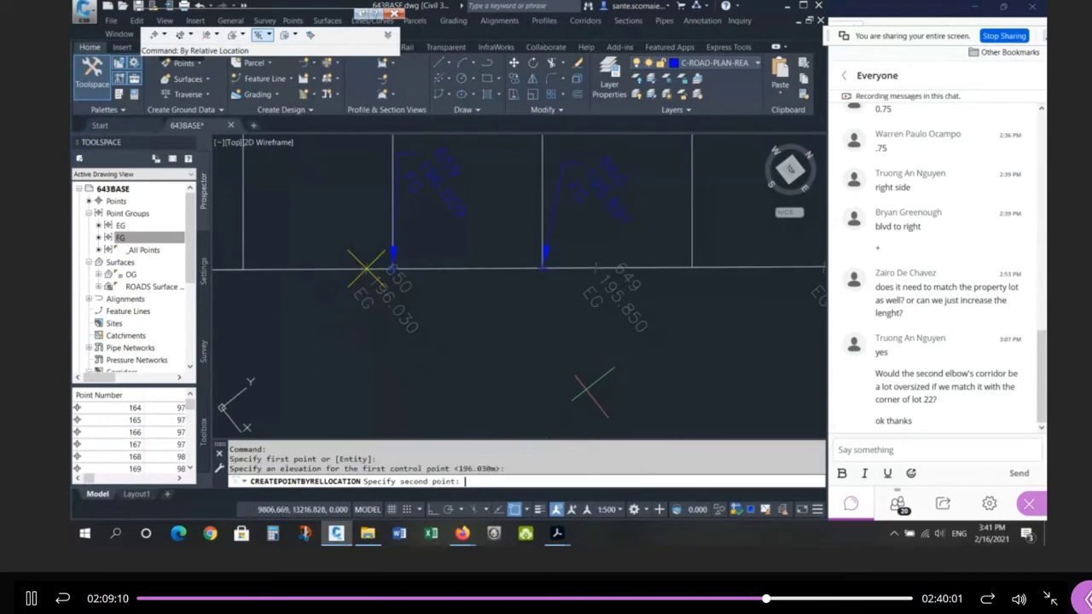
{"action": "left_click", "coordinate": [596, 268]}
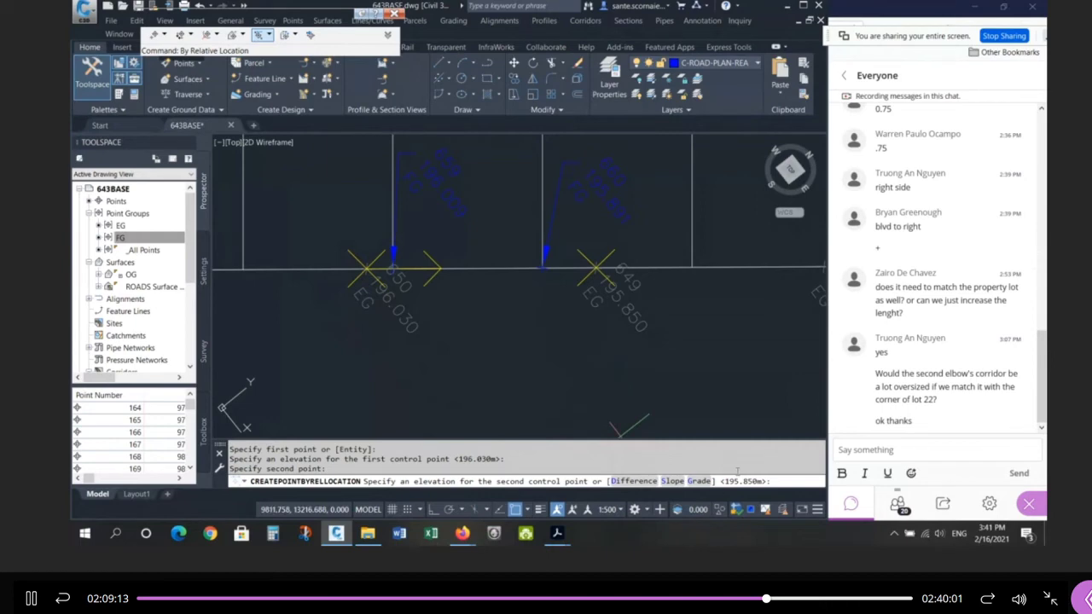
{"action": "key", "text": "Return"}
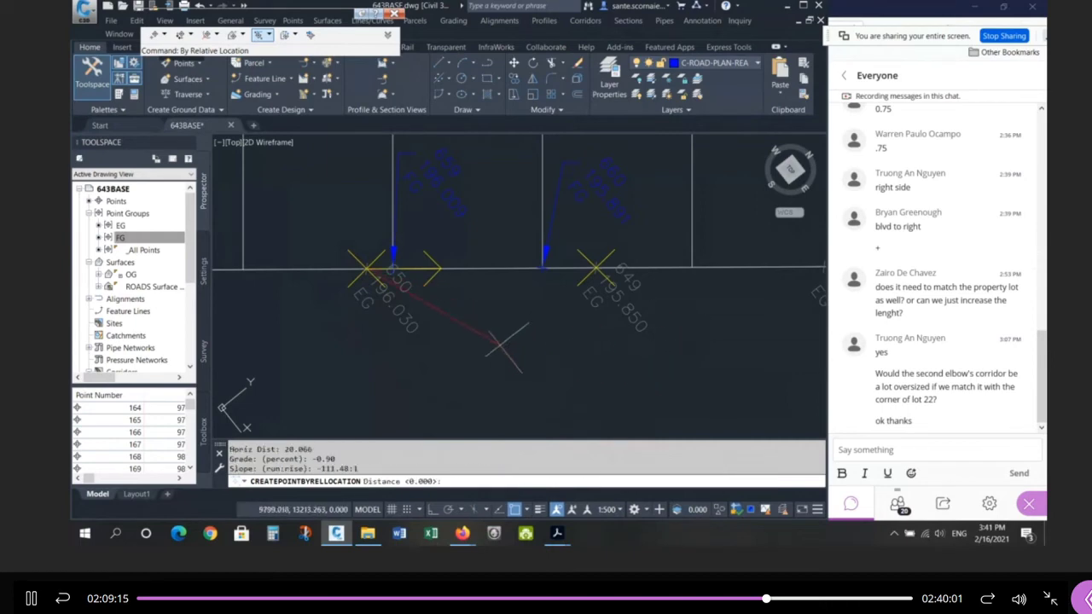
Step: Create FG points with zero offset at the two rear lot corners between EG points 650 and 649, and end the command
{"action": "key", "text": "Return"}
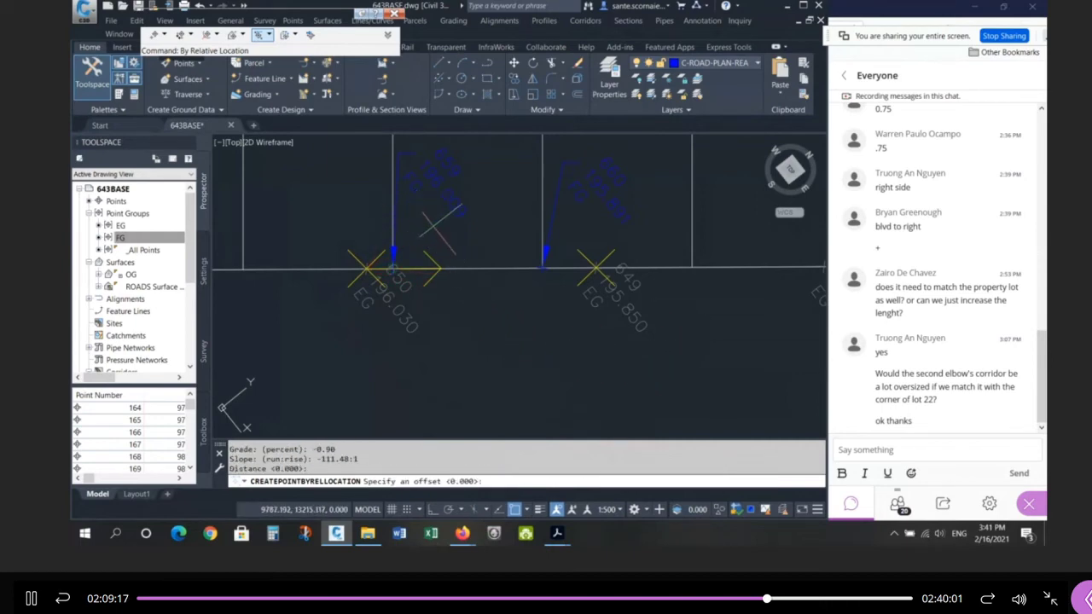
{"action": "key", "text": "Return"}
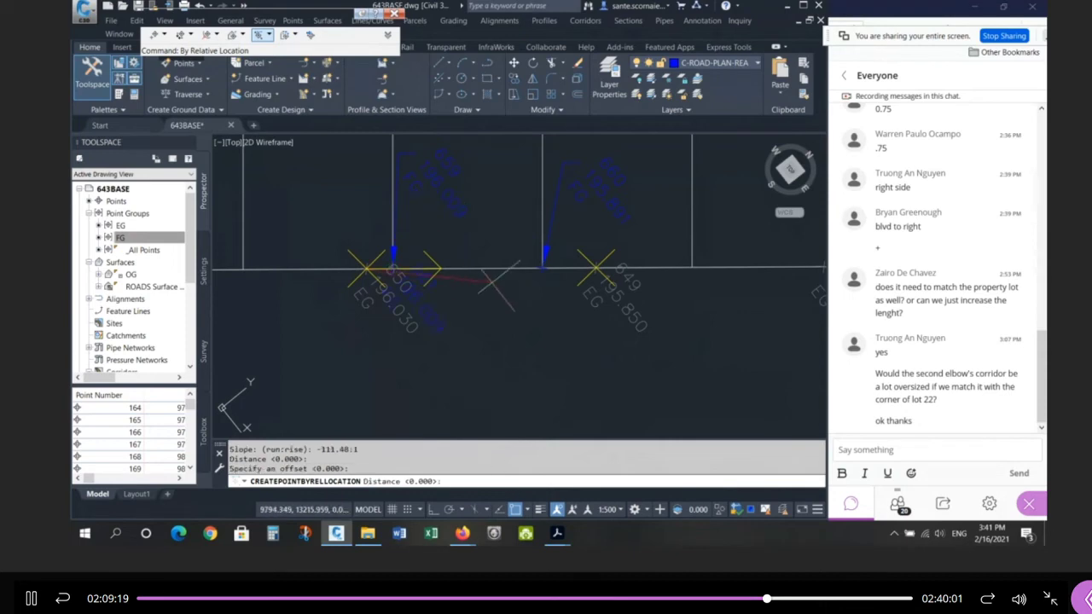
{"action": "key", "text": "Return"}
{"action": "key", "text": "Return"}
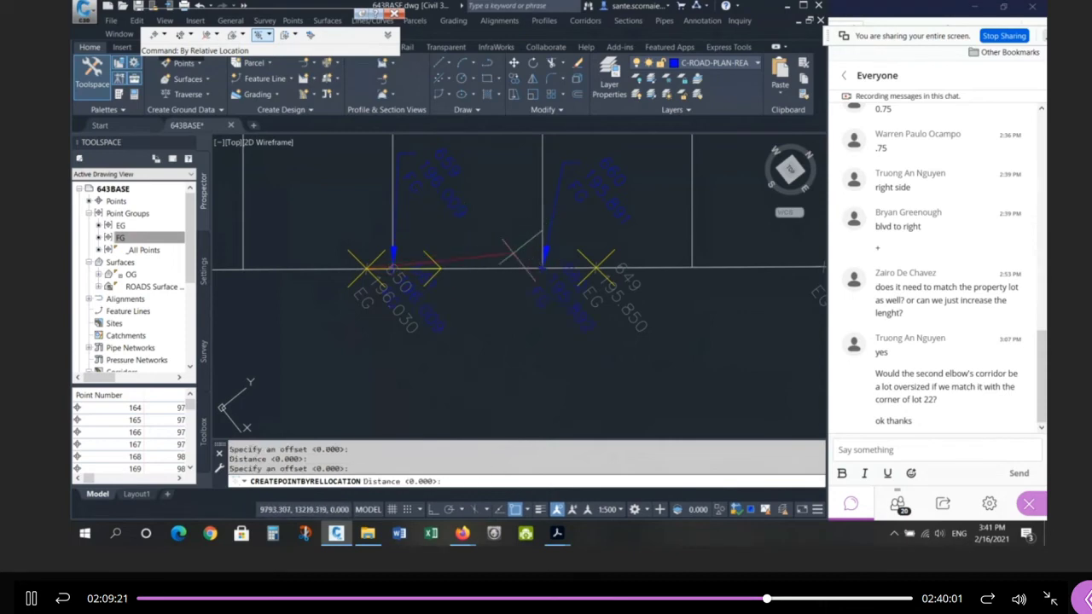
{"action": "key", "text": "Escape"}
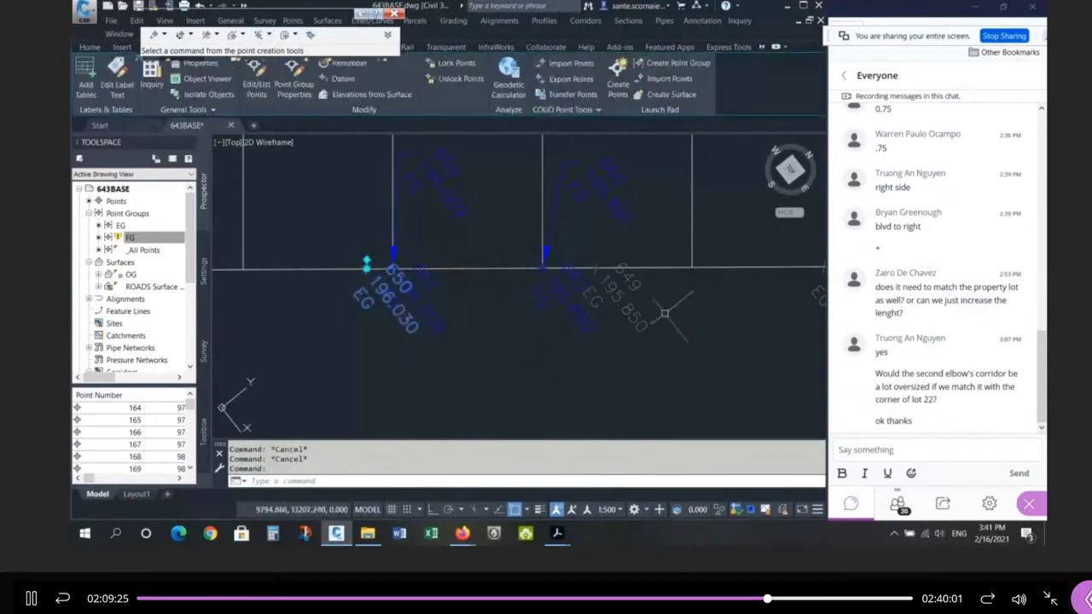
Step: Compare the new FG points at the two lot corners with the earlier ones, and clear the selection
{"action": "key", "text": "Escape"}
{"action": "left_click_drag", "start_coordinate": [472, 365], "coordinate": [397, 276]}
{"action": "key", "text": "Escape"}
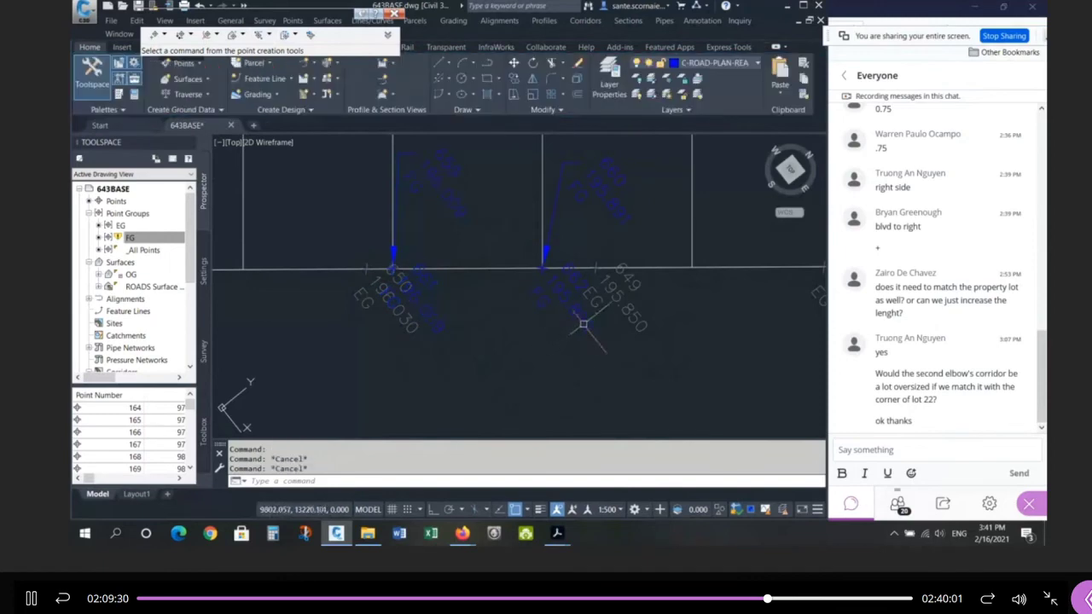
{"action": "left_click", "coordinate": [569, 297]}
{"action": "key", "text": "Escape"}
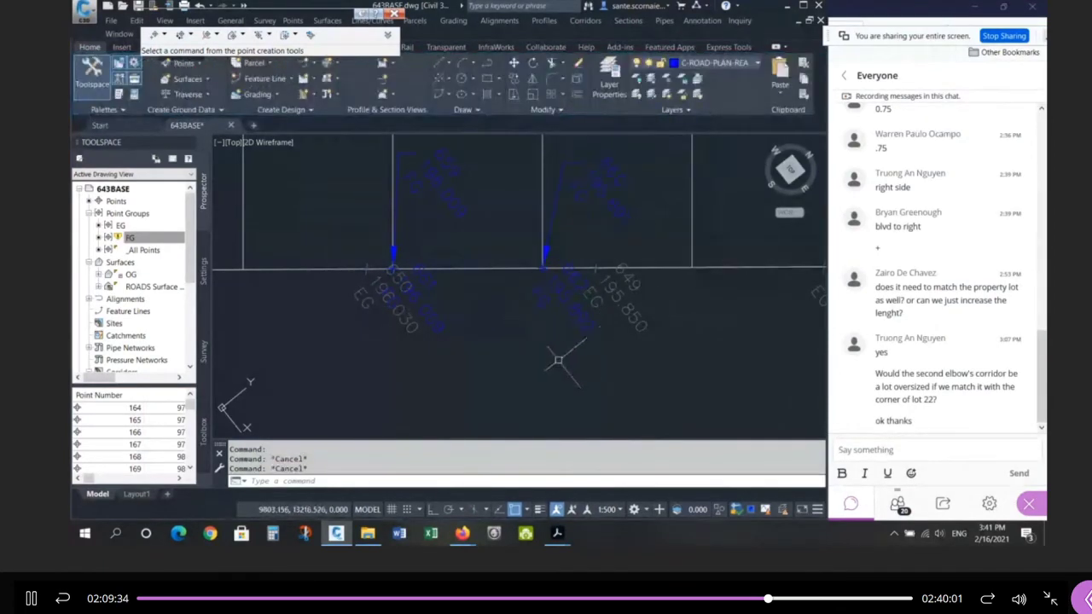
{"action": "mouse_move", "coordinate": [560, 361]}
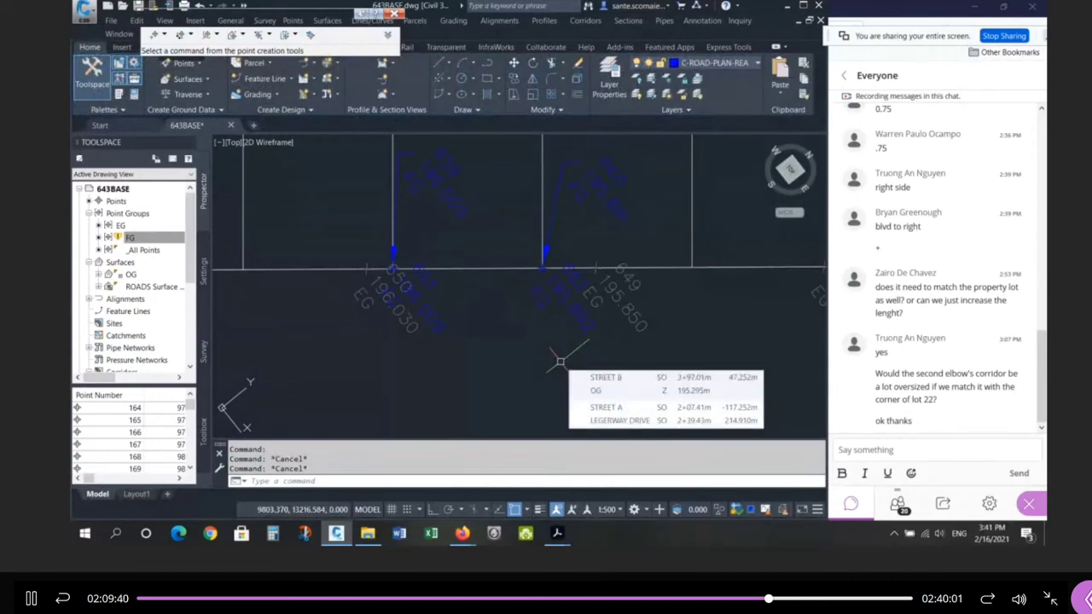
Step: Erase the two earlier FG points whose labels sit up inside the lots
{"action": "type", "text": "e"}
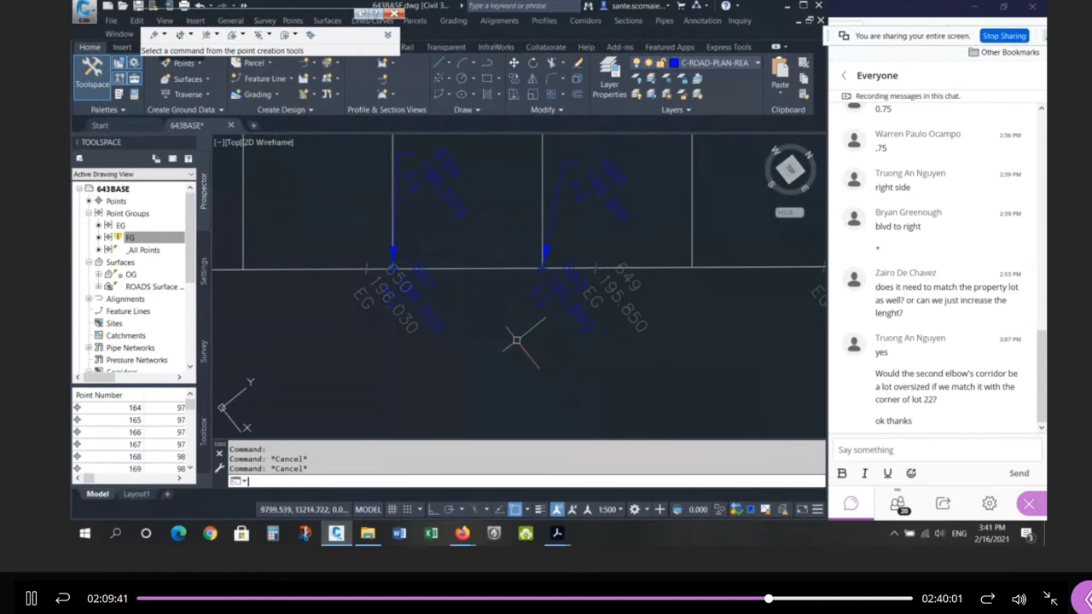
{"action": "key", "text": "Return"}
{"action": "left_click", "coordinate": [454, 206]}
{"action": "left_click", "coordinate": [583, 193]}
{"action": "key", "text": "Return"}
Step: Check EG points 649 and 648 on either side of the adjacent rear lot corner, and clear the selection
{"action": "scroll", "coordinate": [312, 248], "scroll_direction": "down", "scroll_amount": 6}
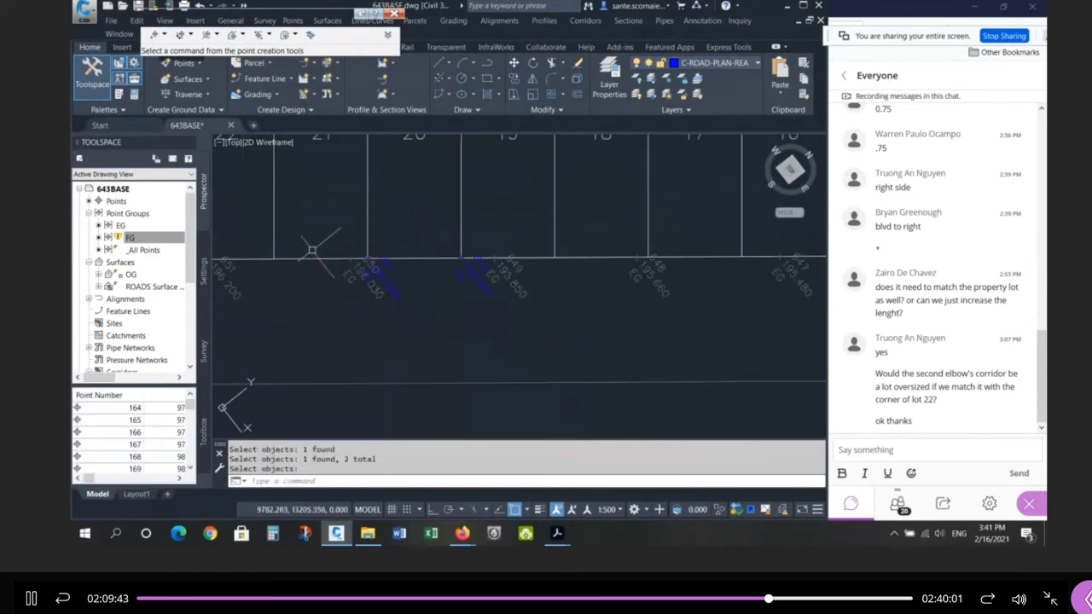
{"action": "scroll", "coordinate": [447, 231], "scroll_direction": "up", "scroll_amount": 2}
{"action": "scroll", "coordinate": [371, 256], "scroll_direction": "up", "scroll_amount": 5}
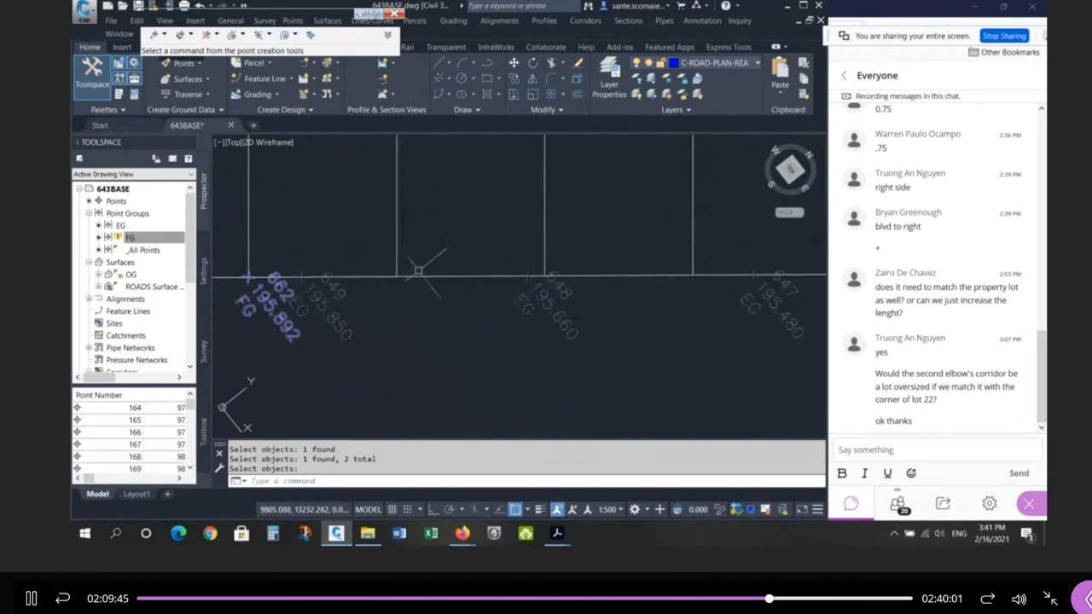
{"action": "left_click", "coordinate": [376, 244]}
{"action": "key", "text": "Escape"}
{"action": "key", "text": "Escape"}
{"action": "left_click", "coordinate": [339, 294]}
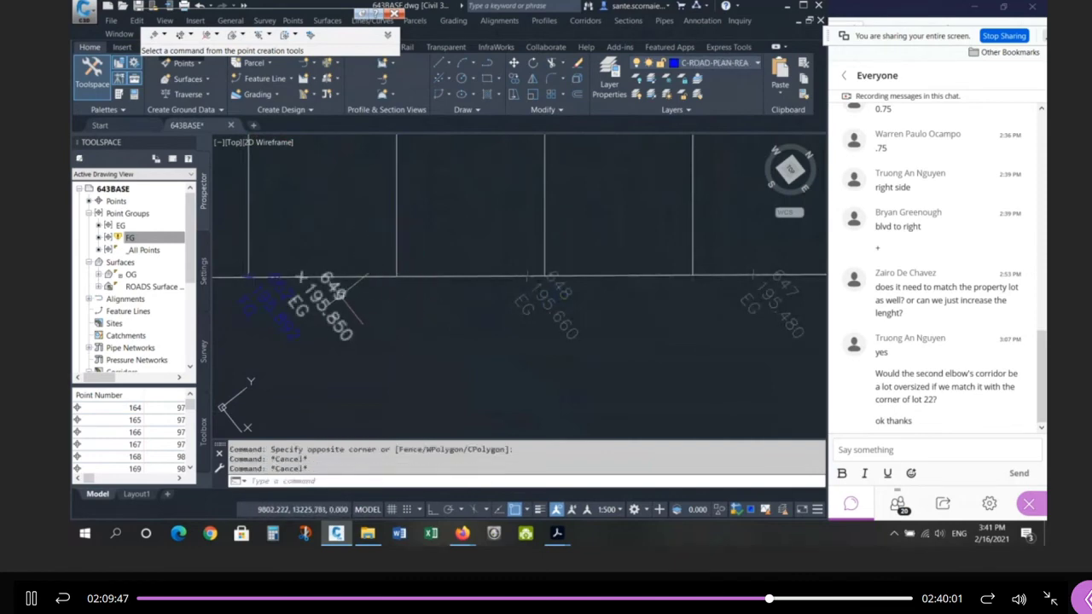
{"action": "left_click", "coordinate": [550, 303]}
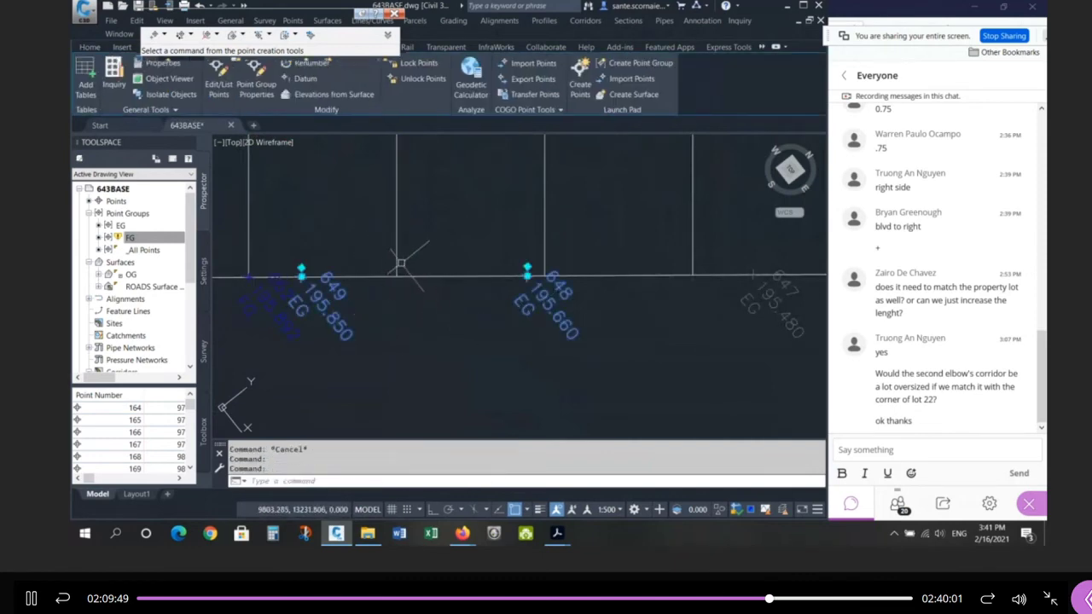
{"action": "key", "text": "Escape"}
{"action": "key", "text": "Escape"}
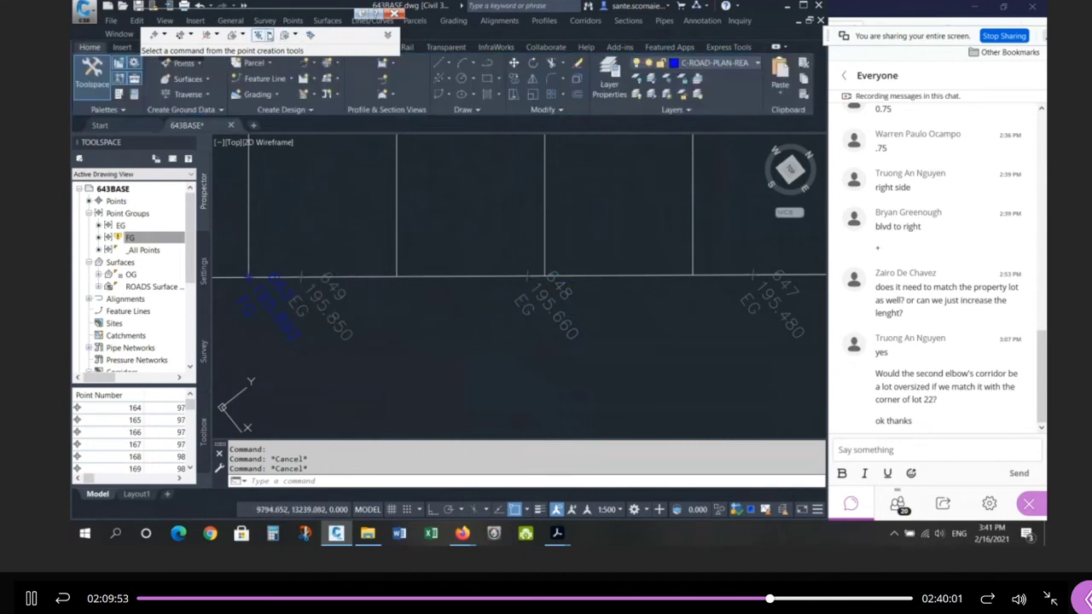
Step: Create a By Relative Location FG point at the lot corner between EG points 649 (195.850 m) and 648 (195.660 m), with zero offset
{"action": "left_click", "coordinate": [268, 35]}
{"action": "left_click", "coordinate": [294, 56]}
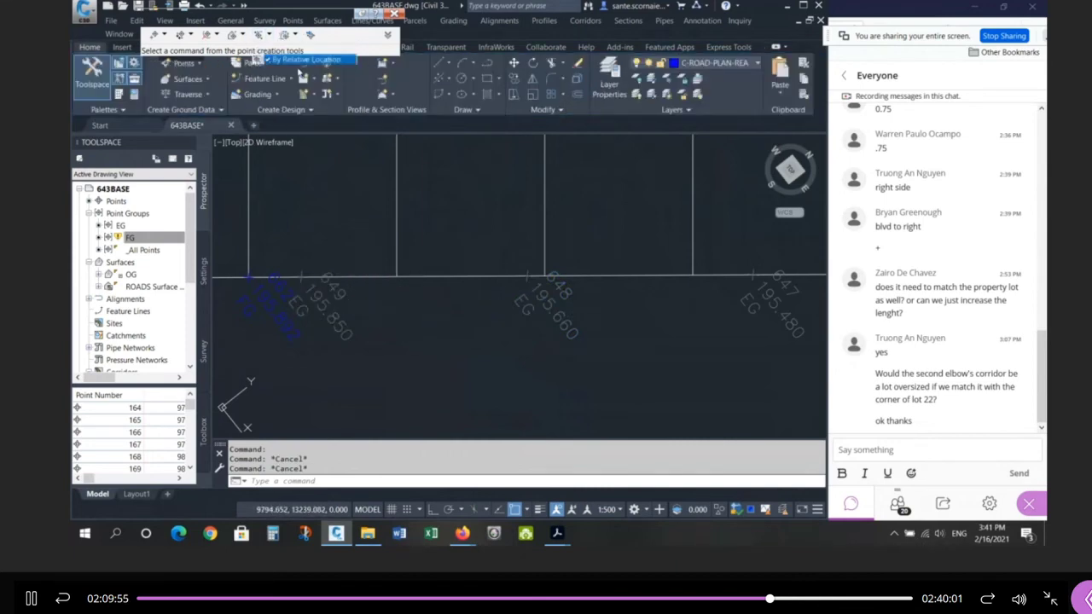
{"action": "left_click", "coordinate": [303, 274]}
{"action": "key", "text": "Return"}
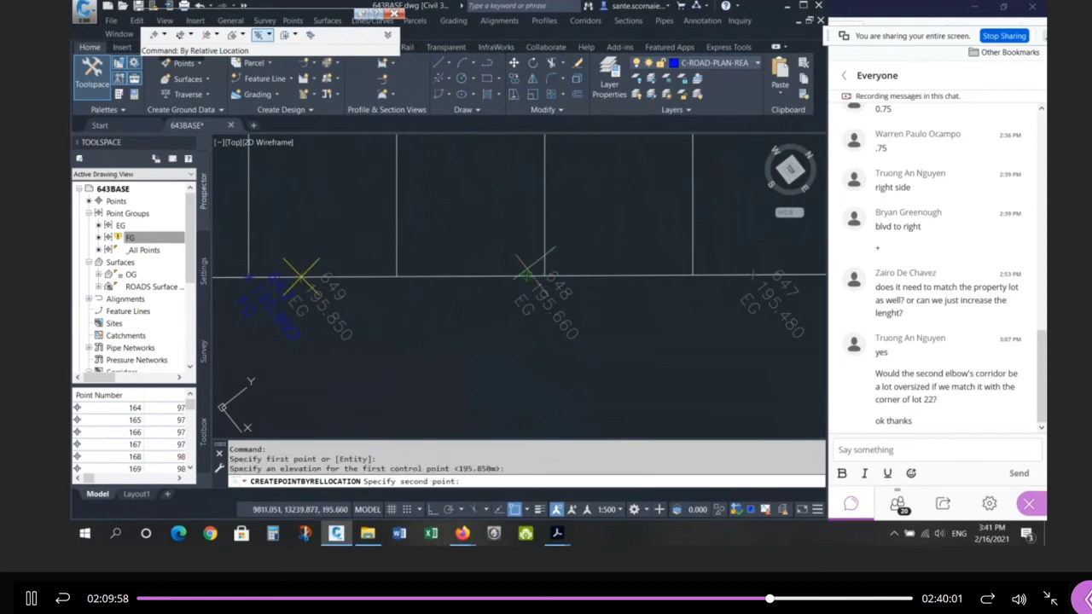
{"action": "left_click", "coordinate": [526, 275]}
{"action": "key", "text": "Return"}
{"action": "left_click", "coordinate": [412, 231]}
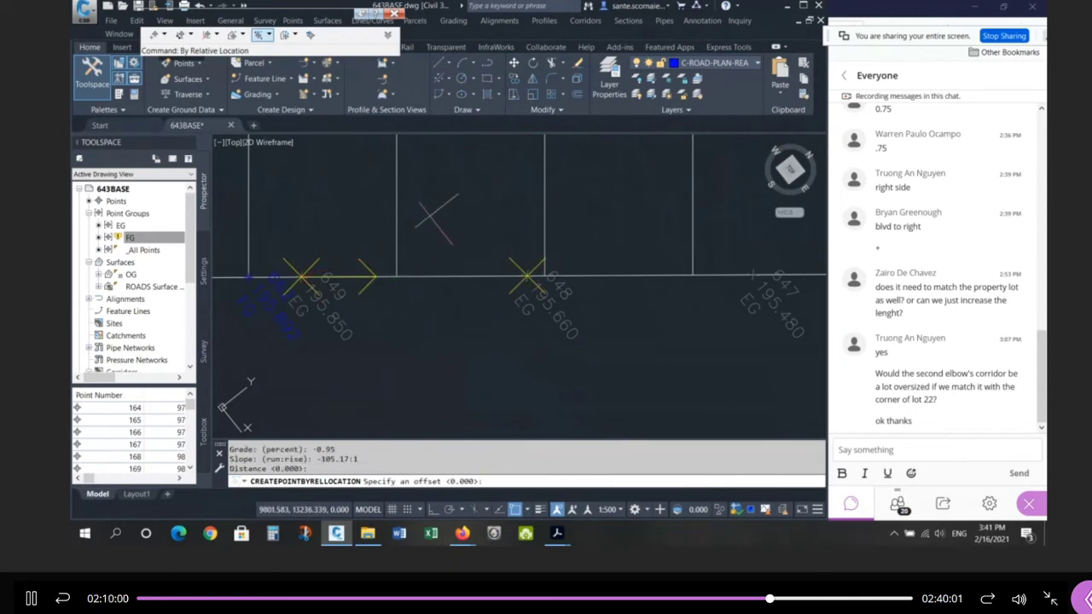
{"action": "key", "text": "Escape"}
{"action": "key", "text": "Escape"}
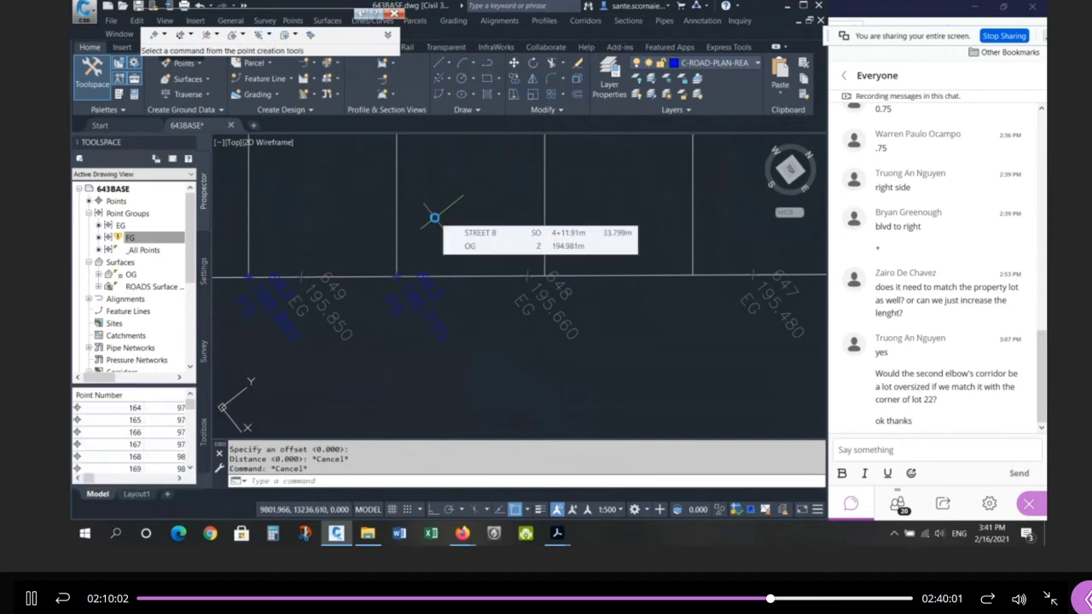
Step: Check the two lot lines between EG points 648 and 647 and those EG points, and clear the selection
{"action": "scroll", "coordinate": [385, 234], "scroll_direction": "down", "scroll_amount": 2}
{"action": "scroll", "coordinate": [472, 225], "scroll_direction": "up", "scroll_amount": 2}
{"action": "left_click", "coordinate": [666, 253]}
{"action": "left_click", "coordinate": [460, 225]}
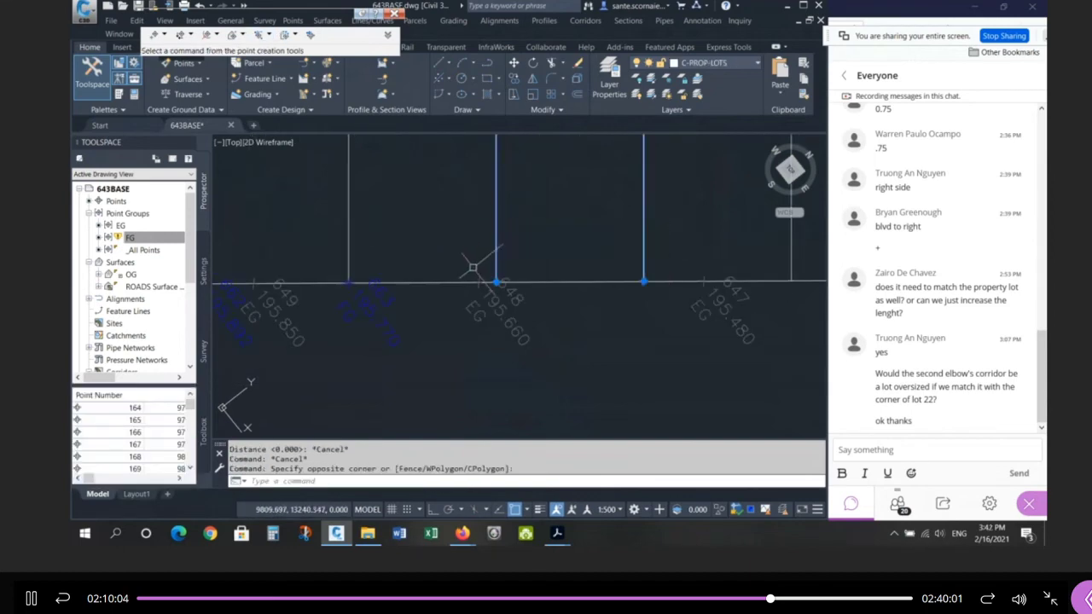
{"action": "key", "text": "Escape"}
{"action": "left_click", "coordinate": [500, 321]}
{"action": "key", "text": "Escape"}
{"action": "key", "text": "Escape"}
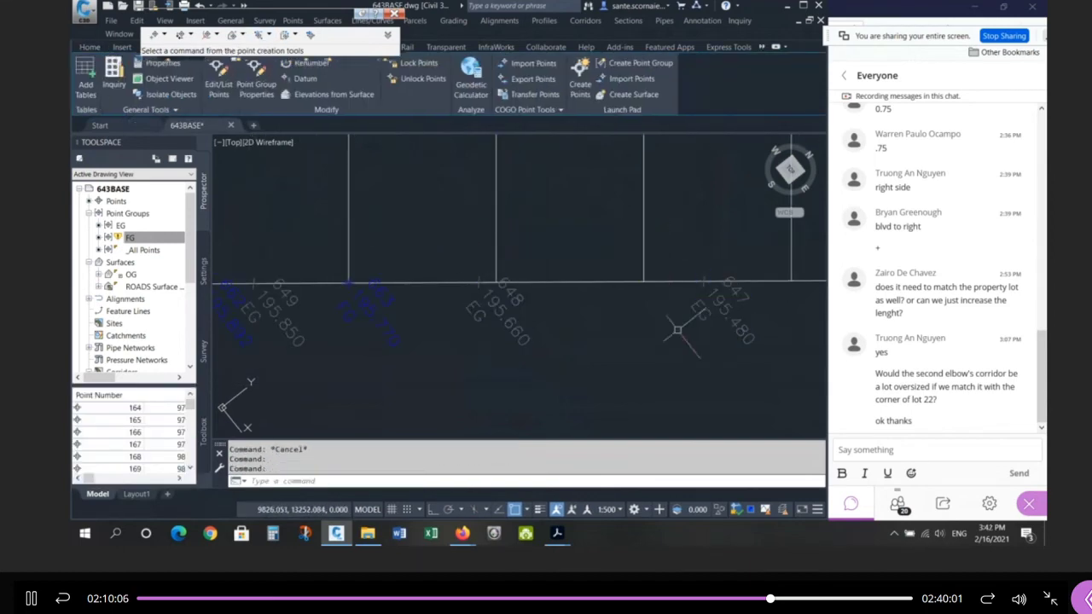
Step: Start By Relative Location point creation with EG point 648 at 195.660 m and EG point 647 at 195.480 m as control points
{"action": "left_click", "coordinate": [269, 36]}
{"action": "left_click", "coordinate": [286, 61]}
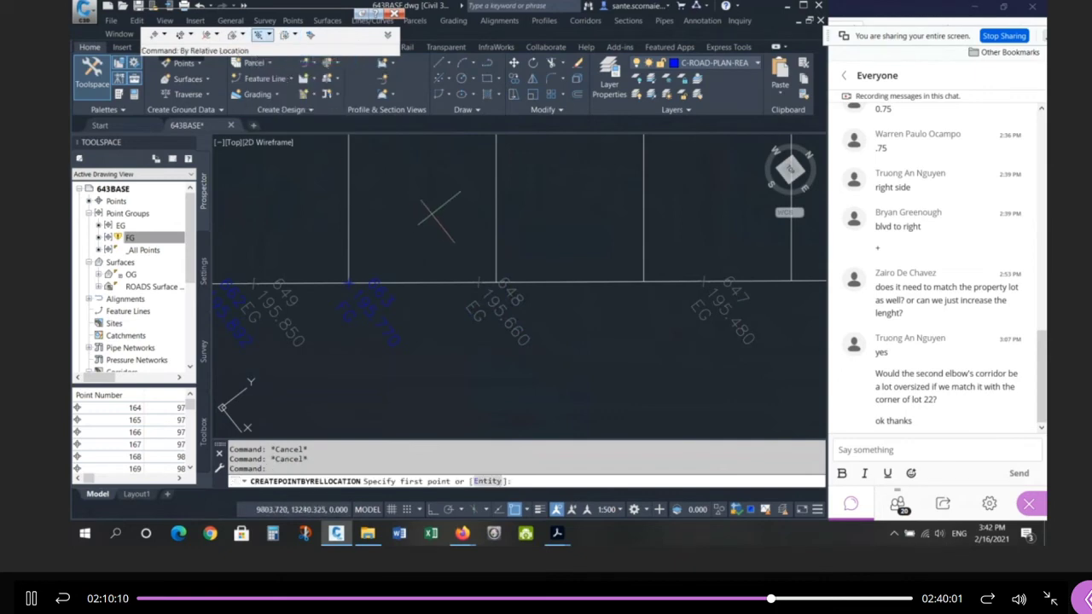
{"action": "left_click", "coordinate": [480, 281]}
{"action": "key", "text": "Return"}
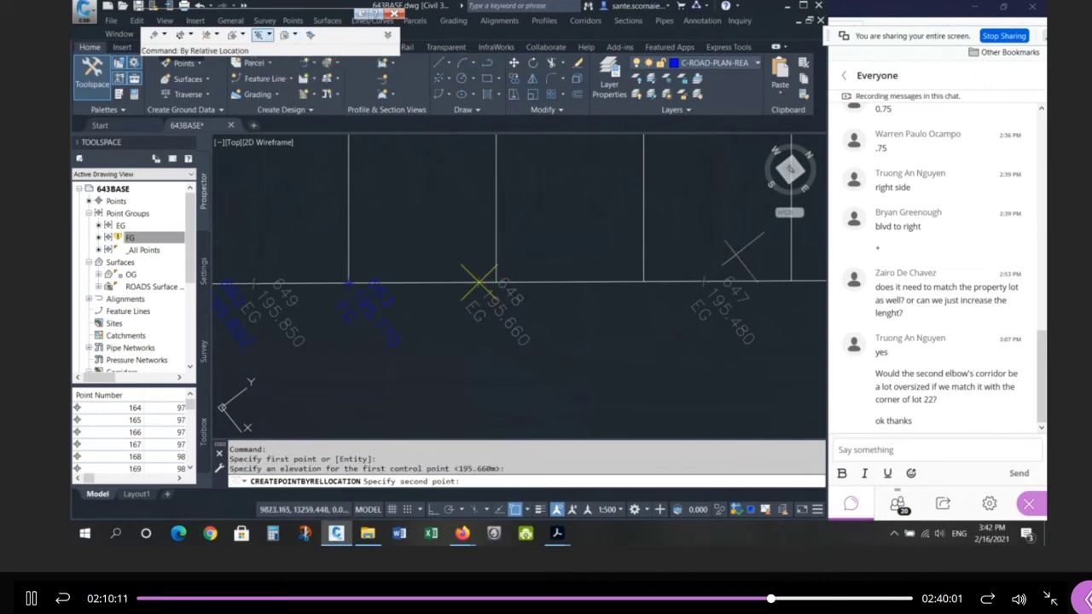
{"action": "left_click", "coordinate": [701, 281]}
{"action": "key", "text": "Return"}
Step: Create FG points with zero offset at the two rear lot corners between EG points 648 and 647, and end the command
{"action": "key", "text": "Return"}
{"action": "key", "text": "Return"}
{"action": "key", "text": "Return"}
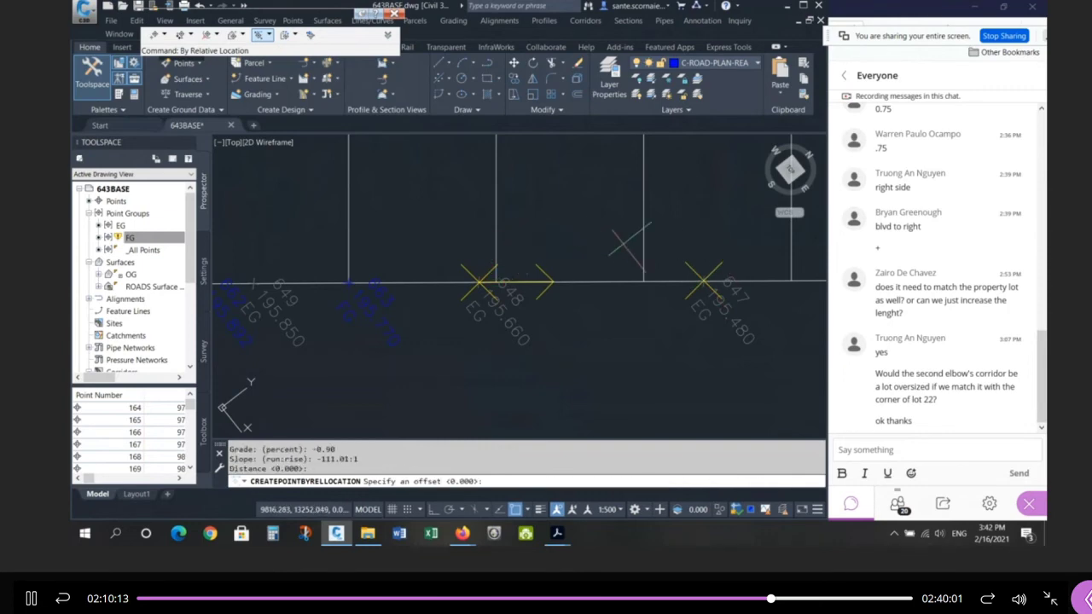
{"action": "key", "text": "Return"}
{"action": "key", "text": "Return"}
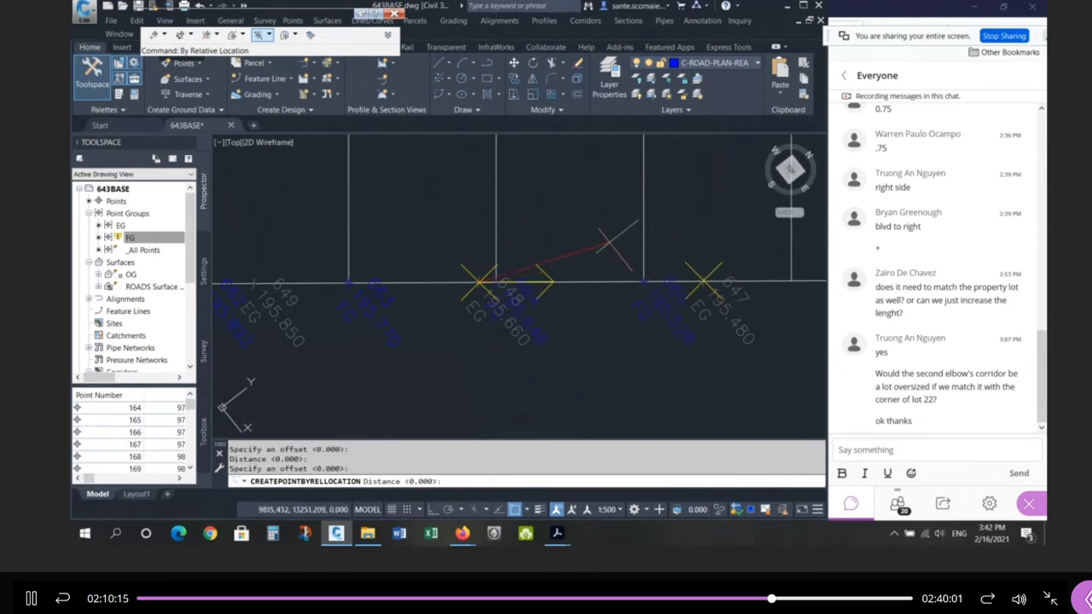
{"action": "scroll", "coordinate": [241, 292], "scroll_direction": "down", "scroll_amount": 6}
{"action": "key", "text": "Escape"}
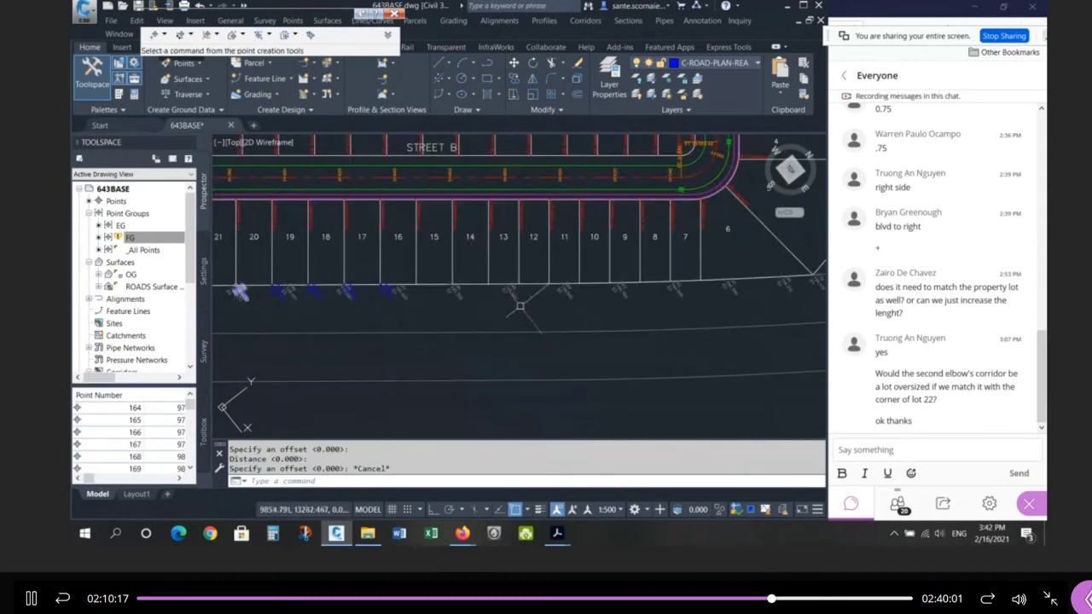
Step: Check the lot lines from between lots 16 and 17 through between lots 12 and 13, and clear the selection
{"action": "scroll", "coordinate": [470, 284], "scroll_direction": "up", "scroll_amount": 4}
{"action": "left_click", "coordinate": [659, 240]}
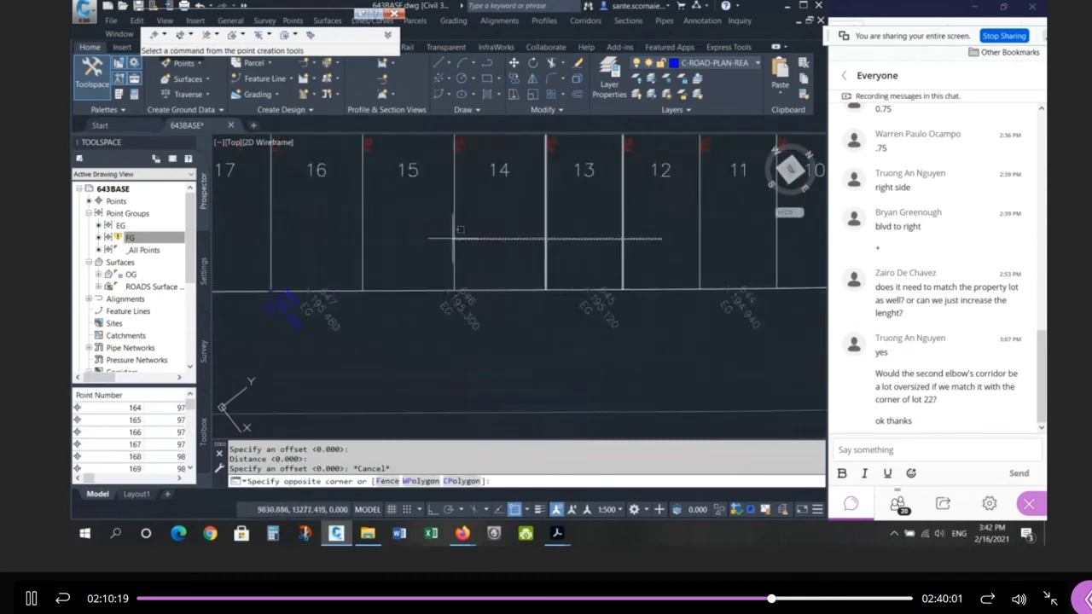
{"action": "left_click", "coordinate": [442, 239]}
{"action": "left_click", "coordinate": [402, 242]}
{"action": "left_click", "coordinate": [253, 240]}
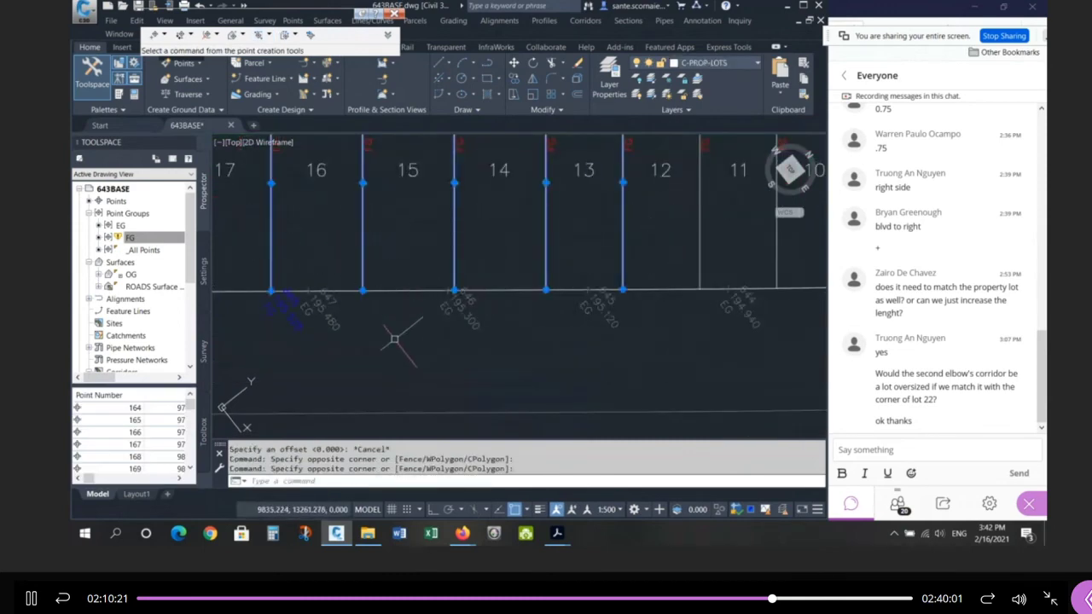
{"action": "scroll", "coordinate": [406, 336], "scroll_direction": "down", "scroll_amount": 2}
{"action": "key", "text": "Escape"}
{"action": "key", "text": "Escape"}
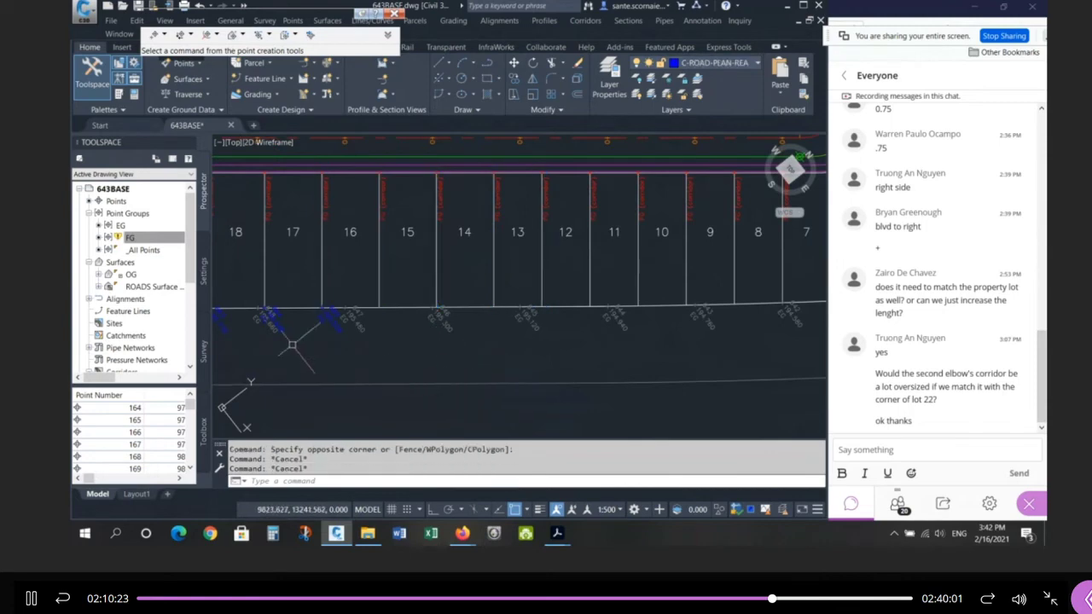
Step: Examine the rear and front FG points and the lot line between lots 16 and 17, and clear the selection
{"action": "scroll", "coordinate": [258, 299], "scroll_direction": "up", "scroll_amount": 2}
{"action": "left_click", "coordinate": [366, 152]}
{"action": "scroll", "coordinate": [412, 253], "scroll_direction": "up", "scroll_amount": 2}
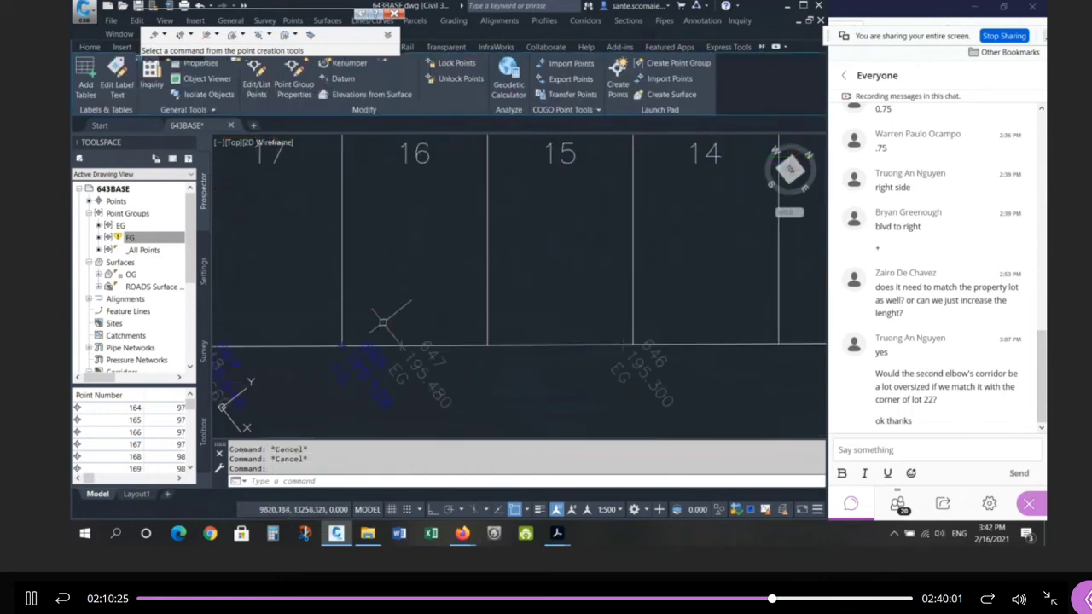
{"action": "scroll", "coordinate": [513, 369], "scroll_direction": "down", "scroll_amount": 4}
{"action": "scroll", "coordinate": [419, 335], "scroll_direction": "up", "scroll_amount": 2}
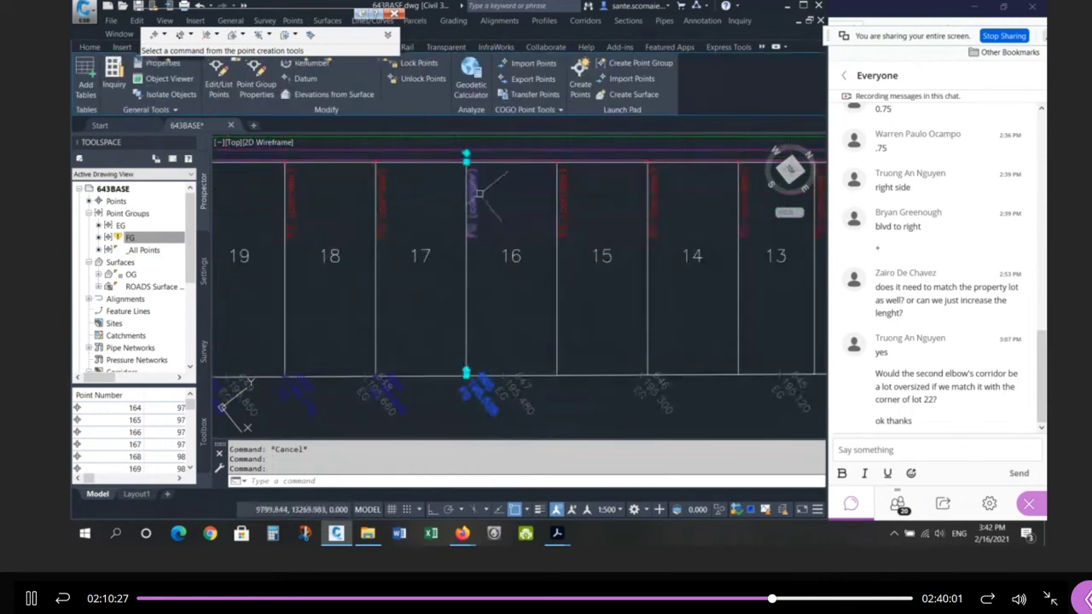
{"action": "left_click", "coordinate": [478, 294]}
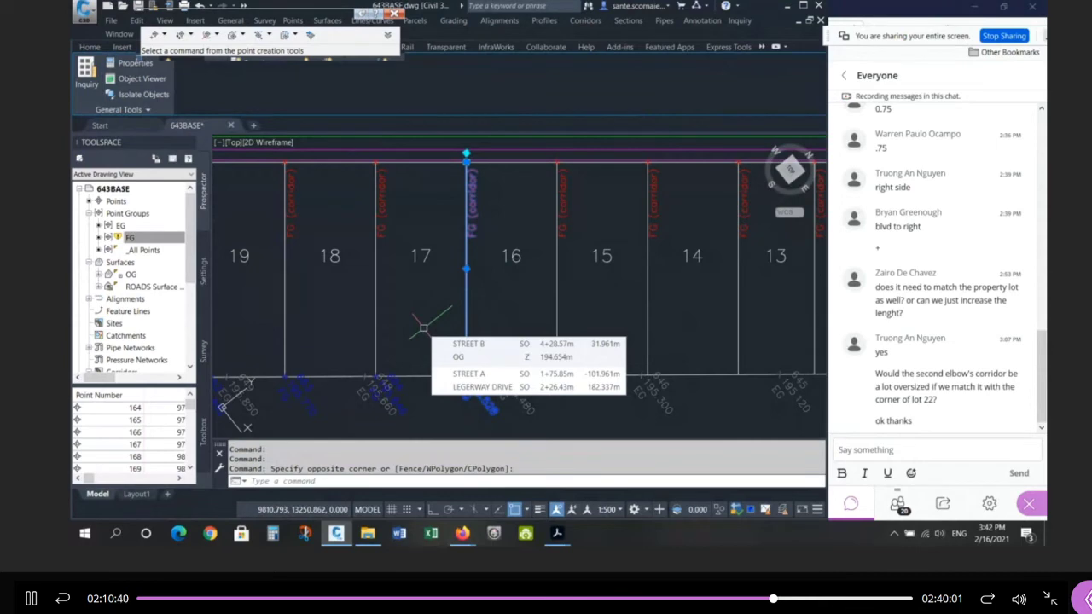
{"action": "key", "text": "Escape"}
{"action": "scroll", "coordinate": [431, 343], "scroll_direction": "down", "scroll_amount": 2}
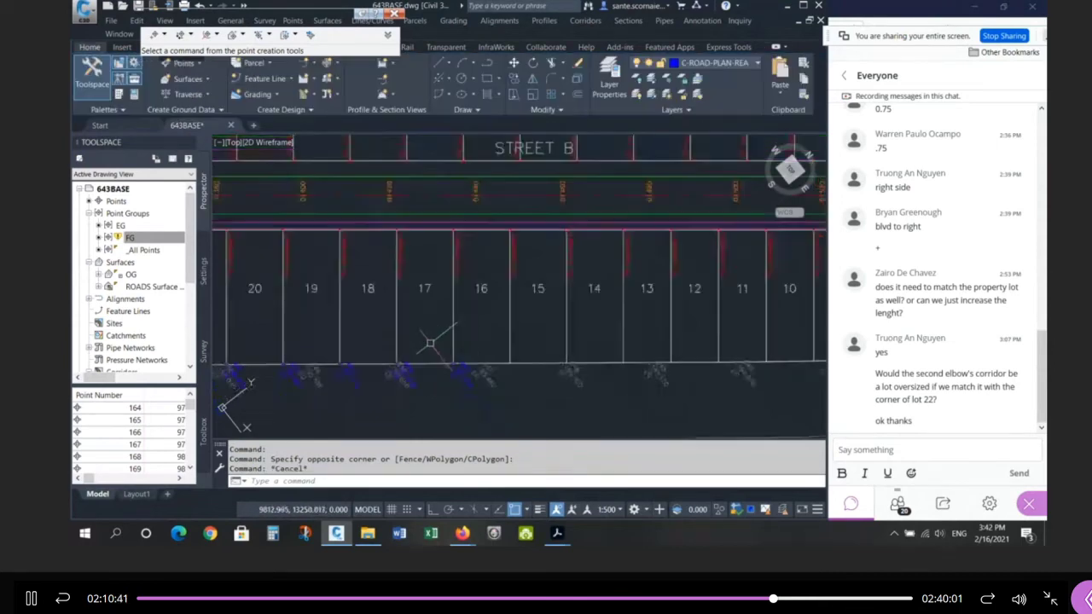
Step: Examine the lot lines on both sides of lot 6 and the line between lots 4 and 5, and clear the selection
{"action": "scroll", "coordinate": [430, 343], "scroll_direction": "down", "scroll_amount": 5}
{"action": "scroll", "coordinate": [750, 346], "scroll_direction": "up", "scroll_amount": 2}
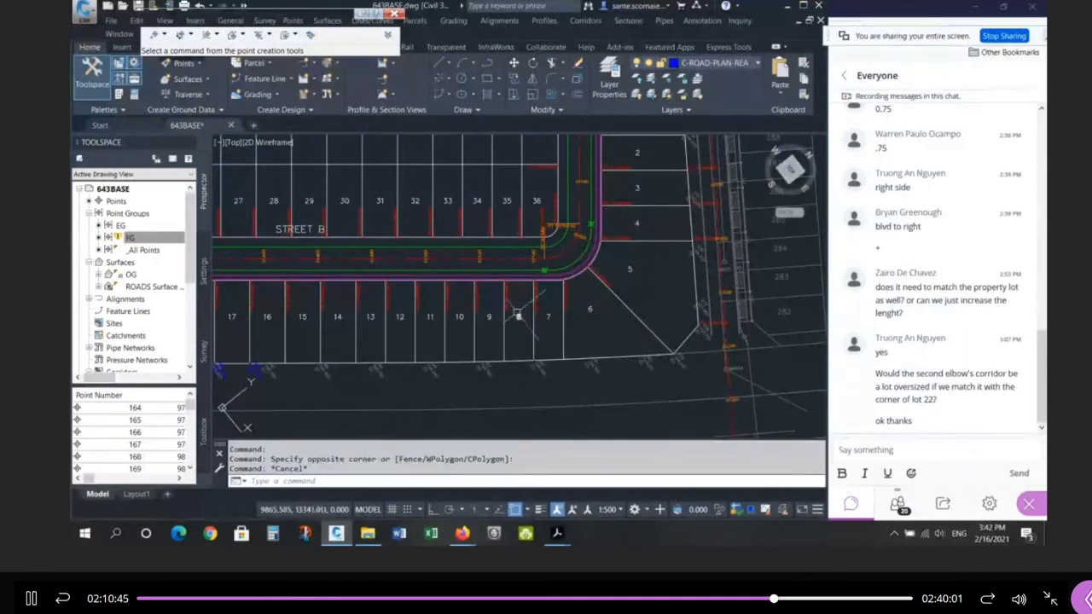
{"action": "left_click", "coordinate": [562, 337]}
{"action": "left_click", "coordinate": [548, 343]}
{"action": "left_click", "coordinate": [652, 313]}
{"action": "left_click", "coordinate": [638, 329]}
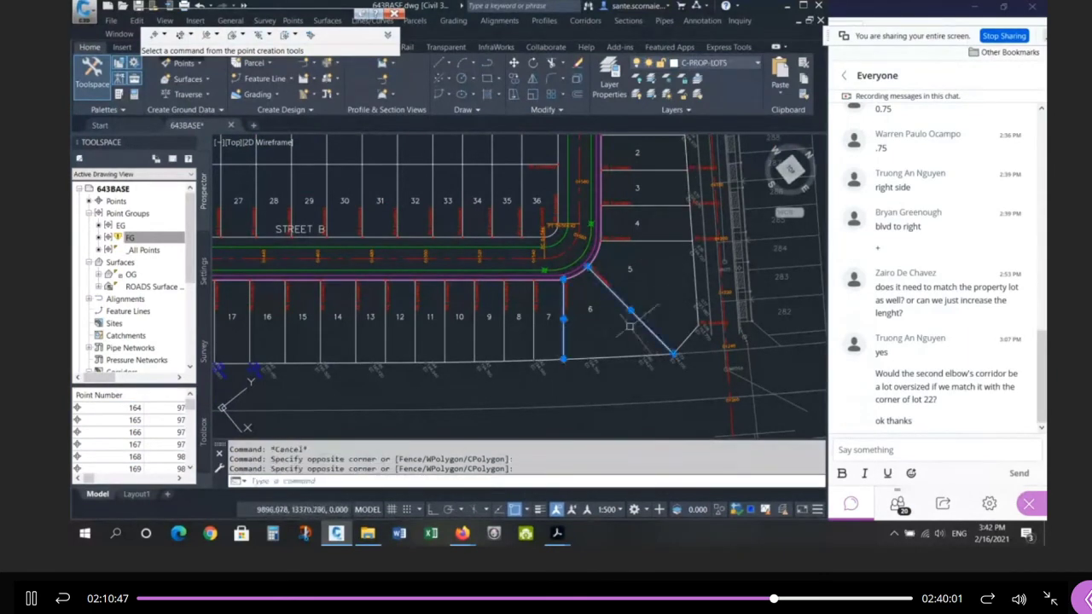
{"action": "left_click", "coordinate": [658, 258]}
{"action": "left_click", "coordinate": [654, 228]}
{"action": "key", "text": "Escape"}
{"action": "left_click", "coordinate": [668, 308]}
{"action": "left_click", "coordinate": [643, 327]}
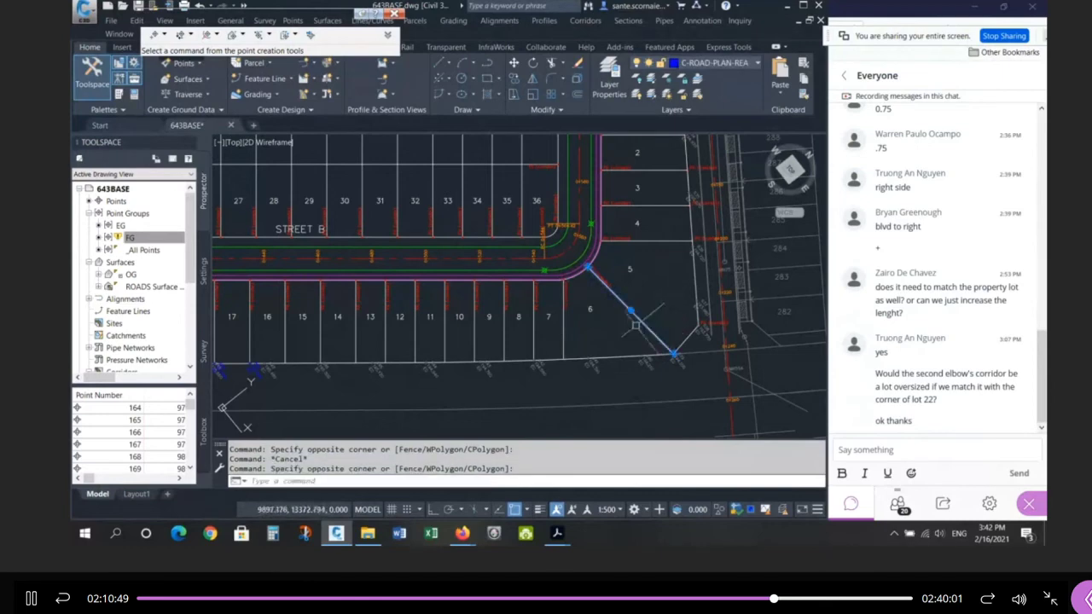
{"action": "key", "text": "Escape"}
{"action": "key", "text": "Escape"}
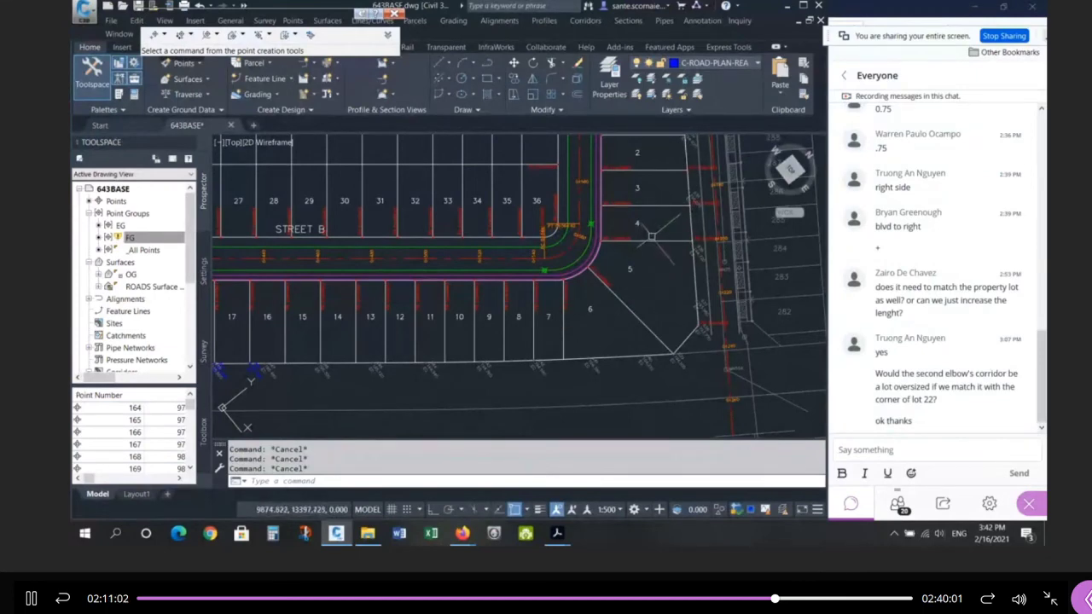
Step: Examine the corridor FG points at the two rear corners of lot 2, and clear the selection
{"action": "scroll", "coordinate": [653, 300], "scroll_direction": "down", "scroll_amount": 5}
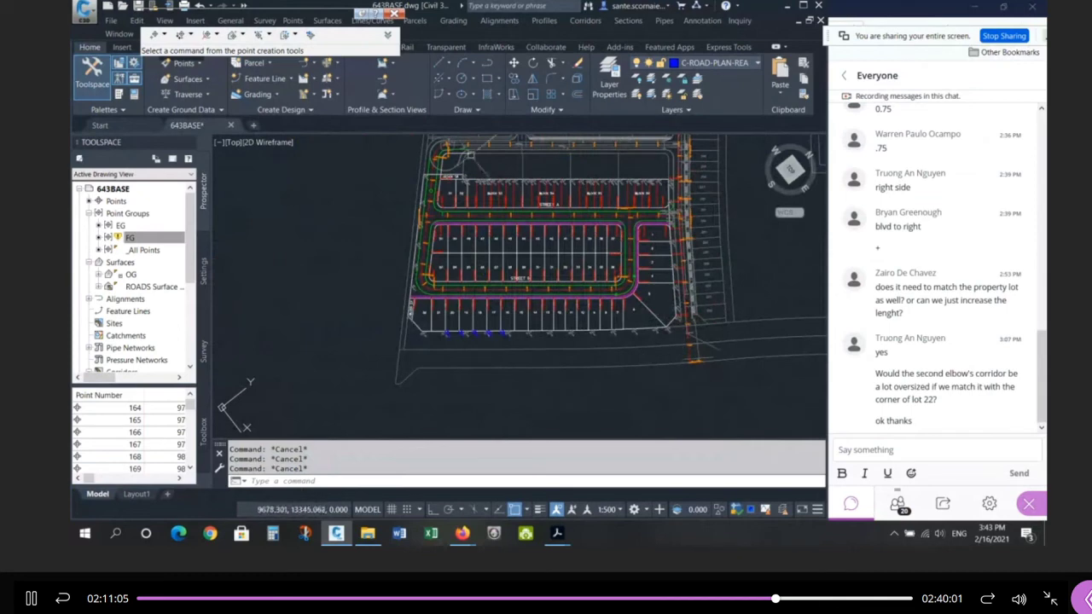
{"action": "scroll", "coordinate": [671, 258], "scroll_direction": "up", "scroll_amount": 2}
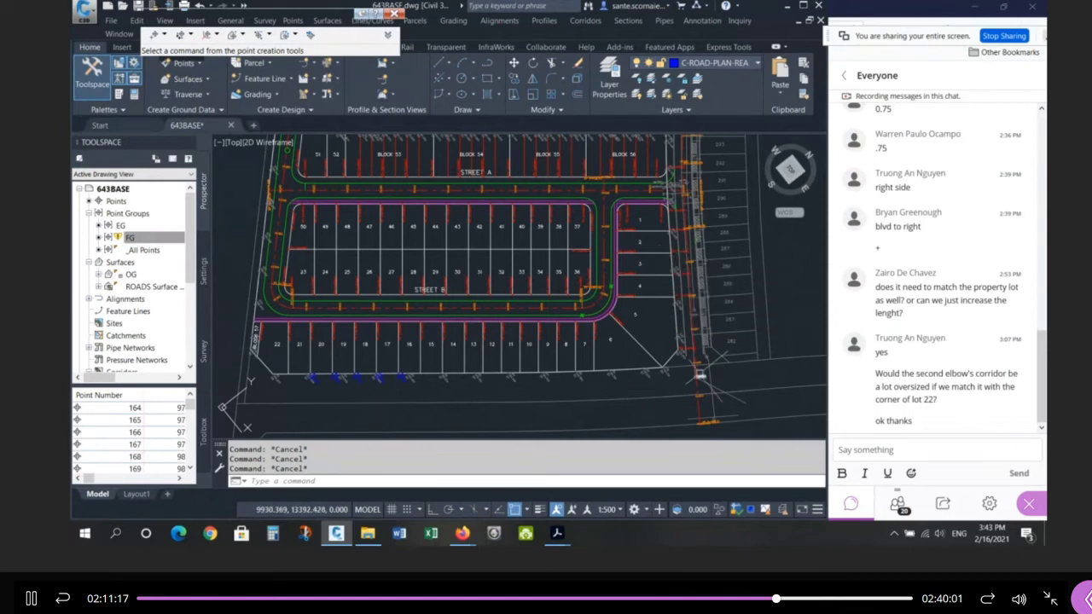
{"action": "scroll", "coordinate": [574, 290], "scroll_direction": "up", "scroll_amount": 5}
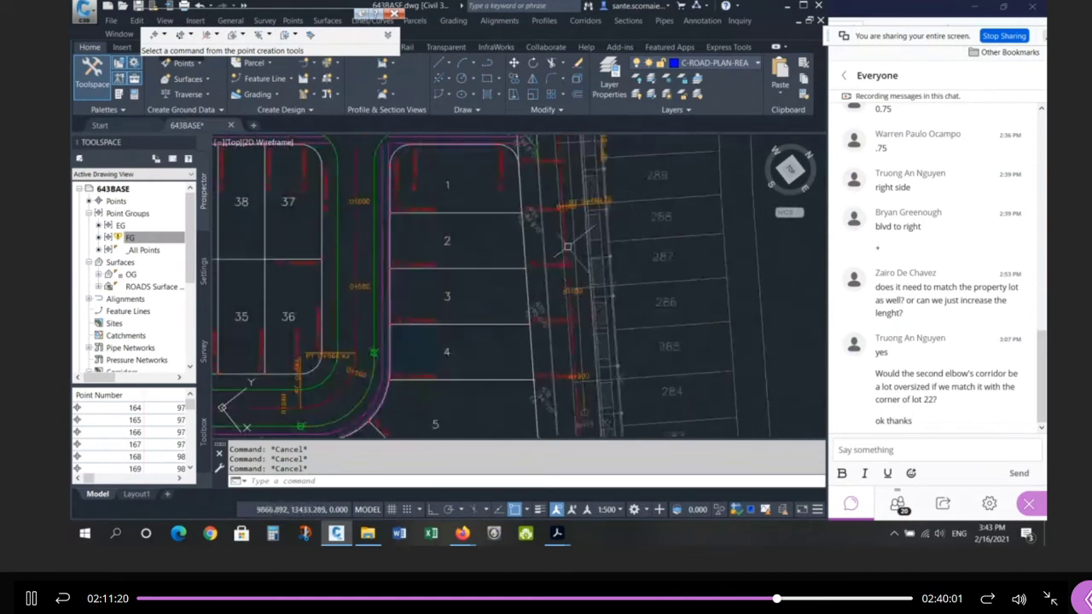
{"action": "scroll", "coordinate": [574, 290], "scroll_direction": "up", "scroll_amount": 2}
{"action": "left_click", "coordinate": [495, 189]}
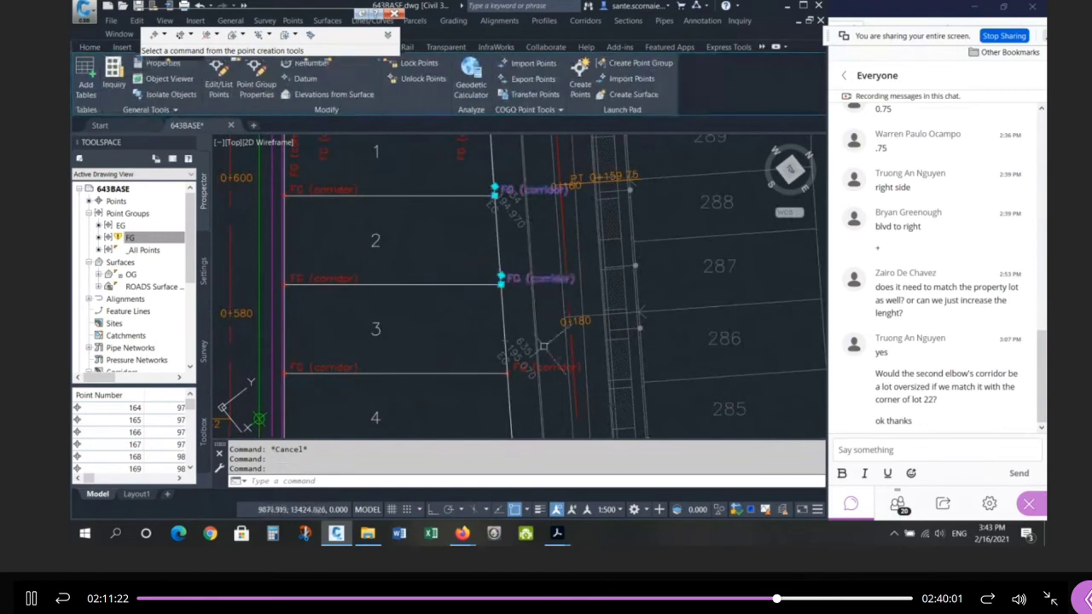
{"action": "key", "text": "Escape"}
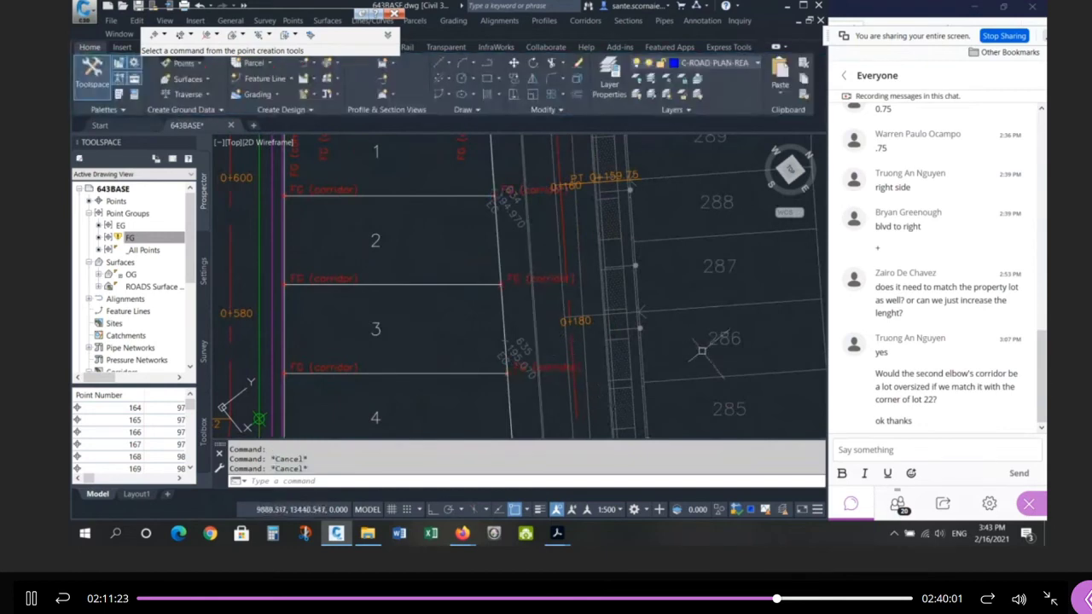
{"action": "scroll", "coordinate": [705, 351], "scroll_direction": "up", "scroll_amount": 2}
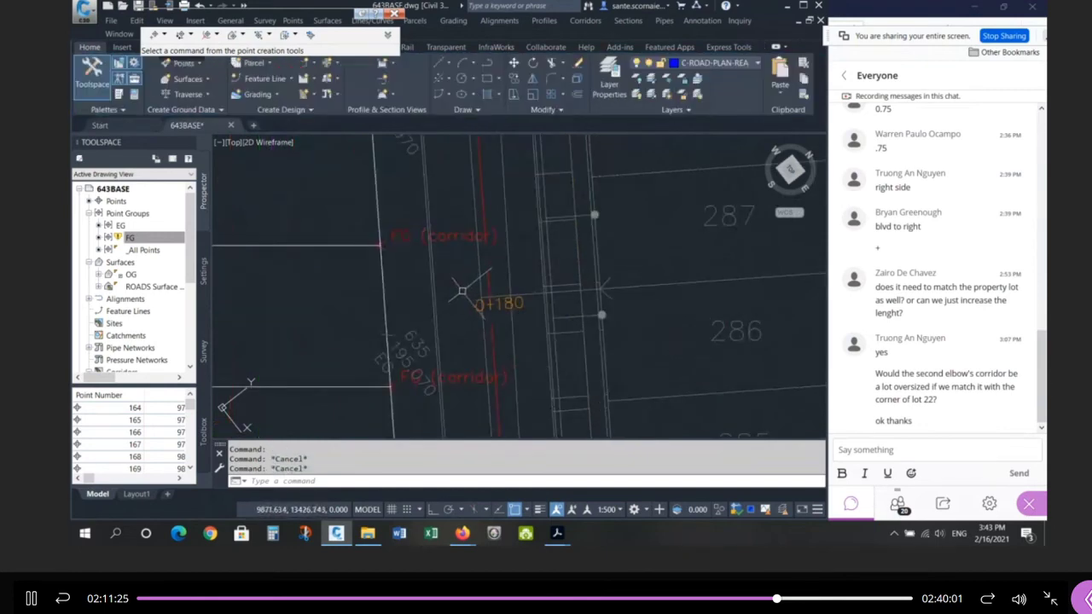
{"action": "key", "text": "Escape"}
{"action": "scroll", "coordinate": [512, 294], "scroll_direction": "down", "scroll_amount": 2}
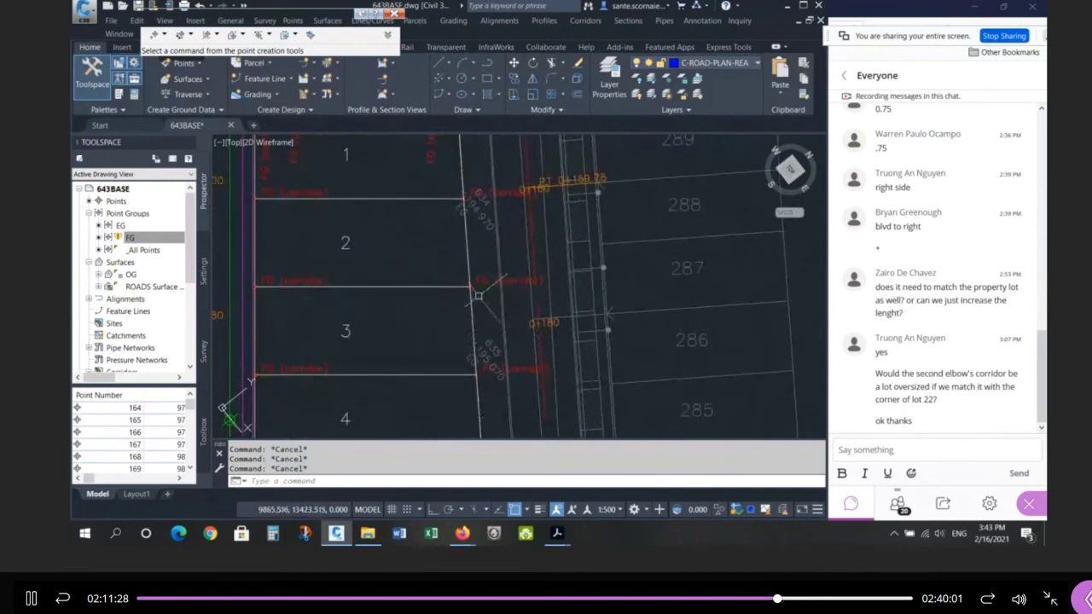
Step: List the properties of the corridor FG point at the rear corner between lots 2 and 3, and dismiss the listing
{"action": "type", "text": "li"}
{"action": "key", "text": "Return"}
{"action": "left_click", "coordinate": [474, 285]}
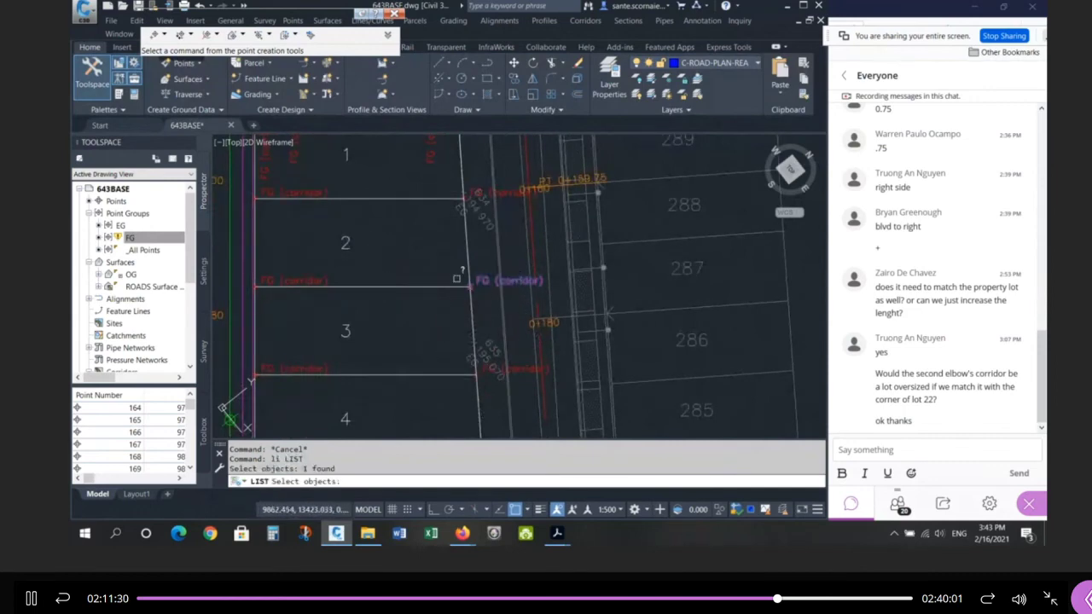
{"action": "key", "text": "Return"}
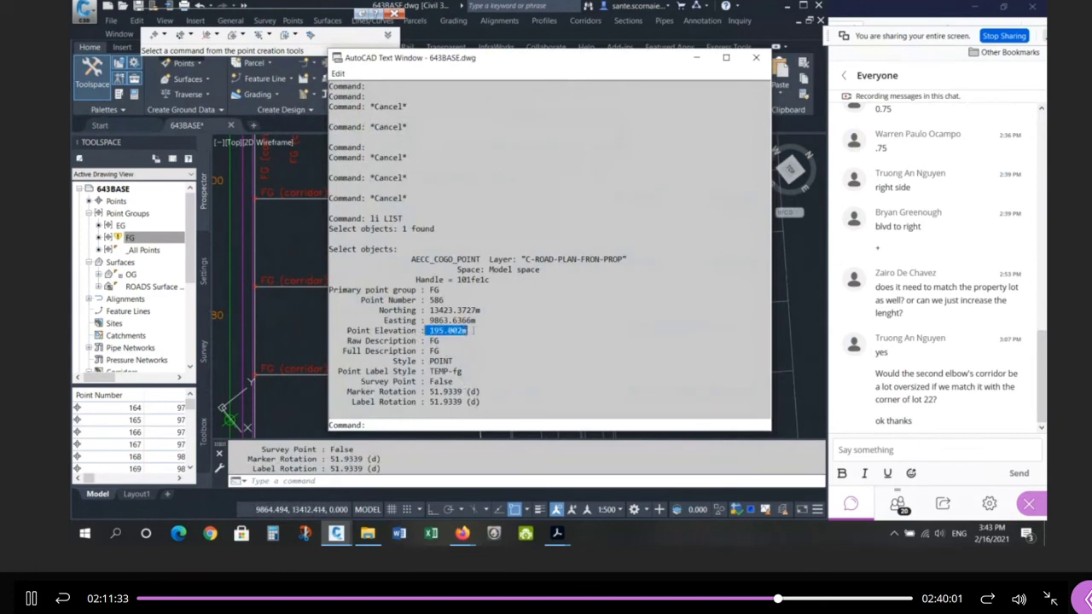
{"action": "key", "text": "Escape"}
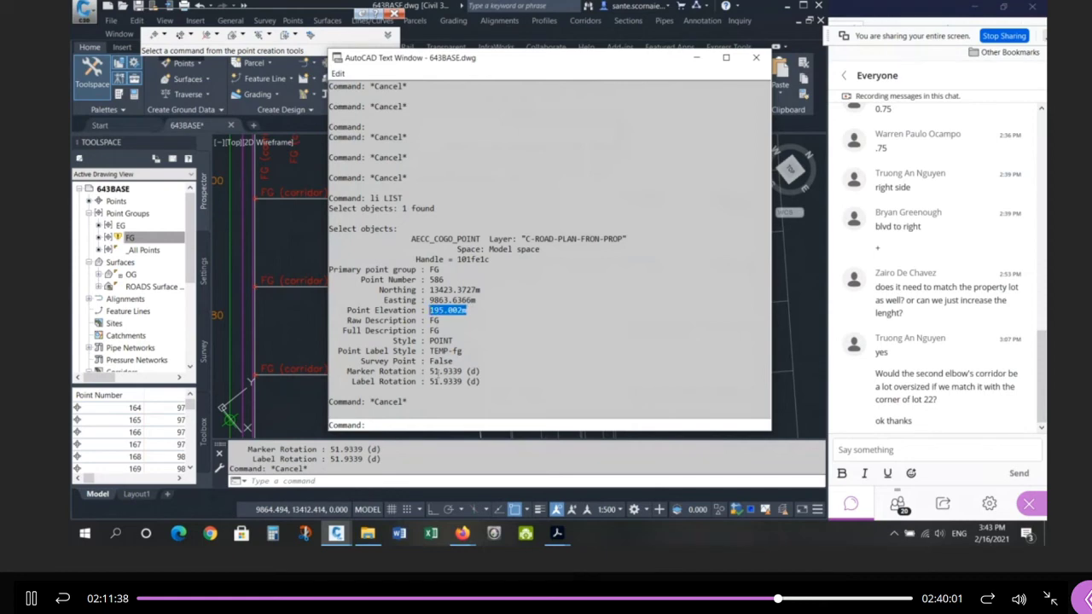
{"action": "key", "text": "Return"}
{"action": "key", "text": "Escape"}
{"action": "key", "text": "Escape"}
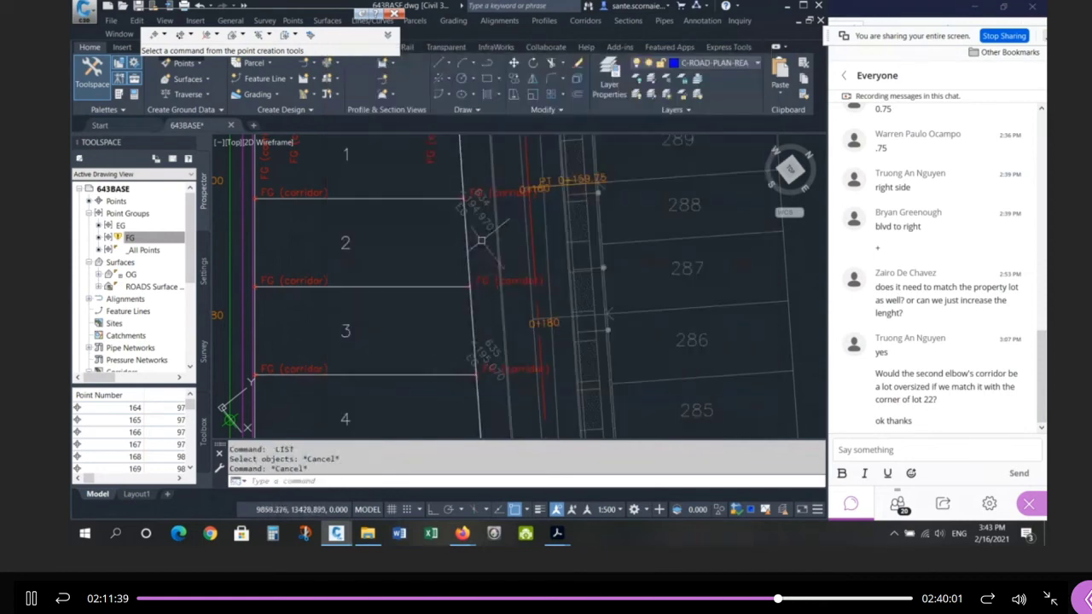
Step: Check EG points 634 and 635 on either side of the rear corner between lots 2 and 3
{"action": "left_click", "coordinate": [485, 222]}
{"action": "left_click", "coordinate": [493, 354]}
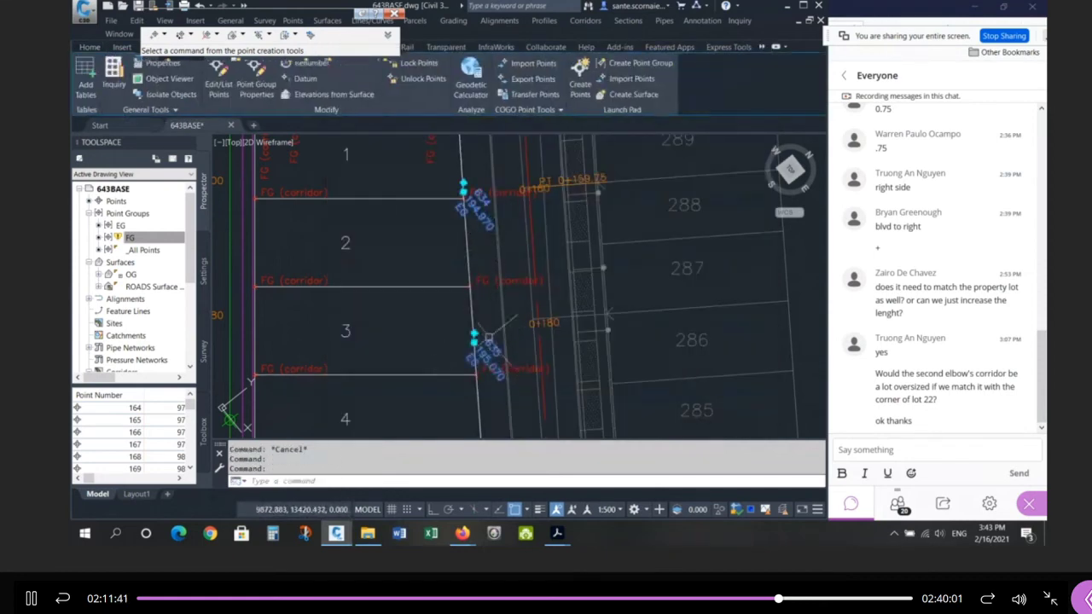
{"action": "left_click", "coordinate": [274, 68]}
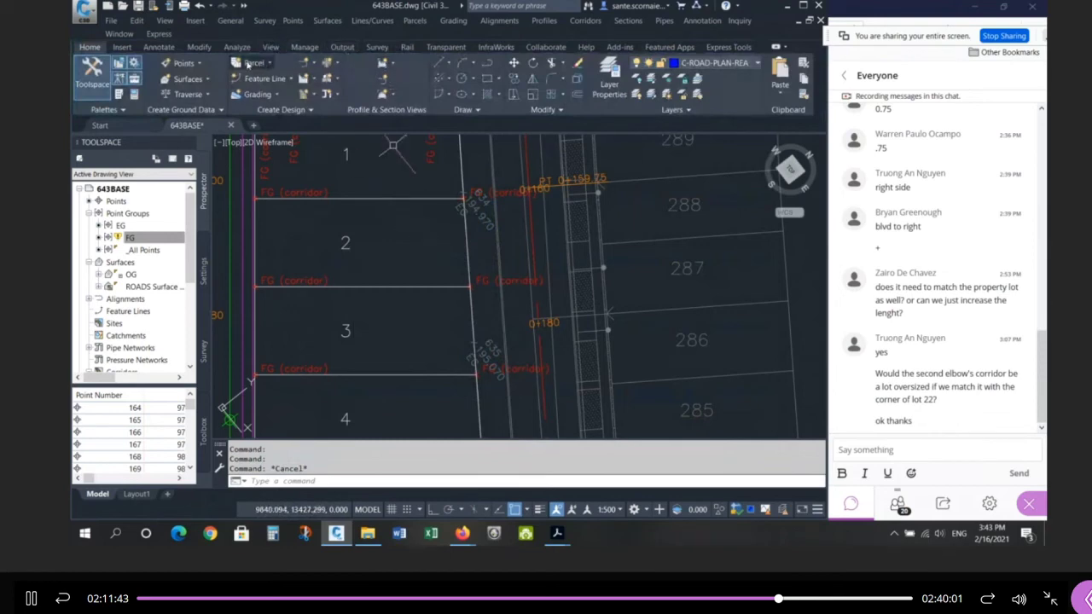
Step: Start By Relative Location point creation with EG point 634 at 194.970 m and EG point 635 at 195.070 m as control points
{"action": "left_click", "coordinate": [194, 63]}
{"action": "left_click", "coordinate": [213, 80]}
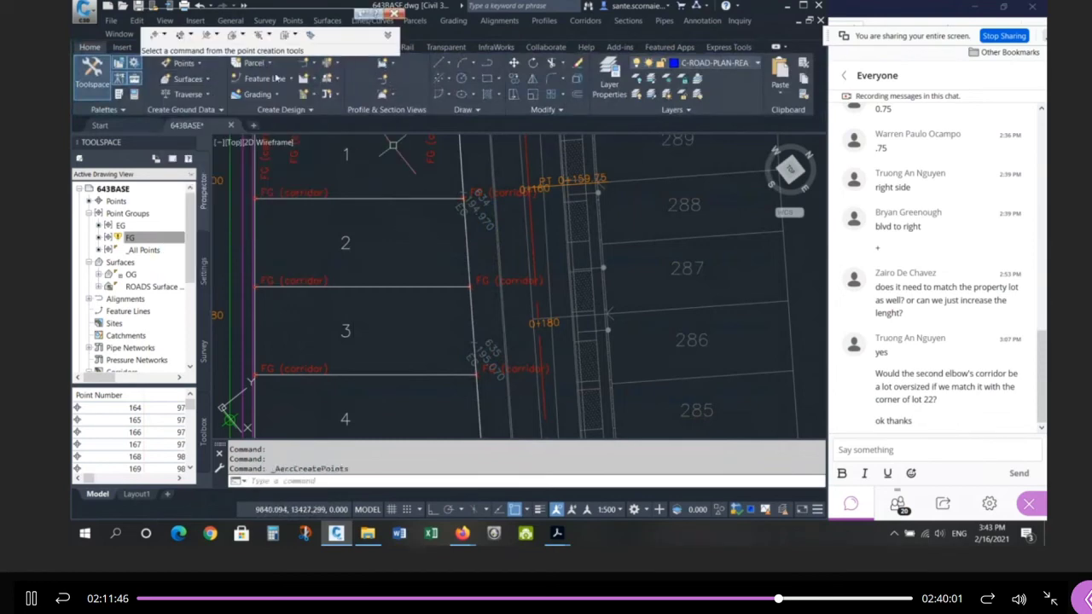
{"action": "left_click", "coordinate": [266, 35]}
{"action": "left_click", "coordinate": [294, 58]}
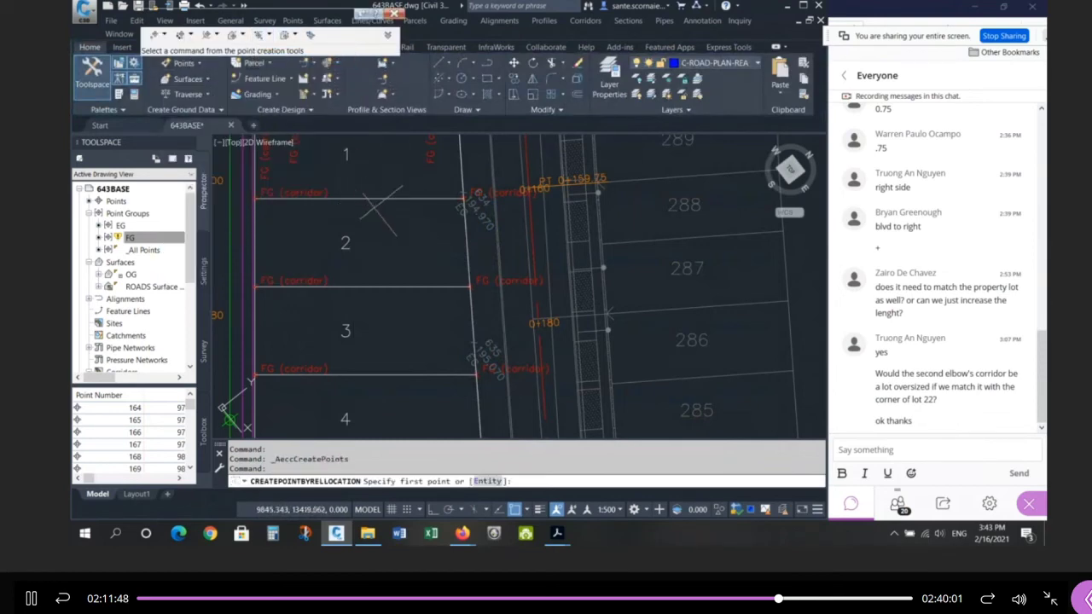
{"action": "scroll", "coordinate": [422, 224], "scroll_direction": "up", "scroll_amount": 5}
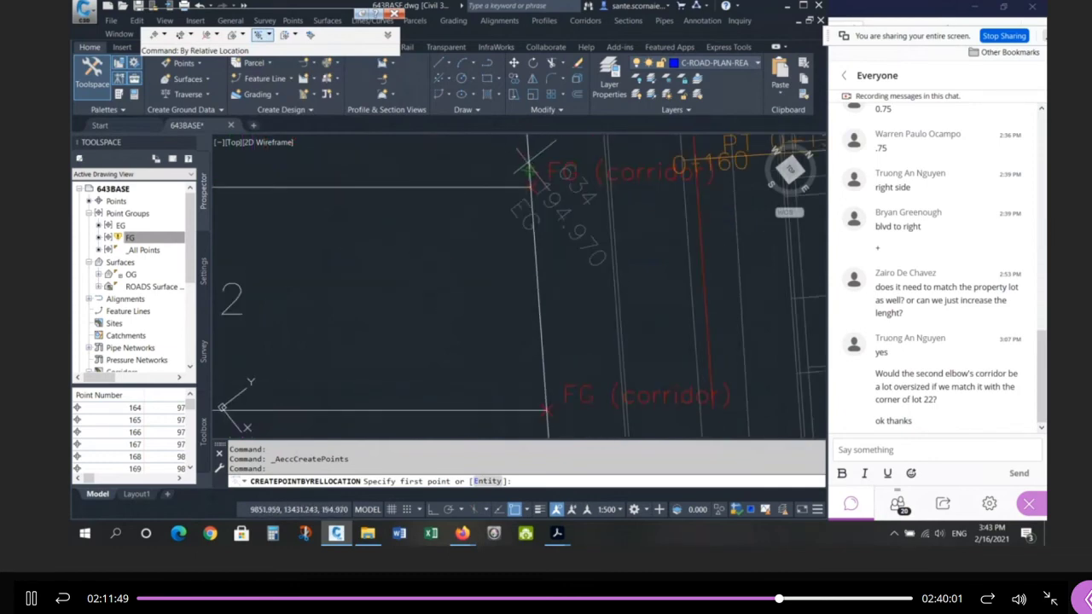
{"action": "left_click", "coordinate": [530, 169]}
{"action": "scroll", "coordinate": [530, 169], "scroll_direction": "down", "scroll_amount": 5}
{"action": "key", "text": "Return"}
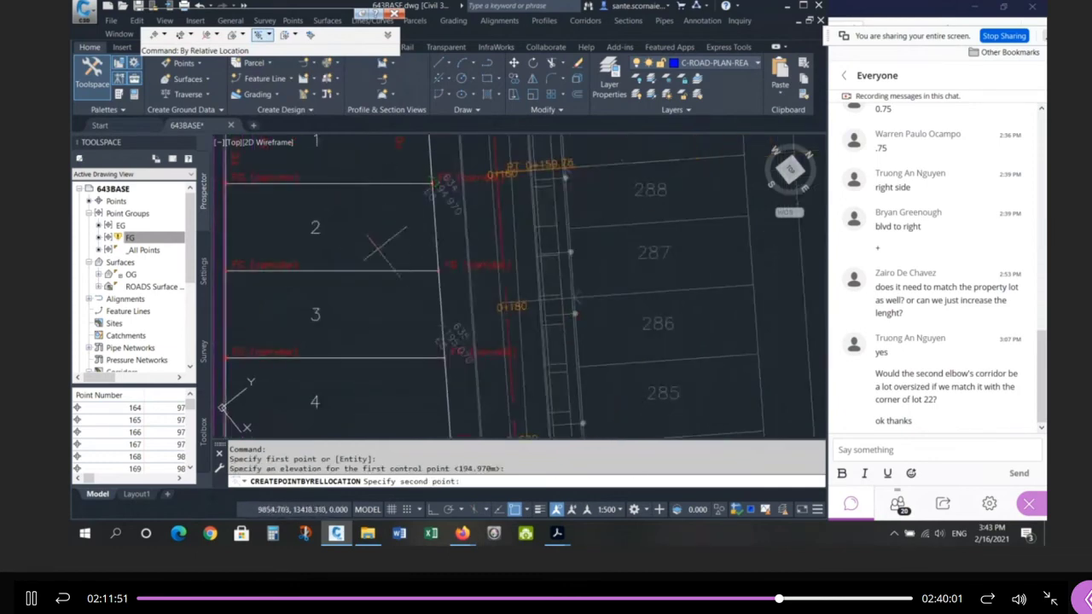
{"action": "left_click", "coordinate": [438, 325]}
{"action": "key", "text": "Return"}
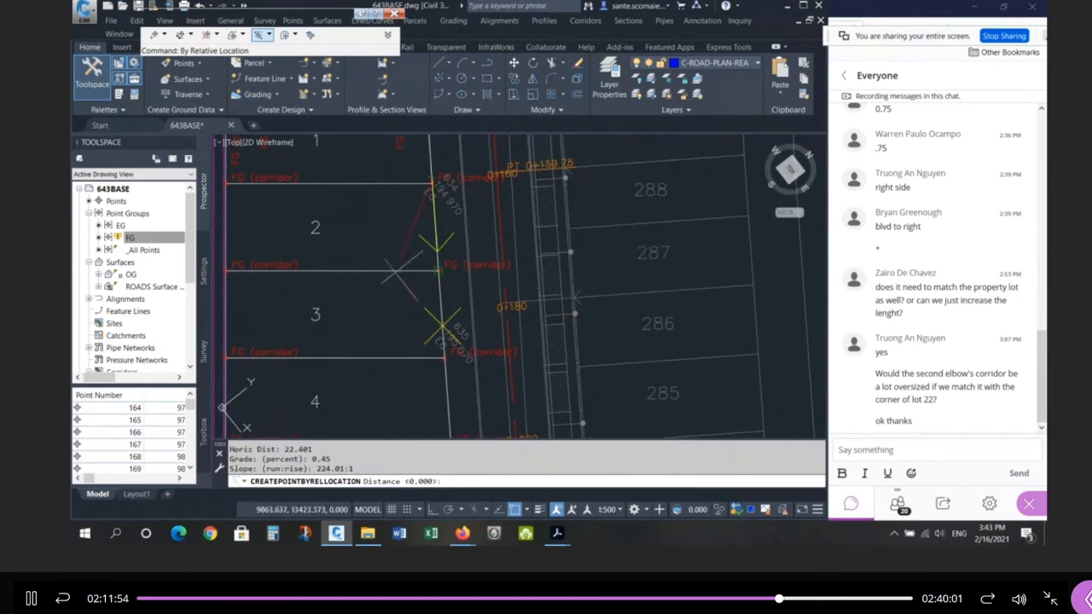
Step: Create an FG point with zero offset at the rear corner between lots 2 and 3, and end the command
{"action": "key", "text": "Return"}
{"action": "key", "text": "Return"}
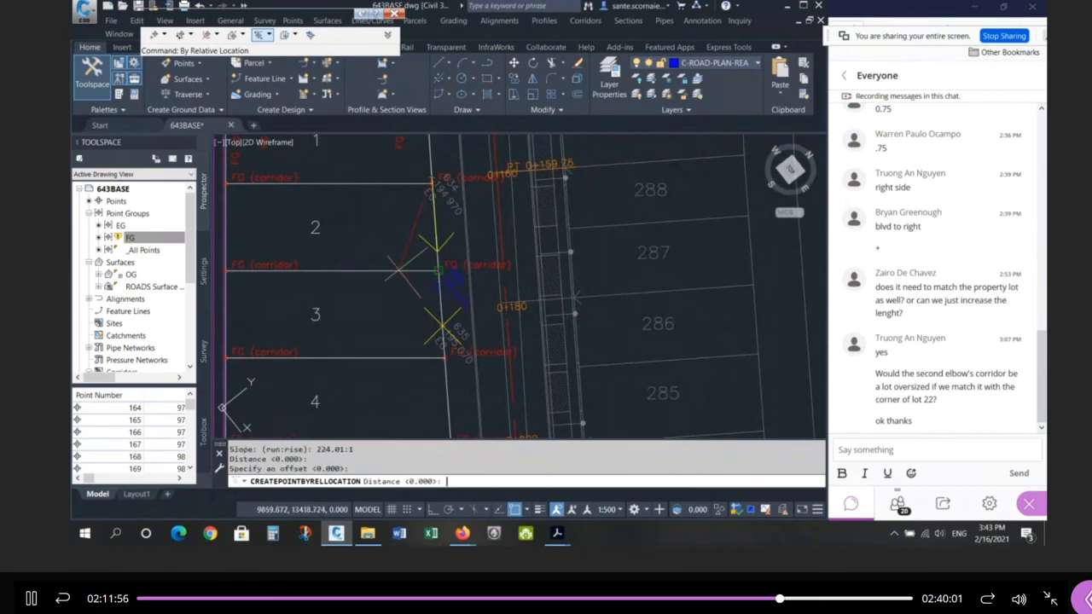
{"action": "key", "text": "Escape"}
{"action": "key", "text": "Escape"}
Step: List the corridor FG point overlapping FG point 666 to compare their elevations, and dismiss the listing
{"action": "scroll", "coordinate": [477, 297], "scroll_direction": "up", "scroll_amount": 3}
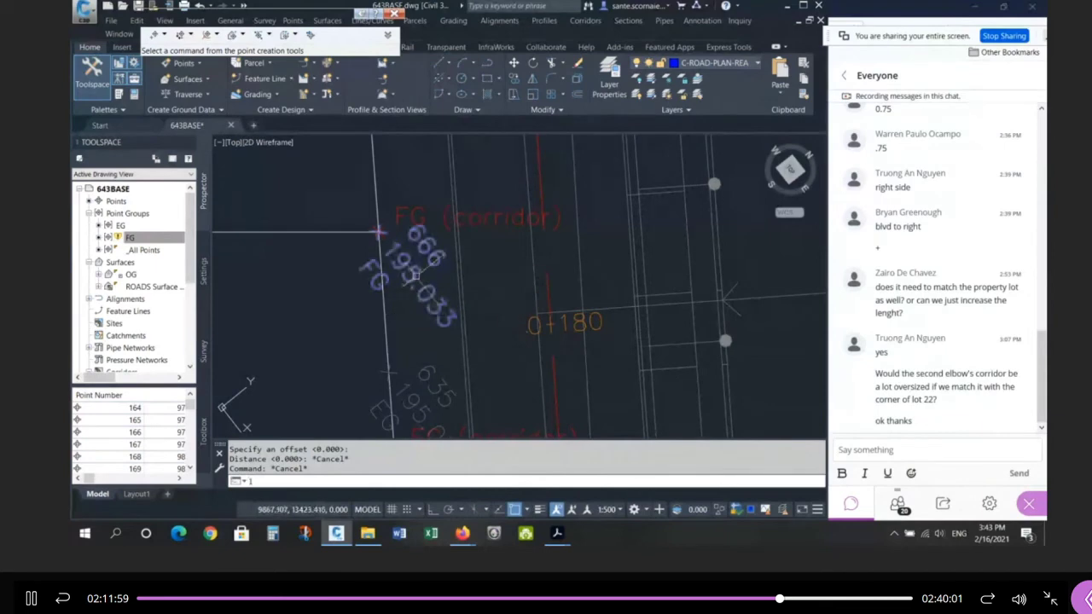
{"action": "left_click", "coordinate": [503, 222]}
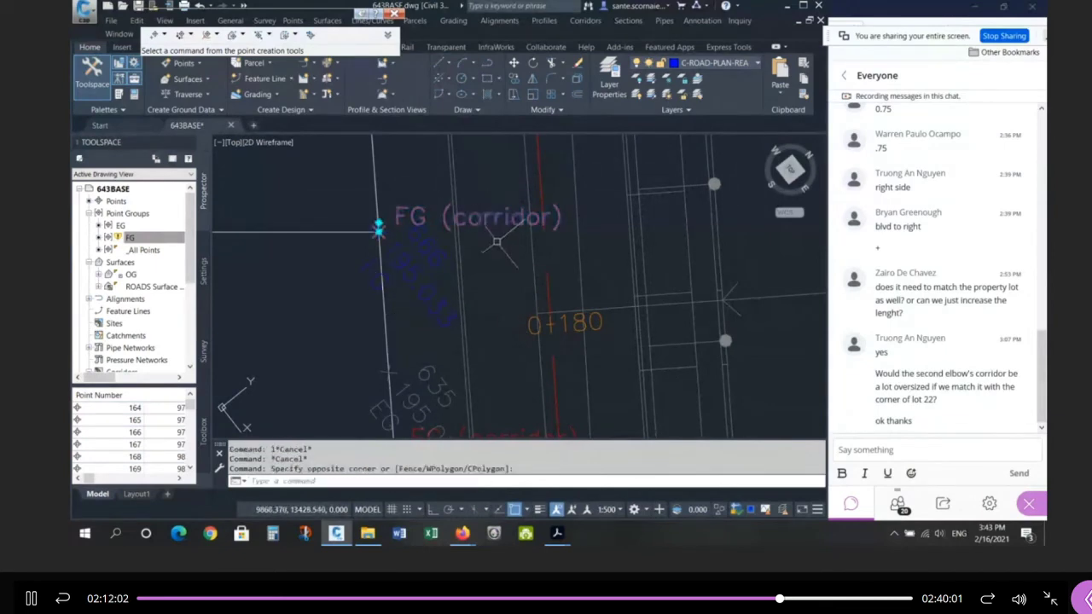
{"action": "key", "text": "Escape"}
{"action": "type", "text": "li"}
{"action": "key", "text": "Return"}
{"action": "left_click", "coordinate": [516, 253]}
{"action": "left_click", "coordinate": [469, 181]}
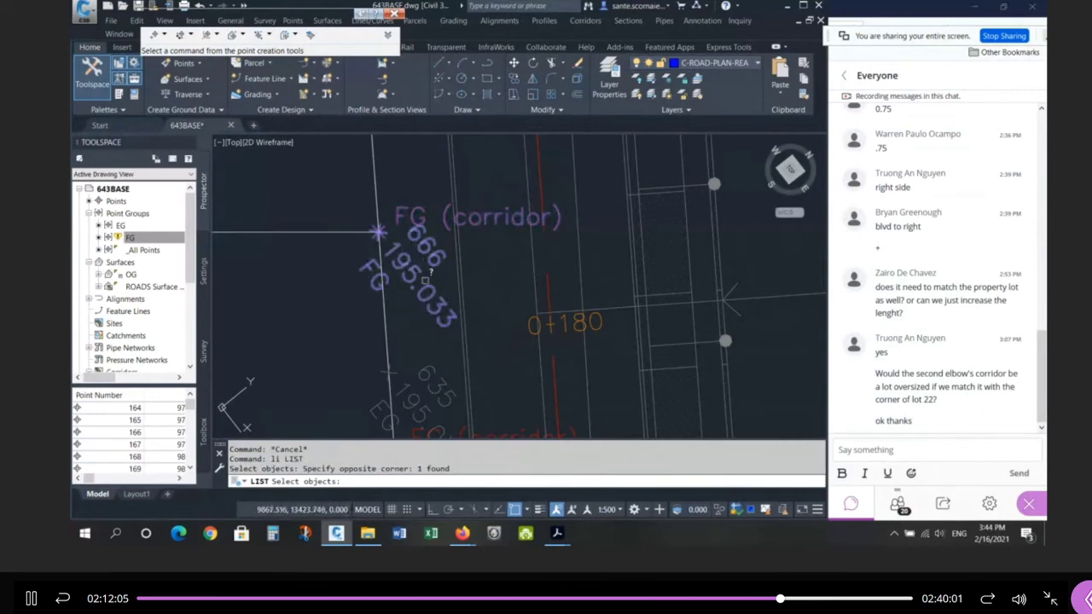
{"action": "key", "text": "Return"}
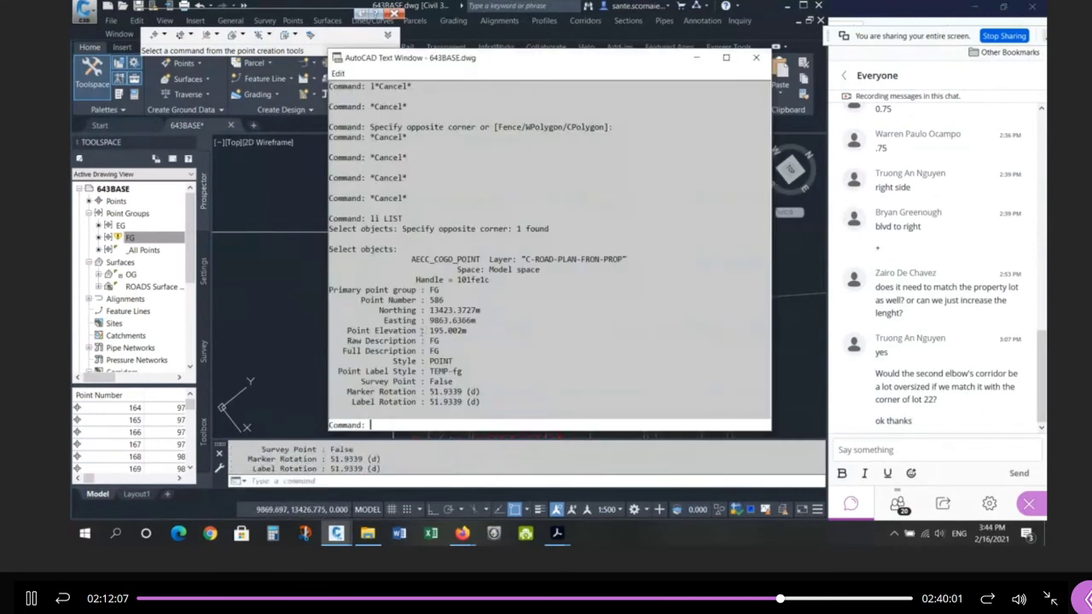
{"action": "key", "text": "Escape"}
{"action": "key", "text": "Return"}
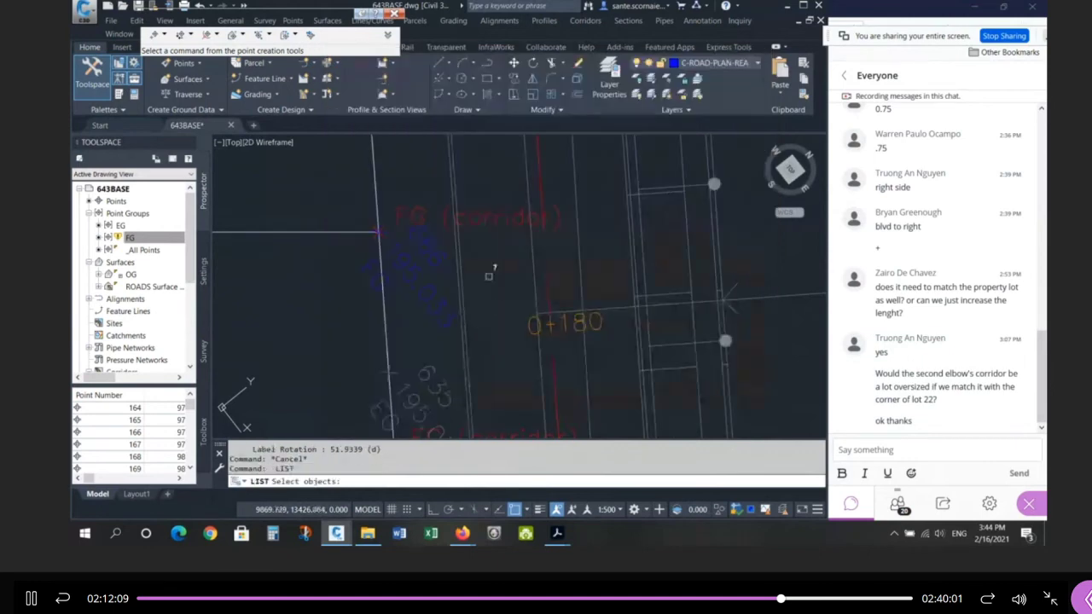
Step: Select FG point 666 and the overlapping corridor FG point in turn at the rear corner between lots 2 and 3
{"action": "key", "text": "Escape"}
{"action": "key", "text": "Escape"}
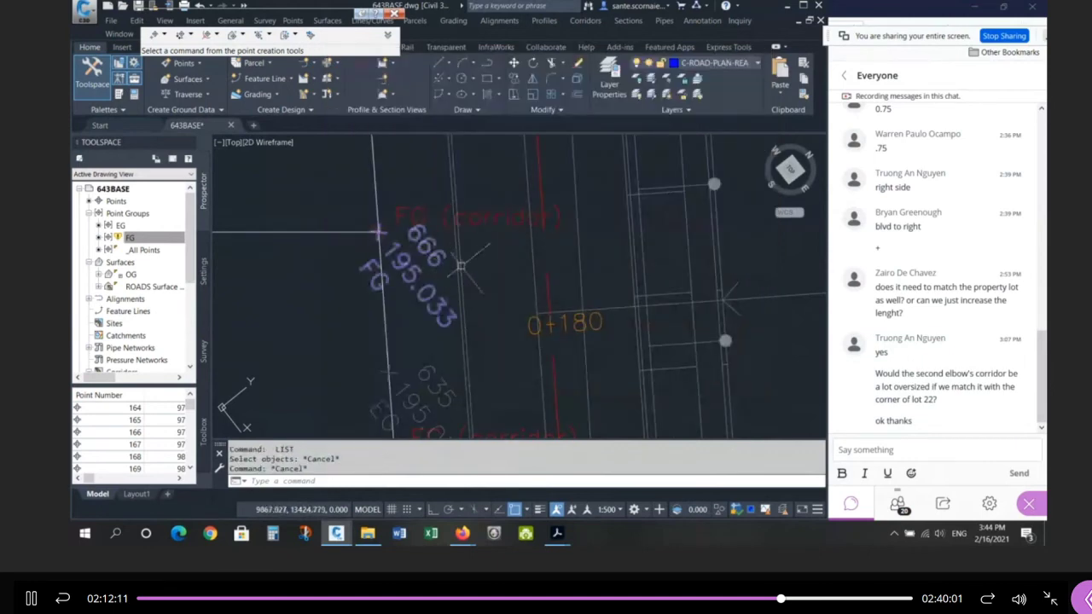
{"action": "left_click", "coordinate": [497, 220]}
{"action": "key", "text": "Escape"}
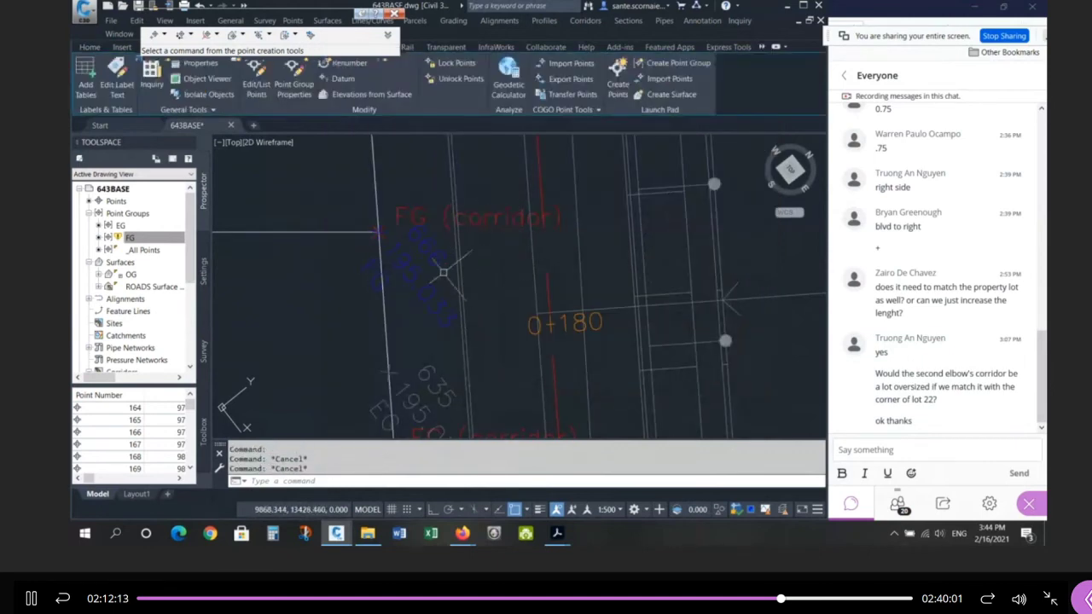
{"action": "left_click", "coordinate": [435, 303]}
{"action": "mouse_move", "coordinate": [435, 303]}
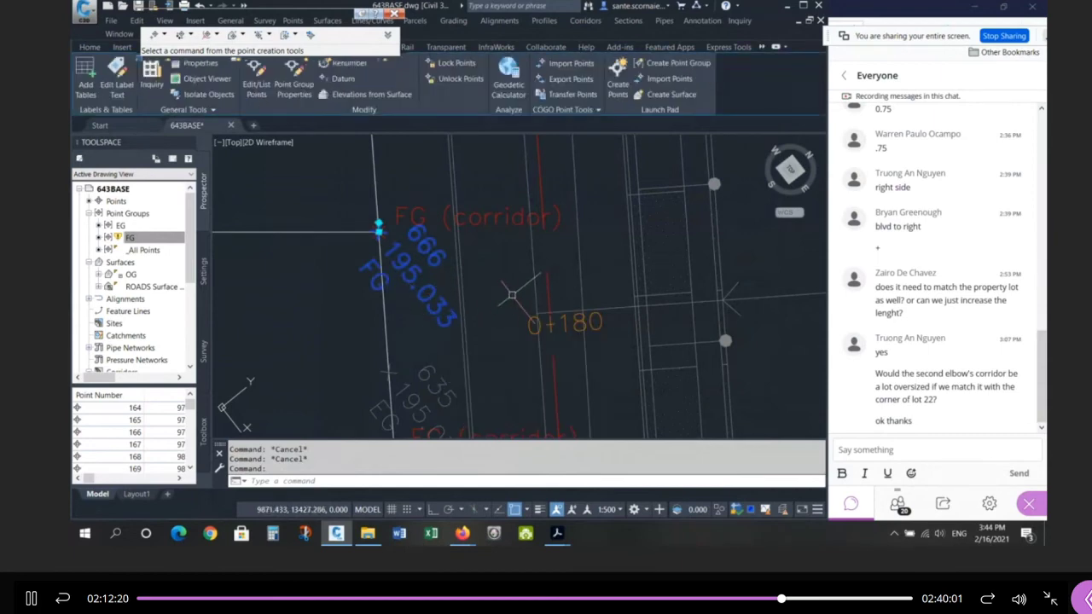
{"action": "key", "text": "Escape"}
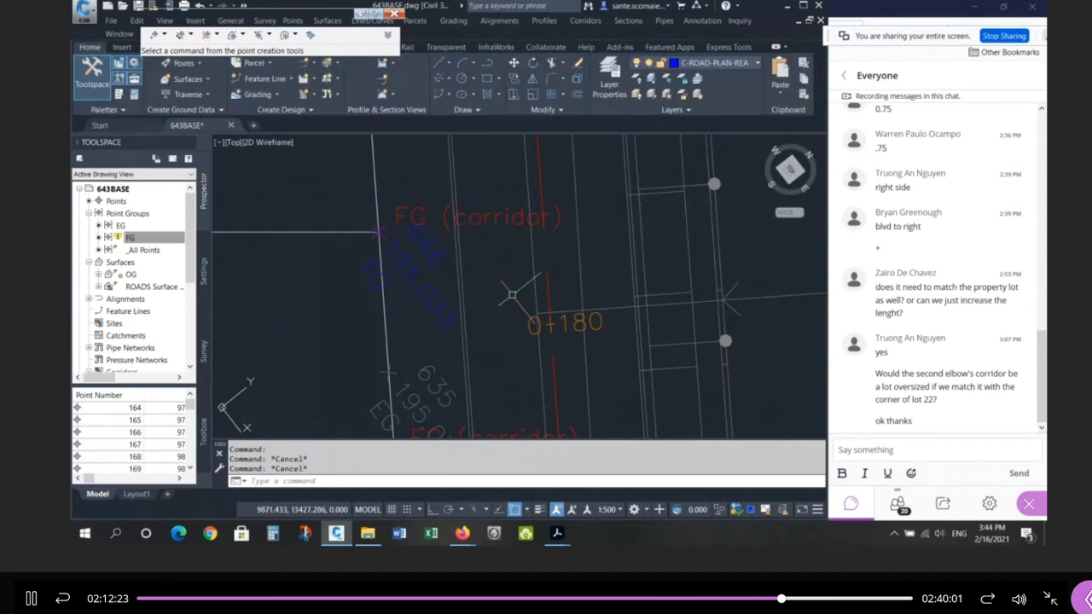
{"action": "left_click", "coordinate": [378, 227]}
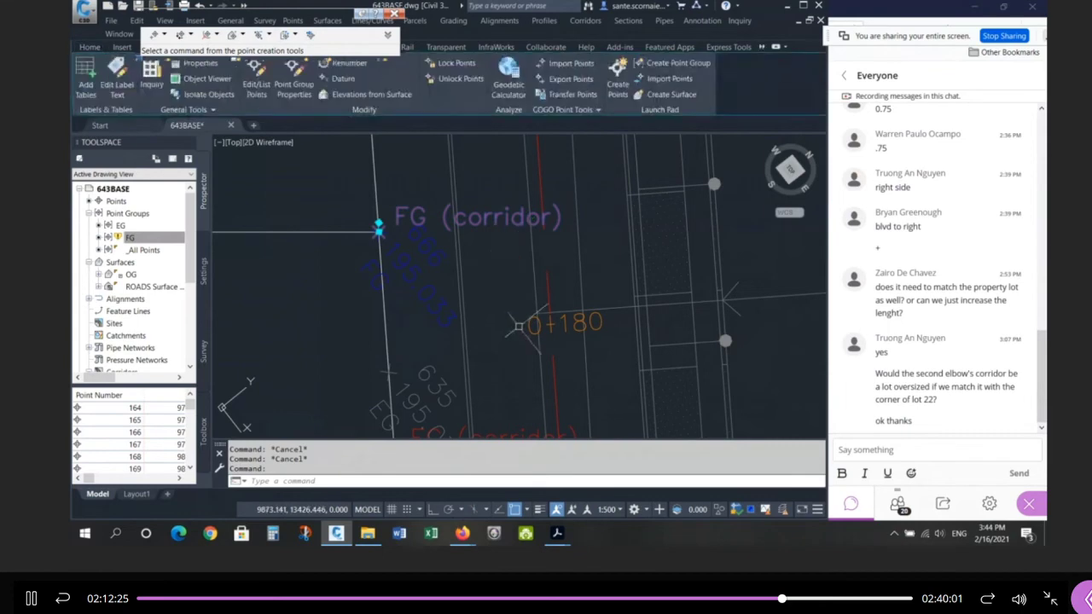
{"action": "key", "text": "Escape"}
Step: Open Leger Way Plan & Profile.pdf from the MN Files folder, rotate it upright, and examine the finished grade against existing ground
{"action": "scroll", "coordinate": [512, 316], "scroll_direction": "down", "scroll_amount": 5}
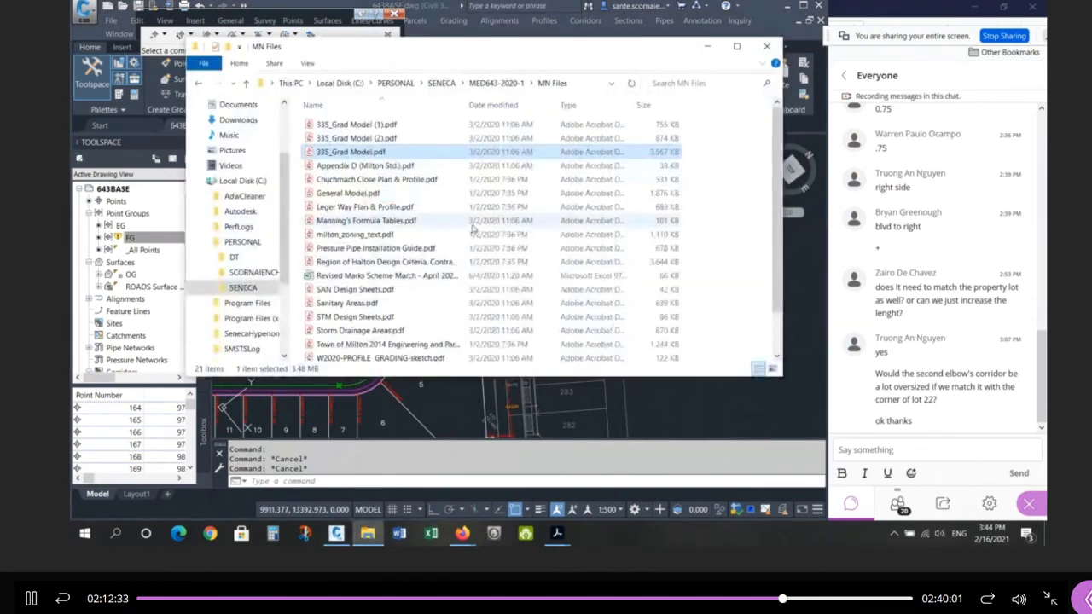
{"action": "double_click", "coordinate": [386, 208]}
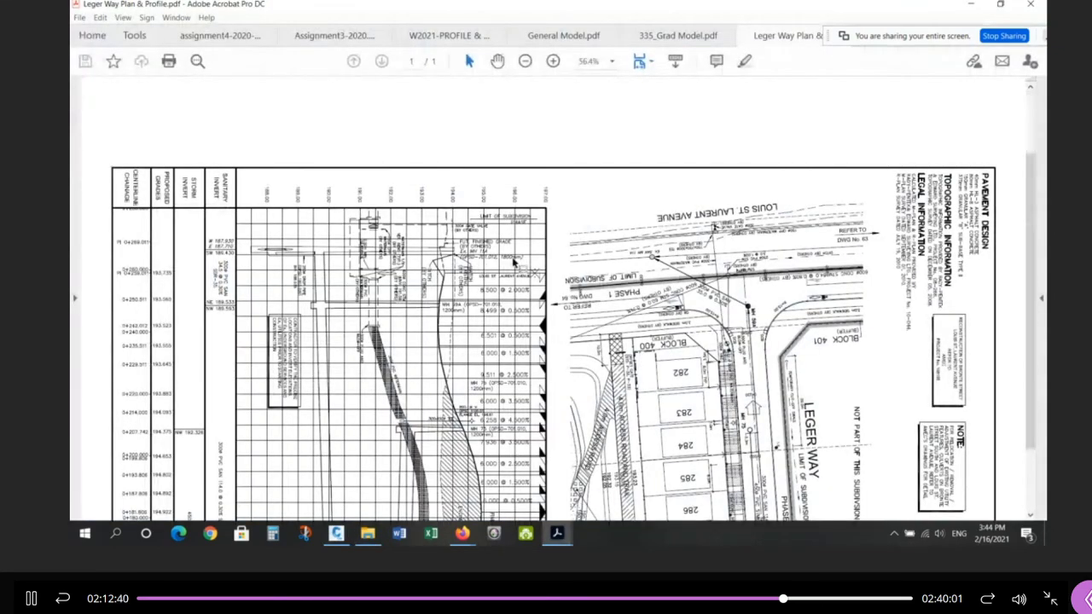
{"action": "key", "text": "ctrl+shift+minus"}
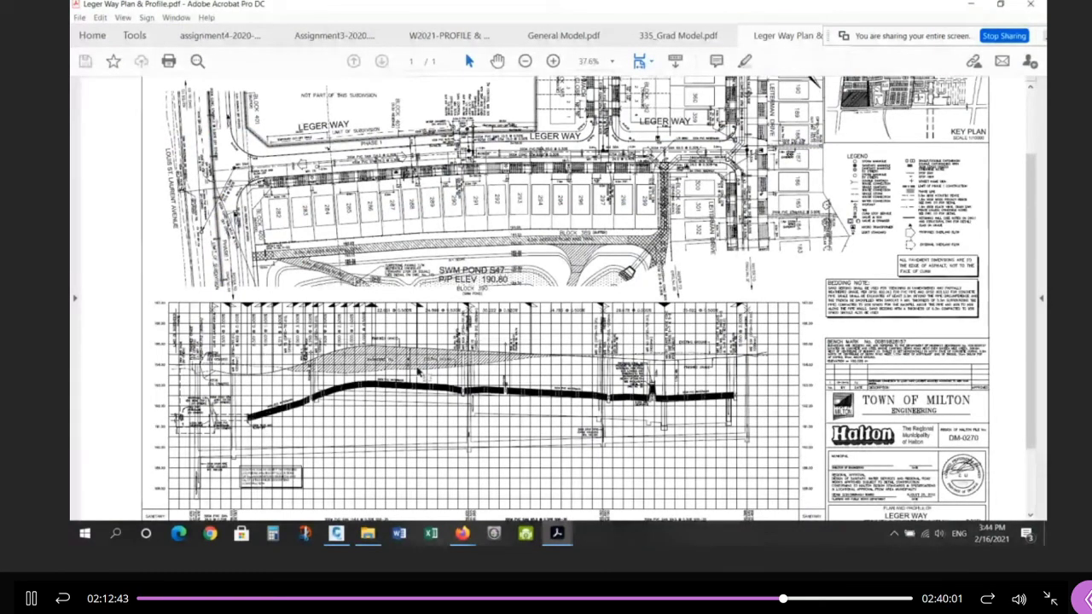
{"action": "scroll", "coordinate": [418, 373], "scroll_direction": "up", "scroll_amount": 3, "text": "ctrl"}
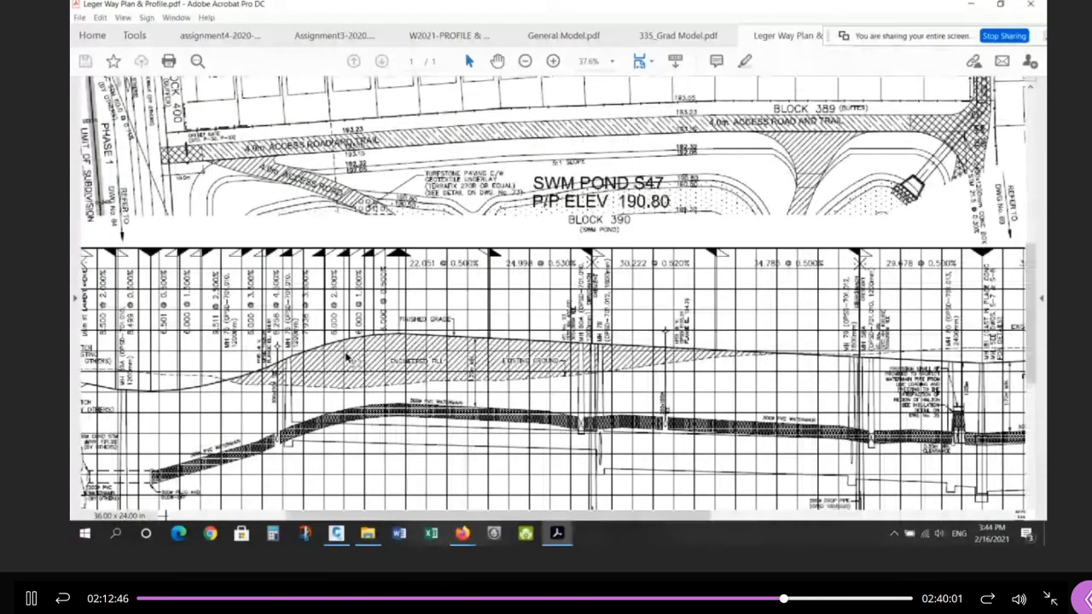
{"action": "scroll", "coordinate": [424, 269], "scroll_direction": "up", "scroll_amount": 5, "text": "ctrl"}
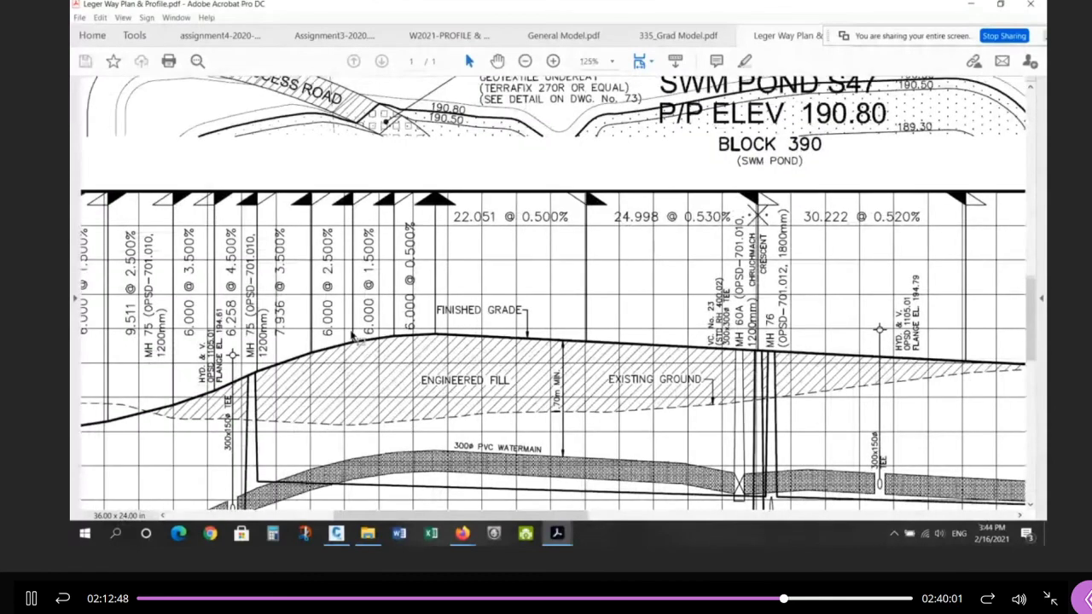
{"action": "scroll", "coordinate": [357, 365], "scroll_direction": "up", "scroll_amount": 1, "text": "ctrl"}
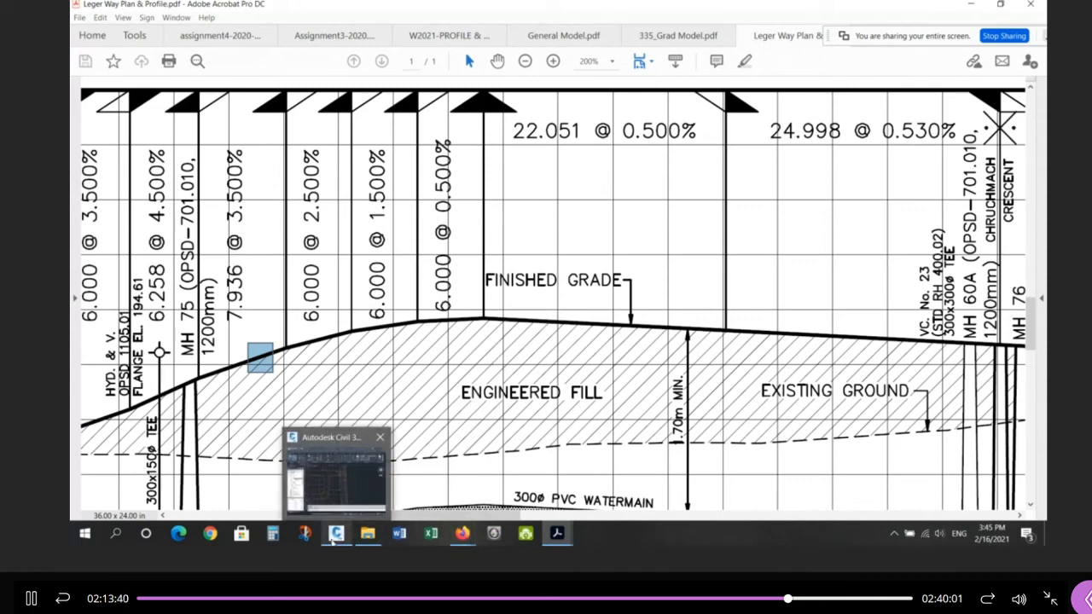
Step: Switch back to Civil 3D and check EG point 630 along the Leger Way side of Block 56
{"action": "left_click", "coordinate": [336, 535]}
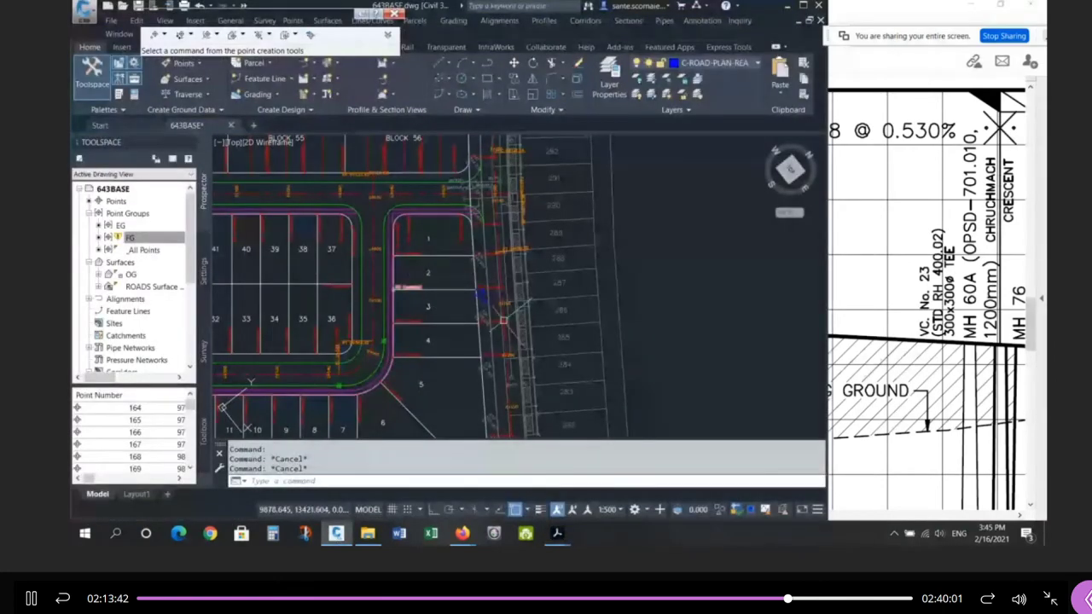
{"action": "scroll", "coordinate": [487, 281], "scroll_direction": "up", "scroll_amount": 2}
{"action": "scroll", "coordinate": [467, 226], "scroll_direction": "up", "scroll_amount": 2}
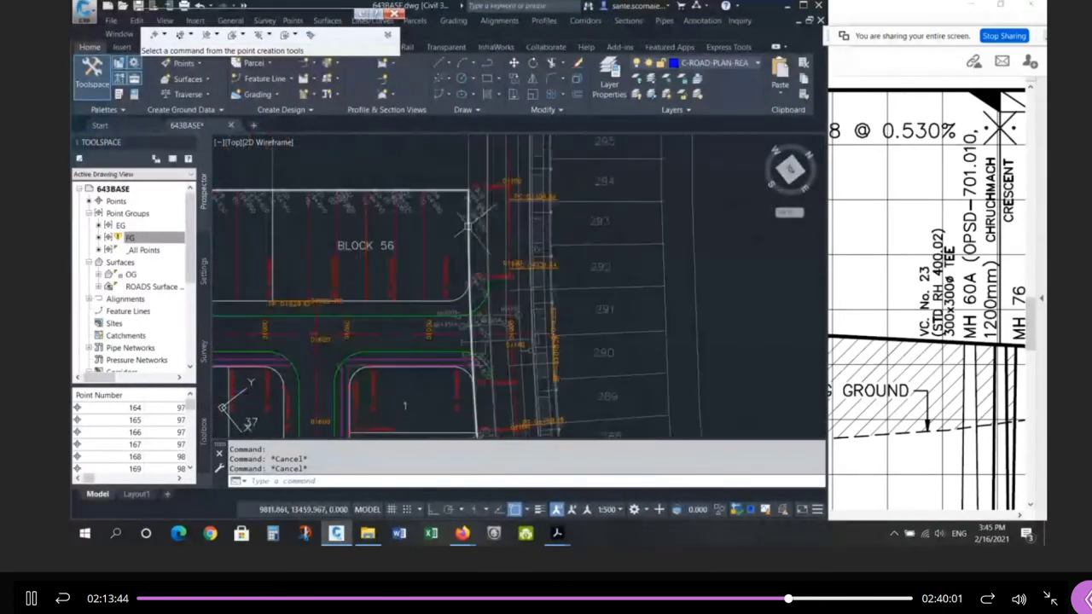
{"action": "scroll", "coordinate": [467, 226], "scroll_direction": "up", "scroll_amount": 4}
{"action": "scroll", "coordinate": [448, 188], "scroll_direction": "down", "scroll_amount": 2}
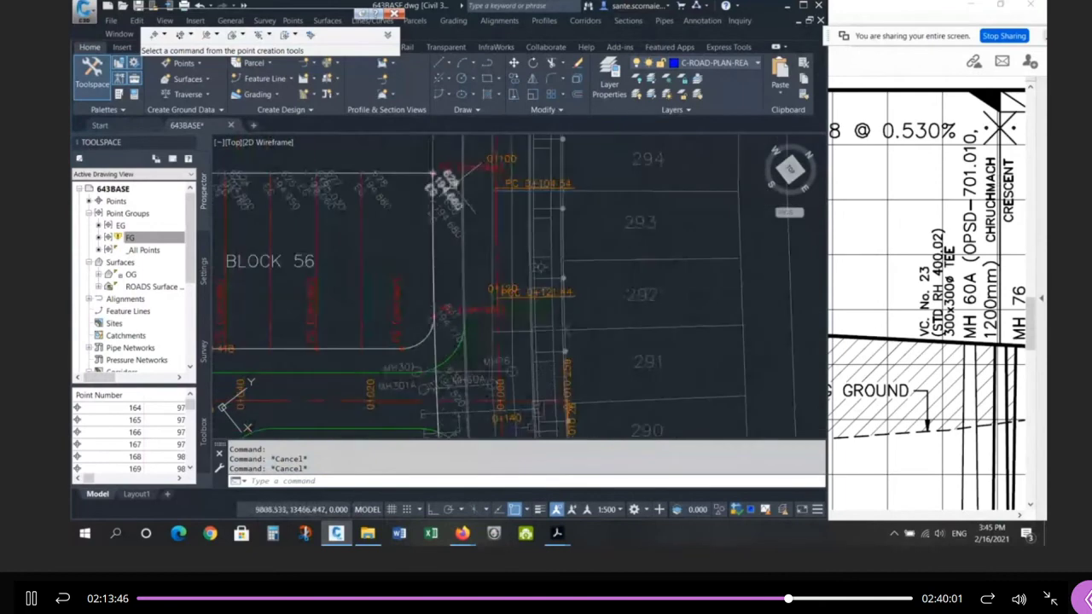
{"action": "scroll", "coordinate": [436, 183], "scroll_direction": "up", "scroll_amount": 2}
{"action": "scroll", "coordinate": [428, 189], "scroll_direction": "up", "scroll_amount": 1}
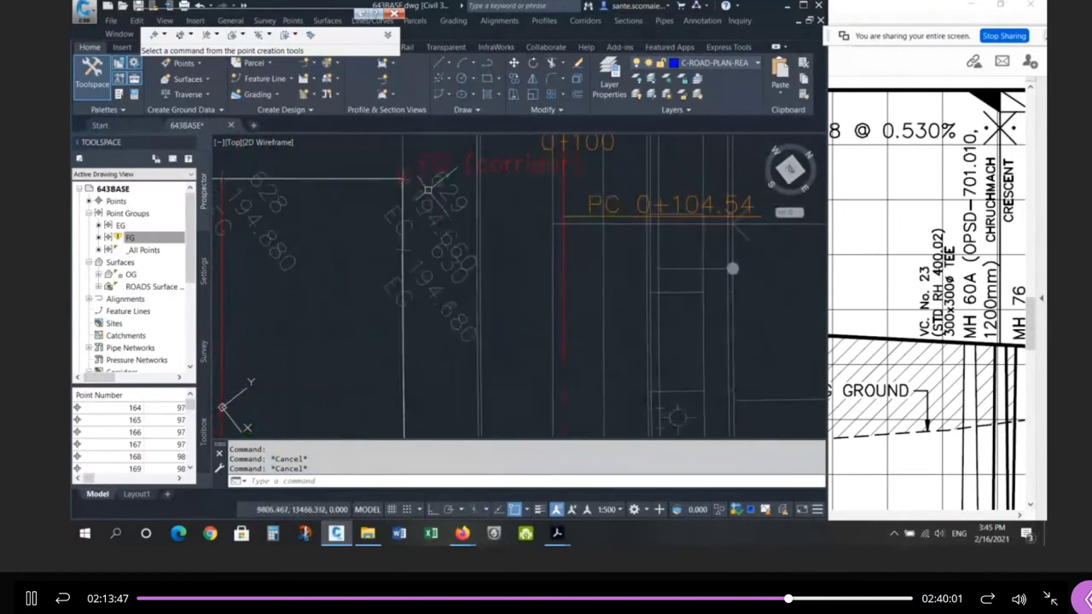
{"action": "scroll", "coordinate": [428, 189], "scroll_direction": "up", "scroll_amount": 2}
{"action": "left_click", "coordinate": [428, 191]}
{"action": "scroll", "coordinate": [428, 191], "scroll_direction": "down", "scroll_amount": 4}
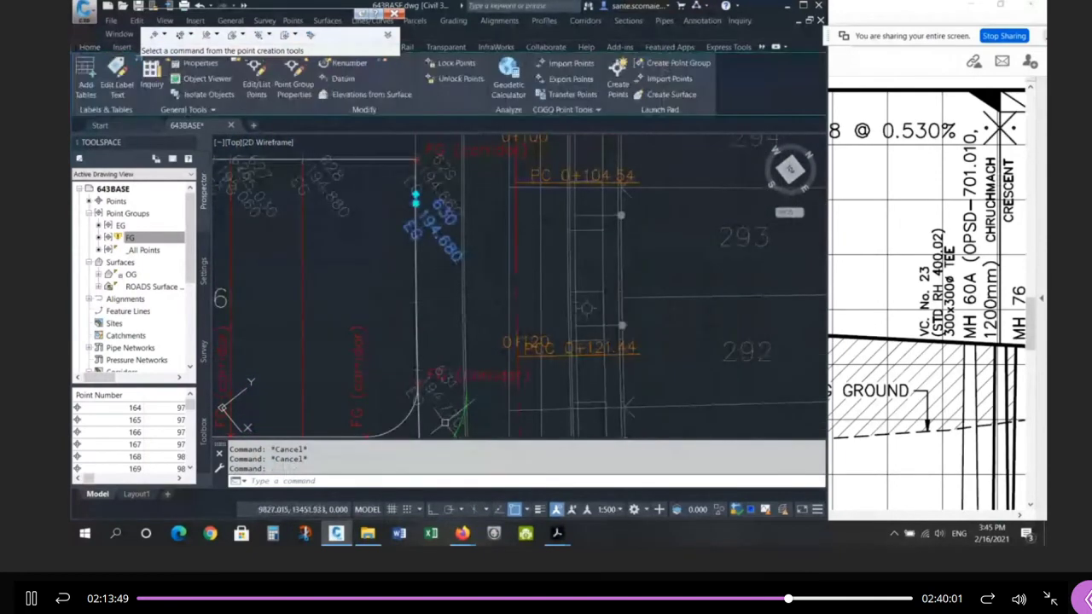
Step: Check EG points 631 and 632 on either side of the curve start at the corner of Block 56
{"action": "scroll", "coordinate": [461, 201], "scroll_direction": "down", "scroll_amount": 2}
{"action": "middle_click_drag", "start_coordinate": [527, 407], "coordinate": [500, 322]}
{"action": "scroll", "coordinate": [501, 321], "scroll_direction": "up", "scroll_amount": 2}
{"action": "key", "text": "Escape"}
{"action": "left_click", "coordinate": [380, 177]}
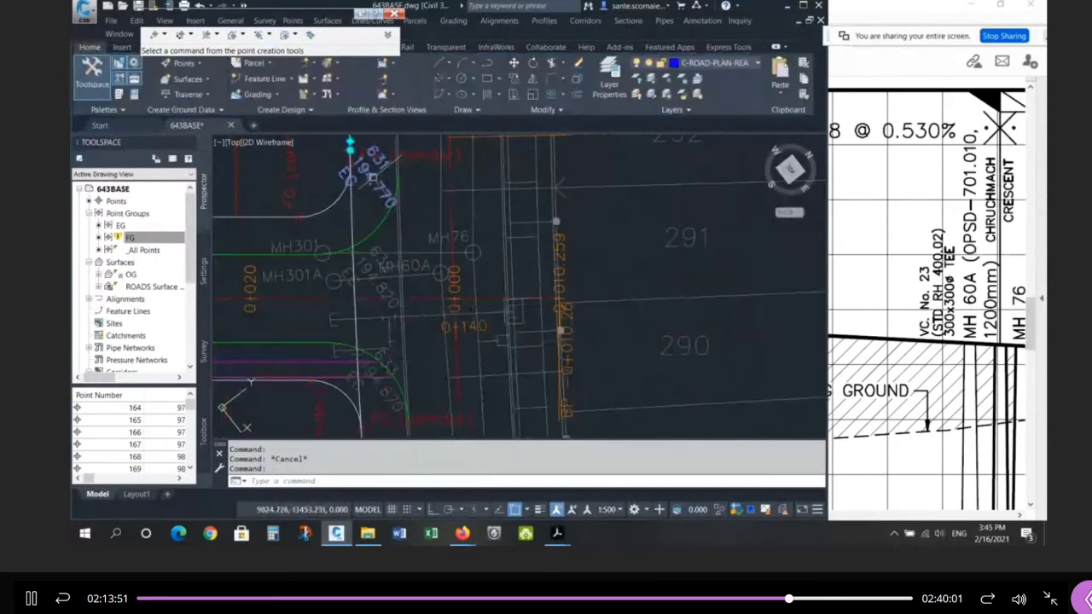
{"action": "left_click", "coordinate": [382, 246]}
{"action": "scroll", "coordinate": [319, 149], "scroll_direction": "up", "scroll_amount": 5}
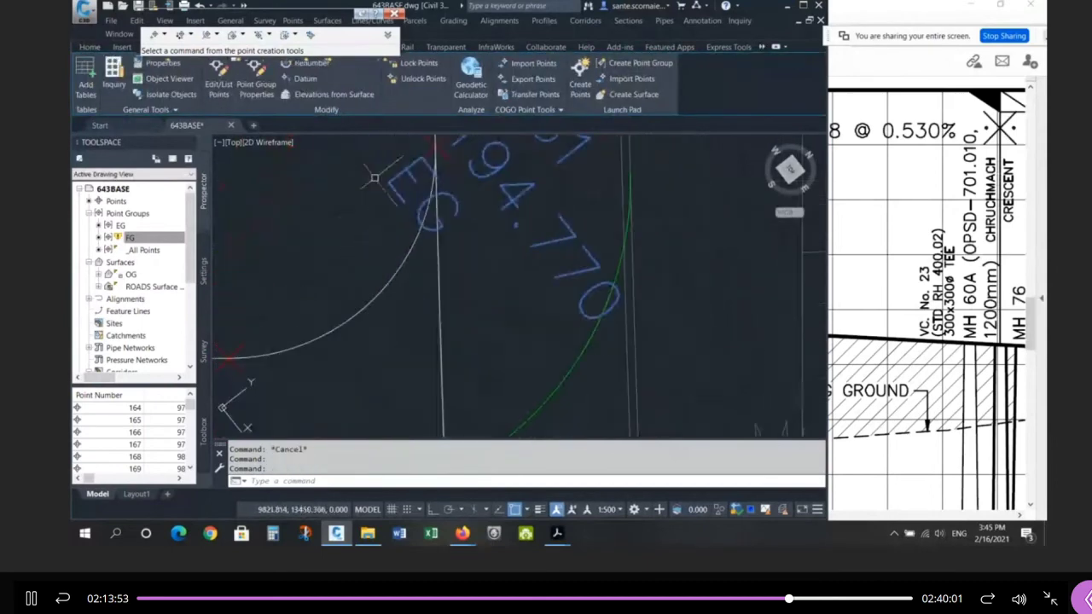
{"action": "scroll", "coordinate": [441, 175], "scroll_direction": "down", "scroll_amount": 4}
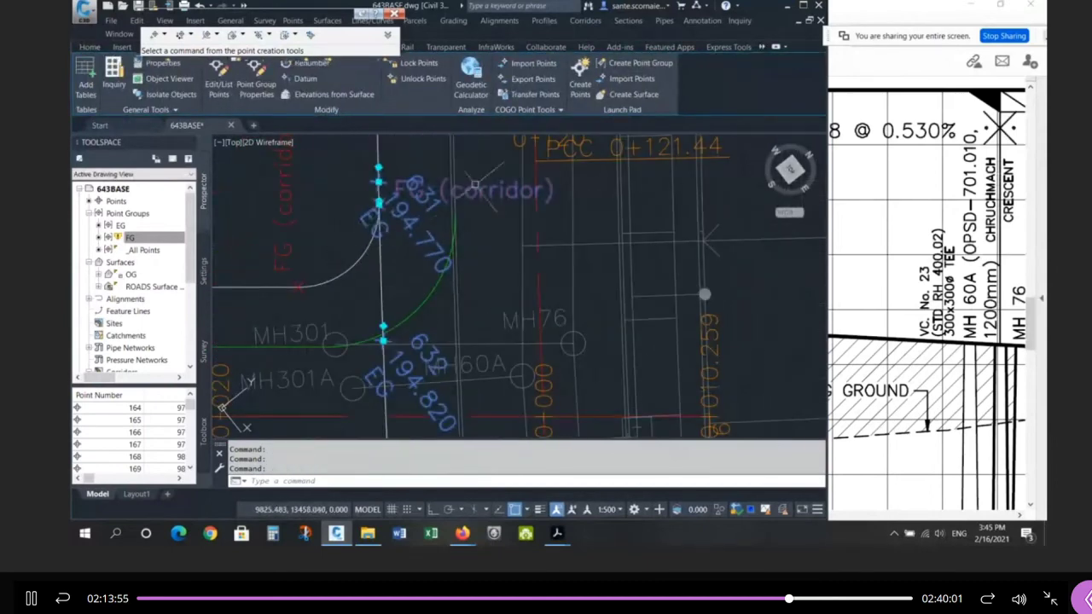
{"action": "key", "text": "Escape"}
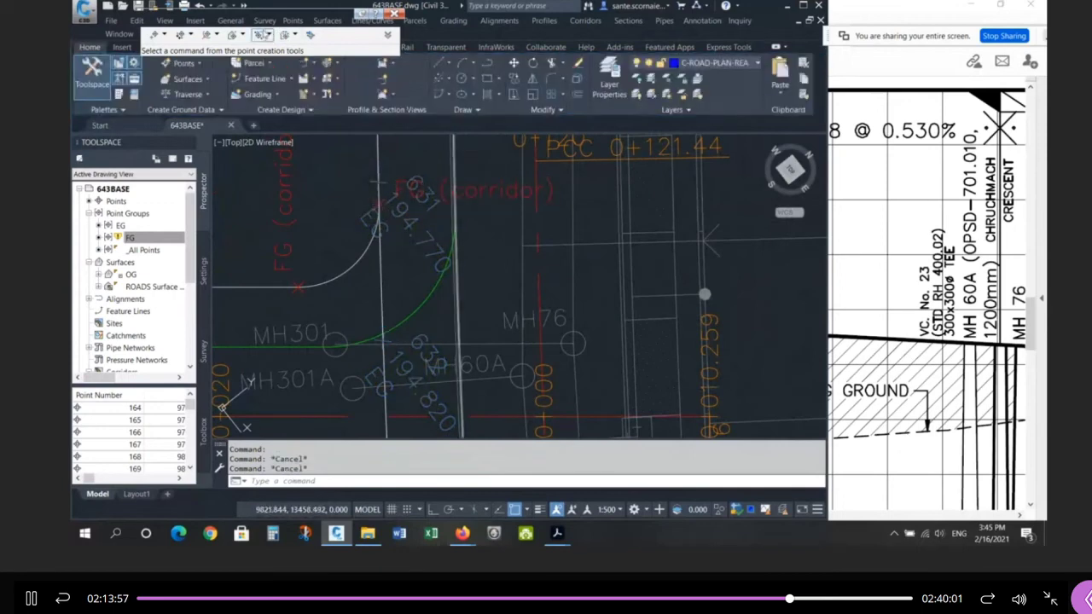
Step: Start By Relative Location point creation with EG point 631 at 194.770 m and EG point 632 at 194.820 m as control points
{"action": "left_click", "coordinate": [259, 36]}
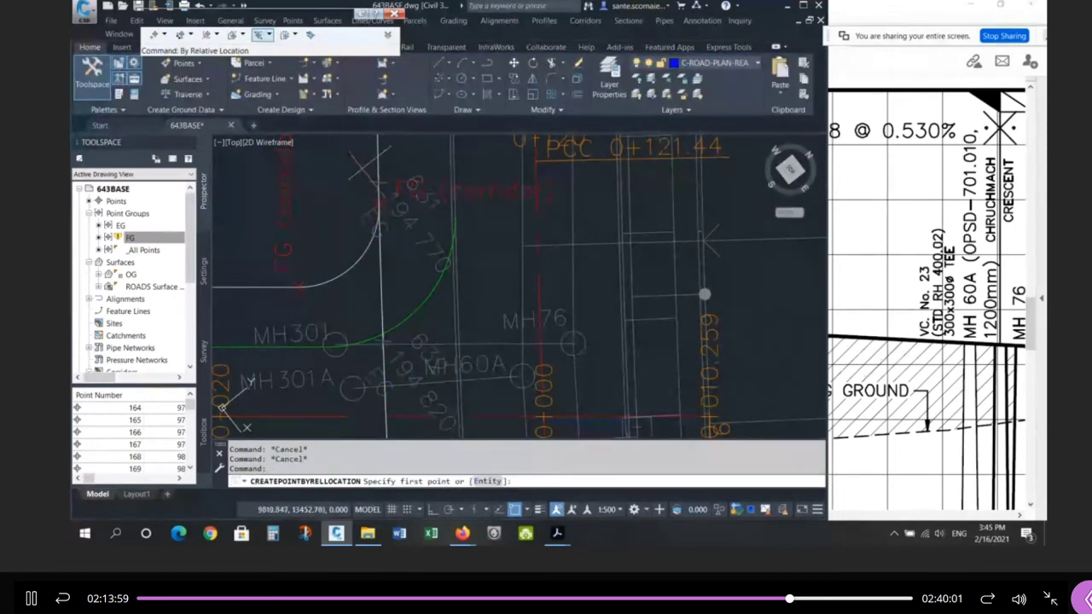
{"action": "left_click", "coordinate": [375, 184]}
{"action": "key", "text": "Return"}
{"action": "left_click", "coordinate": [383, 340]}
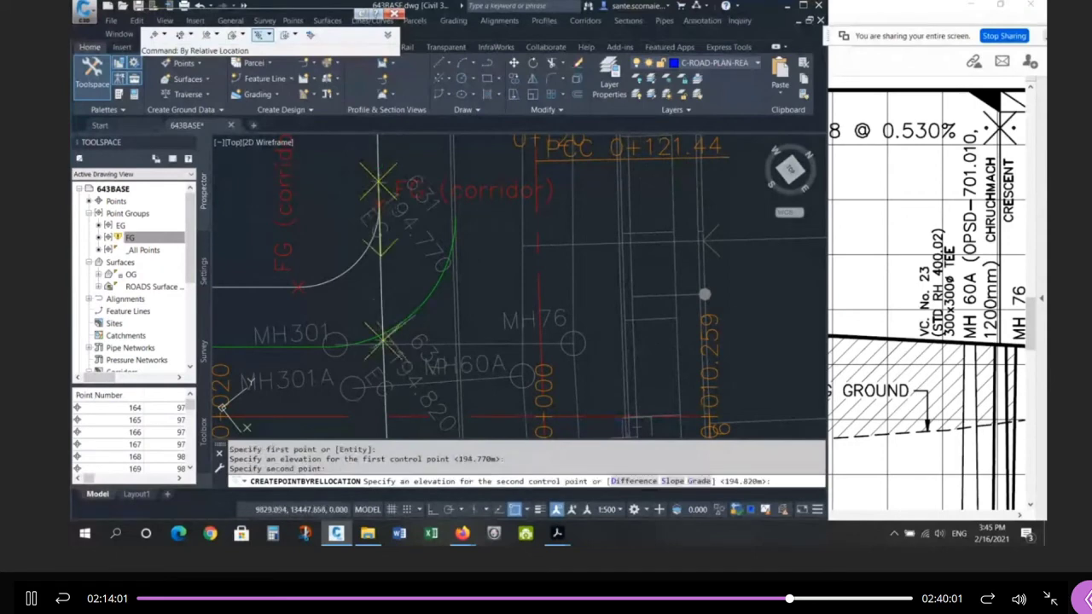
{"action": "key", "text": "Return"}
Step: Create an FG point with zero offset at the curve start on the corner of Block 56, and end the command
{"action": "scroll", "coordinate": [375, 248], "scroll_direction": "up", "scroll_amount": 3}
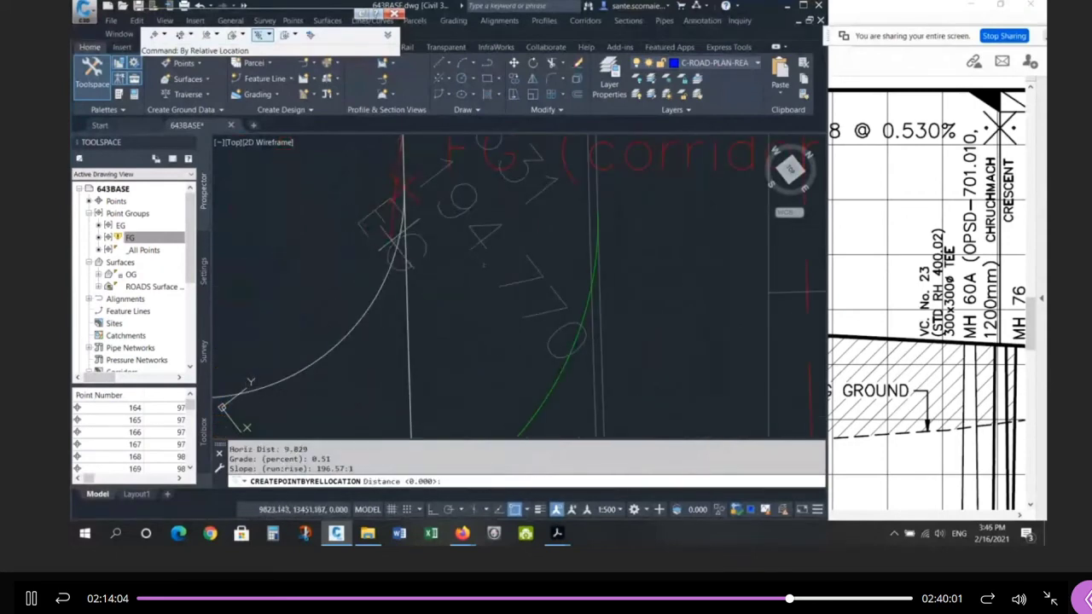
{"action": "key", "text": "Return"}
{"action": "key", "text": "Return"}
{"action": "key", "text": "Escape"}
{"action": "key", "text": "Escape"}
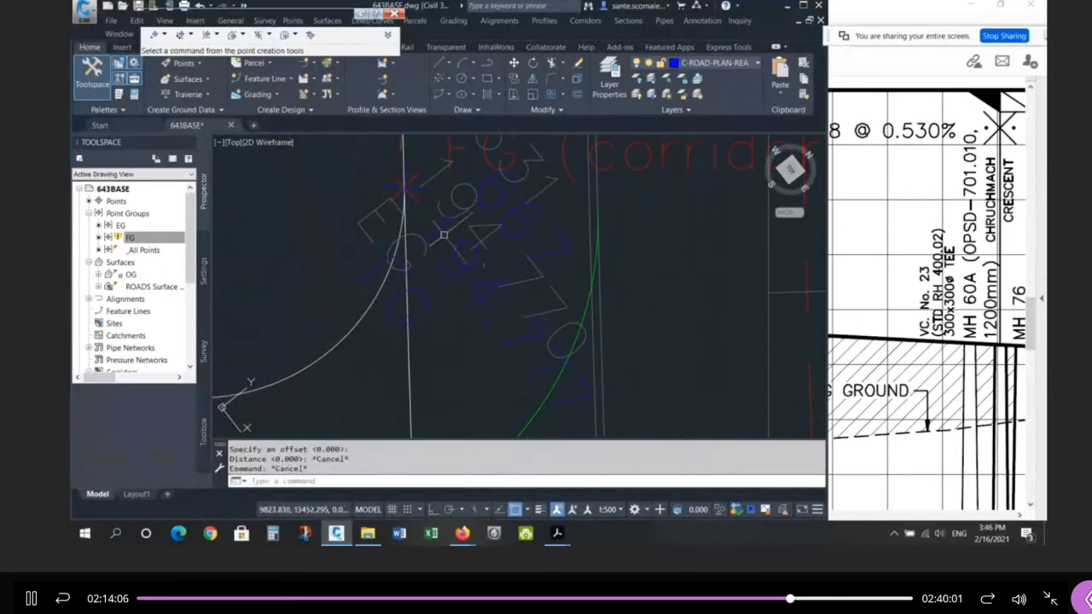
Step: Move the label of the new FG point at Block 56's corner into the clear area inside the block, and deselect the point
{"action": "left_click", "coordinate": [413, 179]}
{"action": "left_click", "coordinate": [416, 178]}
{"action": "scroll", "coordinate": [614, 273], "scroll_direction": "down", "scroll_amount": 3}
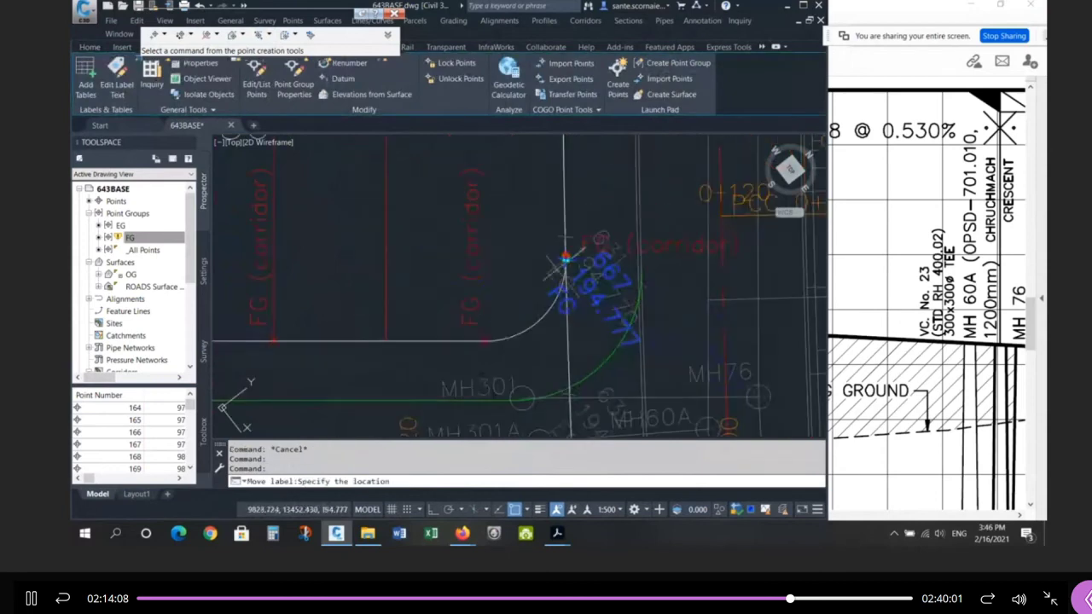
{"action": "left_click", "coordinate": [332, 183]}
{"action": "key", "text": "Escape"}
{"action": "key", "text": "Escape"}
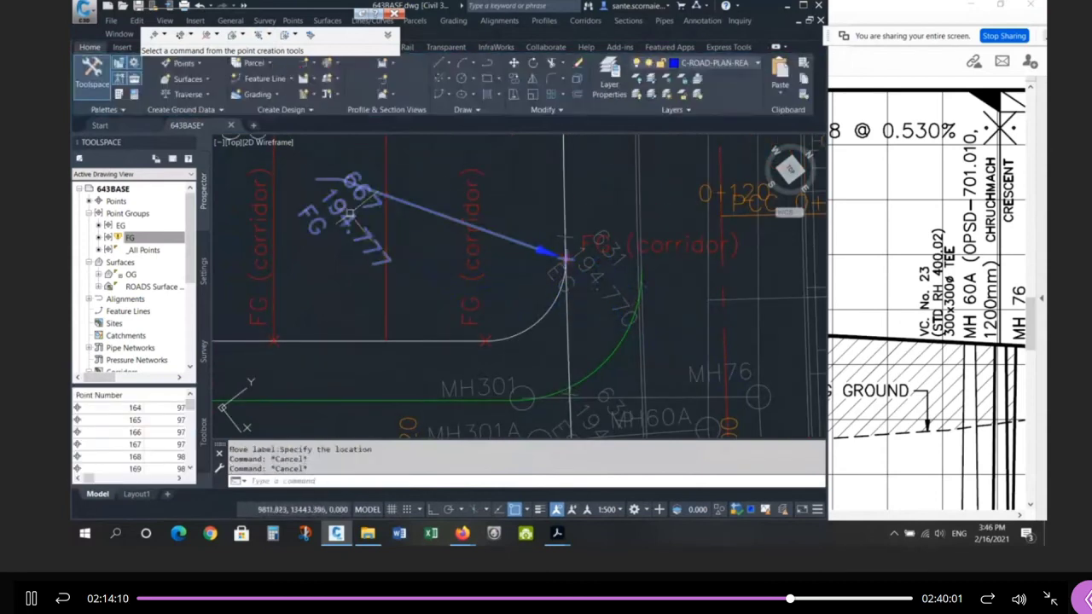
Step: List the properties of the corridor FG point overlapping FG point 667 at the corner of Block 56
{"action": "scroll", "coordinate": [419, 248], "scroll_direction": "up", "scroll_amount": 2}
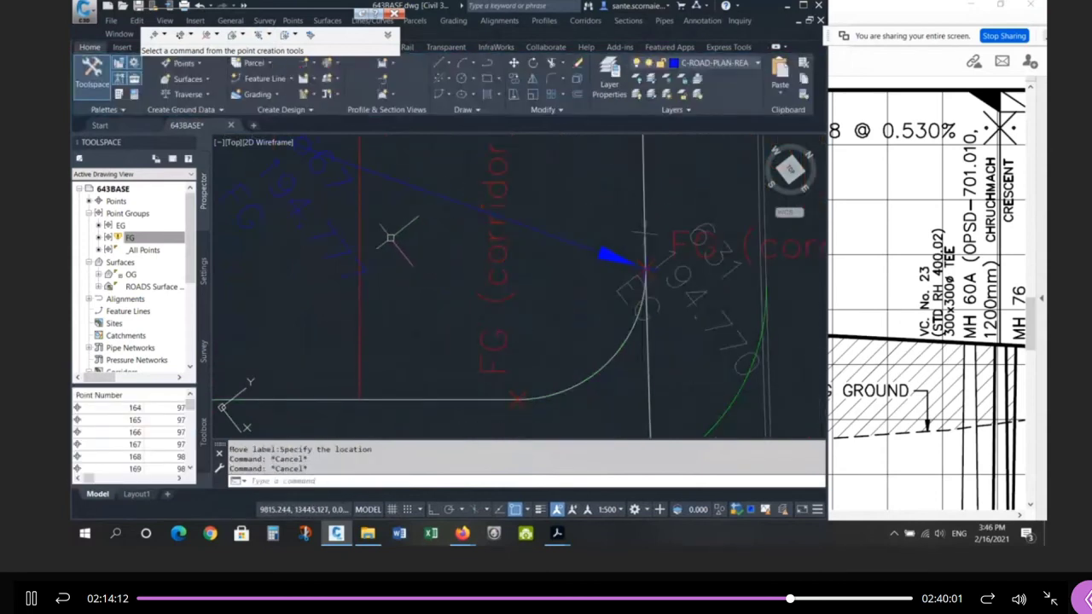
{"action": "scroll", "coordinate": [548, 293], "scroll_direction": "down", "scroll_amount": 2}
{"action": "scroll", "coordinate": [715, 278], "scroll_direction": "up", "scroll_amount": 2}
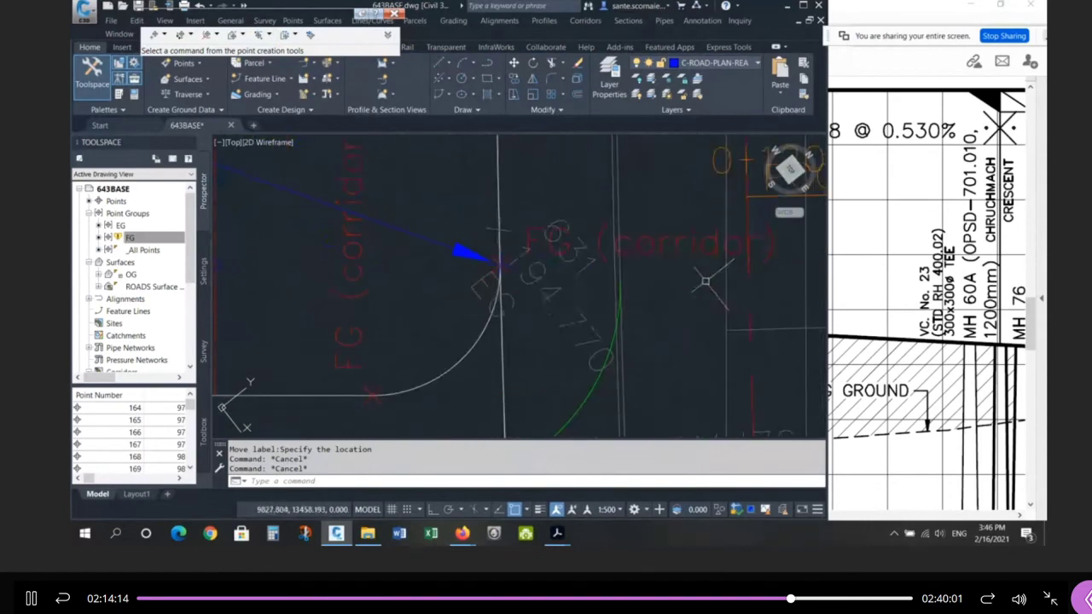
{"action": "type", "text": "li"}
{"action": "key", "text": "Return"}
{"action": "left_click", "coordinate": [701, 296]}
{"action": "left_click", "coordinate": [667, 227]}
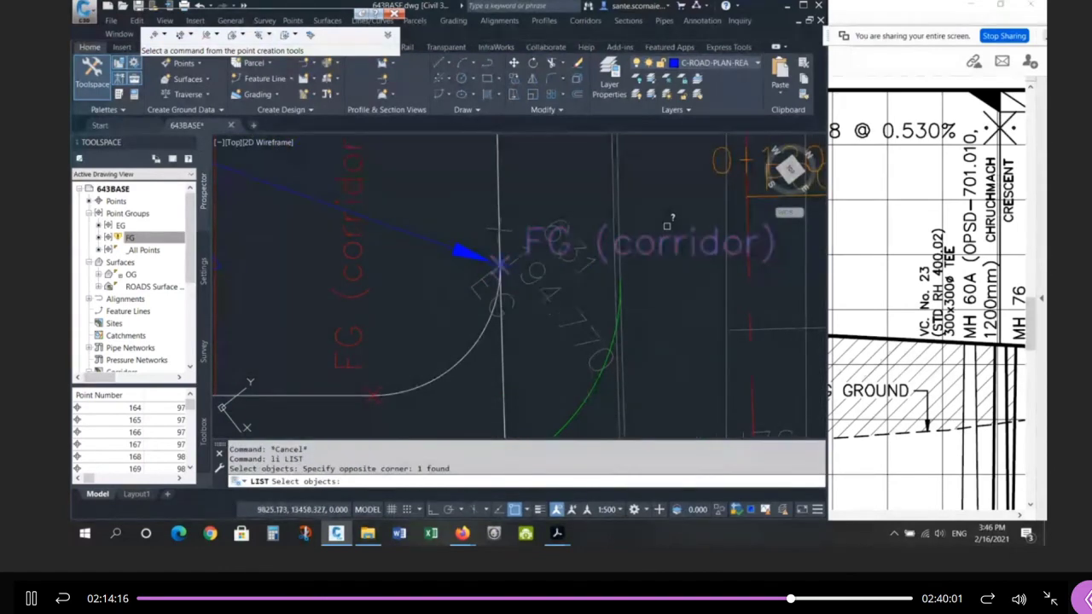
{"action": "scroll", "coordinate": [686, 261], "scroll_direction": "down", "scroll_amount": 2}
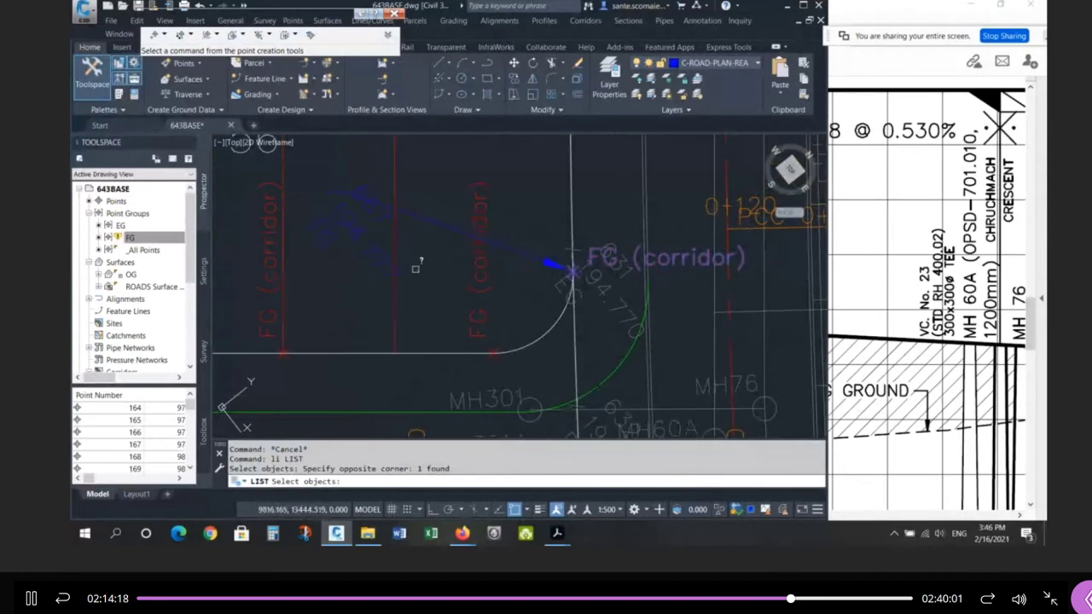
{"action": "key", "text": "Return"}
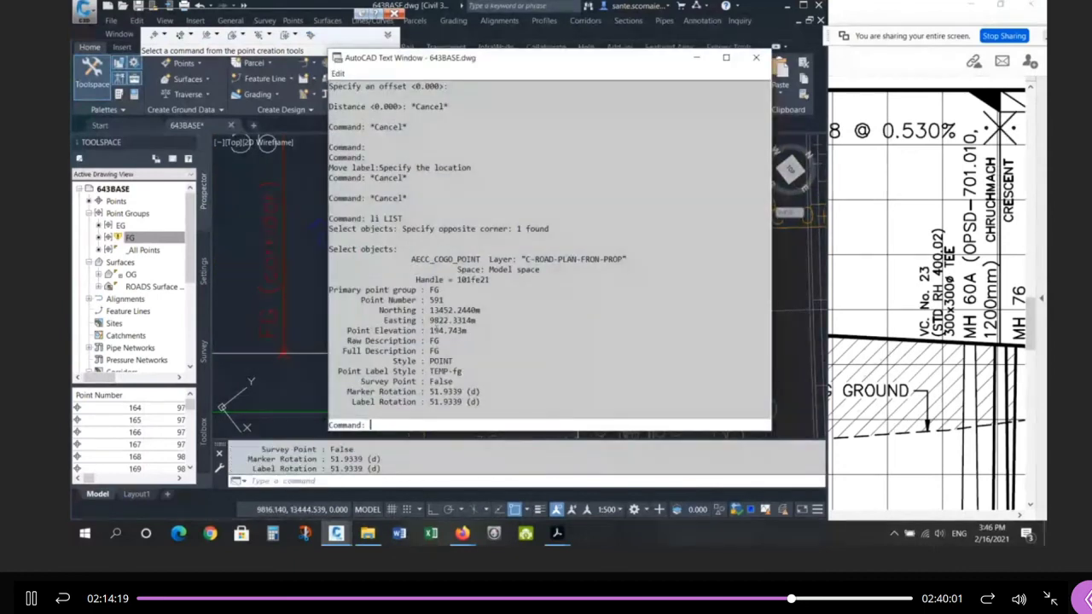
Step: Read the corridor point's elevation in the listing to compare it with FG point 667, and dismiss the text window
{"action": "left_click_drag", "start_coordinate": [430, 330], "coordinate": [458, 330]}
{"action": "key", "text": "Escape"}
{"action": "key", "text": "Escape"}
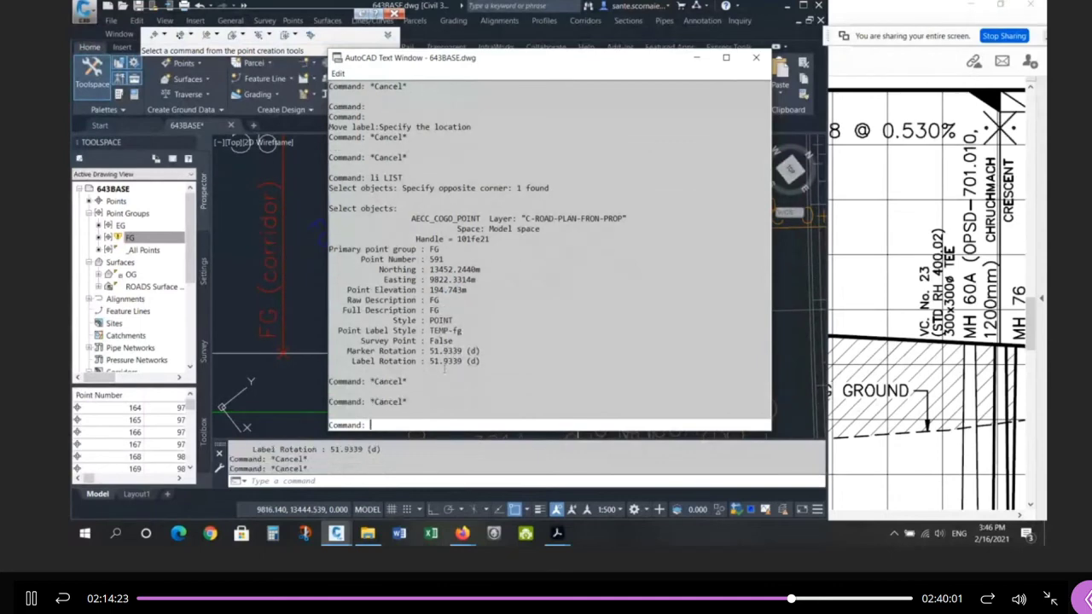
{"action": "key", "text": "Return"}
{"action": "key", "text": "Escape"}
{"action": "key", "text": "Escape"}
{"action": "key", "text": "Escape"}
{"action": "scroll", "coordinate": [490, 339], "scroll_direction": "down", "scroll_amount": 2}
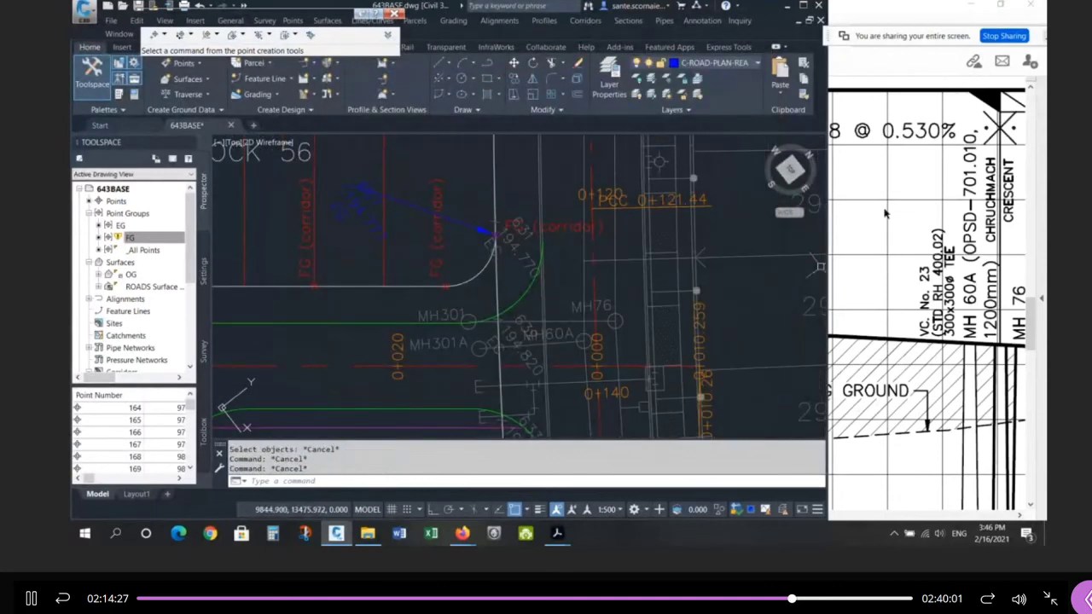
Step: Switch to the Leger Way plan and profile PDF, compare finished grade with existing ground near Churchmach Crescent, and return to the drawing
{"action": "key", "text": "alt+Tab"}
{"action": "scroll", "coordinate": [627, 290], "scroll_direction": "down", "scroll_amount": 2, "text": "ctrl"}
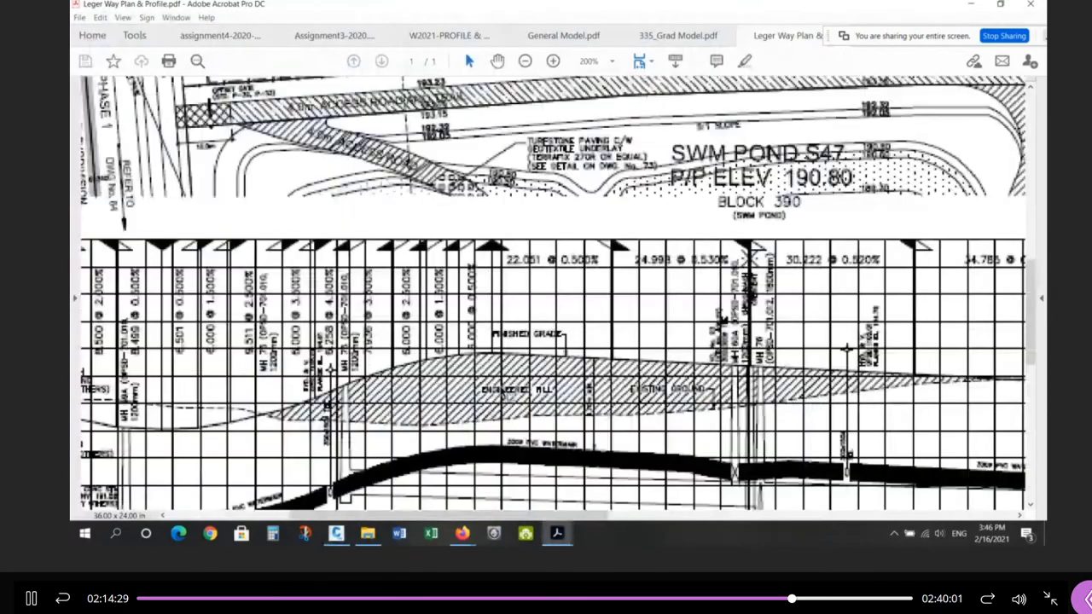
{"action": "scroll", "coordinate": [627, 286], "scroll_direction": "down", "scroll_amount": 3, "text": "ctrl"}
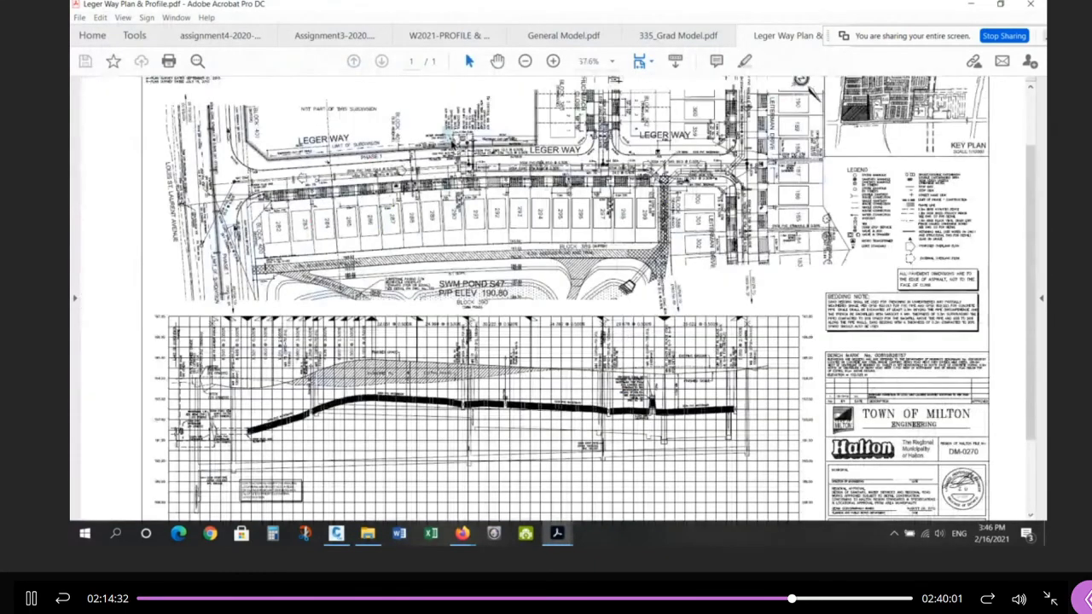
{"action": "mouse_move", "coordinate": [445, 130]}
{"action": "left_mouse_down"}
{"action": "mouse_move", "coordinate": [476, 282]}
{"action": "mouse_move", "coordinate": [478, 390]}
{"action": "left_mouse_up"}
{"action": "scroll", "coordinate": [492, 357], "scroll_direction": "up", "scroll_amount": 5, "text": "ctrl"}
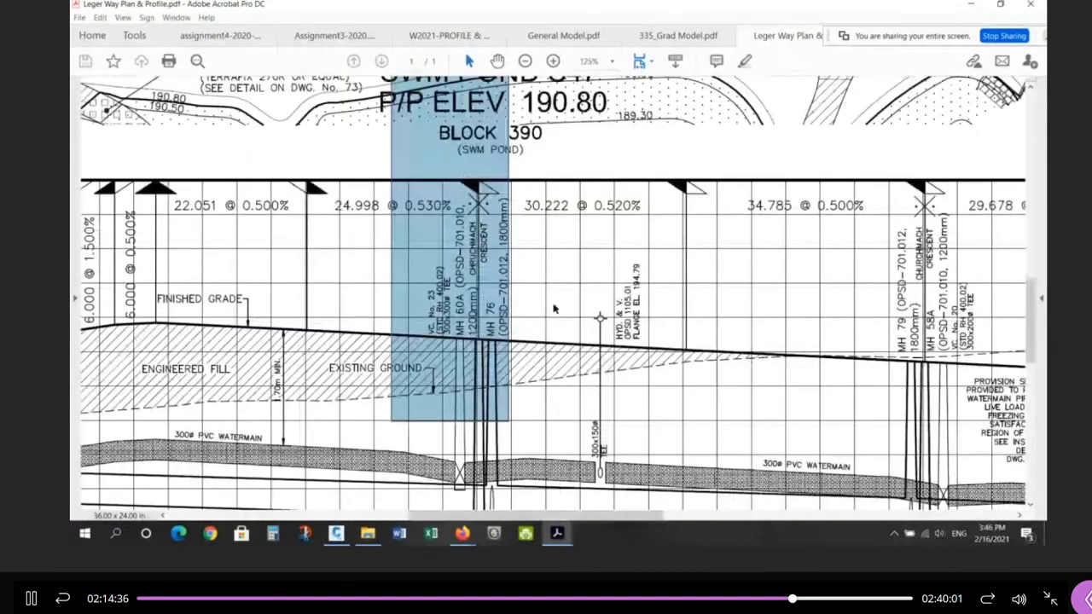
{"action": "left_click_drag", "start_coordinate": [392, 197], "coordinate": [421, 222]}
{"action": "left_click_drag", "start_coordinate": [544, 198], "coordinate": [590, 223]}
{"action": "left_click_drag", "start_coordinate": [396, 331], "coordinate": [434, 349]}
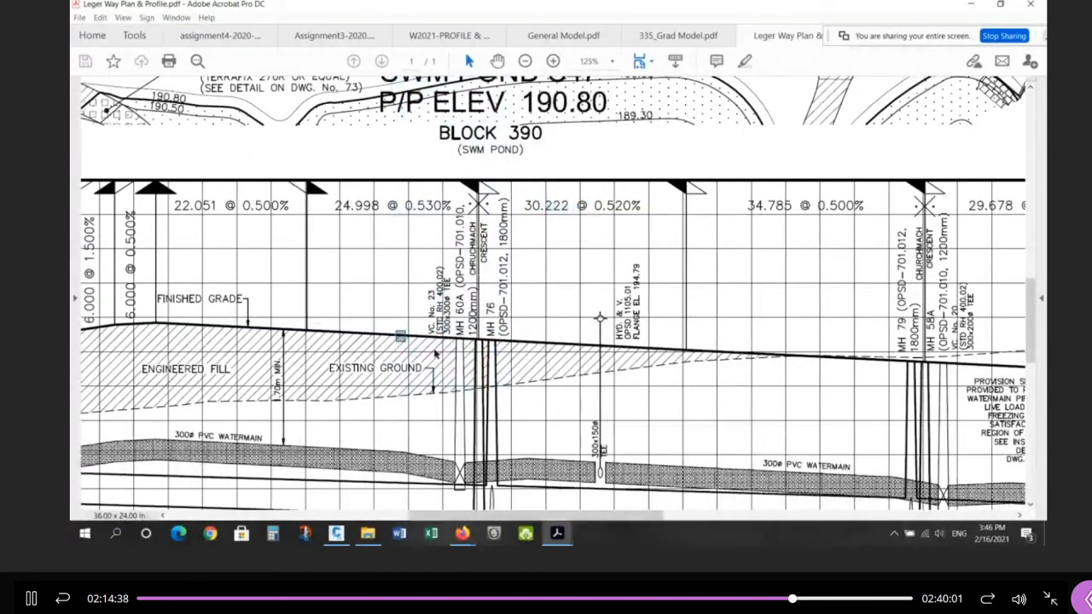
{"action": "left_click_drag", "start_coordinate": [534, 337], "coordinate": [545, 353]}
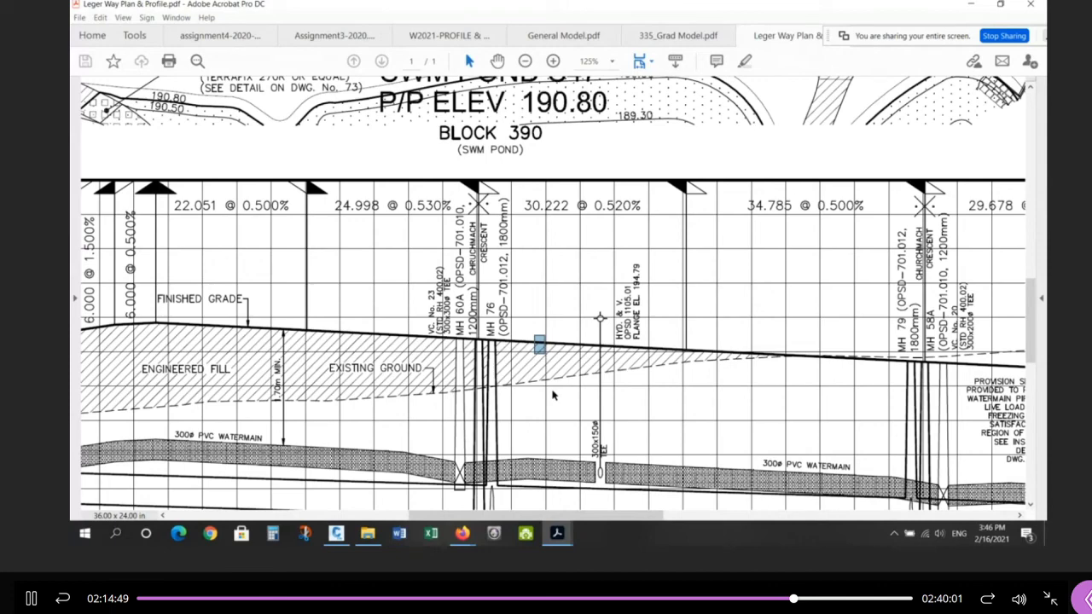
{"action": "left_click", "coordinate": [336, 533]}
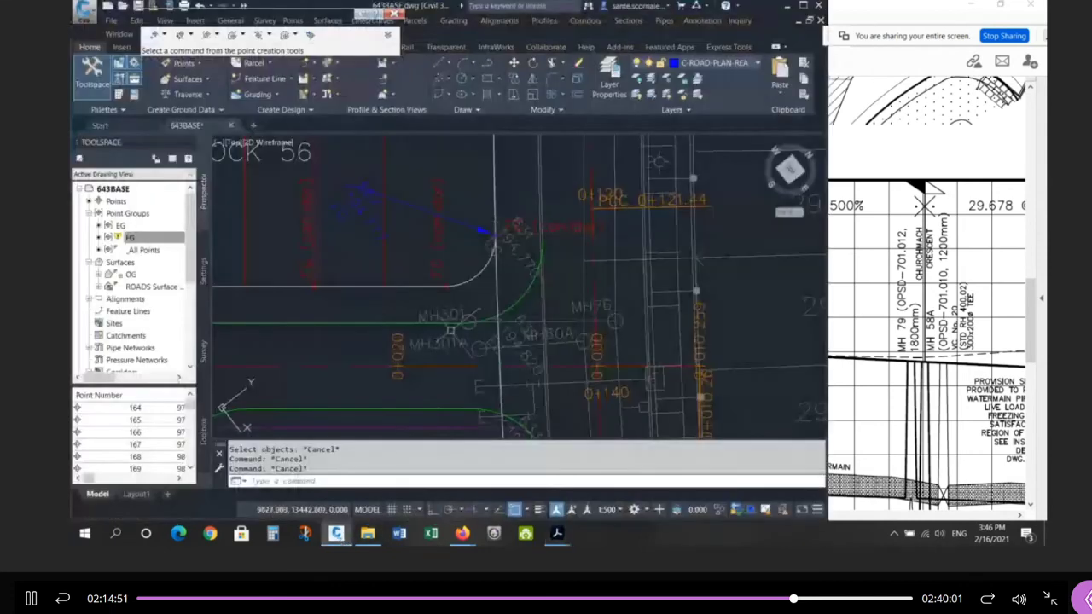
Step: Look over the subdivision layout, from the rear lots along Street B to the rear line of Blocks 54 to 56
{"action": "scroll", "coordinate": [450, 330], "scroll_direction": "down", "scroll_amount": 5}
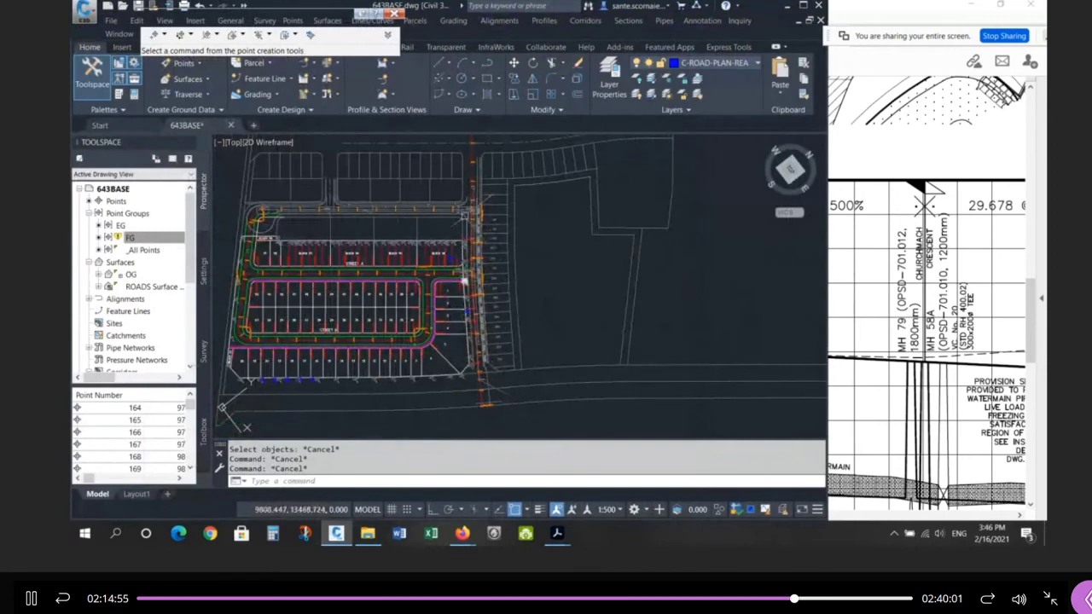
{"action": "scroll", "coordinate": [454, 277], "scroll_direction": "up", "scroll_amount": 3}
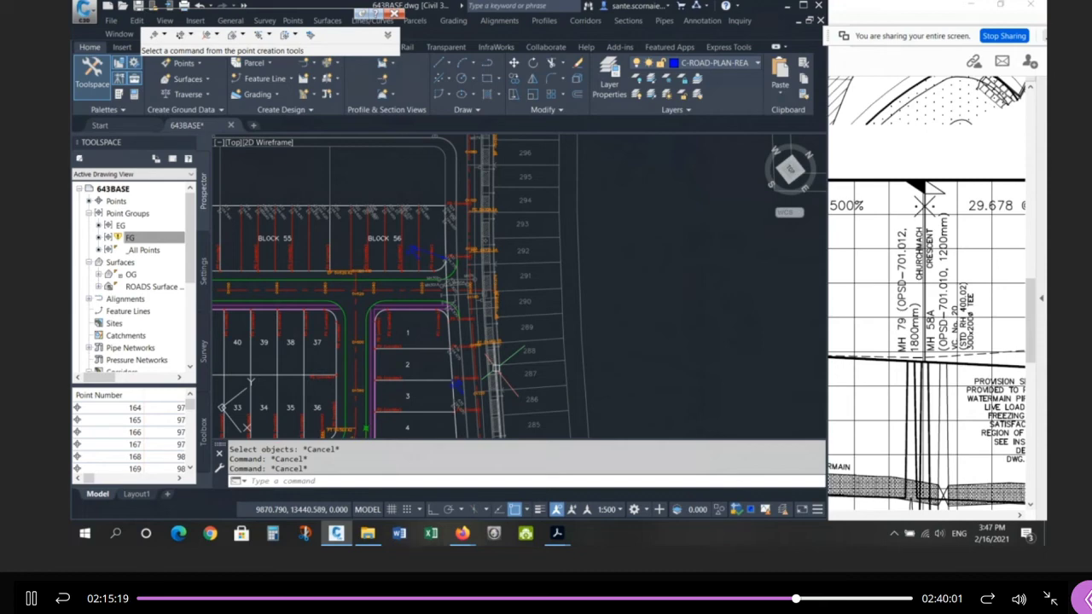
{"action": "scroll", "coordinate": [495, 369], "scroll_direction": "down", "scroll_amount": 5}
{"action": "scroll", "coordinate": [275, 281], "scroll_direction": "up", "scroll_amount": 3}
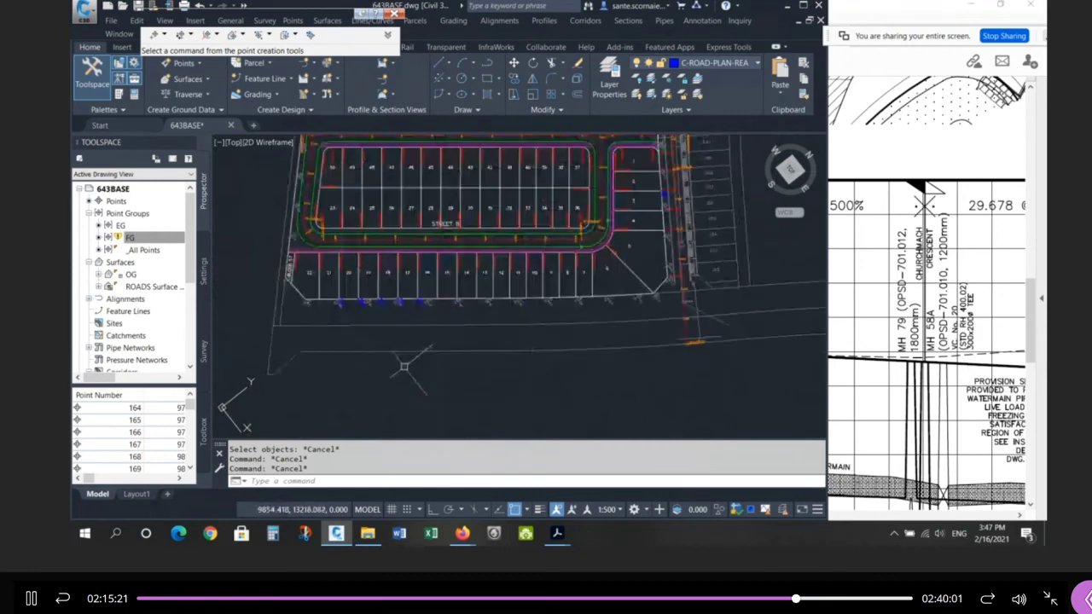
{"action": "left_click", "coordinate": [275, 282]}
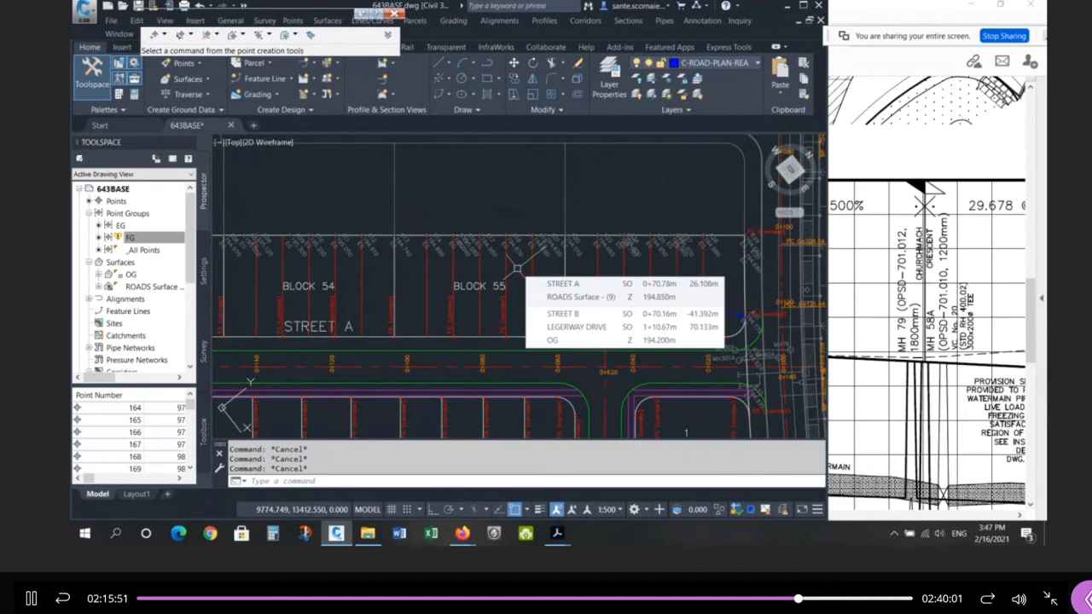
{"action": "scroll", "coordinate": [624, 241], "scroll_direction": "down", "scroll_amount": 3}
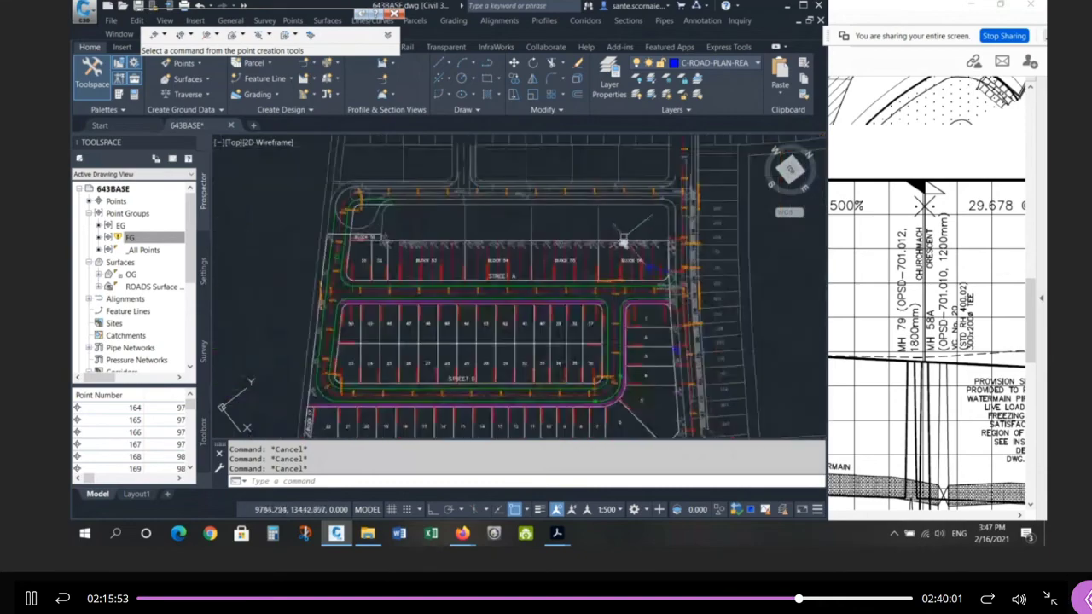
{"action": "scroll", "coordinate": [623, 241], "scroll_direction": "up", "scroll_amount": 5}
{"action": "scroll", "coordinate": [597, 246], "scroll_direction": "down", "scroll_amount": 1}
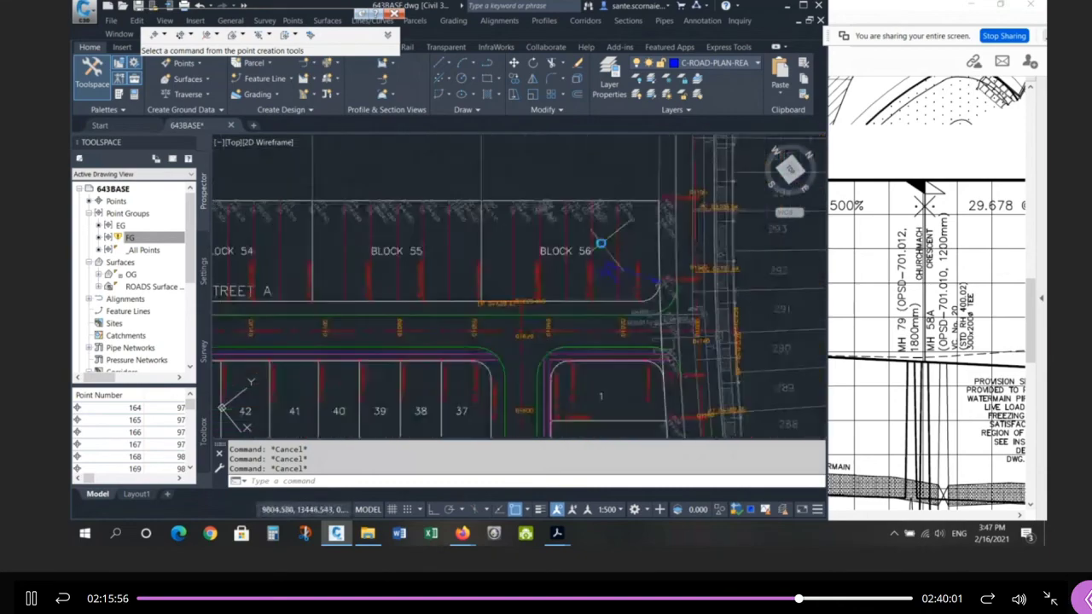
Step: Copy the blue FG point at the boundary of lots 2 and 3 to the open area behind Block 56, using the next point number
{"action": "type", "text": "o"}
{"action": "key", "text": "Return"}
{"action": "scroll", "coordinate": [608, 200], "scroll_direction": "down", "scroll_amount": 3}
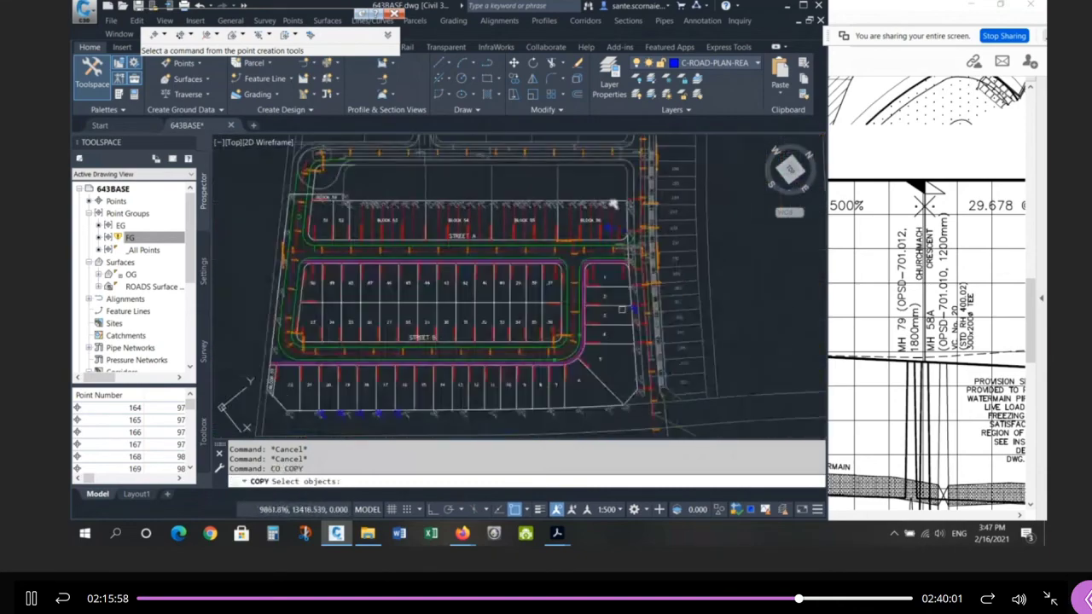
{"action": "scroll", "coordinate": [631, 281], "scroll_direction": "up", "scroll_amount": 4}
{"action": "left_click", "coordinate": [646, 300]}
{"action": "scroll", "coordinate": [648, 299], "scroll_direction": "up", "scroll_amount": 2}
{"action": "key", "text": "Return"}
{"action": "left_click", "coordinate": [647, 297]}
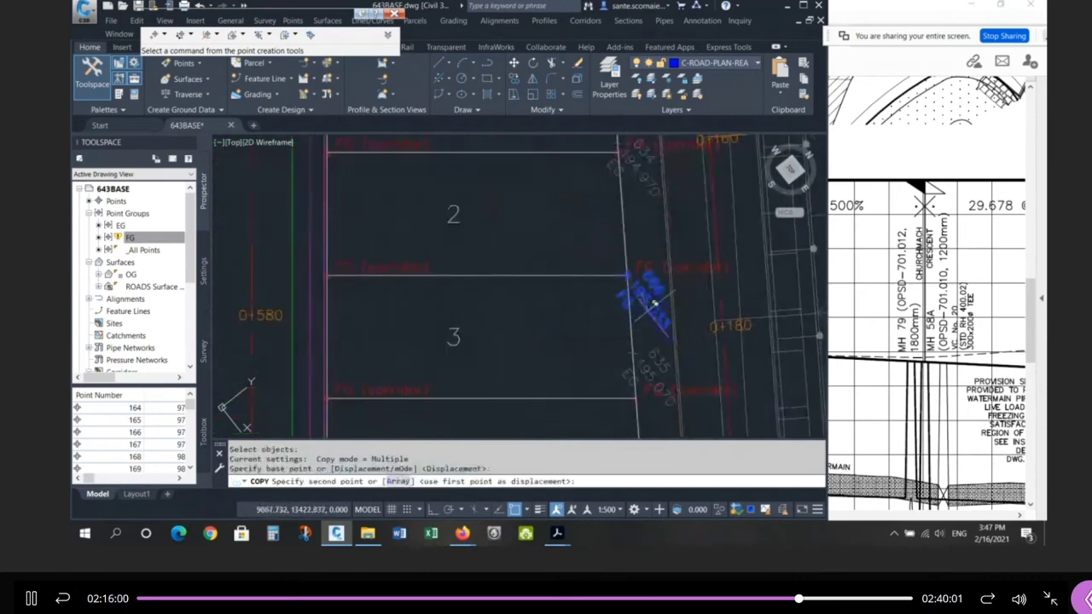
{"action": "scroll", "coordinate": [646, 297], "scroll_direction": "down", "scroll_amount": 3}
{"action": "scroll", "coordinate": [610, 239], "scroll_direction": "up", "scroll_amount": 4}
{"action": "left_click", "coordinate": [610, 238]}
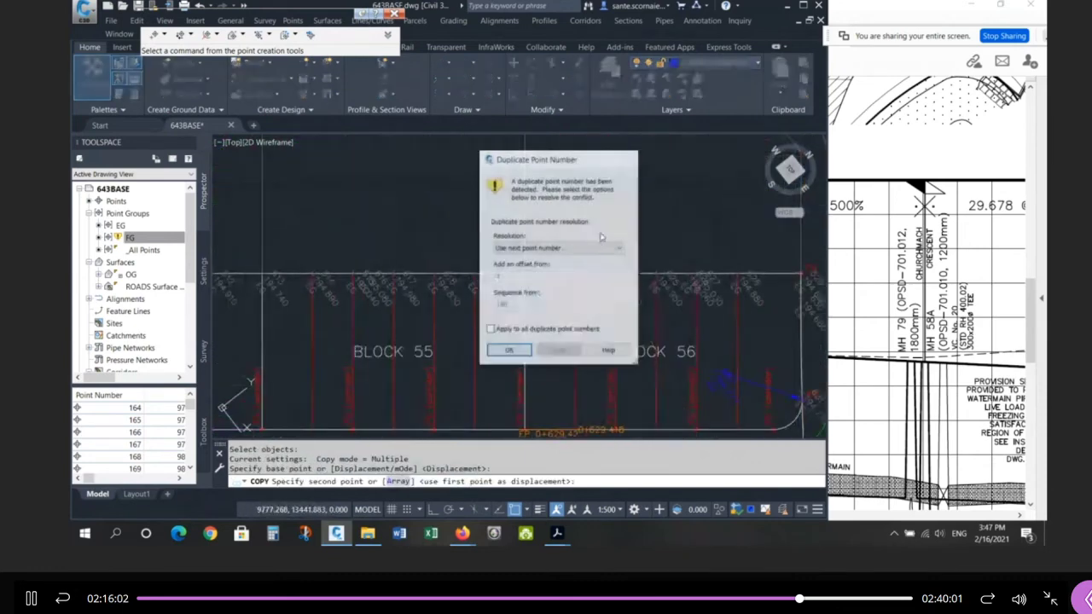
{"action": "left_click", "coordinate": [510, 353]}
{"action": "key", "text": "Escape"}
Step: Move the copied FG point onto EG point 622 on the rear line of Block 56
{"action": "scroll", "coordinate": [657, 238], "scroll_direction": "up", "scroll_amount": 2}
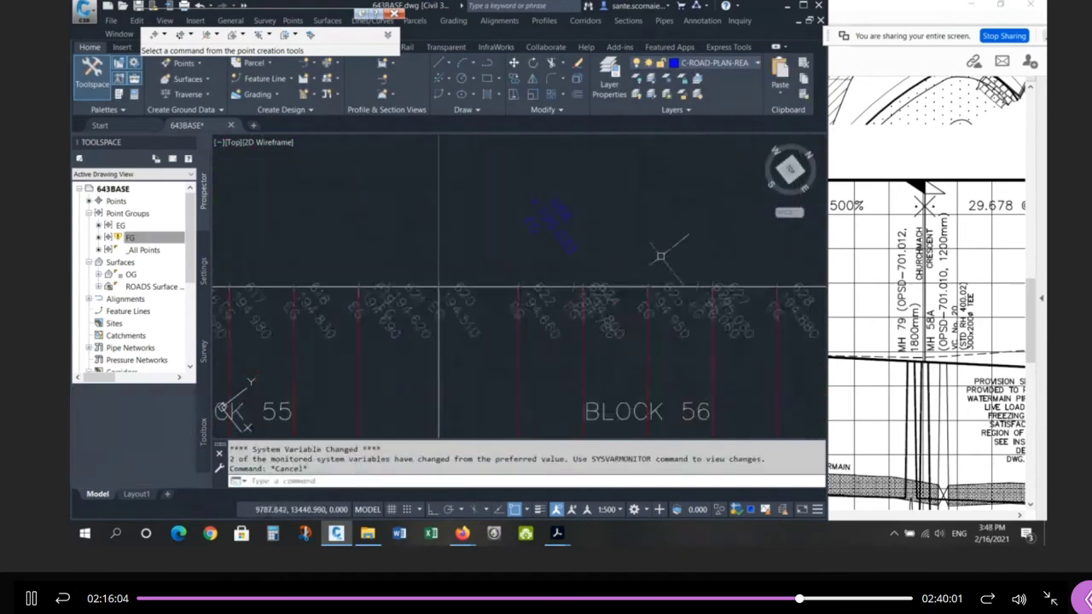
{"action": "type", "text": "m"}
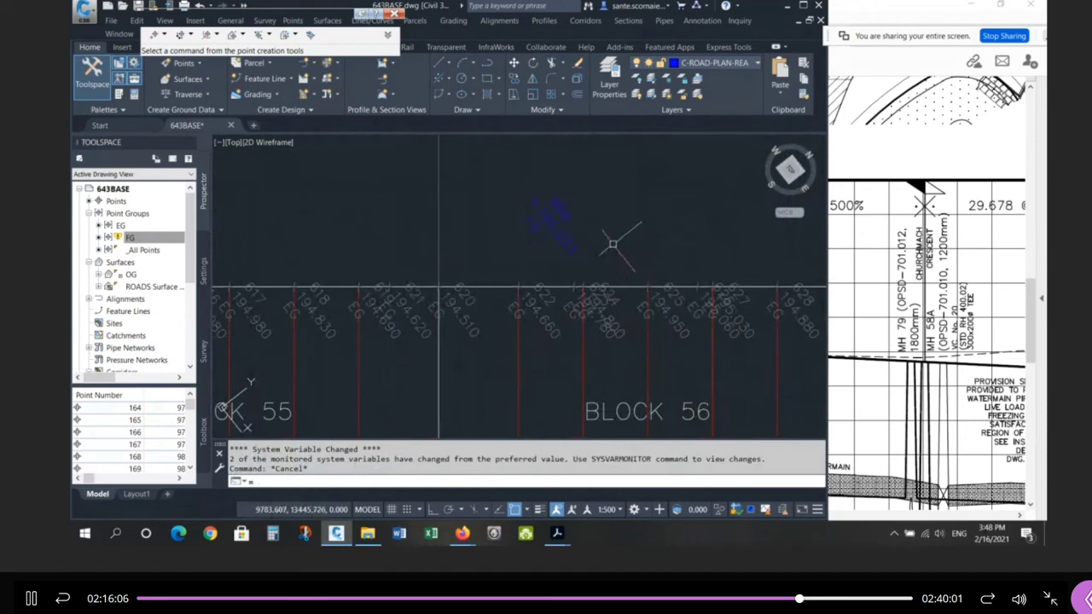
{"action": "key", "text": "Return"}
{"action": "left_click", "coordinate": [592, 258]}
{"action": "left_click", "coordinate": [514, 194]}
{"action": "key", "text": "Return"}
{"action": "left_click", "coordinate": [534, 203]}
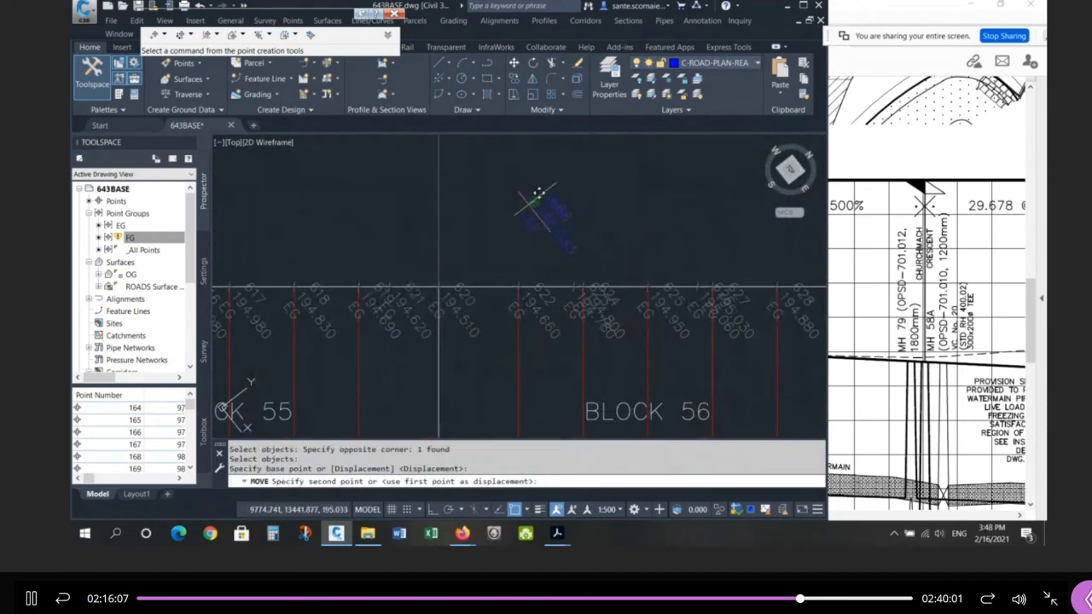
{"action": "left_click", "coordinate": [518, 285]}
Step: Move the label of the FG point at EG point 622 into the clear area behind Block 56, and deselect the point
{"action": "scroll", "coordinate": [555, 320], "scroll_direction": "up", "scroll_amount": 3}
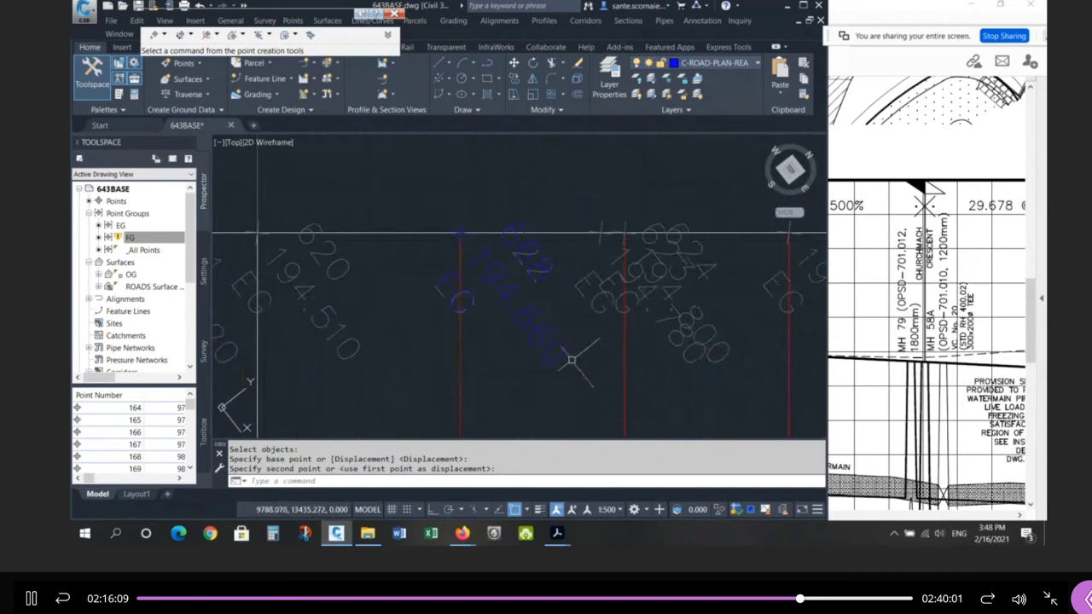
{"action": "left_click", "coordinate": [548, 263]}
{"action": "left_click", "coordinate": [461, 223]}
{"action": "scroll", "coordinate": [348, 347], "scroll_direction": "down", "scroll_amount": 2}
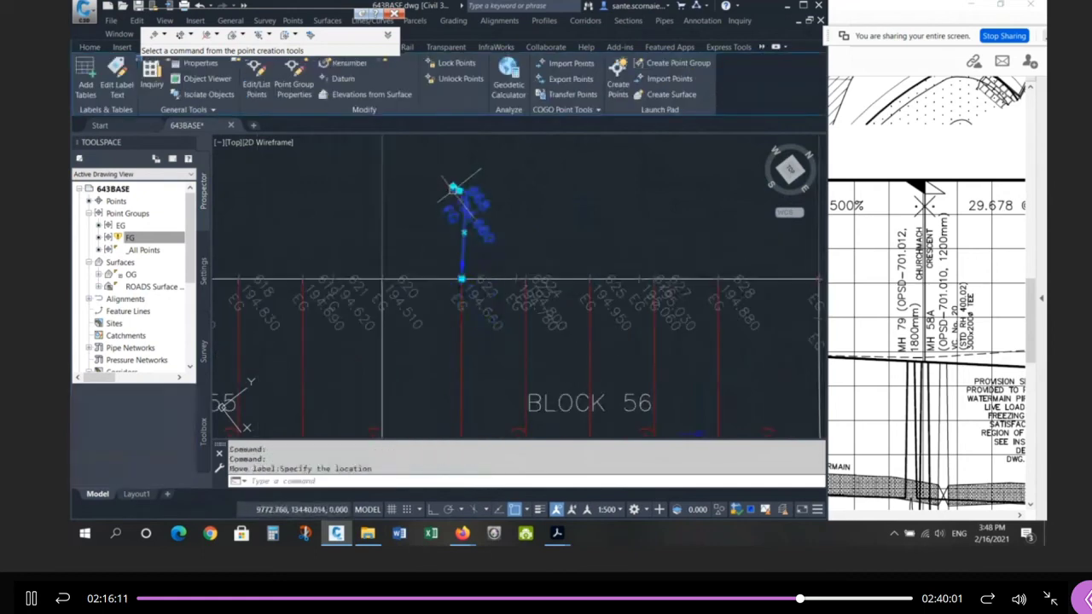
{"action": "key", "text": "Escape"}
{"action": "key", "text": "Escape"}
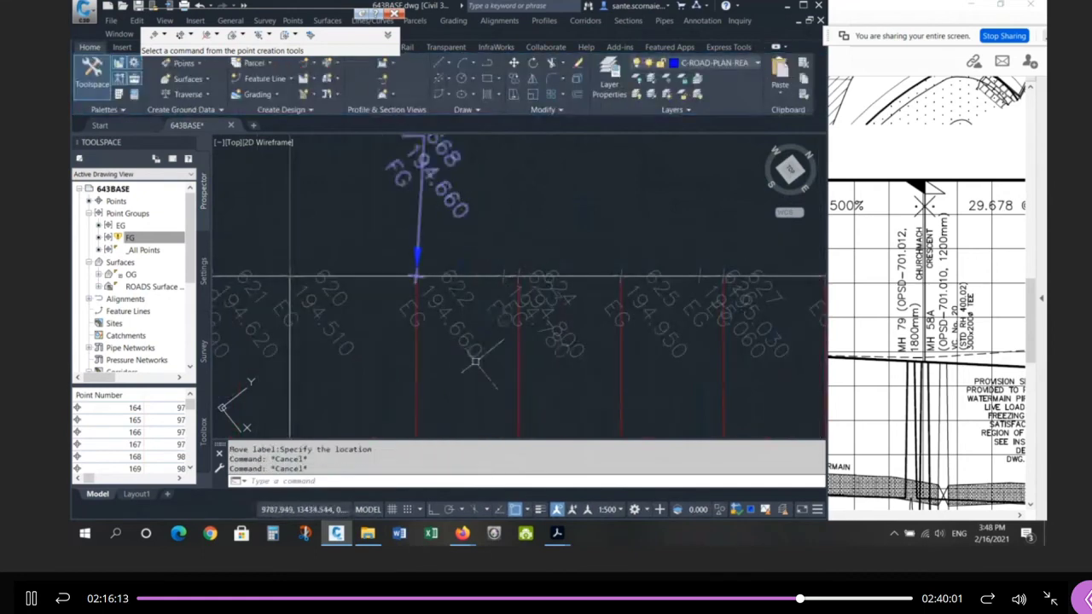
{"action": "key", "text": "Escape"}
{"action": "scroll", "coordinate": [495, 348], "scroll_direction": "down", "scroll_amount": 2}
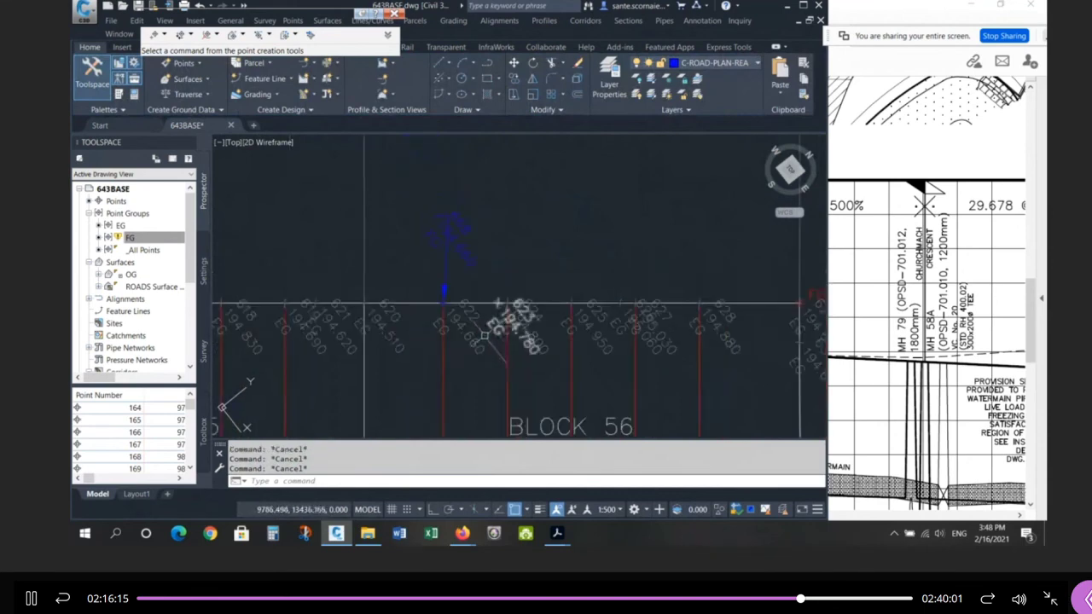
{"action": "scroll", "coordinate": [495, 340], "scroll_direction": "up", "scroll_amount": 2}
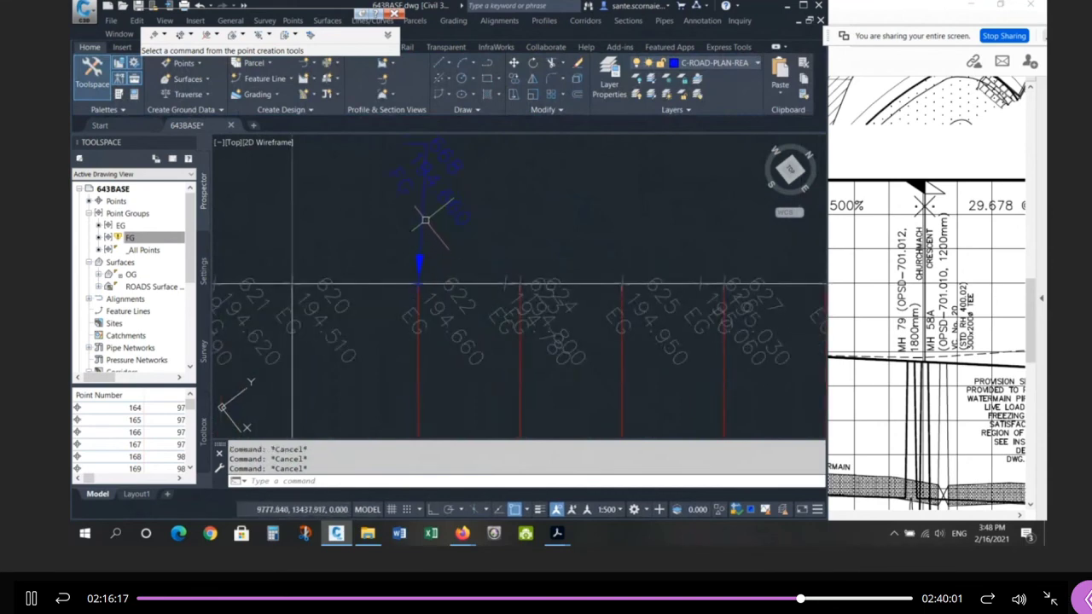
{"action": "left_click", "coordinate": [429, 190]}
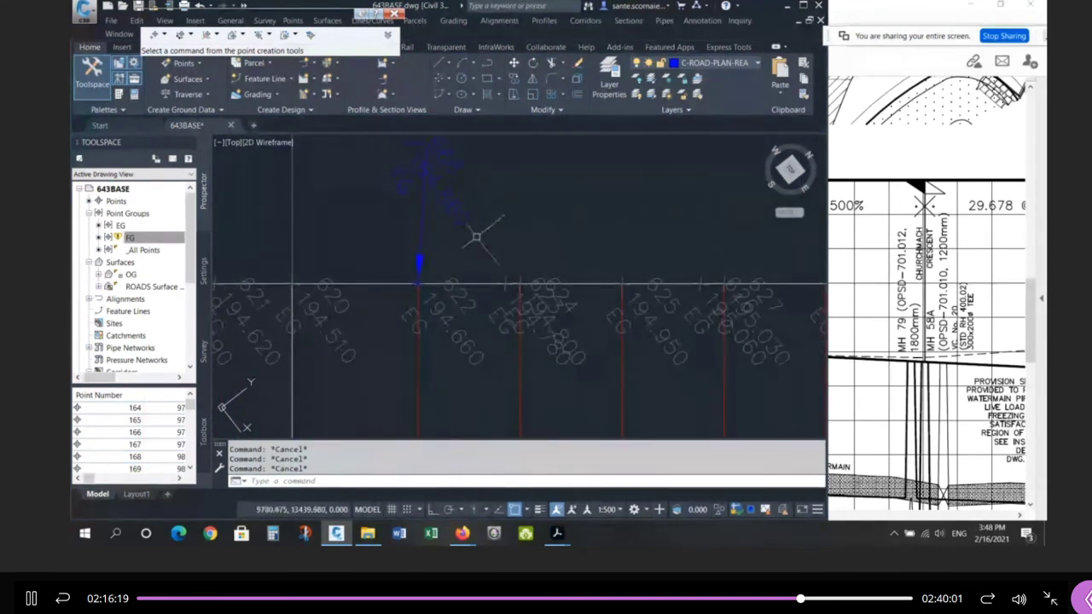
{"action": "key", "text": "Return"}
{"action": "left_click", "coordinate": [451, 189]}
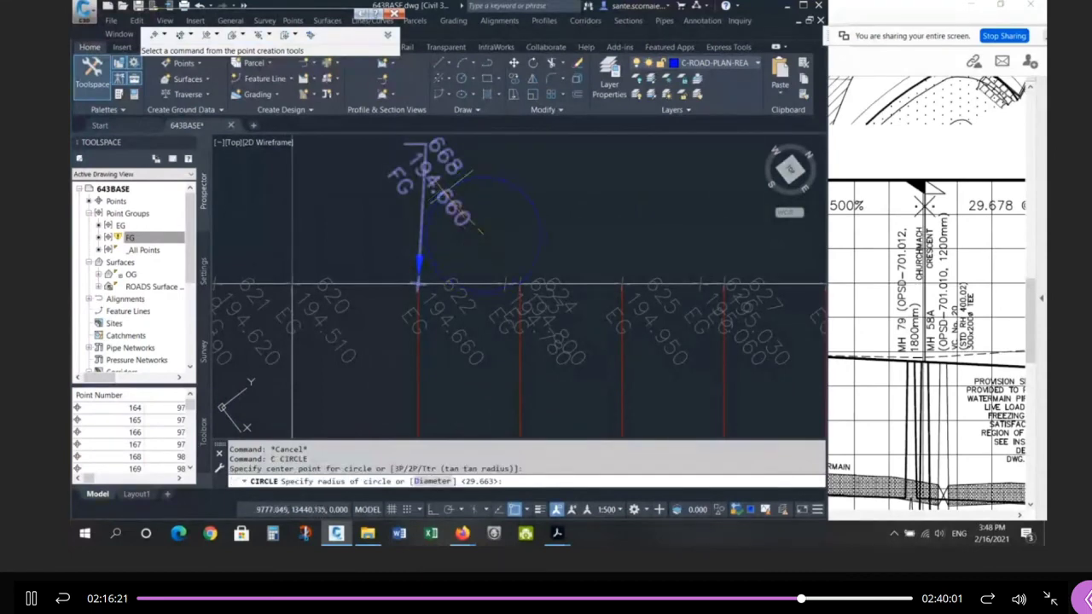
{"action": "key", "text": "Escape"}
{"action": "key", "text": "Escape"}
{"action": "key", "text": "Escape"}
{"action": "type", "text": "co"}
{"action": "key", "text": "Return"}
{"action": "left_click", "coordinate": [503, 235]}
{"action": "left_click", "coordinate": [446, 193]}
{"action": "key", "text": "Return"}
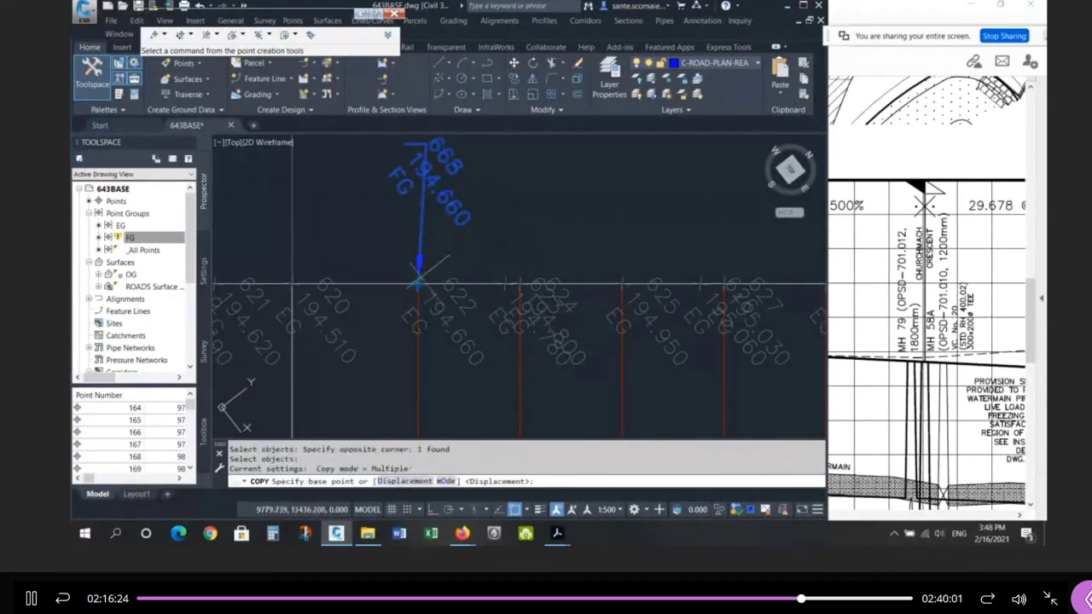
{"action": "left_click", "coordinate": [419, 281]}
{"action": "key", "text": "Escape"}
{"action": "key", "text": "Escape"}
Step: Copy FG point 668 from its location at EG point 622 to EG point 613, using the next point number
{"action": "key", "text": "Return"}
{"action": "left_click", "coordinate": [472, 249]}
{"action": "left_click", "coordinate": [402, 222]}
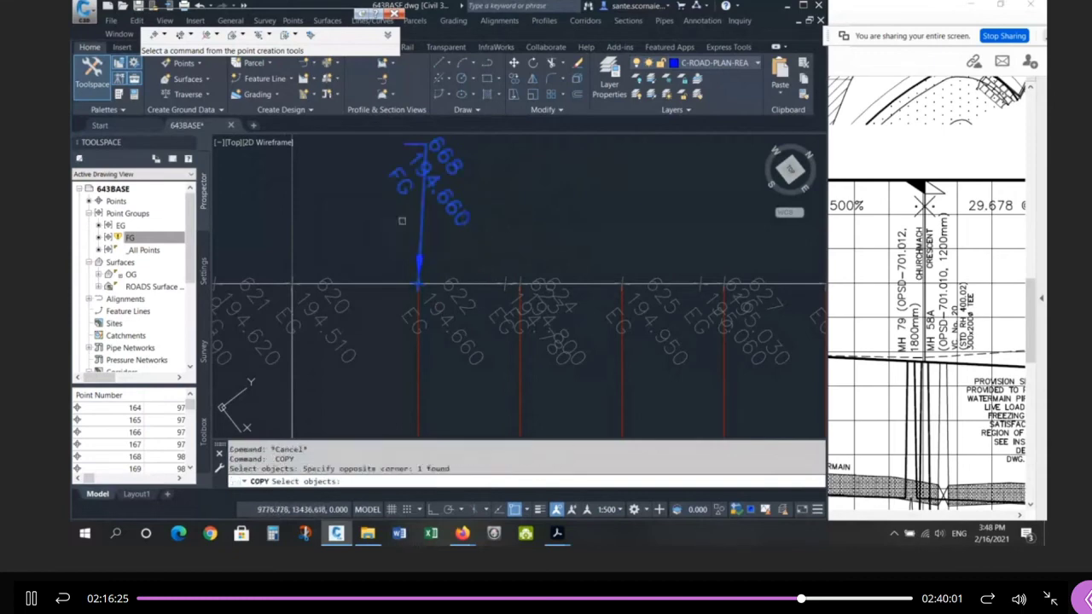
{"action": "key", "text": "Return"}
{"action": "left_click", "coordinate": [419, 278]}
{"action": "scroll", "coordinate": [629, 238], "scroll_direction": "down", "scroll_amount": 4}
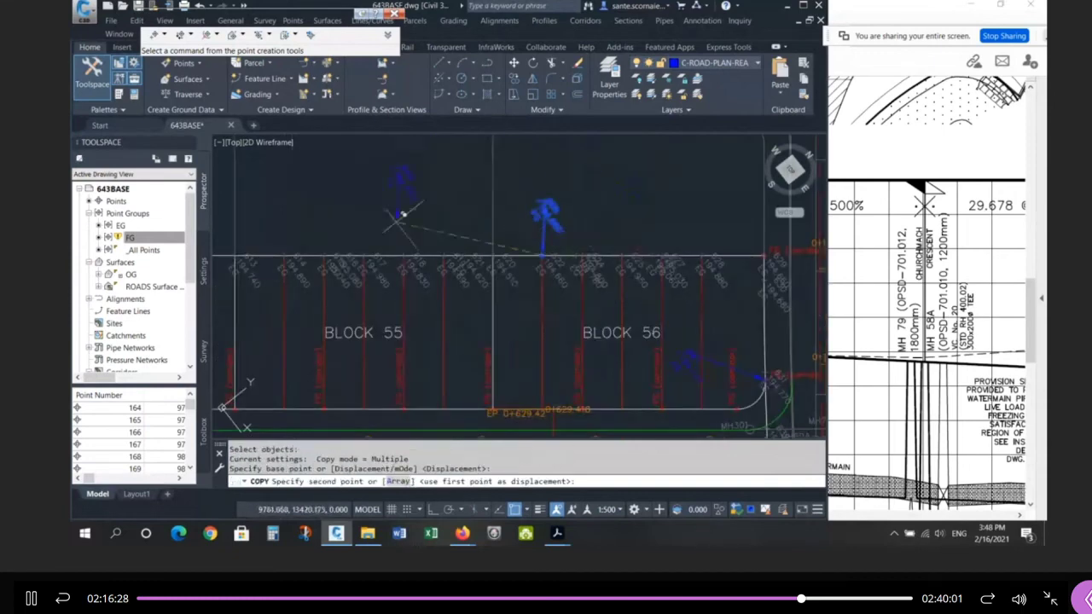
{"action": "scroll", "coordinate": [335, 227], "scroll_direction": "up", "scroll_amount": 4}
{"action": "scroll", "coordinate": [744, 236], "scroll_direction": "down", "scroll_amount": 4}
{"action": "scroll", "coordinate": [746, 228], "scroll_direction": "up", "scroll_amount": 4}
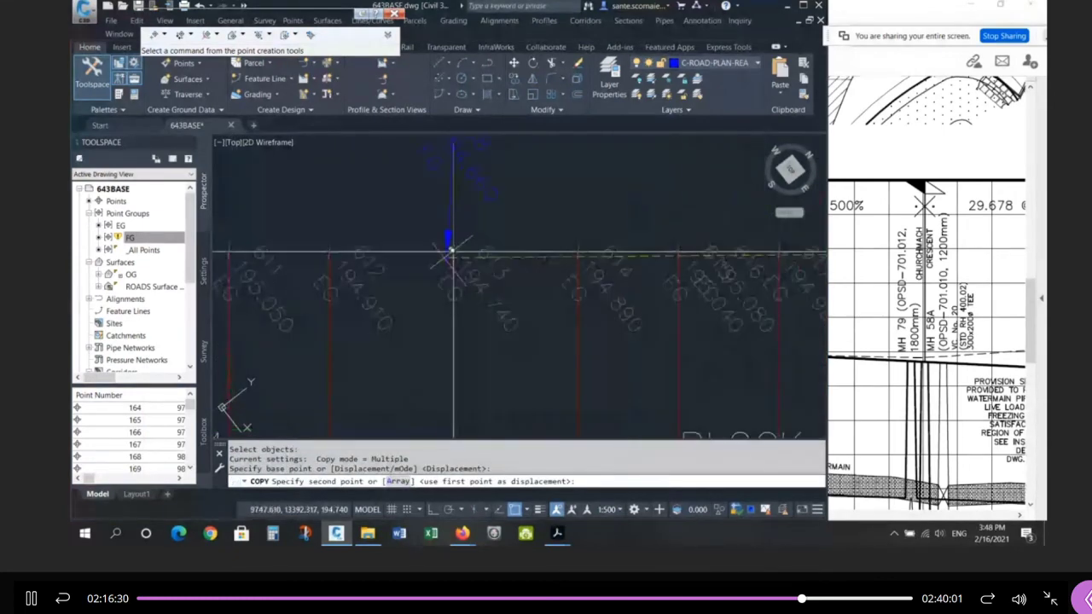
{"action": "left_click", "coordinate": [460, 230]}
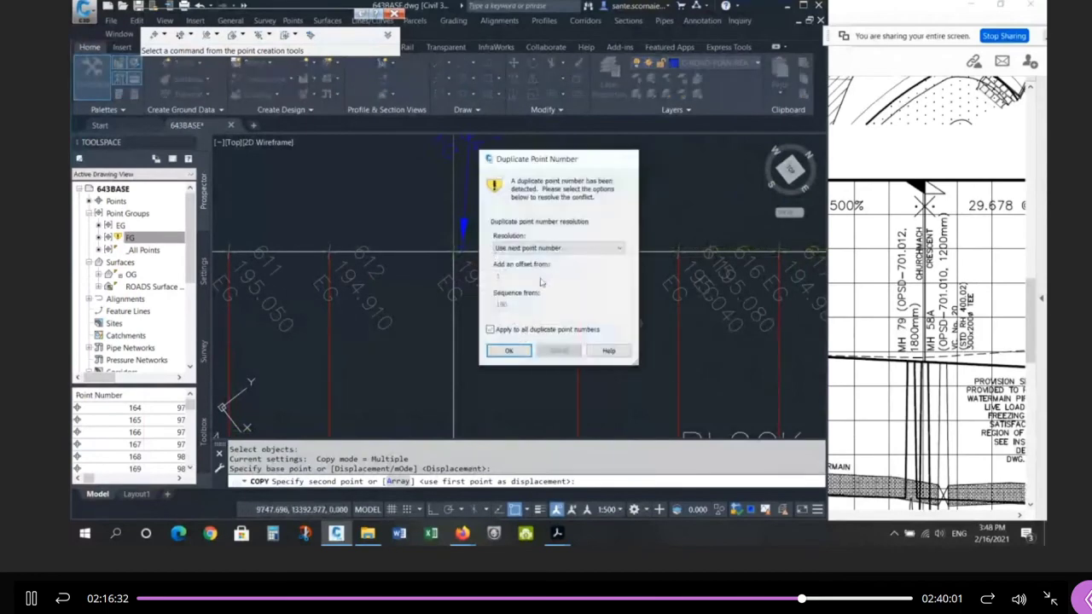
{"action": "left_click", "coordinate": [509, 350]}
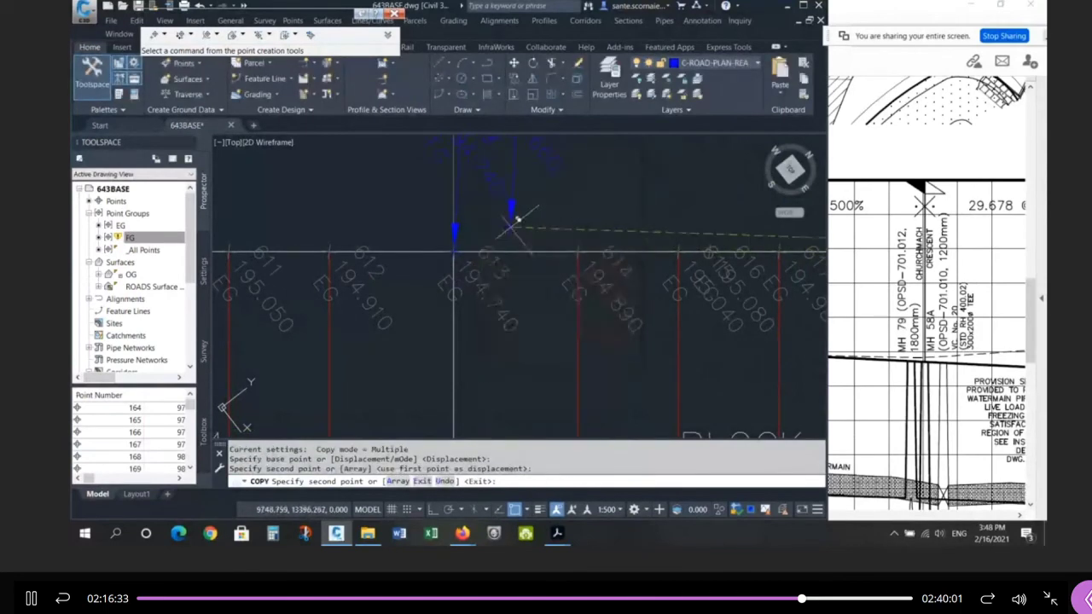
Step: Place further copies of the FG point at EG points 614, 615 and 612, and end the copying
{"action": "left_click", "coordinate": [579, 228]}
{"action": "left_click", "coordinate": [678, 234]}
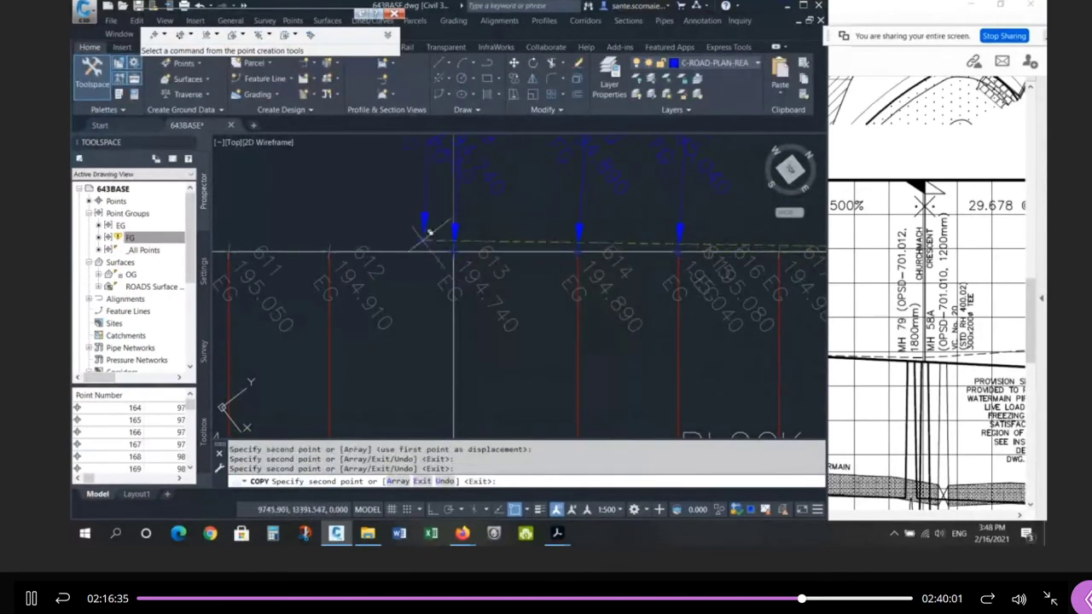
{"action": "left_click", "coordinate": [331, 232]}
{"action": "key", "text": "Return"}
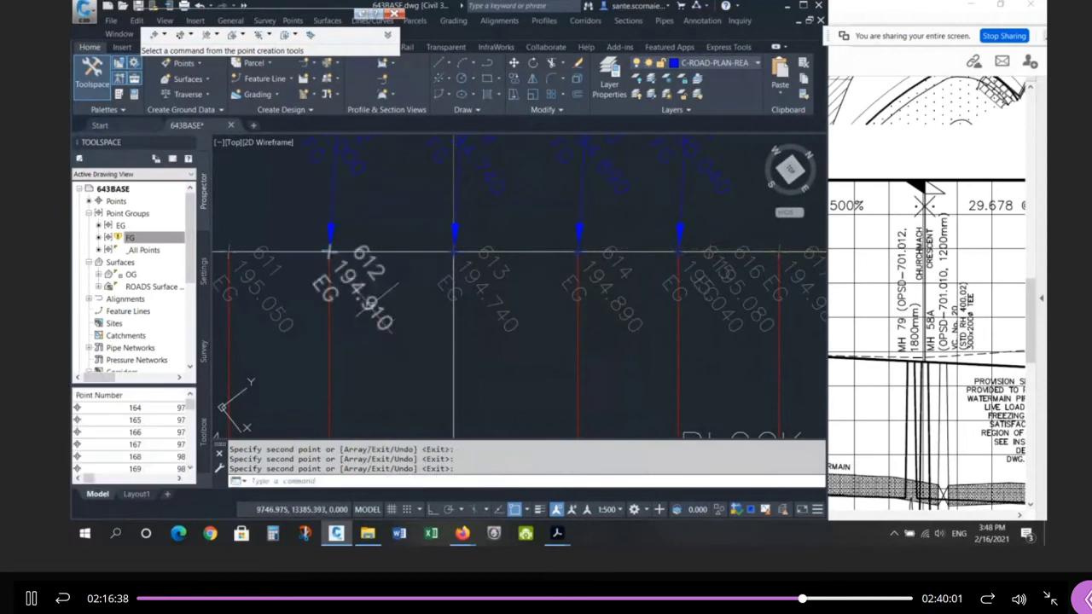
Step: Erase the FG point copied onto EG point 612
{"action": "middle_click_drag", "start_coordinate": [371, 218], "coordinate": [350, 266]}
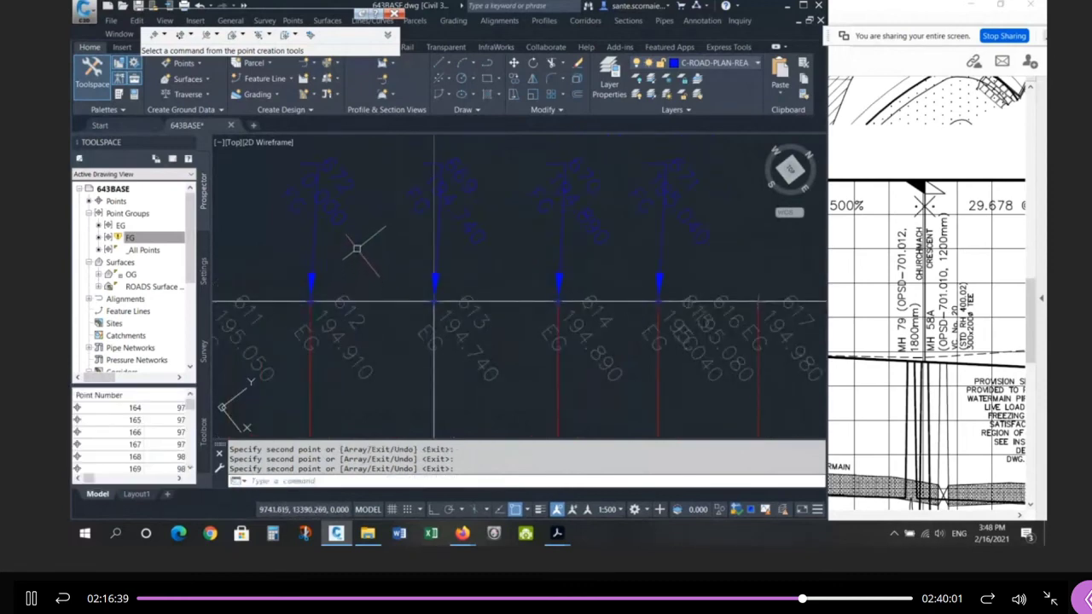
{"action": "type", "text": "e"}
{"action": "key", "text": "Return"}
{"action": "left_click", "coordinate": [357, 245]}
{"action": "left_click", "coordinate": [316, 197]}
{"action": "key", "text": "Return"}
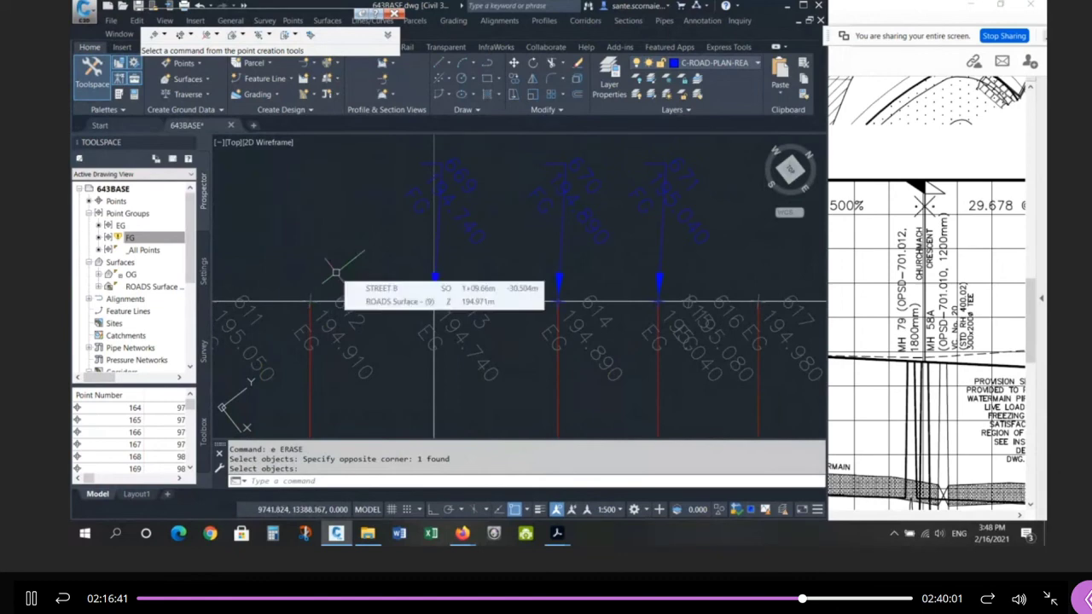
Step: Clear all running object snap modes and enable only Node
{"action": "type", "text": "os"}
{"action": "key", "text": "Return"}
{"action": "left_click", "coordinate": [670, 209]}
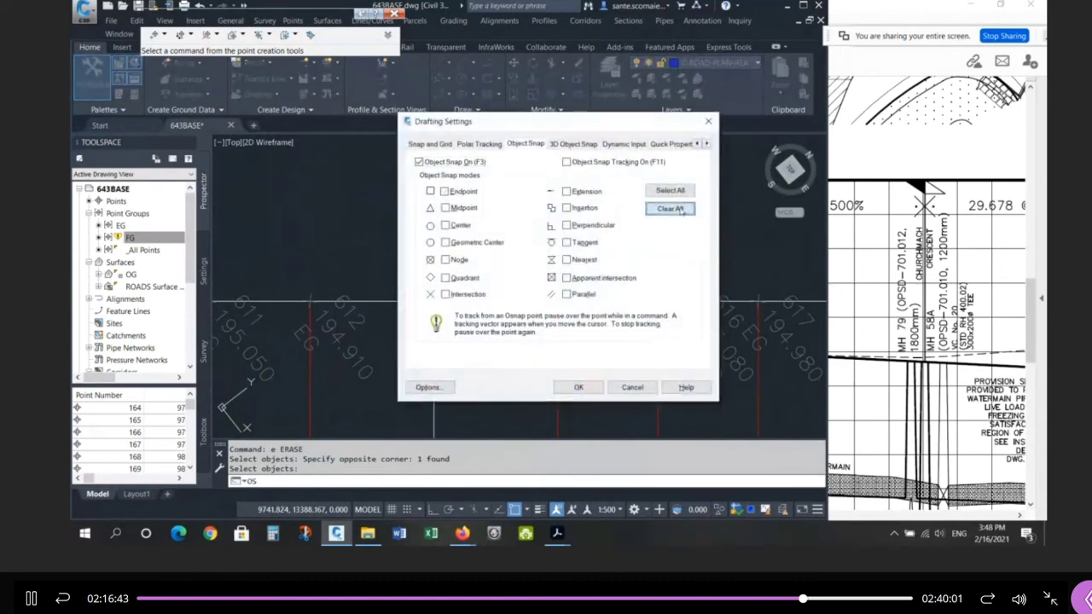
{"action": "left_click", "coordinate": [444, 259]}
{"action": "left_click", "coordinate": [579, 388]}
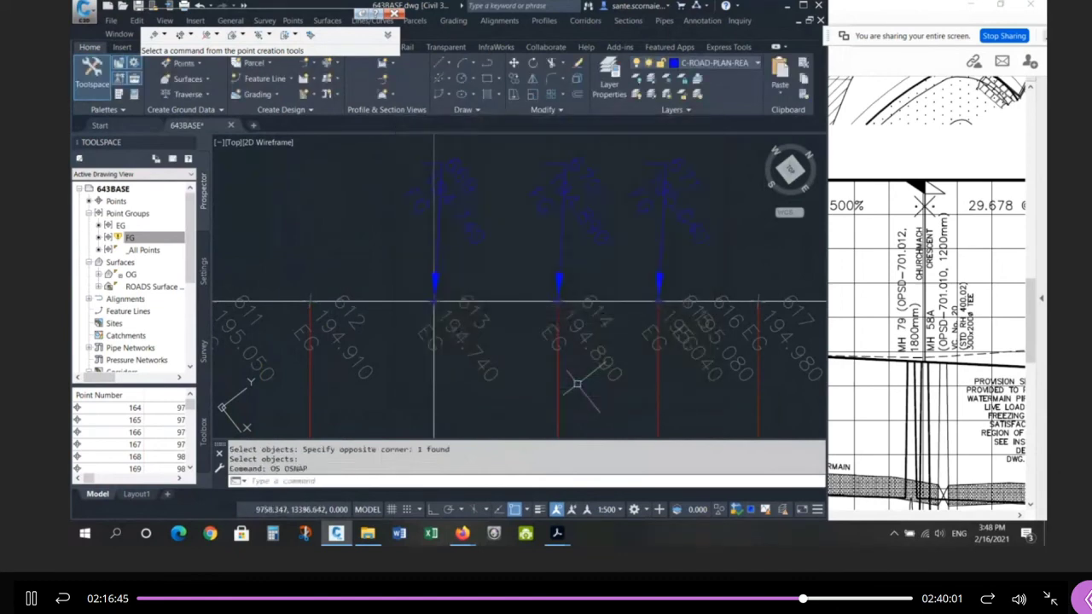
Step: Copy the FG point from EG point 613 to EG point 612, using the next point number
{"action": "type", "text": "co"}
{"action": "key", "text": "Return"}
{"action": "left_click", "coordinate": [470, 238]}
{"action": "key", "text": "Return"}
{"action": "left_click", "coordinate": [434, 300]}
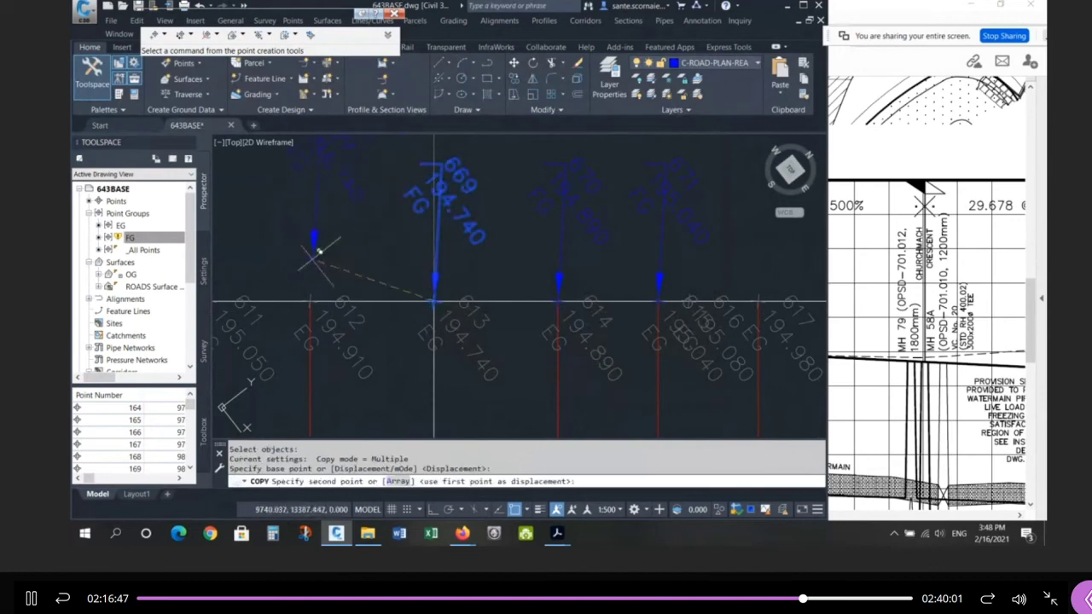
{"action": "left_click", "coordinate": [303, 301]}
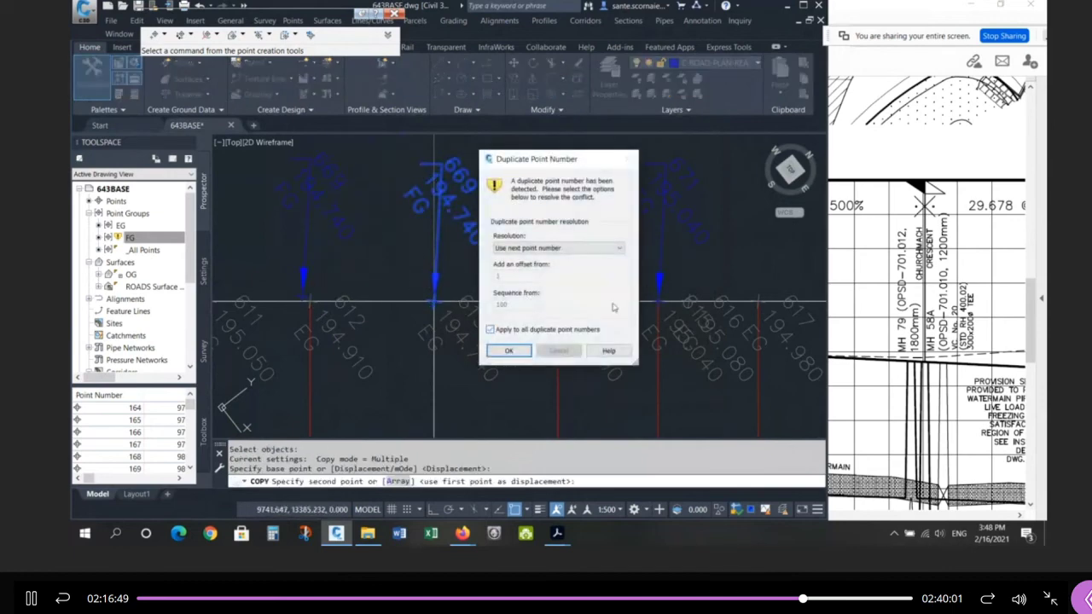
{"action": "left_click", "coordinate": [509, 352]}
Step: Place further copies of the FG point at EG points 611, 610 and 609, and end the copying
{"action": "scroll", "coordinate": [601, 290], "scroll_direction": "down", "scroll_amount": 2}
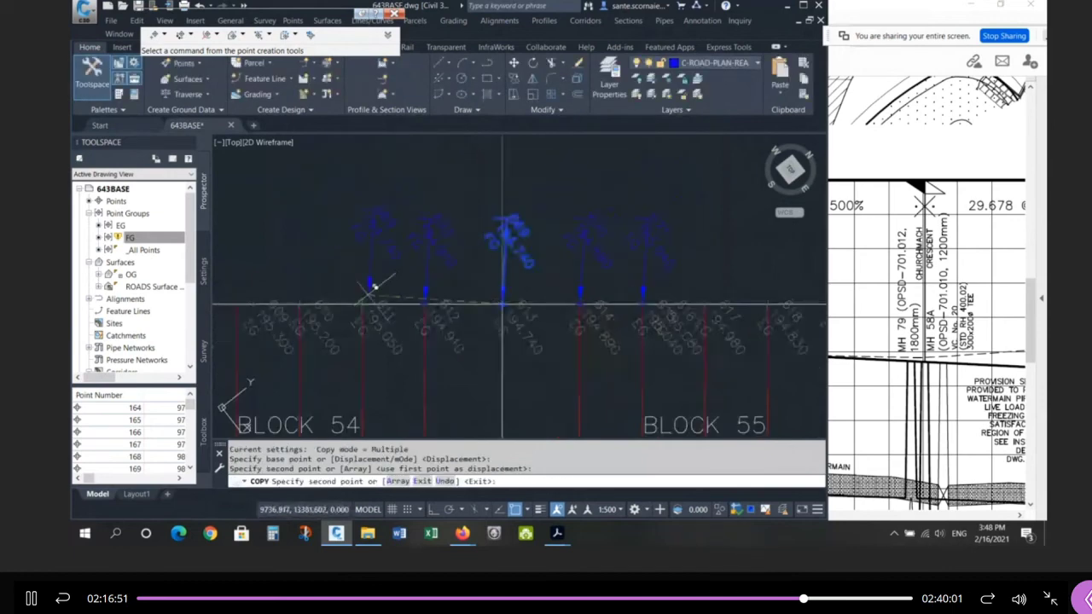
{"action": "left_click", "coordinate": [363, 293]}
{"action": "left_click", "coordinate": [253, 294]}
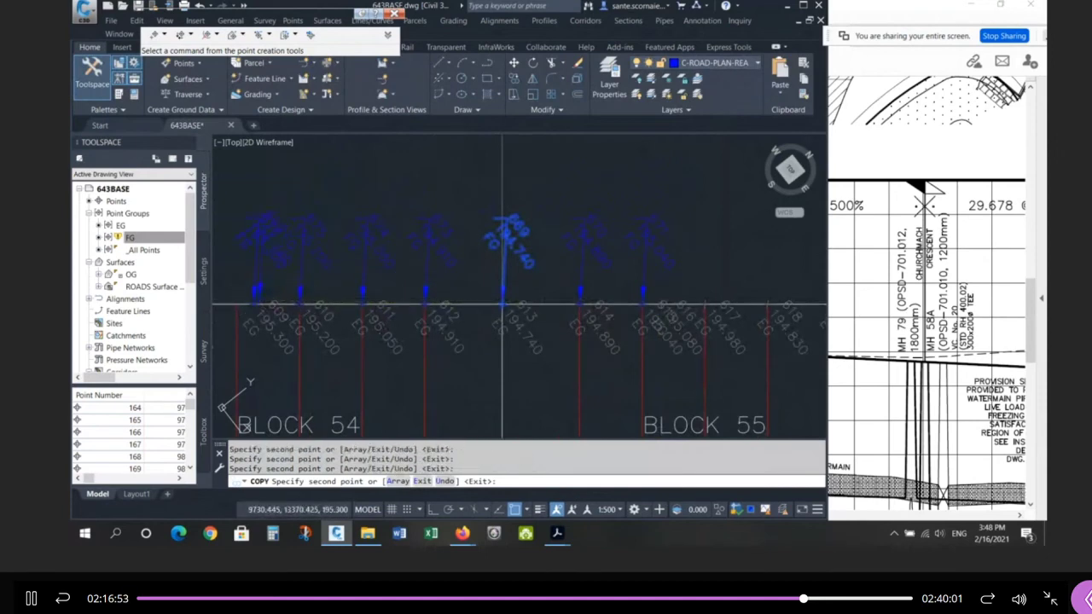
{"action": "key", "text": "Return"}
Step: Check the copied FG points against EG points 609, 610 and 611 by selecting them, and clear the selection
{"action": "left_click", "coordinate": [255, 297]}
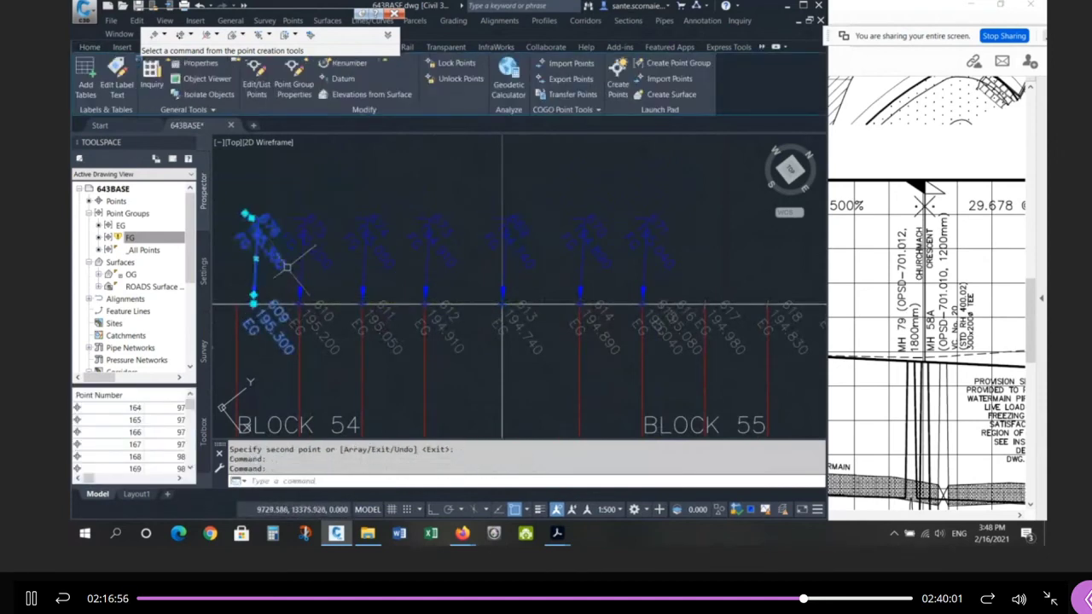
{"action": "key", "text": "Escape"}
{"action": "key", "text": "Escape"}
{"action": "left_click", "coordinate": [320, 258]}
{"action": "left_click", "coordinate": [388, 322]}
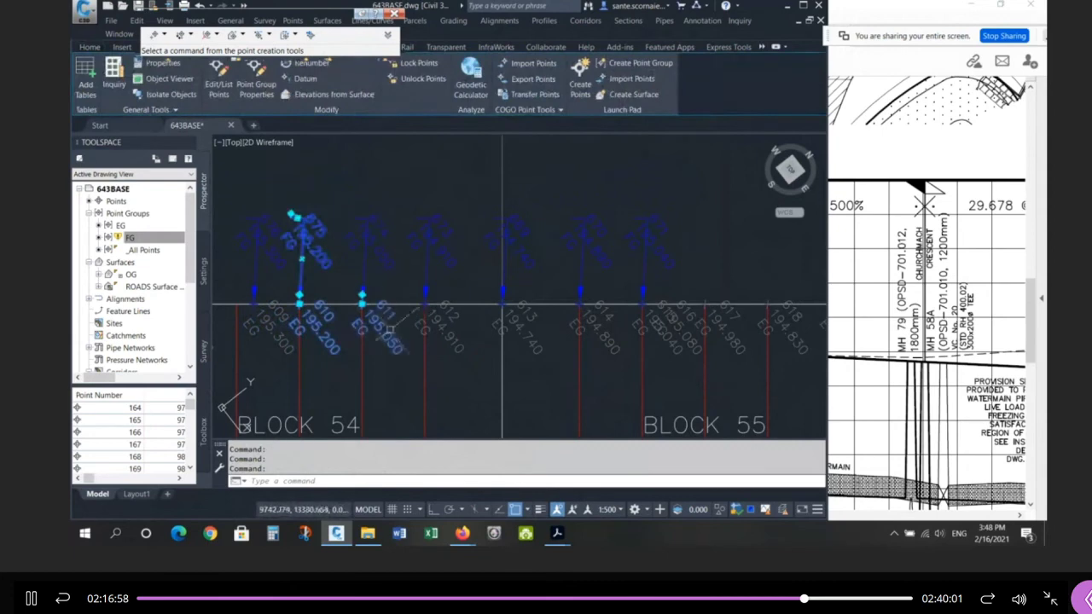
{"action": "left_click", "coordinate": [384, 254]}
{"action": "key", "text": "Escape"}
{"action": "key", "text": "Escape"}
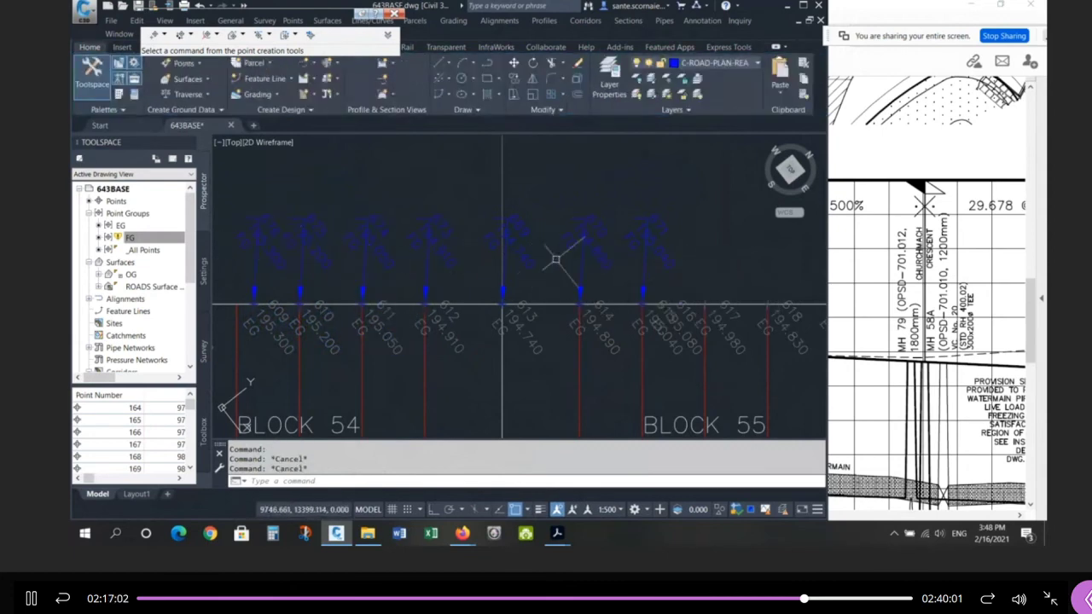
Step: Update the out-of-date point groups and select the FG group
{"action": "right_click", "coordinate": [164, 214]}
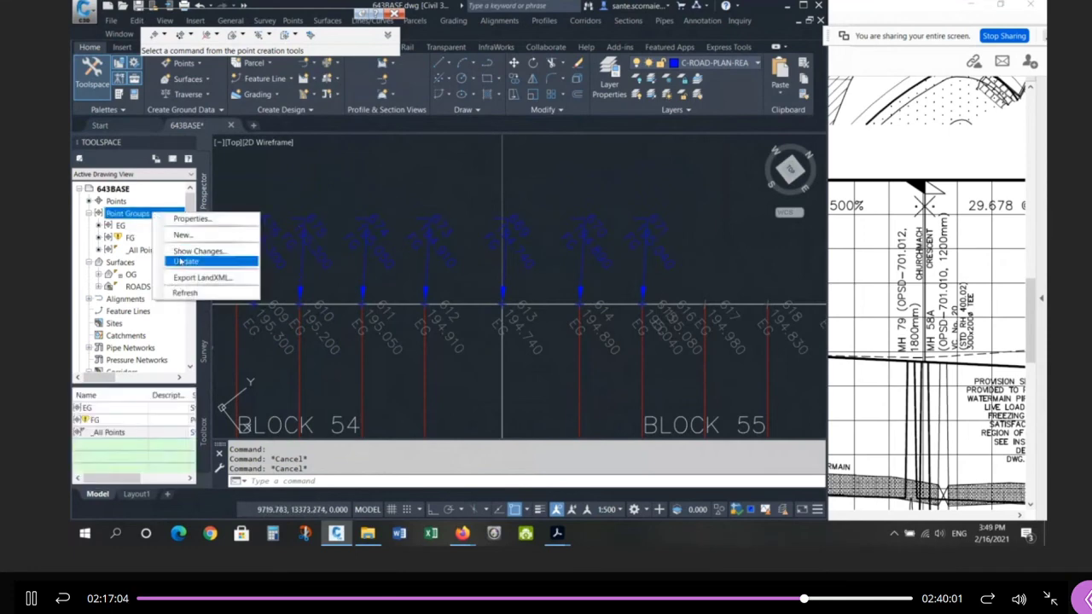
{"action": "left_click", "coordinate": [181, 261]}
{"action": "left_click", "coordinate": [120, 237]}
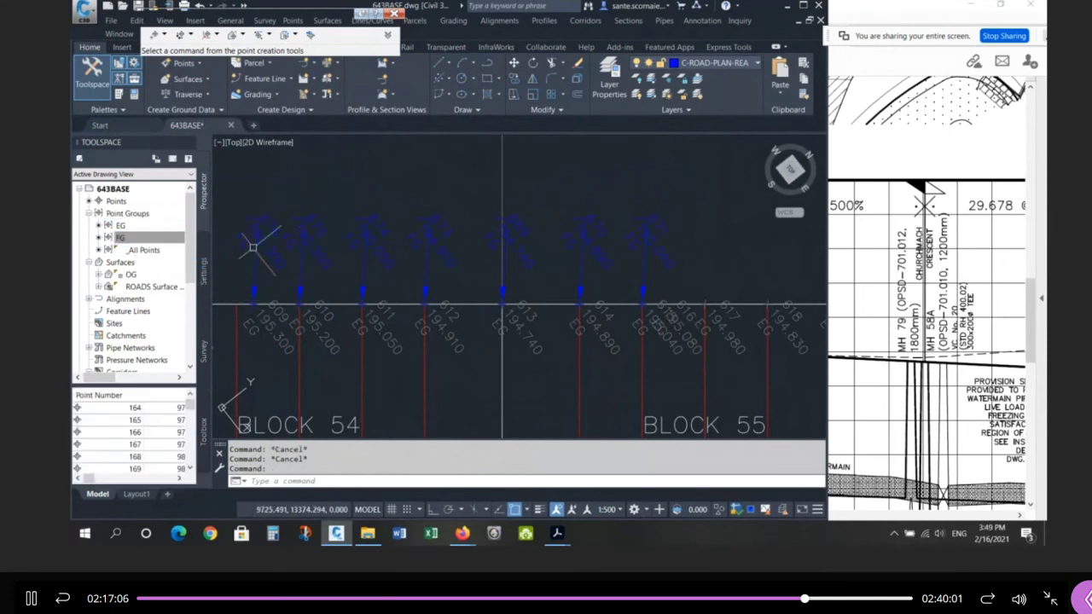
Step: Examine the EG points along the rear of Block 55 and the FG point nearest EG point 615, leaving nothing selected
{"action": "scroll", "coordinate": [443, 201], "scroll_direction": "down", "scroll_amount": 2}
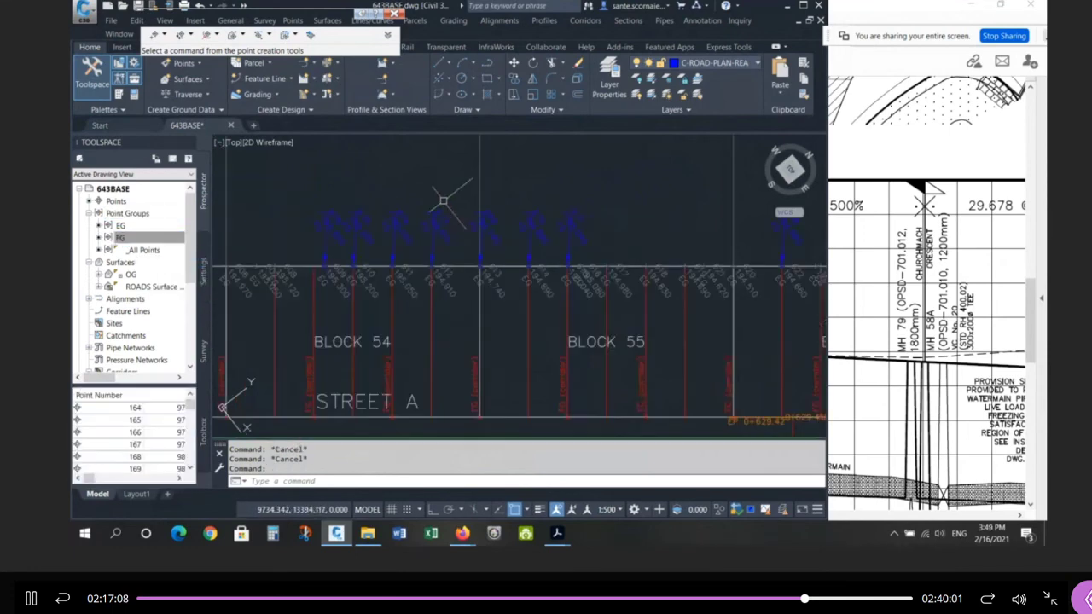
{"action": "scroll", "coordinate": [442, 201], "scroll_direction": "down", "scroll_amount": 2}
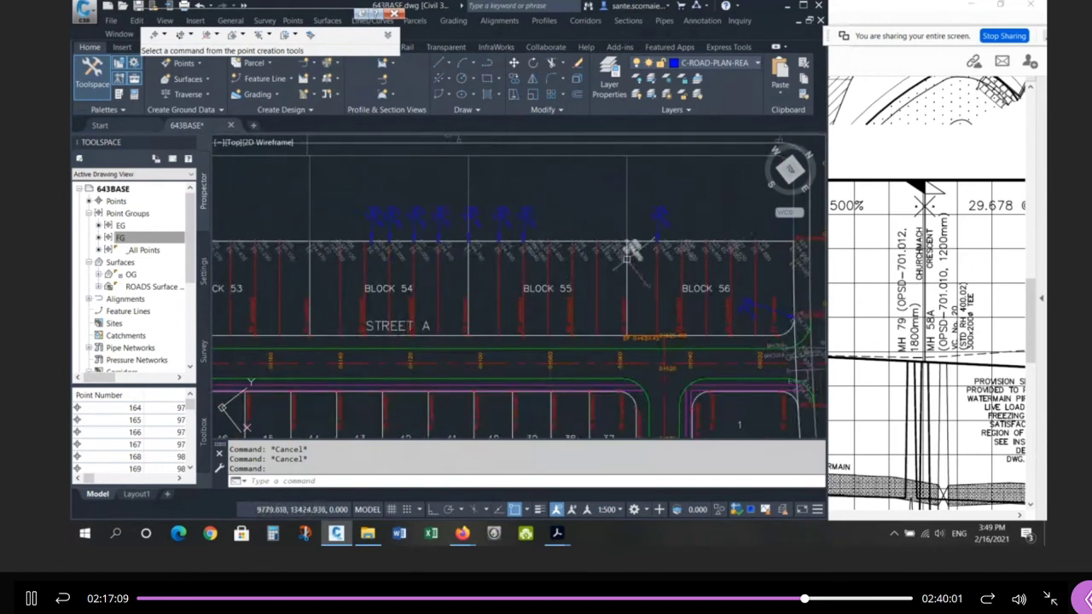
{"action": "left_click", "coordinate": [607, 259]}
{"action": "left_click", "coordinate": [583, 259]}
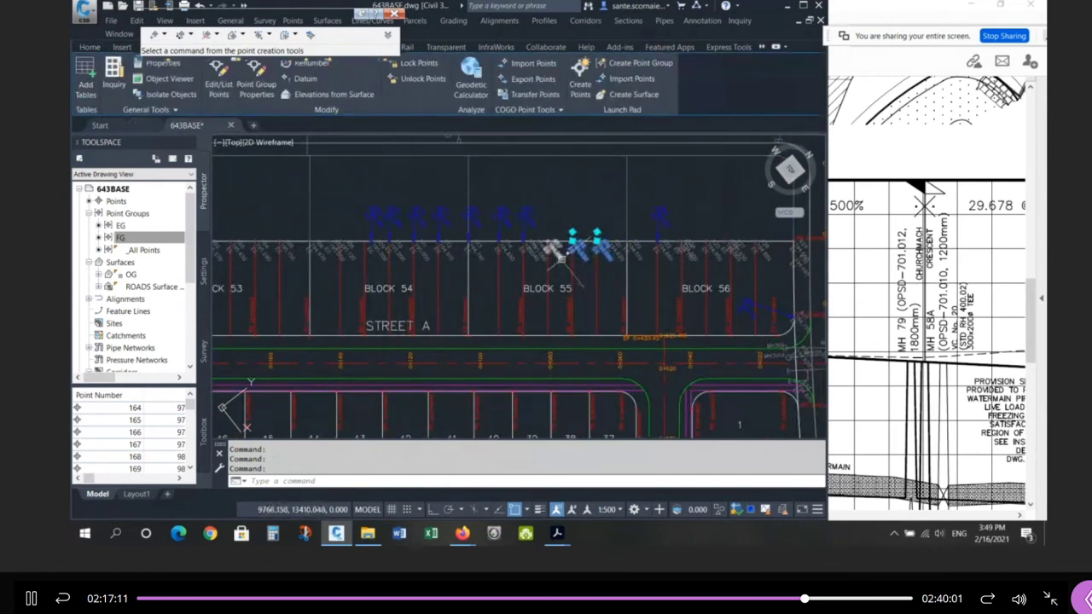
{"action": "left_click", "coordinate": [550, 249]}
{"action": "left_click", "coordinate": [526, 249]}
{"action": "key", "text": "Escape"}
{"action": "key", "text": "Escape"}
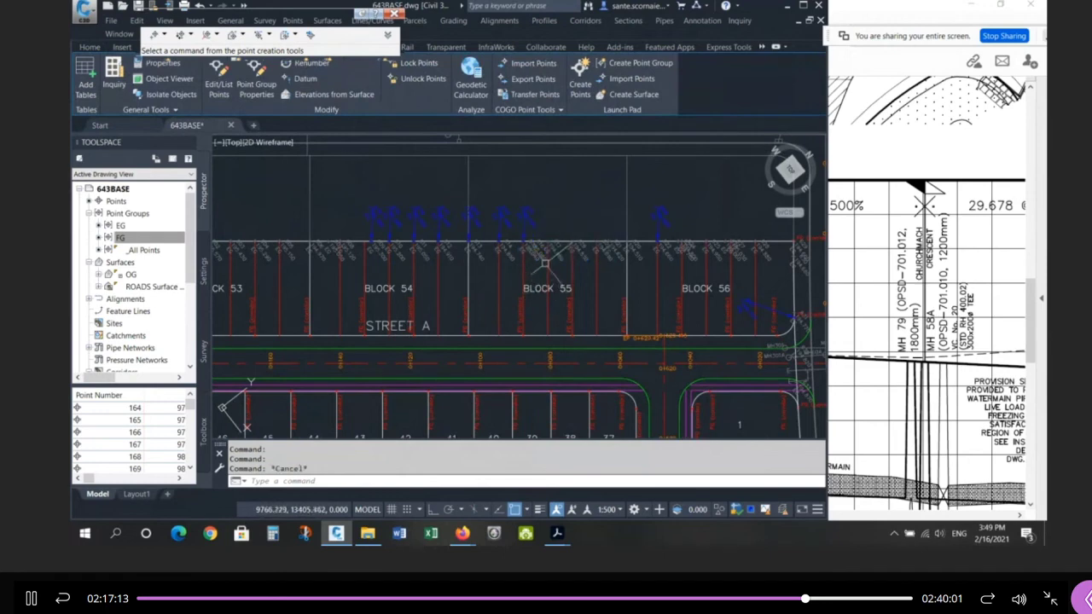
{"action": "left_click", "coordinate": [524, 232]}
{"action": "scroll", "coordinate": [546, 226], "scroll_direction": "up", "scroll_amount": 3}
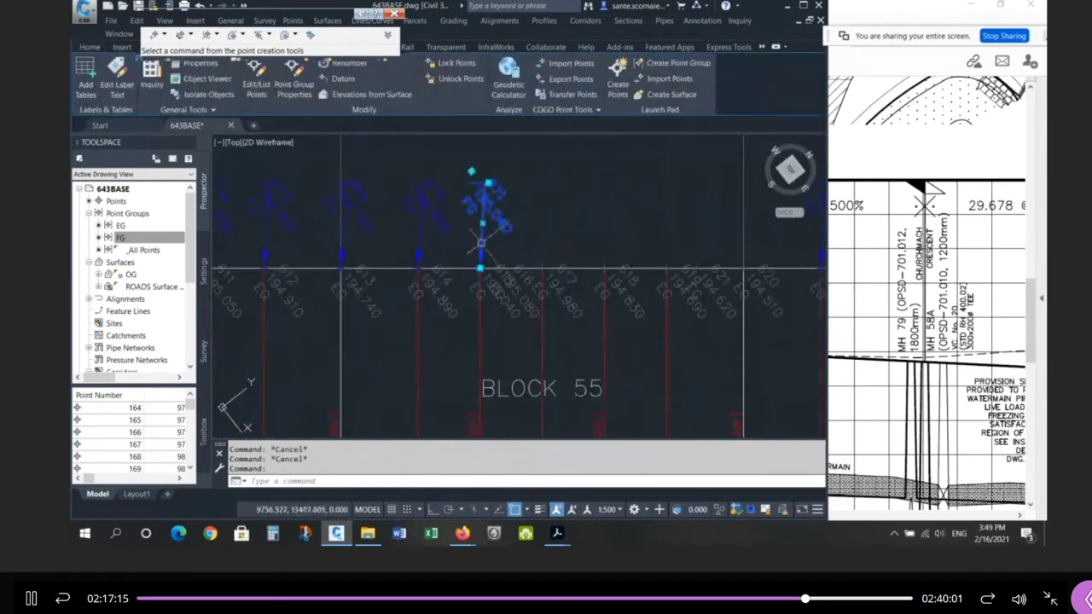
{"action": "key", "text": "Escape"}
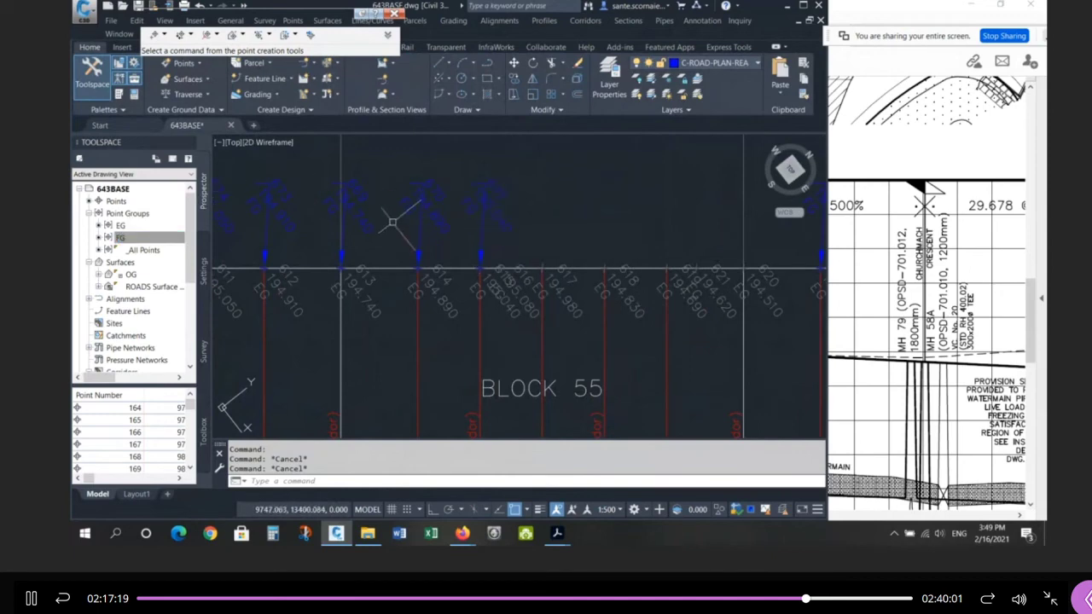
Step: Compare the EG points behind Blocks 54 and 55 with the FG point at EG point 612, and clear the selection
{"action": "scroll", "coordinate": [452, 245], "scroll_direction": "down", "scroll_amount": 2}
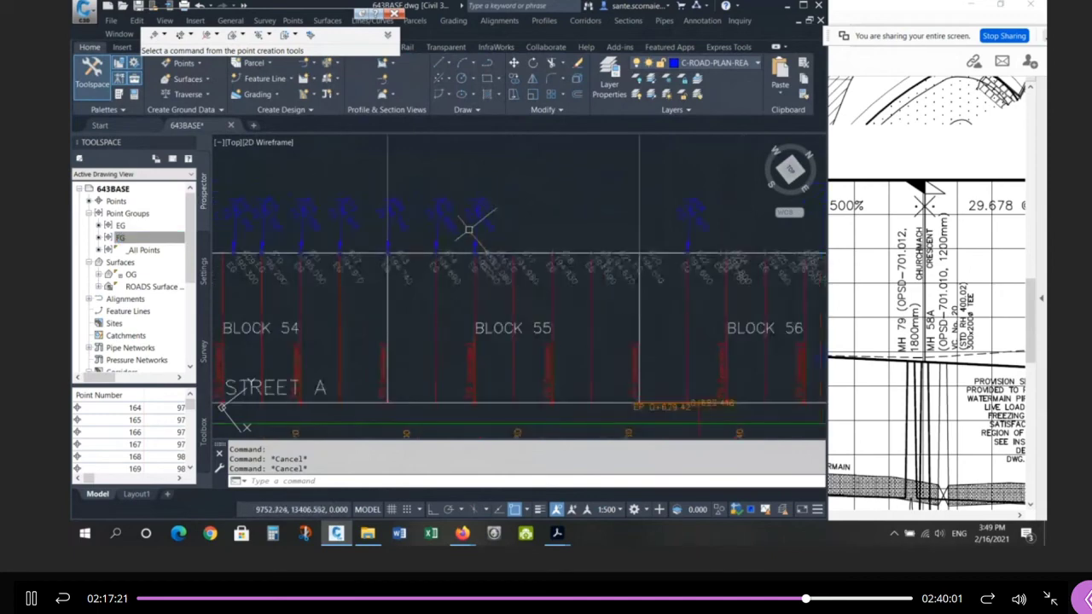
{"action": "left_click", "coordinate": [487, 247]}
{"action": "left_click", "coordinate": [436, 248]}
{"action": "left_click", "coordinate": [388, 248]}
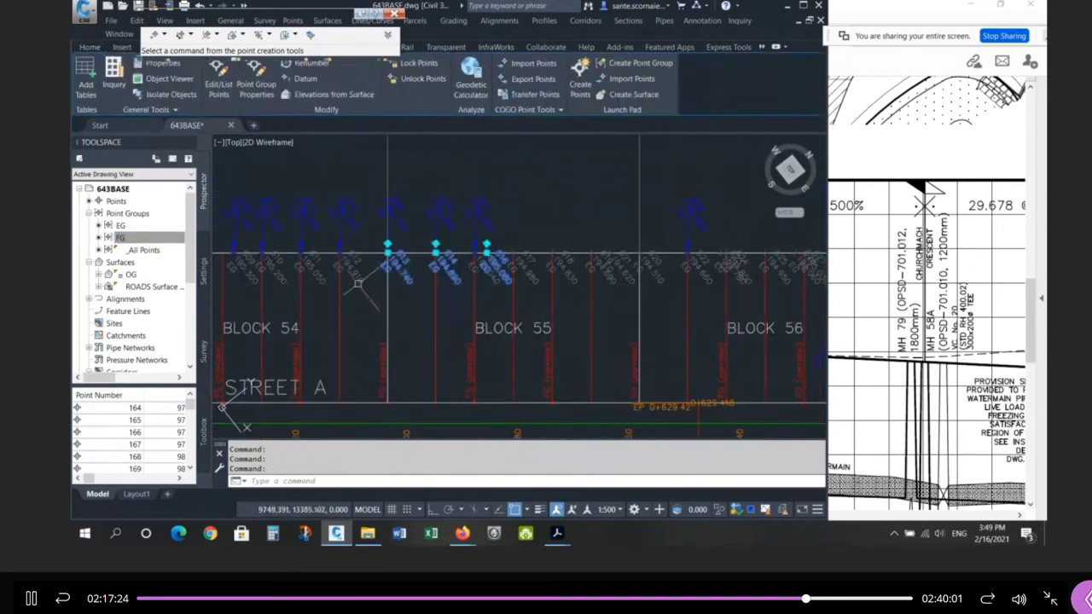
{"action": "left_click", "coordinate": [340, 248]}
{"action": "key", "text": "Escape"}
{"action": "key", "text": "Escape"}
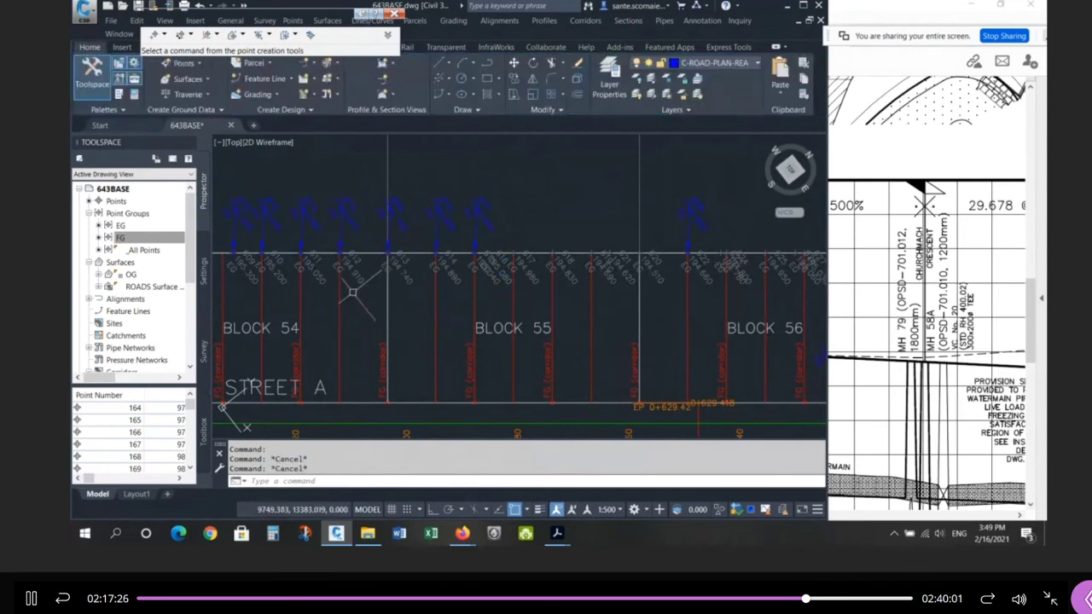
{"action": "left_click", "coordinate": [343, 207]}
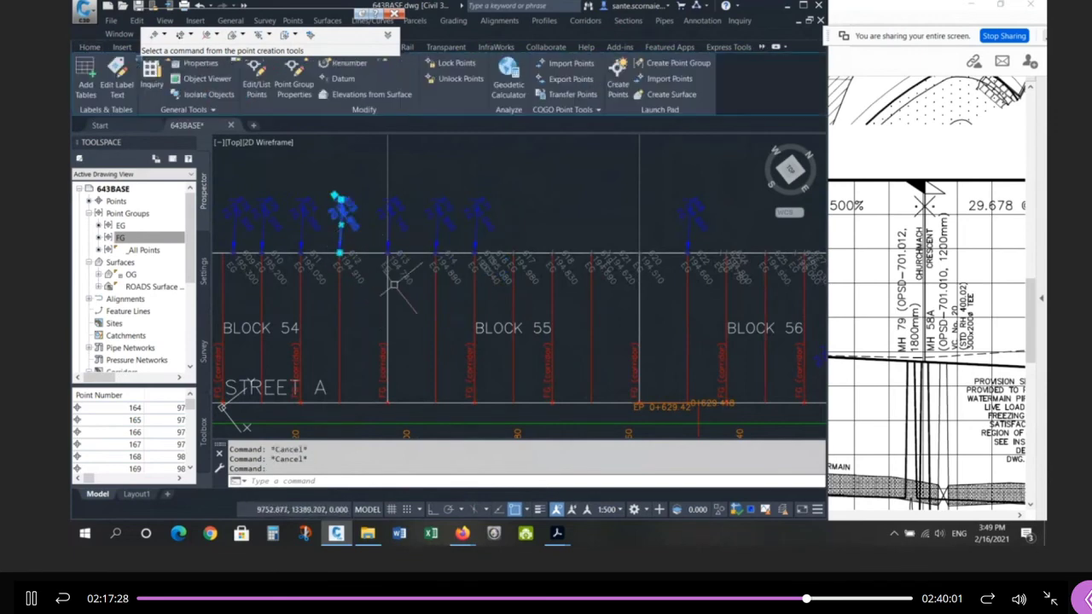
{"action": "key", "text": "Escape"}
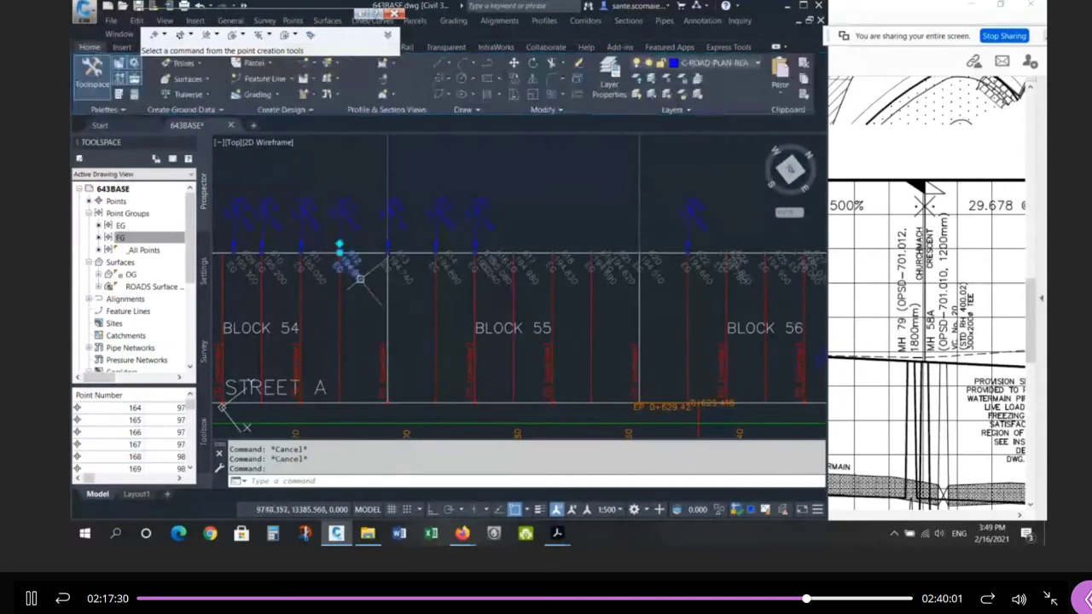
{"action": "left_click", "coordinate": [157, 238]}
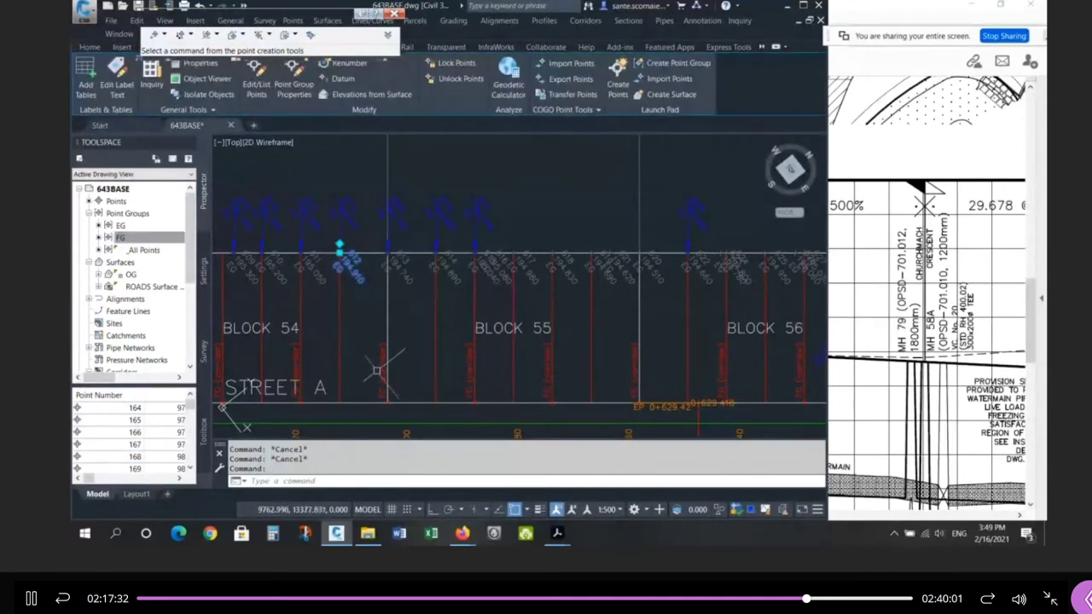
{"action": "key", "text": "Escape"}
Step: Review the coverage of FG points along the rear lot lines across the whole subdivision
{"action": "scroll", "coordinate": [385, 358], "scroll_direction": "down", "scroll_amount": 2}
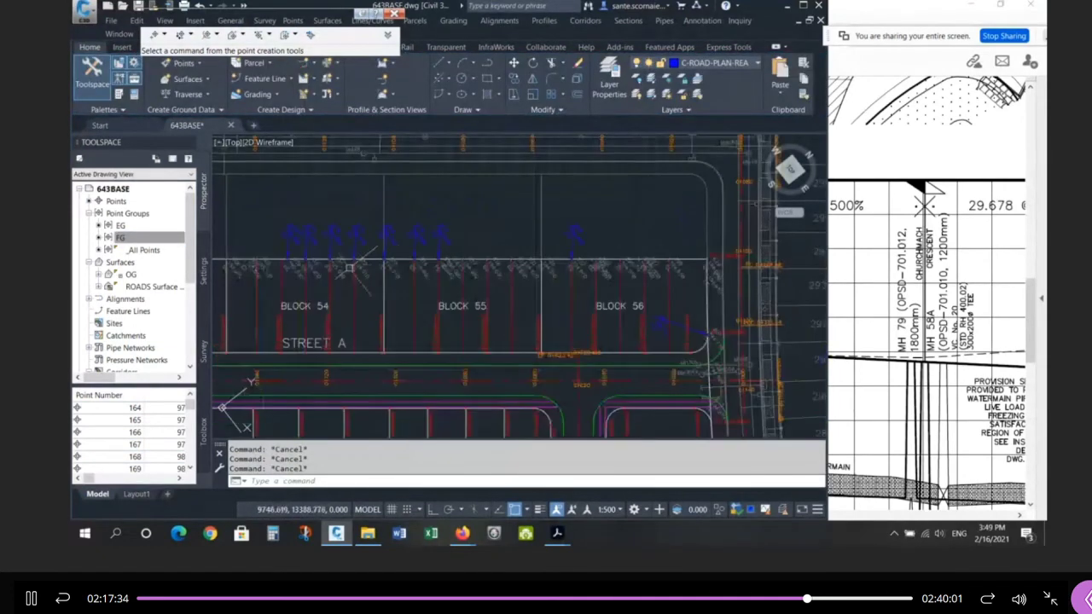
{"action": "scroll", "coordinate": [483, 215], "scroll_direction": "down", "scroll_amount": 3}
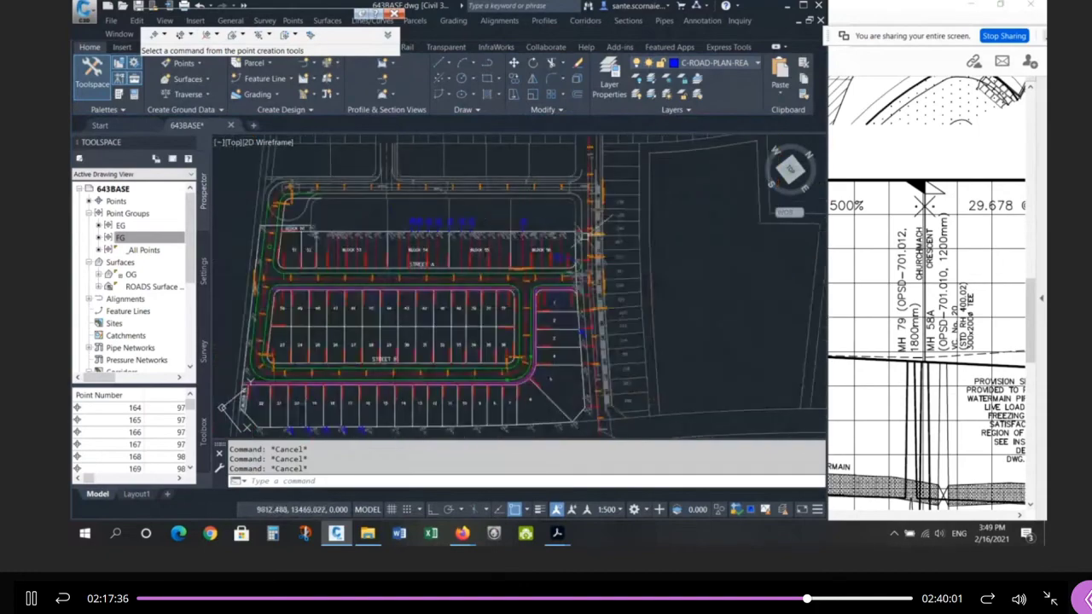
{"action": "scroll", "coordinate": [367, 253], "scroll_direction": "up", "scroll_amount": 5}
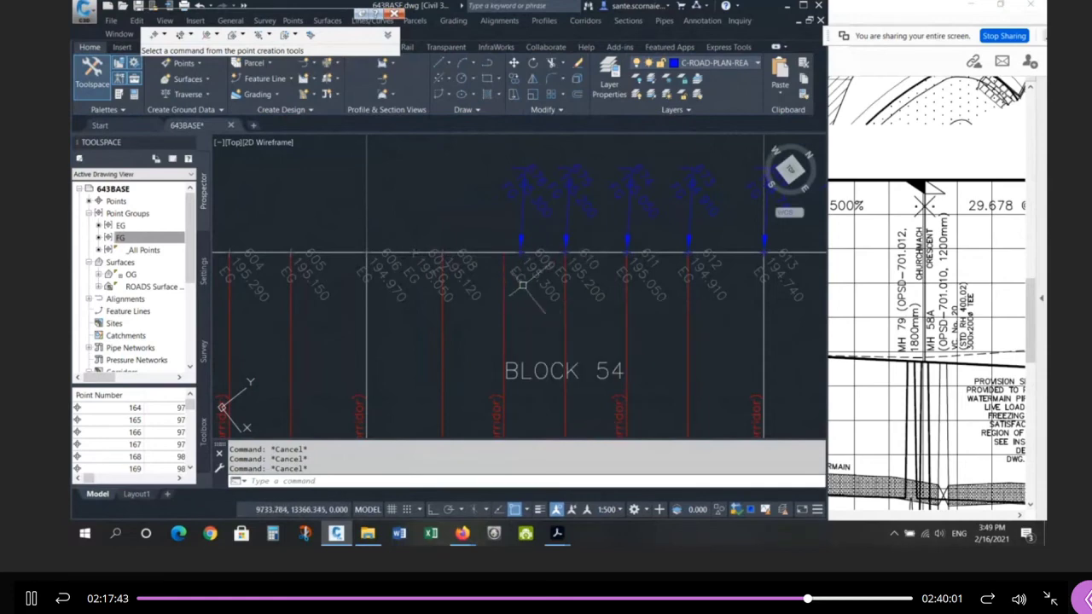
{"action": "scroll", "coordinate": [512, 290], "scroll_direction": "down", "scroll_amount": 5}
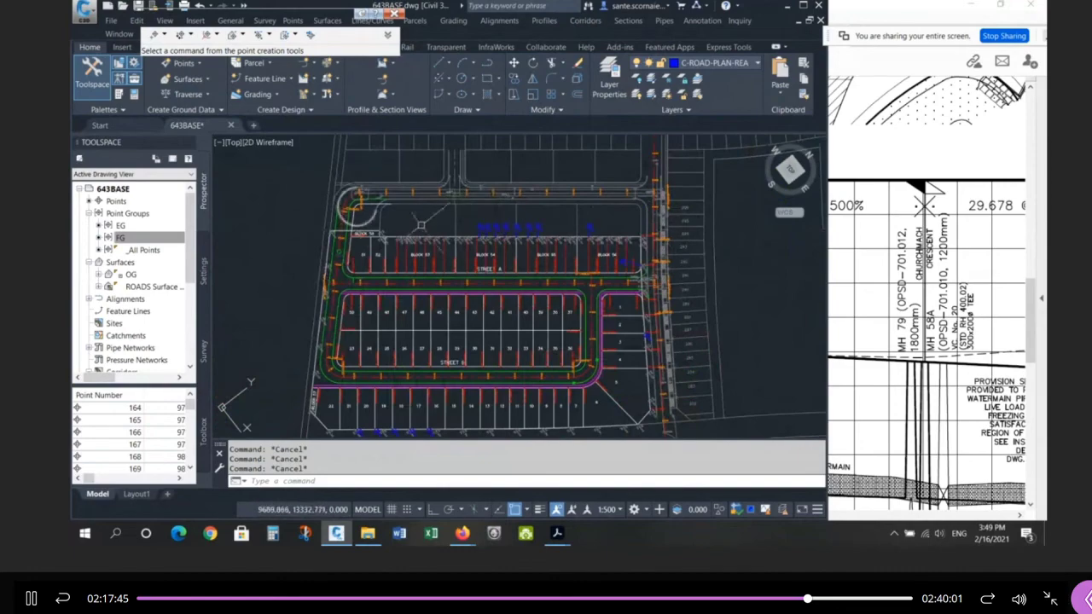
{"action": "scroll", "coordinate": [517, 162], "scroll_direction": "down", "scroll_amount": 2}
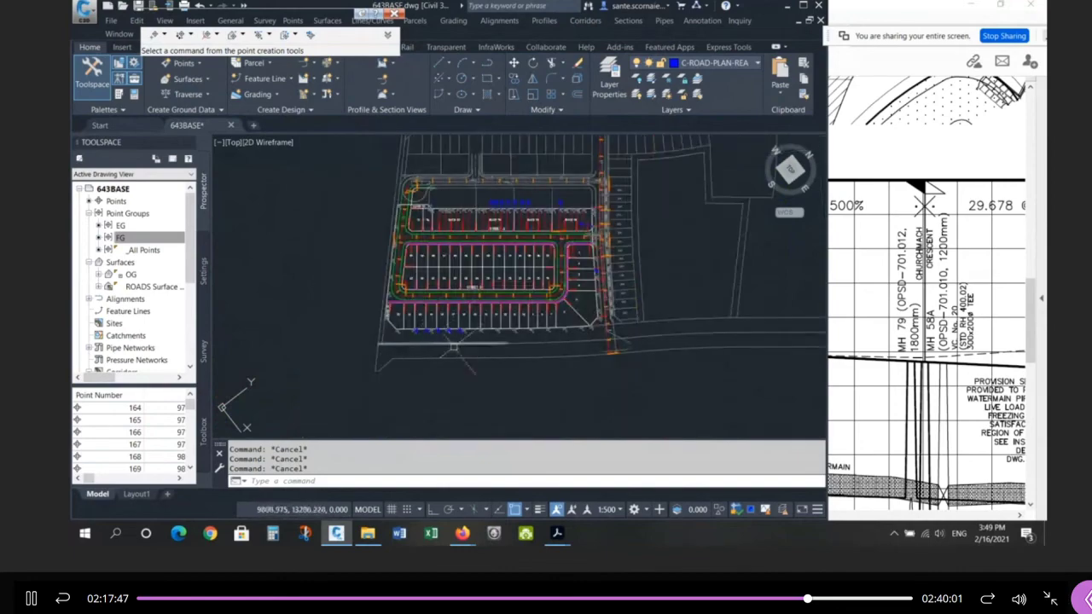
{"action": "scroll", "coordinate": [601, 299], "scroll_direction": "up", "scroll_amount": 4}
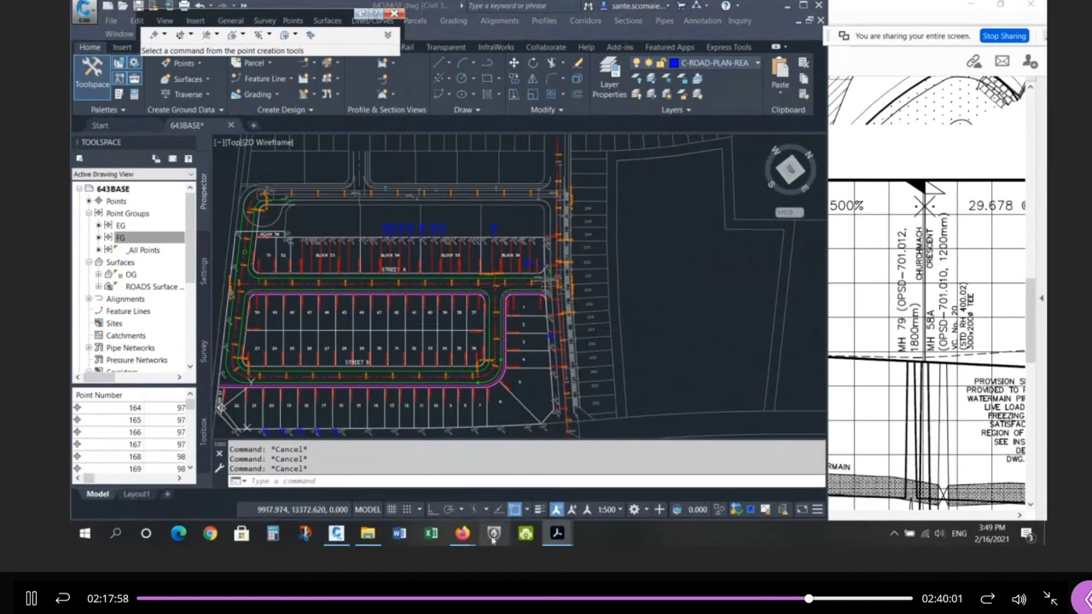
Step: Switch to the W2021-PROFILE & GRADING-sketch PDF in Acrobat and examine the interpolated elevations along the boundary beside Block 56 and Lots 1 to 6
{"action": "mouse_move", "coordinate": [551, 536]}
{"action": "left_click", "coordinate": [497, 474]}
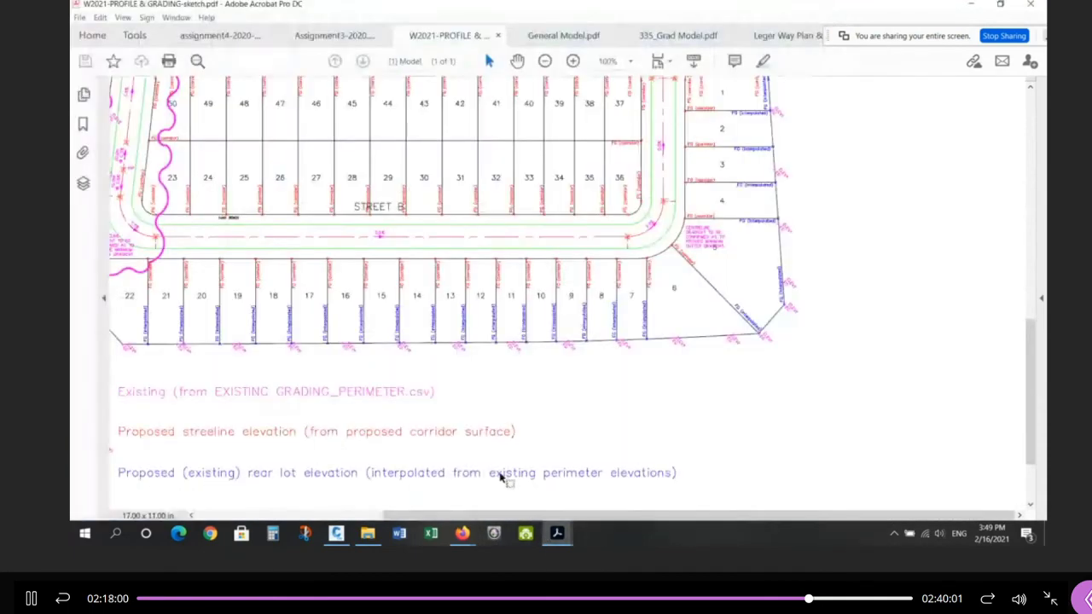
{"action": "scroll", "coordinate": [670, 363], "scroll_direction": "up", "scroll_amount": 3}
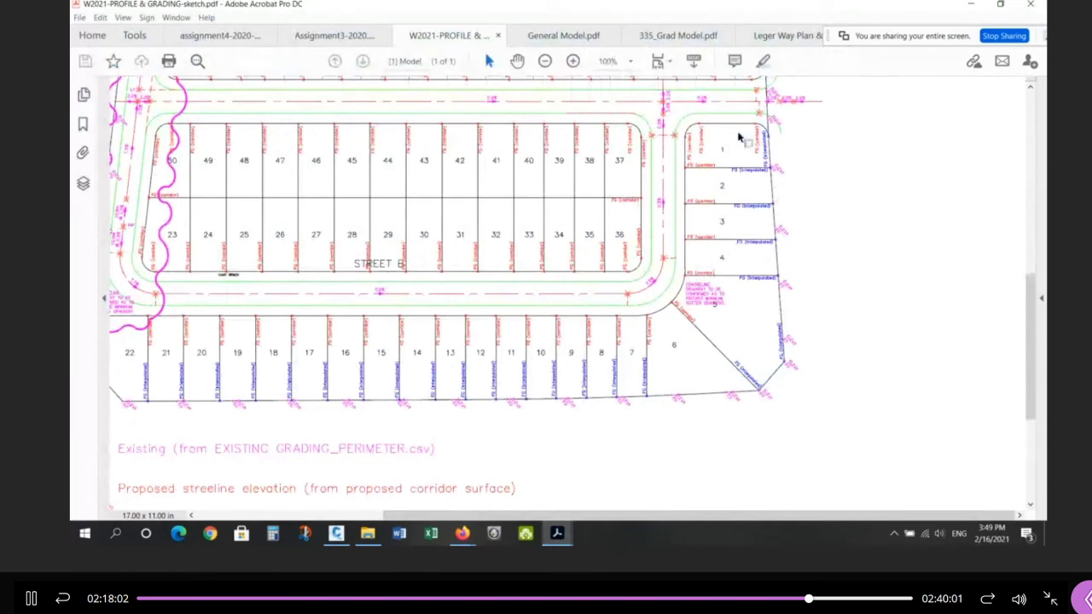
{"action": "scroll", "coordinate": [766, 109], "scroll_direction": "up", "scroll_amount": 1}
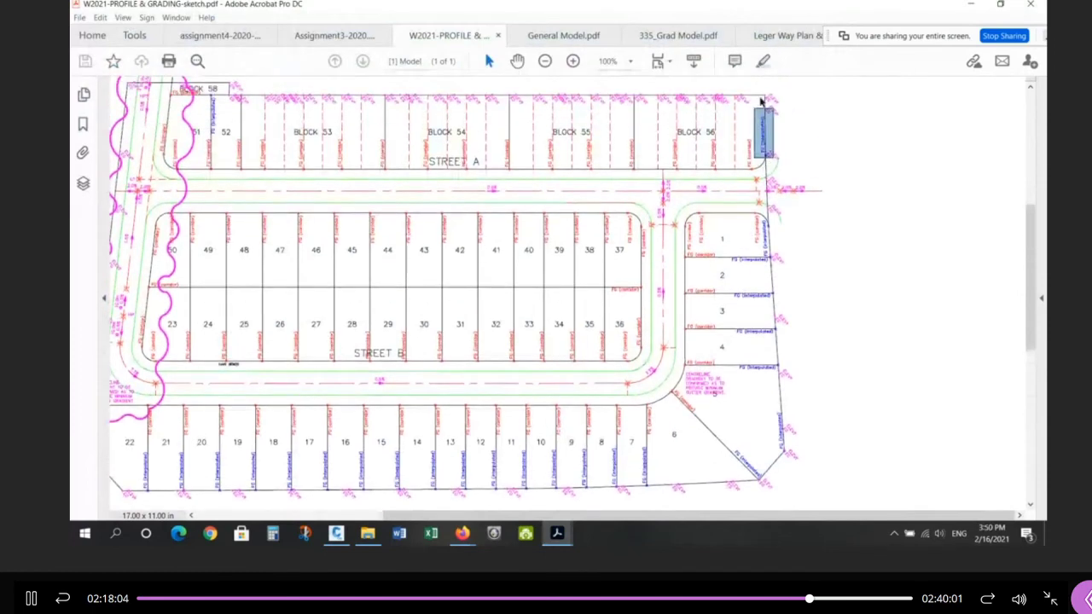
{"action": "left_click_drag", "start_coordinate": [757, 91], "coordinate": [769, 143]}
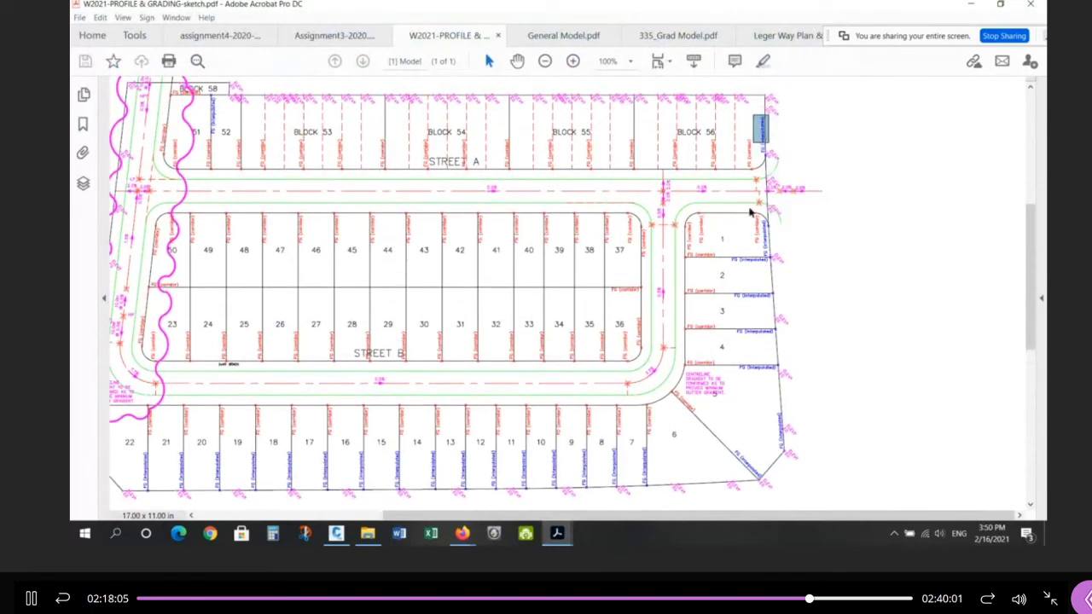
{"action": "left_click_drag", "start_coordinate": [751, 211], "coordinate": [777, 388]}
{"action": "left_click_drag", "start_coordinate": [785, 461], "coordinate": [784, 461]}
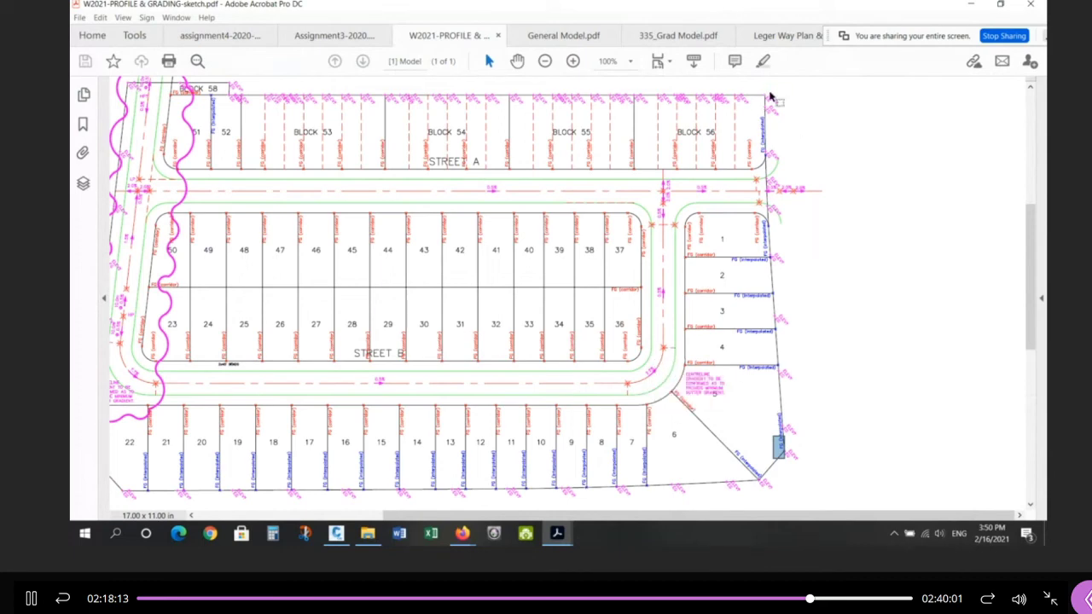
{"action": "left_click_drag", "start_coordinate": [770, 92], "coordinate": [852, 435]}
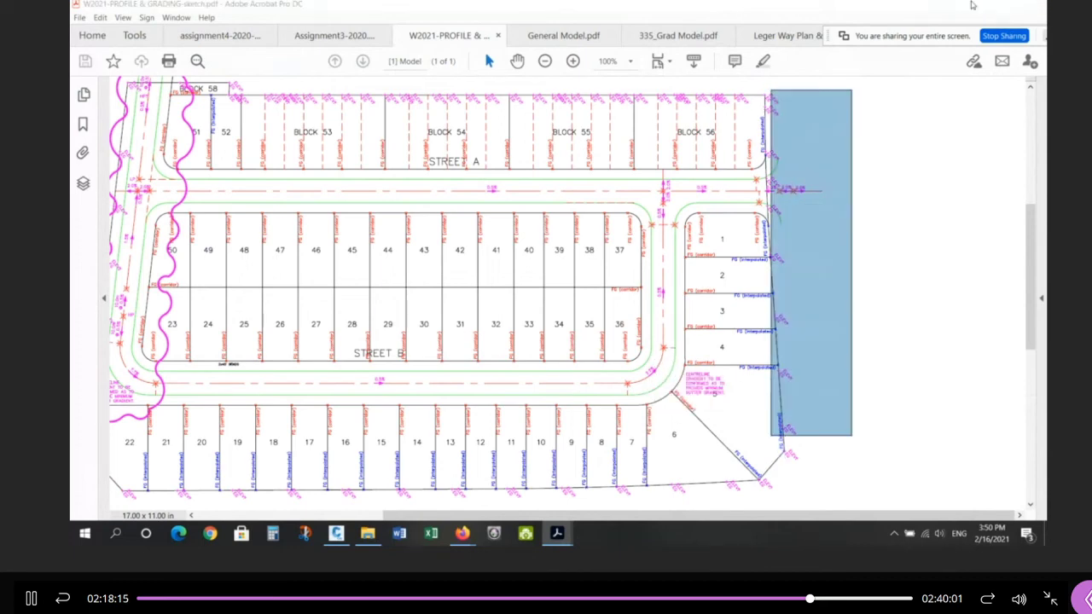
Step: Switch back to the 643BASE drawing in Civil 3D and review the FG points along the rear block and lot lines
{"action": "left_click", "coordinate": [971, 5]}
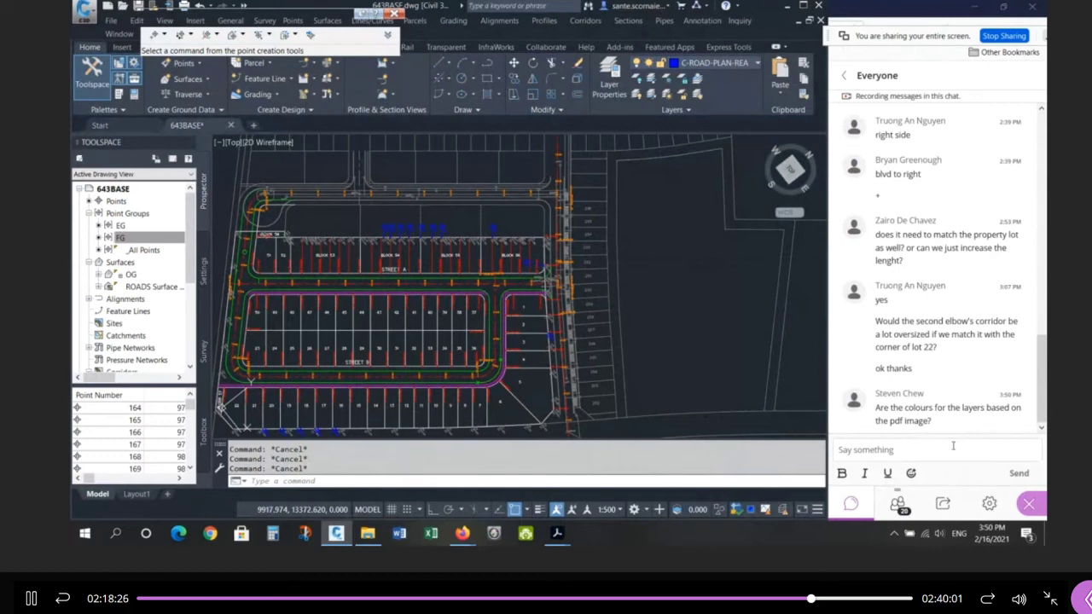
{"action": "scroll", "coordinate": [539, 288], "scroll_direction": "up", "scroll_amount": 3}
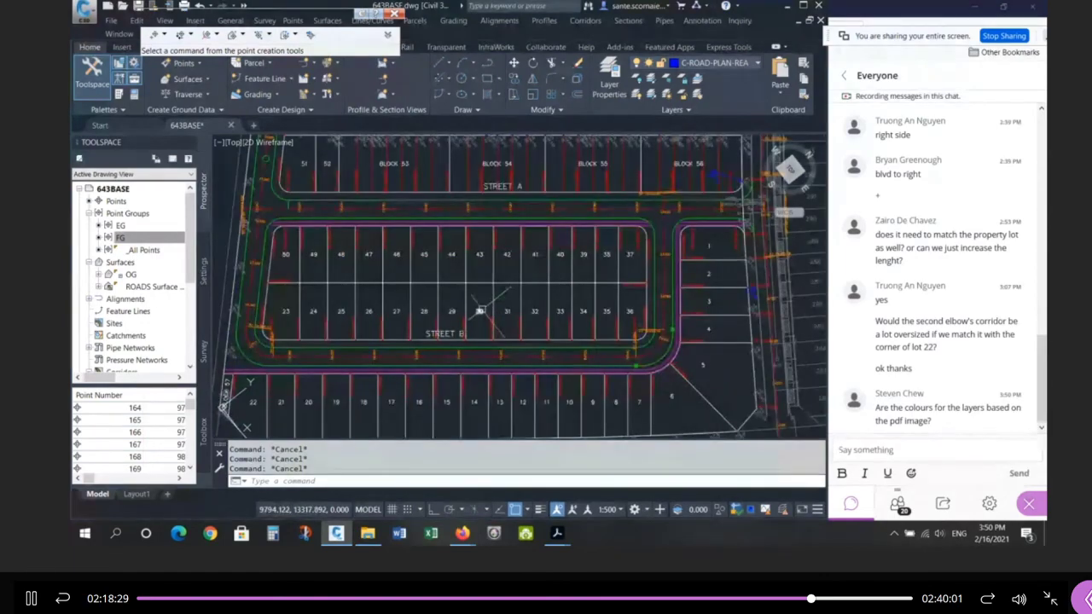
{"action": "left_click", "coordinate": [519, 152]}
{"action": "key", "text": "Escape"}
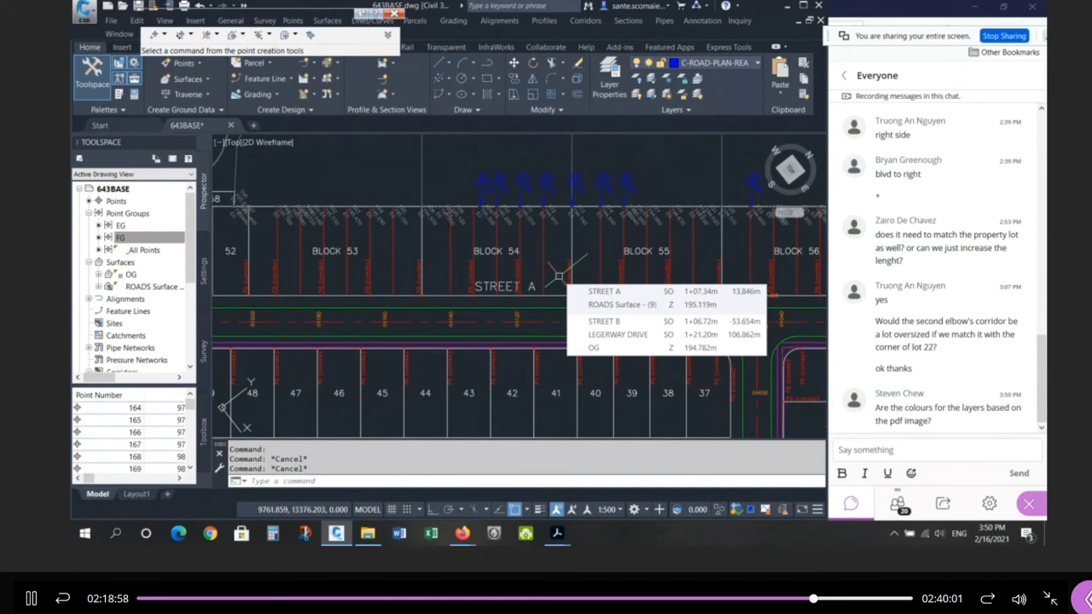
{"action": "scroll", "coordinate": [558, 275], "scroll_direction": "down", "scroll_amount": 5}
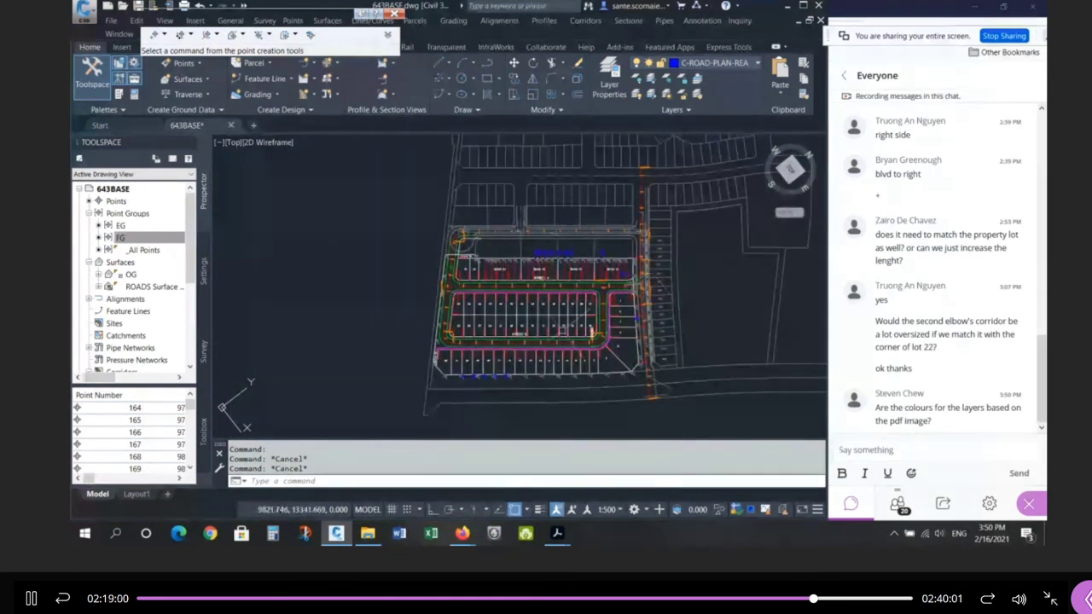
{"action": "scroll", "coordinate": [563, 328], "scroll_direction": "up", "scroll_amount": 4}
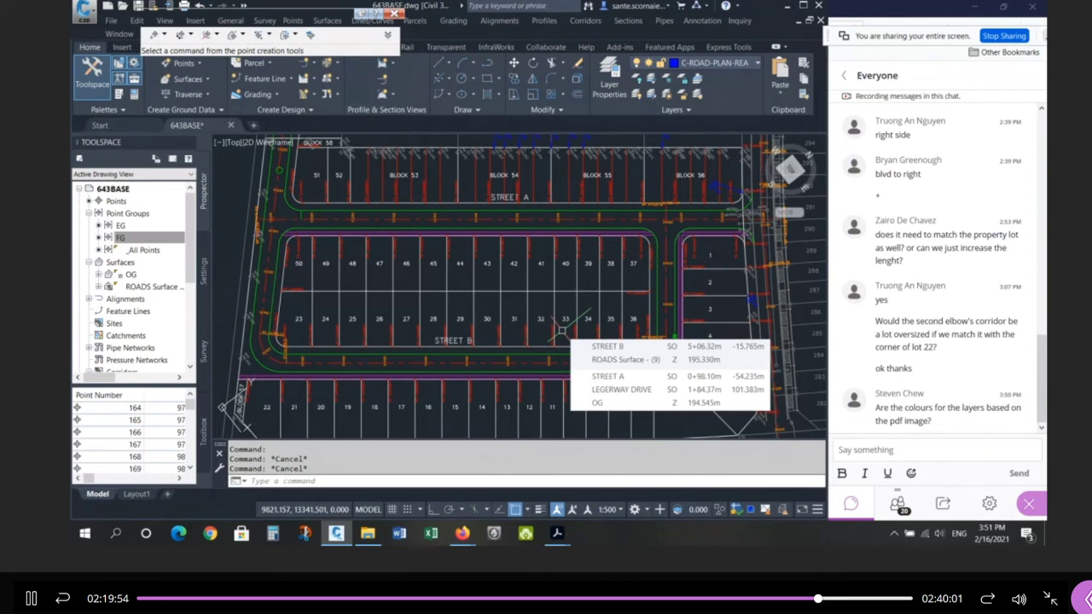
{"action": "scroll", "coordinate": [544, 192], "scroll_direction": "down", "scroll_amount": 2}
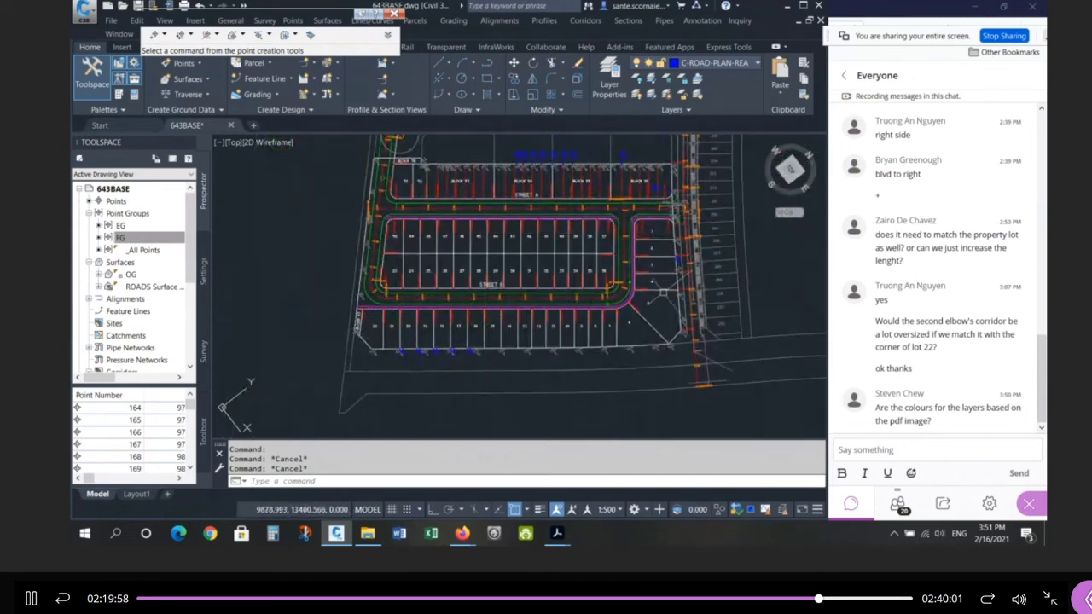
{"action": "scroll", "coordinate": [367, 326], "scroll_direction": "up", "scroll_amount": 2}
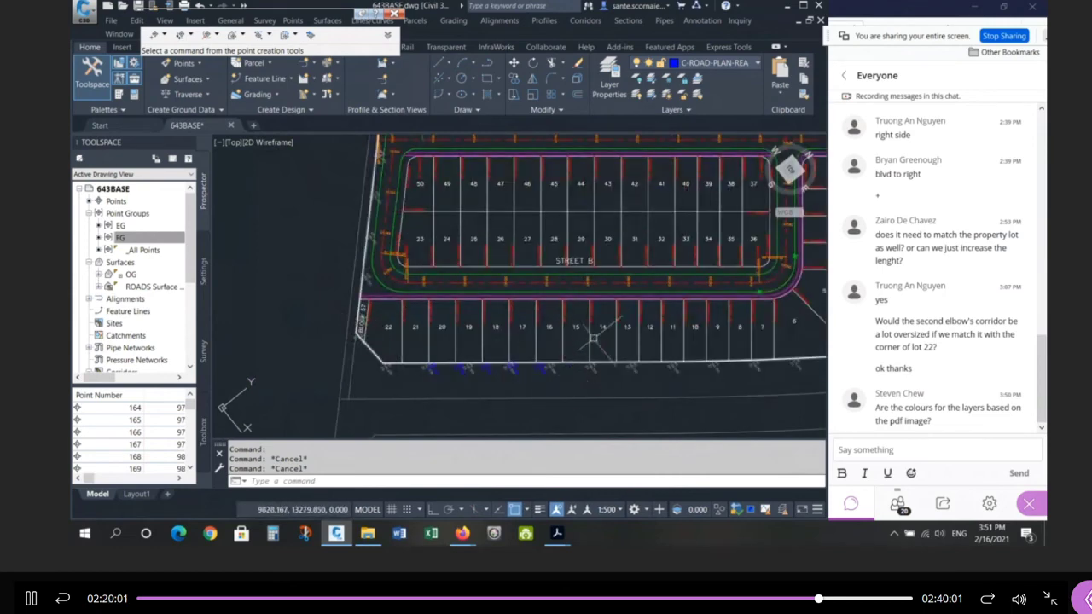
{"action": "scroll", "coordinate": [512, 369], "scroll_direction": "down", "scroll_amount": 2}
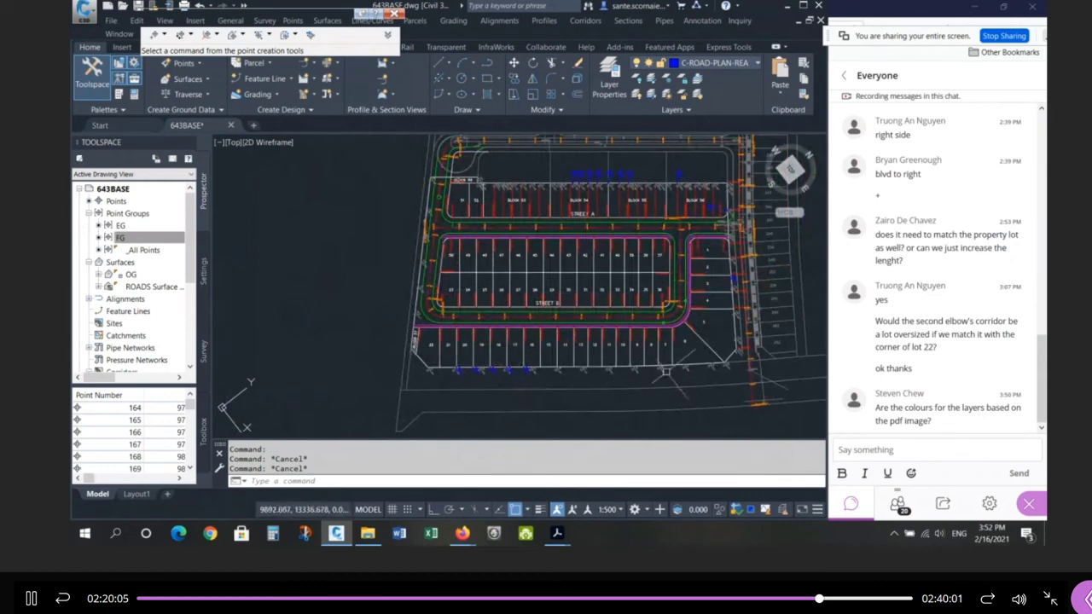
{"action": "scroll", "coordinate": [649, 160], "scroll_direction": "up", "scroll_amount": 2}
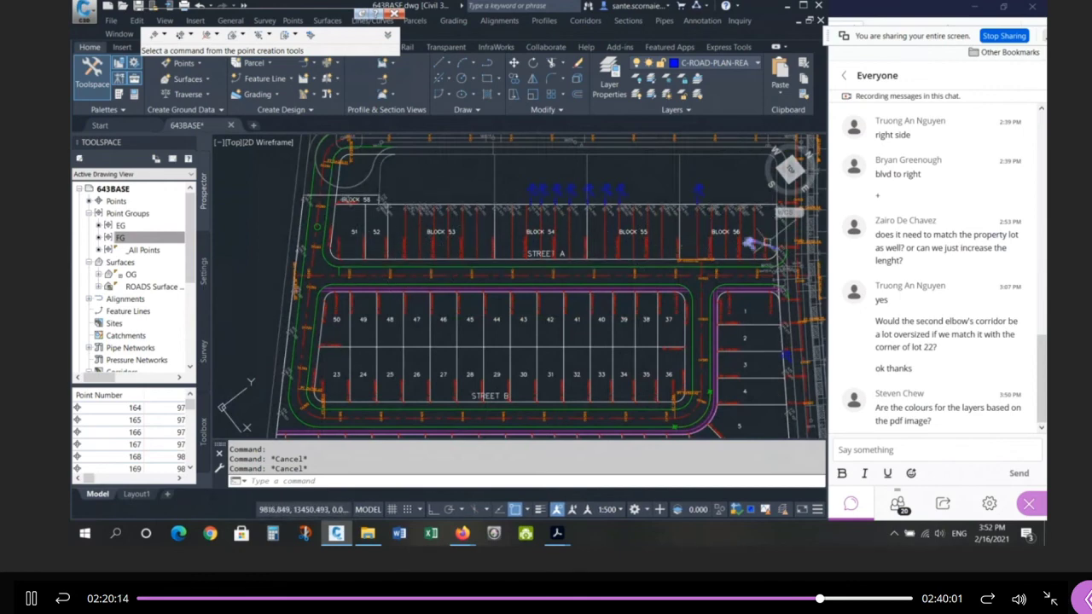
{"action": "scroll", "coordinate": [635, 182], "scroll_direction": "down", "scroll_amount": 2}
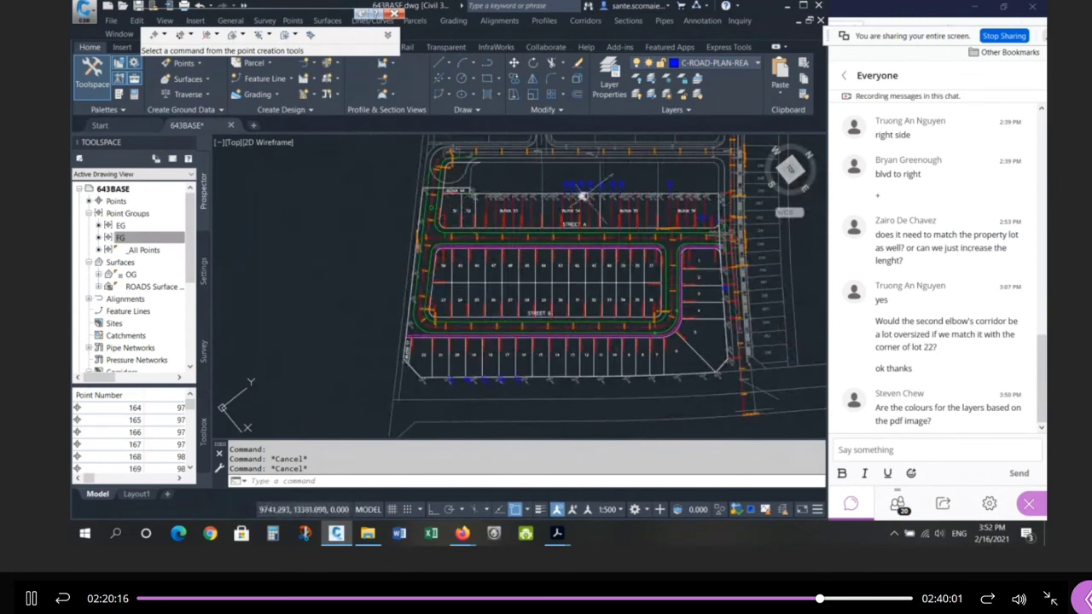
Step: Compare the front corridor FG point with the rear FG point on the line between Blocks 54 and 55
{"action": "scroll", "coordinate": [589, 194], "scroll_direction": "up", "scroll_amount": 6}
{"action": "left_click", "coordinate": [644, 317]}
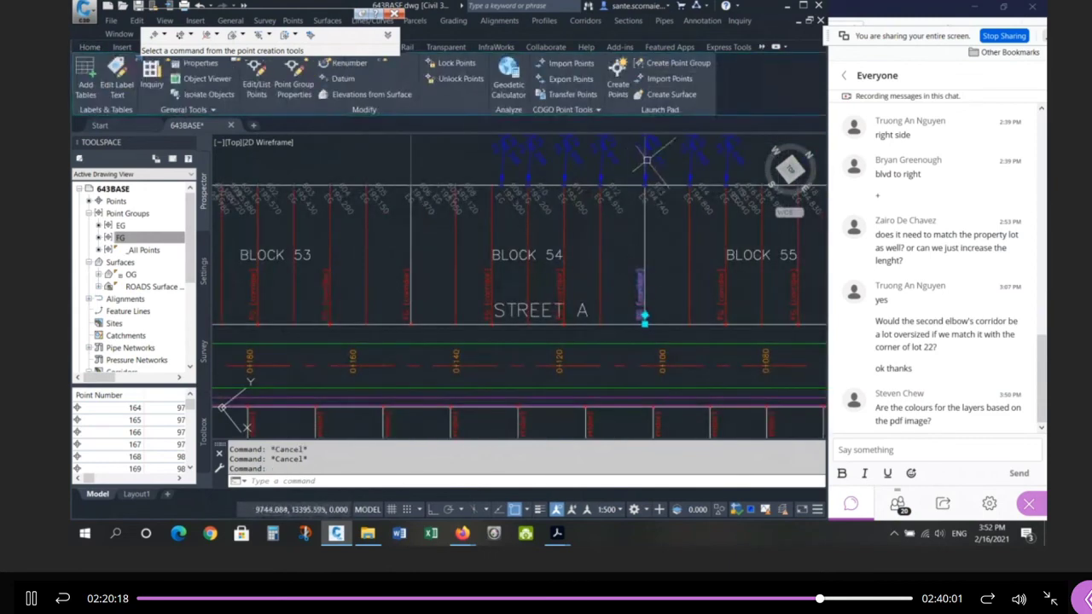
{"action": "left_click", "coordinate": [650, 164]}
{"action": "left_click", "coordinate": [635, 137]}
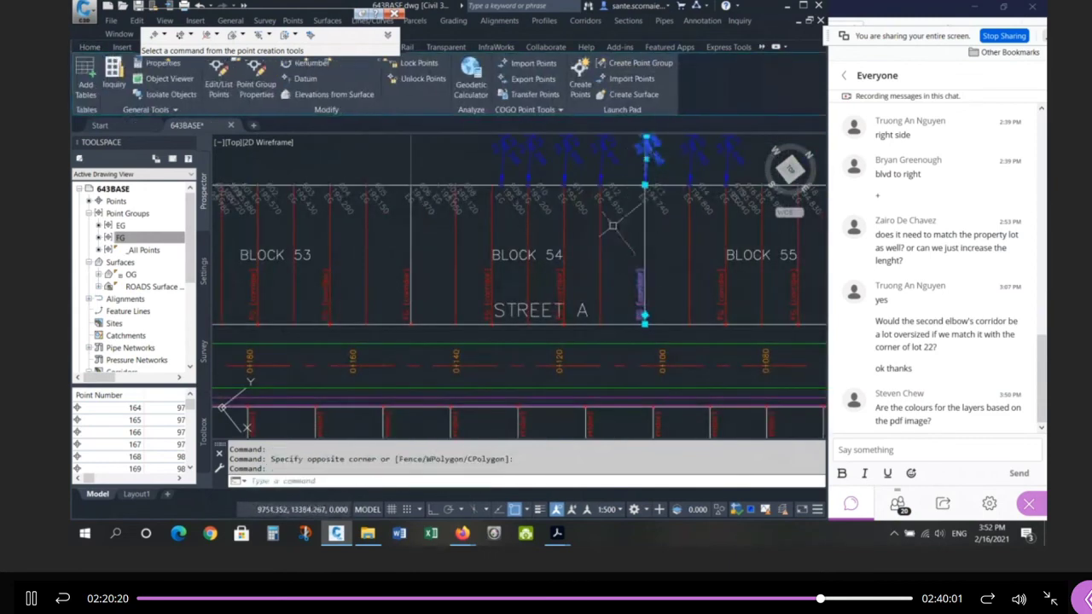
Step: Compare the front and rear FG points on the line between Lots 16 and 17, and clear the selection
{"action": "scroll", "coordinate": [524, 213], "scroll_direction": "down", "scroll_amount": 4}
{"action": "middle_click_drag", "start_coordinate": [609, 368], "coordinate": [627, 247]}
{"action": "scroll", "coordinate": [589, 324], "scroll_direction": "up", "scroll_amount": 2}
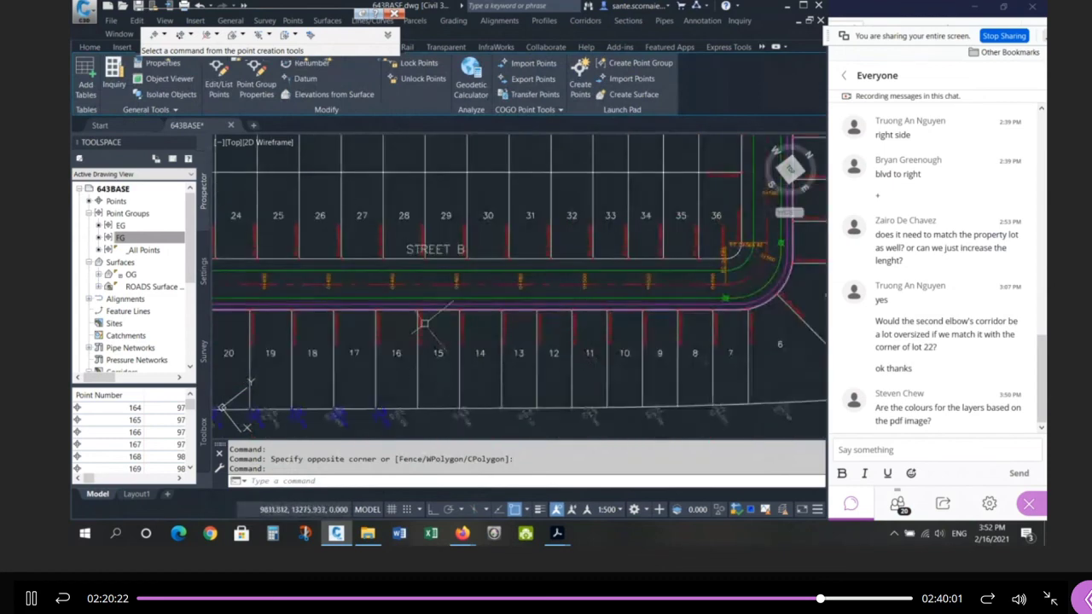
{"action": "scroll", "coordinate": [456, 294], "scroll_direction": "down", "scroll_amount": 2}
{"action": "scroll", "coordinate": [402, 338], "scroll_direction": "up", "scroll_amount": 4}
{"action": "left_click", "coordinate": [444, 285]}
{"action": "left_click", "coordinate": [444, 396]}
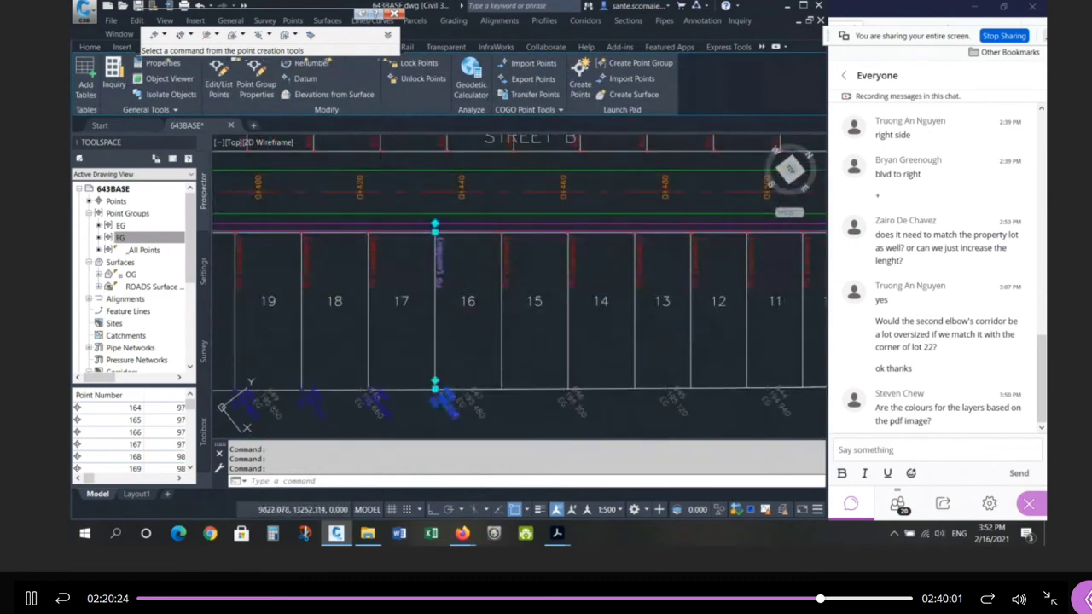
{"action": "key", "text": "Escape"}
{"action": "key", "text": "Escape"}
{"action": "key", "text": "Escape"}
Step: Offset the front lot line along Street B by 8 m into Lots 12 to 21
{"action": "scroll", "coordinate": [568, 307], "scroll_direction": "down", "scroll_amount": 2}
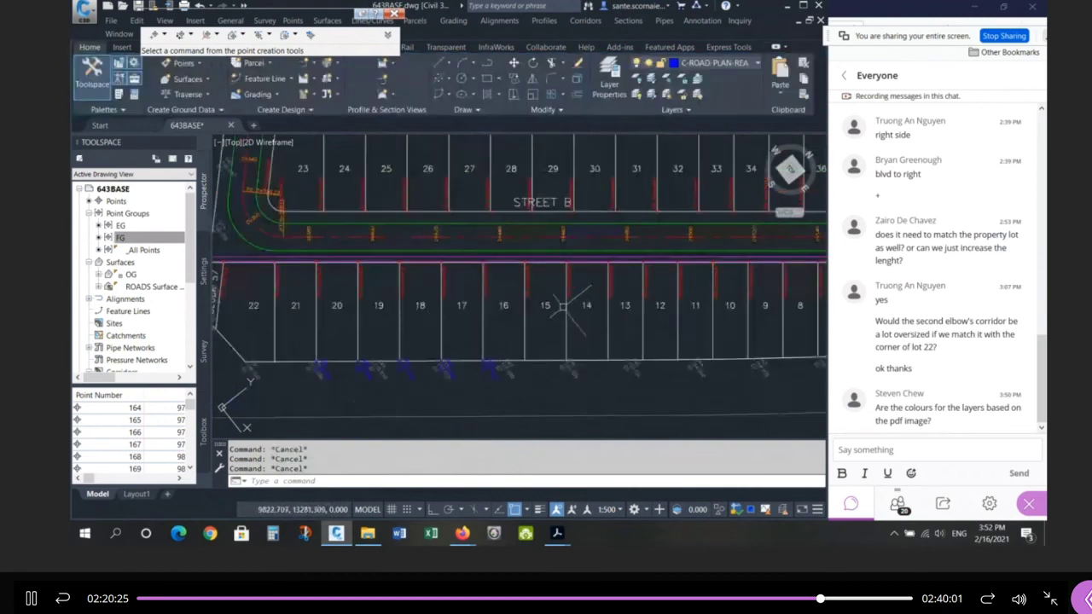
{"action": "scroll", "coordinate": [410, 318], "scroll_direction": "up", "scroll_amount": 2}
{"action": "type", "text": "o"}
{"action": "key", "text": "Return"}
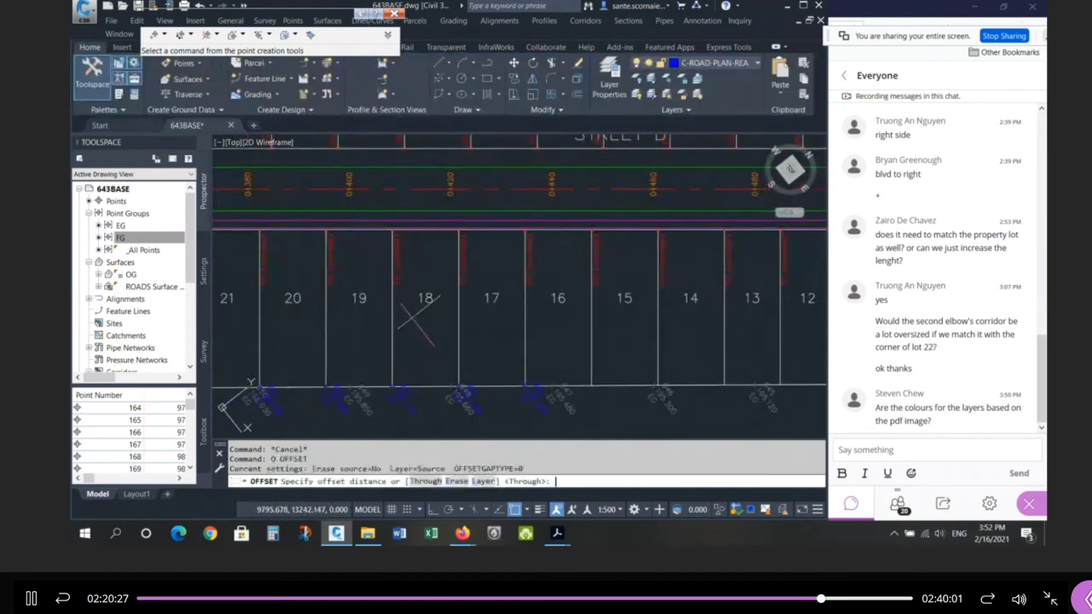
{"action": "type", "text": "0"}
{"action": "key", "text": "Return"}
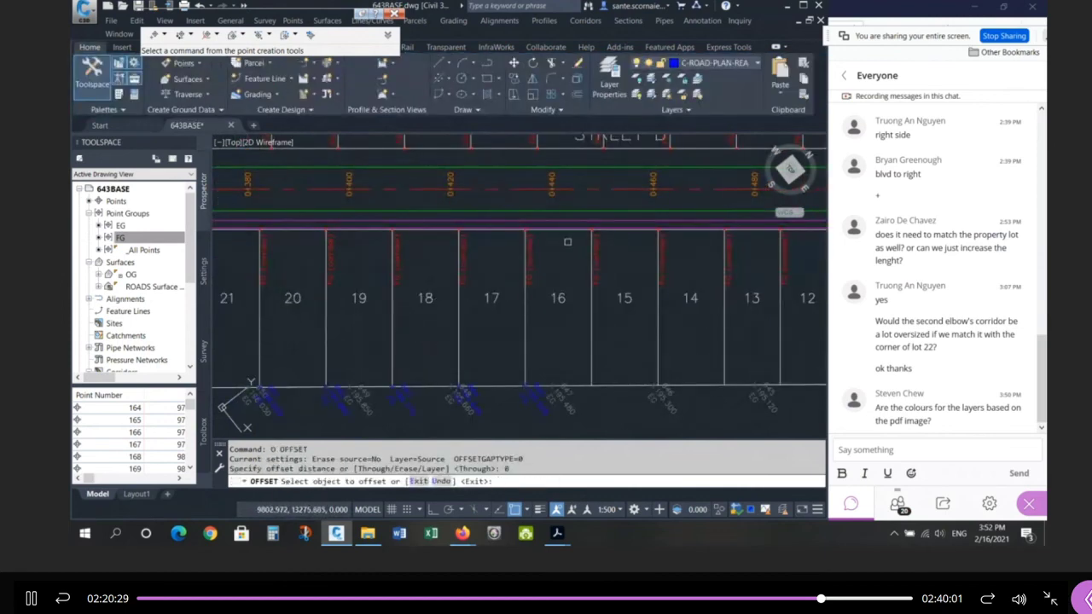
{"action": "left_click", "coordinate": [566, 231]}
{"action": "left_click", "coordinate": [562, 256]}
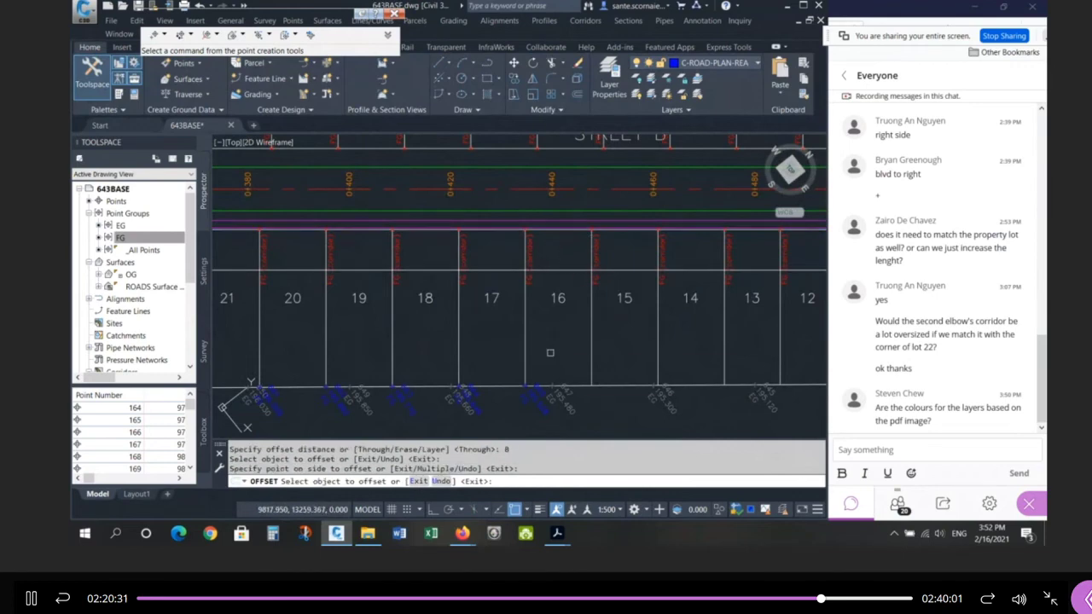
Step: Offset the new line a further 12 m toward the rear of Lots 12 to 21
{"action": "key", "text": "Return"}
{"action": "key", "text": "Return"}
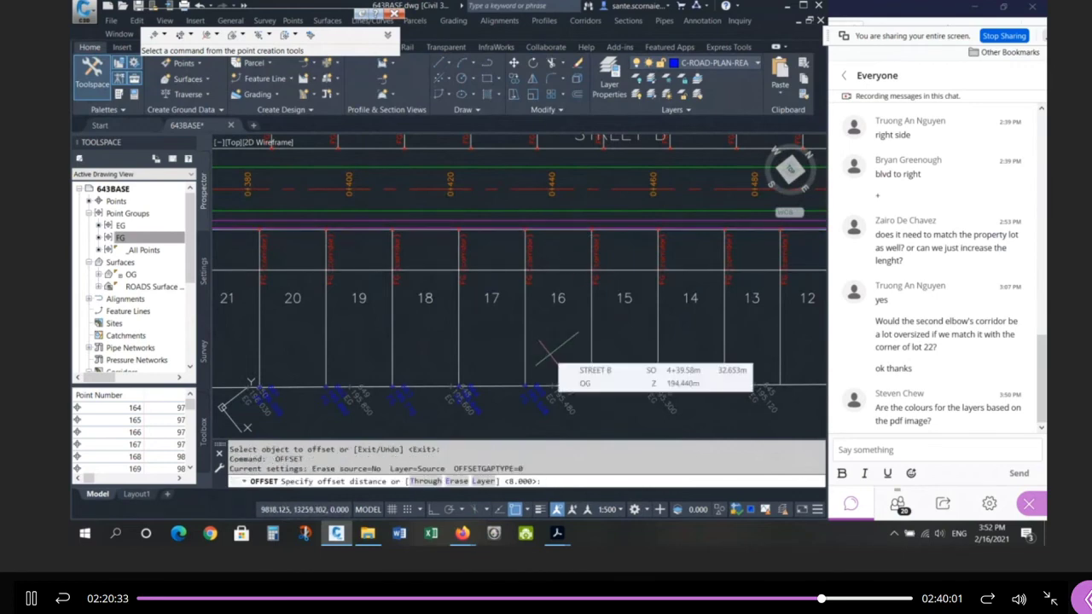
{"action": "type", "text": "12"}
{"action": "key", "text": "Return"}
{"action": "left_click", "coordinate": [564, 271]}
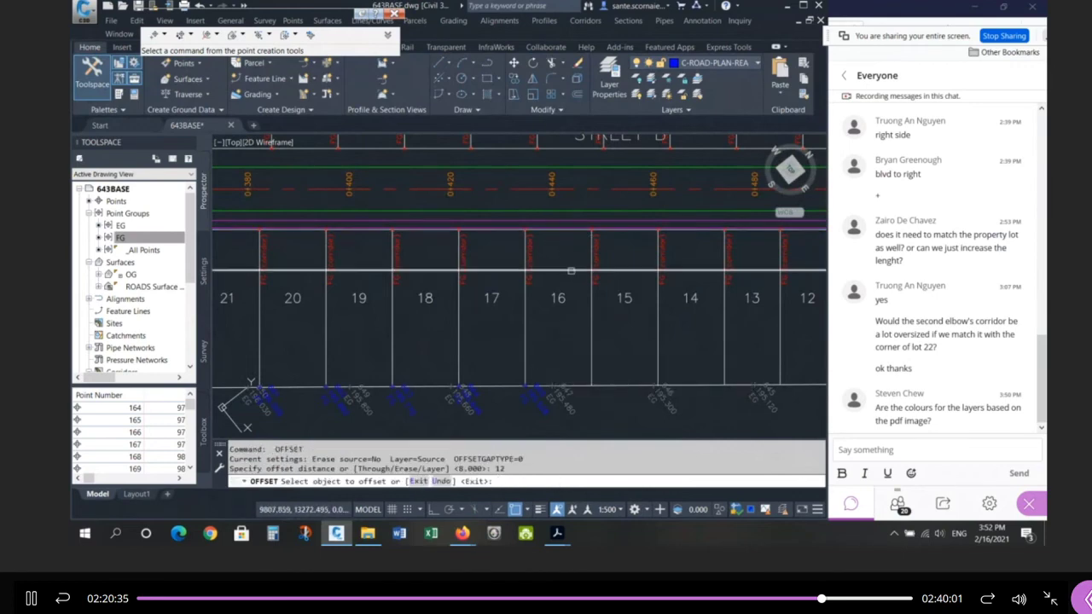
{"action": "left_click", "coordinate": [568, 298]}
{"action": "key", "text": "Return"}
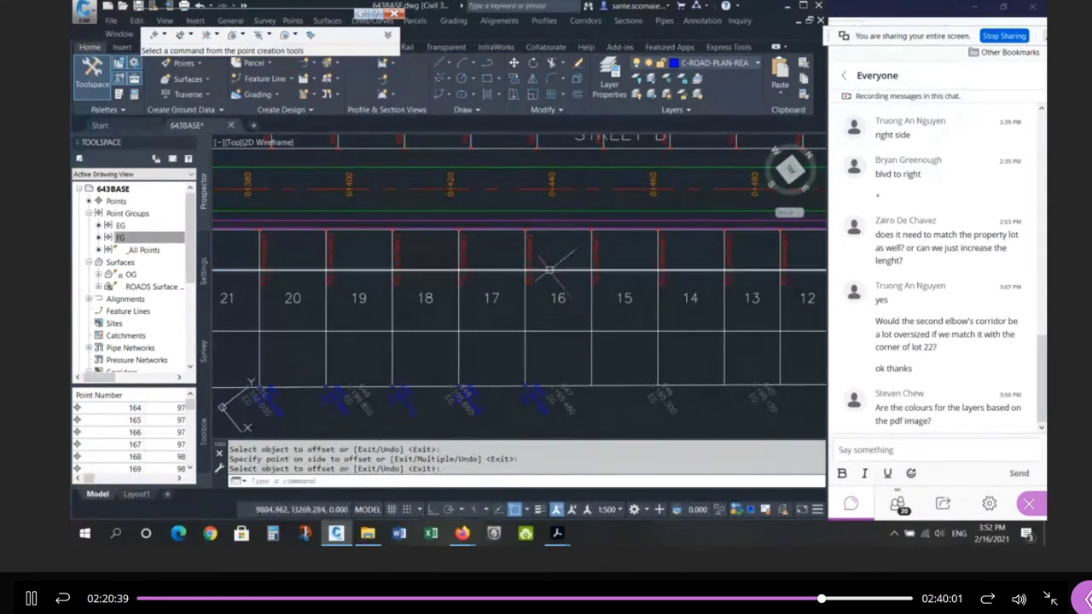
Step: Examine the two offset lines crossing Lots 12 to 21 between the front and rear points, leaving nothing selected
{"action": "left_click", "coordinate": [558, 330]}
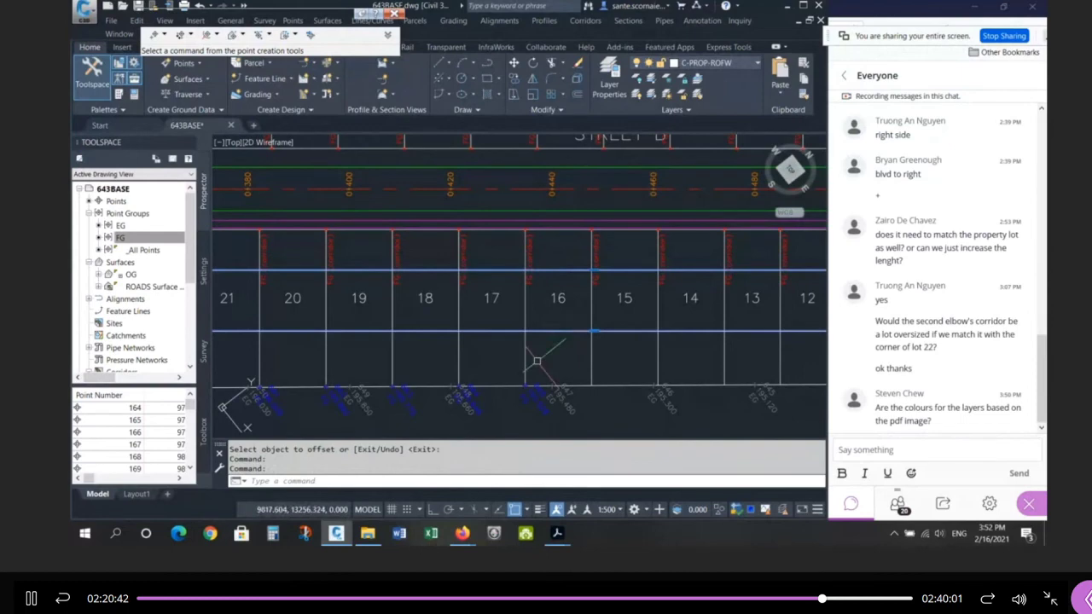
{"action": "key", "text": "Escape"}
{"action": "key", "text": "Escape"}
{"action": "key", "text": "Escape"}
{"action": "left_click", "coordinate": [505, 261]}
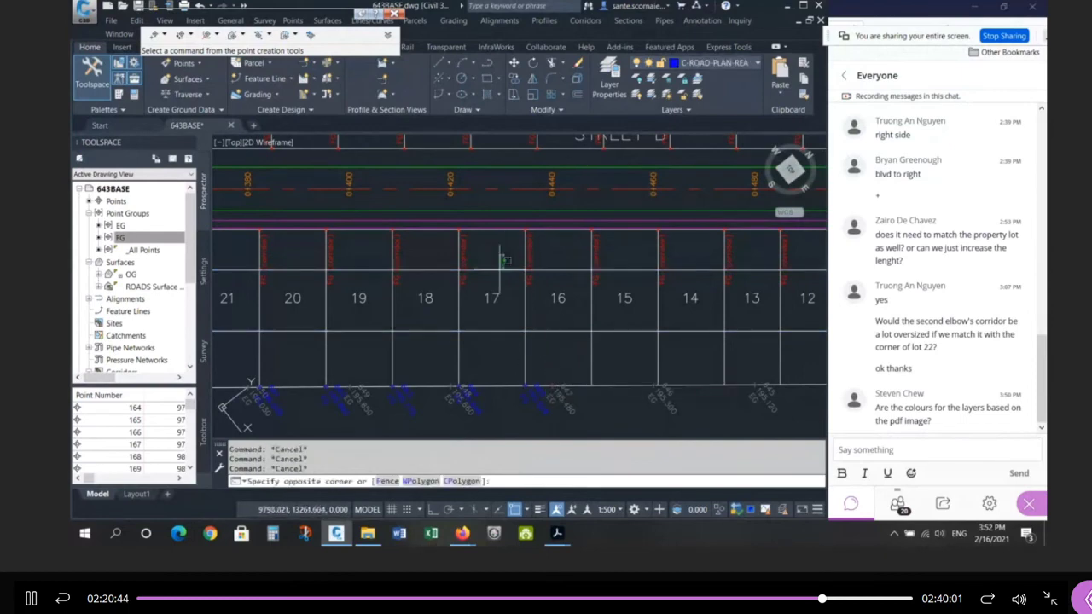
{"action": "left_click", "coordinate": [504, 277]}
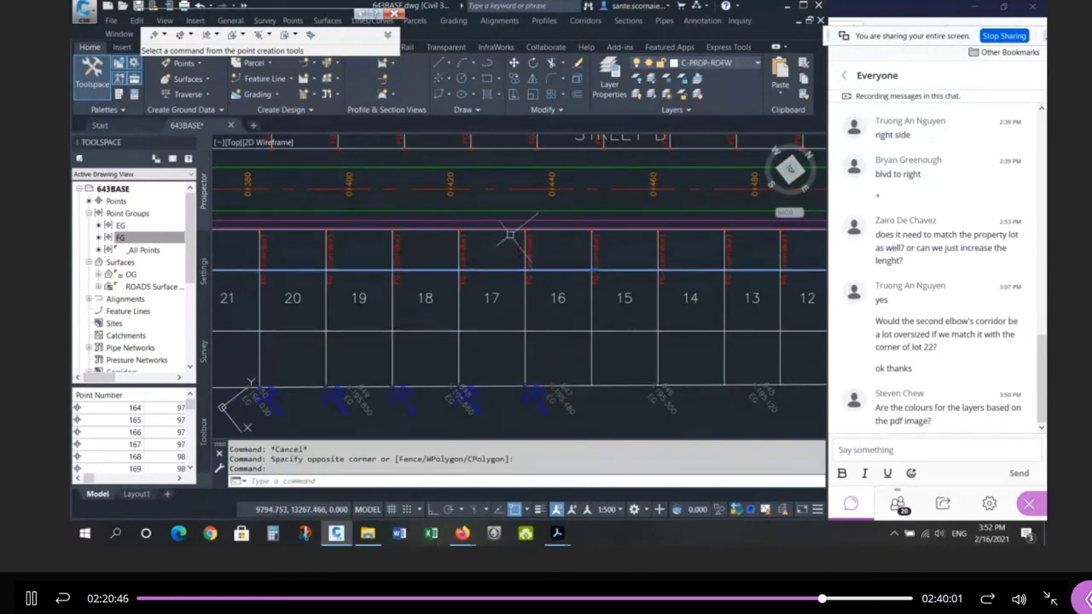
{"action": "key", "text": "Escape"}
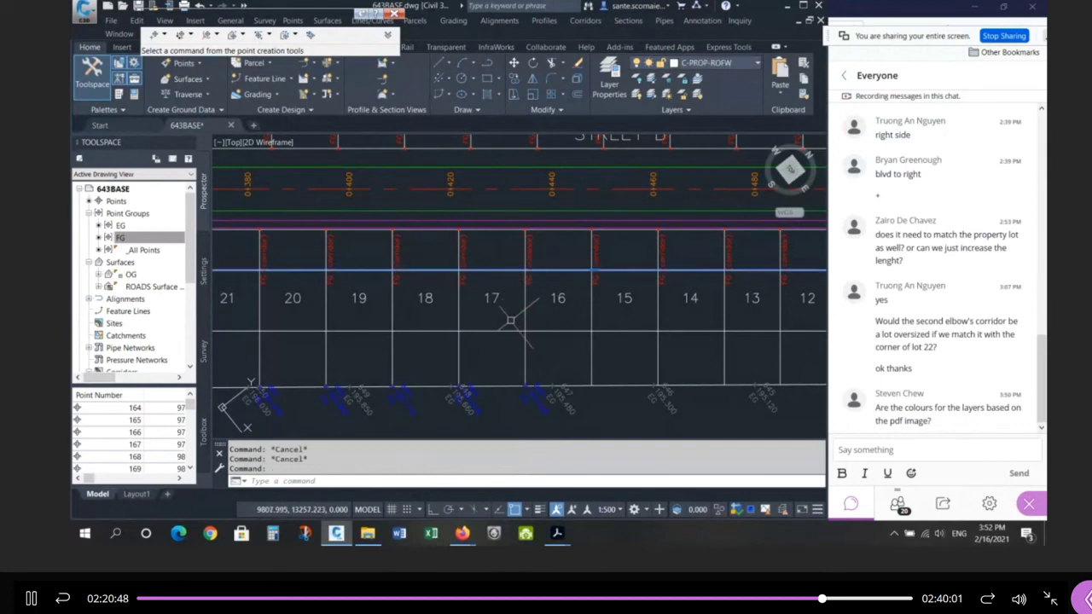
{"action": "key", "text": "Escape"}
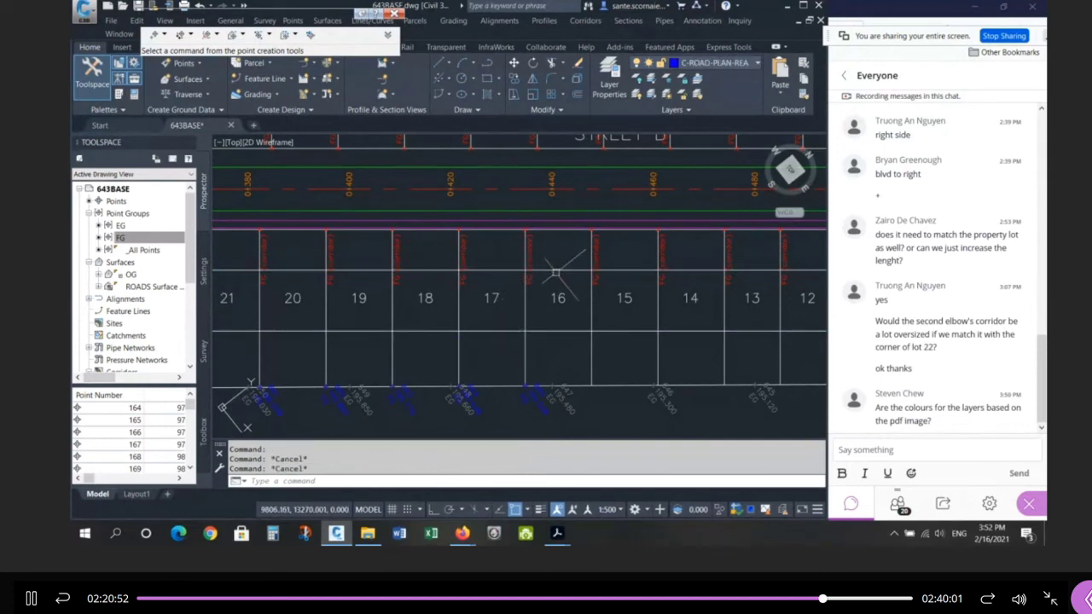
{"action": "left_click", "coordinate": [584, 331]}
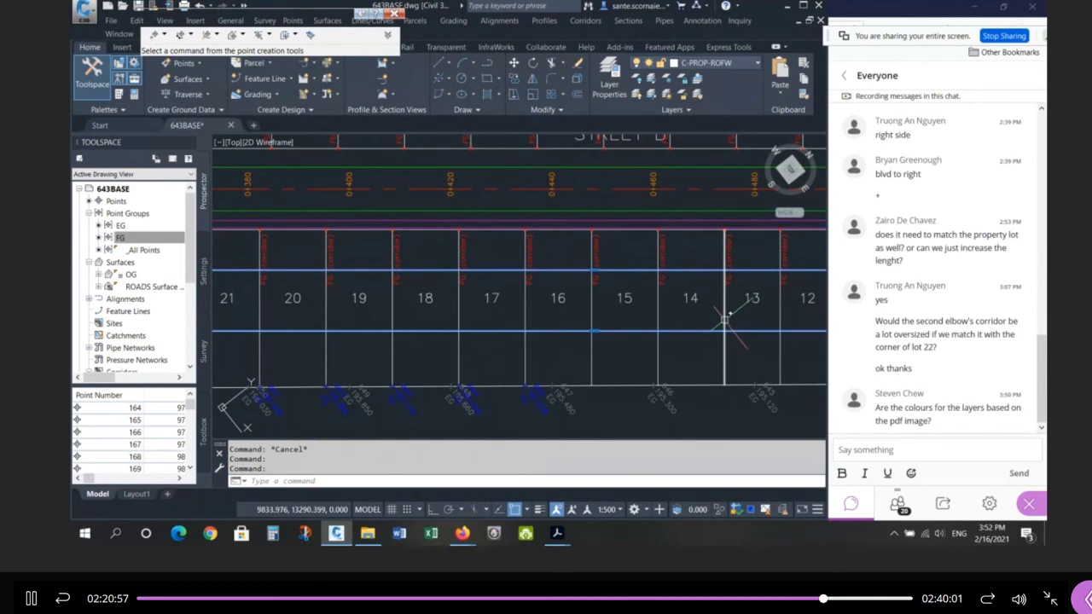
{"action": "key", "text": "Escape"}
{"action": "key", "text": "Escape"}
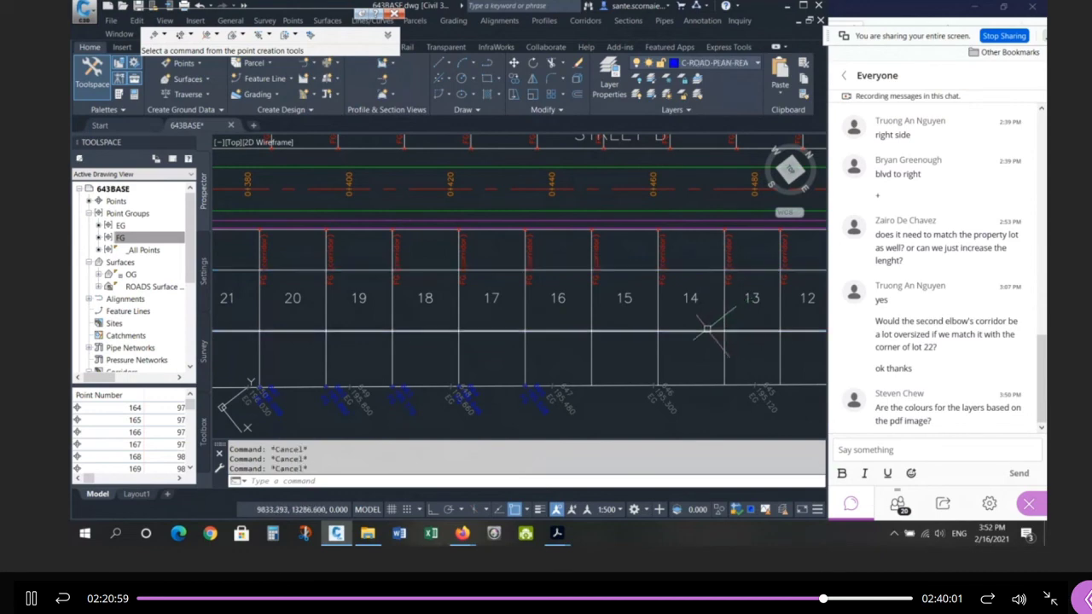
Step: Erase both offset lines crossing Lots 12 to 21
{"action": "type", "text": "e"}
{"action": "key", "text": "Return"}
{"action": "left_click", "coordinate": [572, 329]}
{"action": "left_click", "coordinate": [576, 269]}
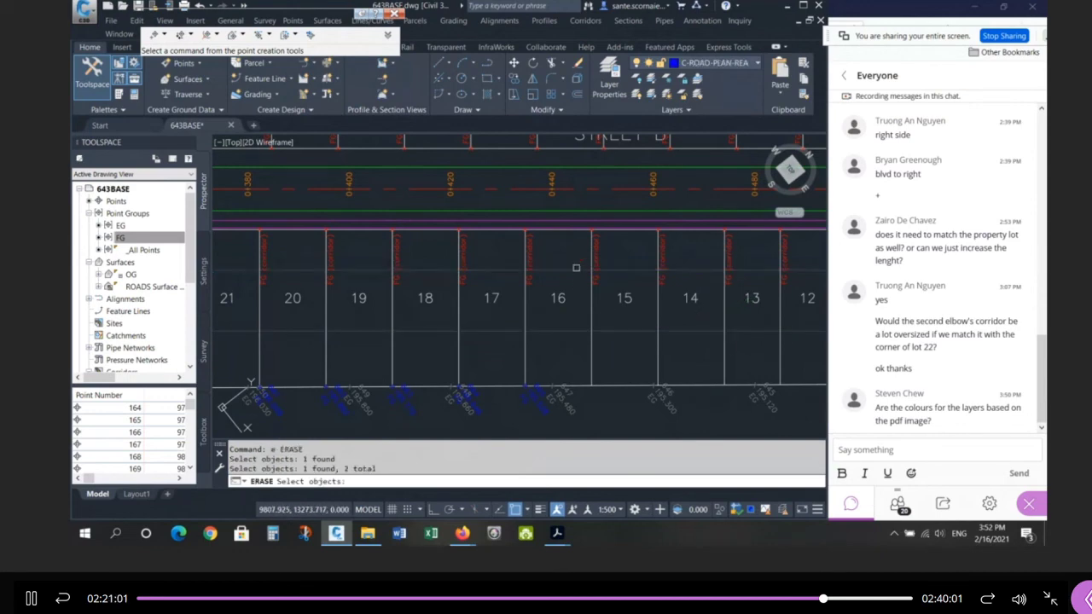
{"action": "key", "text": "Return"}
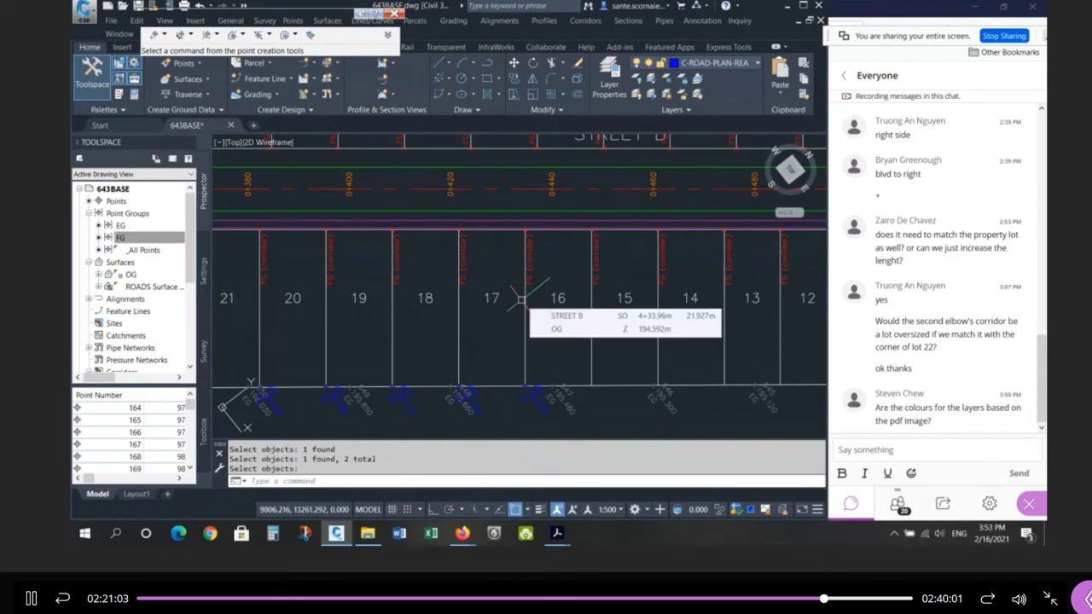
Step: Examine the shared rear line between Lots 23 to 36 and 37 to 50 and the front FG points around Lots 39 to 42
{"action": "scroll", "coordinate": [521, 298], "scroll_direction": "down", "scroll_amount": 4}
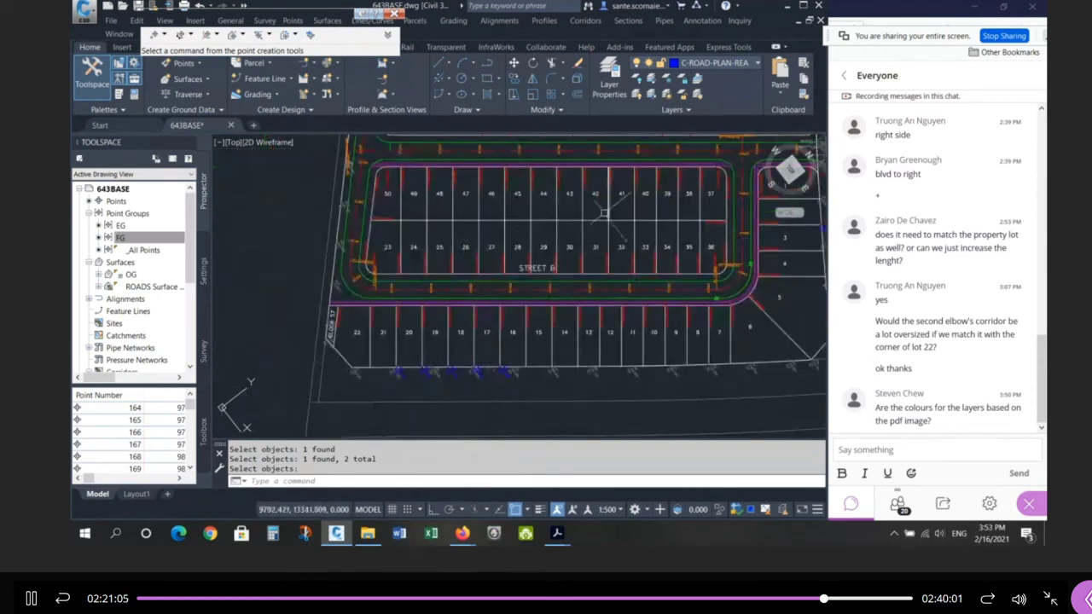
{"action": "left_click", "coordinate": [568, 220]}
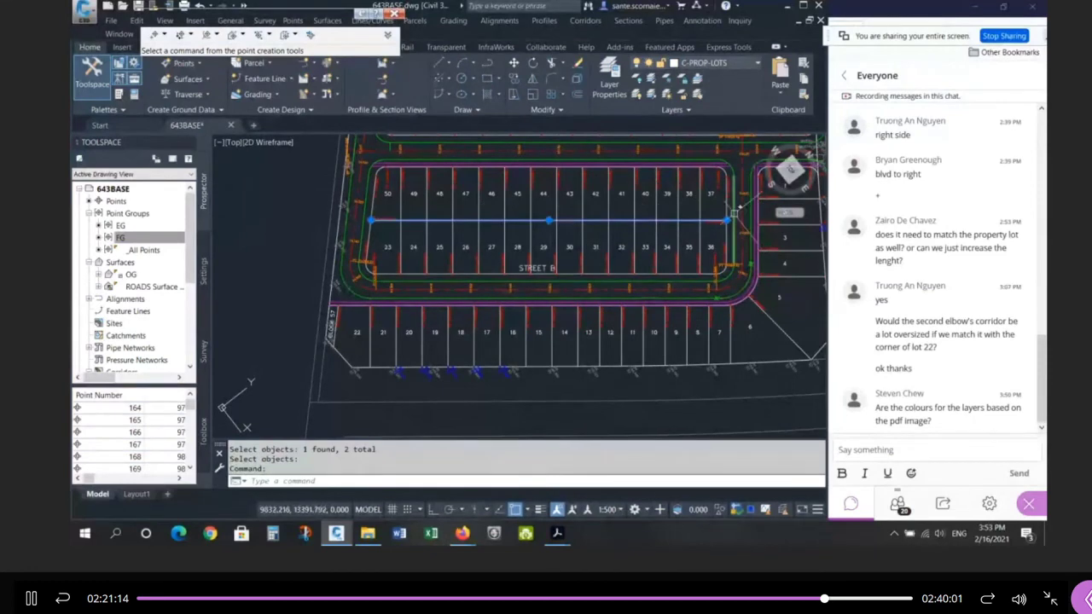
{"action": "scroll", "coordinate": [742, 180], "scroll_direction": "up", "scroll_amount": 2}
{"action": "left_click", "coordinate": [609, 193]}
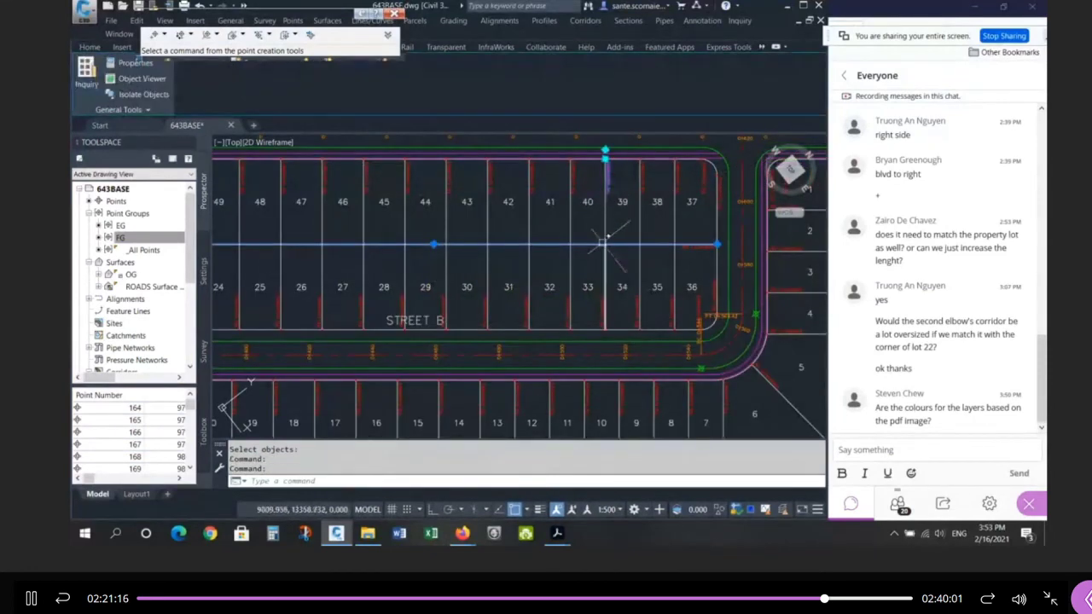
{"action": "left_click", "coordinate": [571, 175]}
{"action": "left_click", "coordinate": [529, 184]}
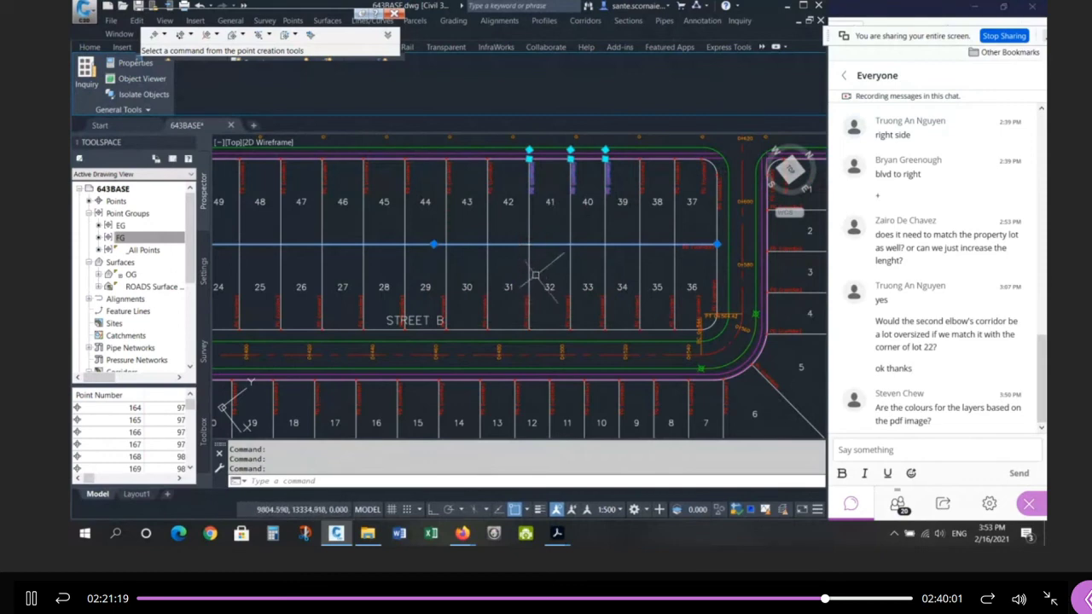
{"action": "key", "text": "Escape"}
{"action": "key", "text": "Escape"}
{"action": "scroll", "coordinate": [721, 246], "scroll_direction": "down", "scroll_amount": 2}
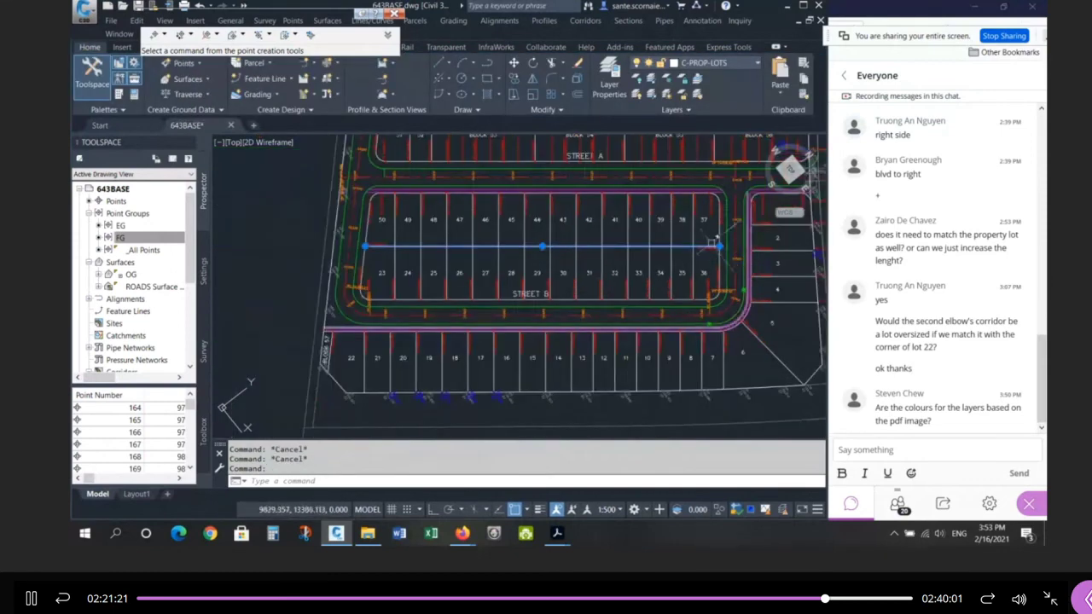
Step: Deselect the shared rear lot line and locate W2021-REAR-YARD-GRADING-sketch.pdf in the MED643-2020-1 folder
{"action": "mouse_move", "coordinate": [685, 245]}
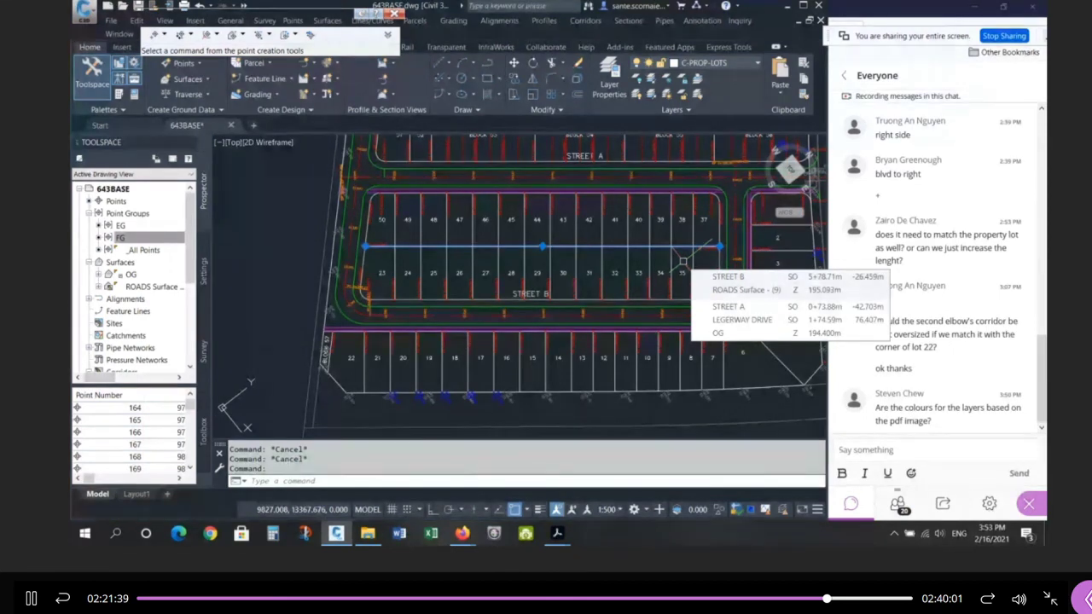
{"action": "key", "text": "Escape"}
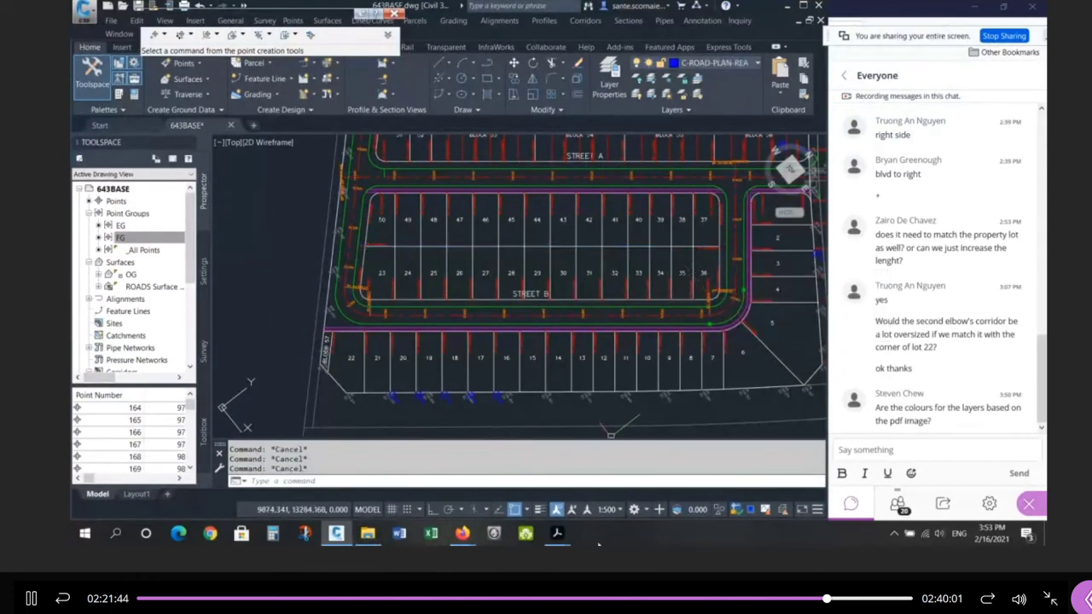
{"action": "left_click", "coordinate": [368, 533]}
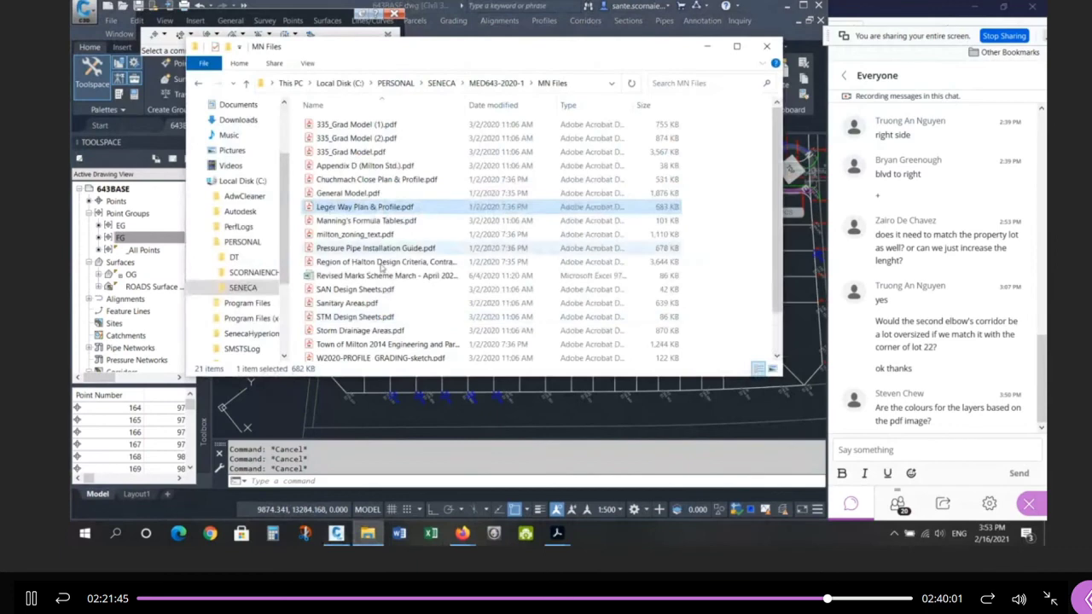
{"action": "left_click", "coordinate": [441, 83]}
{"action": "scroll", "coordinate": [443, 206], "scroll_direction": "up", "scroll_amount": 2}
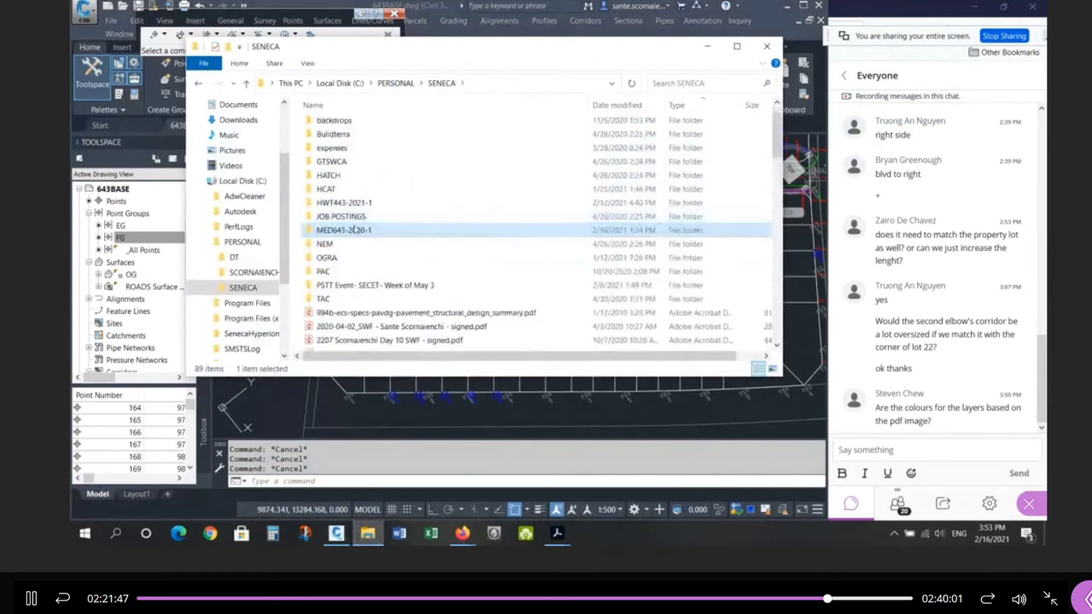
{"action": "double_click", "coordinate": [373, 230]}
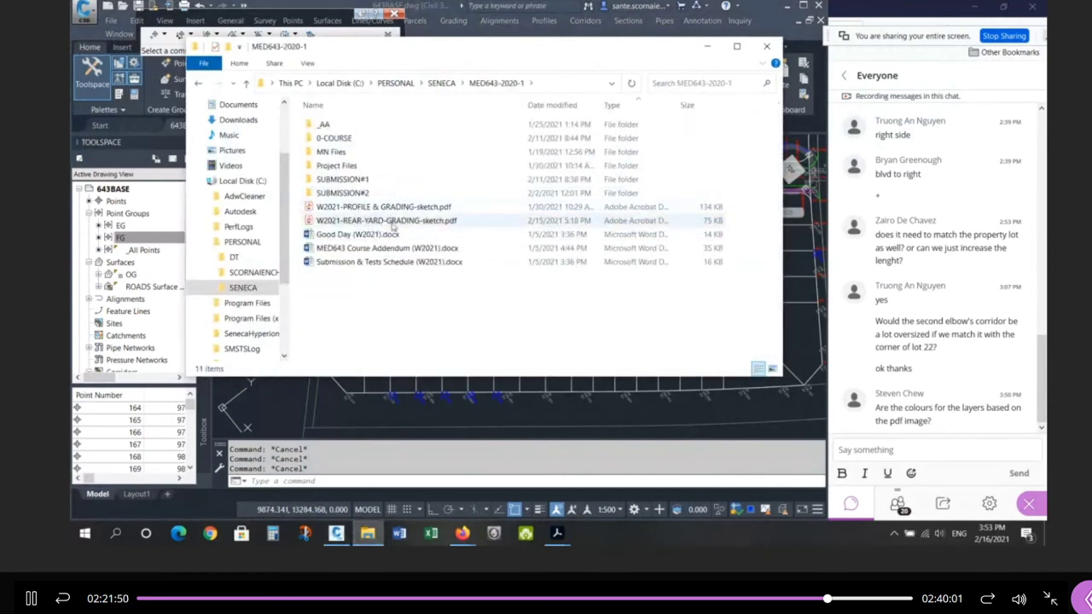
{"action": "left_click", "coordinate": [393, 224]}
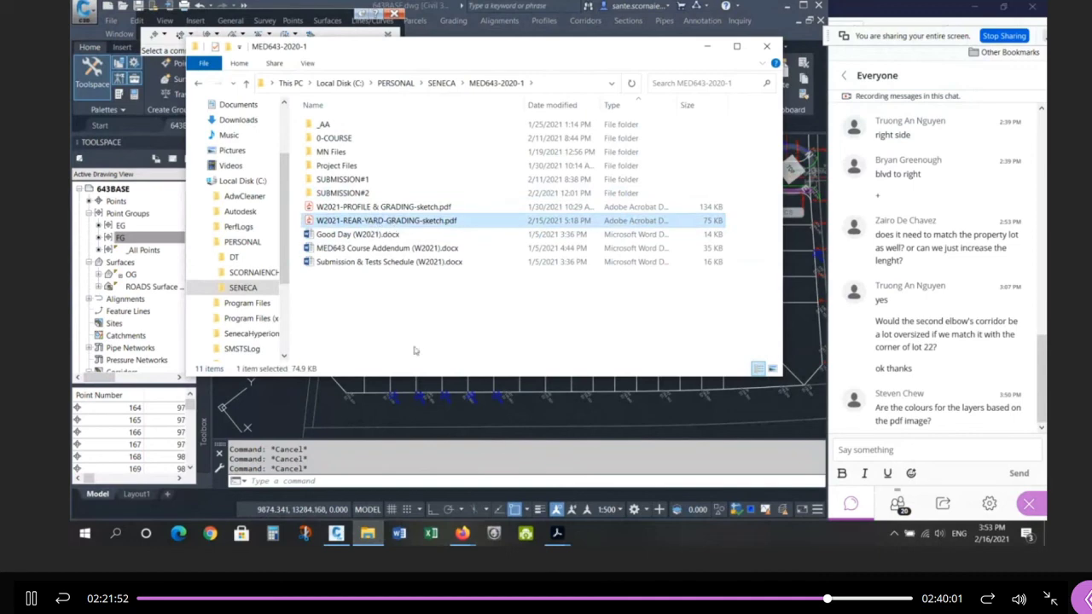
Step: Switch to Firefox and show the course Content page
{"action": "left_click", "coordinate": [461, 534]}
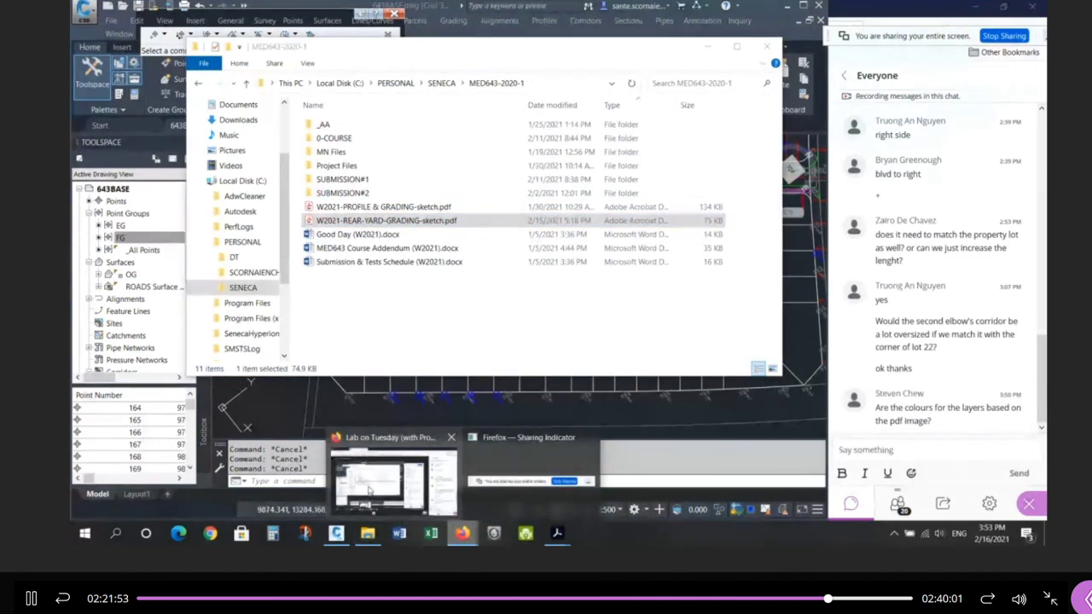
{"action": "left_click", "coordinate": [368, 489]}
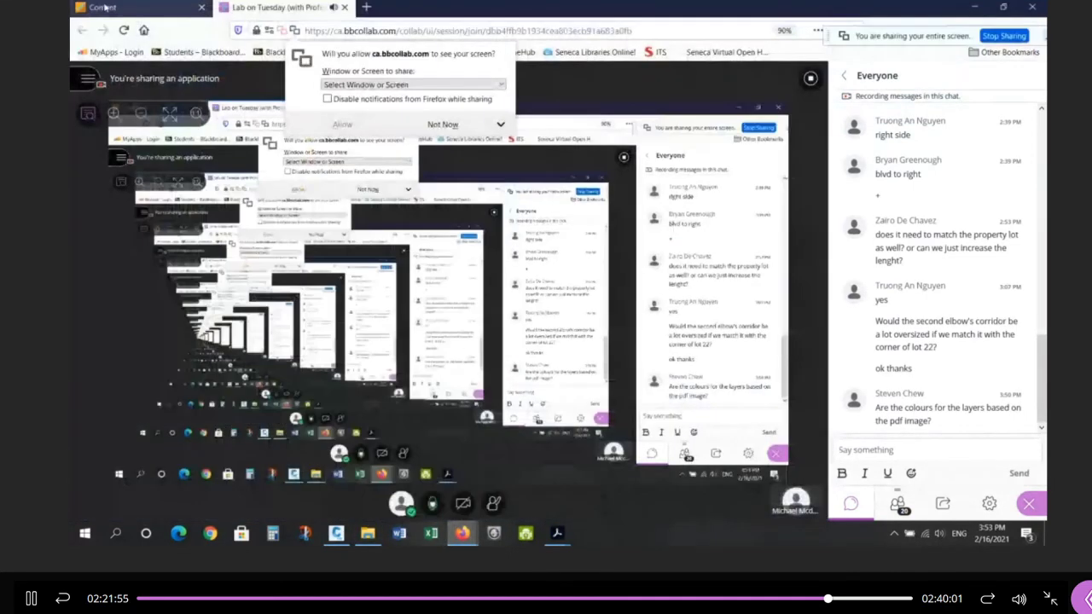
{"action": "left_click", "coordinate": [104, 7]}
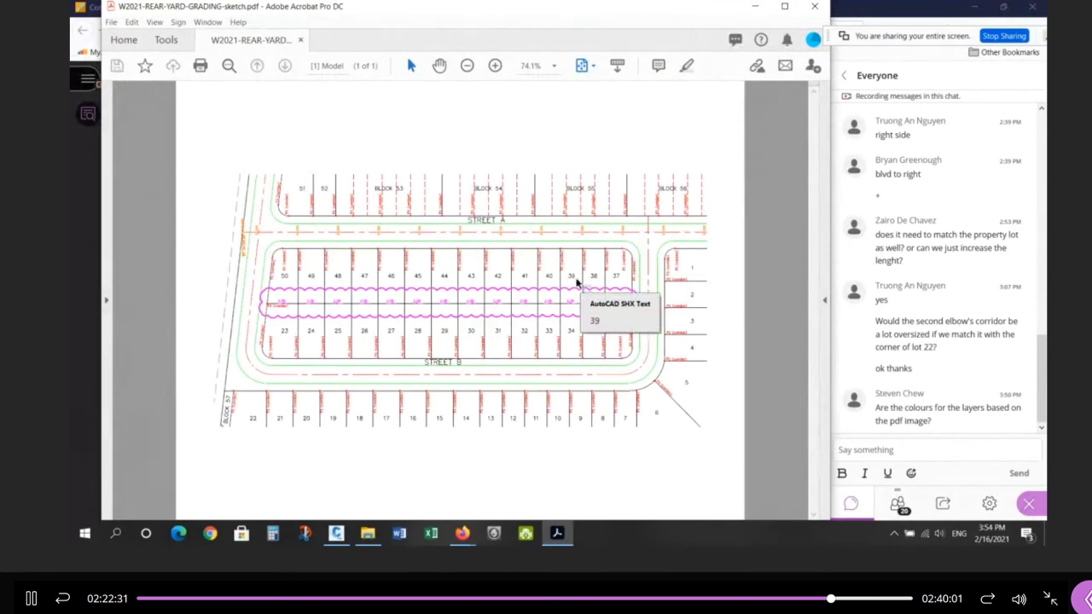
Step: Examine the corridor FG point at the Lot 36 and 37 end of the rear line in the rear-yard grading sketch
{"action": "scroll", "coordinate": [615, 329], "scroll_direction": "up", "scroll_amount": 2, "text": "ctrl"}
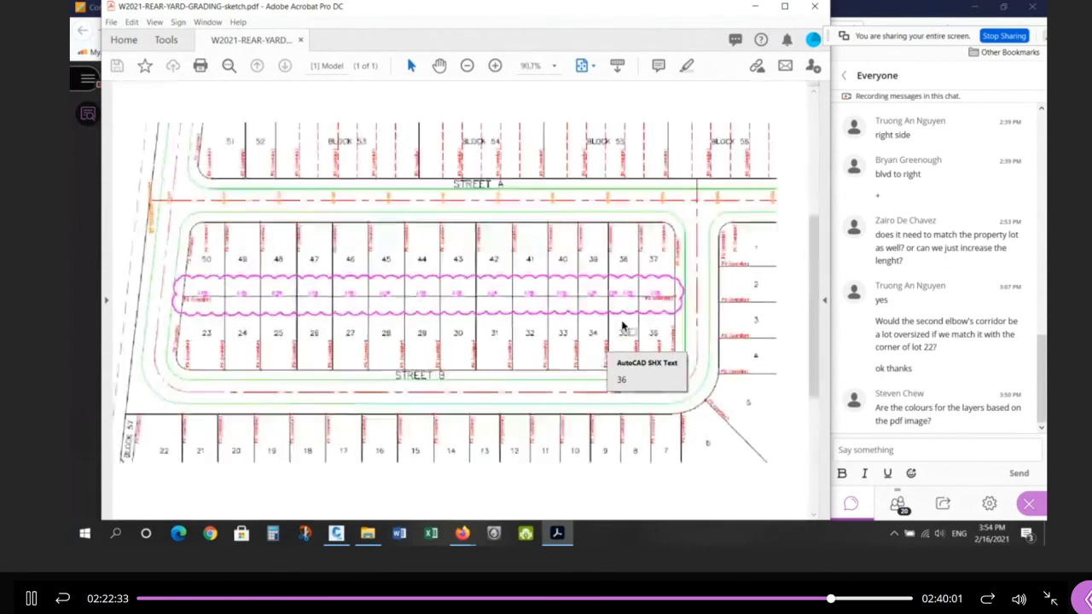
{"action": "scroll", "coordinate": [625, 325], "scroll_direction": "up", "scroll_amount": 1, "text": "ctrl"}
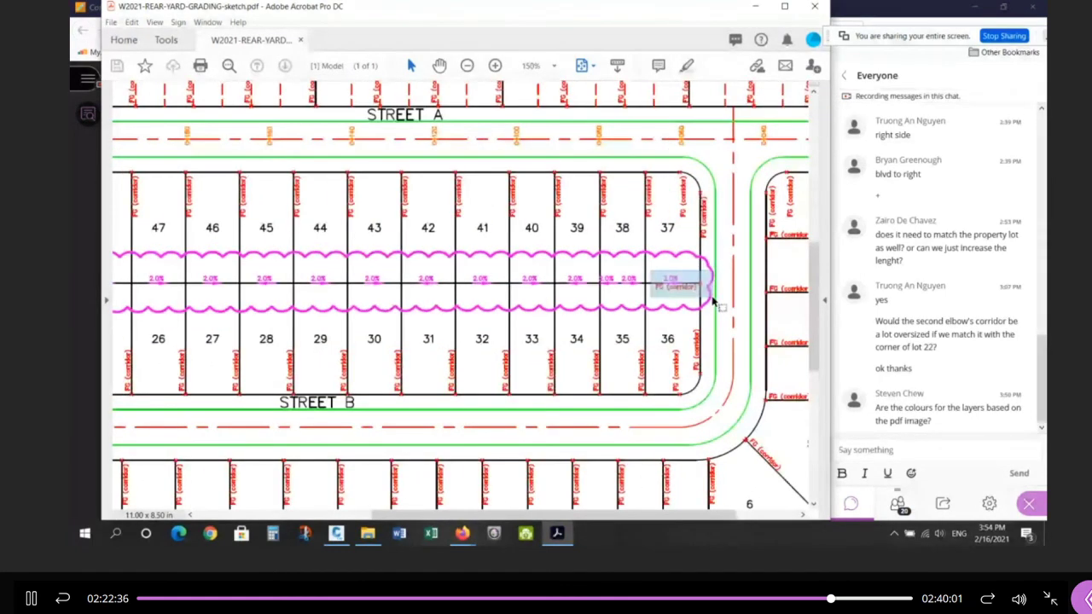
{"action": "left_click_drag", "start_coordinate": [712, 298], "coordinate": [712, 297]}
{"action": "left_click_drag", "start_coordinate": [744, 202], "coordinate": [725, 363]}
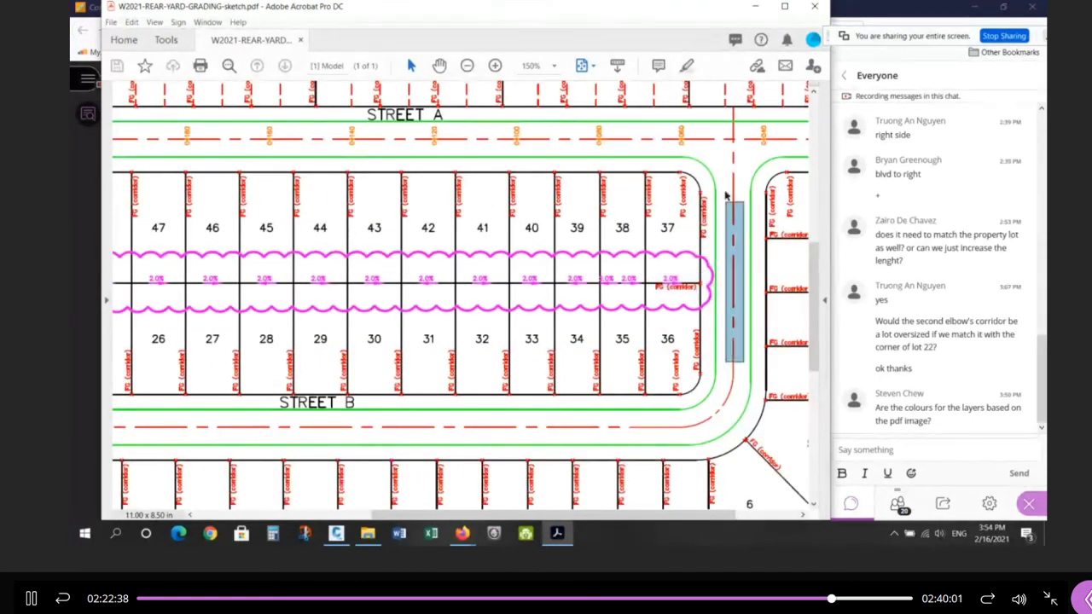
{"action": "left_click_drag", "start_coordinate": [692, 274], "coordinate": [707, 294]}
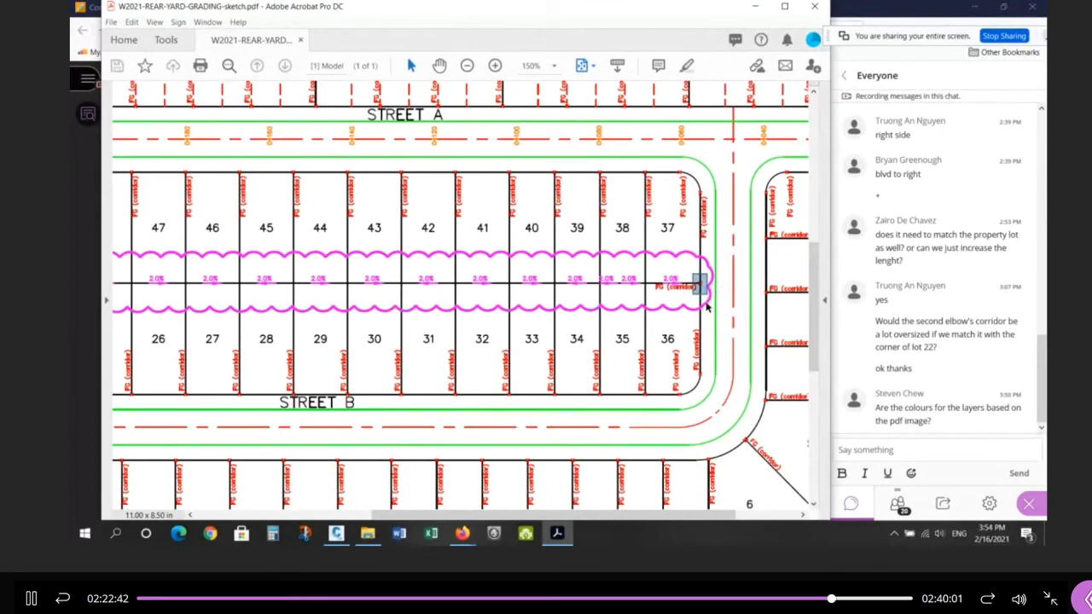
{"action": "scroll", "coordinate": [688, 256], "scroll_direction": "down", "scroll_amount": 2, "text": "ctrl"}
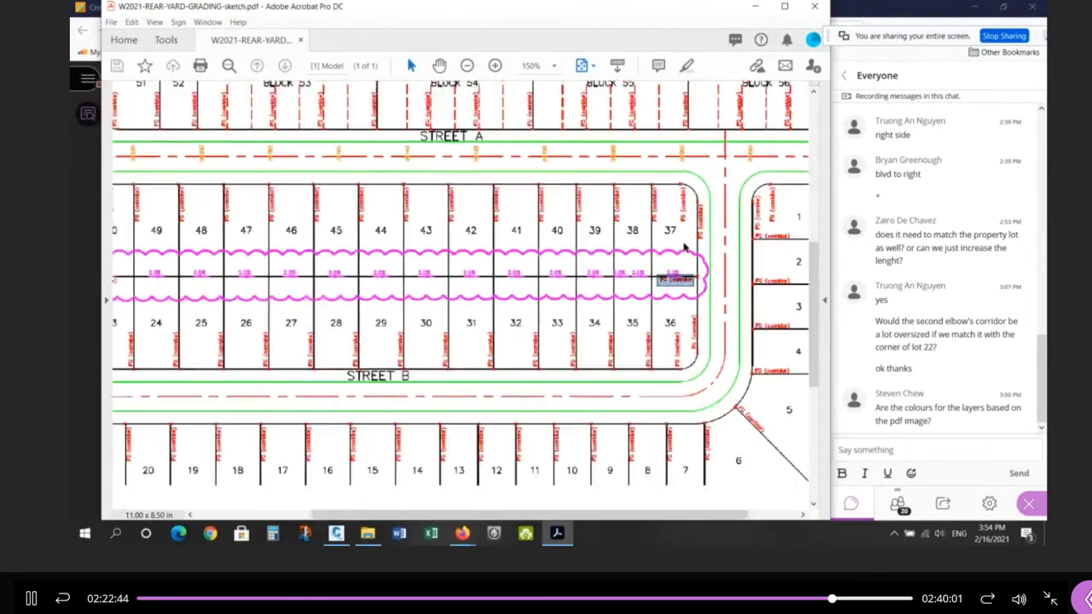
Step: Examine the corridor FG point at the Lot 23 and 50 end of the rear line in the sketch
{"action": "scroll", "coordinate": [262, 284], "scroll_direction": "up", "scroll_amount": 4, "text": "ctrl"}
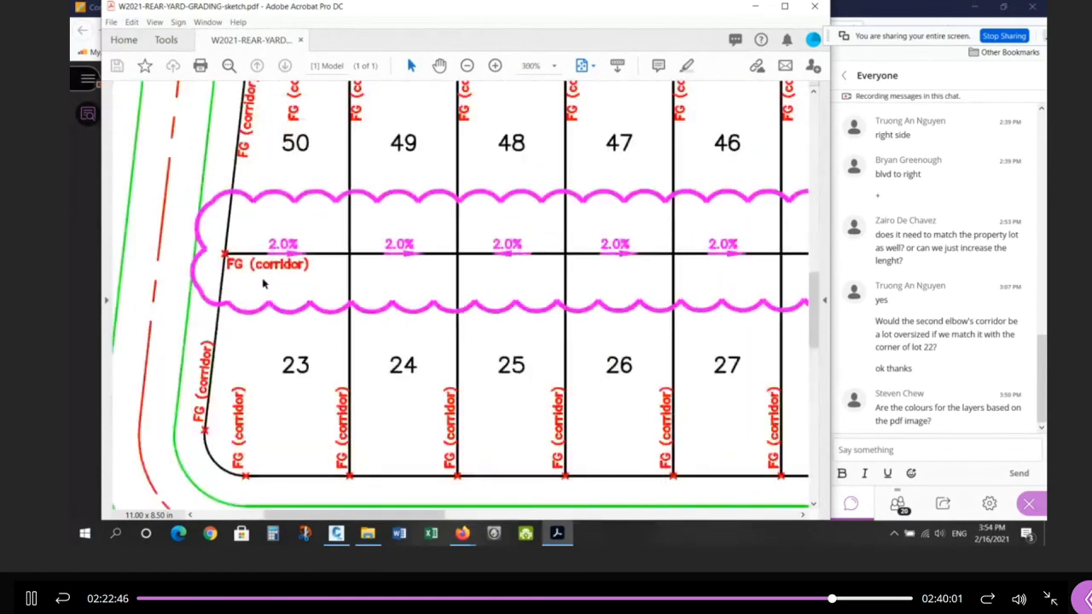
{"action": "left_click_drag", "start_coordinate": [258, 277], "coordinate": [219, 249]}
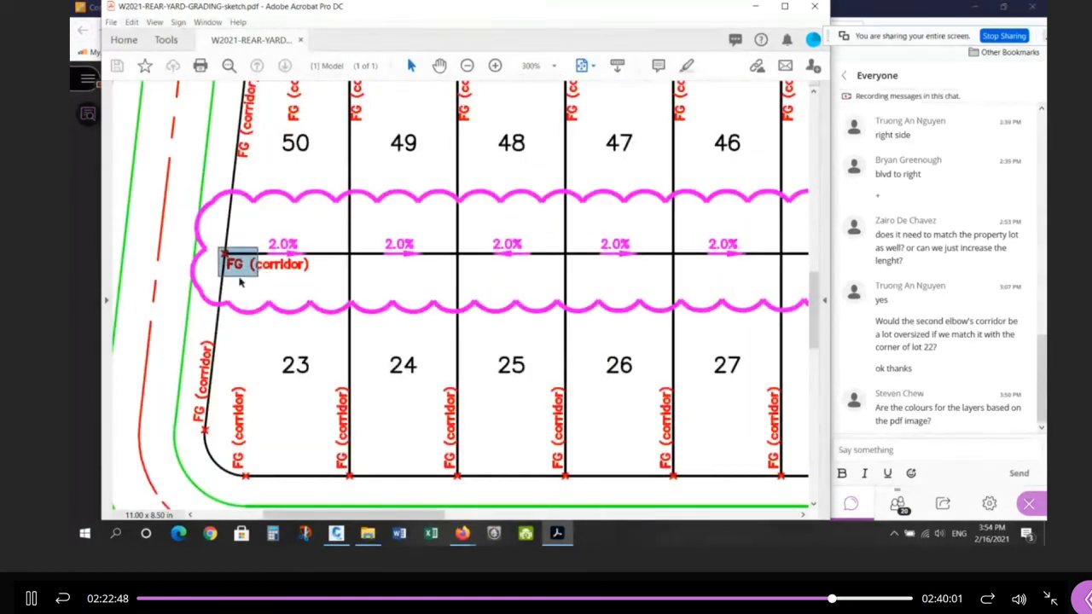
{"action": "scroll", "coordinate": [260, 256], "scroll_direction": "down", "scroll_amount": 3, "text": "ctrl"}
{"action": "scroll", "coordinate": [264, 253], "scroll_direction": "down", "scroll_amount": 1, "text": "ctrl"}
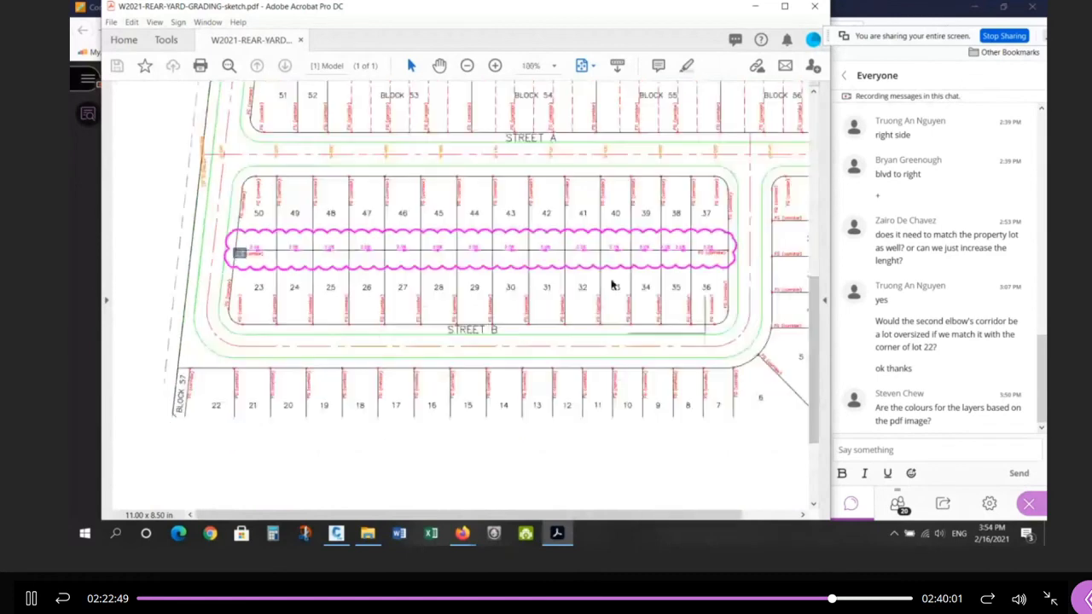
Step: Compare the corridor FG points at both ends of the clouded rear line between Lots 23 to 36 and 37 to 50
{"action": "left_click", "coordinate": [317, 282]}
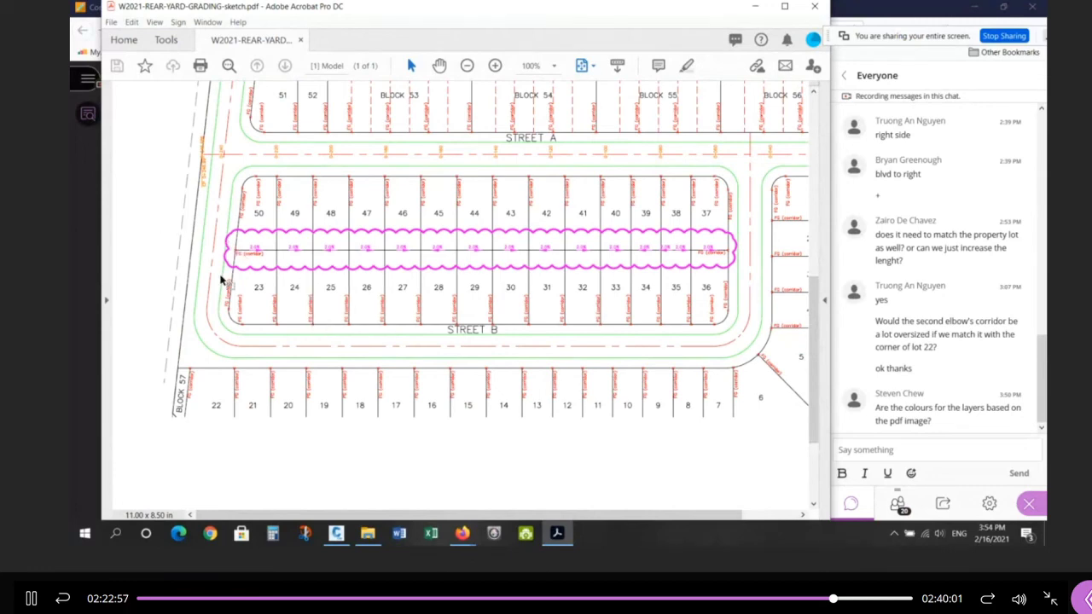
{"action": "left_click", "coordinate": [250, 261]}
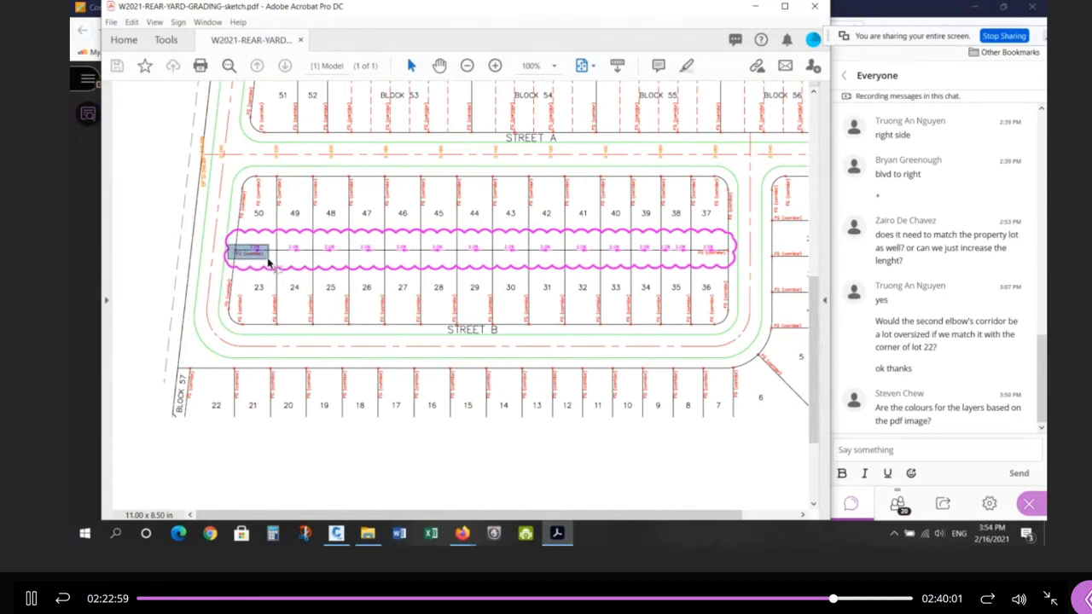
{"action": "left_click", "coordinate": [727, 259]}
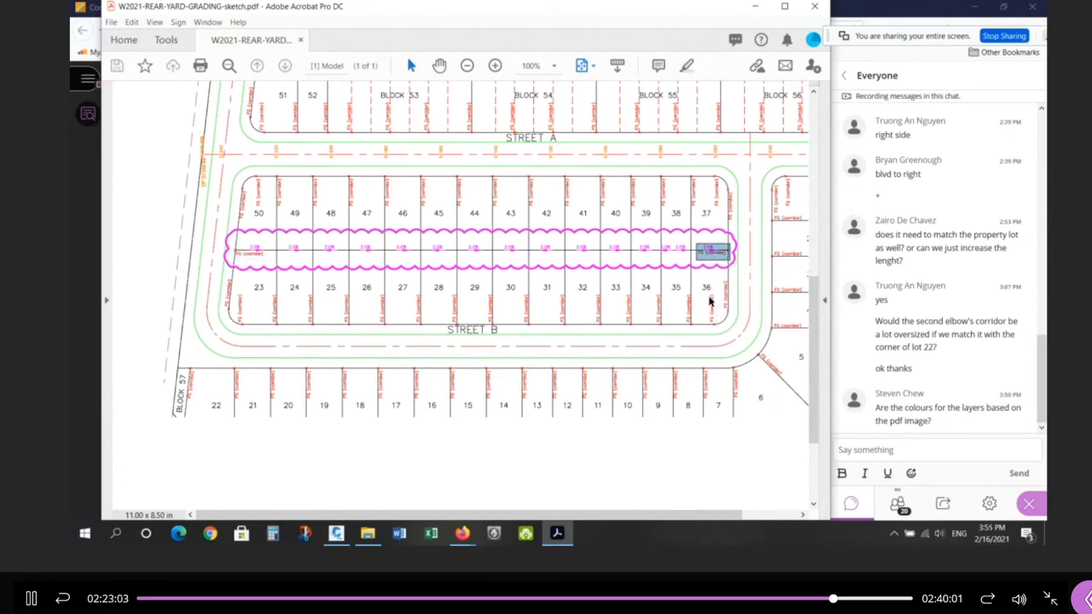
{"action": "left_click", "coordinate": [709, 295]}
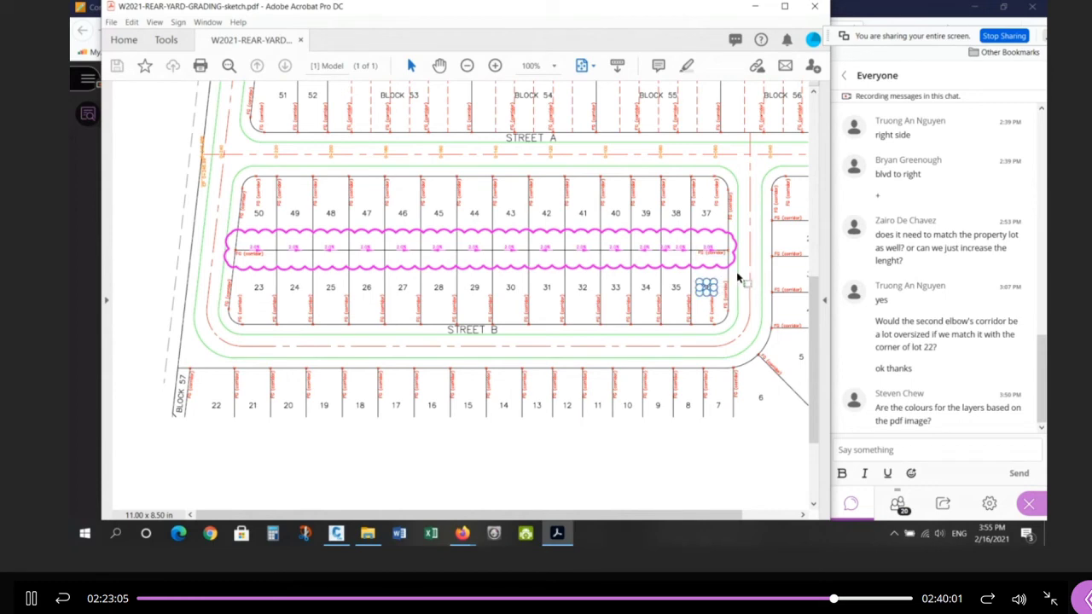
{"action": "left_click", "coordinate": [744, 277]}
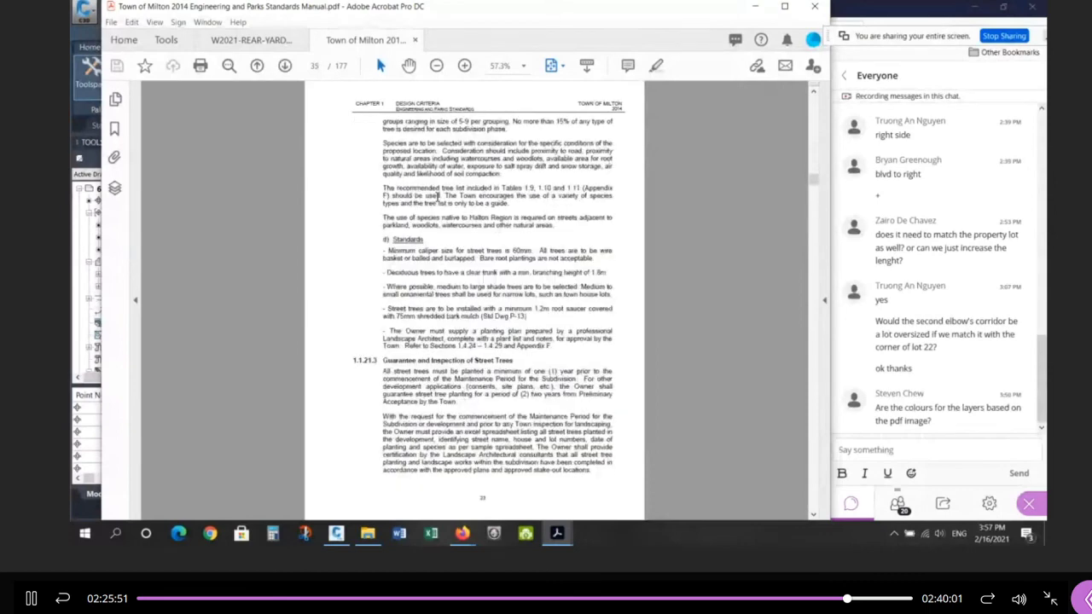
Step: Find section 1.2 Lot Grading and Drainage in the Town of Milton standards manual and read the minimum slope within sodded areas
{"action": "scroll", "coordinate": [435, 193], "scroll_direction": "up", "scroll_amount": 7}
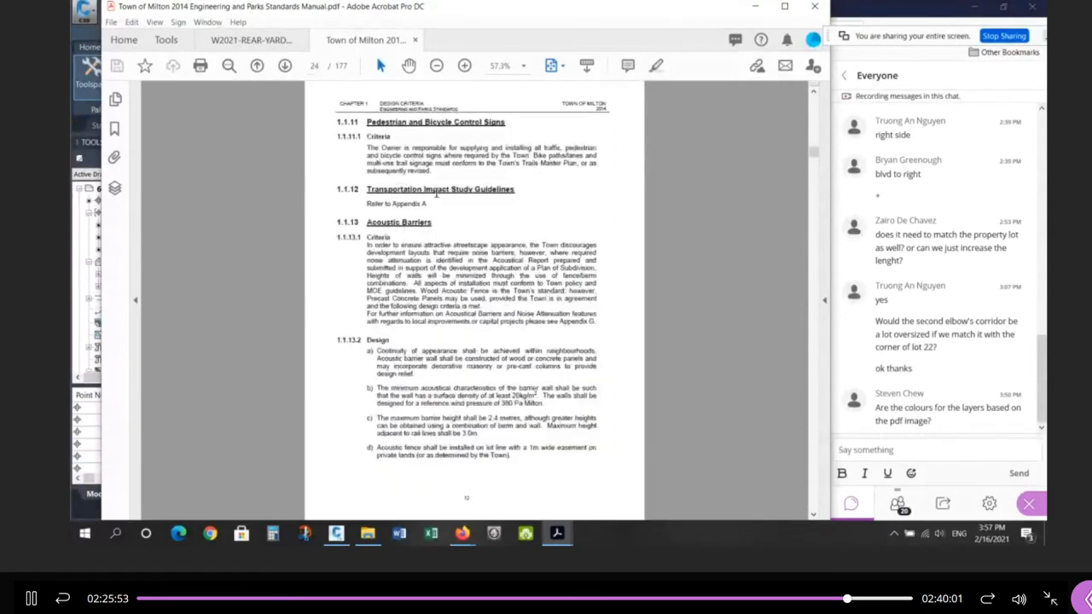
{"action": "scroll", "coordinate": [435, 197], "scroll_direction": "down", "scroll_amount": 1}
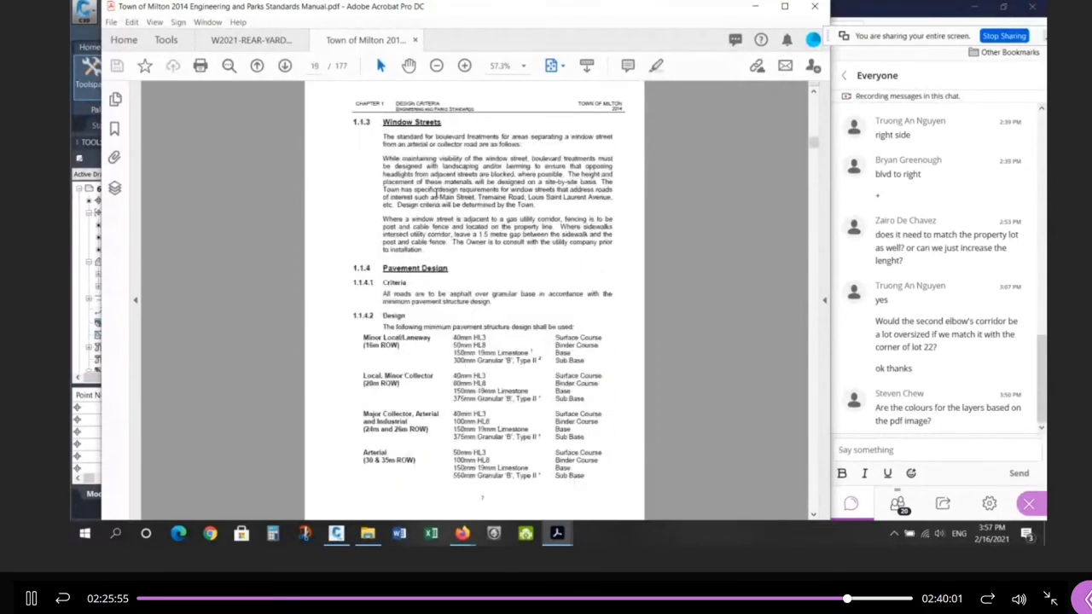
{"action": "scroll", "coordinate": [435, 196], "scroll_direction": "up", "scroll_amount": 3}
{"action": "scroll", "coordinate": [436, 193], "scroll_direction": "up", "scroll_amount": 2}
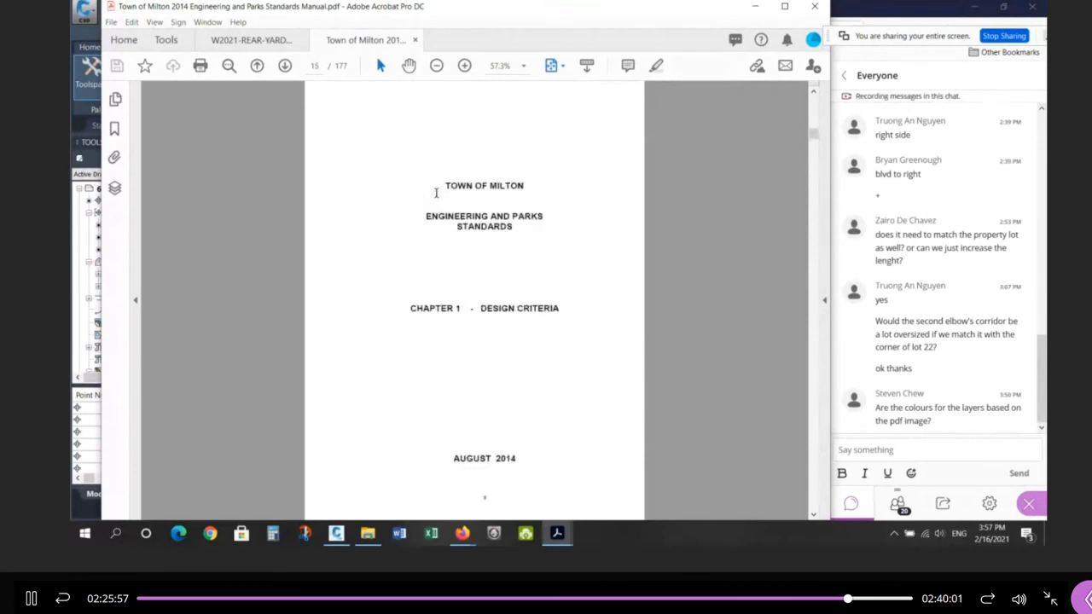
{"action": "scroll", "coordinate": [437, 194], "scroll_direction": "up", "scroll_amount": 5}
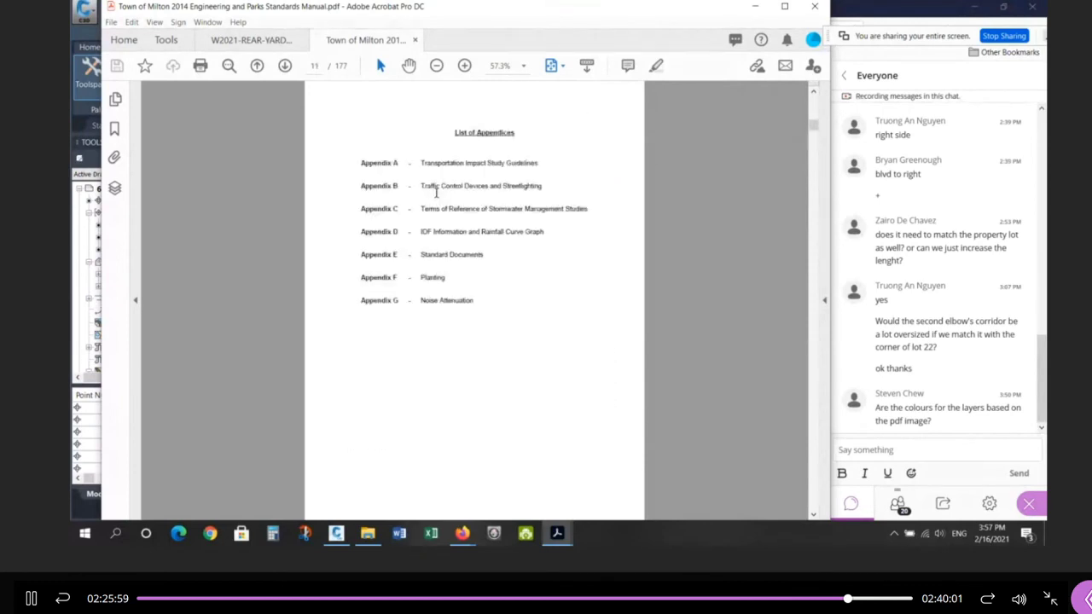
{"action": "scroll", "coordinate": [436, 195], "scroll_direction": "down", "scroll_amount": 14}
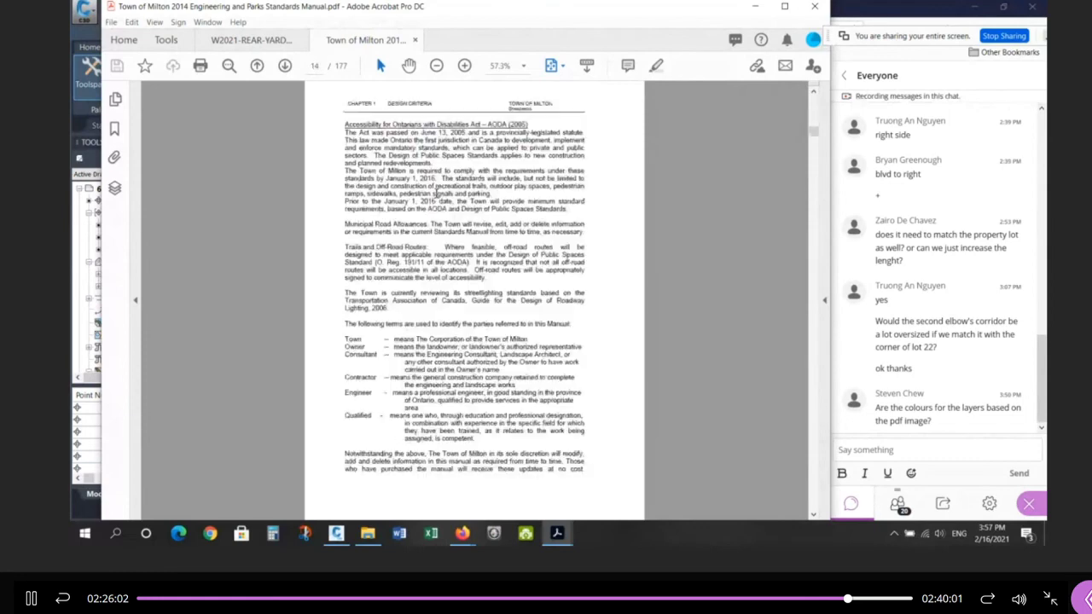
{"action": "scroll", "coordinate": [436, 194], "scroll_direction": "down", "scroll_amount": 19}
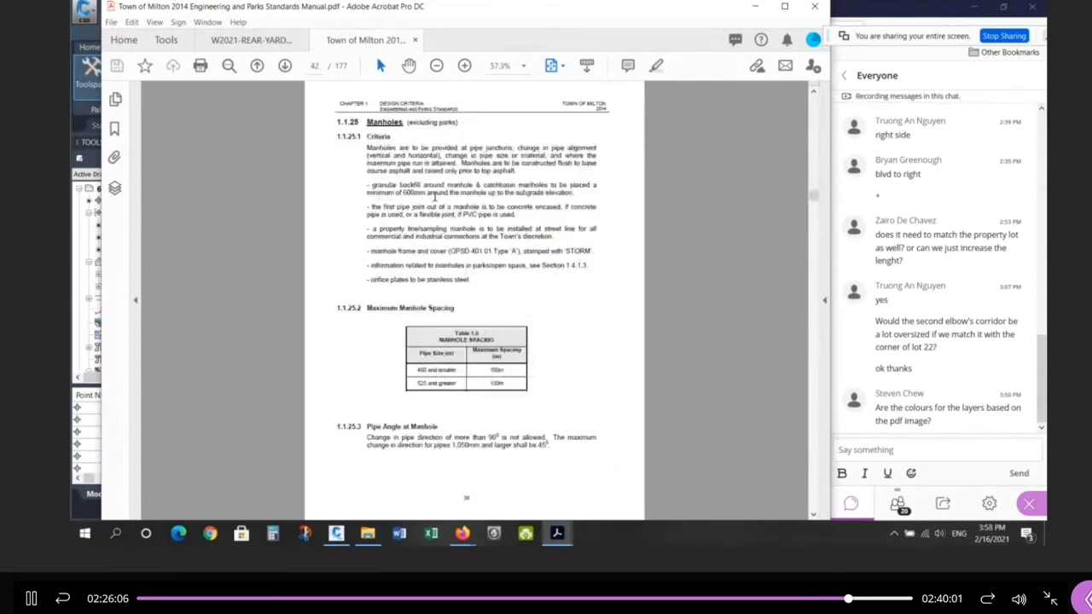
{"action": "scroll", "coordinate": [435, 194], "scroll_direction": "down", "scroll_amount": 6}
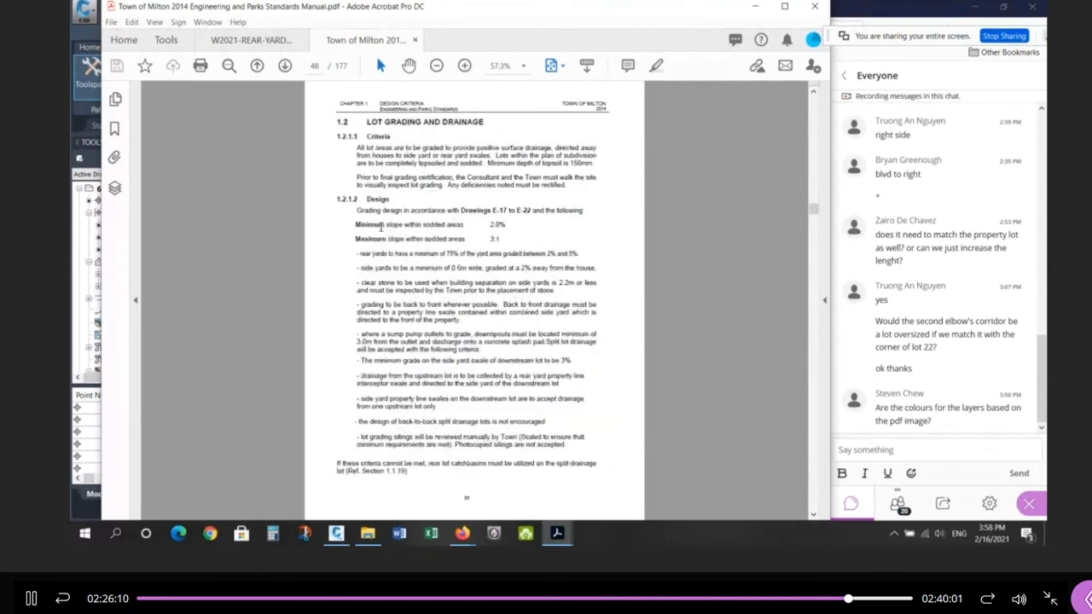
{"action": "left_click_drag", "start_coordinate": [381, 226], "coordinate": [504, 226]}
{"action": "left_click", "coordinate": [419, 239]}
Step: Read the swale design criteria in the manual, highlighting the lower slope limit
{"action": "scroll", "coordinate": [485, 397], "scroll_direction": "down", "scroll_amount": 3}
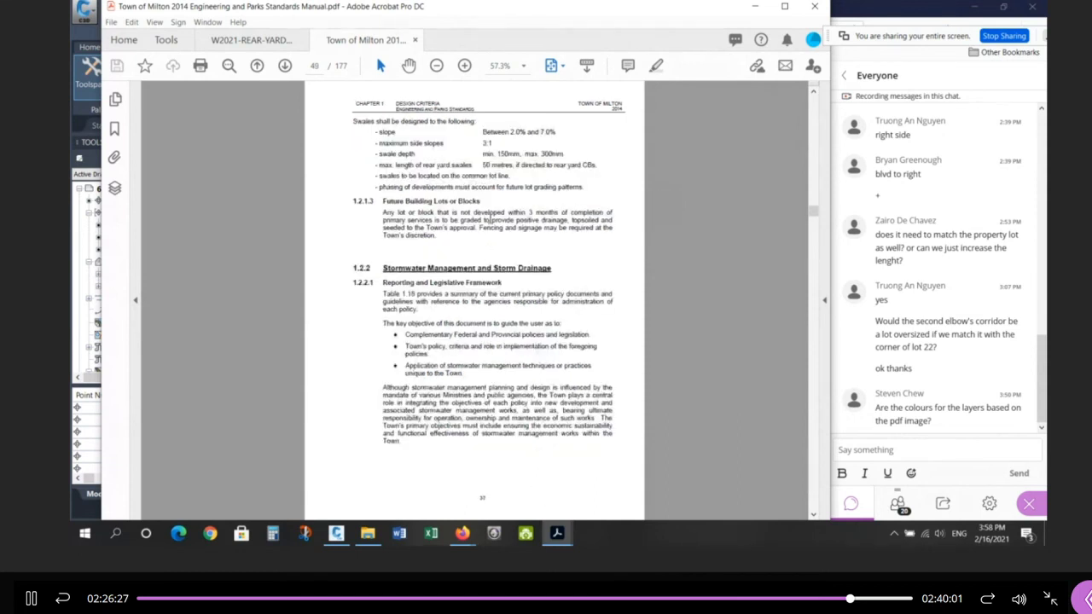
{"action": "left_click_drag", "start_coordinate": [354, 121], "coordinate": [522, 134]}
{"action": "double_click", "coordinate": [519, 132]}
{"action": "left_click", "coordinate": [532, 130]}
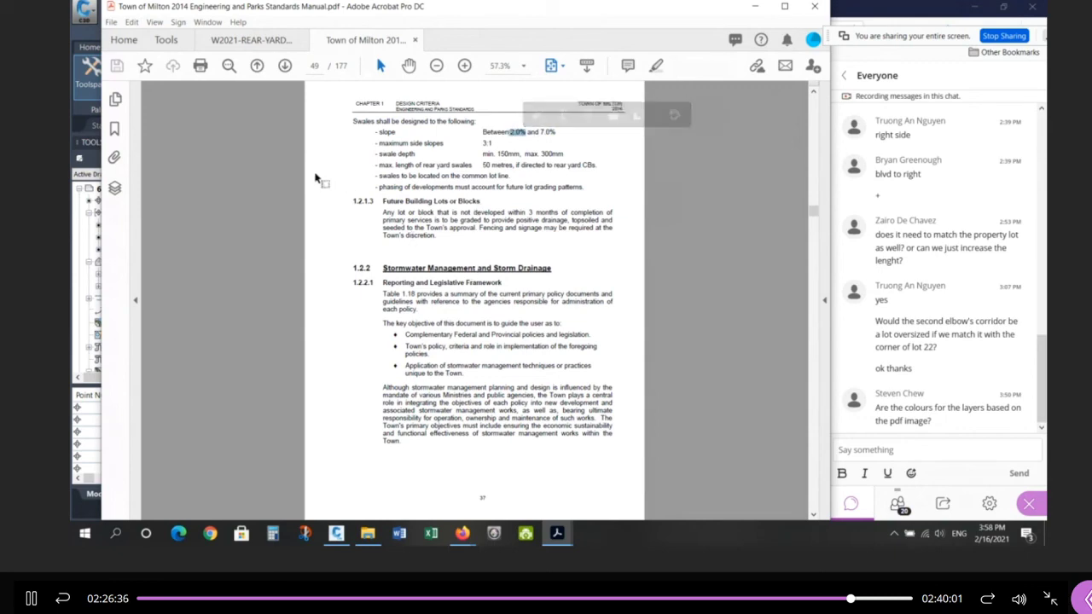
Step: Check the measured grade in the Civil 3D command history and return to the rear-yard grading sketch around Lots 23 and 50
{"action": "left_click", "coordinate": [754, 7]}
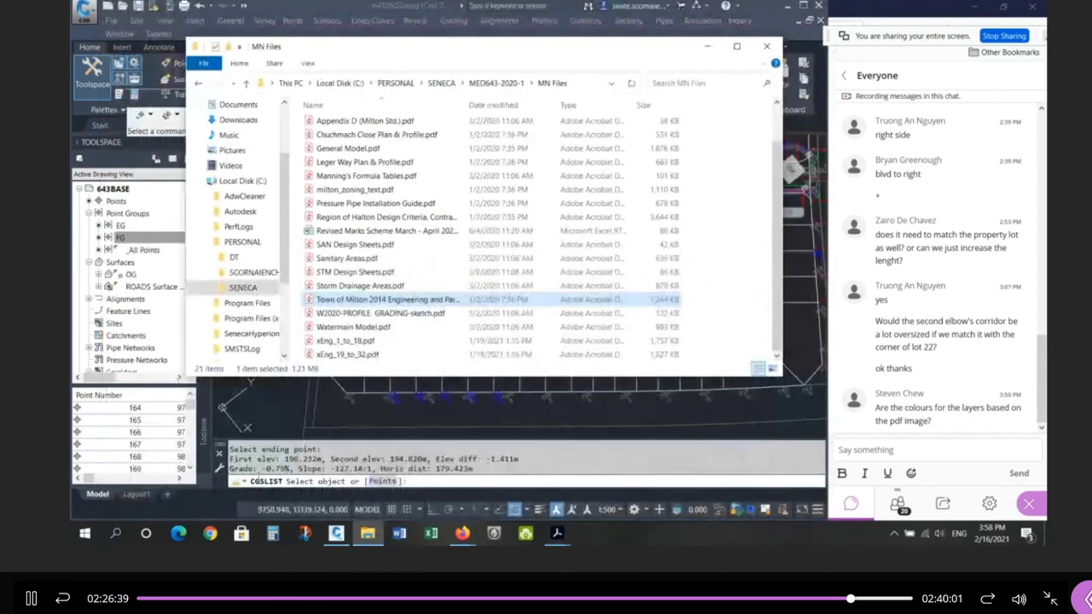
{"action": "left_click_drag", "start_coordinate": [259, 460], "coordinate": [293, 475]}
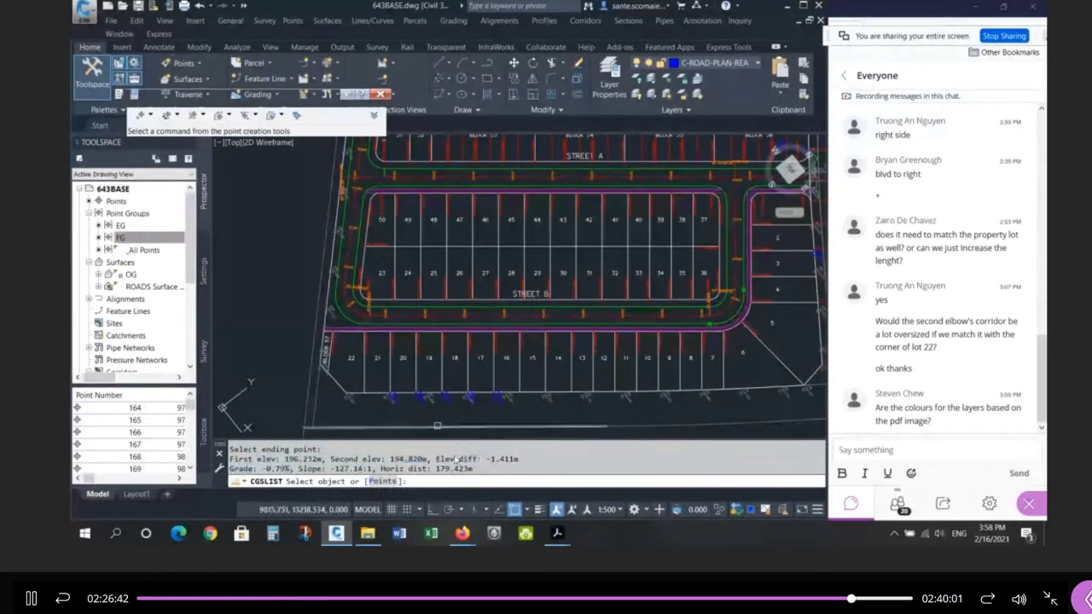
{"action": "left_click", "coordinate": [562, 535]}
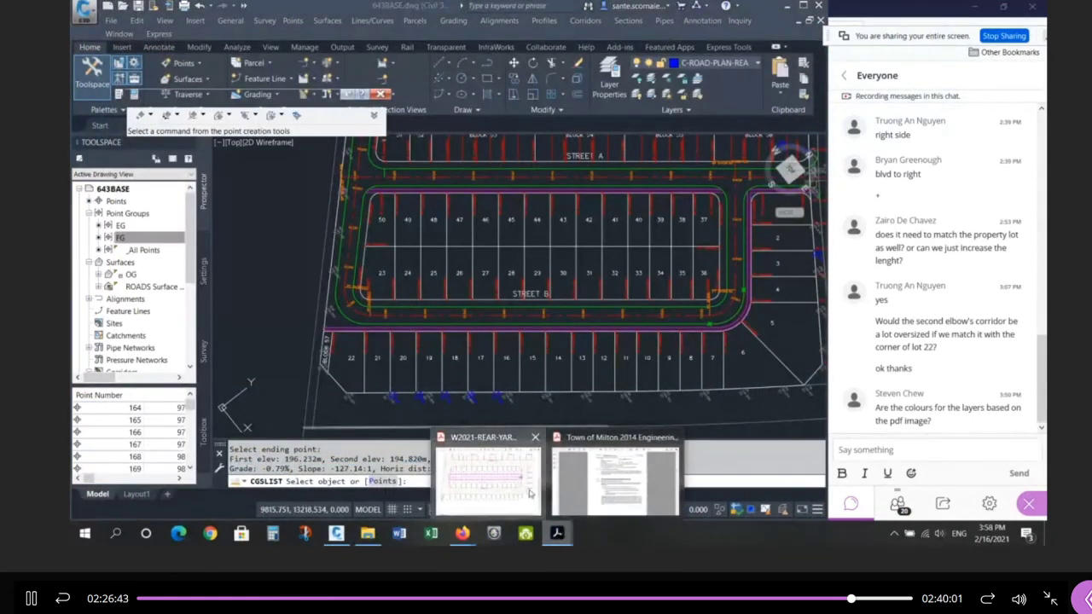
{"action": "left_click", "coordinate": [541, 458]}
{"action": "scroll", "coordinate": [163, 261], "scroll_direction": "up", "scroll_amount": 4, "text": "ctrl"}
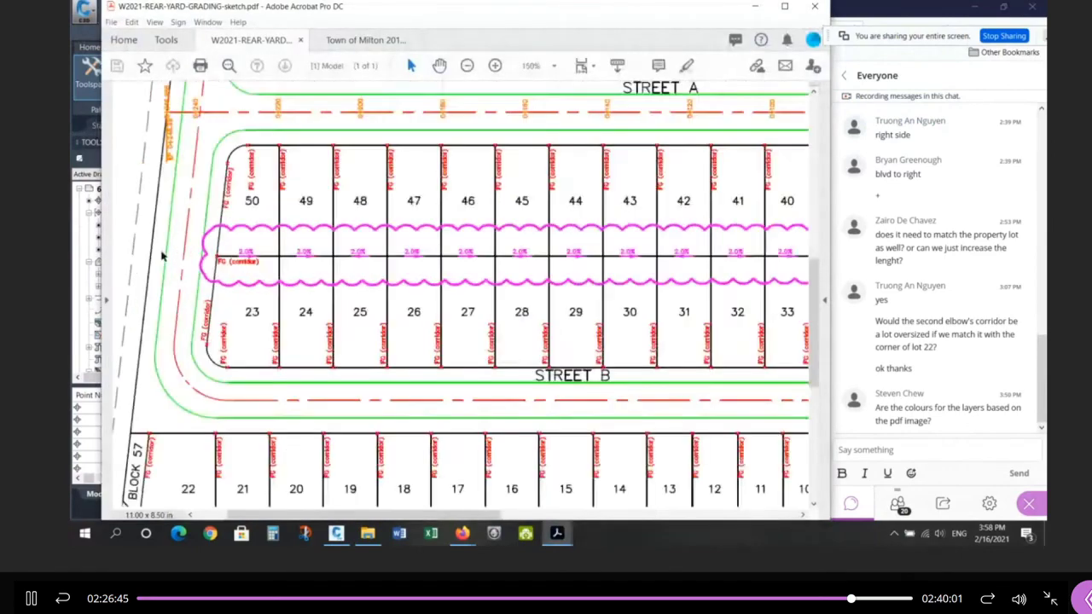
Step: Examine the 2.0% slope arrows along the clouded rear line, lot by lot from Lots 23 and 50 to Lots 36 and 37
{"action": "left_click_drag", "start_coordinate": [236, 256], "coordinate": [672, 280]}
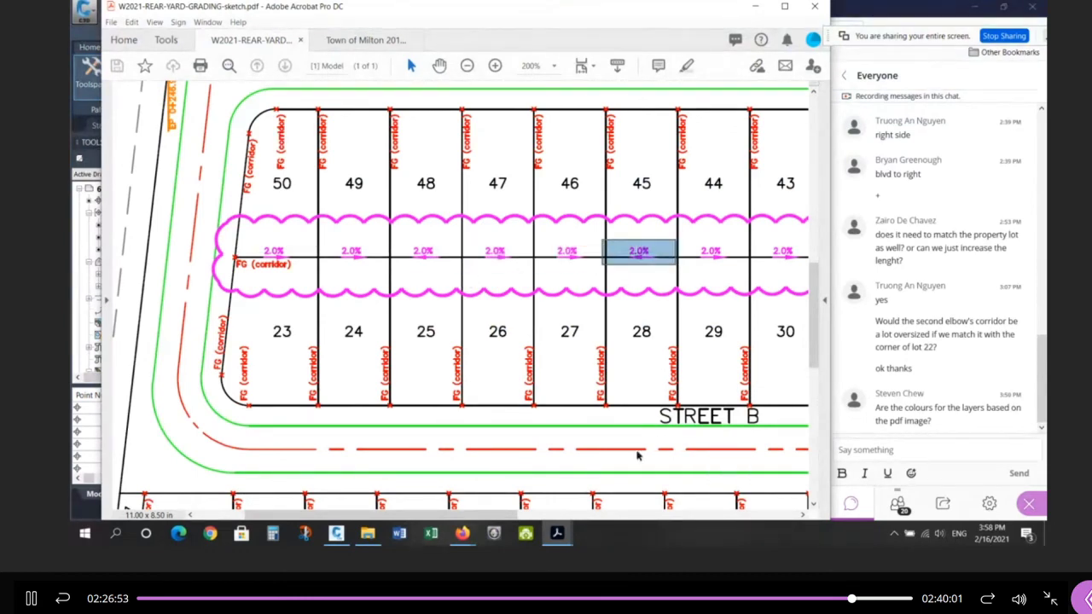
{"action": "scroll", "coordinate": [587, 492], "scroll_direction": "right", "scroll_amount": 5}
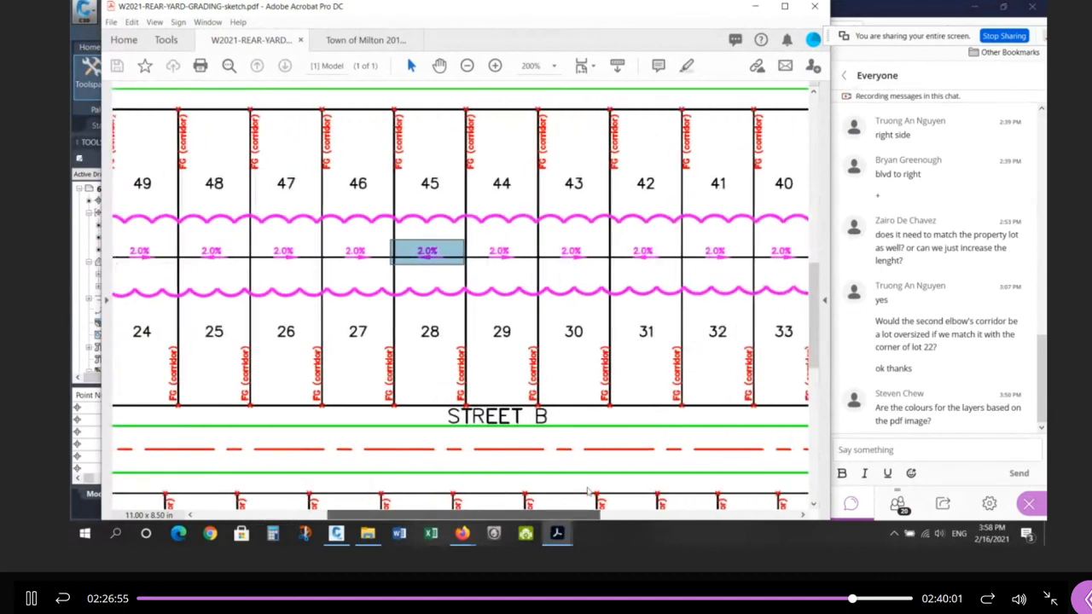
{"action": "left_click_drag", "start_coordinate": [587, 492], "coordinate": [592, 492]}
{"action": "mouse_move", "coordinate": [452, 243]}
{"action": "left_mouse_down"}
{"action": "mouse_move", "coordinate": [580, 265]}
{"action": "mouse_move", "coordinate": [805, 264]}
{"action": "left_mouse_up"}
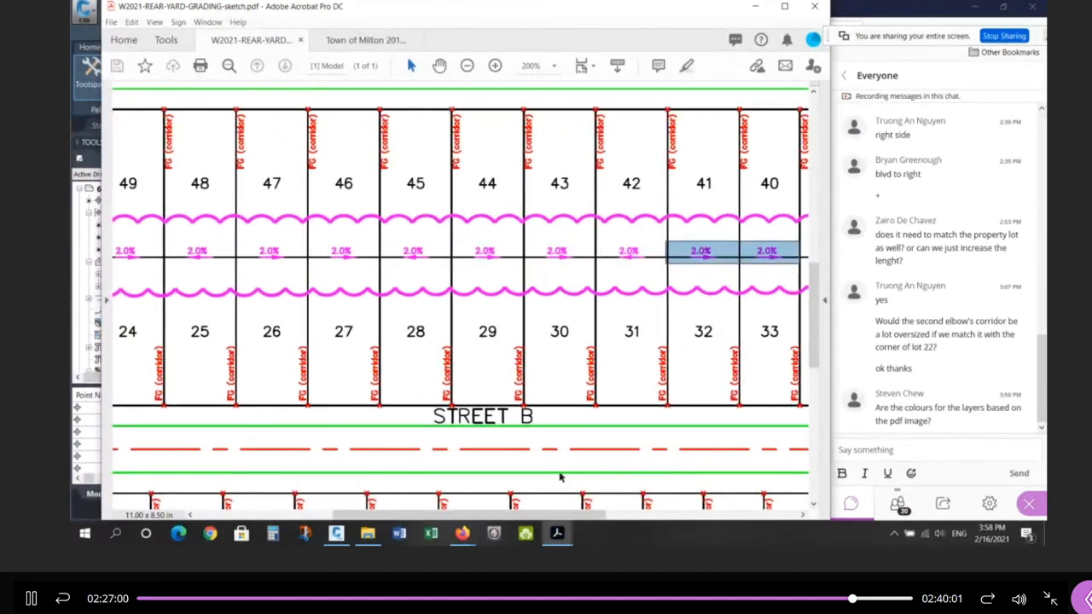
{"action": "mouse_move", "coordinate": [544, 512]}
{"action": "left_mouse_down"}
{"action": "mouse_move", "coordinate": [583, 514]}
{"action": "mouse_move", "coordinate": [656, 479]}
{"action": "left_mouse_up"}
{"action": "left_click_drag", "start_coordinate": [522, 246], "coordinate": [575, 261]}
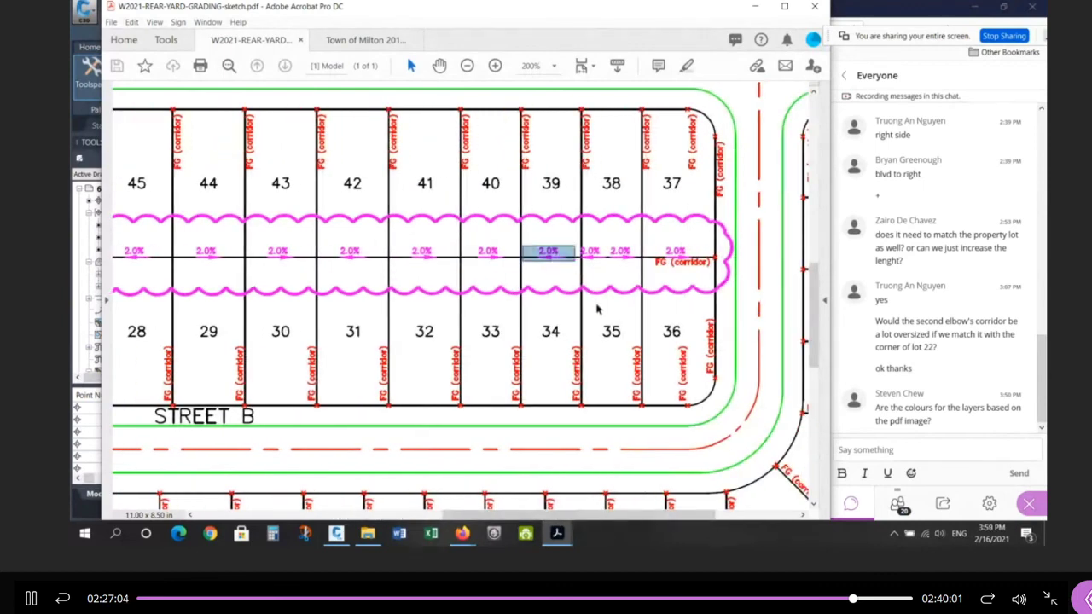
{"action": "left_click_drag", "start_coordinate": [512, 238], "coordinate": [723, 273]}
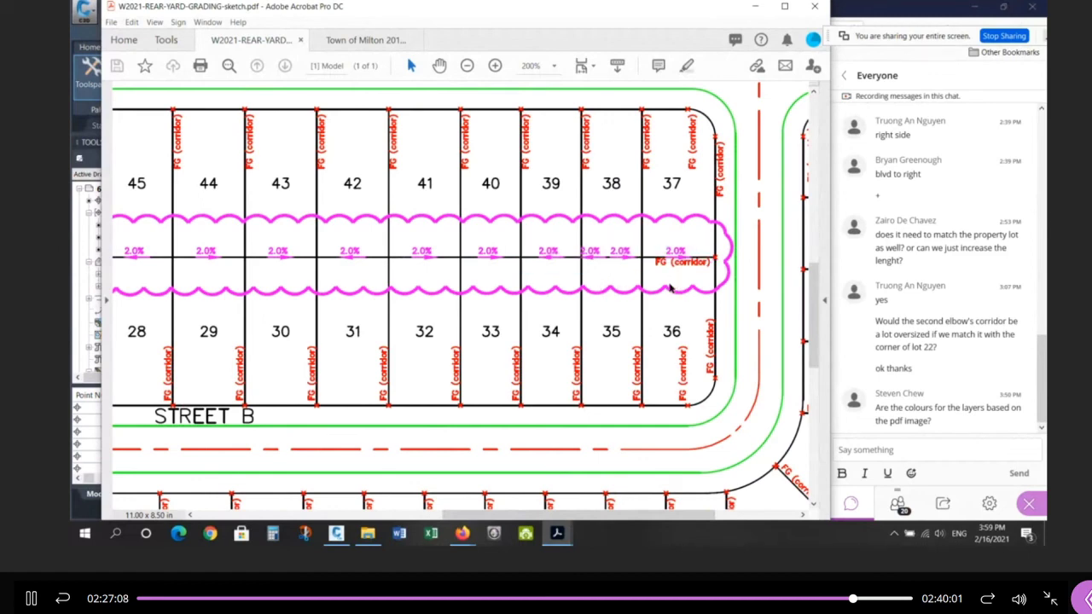
Step: Trace the full clouded rear line and inspect the spot between the opposing 2.0% arrows behind Lots 35 and 38
{"action": "scroll", "coordinate": [715, 312], "scroll_direction": "down", "scroll_amount": 1, "text": "ctrl"}
{"action": "scroll", "coordinate": [715, 312], "scroll_direction": "down", "scroll_amount": 1, "text": "ctrl"}
{"action": "scroll", "coordinate": [715, 312], "scroll_direction": "down", "scroll_amount": 1, "text": "ctrl"}
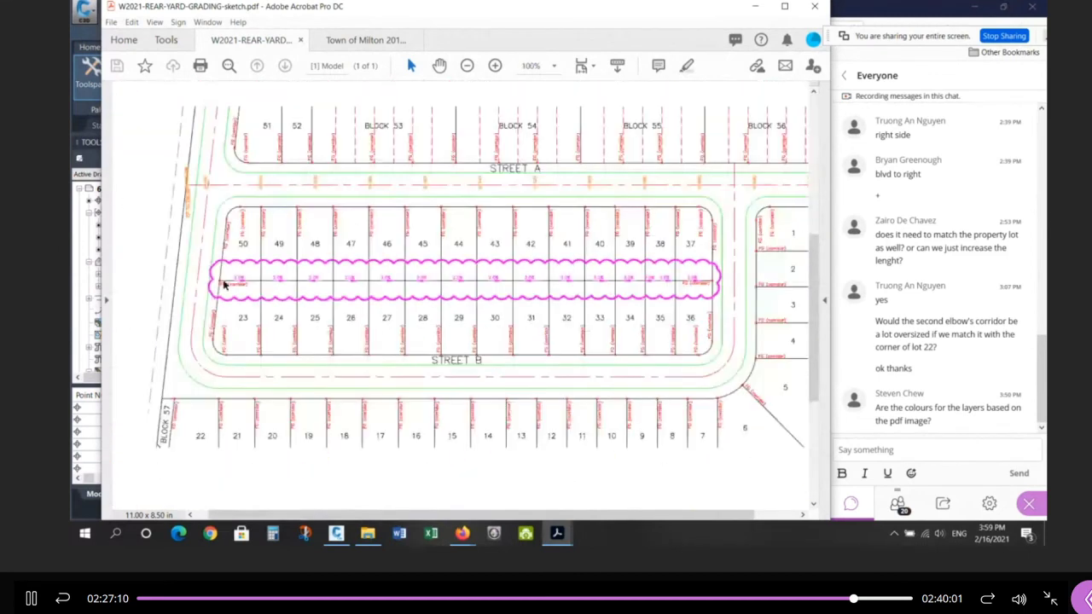
{"action": "left_click_drag", "start_coordinate": [217, 278], "coordinate": [650, 291]}
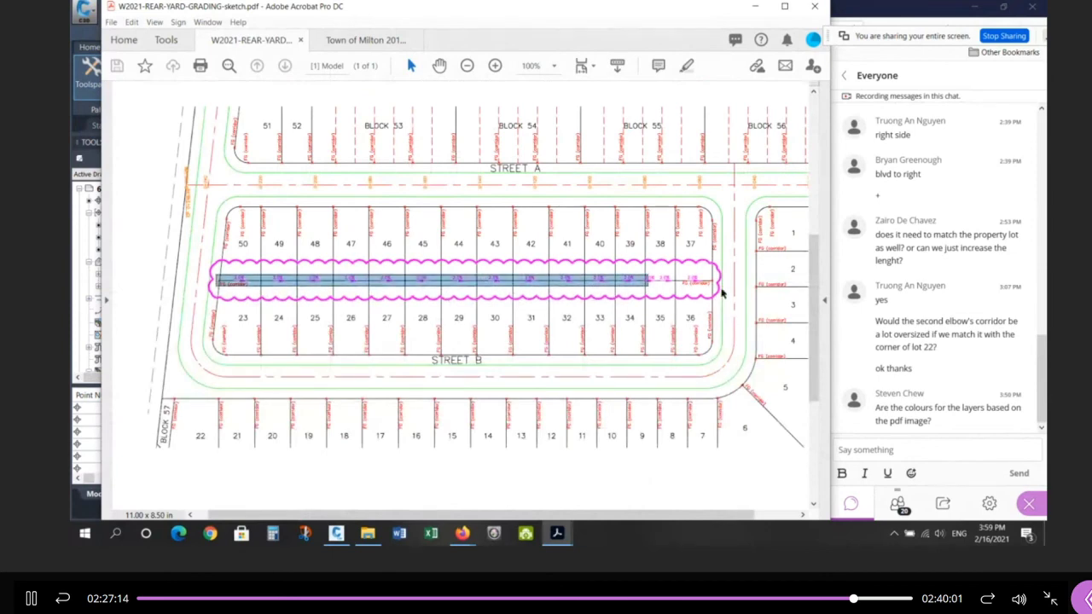
{"action": "scroll", "coordinate": [721, 293], "scroll_direction": "up", "scroll_amount": 4, "text": "ctrl"}
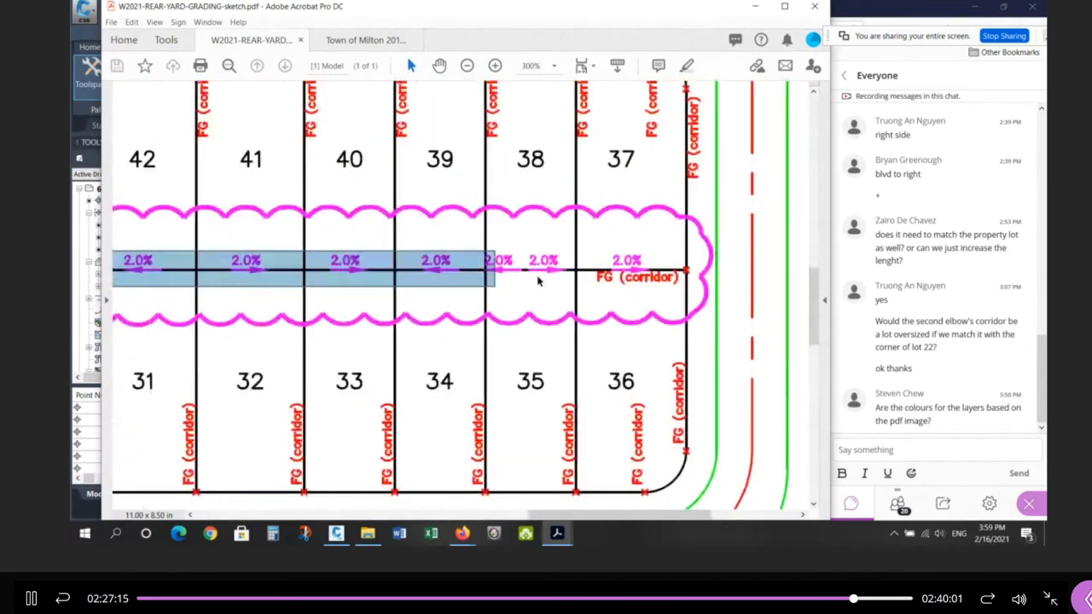
{"action": "left_click_drag", "start_coordinate": [704, 270], "coordinate": [570, 289]}
{"action": "left_click_drag", "start_coordinate": [474, 256], "coordinate": [490, 273]}
{"action": "left_click_drag", "start_coordinate": [559, 255], "coordinate": [520, 262]}
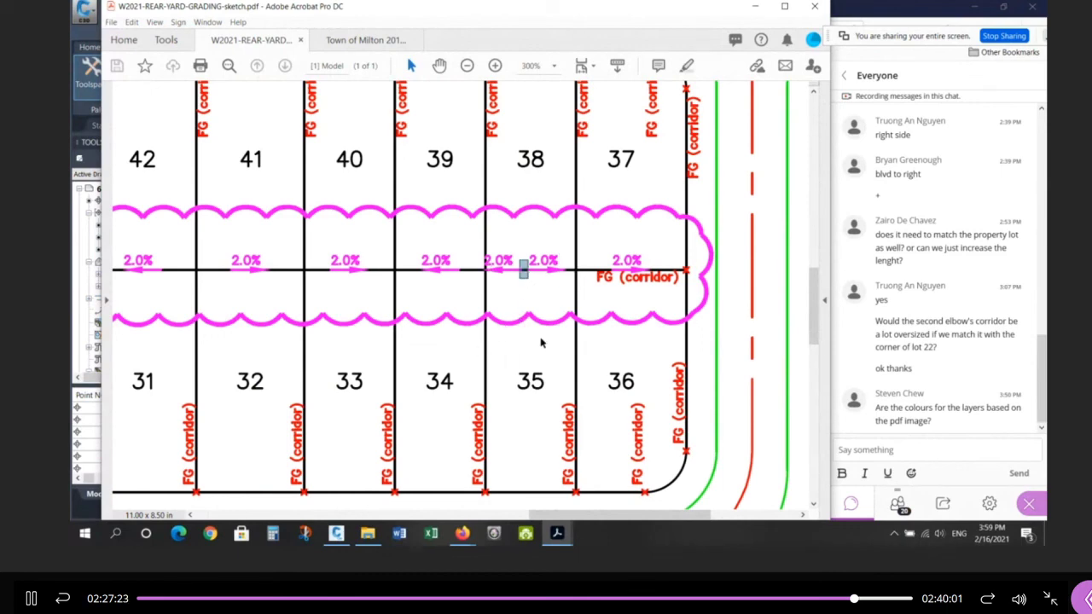
{"action": "scroll", "coordinate": [540, 342], "scroll_direction": "down", "scroll_amount": 3, "text": "ctrl"}
{"action": "scroll", "coordinate": [627, 314], "scroll_direction": "down", "scroll_amount": 1, "text": "ctrl"}
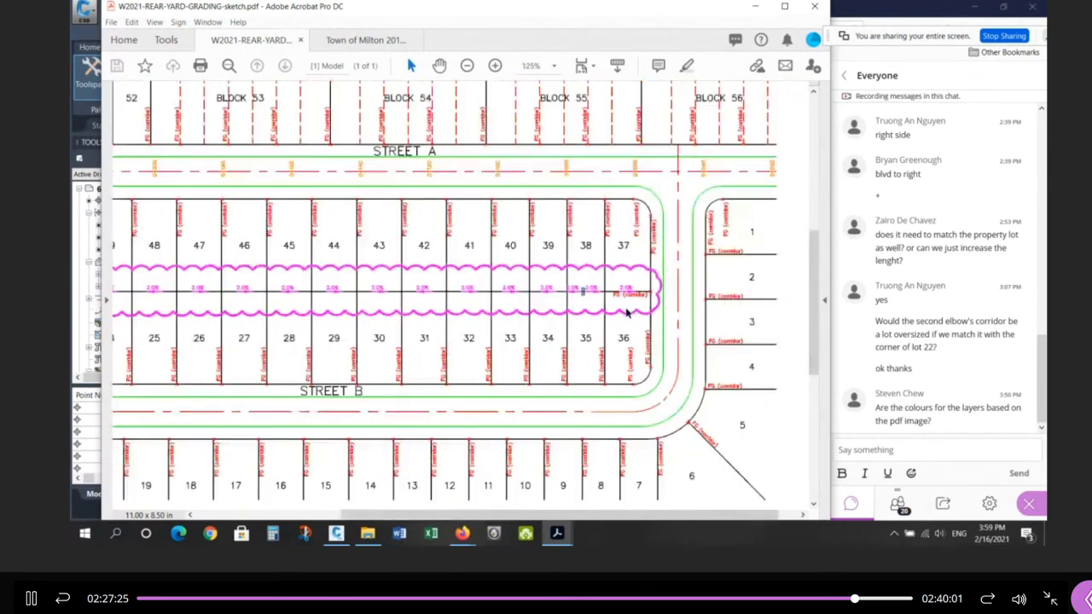
Step: Switch to the 643BASE drawing in Civil 3D and locate the block of Lots 23 to 50
{"action": "left_click", "coordinate": [751, 6]}
{"action": "scroll", "coordinate": [565, 274], "scroll_direction": "up", "scroll_amount": 4}
{"action": "key", "text": "Escape"}
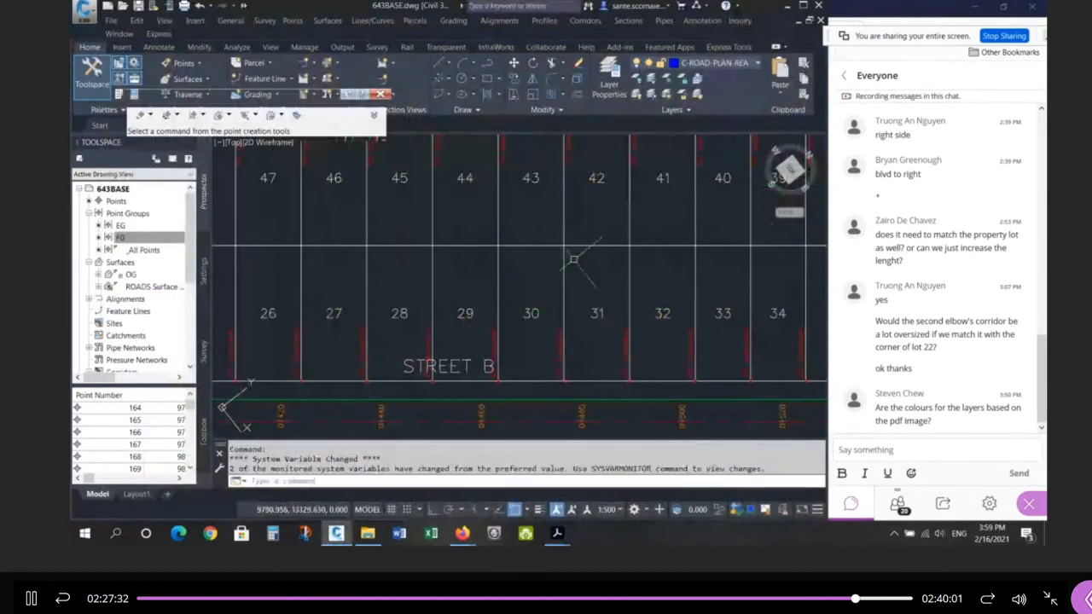
{"action": "left_click", "coordinate": [568, 276]}
{"action": "scroll", "coordinate": [568, 276], "scroll_direction": "down", "scroll_amount": 4}
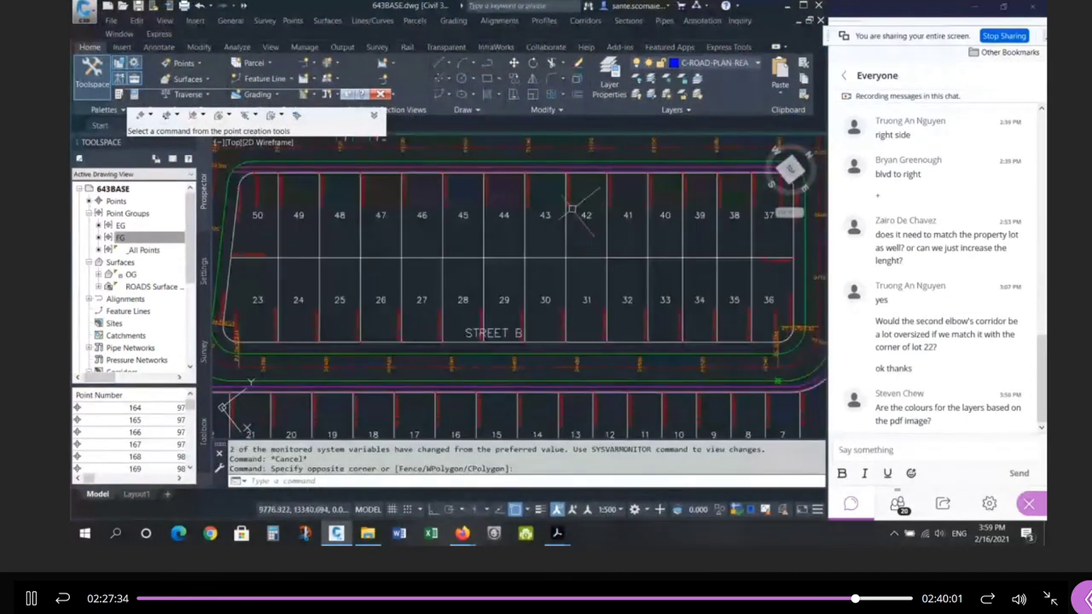
Step: Offset the front lot lines along Street A and Street B by 8 m into Lots 23 to 50
{"action": "key", "text": "Escape"}
{"action": "key", "text": "Escape"}
{"action": "scroll", "coordinate": [545, 191], "scroll_direction": "up", "scroll_amount": 4}
{"action": "type", "text": "o"}
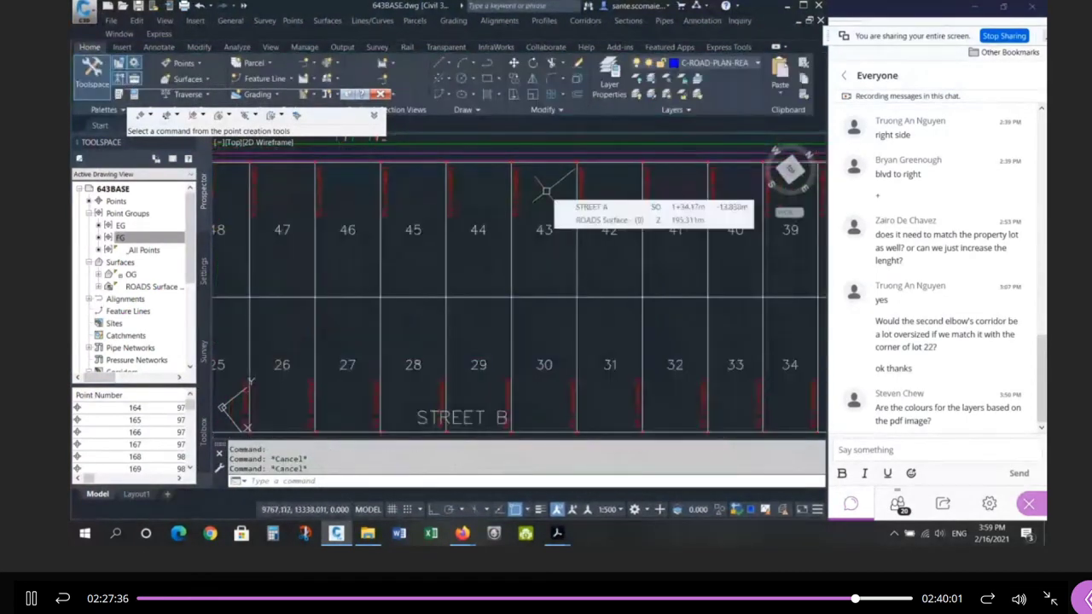
{"action": "key", "text": "Return"}
{"action": "type", "text": "8"}
{"action": "key", "text": "Return"}
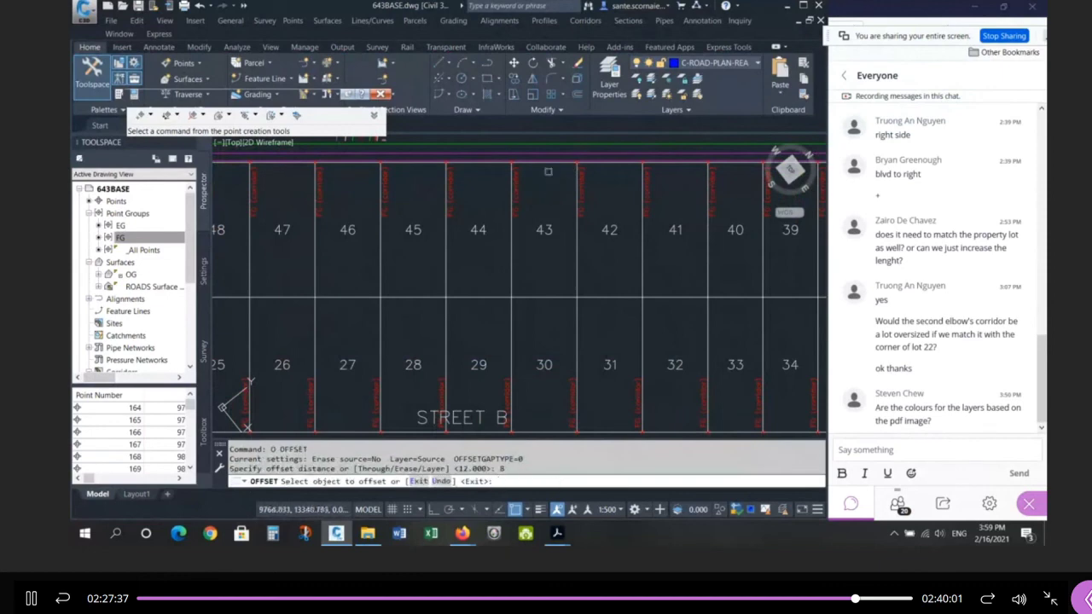
{"action": "left_click", "coordinate": [543, 162]}
{"action": "left_click", "coordinate": [540, 189]}
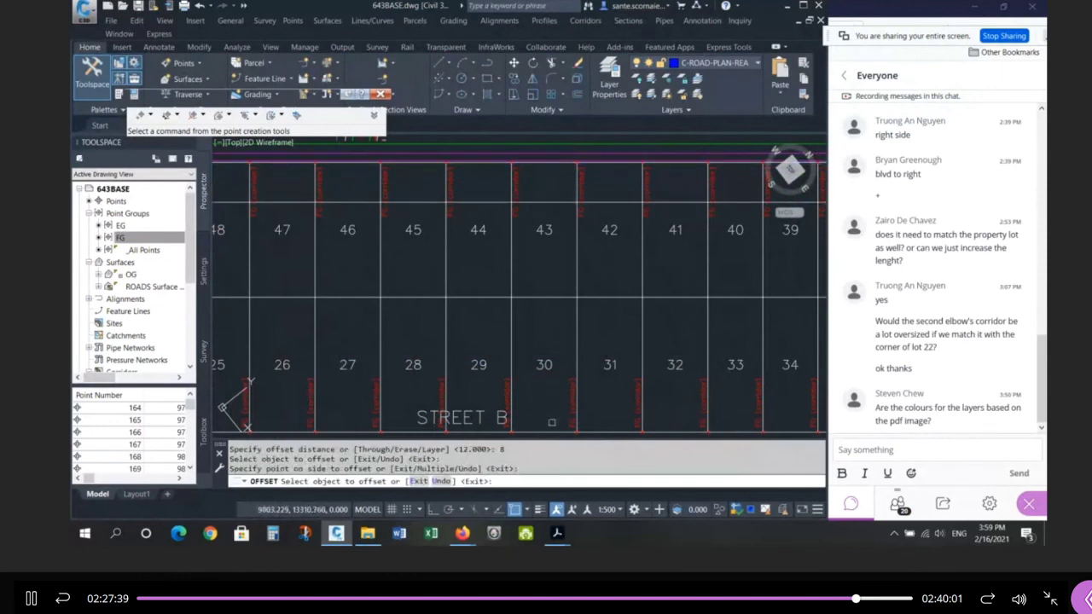
{"action": "left_click", "coordinate": [551, 433]}
{"action": "left_click", "coordinate": [556, 382]}
{"action": "key", "text": "Return"}
Step: Offset both 8 m setback lines a further 12 m toward the rear lot line
{"action": "key", "text": "Return"}
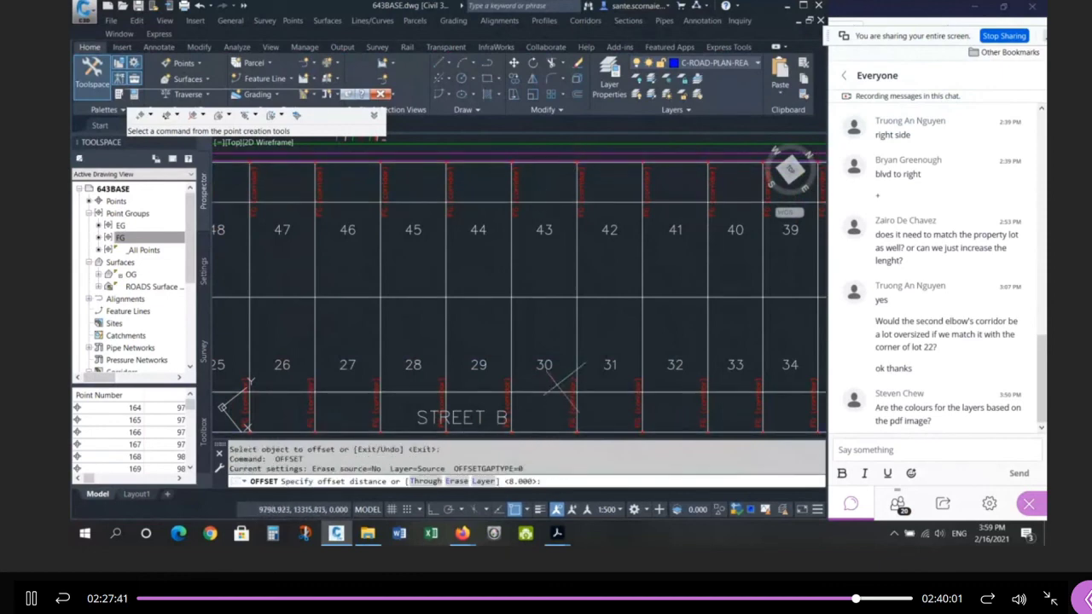
{"action": "type", "text": "12"}
{"action": "key", "text": "Return"}
{"action": "left_click", "coordinate": [556, 393]}
{"action": "left_click", "coordinate": [556, 345]}
{"action": "left_click", "coordinate": [554, 205]}
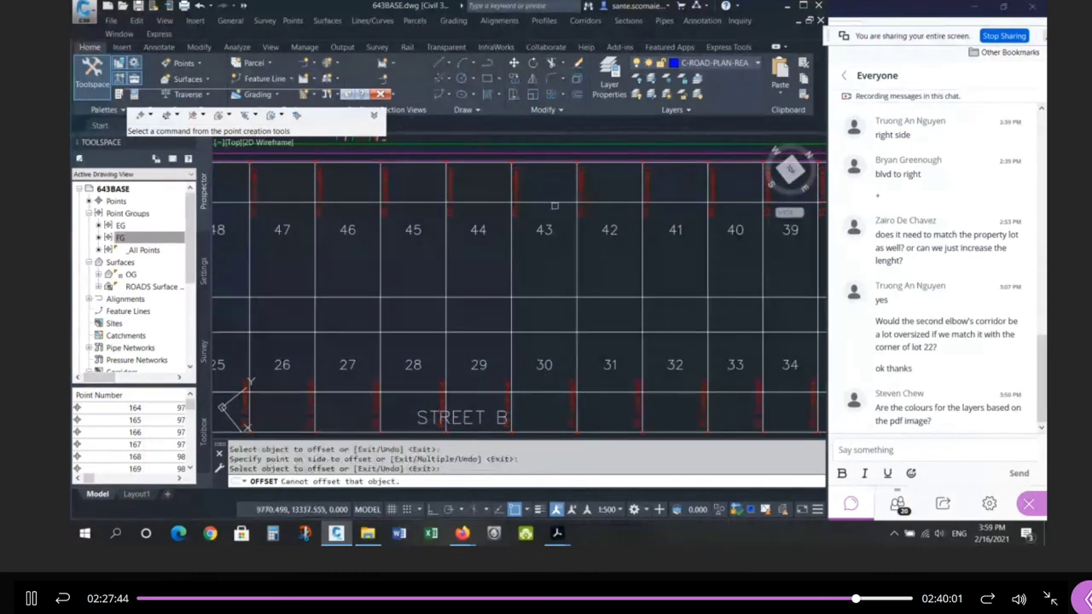
{"action": "left_click", "coordinate": [560, 199]}
{"action": "left_click", "coordinate": [559, 202]}
{"action": "left_click", "coordinate": [565, 270]}
{"action": "key", "text": "Escape"}
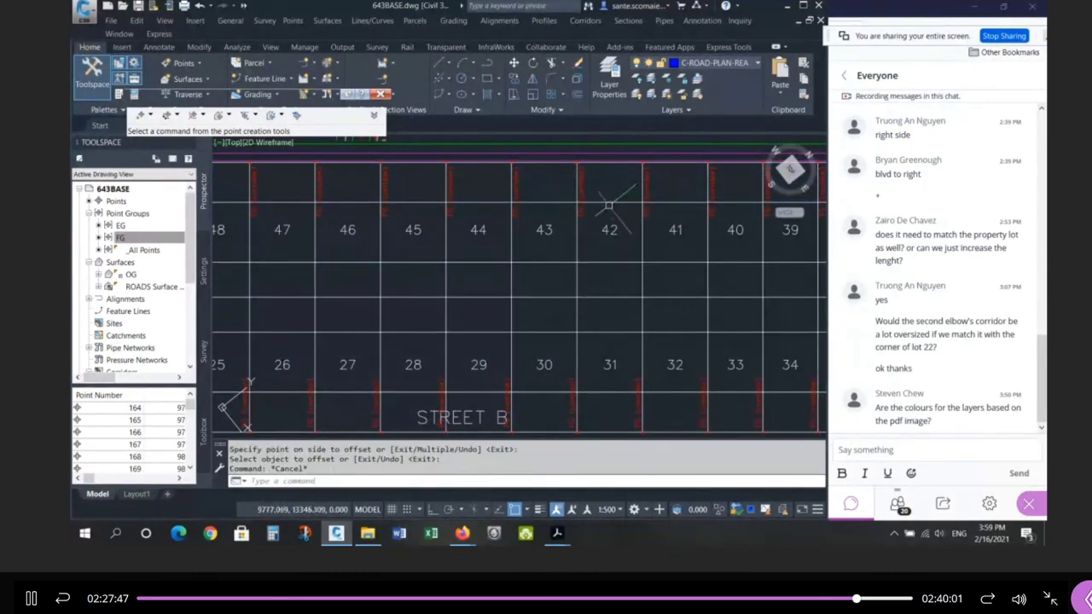
Step: Erase the two offset lines on the Street A side, across Lots 37 to 50
{"action": "left_click", "coordinate": [610, 206]}
{"action": "left_click", "coordinate": [609, 199]}
{"action": "left_click", "coordinate": [606, 262]}
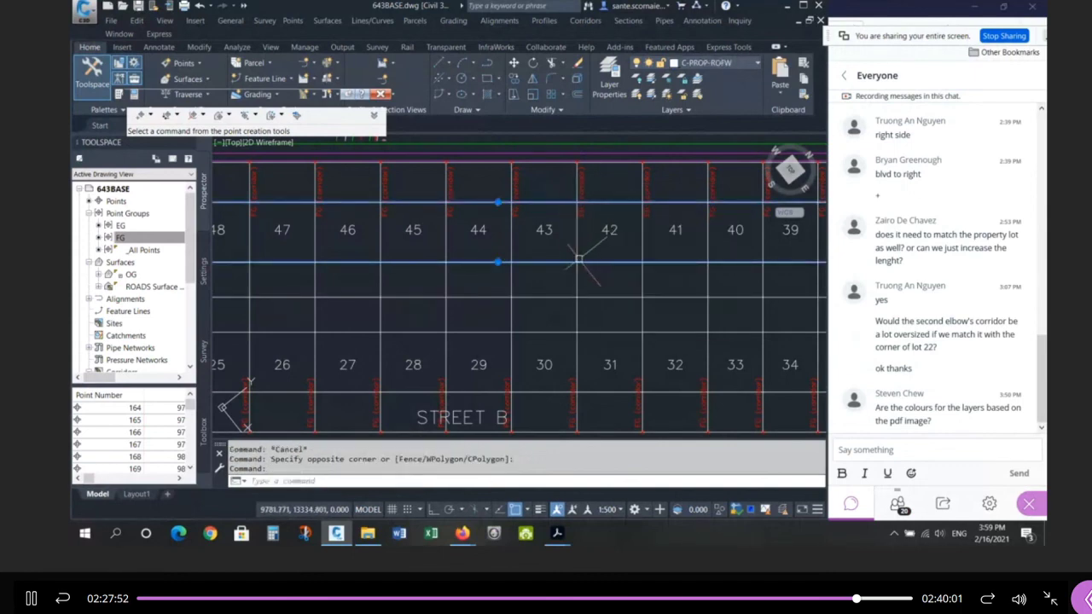
{"action": "key", "text": "Escape"}
{"action": "key", "text": "Escape"}
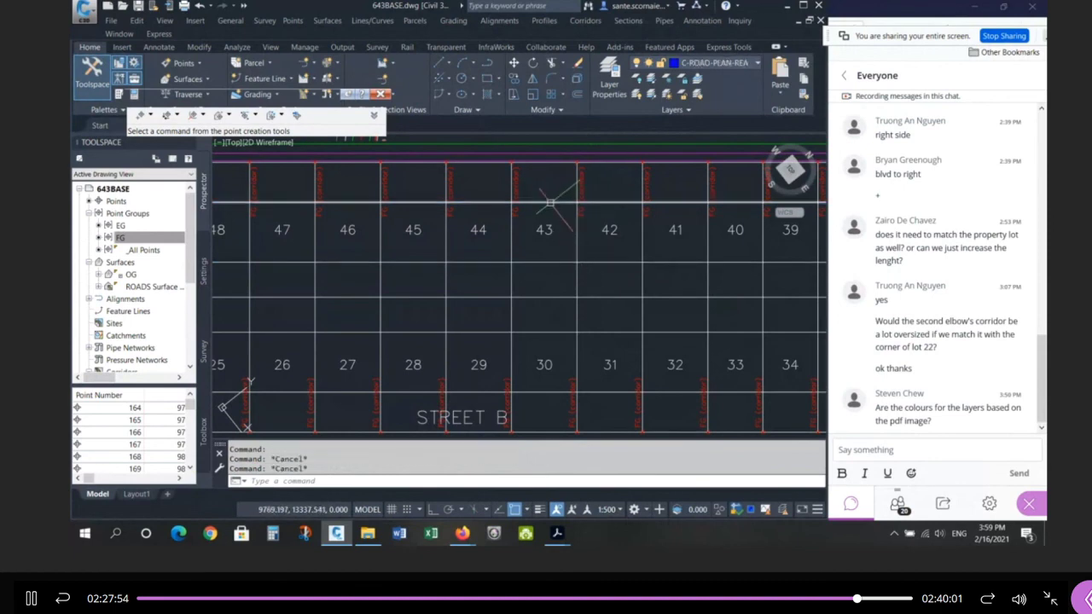
{"action": "left_click", "coordinate": [554, 203]}
{"action": "left_click", "coordinate": [563, 264]}
{"action": "key", "text": "Delete"}
{"action": "scroll", "coordinate": [563, 265], "scroll_direction": "down", "scroll_amount": 5}
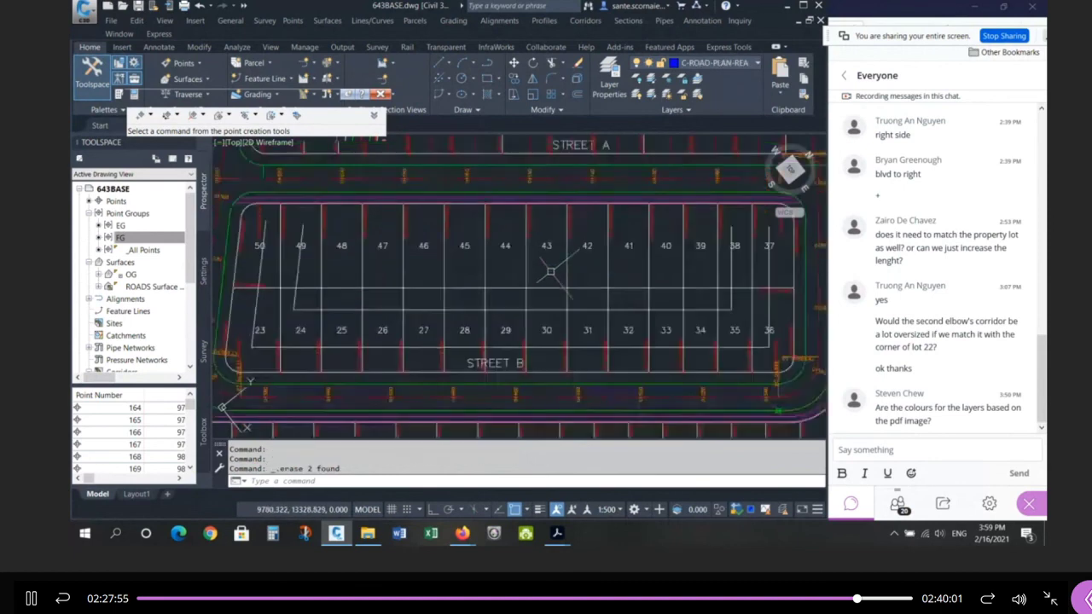
Step: Erase the two remaining offset lines on the Street B side, across Lots 23 to 36
{"action": "scroll", "coordinate": [526, 274], "scroll_direction": "up", "scroll_amount": 5}
{"action": "type", "text": "e"}
{"action": "key", "text": "Return"}
{"action": "left_click", "coordinate": [582, 298]}
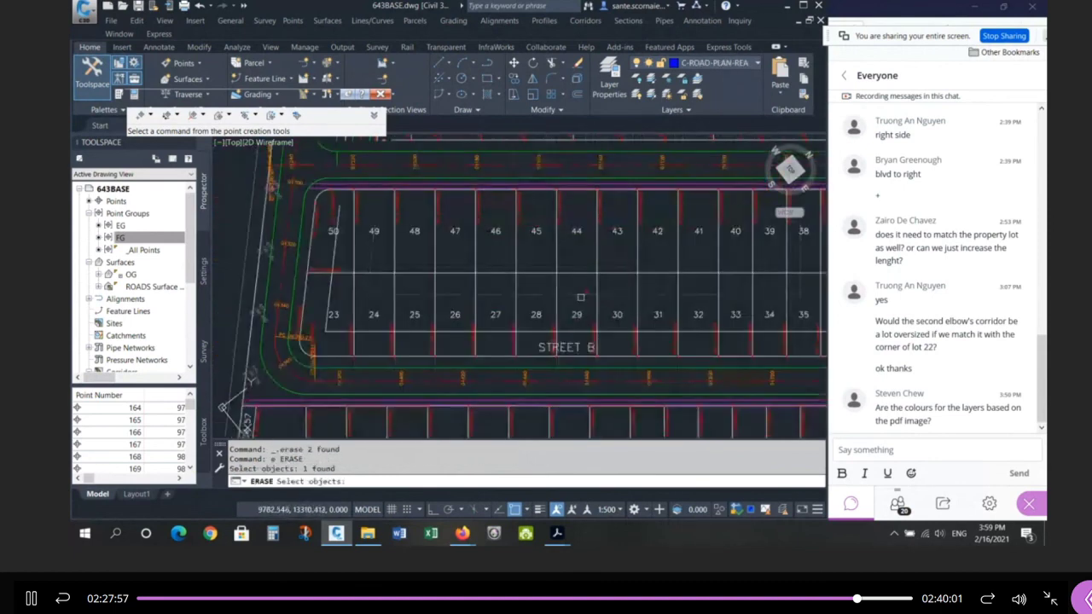
{"action": "left_click", "coordinate": [619, 332]}
{"action": "key", "text": "Return"}
{"action": "scroll", "coordinate": [480, 354], "scroll_direction": "down", "scroll_amount": 2}
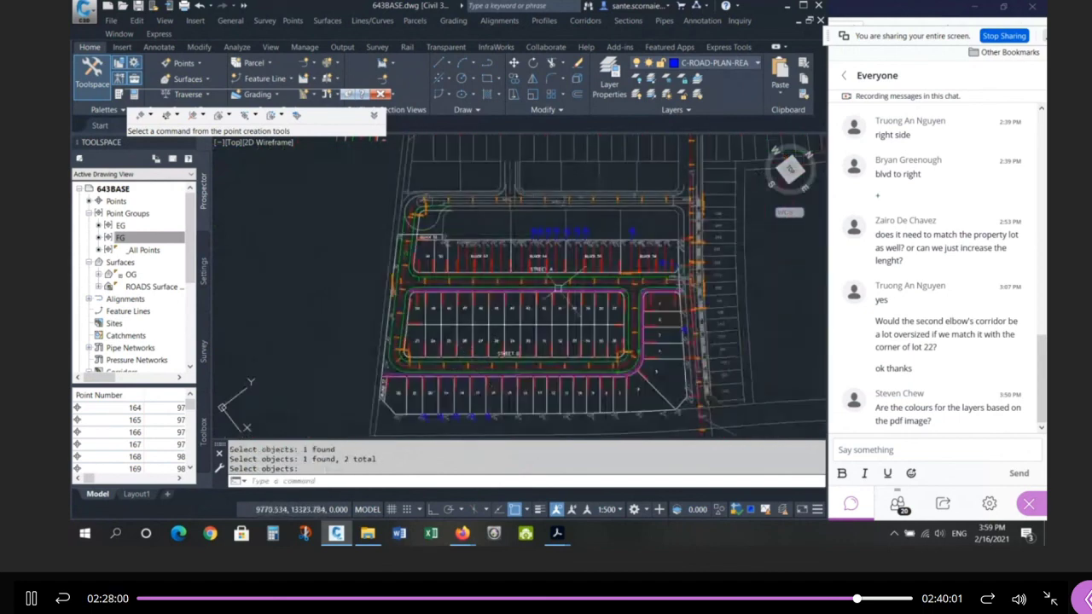
Step: Inspect the lot lines bounding corner Lots 5 and 6, selecting them to point them out and clearing the selection
{"action": "scroll", "coordinate": [401, 256], "scroll_direction": "down", "scroll_amount": 1}
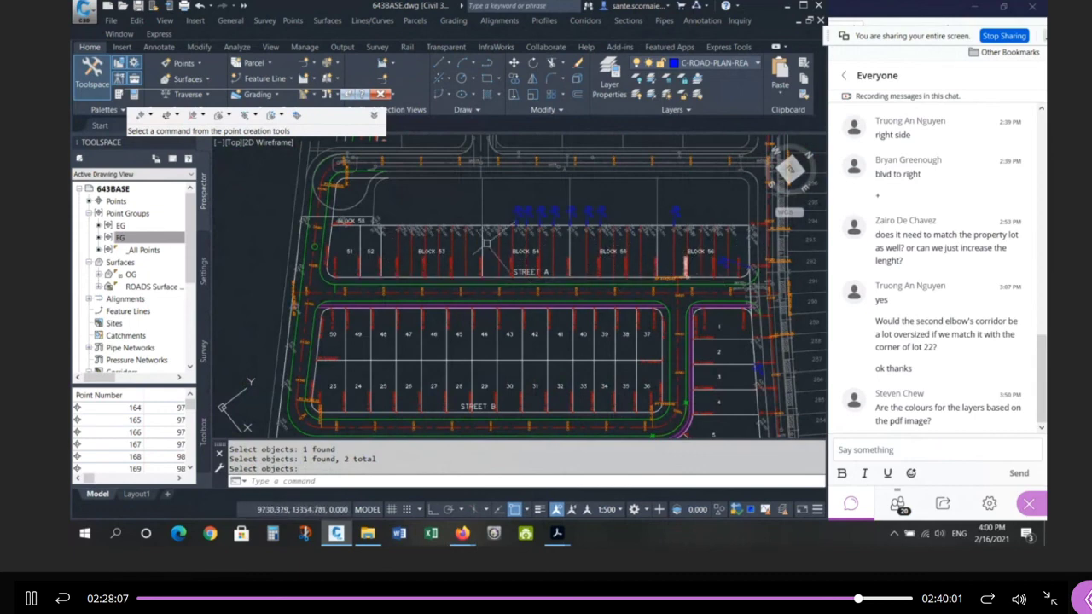
{"action": "scroll", "coordinate": [474, 200], "scroll_direction": "down", "scroll_amount": 2}
{"action": "scroll", "coordinate": [587, 341], "scroll_direction": "up", "scroll_amount": 2}
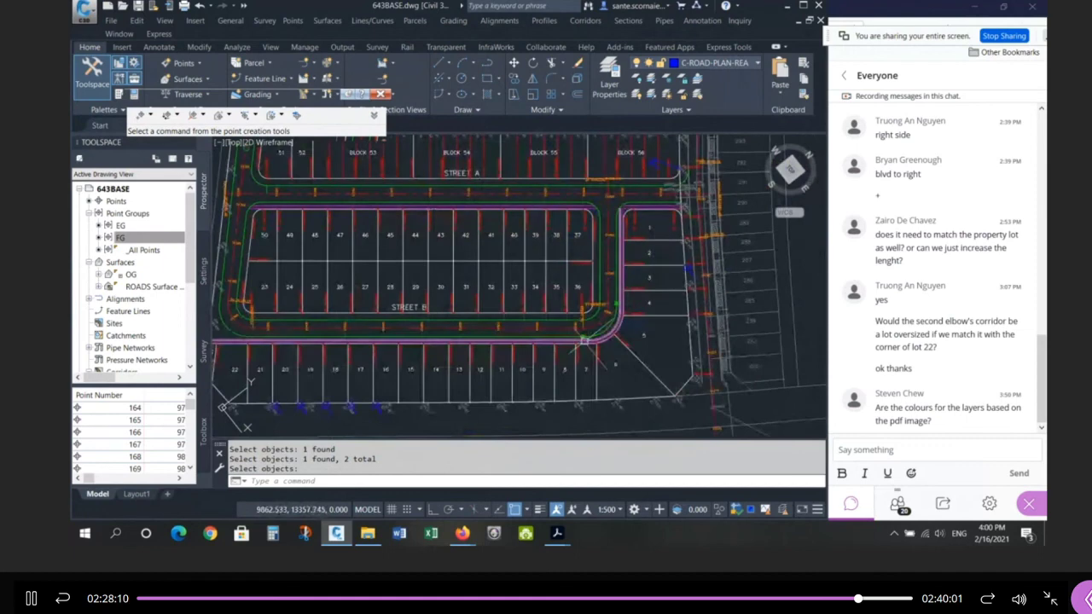
{"action": "left_click", "coordinate": [635, 377]}
{"action": "left_click", "coordinate": [609, 383]}
{"action": "left_click", "coordinate": [591, 370]}
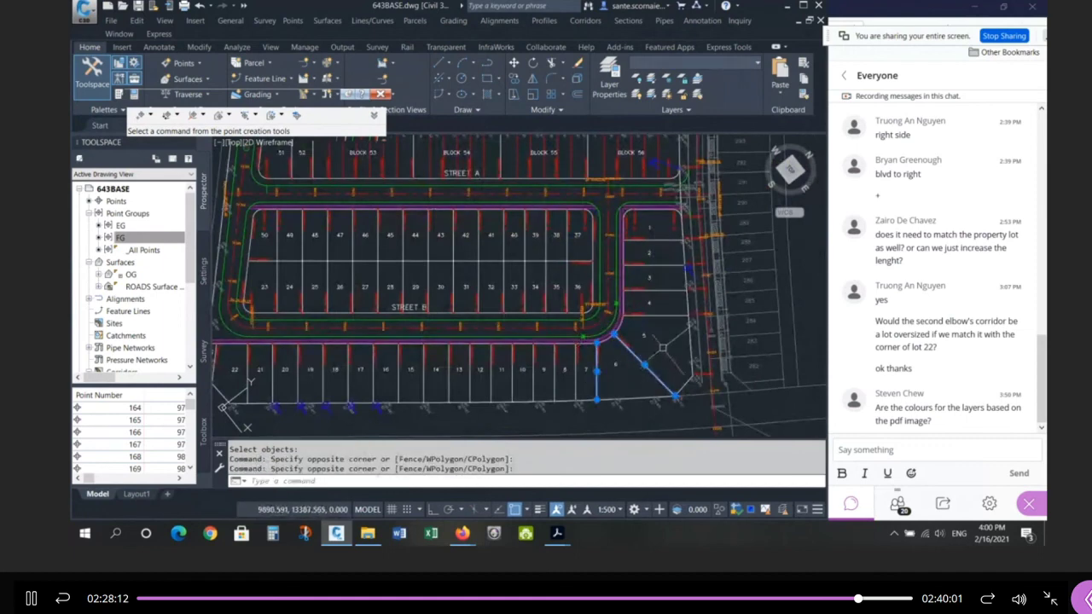
{"action": "left_click", "coordinate": [665, 334]}
{"action": "left_click", "coordinate": [653, 307]}
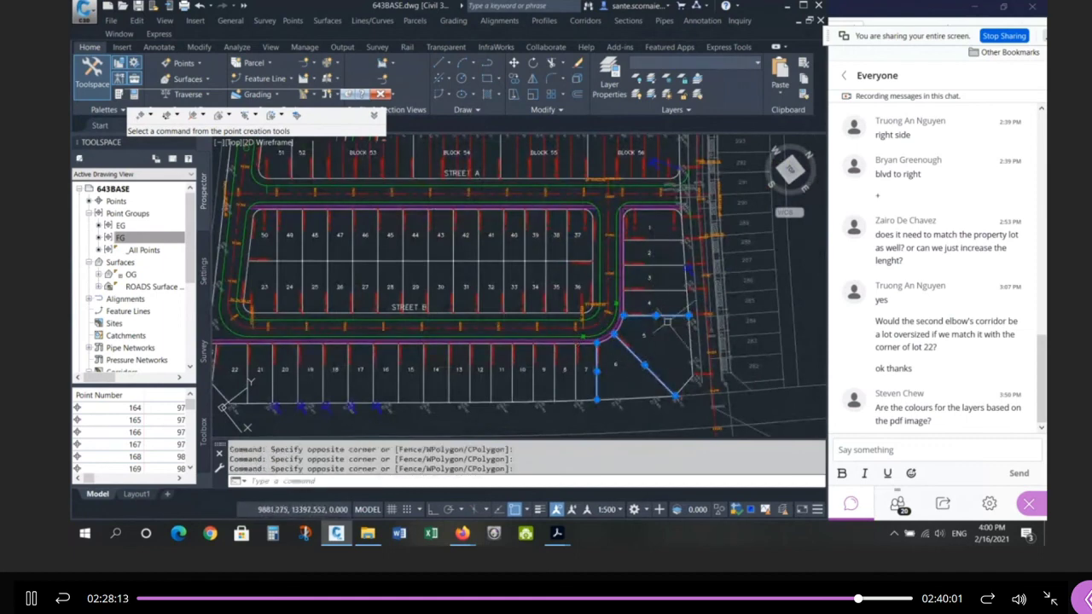
{"action": "key", "text": "Escape"}
{"action": "key", "text": "Escape"}
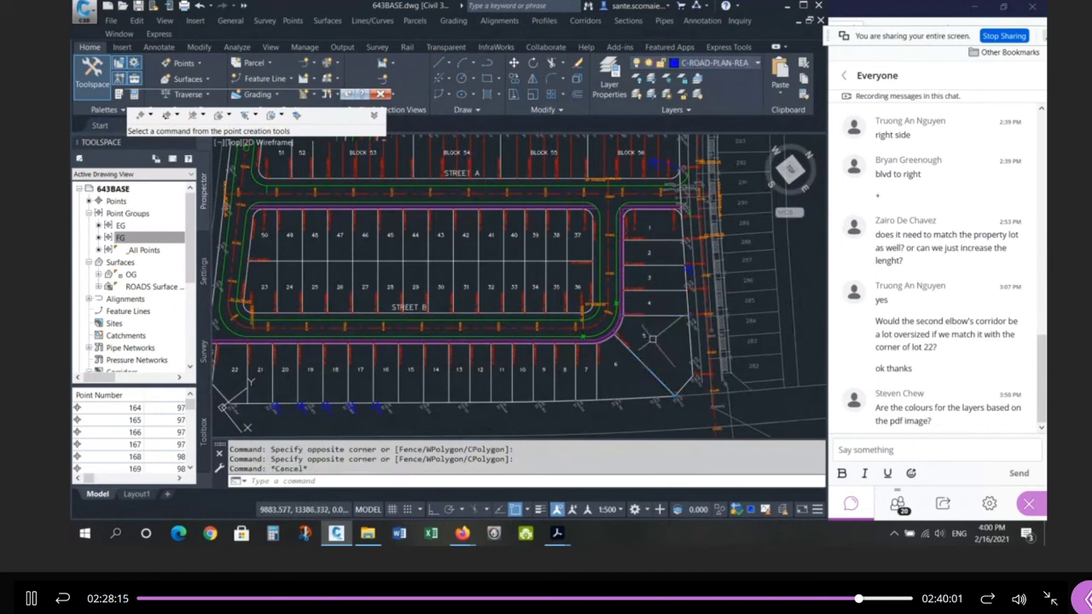
{"action": "key", "text": "Escape"}
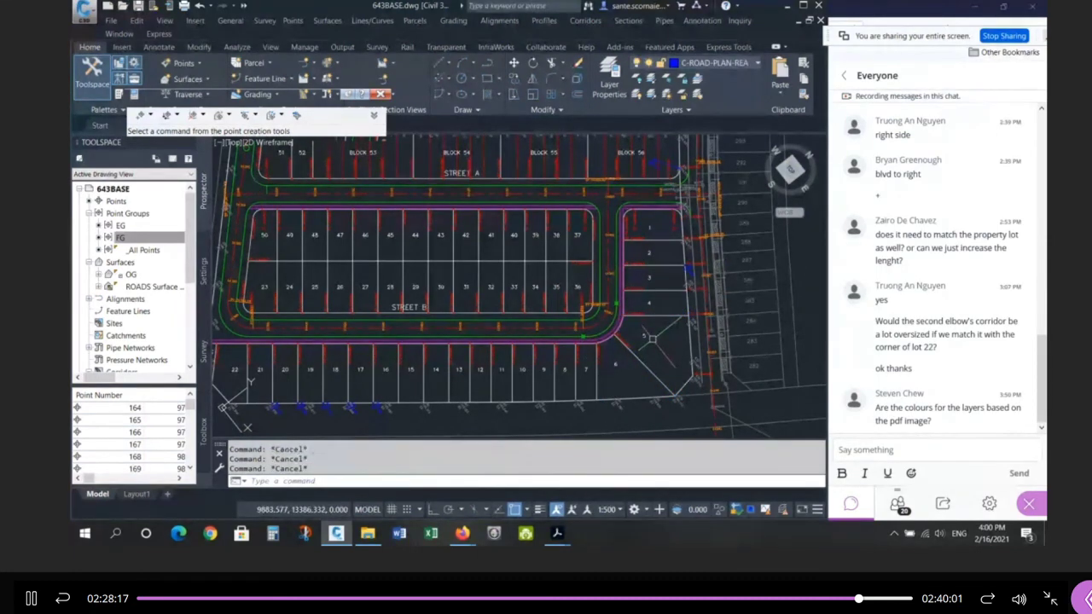
Step: Review the rear line of Lots 23 to 50, highlight the corridor FG points at both its ends and clear the selection
{"action": "scroll", "coordinate": [680, 388], "scroll_direction": "down", "scroll_amount": 2}
{"action": "scroll", "coordinate": [502, 298], "scroll_direction": "up", "scroll_amount": 2}
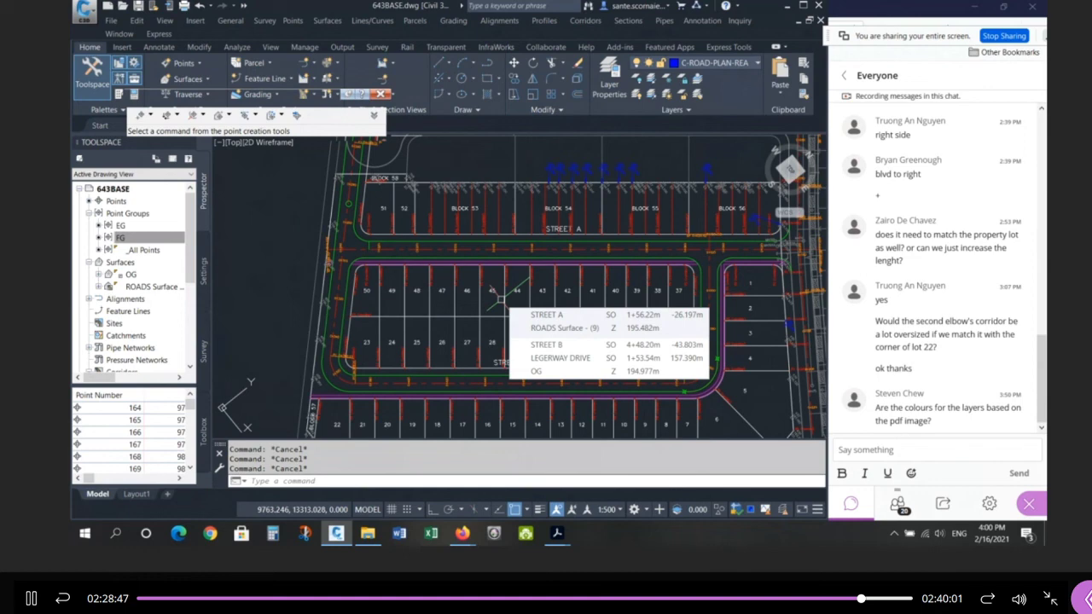
{"action": "scroll", "coordinate": [491, 333], "scroll_direction": "up", "scroll_amount": 2}
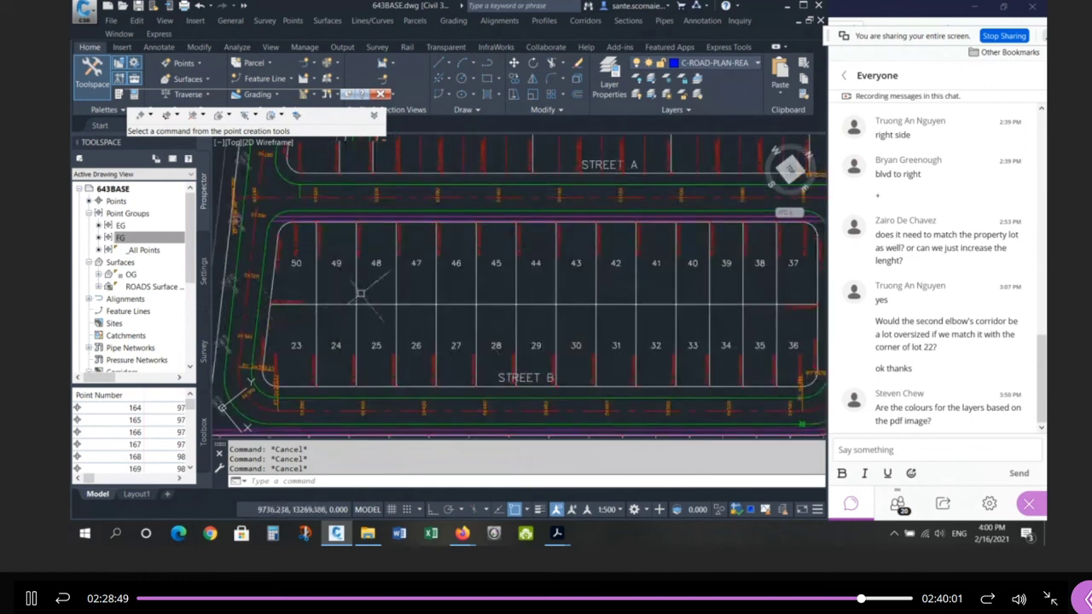
{"action": "scroll", "coordinate": [281, 285], "scroll_direction": "down", "scroll_amount": 2}
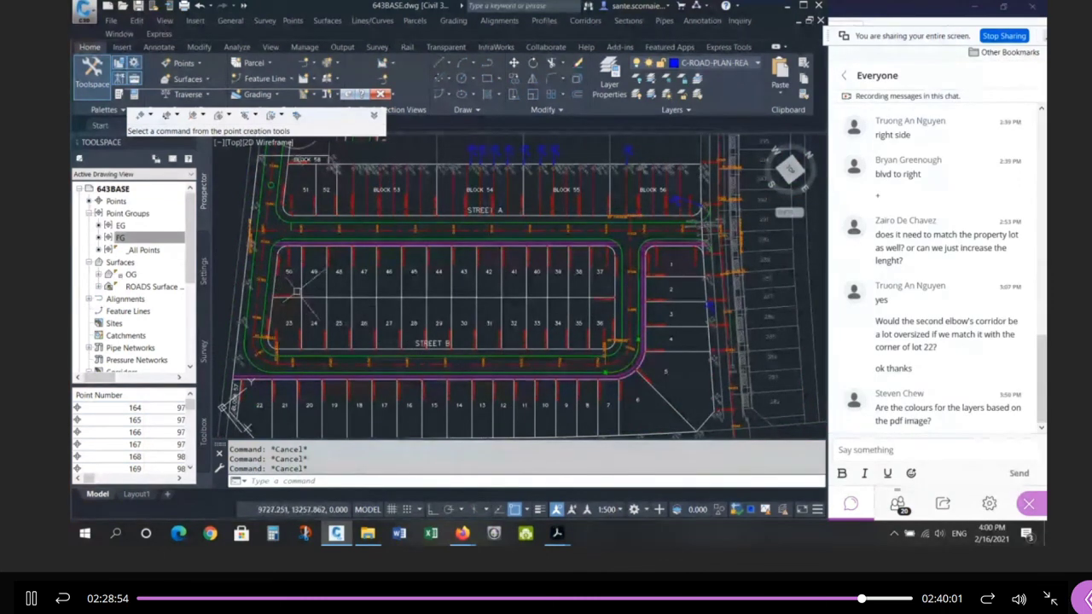
{"action": "left_click", "coordinate": [273, 296]}
{"action": "left_click", "coordinate": [613, 299]}
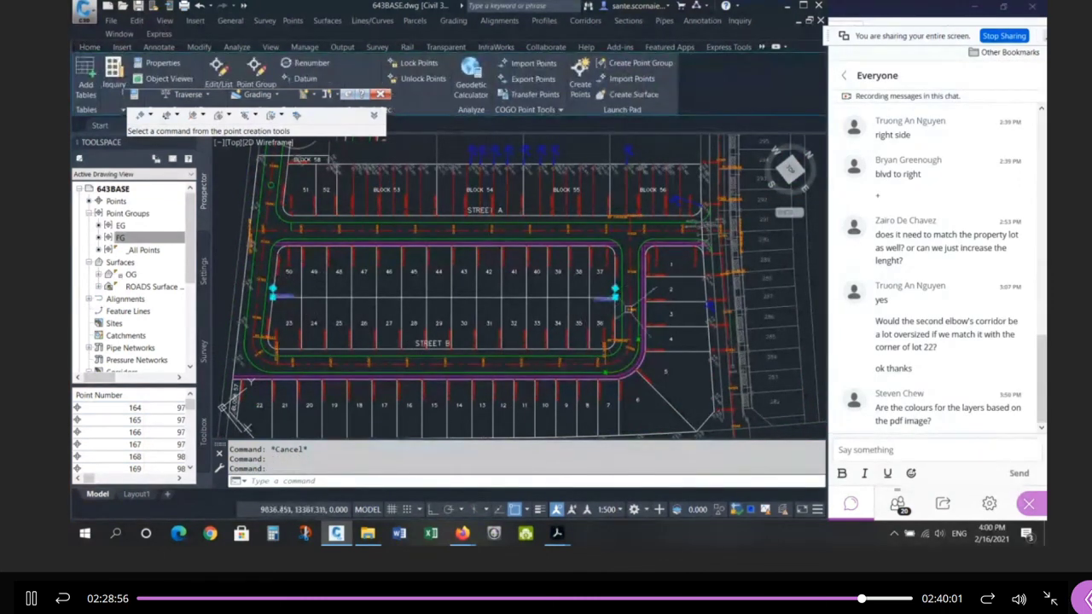
{"action": "key", "text": "Escape"}
{"action": "key", "text": "Escape"}
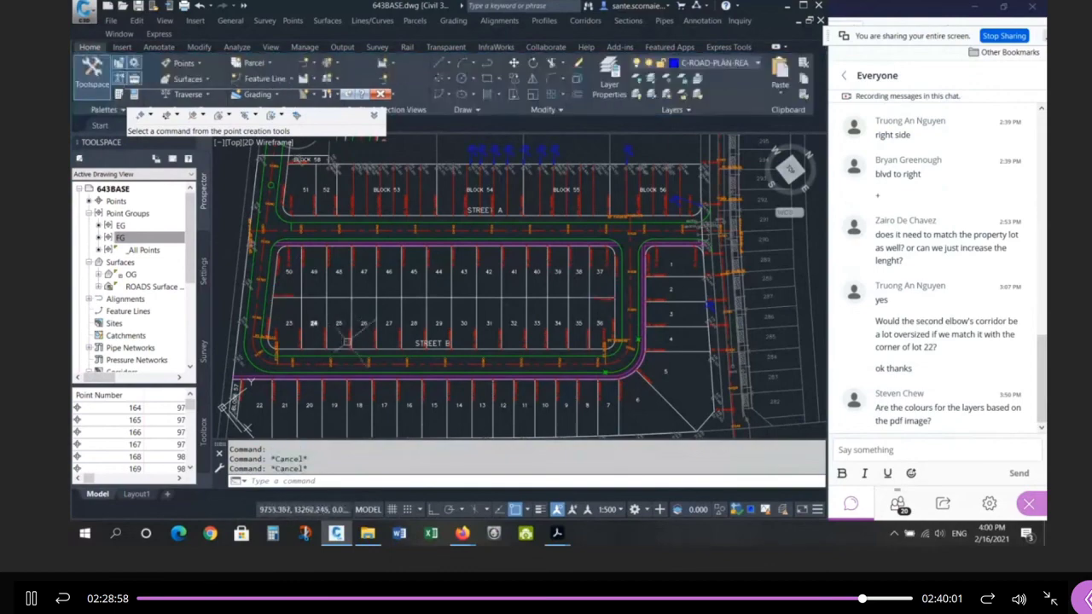
Step: Switch to Acrobat to review the clouded rear line of Lots 23 to 50 in the rear-yard grading sketch, and close all its tabs
{"action": "mouse_move", "coordinate": [557, 533]}
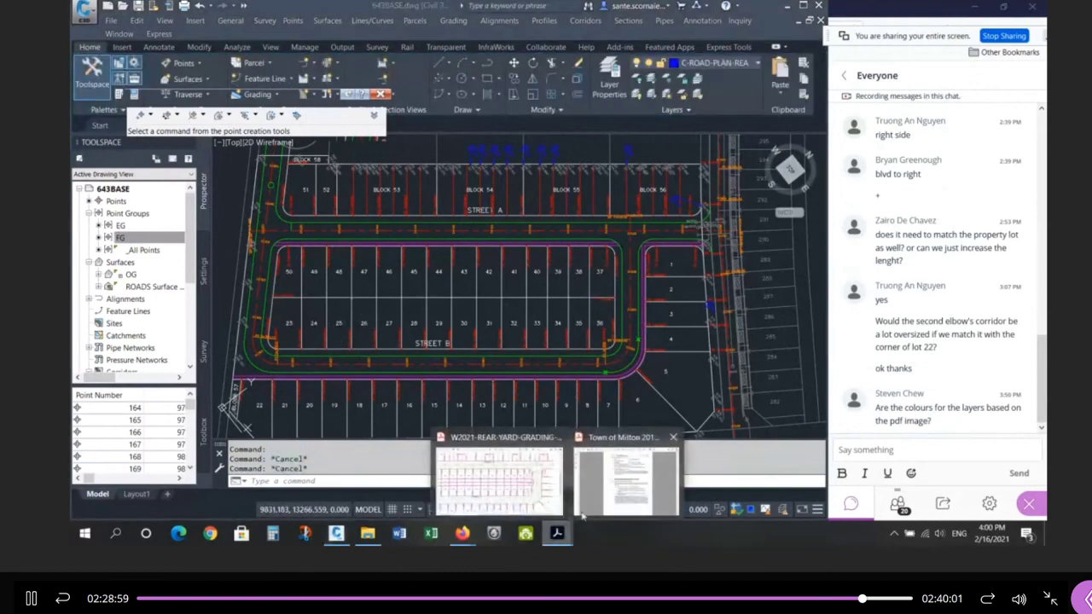
{"action": "left_click", "coordinate": [526, 488]}
{"action": "scroll", "coordinate": [581, 417], "scroll_direction": "down", "scroll_amount": 3, "text": "ctrl"}
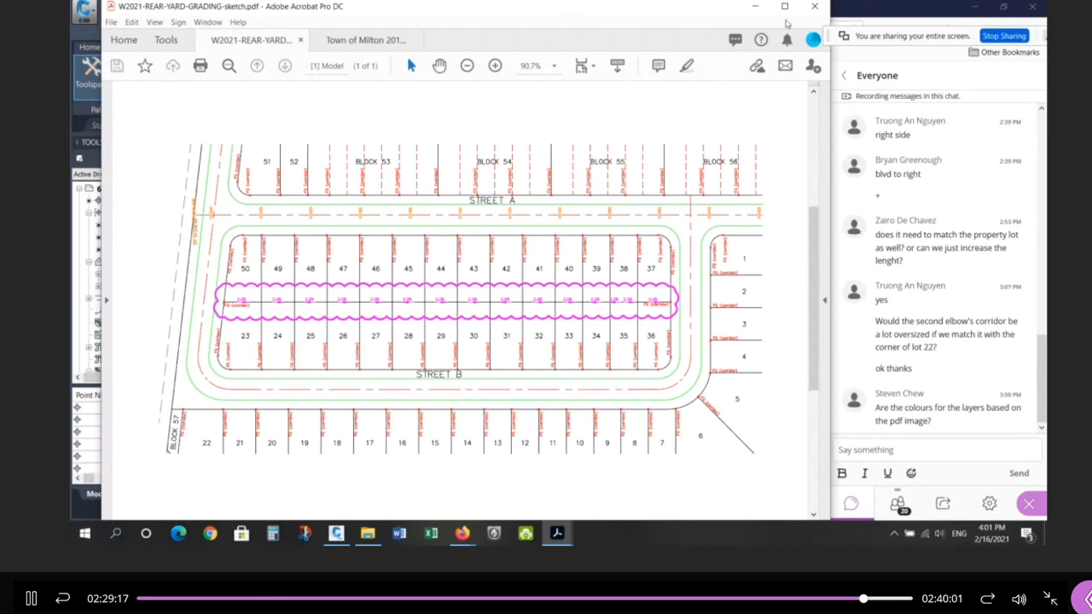
{"action": "left_click", "coordinate": [811, 8]}
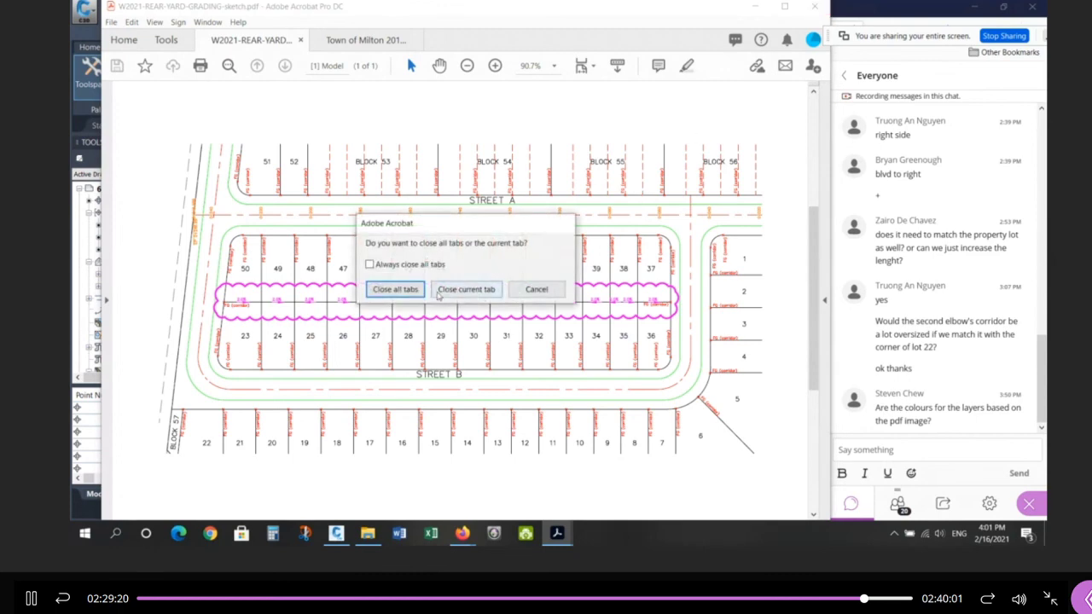
{"action": "left_click", "coordinate": [411, 292]}
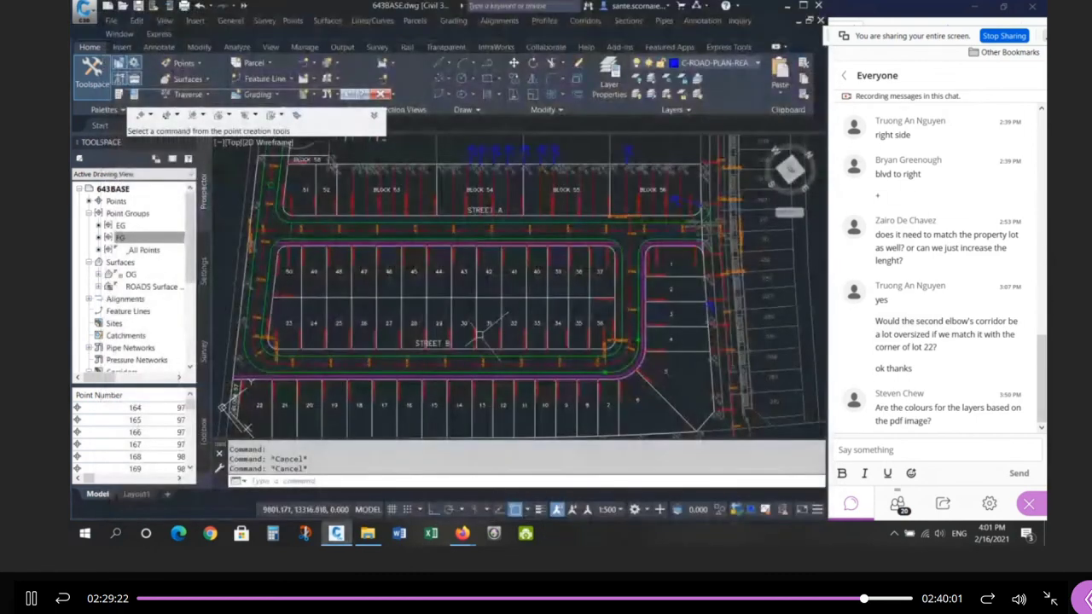
{"action": "scroll", "coordinate": [556, 279], "scroll_direction": "down", "scroll_amount": 2}
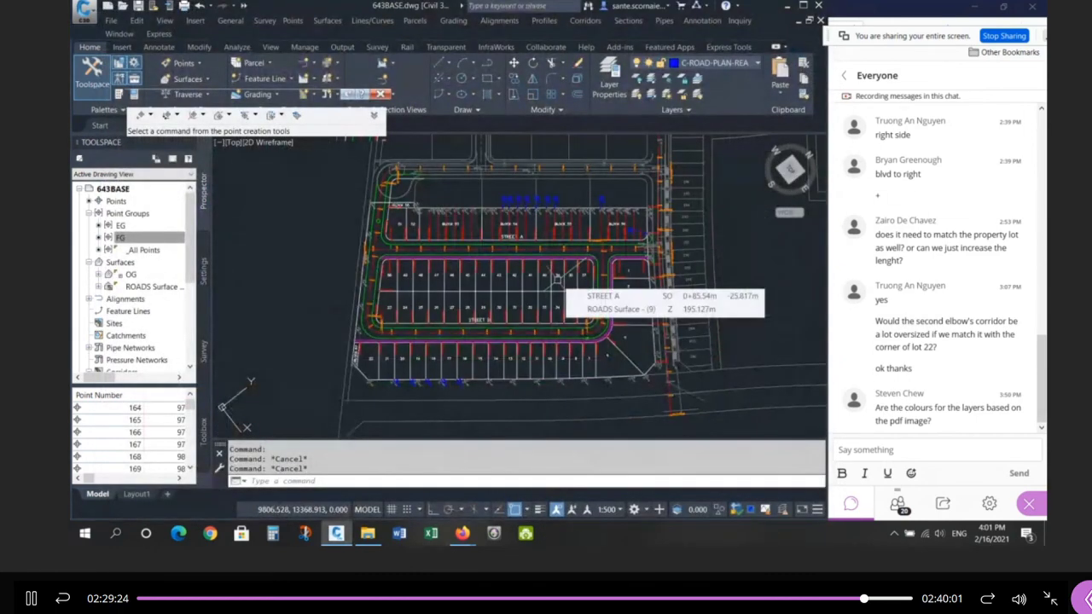
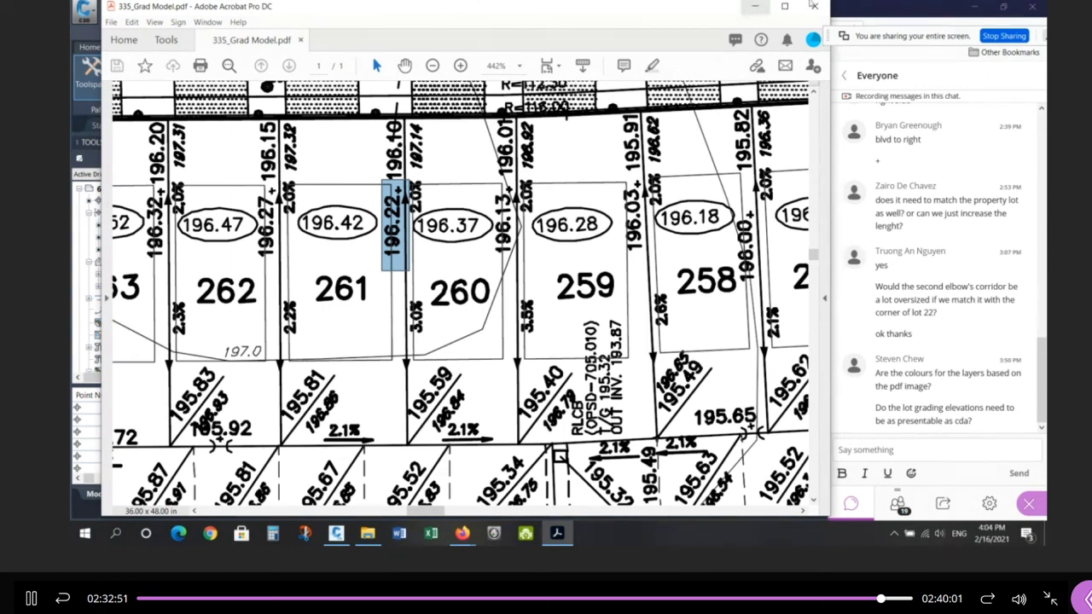
Step: Put away the 335_Grad Model PDF, return to the 643BASE drawing in Civil 3D and close the point creation tools
{"action": "left_click", "coordinate": [753, 9]}
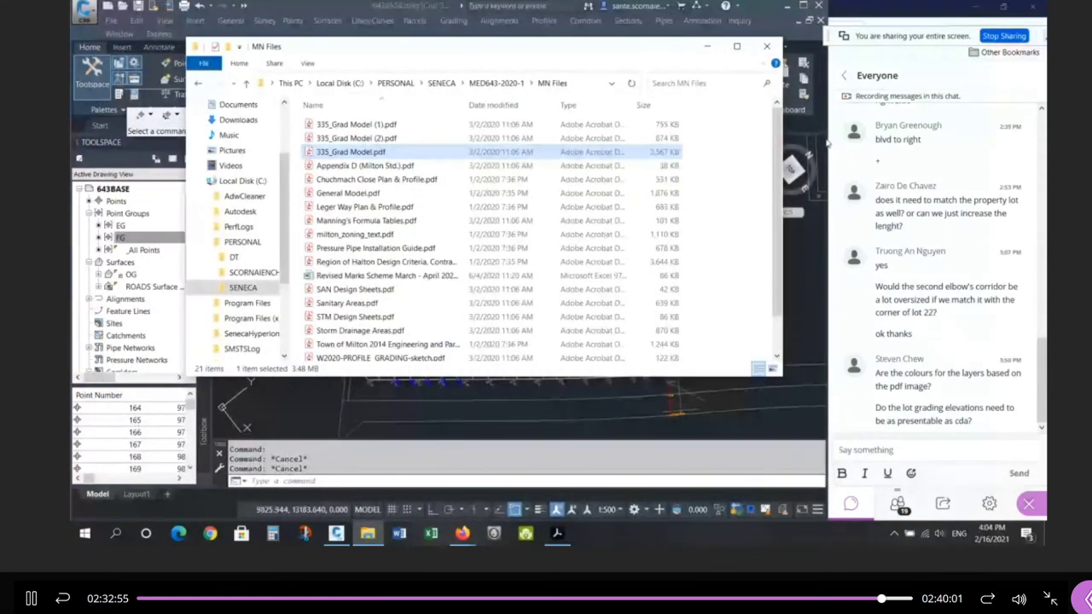
{"action": "left_click", "coordinate": [826, 145]}
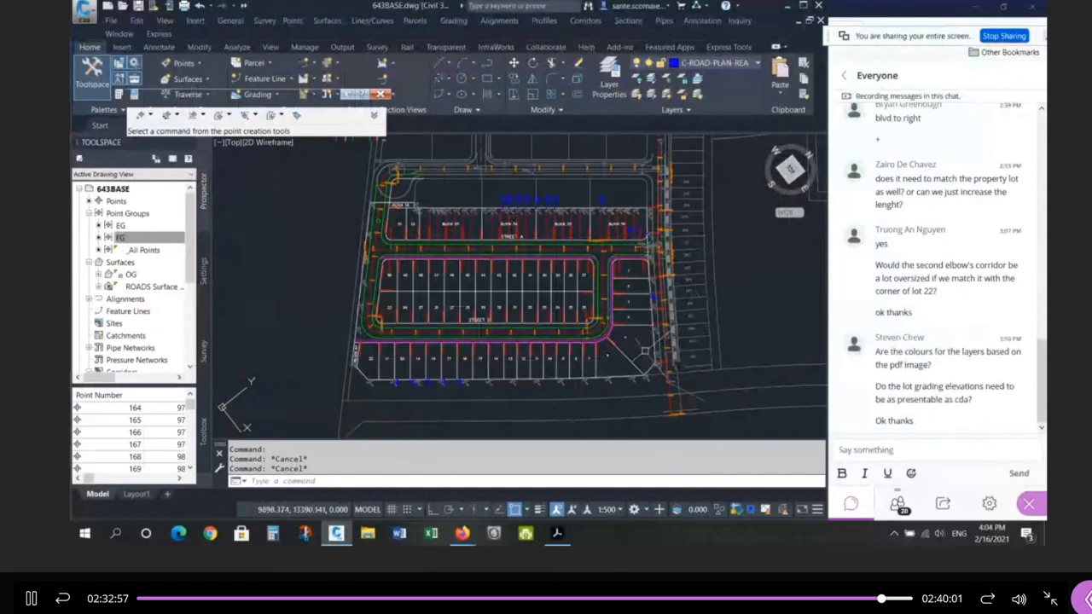
{"action": "mouse_move", "coordinate": [645, 350]}
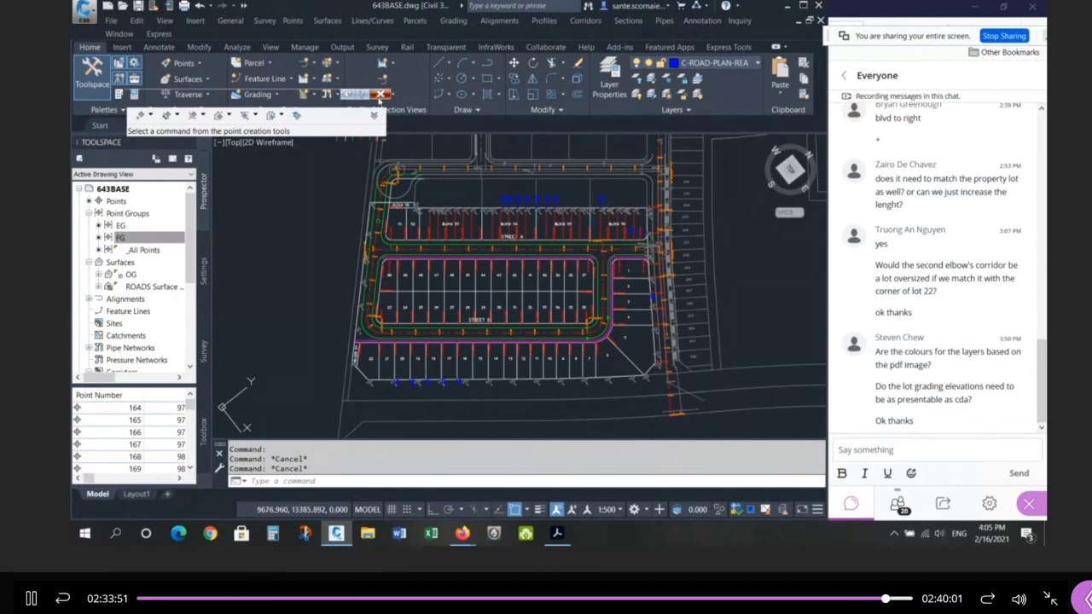
{"action": "left_click", "coordinate": [379, 96]}
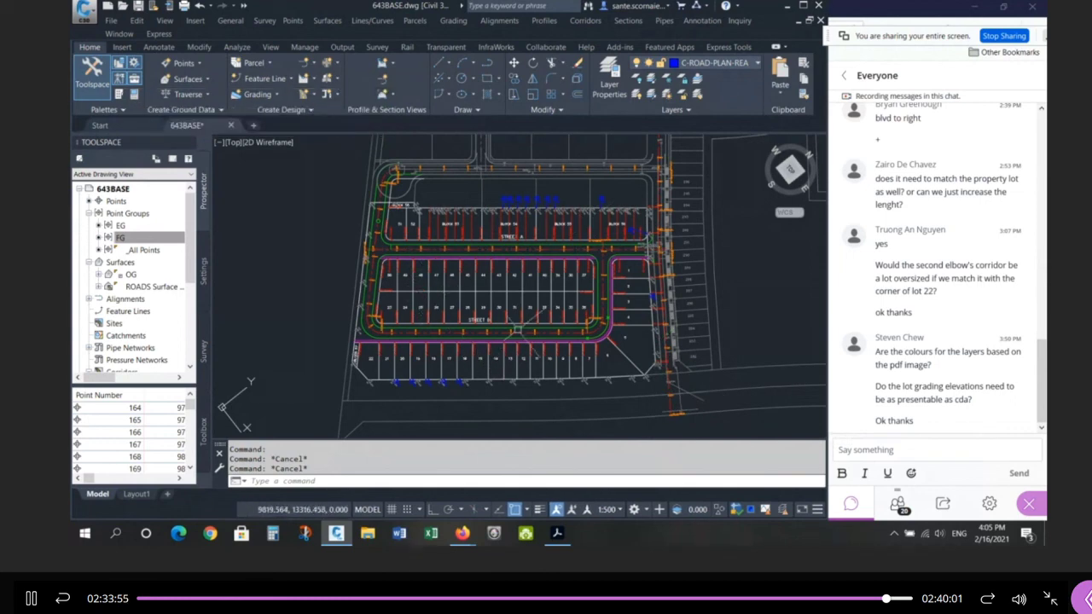
Step: Save the 643BASE drawing
{"action": "scroll", "coordinate": [517, 329], "scroll_direction": "down", "scroll_amount": 2}
{"action": "scroll", "coordinate": [523, 312], "scroll_direction": "up", "scroll_amount": 2}
{"action": "left_click", "coordinate": [139, 7]}
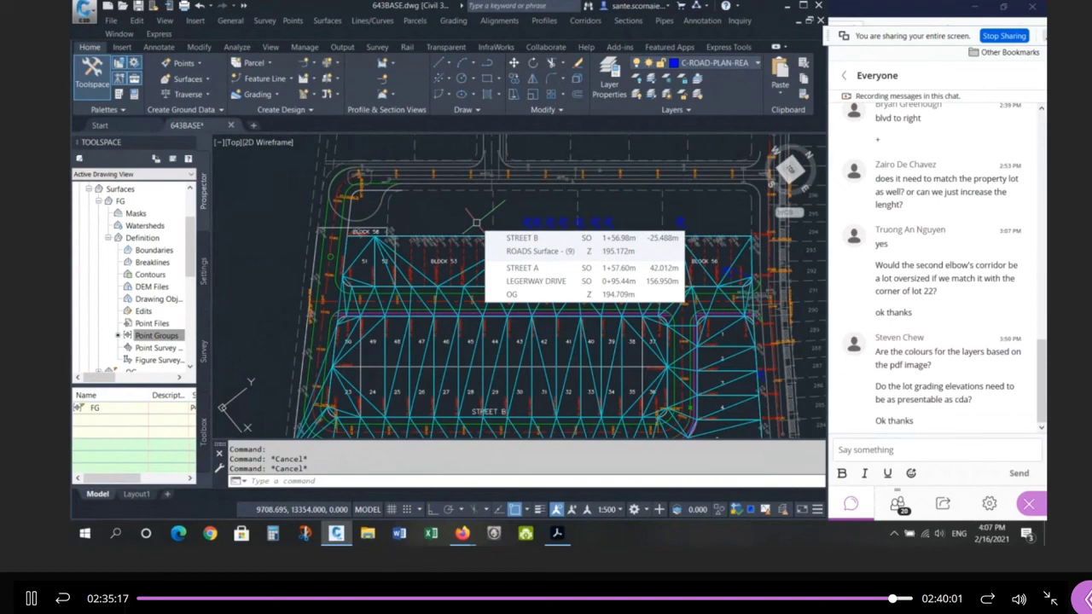
Step: Inspect the FG and EG points along the rear line of Blocks 54 and 55, selecting some and clearing the selection
{"action": "scroll", "coordinate": [475, 223], "scroll_direction": "down", "scroll_amount": 2}
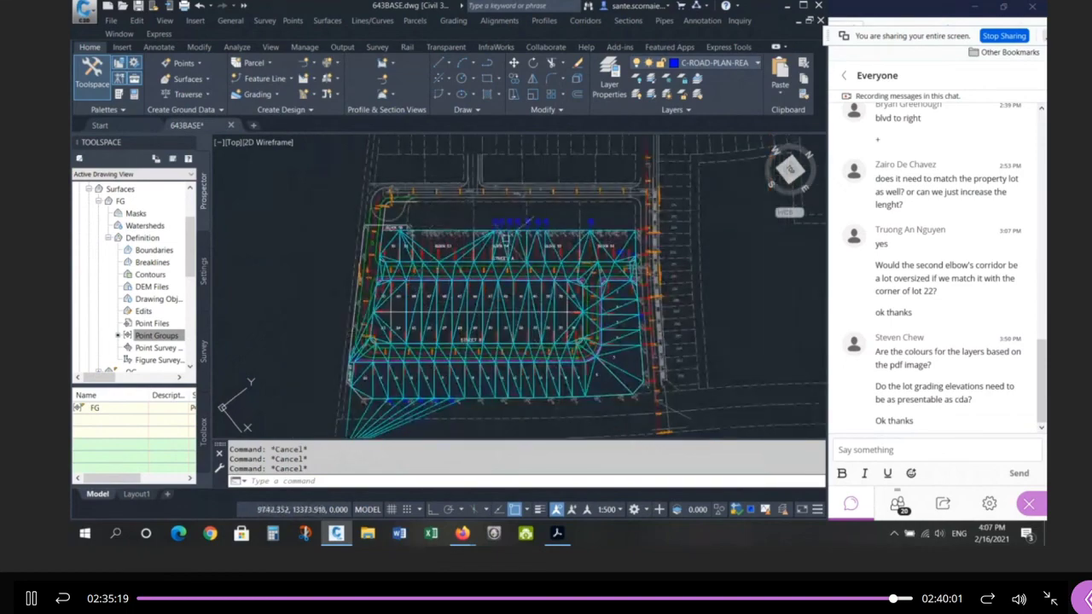
{"action": "scroll", "coordinate": [502, 241], "scroll_direction": "up", "scroll_amount": 2}
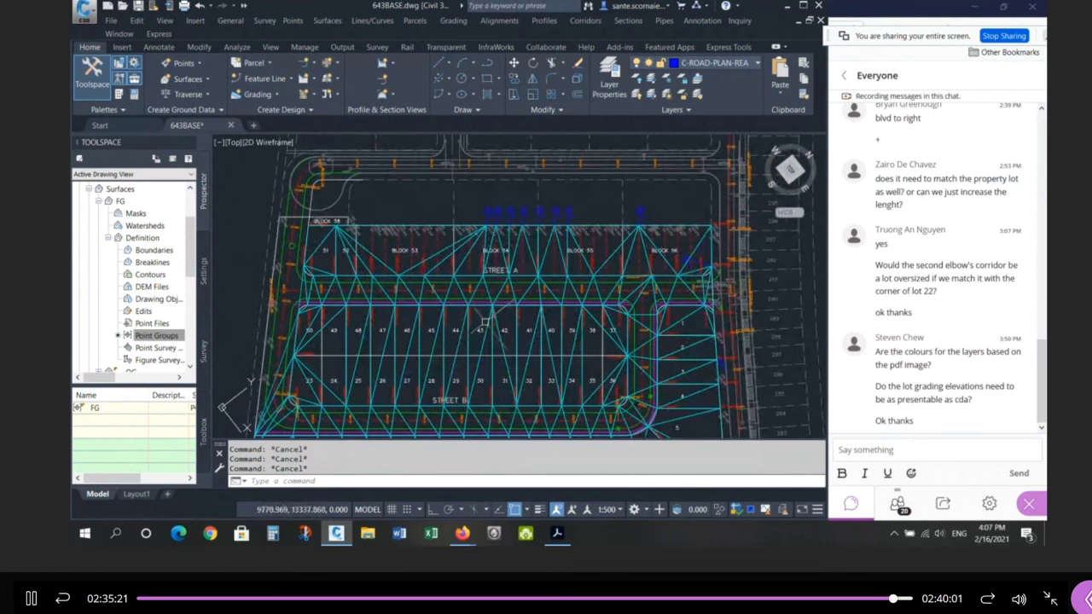
{"action": "mouse_move", "coordinate": [484, 320]}
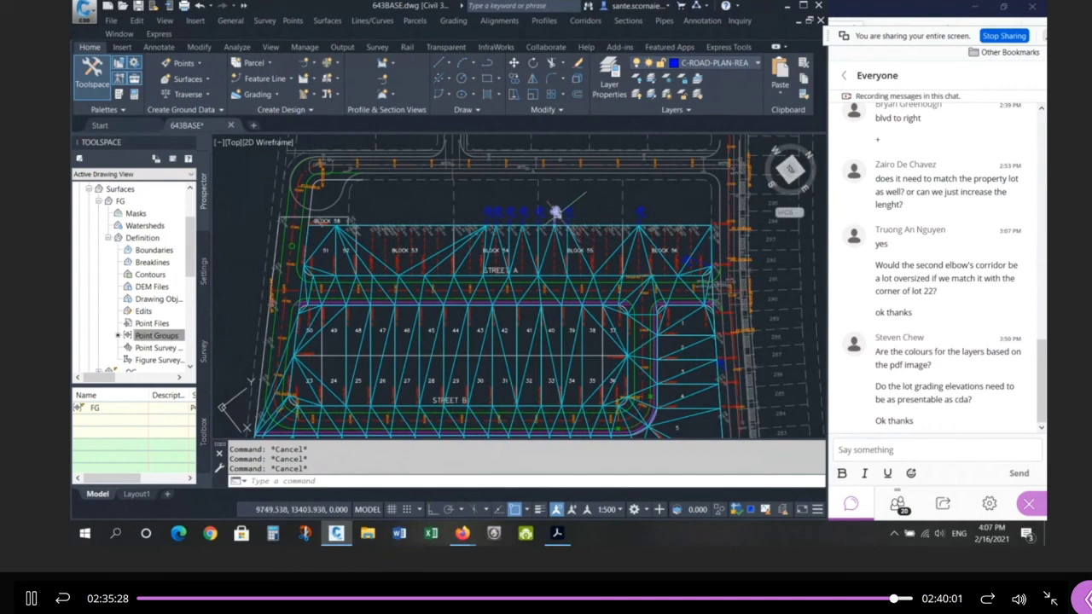
{"action": "scroll", "coordinate": [474, 225], "scroll_direction": "up", "scroll_amount": 4}
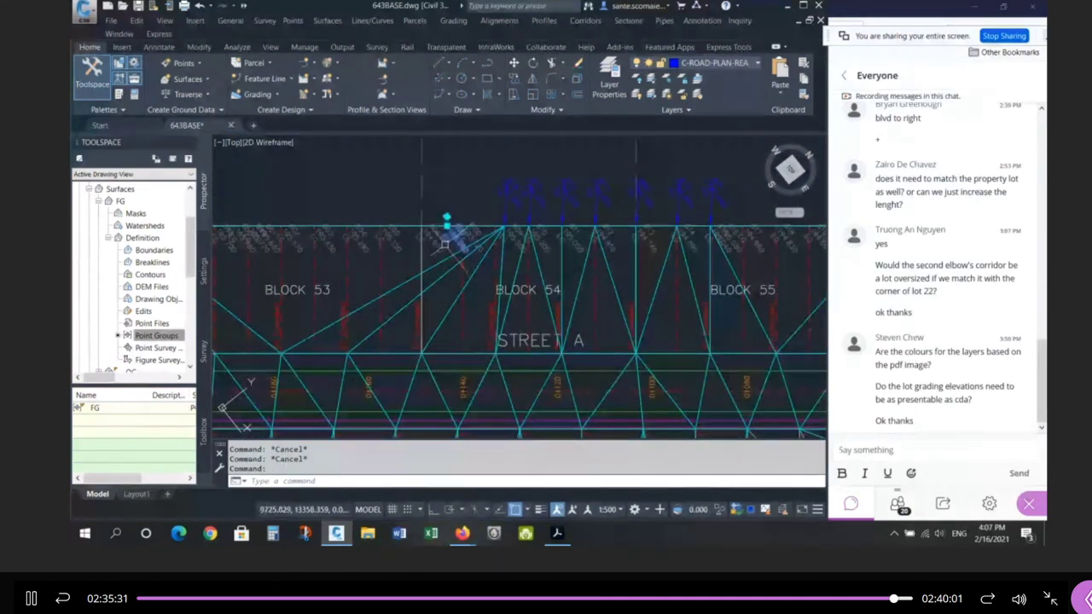
{"action": "left_click", "coordinate": [713, 199]}
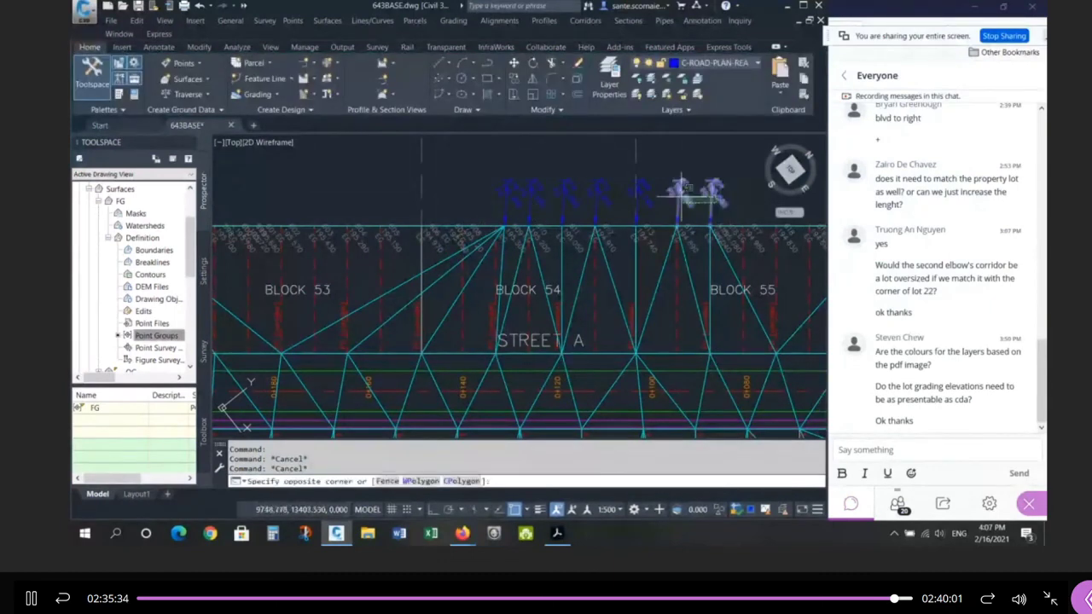
{"action": "key", "text": "Escape"}
{"action": "scroll", "coordinate": [686, 189], "scroll_direction": "up", "scroll_amount": 2}
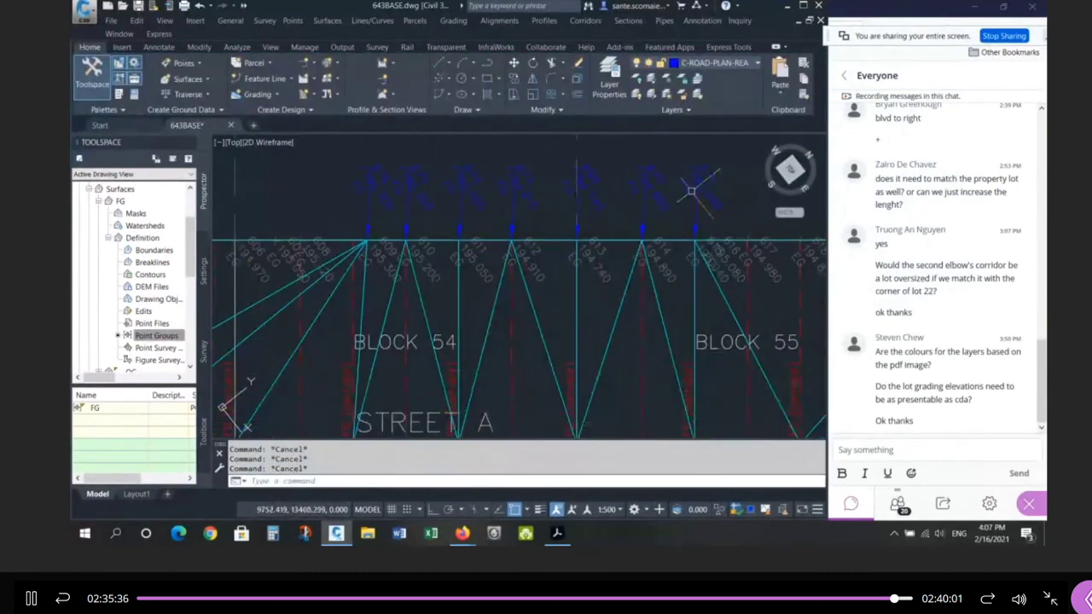
{"action": "left_click", "coordinate": [695, 188]}
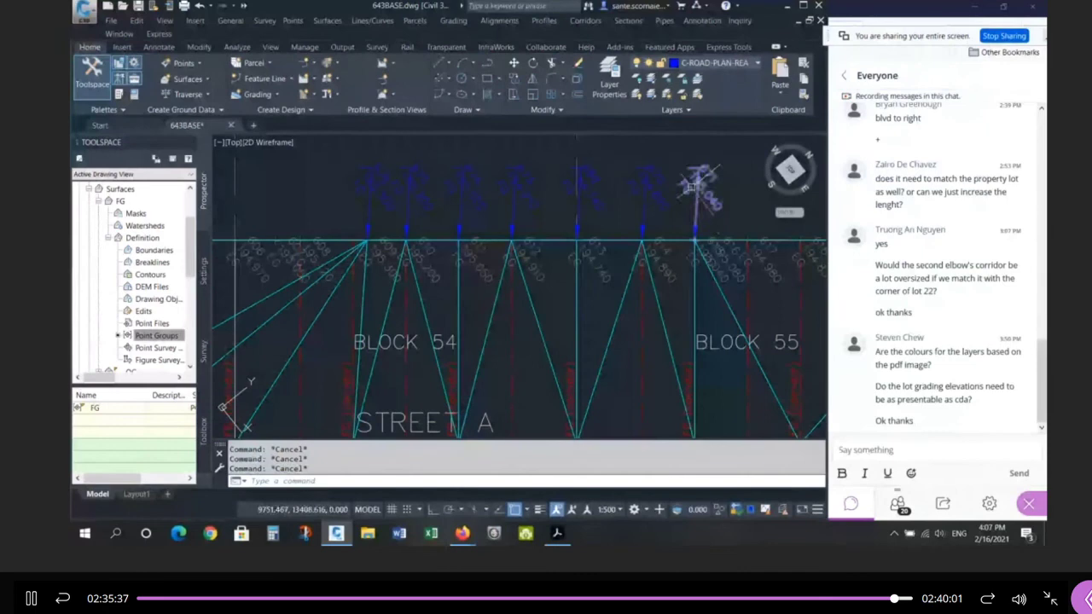
{"action": "left_click", "coordinate": [699, 261]}
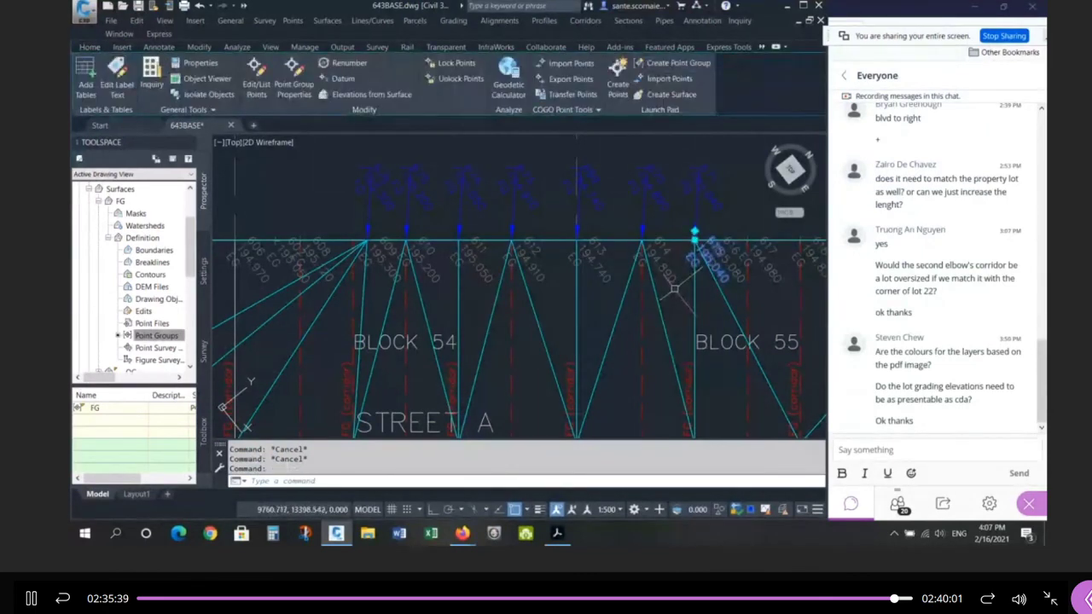
{"action": "key", "text": "Escape"}
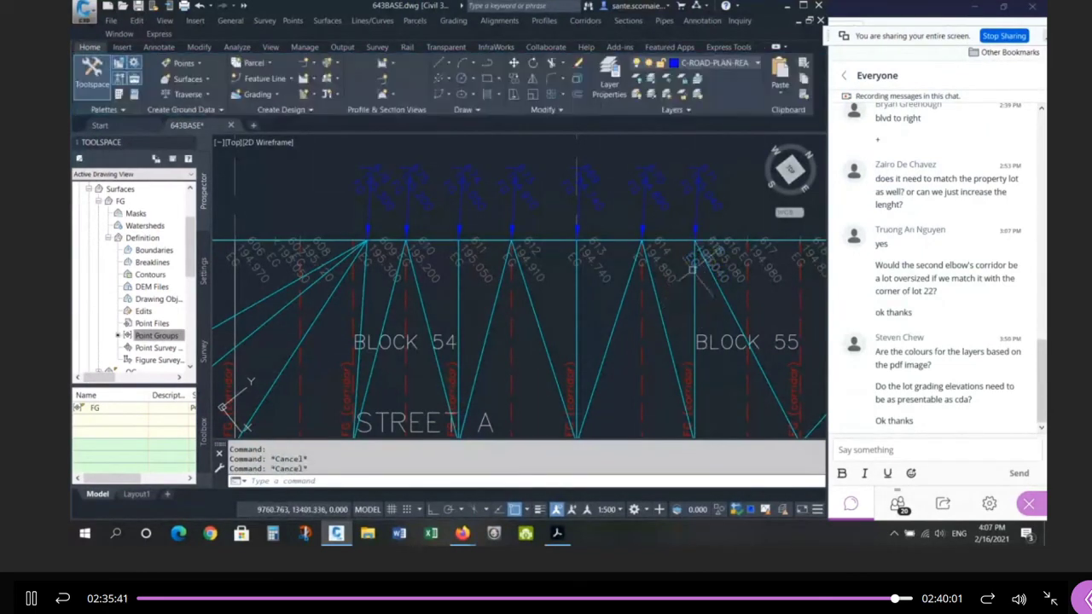
{"action": "left_click", "coordinate": [711, 201]}
{"action": "key", "text": "Escape"}
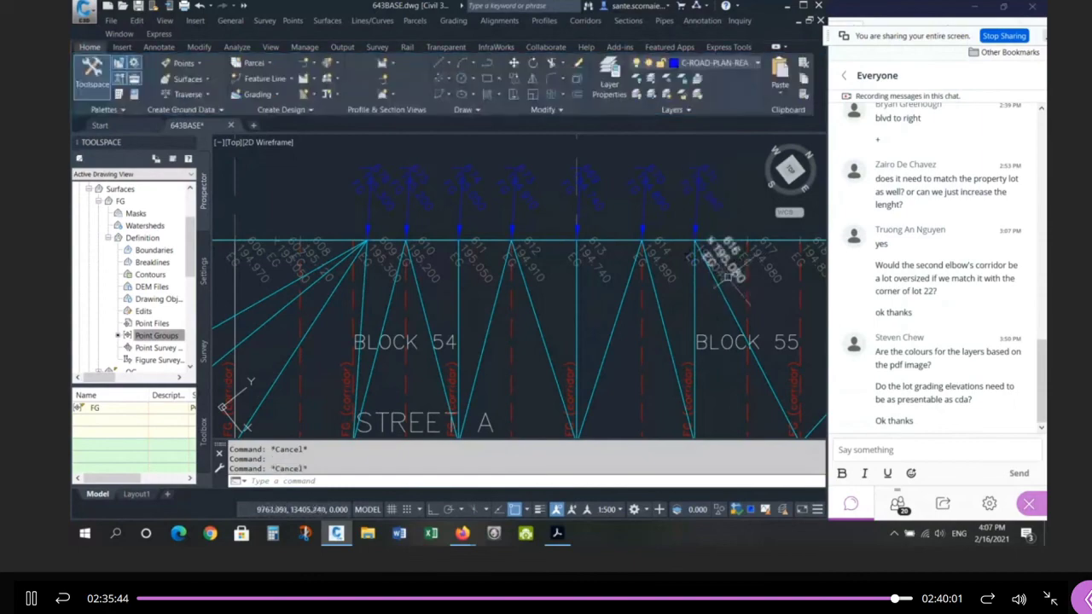
{"action": "left_click", "coordinate": [727, 278]}
{"action": "key", "text": "Escape"}
{"action": "left_click", "coordinate": [715, 207]}
{"action": "key", "text": "Escape"}
{"action": "key", "text": "Escape"}
{"action": "key", "text": "Escape"}
{"action": "scroll", "coordinate": [622, 174], "scroll_direction": "down", "scroll_amount": 4}
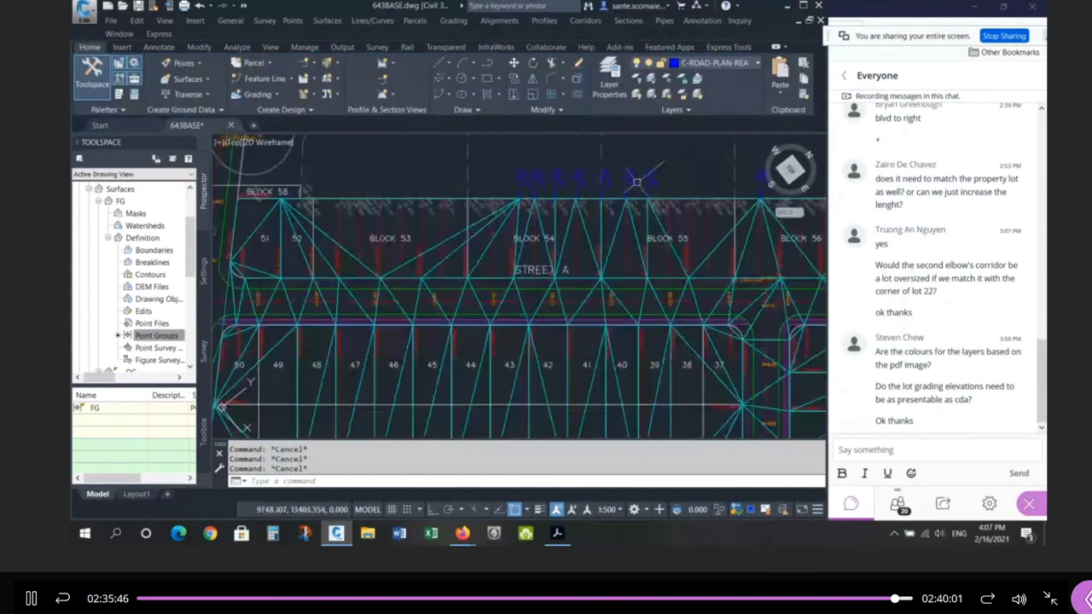
{"action": "scroll", "coordinate": [636, 182], "scroll_direction": "down", "scroll_amount": 2}
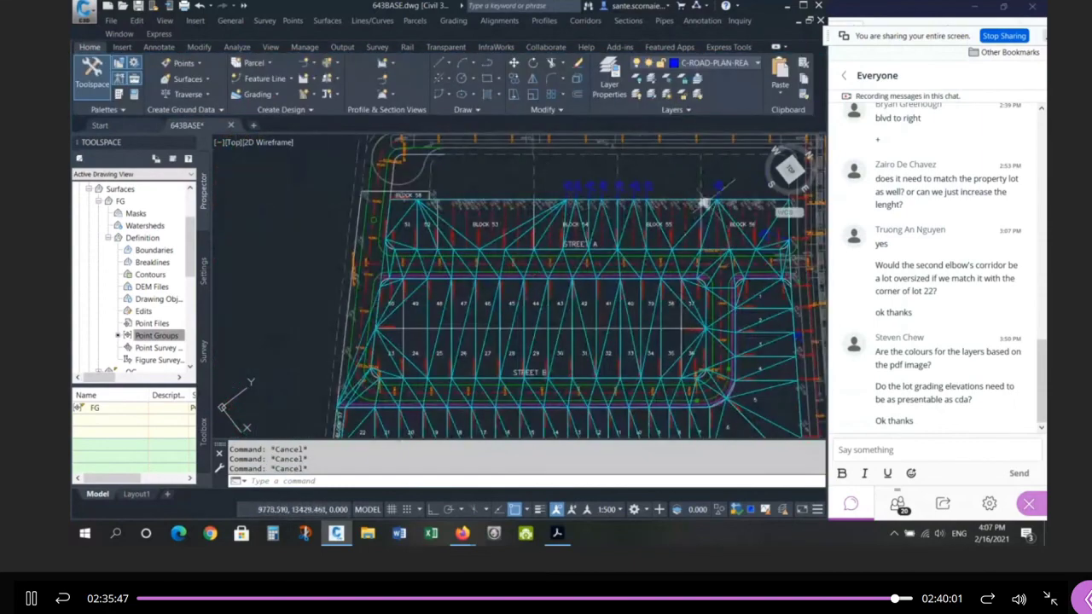
Step: Copy the FG point nearest Block 53 on Block 54's rear line to Block 53's rear line, using the next point number
{"action": "scroll", "coordinate": [503, 194], "scroll_direction": "up", "scroll_amount": 2}
{"action": "scroll", "coordinate": [503, 195], "scroll_direction": "up", "scroll_amount": 2}
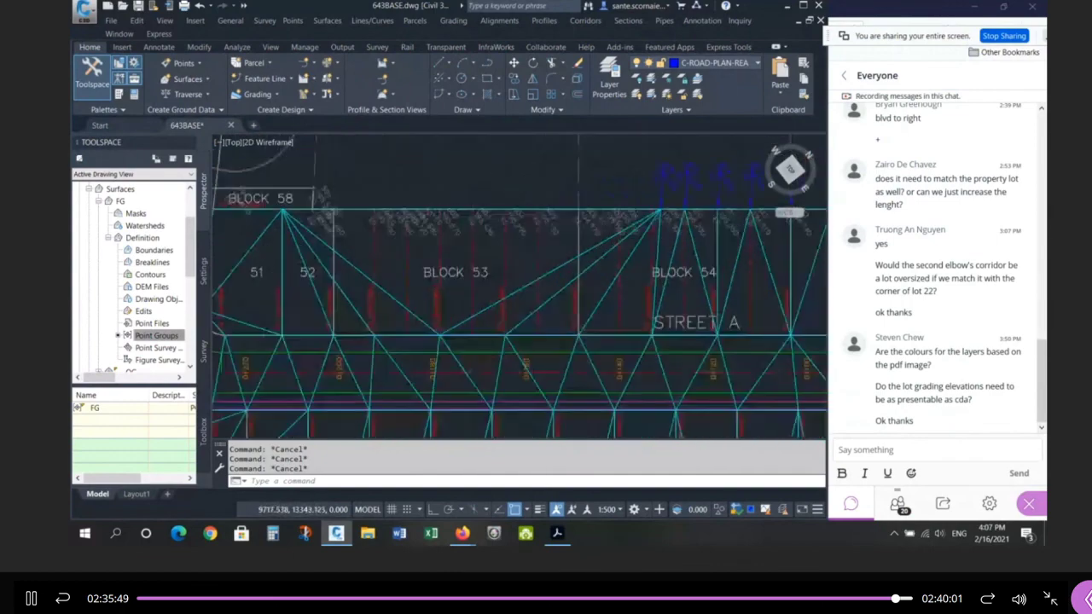
{"action": "scroll", "coordinate": [525, 242], "scroll_direction": "up", "scroll_amount": 2}
{"action": "left_click", "coordinate": [513, 213]}
{"action": "key", "text": "Escape"}
{"action": "scroll", "coordinate": [497, 274], "scroll_direction": "down", "scroll_amount": 2}
{"action": "type", "text": "c"}
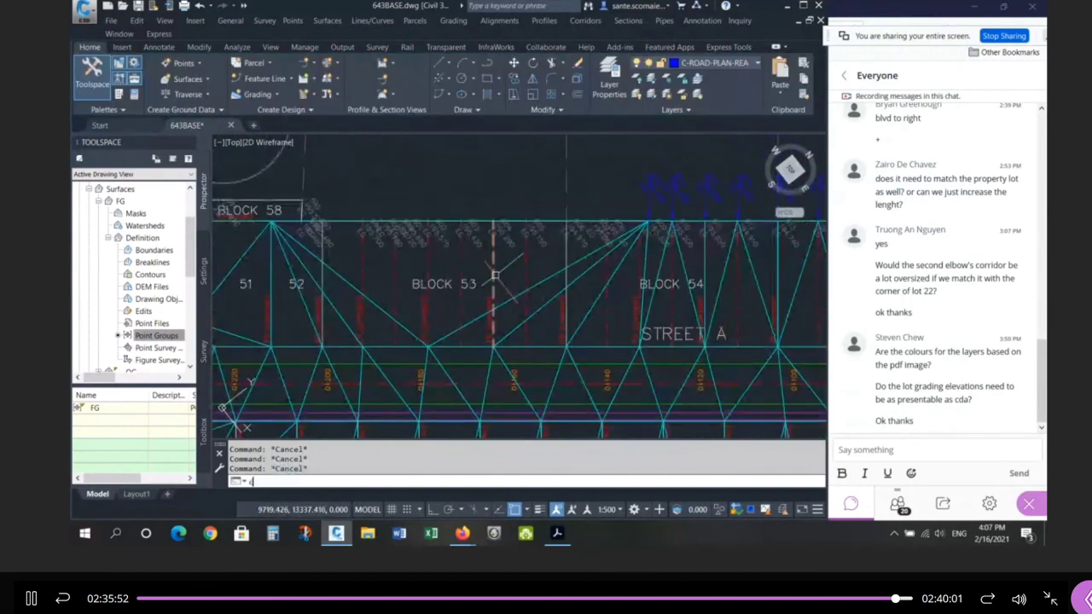
{"action": "type", "text": "o"}
{"action": "key", "text": "Return"}
{"action": "left_click", "coordinate": [647, 219]}
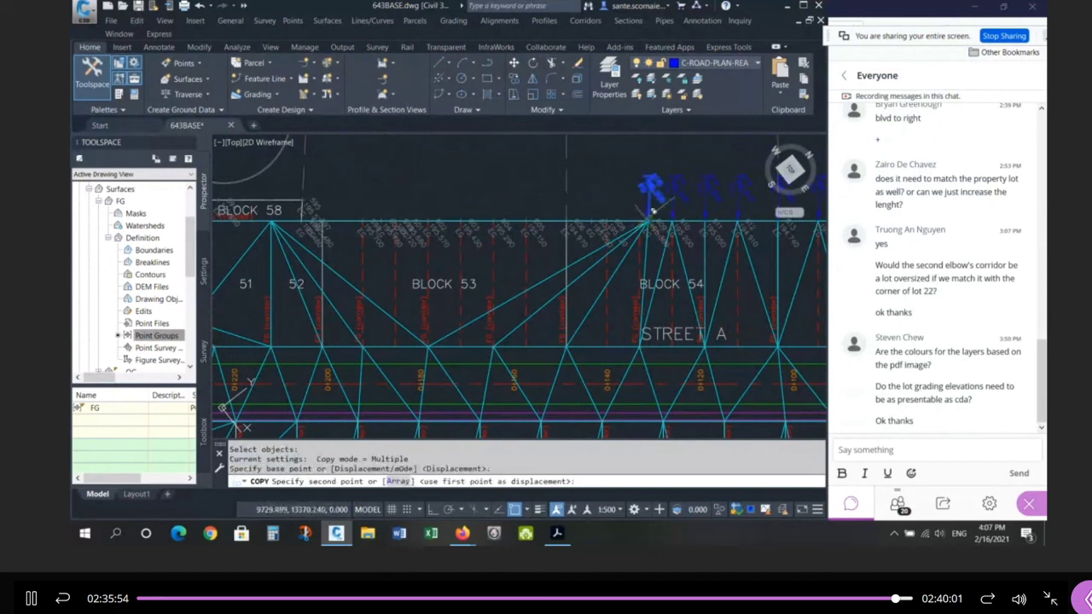
{"action": "left_click", "coordinate": [509, 223]}
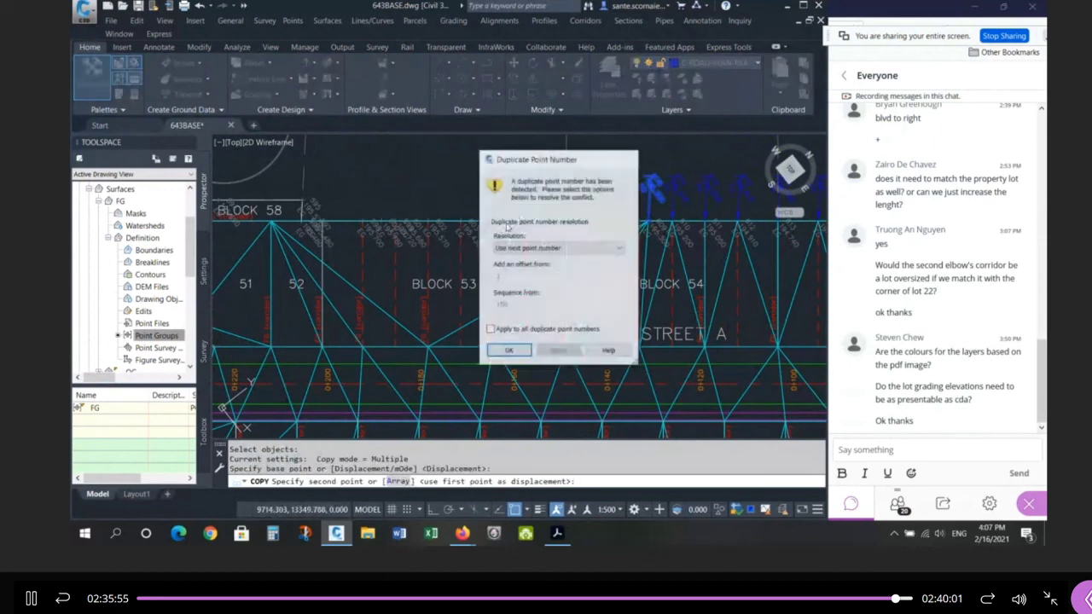
{"action": "left_click", "coordinate": [509, 349]}
{"action": "key", "text": "Escape"}
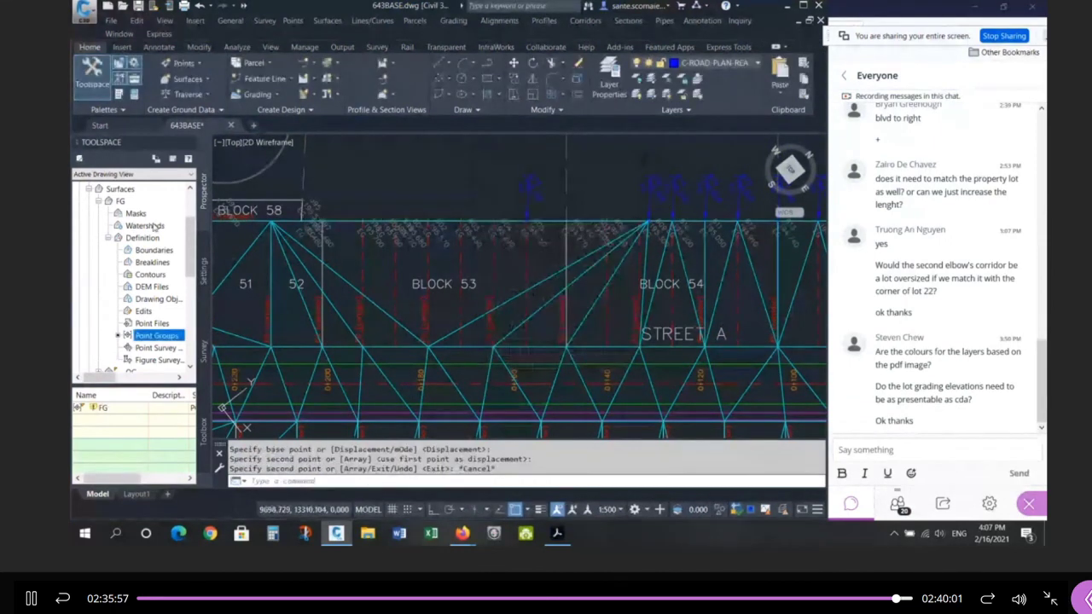
Step: Rebuild the FG surface and dismiss the event report
{"action": "scroll", "coordinate": [155, 225], "scroll_direction": "up", "scroll_amount": 2}
{"action": "right_click", "coordinate": [147, 216]}
{"action": "left_click", "coordinate": [164, 269]}
{"action": "right_click", "coordinate": [166, 274]}
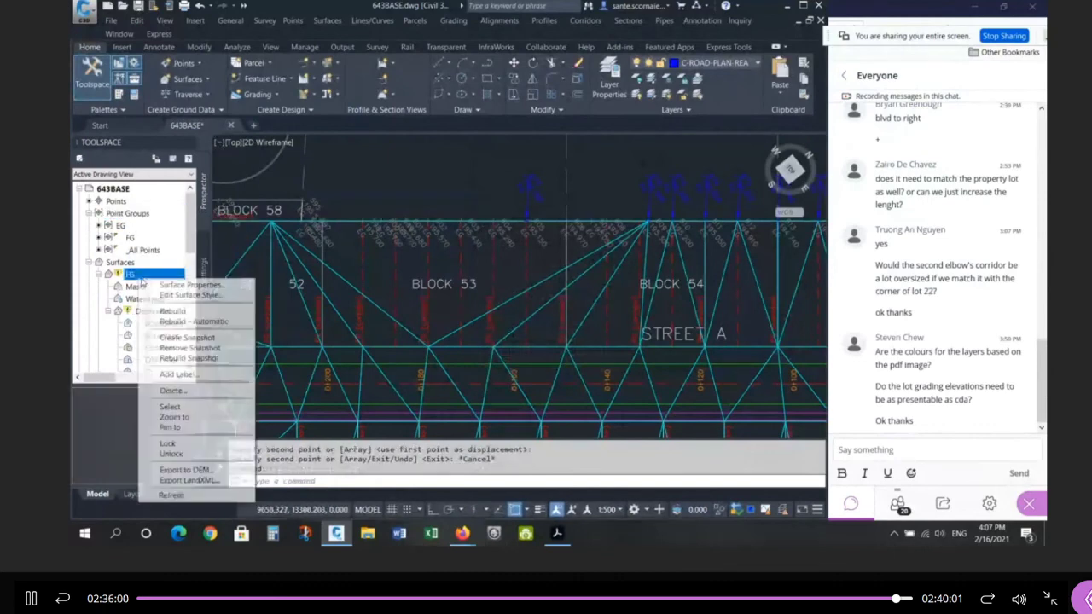
{"action": "left_click", "coordinate": [174, 312]}
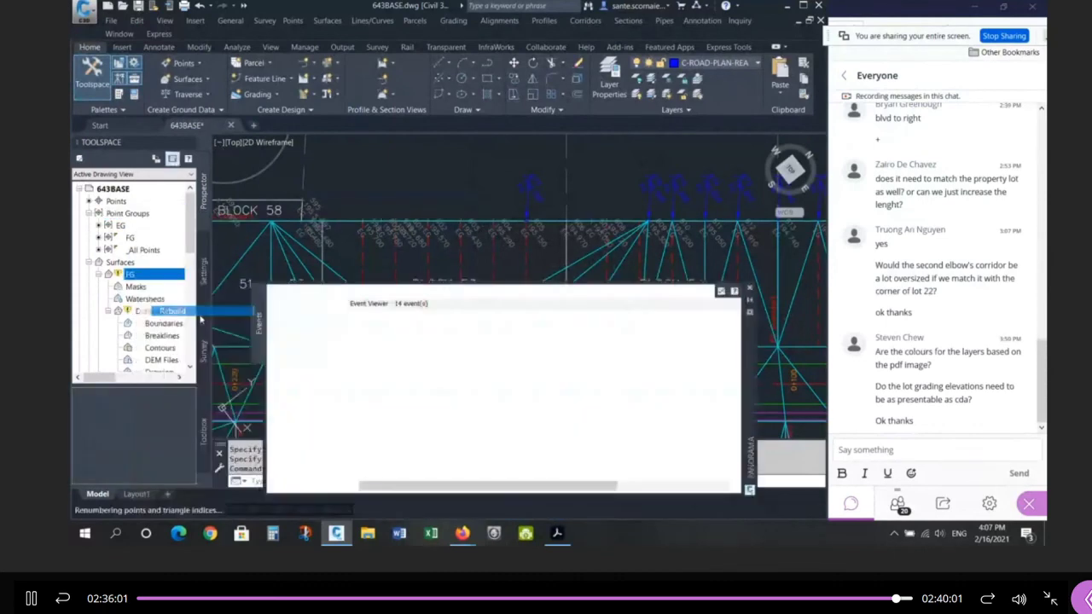
{"action": "left_click", "coordinate": [749, 289]}
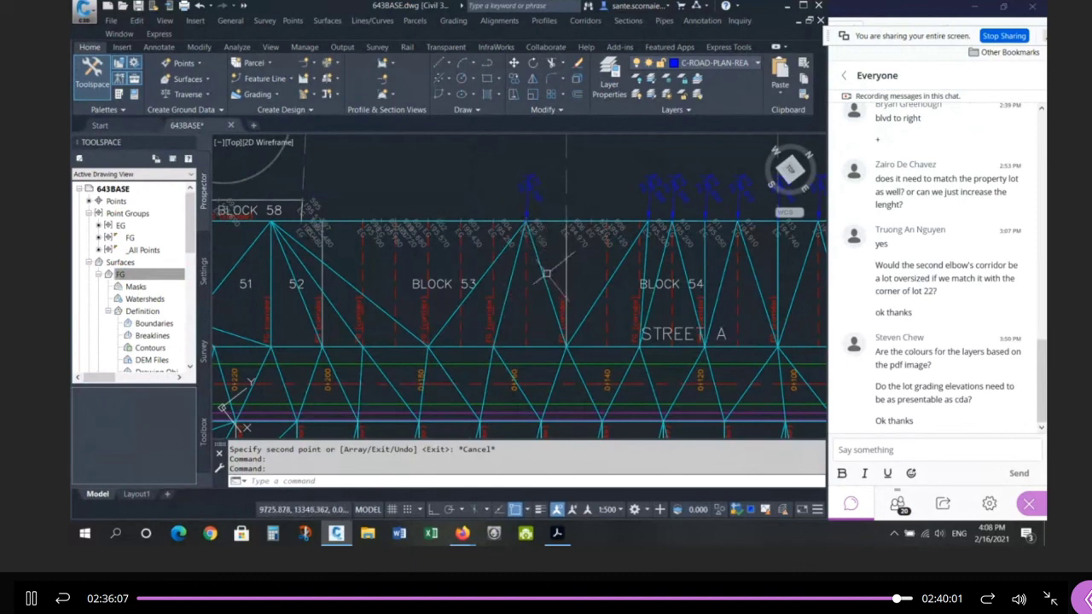
Step: Hide the FG surface triangles by setting the surface style to NO-DISPLAY in the surface properties
{"action": "mouse_move", "coordinate": [545, 278]}
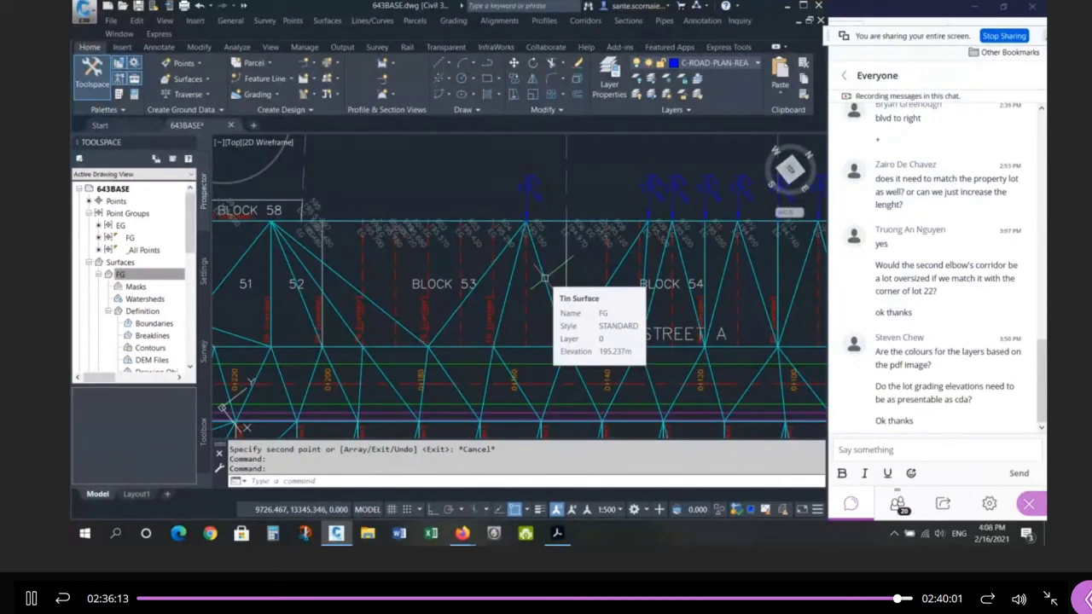
{"action": "scroll", "coordinate": [442, 219], "scroll_direction": "down", "scroll_amount": 2}
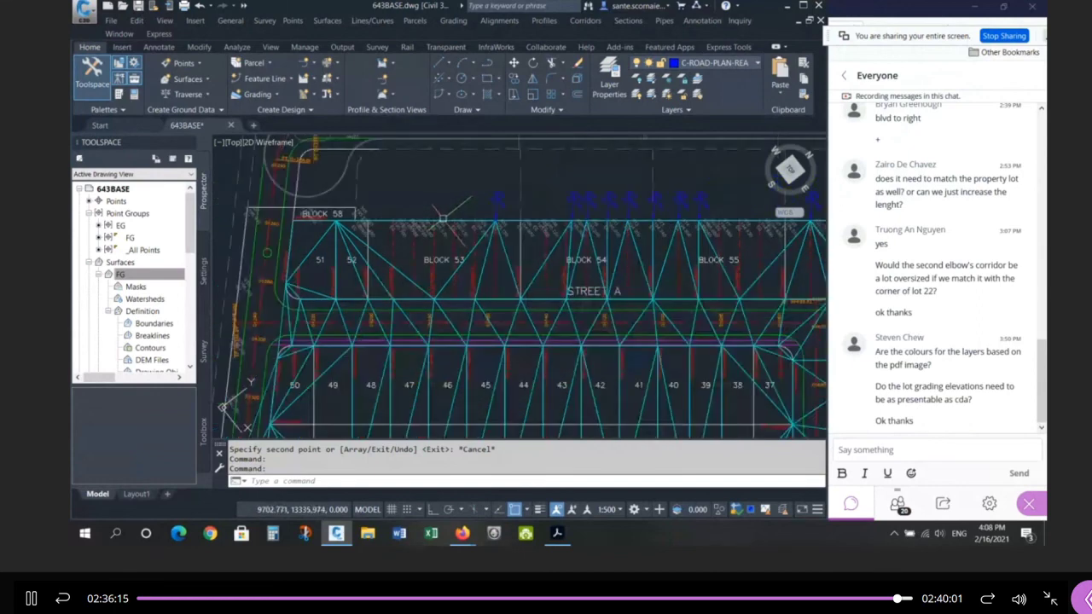
{"action": "left_click", "coordinate": [491, 254]}
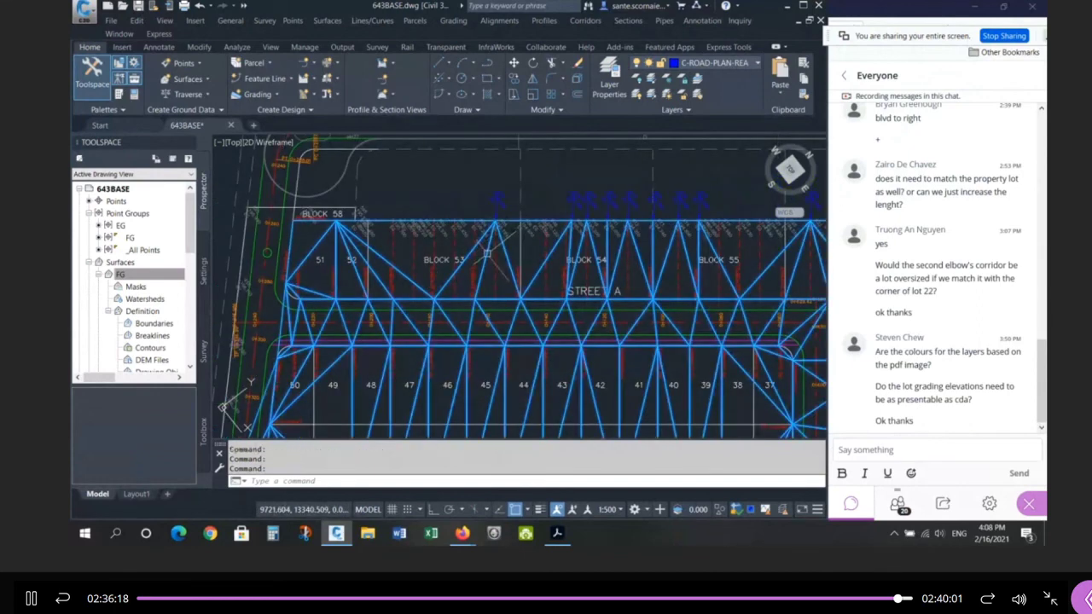
{"action": "right_click", "coordinate": [488, 256]}
{"action": "left_click", "coordinate": [542, 401]}
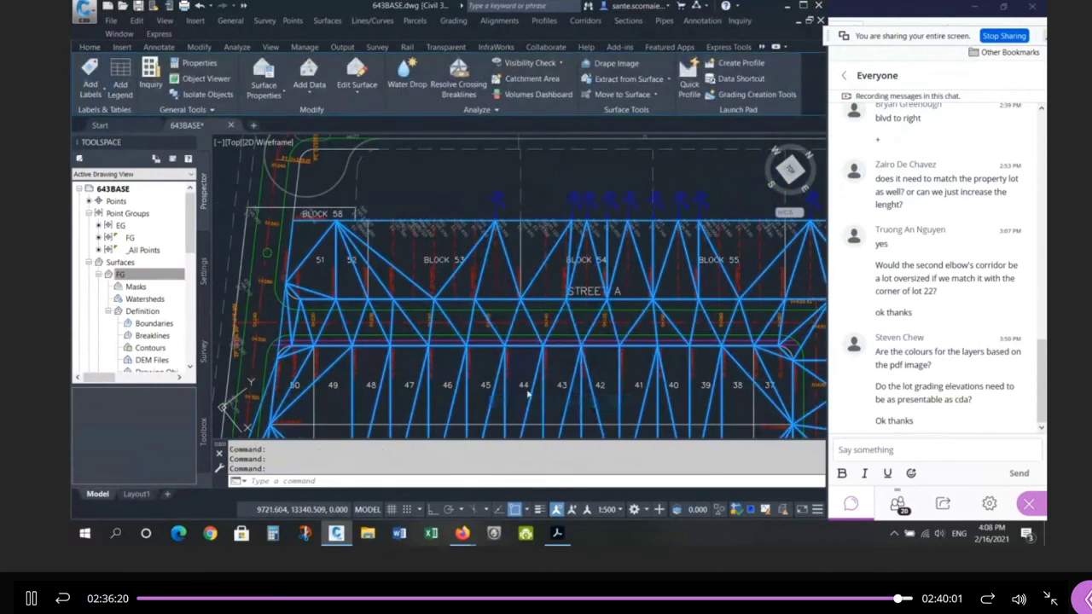
{"action": "left_click", "coordinate": [205, 241]}
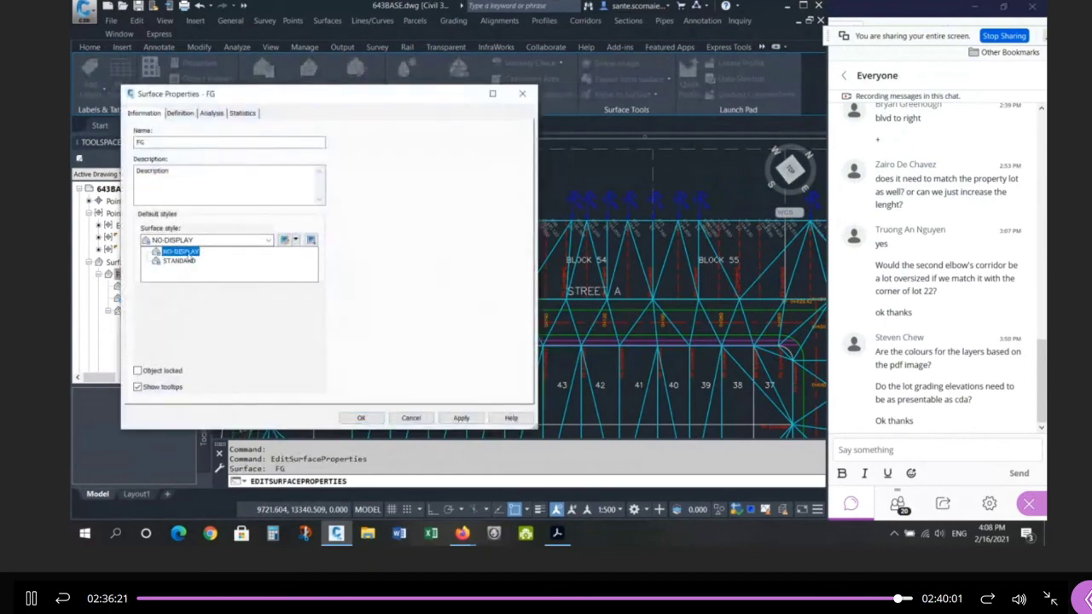
{"action": "left_click", "coordinate": [189, 255]}
{"action": "left_click", "coordinate": [357, 417]}
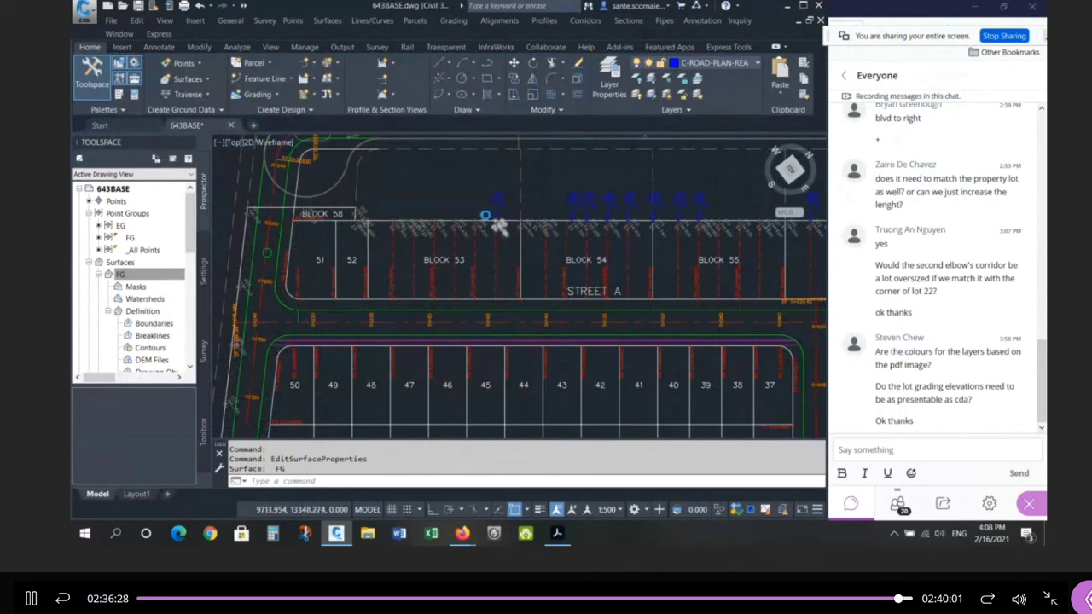
Step: Inspect the points along the rear lines of Lots 8 to 18 and Blocks 54 to 56, selecting the one behind Lot 11 and clearing the selection
{"action": "scroll", "coordinate": [478, 213], "scroll_direction": "down", "scroll_amount": 3}
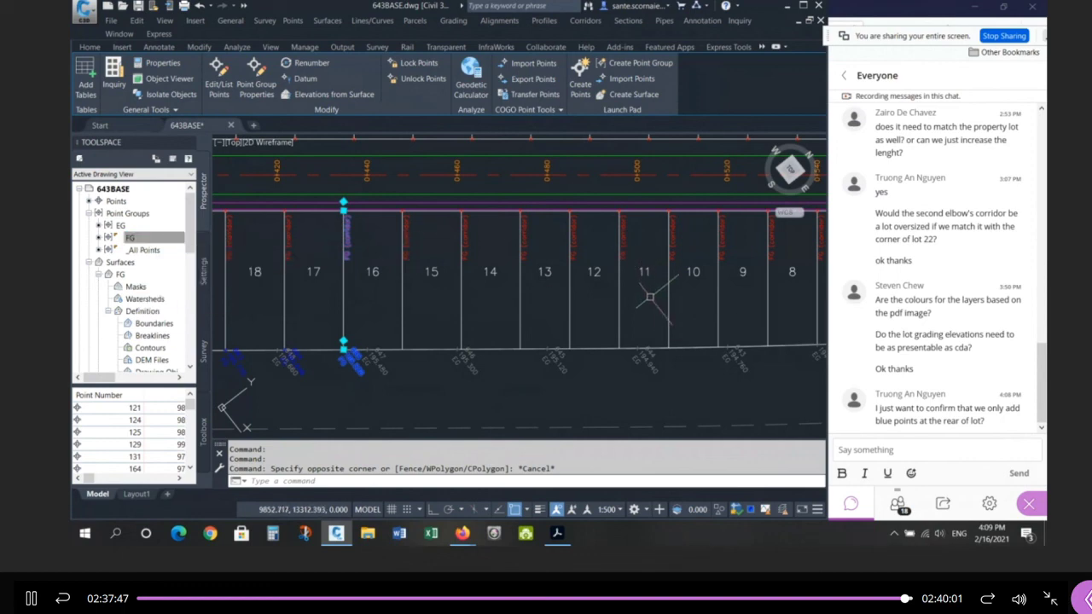
{"action": "left_click", "coordinate": [638, 343]}
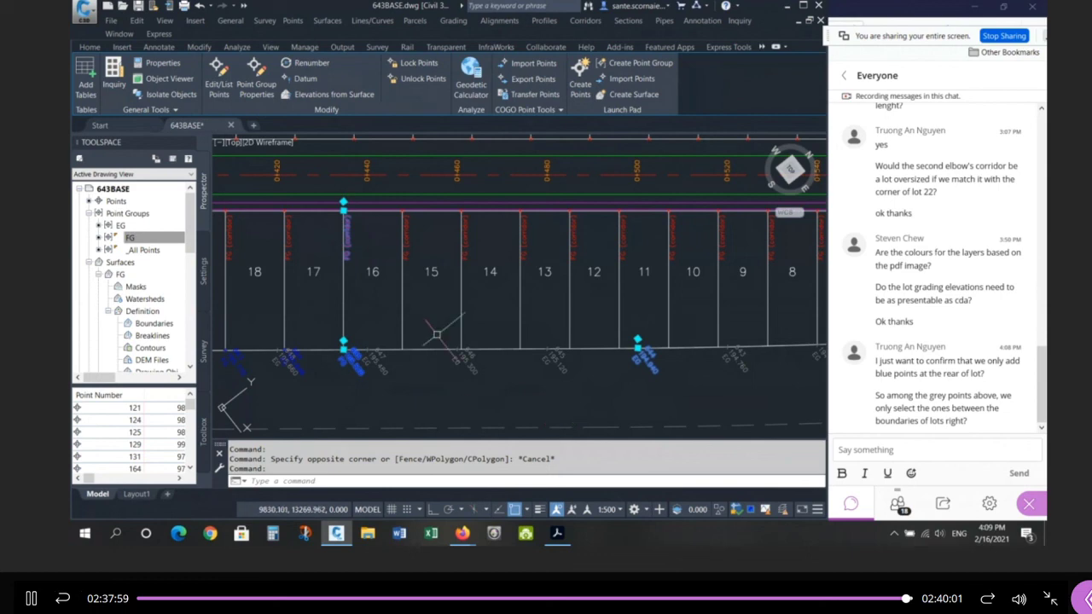
{"action": "scroll", "coordinate": [465, 341], "scroll_direction": "down", "scroll_amount": 6}
{"action": "scroll", "coordinate": [546, 181], "scroll_direction": "up", "scroll_amount": 4}
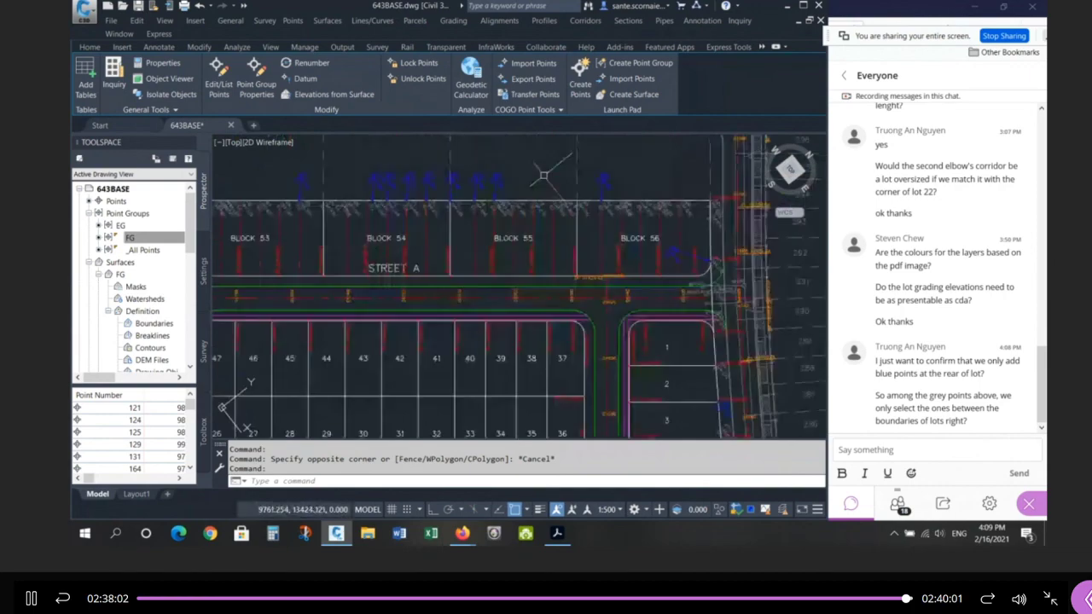
{"action": "key", "text": "Escape"}
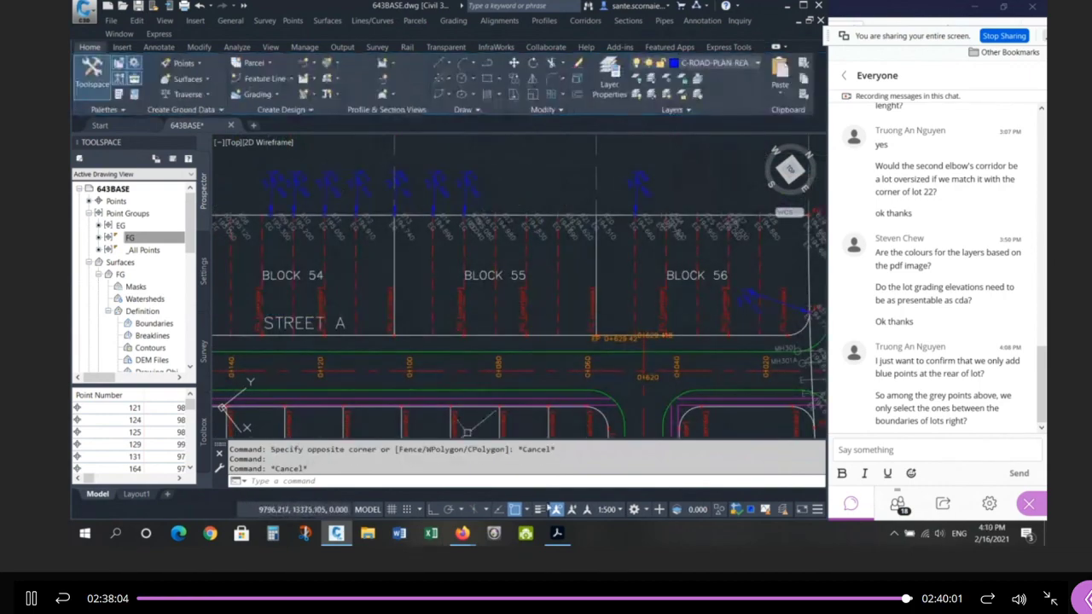
Step: Switch to Acrobat and open W2021-PROFILE & GRADING-sketch.pdf from the PERSONAL\SENECA\MED643-2020-1 folder on drive C
{"action": "left_click", "coordinate": [557, 534]}
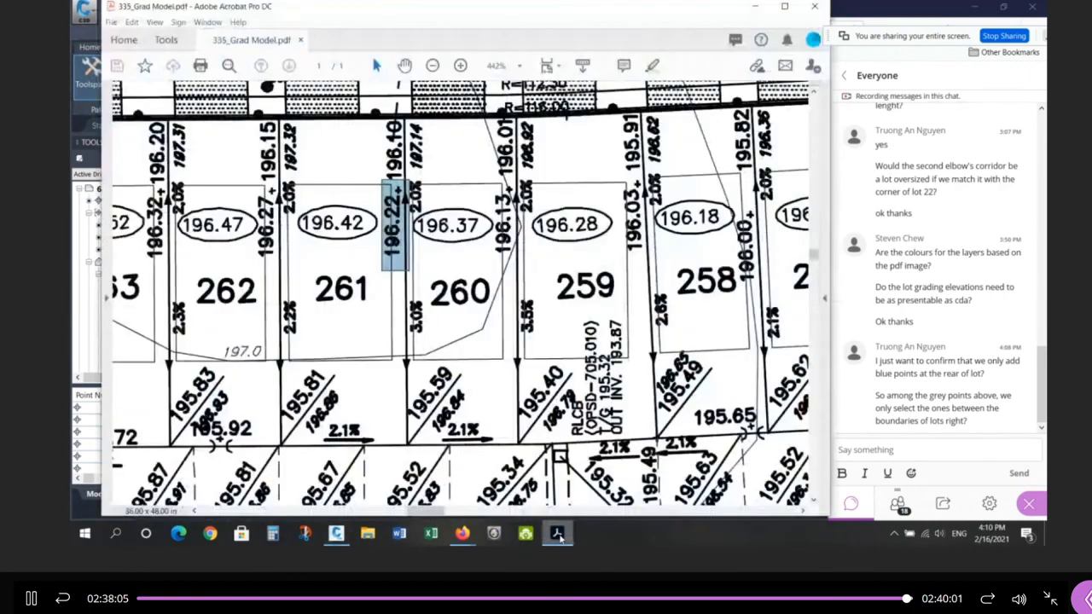
{"action": "left_click", "coordinate": [367, 534]}
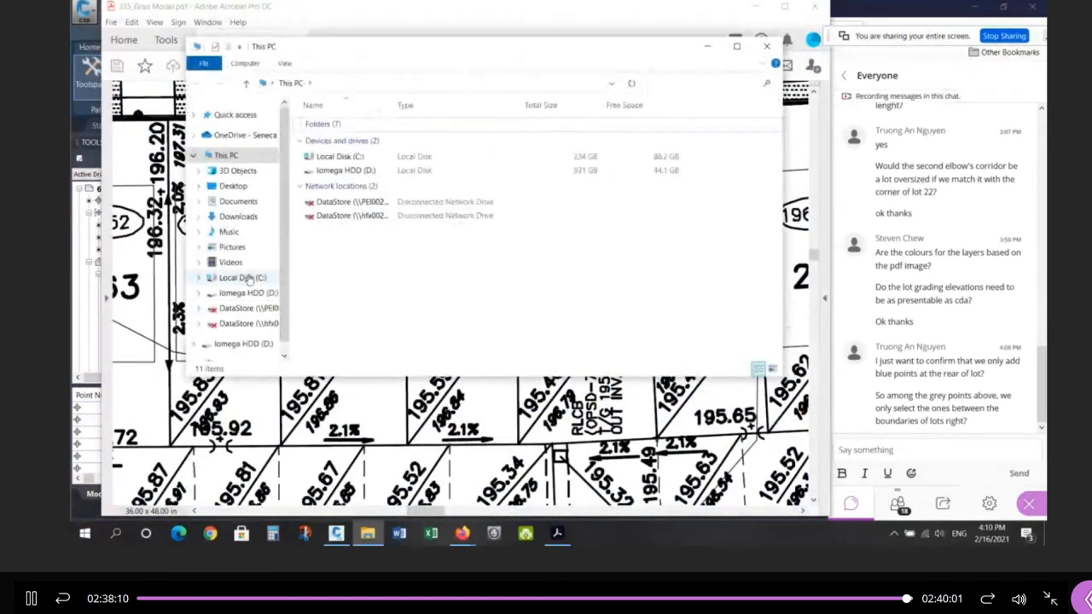
{"action": "left_click", "coordinate": [244, 278]}
{"action": "left_click", "coordinate": [346, 166]}
{"action": "double_click", "coordinate": [346, 167]}
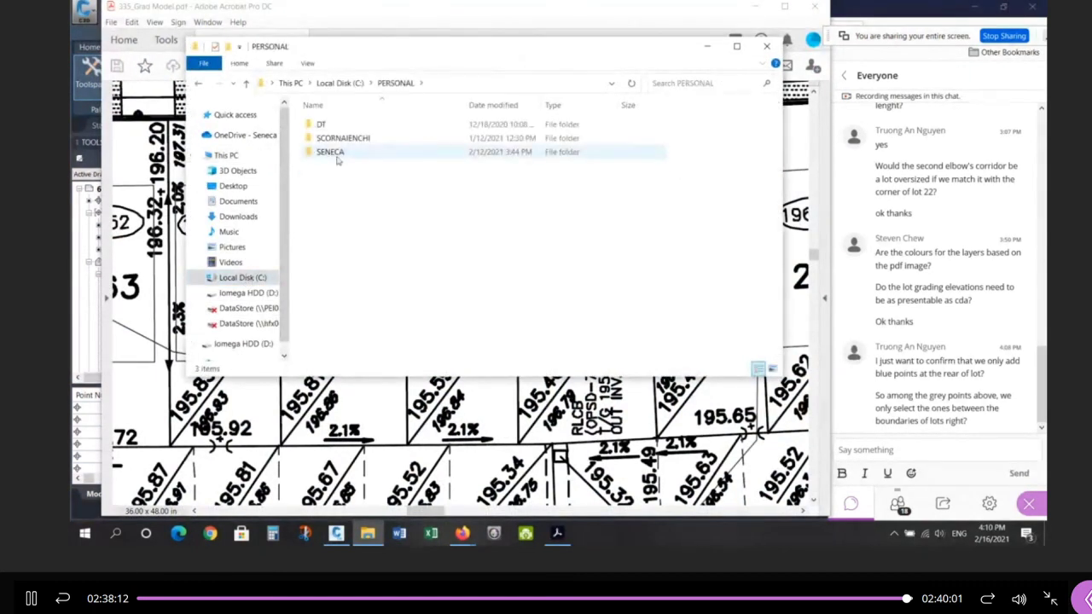
{"action": "double_click", "coordinate": [338, 153]}
{"action": "double_click", "coordinate": [350, 261]}
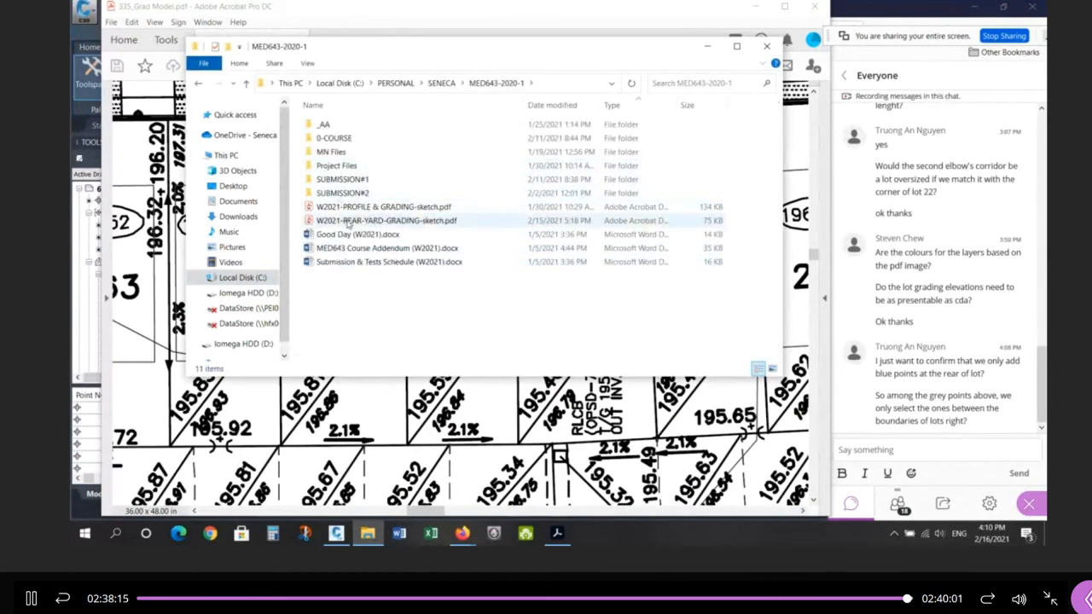
{"action": "double_click", "coordinate": [349, 208]}
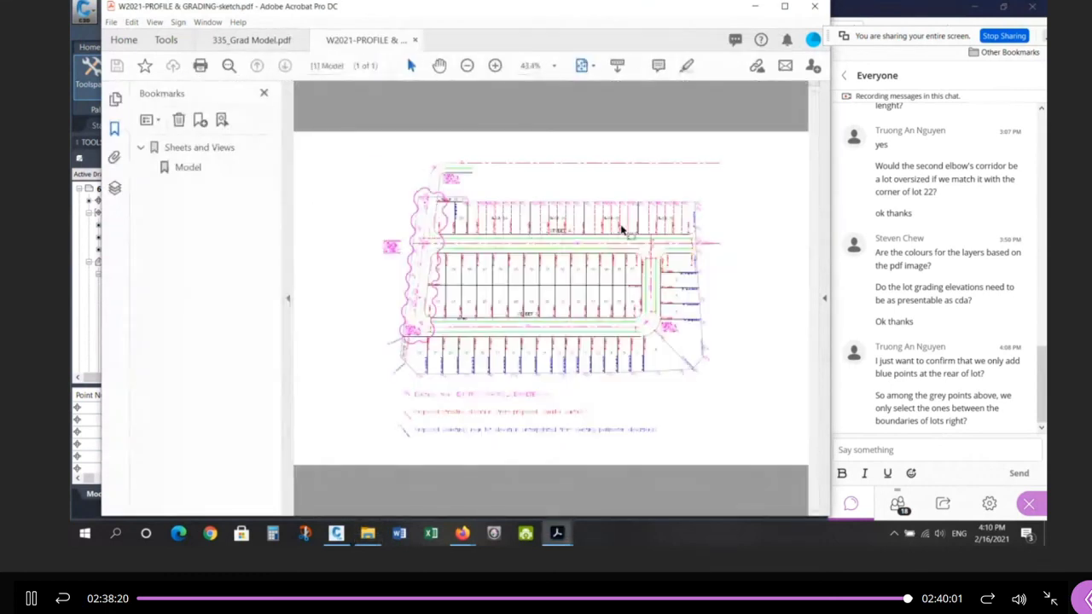
Step: Examine the front FG (corridor) points and rear EG points of Blocks 55 and 56 in the grading sketch
{"action": "scroll", "coordinate": [653, 220], "scroll_direction": "up", "scroll_amount": 2, "text": "ctrl"}
{"action": "scroll", "coordinate": [658, 218], "scroll_direction": "up", "scroll_amount": 1, "text": "ctrl"}
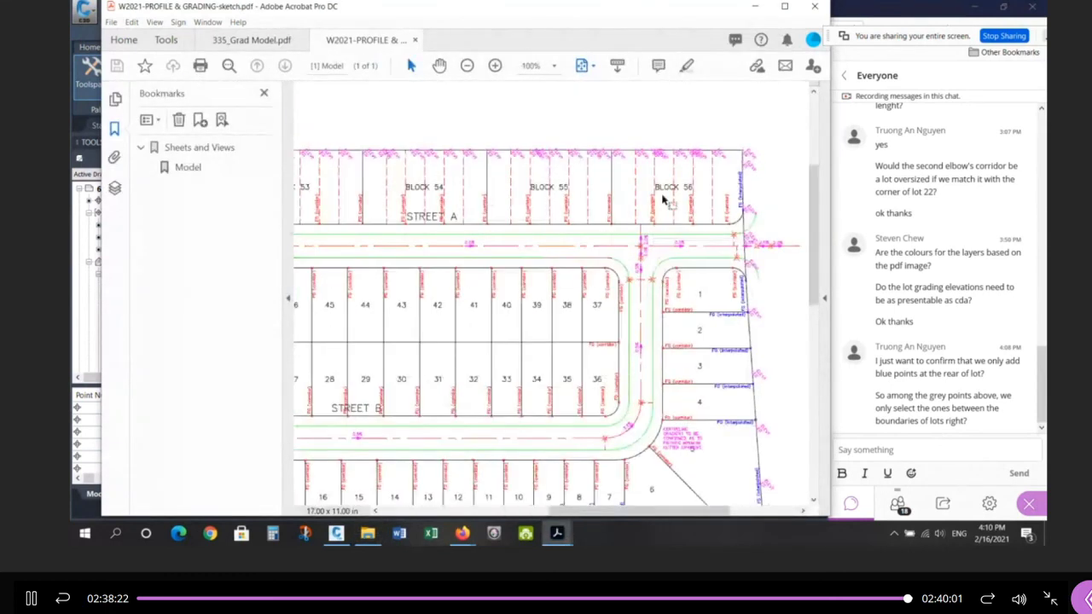
{"action": "scroll", "coordinate": [663, 200], "scroll_direction": "up", "scroll_amount": 3, "text": "ctrl"}
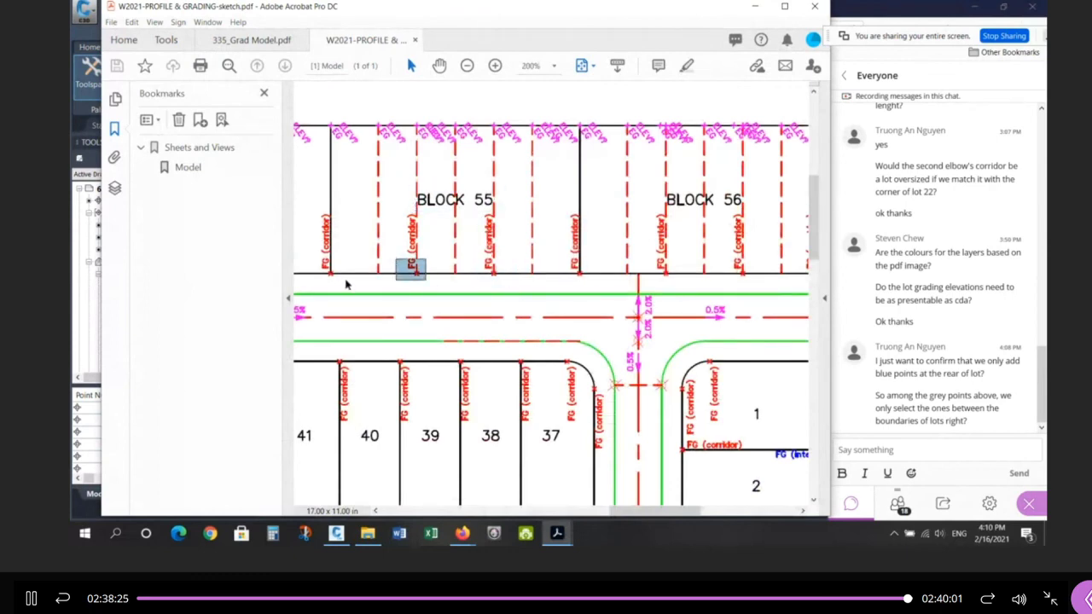
{"action": "scroll", "coordinate": [670, 239], "scroll_direction": "down", "scroll_amount": 1, "text": "ctrl"}
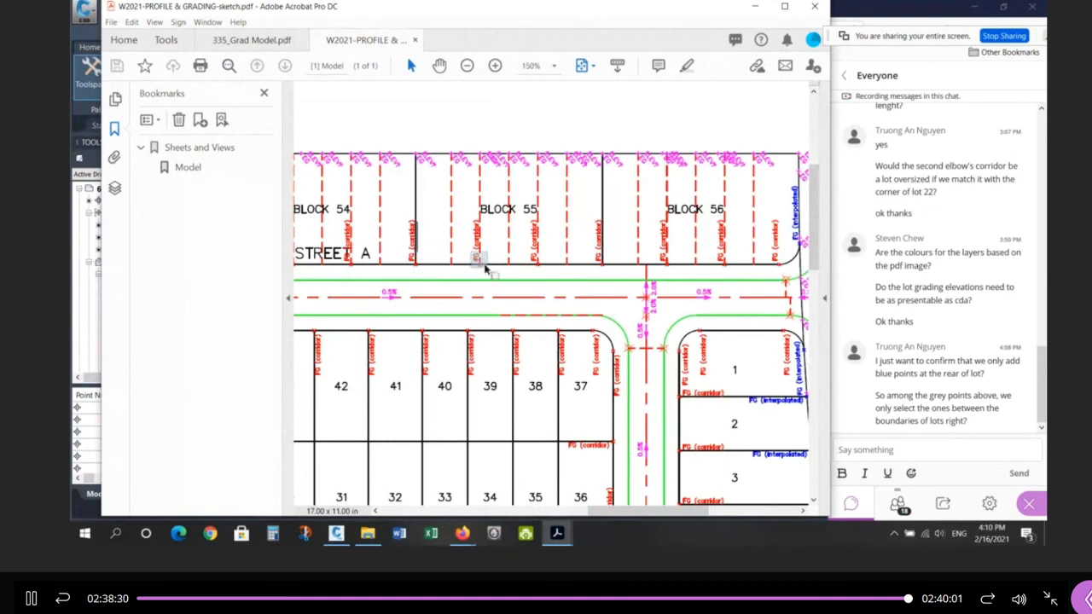
{"action": "left_click_drag", "start_coordinate": [581, 249], "coordinate": [451, 267]}
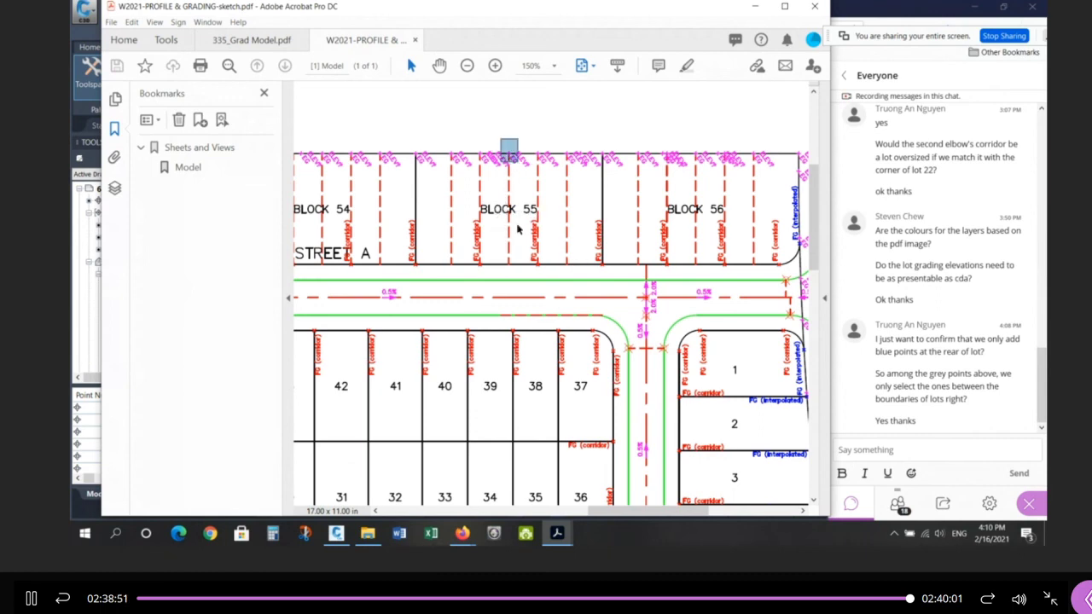
Step: Compare the FG (corridor) point spacing along Blocks 53 to 55 with the lots across Street A, marking Lot 40's frontage
{"action": "scroll", "coordinate": [607, 214], "scroll_direction": "down", "scroll_amount": 3, "text": "ctrl"}
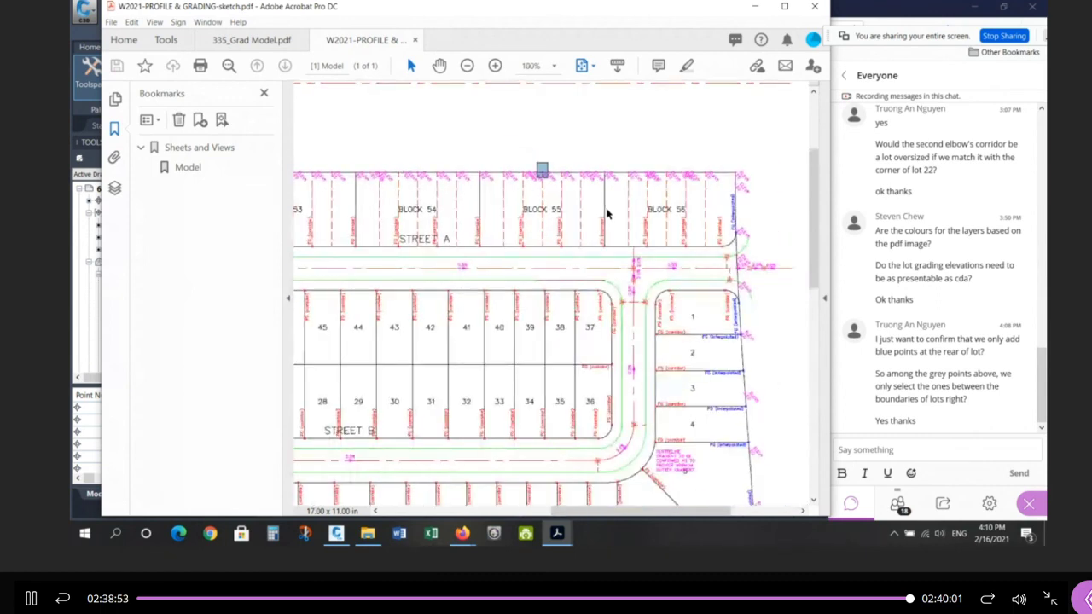
{"action": "scroll", "coordinate": [687, 198], "scroll_direction": "down", "scroll_amount": 1, "text": "ctrl"}
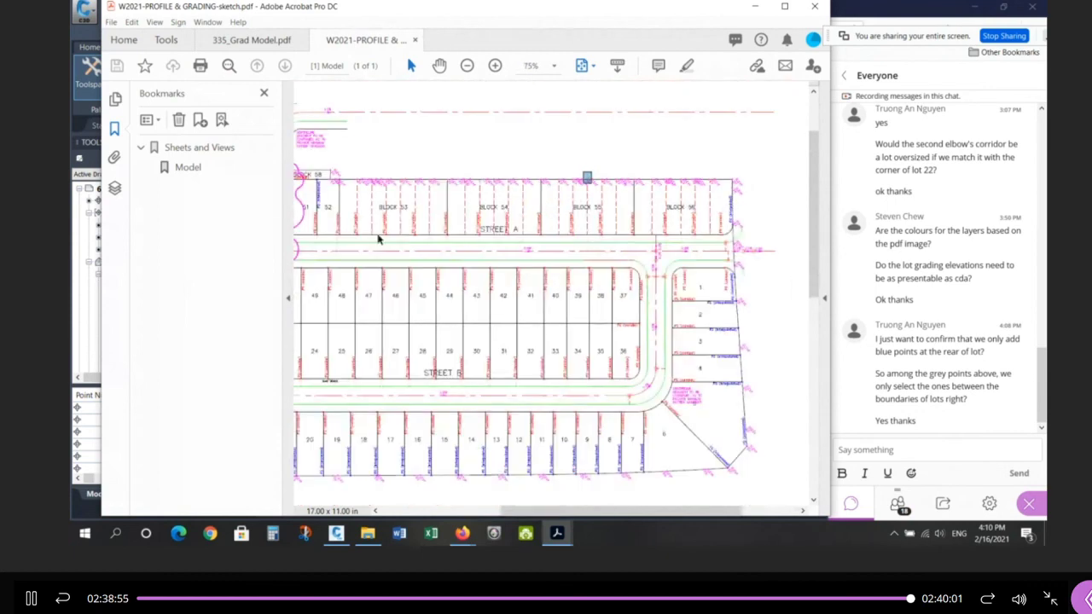
{"action": "scroll", "coordinate": [379, 240], "scroll_direction": "up", "scroll_amount": 2, "text": "ctrl"}
{"action": "scroll", "coordinate": [647, 239], "scroll_direction": "up", "scroll_amount": 1, "text": "ctrl"}
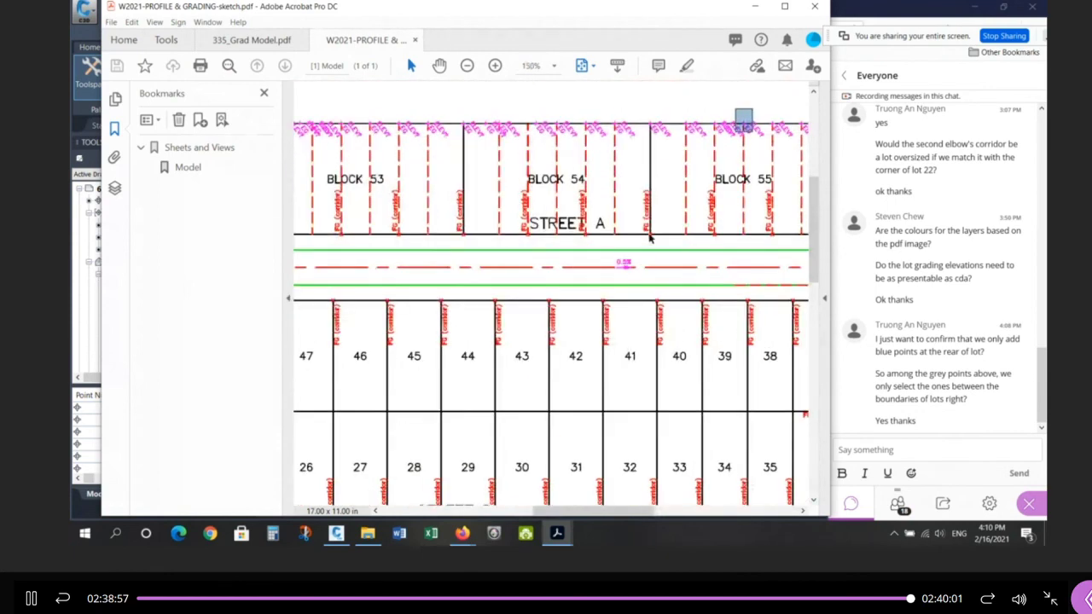
{"action": "scroll", "coordinate": [650, 231], "scroll_direction": "down", "scroll_amount": 1, "text": "ctrl"}
{"action": "scroll", "coordinate": [672, 238], "scroll_direction": "up", "scroll_amount": 2, "text": "ctrl"}
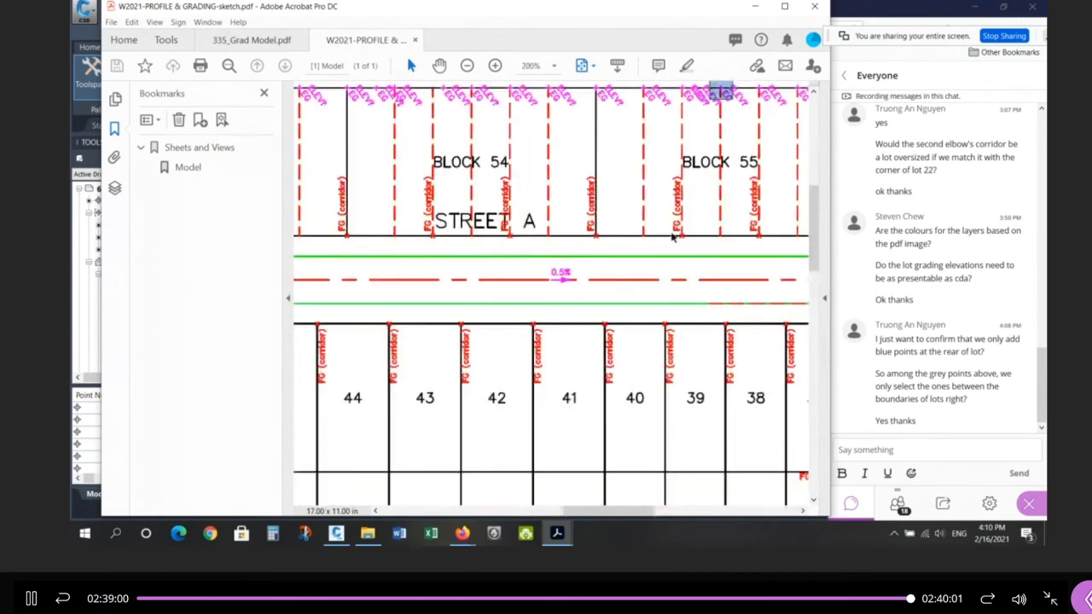
{"action": "left_click_drag", "start_coordinate": [656, 230], "coordinate": [670, 241]}
{"action": "left_click_drag", "start_coordinate": [603, 332], "coordinate": [662, 315]}
{"action": "scroll", "coordinate": [709, 236], "scroll_direction": "down", "scroll_amount": 2, "text": "ctrl"}
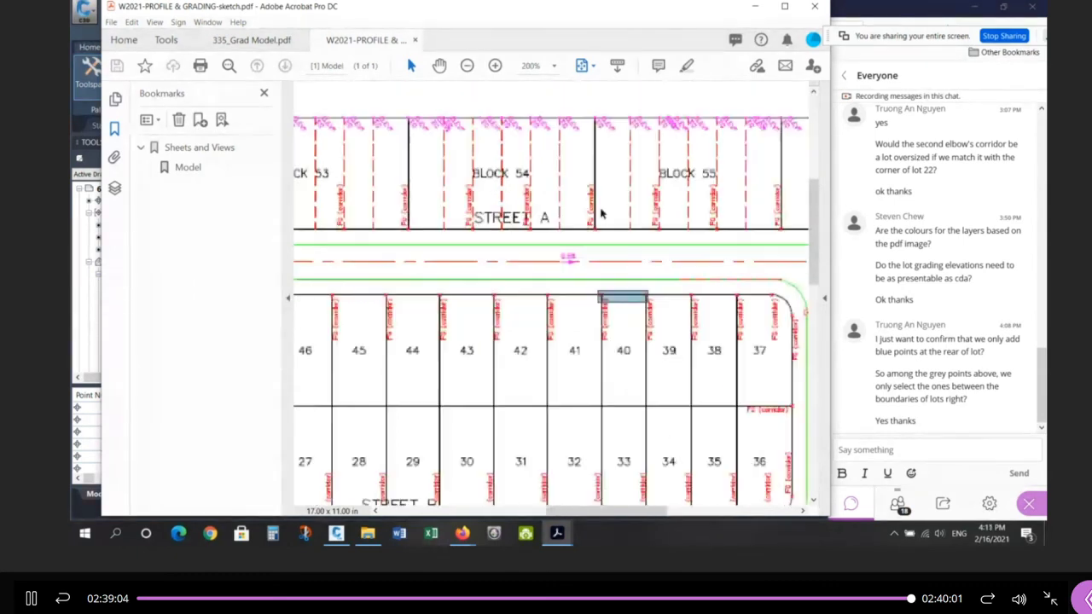
{"action": "scroll", "coordinate": [661, 213], "scroll_direction": "down", "scroll_amount": 2, "text": "ctrl"}
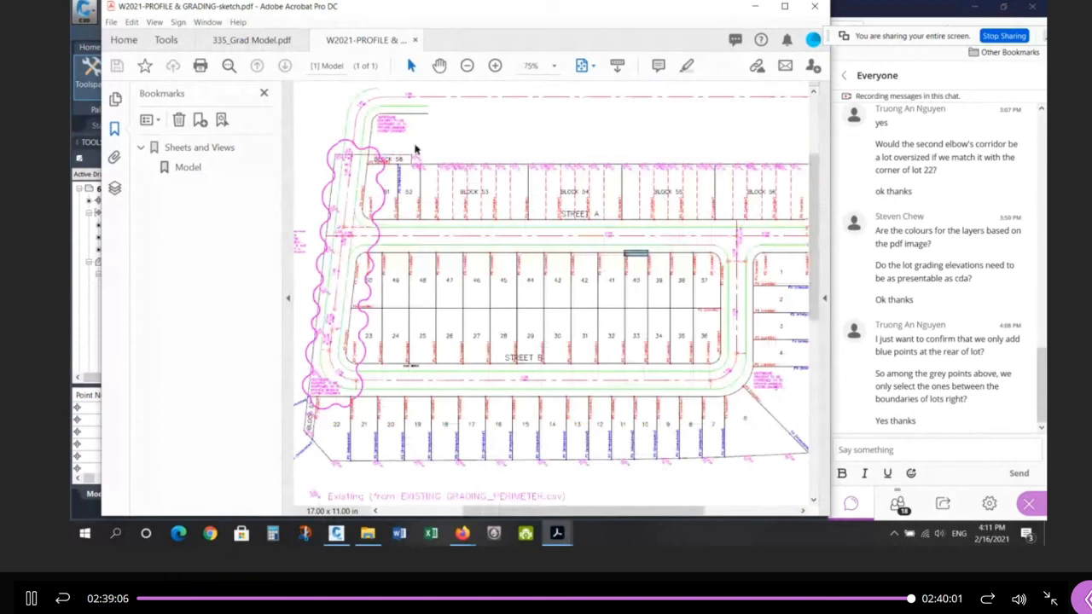
{"action": "scroll", "coordinate": [557, 332], "scroll_direction": "up", "scroll_amount": 2, "text": "ctrl"}
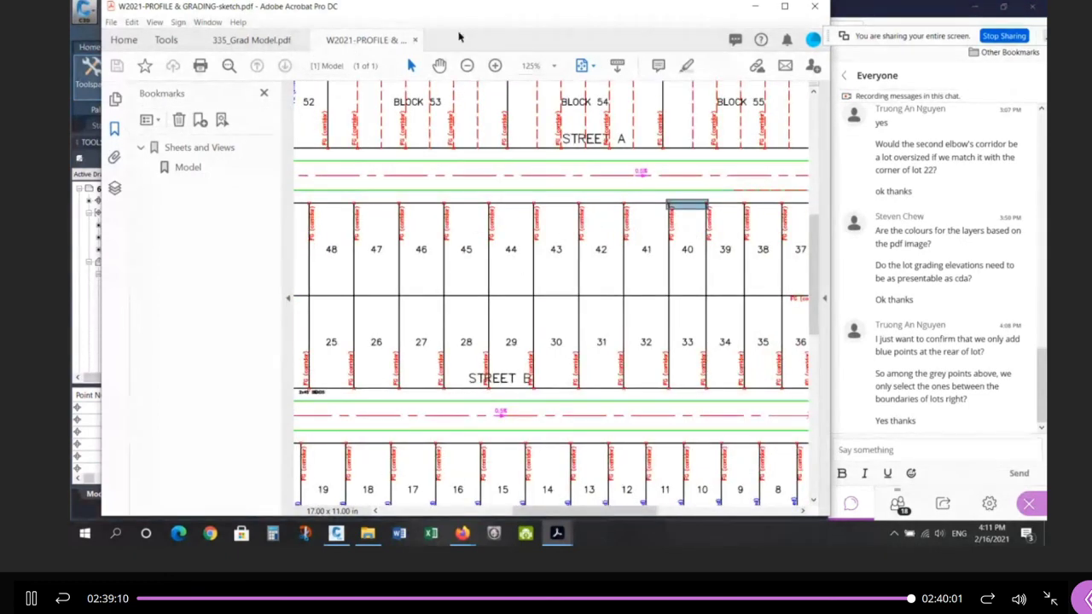
Step: Locate the townhouse Blocks 384 to 386 along Chuchmach Close in 335_Grad Model.pdf
{"action": "left_click", "coordinate": [247, 39]}
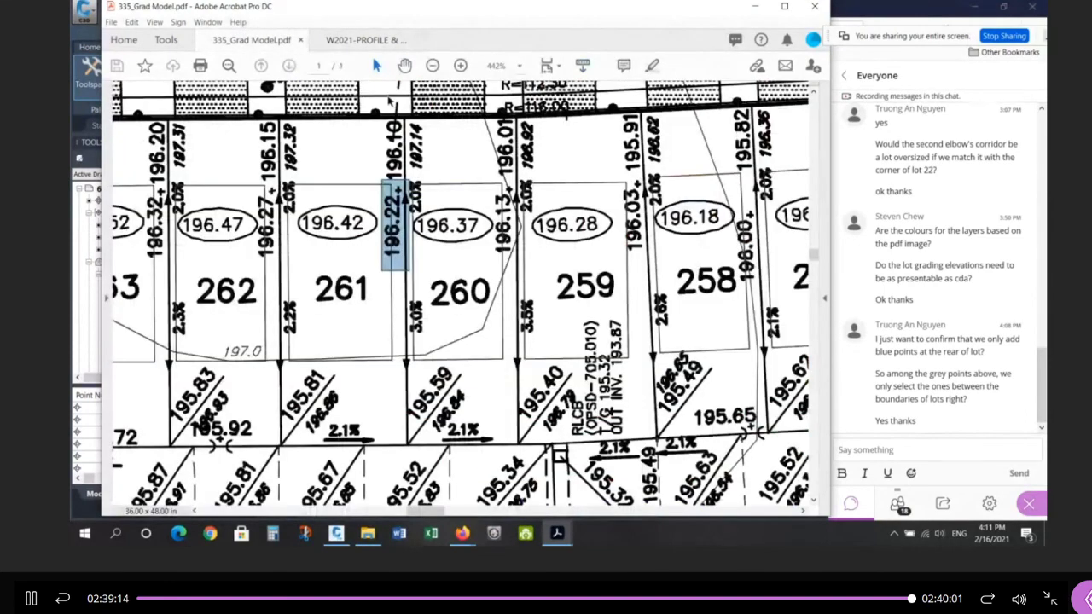
{"action": "scroll", "coordinate": [520, 206], "scroll_direction": "down", "scroll_amount": 4, "text": "ctrl"}
{"action": "scroll", "coordinate": [515, 393], "scroll_direction": "down", "scroll_amount": 3, "text": "ctrl"}
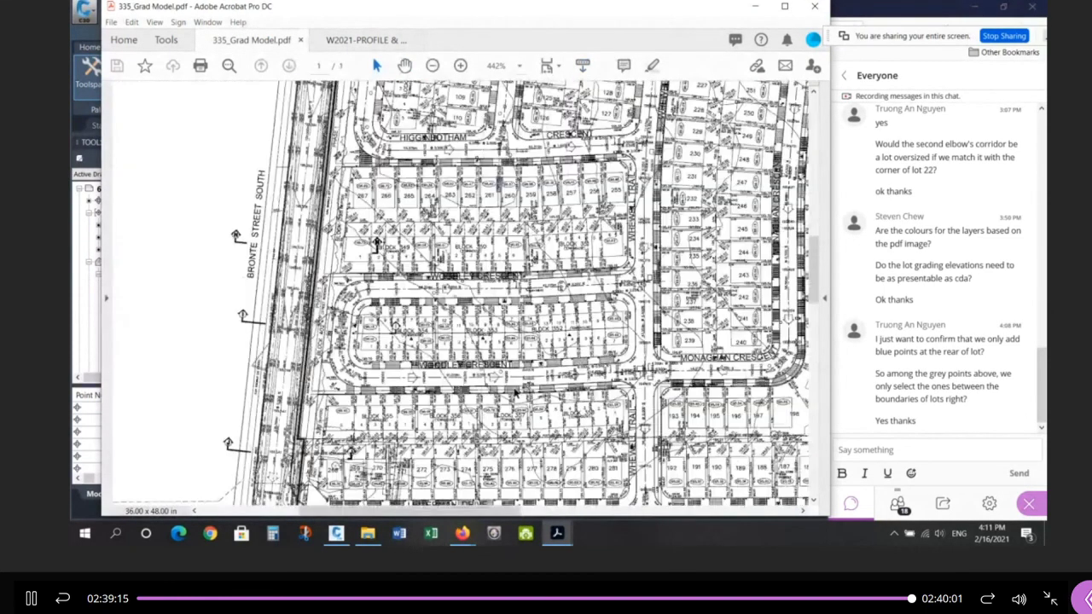
{"action": "scroll", "coordinate": [515, 394], "scroll_direction": "down", "scroll_amount": 3}
{"action": "scroll", "coordinate": [518, 273], "scroll_direction": "up", "scroll_amount": 5, "text": "ctrl"}
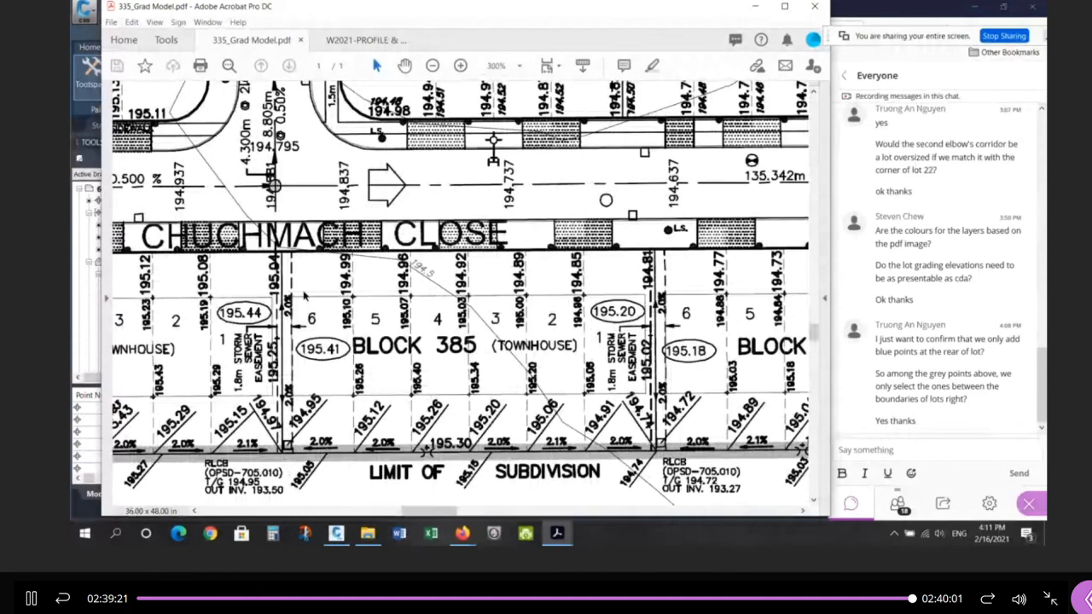
{"action": "scroll", "coordinate": [418, 174], "scroll_direction": "down", "scroll_amount": 2, "text": "ctrl"}
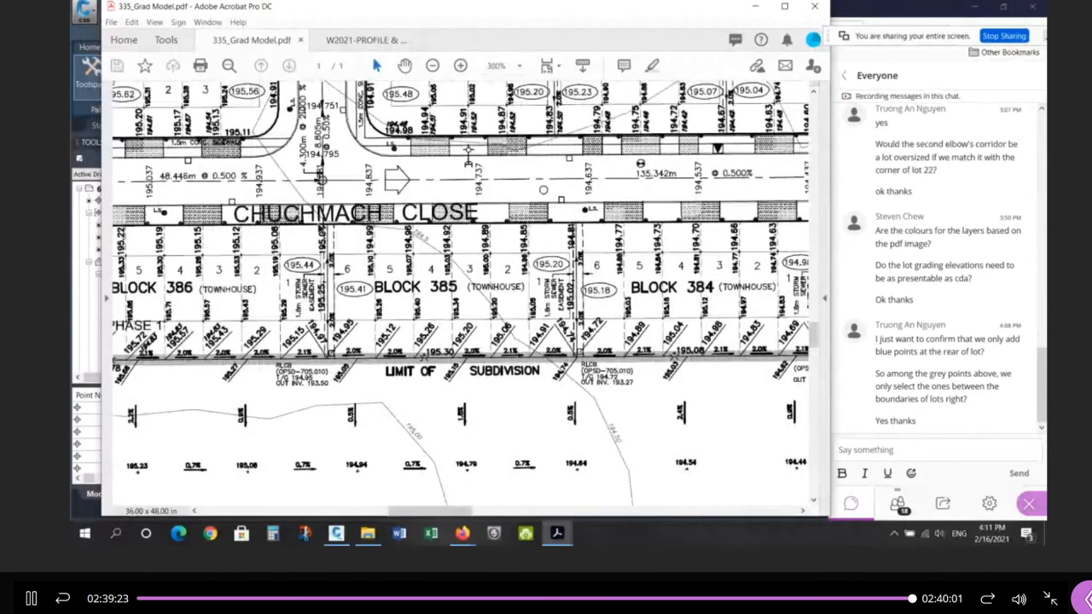
Step: Mark the elevations along the boundary between Blocks 385 and 384 and at the front of Block 385's unit lines
{"action": "left_click_drag", "start_coordinate": [582, 310], "coordinate": [589, 367]}
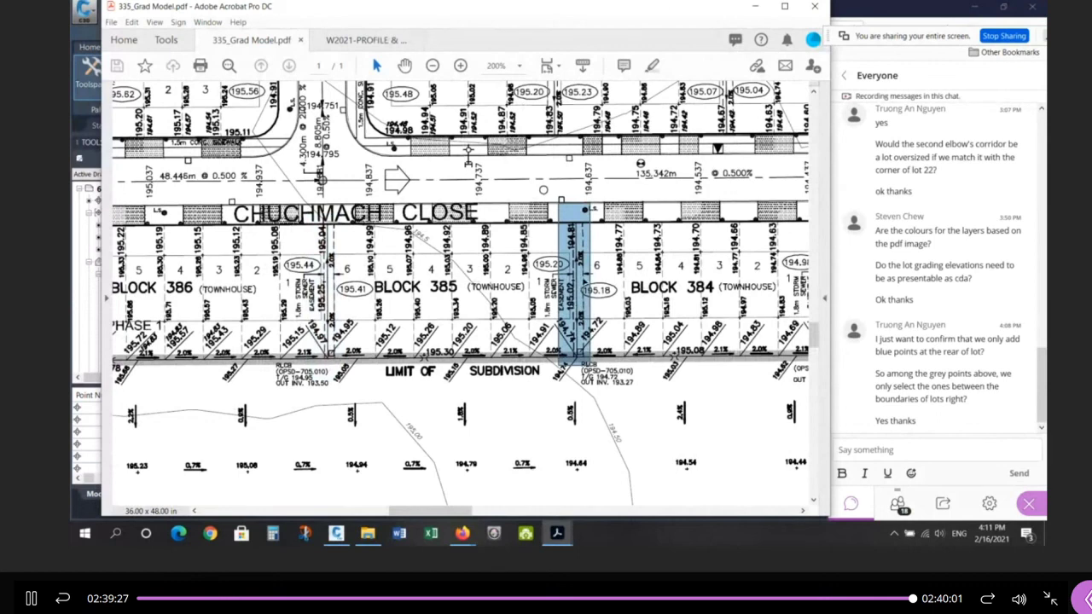
{"action": "left_click_drag", "start_coordinate": [372, 261], "coordinate": [374, 261]}
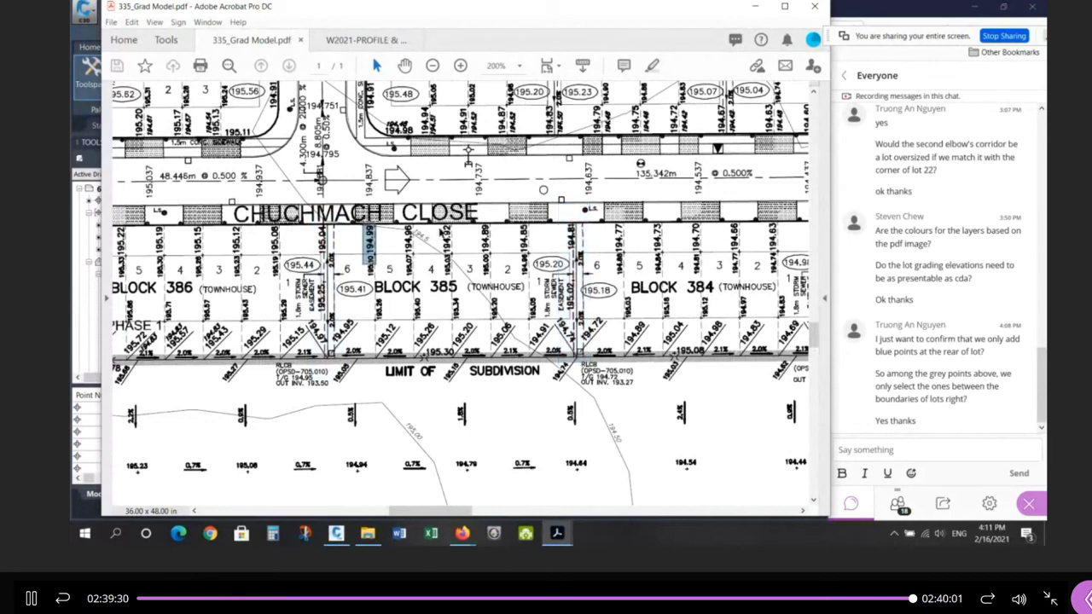
{"action": "left_click_drag", "start_coordinate": [440, 224], "coordinate": [451, 254]}
{"action": "left_click_drag", "start_coordinate": [517, 224], "coordinate": [526, 258]}
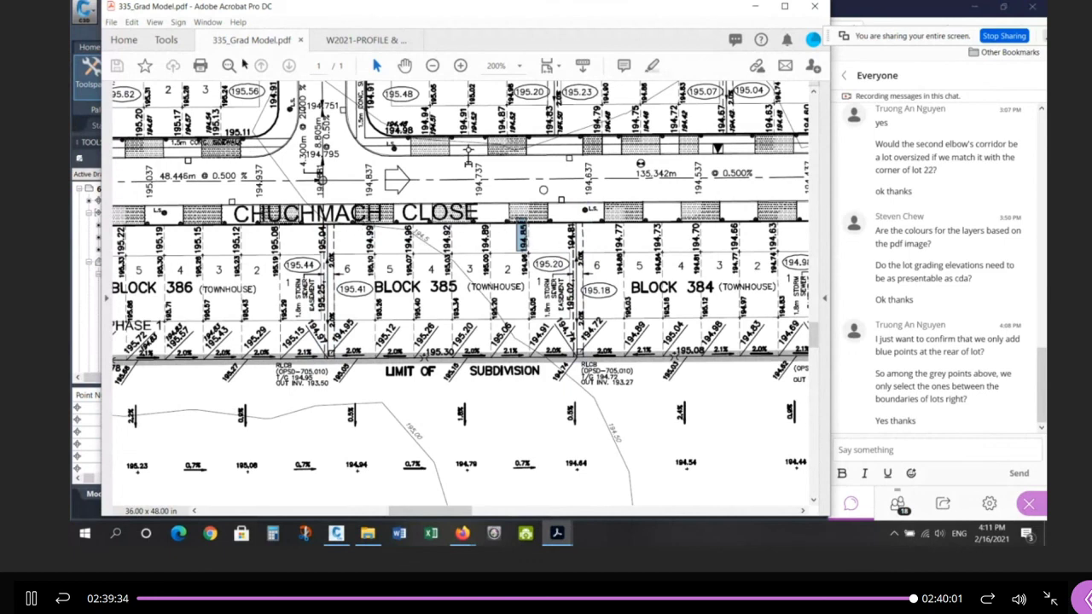
Step: Mark the front and rear points of the Block 53/54 boundary and Block 53's adjacent unit line in the grading sketch, and minimize Acrobat
{"action": "left_click", "coordinate": [354, 40]}
{"action": "scroll", "coordinate": [538, 305], "scroll_direction": "up", "scroll_amount": 1}
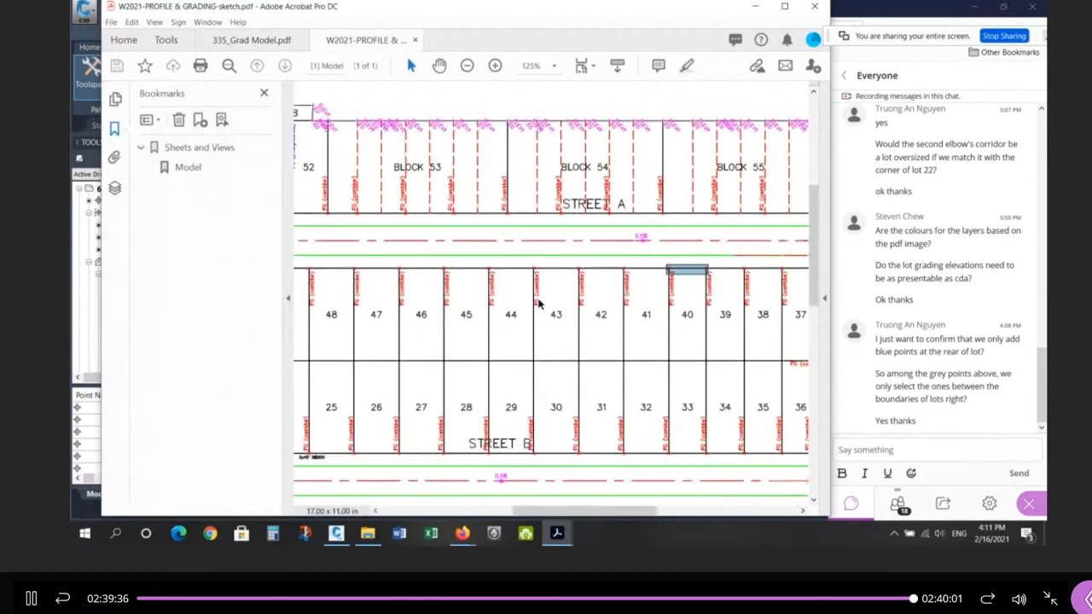
{"action": "scroll", "coordinate": [533, 239], "scroll_direction": "up", "scroll_amount": 1, "text": "ctrl"}
{"action": "left_click_drag", "start_coordinate": [489, 193], "coordinate": [505, 257]}
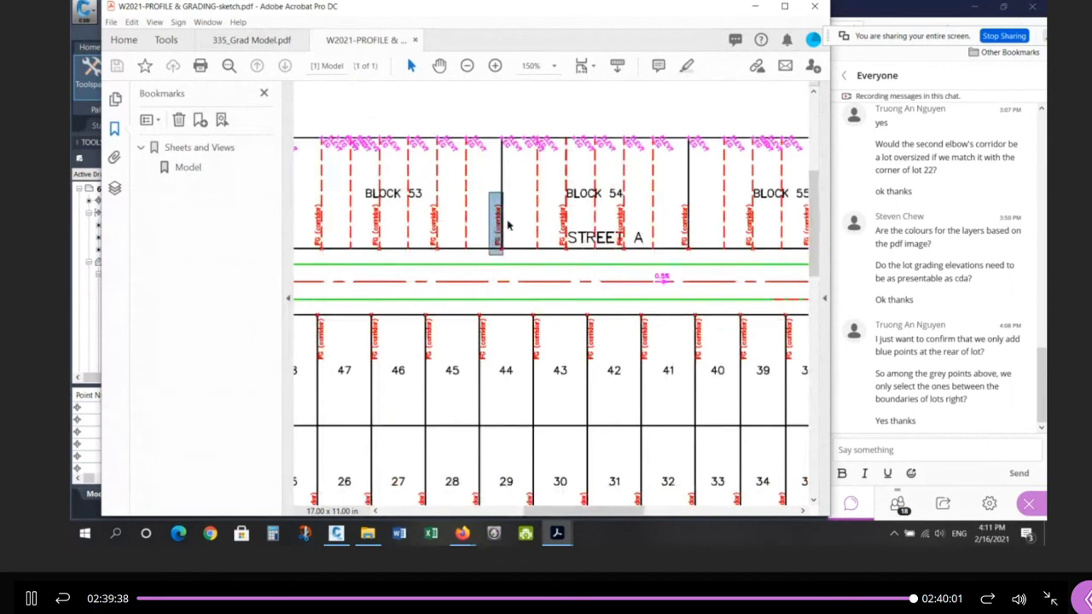
{"action": "left_click_drag", "start_coordinate": [494, 126], "coordinate": [502, 149]}
{"action": "left_click_drag", "start_coordinate": [458, 232], "coordinate": [476, 258]}
{"action": "left_click_drag", "start_coordinate": [460, 126], "coordinate": [470, 151]}
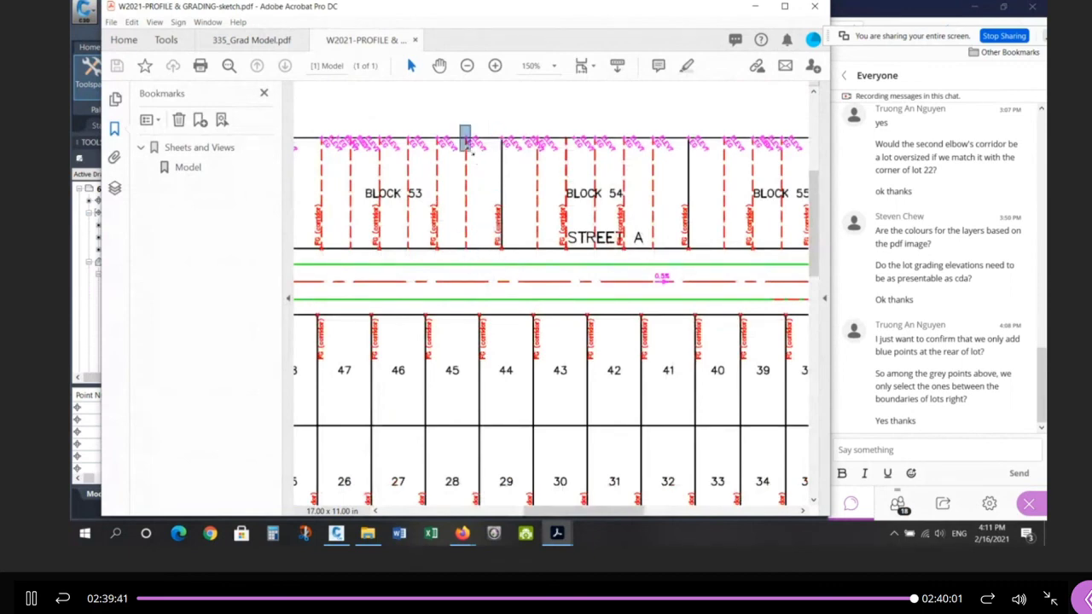
{"action": "left_click", "coordinate": [756, 9]}
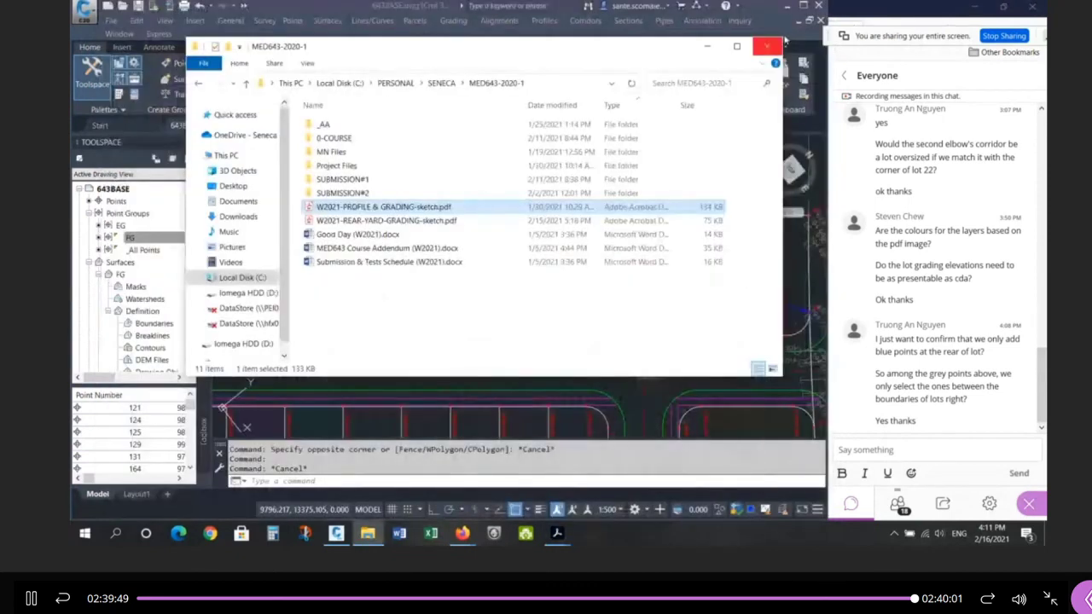